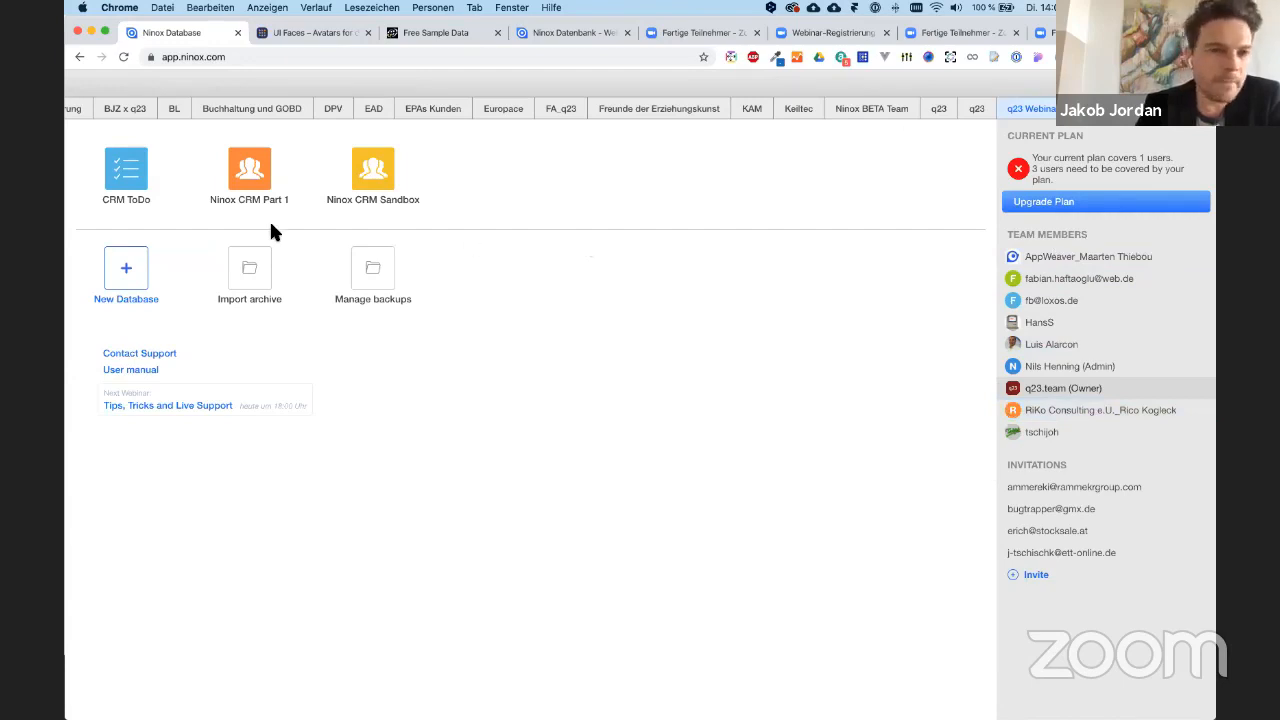
- Open the Requests board of the CRM ToDo database and read the CSV Data Import request
left_click(127, 180)
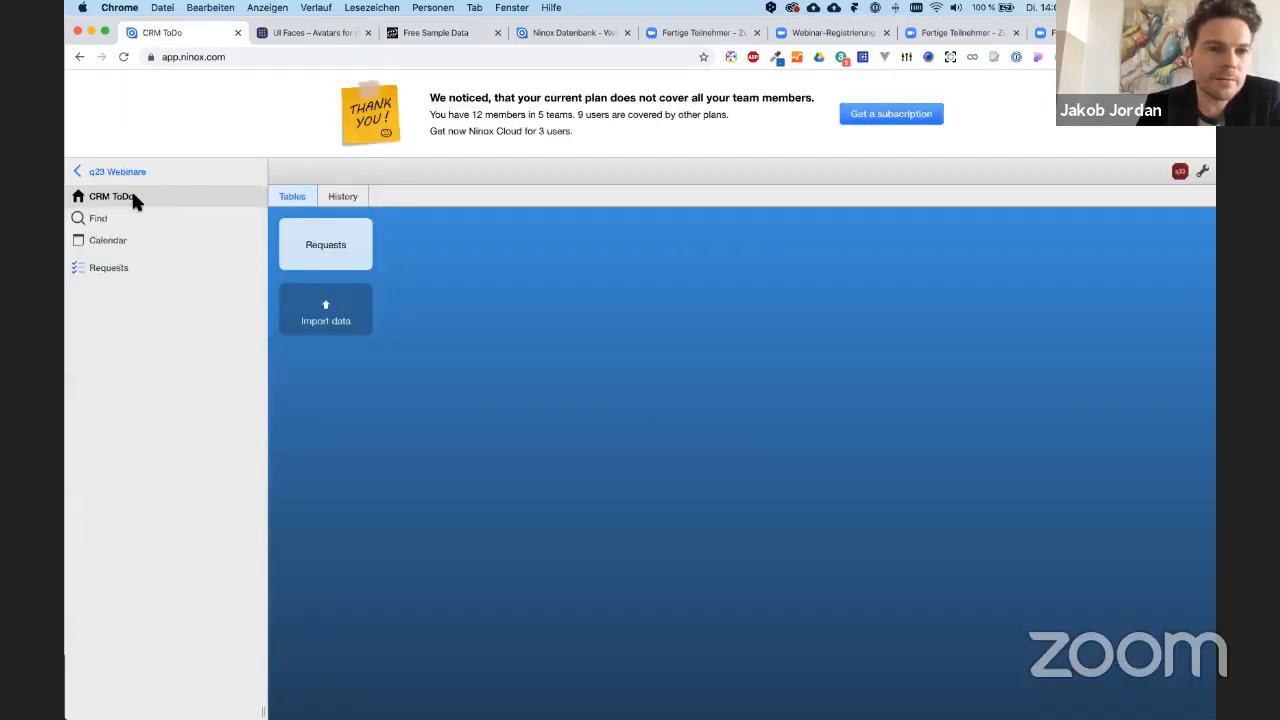
left_click(117, 269)
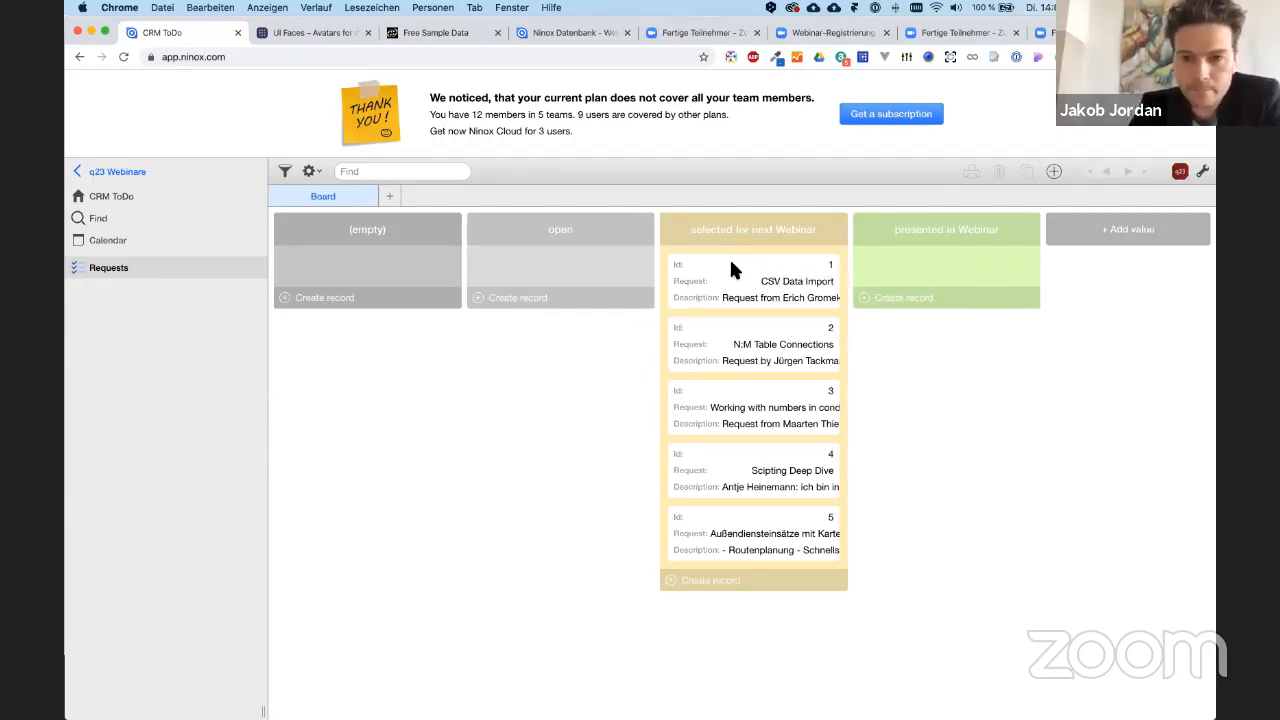
left_click(735, 290)
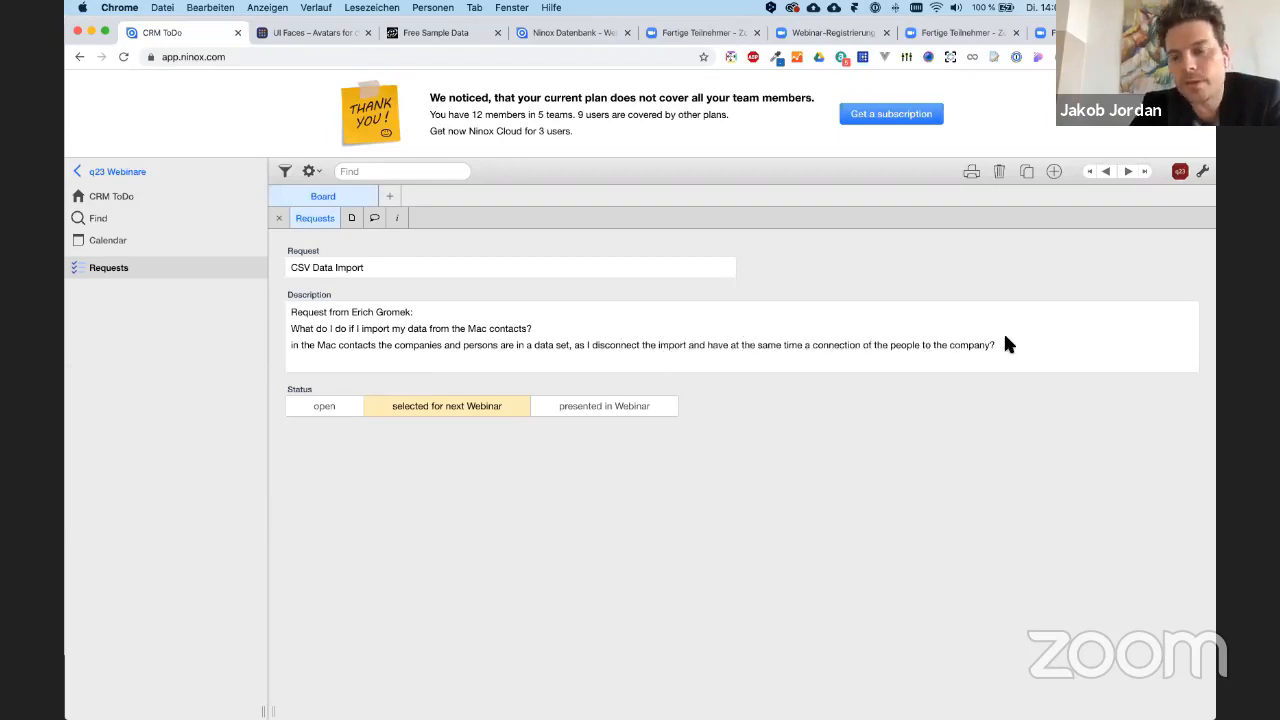
left_click(957, 340)
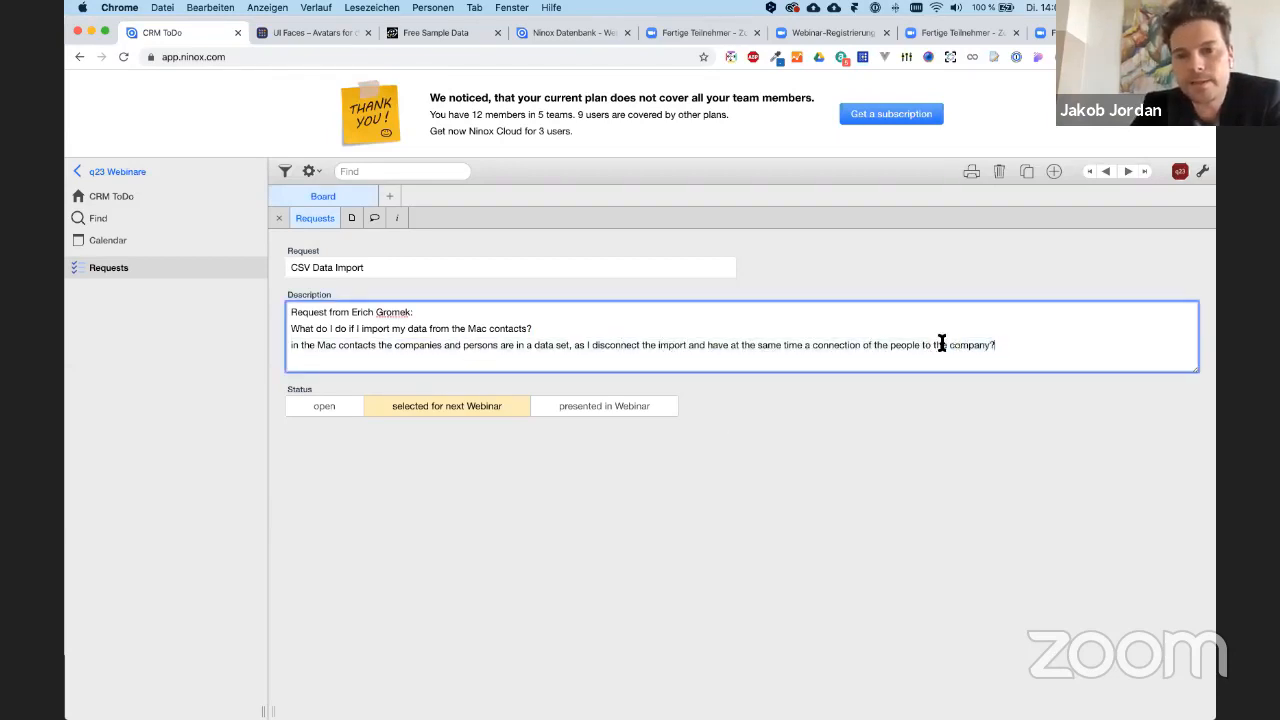
left_click(280, 217)
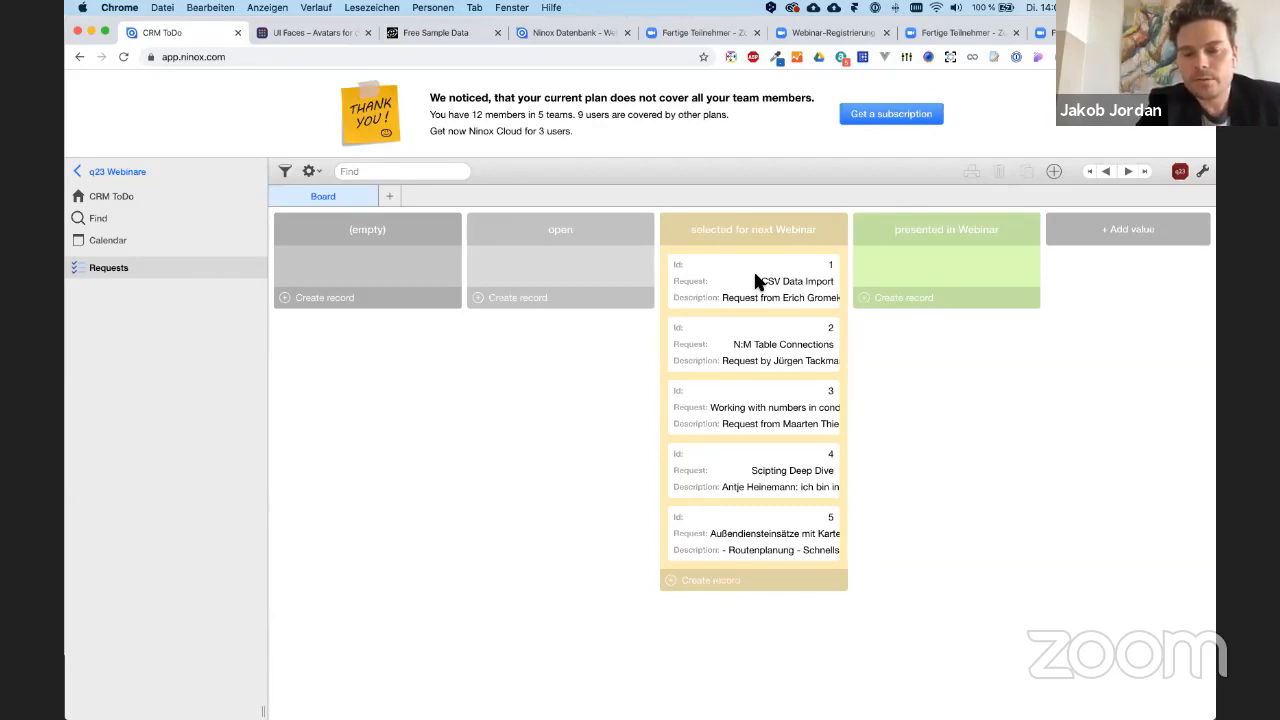
- Read the description of the N:M Table Connections request and return to the board
left_click(697, 350)
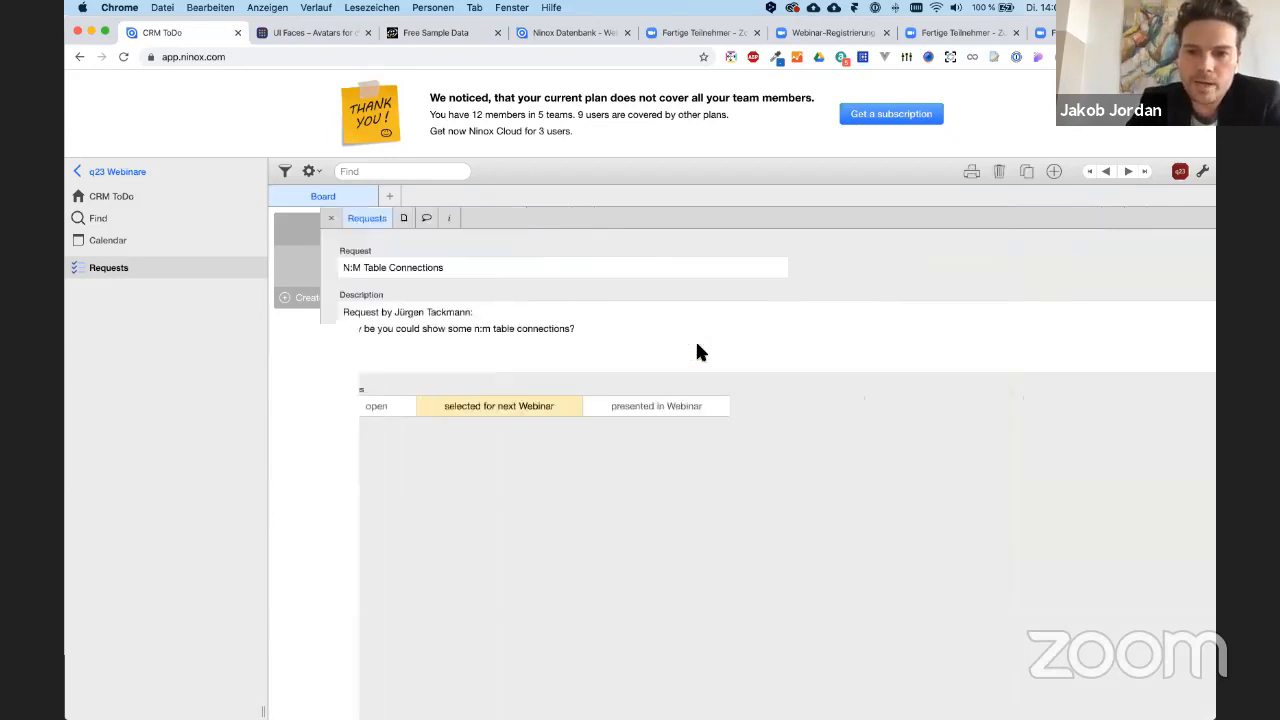
left_click(360, 333)
triple_click(360, 333)
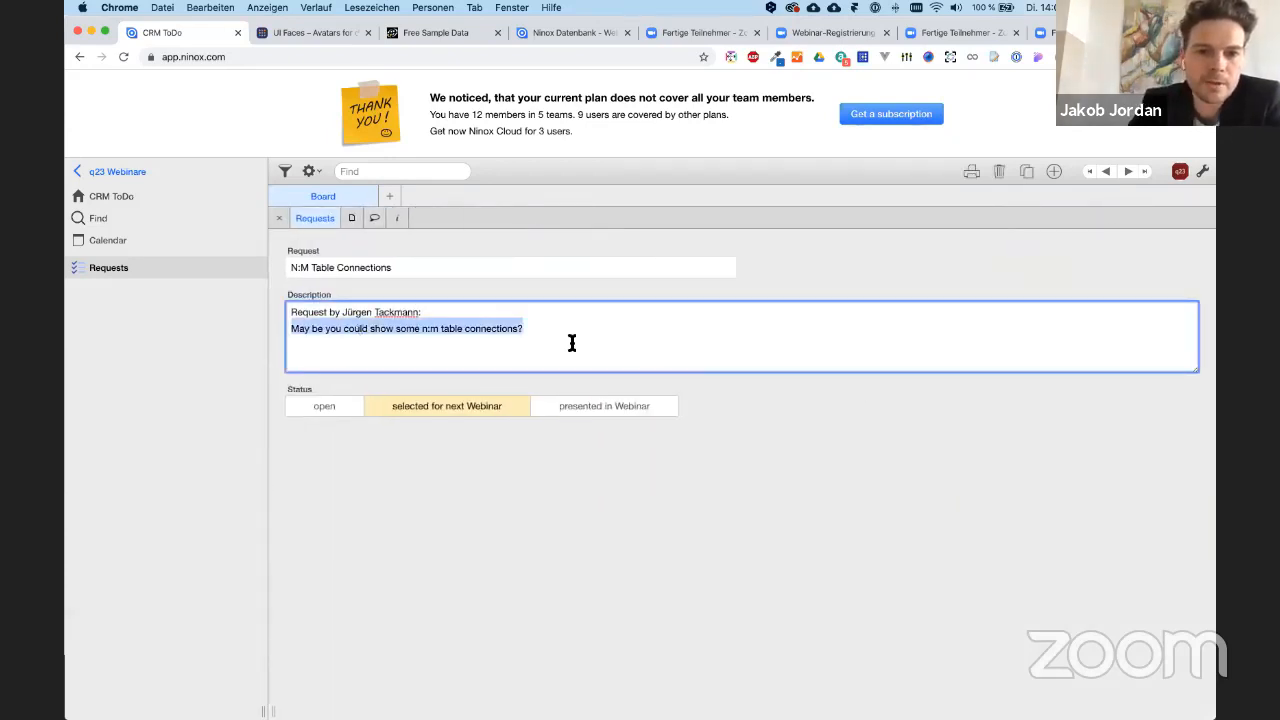
left_click(565, 337)
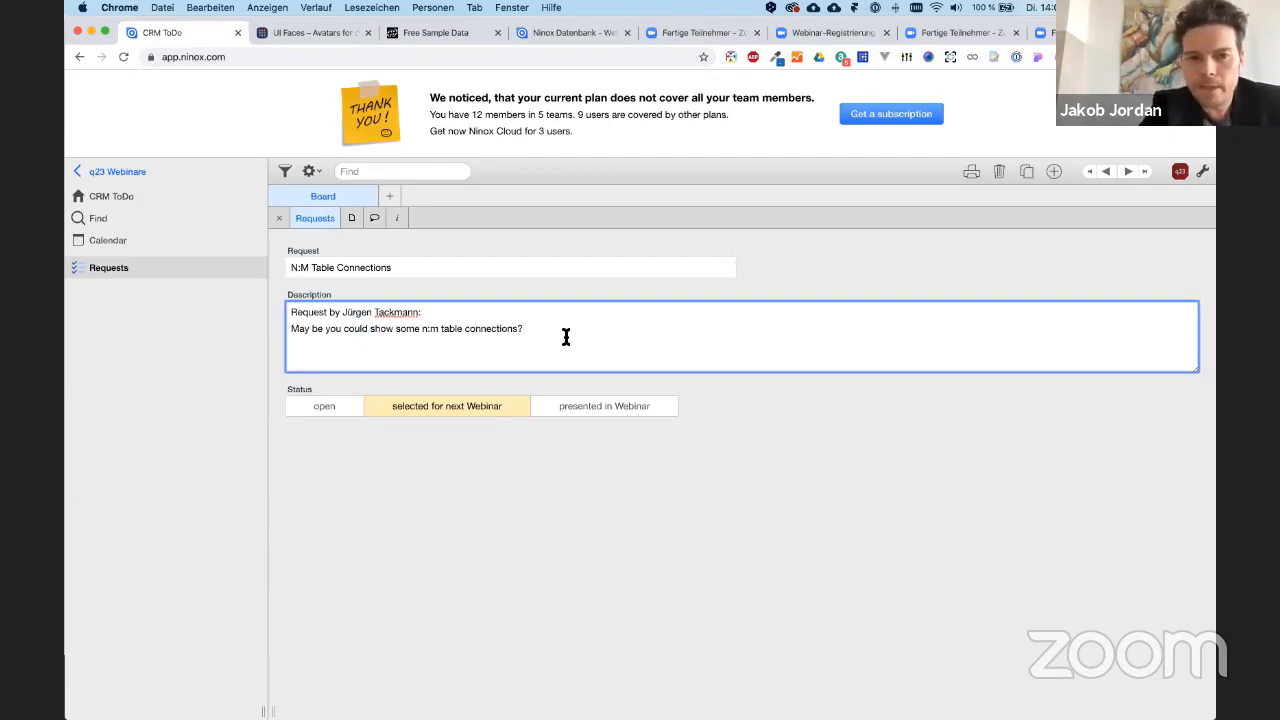
left_click(279, 220)
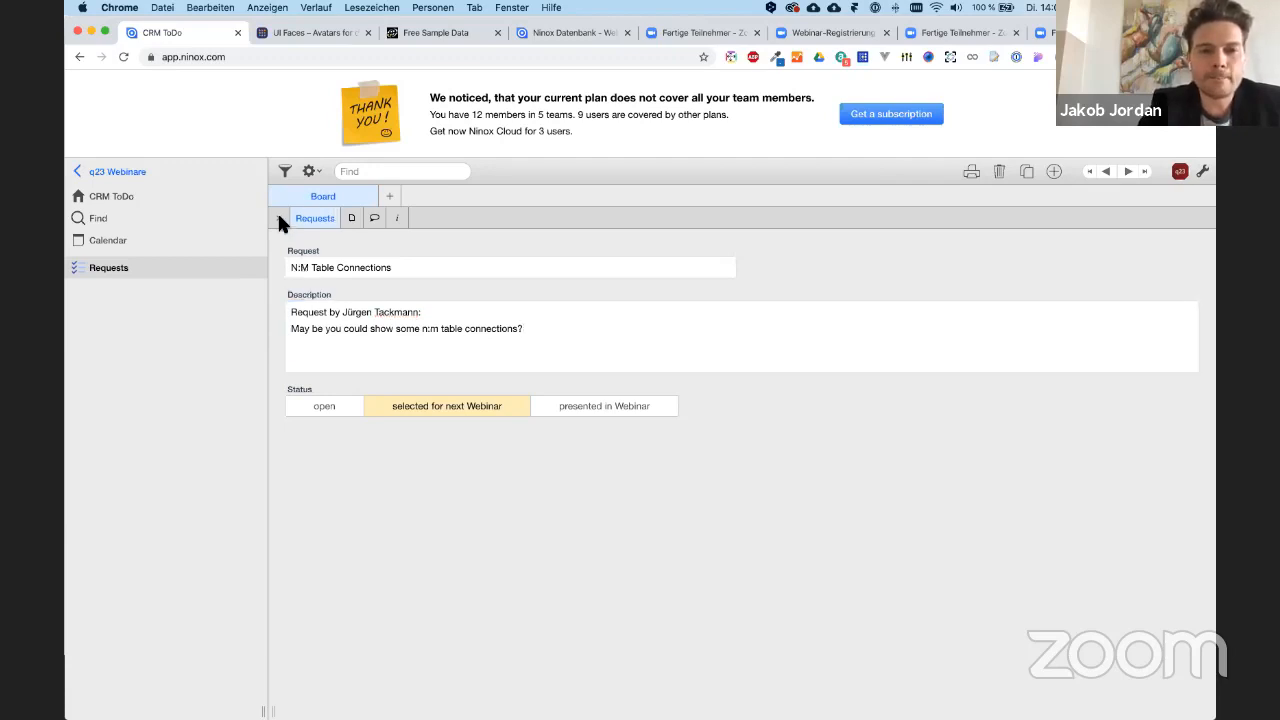
left_click(279, 219)
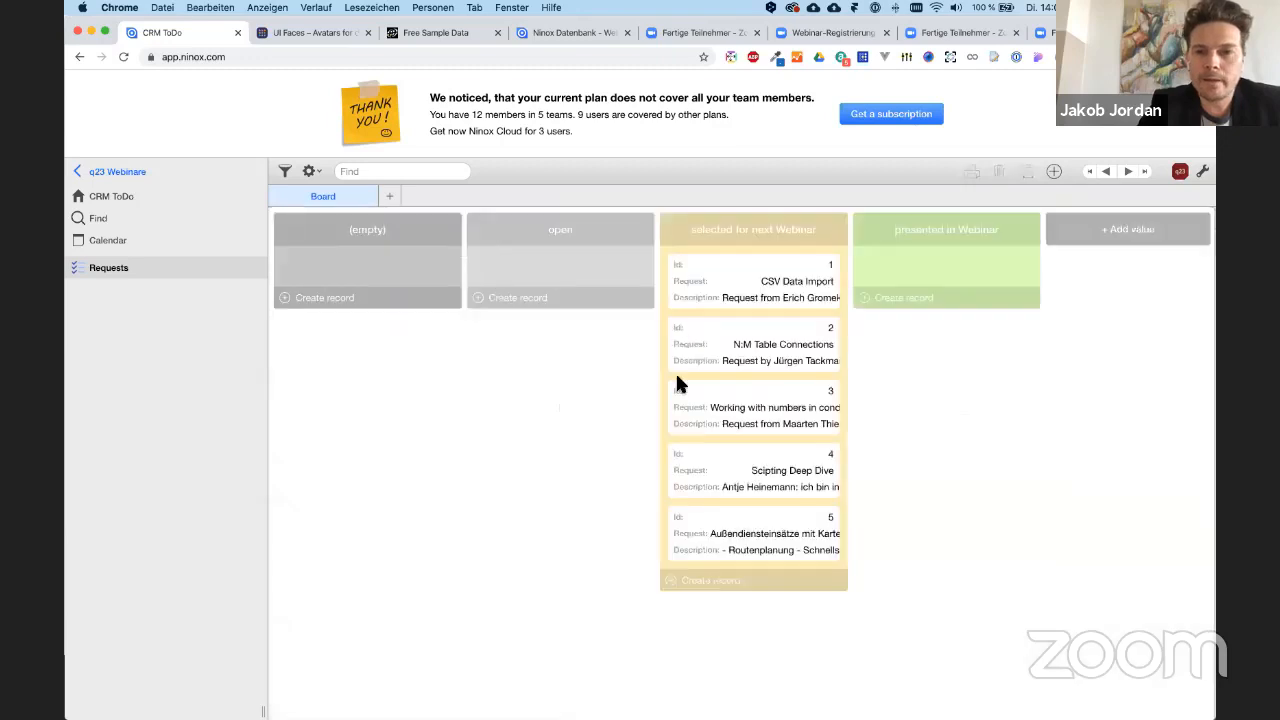
- Review the requests "Working with numbers in conditions" and "Scipting Deep Dive", then return to the board
left_click(751, 398)
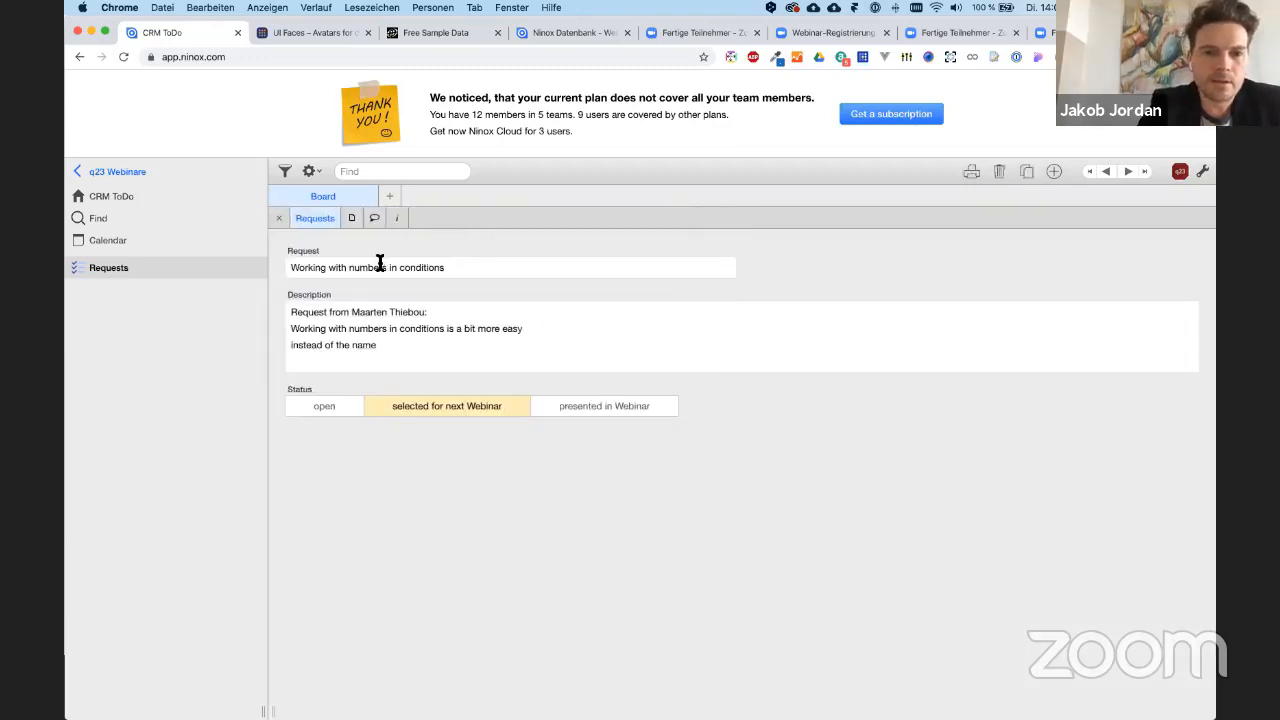
left_click_drag(461, 265, 289, 266)
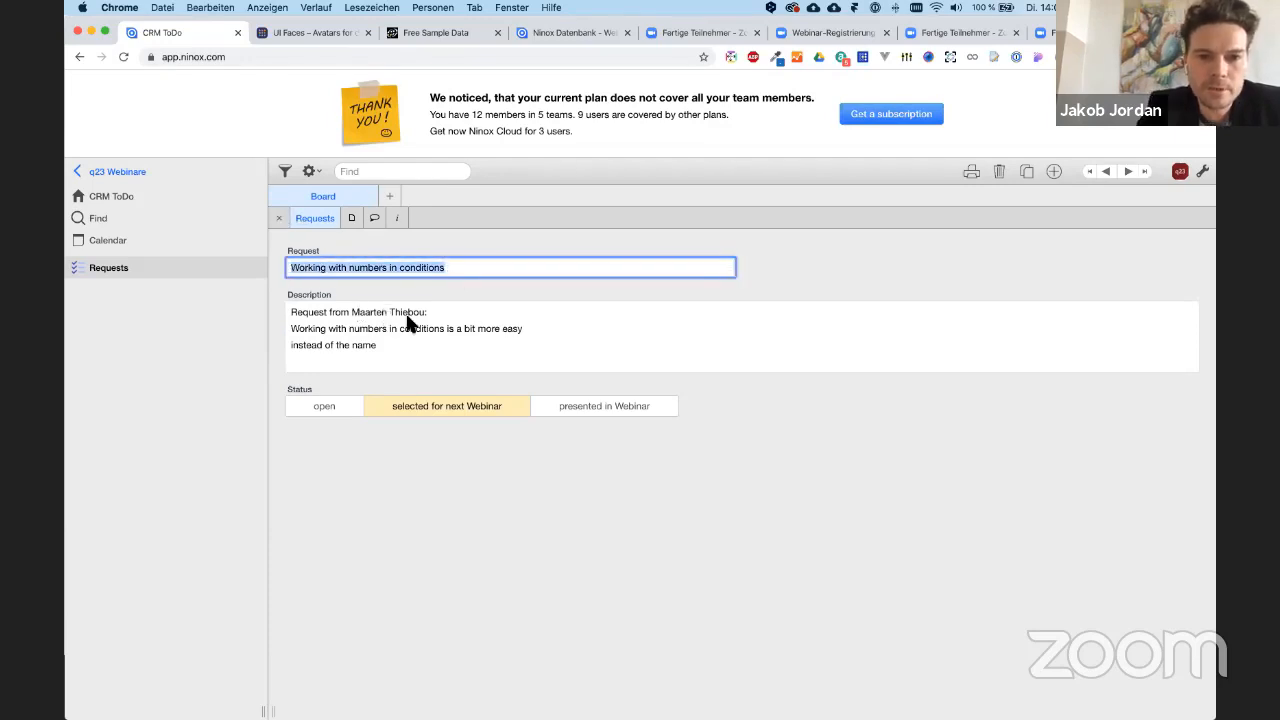
left_click(275, 216)
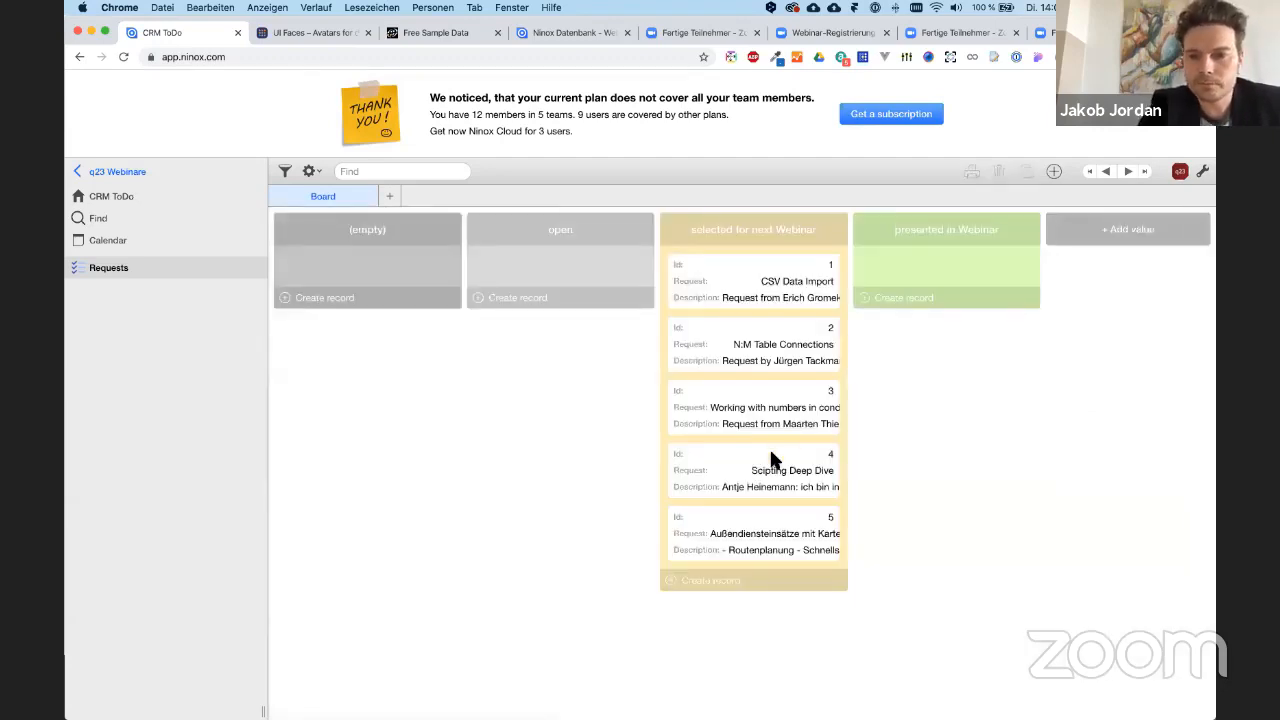
left_click(755, 472)
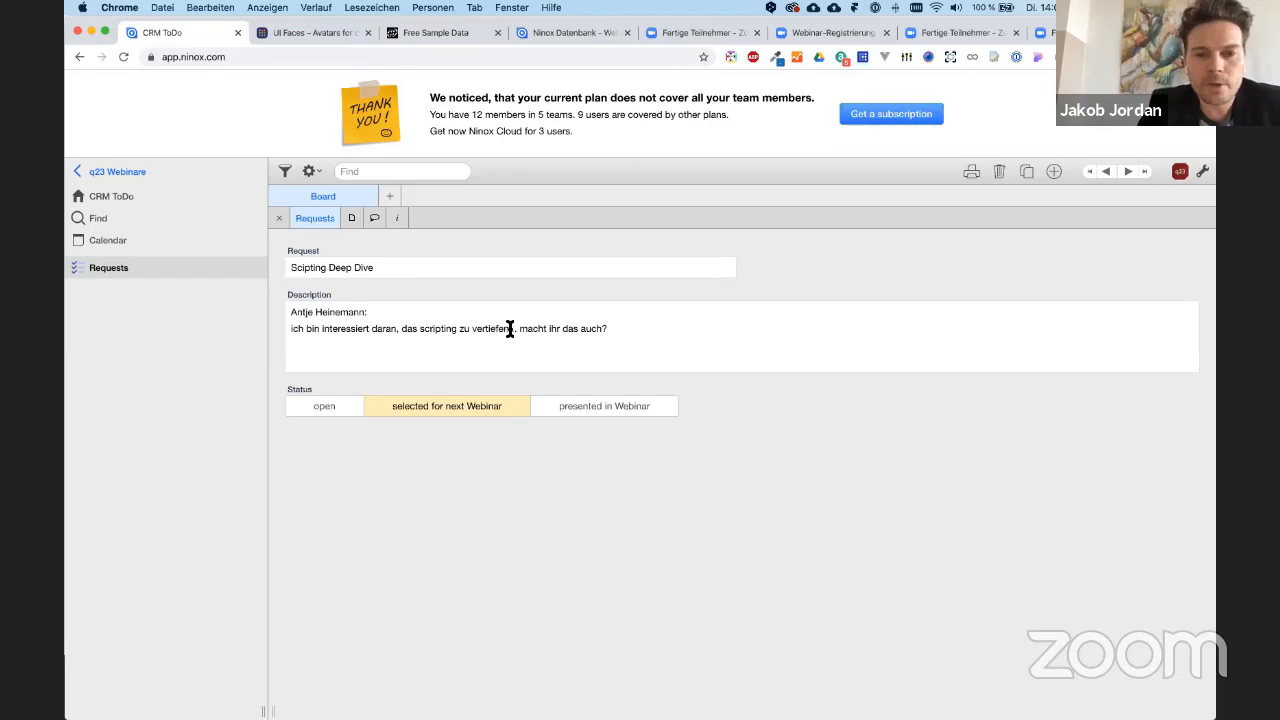
left_click(280, 218)
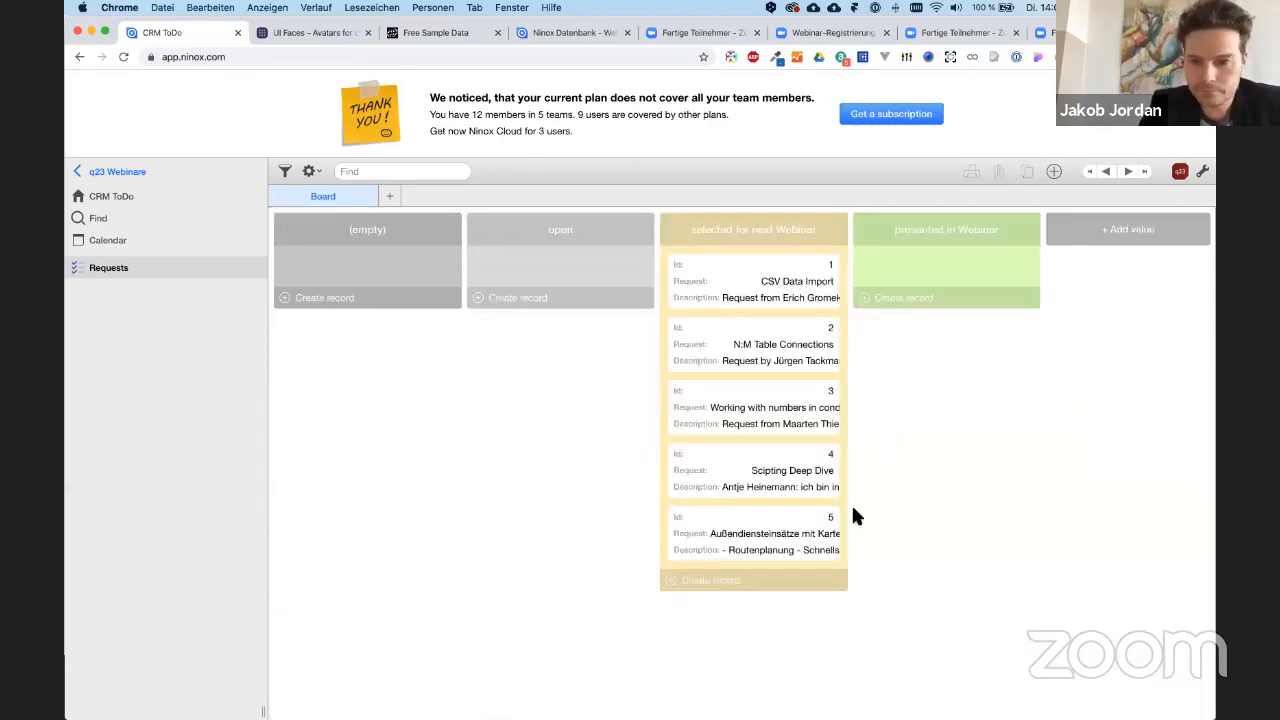
- Review the "Außendiensteinsätze mit Karte" request with its route planning notes and return to the board
left_click(780, 534)
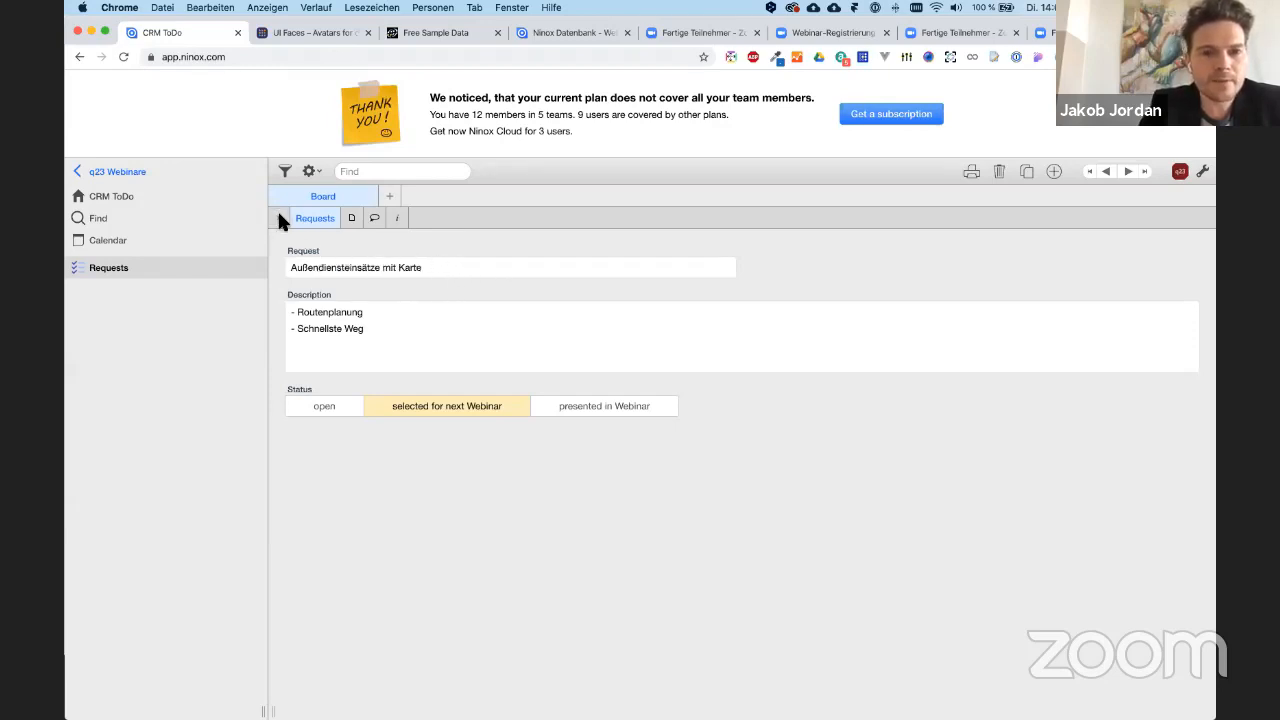
left_click(425, 267)
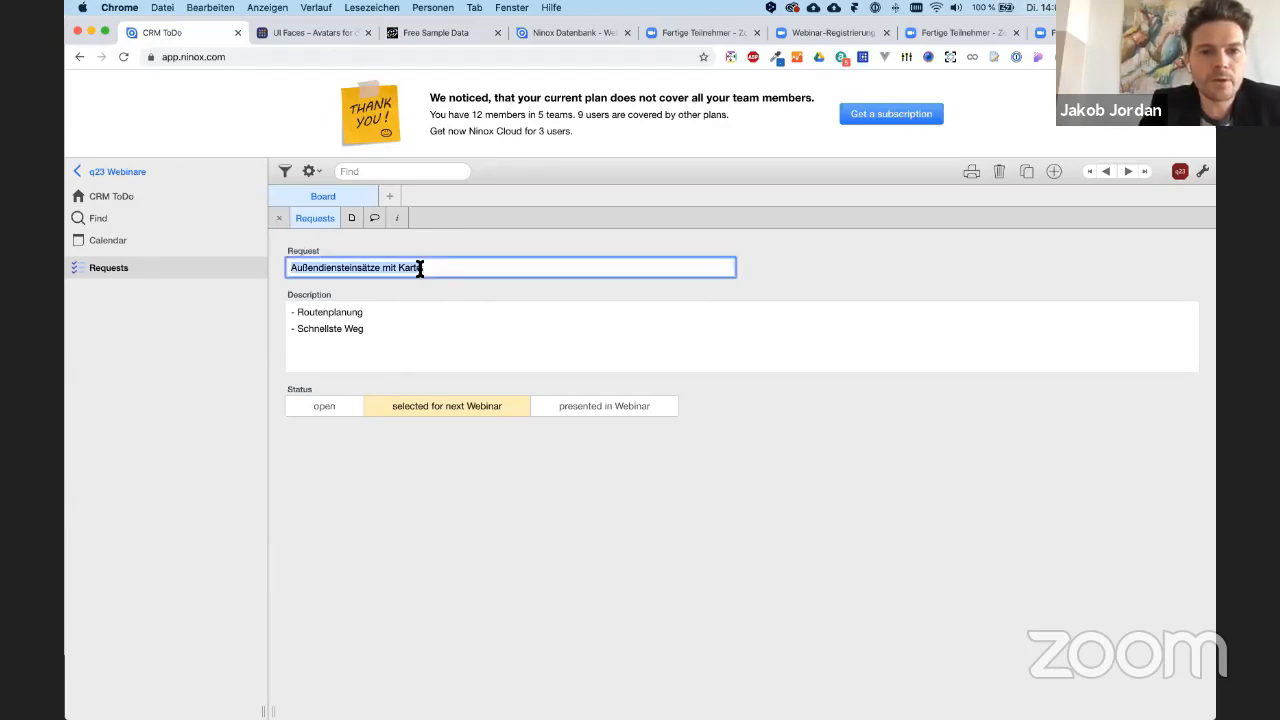
left_click_drag(425, 267, 382, 267)
left_click(436, 277)
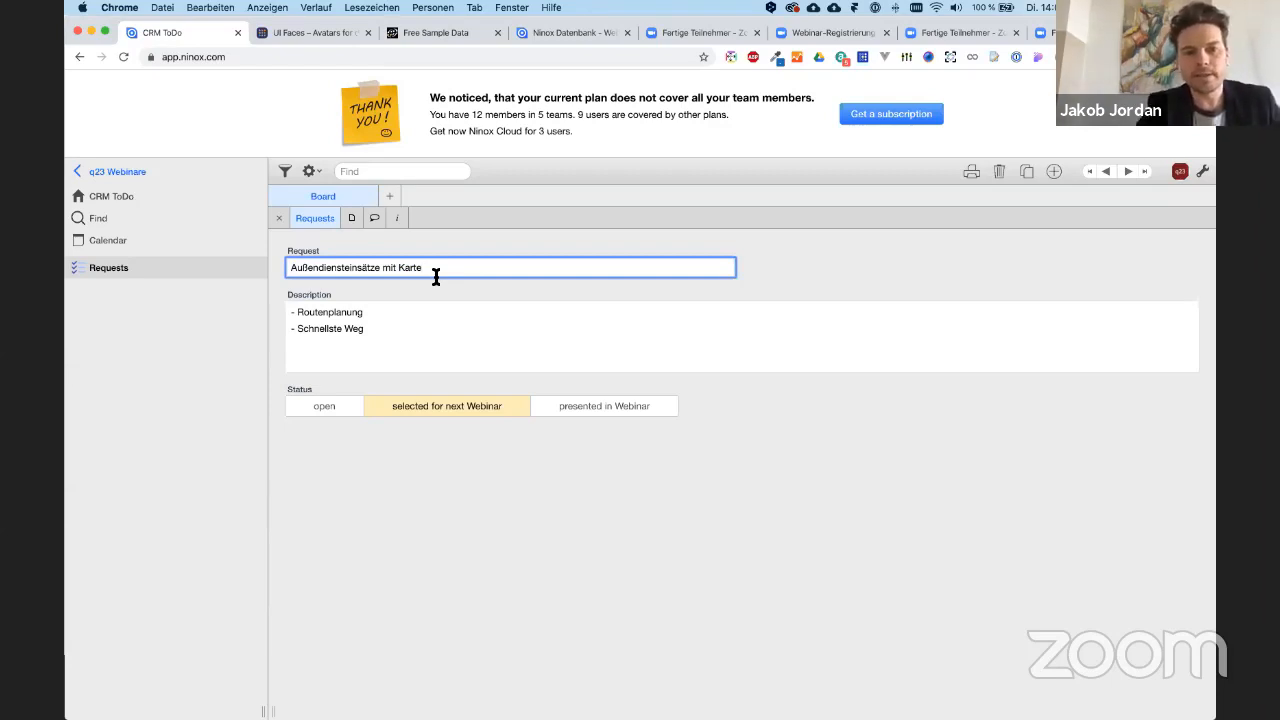
left_click(277, 220)
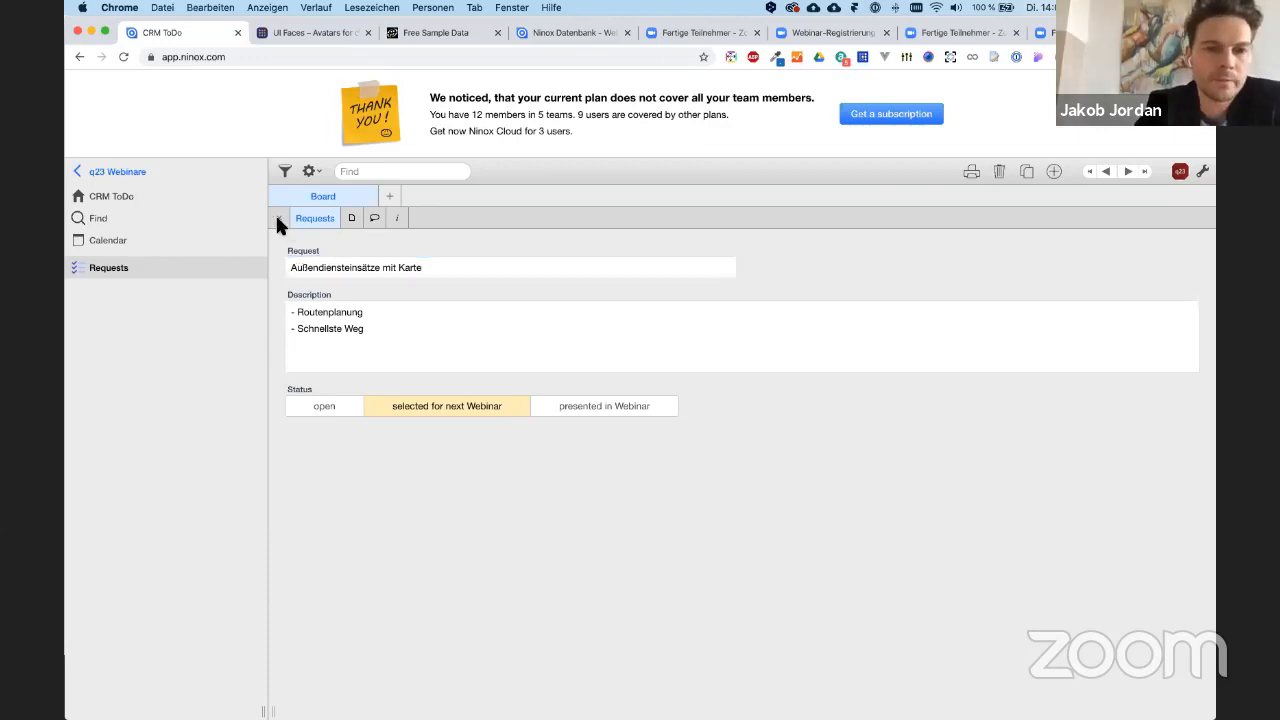
left_click(315, 267)
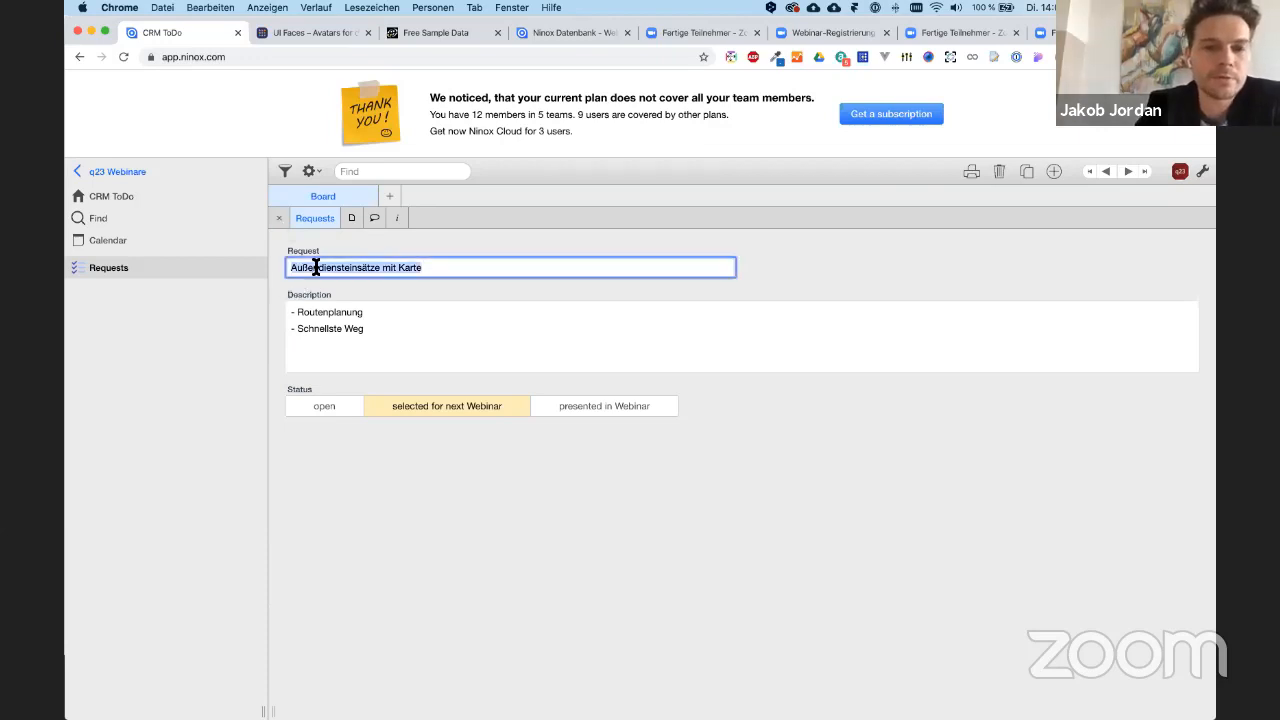
left_click(277, 216)
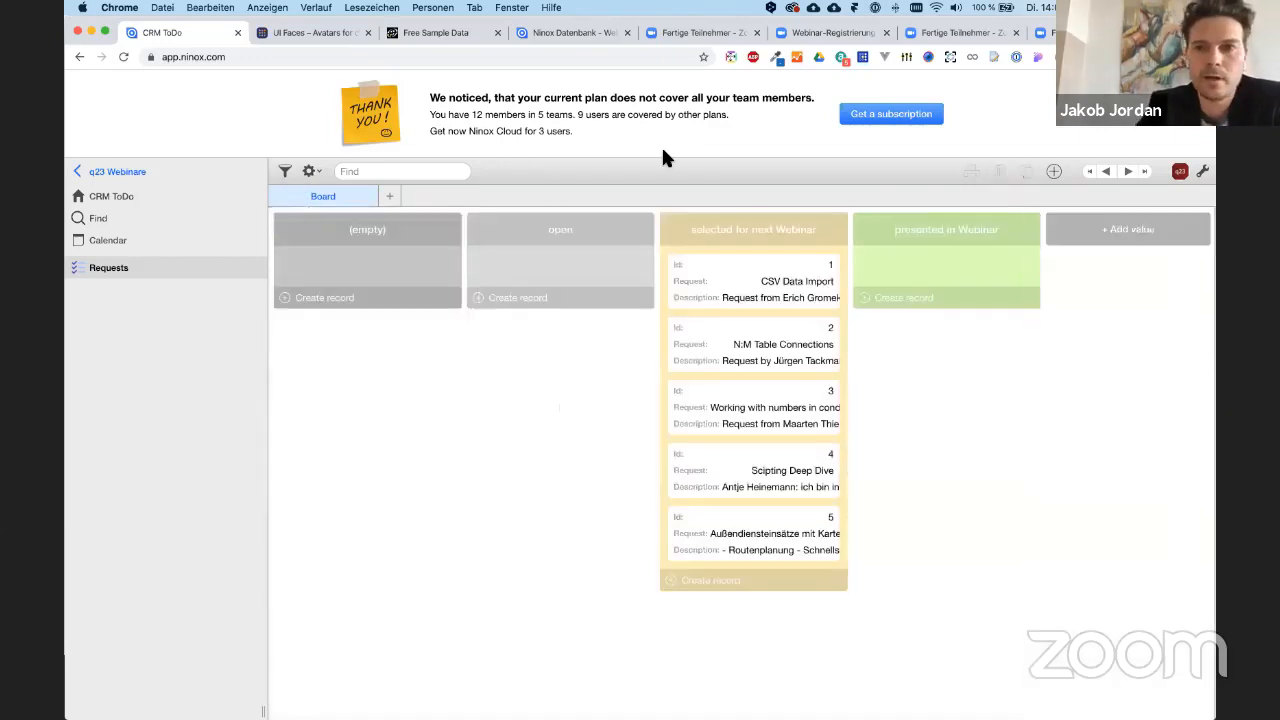
- Switch to the webinar presentation and show the Change Requests and Special on Slack Integration slides
key("ctrl+Up")
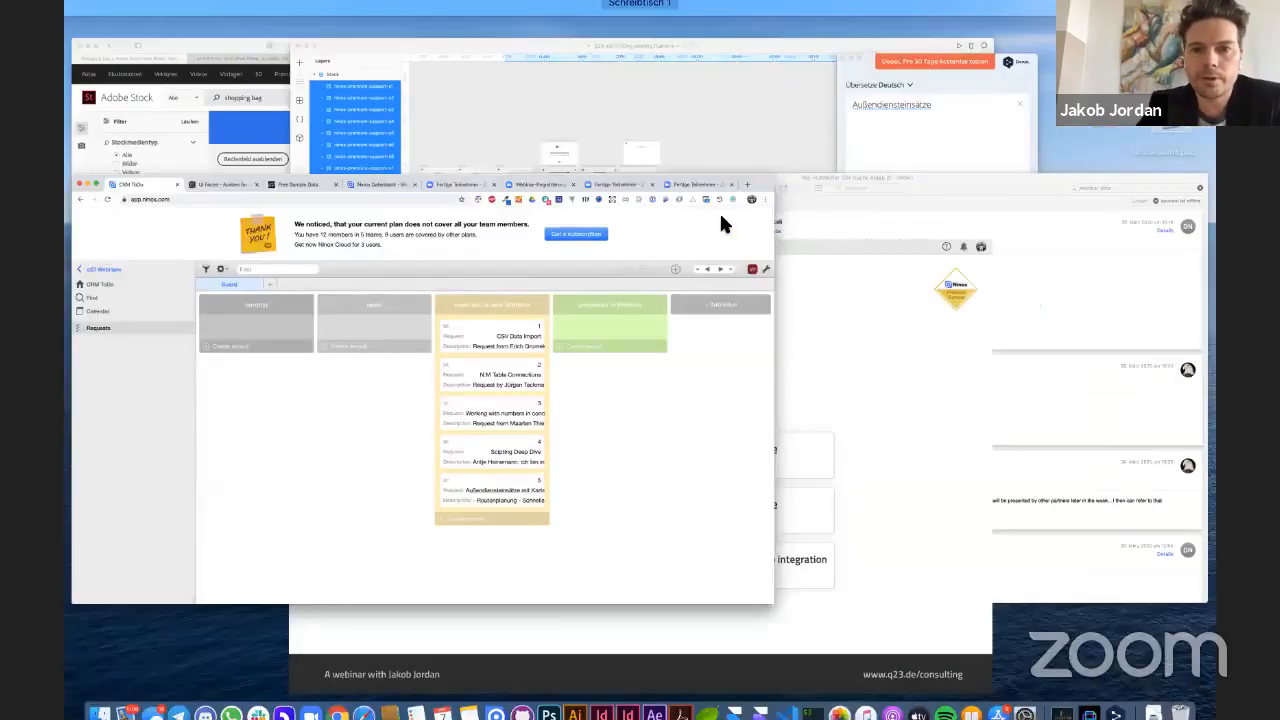
left_click(631, 493)
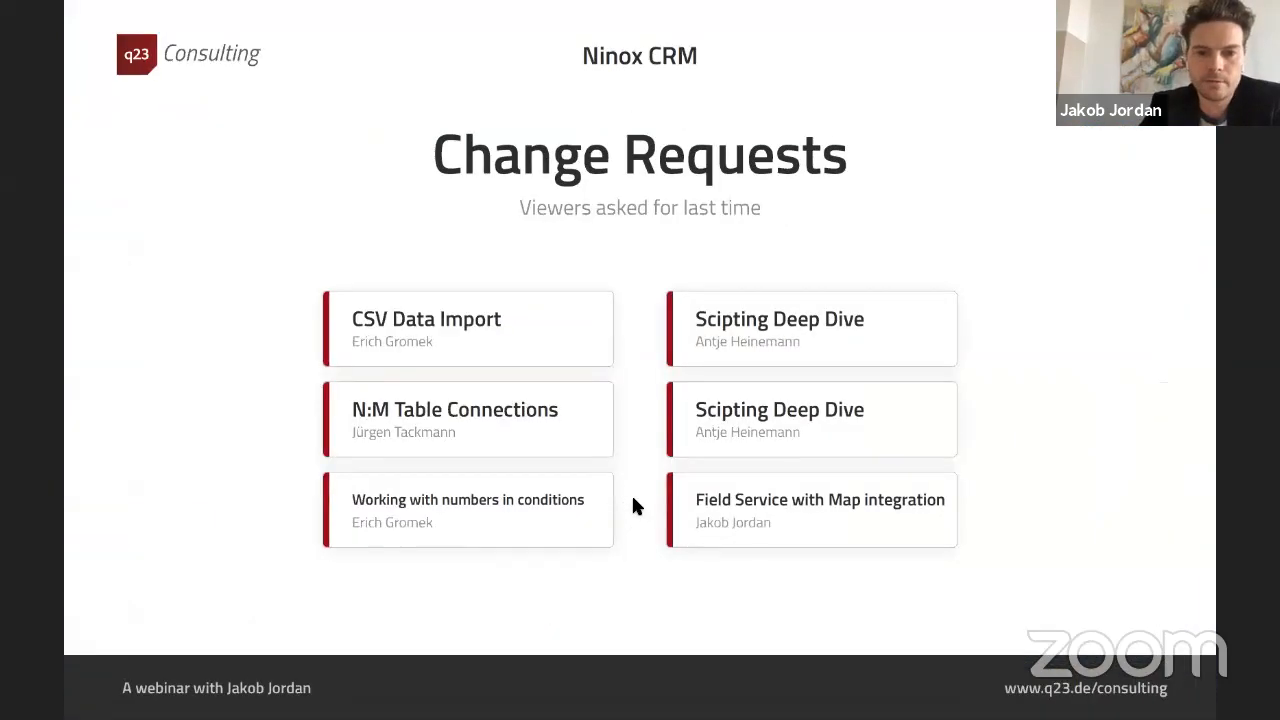
key("Right")
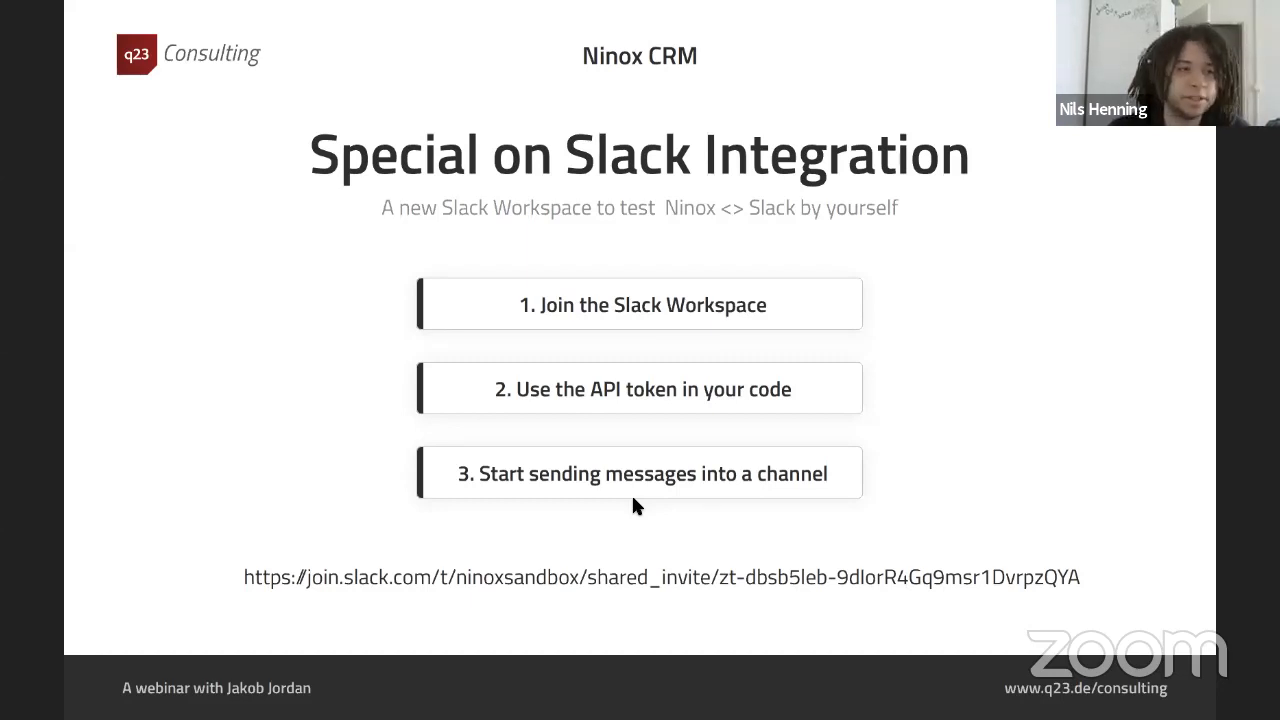
key("Right")
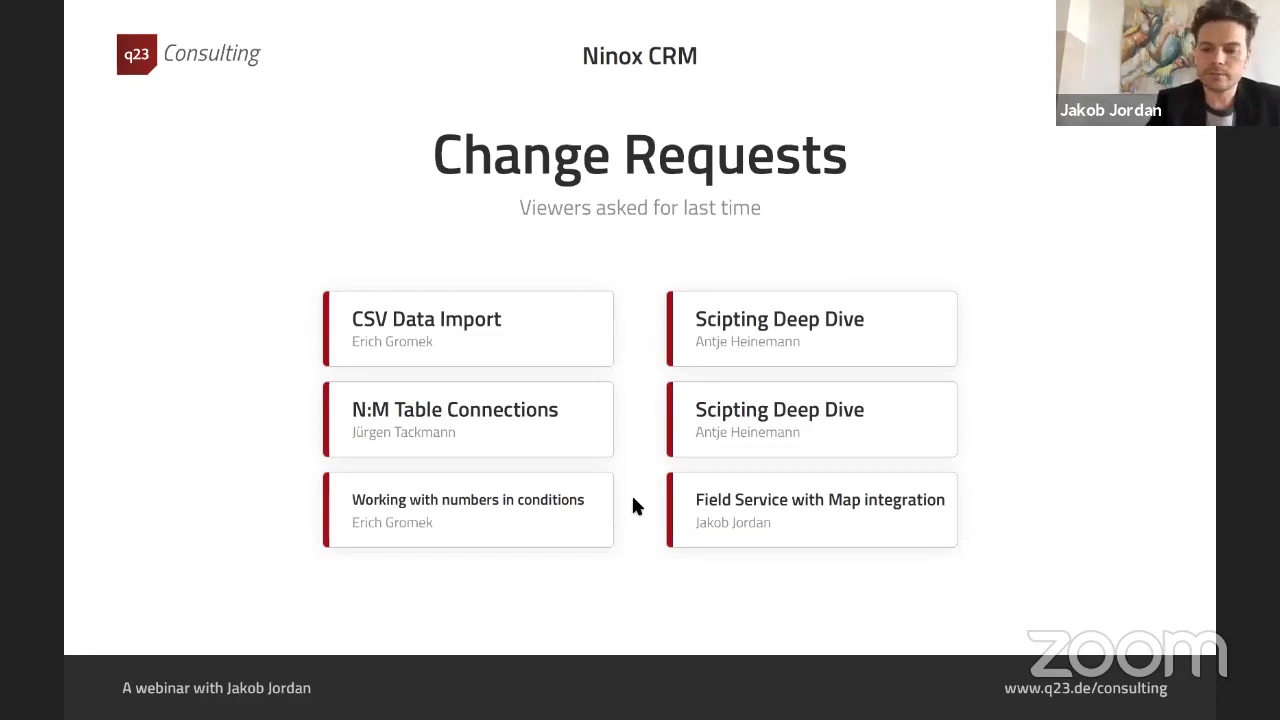
key("Right")
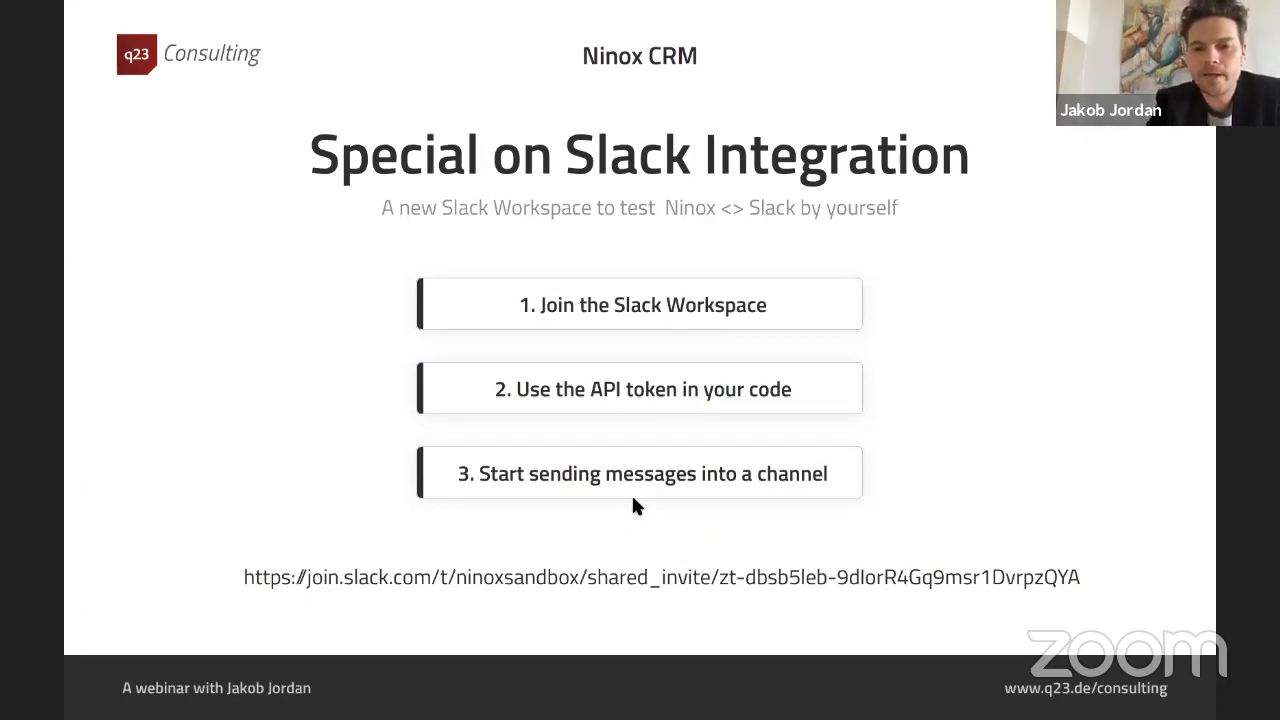
- Switch back to Ninox in the browser and open the Tasks table of the Ninox CRM Part 1 database
key("ctrl+Up")
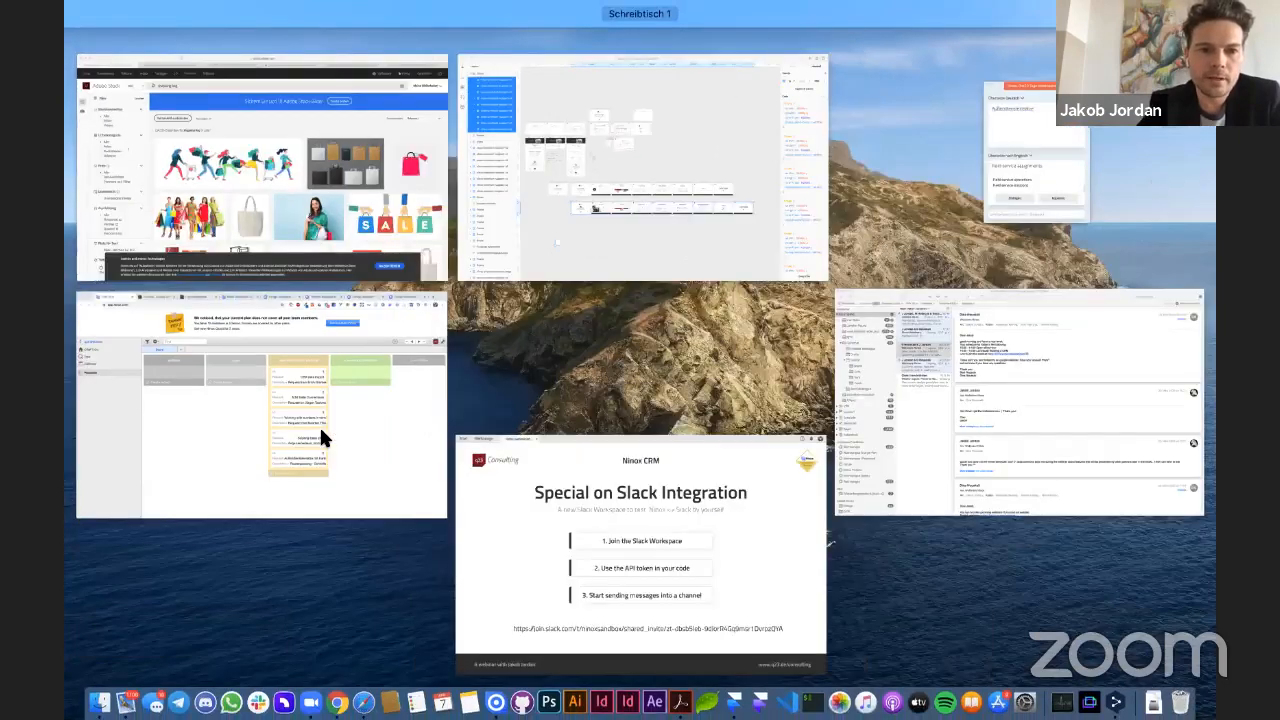
left_click(232, 400)
left_click(83, 171)
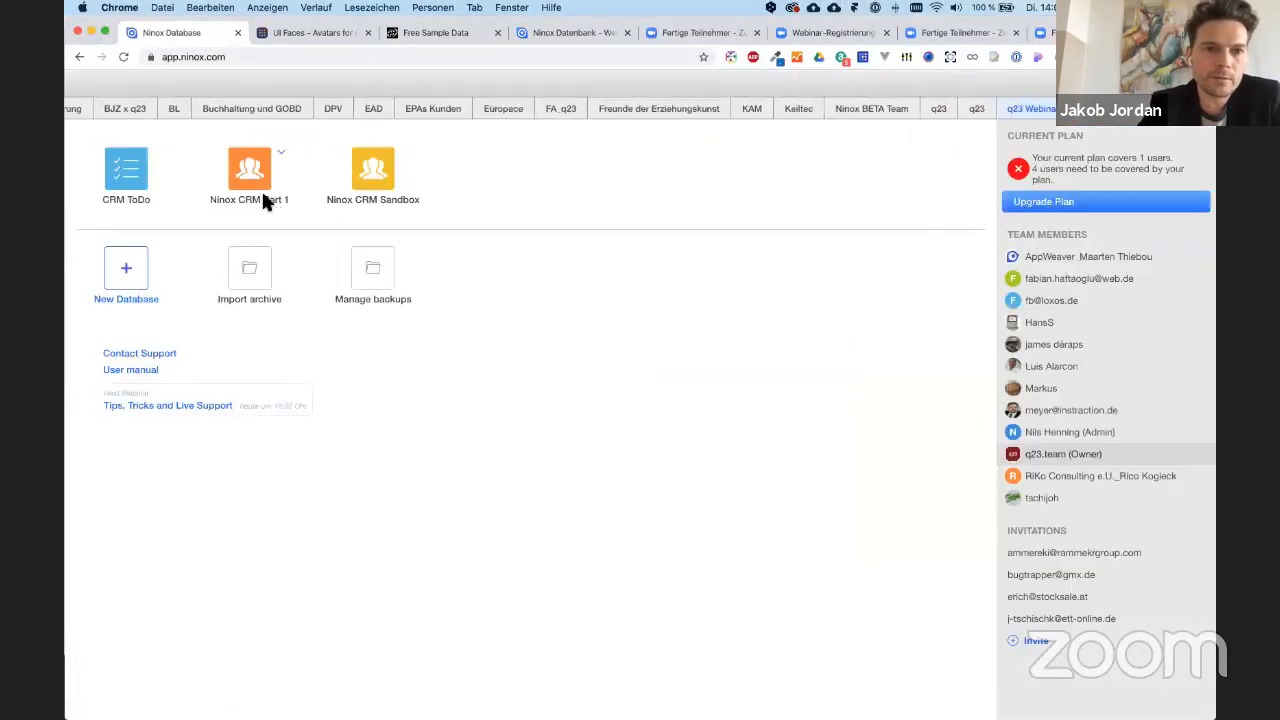
left_click(263, 200)
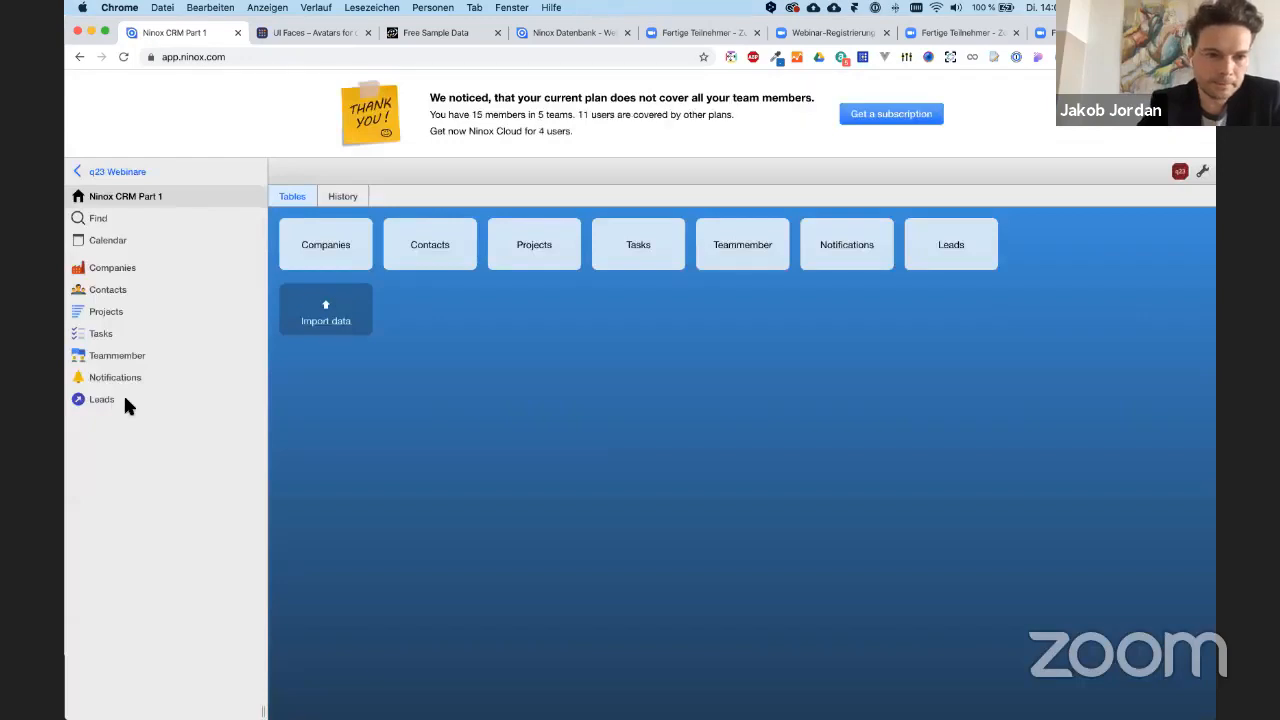
left_click(123, 395)
left_click(115, 377)
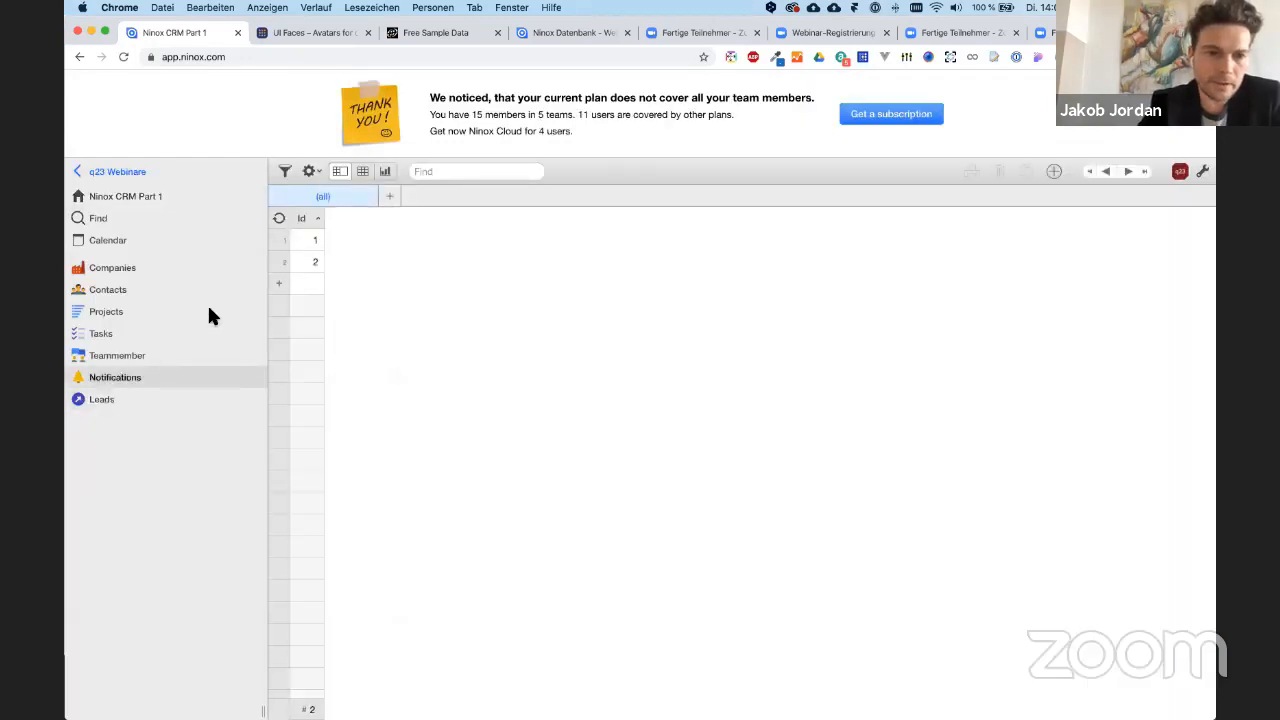
left_click(118, 333)
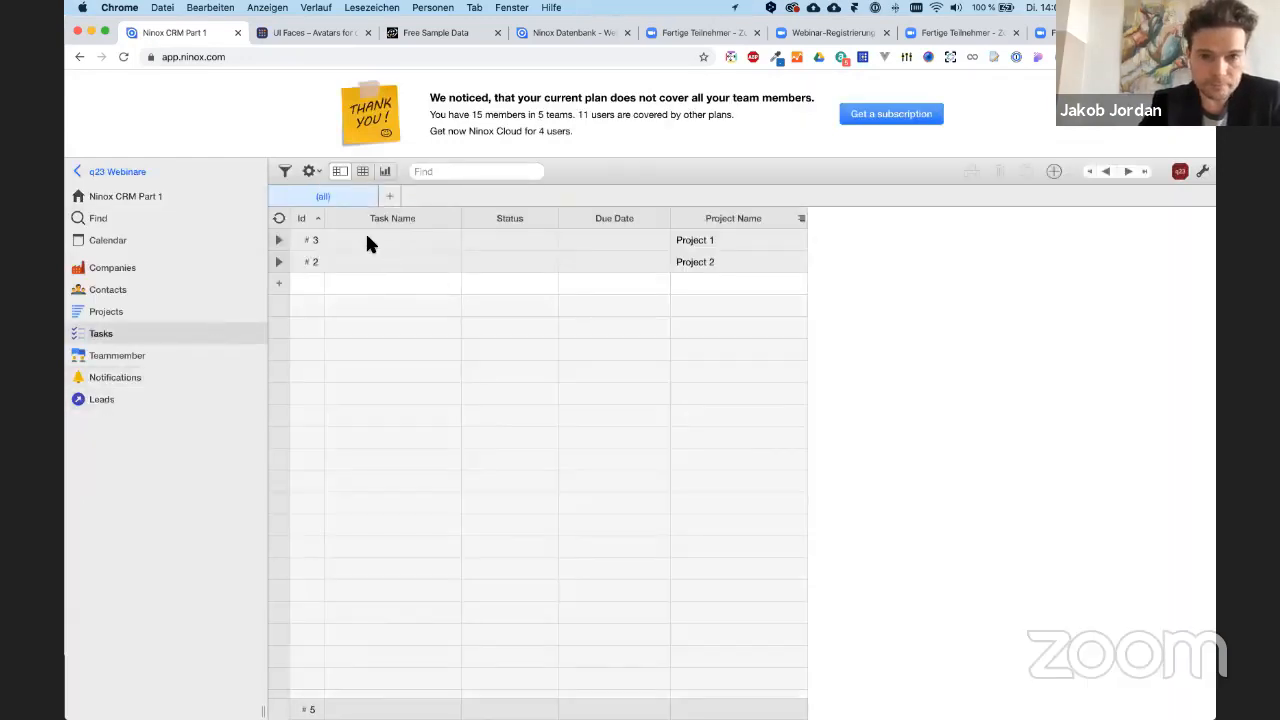
- Open the Slack notification of Task 1 under Project 1 and send it to Slack
left_click(427, 262)
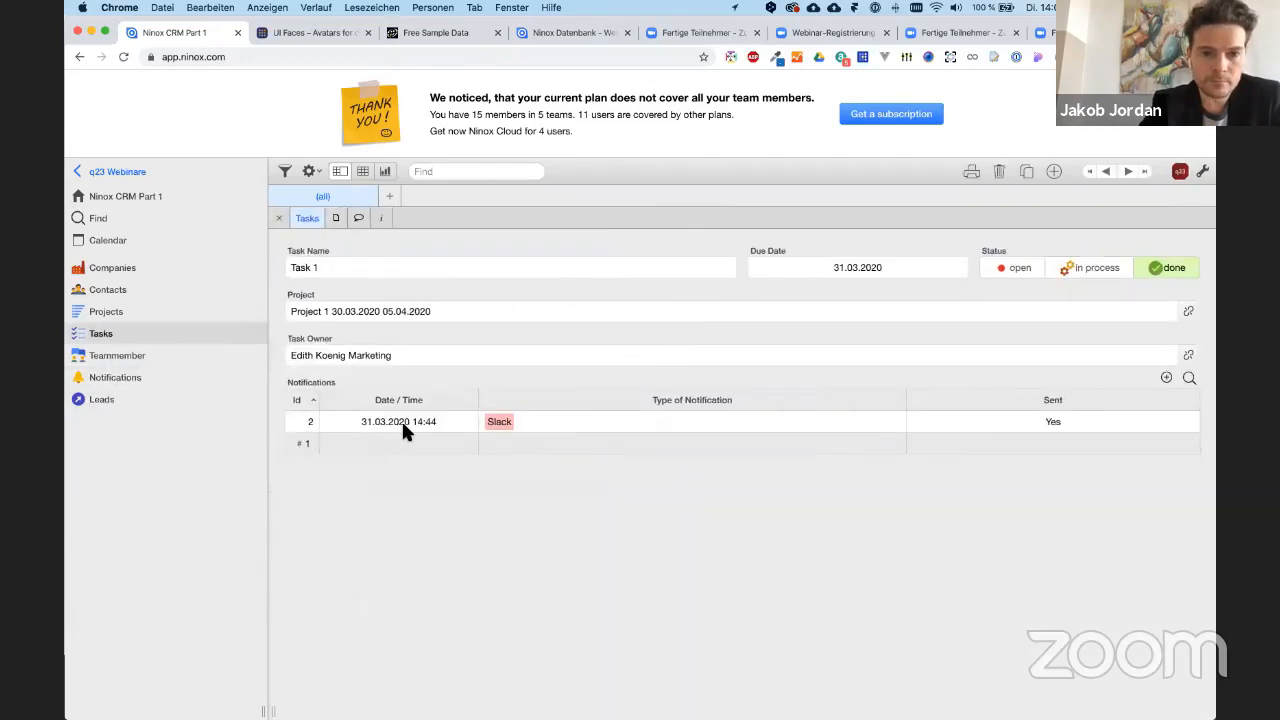
left_click(413, 421)
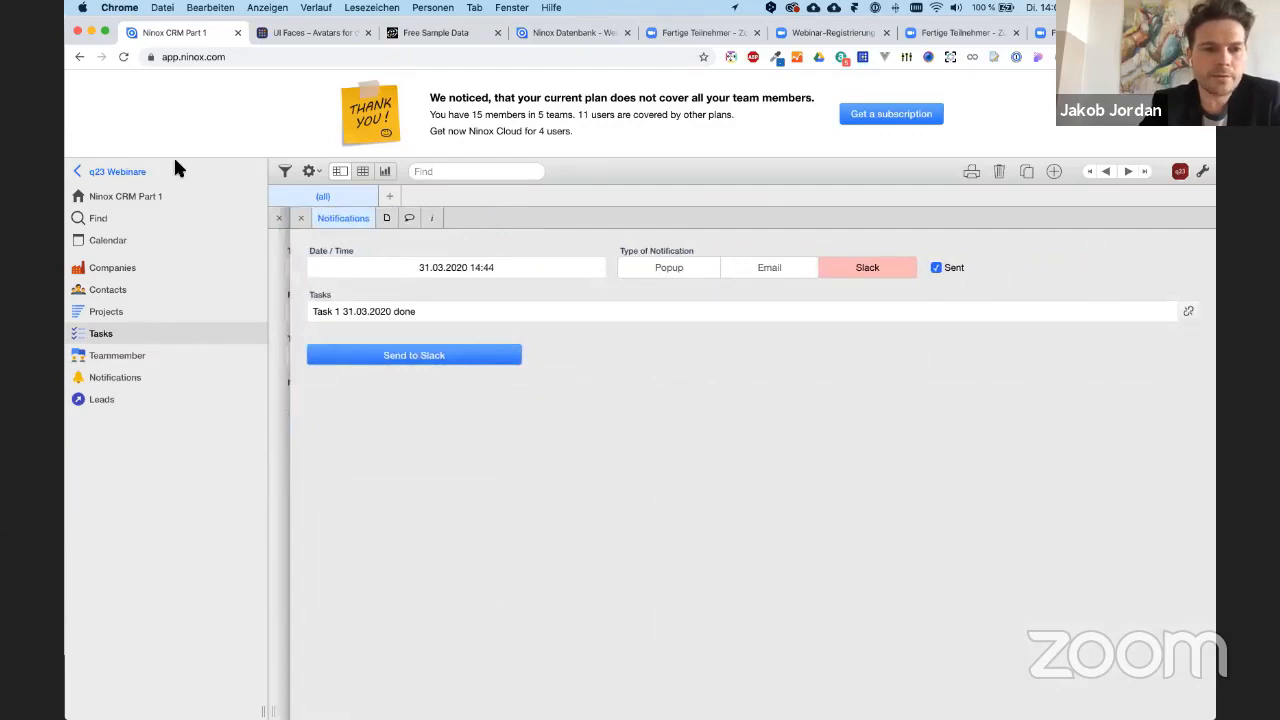
left_click(421, 360)
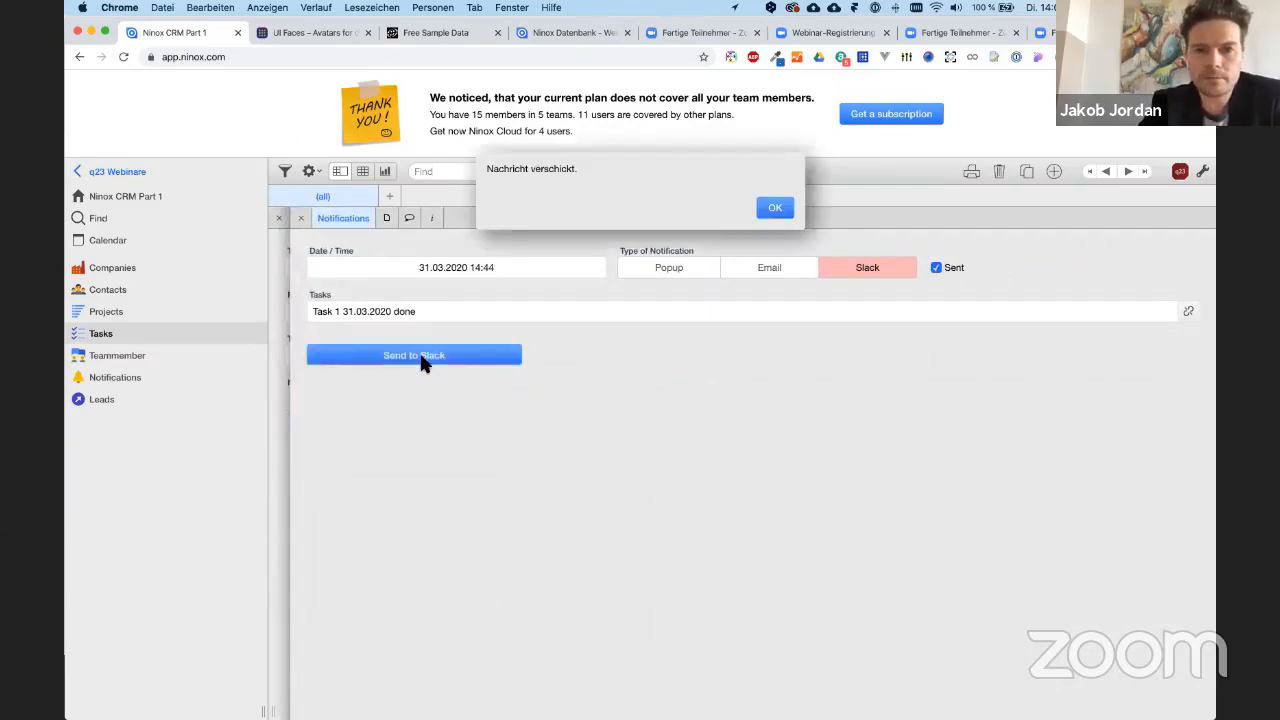
left_click(775, 208)
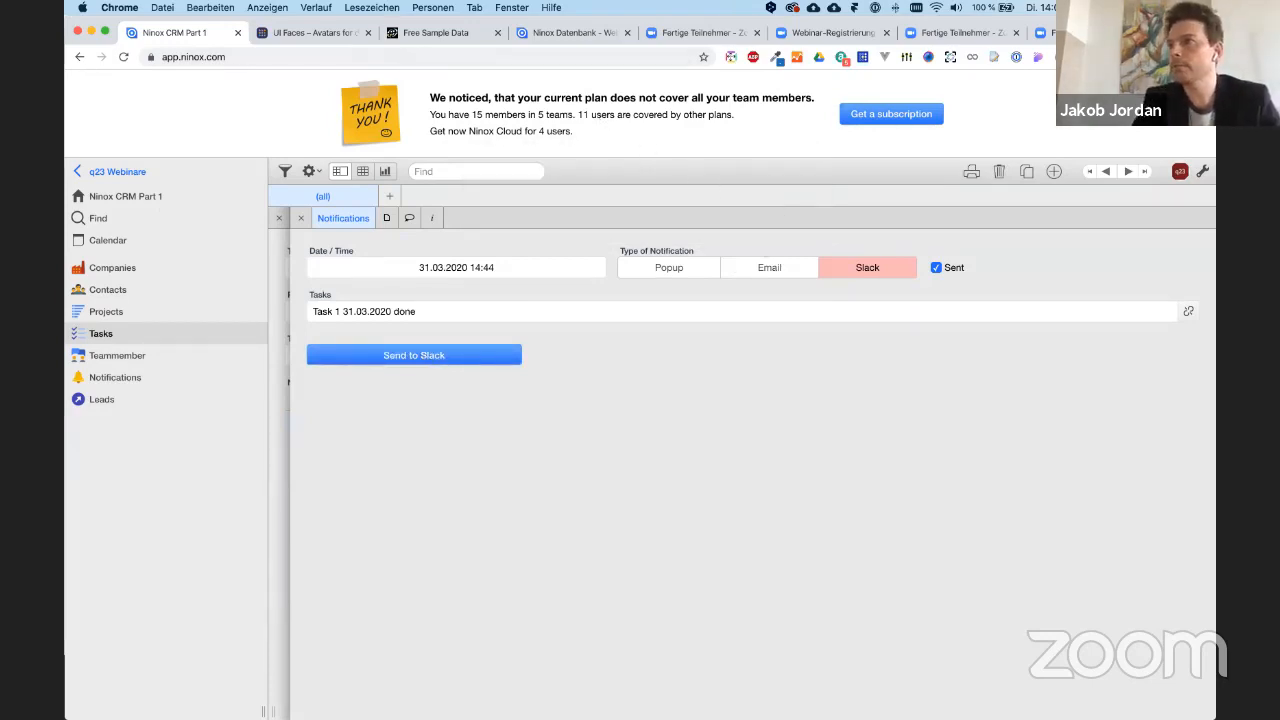
- Check the #crm channel in the Slack browser tab for the Task 1 message and return to the Task 1 record in Ninox
left_click_drag(667, 81, 553, 31)
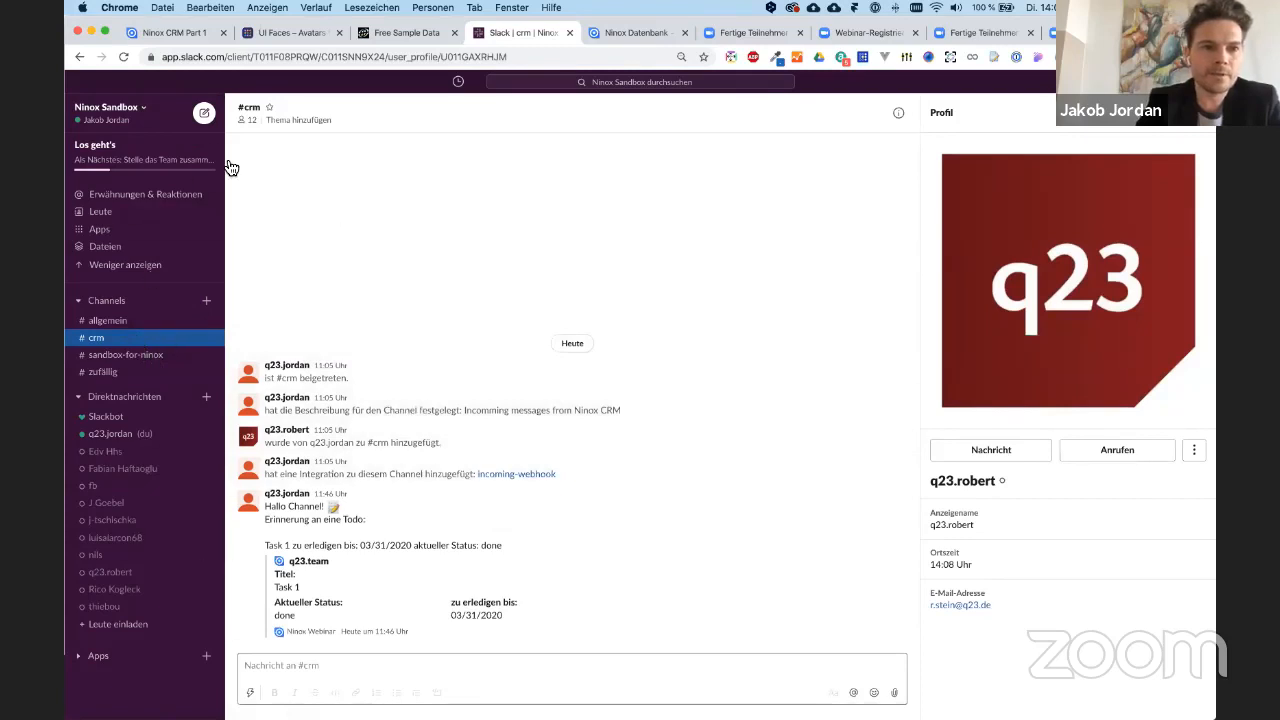
key("super+Tab")
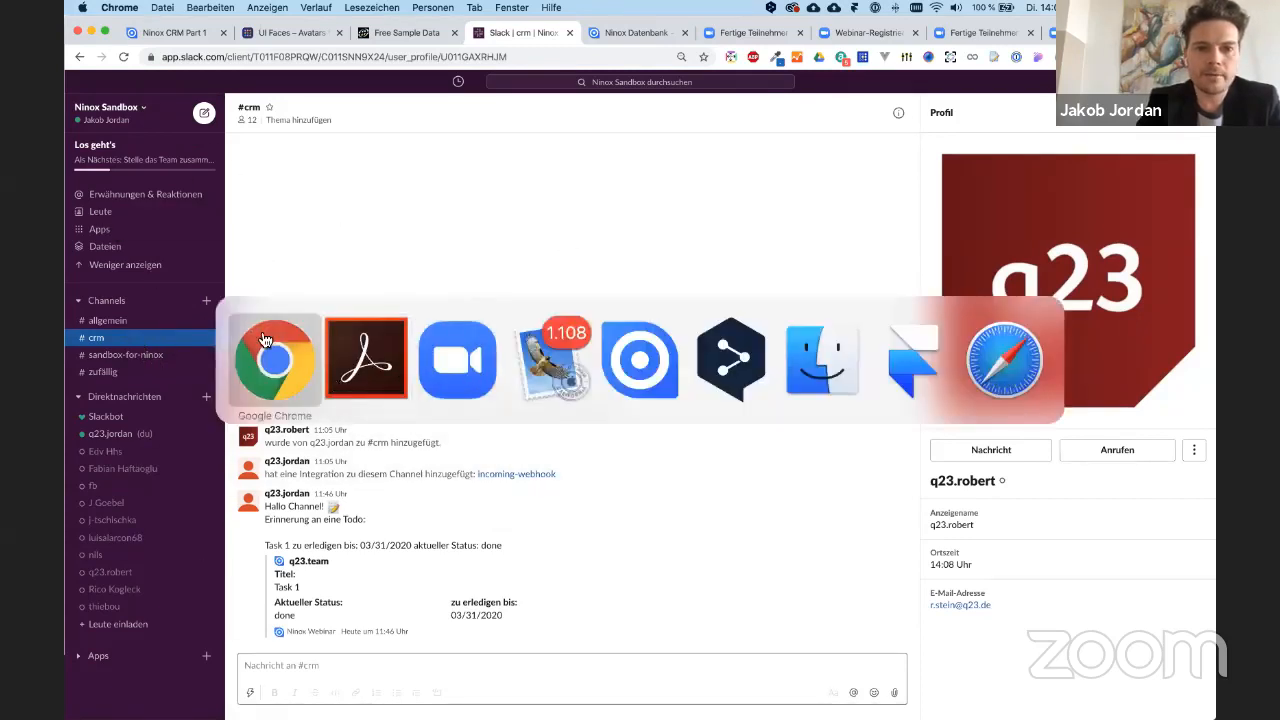
left_click(615, 340)
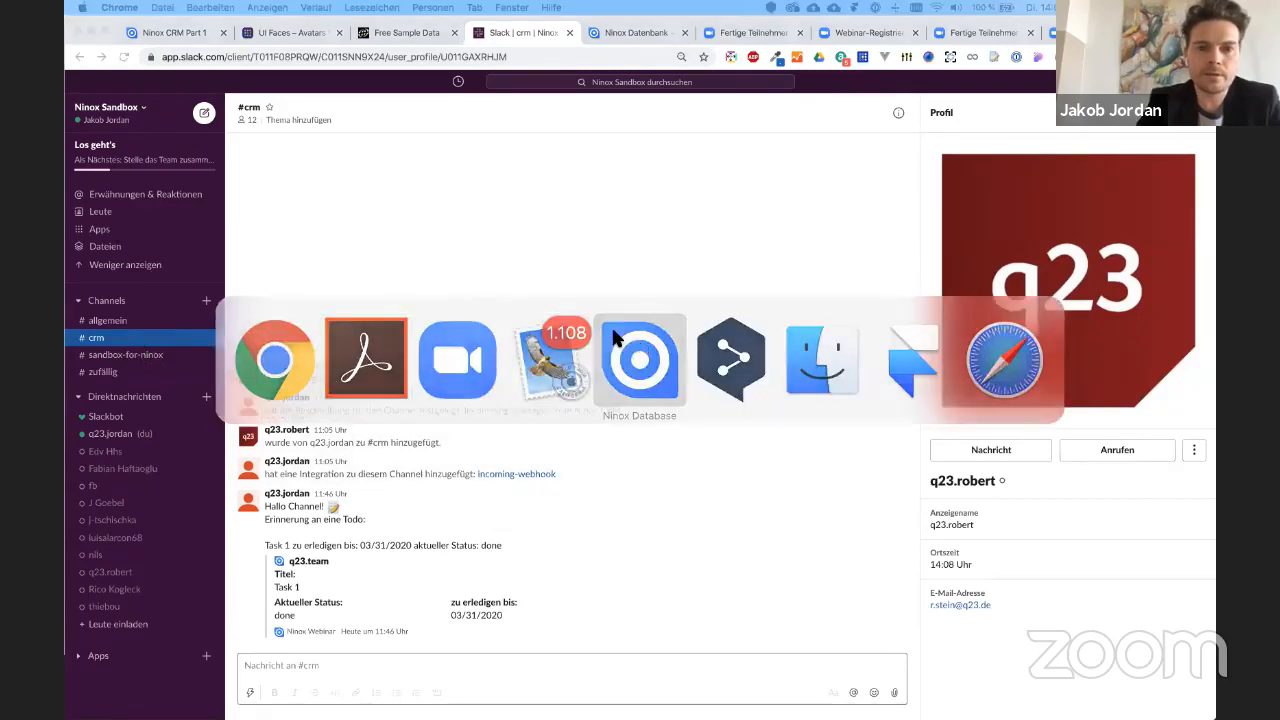
key("super+Tab")
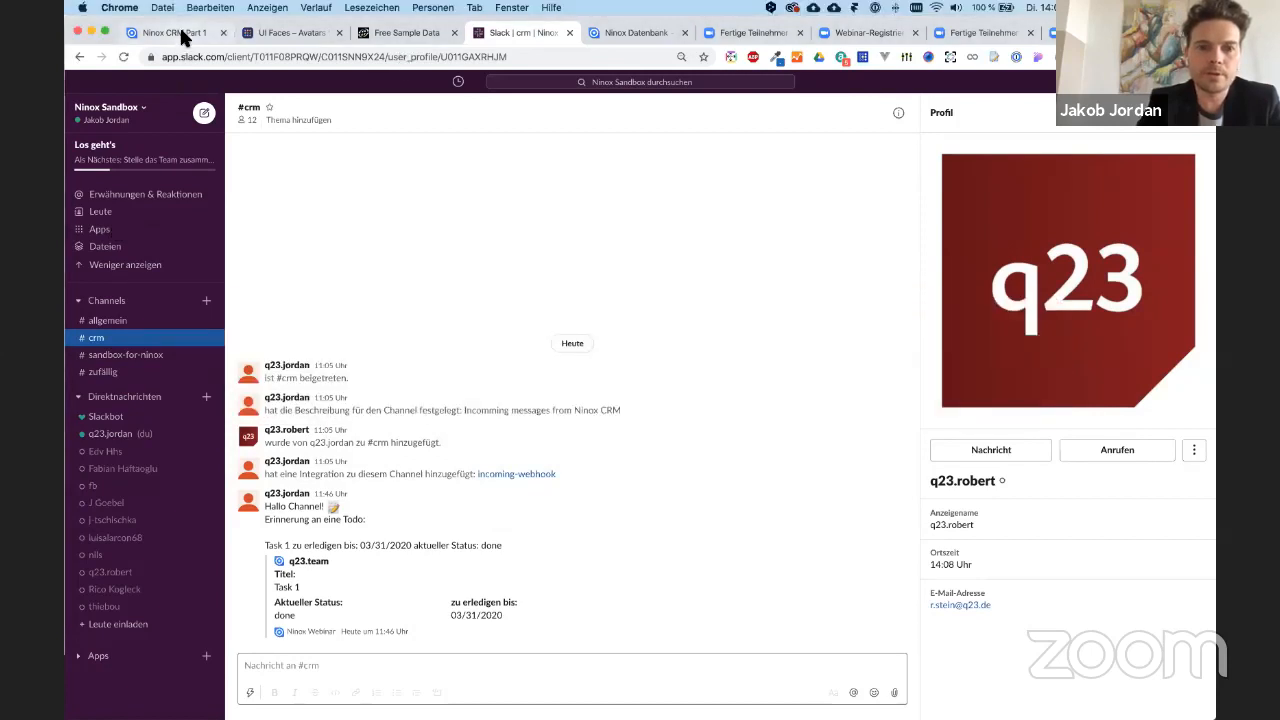
left_click(176, 32)
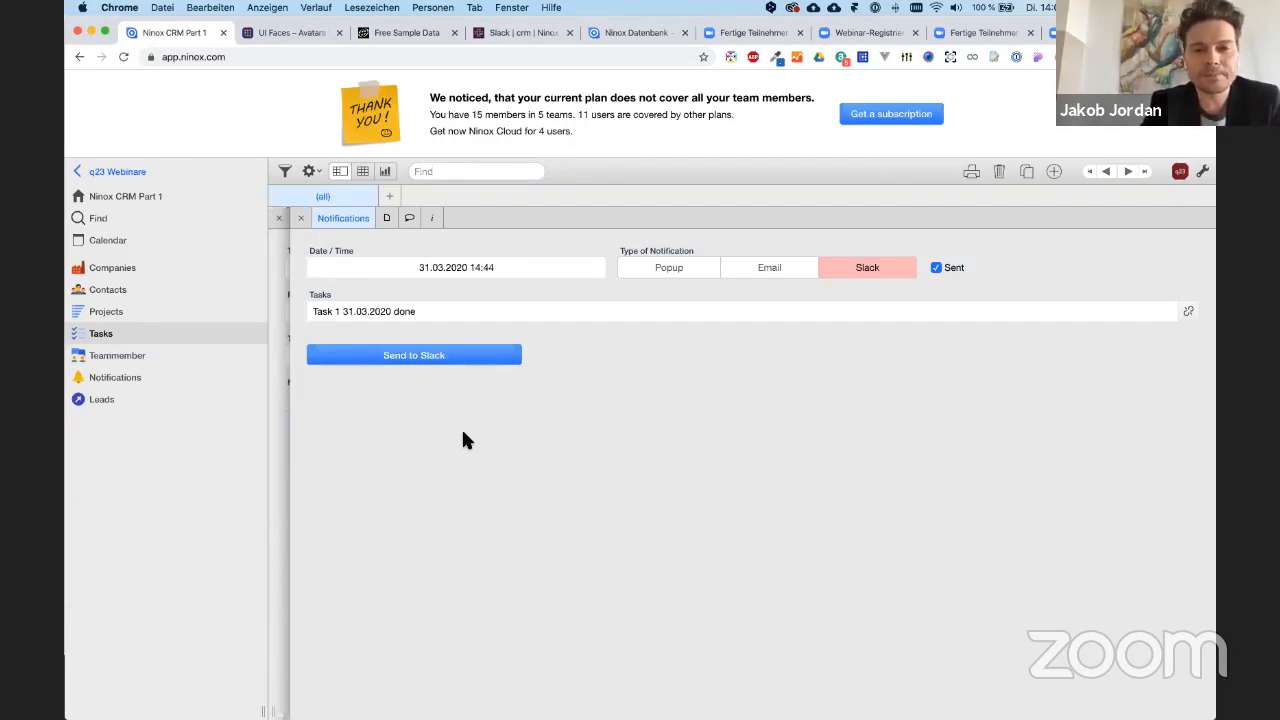
left_click(522, 30)
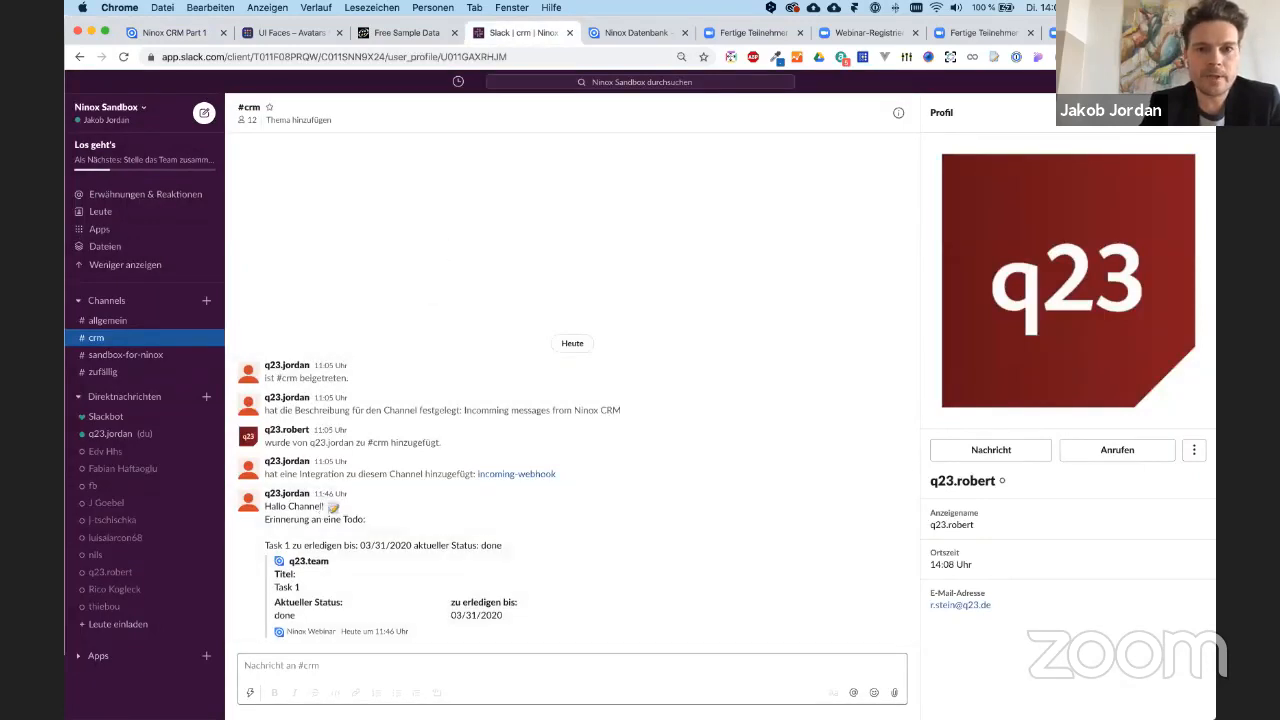
left_click(175, 33)
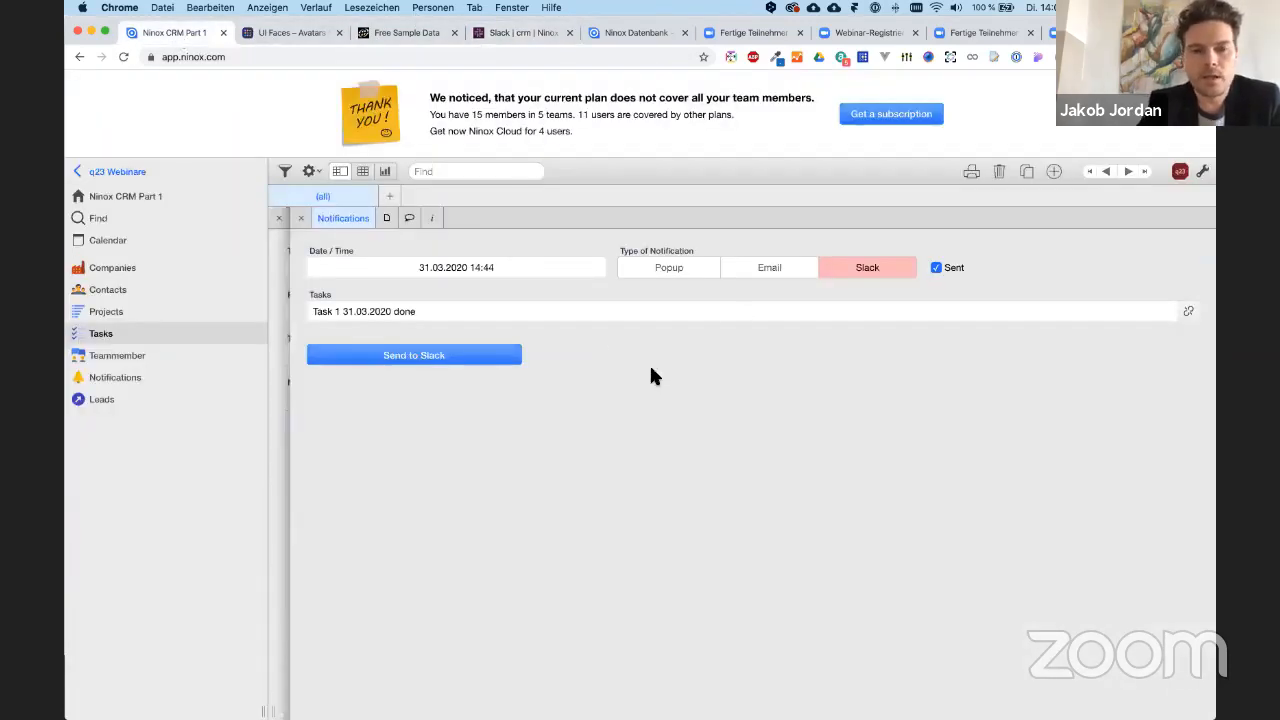
left_click(301, 215)
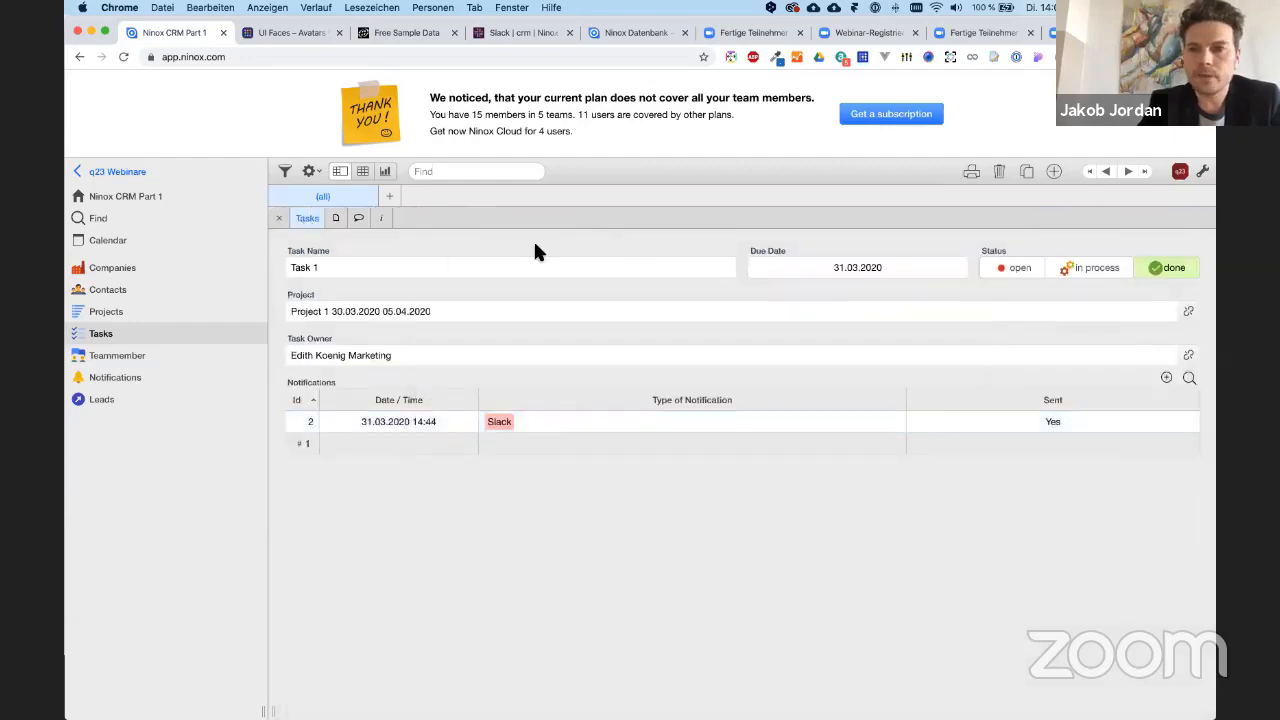
- Switch to the webinar presentation and show the Contact and "Let's build" slides
key("ctrl+Up")
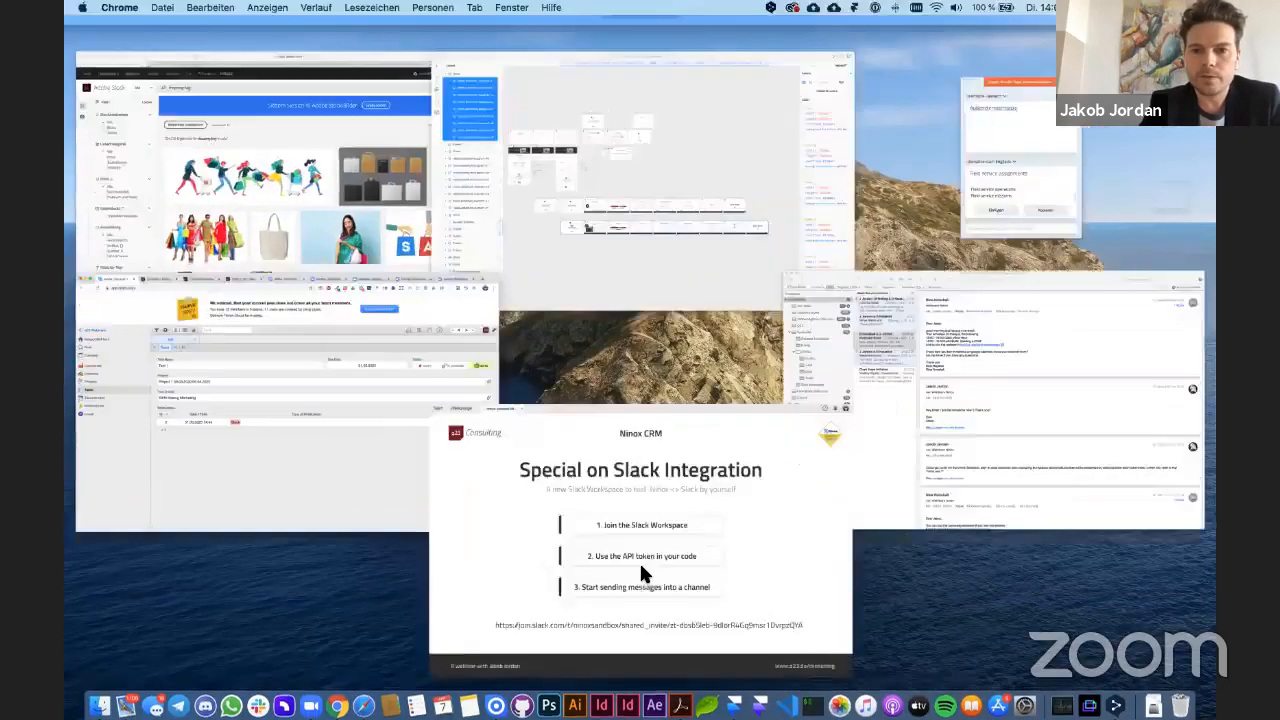
left_click(639, 561)
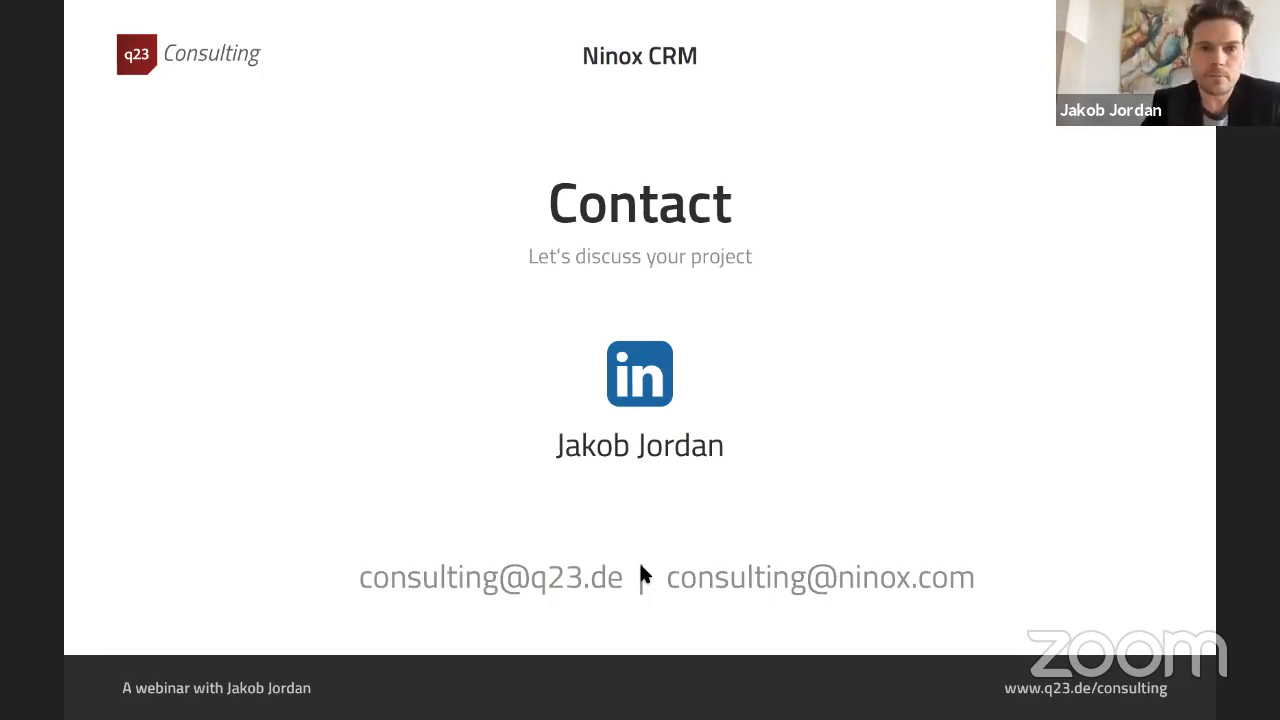
key("Right")
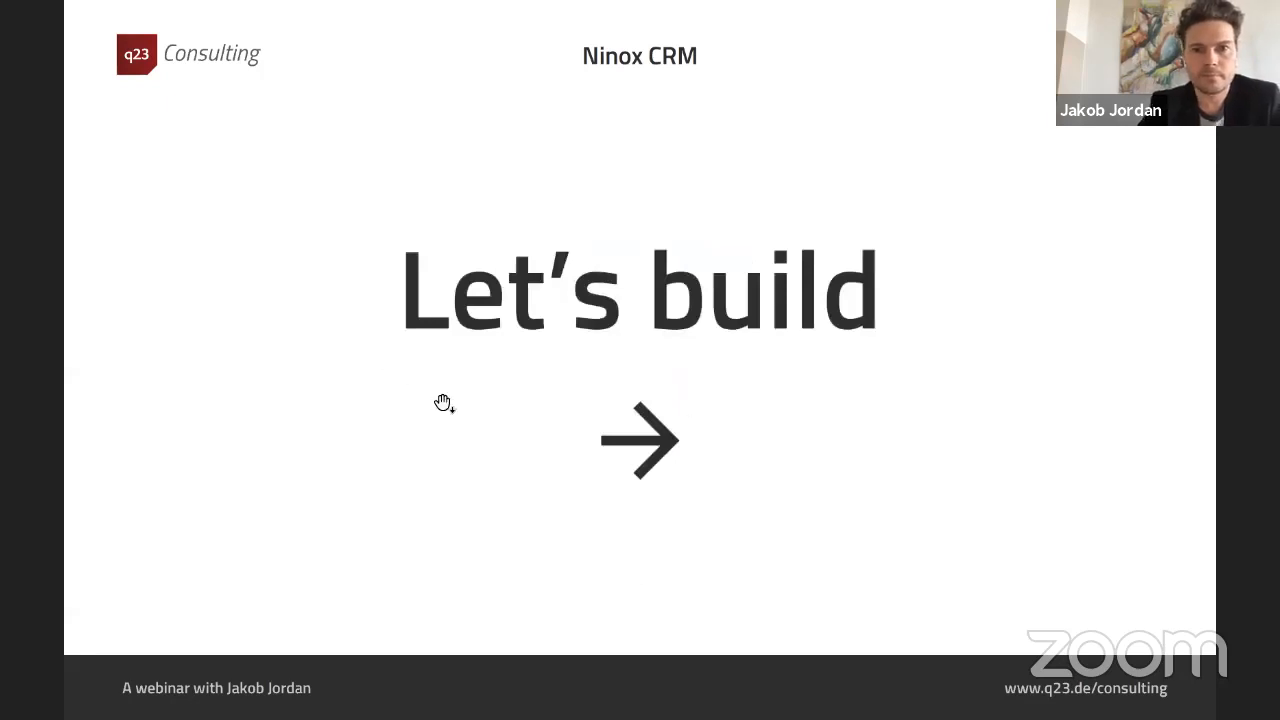
key("Escape")
- Switch back to the Ninox browser window and open the consob record in the Companies table
key("ctrl+Up")
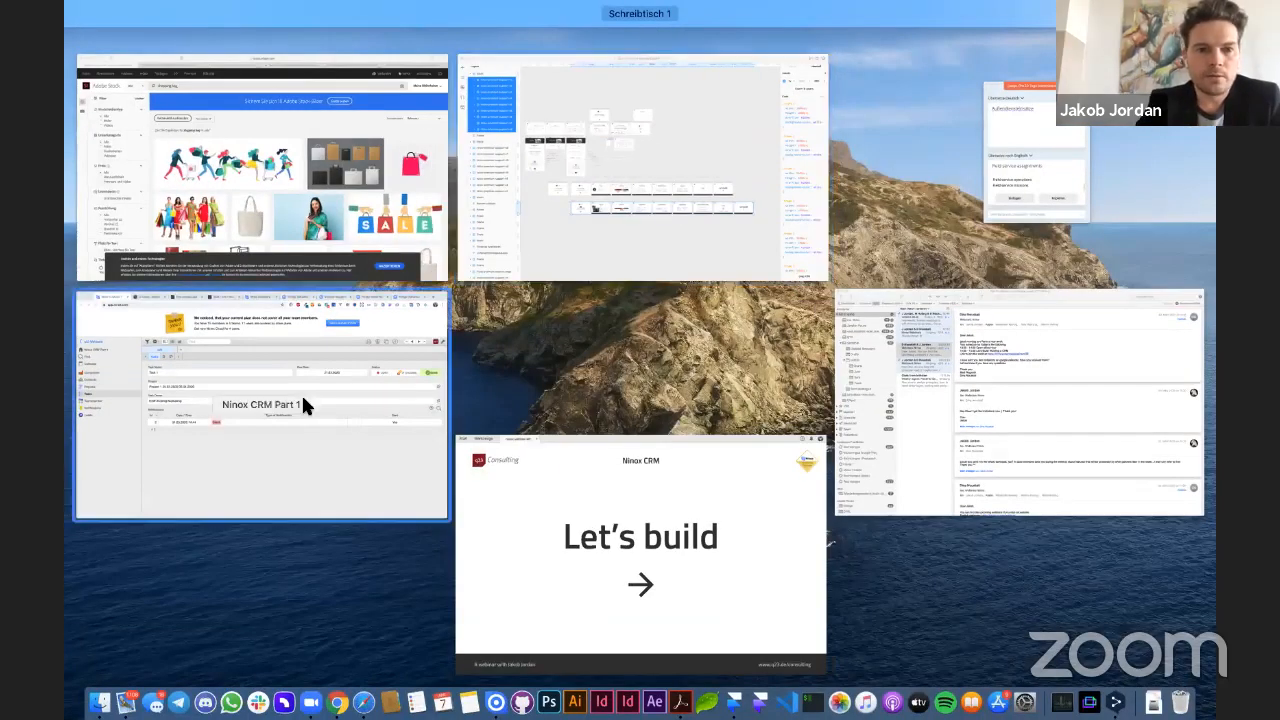
left_click(303, 398)
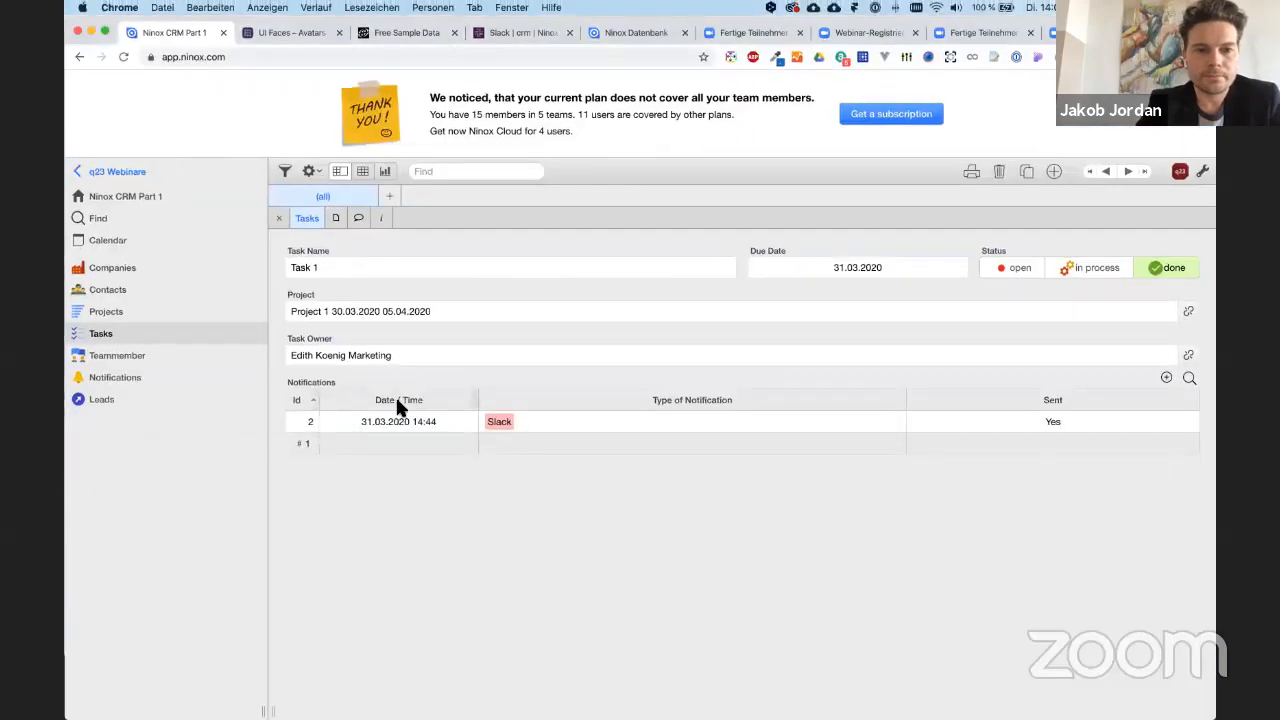
left_click(135, 270)
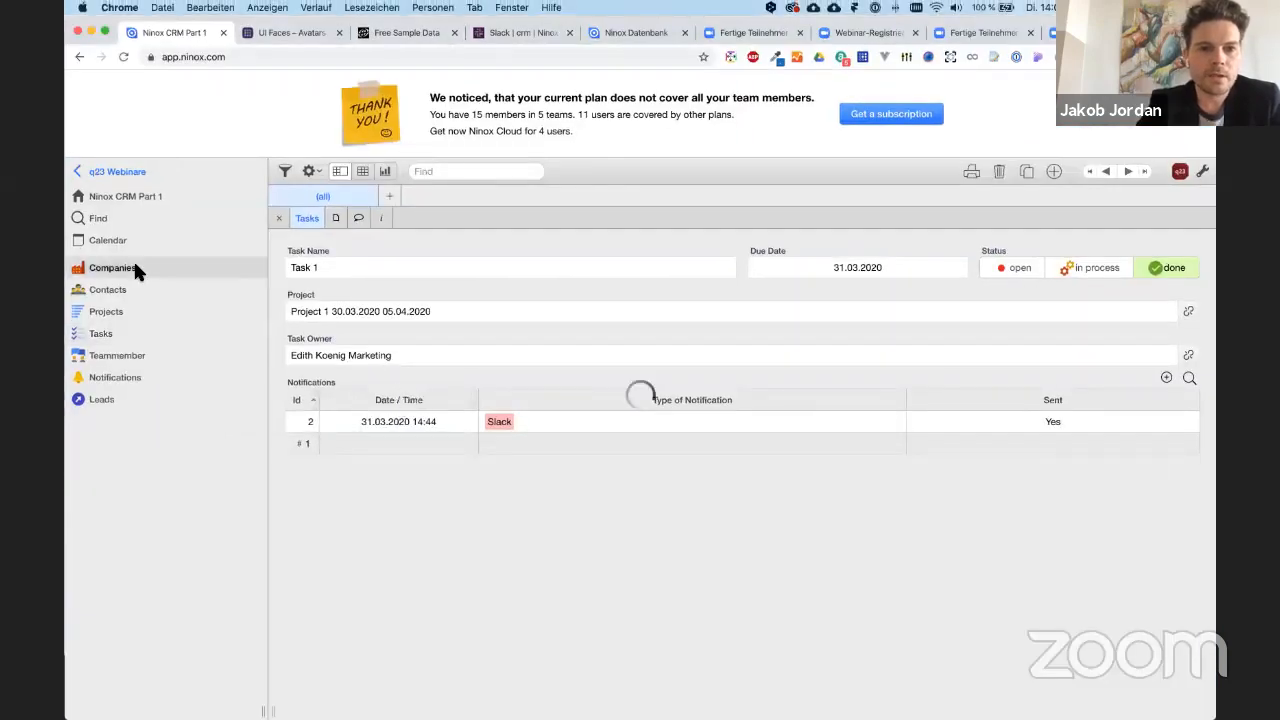
left_click(400, 240)
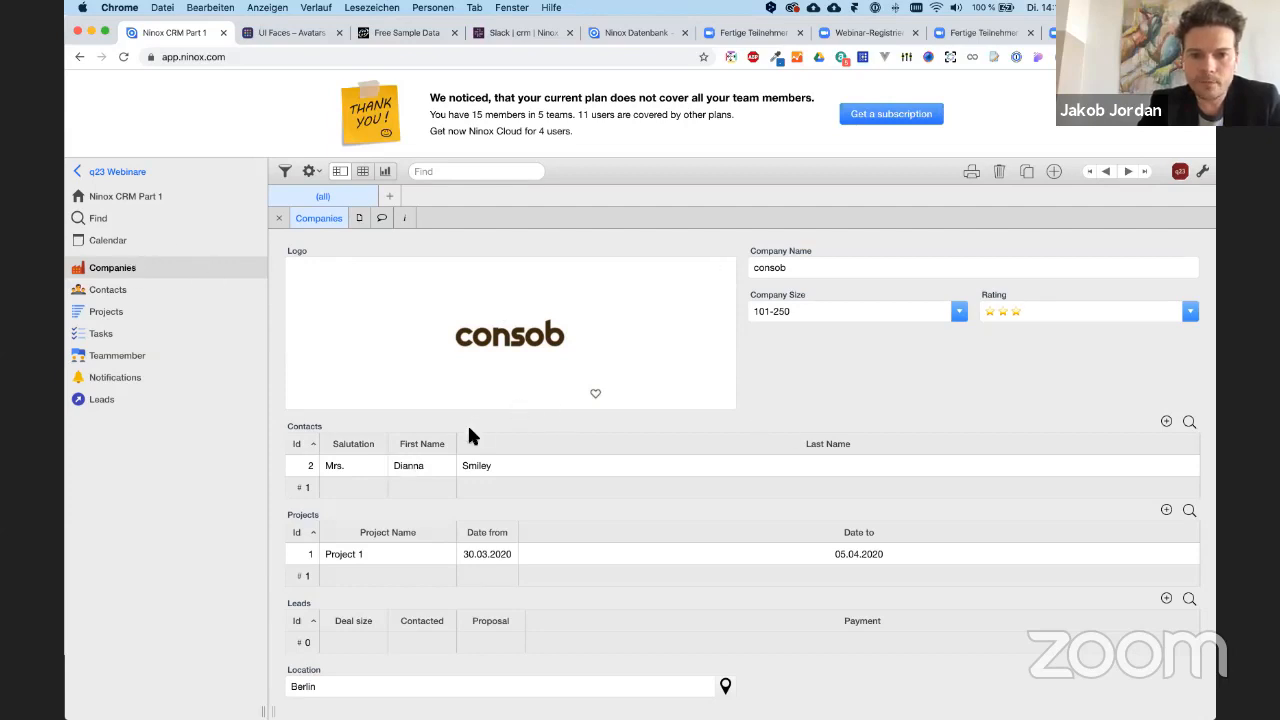
- Add a new contact to consob and set its salutation to Mrs
left_click(1166, 422)
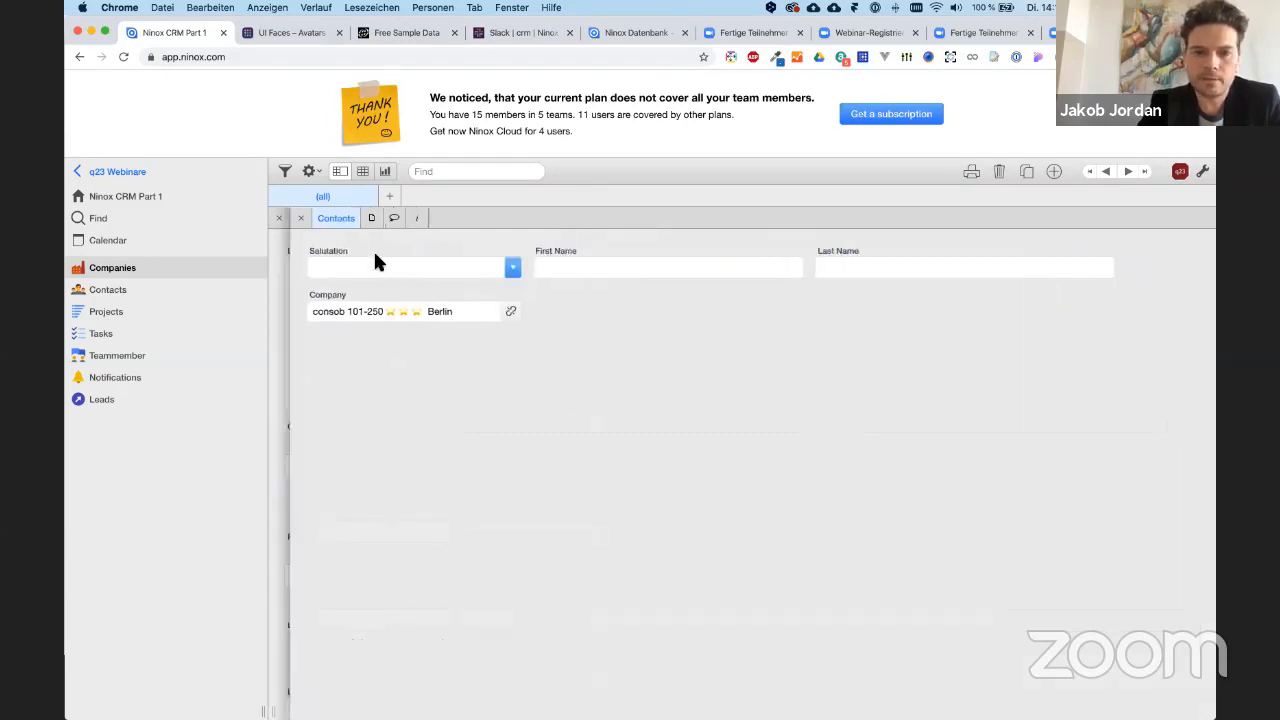
left_click(483, 262)
left_click(341, 314)
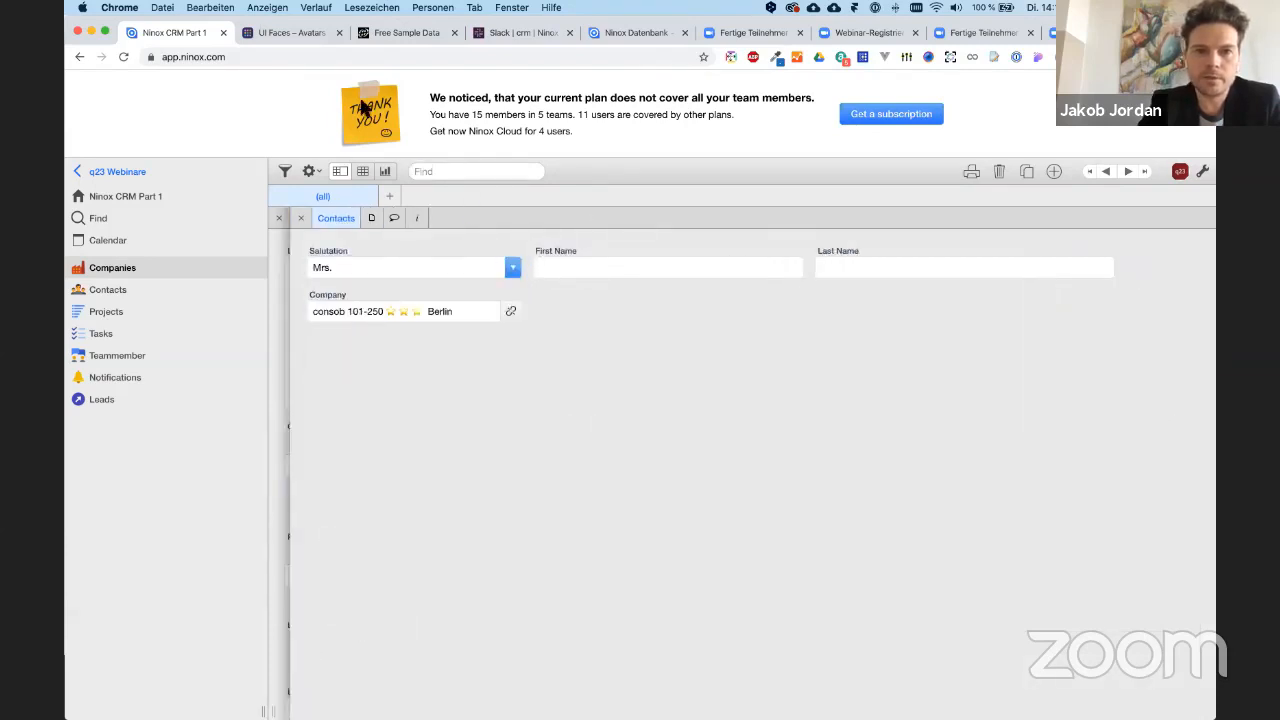
- Copy a sample female full name from the Names list on the UI Faces website
left_click(300, 33)
scroll(460, 350, "down", 3)
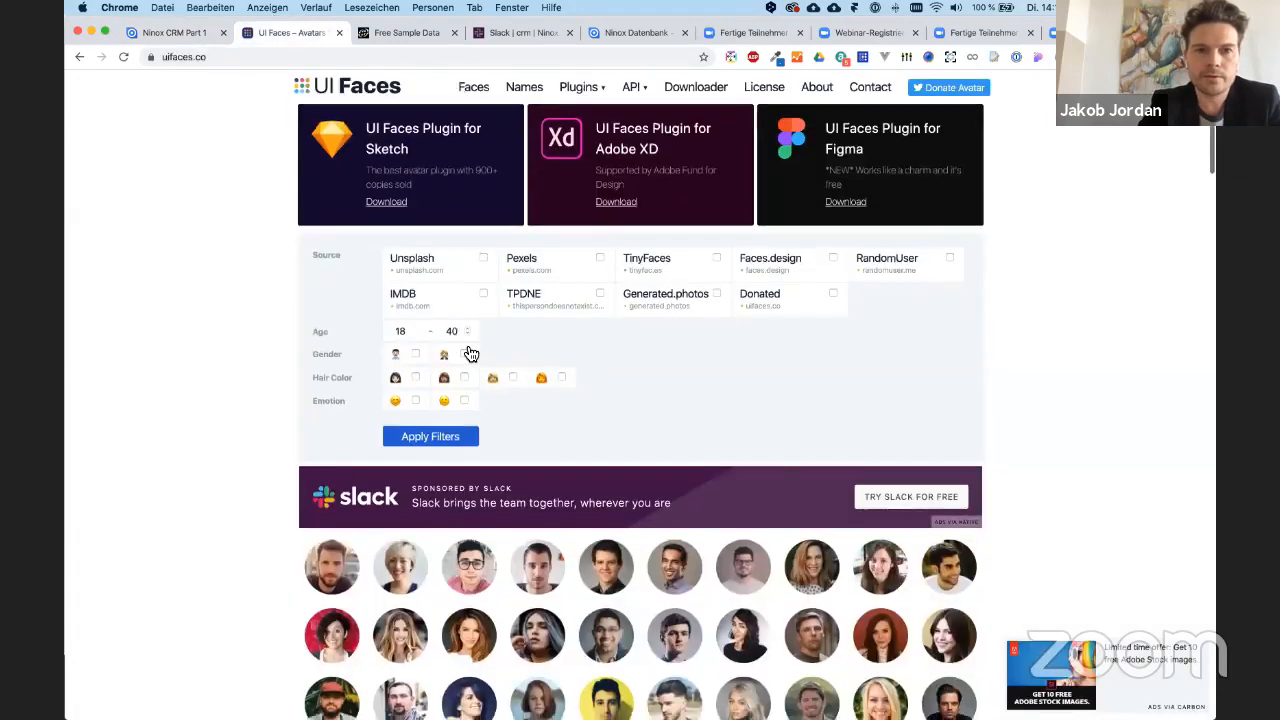
left_click(524, 87)
scroll(635, 341, "down", 1)
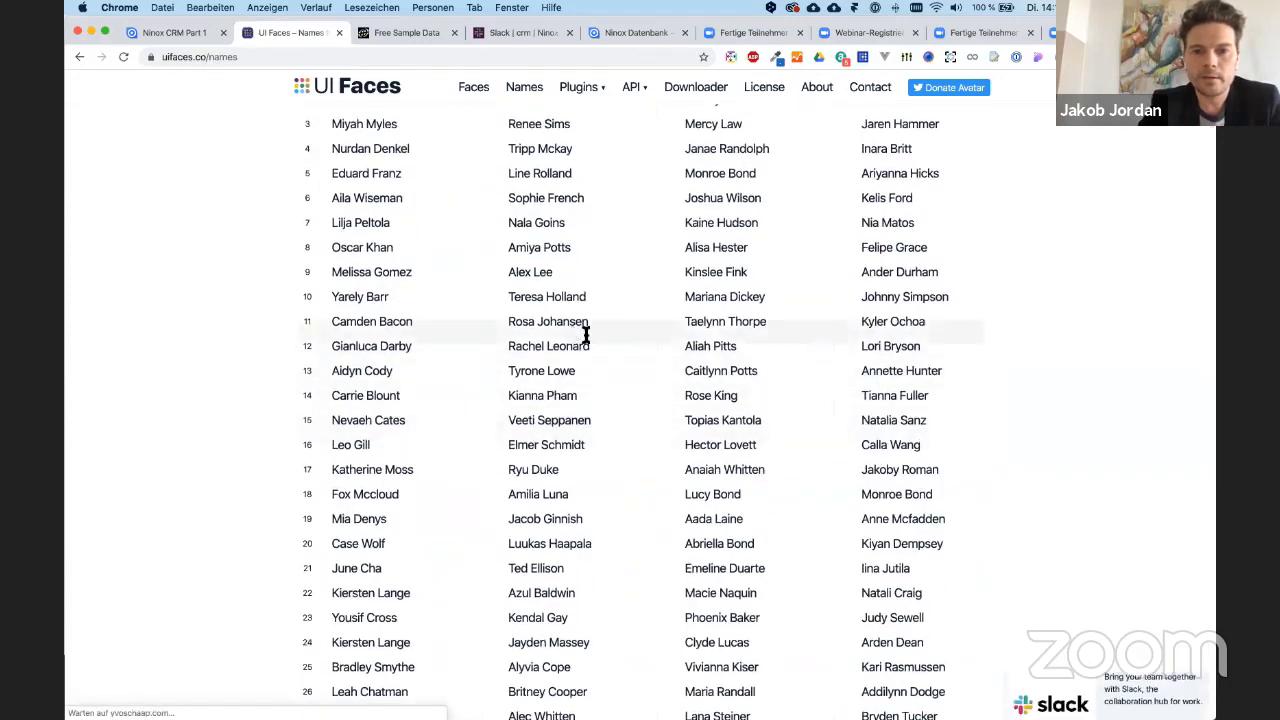
left_click_drag(591, 344, 510, 348)
key("super+c")
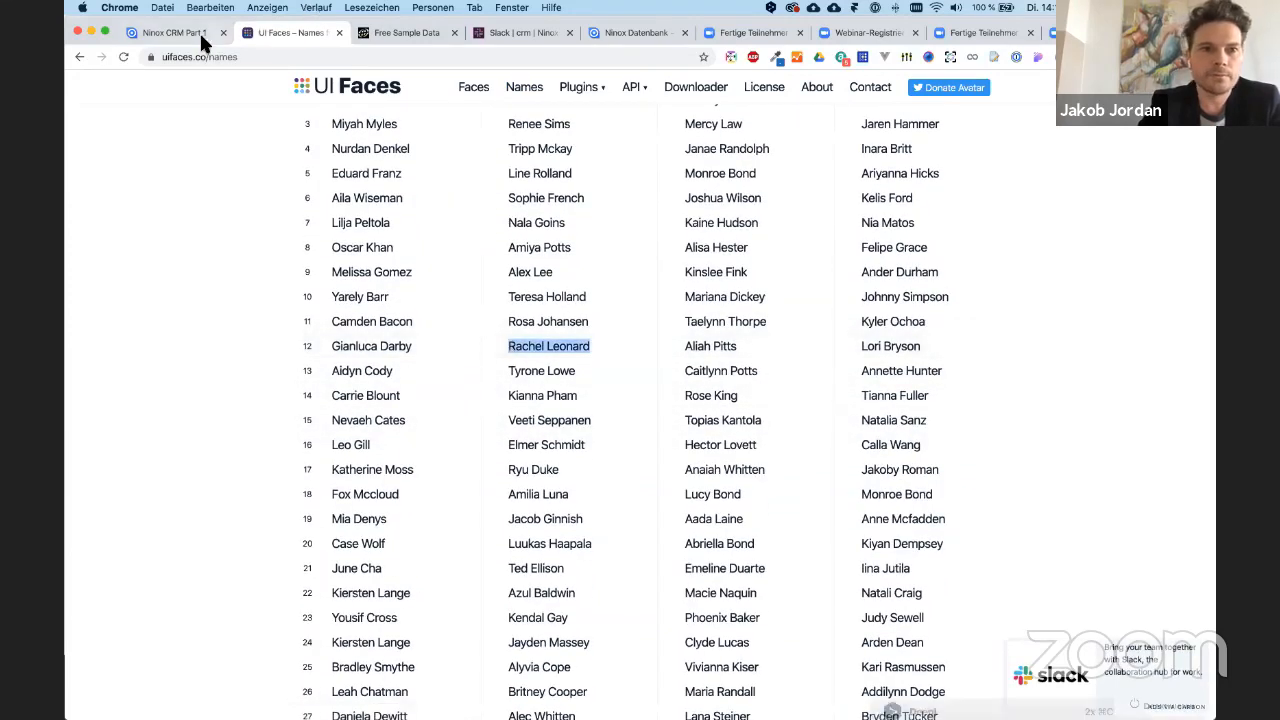
- Fill in the new contact's first and last name in Ninox using the copied name, and close the contact record
left_click(170, 32)
left_click(600, 268)
key("super+v")
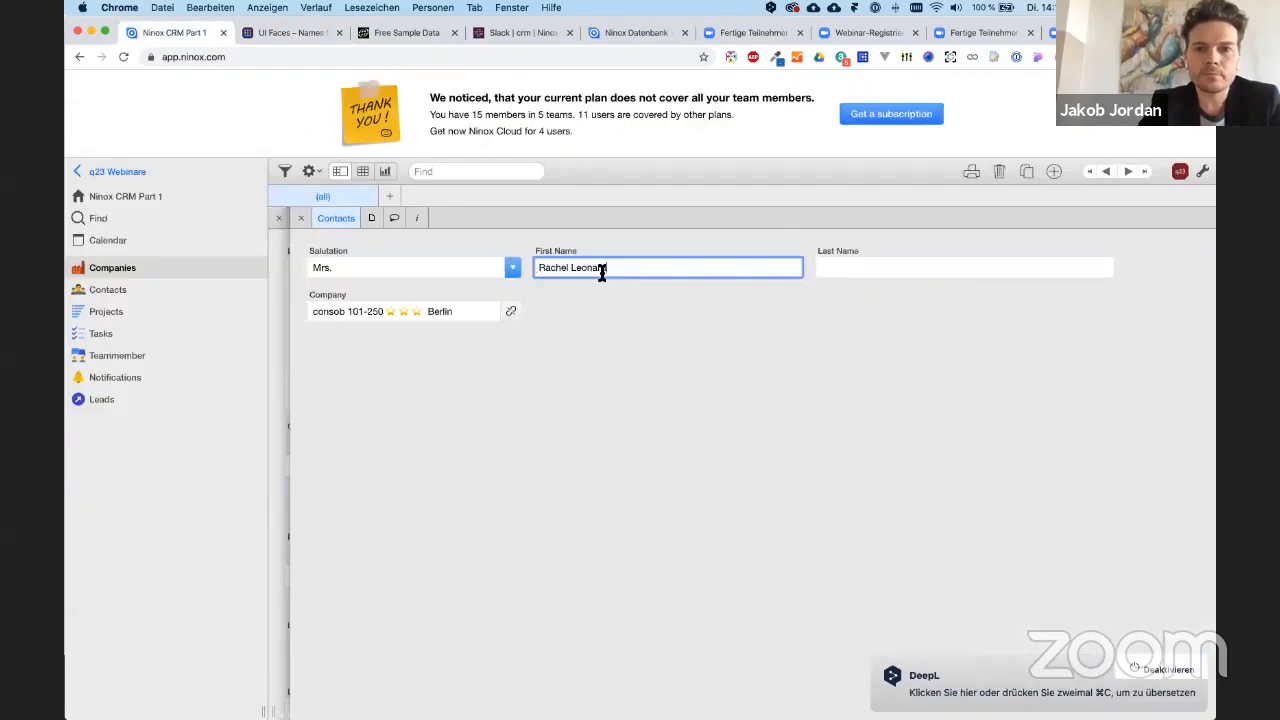
double_click(578, 268)
key("BackSpace")
key("Tab")
type("Leonard")
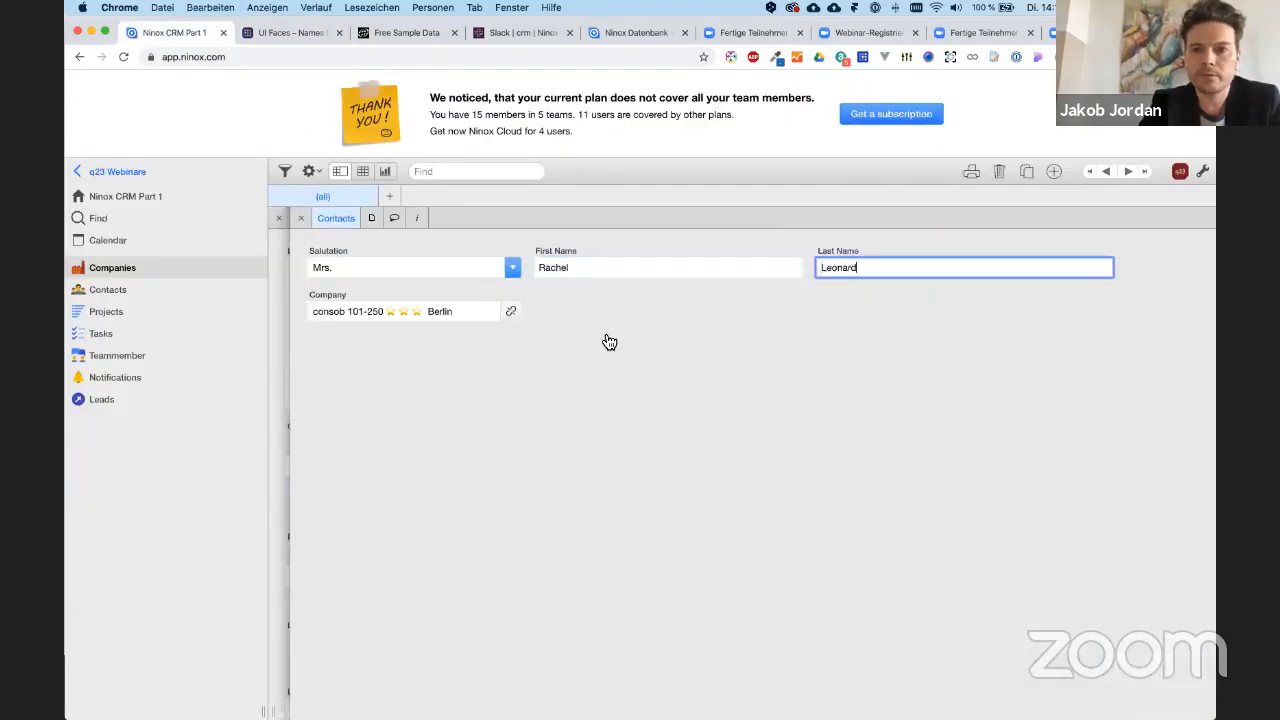
left_click(302, 218)
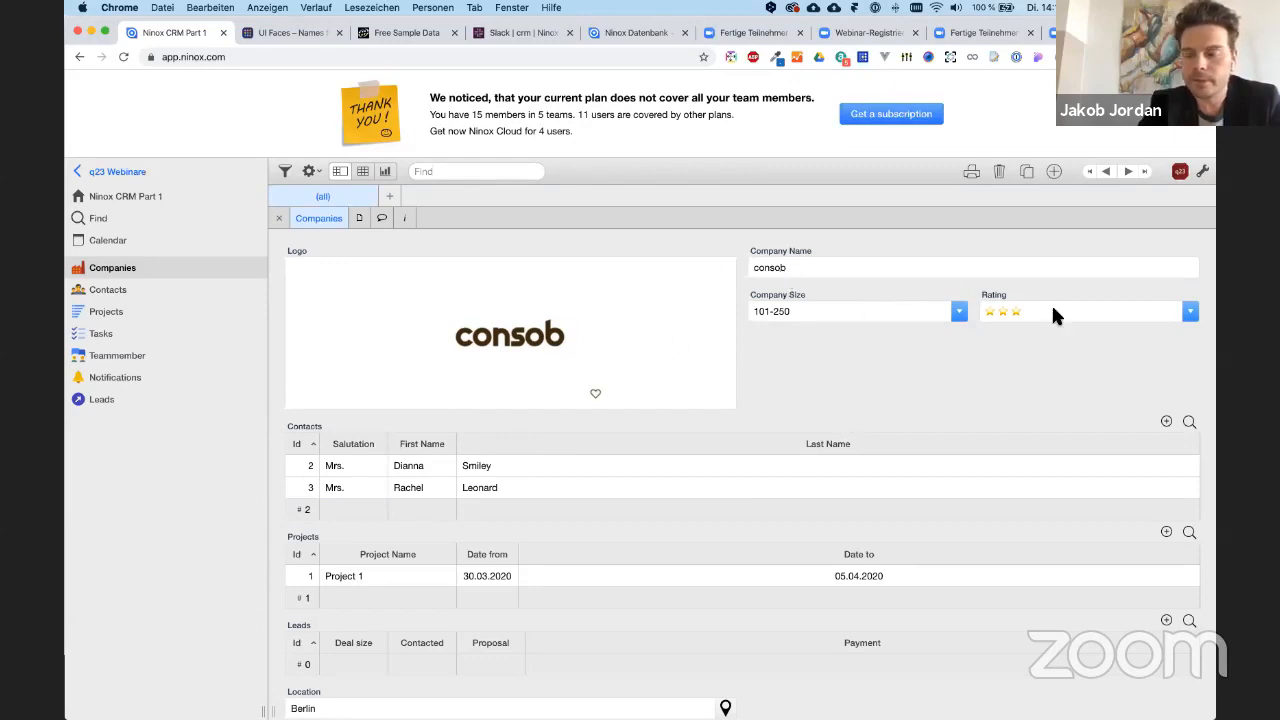
- Examine the company size and rating choices and the linked tables of the consob record
left_click(790, 311)
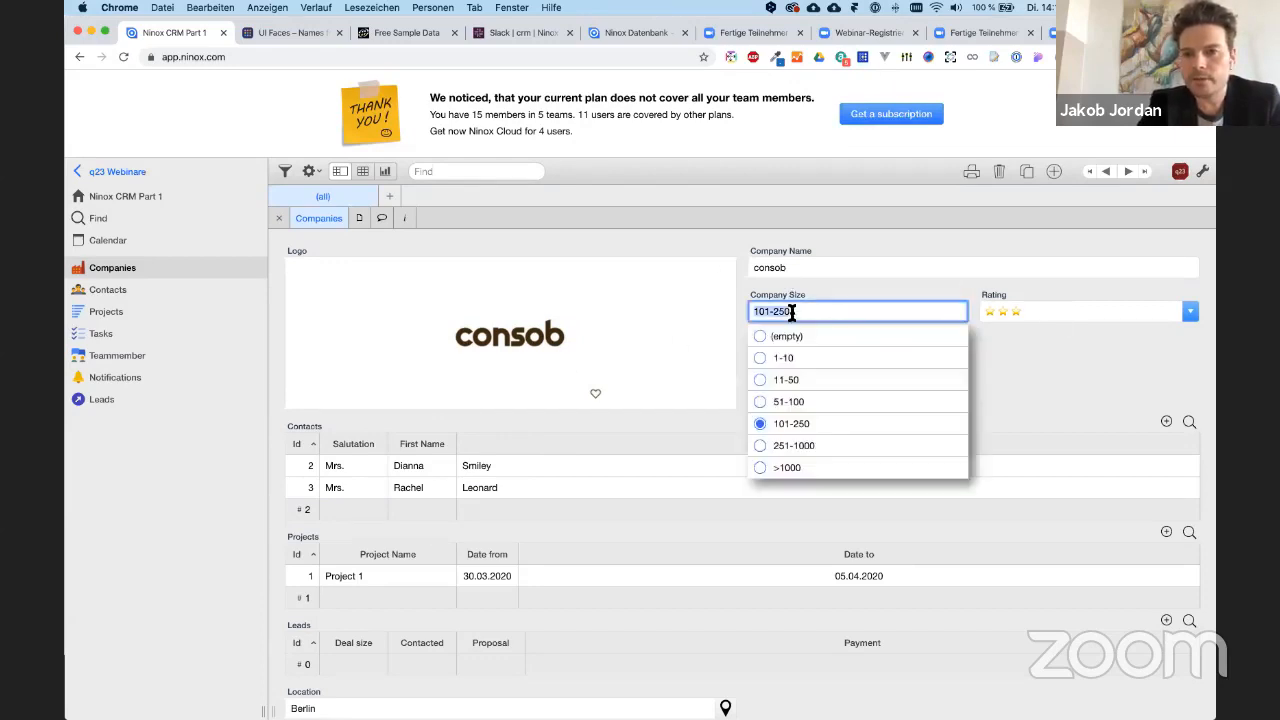
left_click(1049, 338)
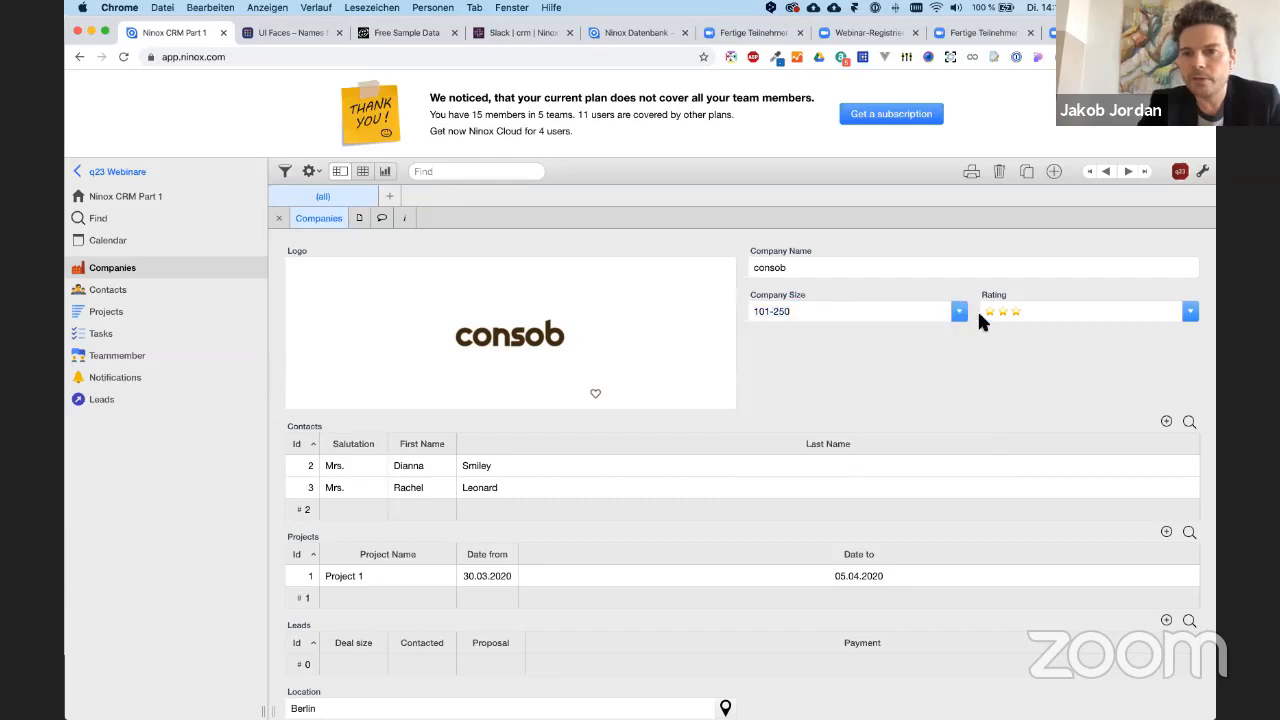
left_click(1079, 307)
left_click(779, 371)
scroll(825, 365, "down", 1)
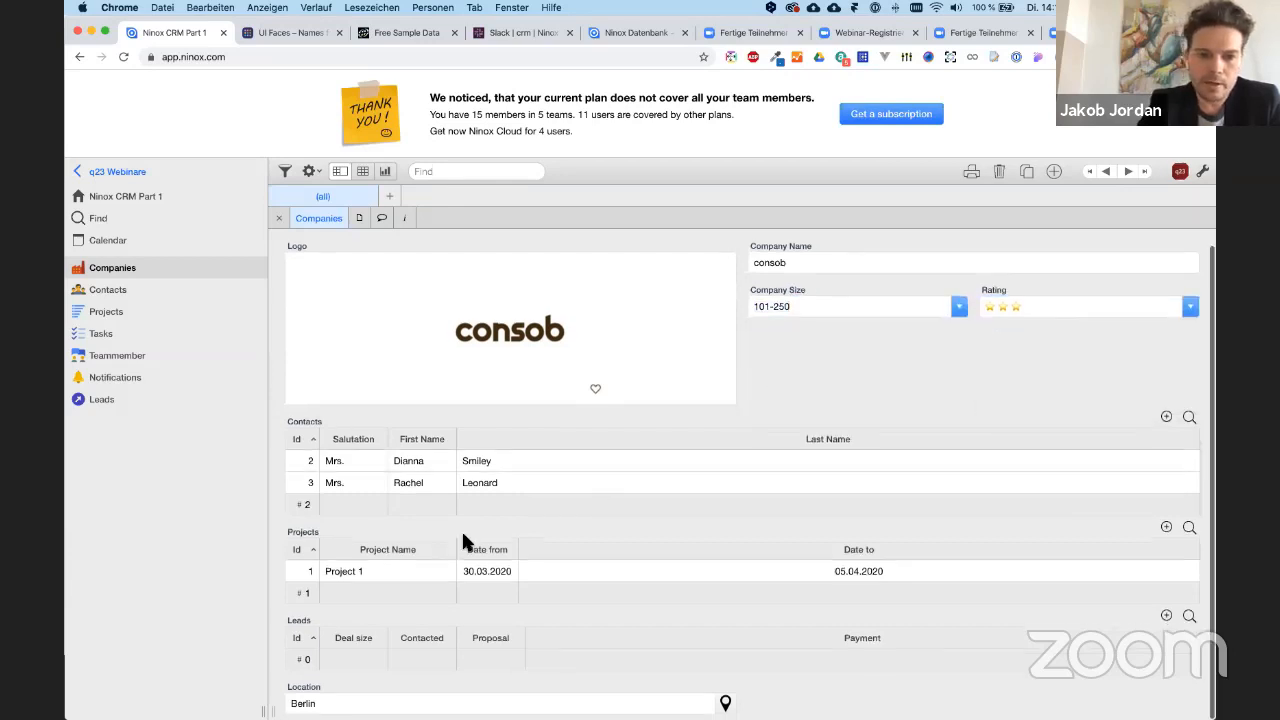
- Review the Contacts and Projects tables and open the Project 1 record with its tasks
left_click(133, 290)
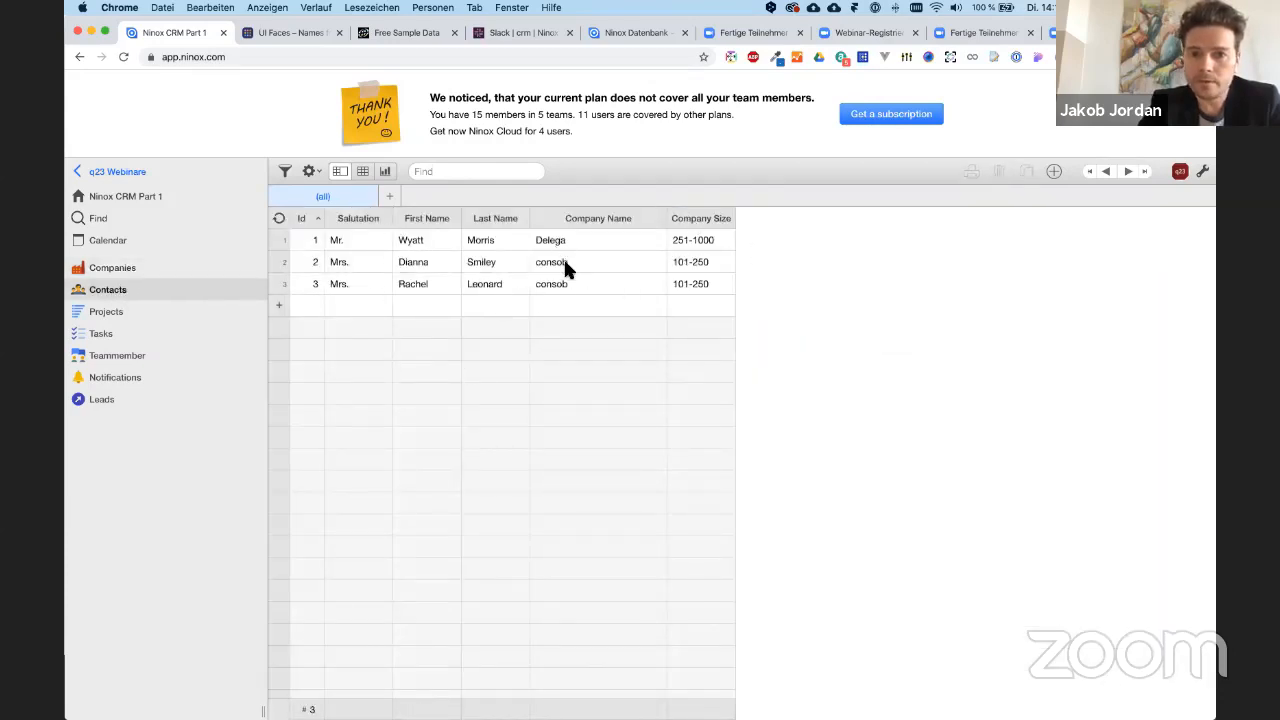
left_click(95, 305)
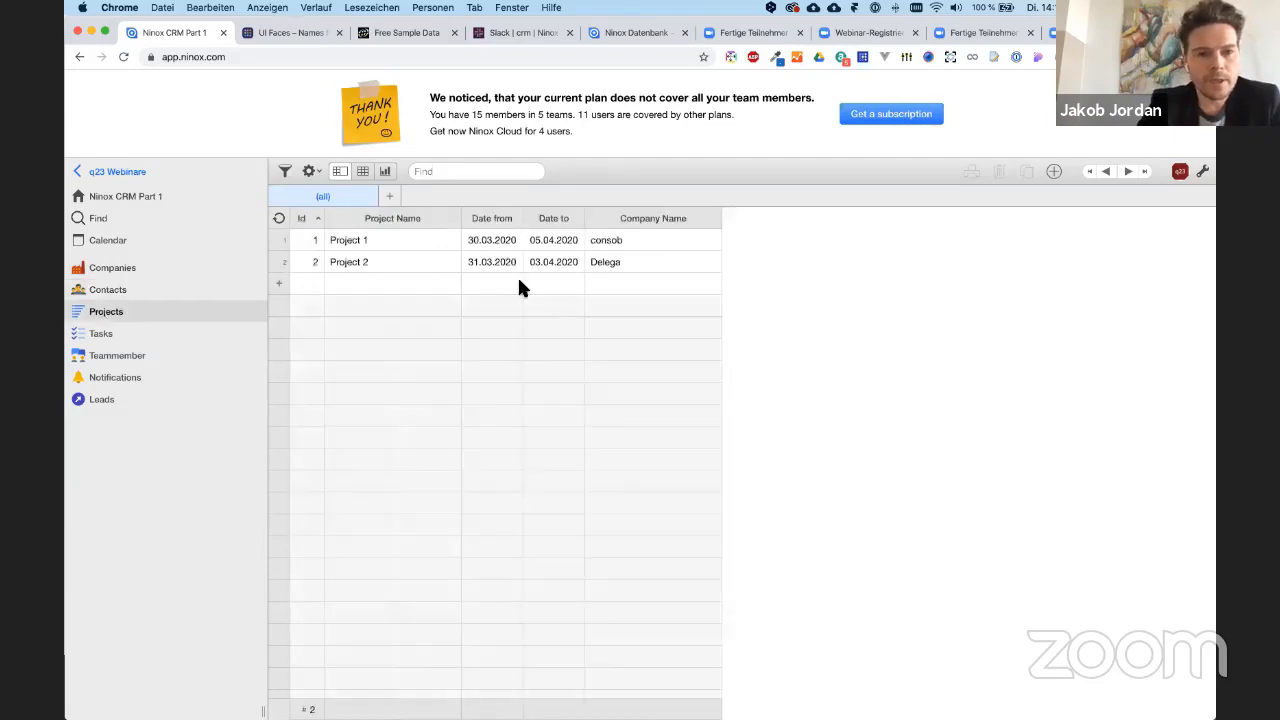
left_click(378, 238)
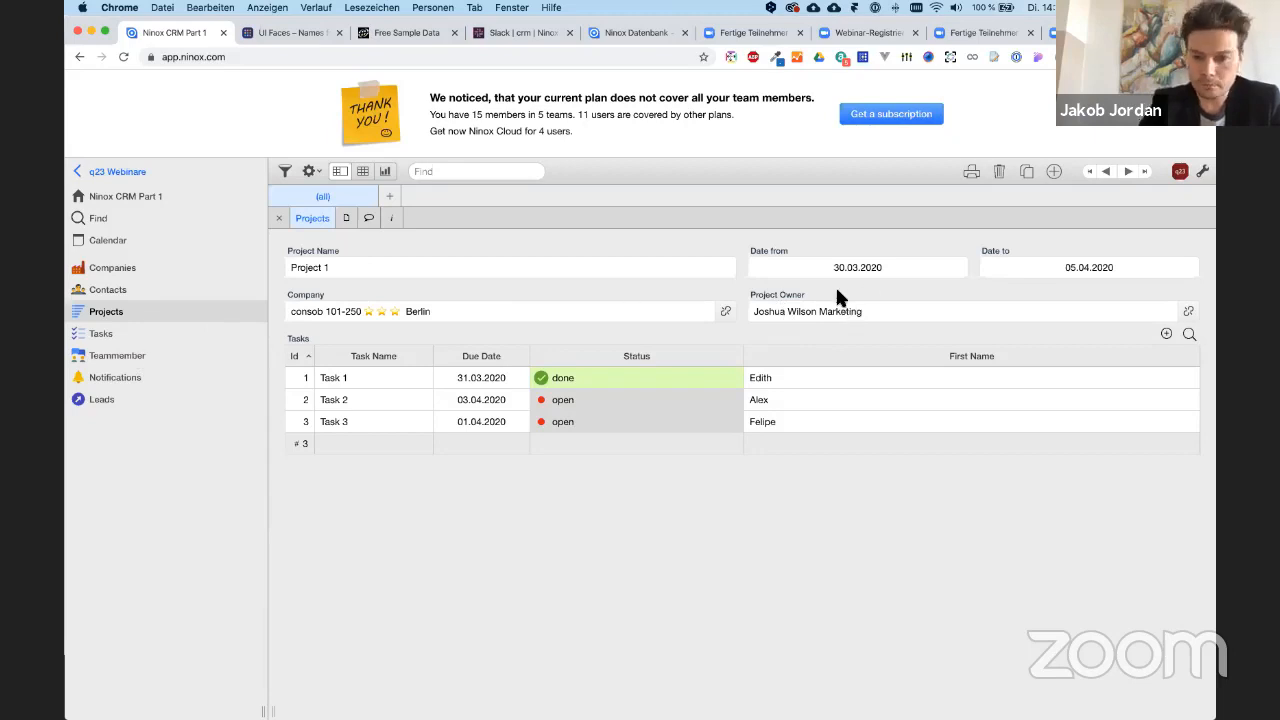
- Open the first record in the Teammember table and examine its department options and linked projects
left_click(117, 355)
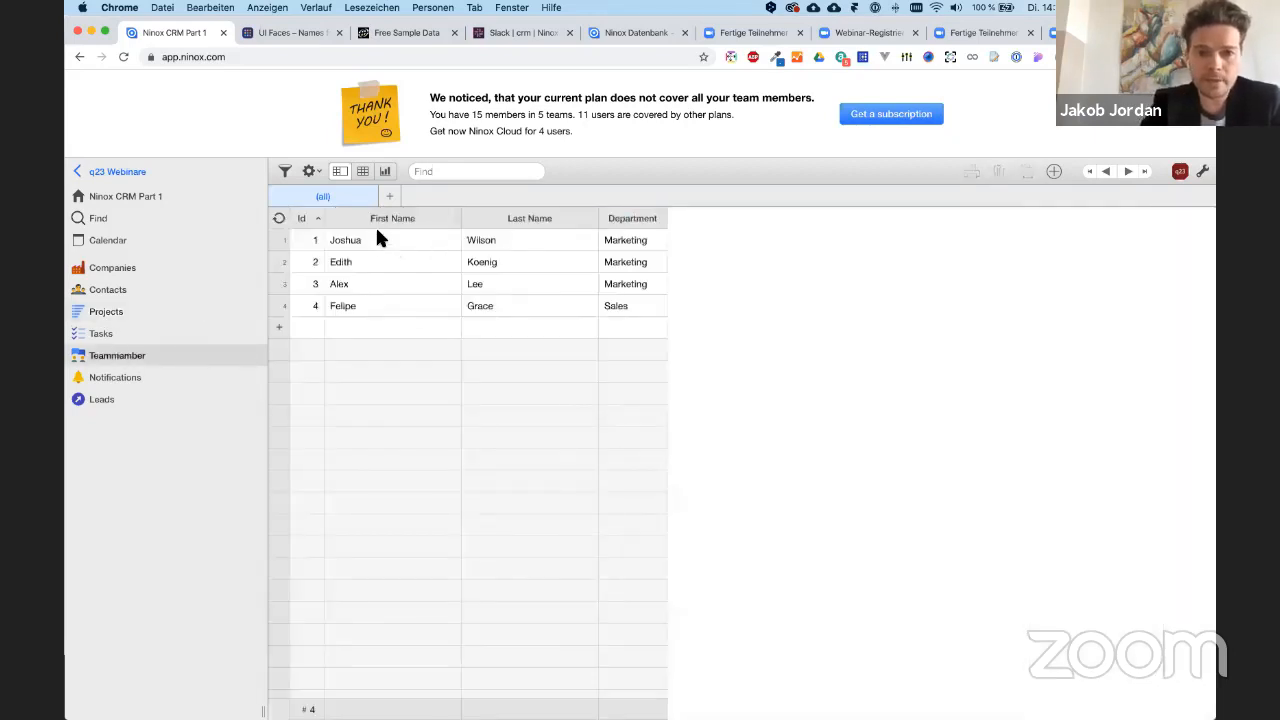
left_click(377, 240)
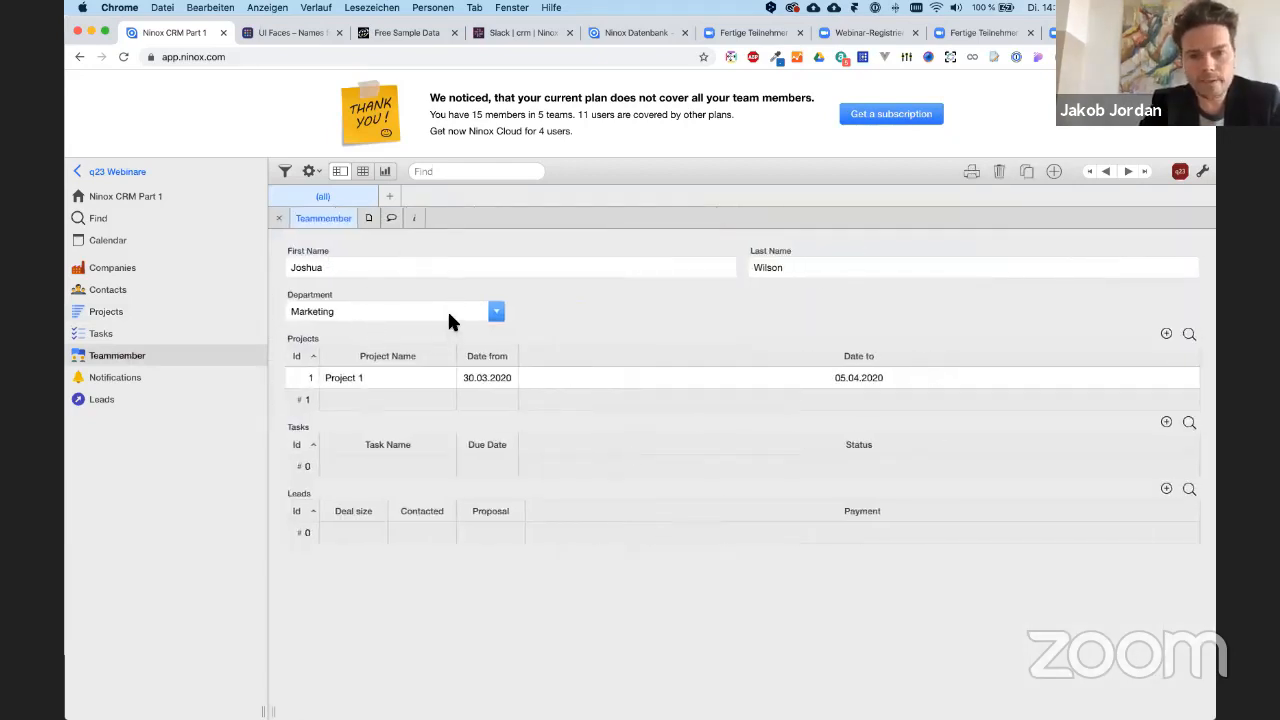
left_click(346, 314)
left_click(592, 314)
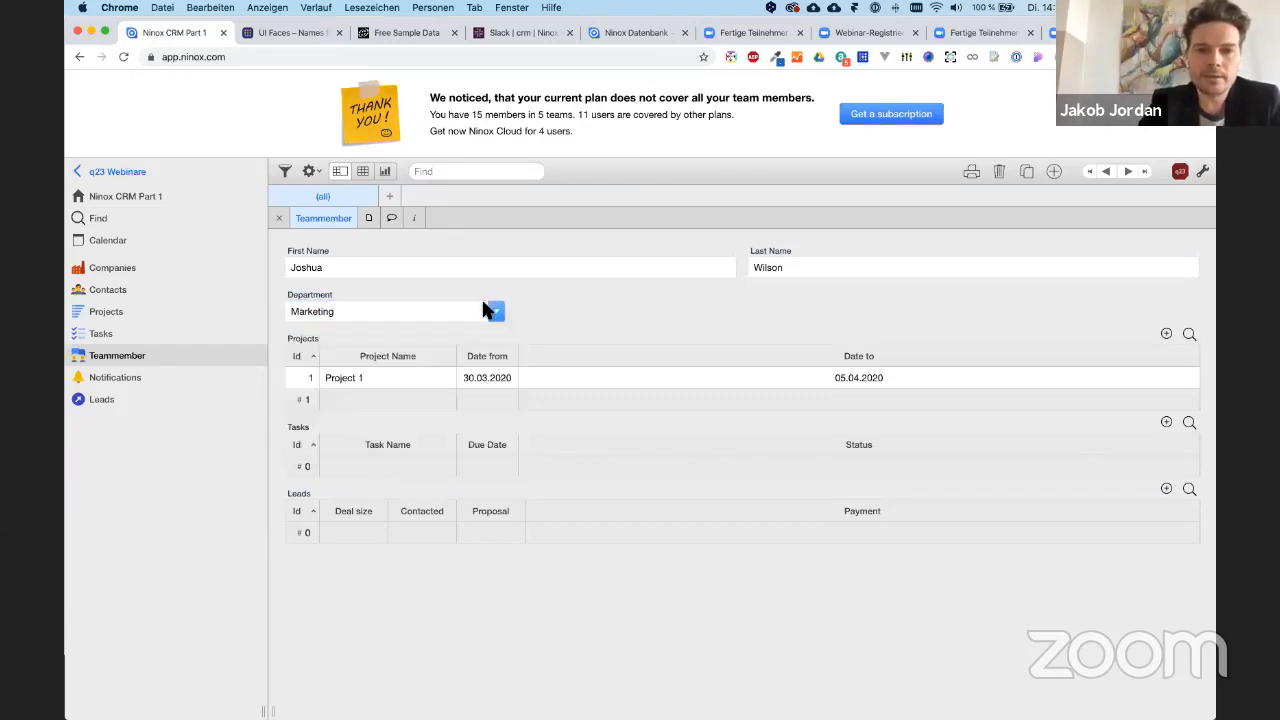
- Revisit the Project 1 record and the Task 1 record, closing the latter to show the Tasks list grouped by project
left_click(133, 312)
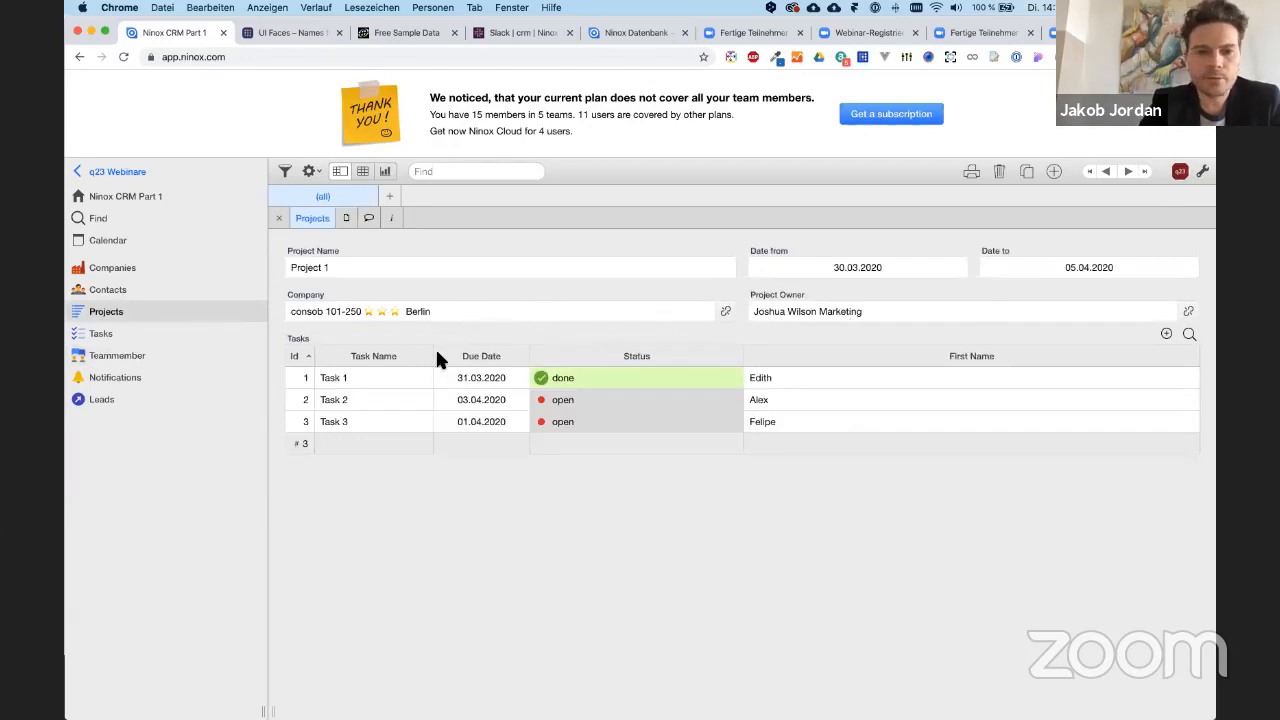
left_click(131, 331)
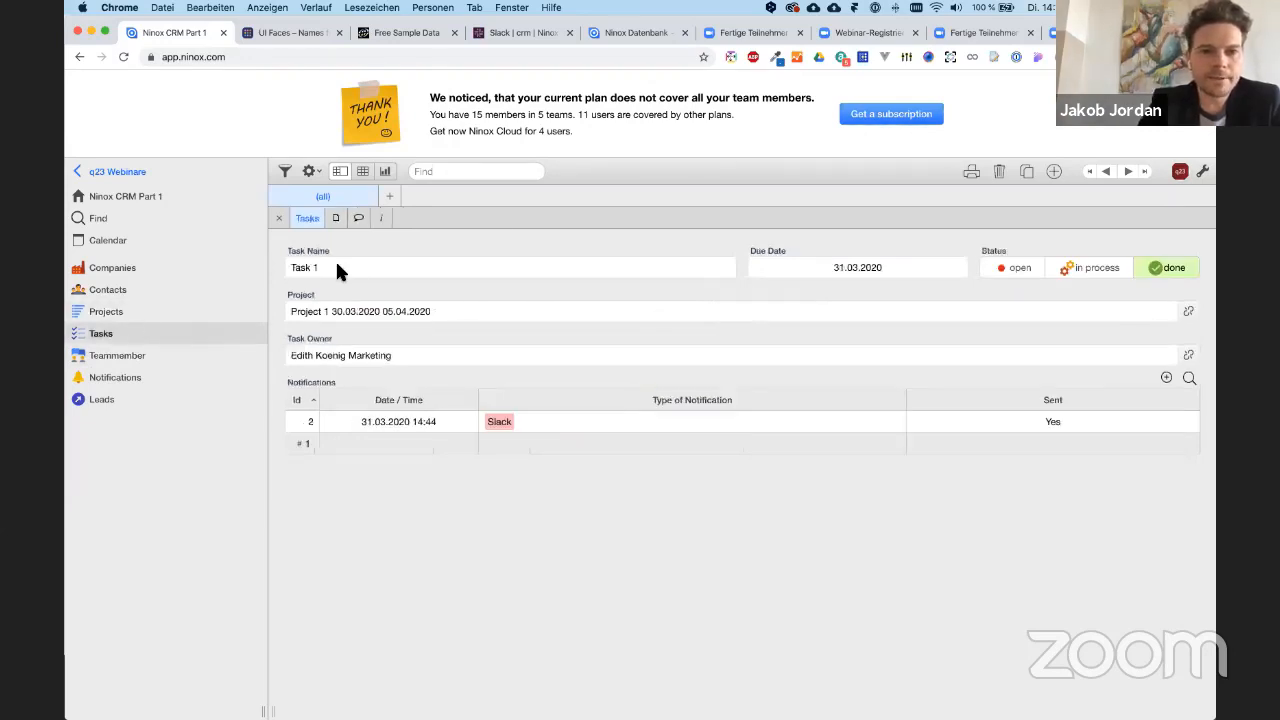
left_click(279, 218)
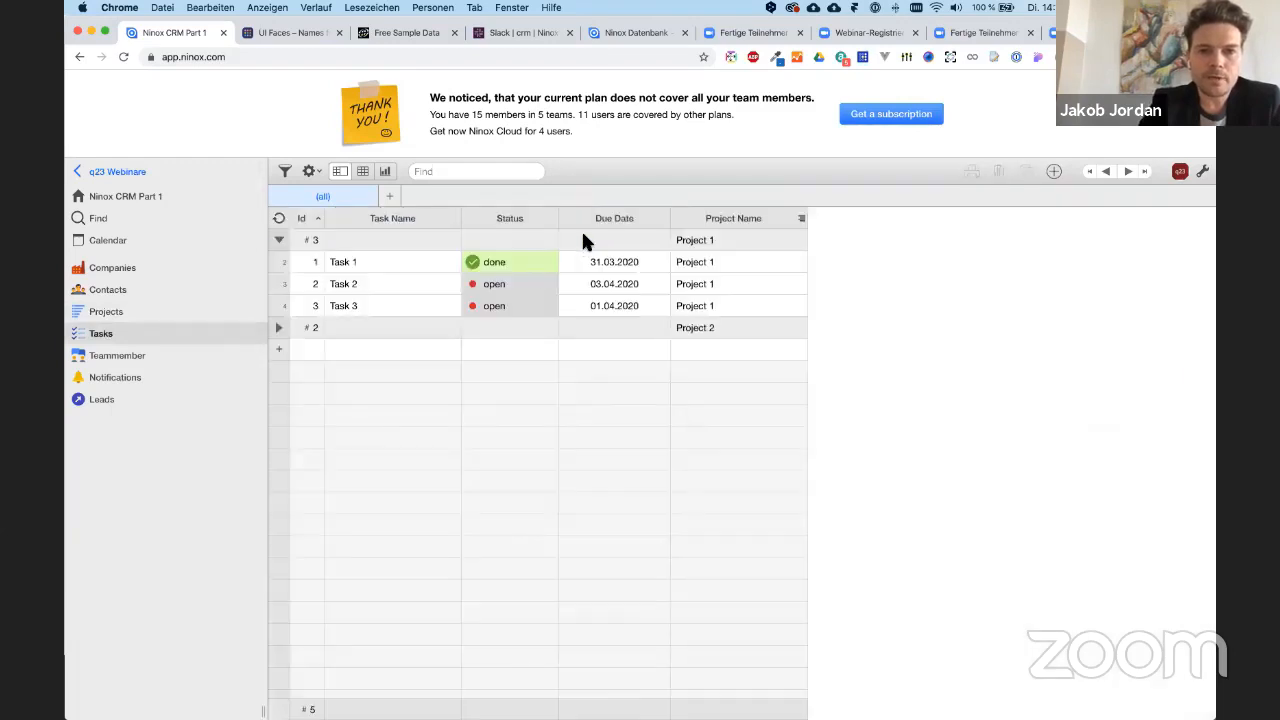
- Add a task named Task 4 to Project 1, due 08.04.2020, with the third team member as task owner
left_click(136, 311)
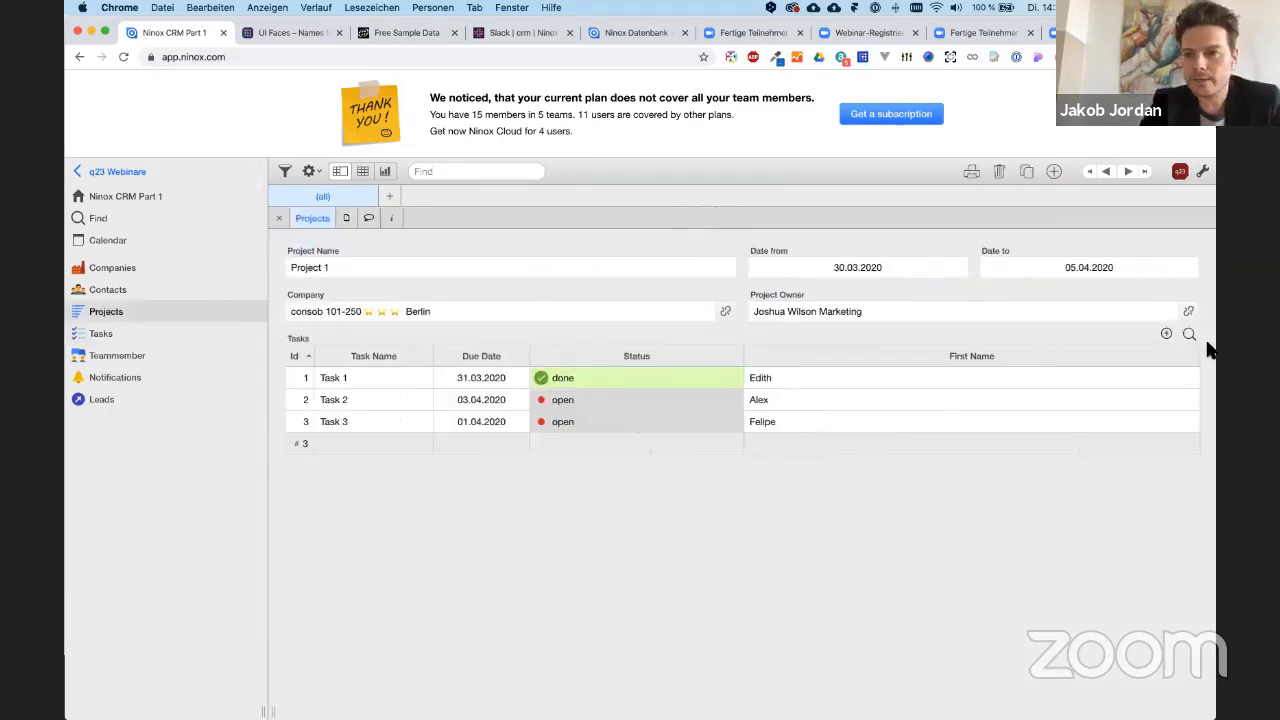
left_click(1166, 333)
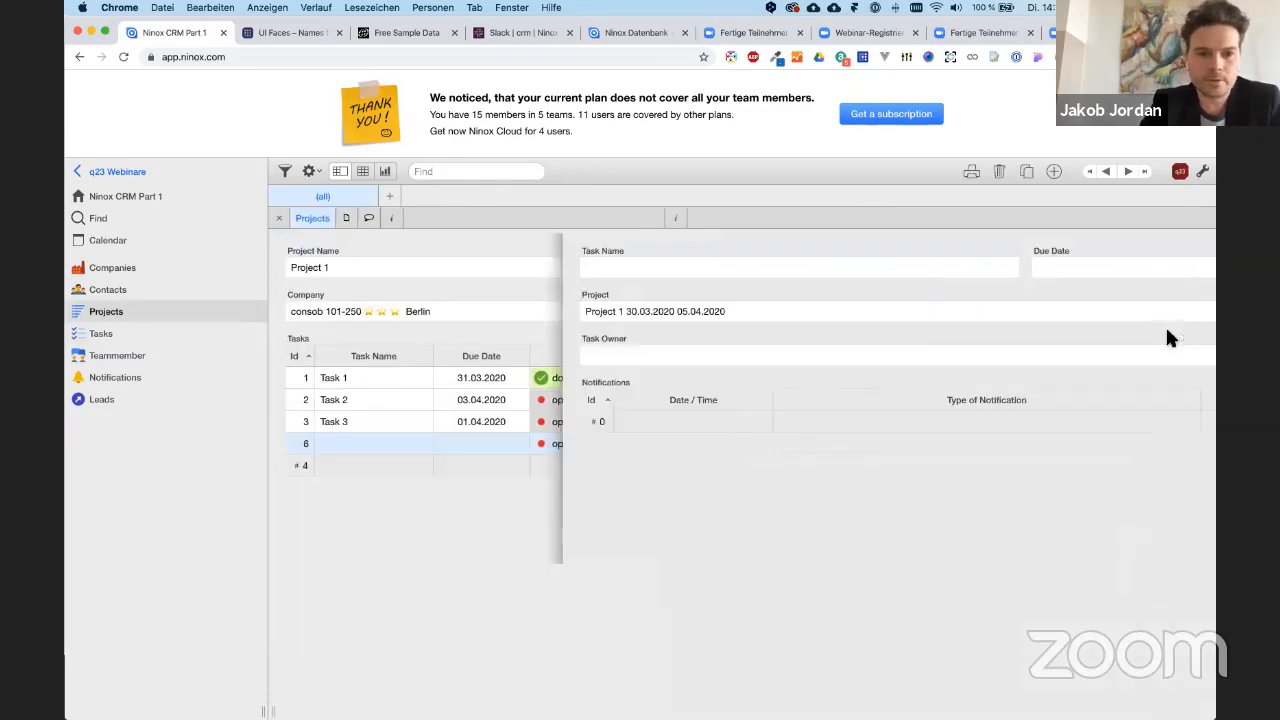
left_click(557, 274)
type("Task 4")
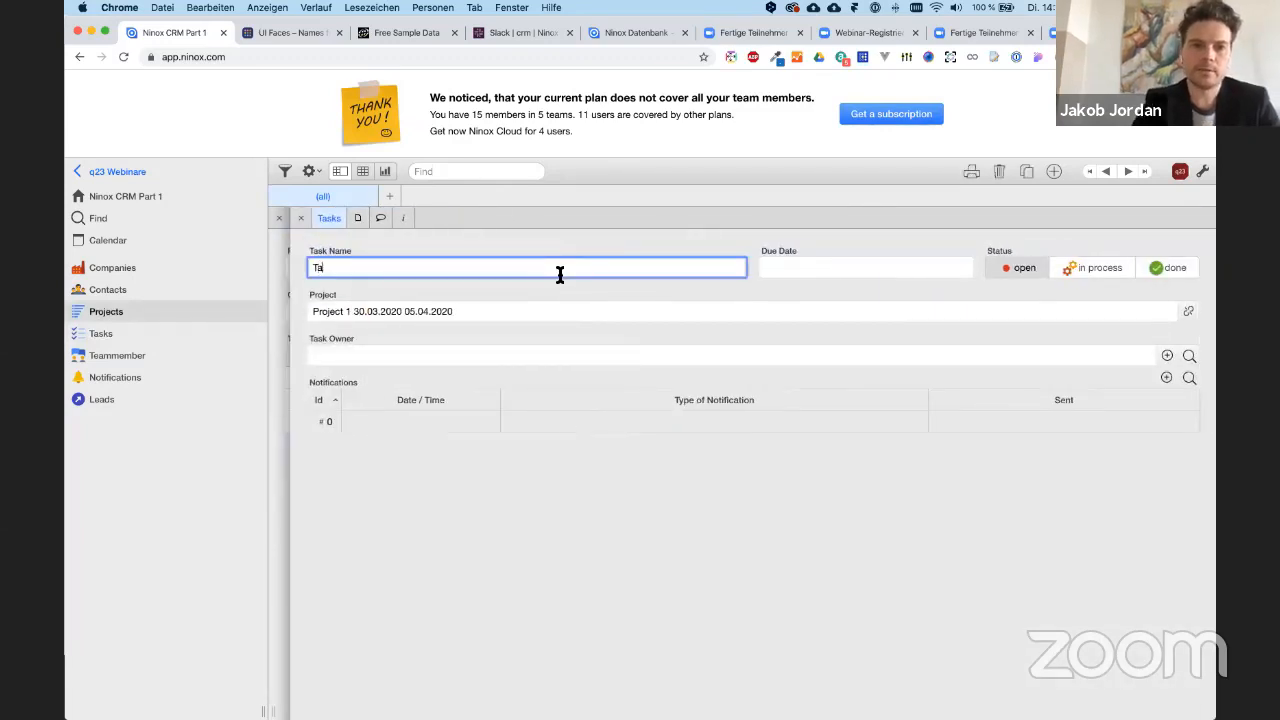
left_click(867, 268)
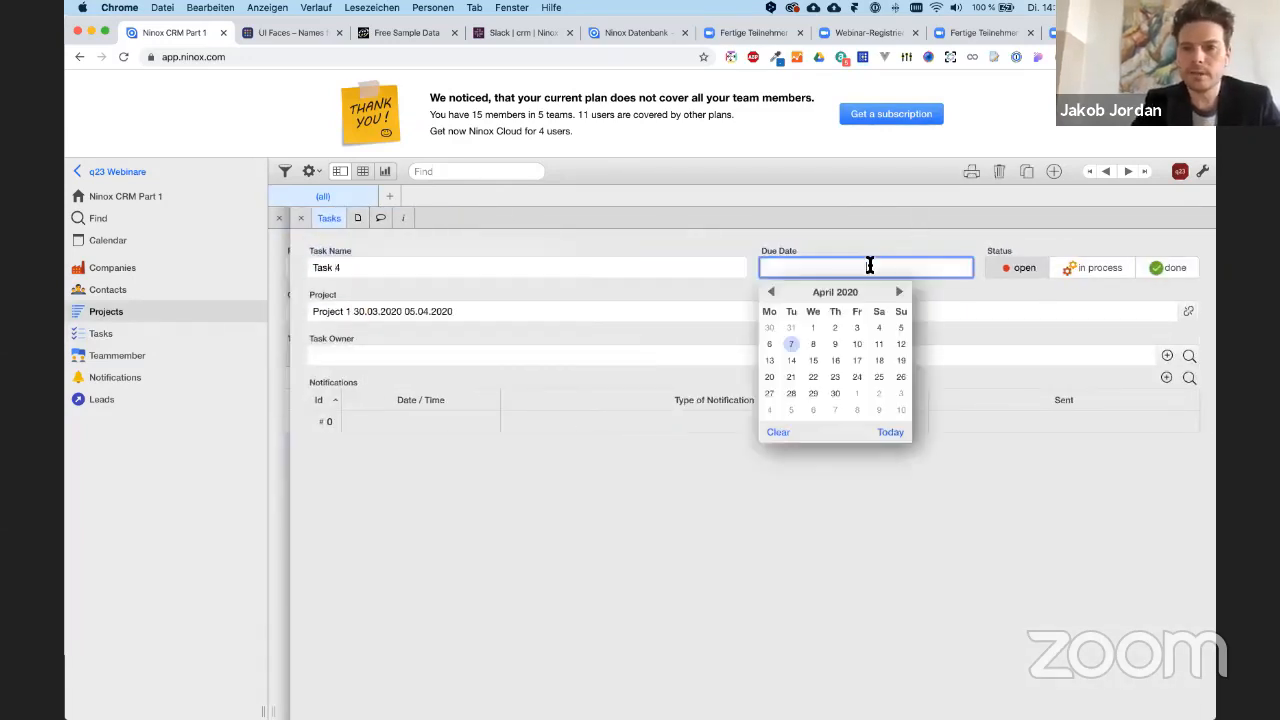
left_click(813, 345)
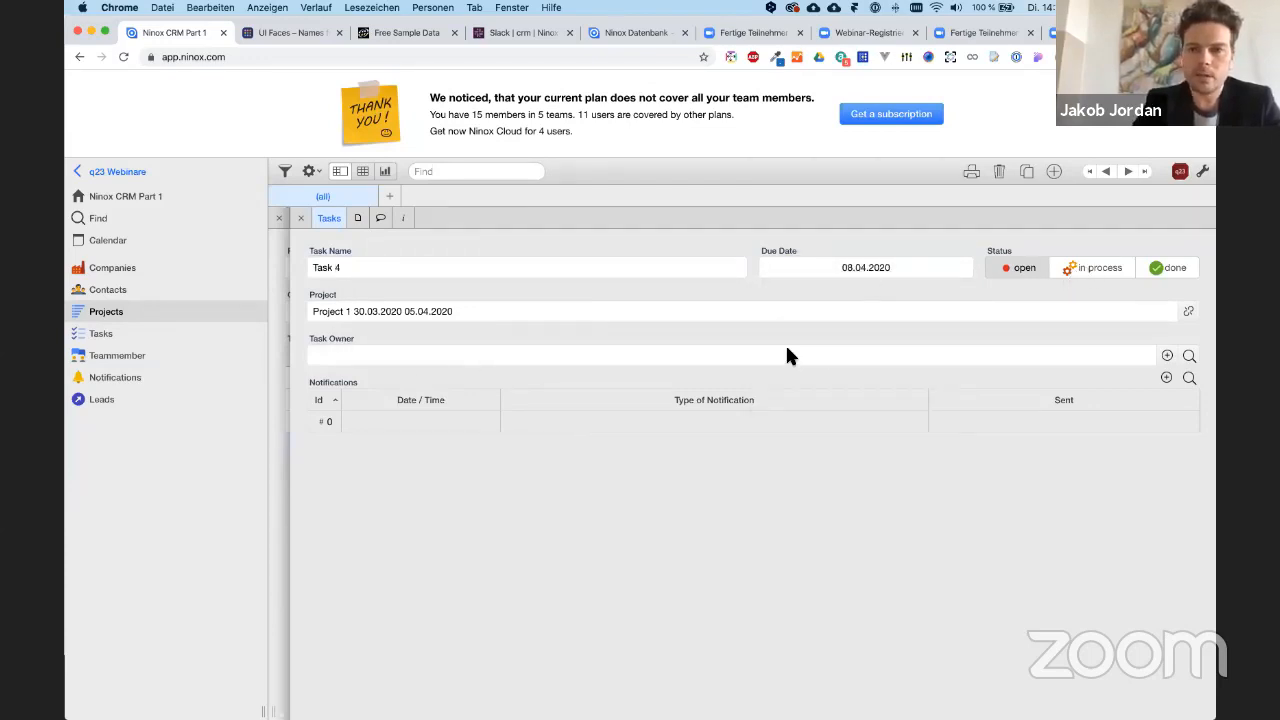
left_click(1189, 355)
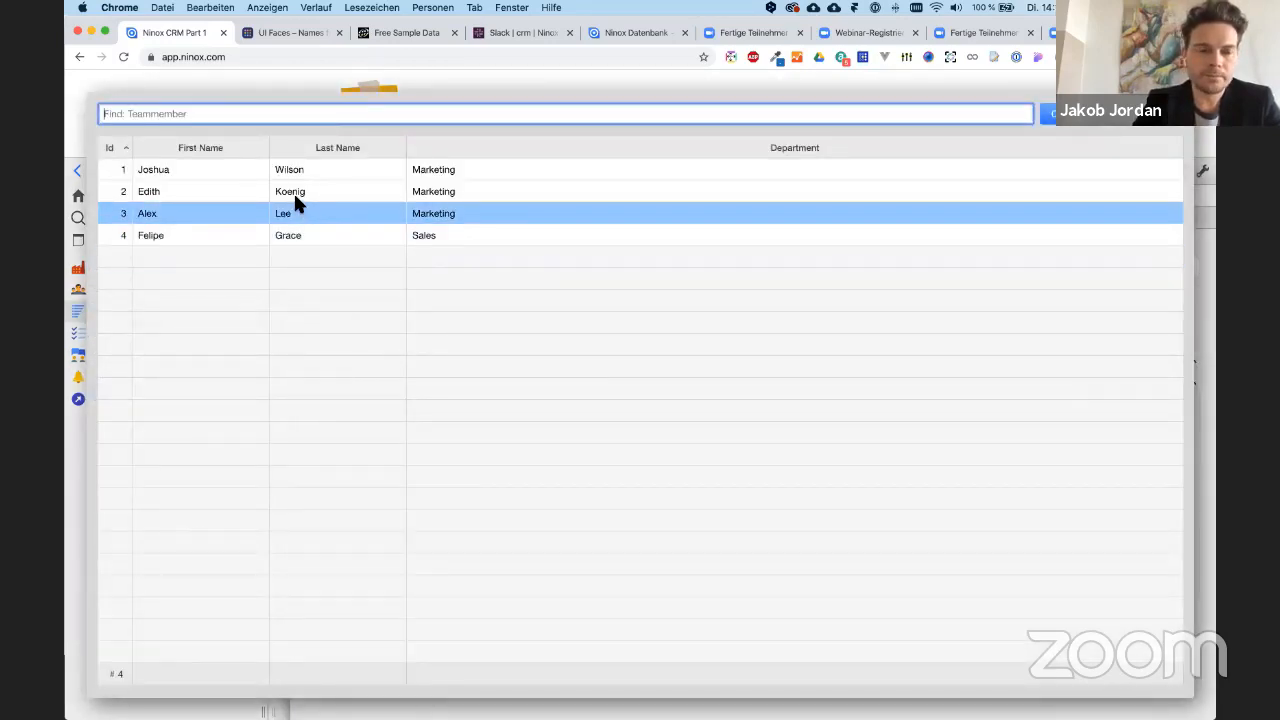
left_click(286, 213)
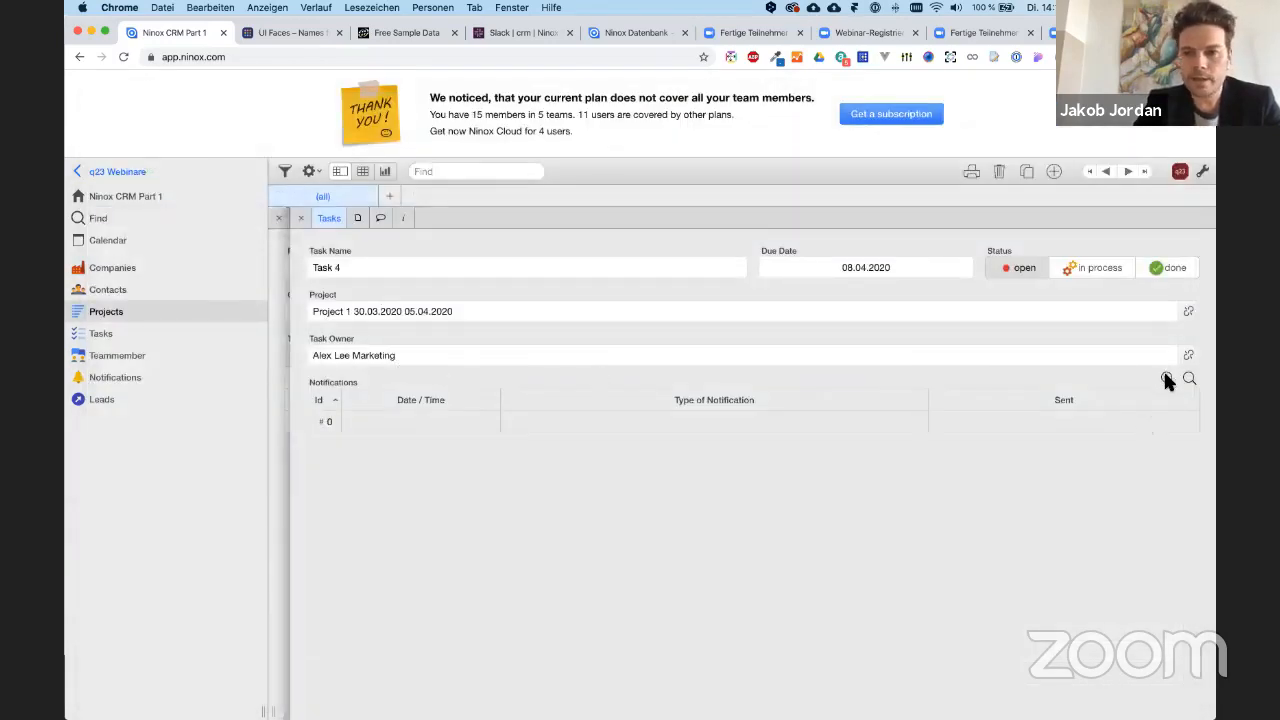
- Add a notification to Task 4 for 08.04.2020 14:12 with types Popup, Email and Slack, and mark it as sent
left_click(1165, 378)
left_click(470, 268)
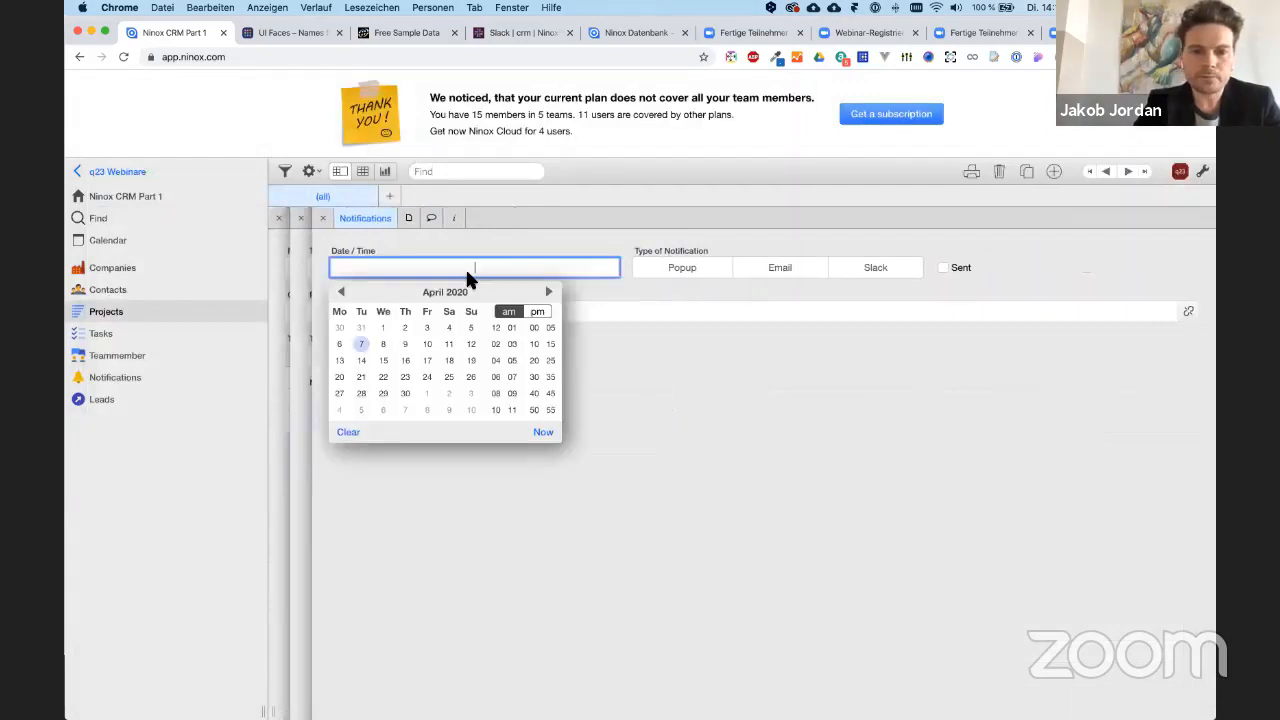
left_click(383, 344)
left_click(675, 383)
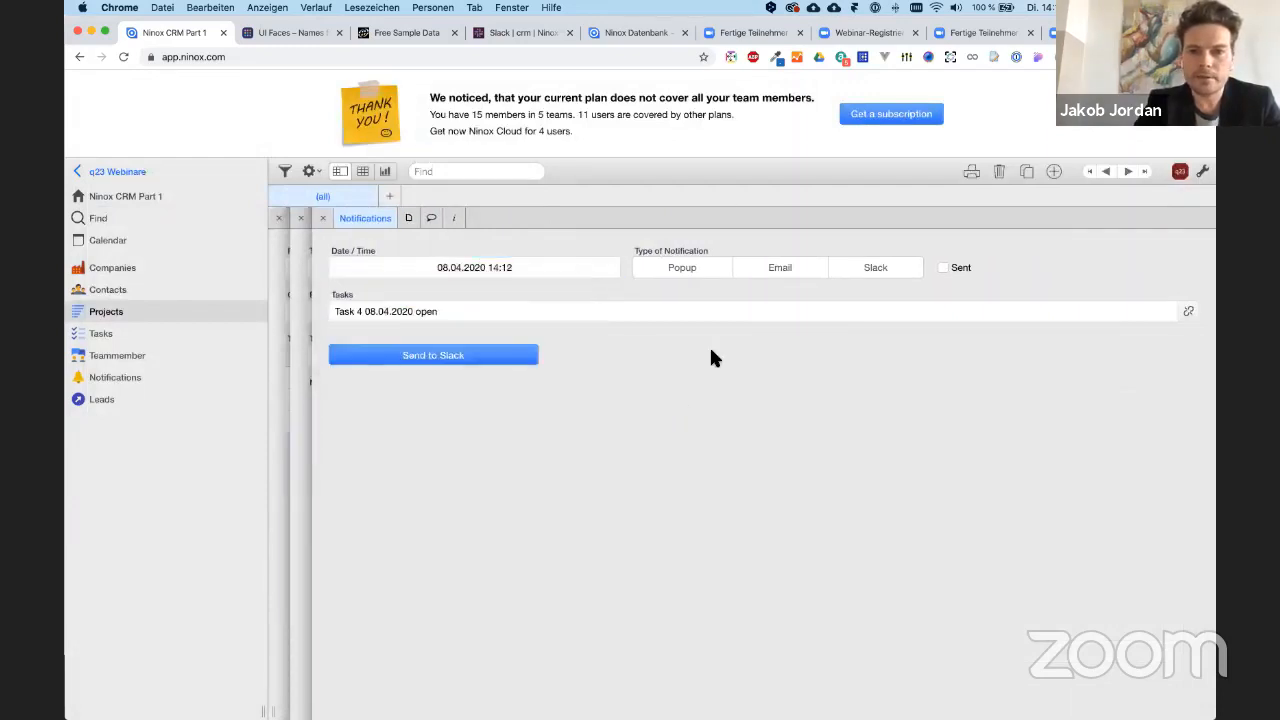
left_click(893, 270)
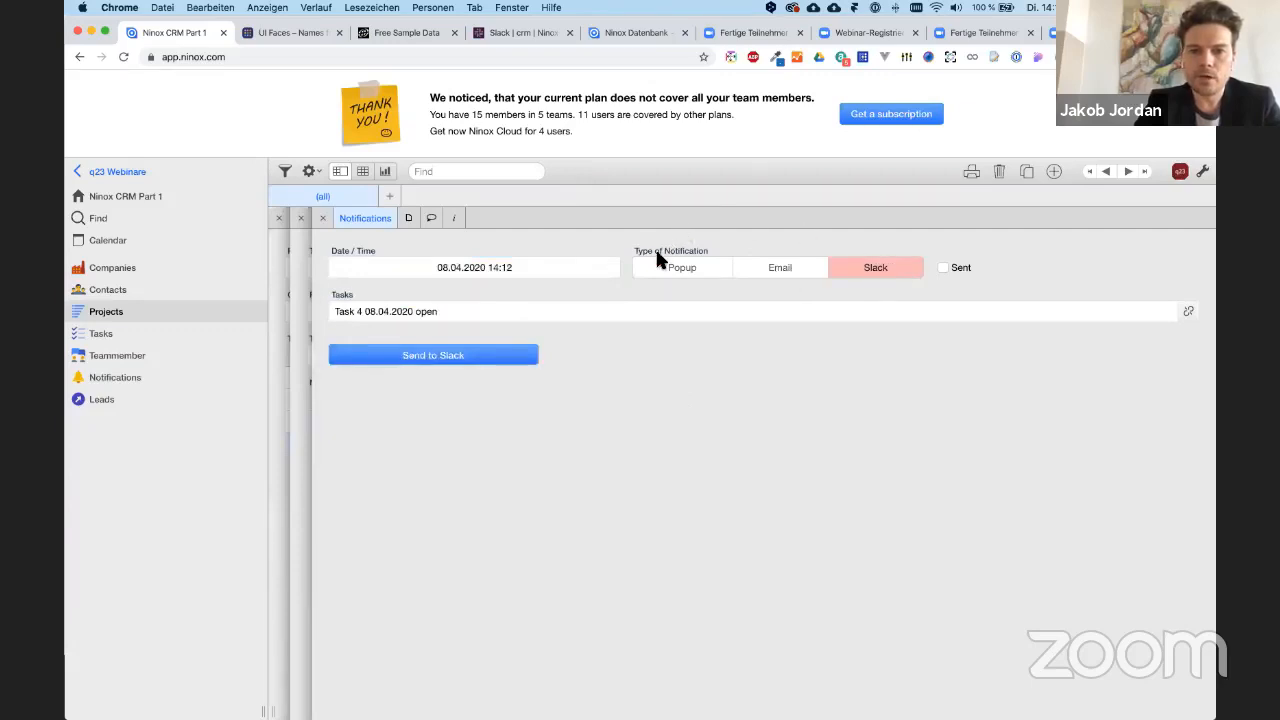
left_click(713, 268)
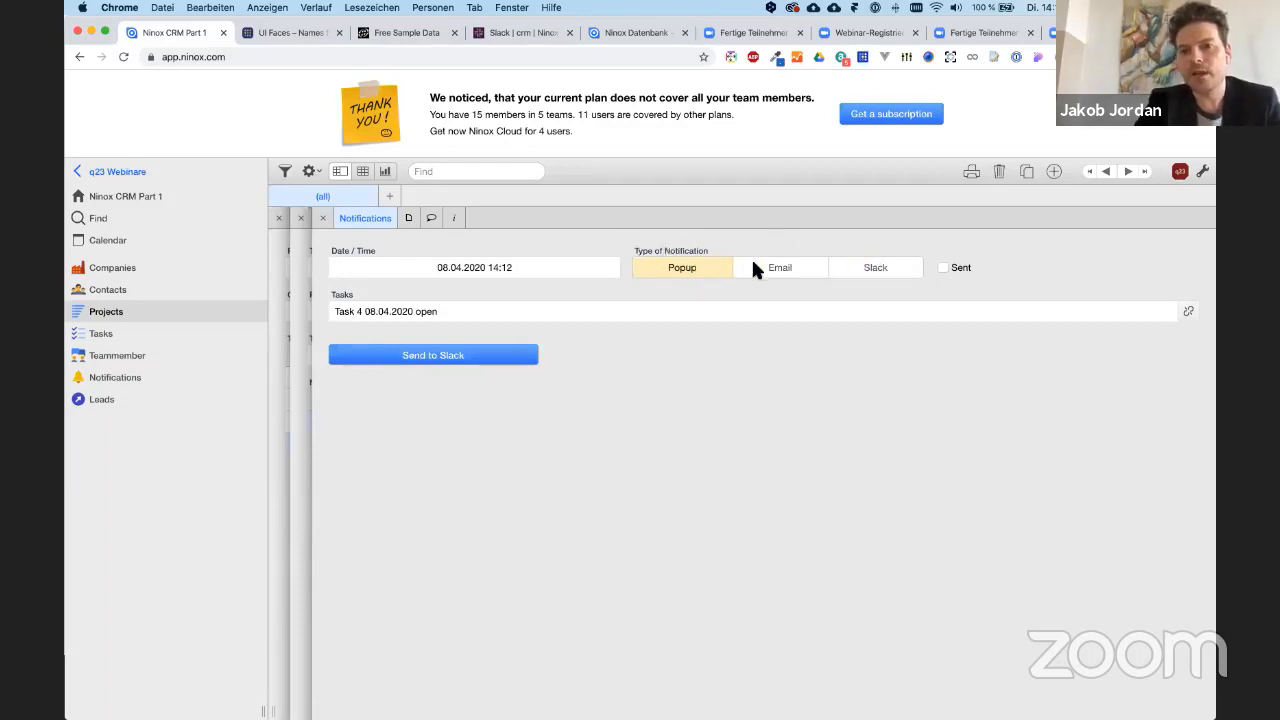
left_click(815, 271)
left_click(863, 274)
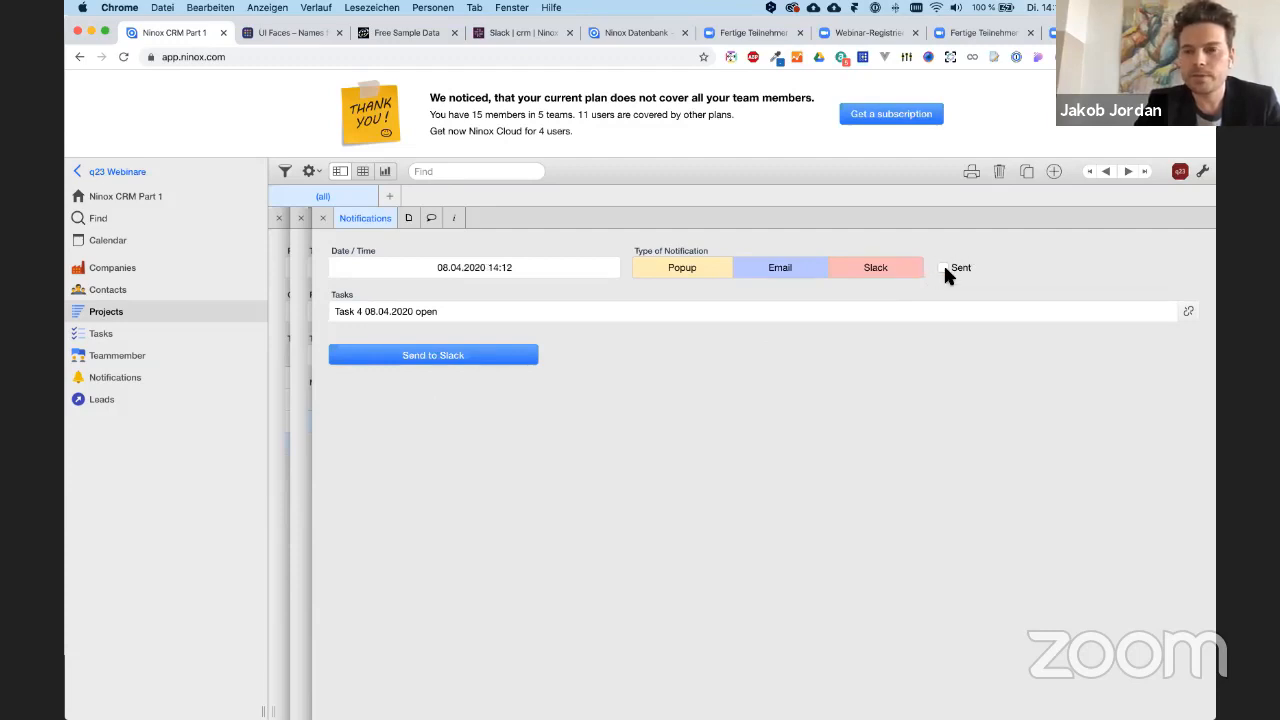
left_click(943, 268)
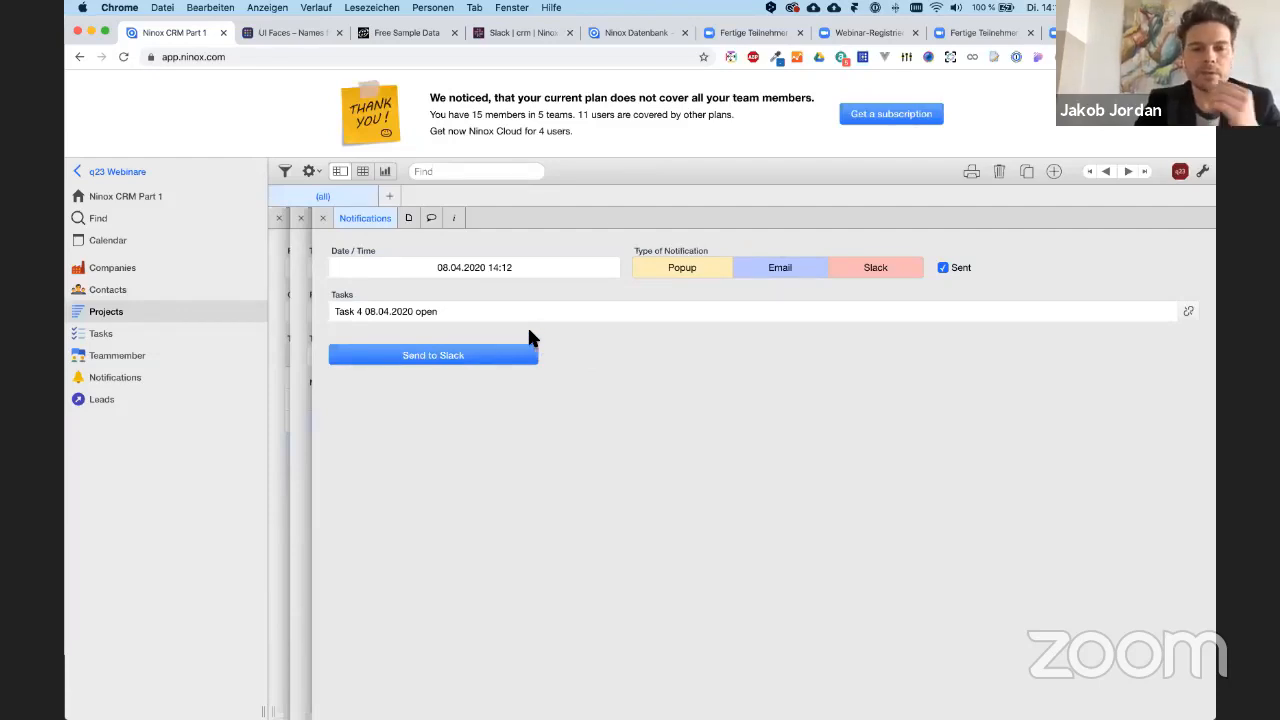
- Send the Task 4 notification to Slack and check the crm channel for the message
left_click(410, 356)
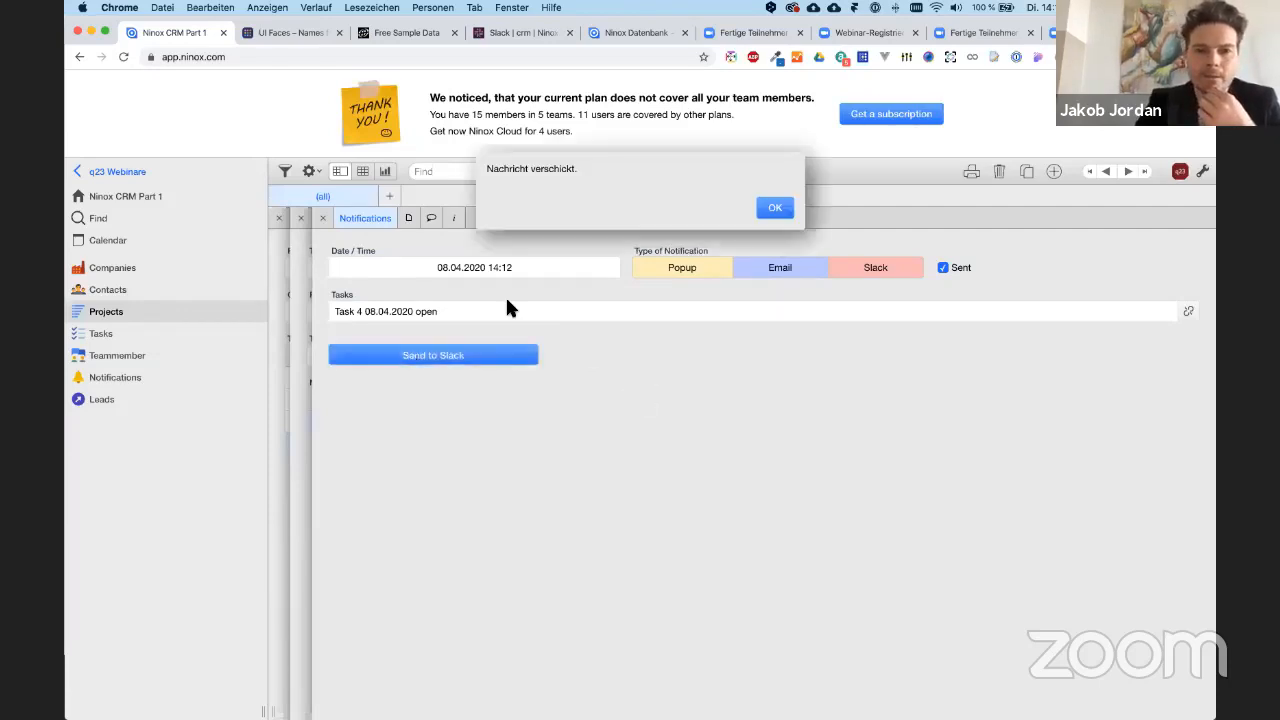
left_click(785, 207)
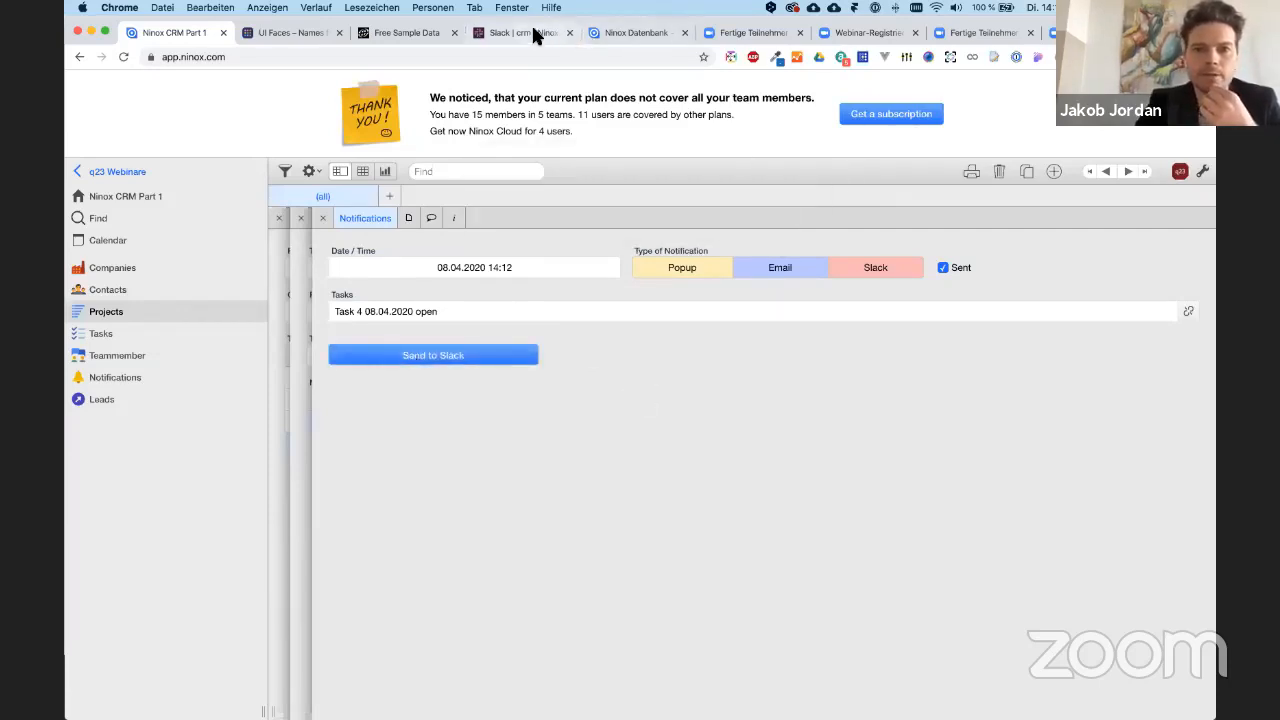
left_click(522, 33)
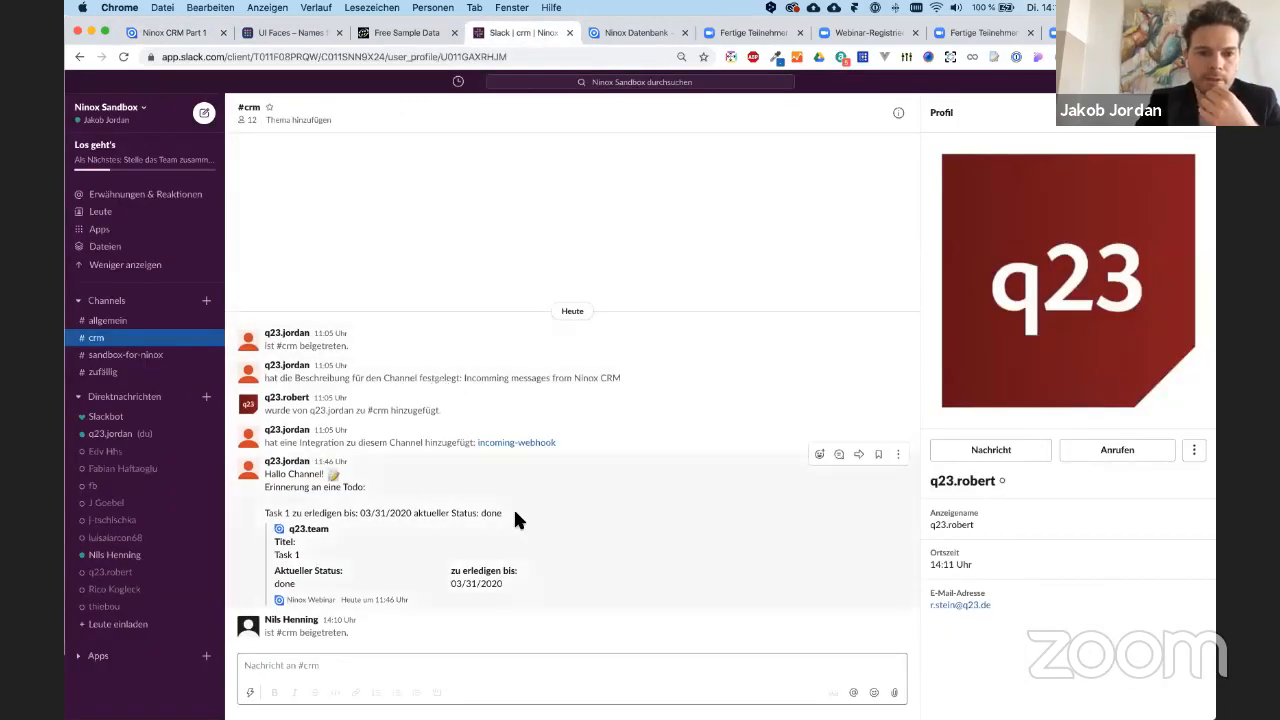
left_click(179, 31)
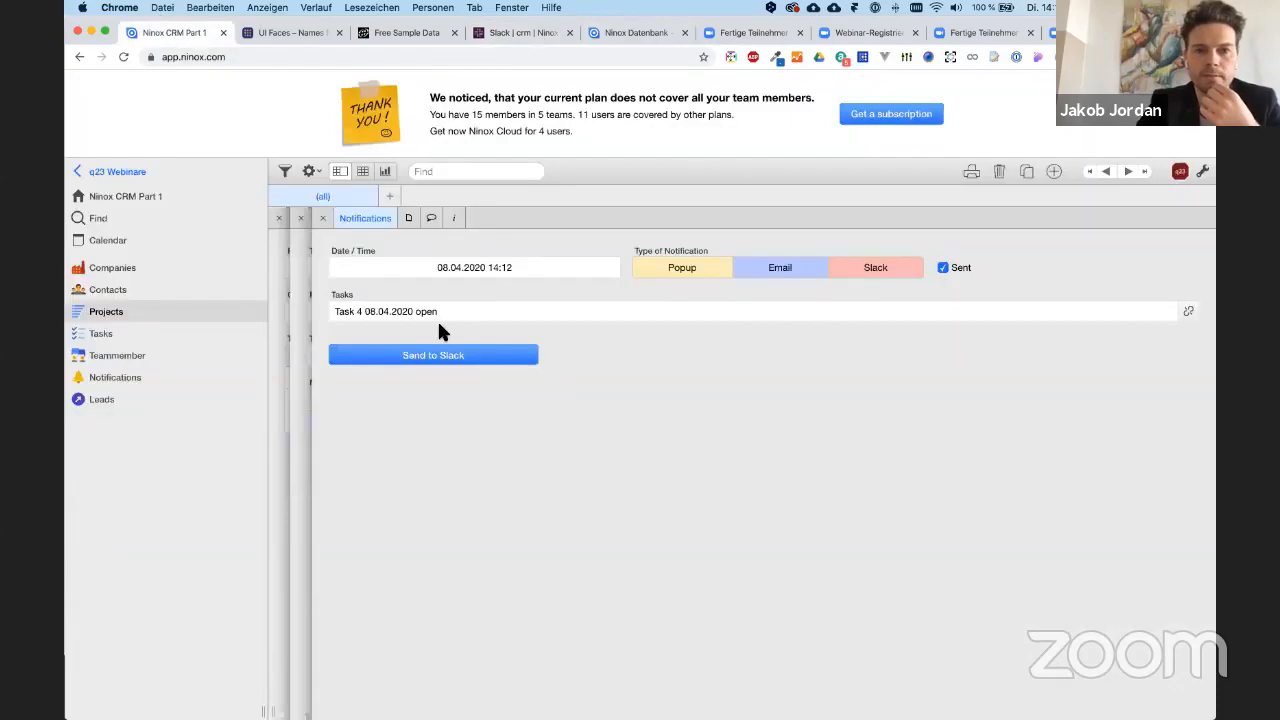
- Turn on edit mode, check the Slack crm channel again, and close the notification record in Ninox
left_click(1201, 171)
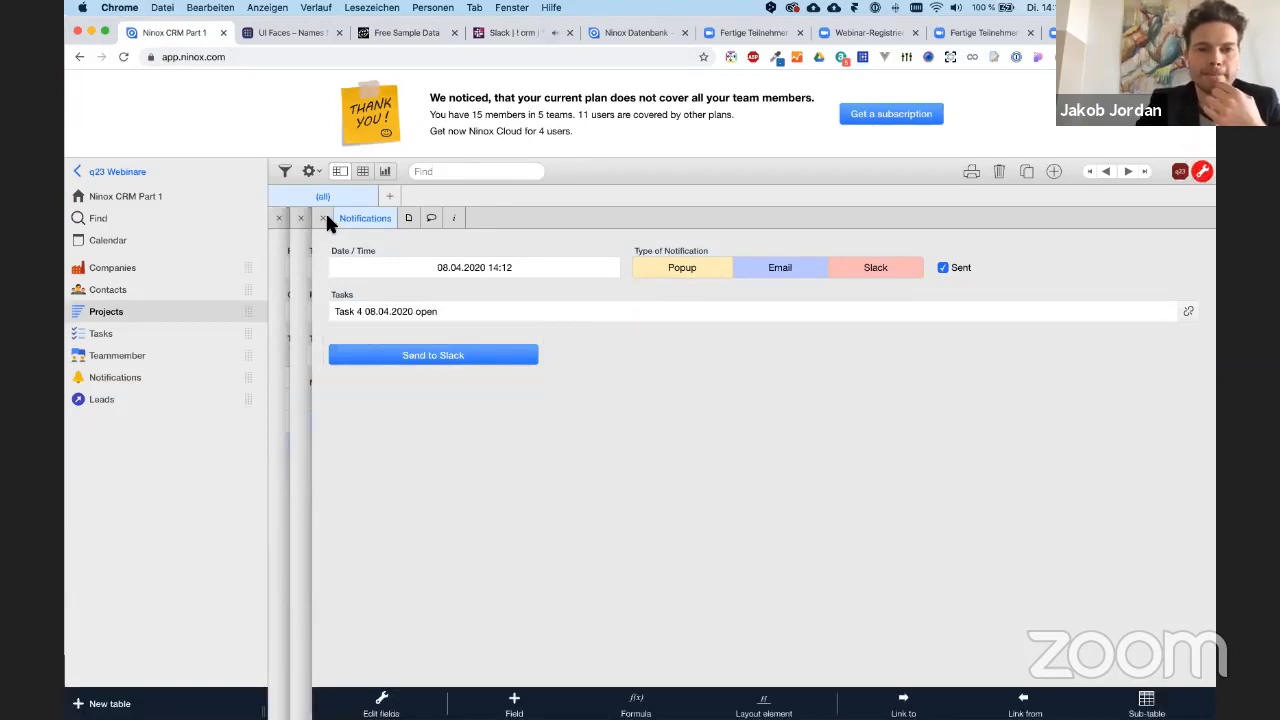
left_click(505, 33)
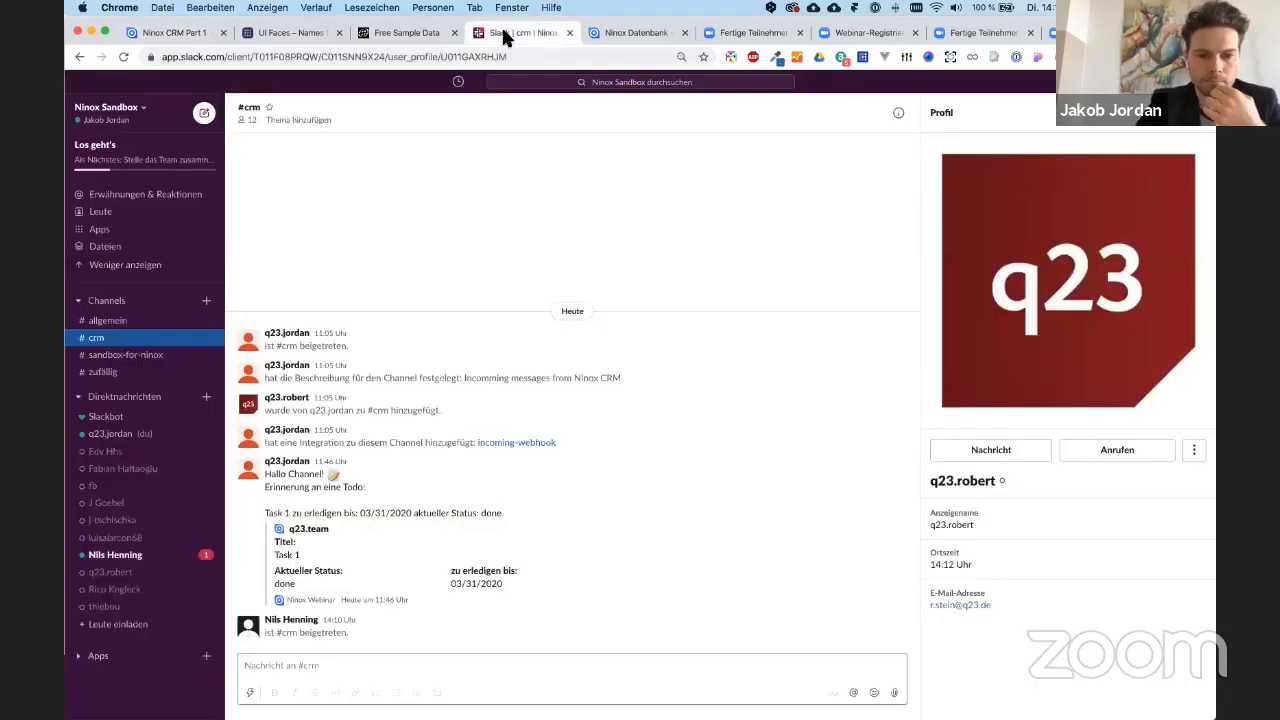
left_click(175, 33)
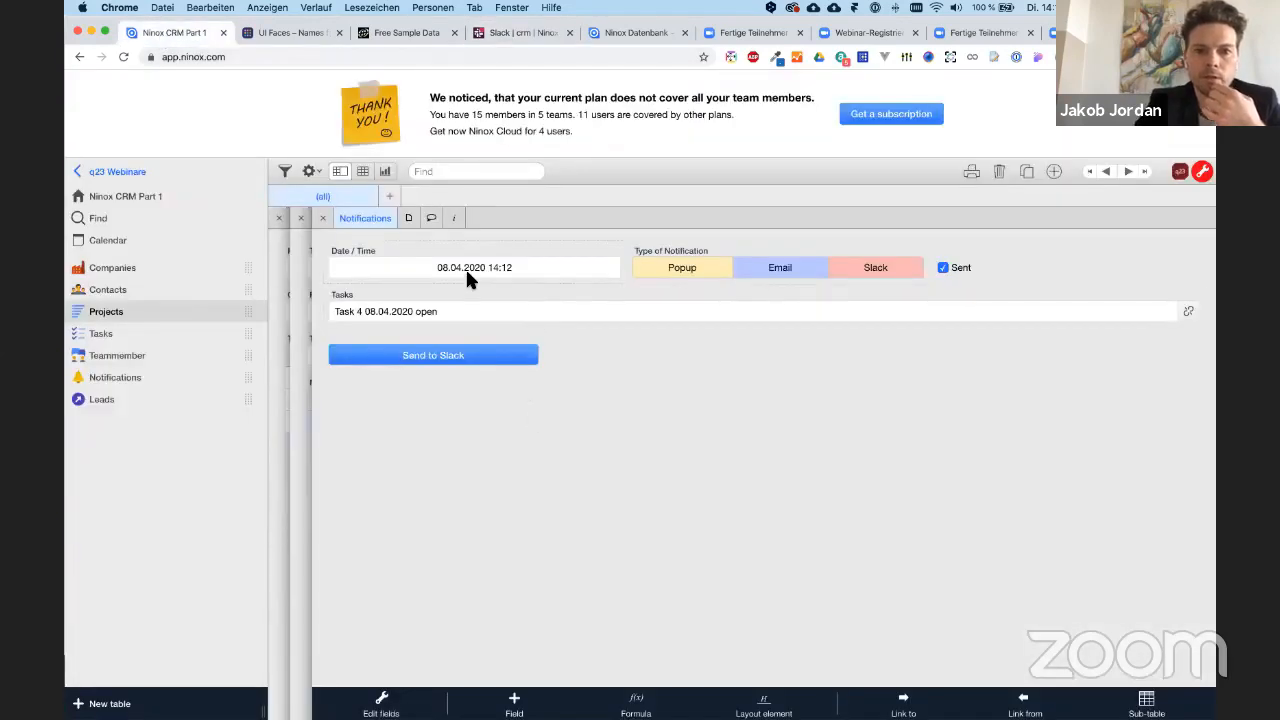
left_click(323, 216)
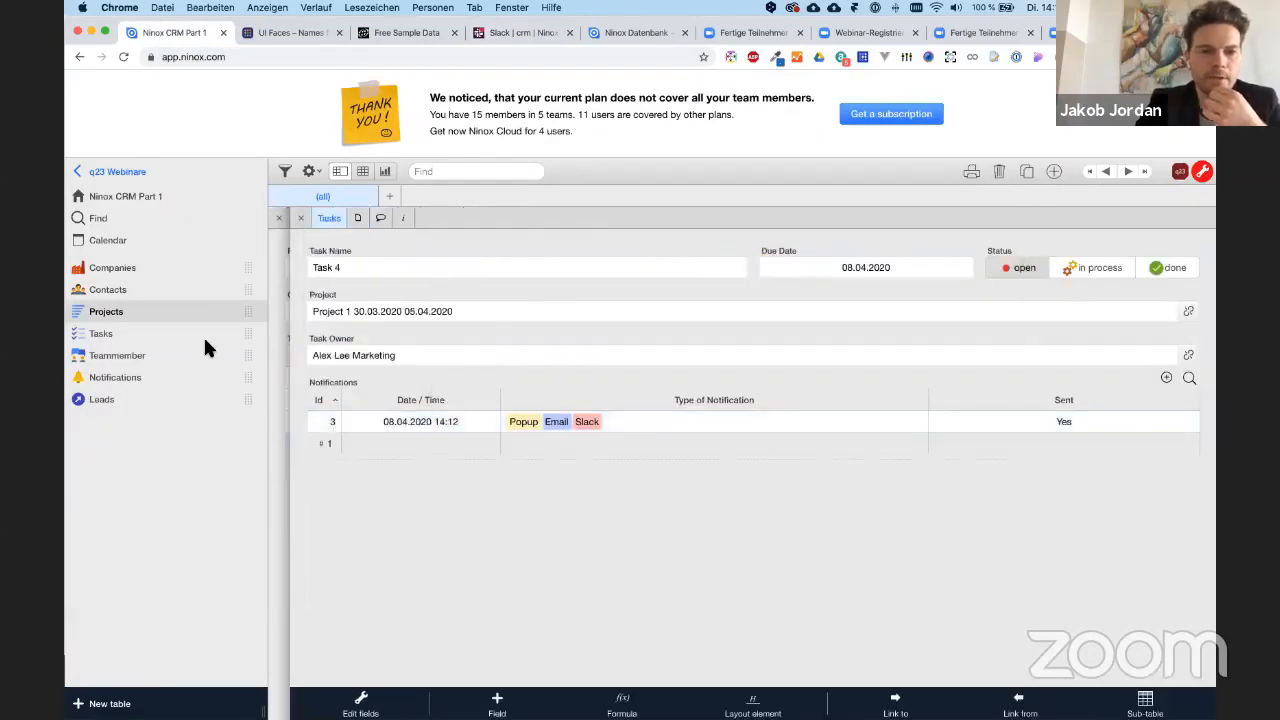
- Open the Leads table and examine the company, sales representative, deal size and status fields of its first record
left_click(115, 398)
left_click(115, 398)
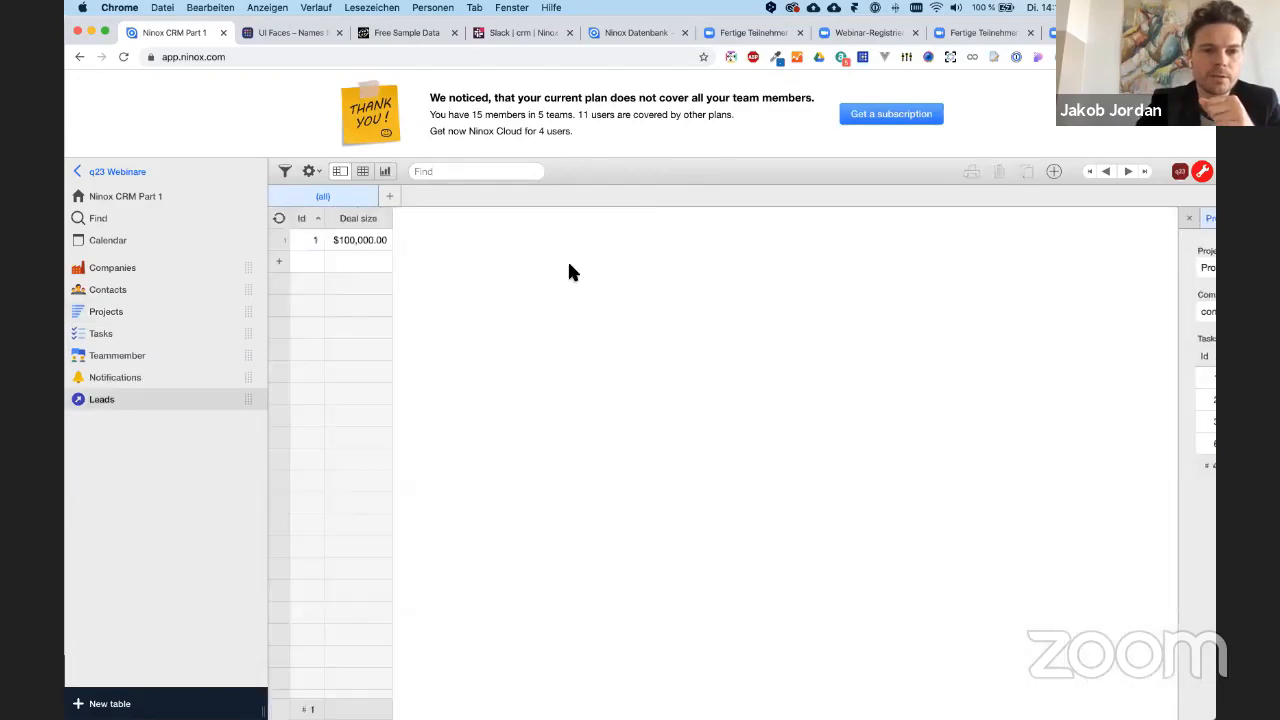
left_click(346, 242)
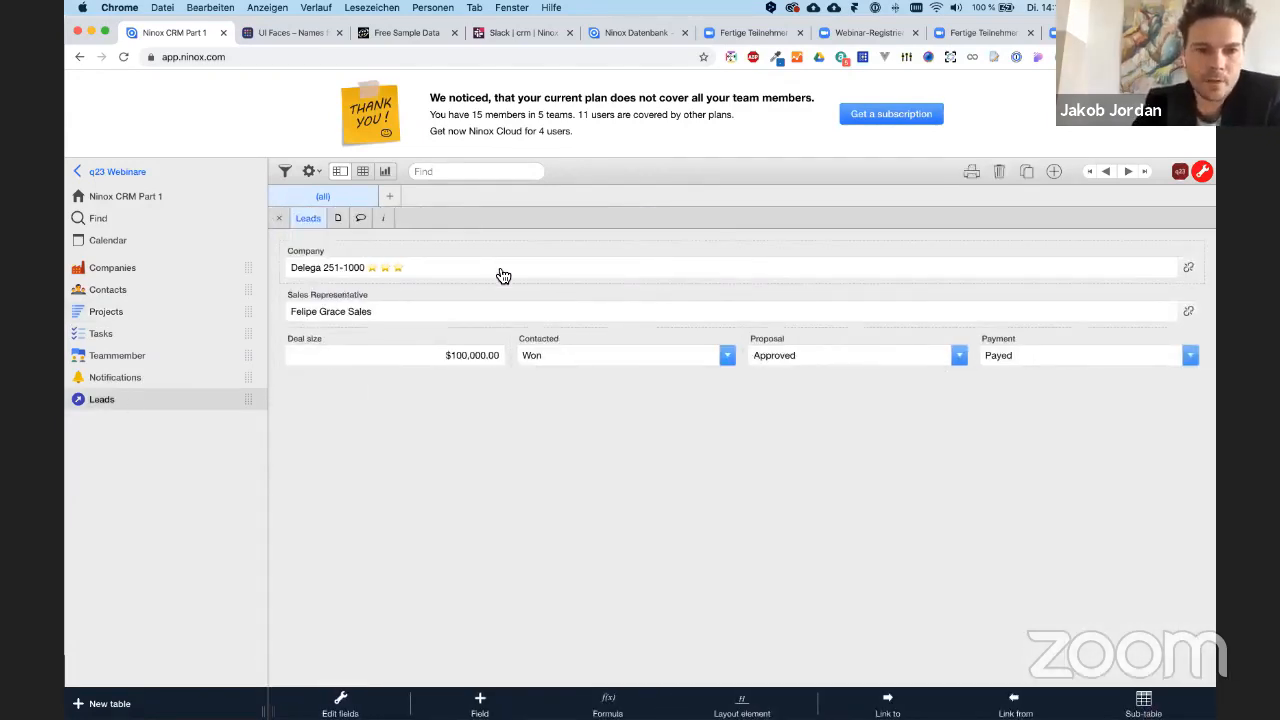
left_click(279, 218)
- Create a new lead for Delega with the second team member as sales representative and a deal size of $400,000
left_click(347, 264)
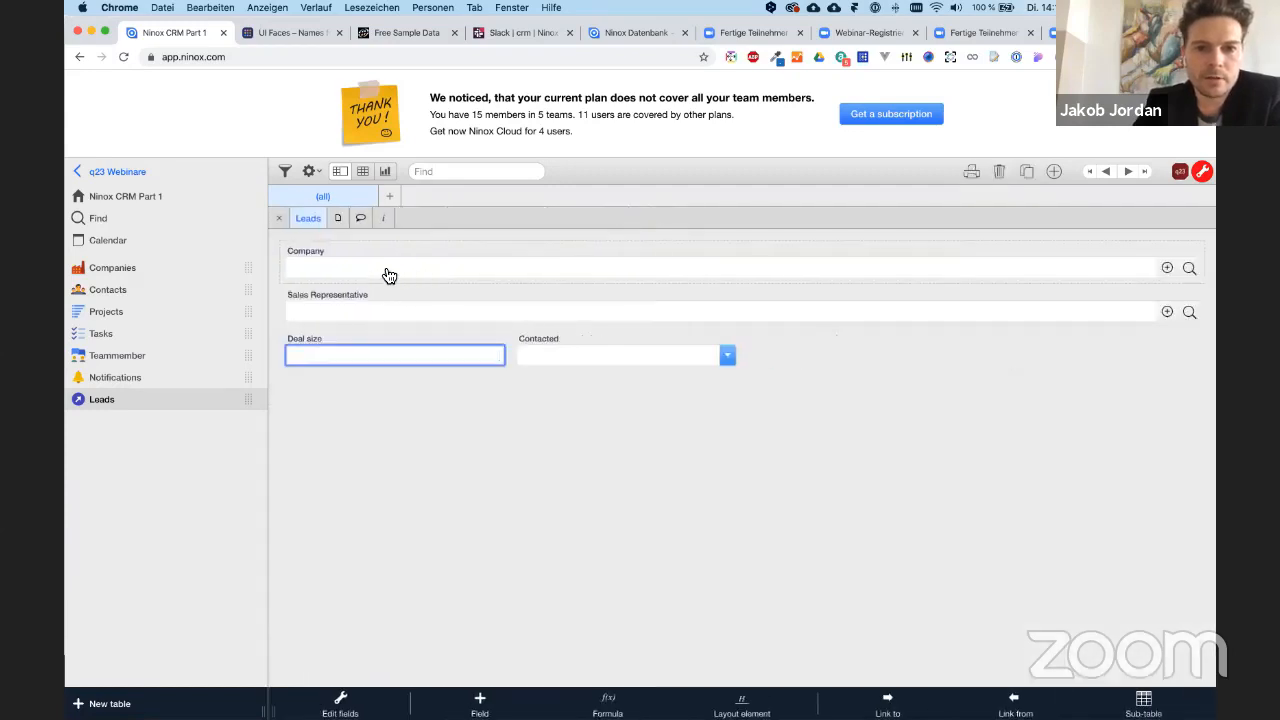
left_click(383, 262)
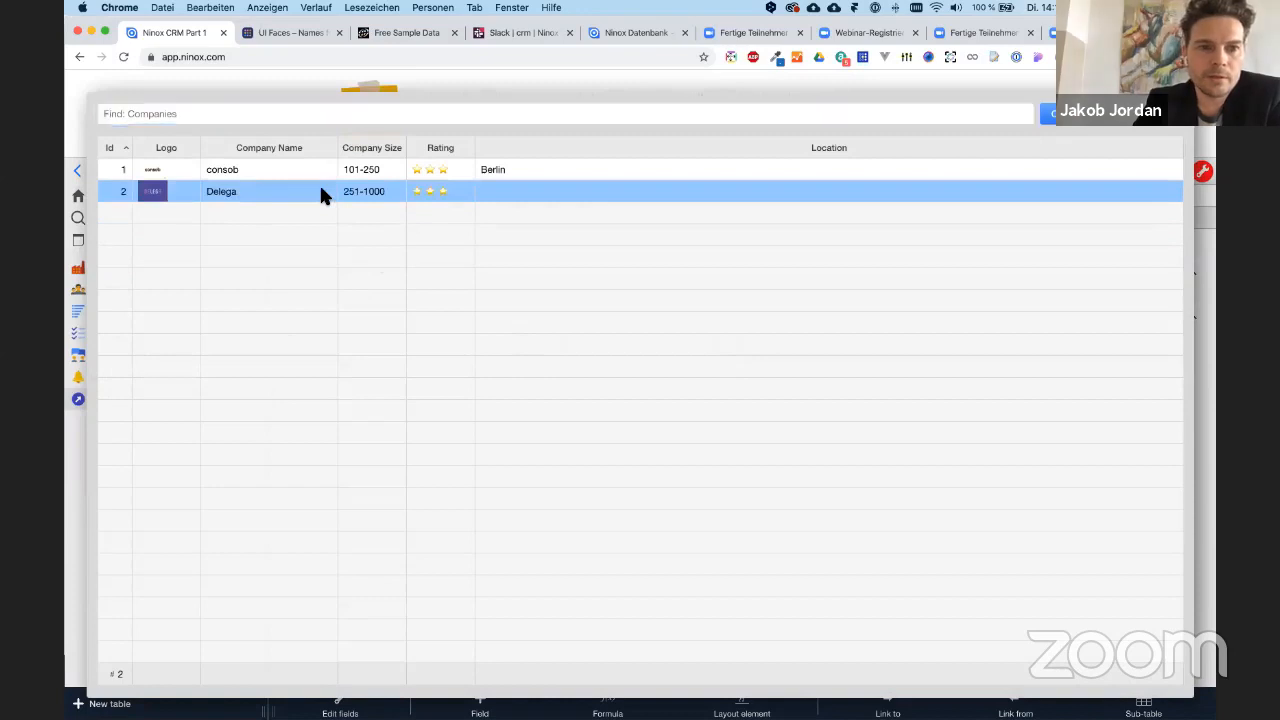
left_click(320, 192)
left_click(418, 308)
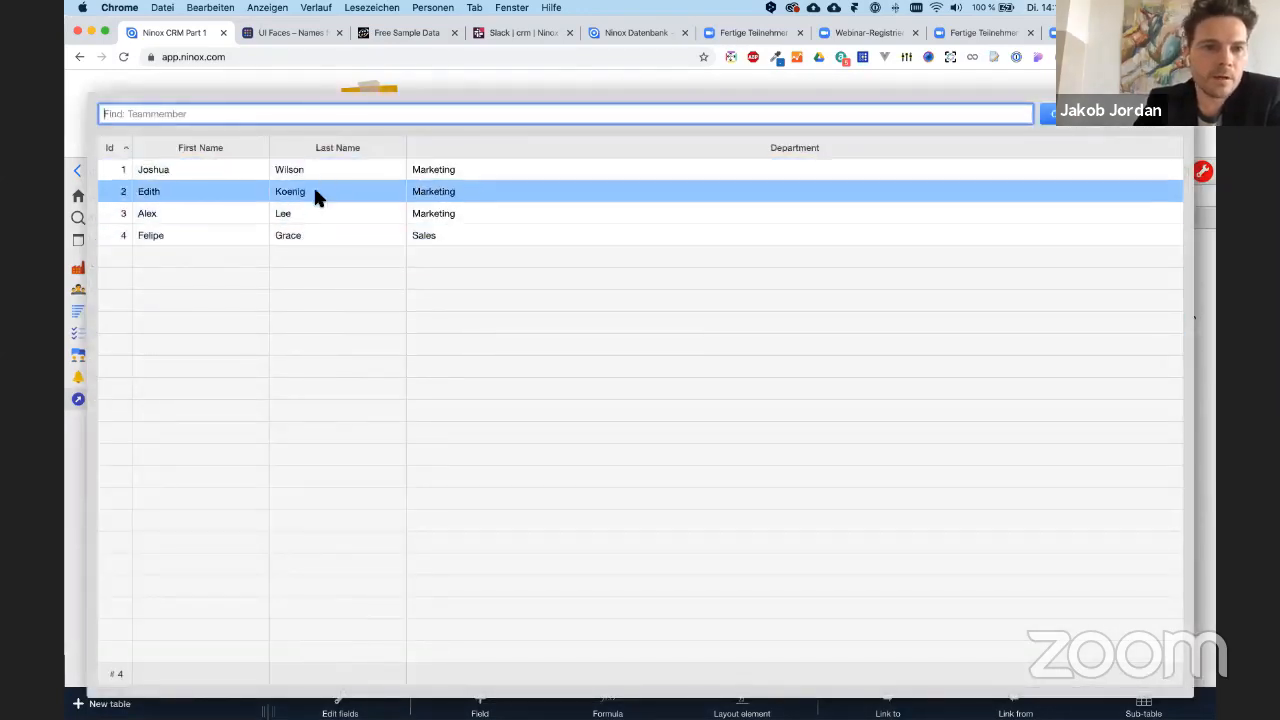
left_click(314, 191)
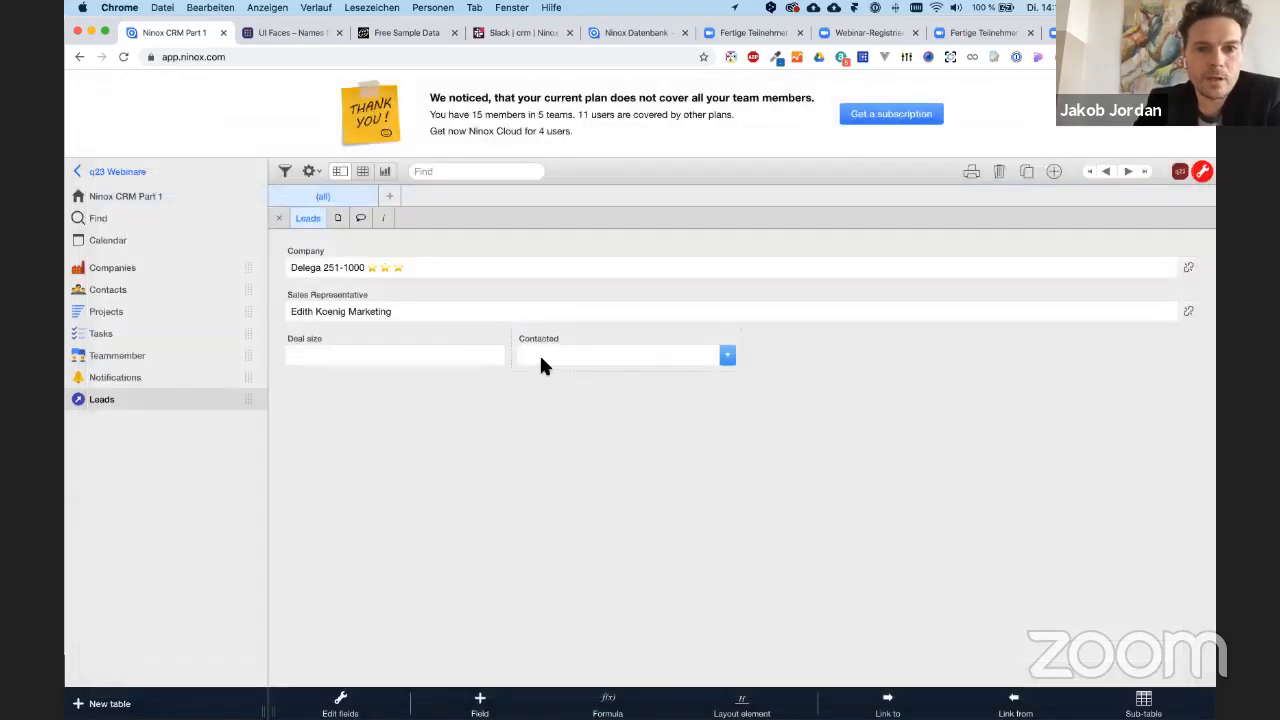
left_click(412, 353)
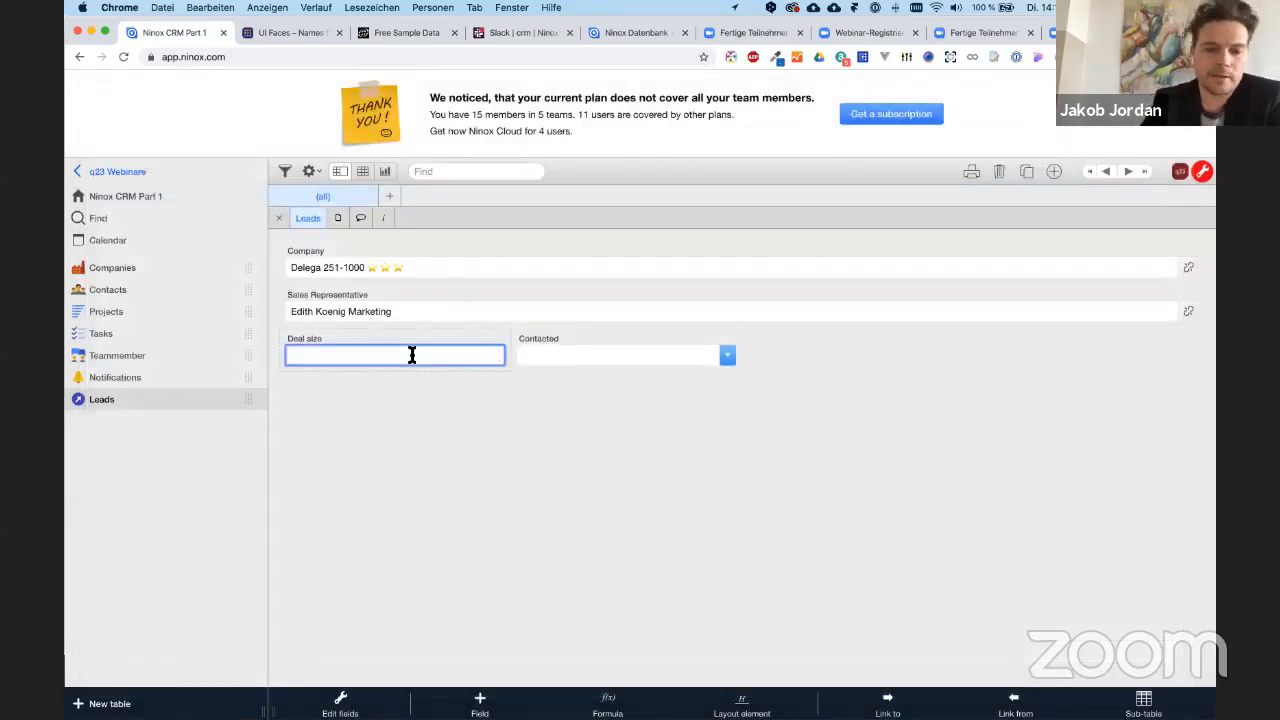
type("400000")
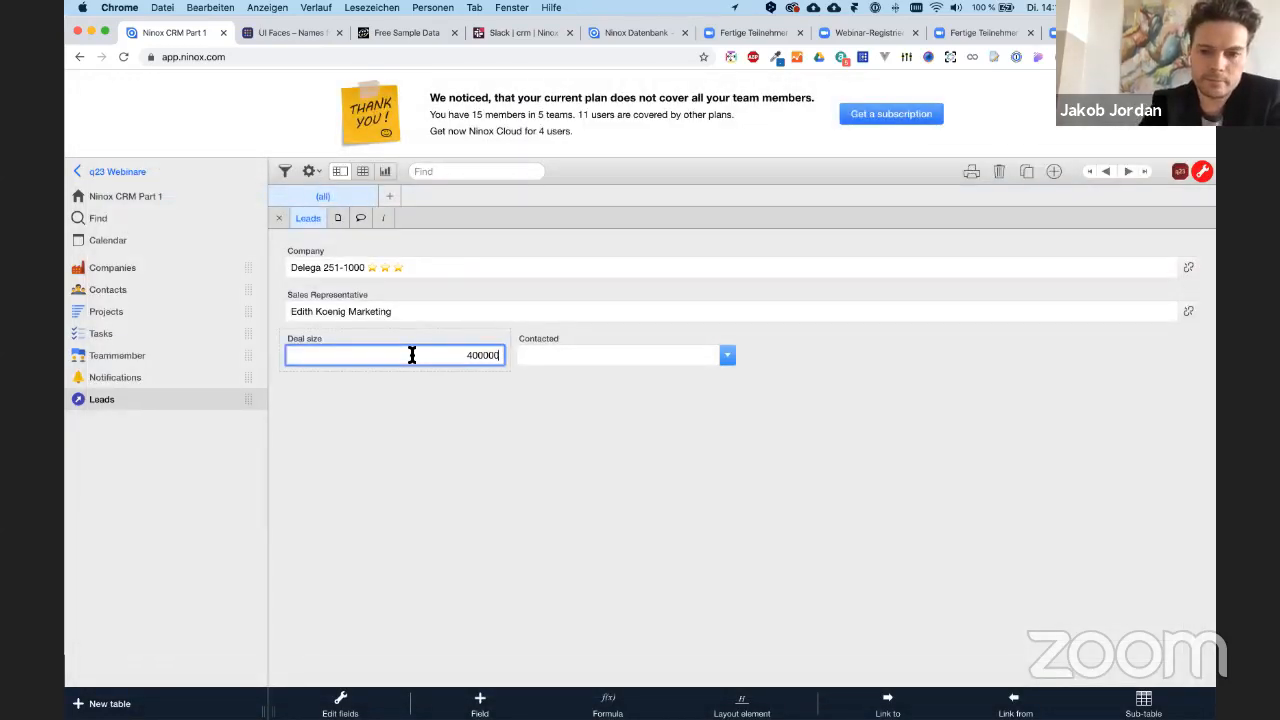
key("Return")
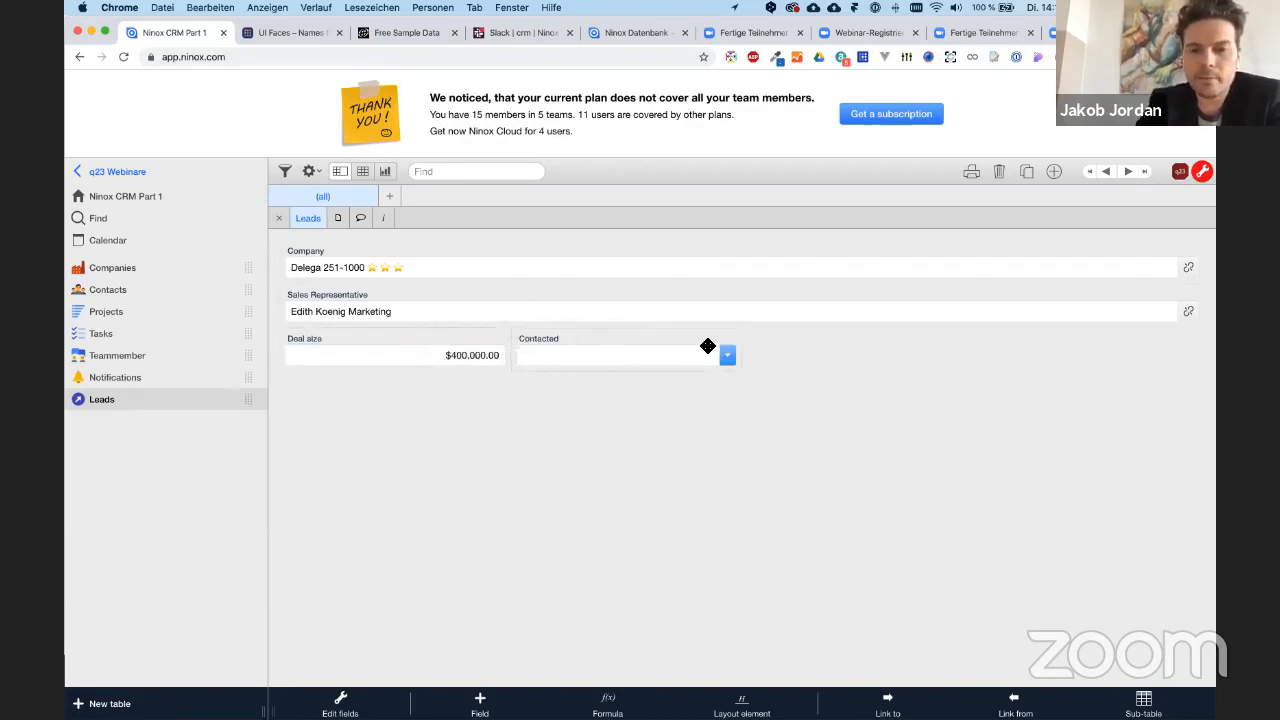
- Turn off edit mode and take the Delega lead's Contacted status through Called, Email sent and Not answering to Won
left_click(1202, 171)
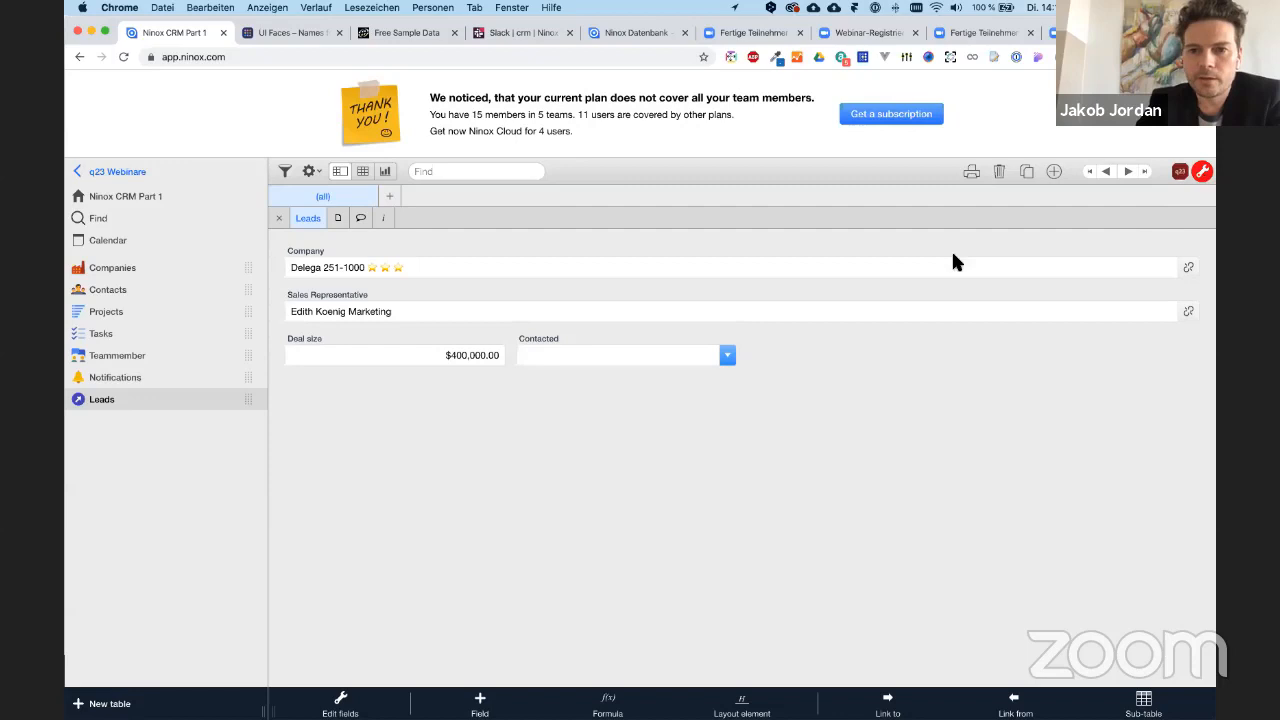
left_click(593, 355)
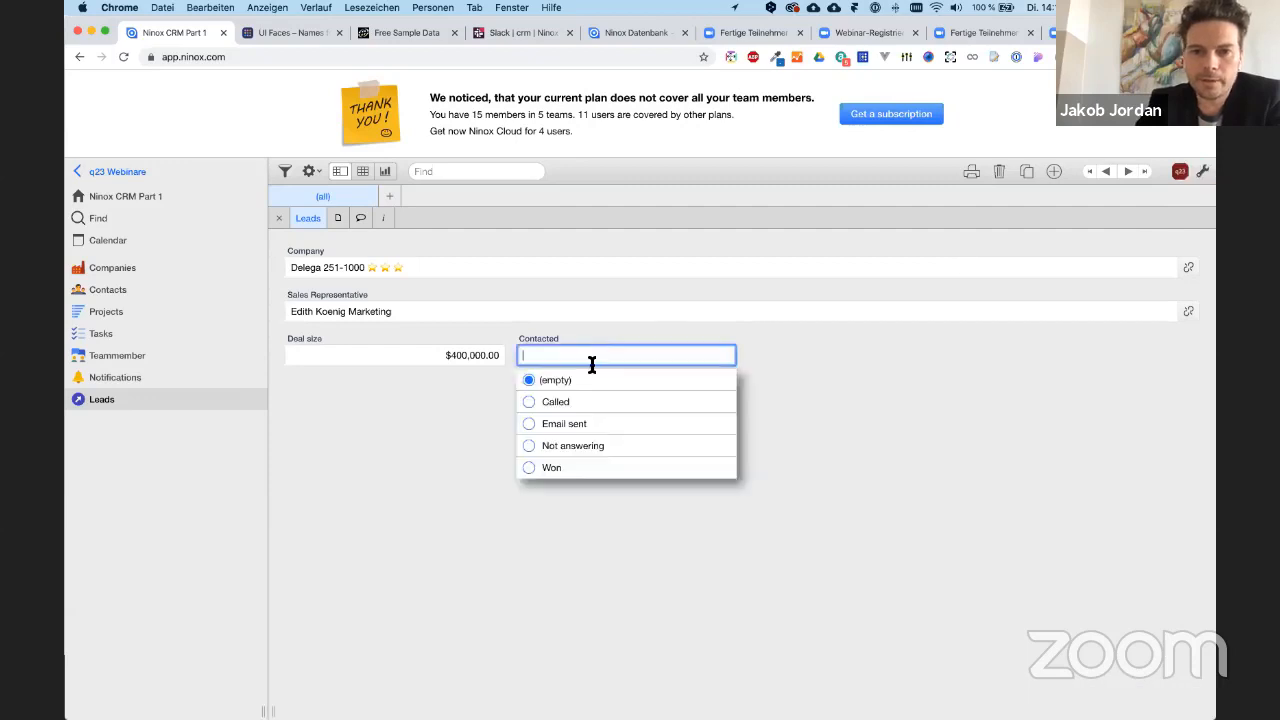
left_click(556, 402)
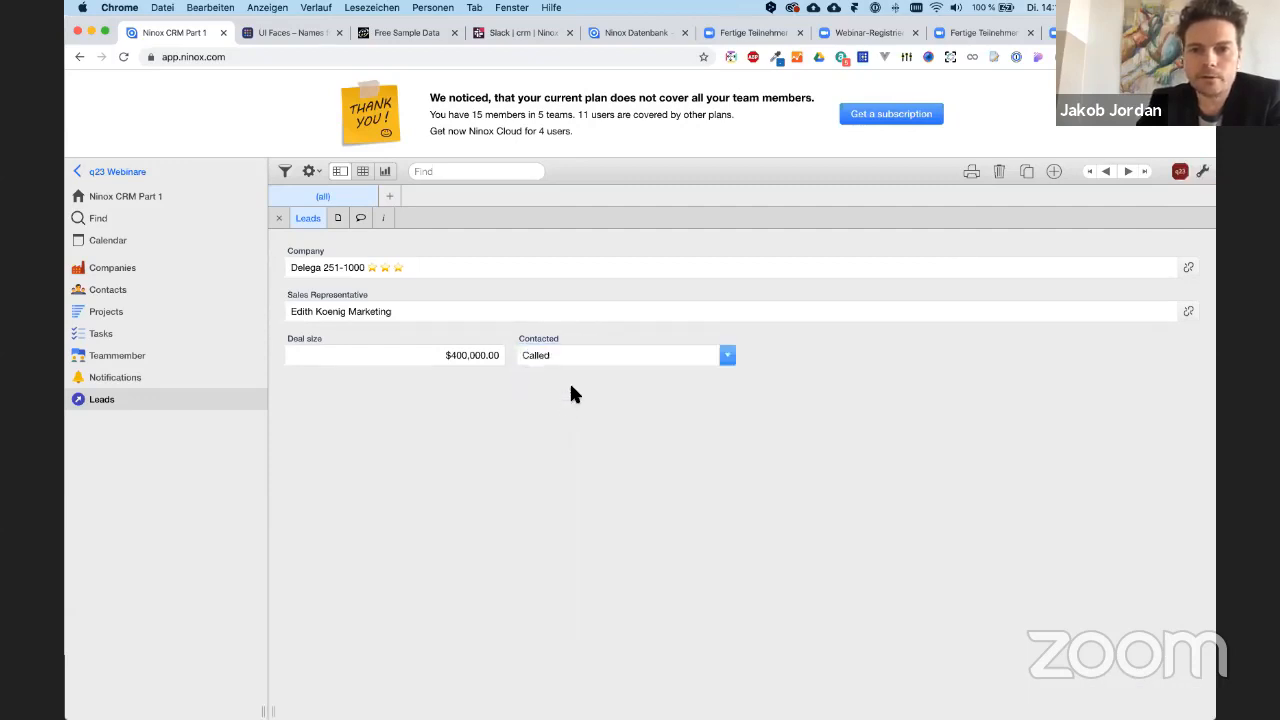
left_click(543, 356)
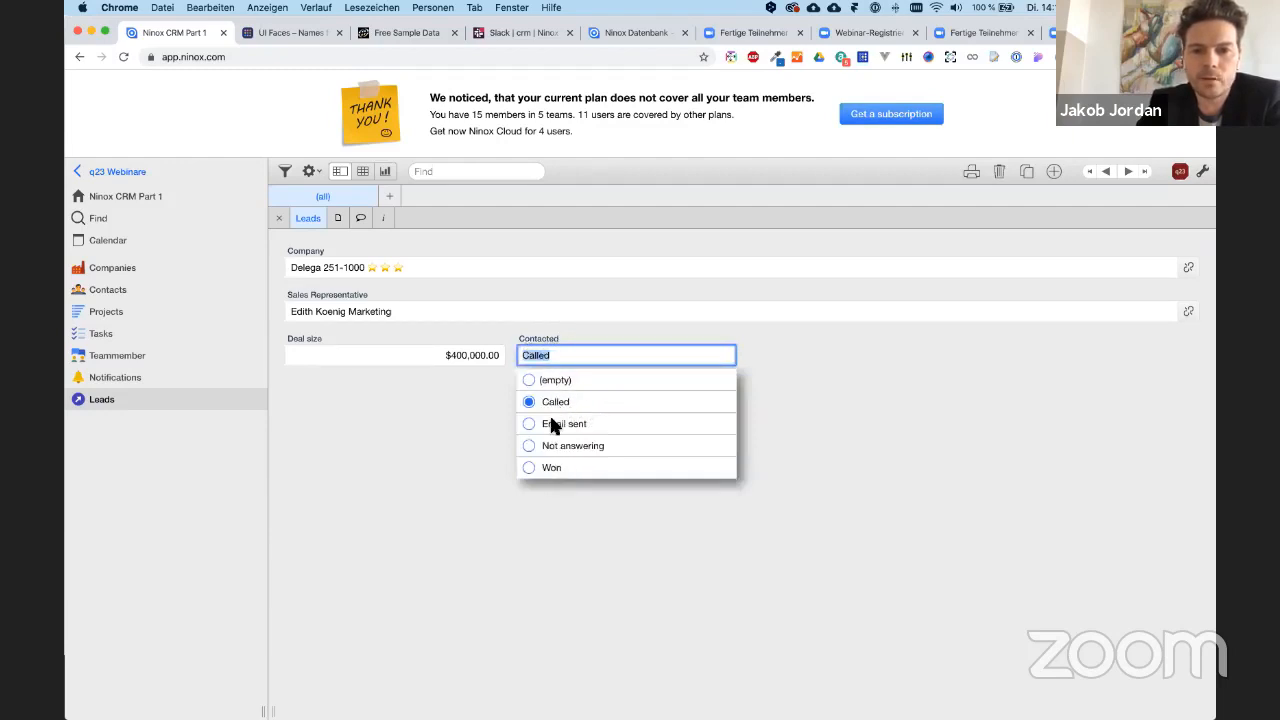
left_click(588, 424)
left_click(566, 350)
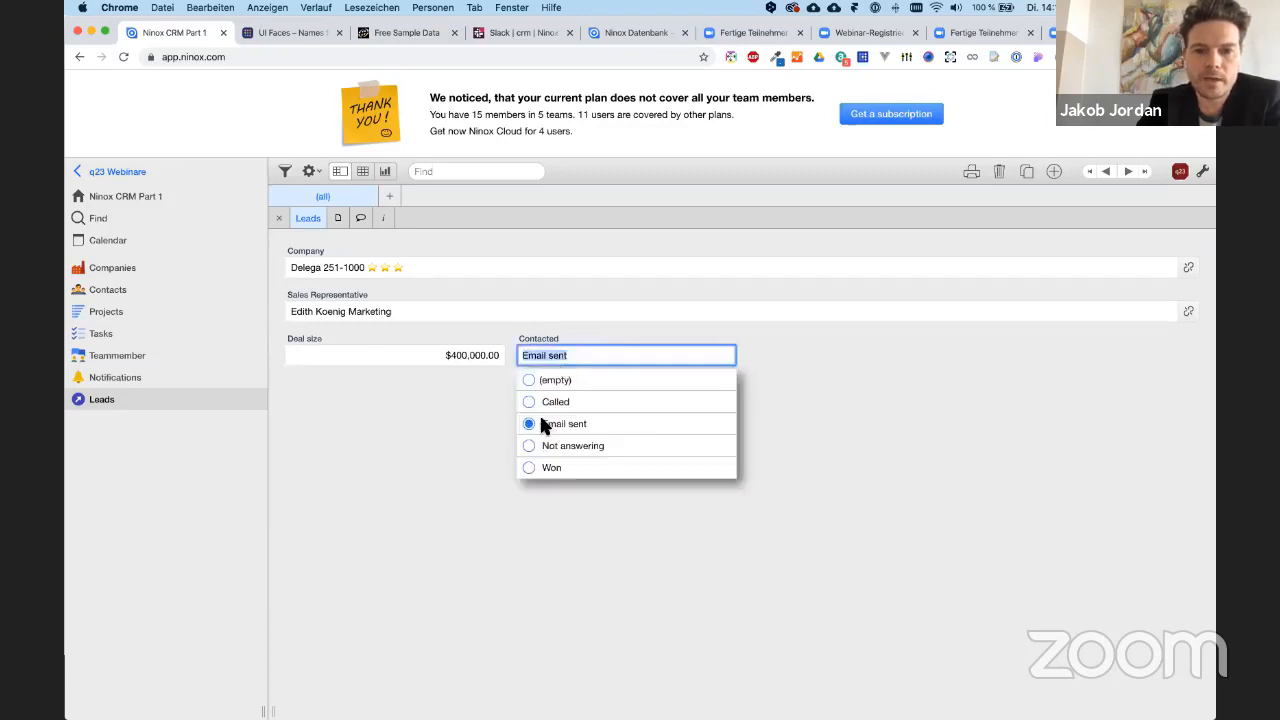
left_click(536, 445)
left_click(600, 352)
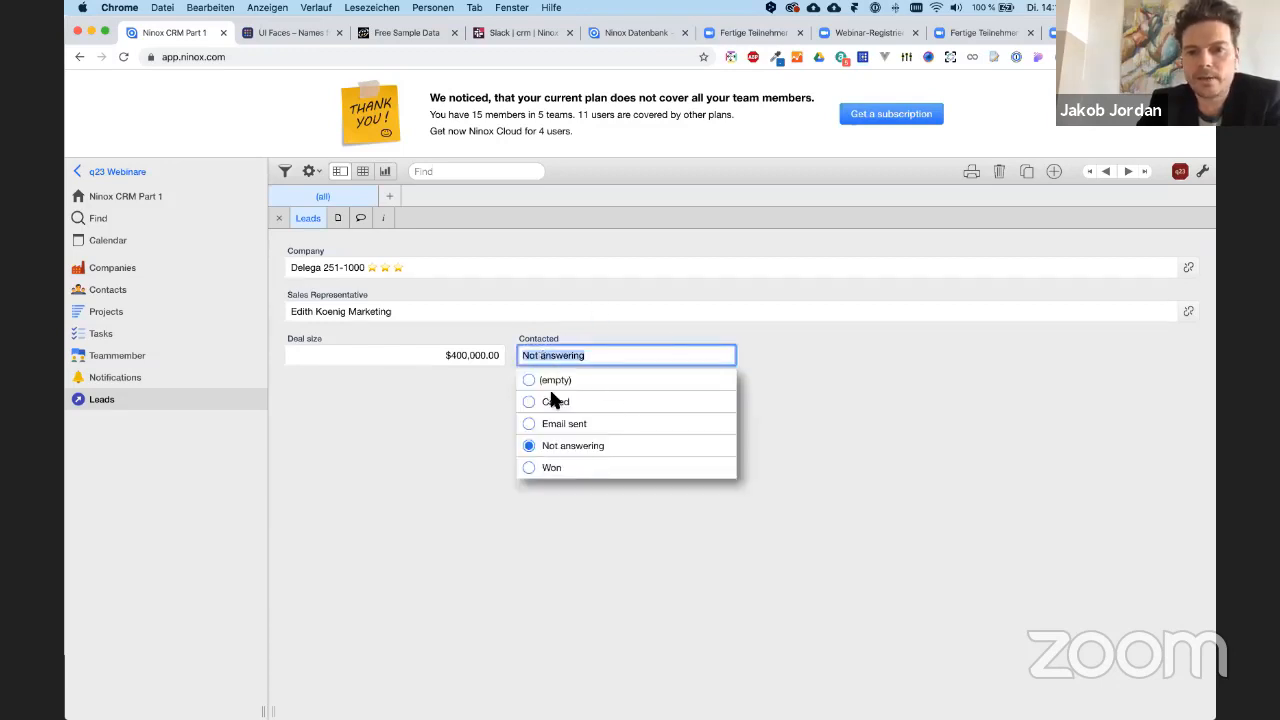
left_click(555, 468)
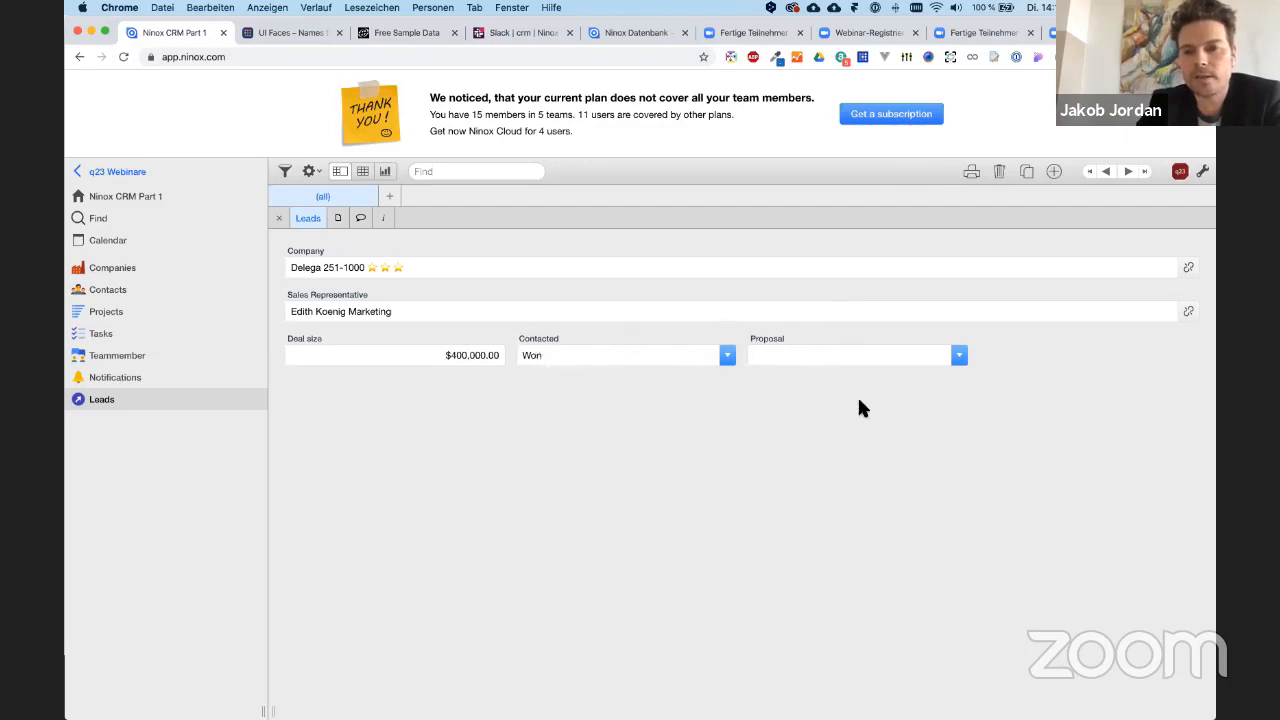
- Set the Delega lead's Proposal status to Approved and its Payment status to Working on it
left_click(940, 357)
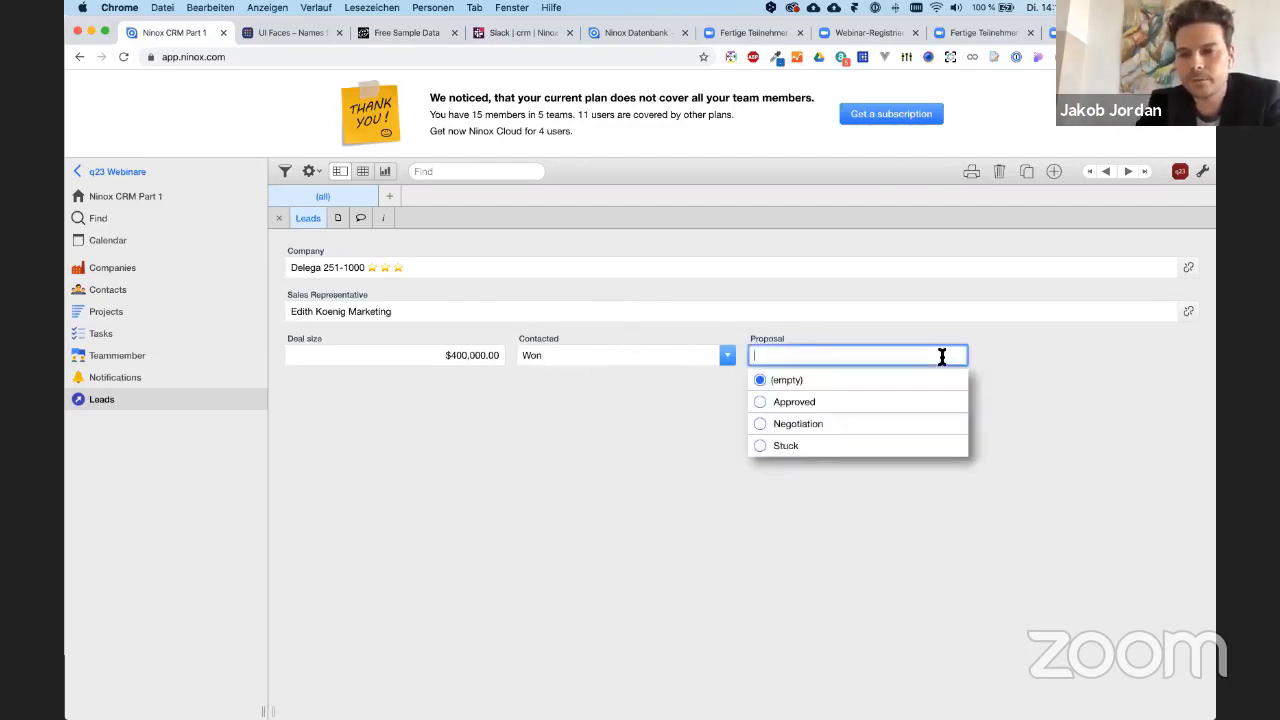
left_click(780, 404)
left_click(1076, 352)
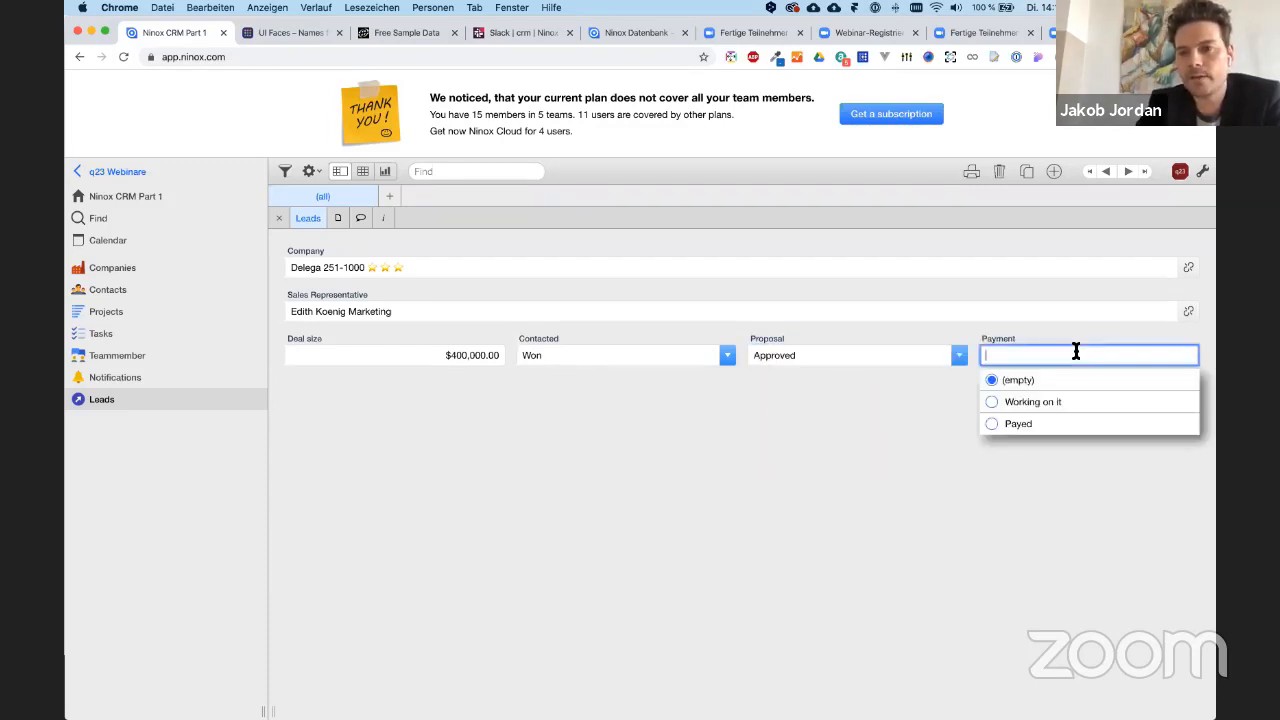
left_click(1057, 405)
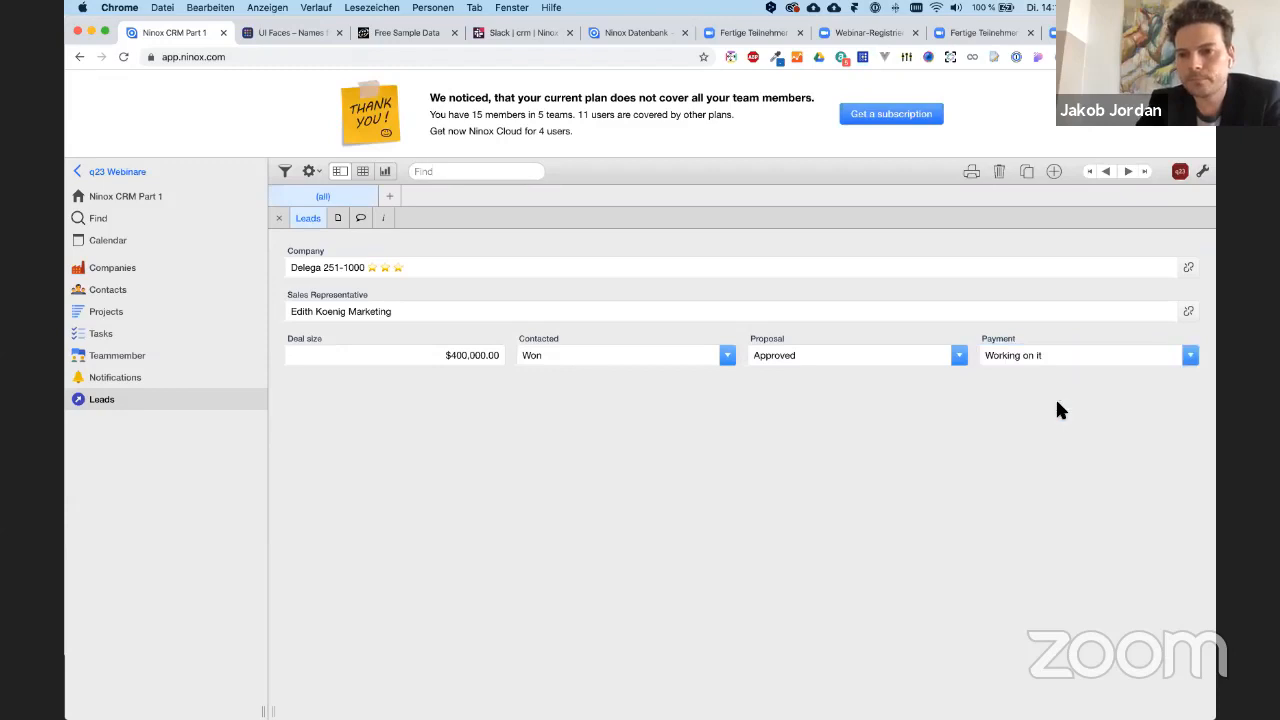
- Turn on edit mode and open the display condition in the Proposal field's additional options
left_click(1200, 171)
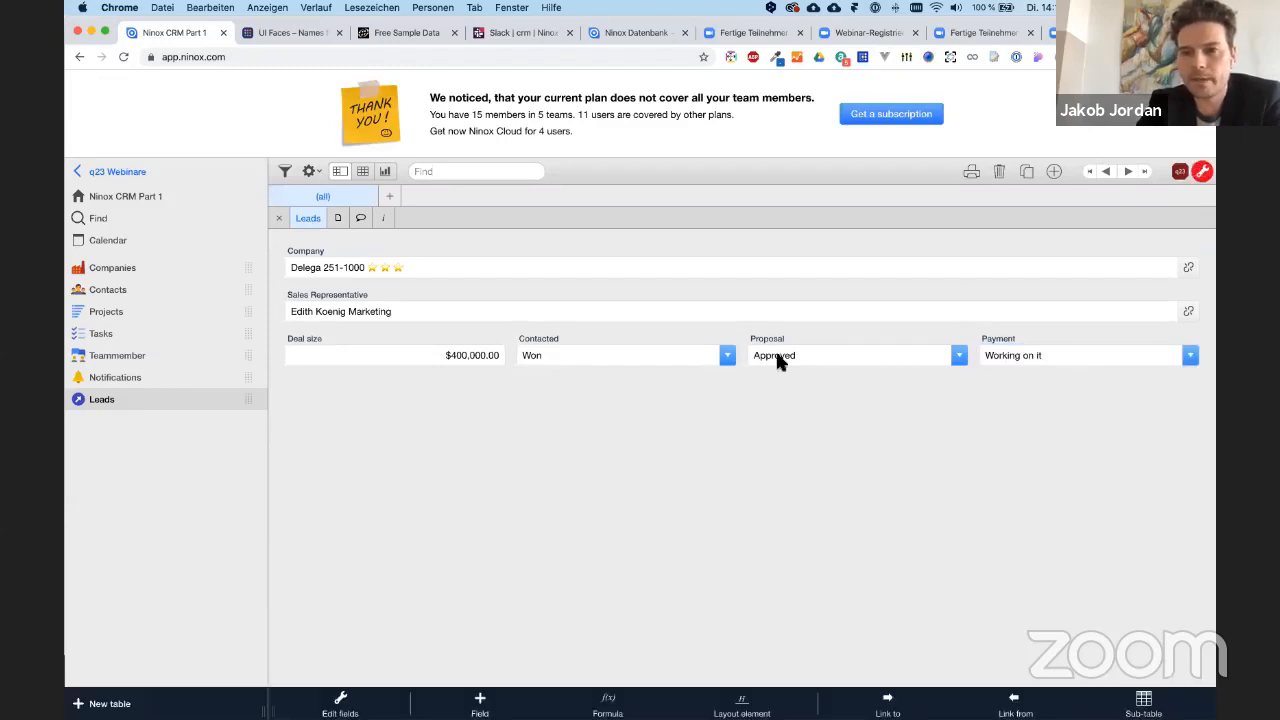
double_click(857, 351)
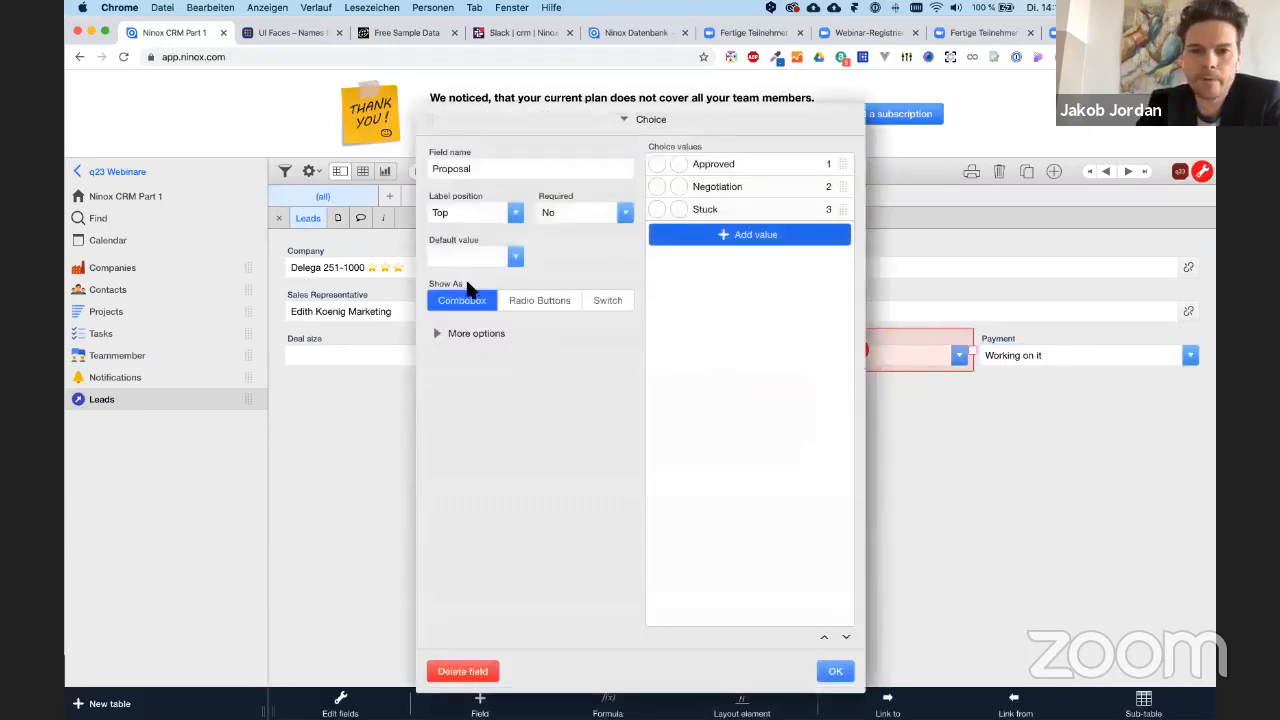
left_click(453, 332)
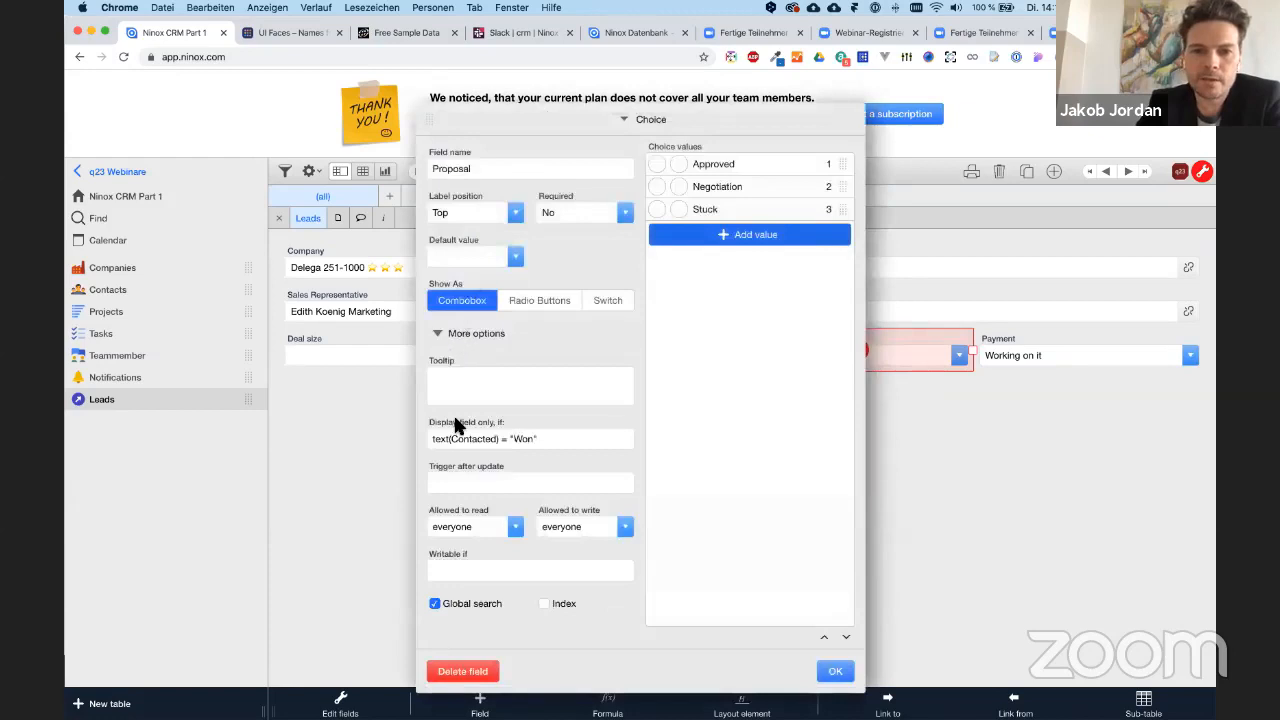
left_click(529, 439)
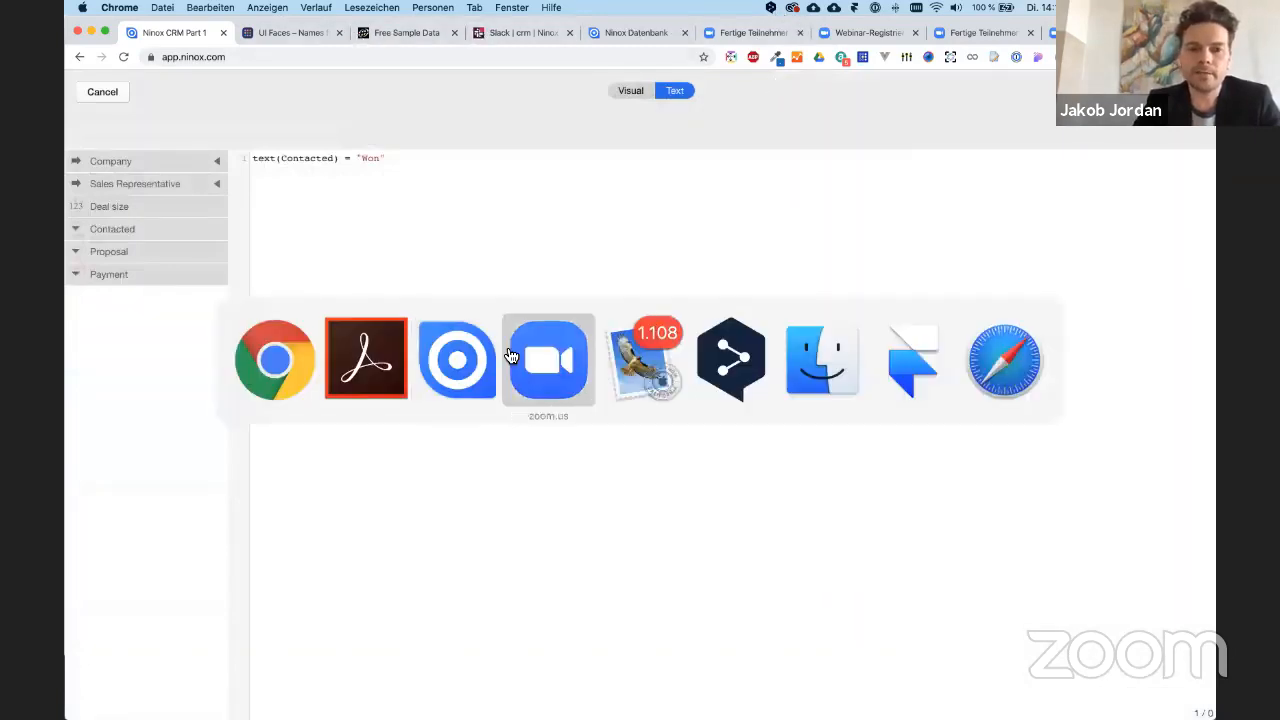
- Switch to the presentation in Acrobat, look at the Change Requests slide, and return to the Ninox window in Chrome
key("super+Tab")
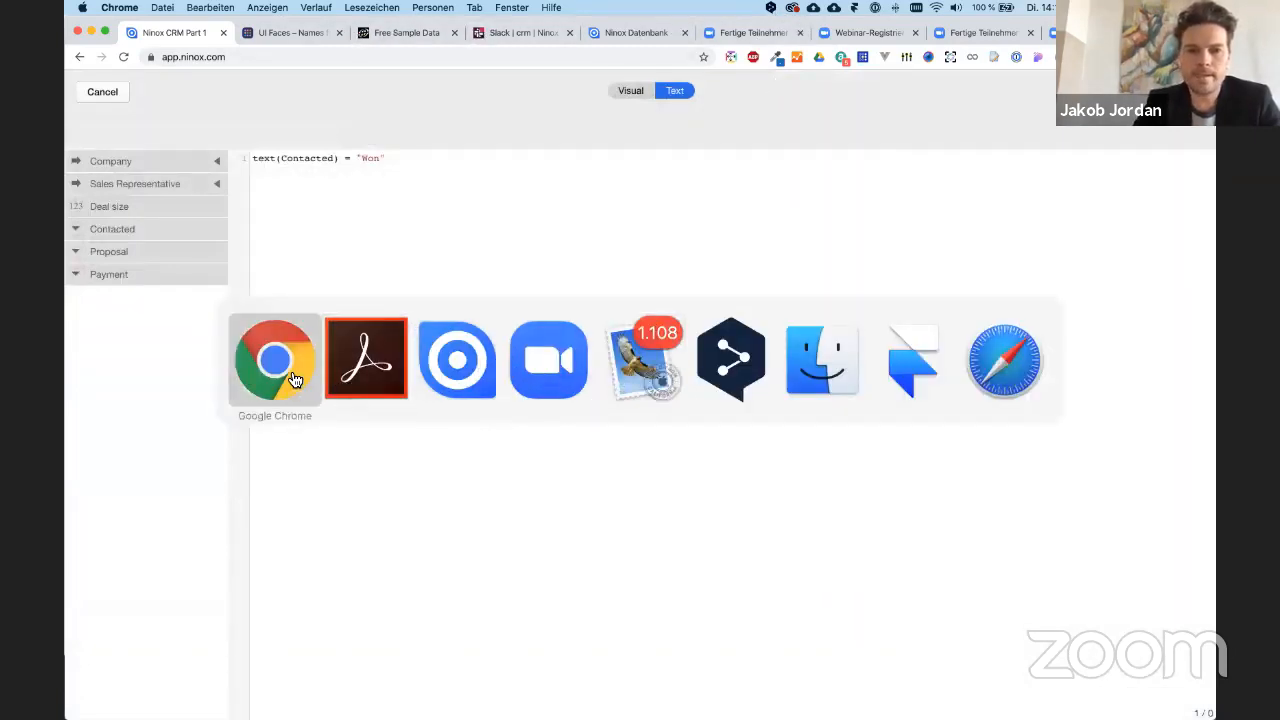
left_click(364, 362)
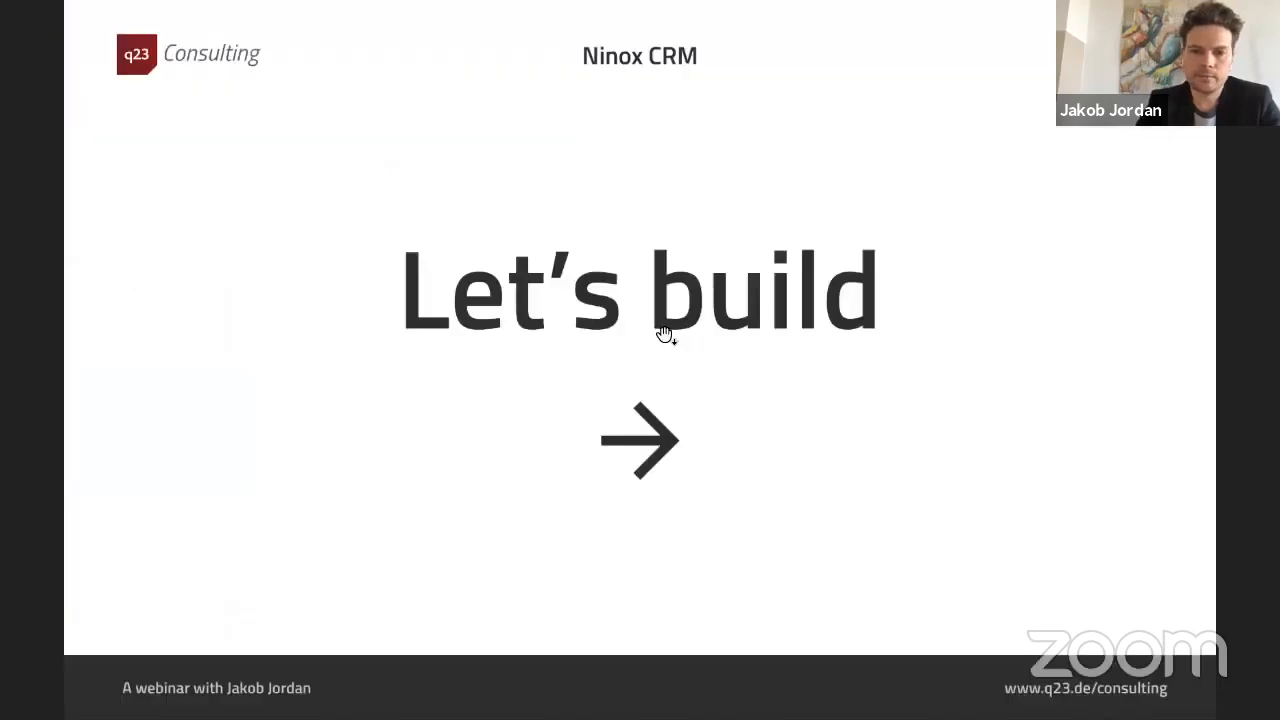
key("Left")
key("Left")
key("Left")
key("Right")
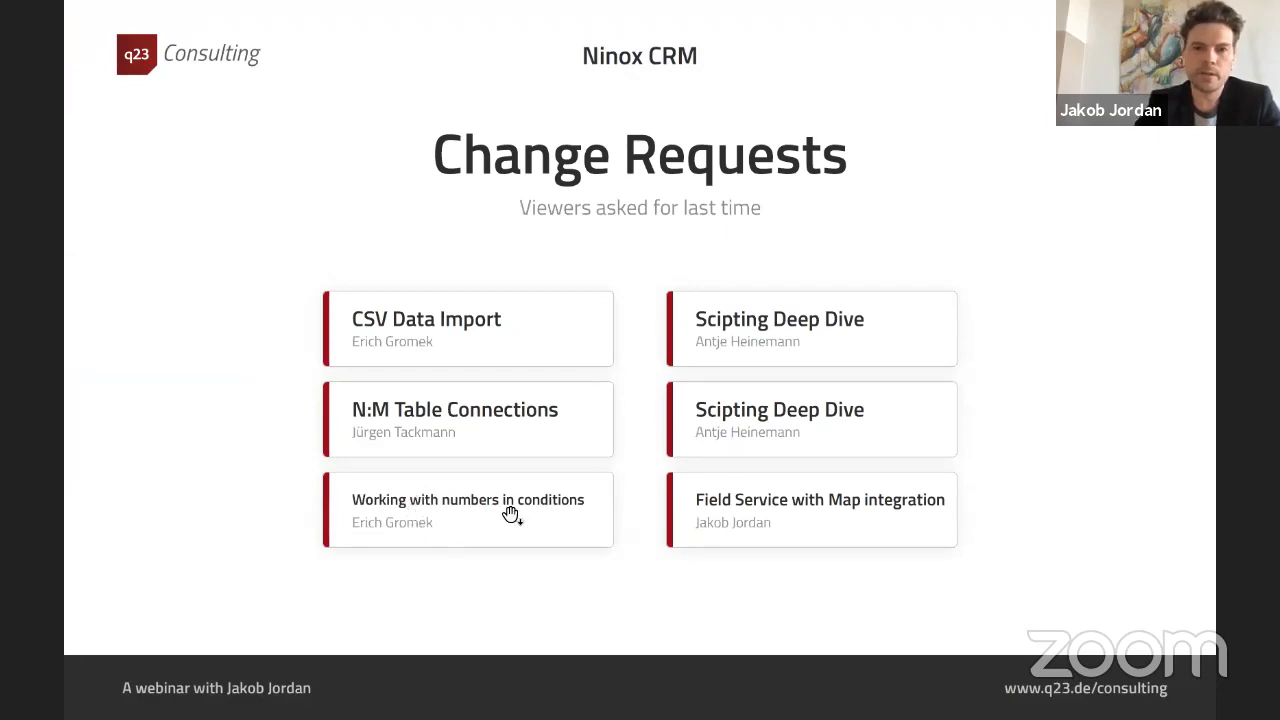
key("ctrl+Up")
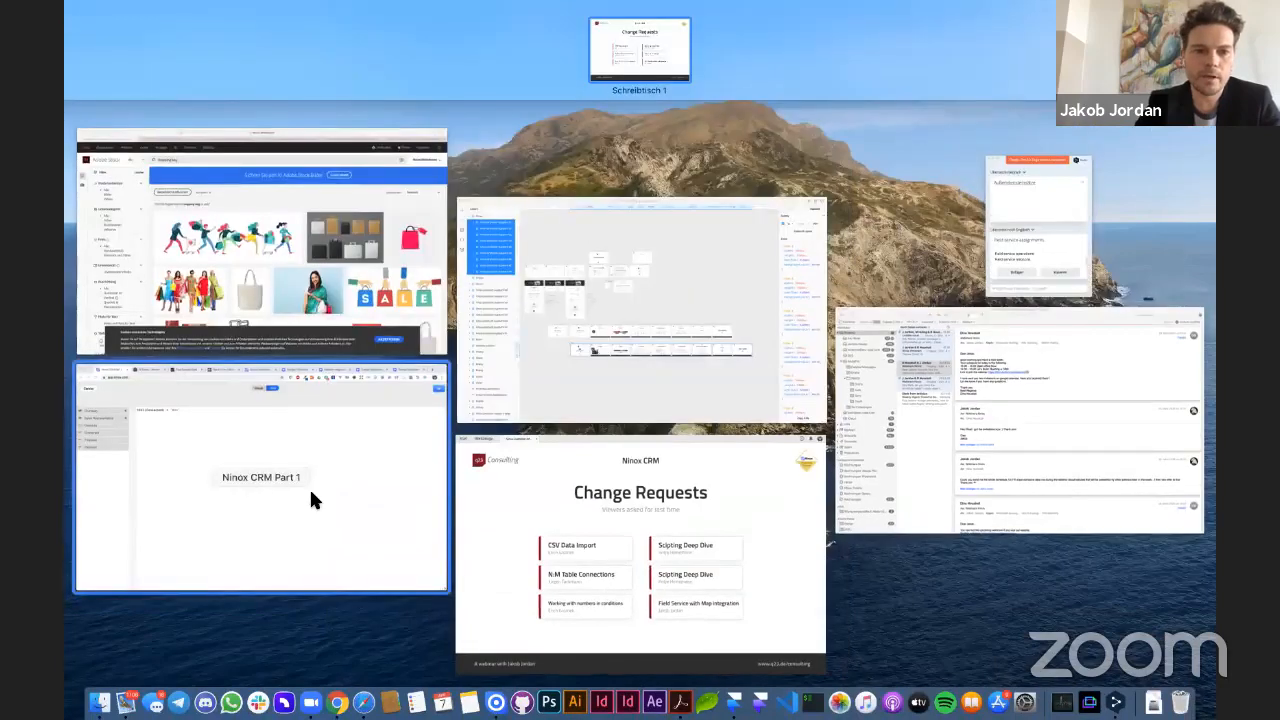
left_click(245, 451)
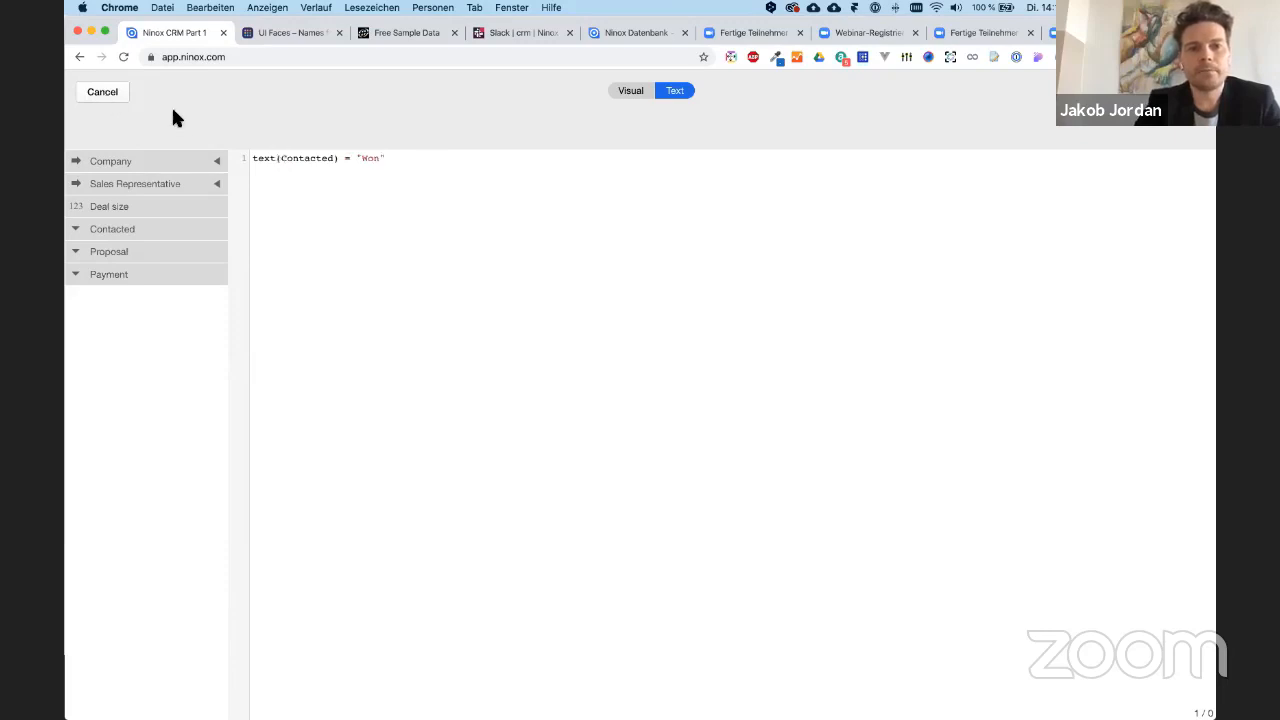
- Examine both sides of the Proposal display condition, close it without changes, and review the field's settings
left_click_drag(253, 161, 345, 161)
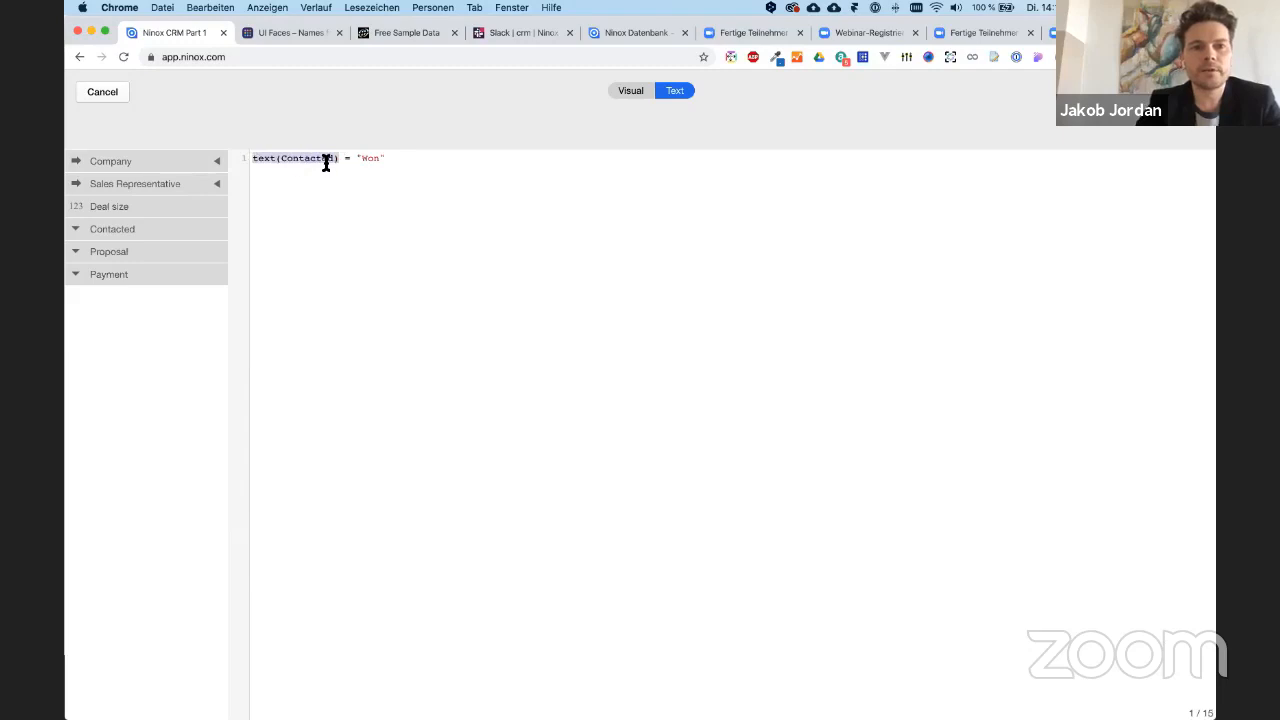
left_click(375, 159)
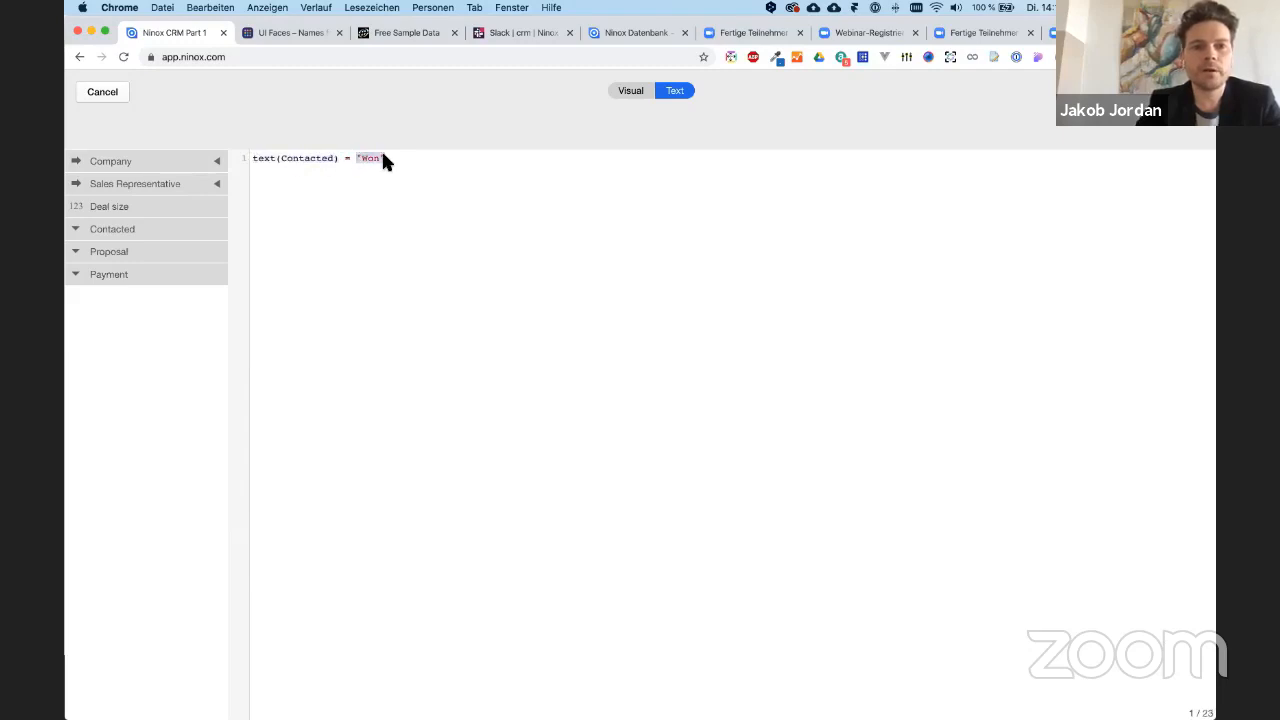
left_click(109, 90)
left_click(835, 669)
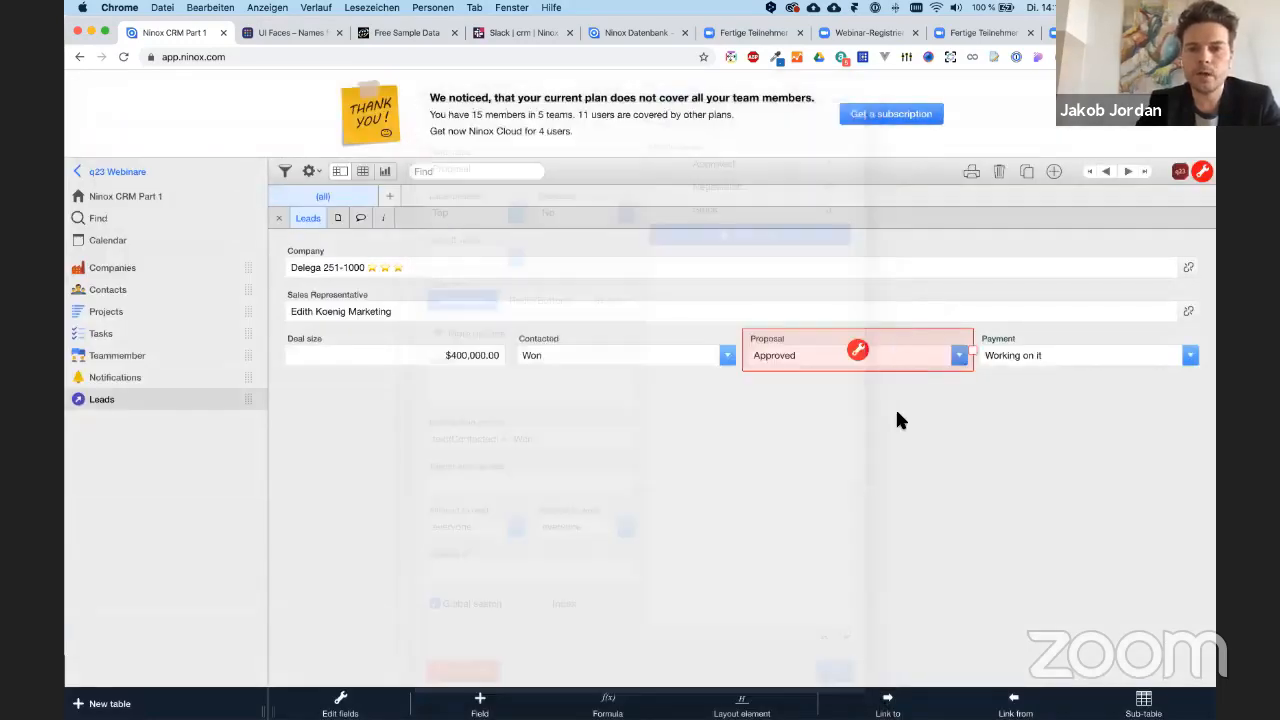
left_click(858, 351)
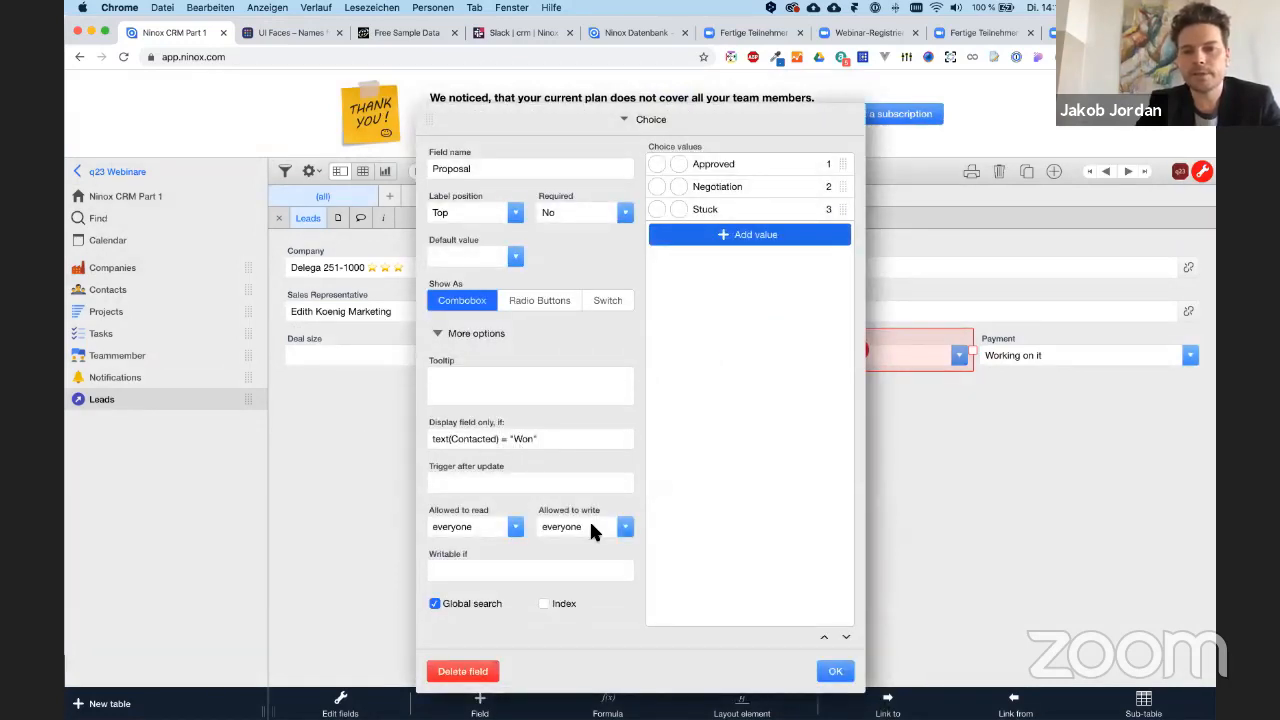
left_click(835, 671)
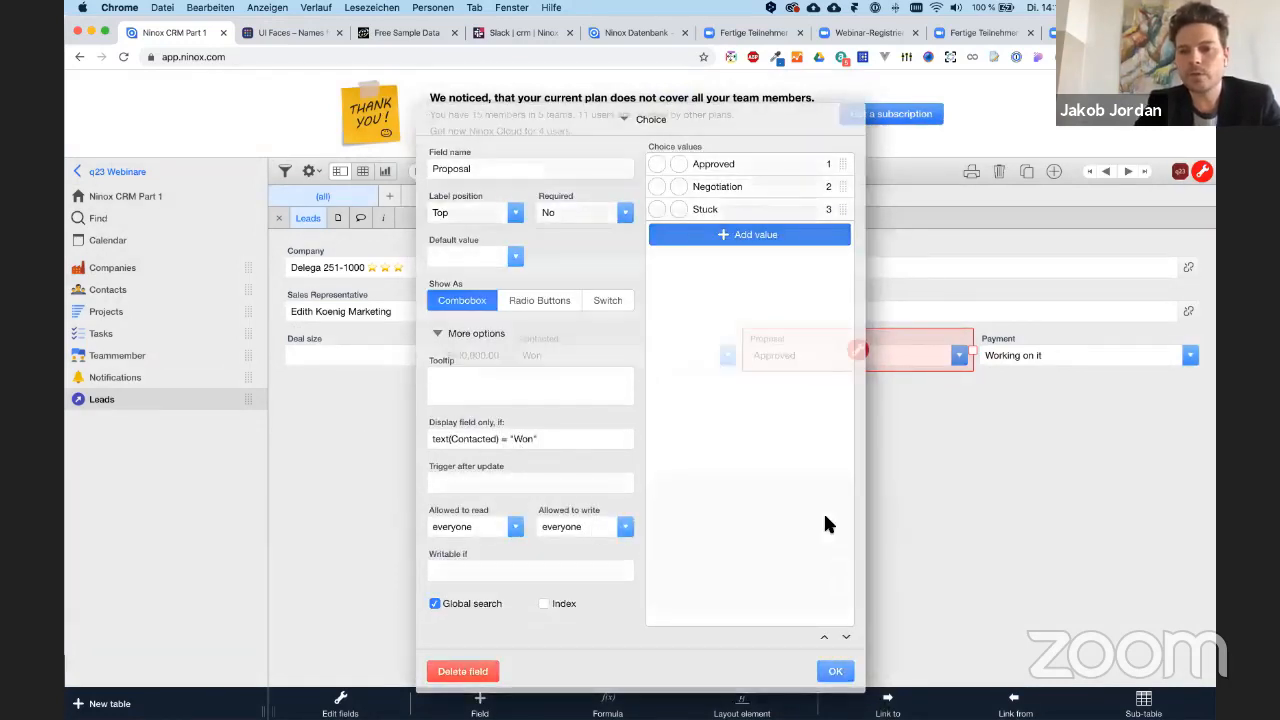
left_click(858, 351)
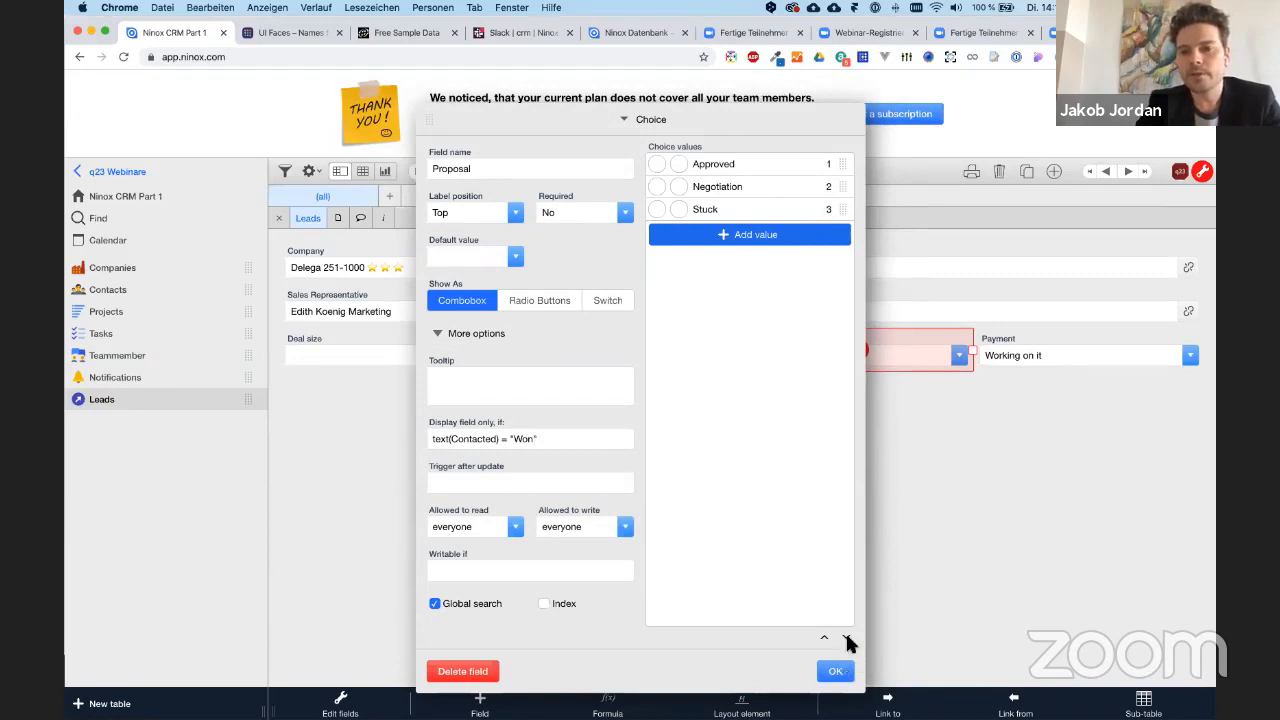
left_click(835, 671)
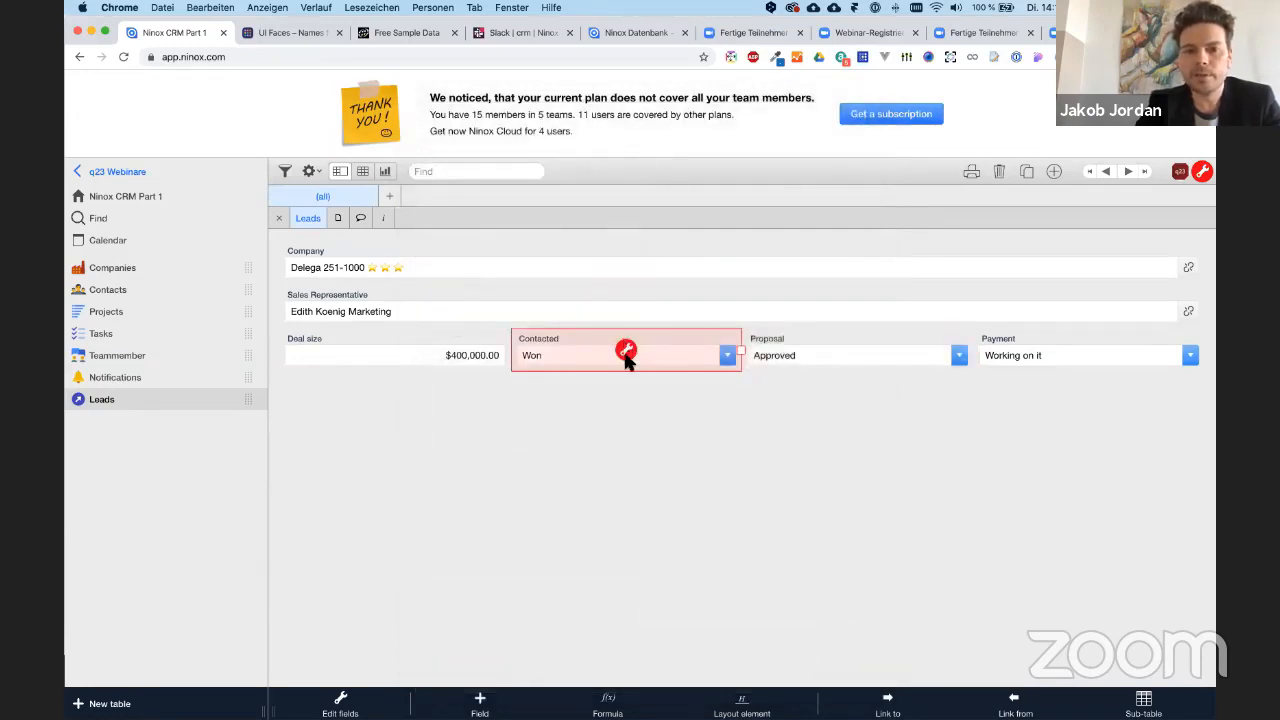
- Rename the Won choice value of the Contacted field to Win and save the field
left_click(625, 352)
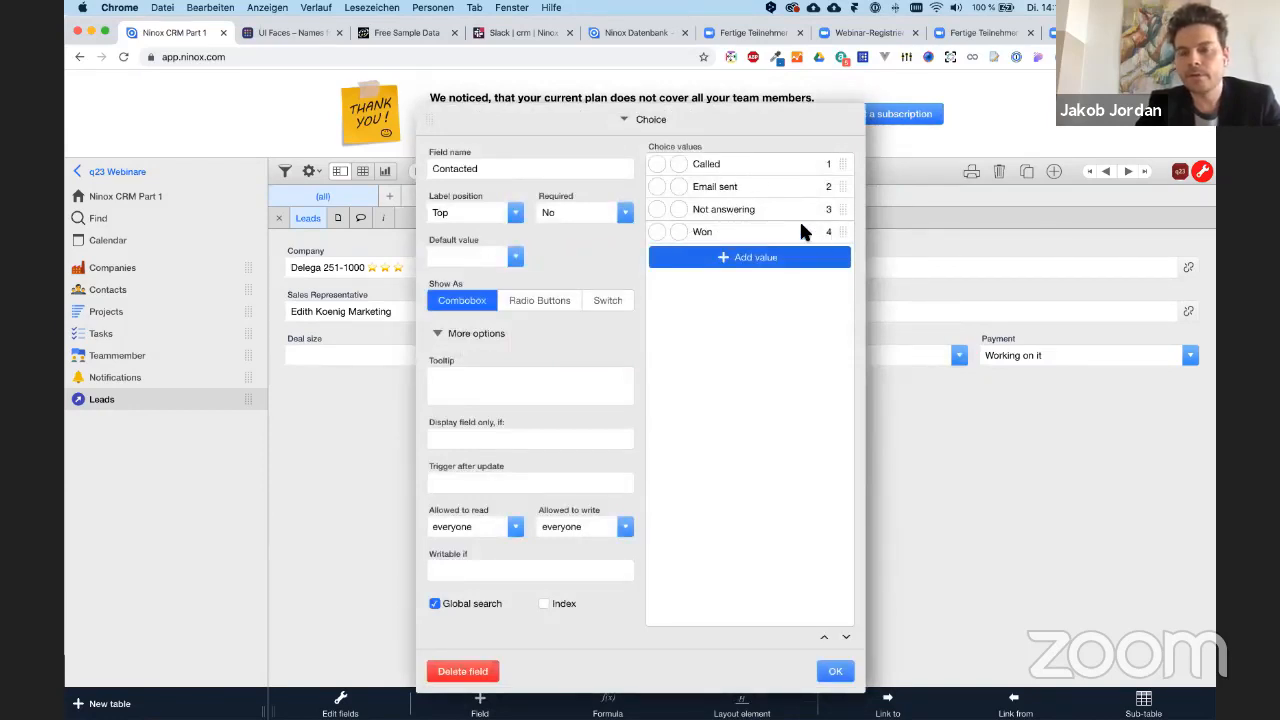
left_click(740, 230)
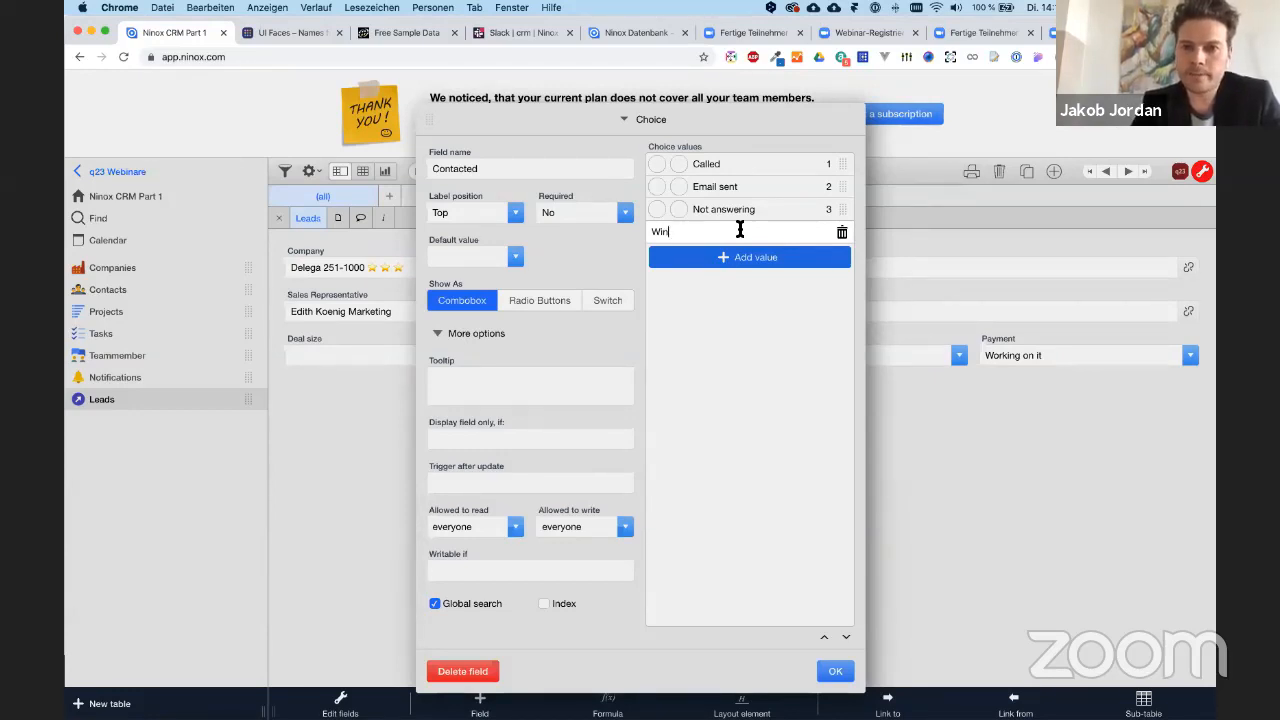
key("Return")
left_click(835, 671)
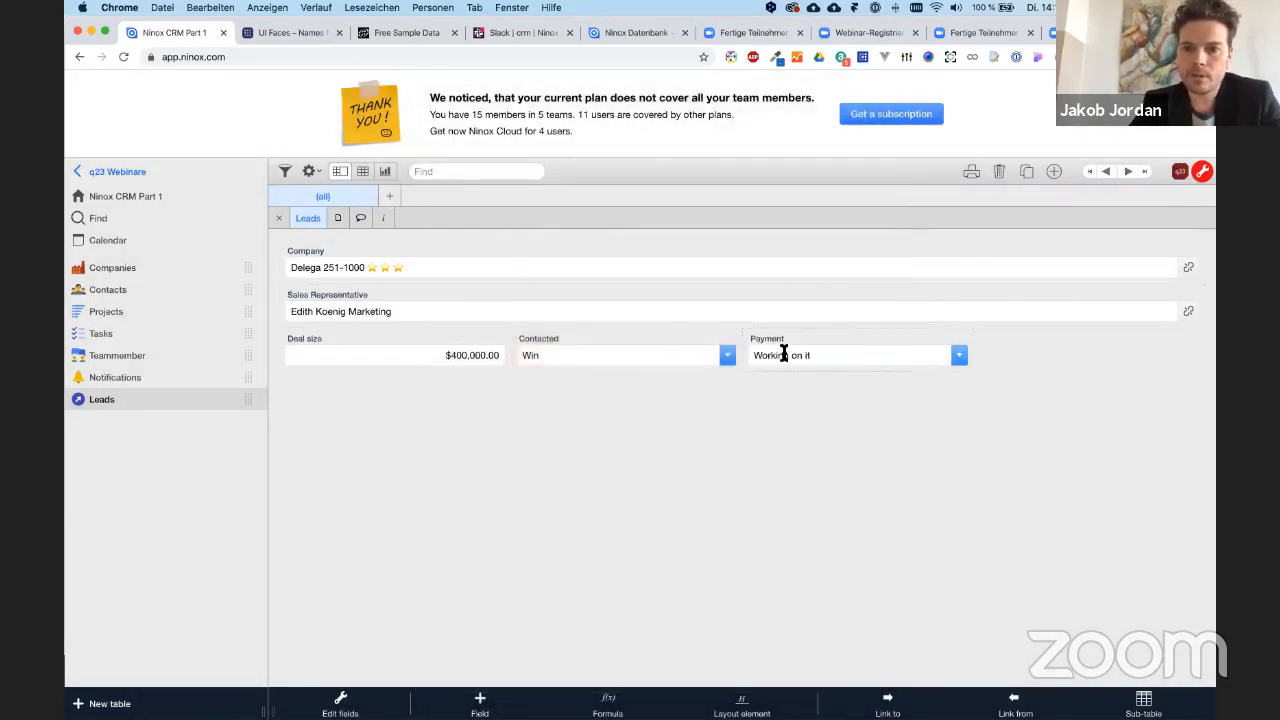
- Test the Proposal field's display condition by switching Contacted to Not answering and back to Win
left_click(723, 354)
left_click(566, 448)
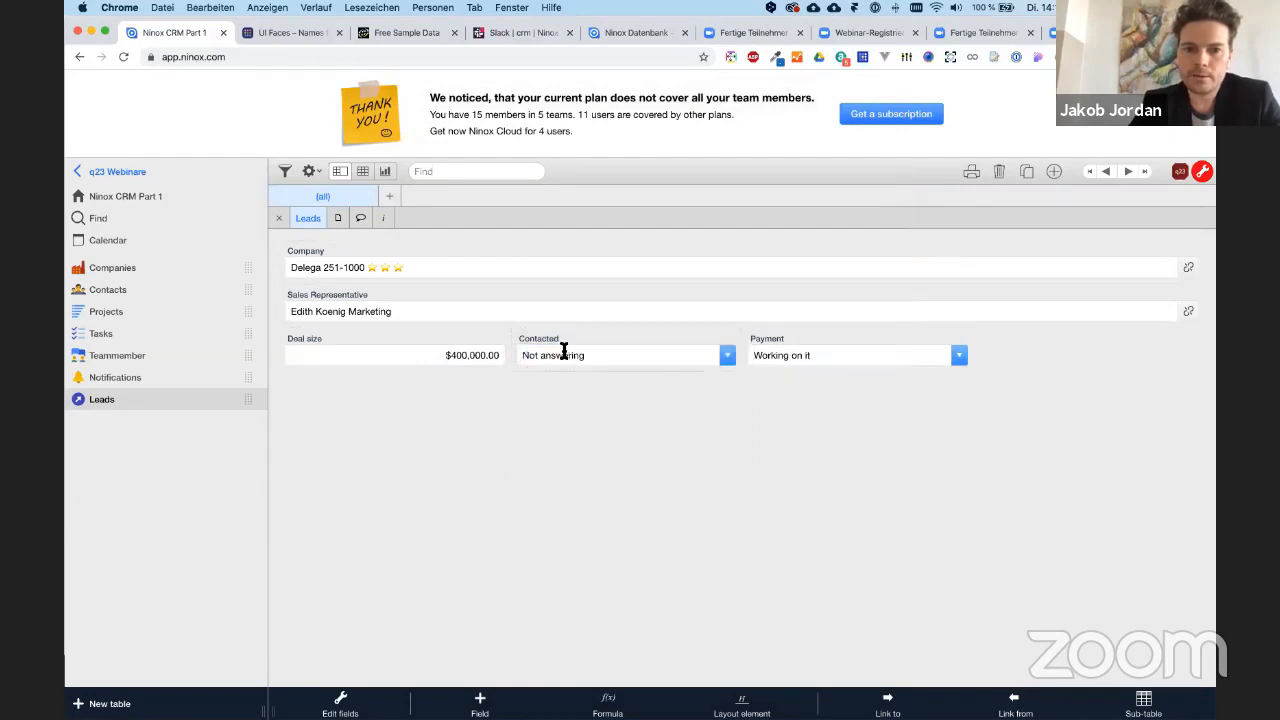
left_click(564, 351)
left_click(563, 466)
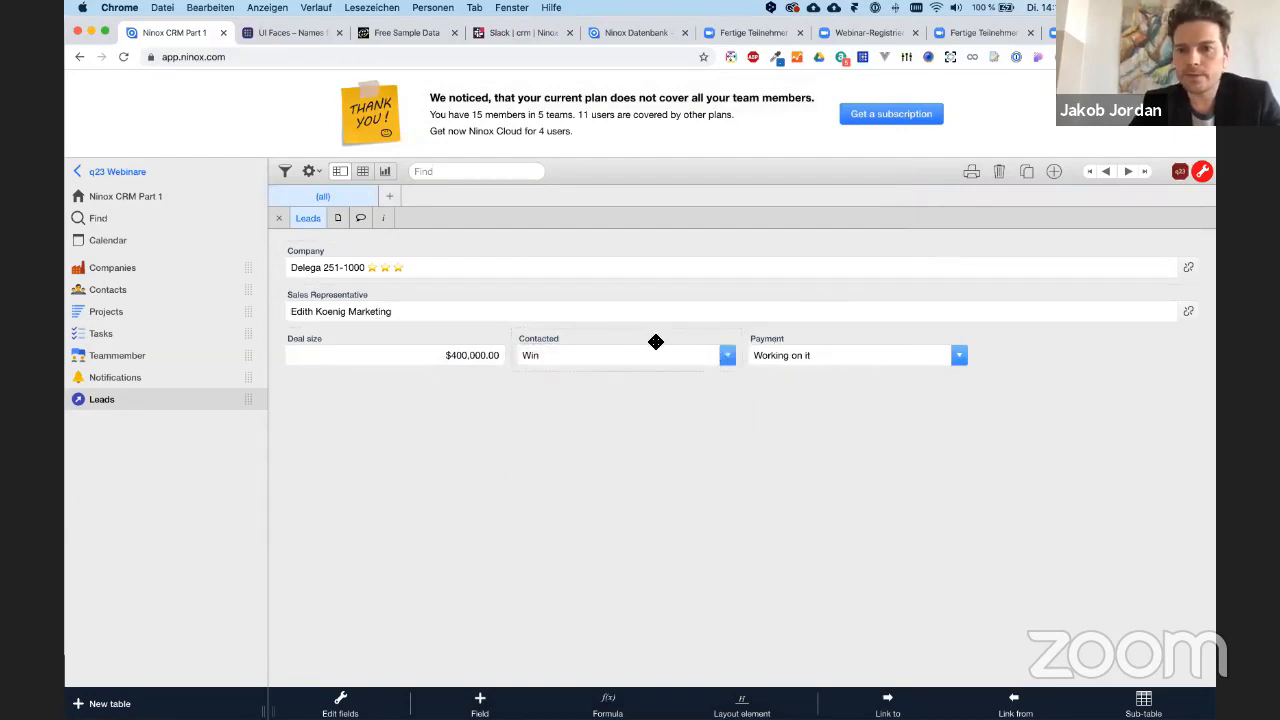
left_click(777, 352)
left_click(818, 345)
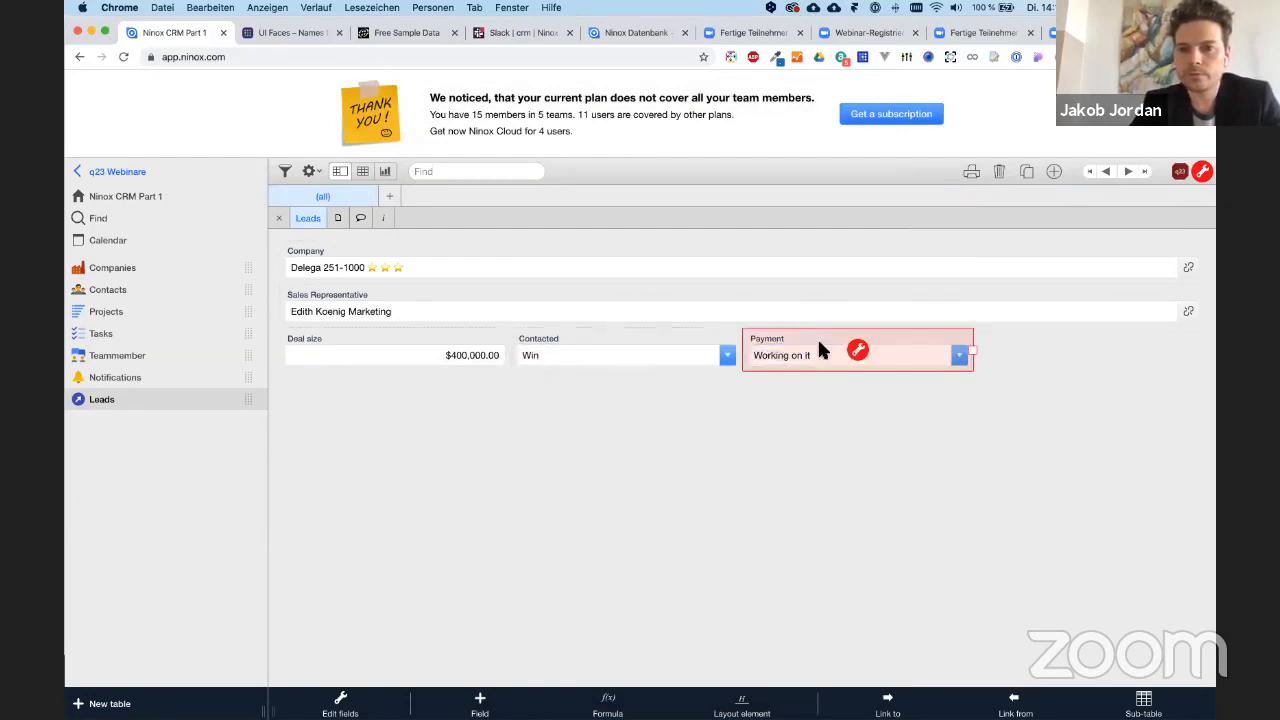
left_click(709, 350)
left_click(803, 327)
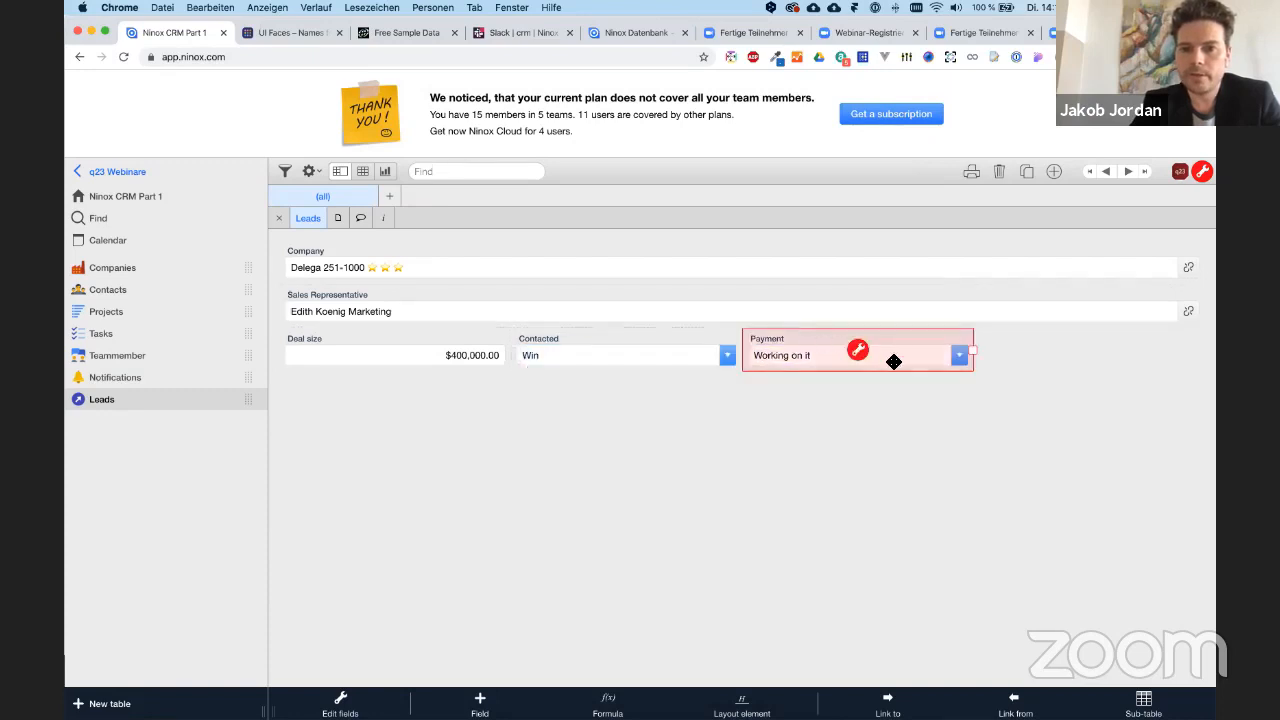
left_click(860, 351)
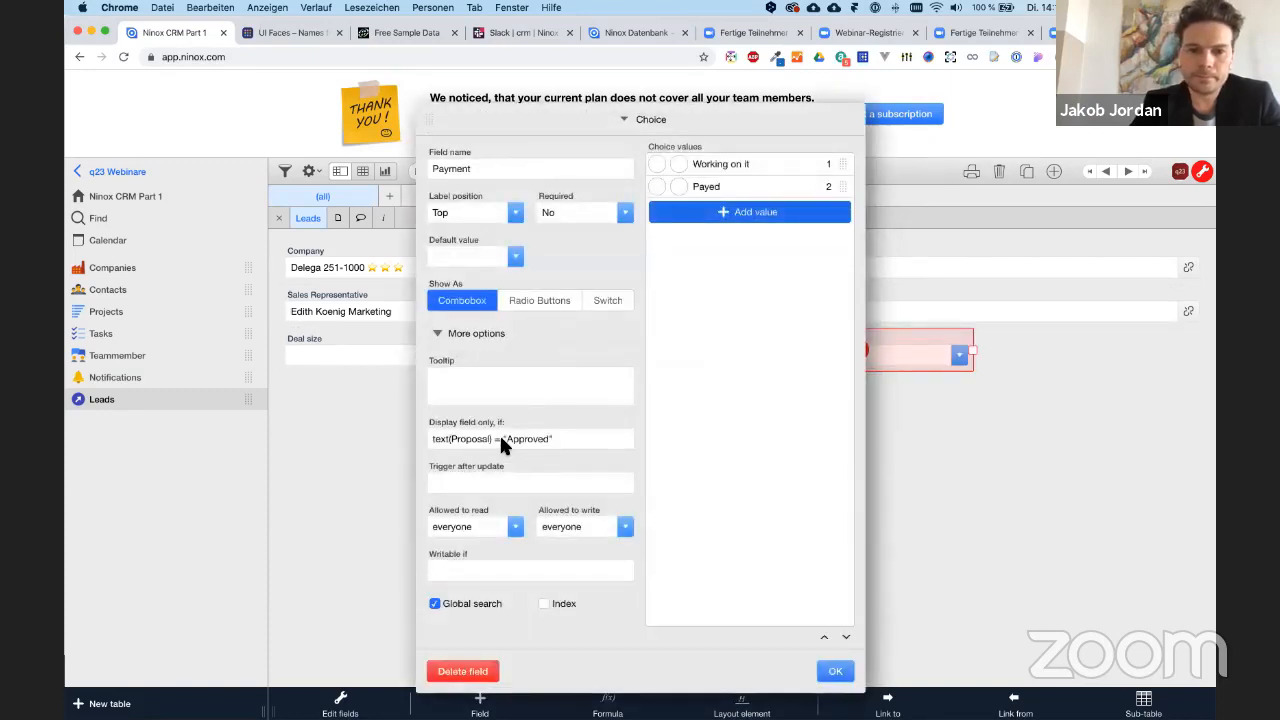
left_click(499, 433)
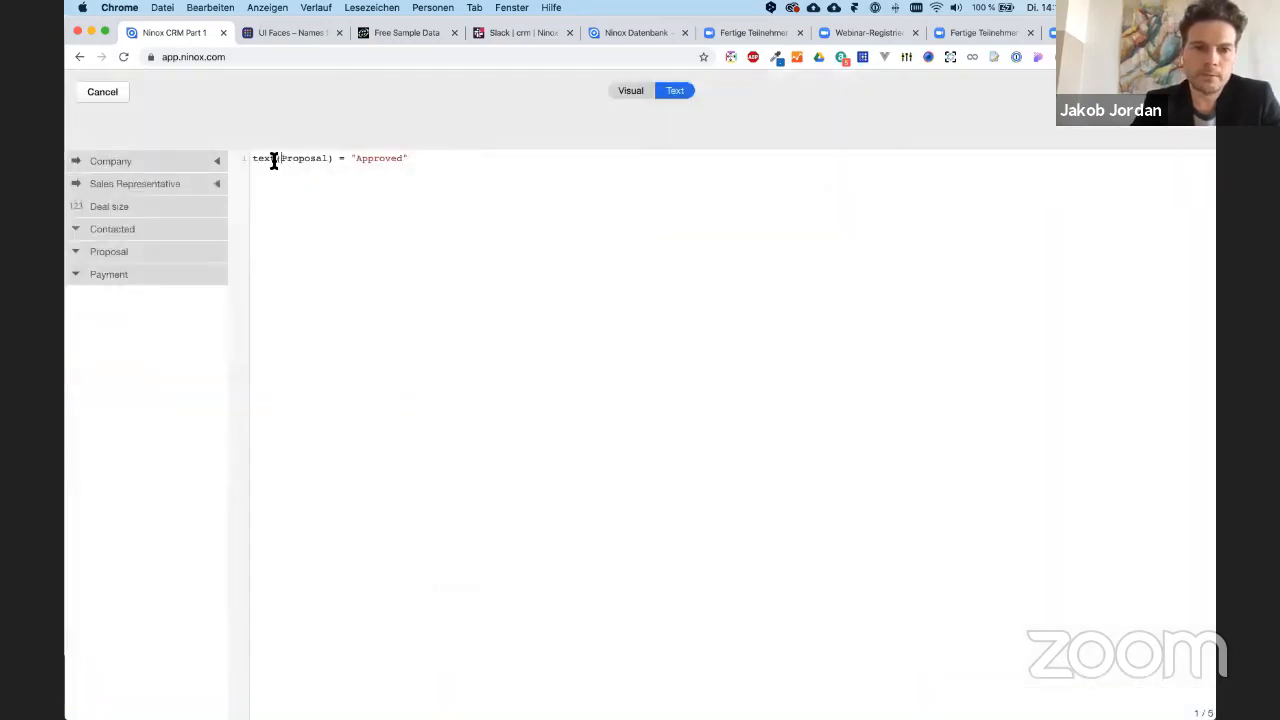
double_click(274, 161)
key("BackSpace")
key("Delete")
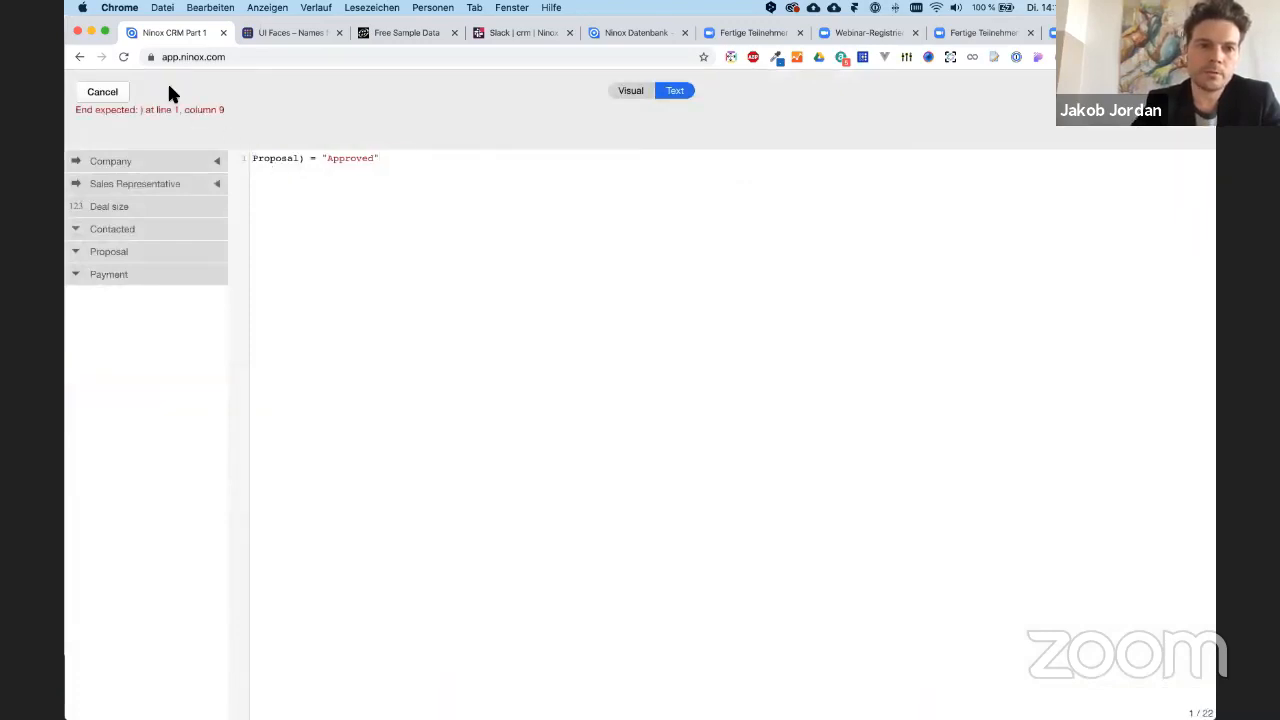
left_click(102, 91)
left_click(835, 671)
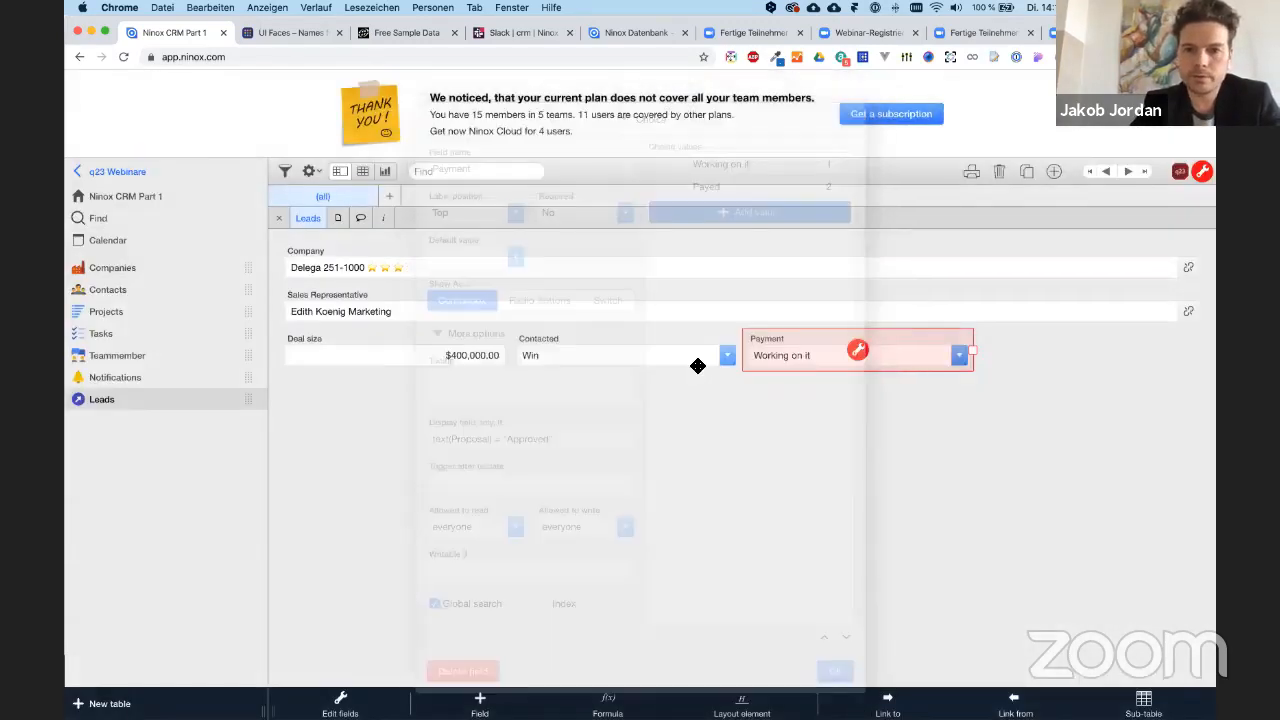
- Review the Contacted field's numbered choice values and the Payment field's settings, closing both without changing their display conditions
left_click(626, 351)
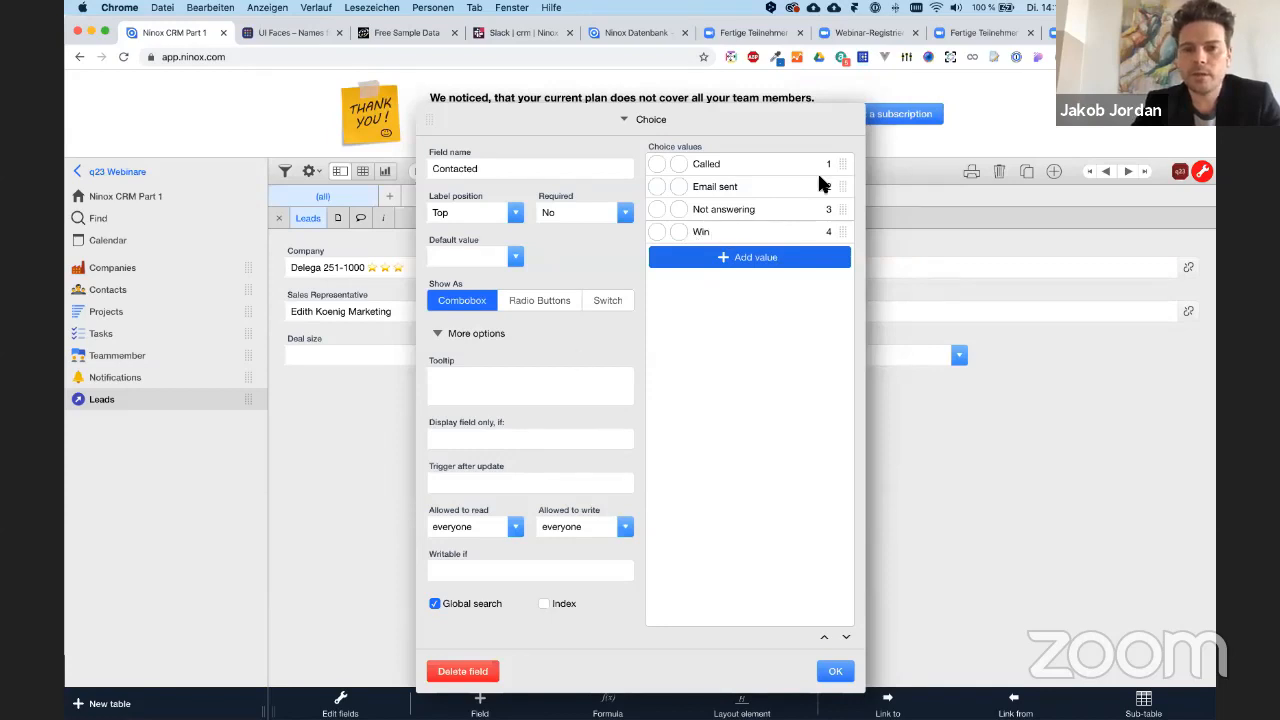
left_click(511, 436)
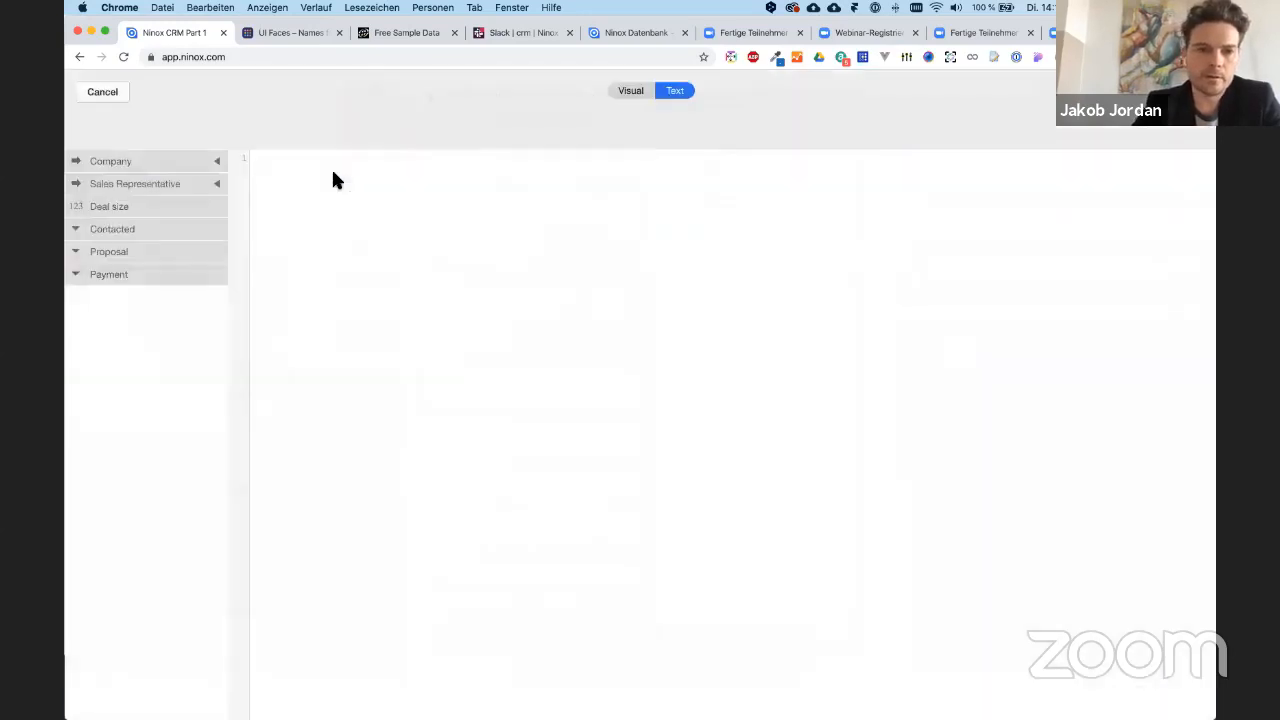
left_click(141, 229)
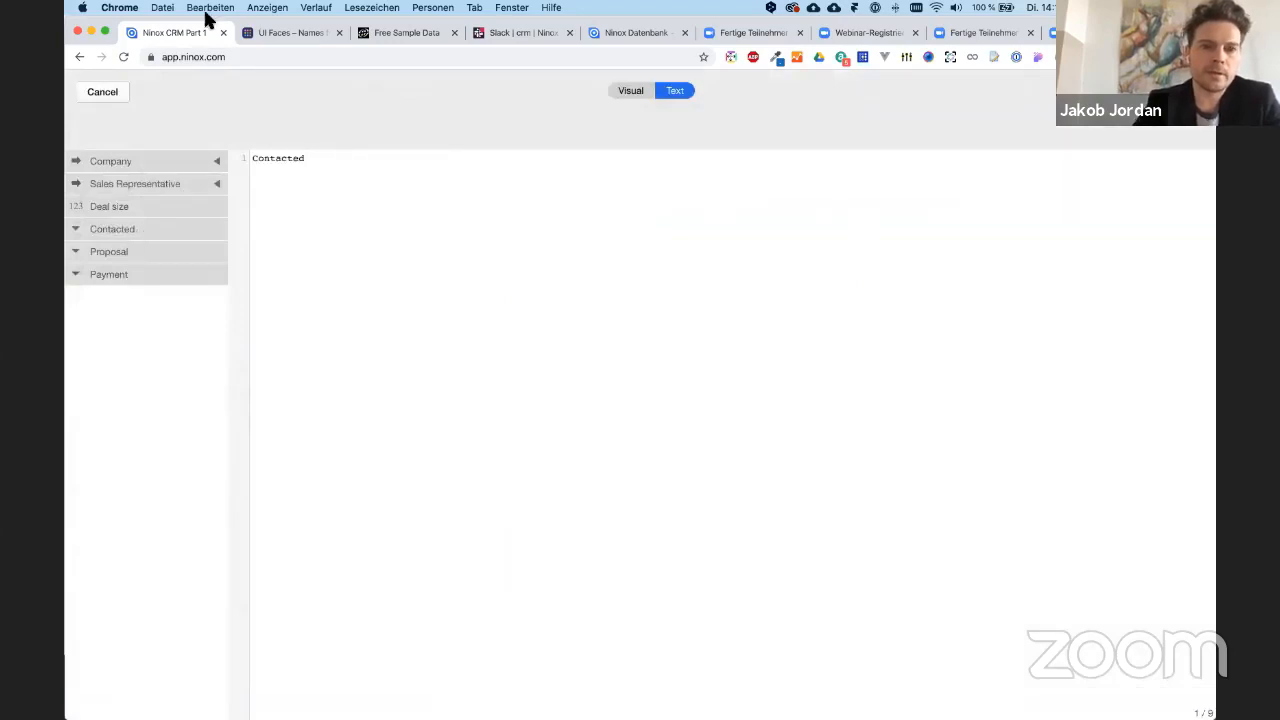
left_click(119, 91)
left_click(831, 673)
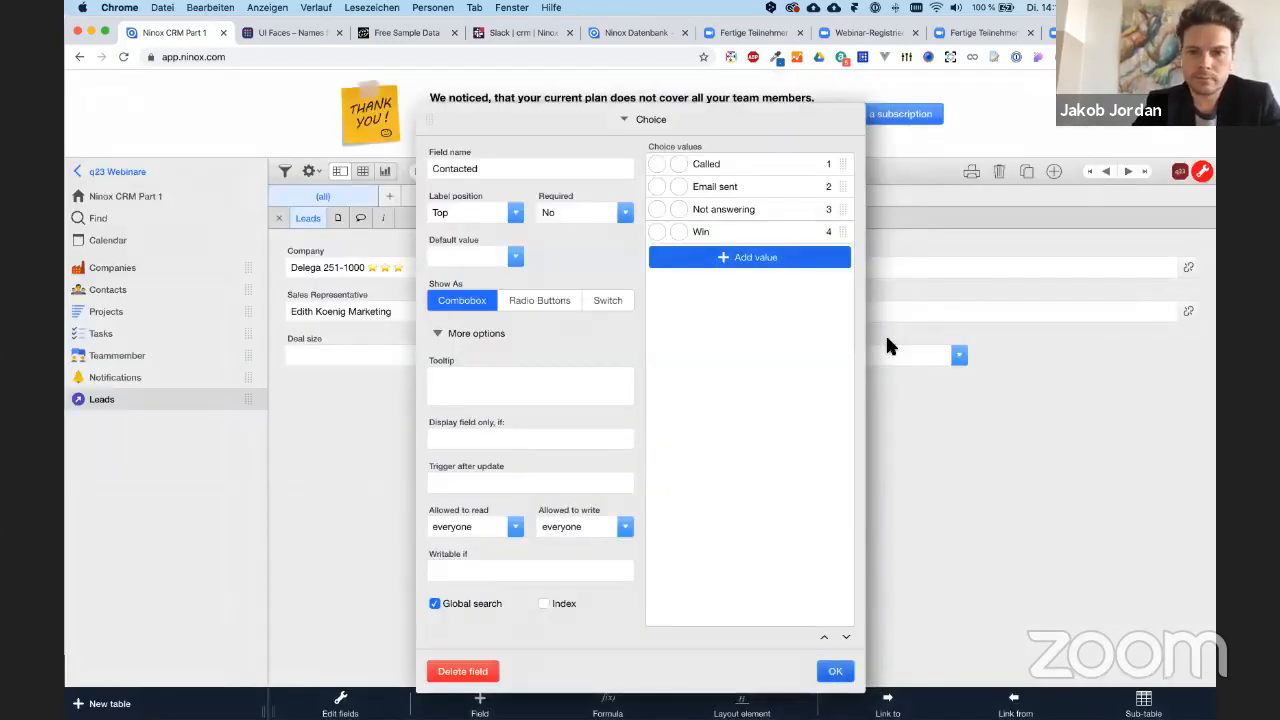
left_click(851, 340)
left_click(855, 349)
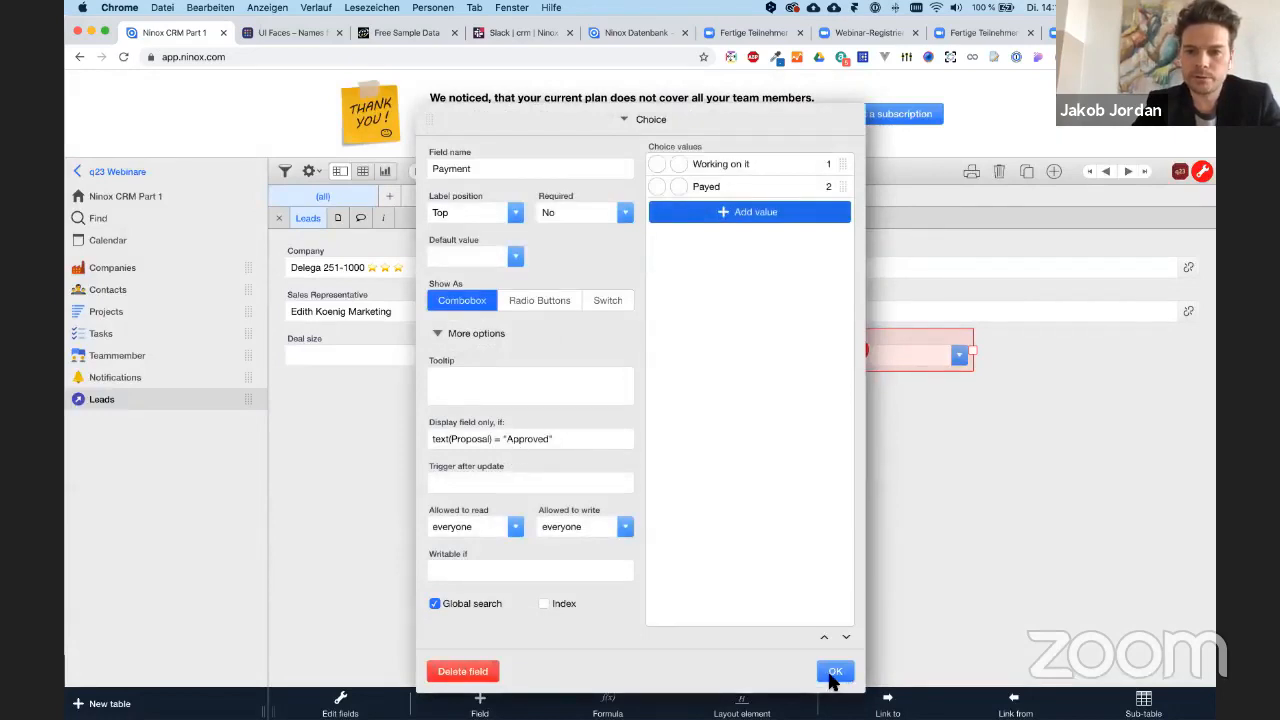
left_click(867, 400)
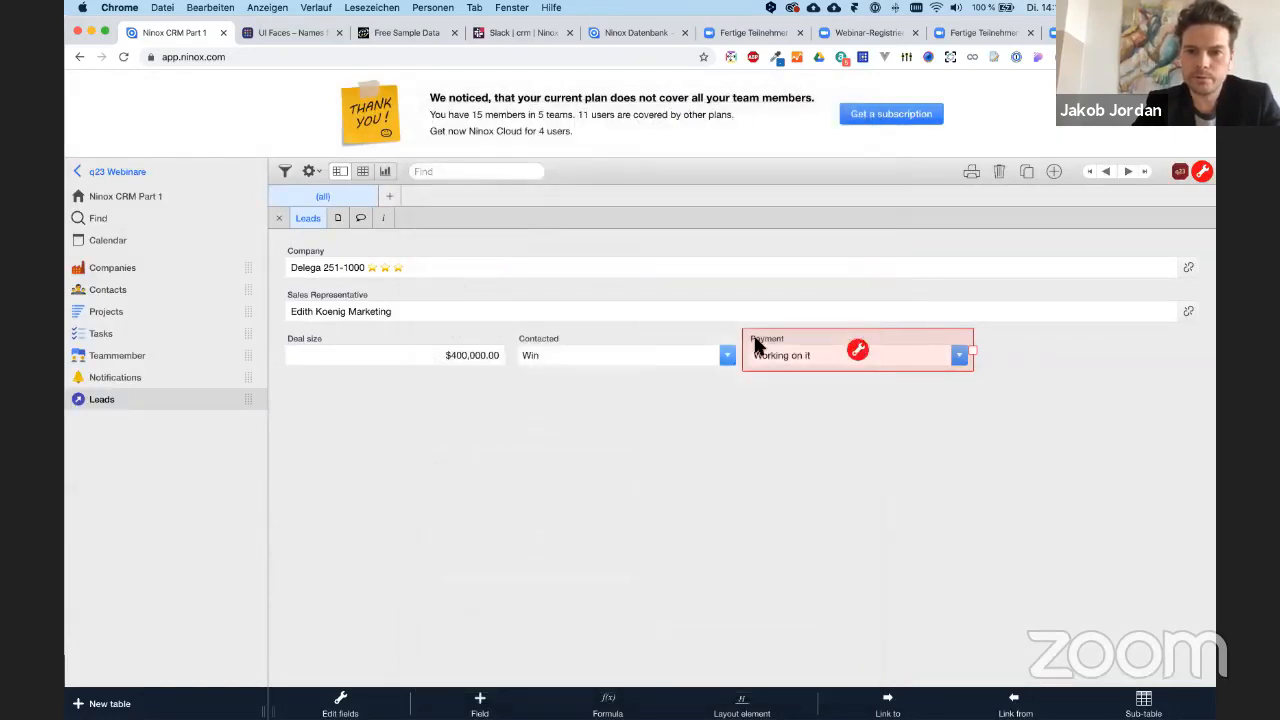
- Open the Proposal field through the Leads table's field list, set its display condition to Contacted = 4, and save the table changes
left_click(316, 170)
left_click(338, 191)
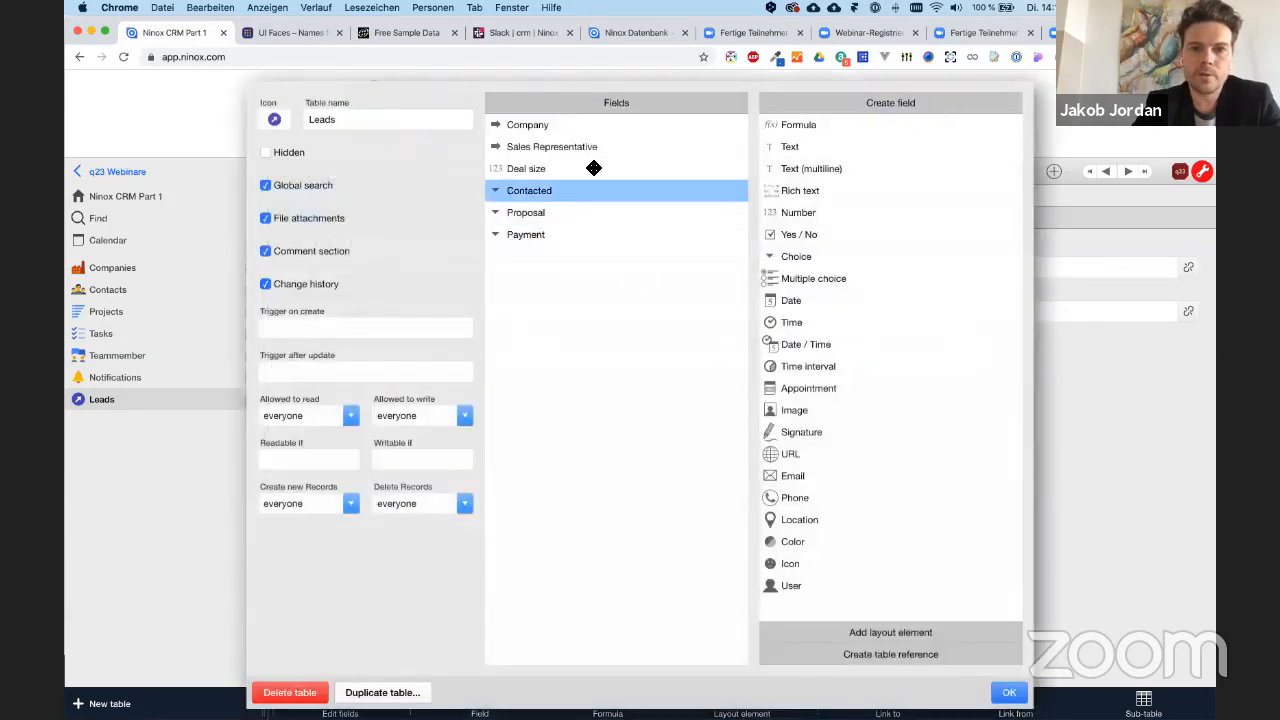
left_click(564, 213)
double_click(564, 213)
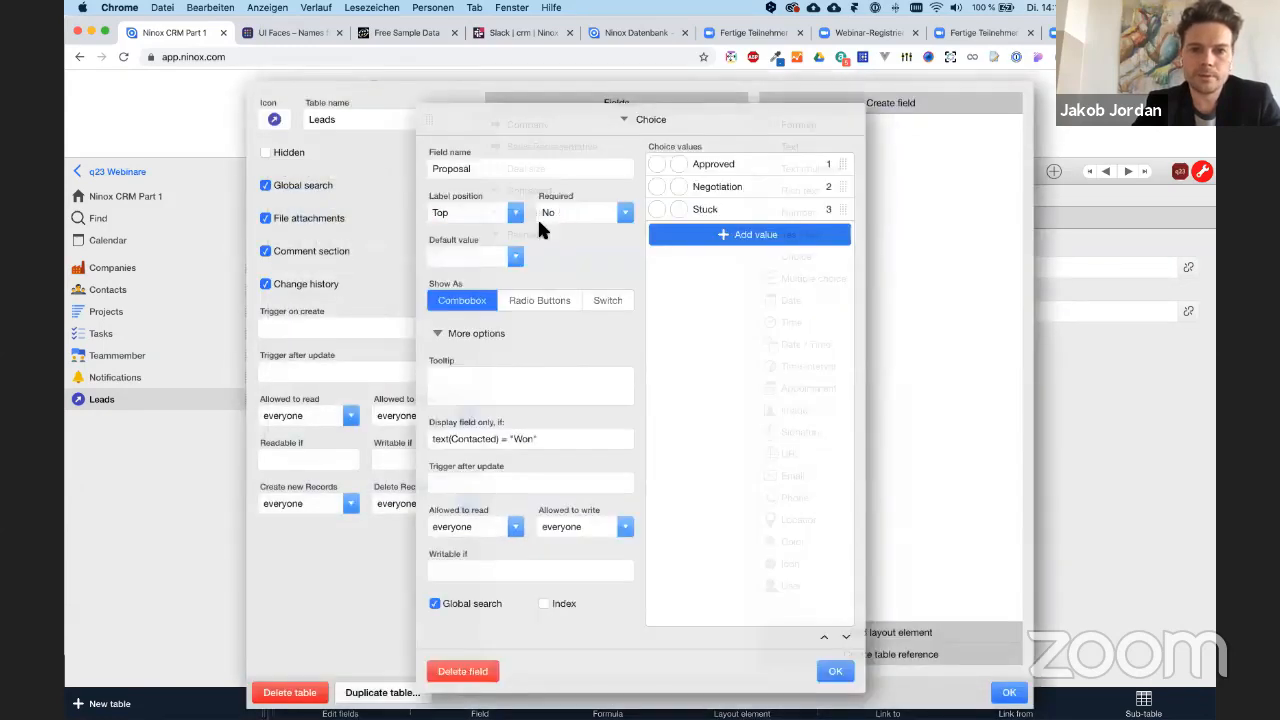
left_click(487, 428)
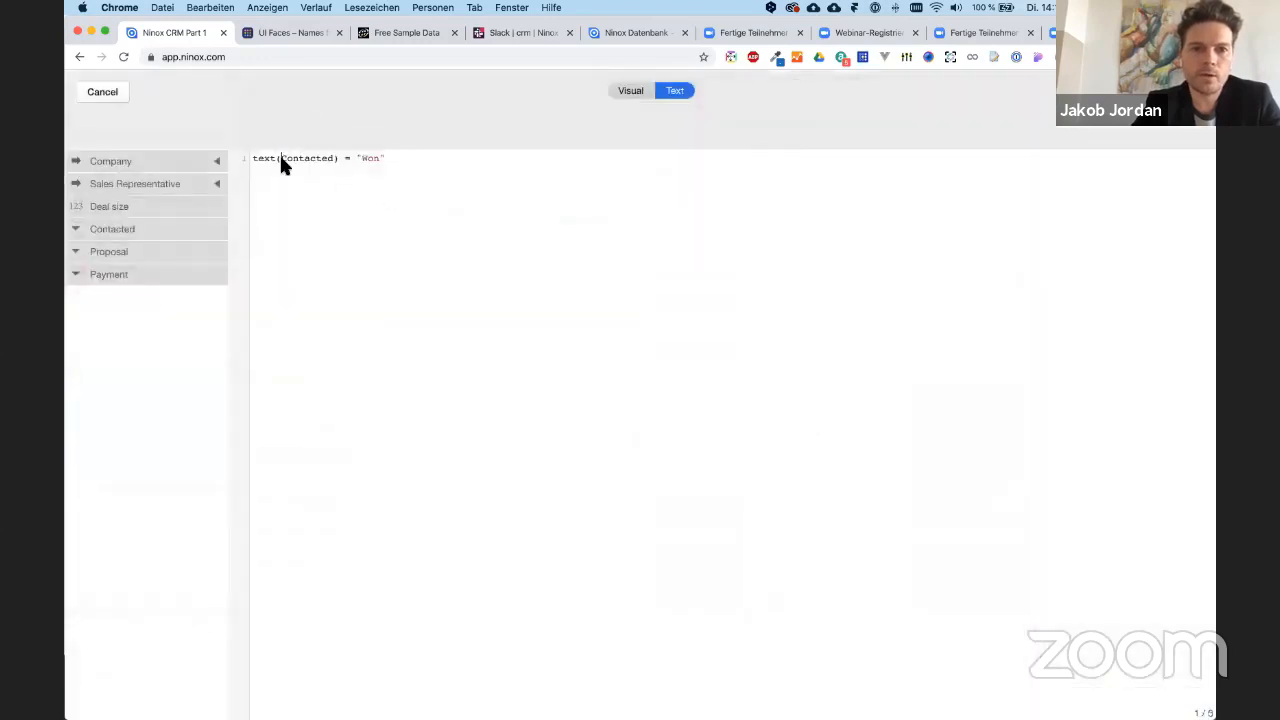
key("BackSpace")
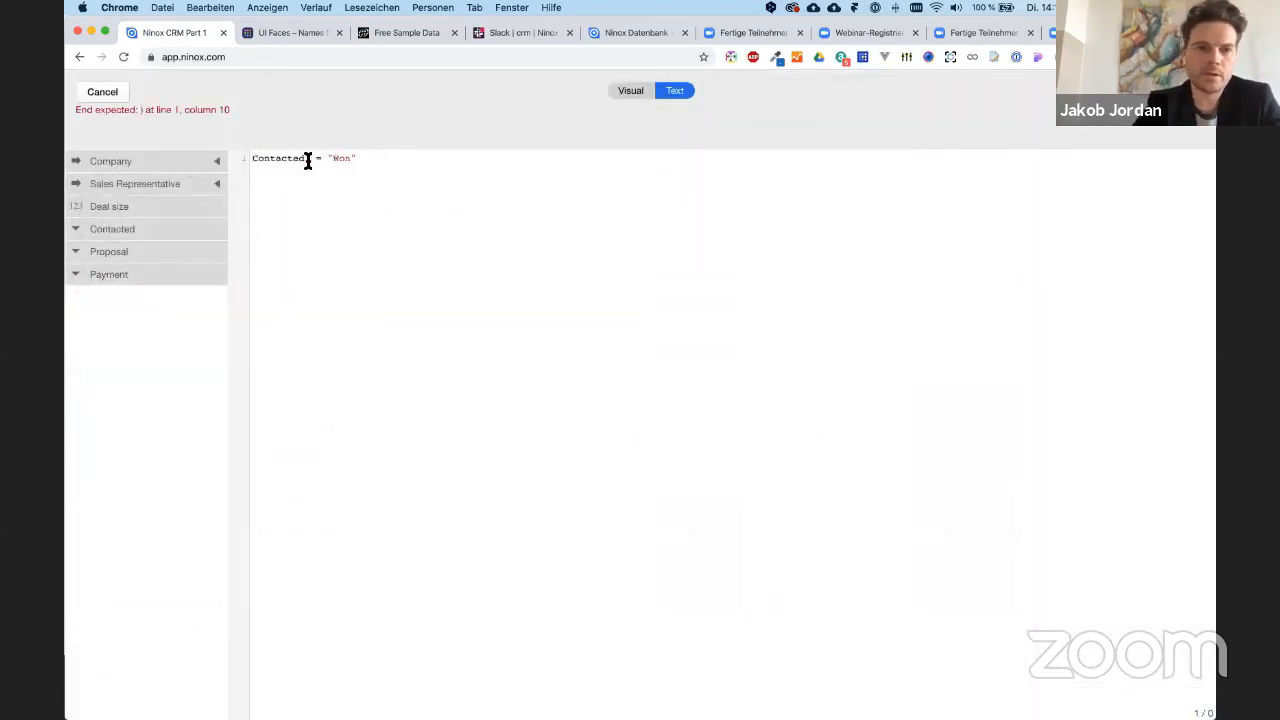
key("BackSpace")
key("super+Right")
key("BackSpace")
key("BackSpace")
key("BackSpace")
key("BackSpace")
key("BackSpace")
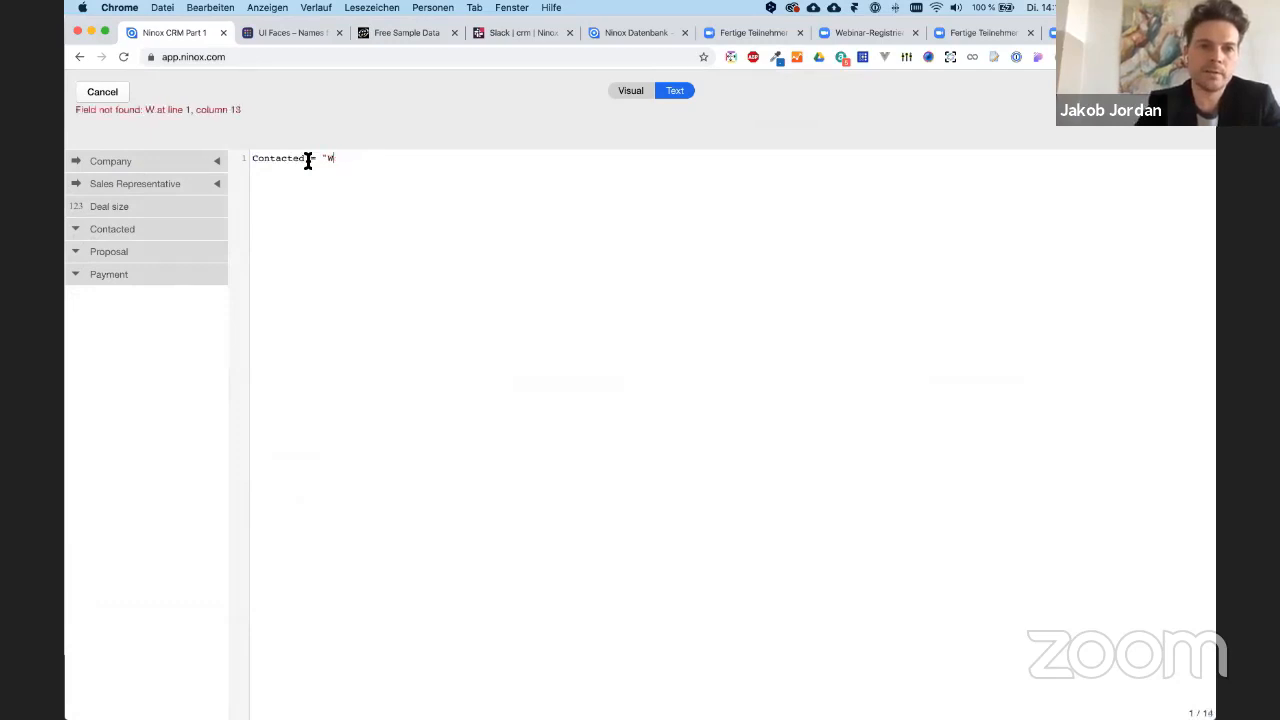
type("t")
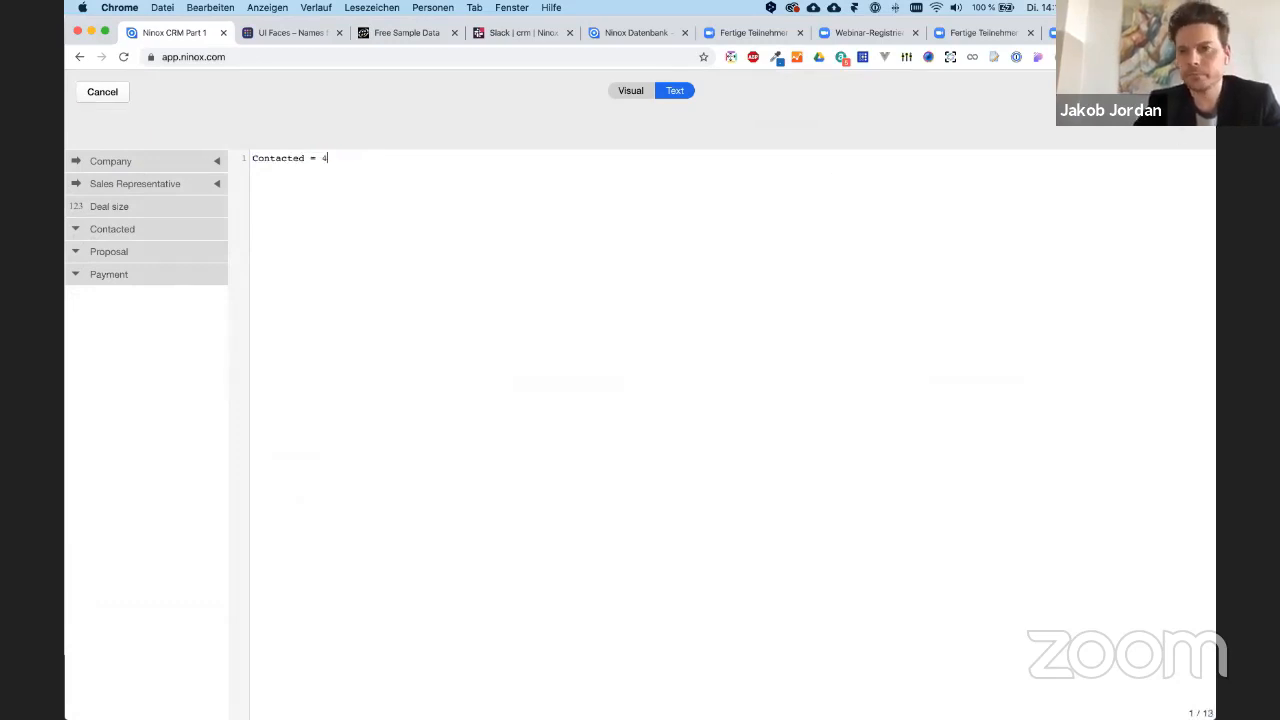
left_click(1184, 91)
left_click(836, 670)
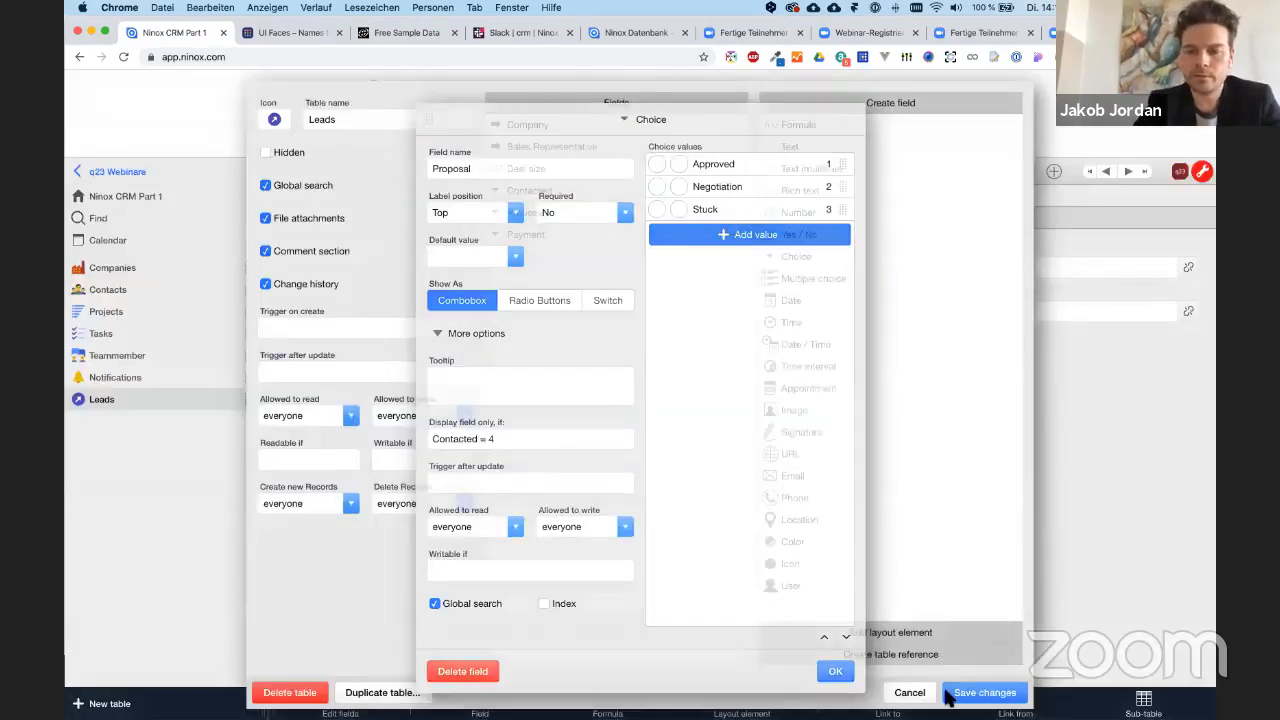
left_click(984, 692)
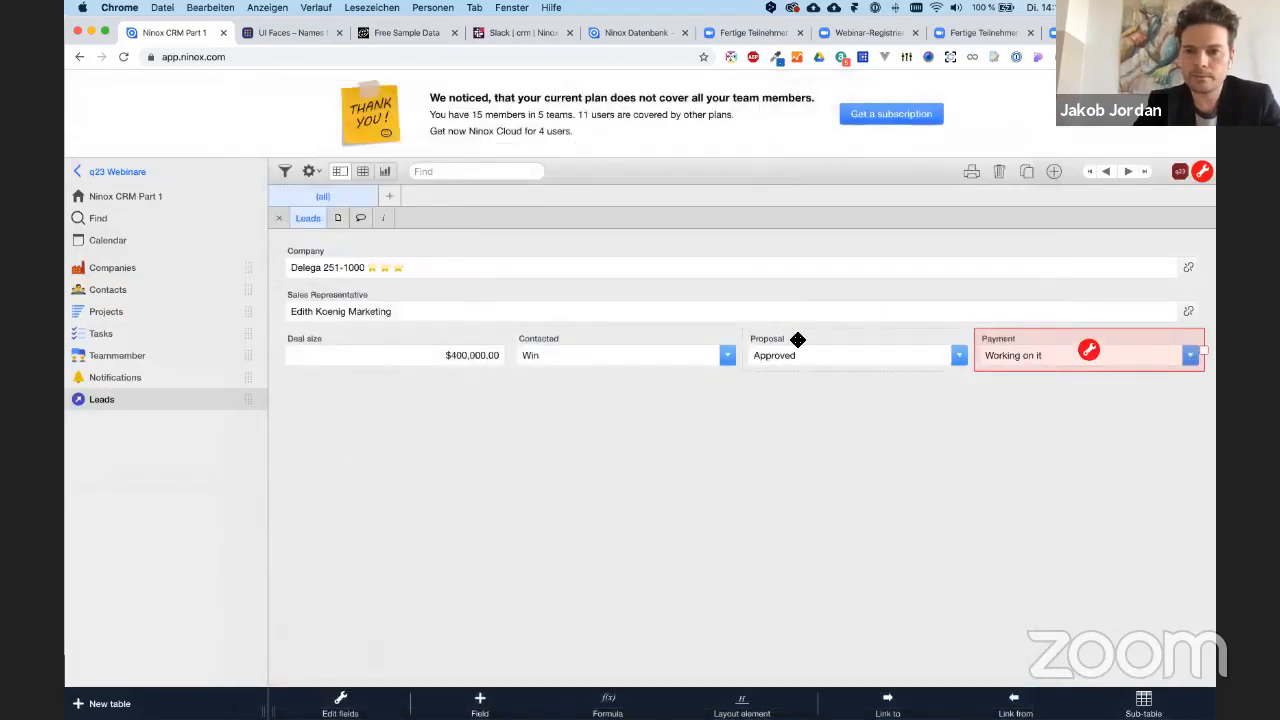
- Test the Proposal field's new numeric condition by switching Contacted to Not answering and back to Win
left_click(621, 355)
left_click(585, 445)
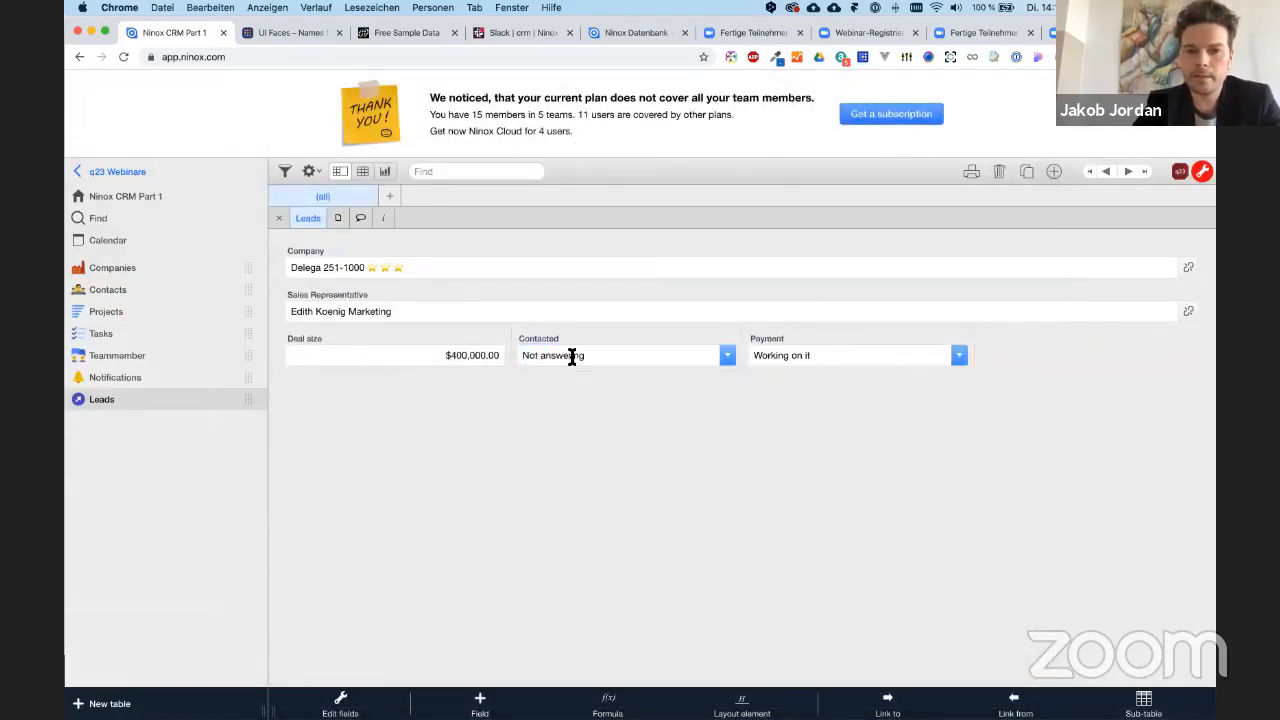
left_click(571, 357)
left_click(557, 467)
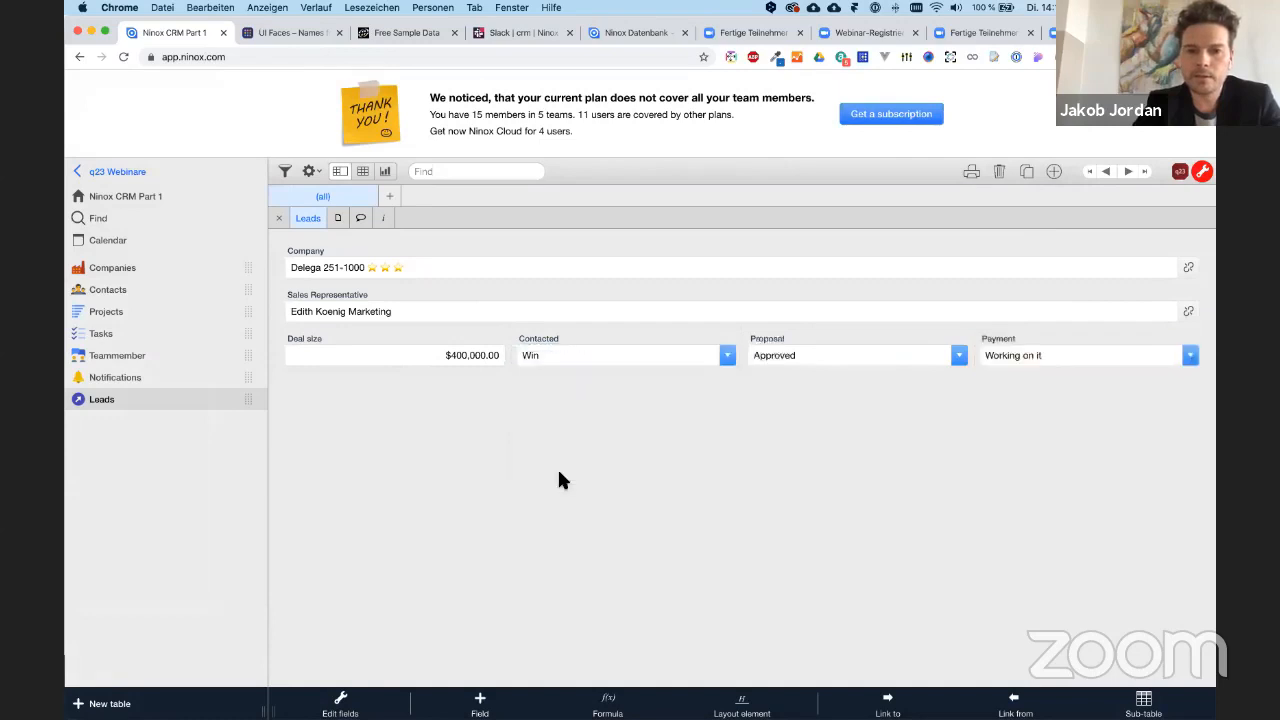
- Rename the Win choice value of the Contacted field to Won and save the change
left_click(625, 349)
left_click(708, 230)
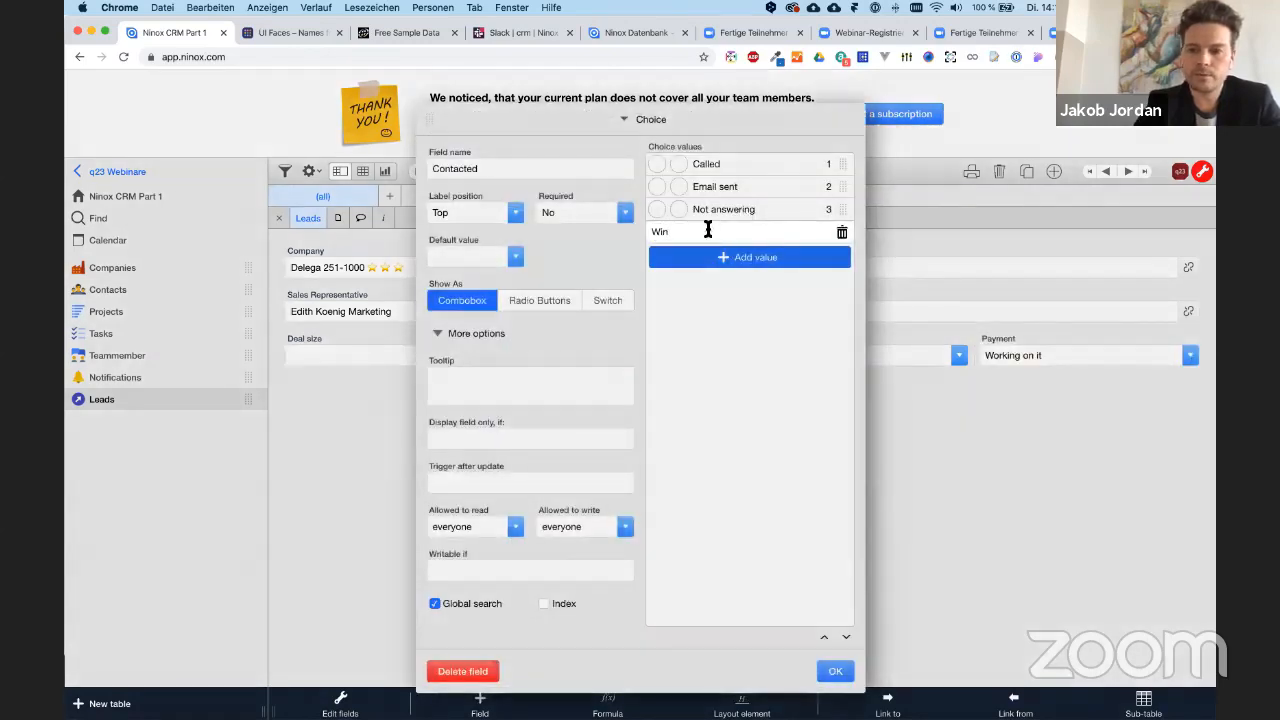
left_click(789, 315)
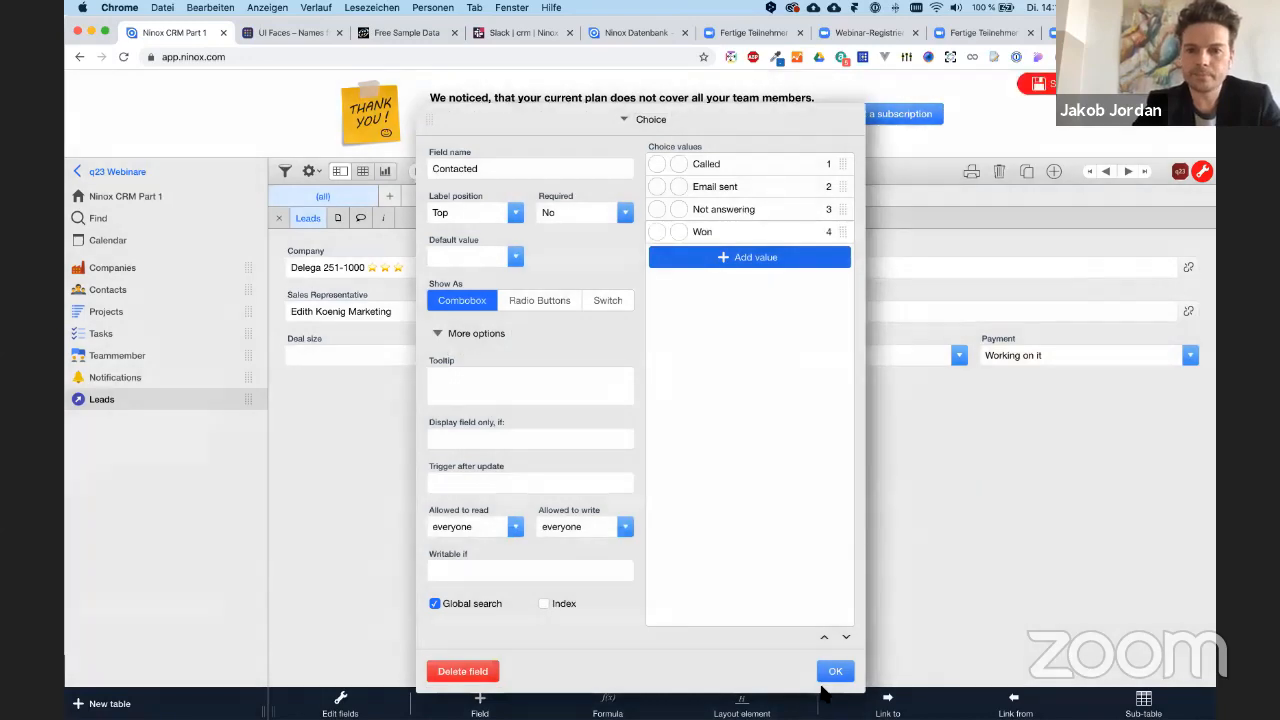
left_click(835, 671)
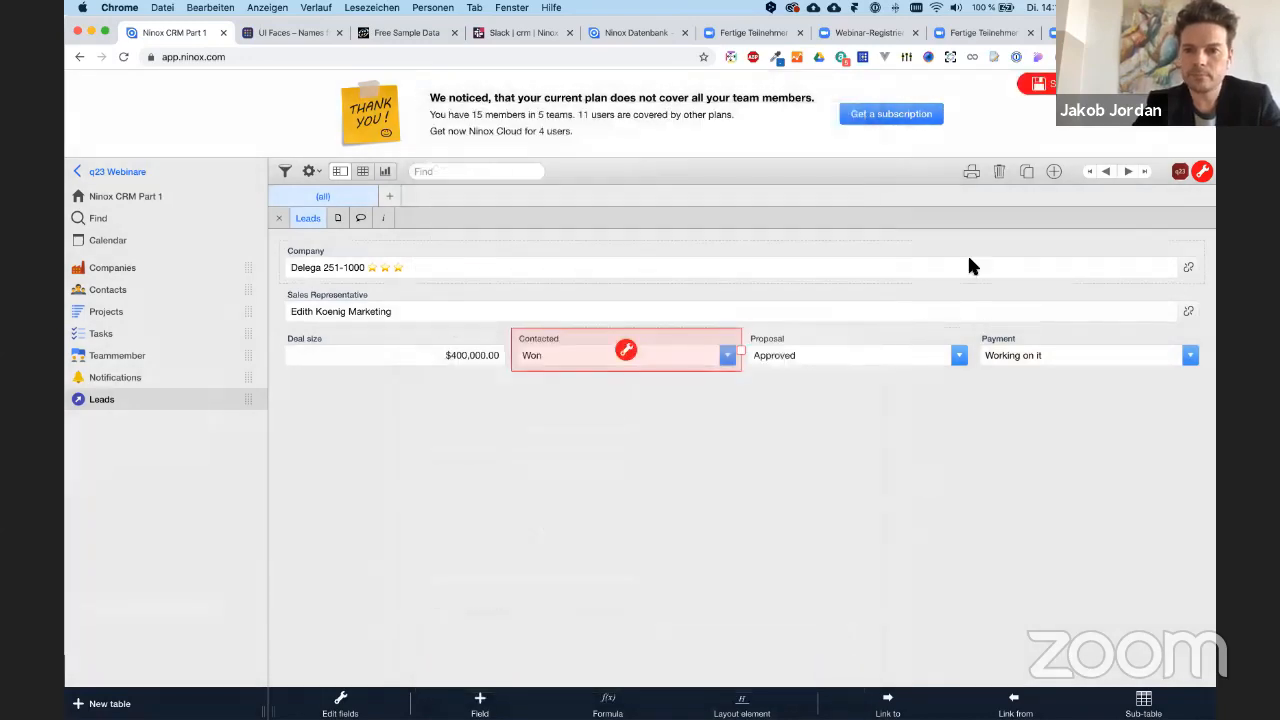
left_click(727, 356)
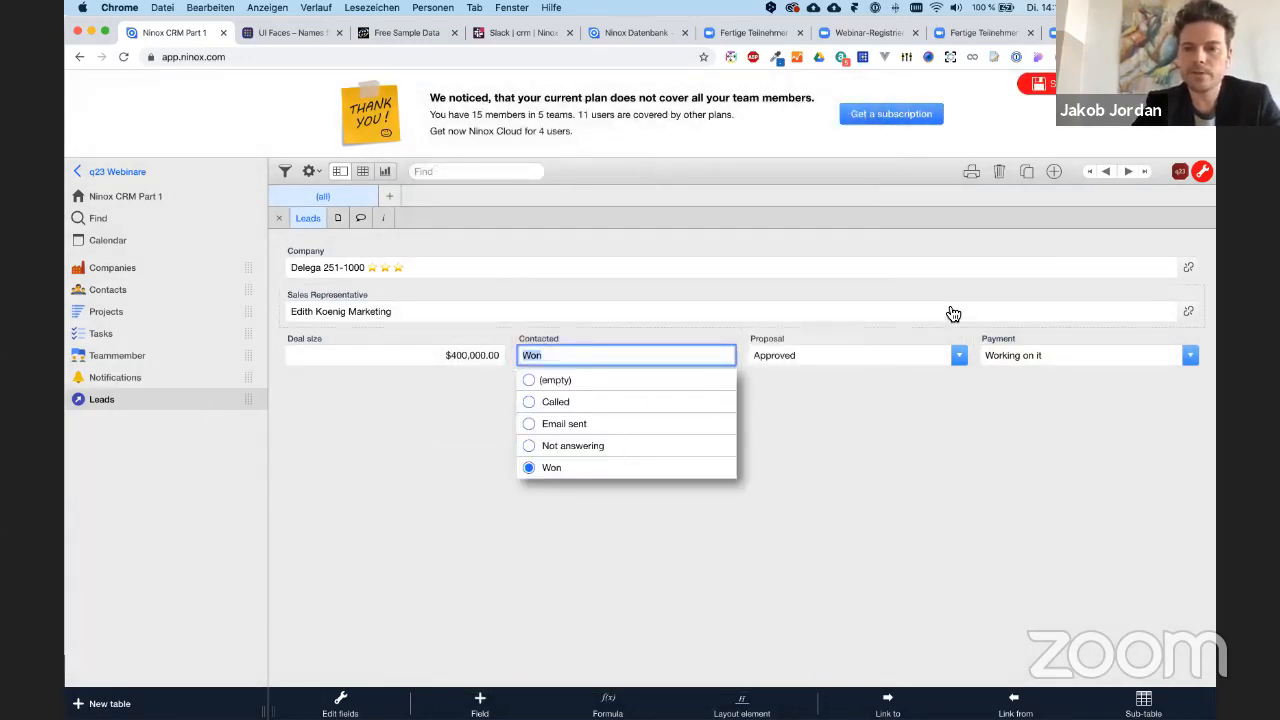
left_click(953, 188)
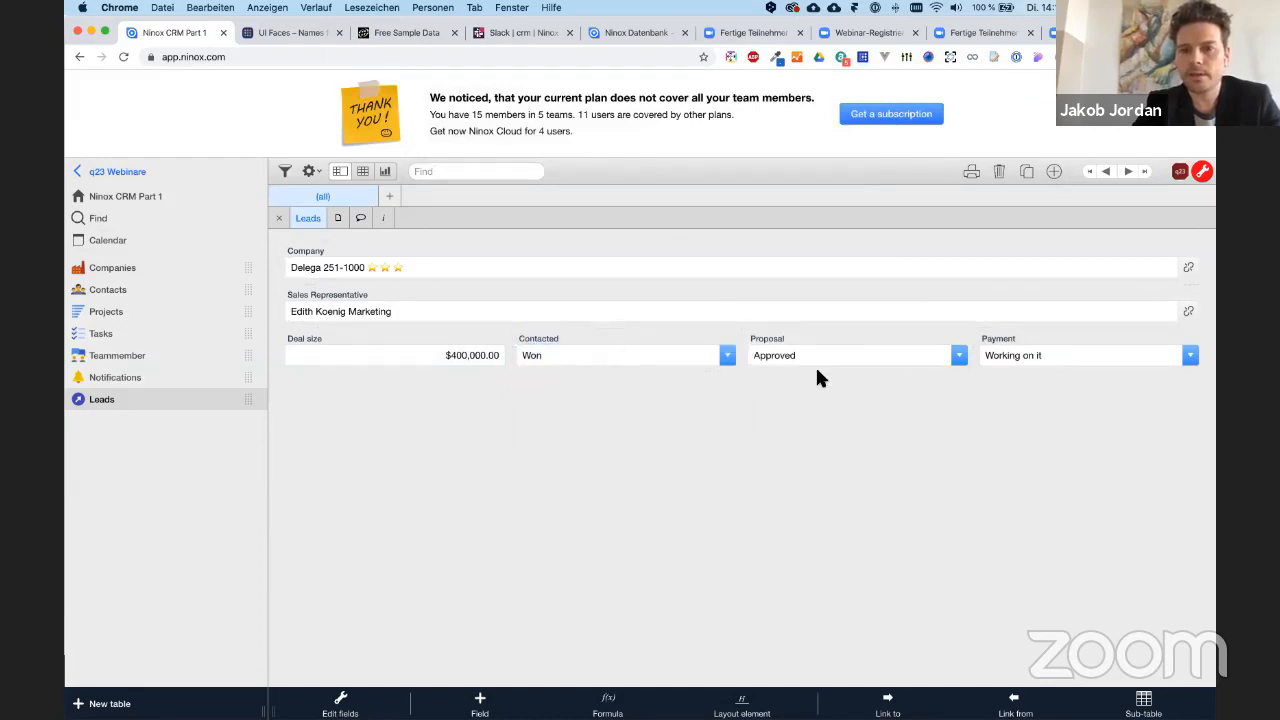
- Check the Proposal field's numbered choice values and close its settings without changes
left_click(950, 338)
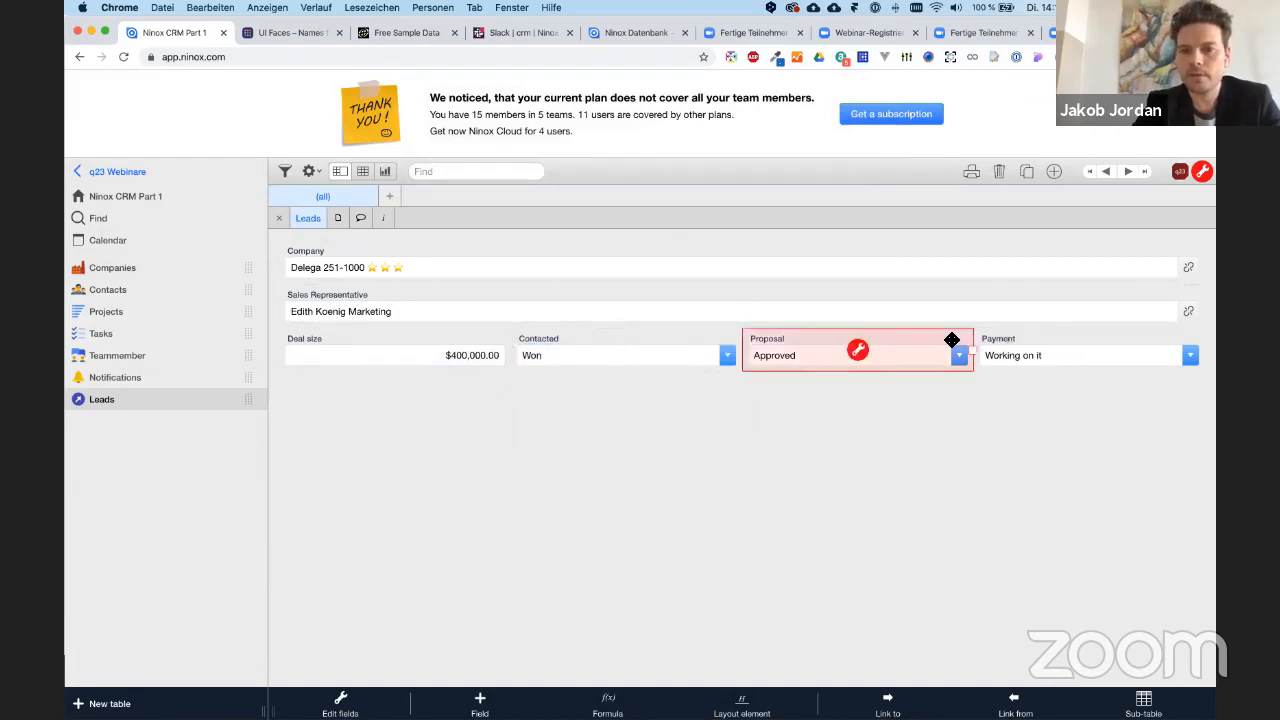
left_click(858, 350)
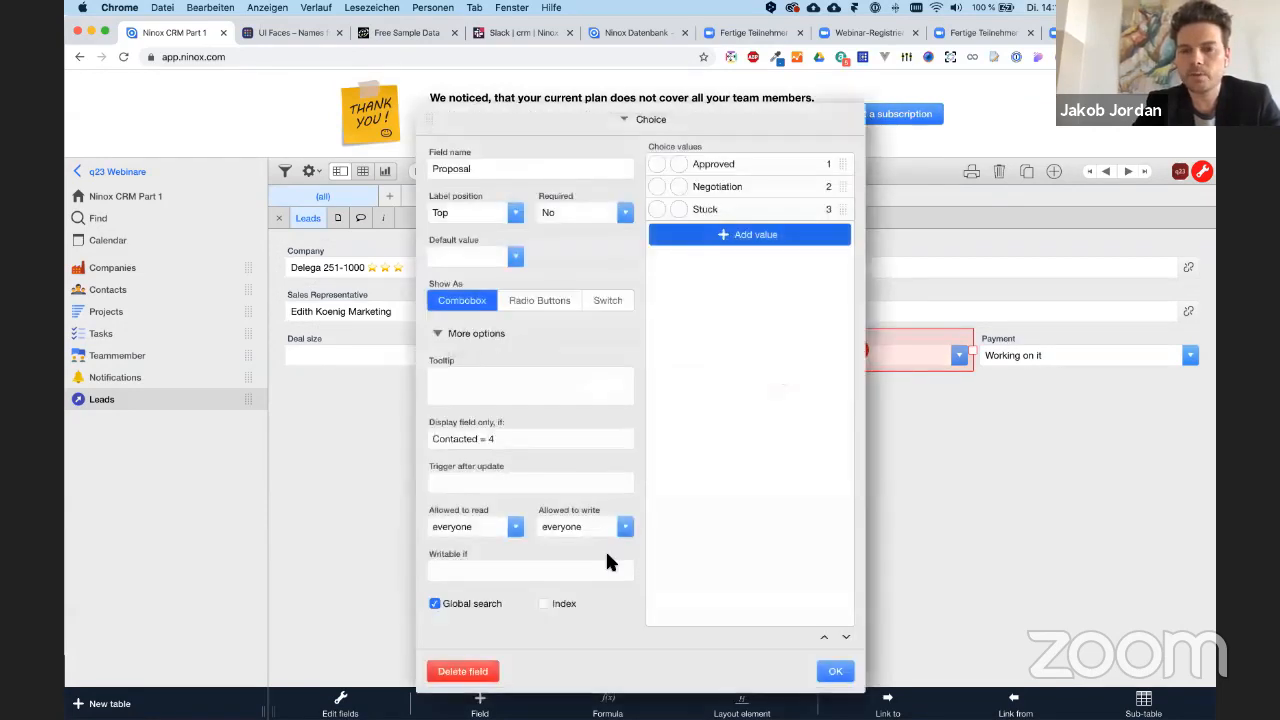
left_click(832, 670)
- Set the Payment field's display condition to Proposal = 1, save the field, and check it against Proposal's numbered choice values
left_click(1070, 350)
left_click(1089, 349)
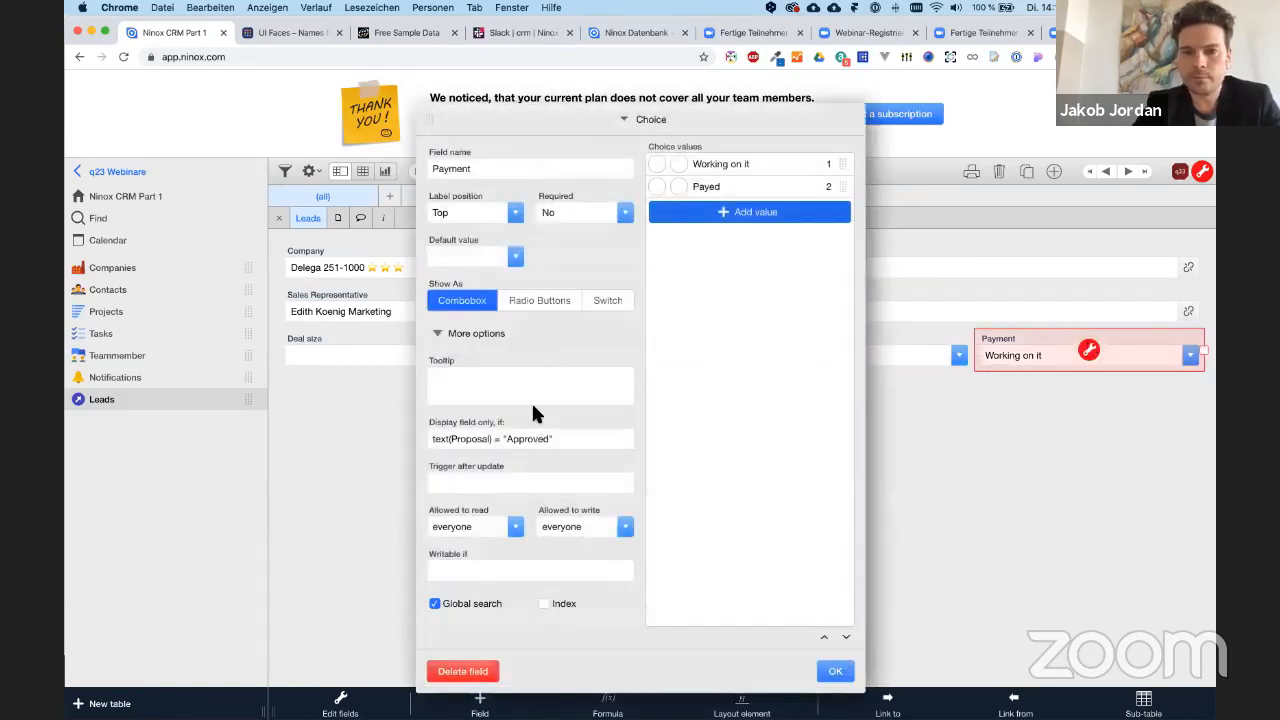
left_click(529, 440)
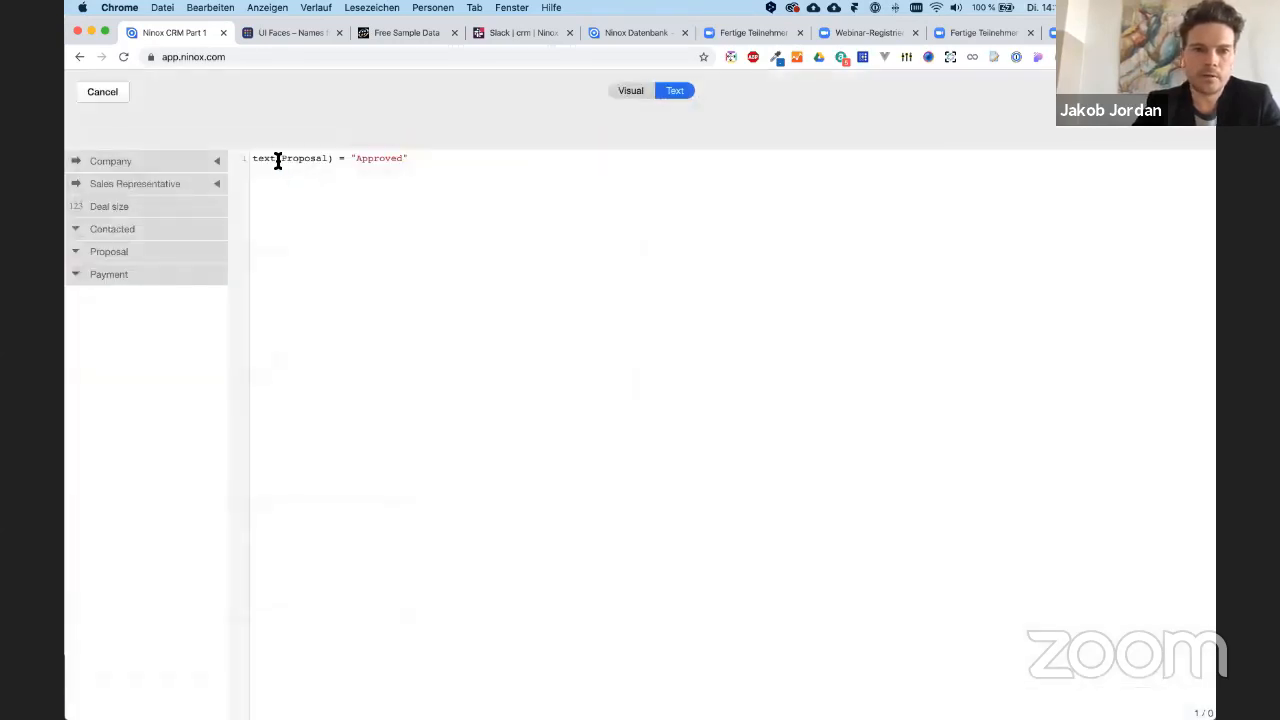
key("BackSpace")
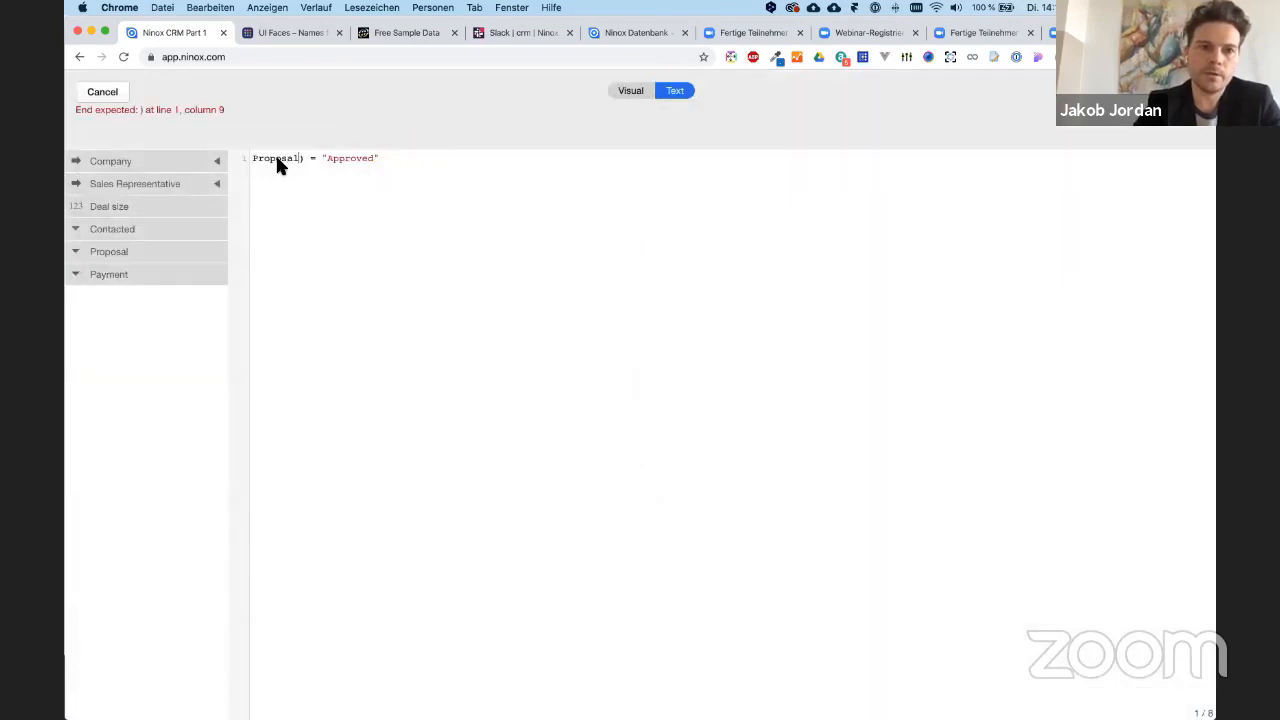
key("Delete")
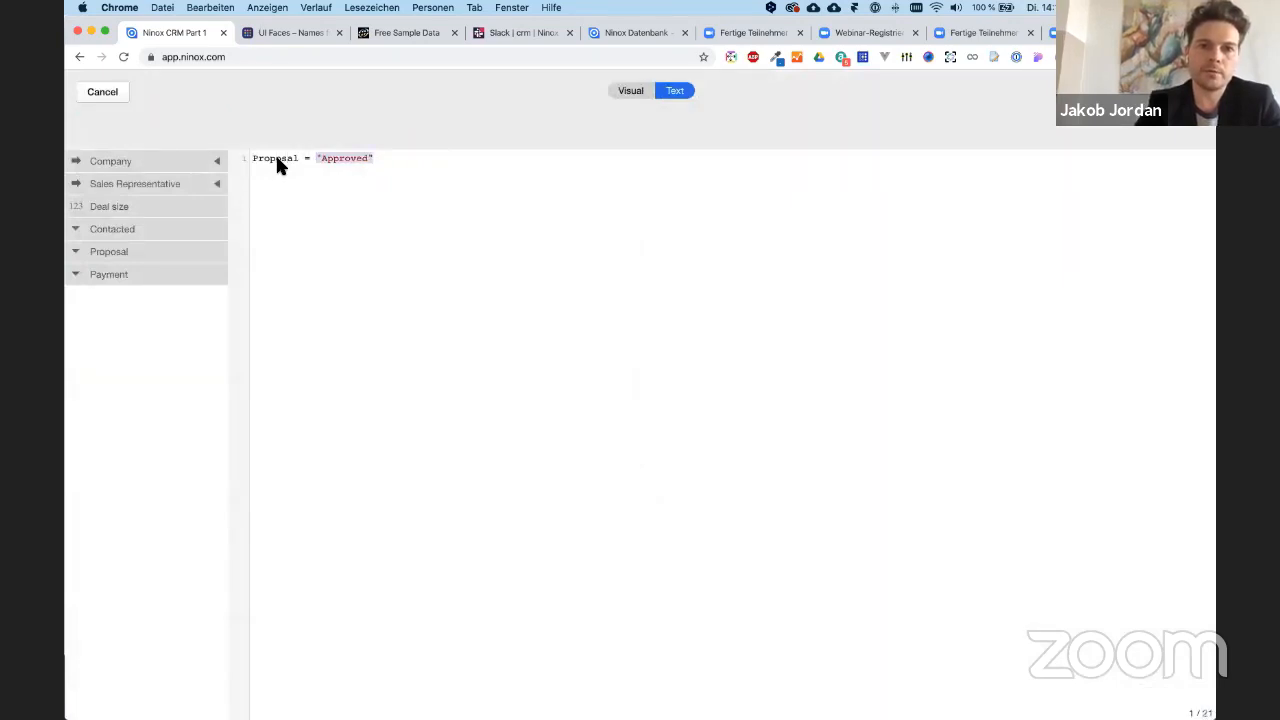
type("1")
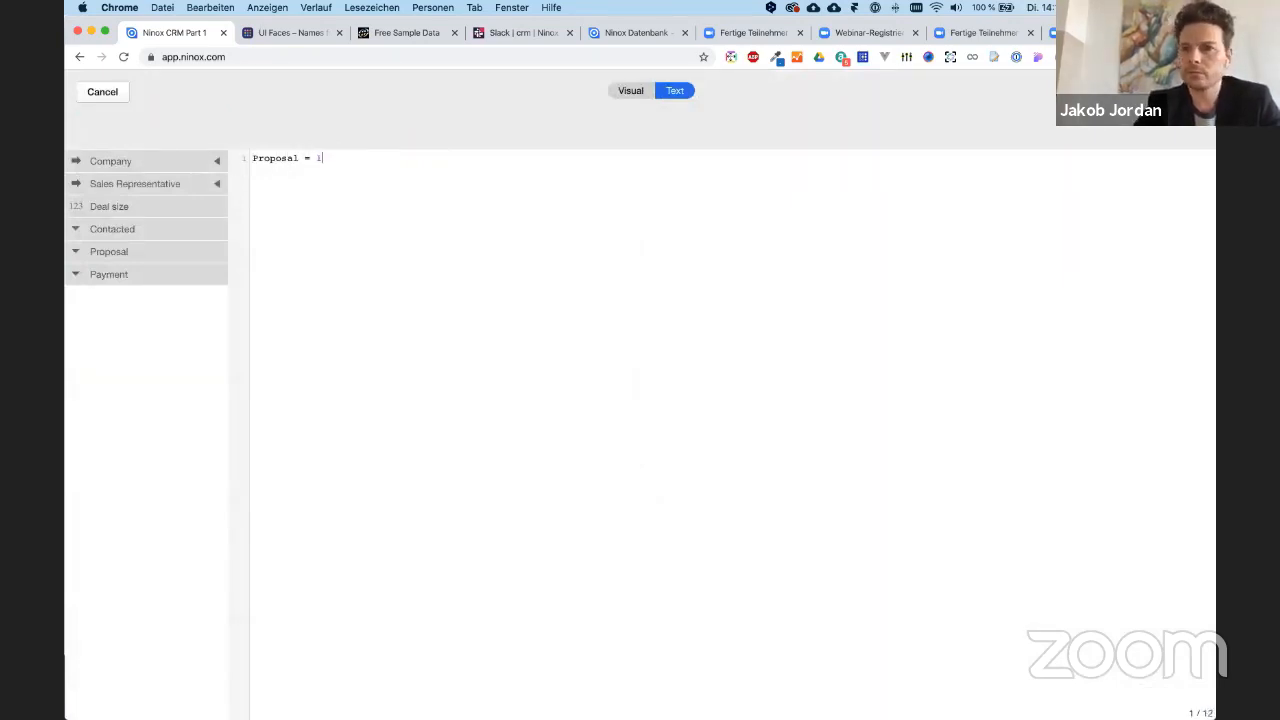
left_click(1183, 91)
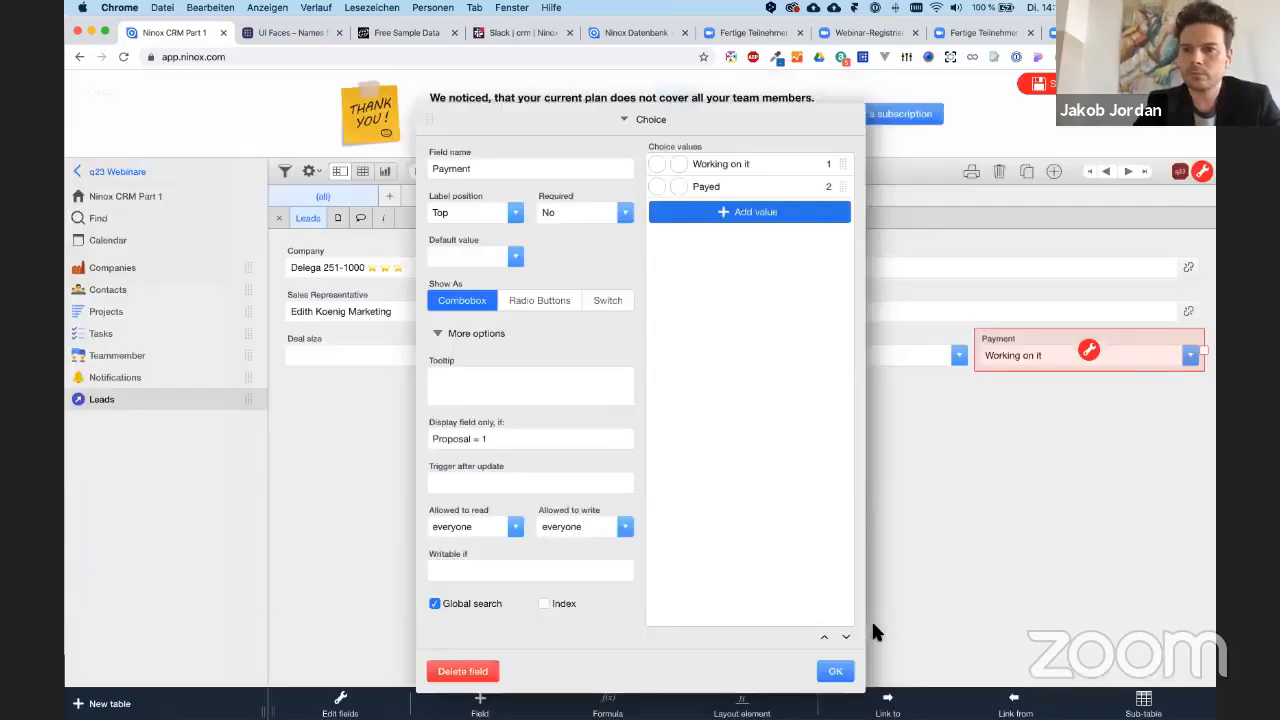
left_click(835, 671)
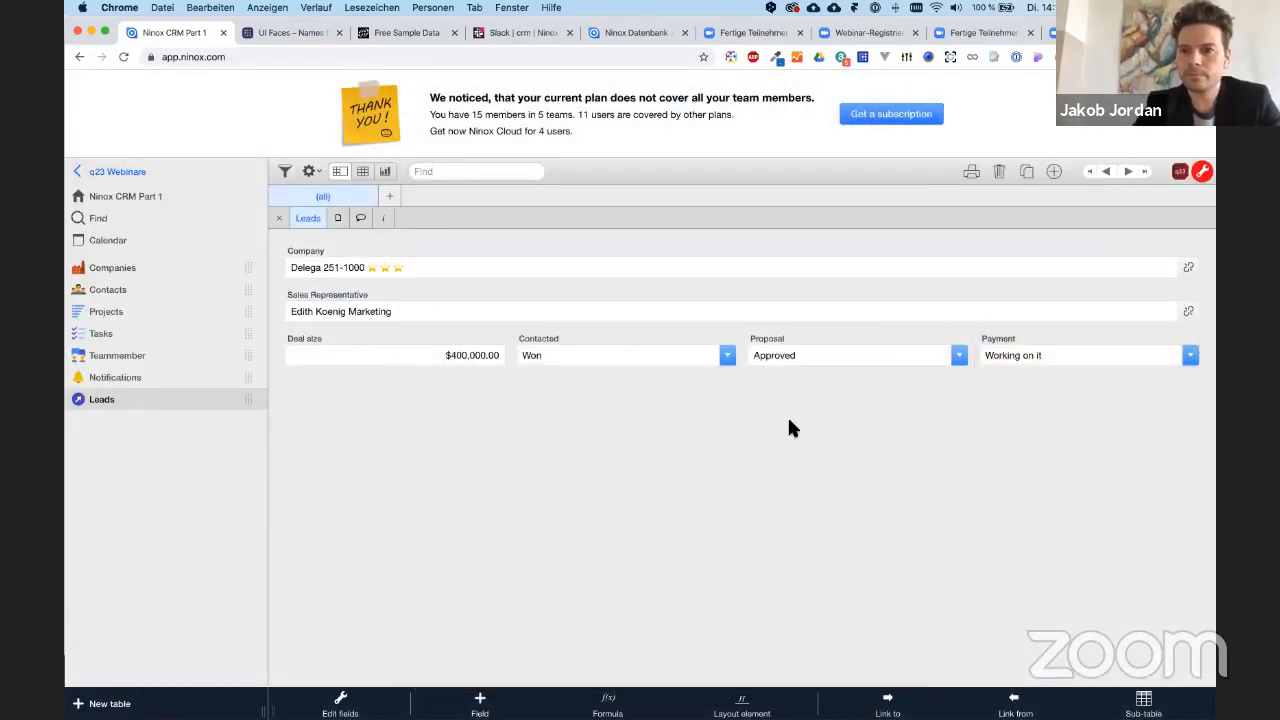
left_click(855, 349)
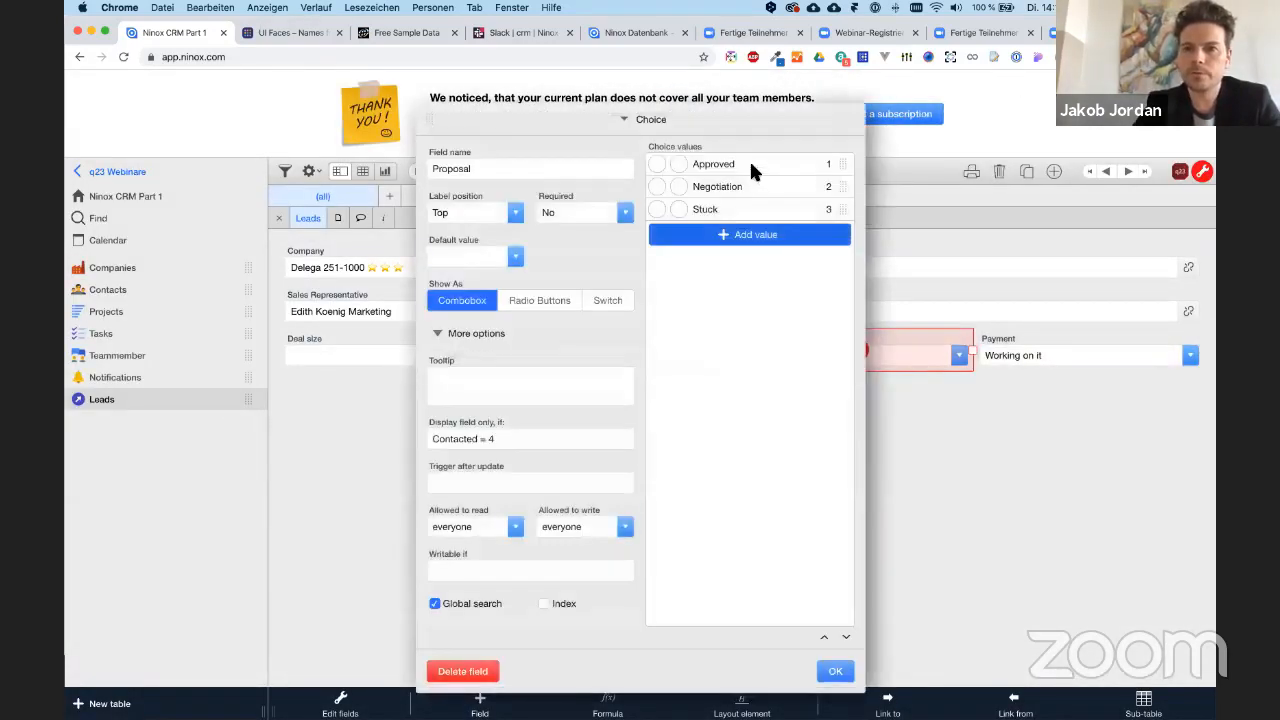
left_click(1027, 462)
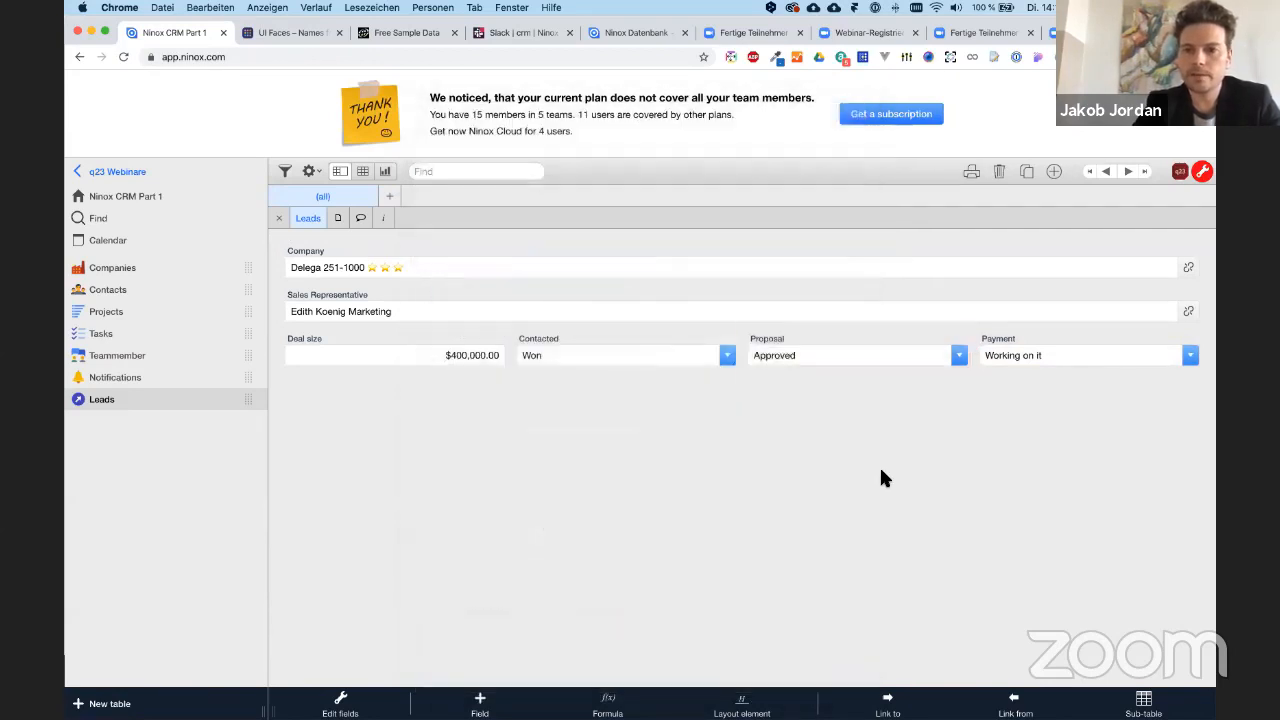
- Create a backup of the Ninox CRM Part 1 database from the q23 Webinare overview and restore it as a separate database
left_click(1201, 170)
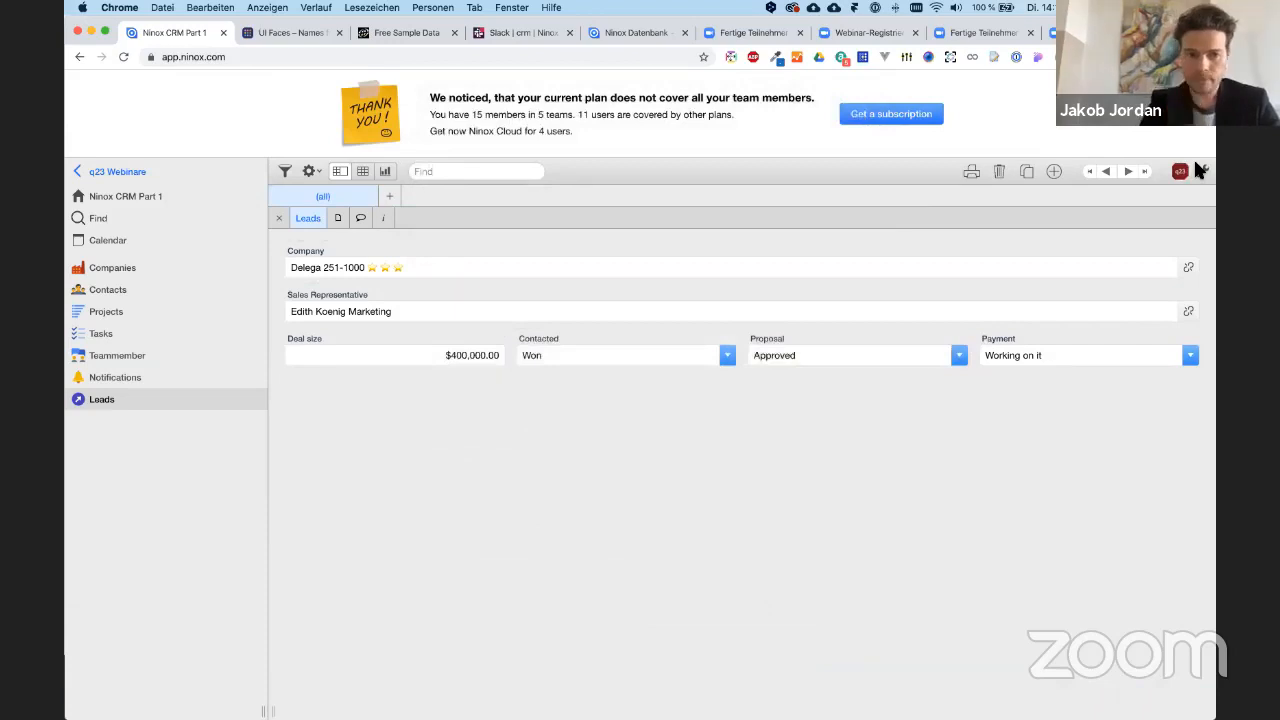
left_click(113, 170)
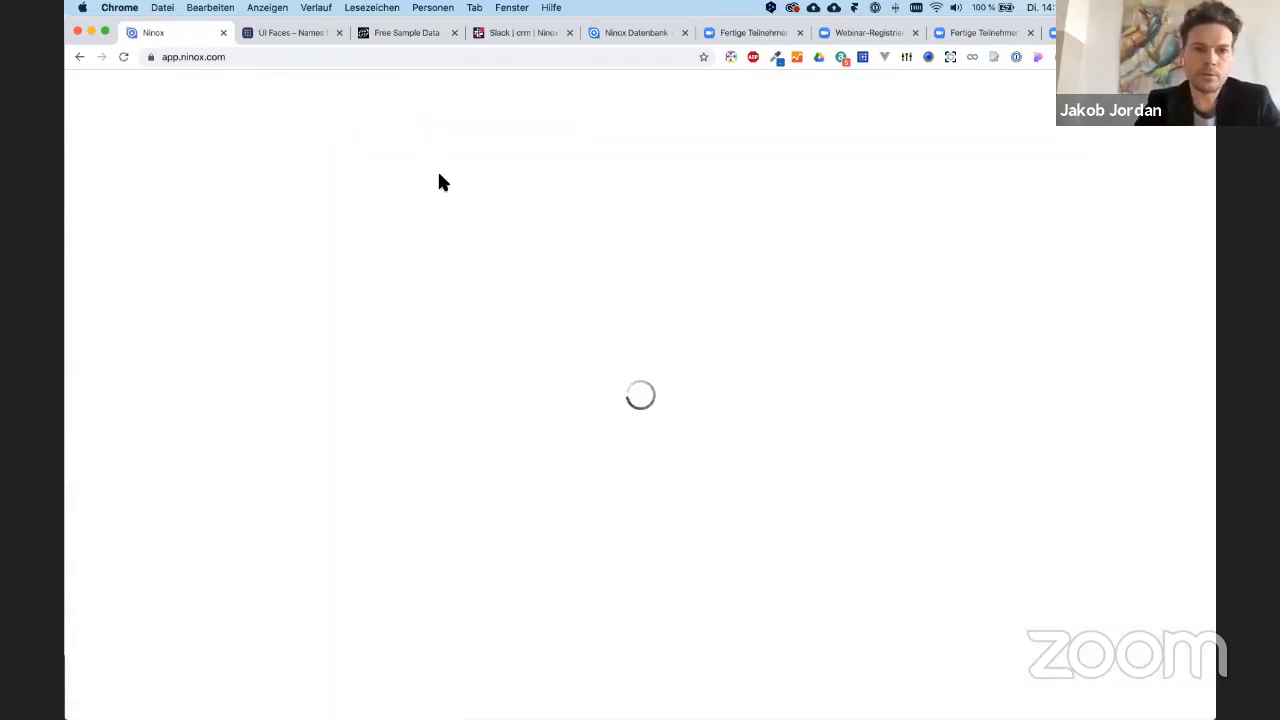
left_click(281, 159)
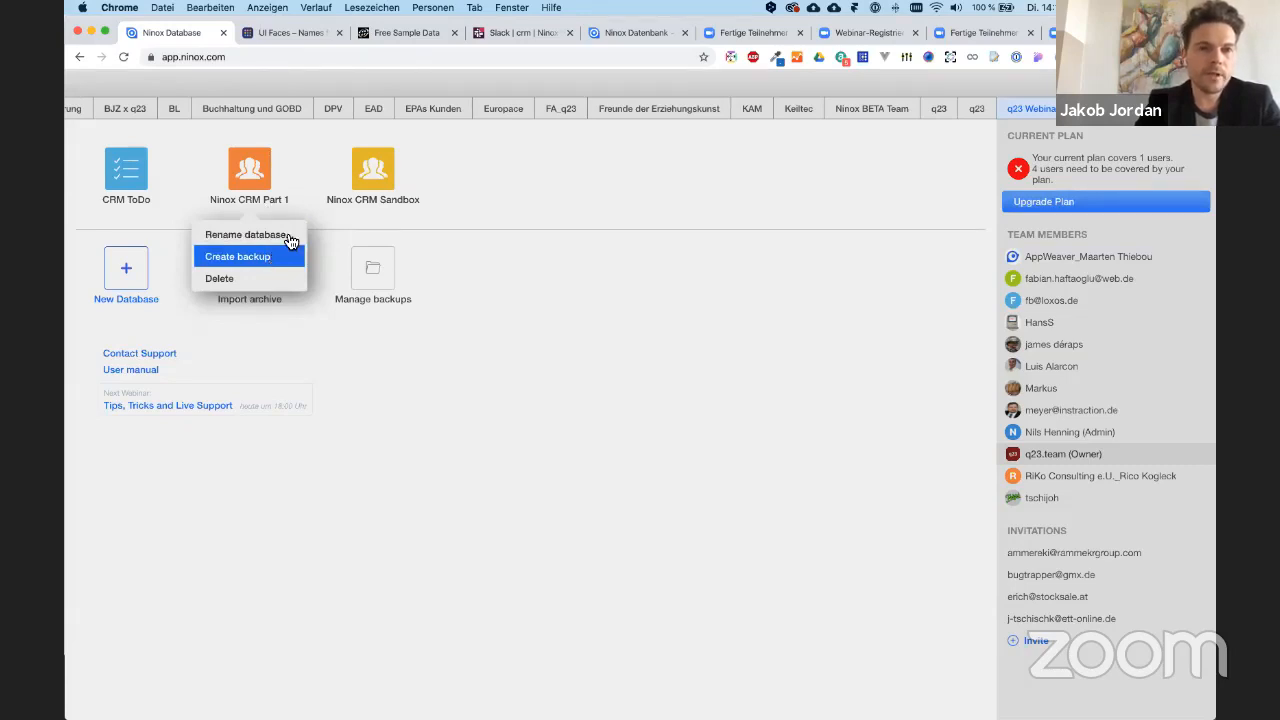
left_click(280, 256)
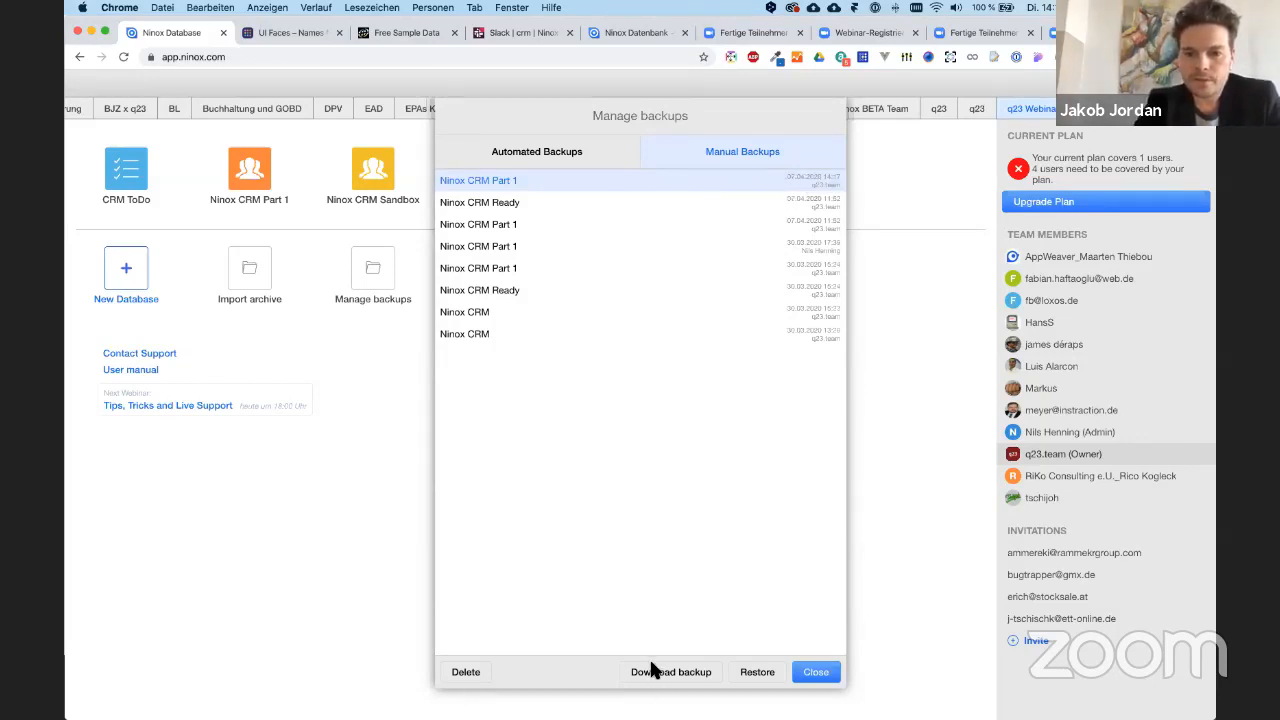
left_click(760, 668)
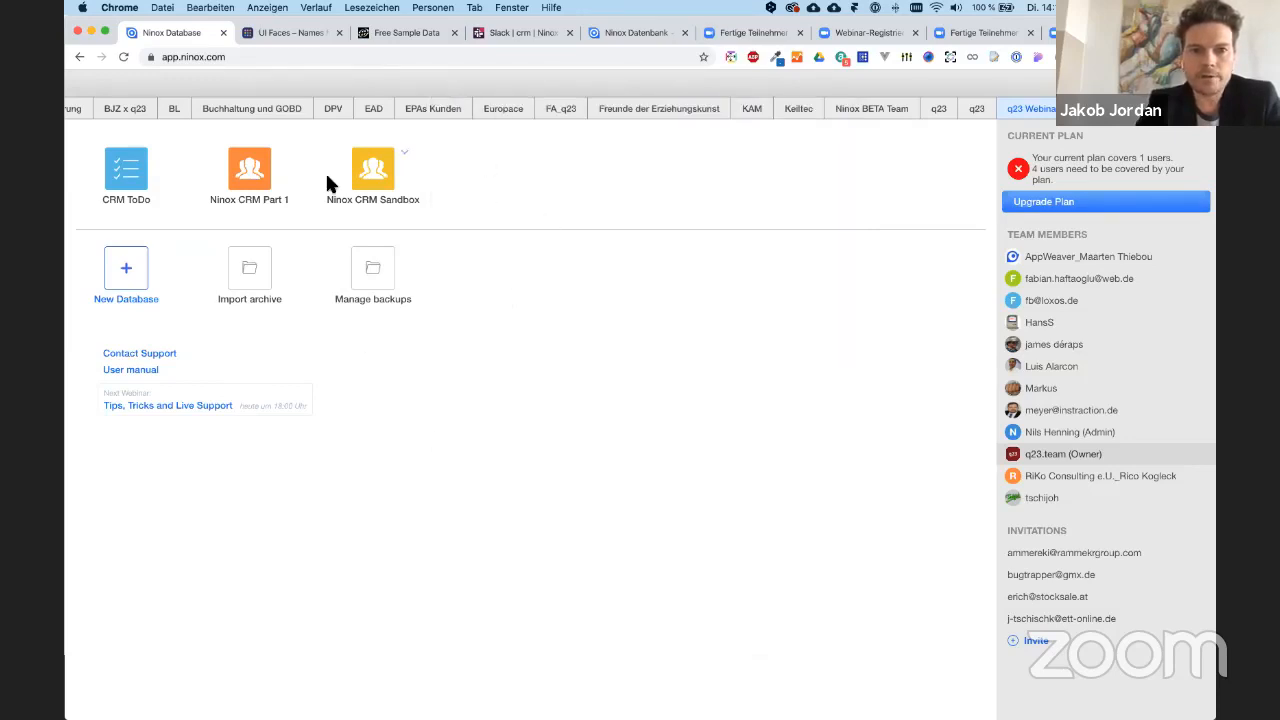
- Rename the restored database to Ninox CRM Part 2 and change its icon colour to purple
left_click(404, 152)
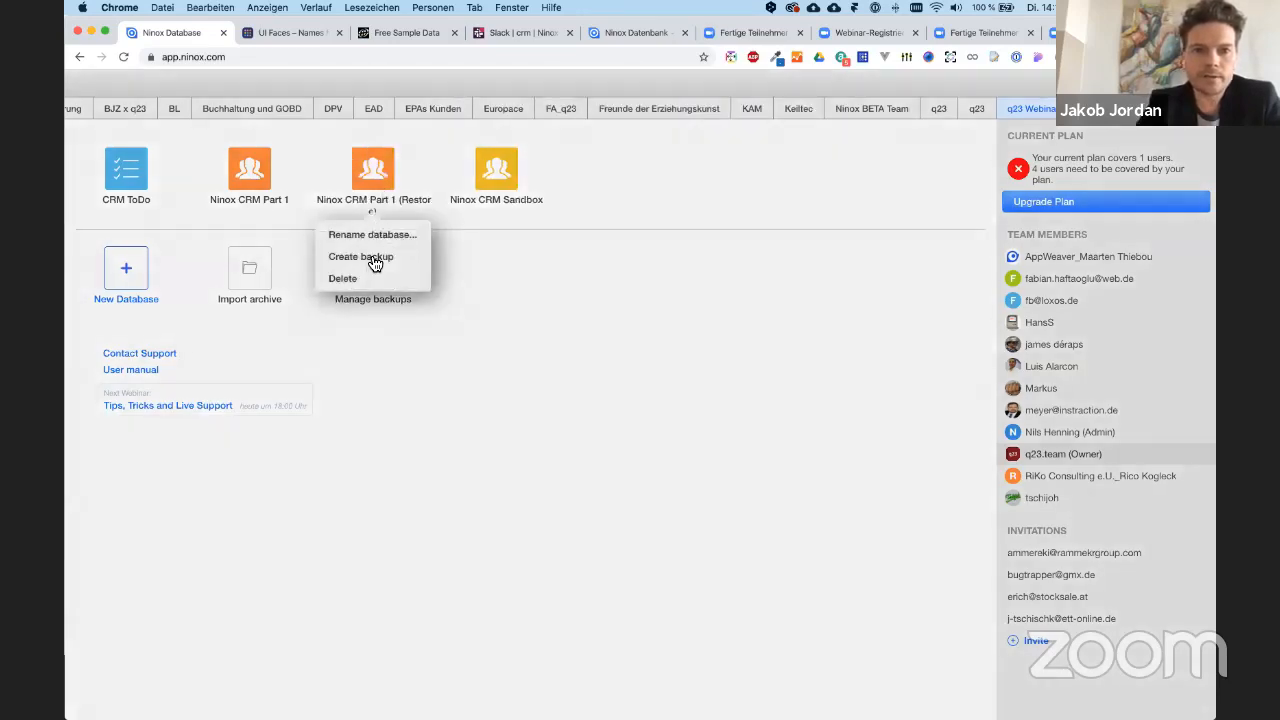
left_click(382, 235)
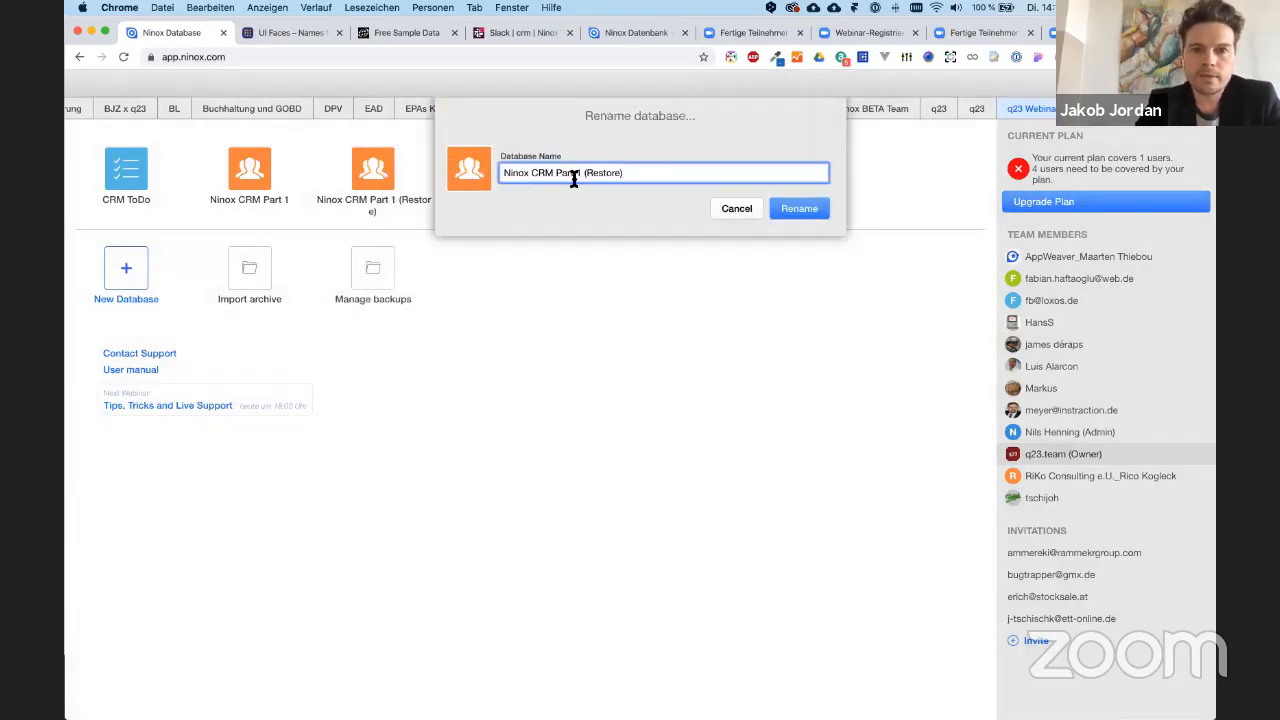
left_click_drag(580, 172, 504, 172)
key("Right")
key("shift+super+Right")
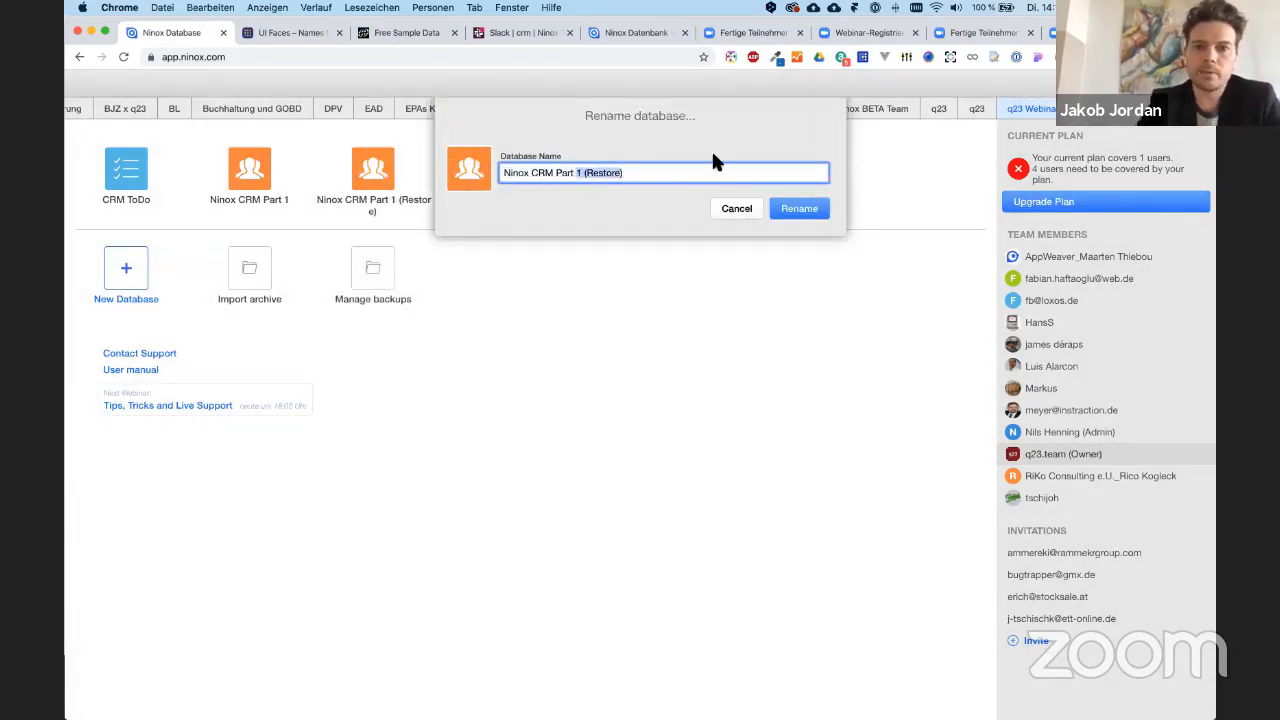
type("2")
left_click(469, 168)
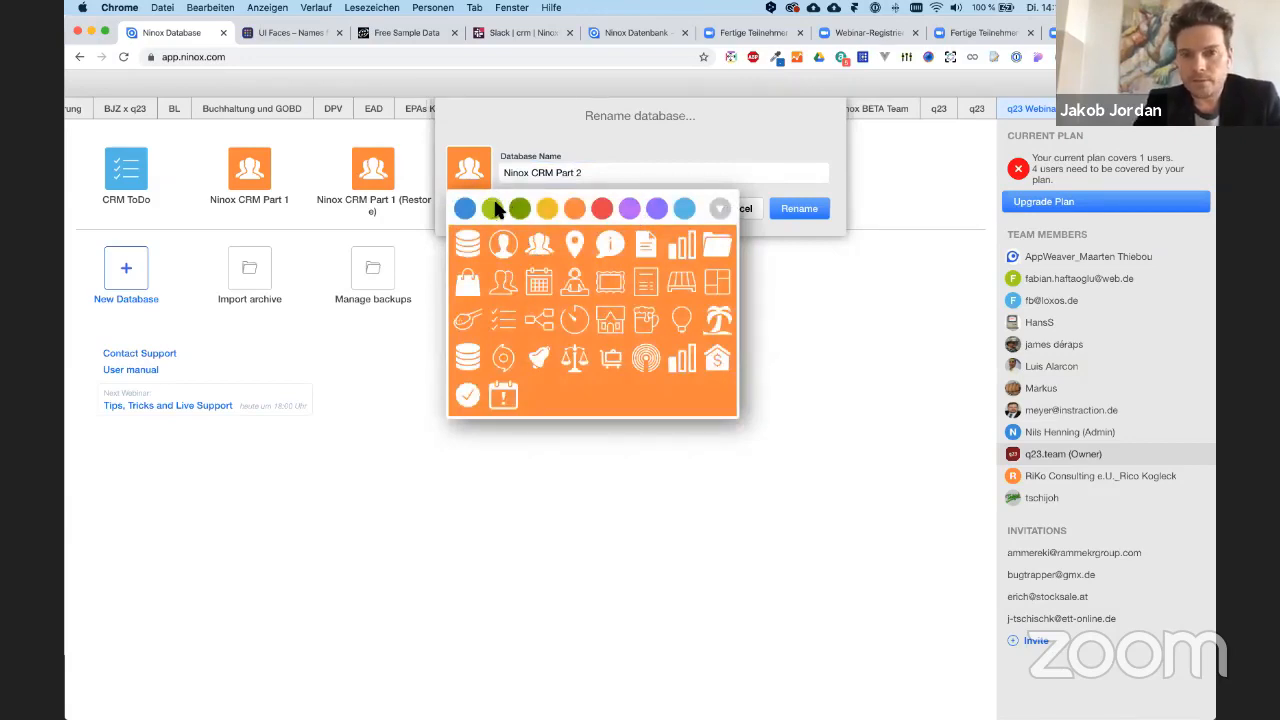
left_click(629, 210)
left_click(743, 125)
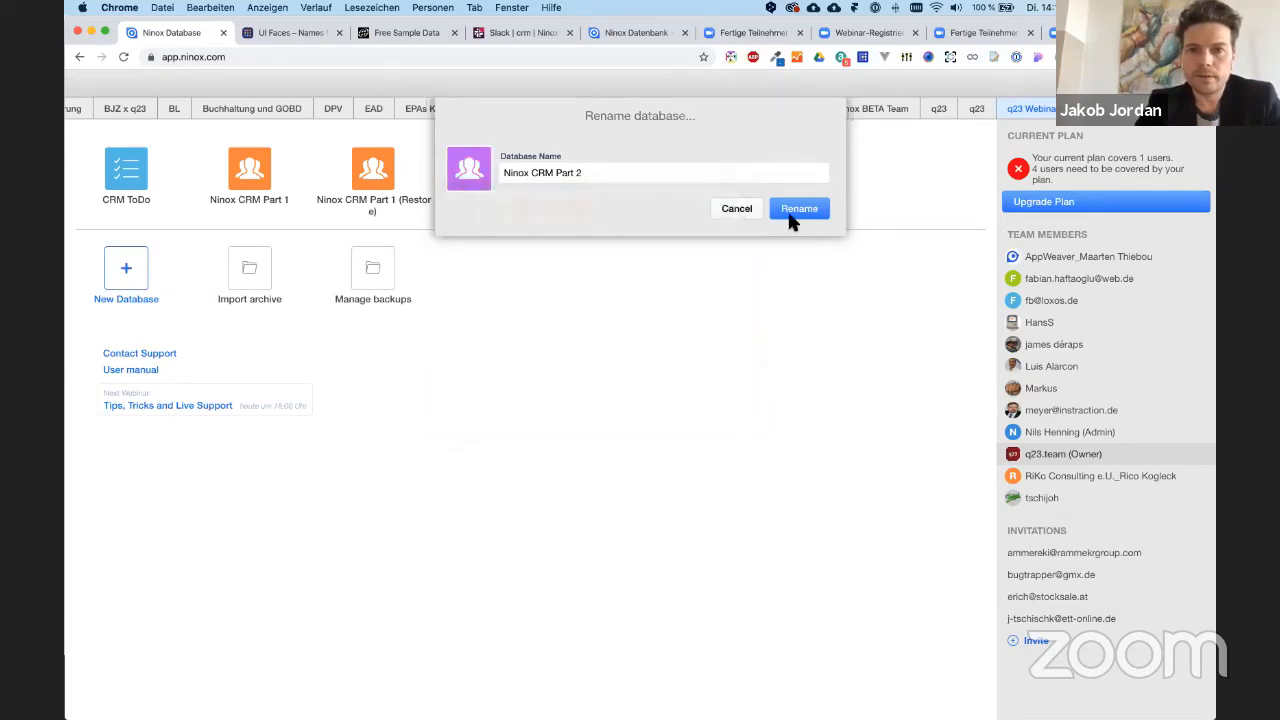
left_click(792, 209)
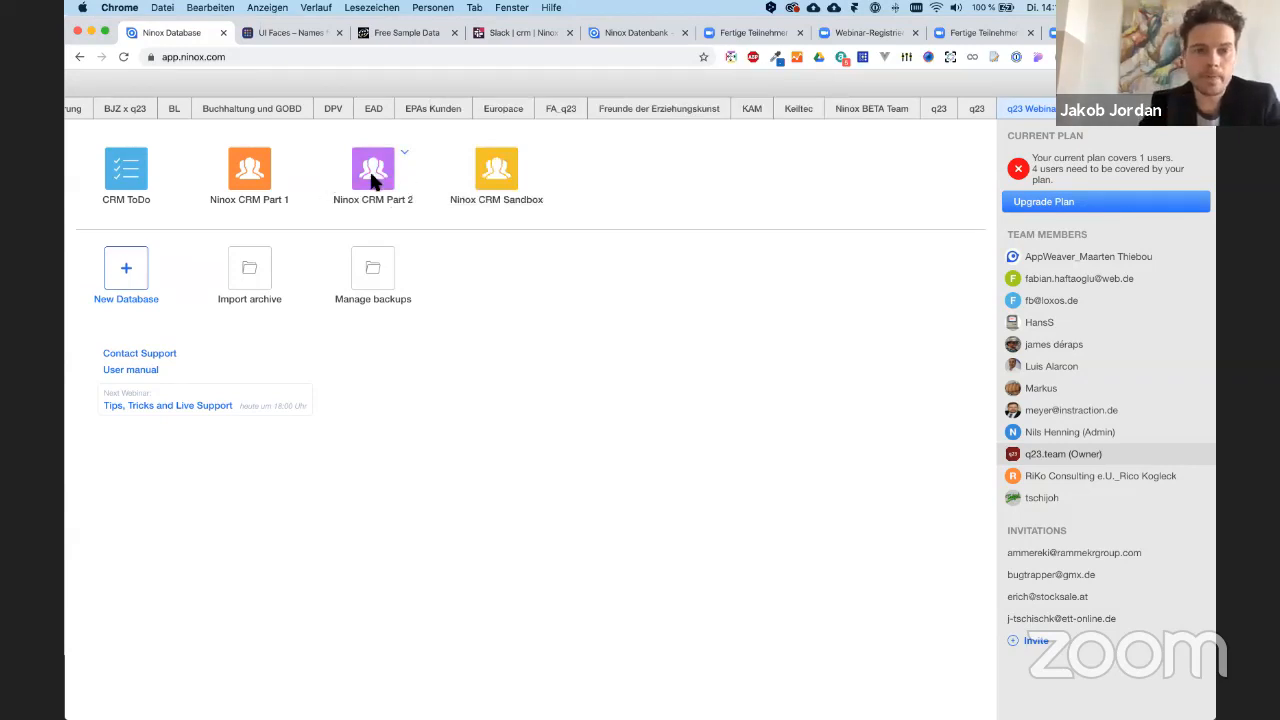
- Open the Ninox CRM Part 2 database and turn on its edit mode
left_click(373, 172)
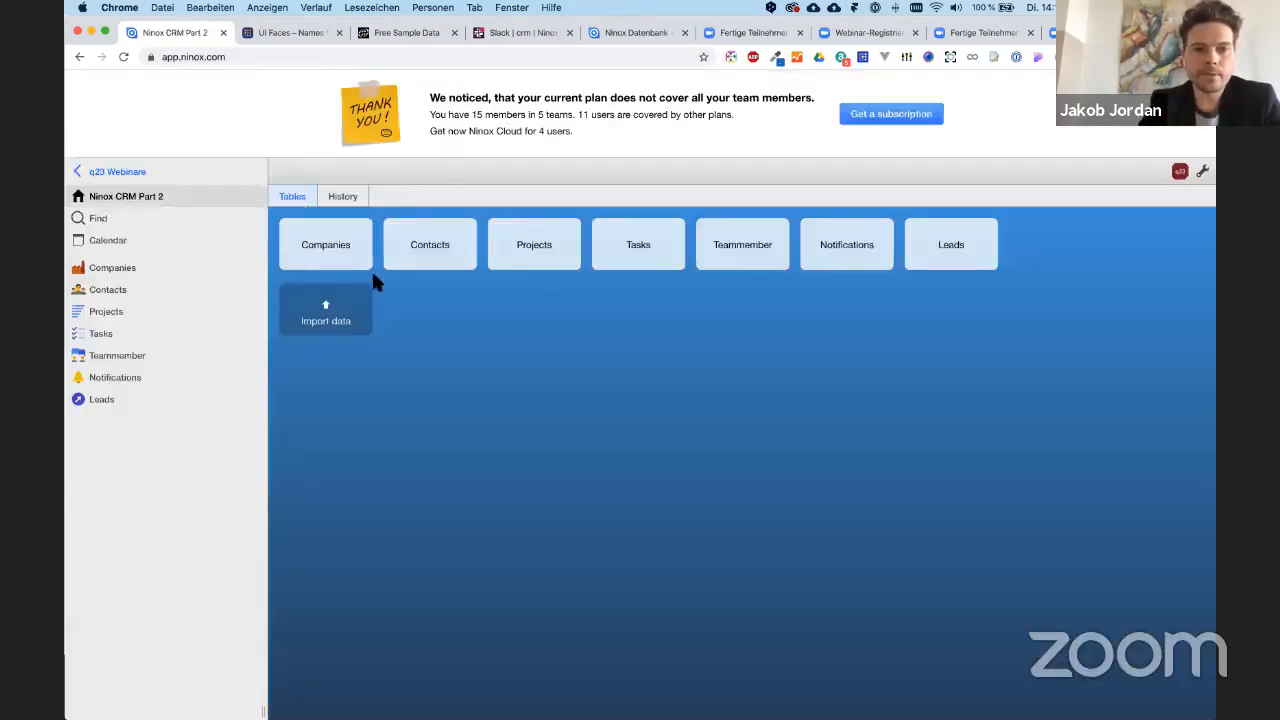
left_click(1203, 172)
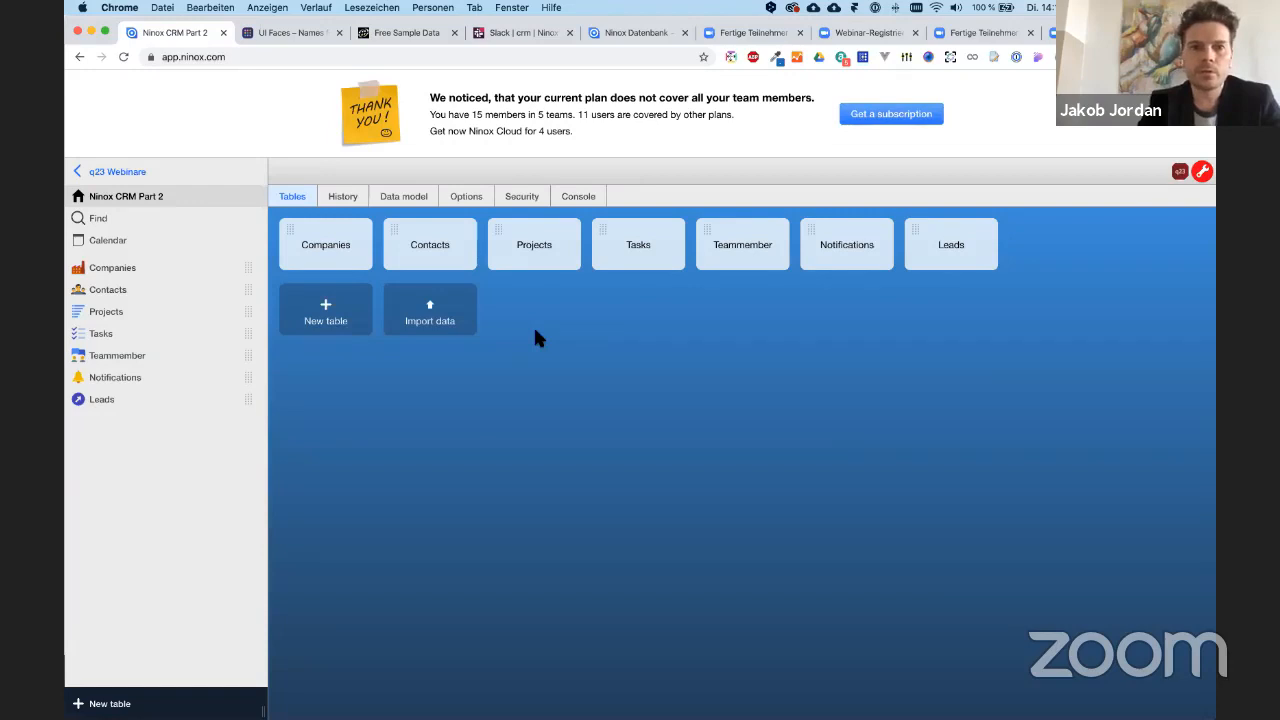
- Locate the Introduction to DBMS PDF and move it into the main browser window as a tab
key("ctrl+Up")
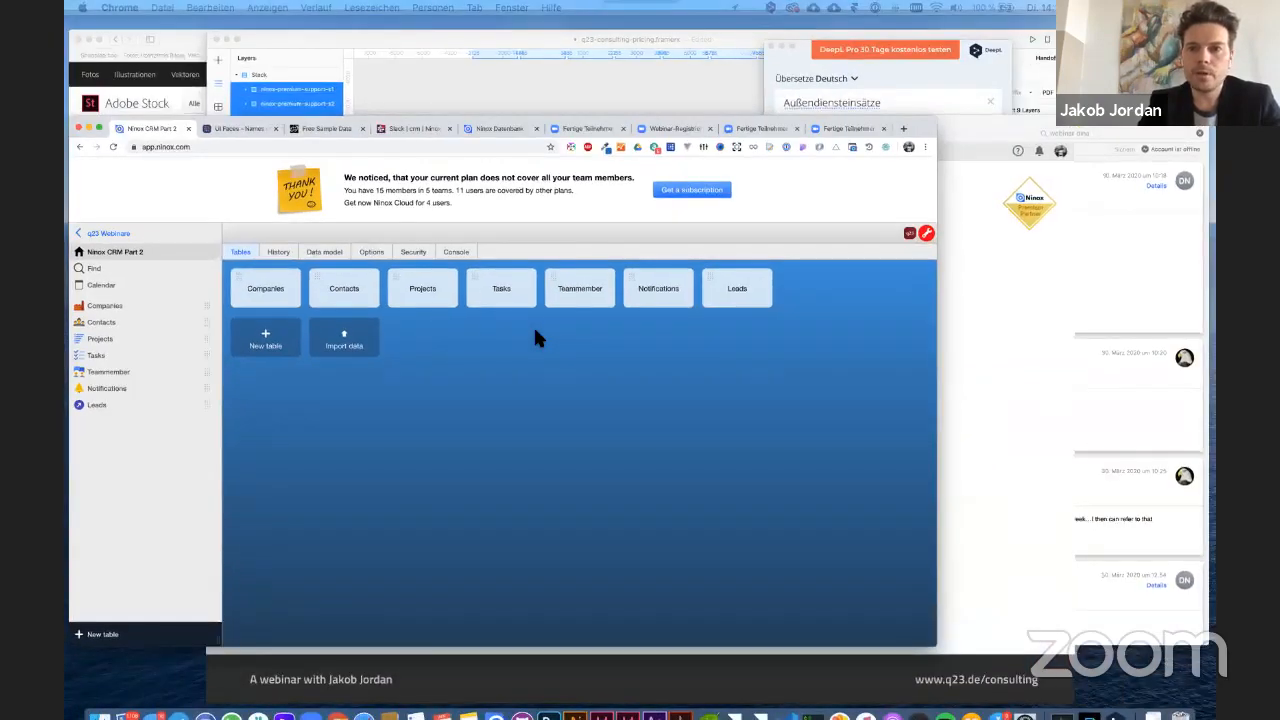
left_click(534, 336)
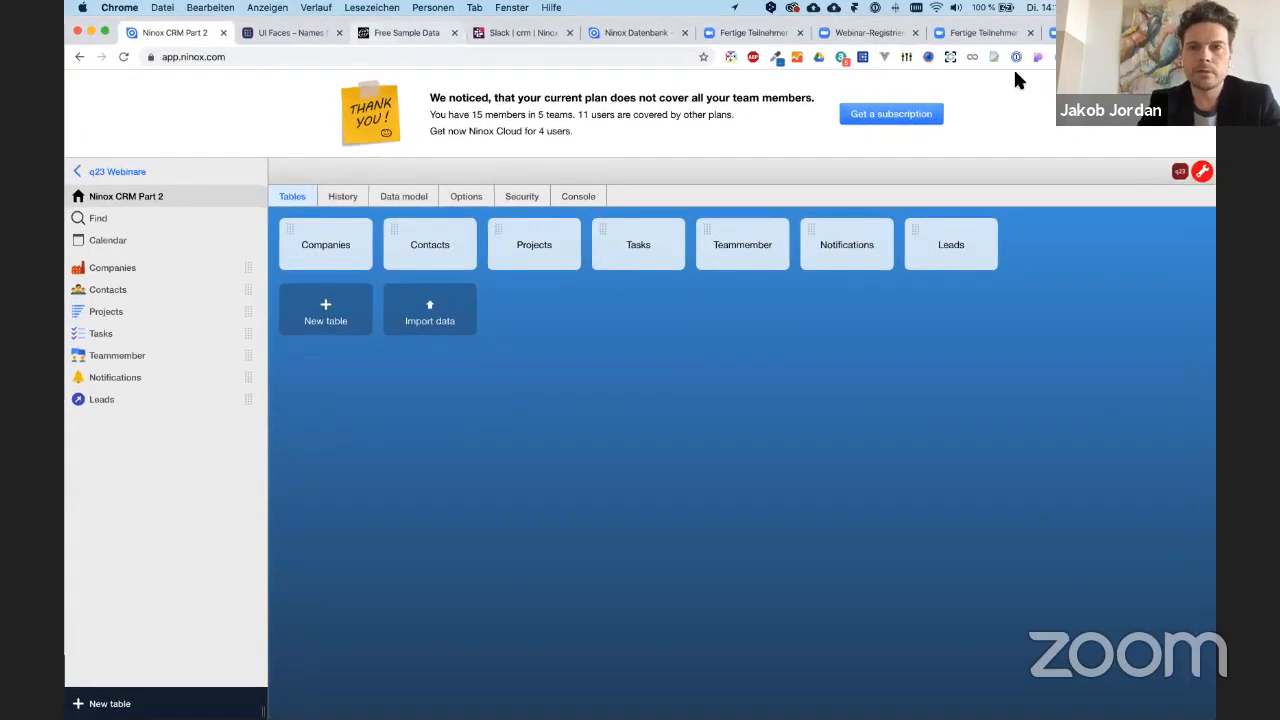
left_click(510, 8)
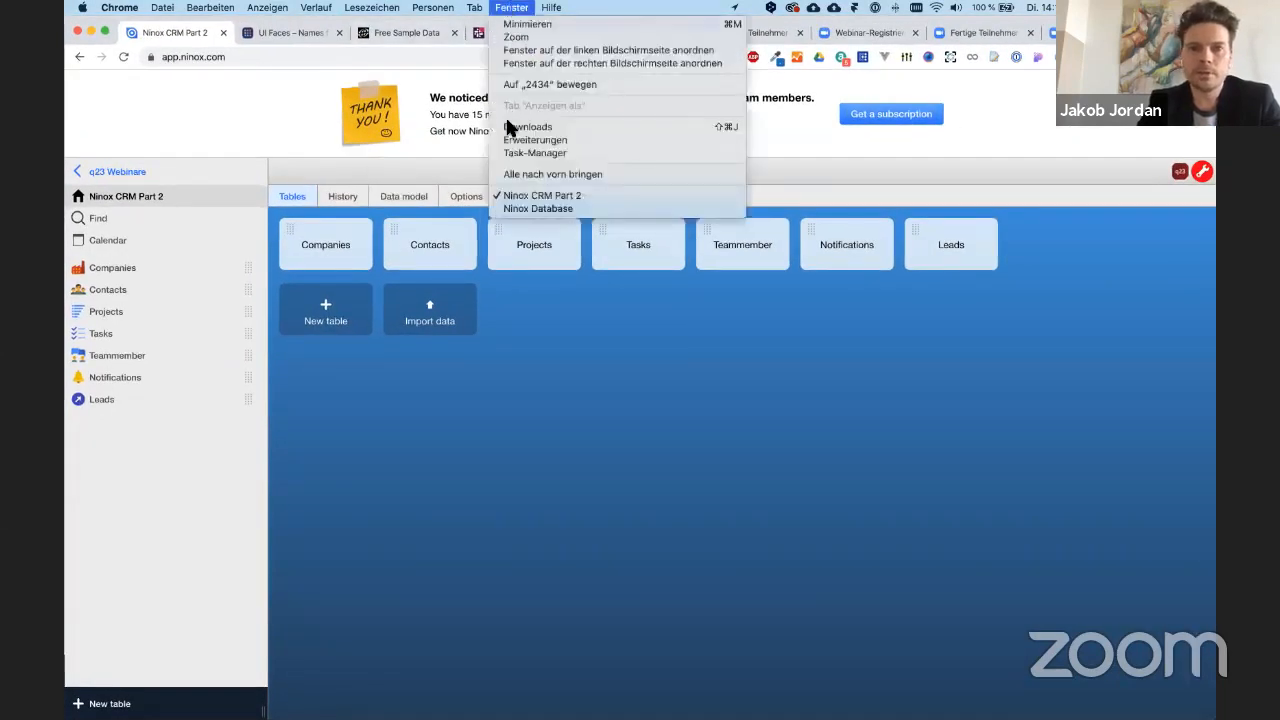
left_click(1022, 205)
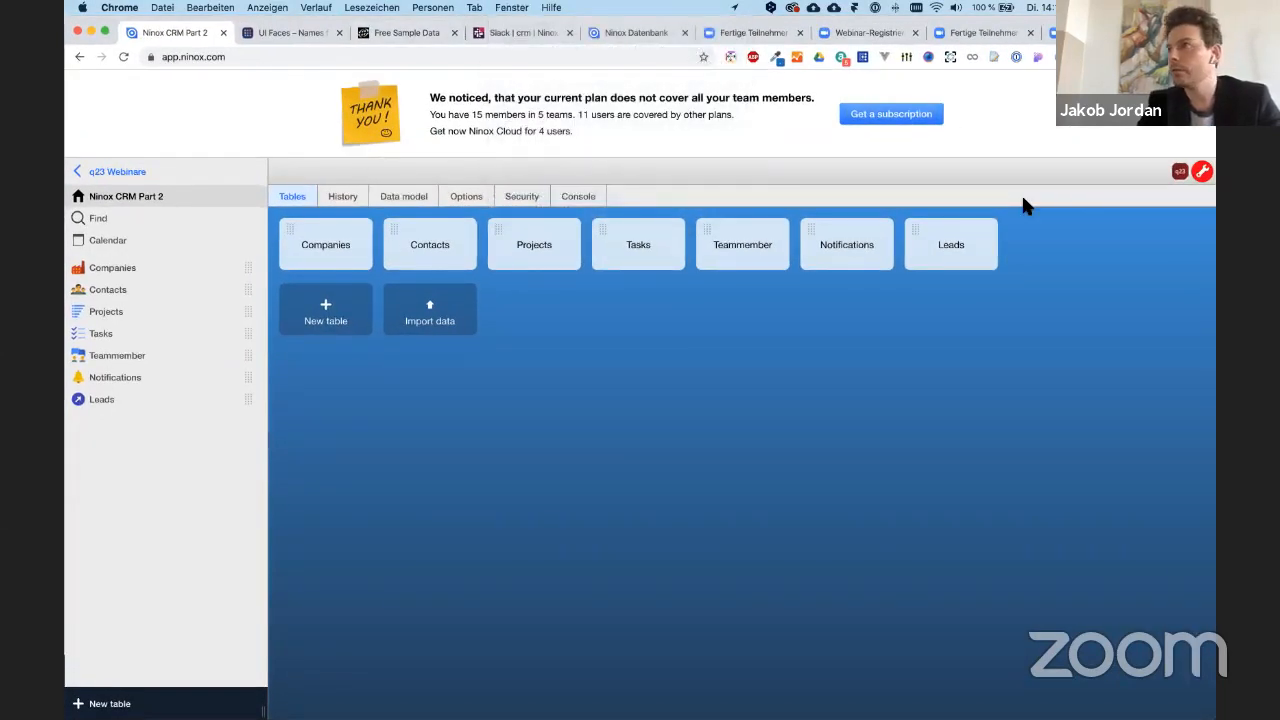
key("super+Tab")
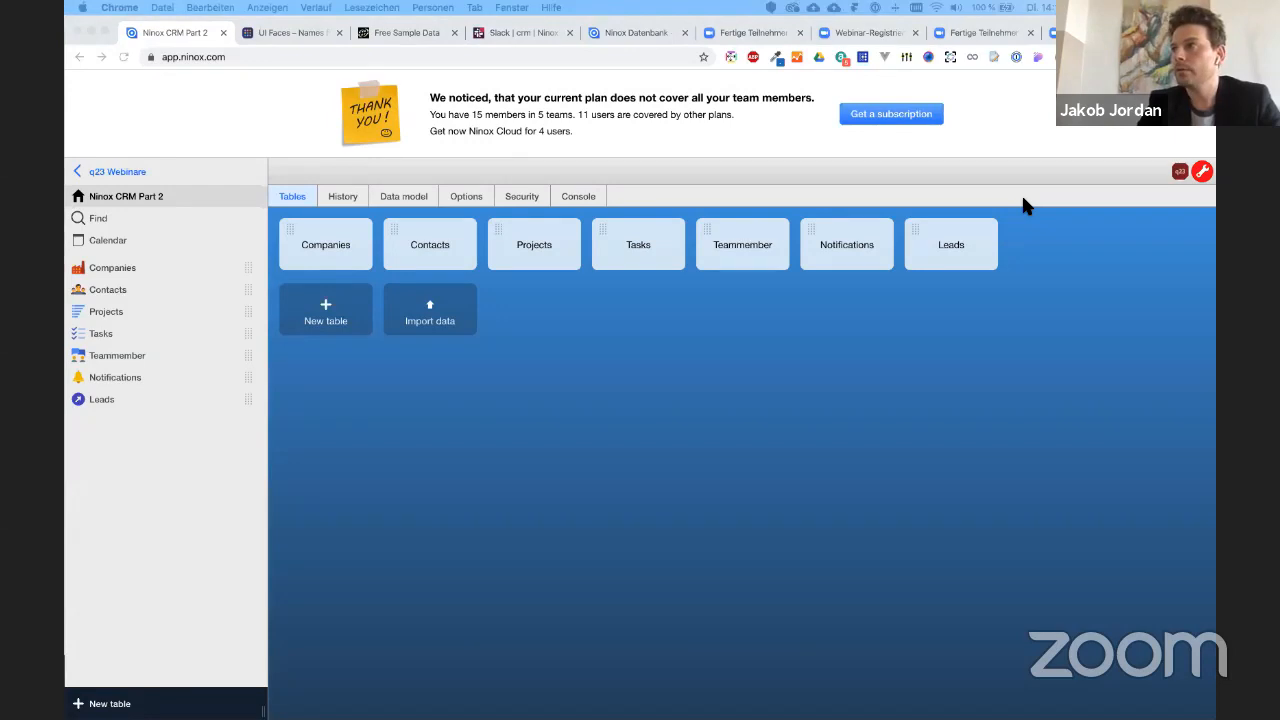
left_click_drag(1120, 181, 800, 42)
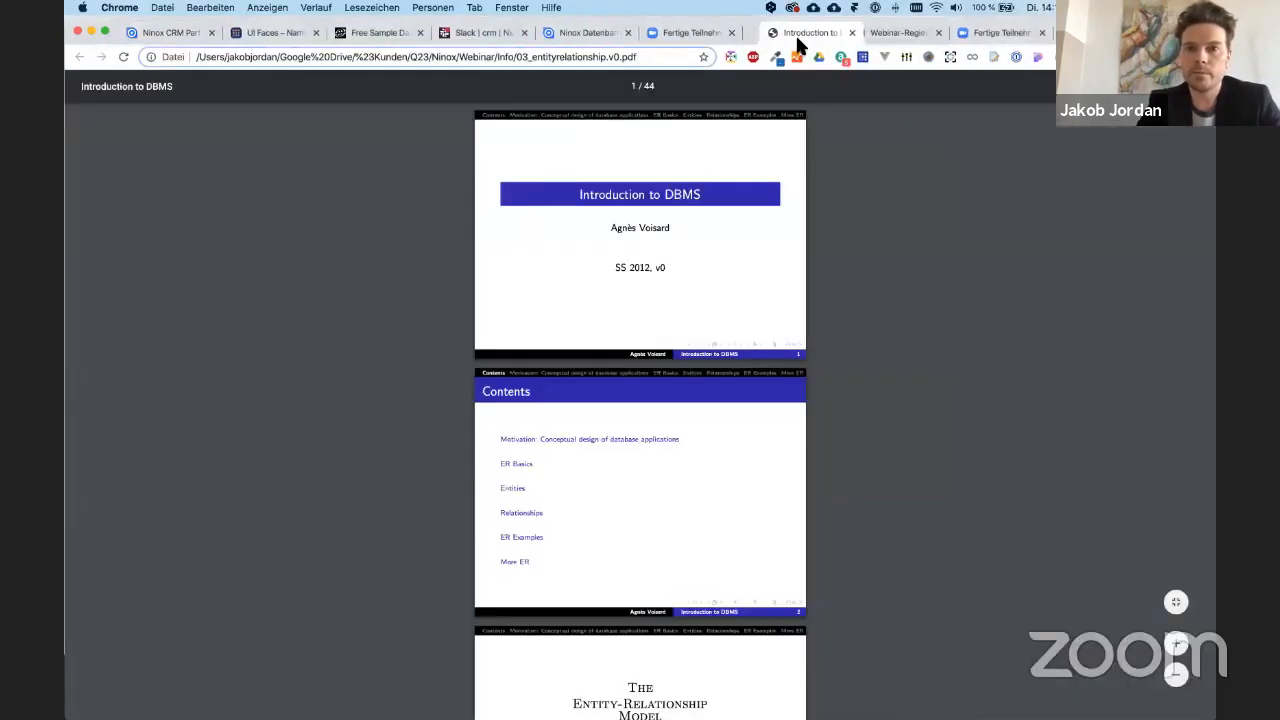
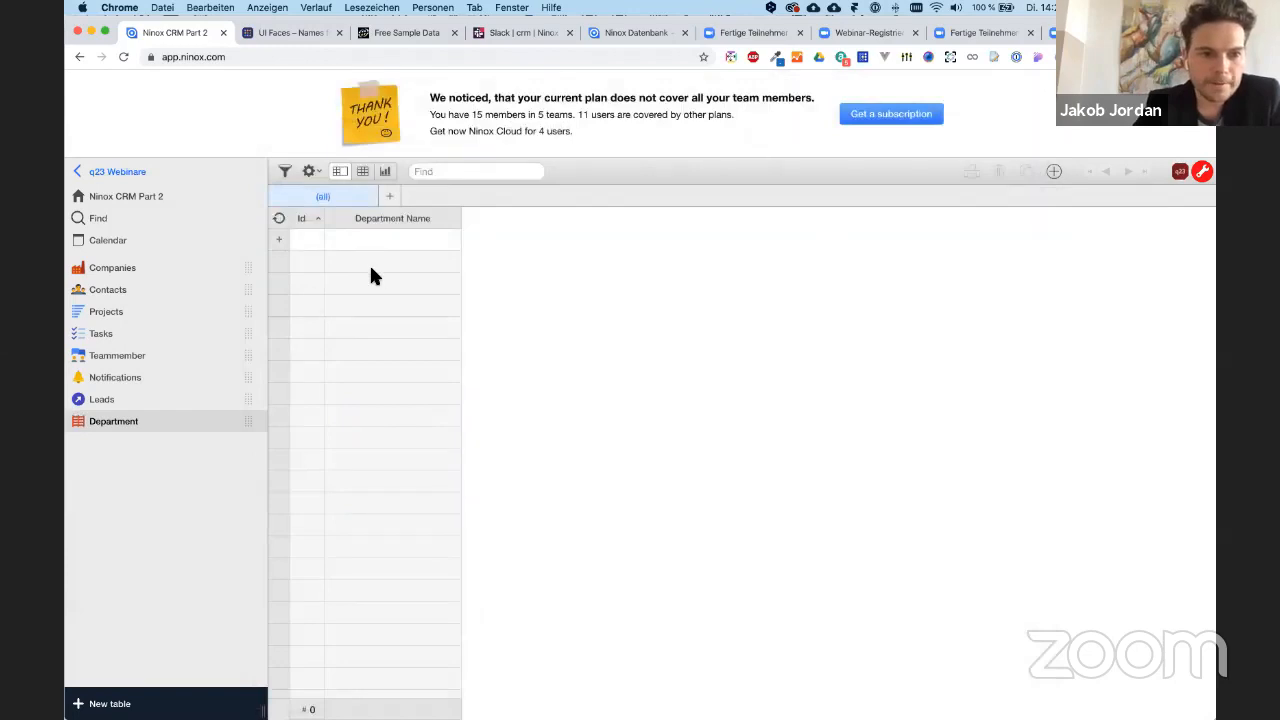
- Create a record in the Department table with the department name Sales
left_click(337, 243)
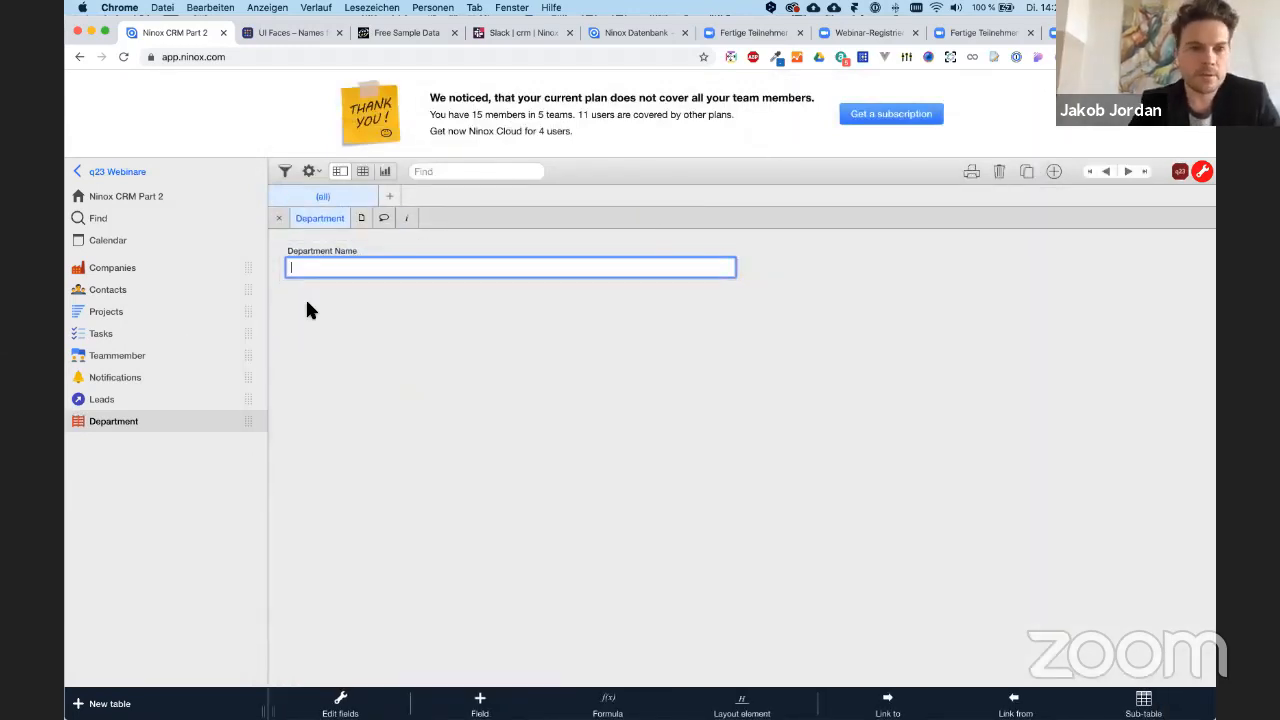
type("Sales")
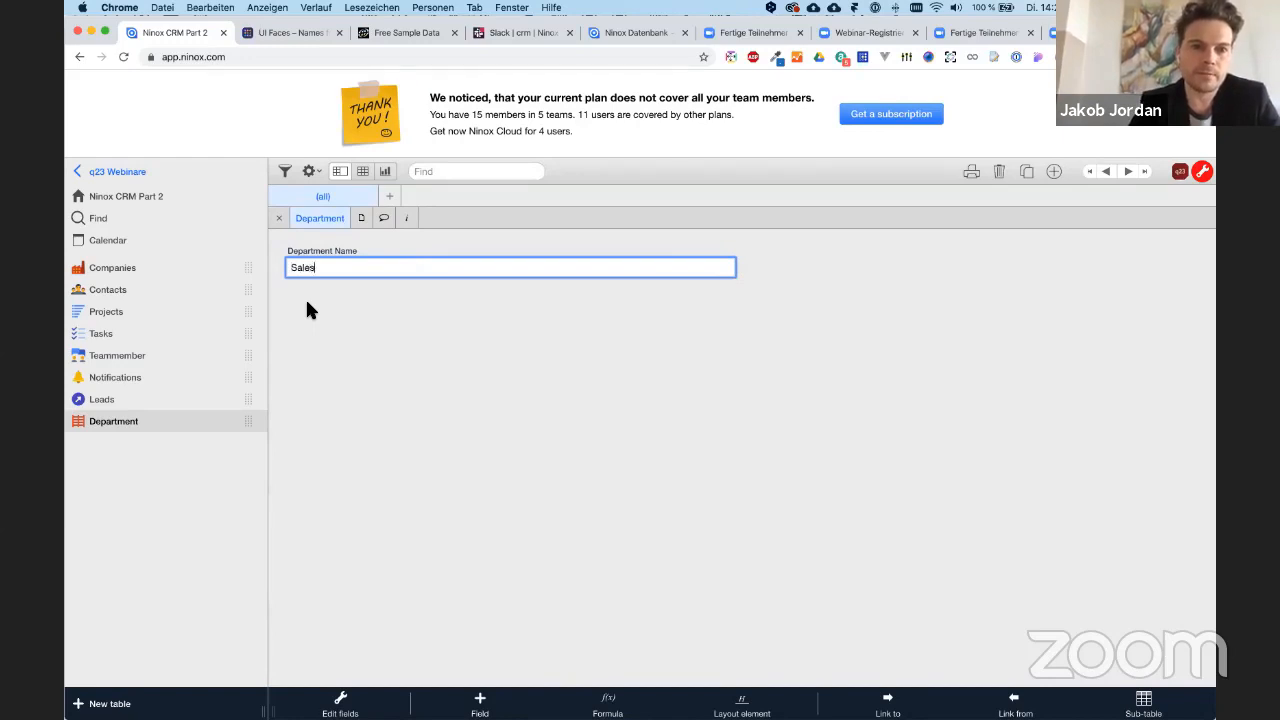
left_click(307, 304)
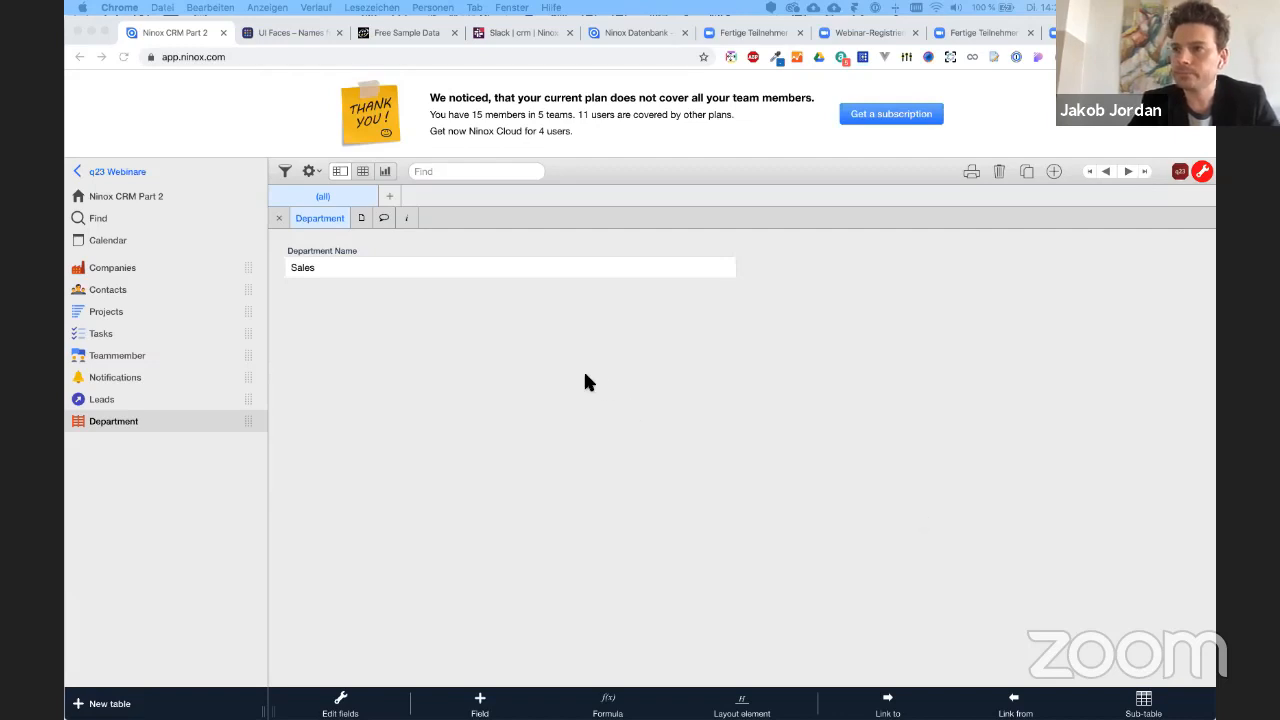
- Add two more records to the Department table, named Marketing and HR
left_click(1054, 171)
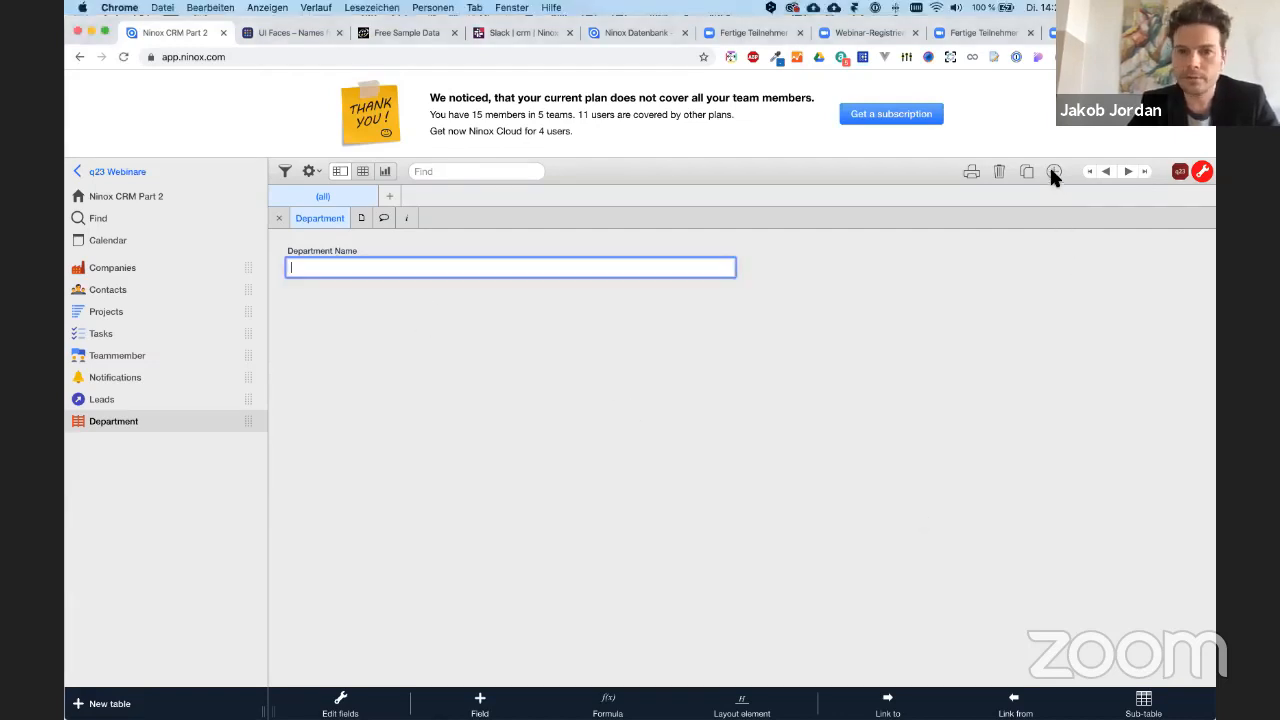
type("Marketing")
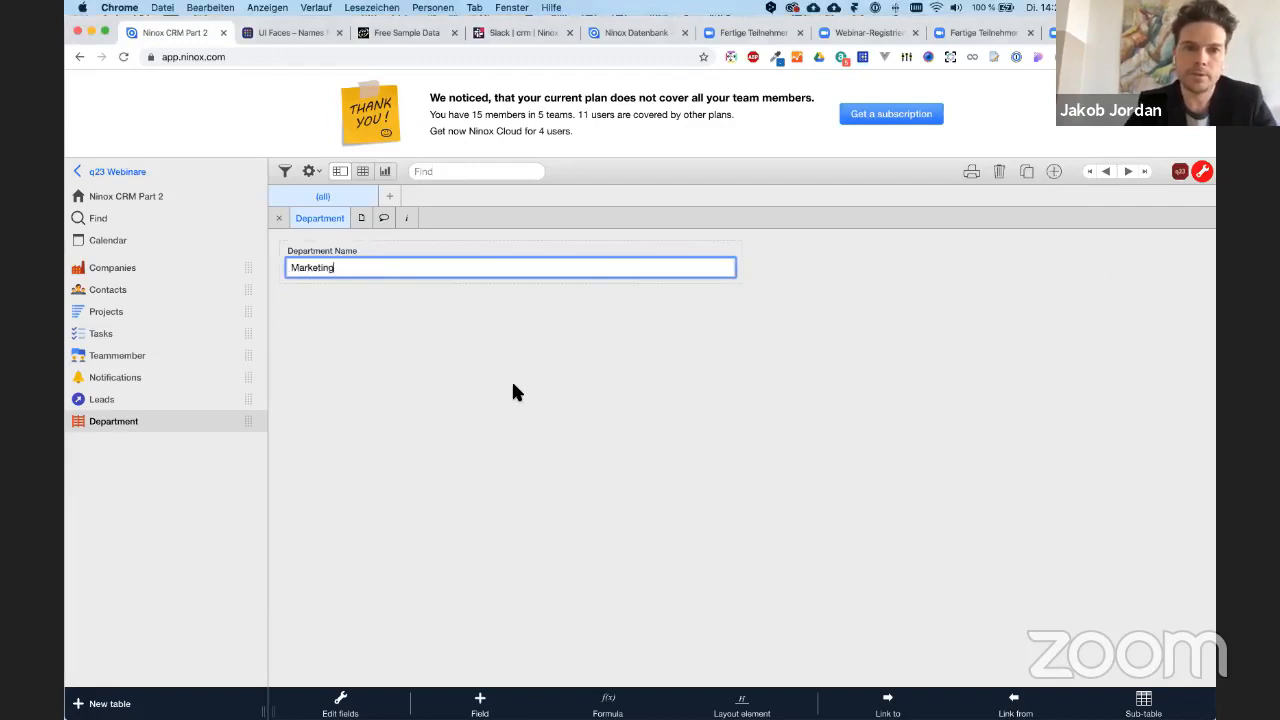
left_click(1142, 270)
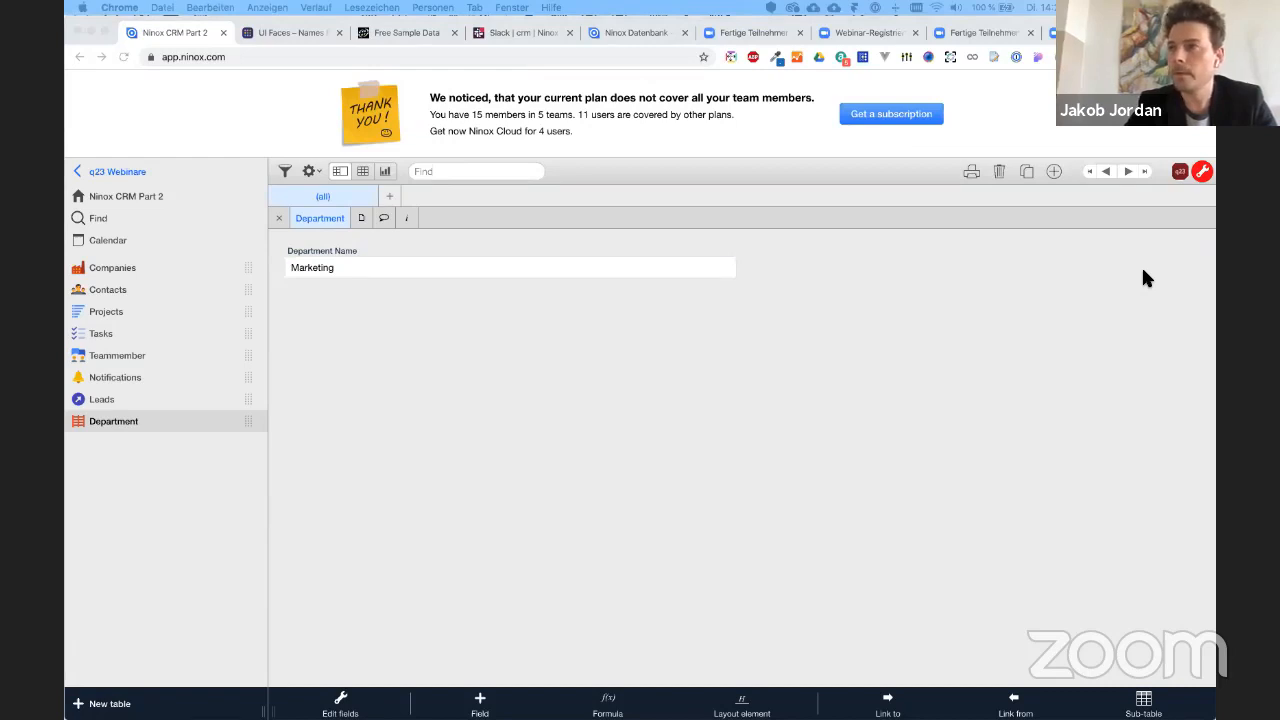
left_click(403, 331)
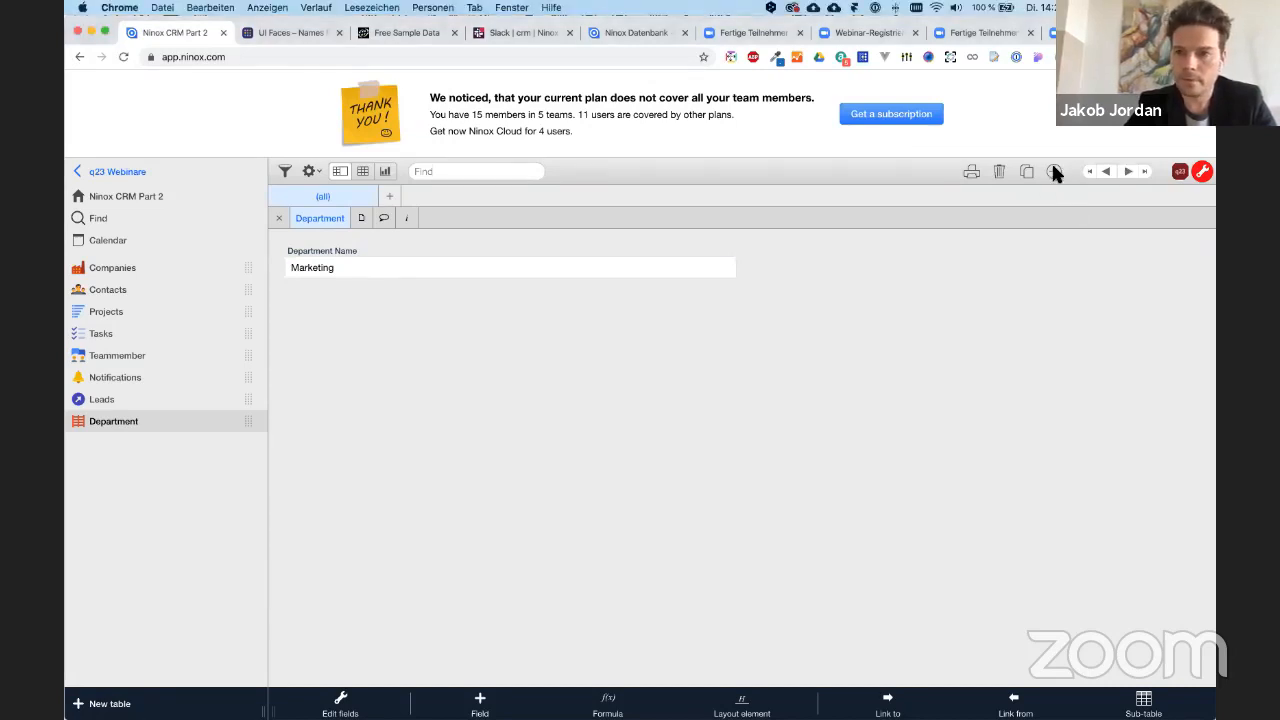
left_click(1053, 172)
type("HR")
left_click(789, 289)
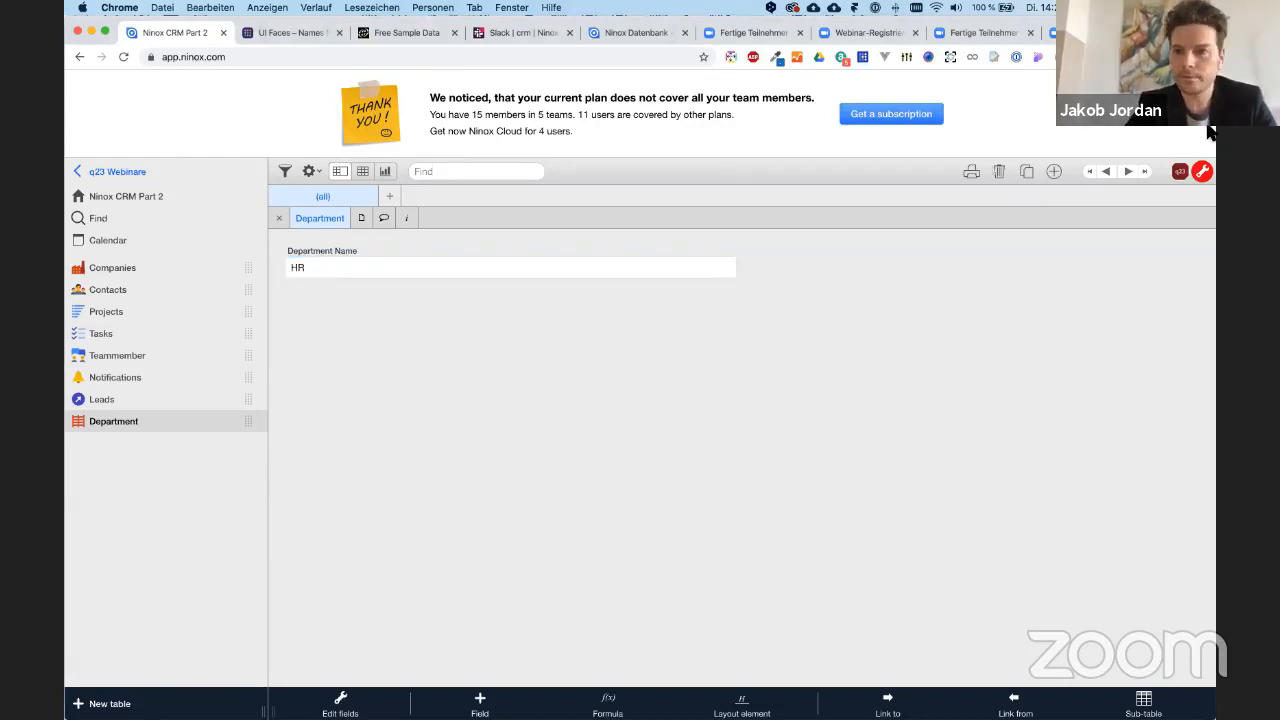
- Create a Department record with the department name Projectmanagement
left_click(1053, 171)
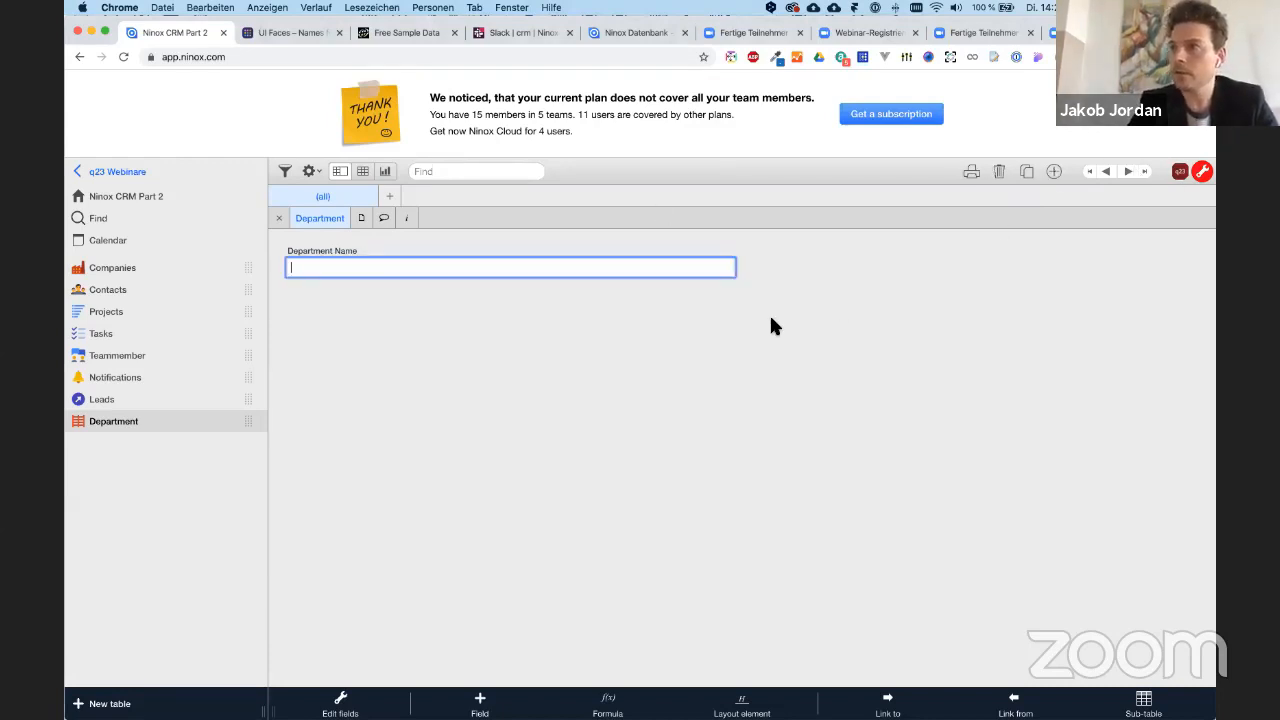
type("Proj")
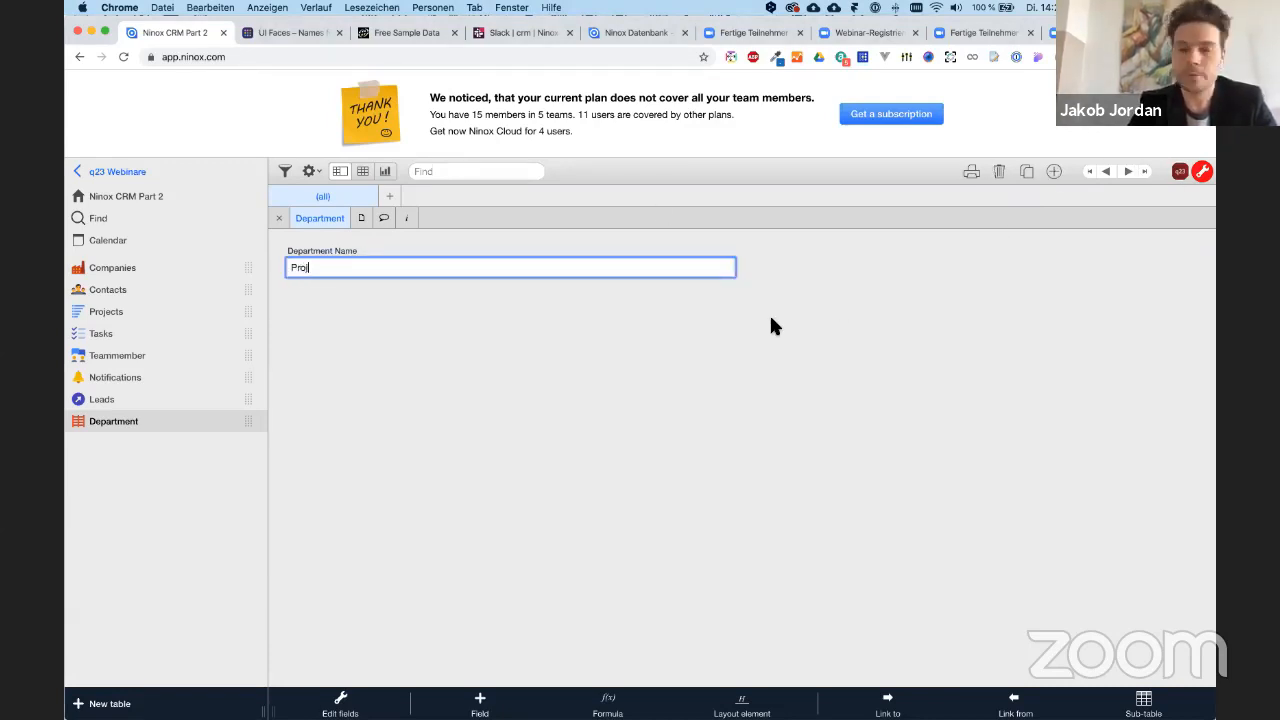
type("ectmanagement")
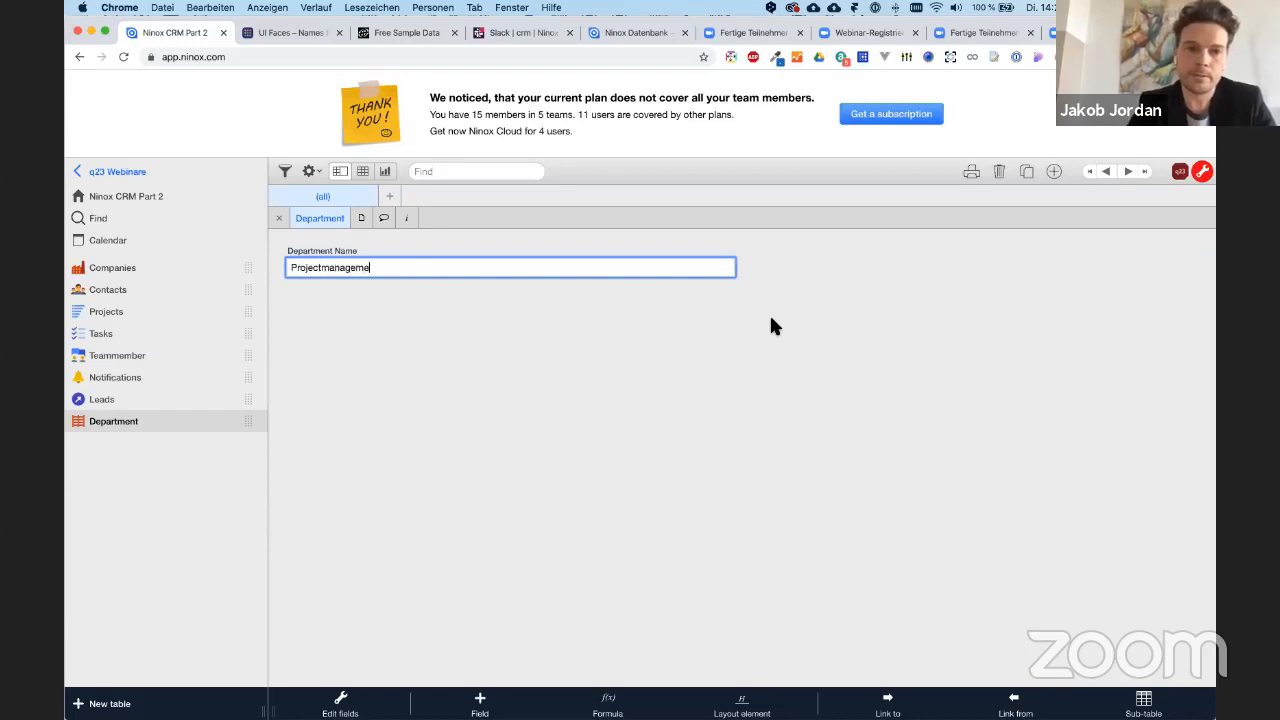
key("Return")
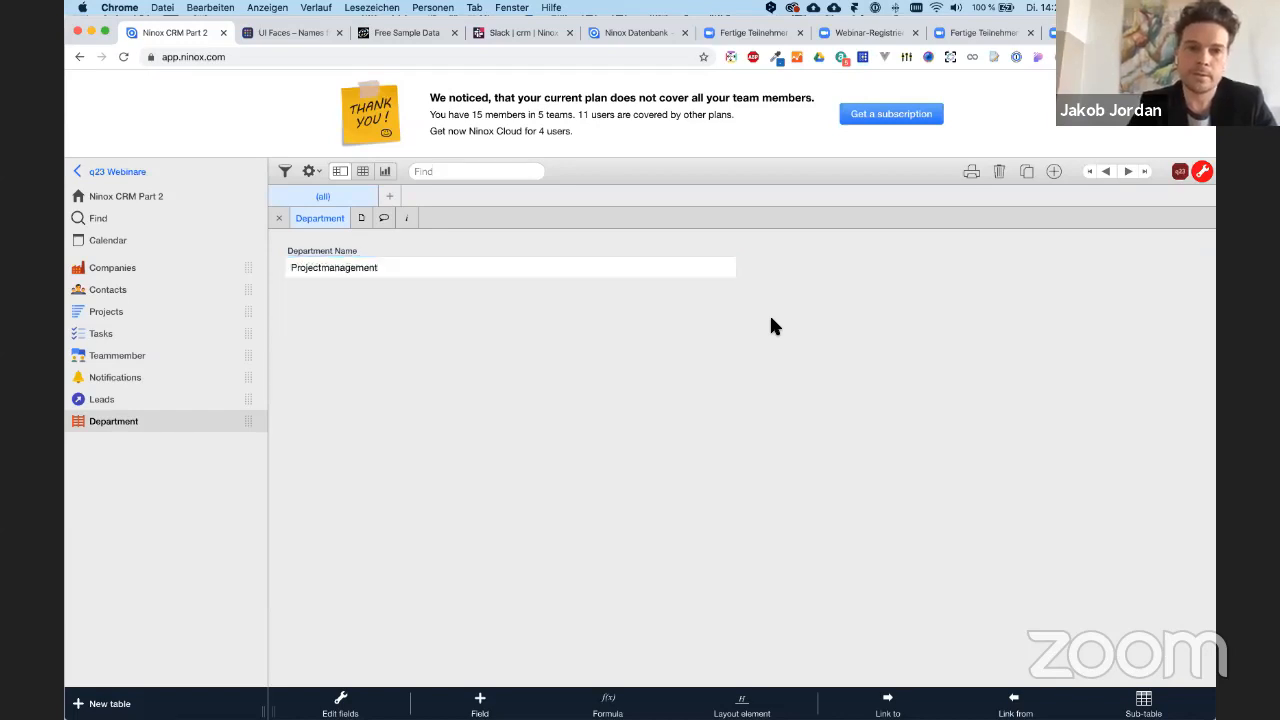
- Create a Department record with the department name Finance
left_click(1053, 172)
type("Finac")
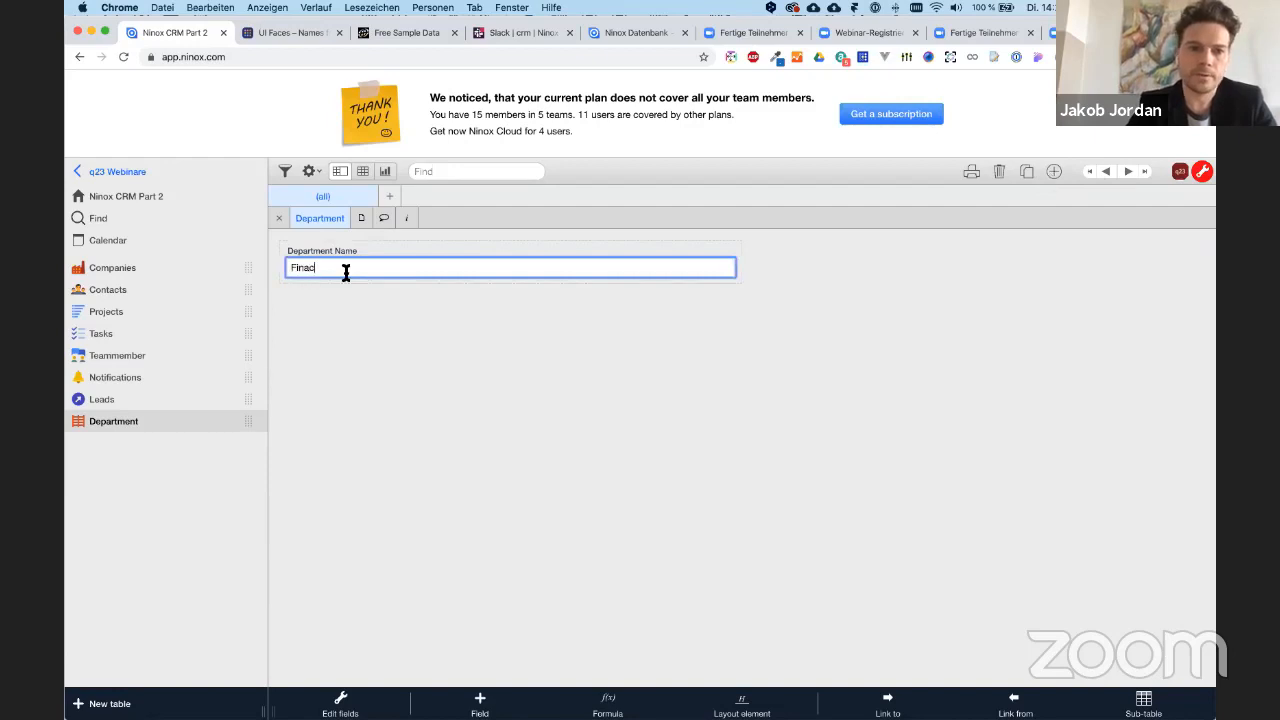
type("ial")
key("BackSpace")
key("BackSpace")
key("BackSpace")
key("BackSpace")
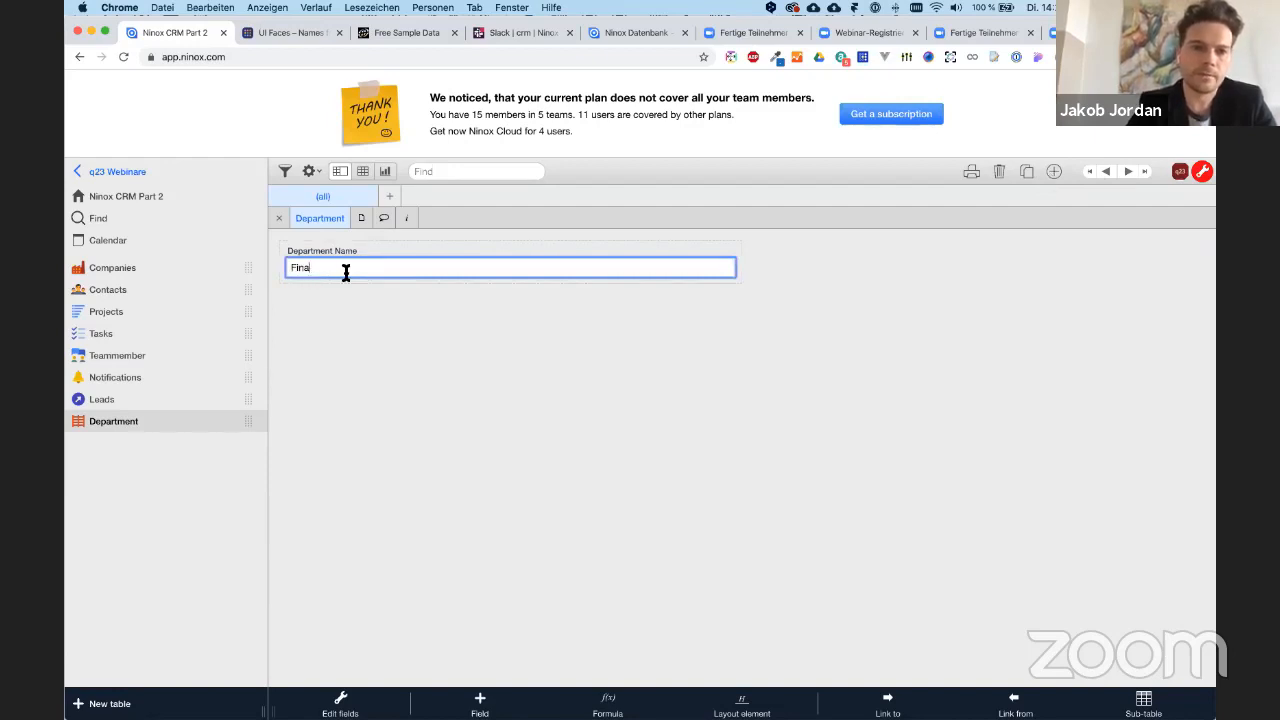
type("nce")
key("Return")
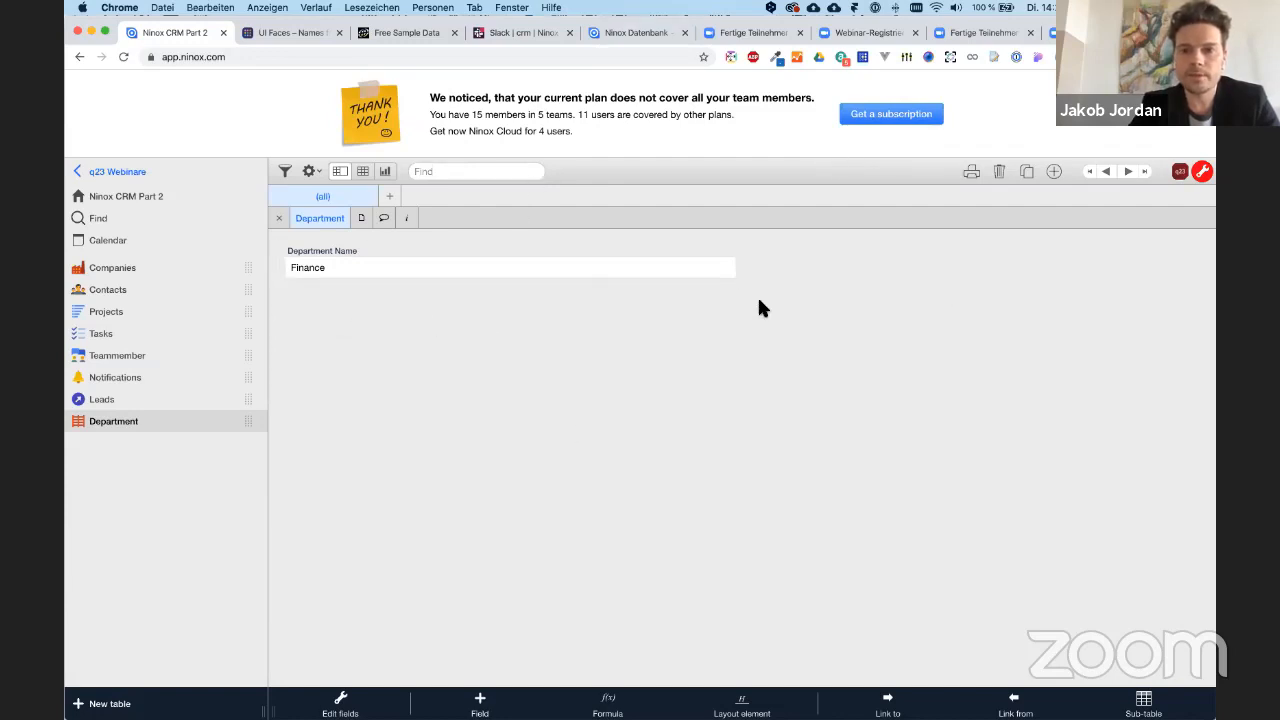
- Link Department to the Teammember table through a field named Department Owner, narrow it to fit beside Department Name, and save the layout
left_click(886, 703)
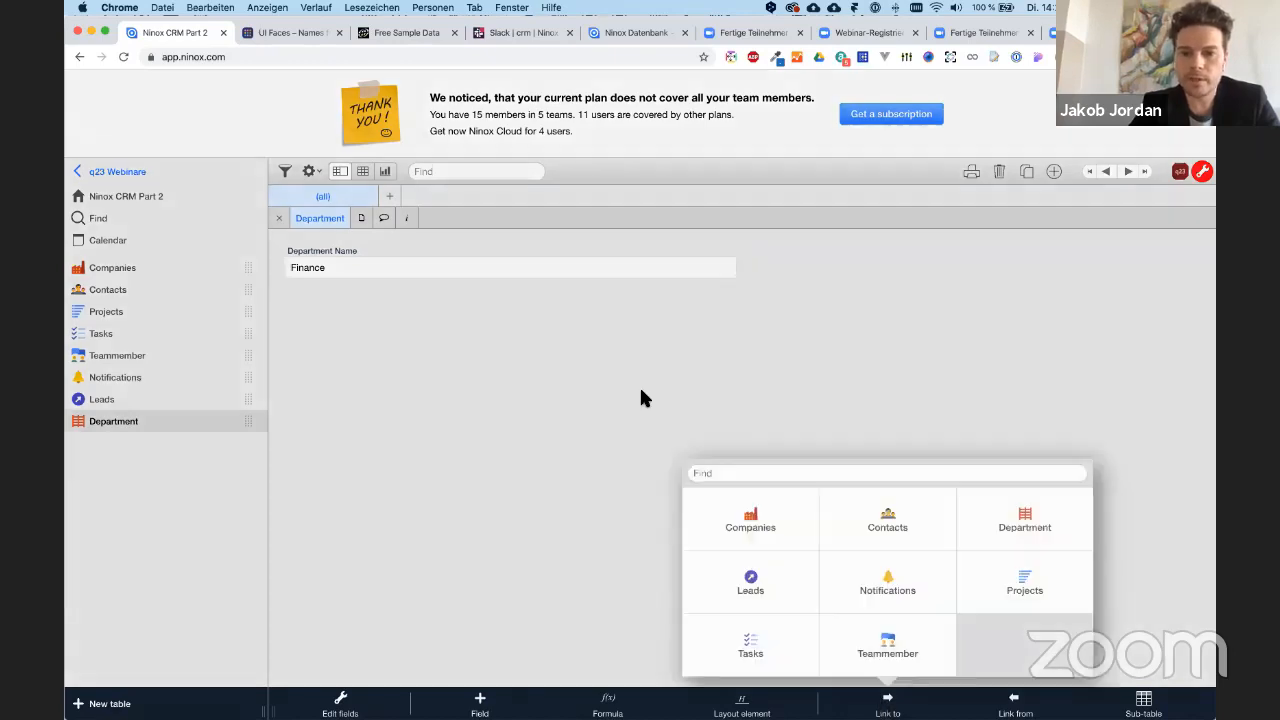
left_click(897, 653)
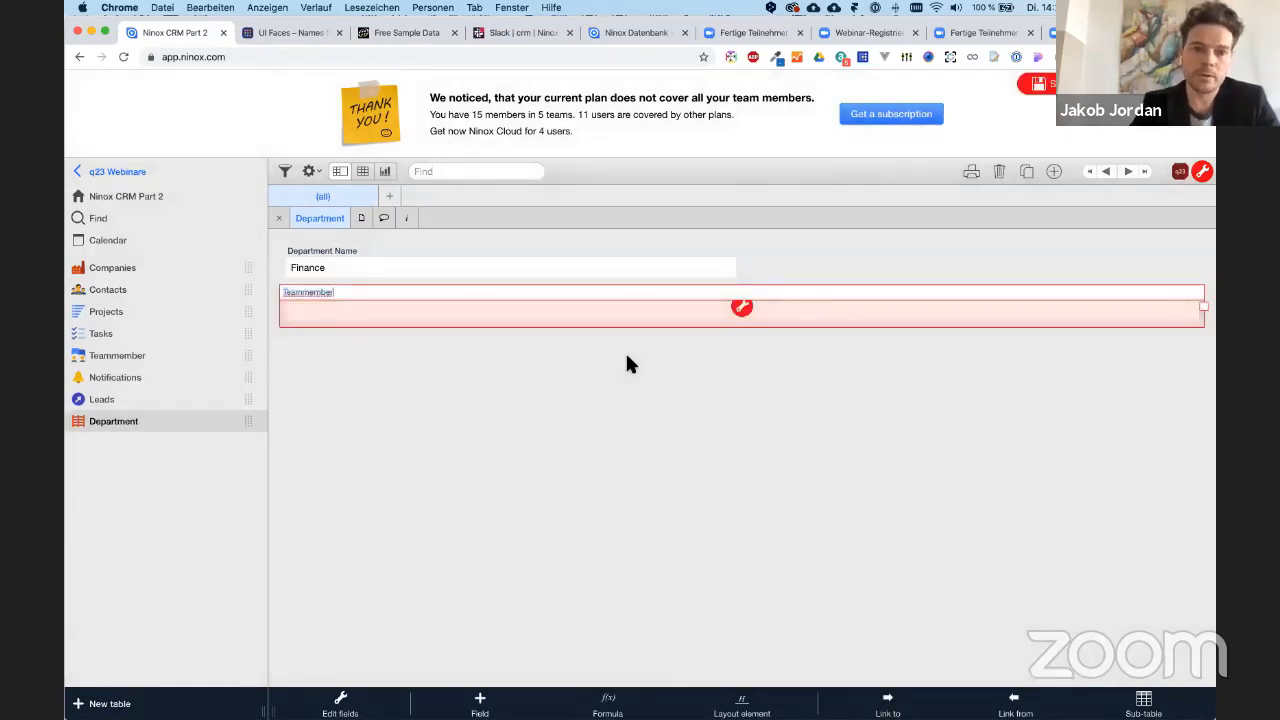
type("S")
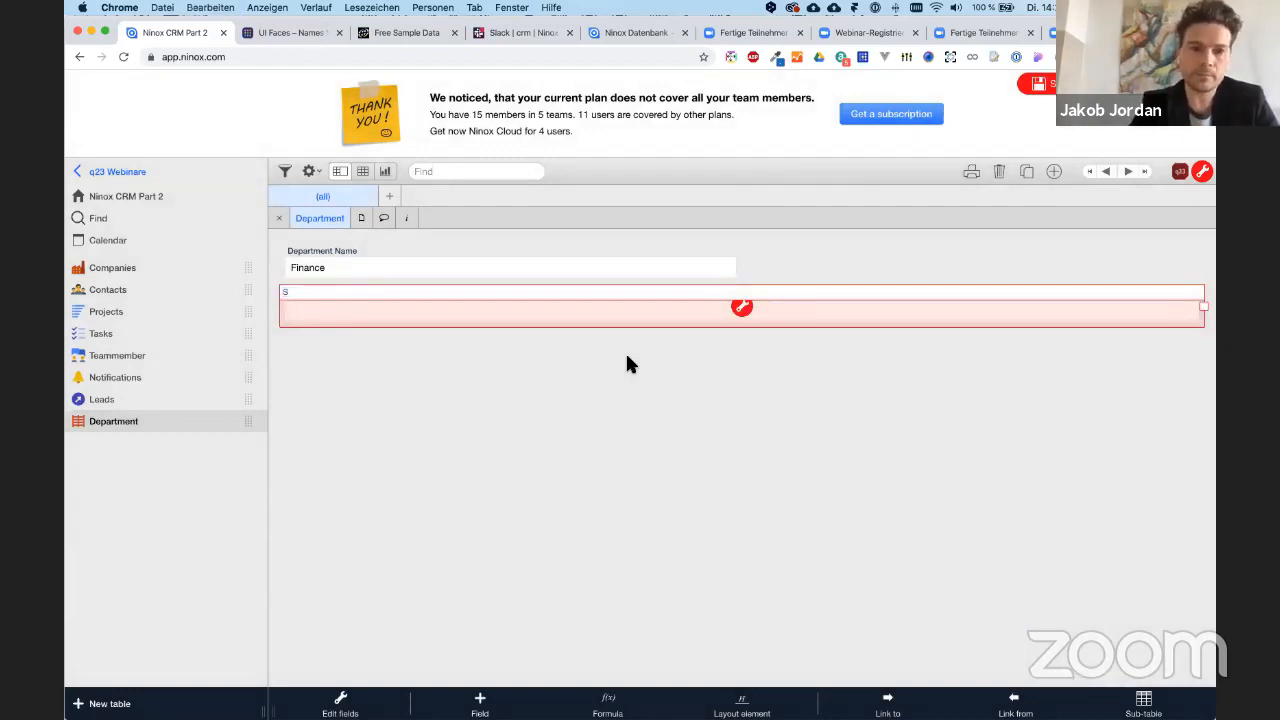
key("BackSpace")
type("Department Owner")
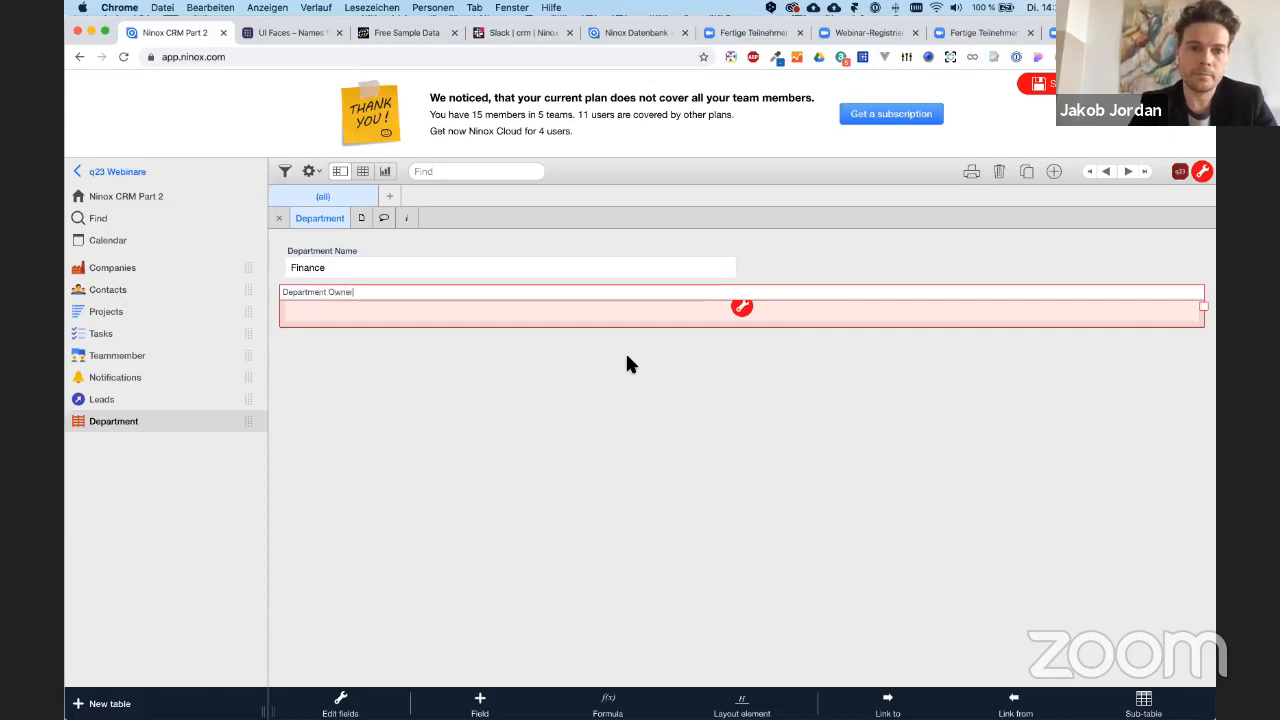
key("Return")
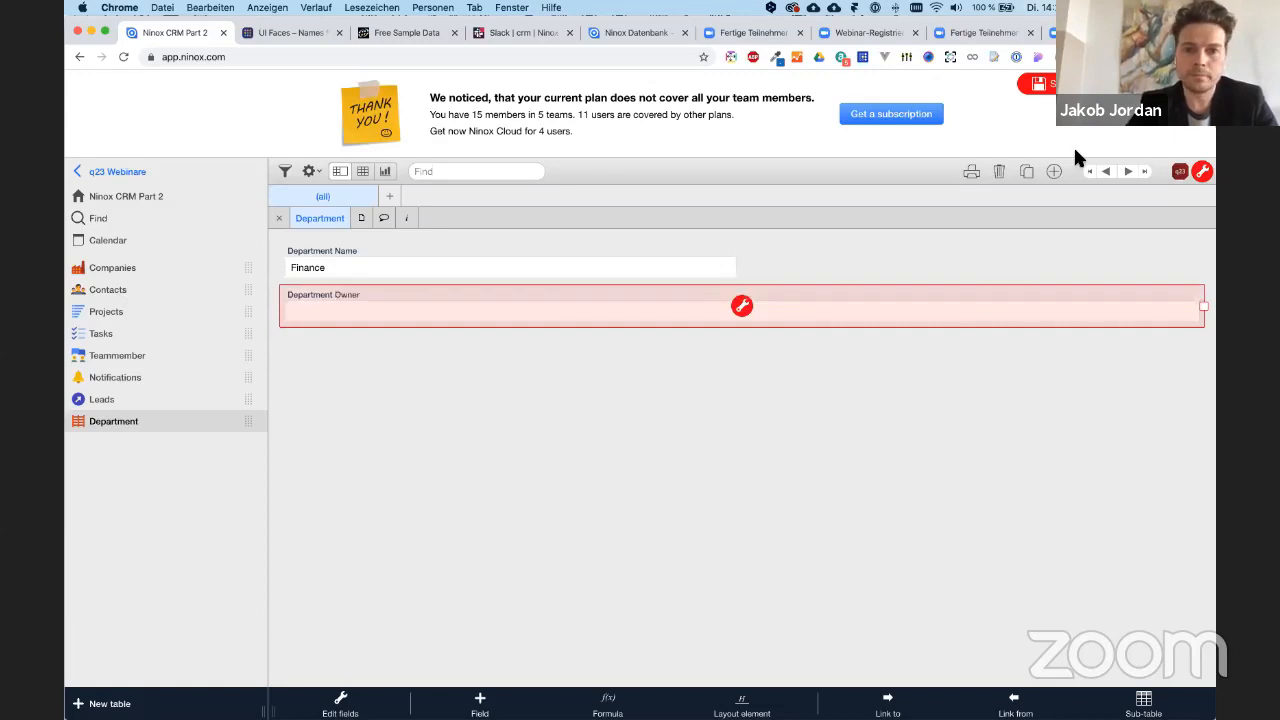
left_click_drag(1204, 307, 576, 290)
left_click(1030, 209)
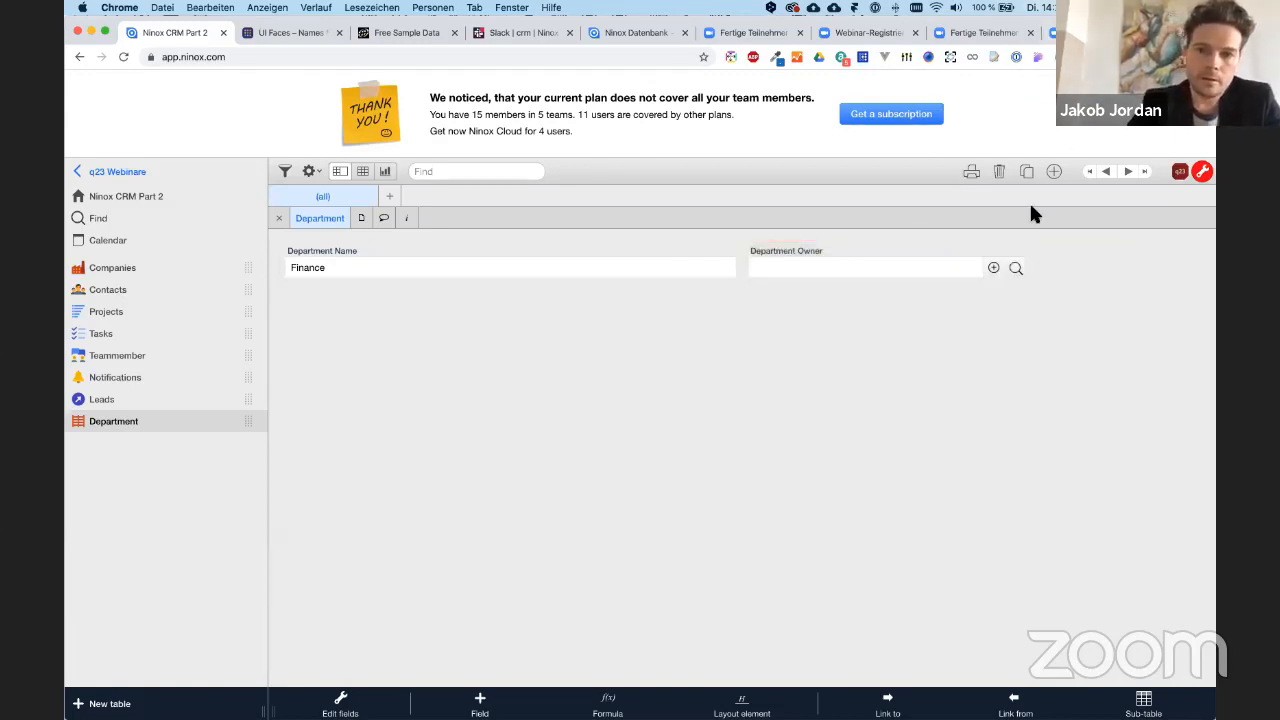
left_click(1015, 267)
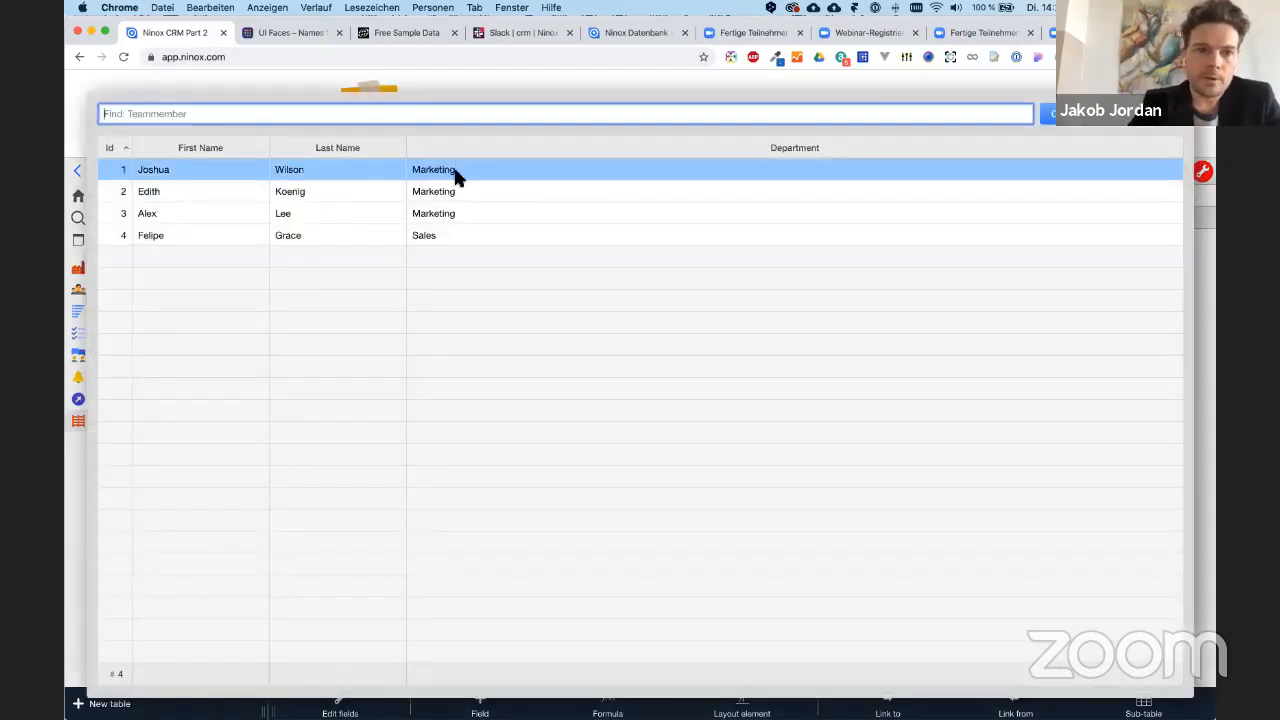
left_click(457, 172)
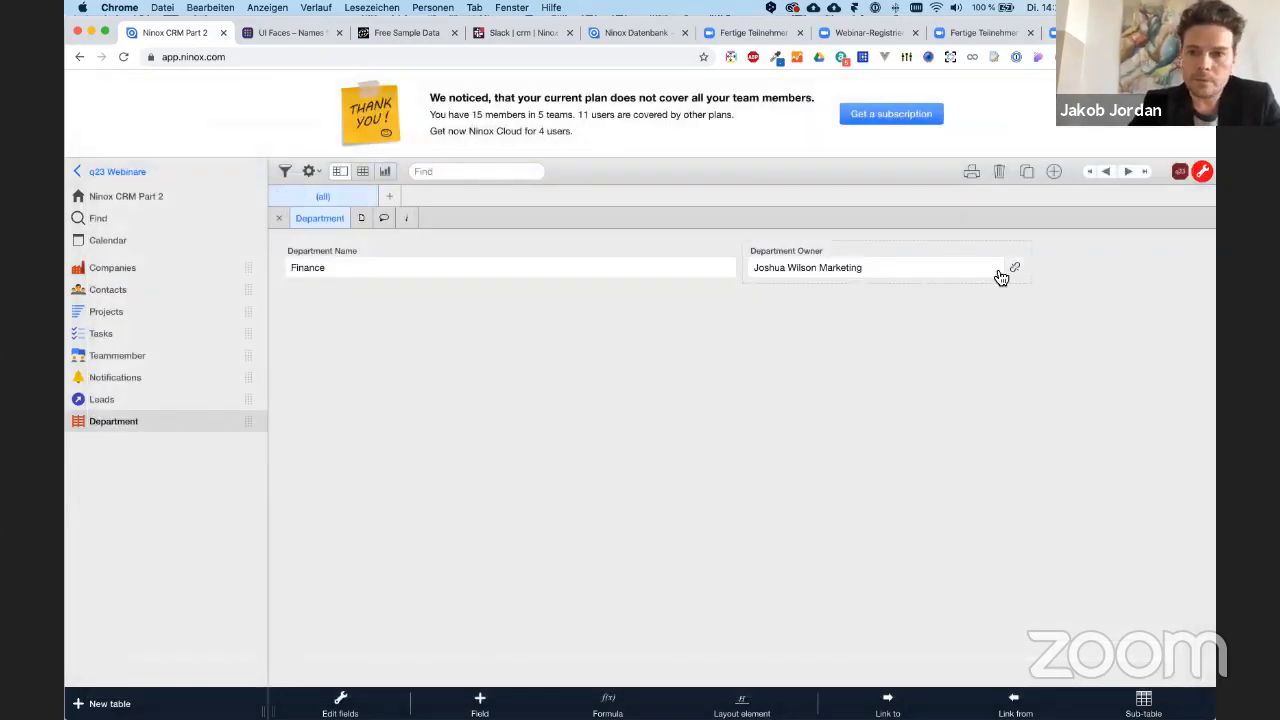
left_click(1015, 268)
left_click(1015, 268)
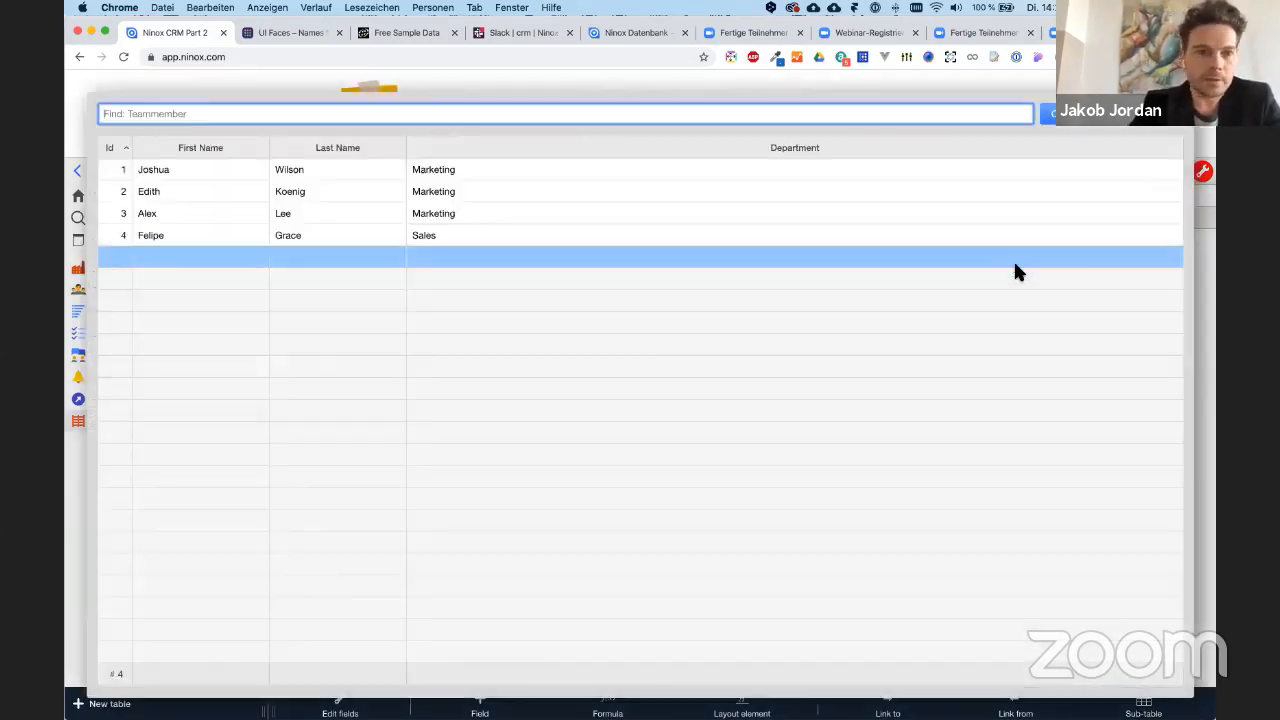
left_click(1140, 90)
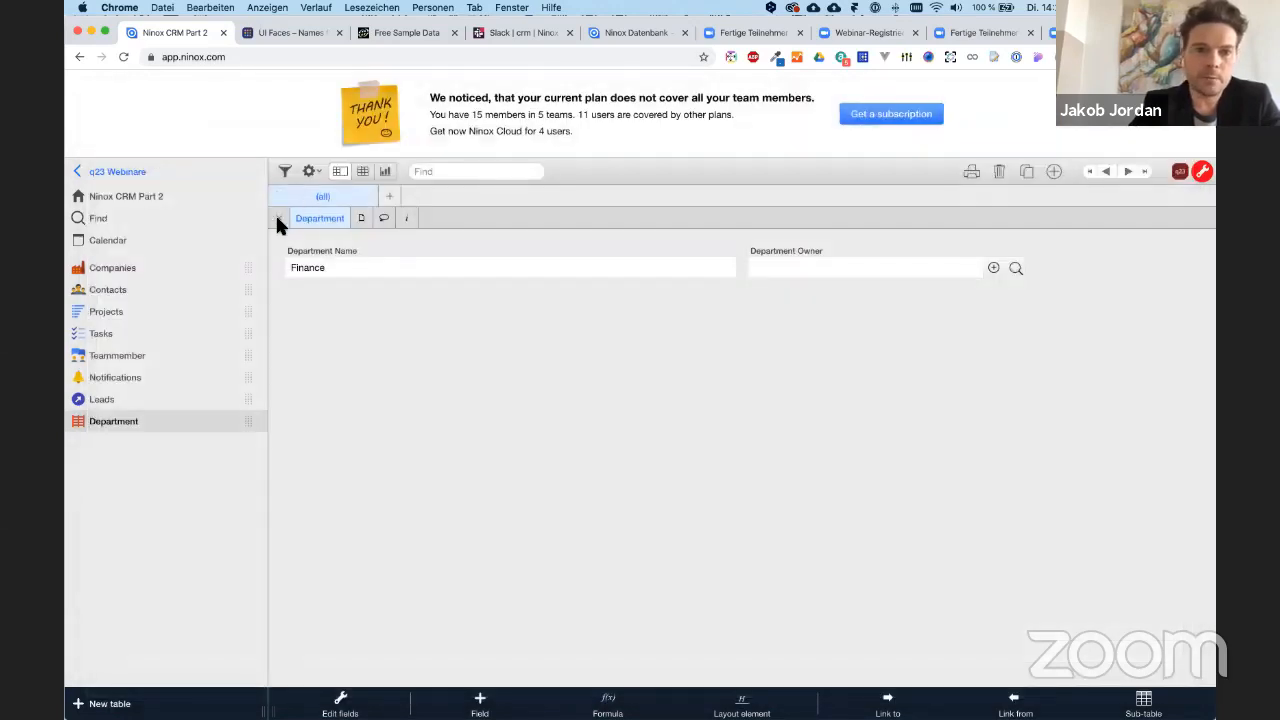
- Open the Marketing department record and assign the first listed Marketing team member as its Department Owner
left_click(279, 218)
left_click(362, 262)
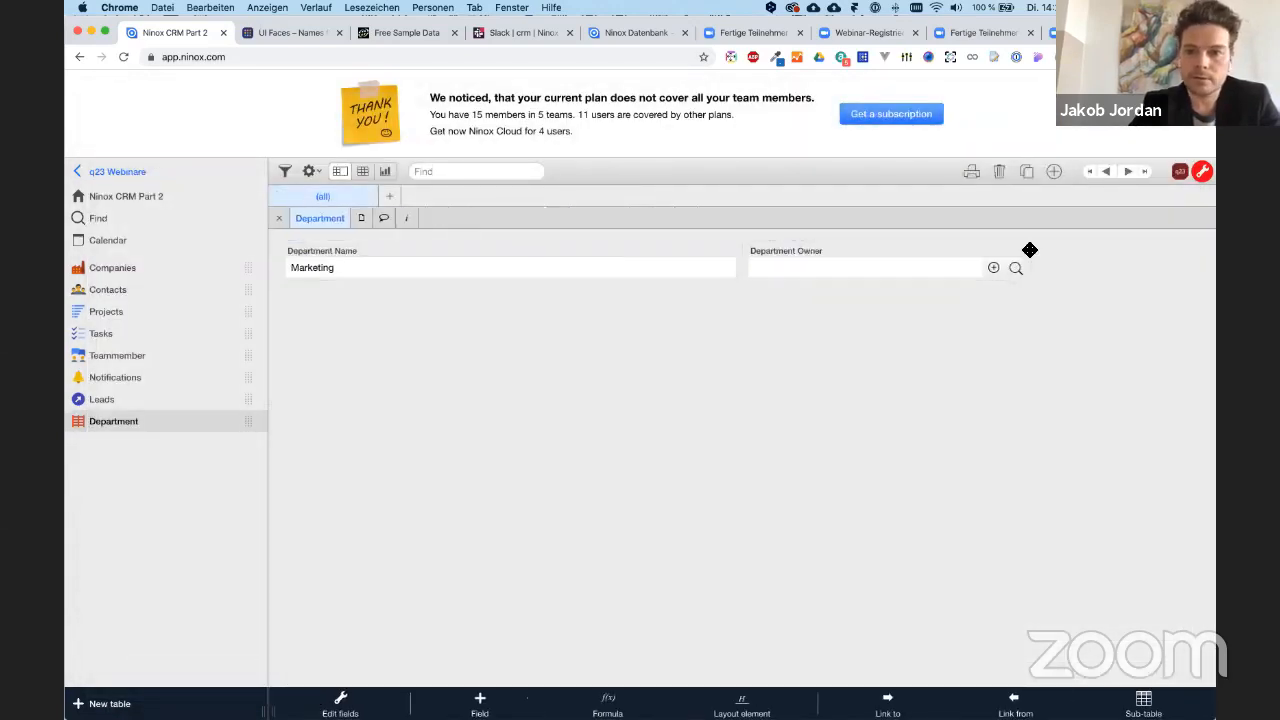
left_click(1015, 268)
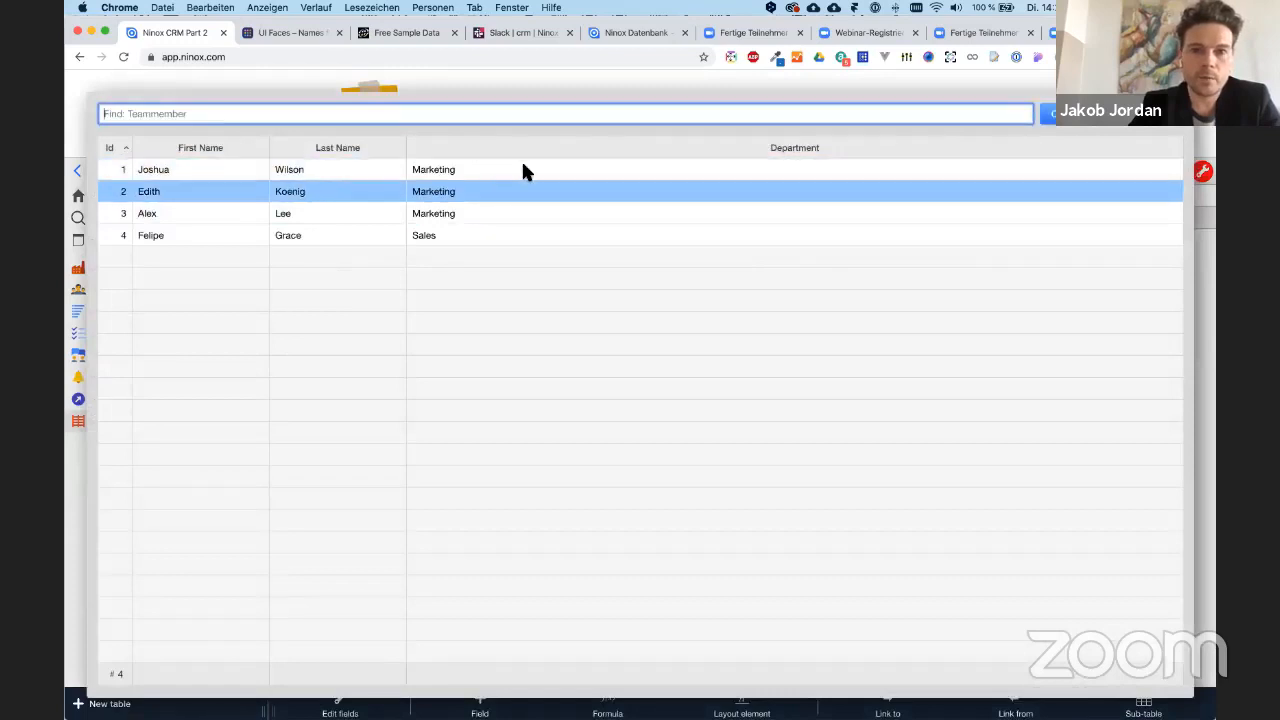
left_click(467, 172)
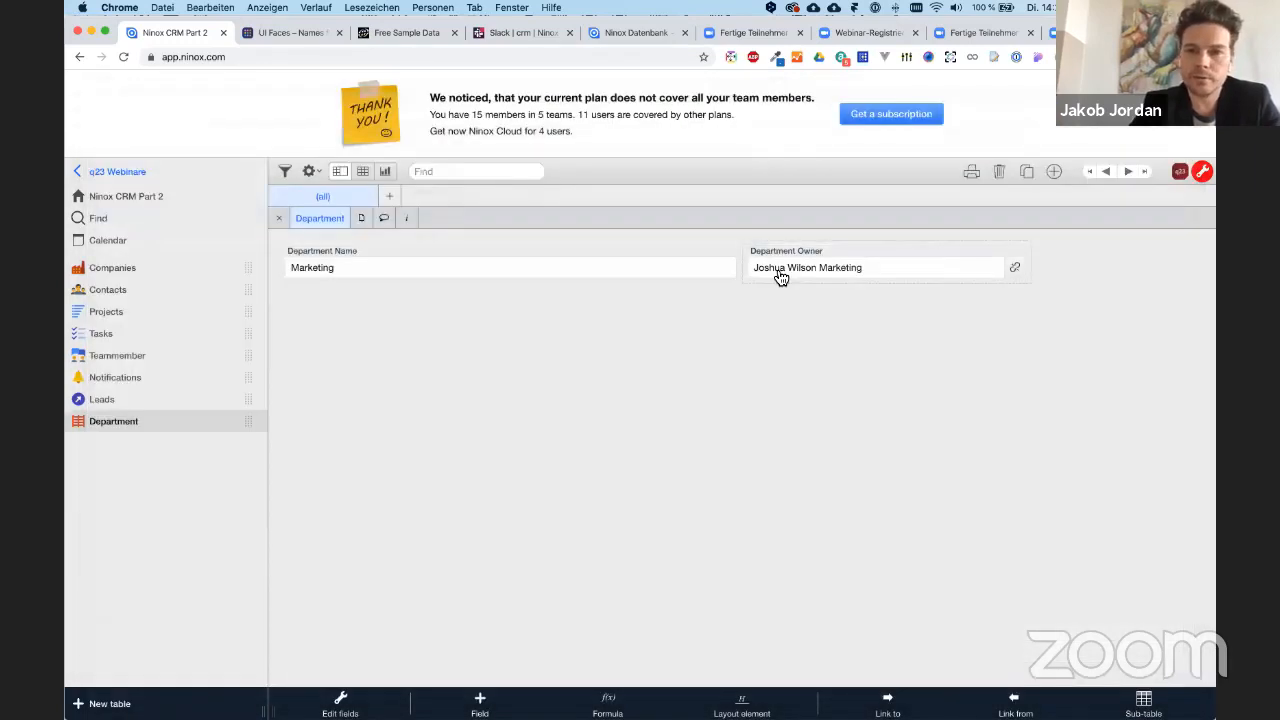
- Open the department owner's Teammember record, rename the Department2 table field to Supervisor of Department, and save the change
left_click(770, 277)
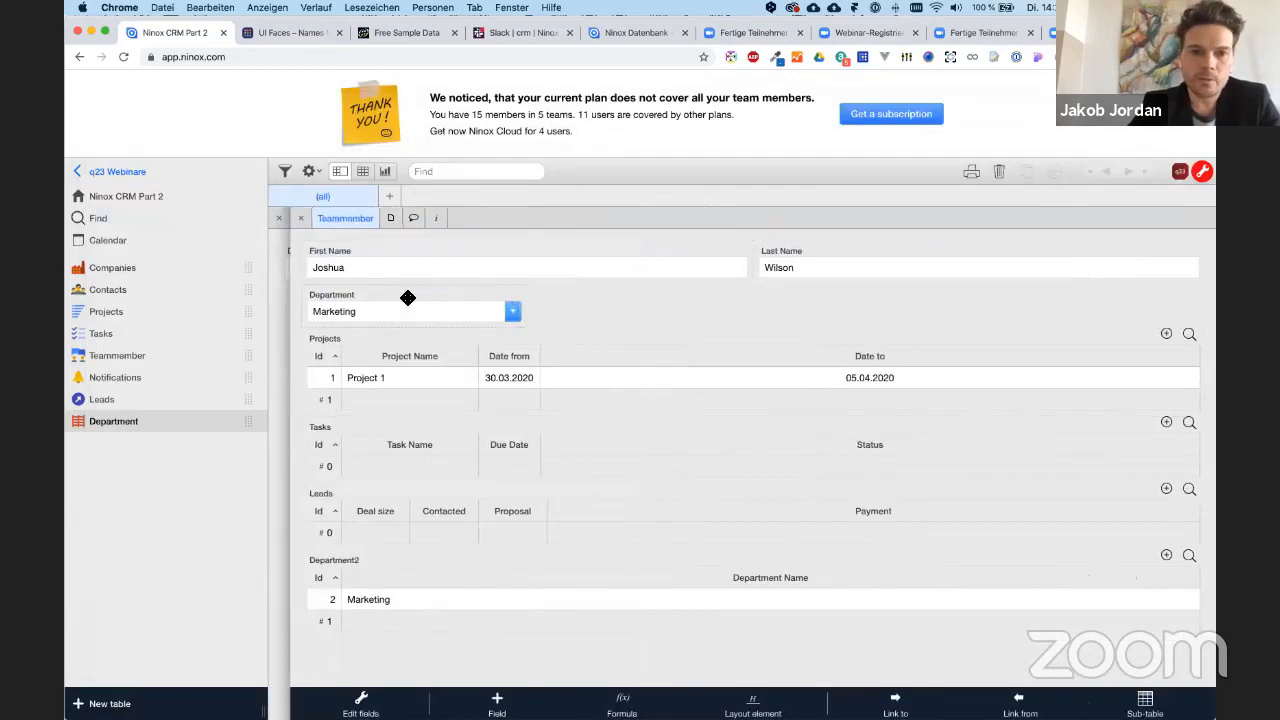
left_click(355, 293)
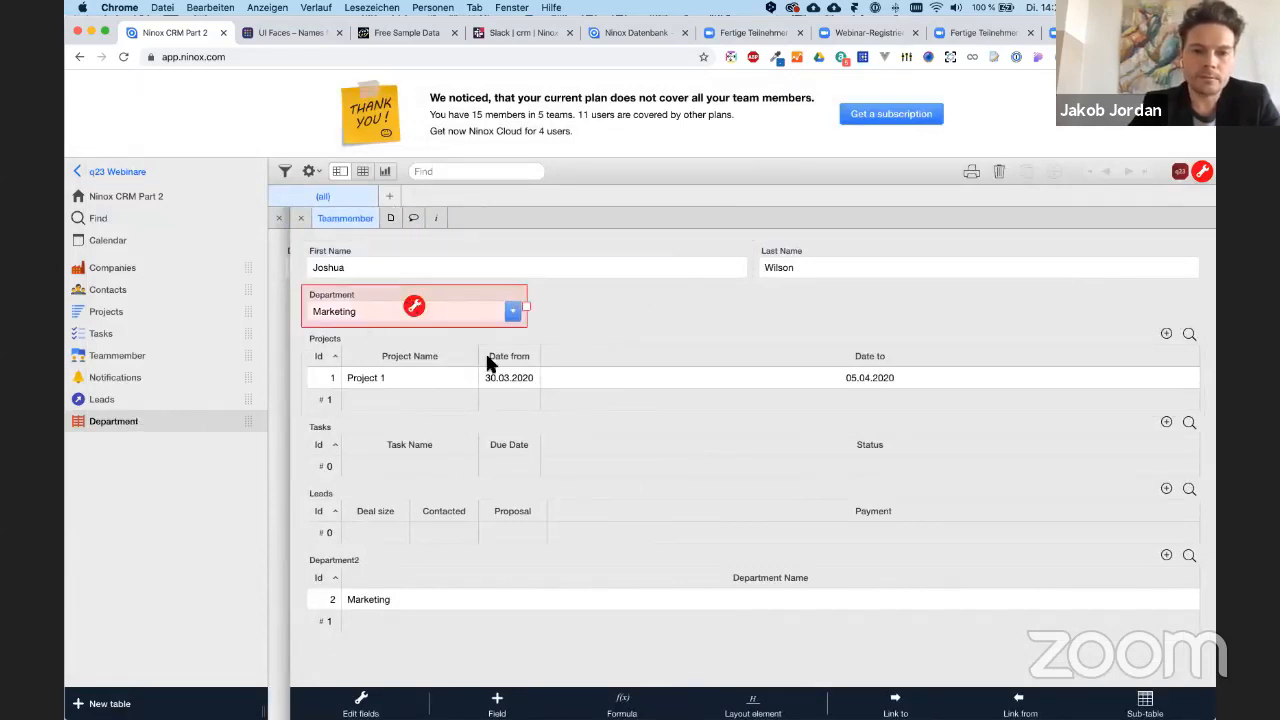
left_click(386, 562)
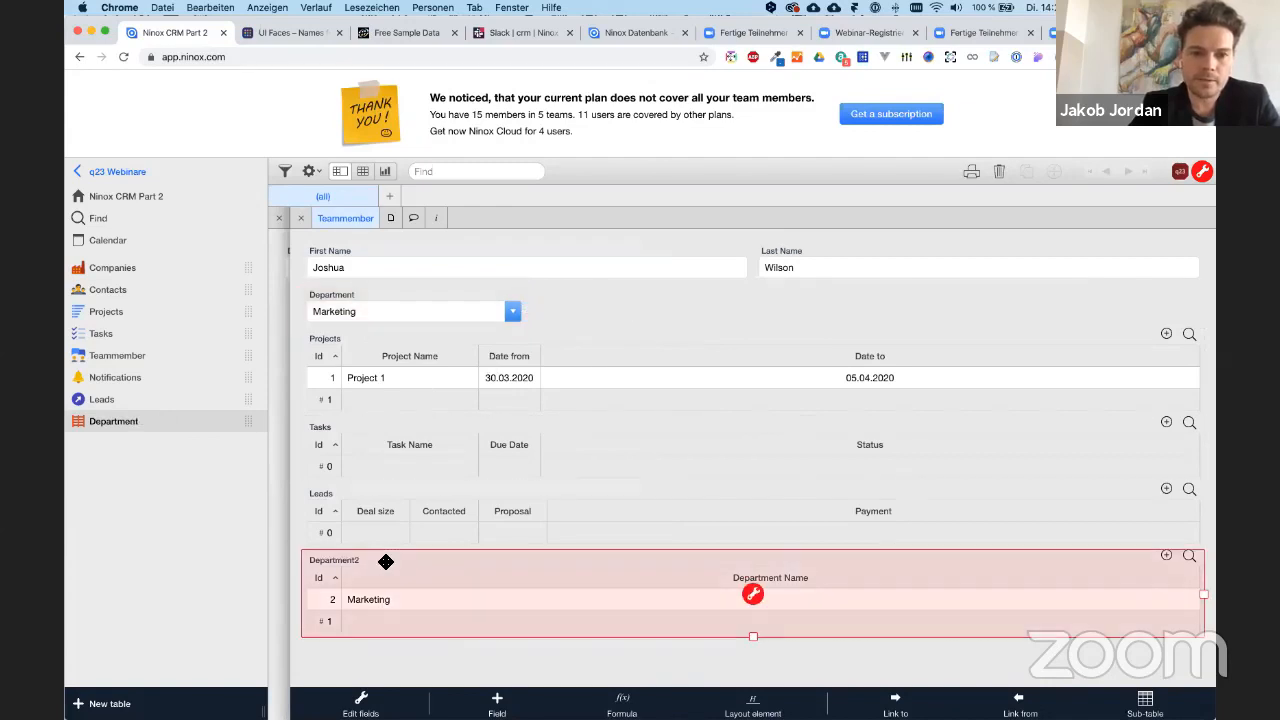
double_click(457, 556)
left_click(456, 556)
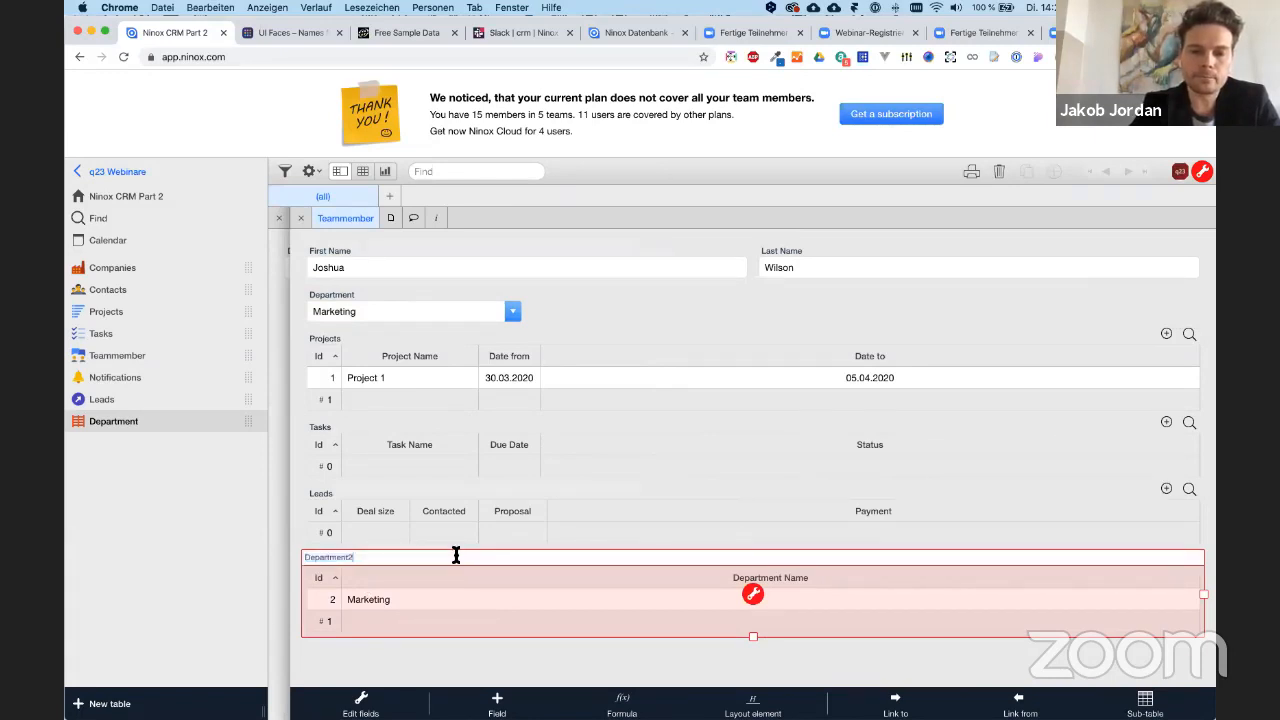
double_click(456, 556)
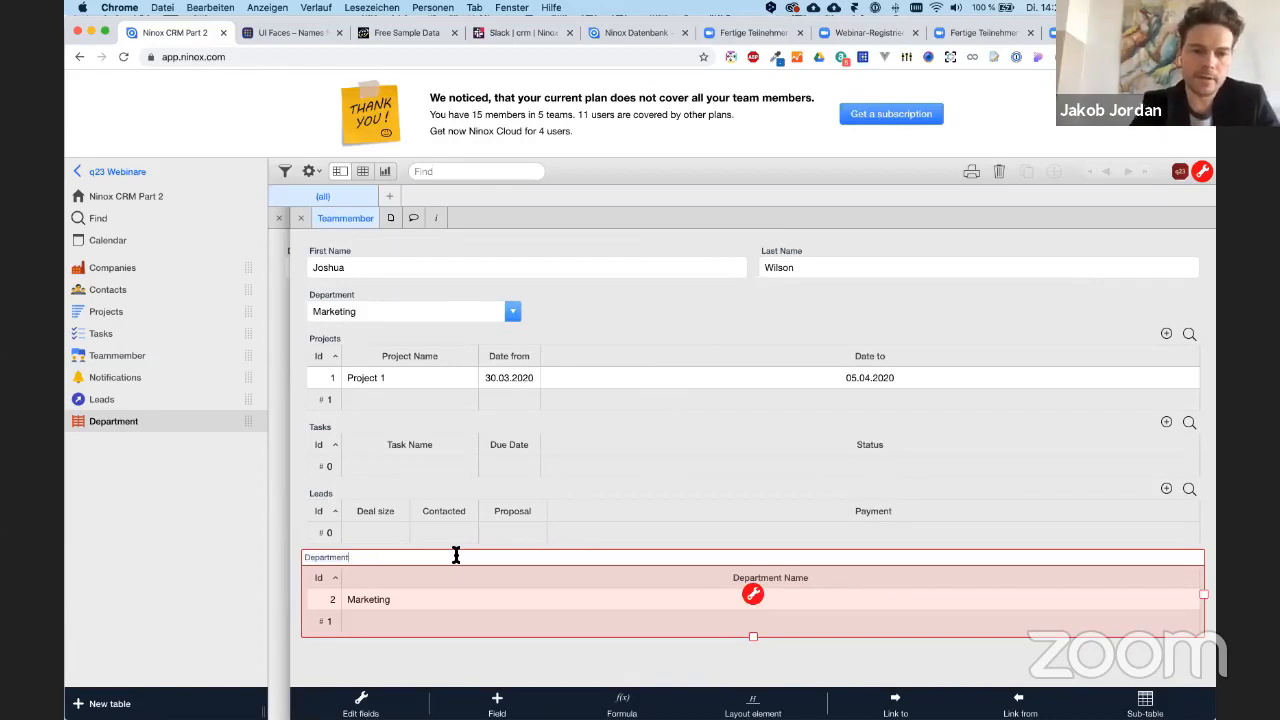
type("Superv")
type("isor of")
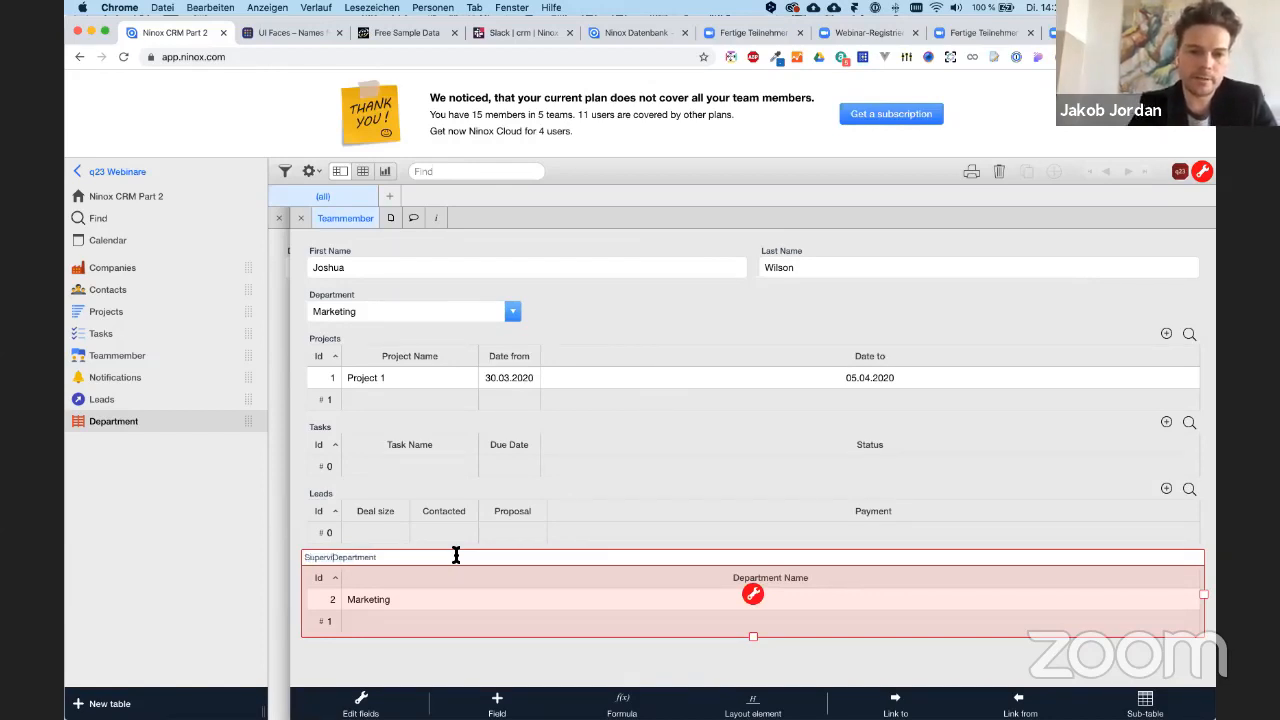
key("Return")
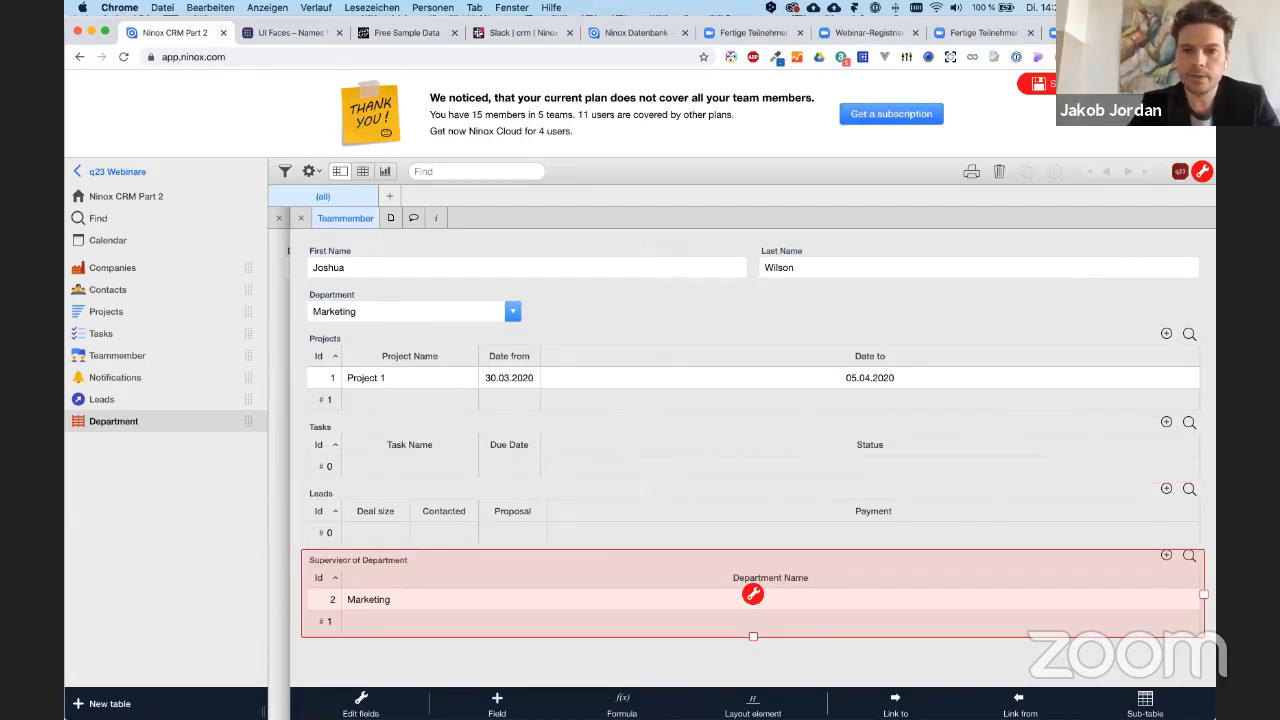
left_click(1040, 84)
- Hide the Id column of the Supervisor of Department table and move the table directly above Projects
left_click(478, 588)
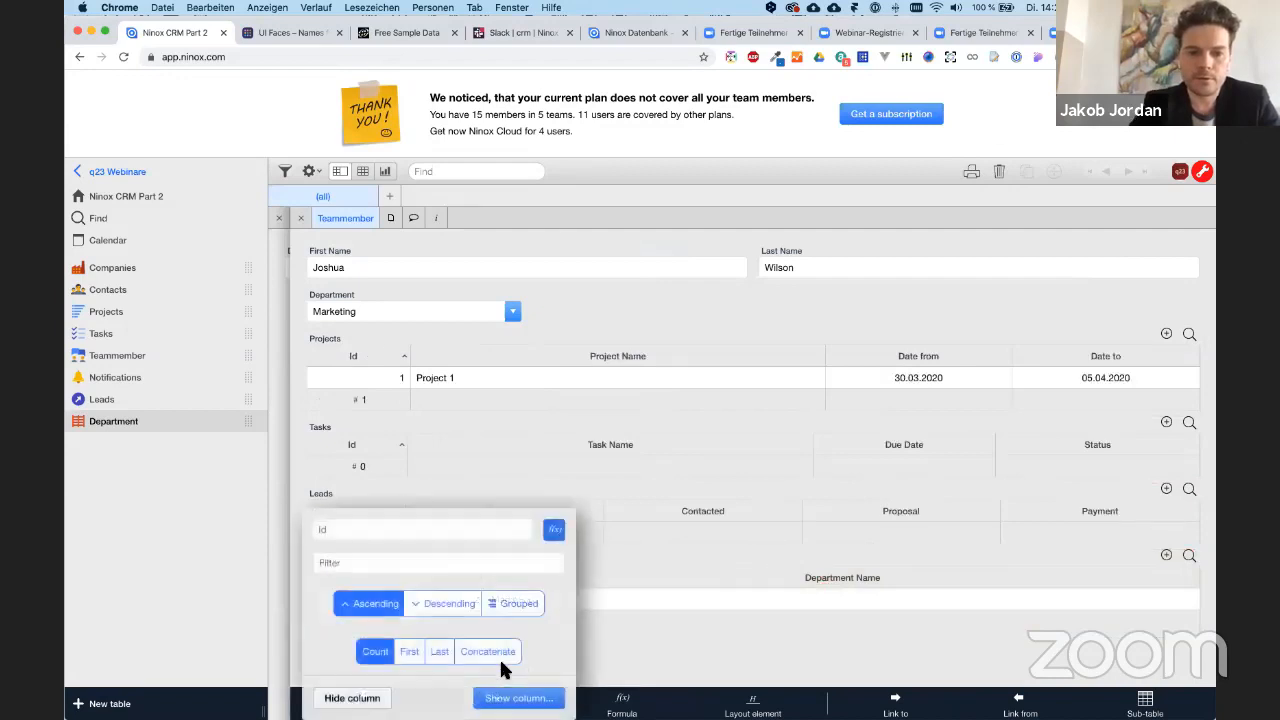
left_click(353, 698)
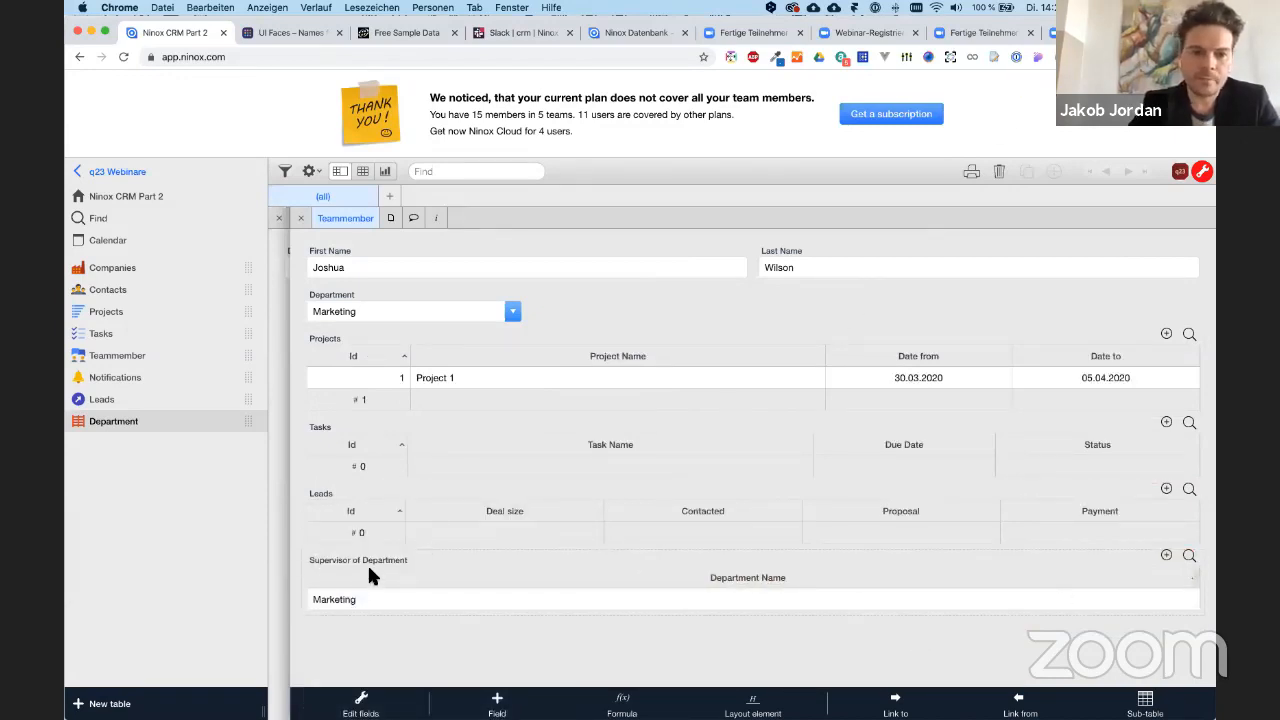
left_click_drag(366, 563, 368, 345)
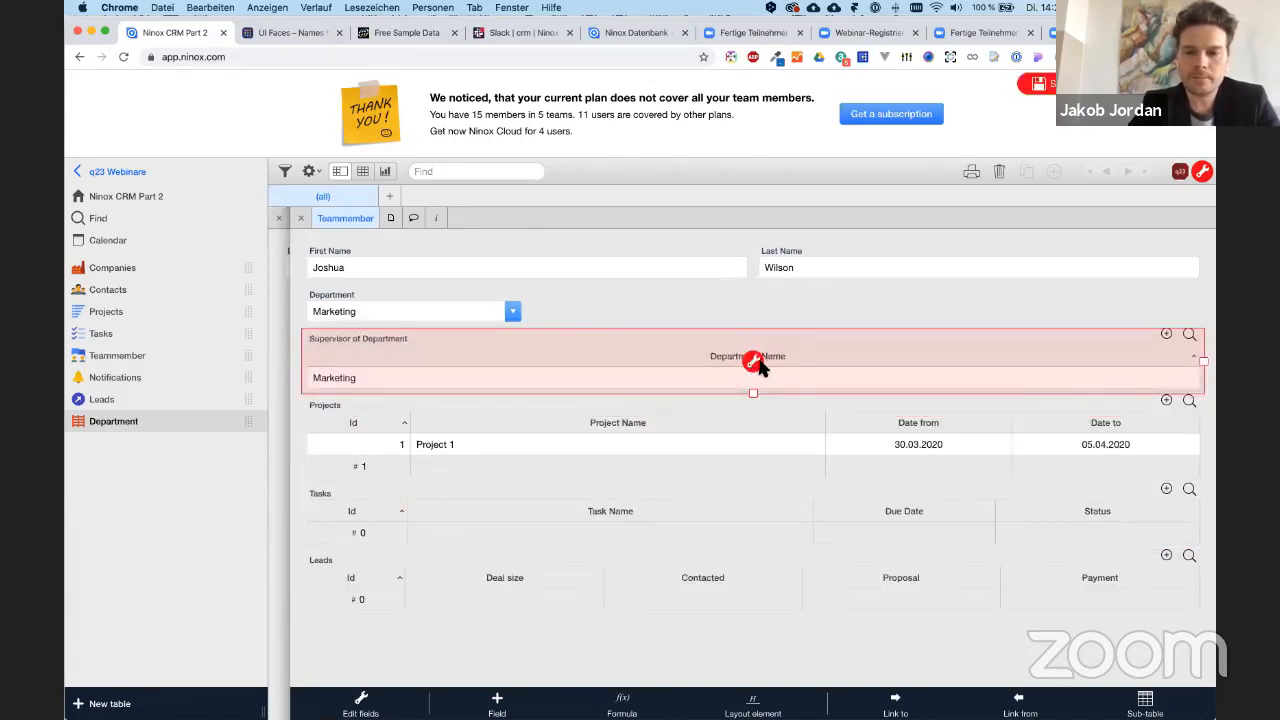
- Show Supervisor of Department as a field instead of a table and shrink it to fit beside the Department field
left_click(753, 362)
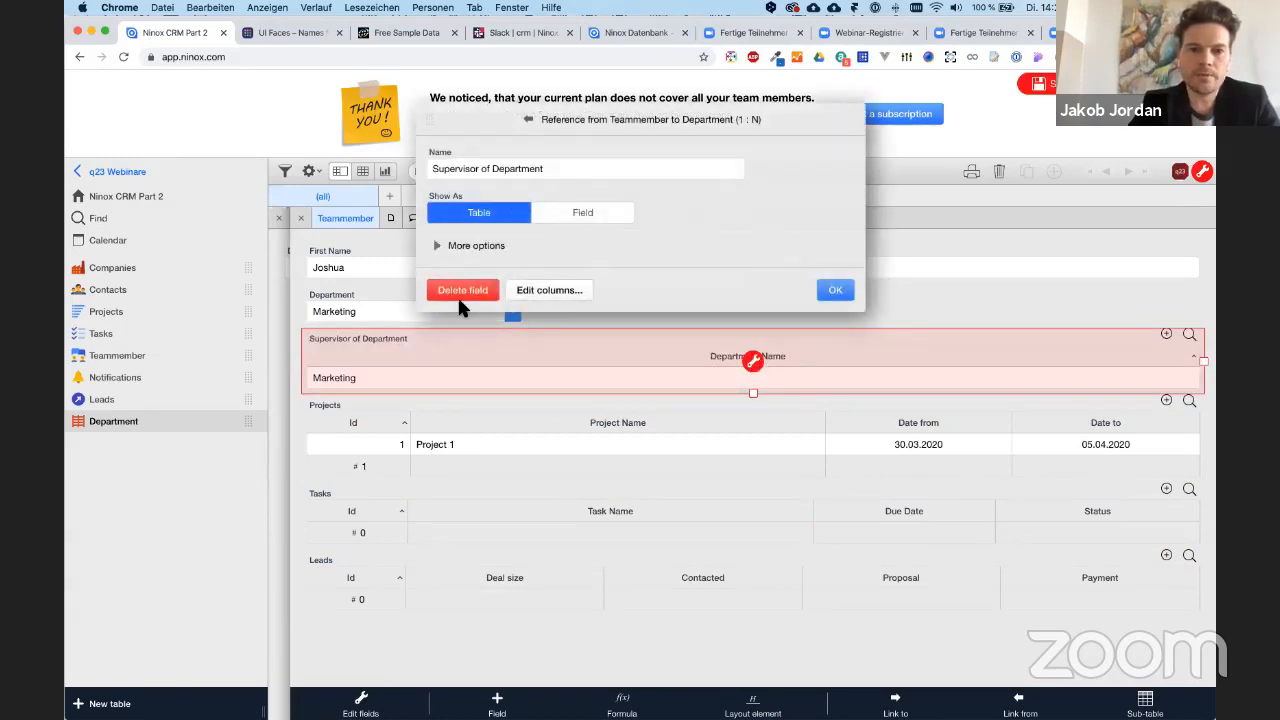
left_click(558, 214)
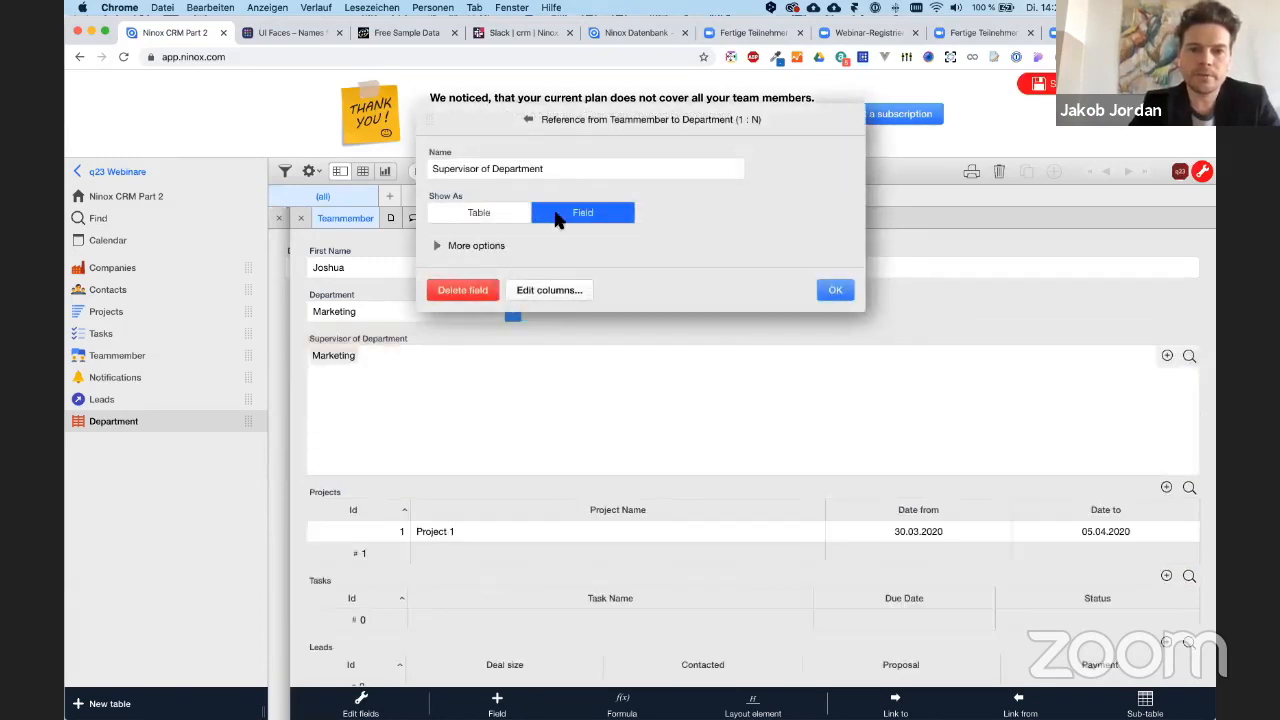
left_click(832, 290)
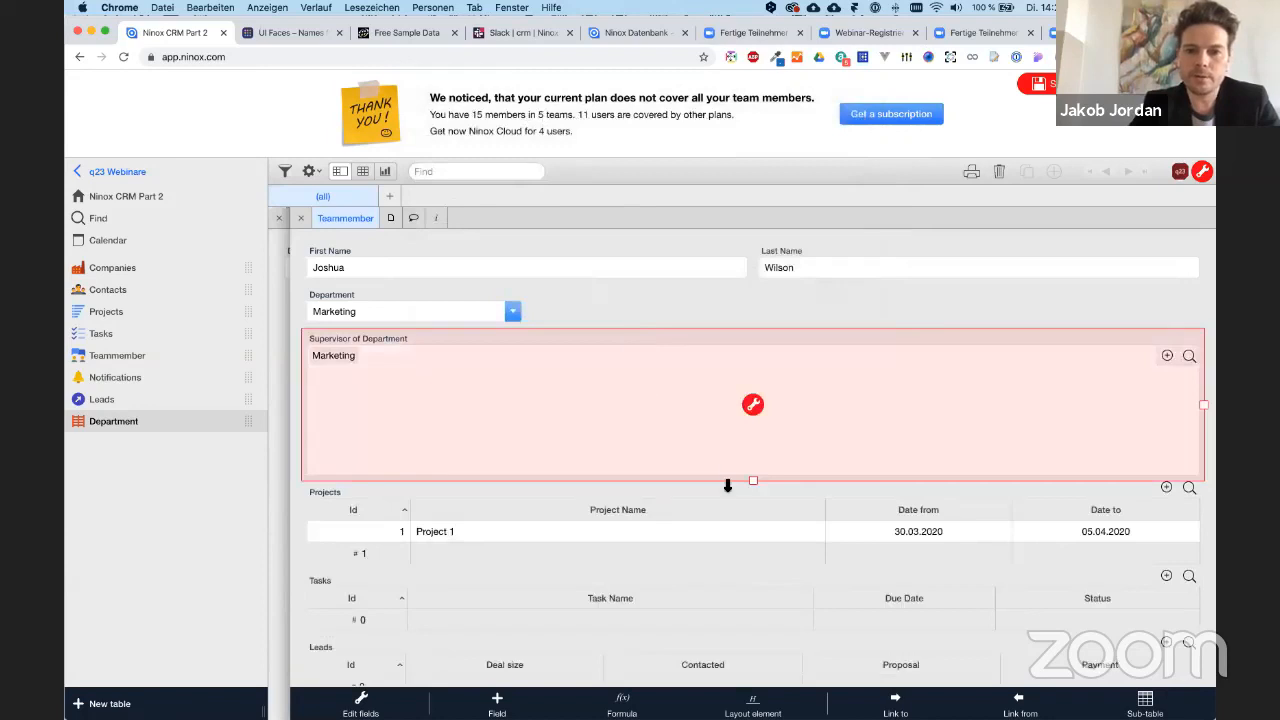
left_click_drag(757, 484, 753, 370)
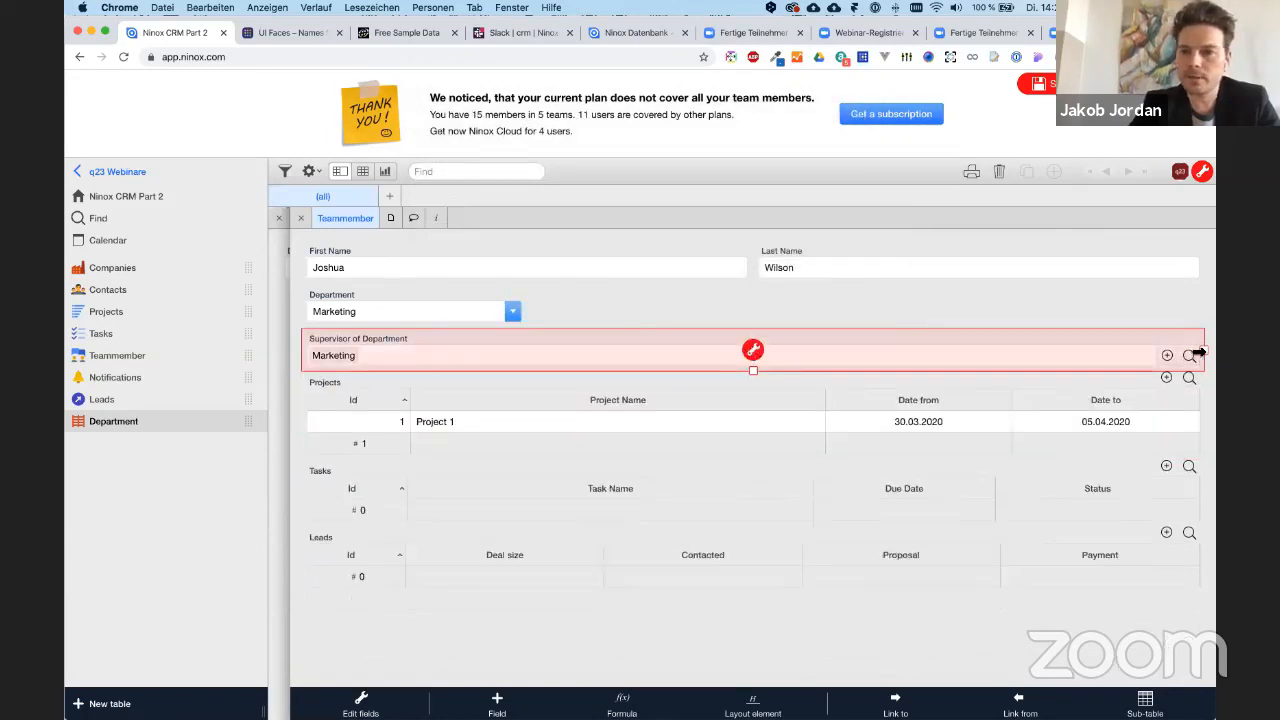
left_click_drag(1205, 351, 531, 266)
left_click(805, 289)
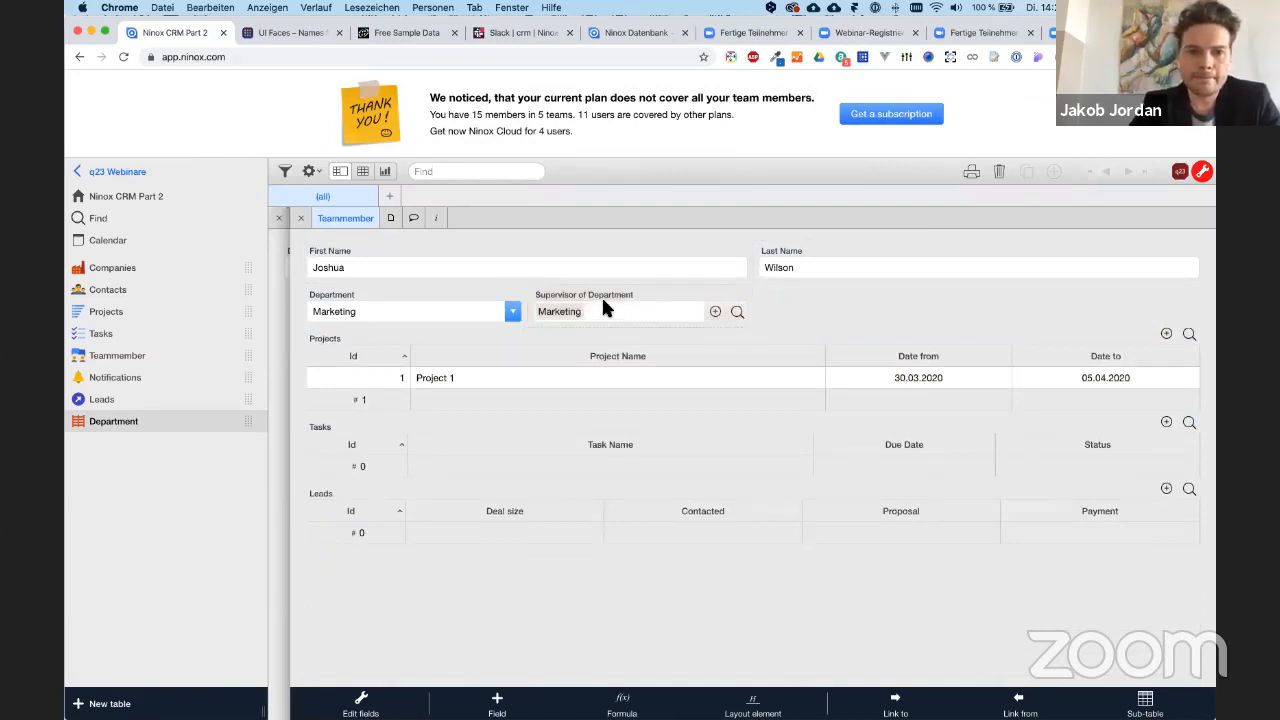
- View the team member's Department choices and return to the Marketing department record
left_click(375, 311)
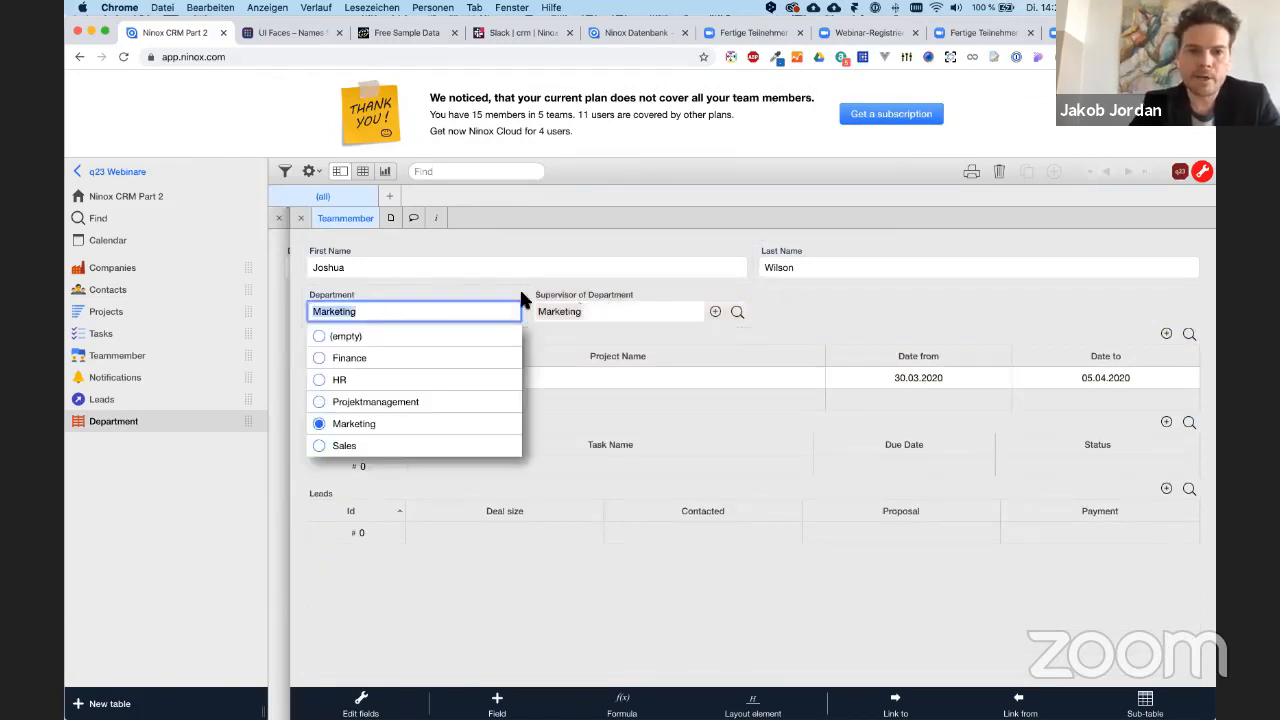
left_click(795, 310)
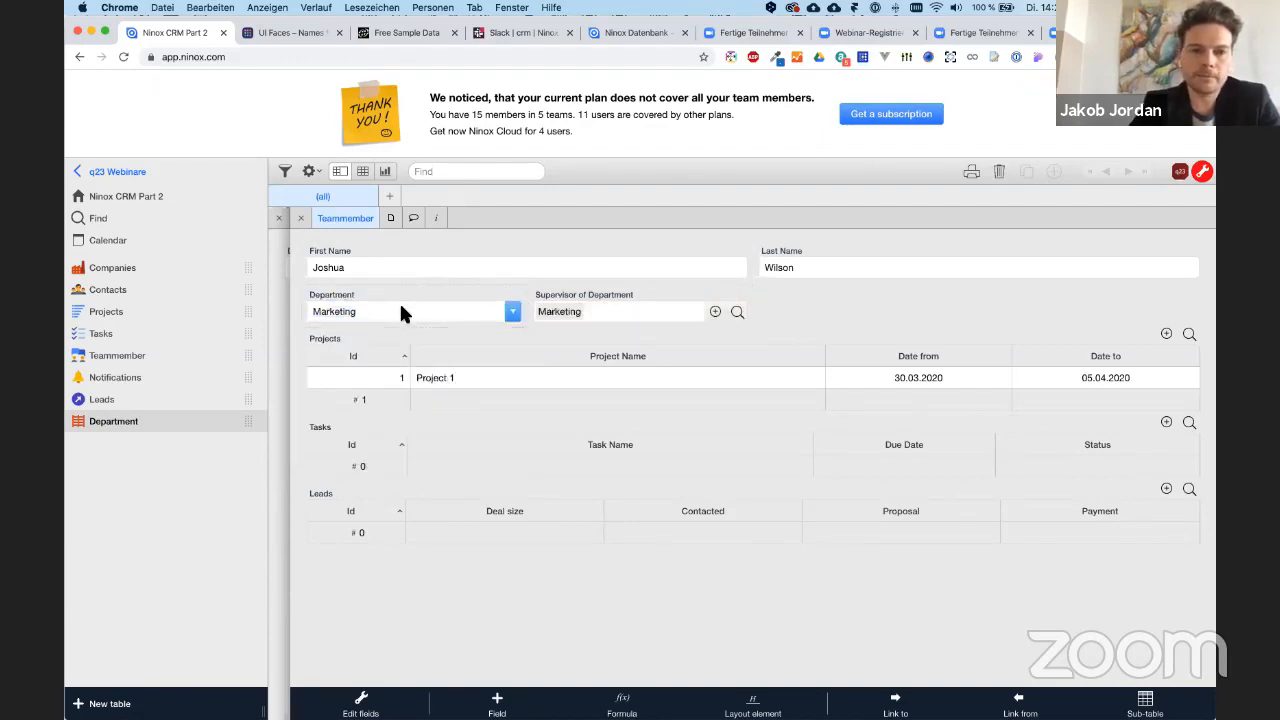
mouse_move(343, 289)
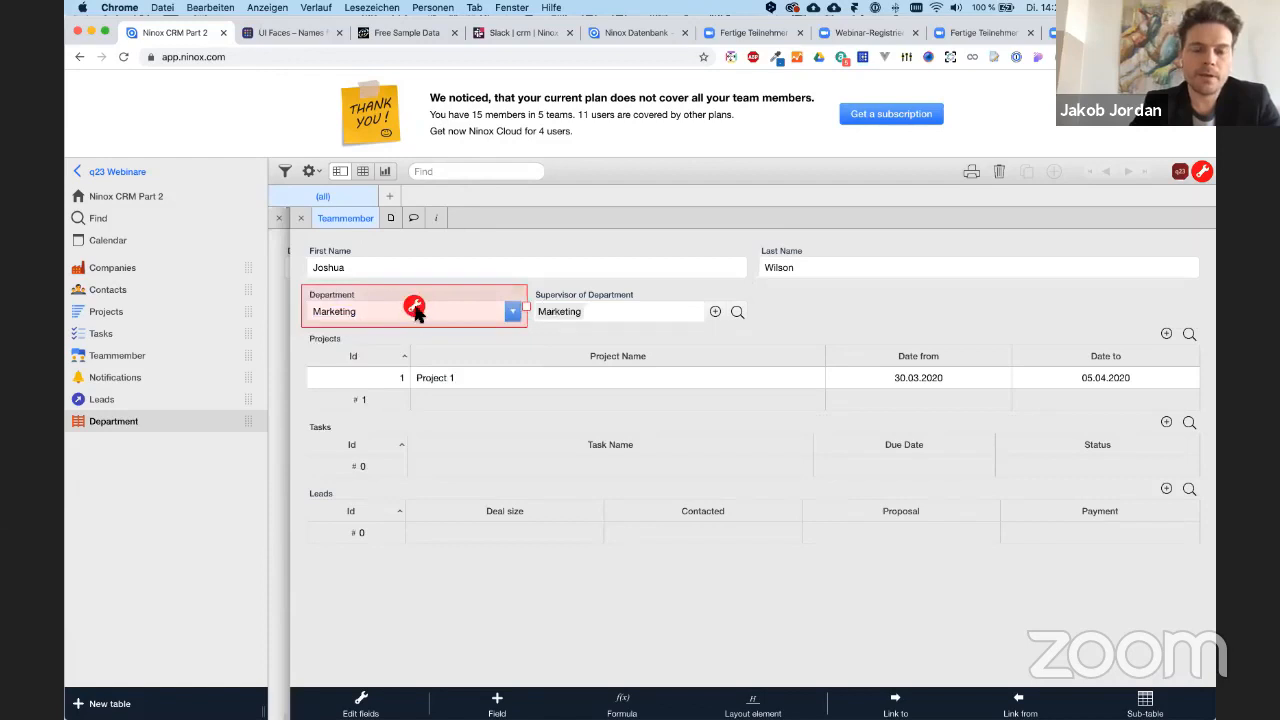
left_click(302, 217)
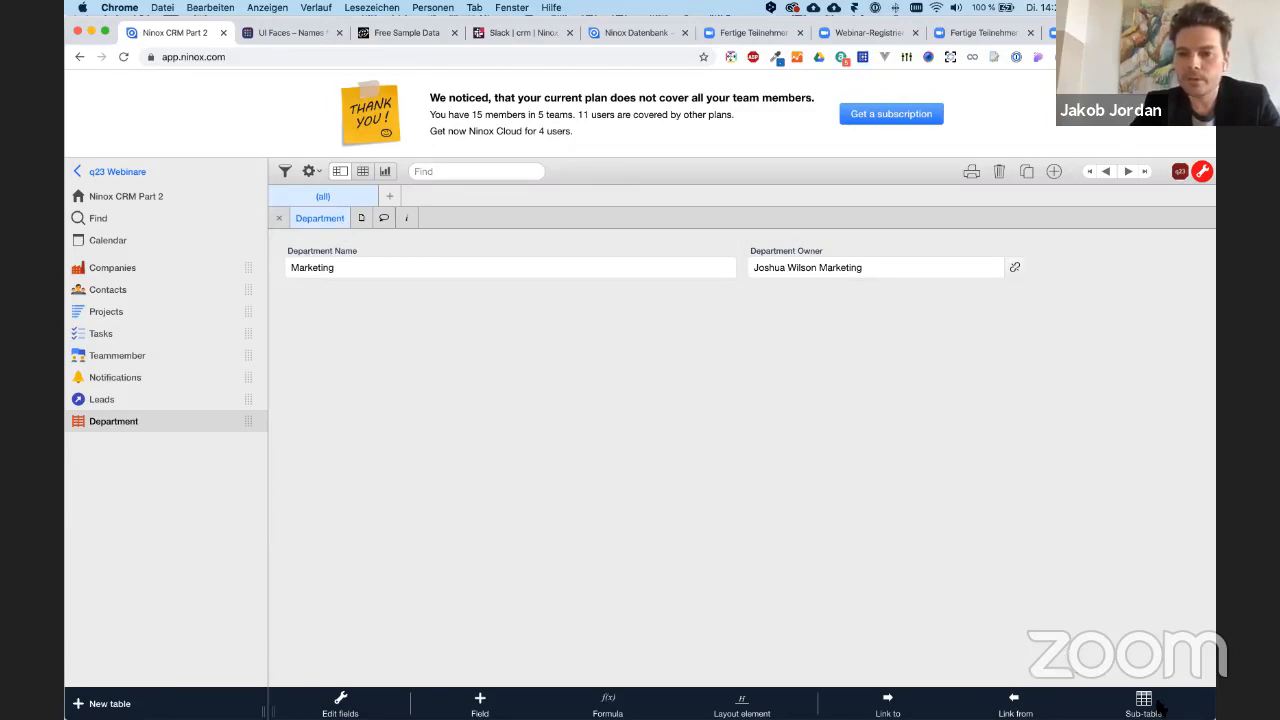
- Add a link from the Teammember table to the Department table and save the layout
left_click(1013, 704)
left_click(1018, 647)
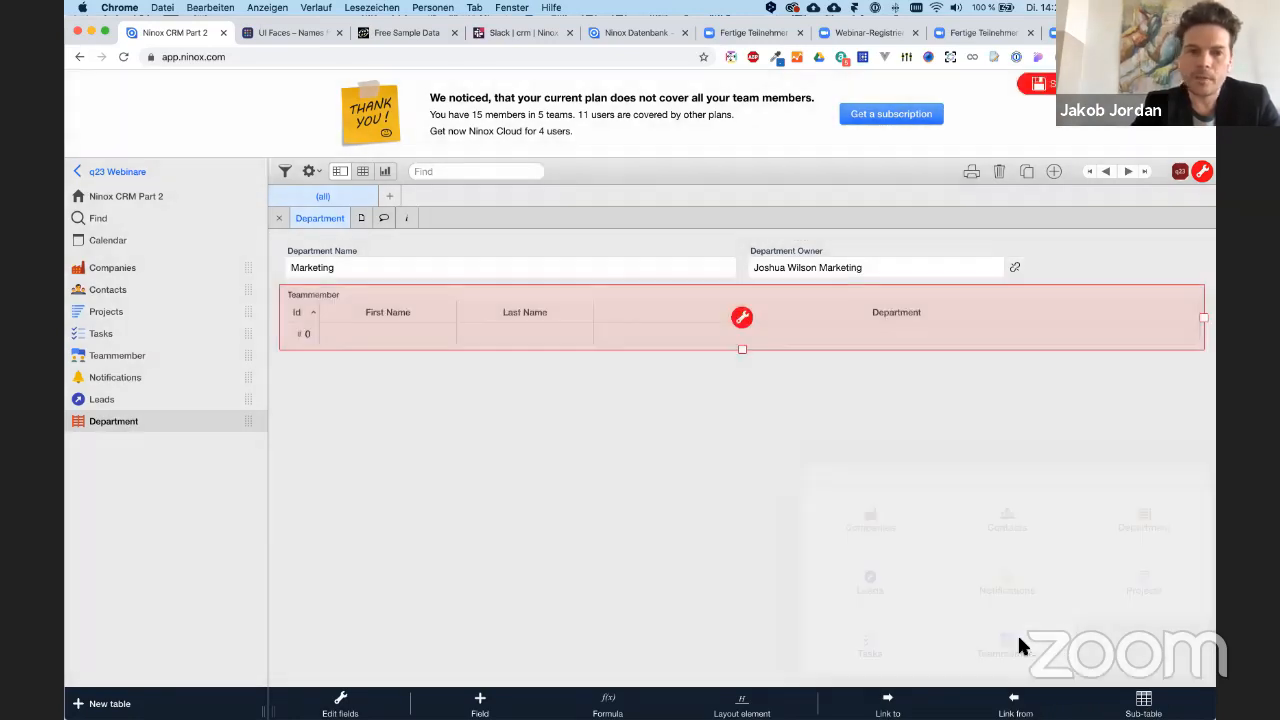
left_click(1068, 84)
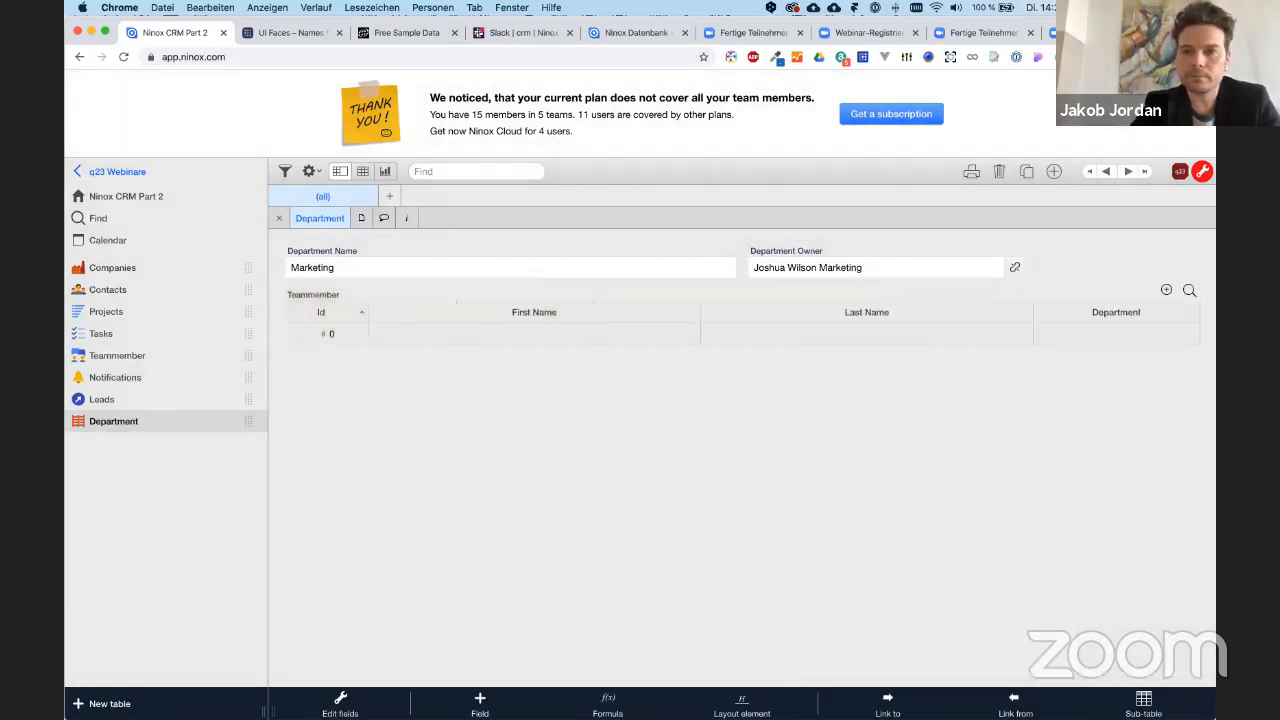
- Link the three existing Marketing team members to the Marketing record's Teammember table
left_click(1188, 290)
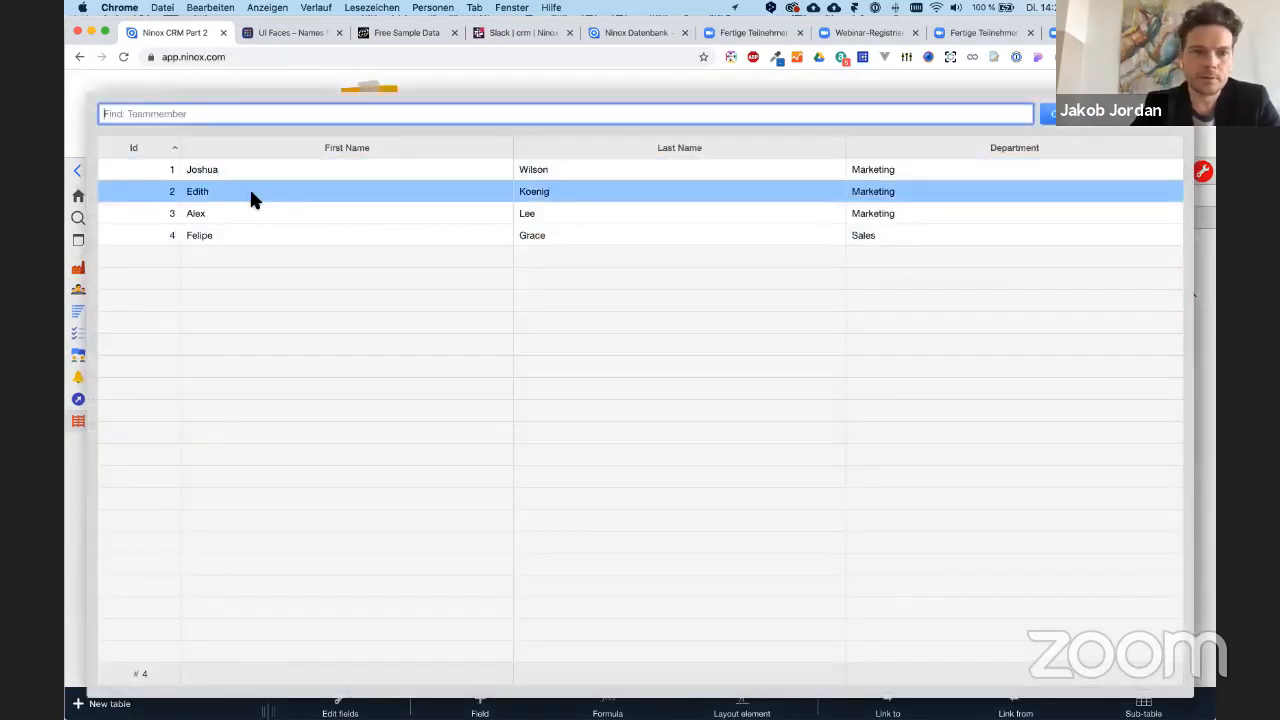
left_click(251, 197)
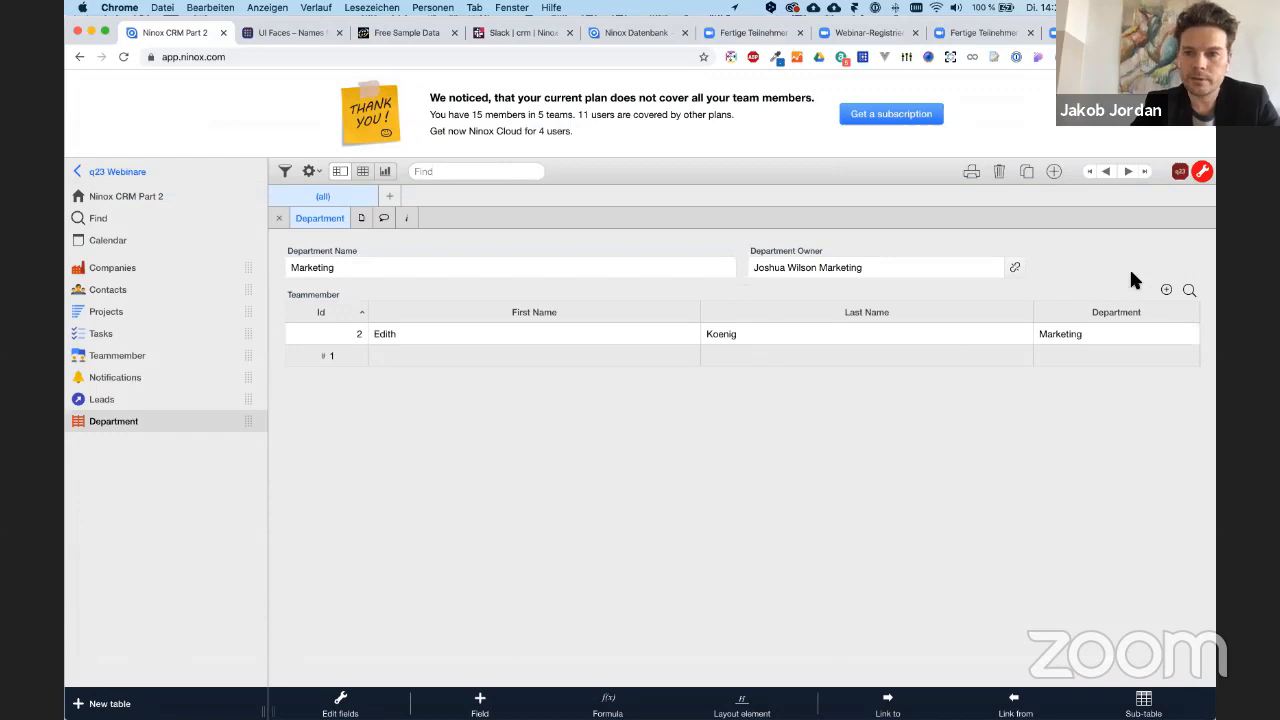
left_click(1188, 289)
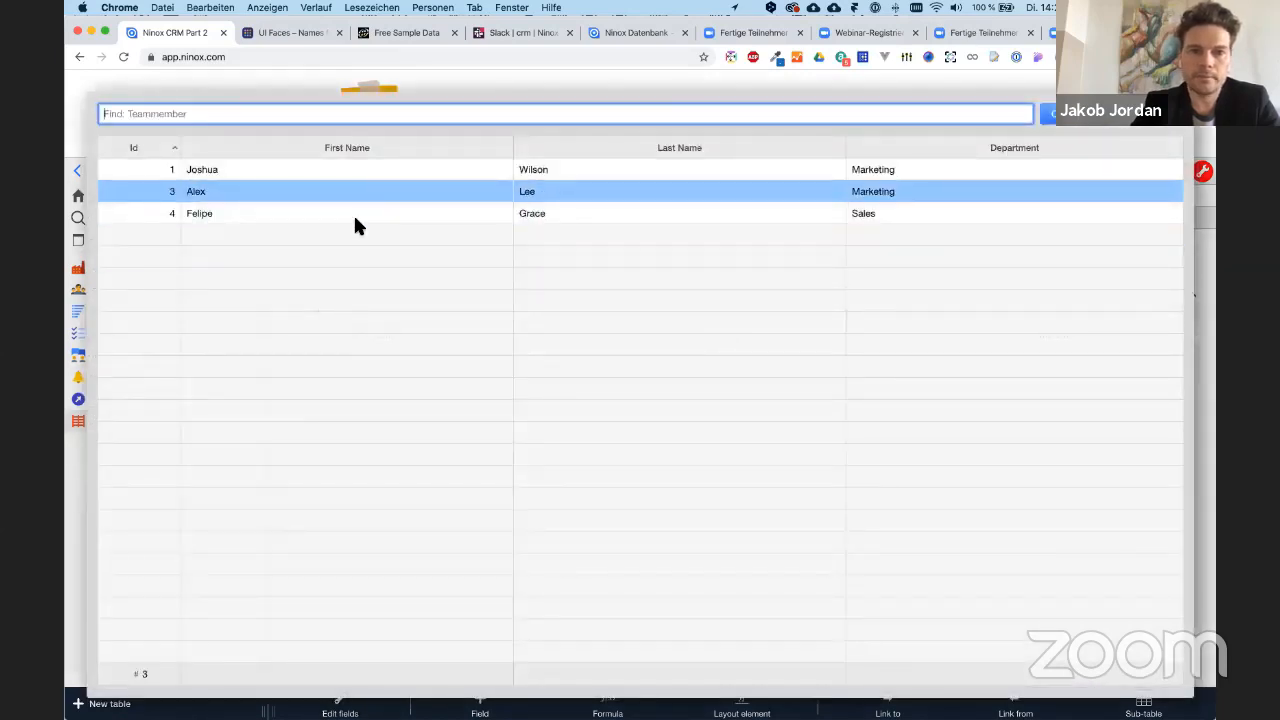
left_click(288, 190)
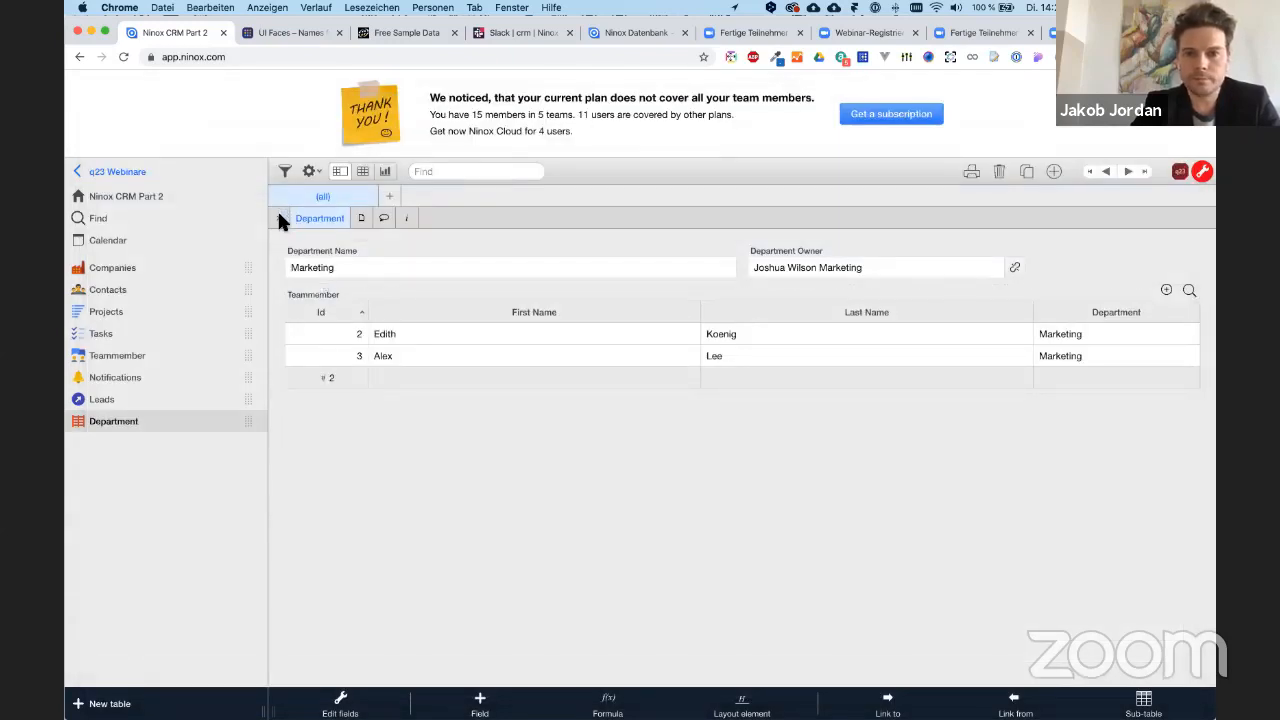
left_click(1189, 290)
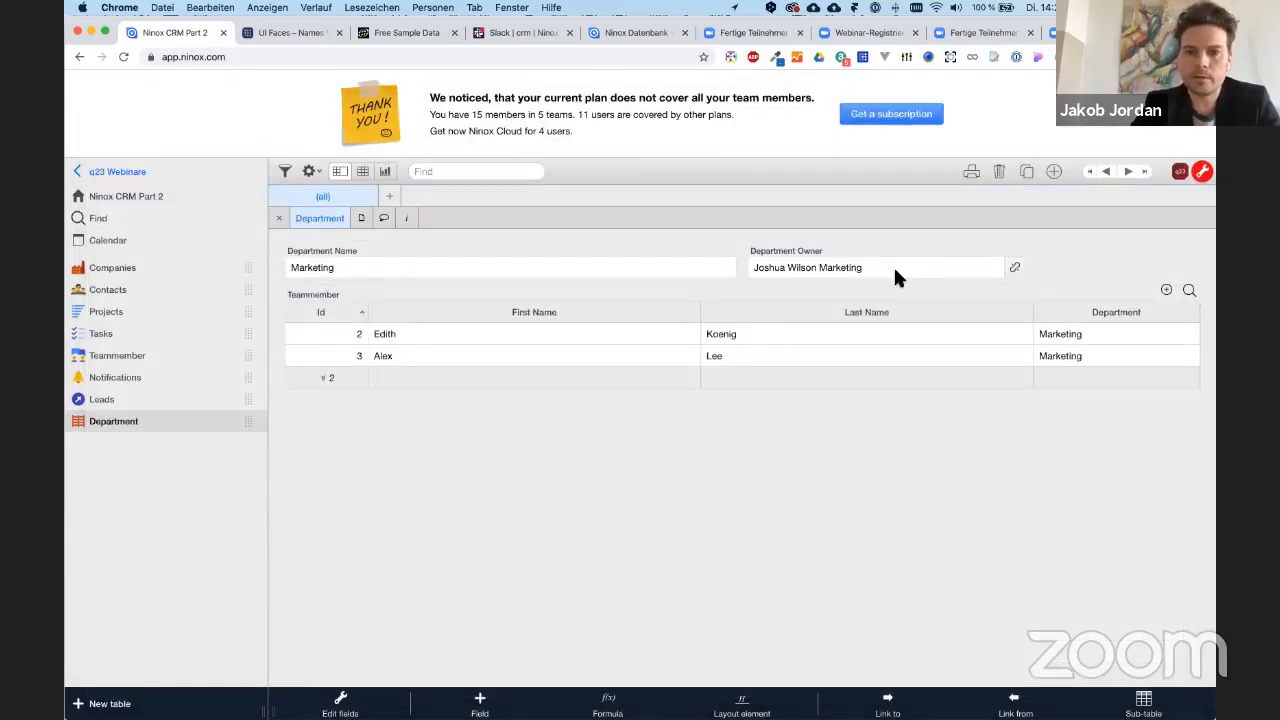
left_click(495, 172)
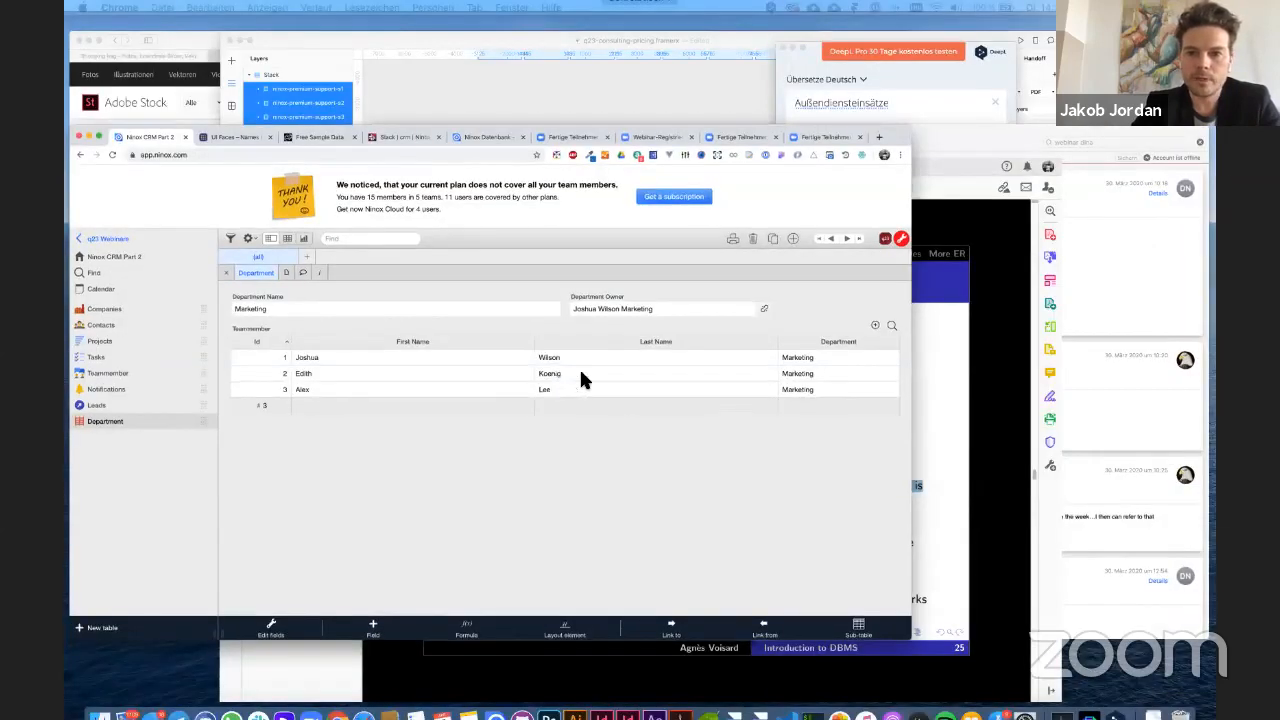
- Switch to the entity-relationship PDF to examine the 1:N (one-many) cardinality passage, and return to Ninox
key("ctrl+Up")
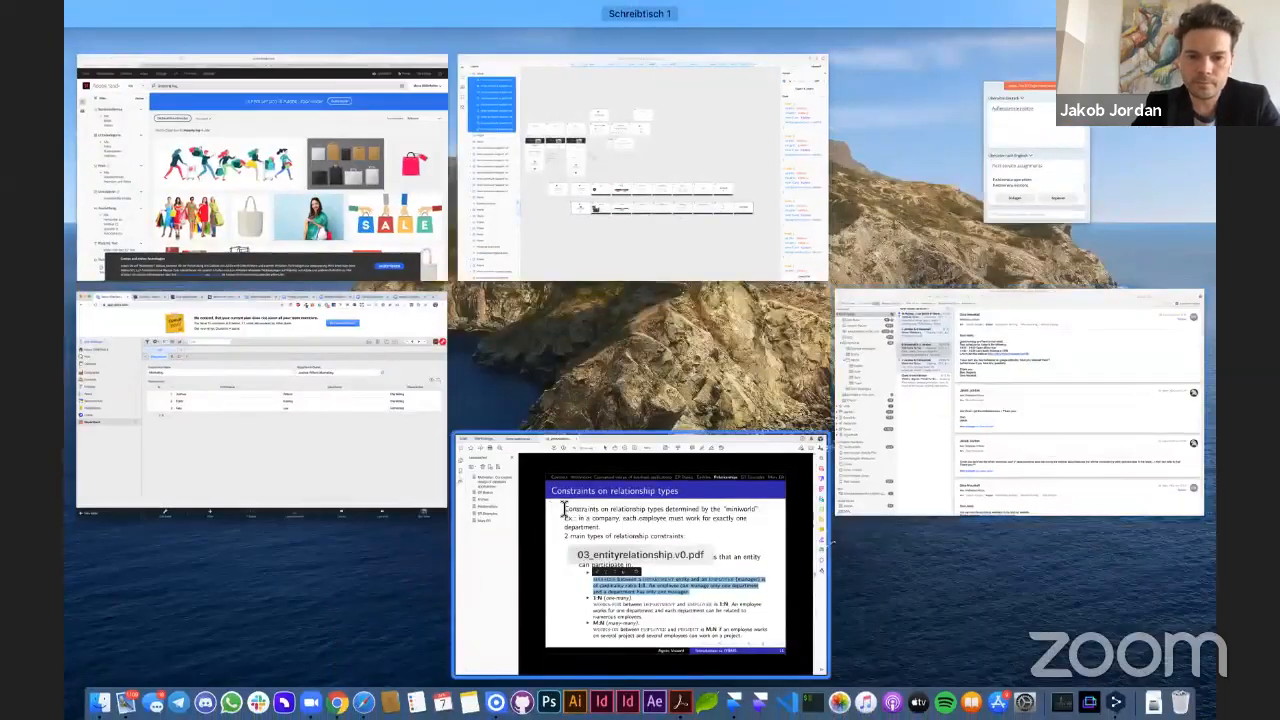
left_click(671, 560)
left_click(803, 522)
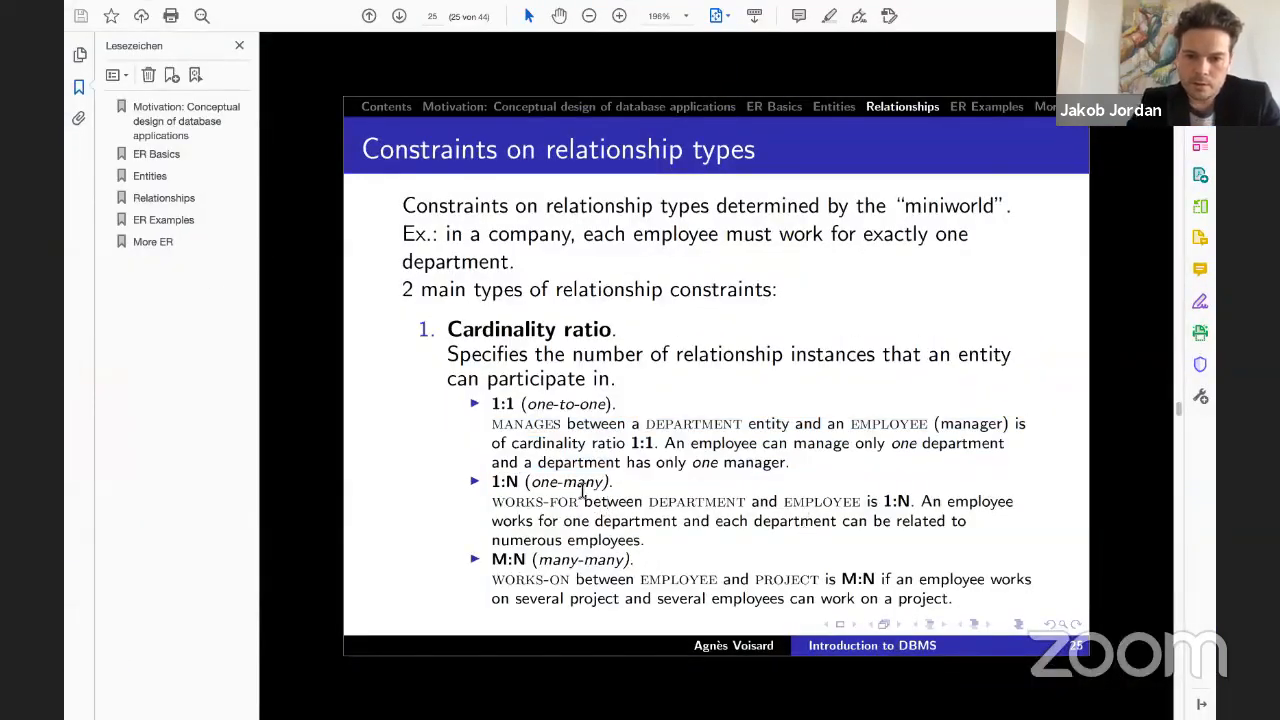
left_click_drag(507, 484, 644, 541)
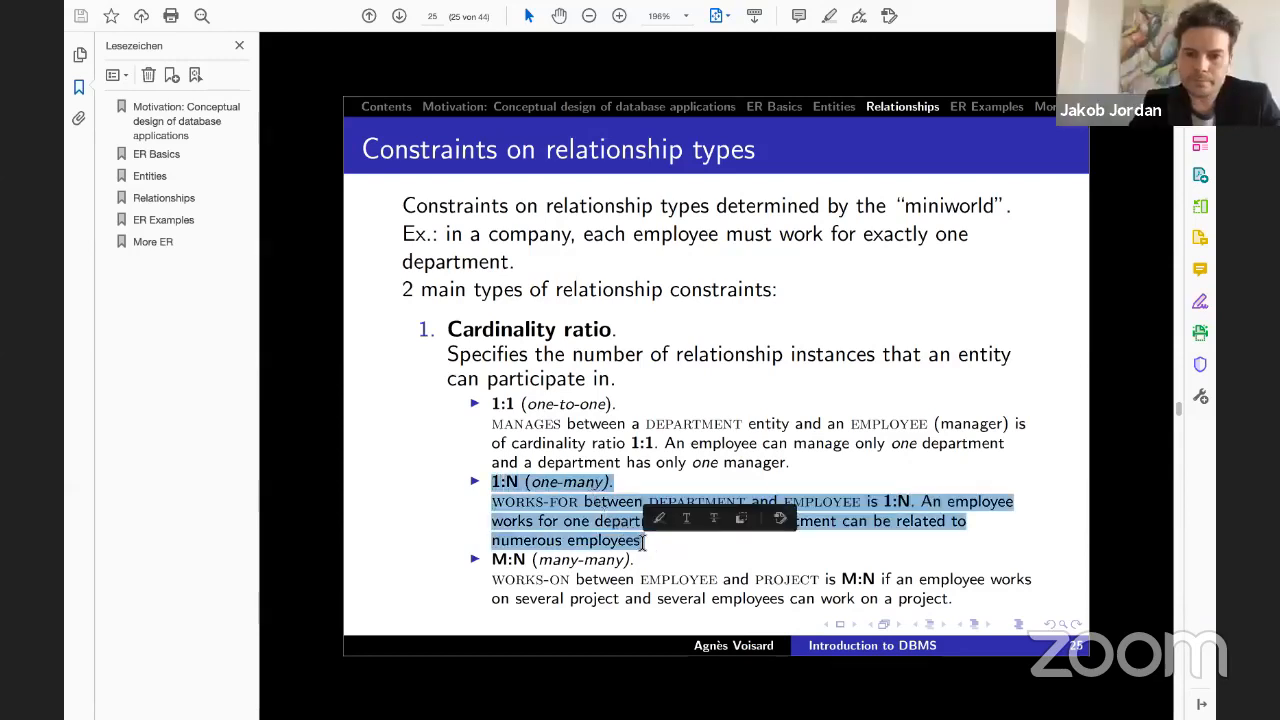
left_click(820, 459)
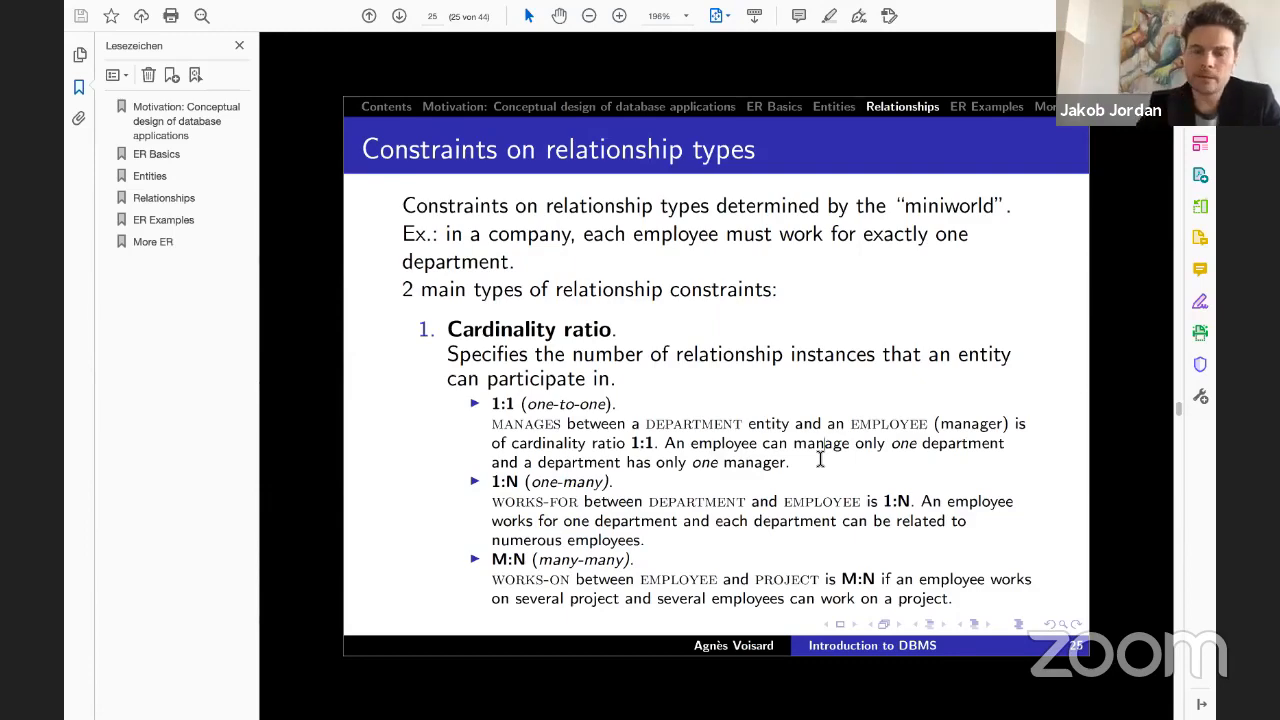
key("ctrl+Up")
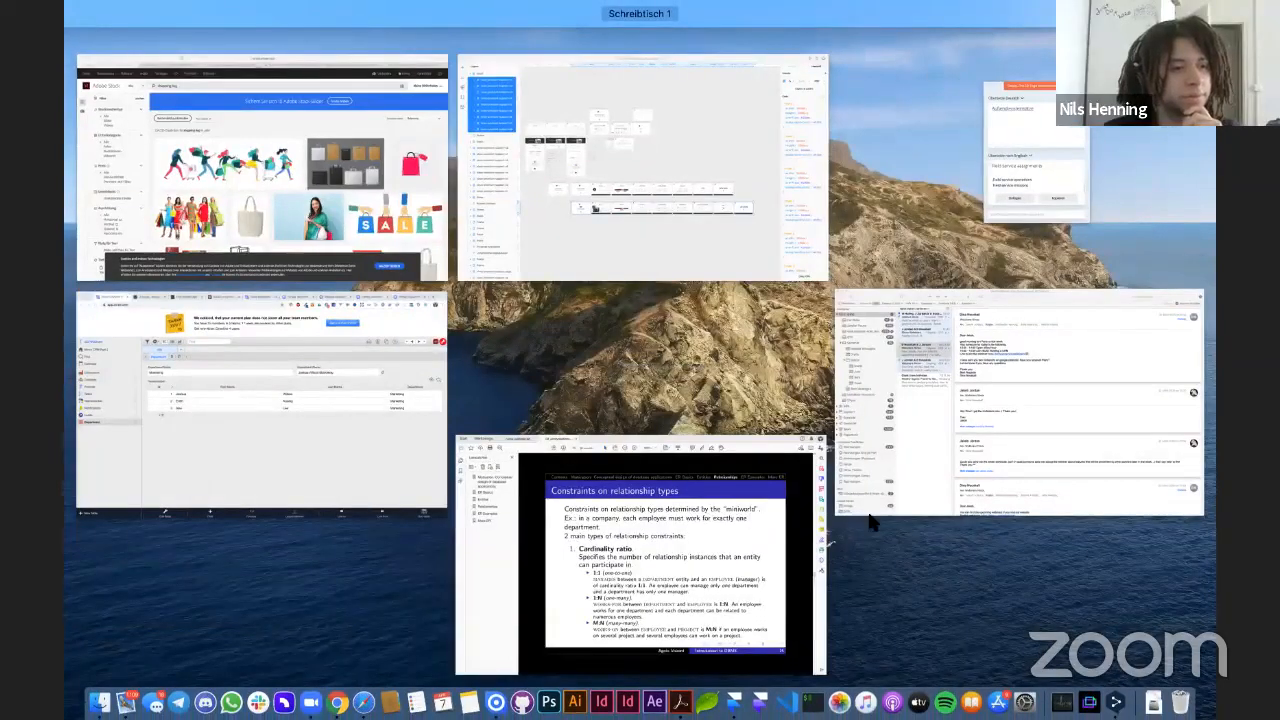
left_click(250, 400)
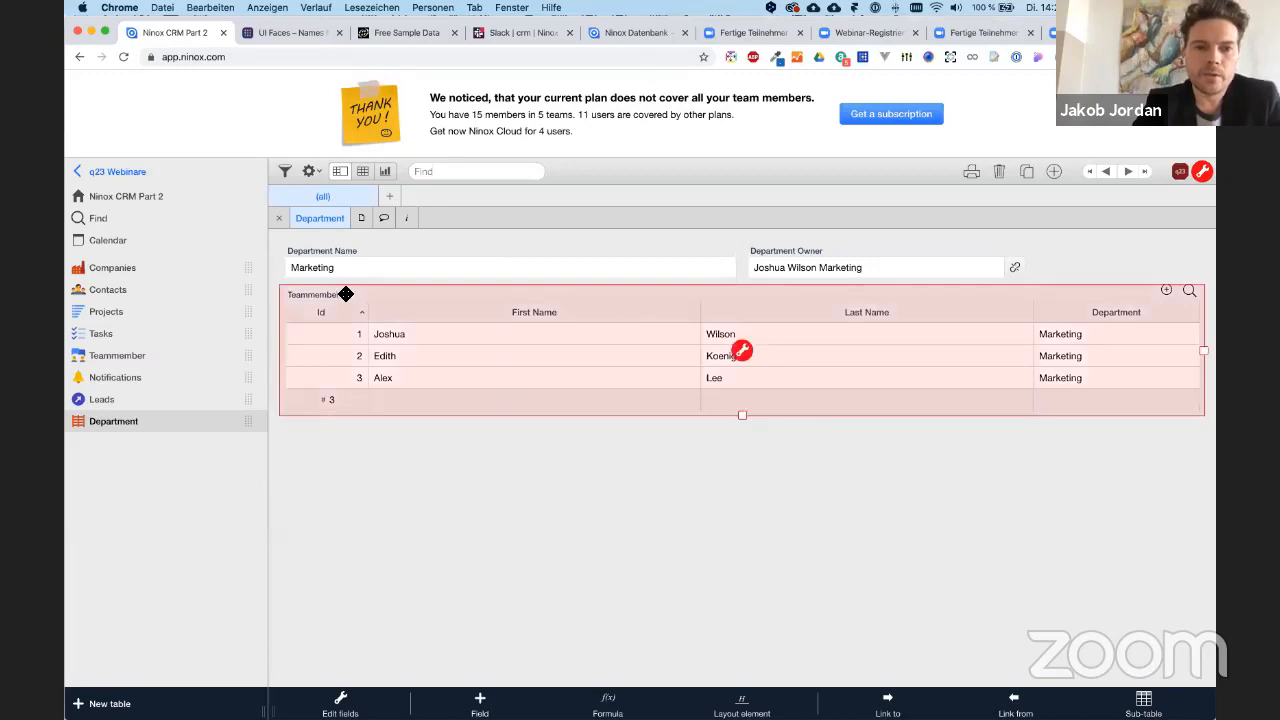
- Review the Teammember records and the reference settings of the Department table's Teammember and Department Owner fields
left_click(1200, 173)
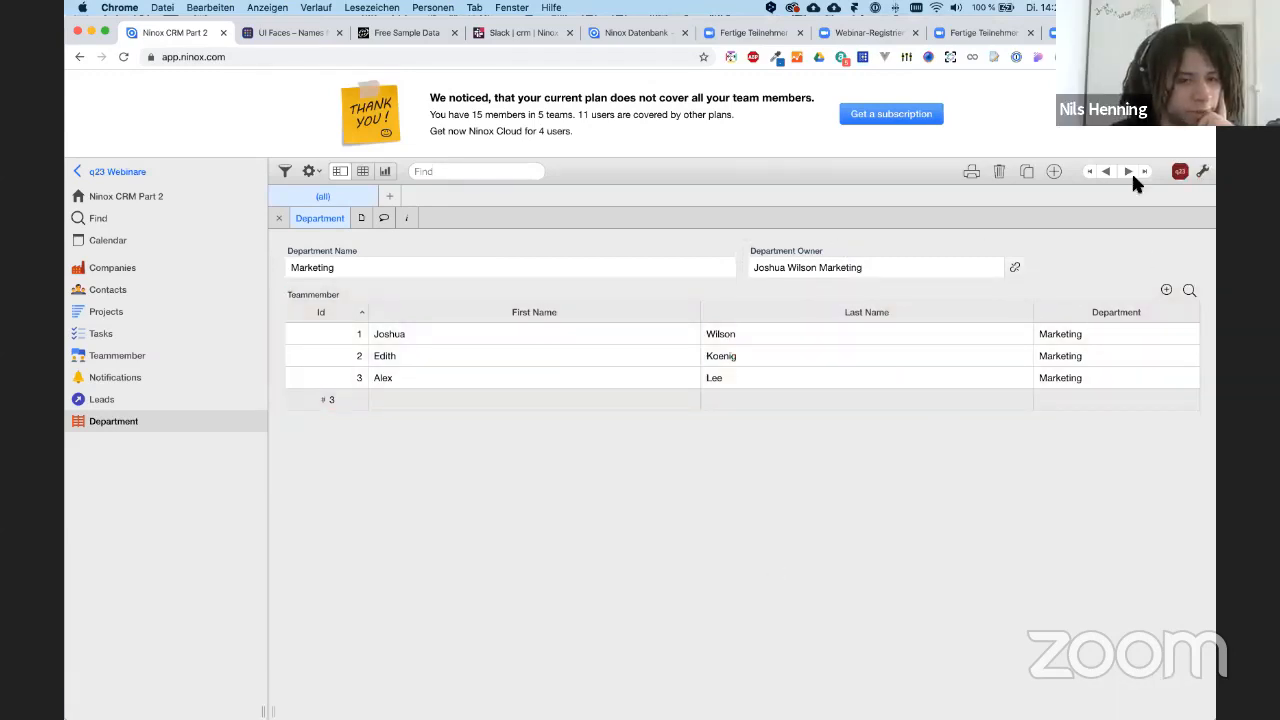
left_click(1203, 173)
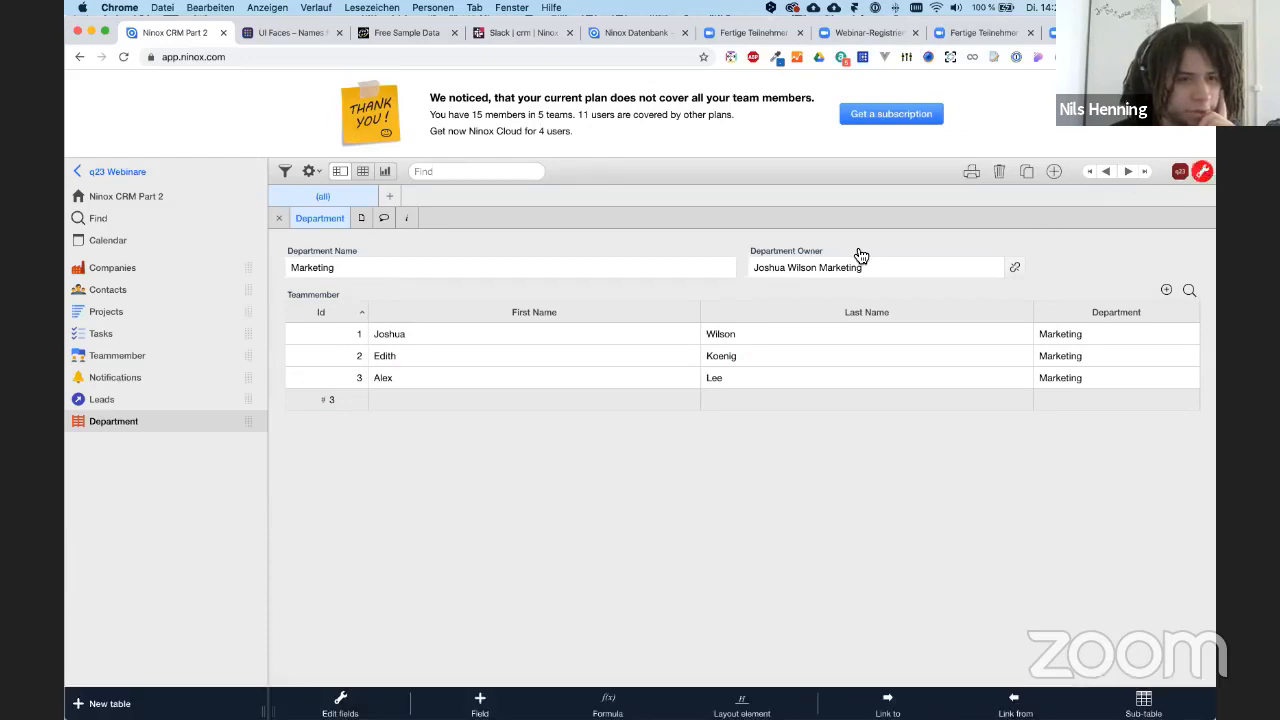
left_click(144, 192)
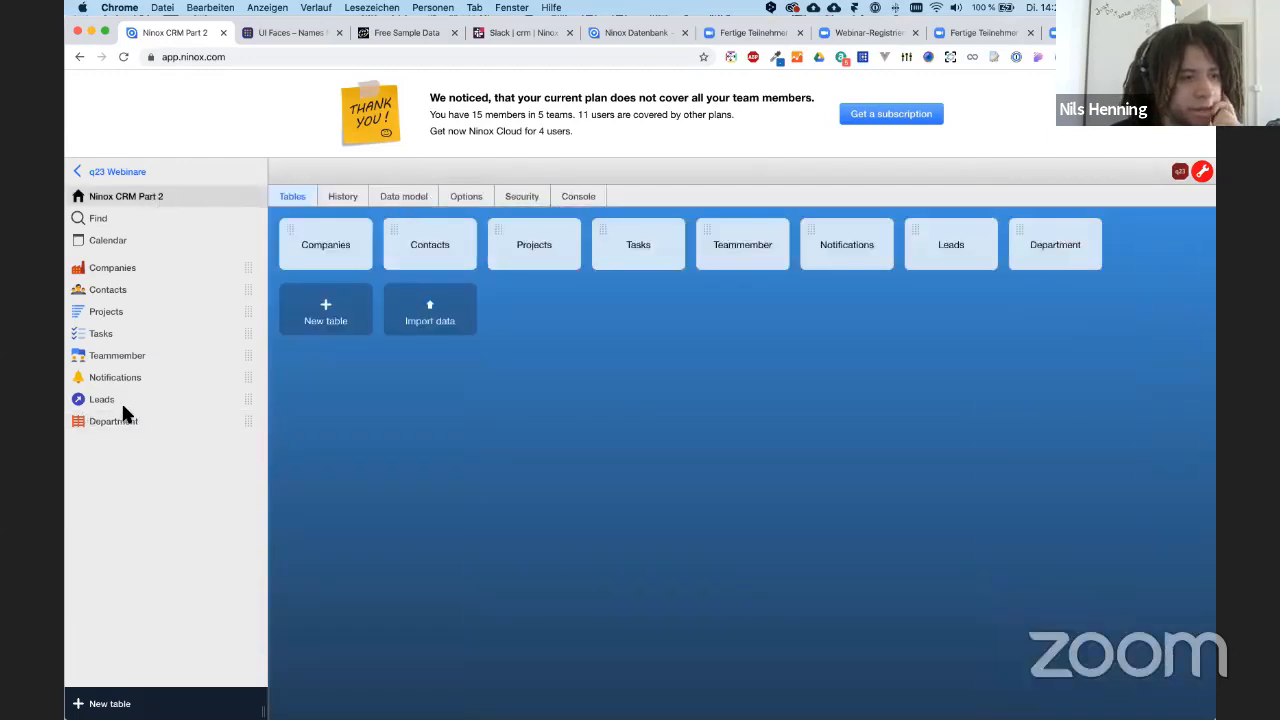
left_click(107, 352)
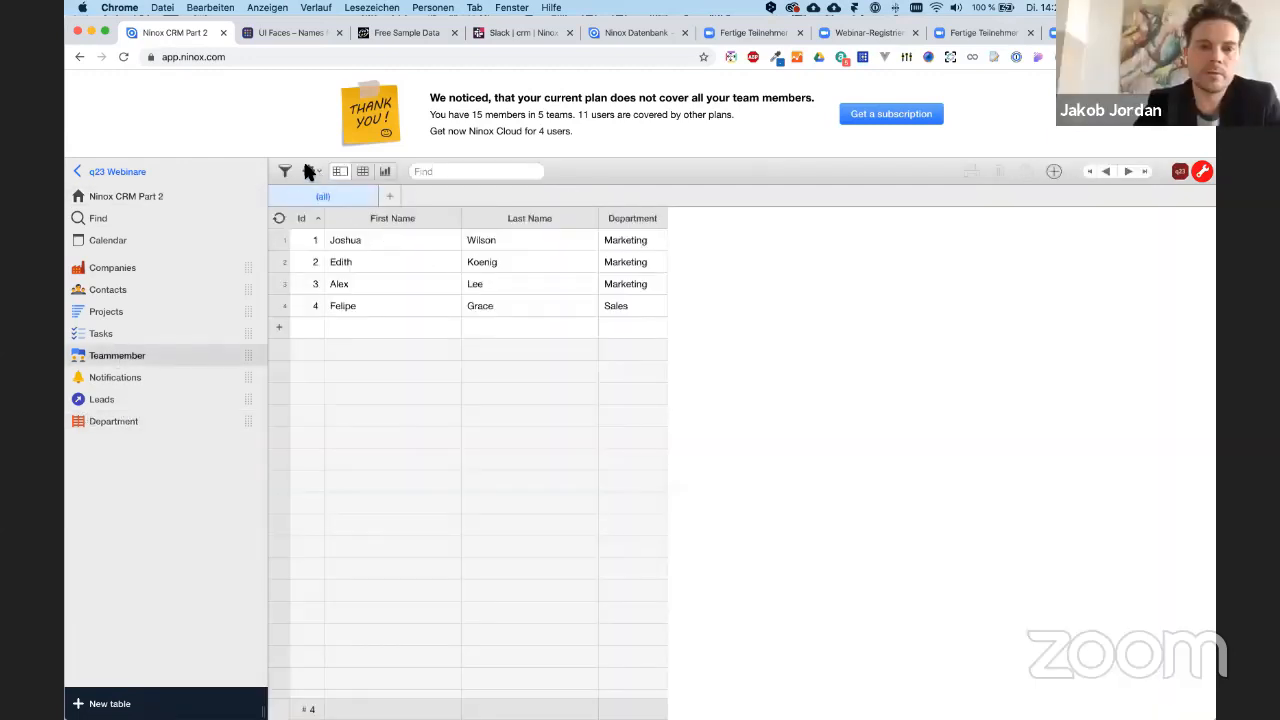
left_click(166, 420)
left_click(743, 349)
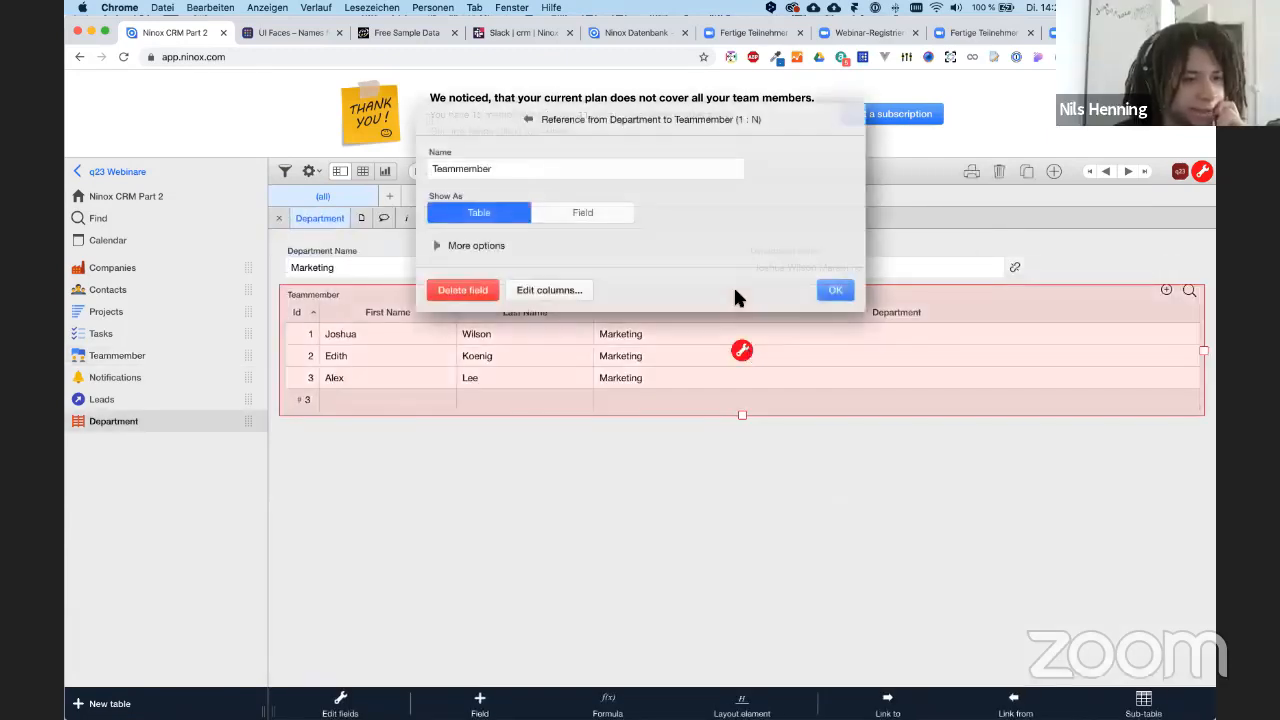
left_click(835, 290)
left_click(882, 260)
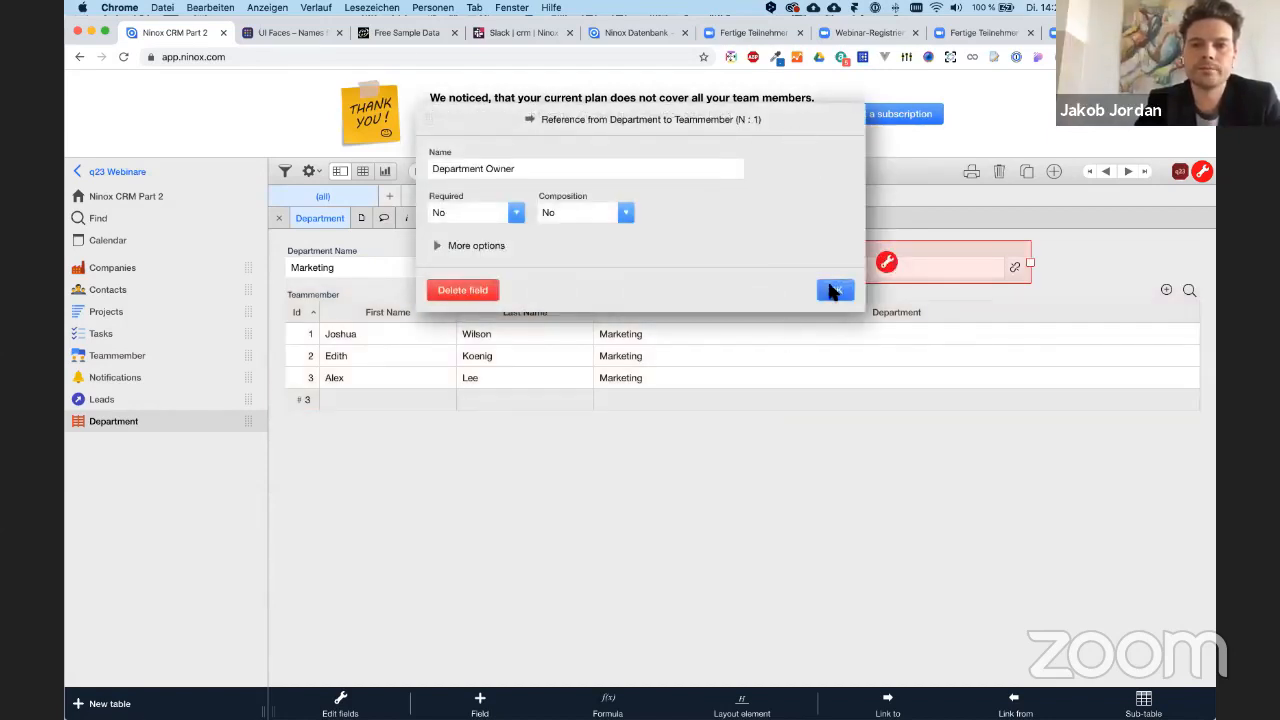
left_click(835, 290)
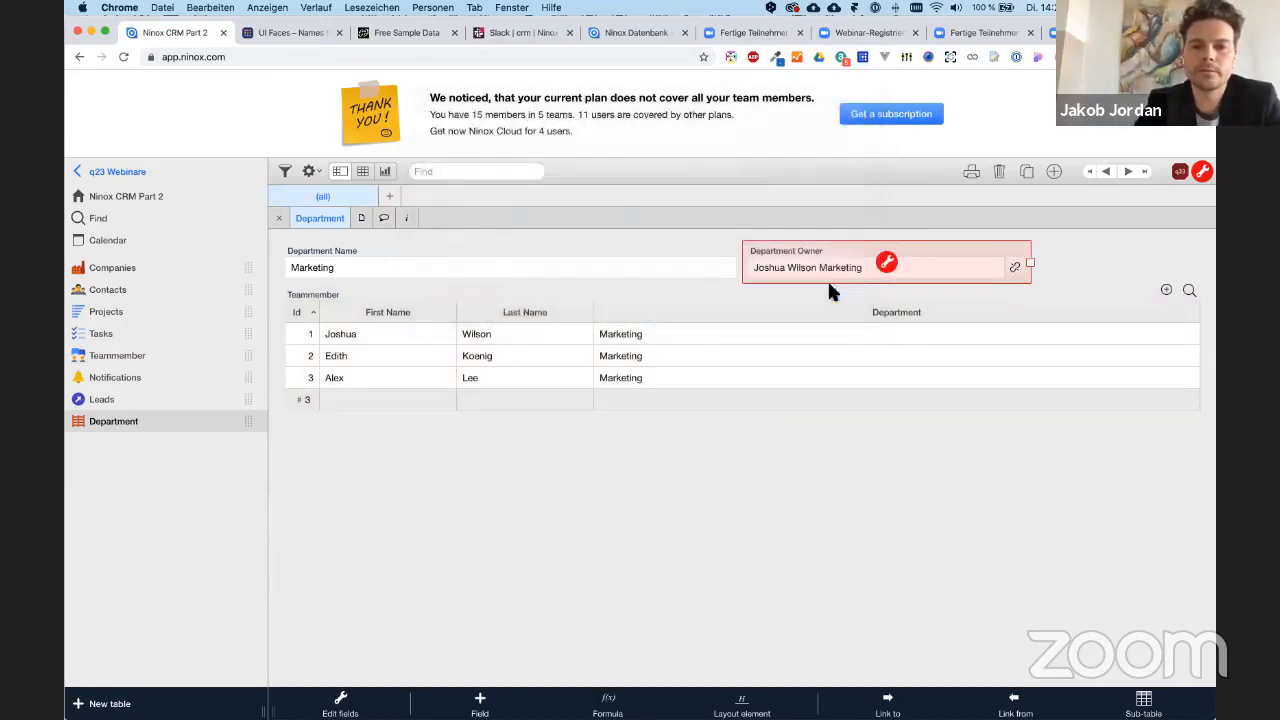
- Delete the Teammember reference field from the Department table and confirm the deletion
left_click(511, 597)
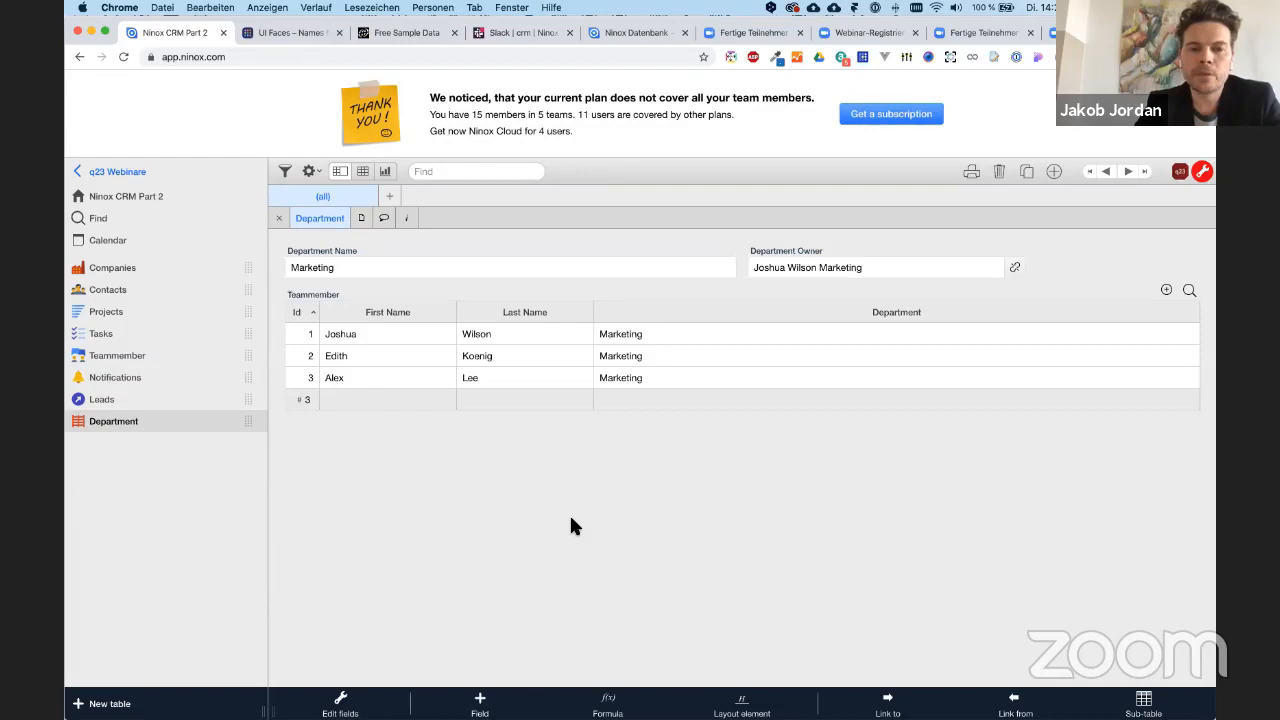
left_click(456, 294)
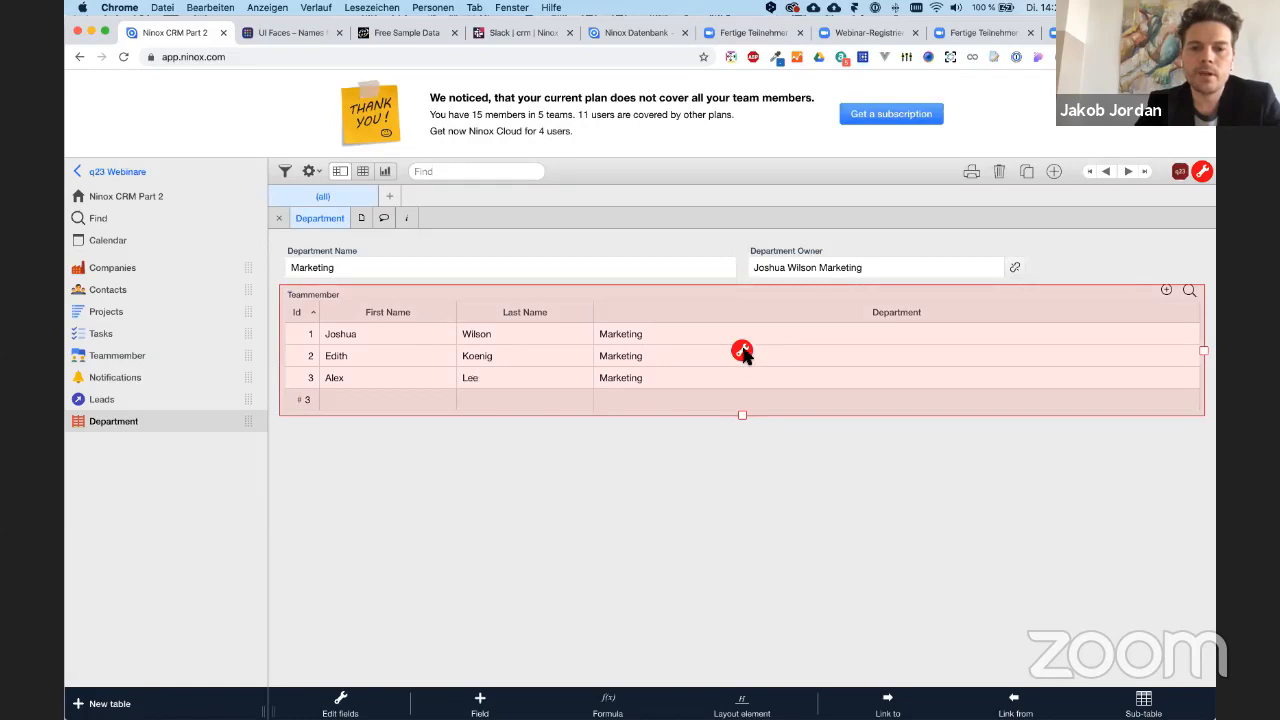
left_click(741, 350)
left_click(465, 290)
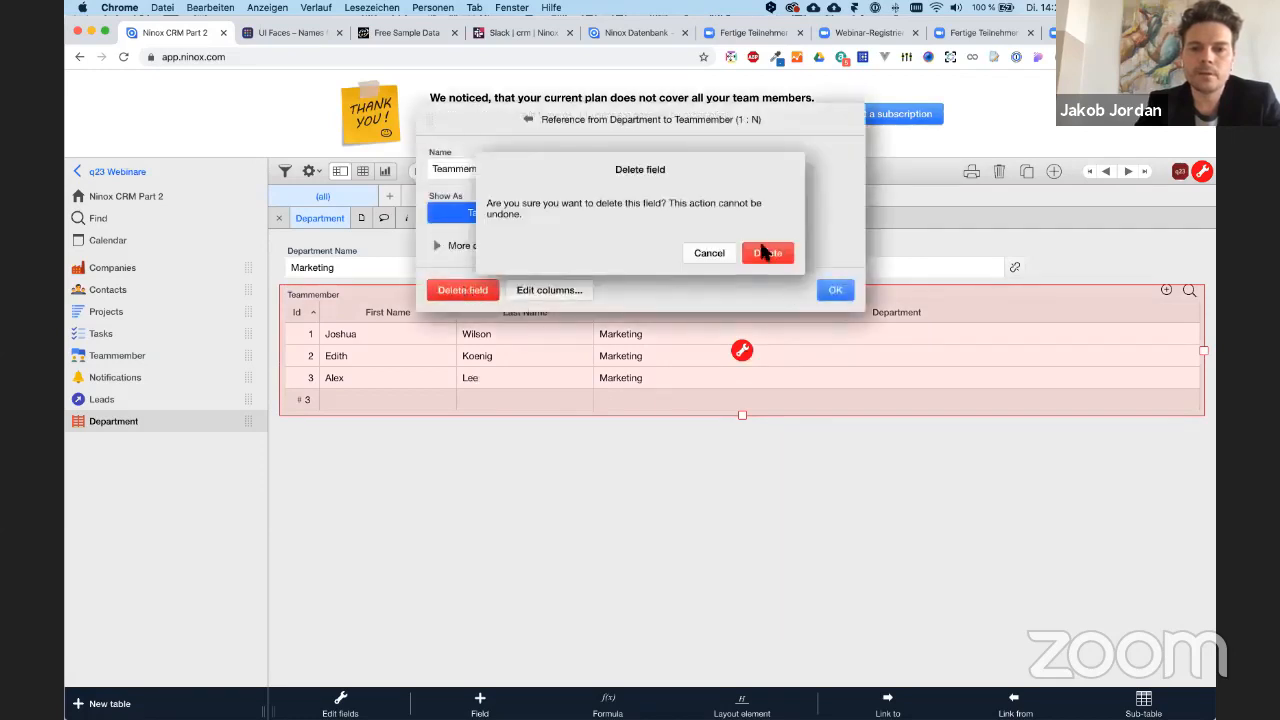
left_click(767, 254)
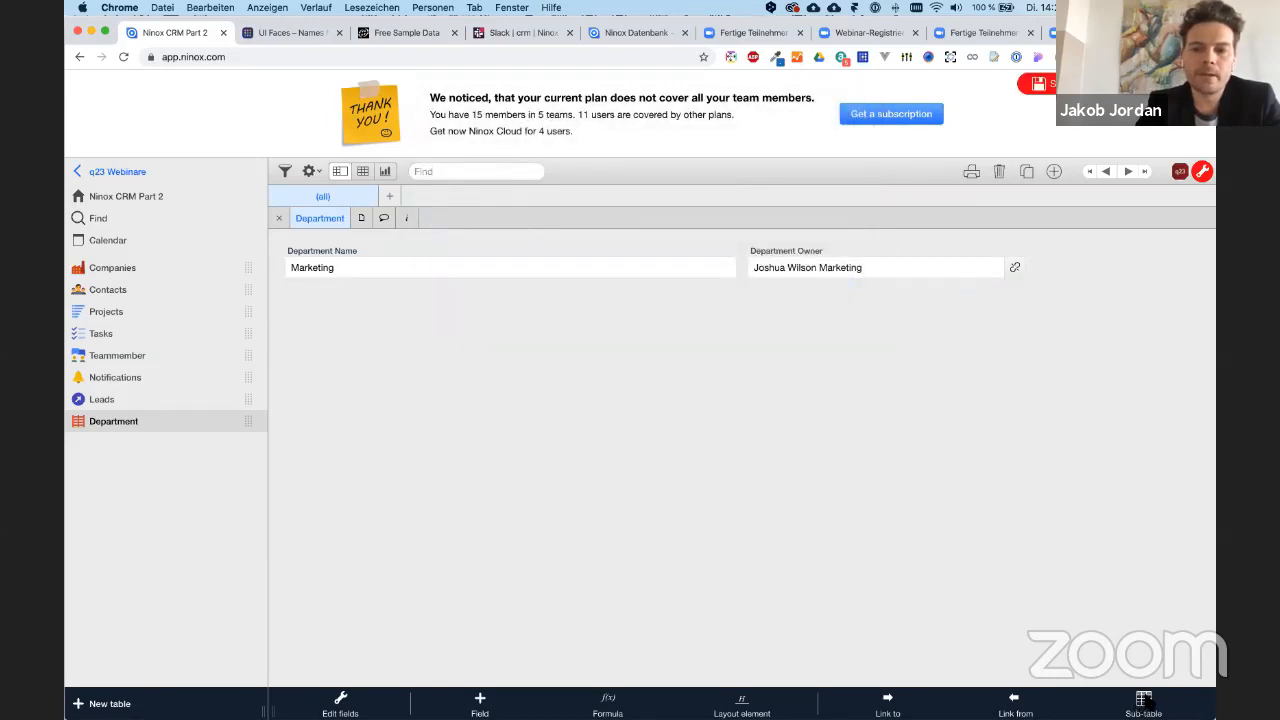
- Create a sub-table named Department Assignment under the Department table and expand Department in the table list
left_click(1143, 703)
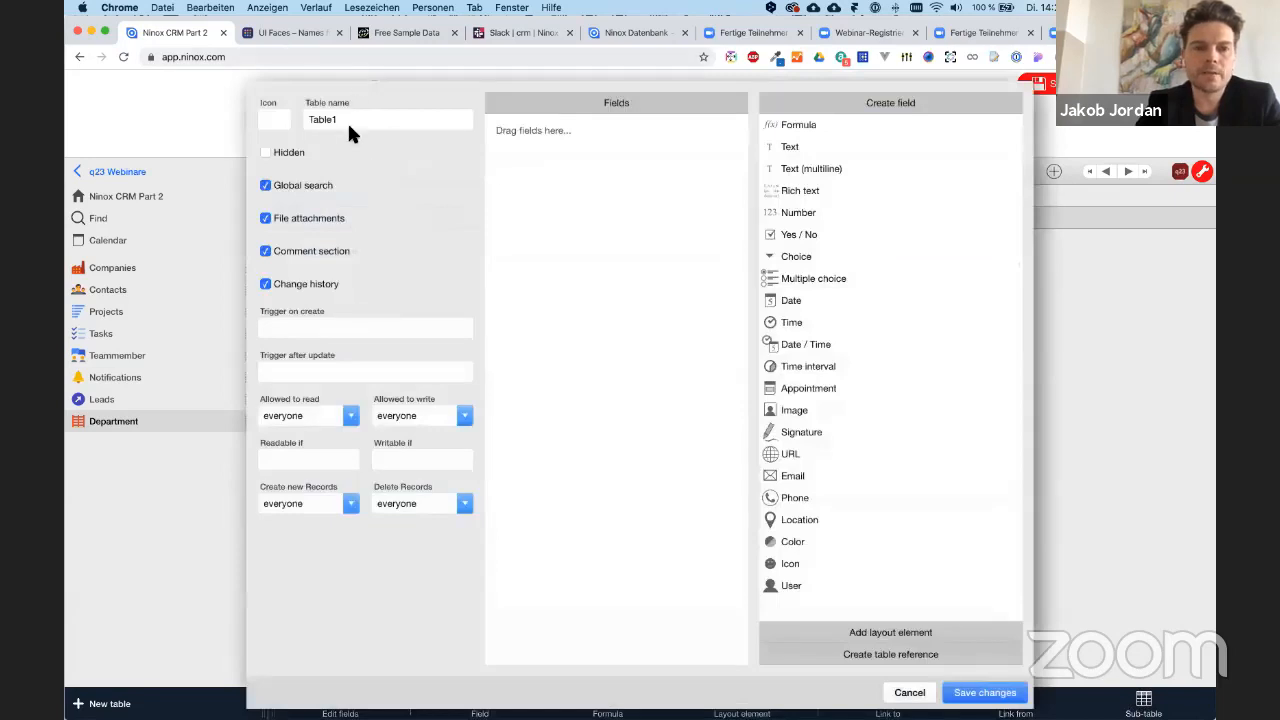
left_click(323, 120)
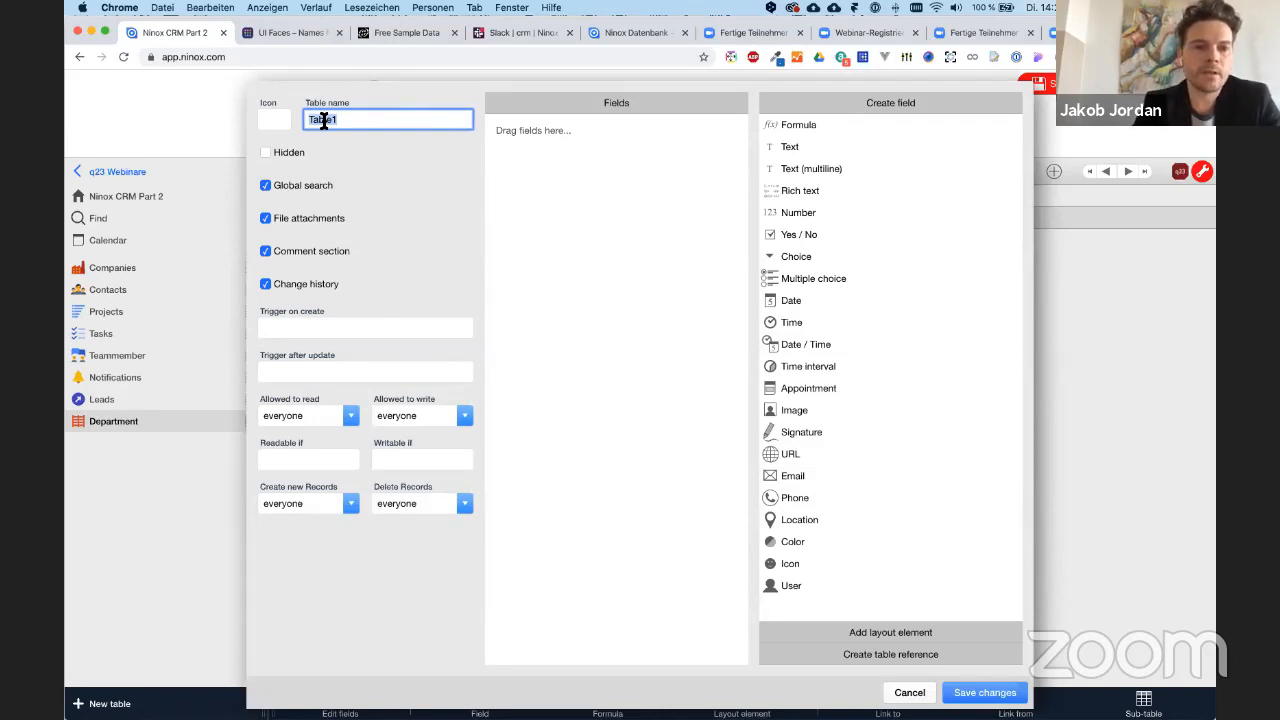
type("Department")
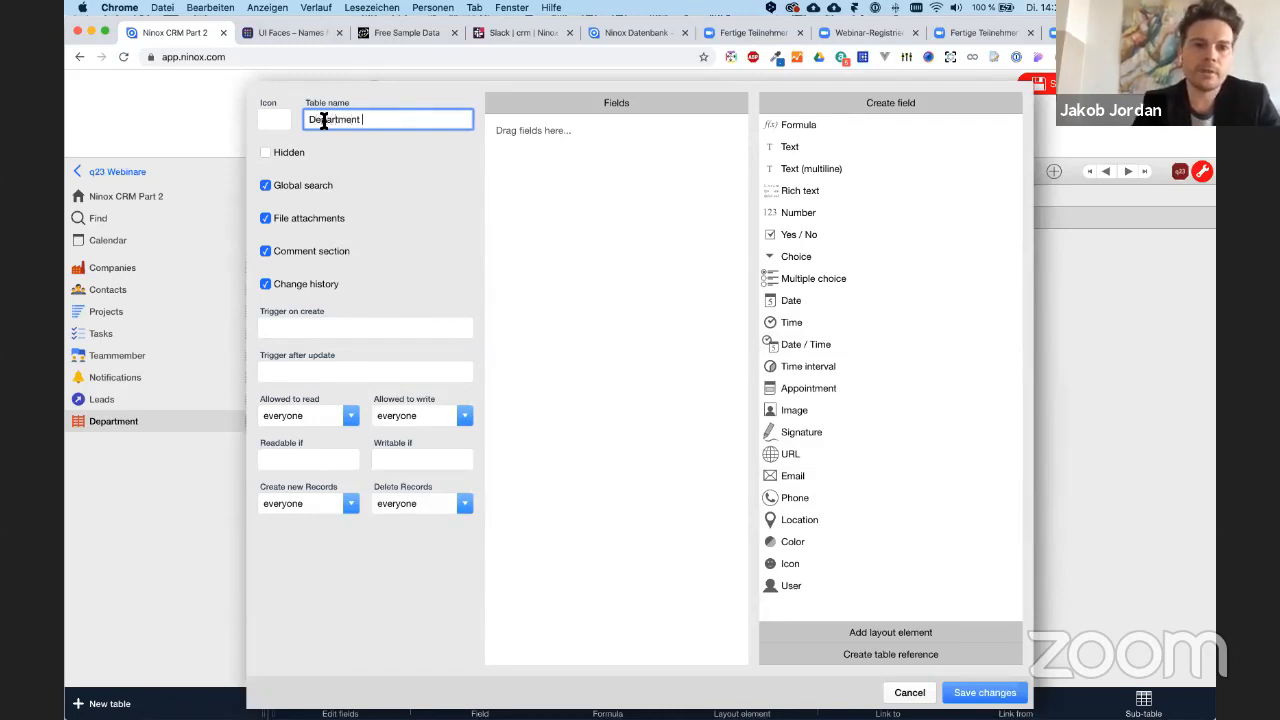
type(" Assig")
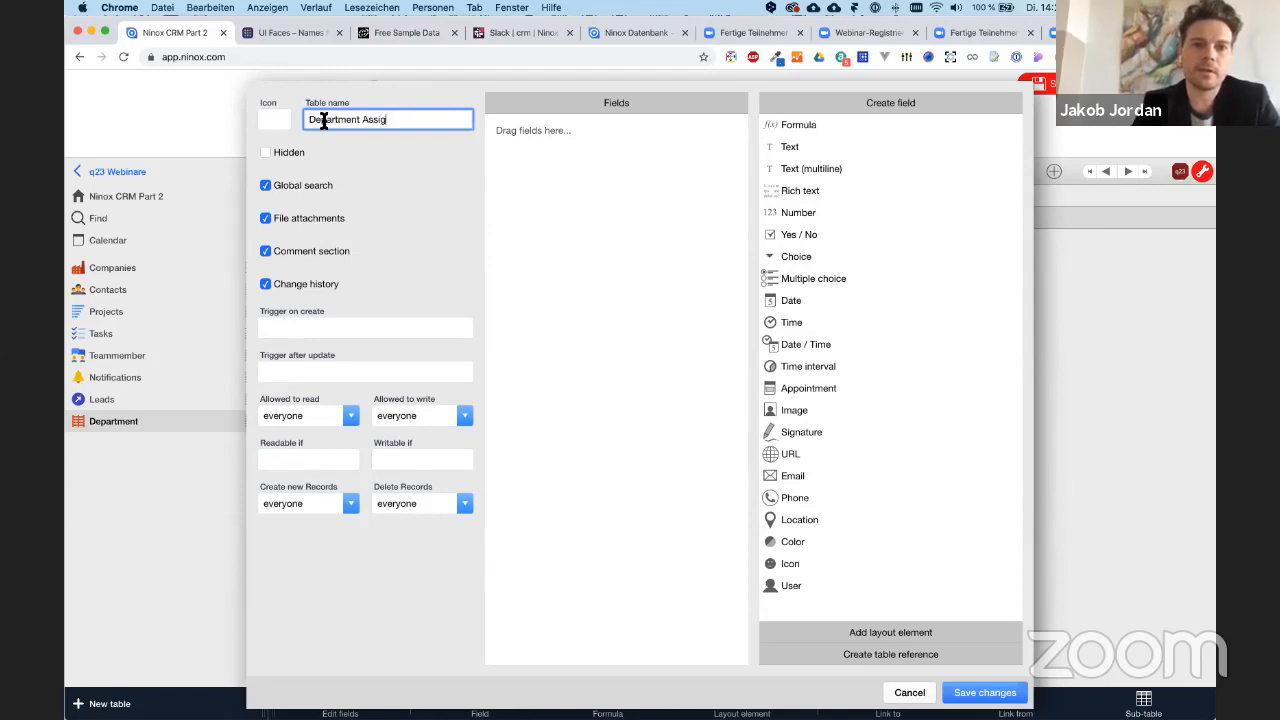
type("nment")
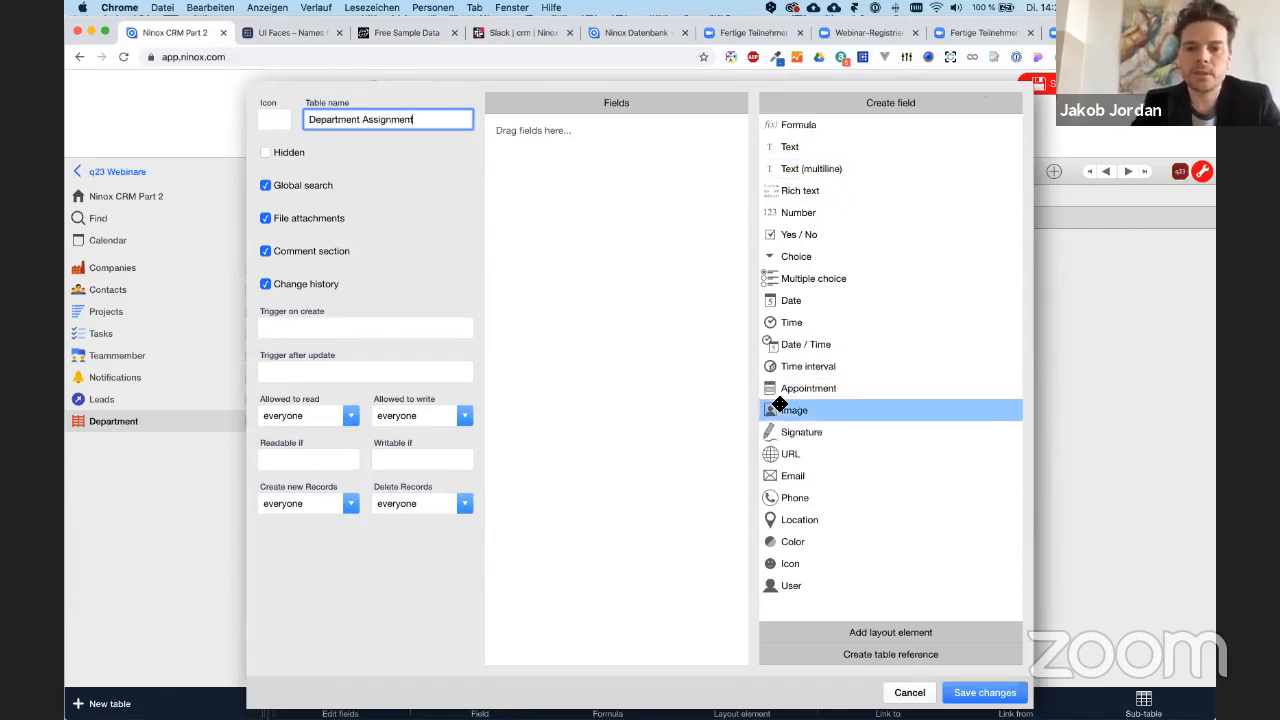
left_click(975, 693)
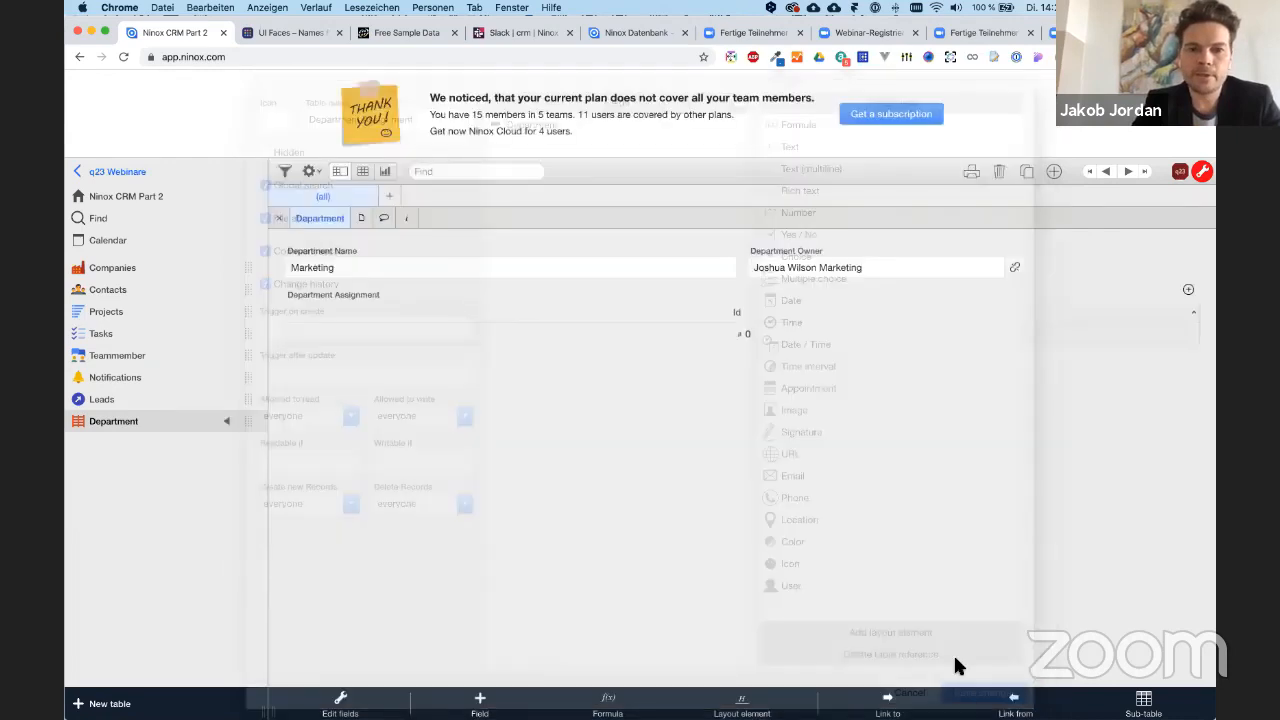
left_click(227, 420)
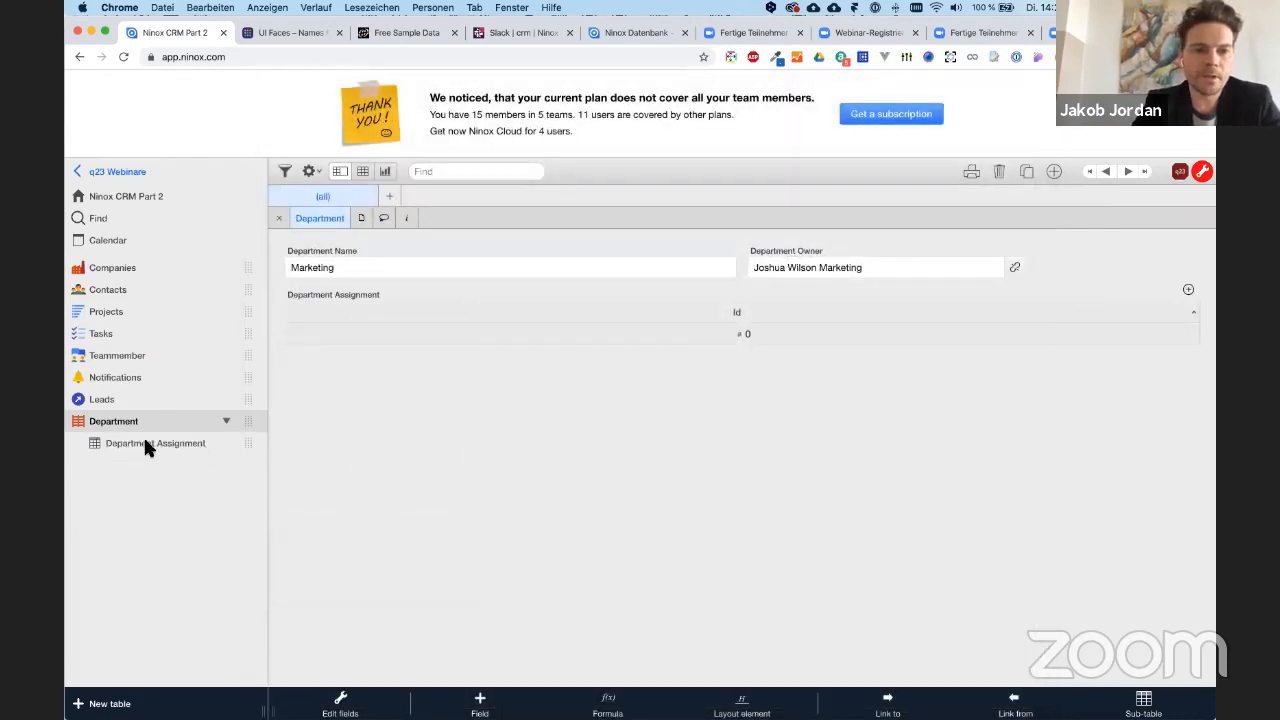
- Create a Department Assignment record from the Marketing department and add a reference field linking to the Teammember table
left_click(1186, 292)
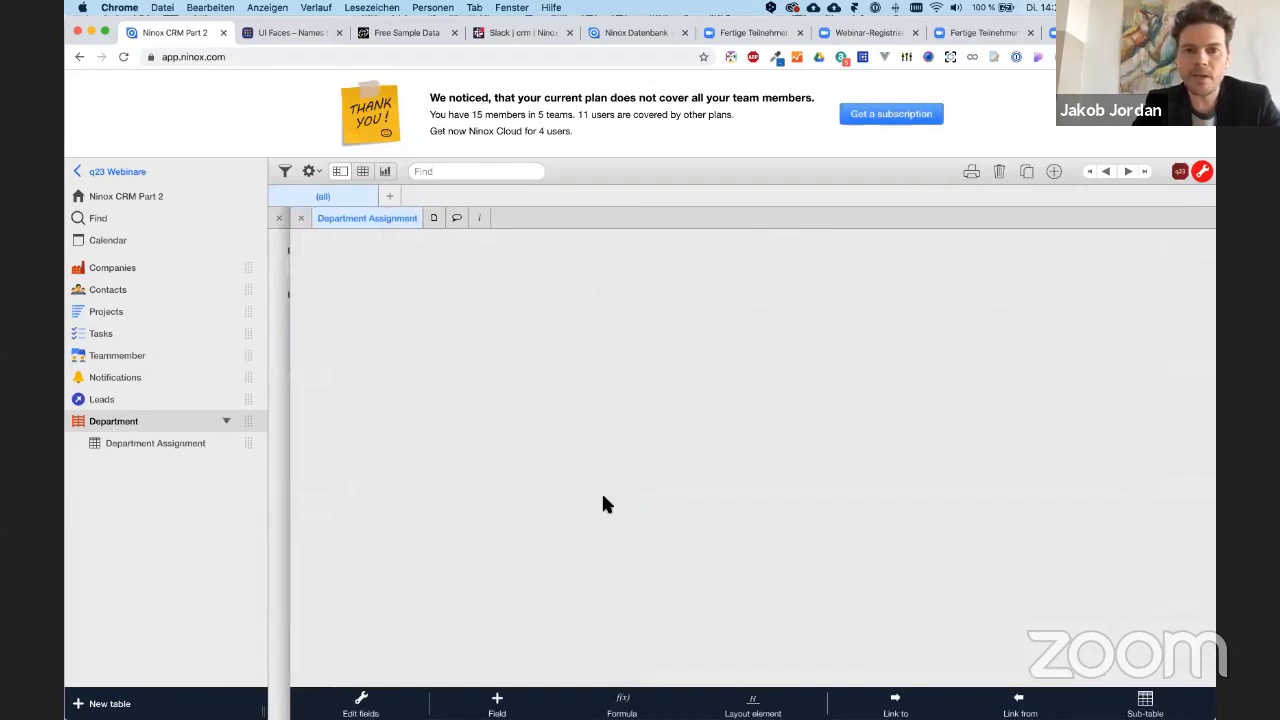
left_click(898, 706)
left_click(1043, 644)
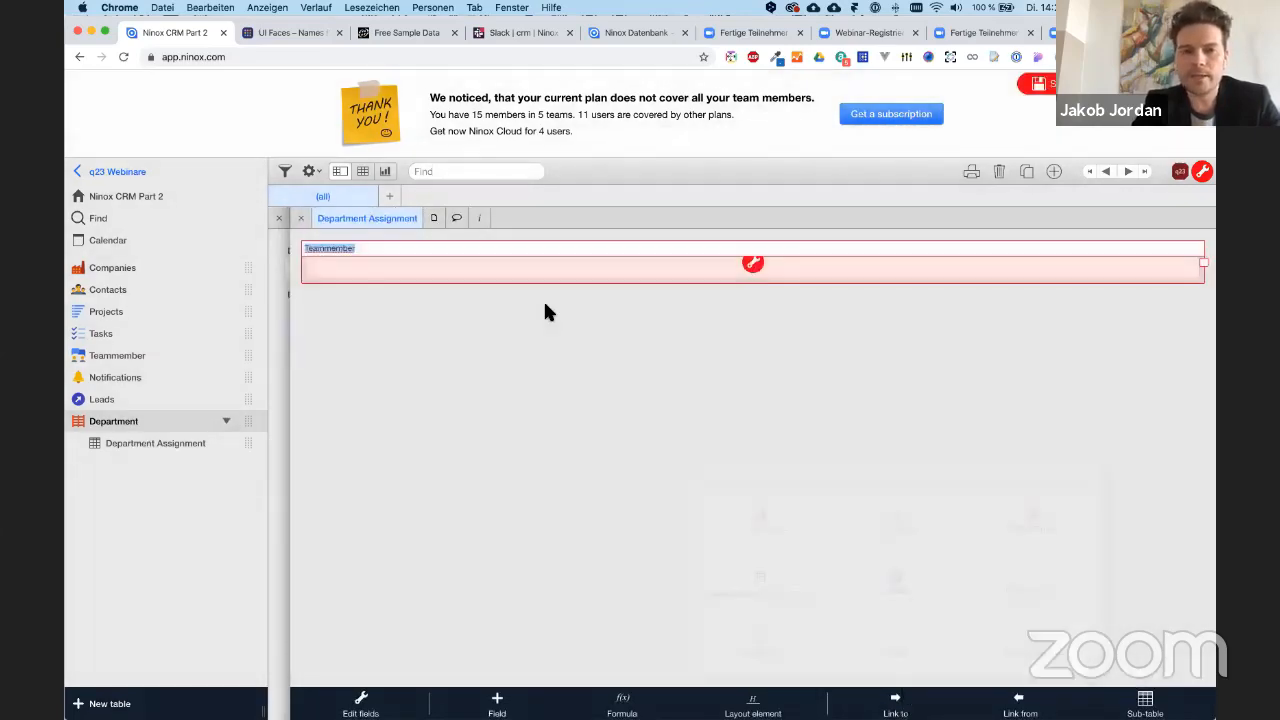
left_click(545, 303)
left_click(611, 393)
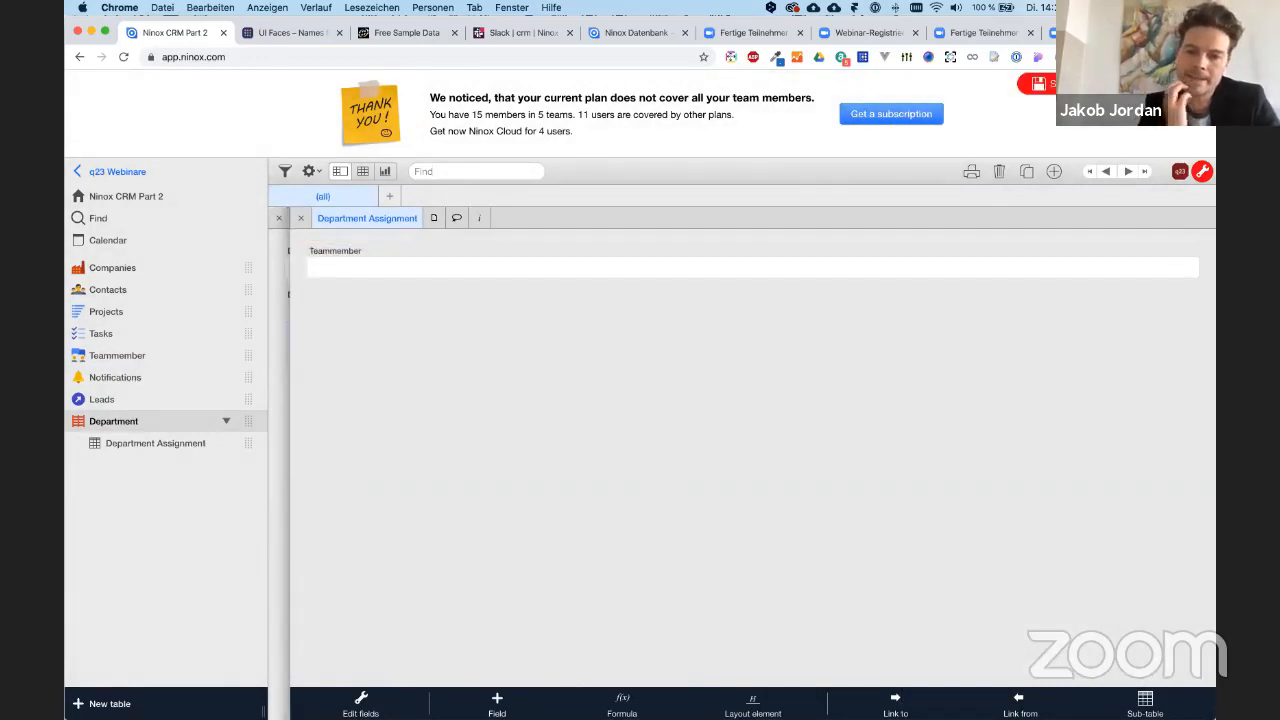
- Add a choice field named Role to the Department Assignment form
double_click(641, 393)
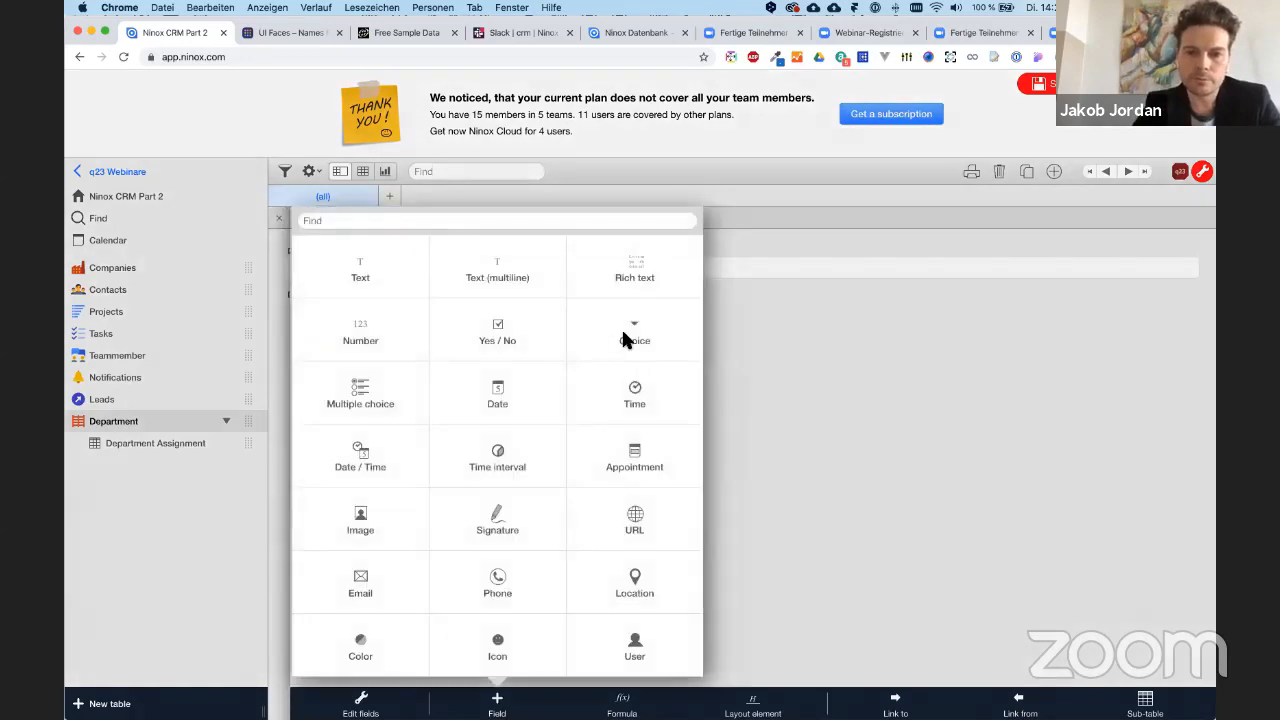
left_click(621, 326)
type("B")
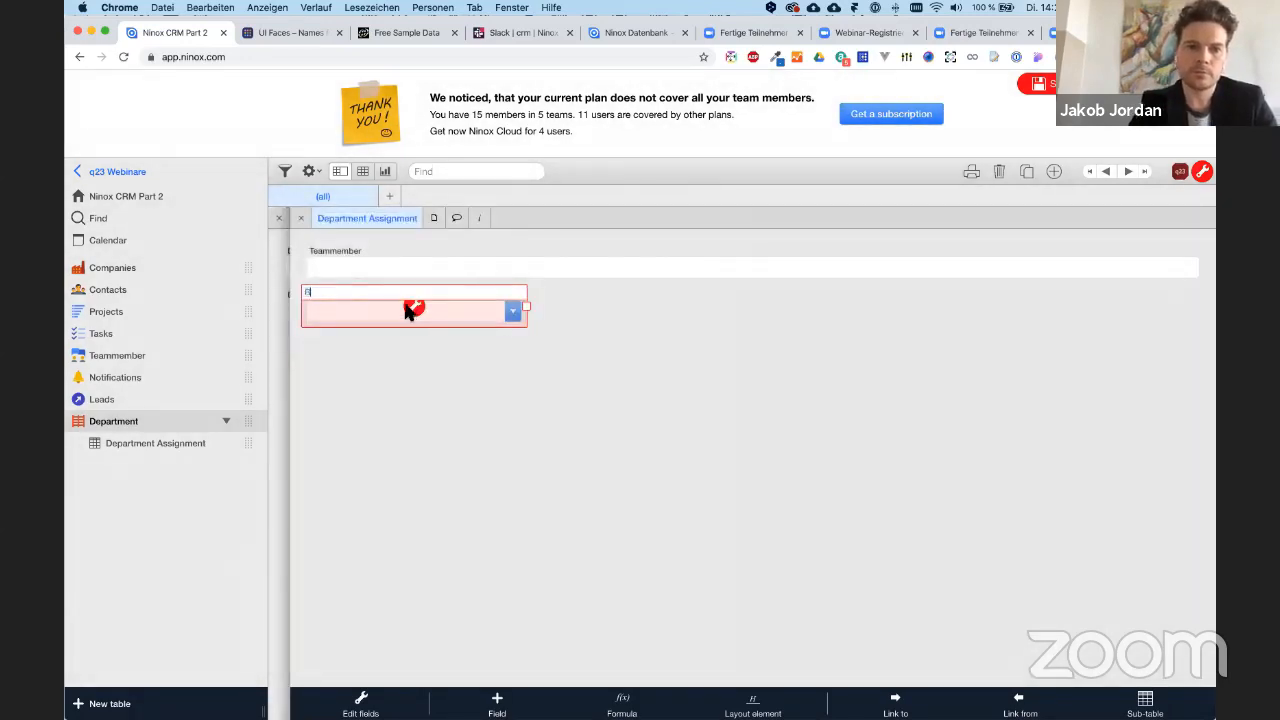
type("ole")
key("Return")
- Define the choice values Texter and Designer for the Role field
left_click(412, 309)
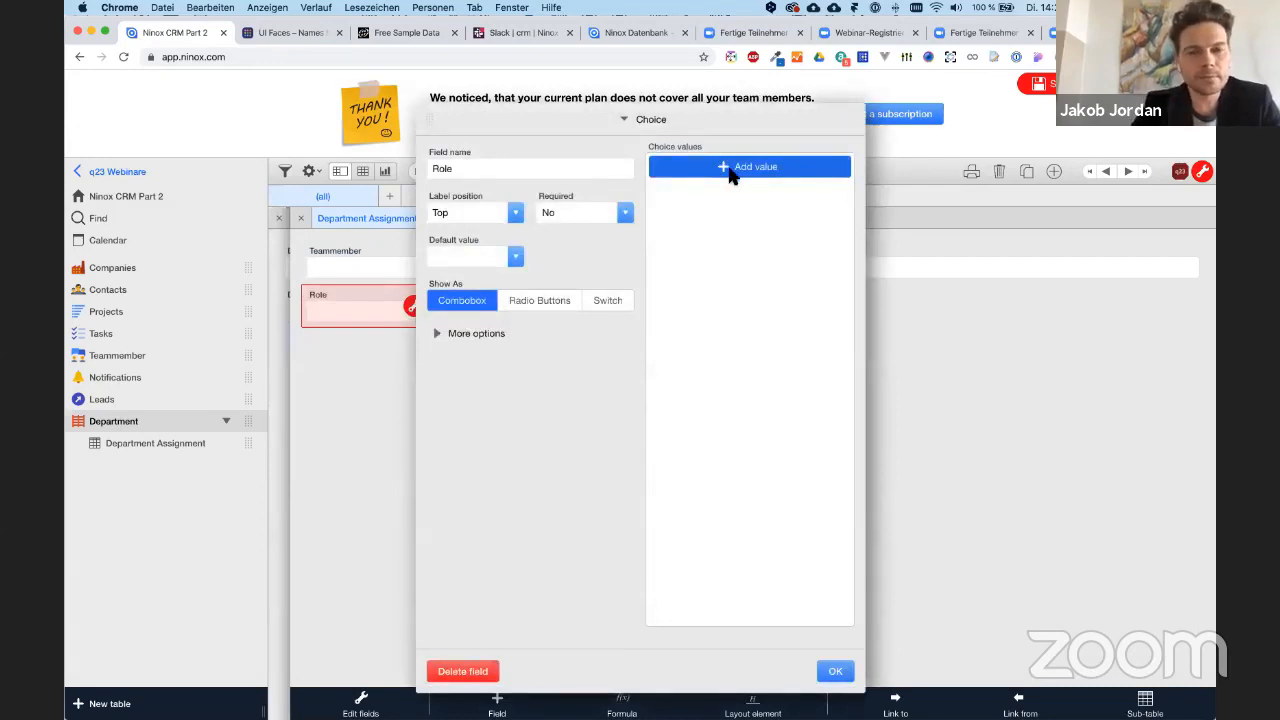
left_click(730, 170)
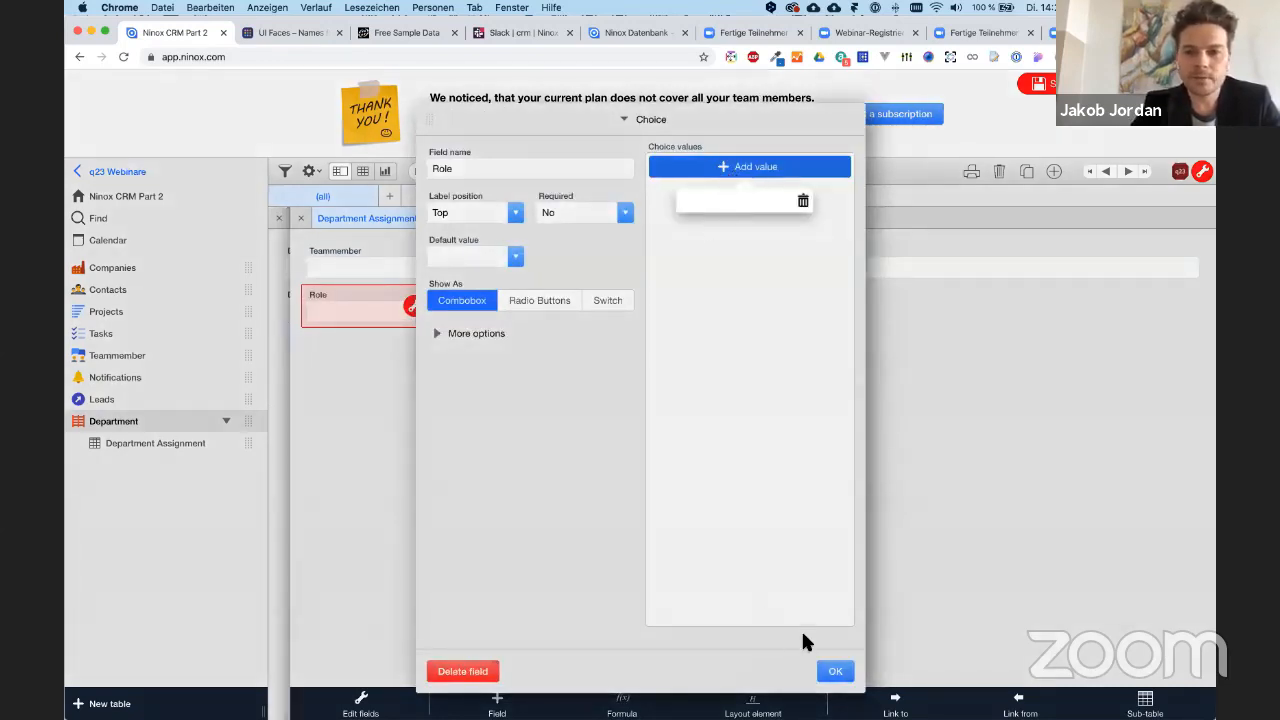
left_click(835, 671)
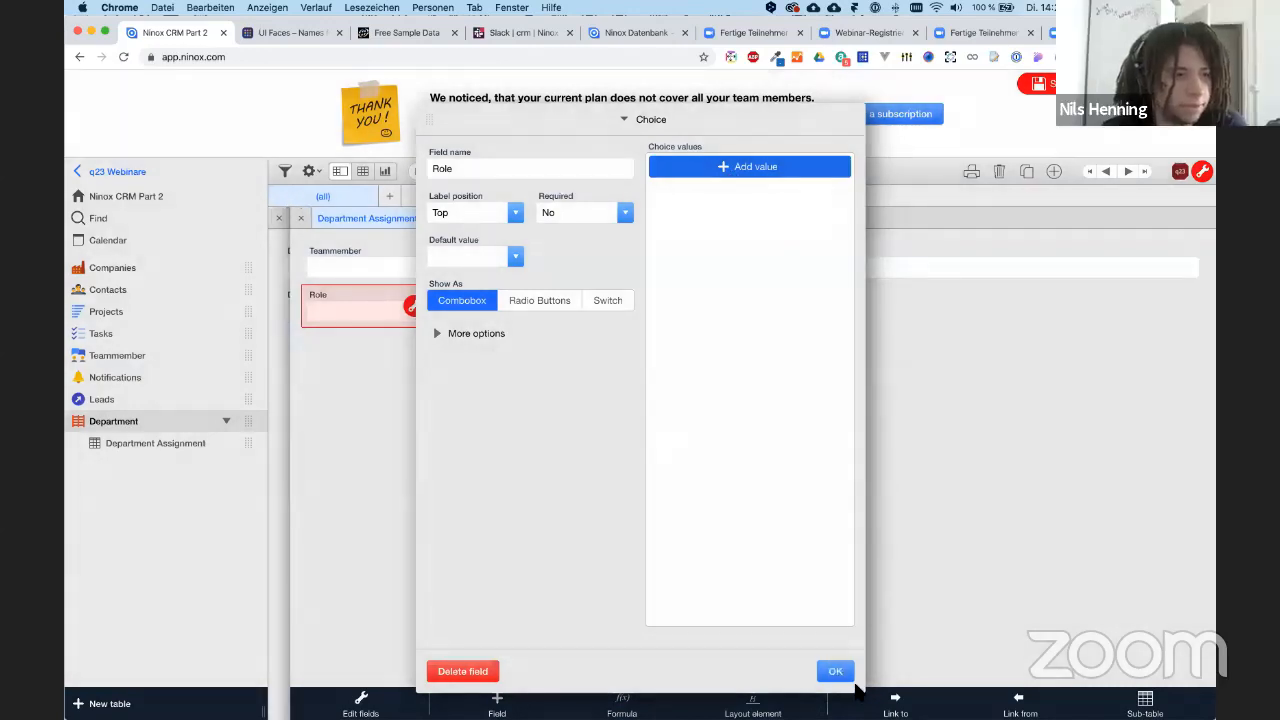
left_click(707, 176)
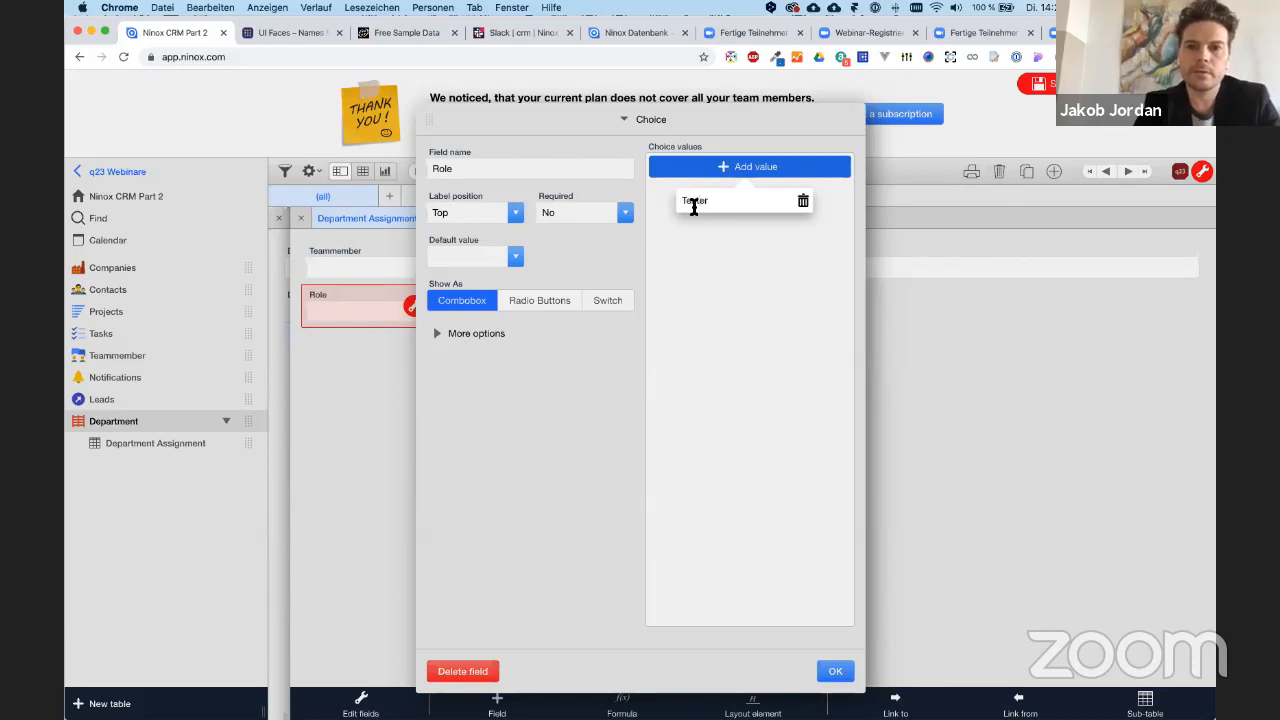
type("Texter")
key("Return")
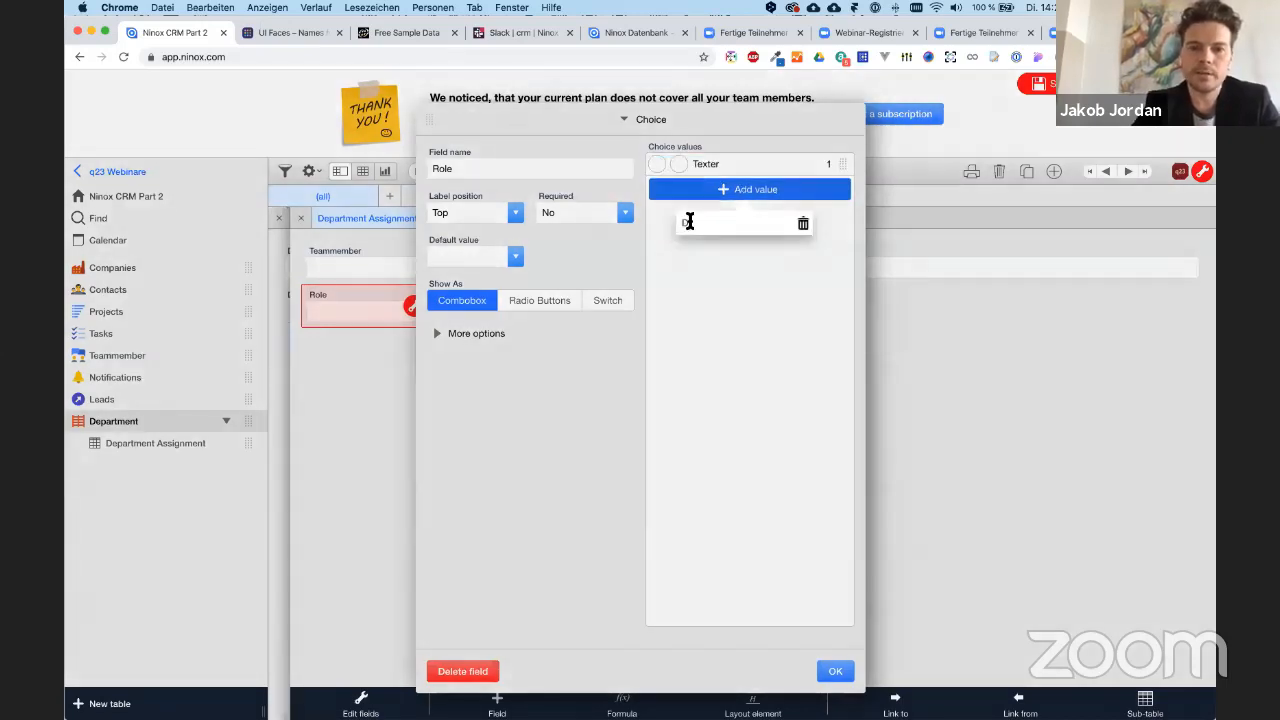
key("Return")
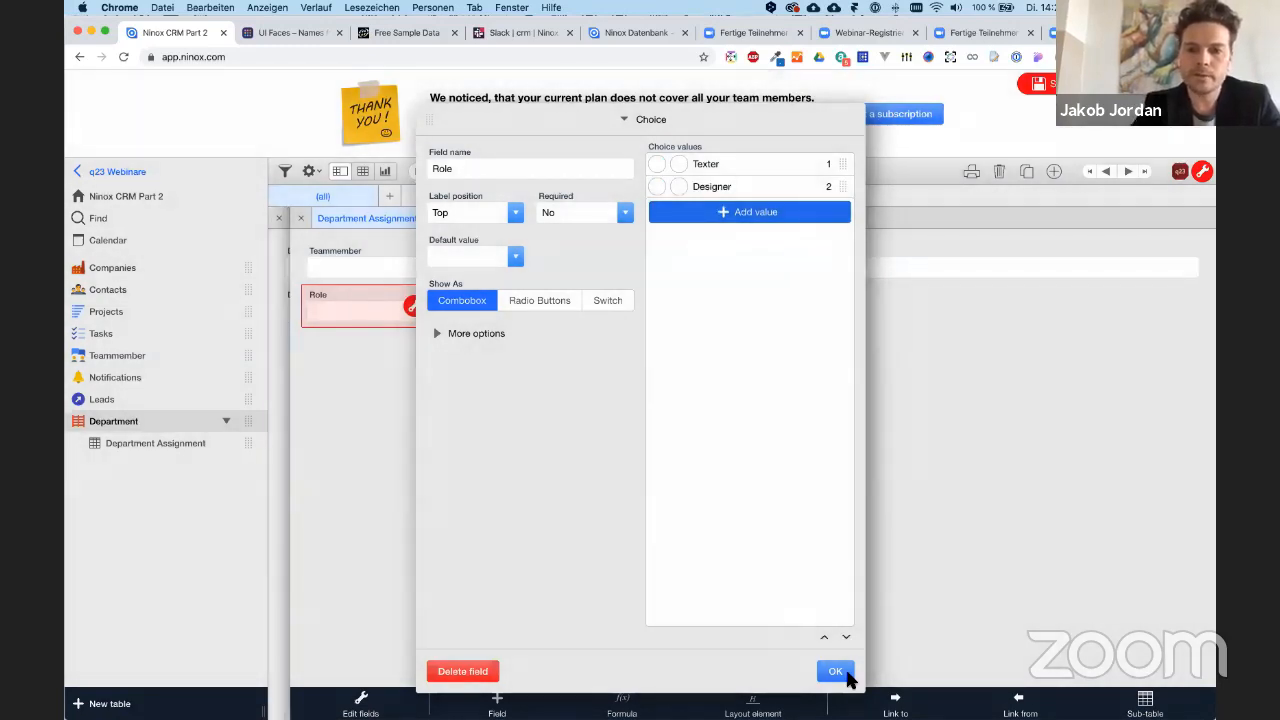
left_click(845, 674)
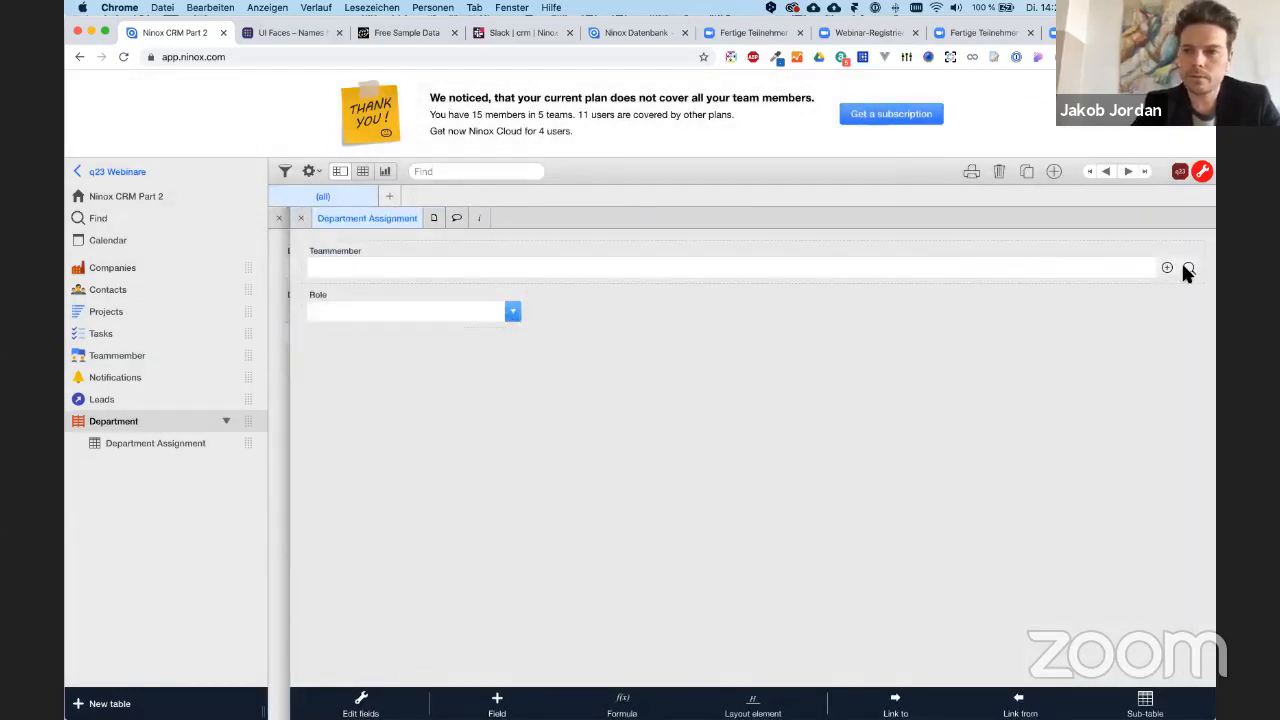
- Link a Marketing team member to the new assignment, set the role to Designer, and return to the Marketing record
left_click(1188, 270)
left_click(486, 192)
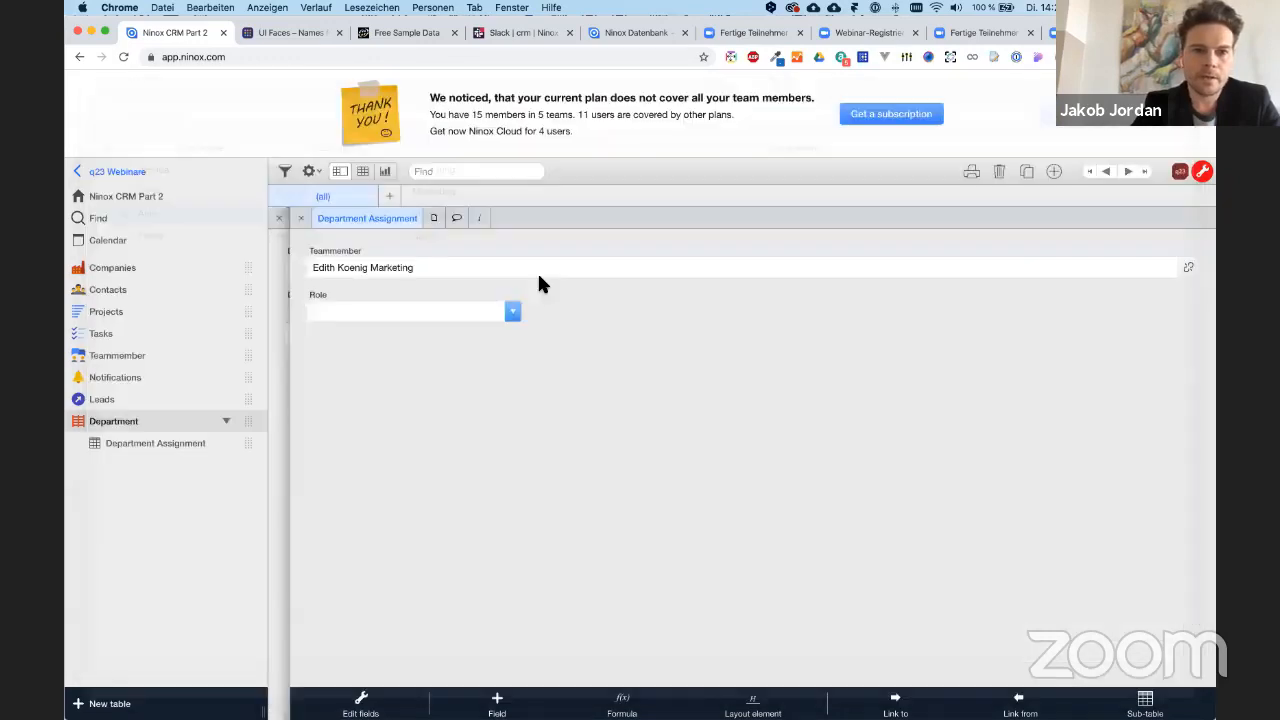
left_click(508, 312)
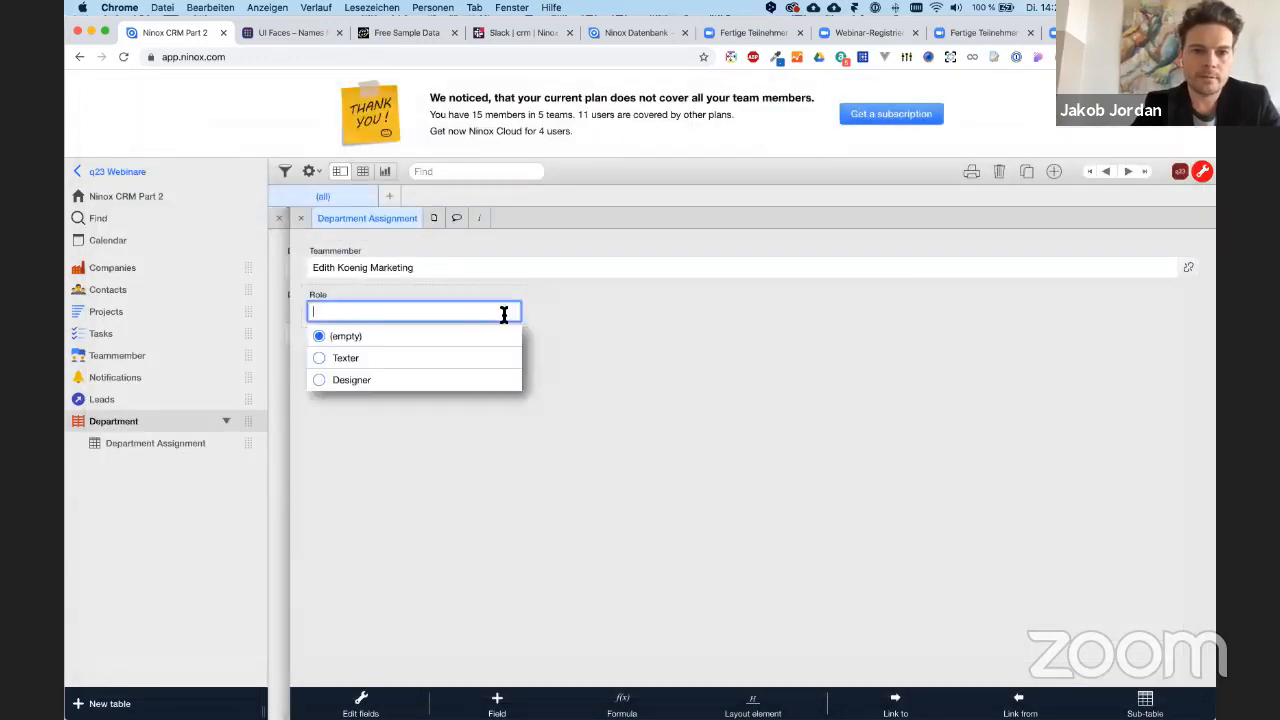
left_click(370, 379)
left_click(300, 218)
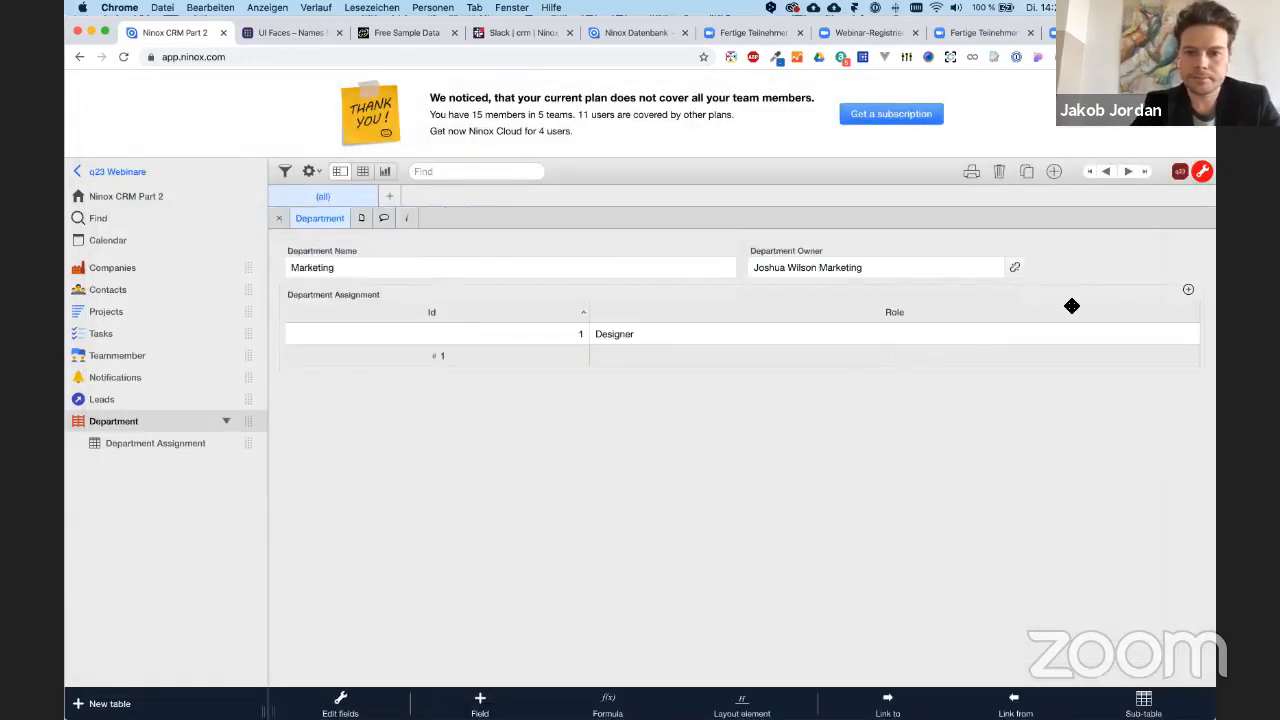
- Replace the Id column in the Department Assignment list with the linked team member's First Name and widen that column
left_click(522, 310)
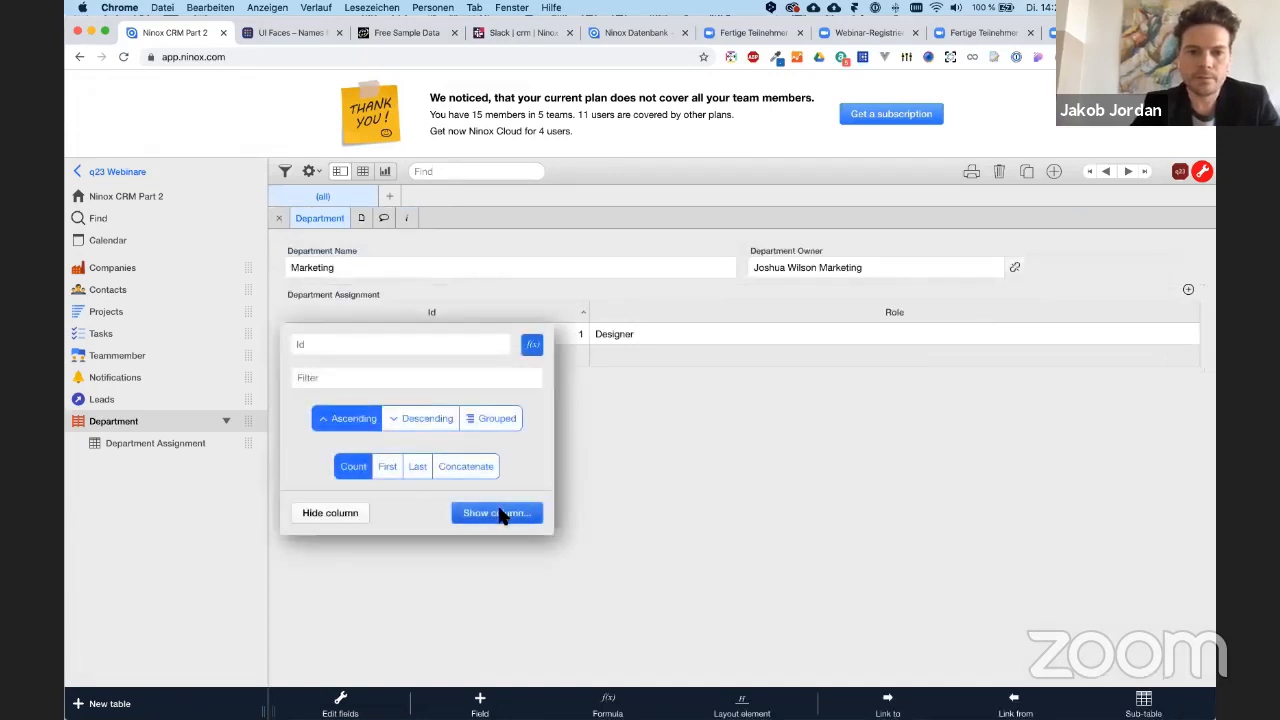
left_click(505, 513)
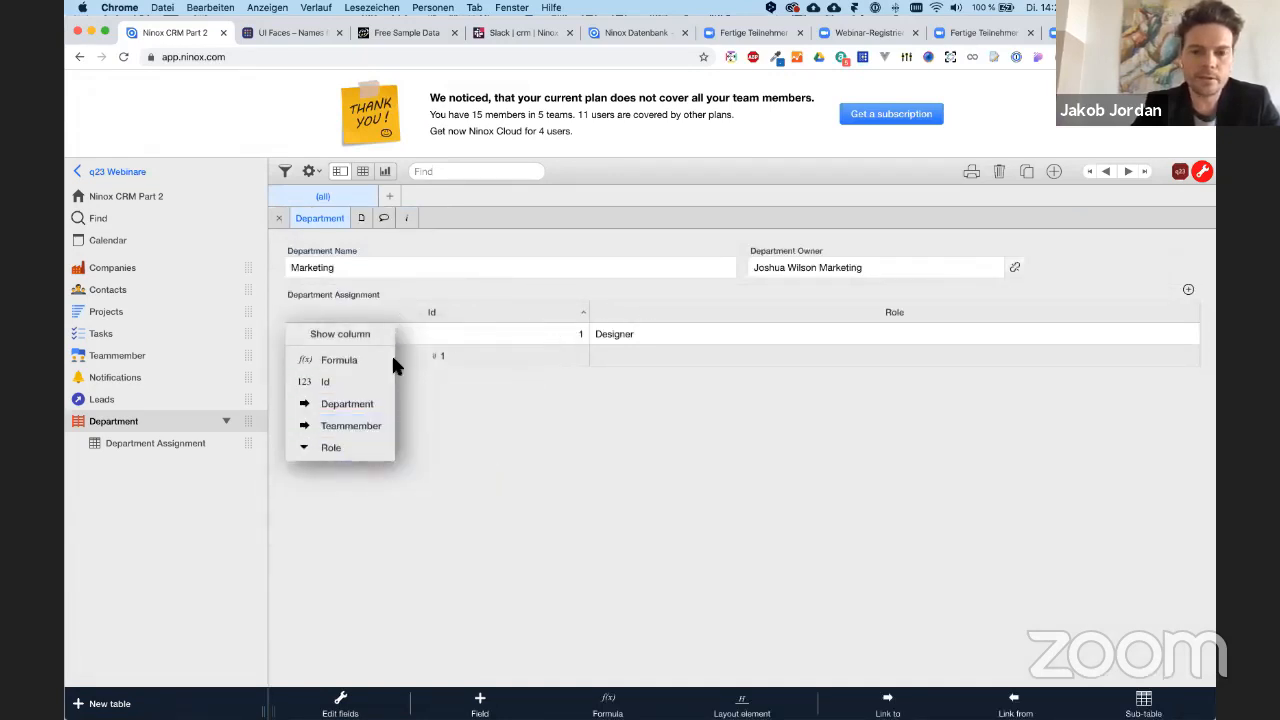
left_click(345, 425)
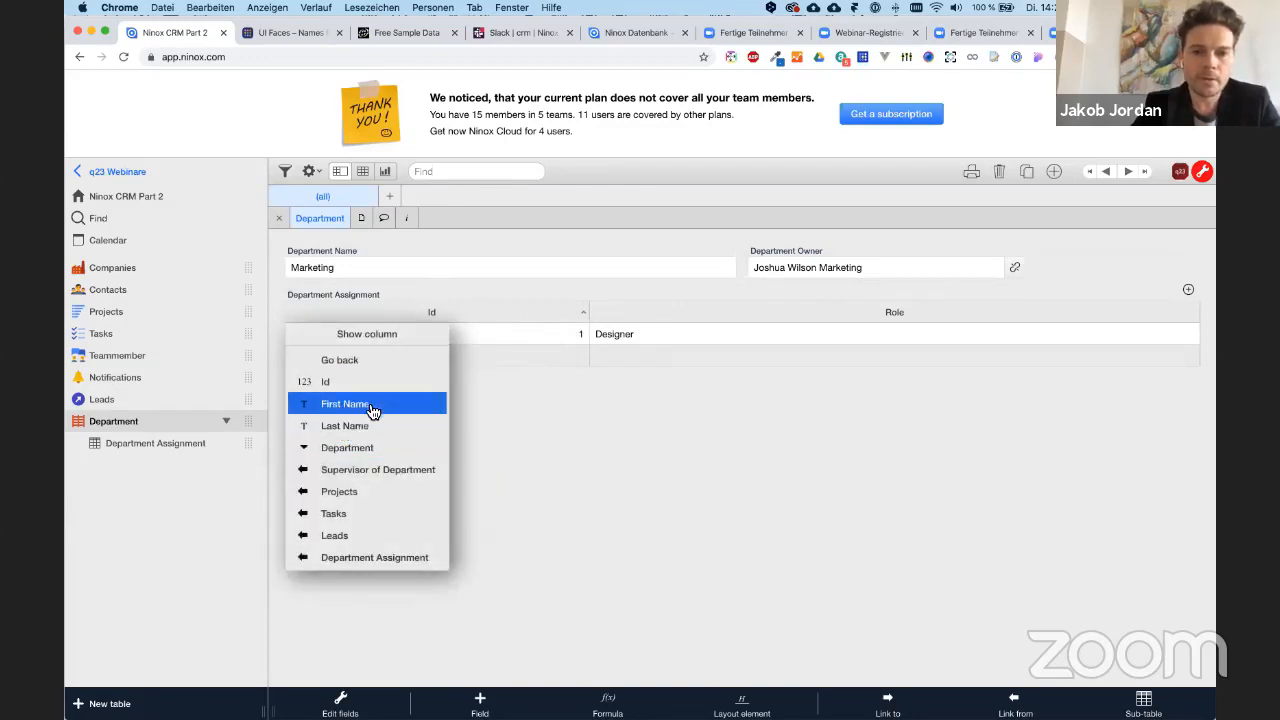
left_click(371, 411)
left_click(518, 310)
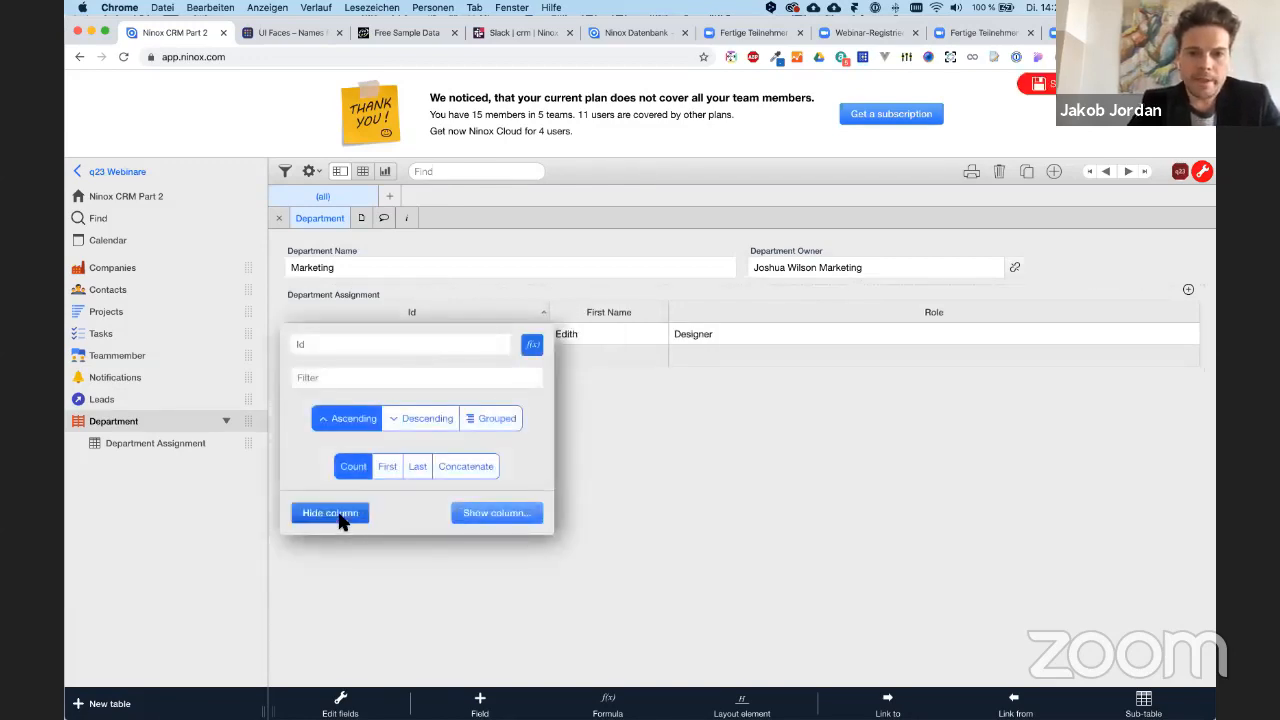
left_click(338, 514)
left_click_drag(403, 309, 498, 309)
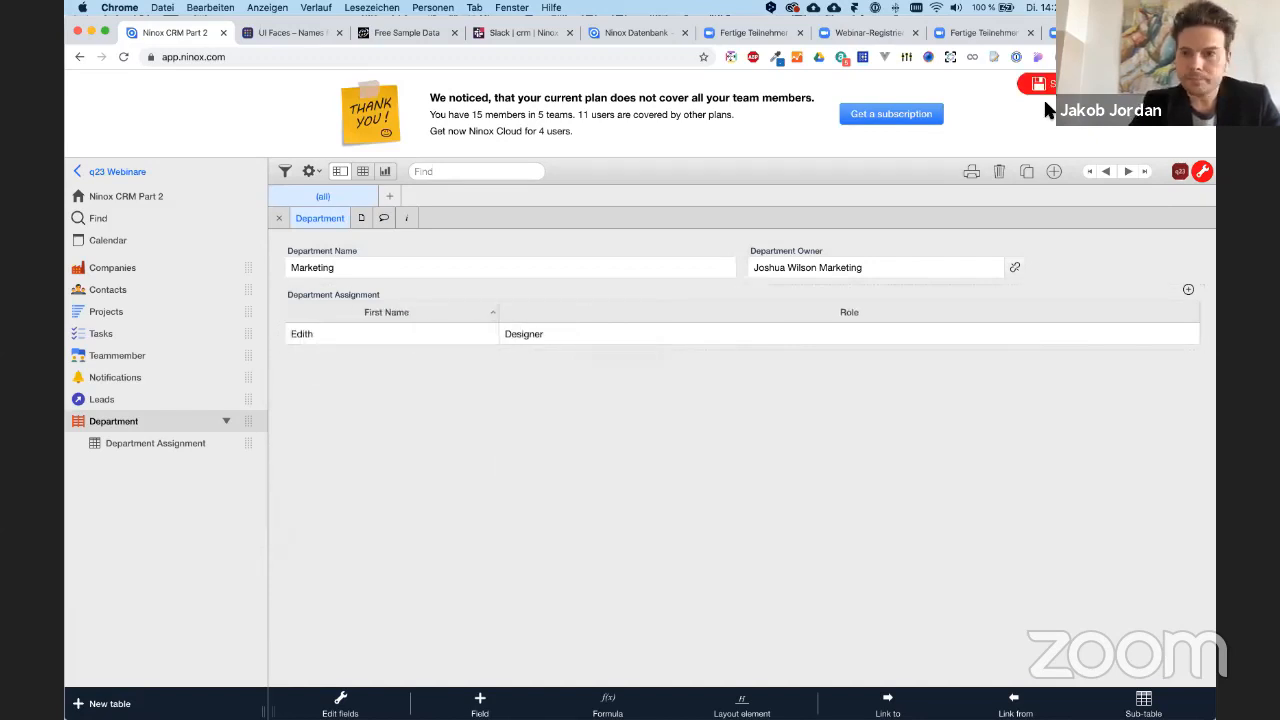
left_click(1050, 312)
left_click(911, 430)
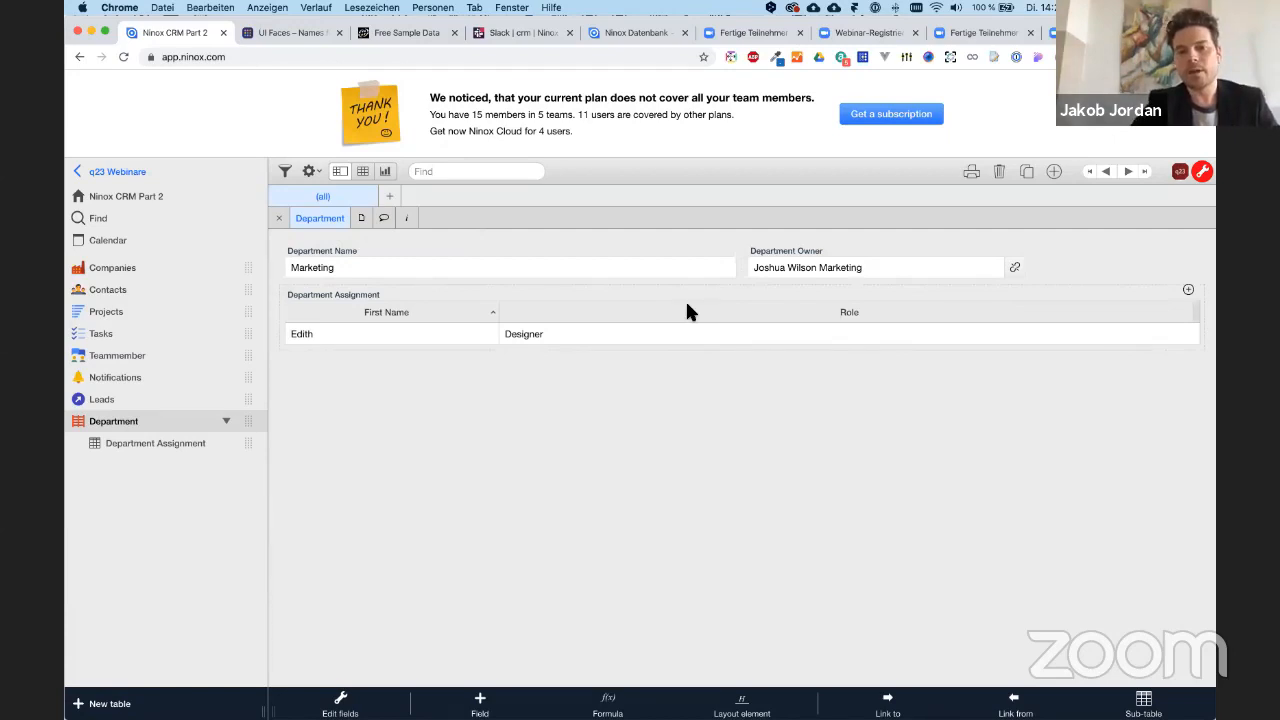
- Add a date field named Since to Department Assignment and set it to 07.04.2020 in the Designer's record
left_click(563, 334)
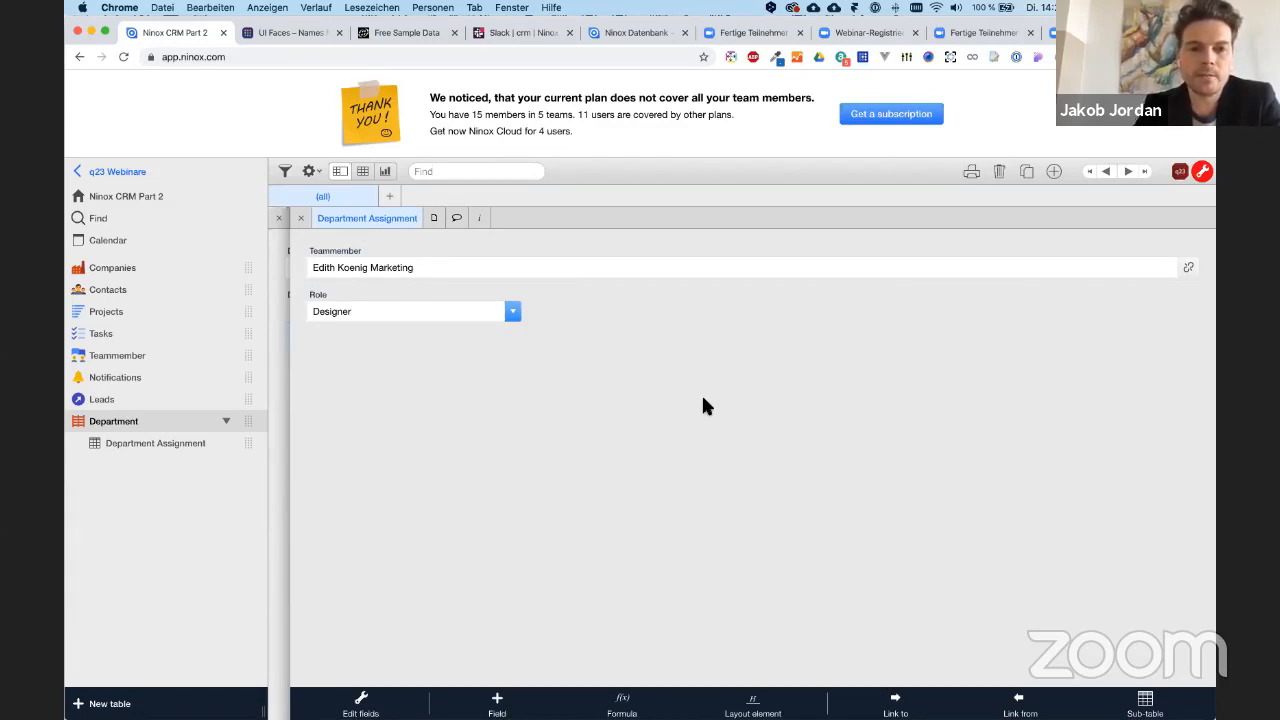
left_click(497, 700)
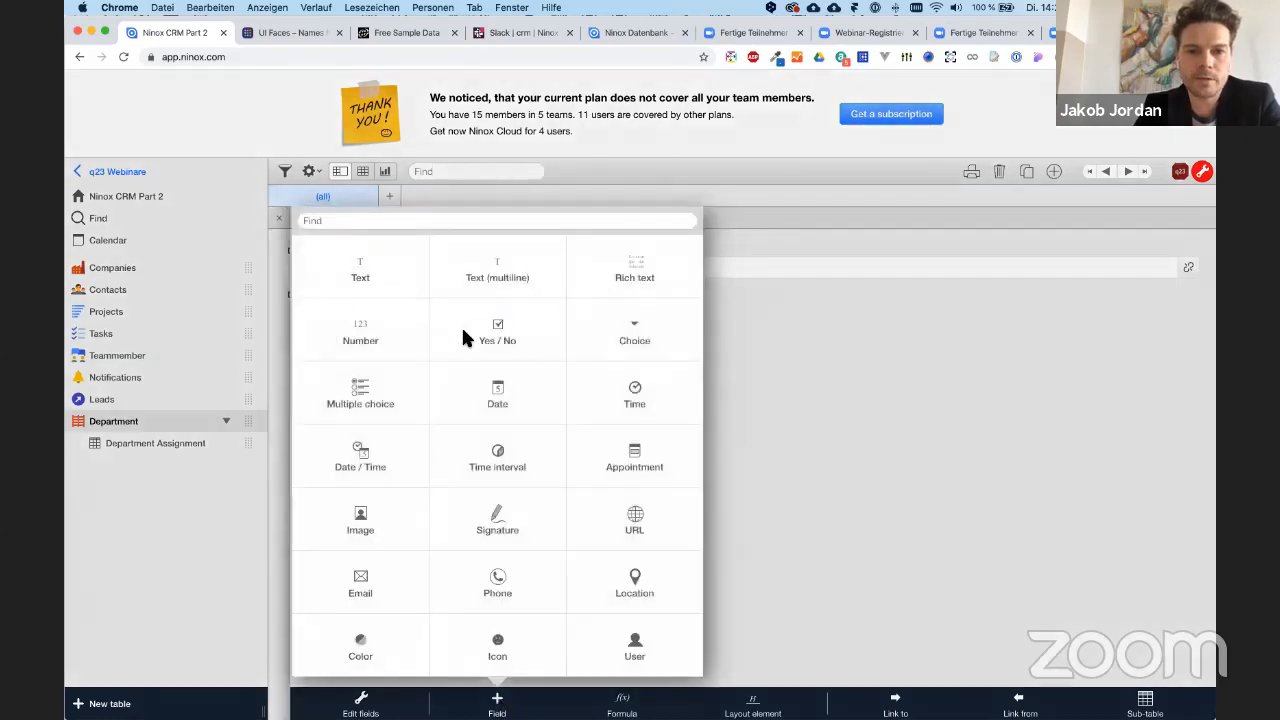
left_click(505, 392)
type("Sinc")
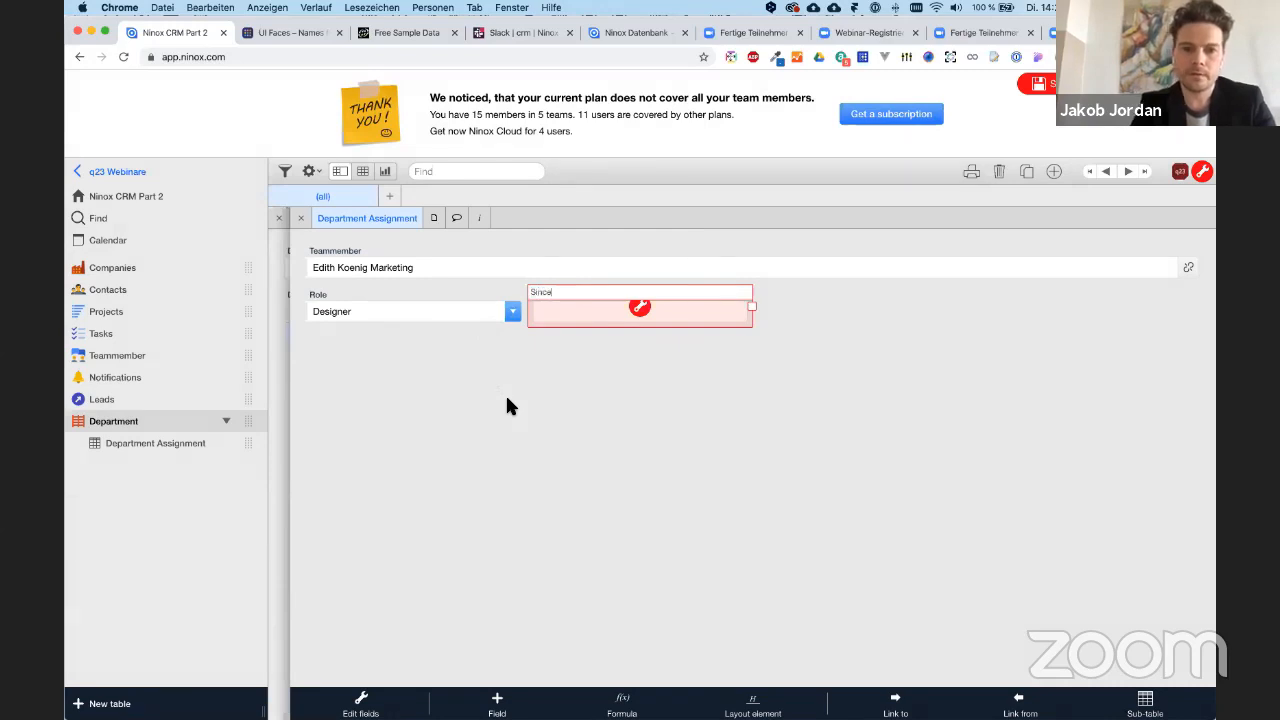
type("e")
key("Return")
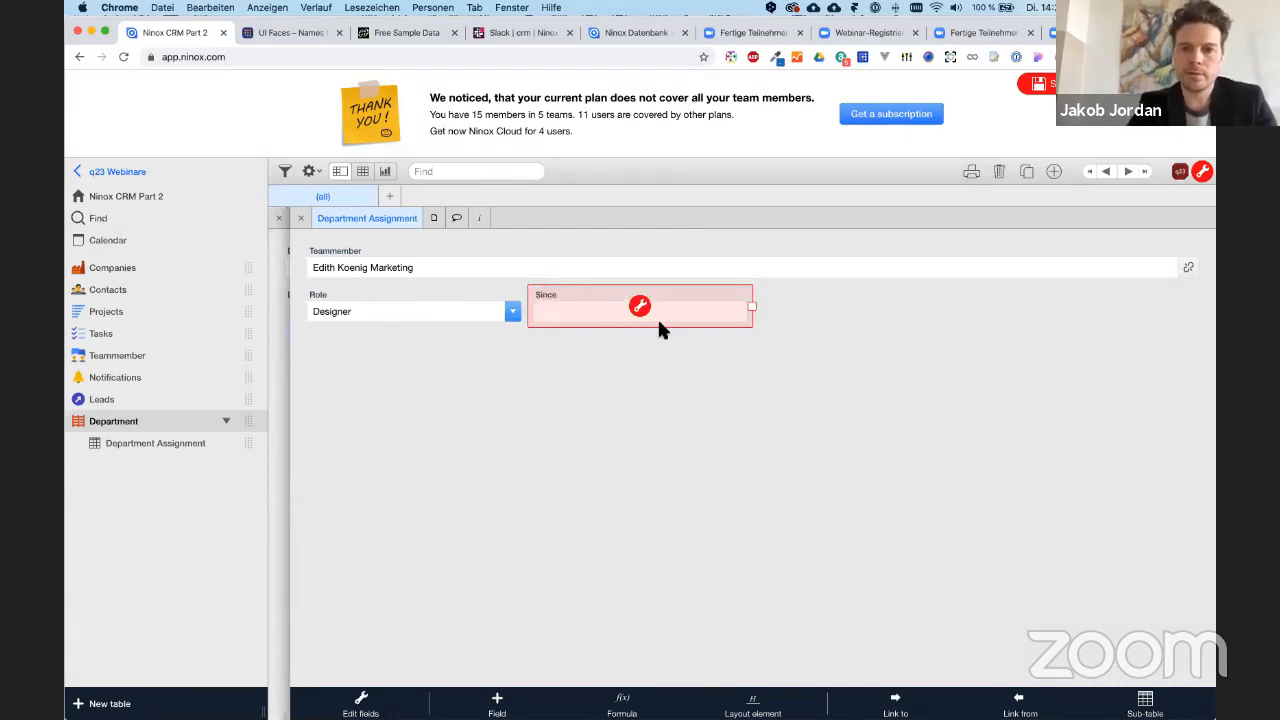
left_click(560, 401)
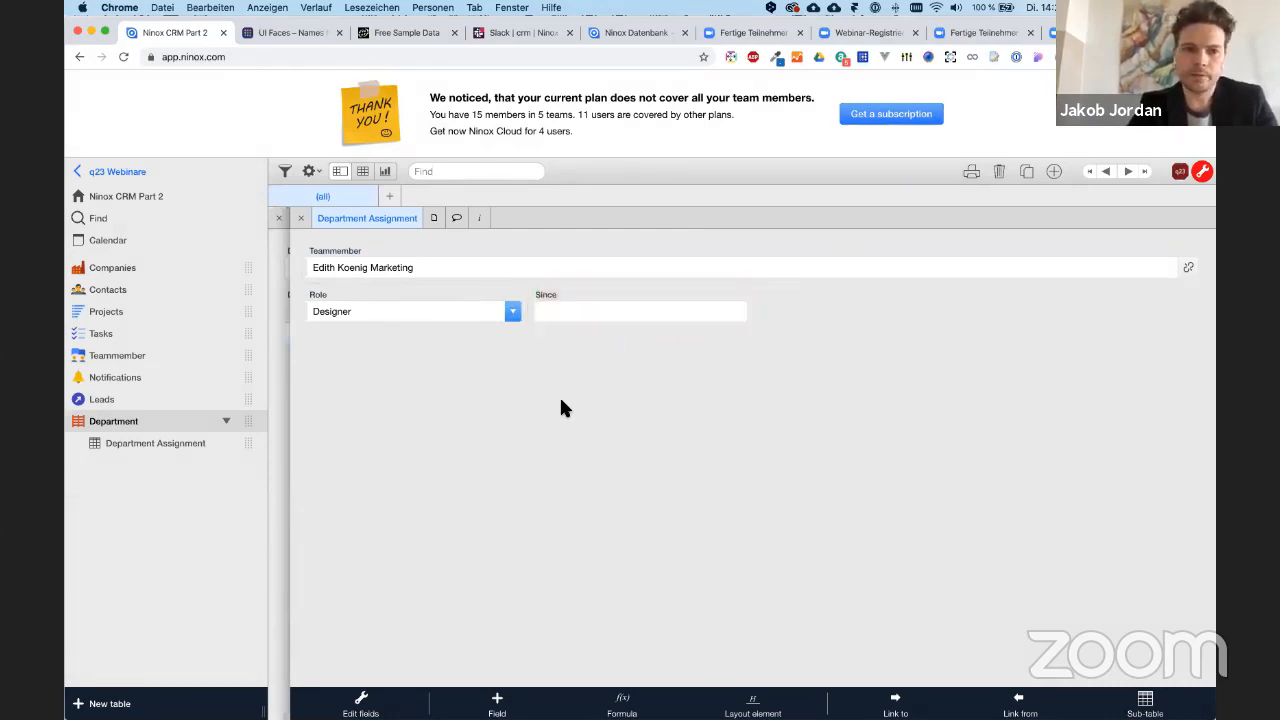
left_click(594, 314)
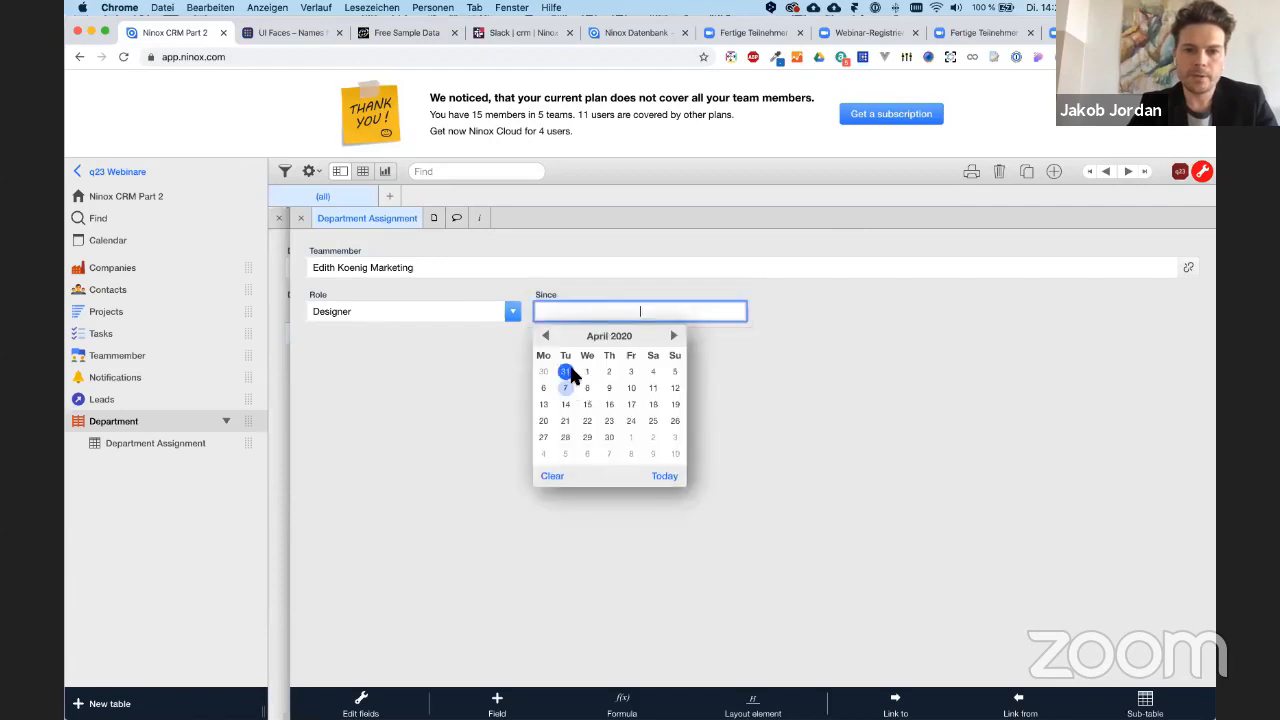
left_click(565, 388)
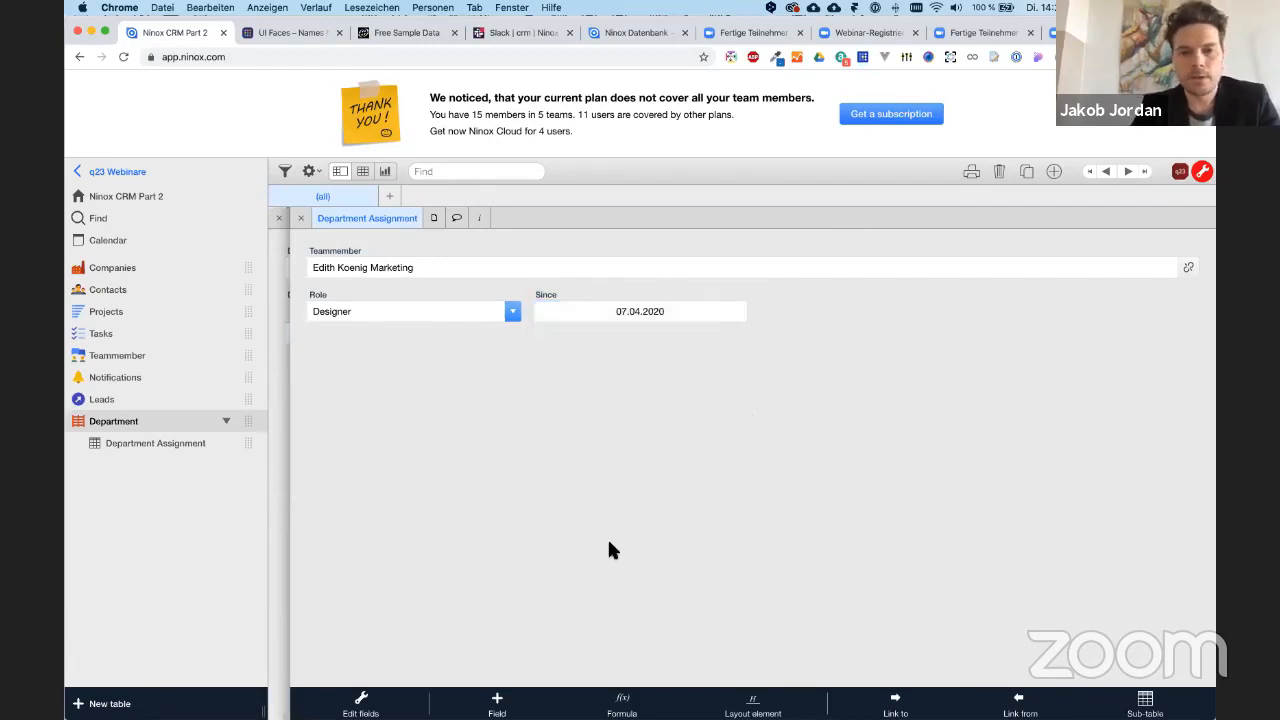
- Set the Designer's Since date to 06.04.2020 and add a Yes/No field named Retired to Department Assignment
left_click(651, 312)
left_click(540, 388)
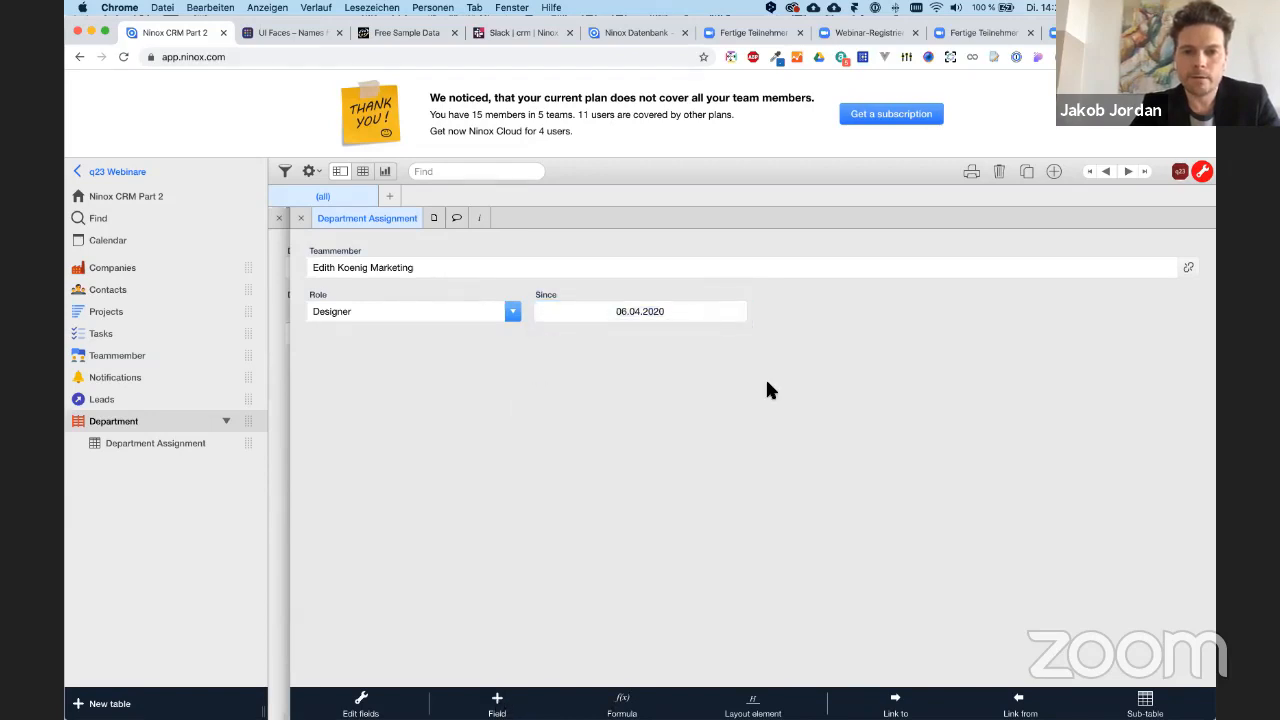
left_click(497, 700)
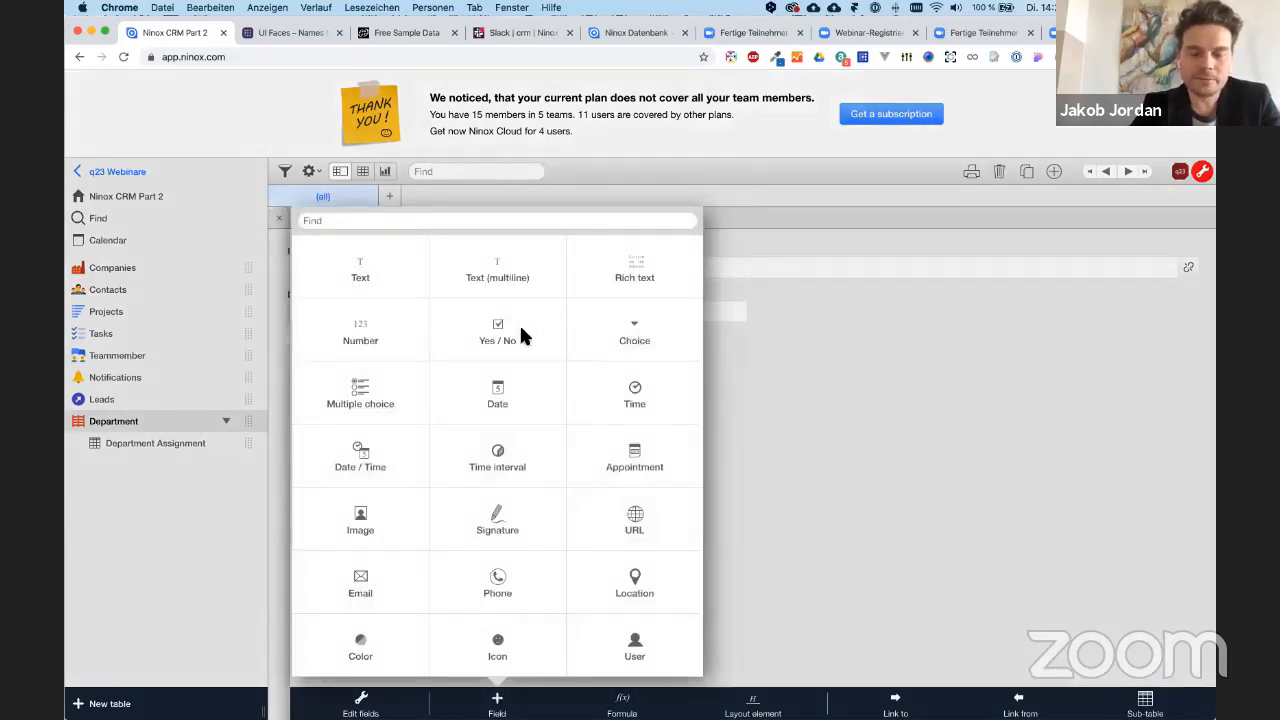
left_click(498, 330)
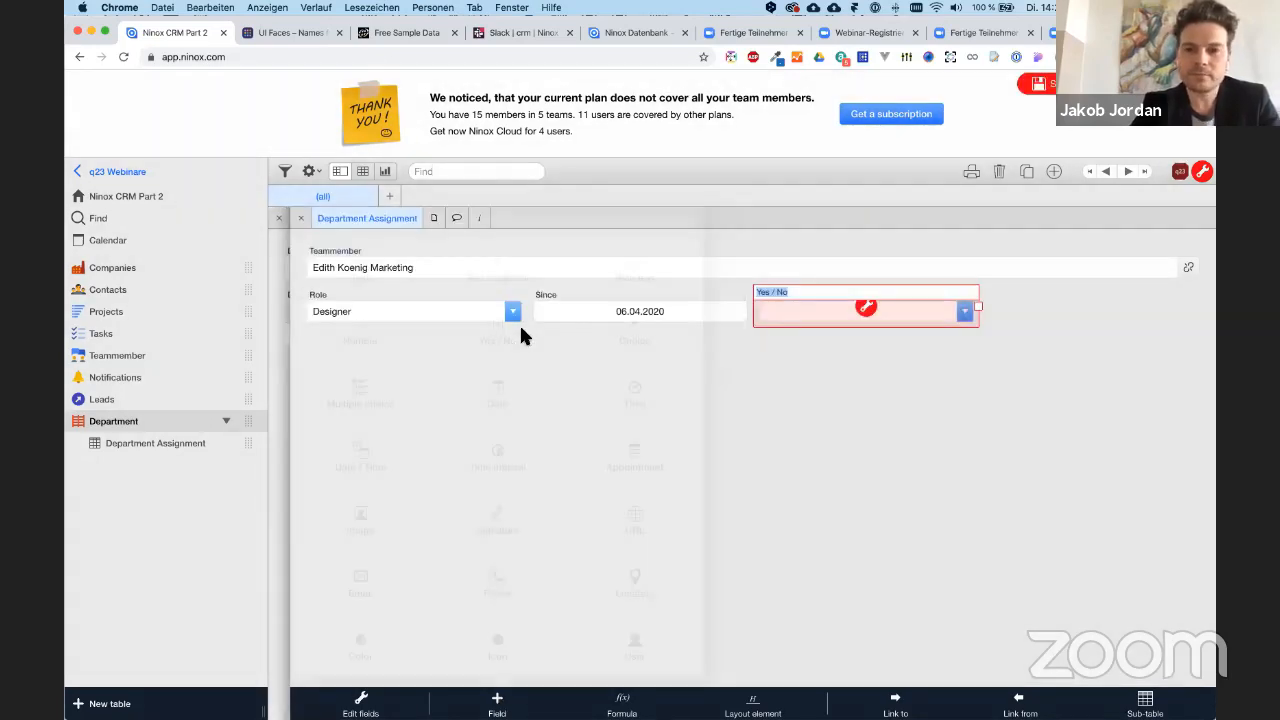
type("Retired")
key("Return")
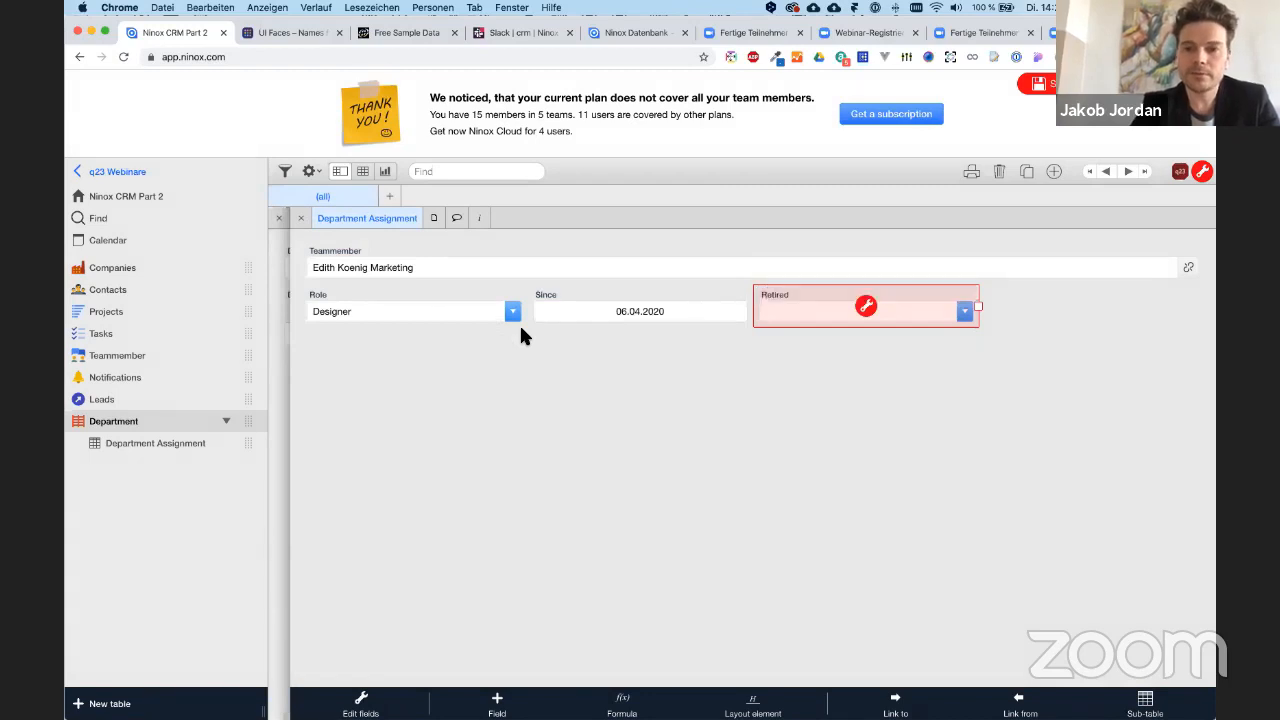
- Show the Retired field as a slider and finish editing the form's fields
left_click(874, 308)
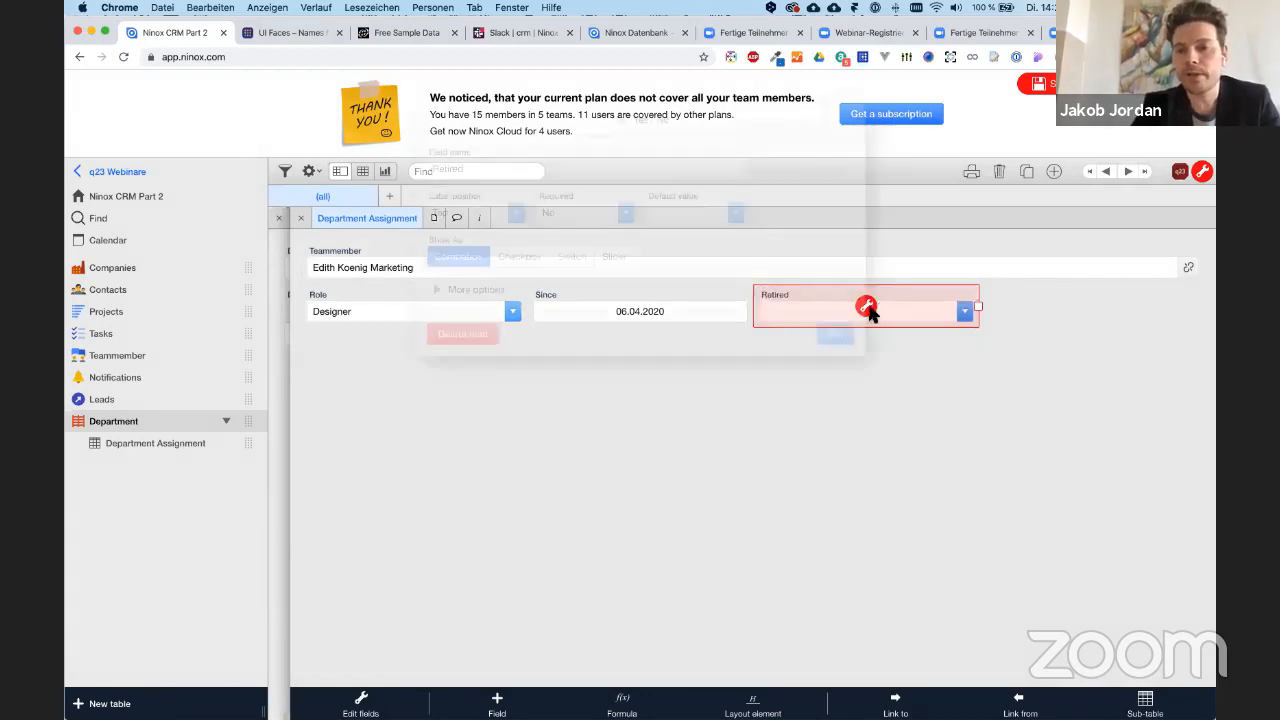
left_click(612, 257)
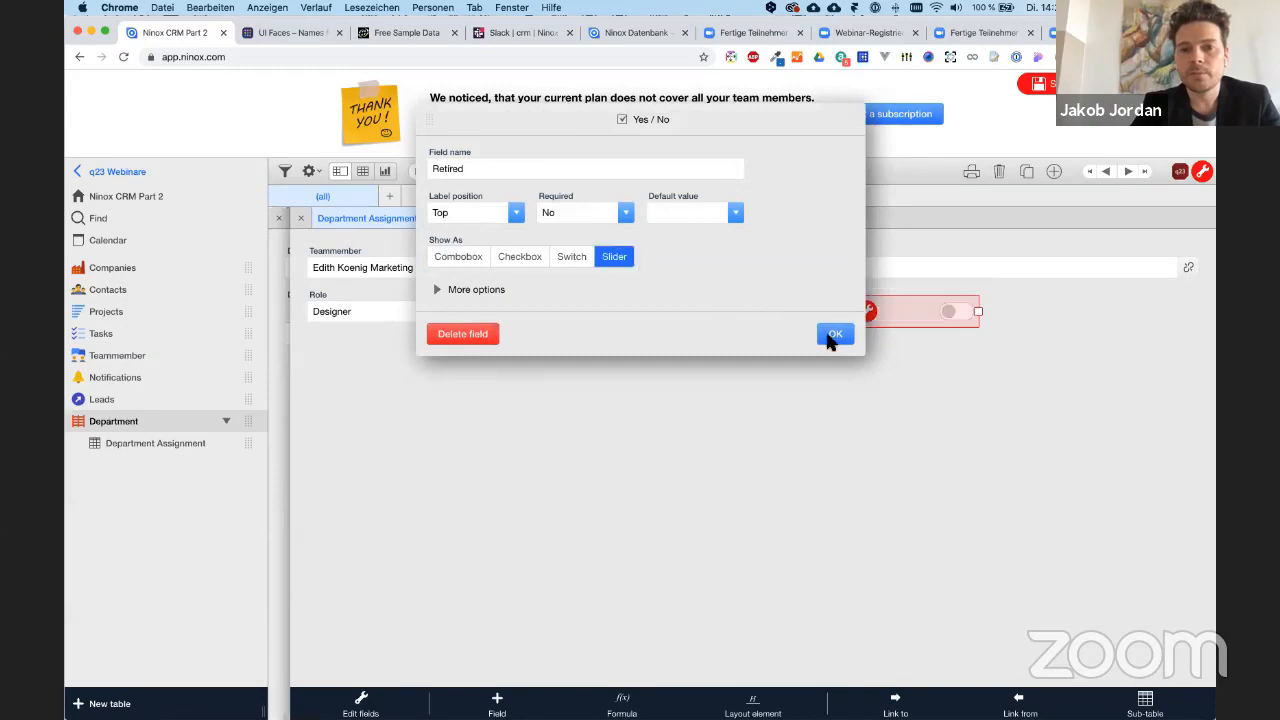
left_click(835, 334)
left_click(1005, 214)
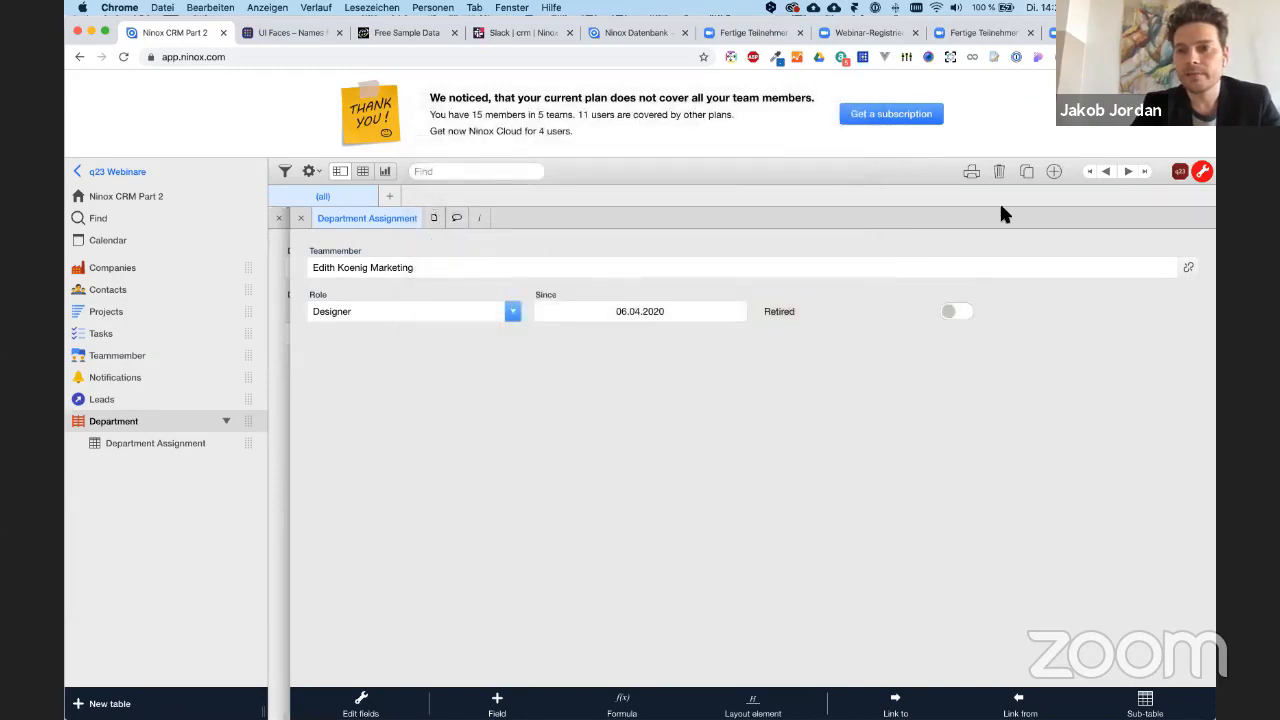
- Mark the Designer's assignment as retired and narrow the Retired field, returning to the Marketing record
left_click(952, 310)
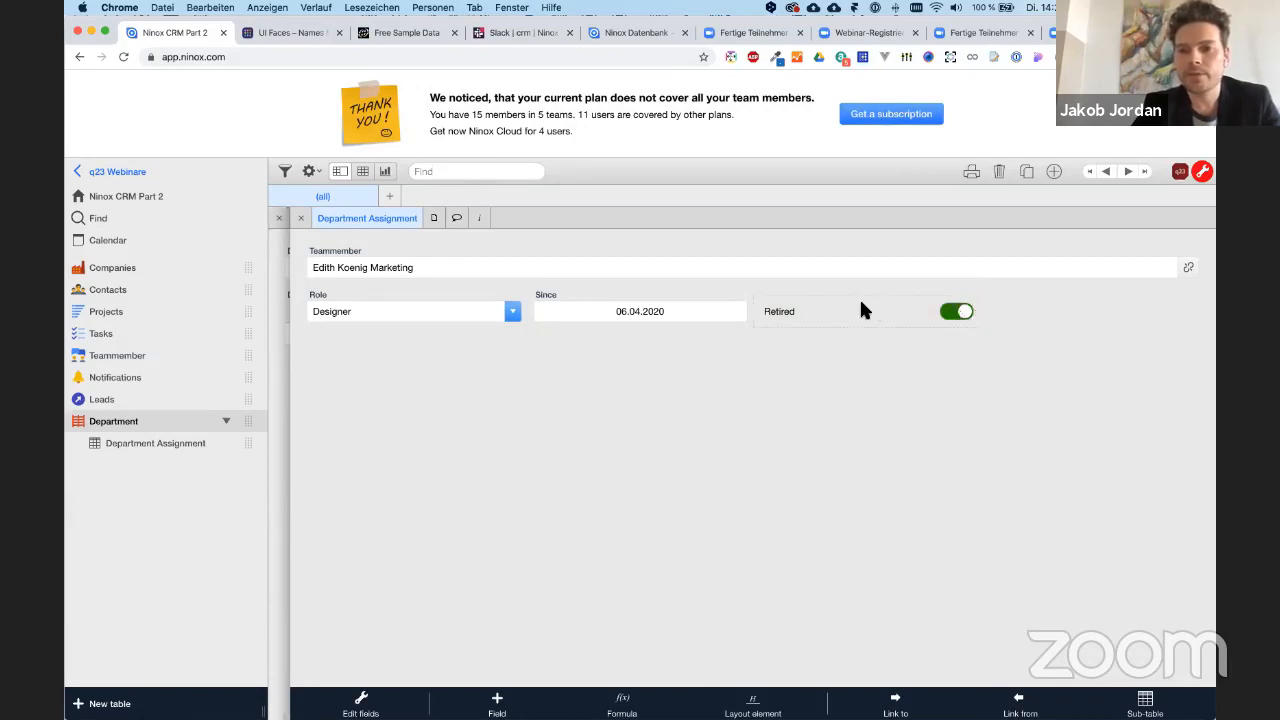
left_click_drag(975, 308, 899, 313)
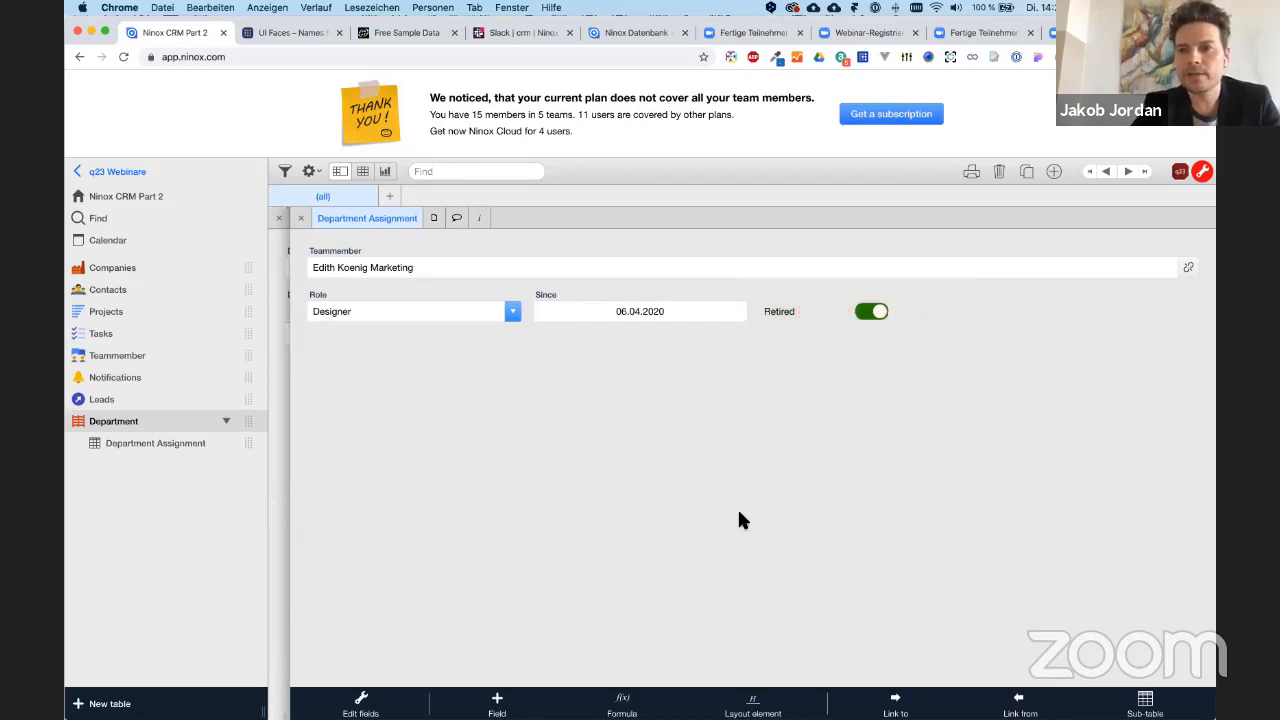
left_click(300, 217)
left_click(602, 311)
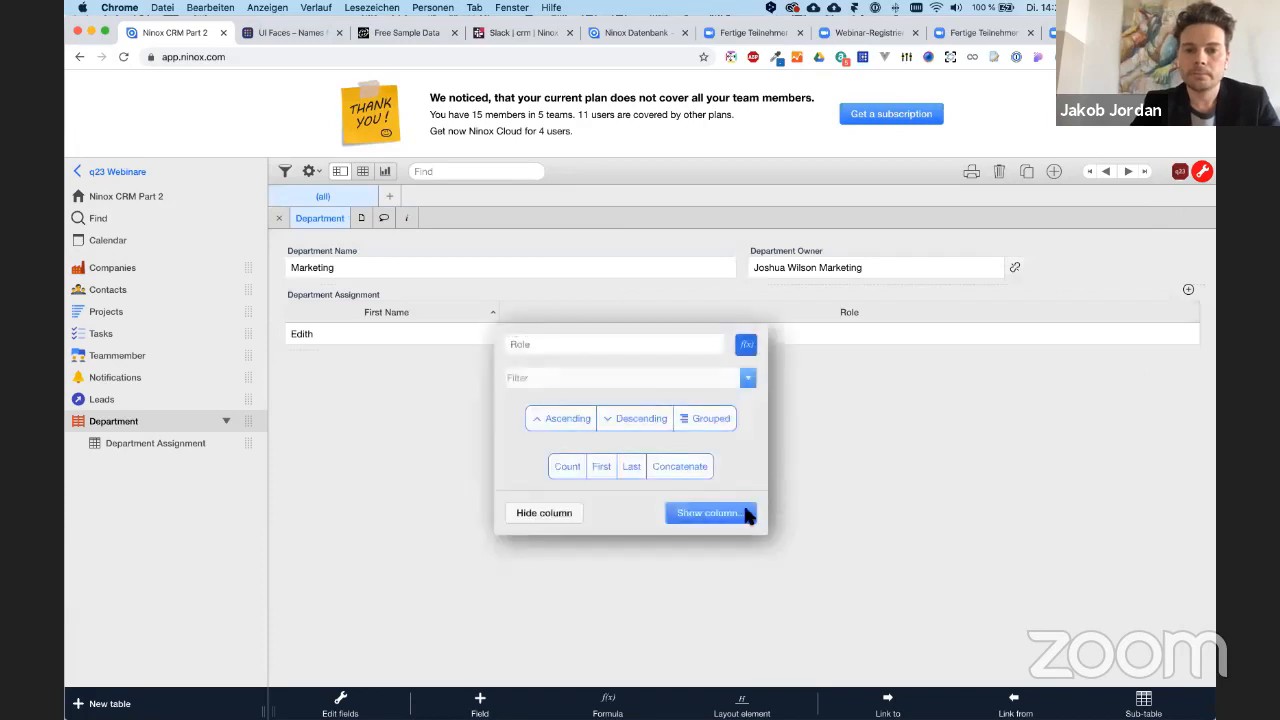
left_click(730, 512)
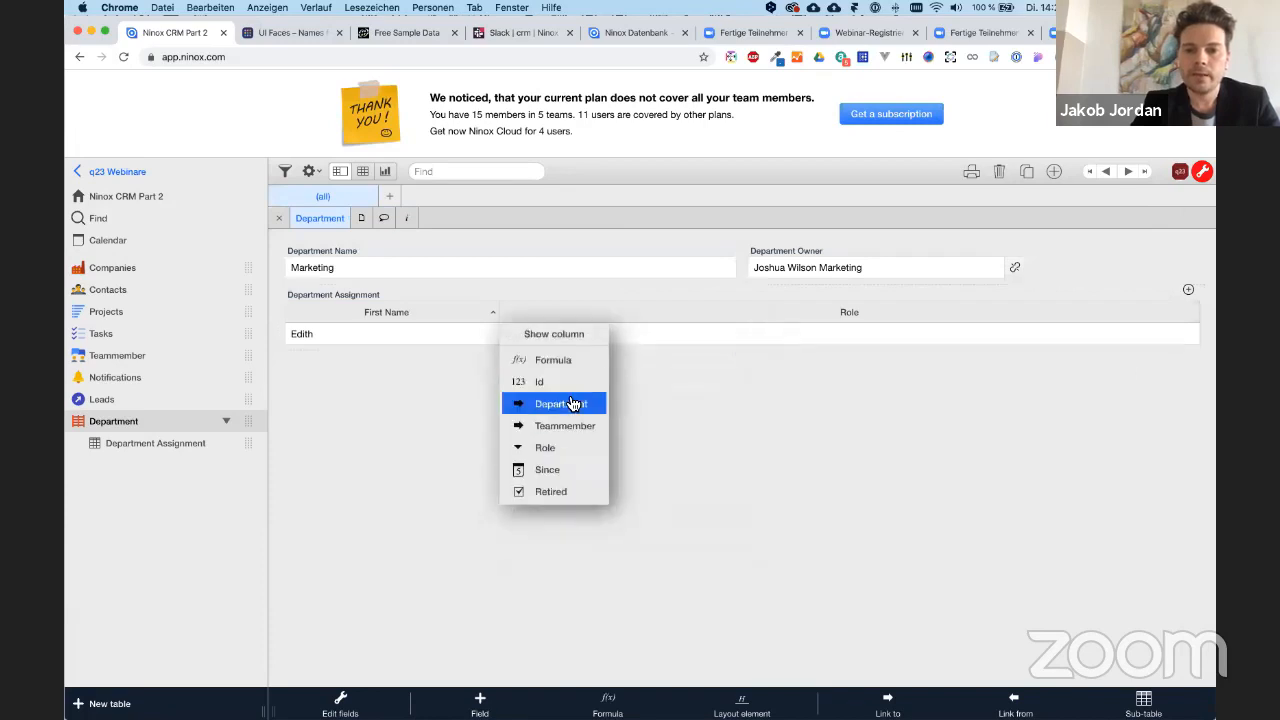
left_click(551, 449)
left_click_drag(1137, 314, 1072, 314)
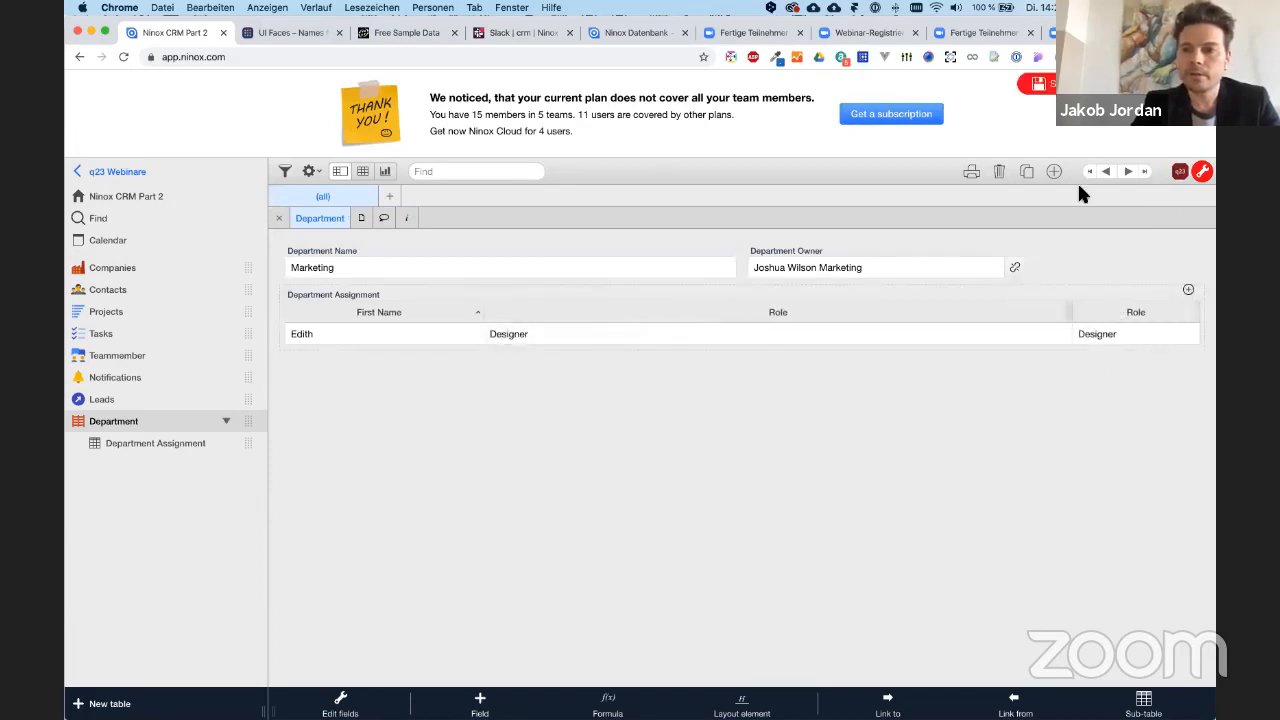
left_click(1092, 318)
left_click(962, 514)
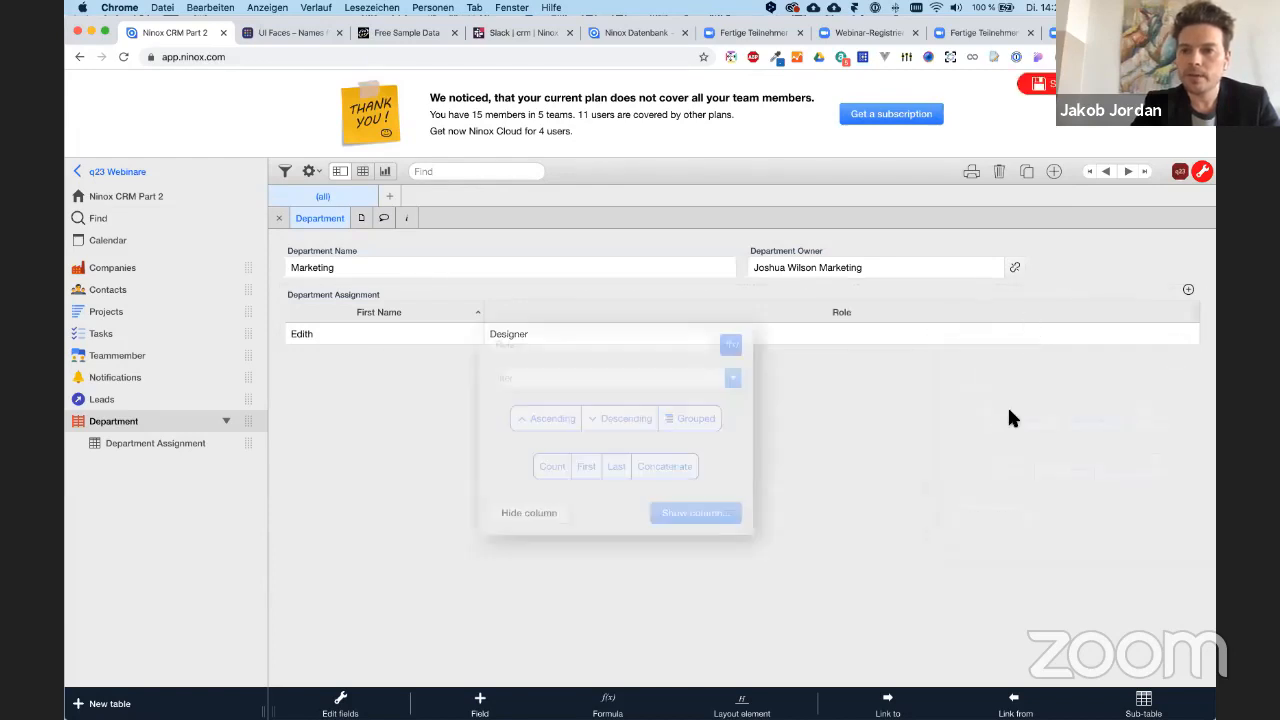
- Show the Retired column in the Marketing record's Department Assignment list and widen it
left_click(731, 512)
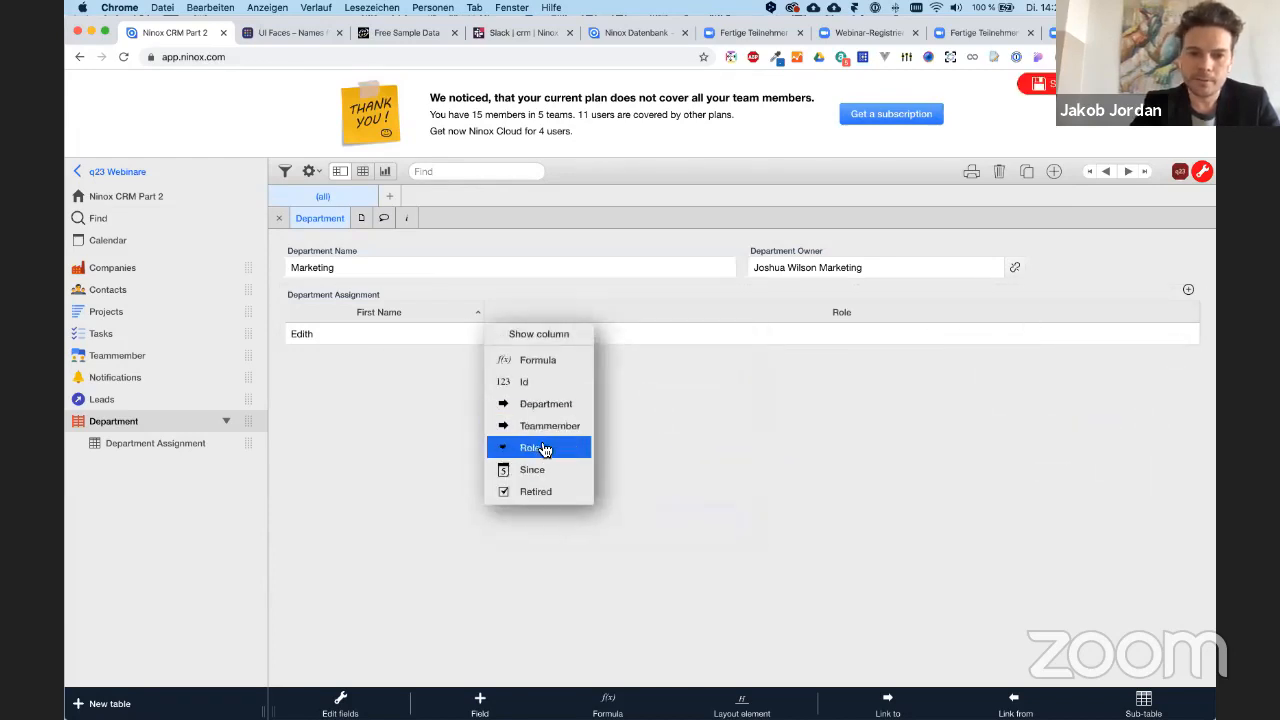
left_click(545, 491)
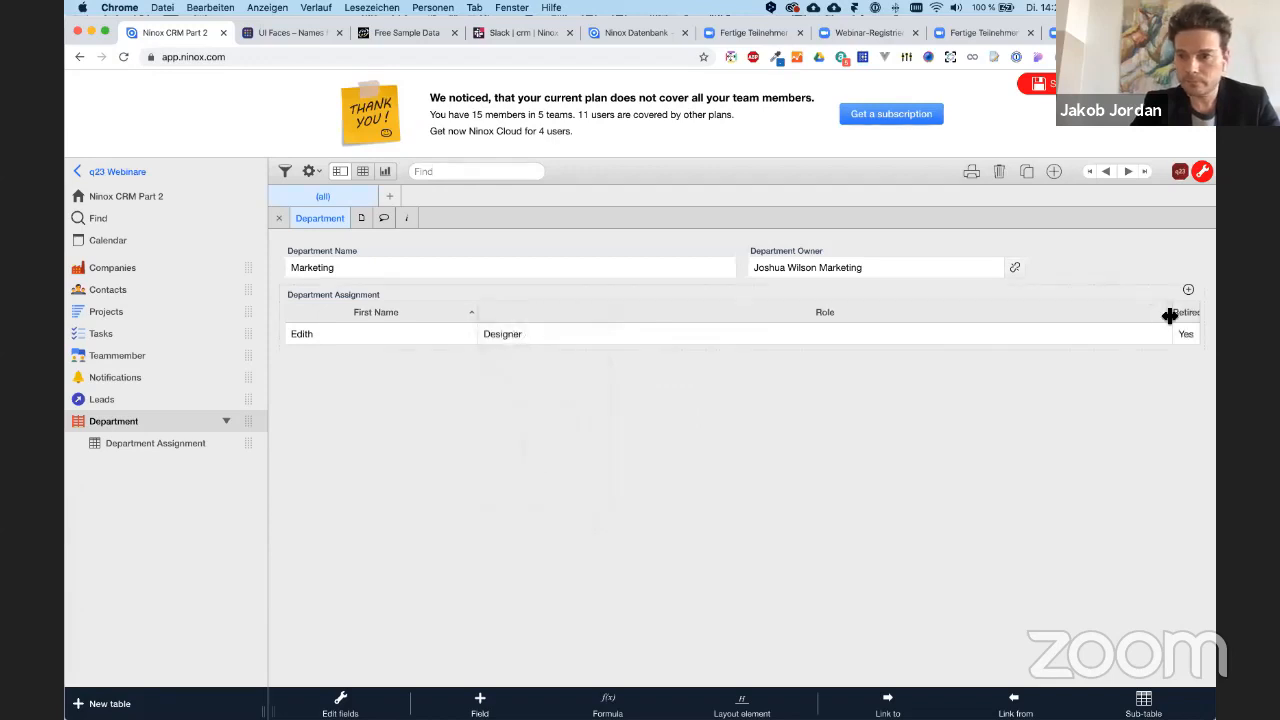
left_click_drag(1169, 316, 909, 318)
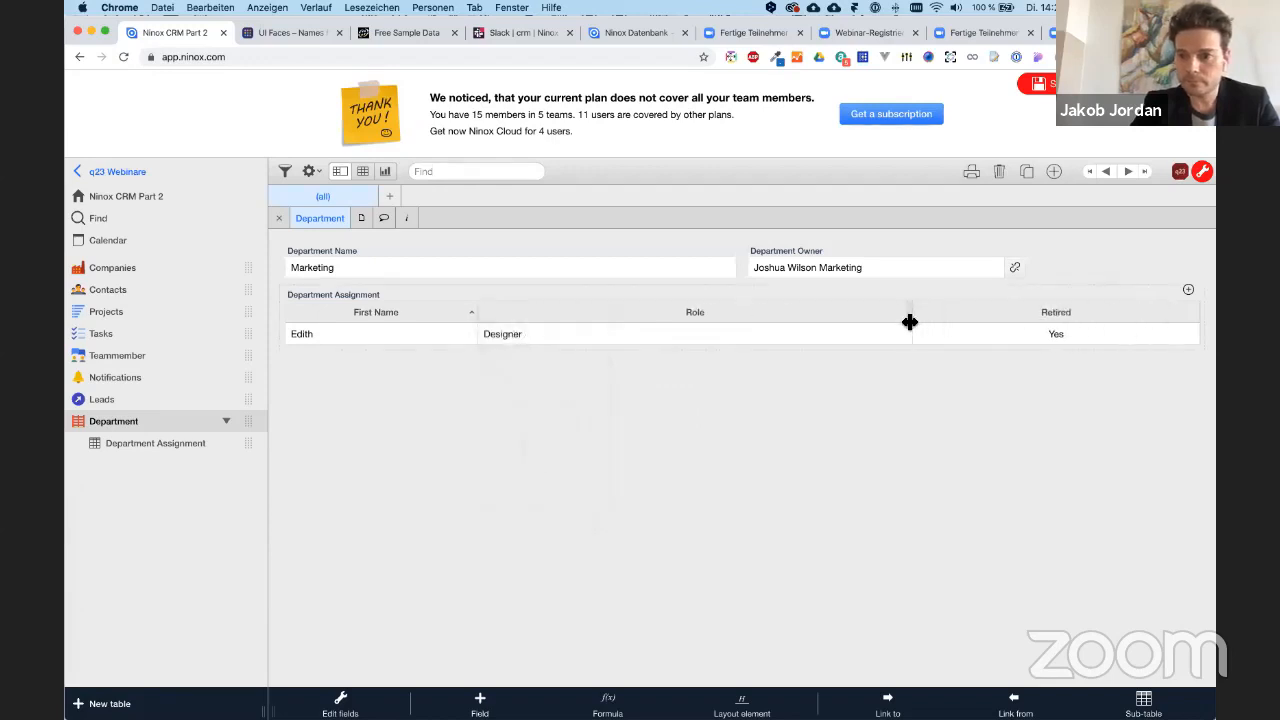
left_click(991, 326)
left_click(291, 216)
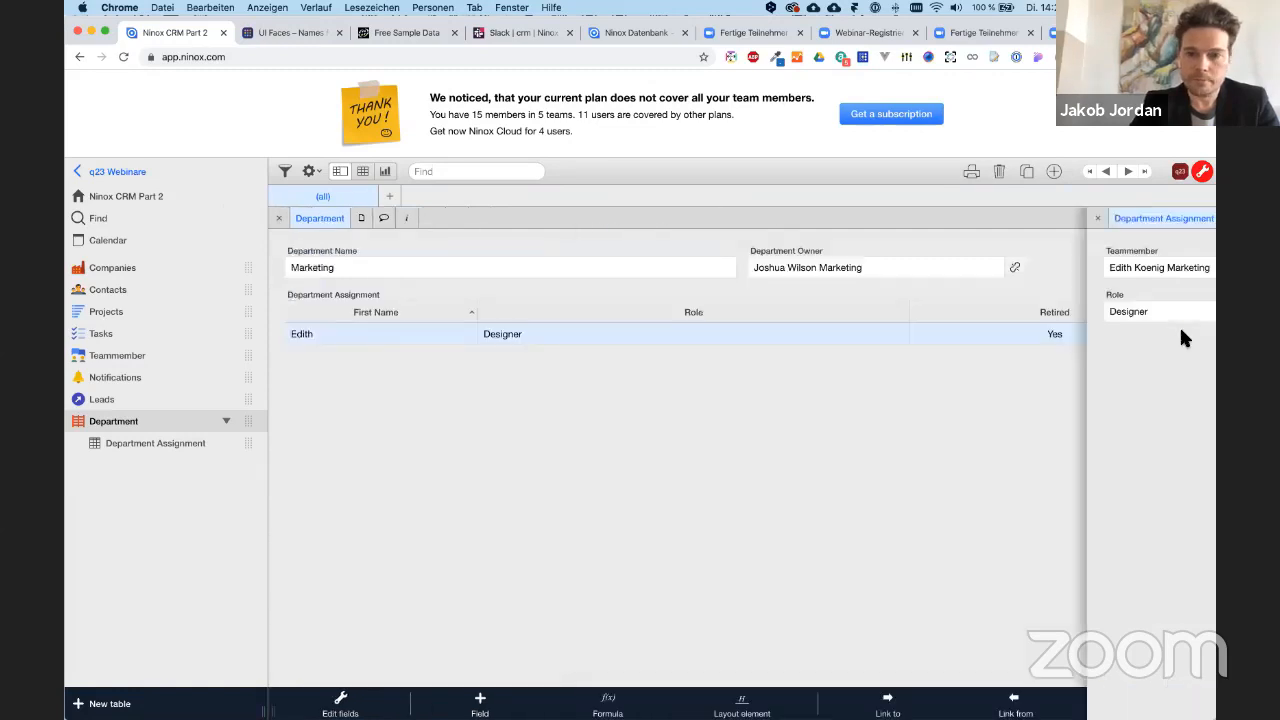
- Filter the Retired column of the Department Assignment list to No
left_click(1092, 312)
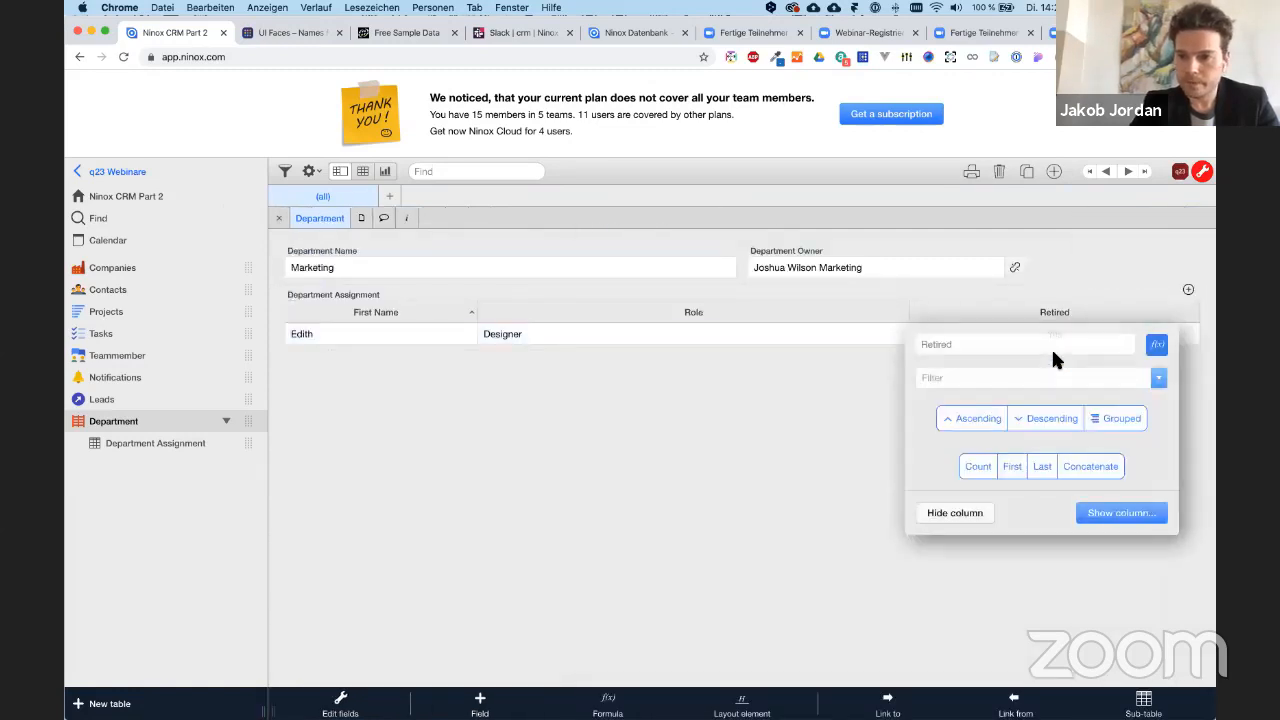
left_click(1157, 378)
left_click(977, 439)
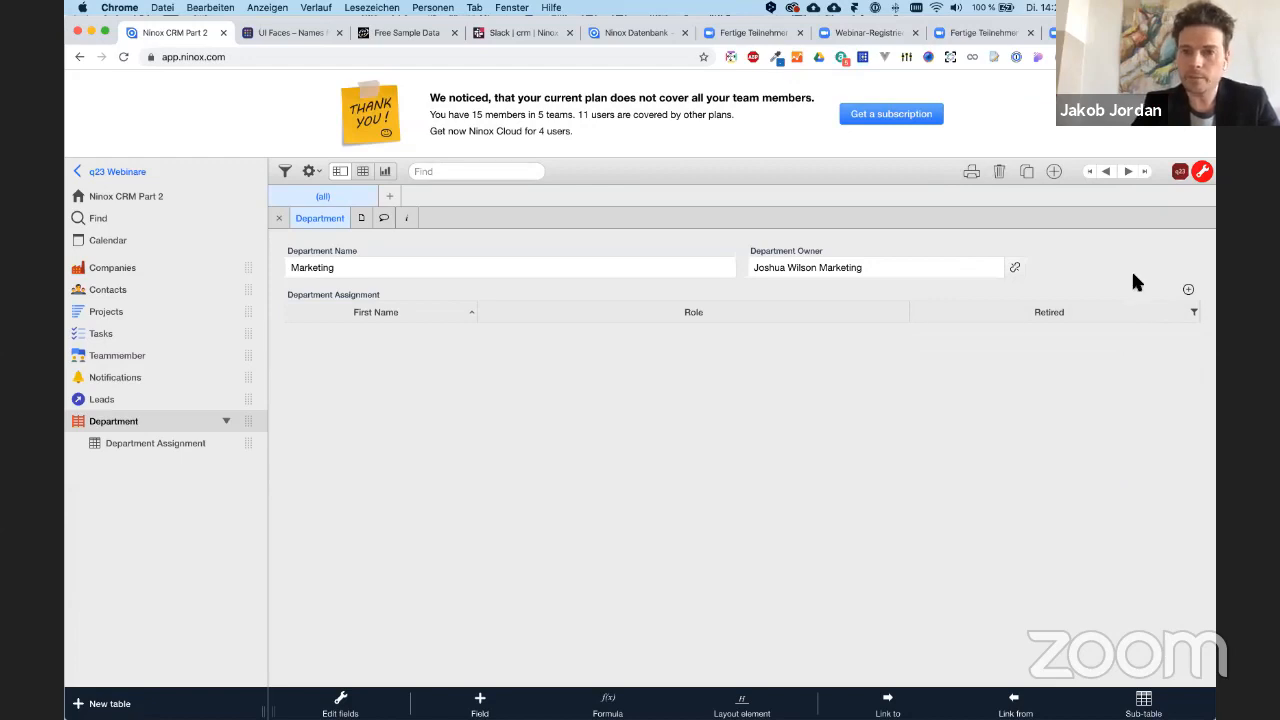
- Create an assignment for the third listed team member with the role Texter and Since date 01.04.2020, returning to the Marketing record
left_click(1188, 291)
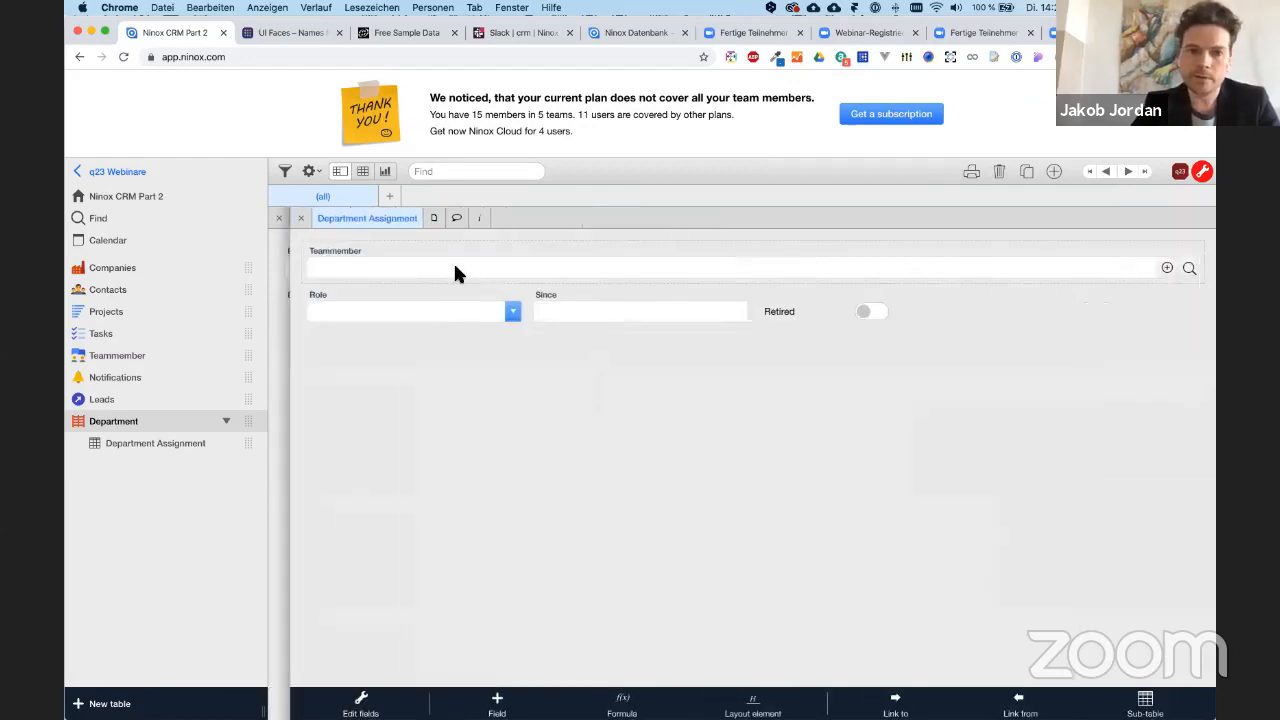
left_click(453, 263)
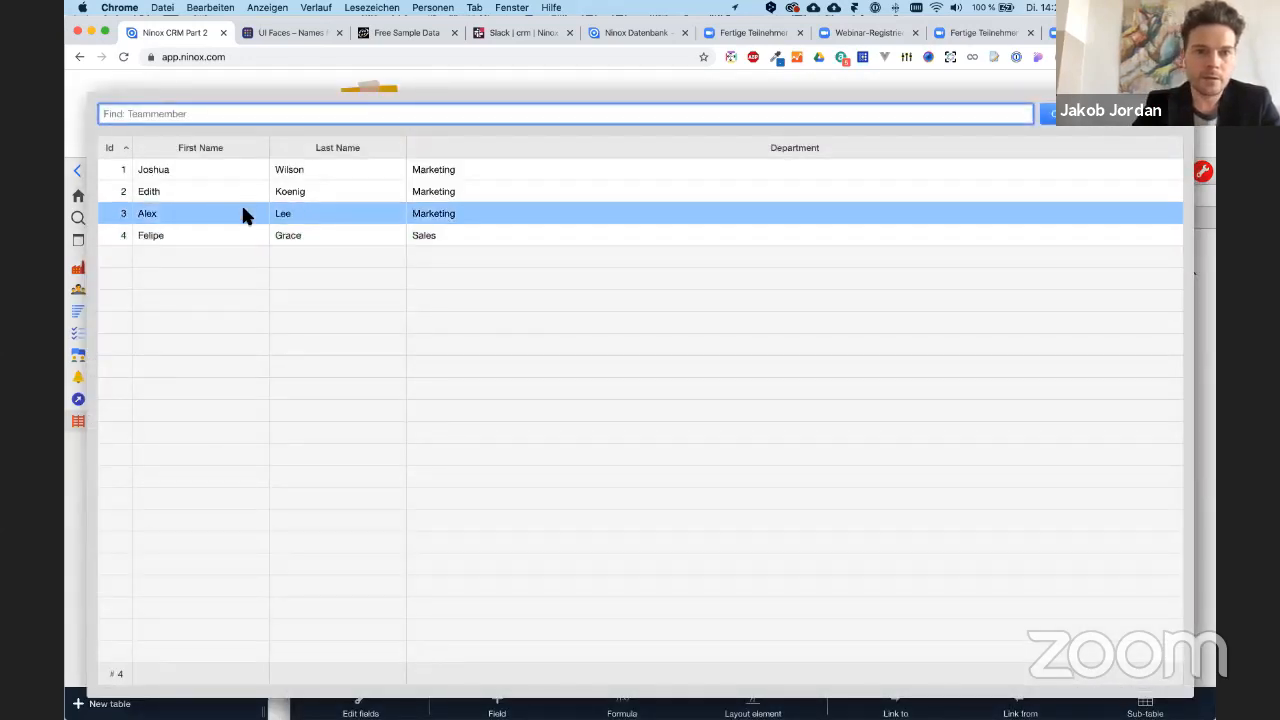
left_click(241, 212)
left_click(500, 313)
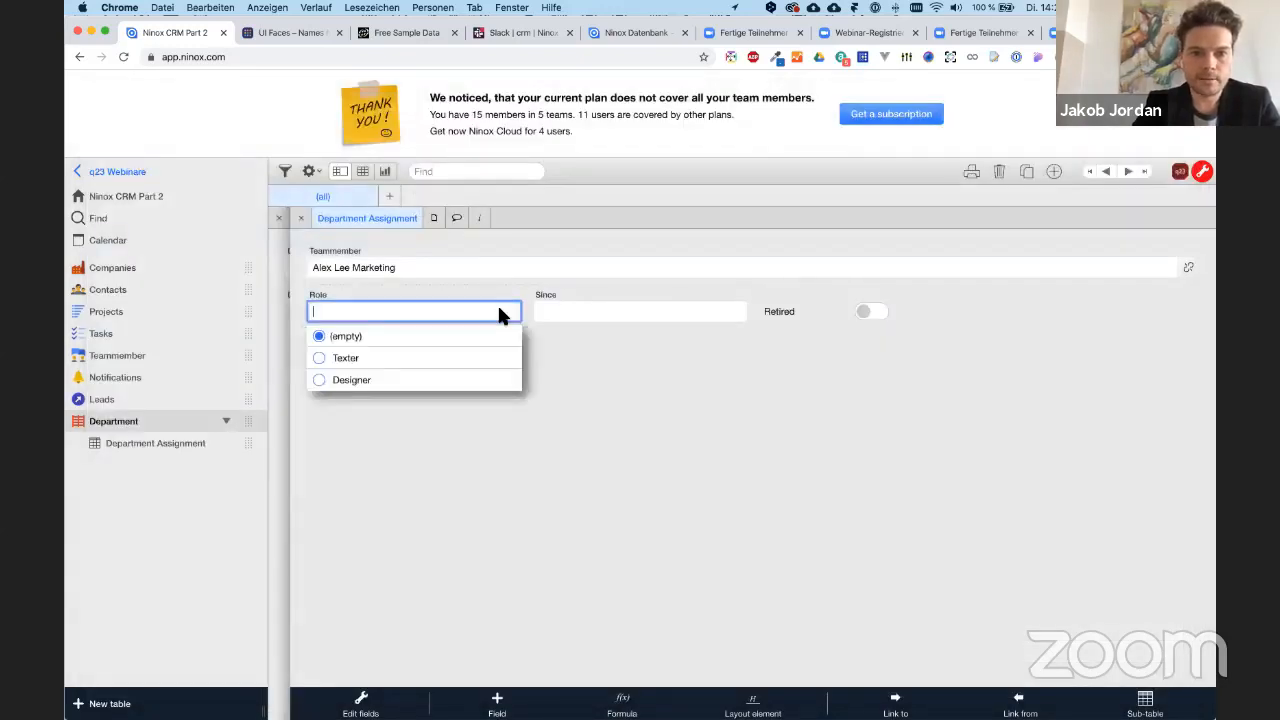
left_click(385, 357)
left_click(641, 311)
left_click(587, 371)
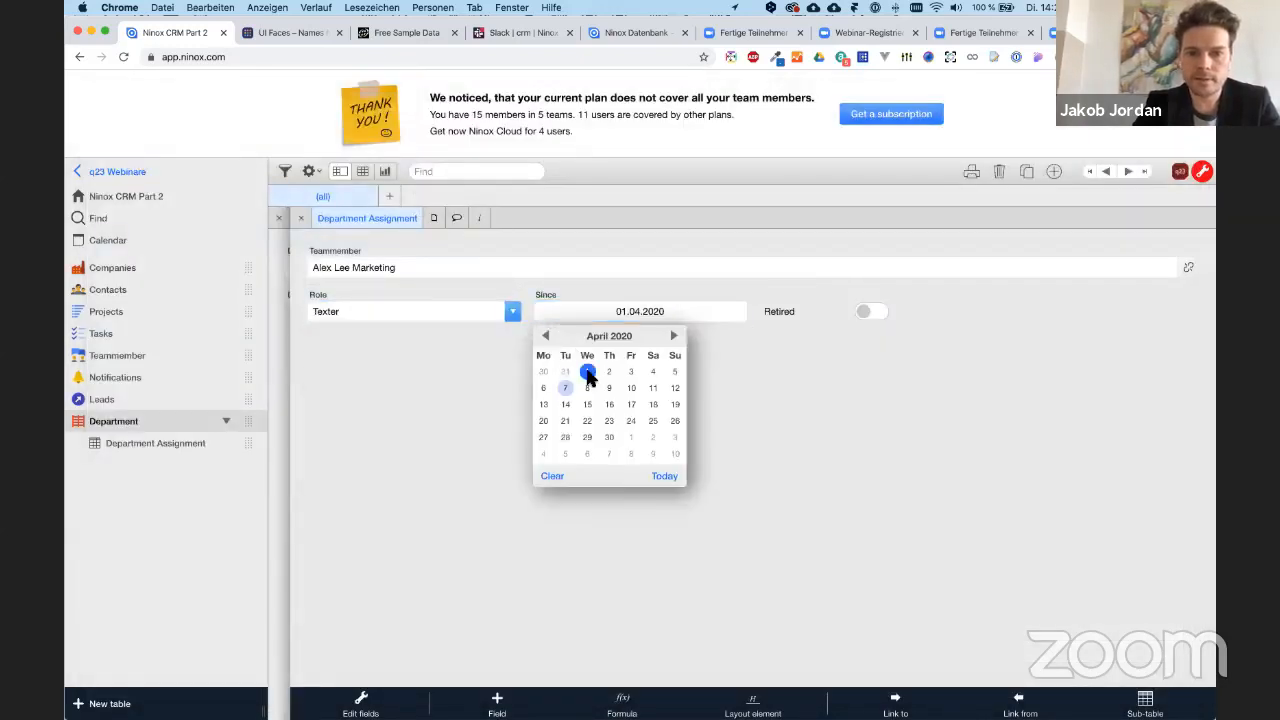
left_click(301, 218)
- Change the Retired column's filter in the Department Assignment list to (empty)
left_click(1147, 314)
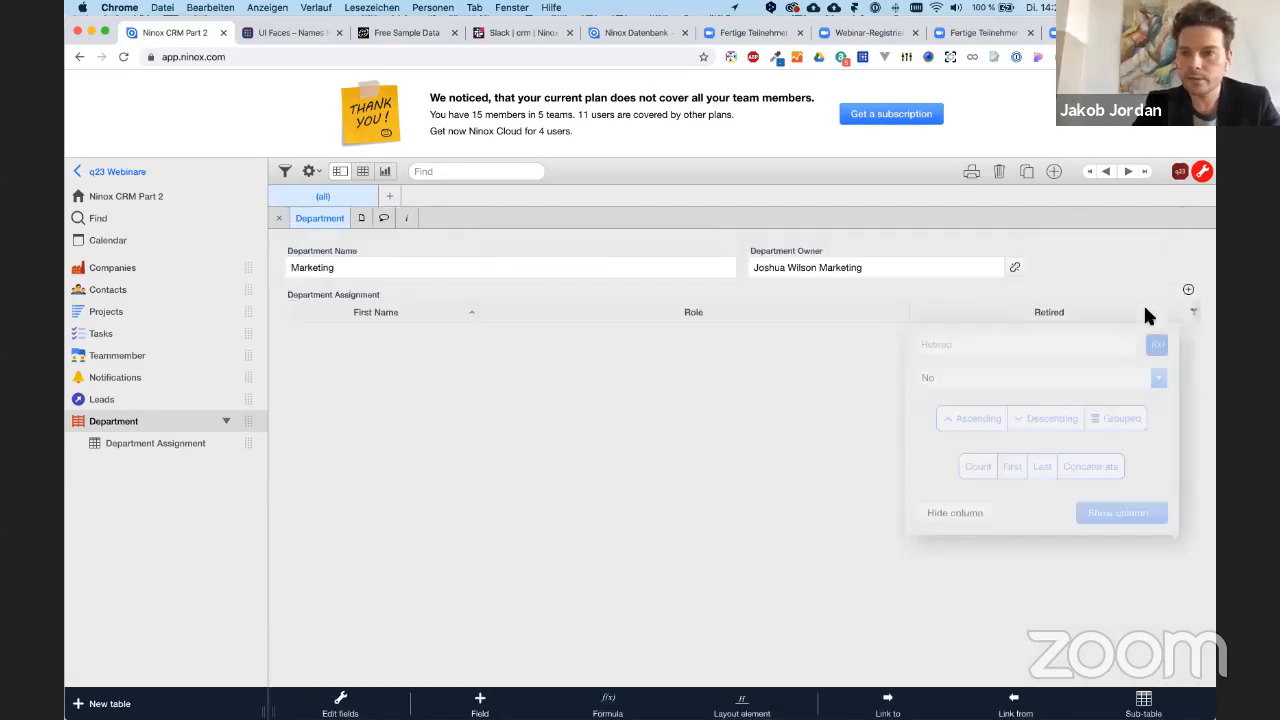
left_click(1158, 377)
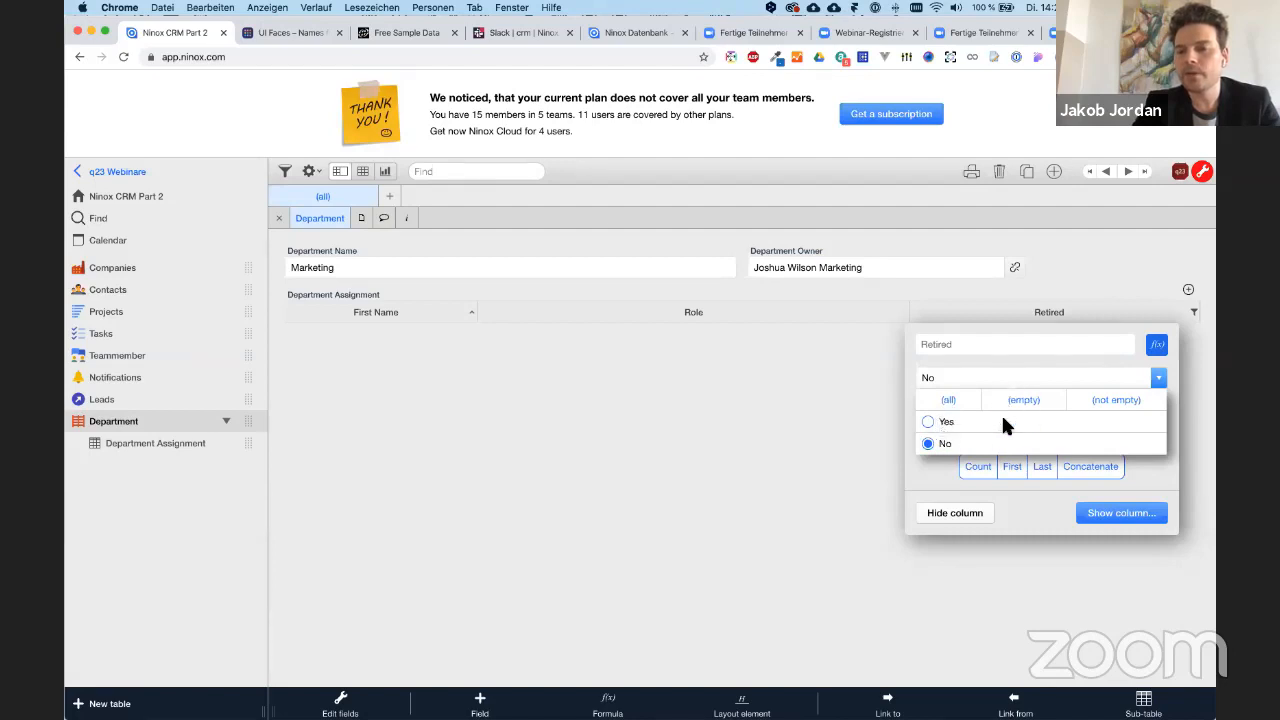
left_click(1023, 401)
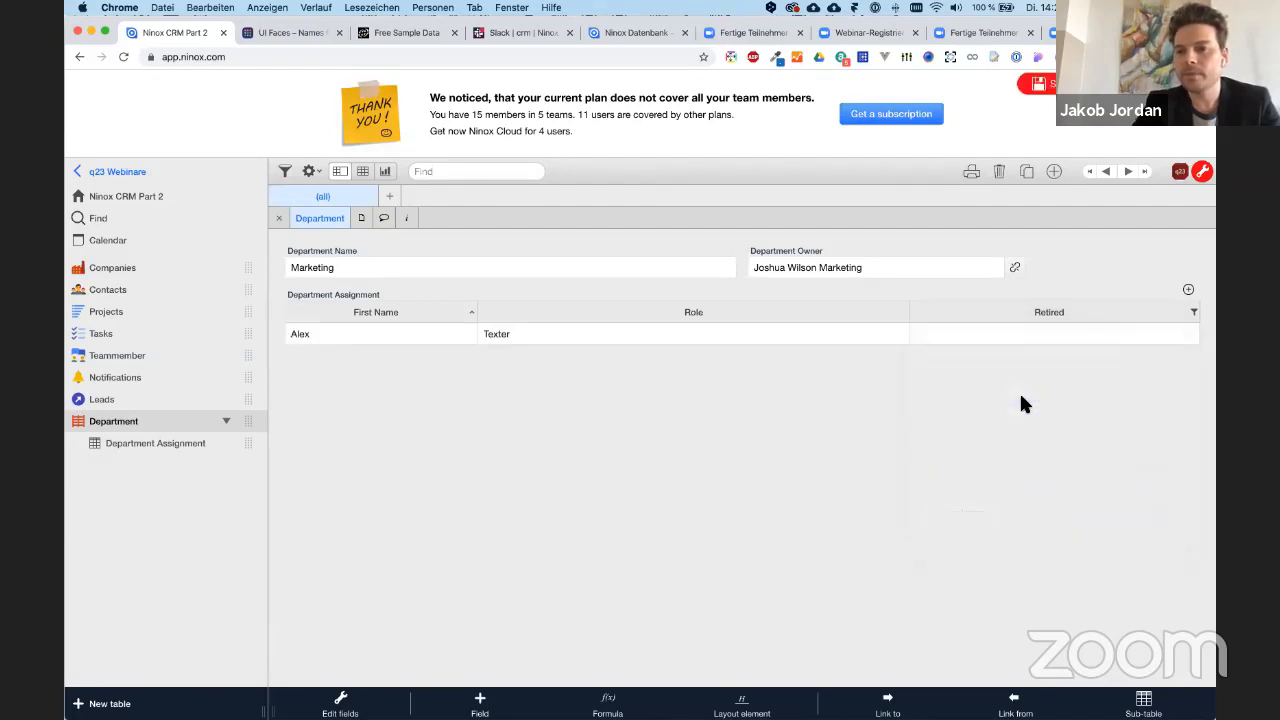
- Turn on Retired in the Texter's assignment and change the field's display to Switch
left_click(949, 333)
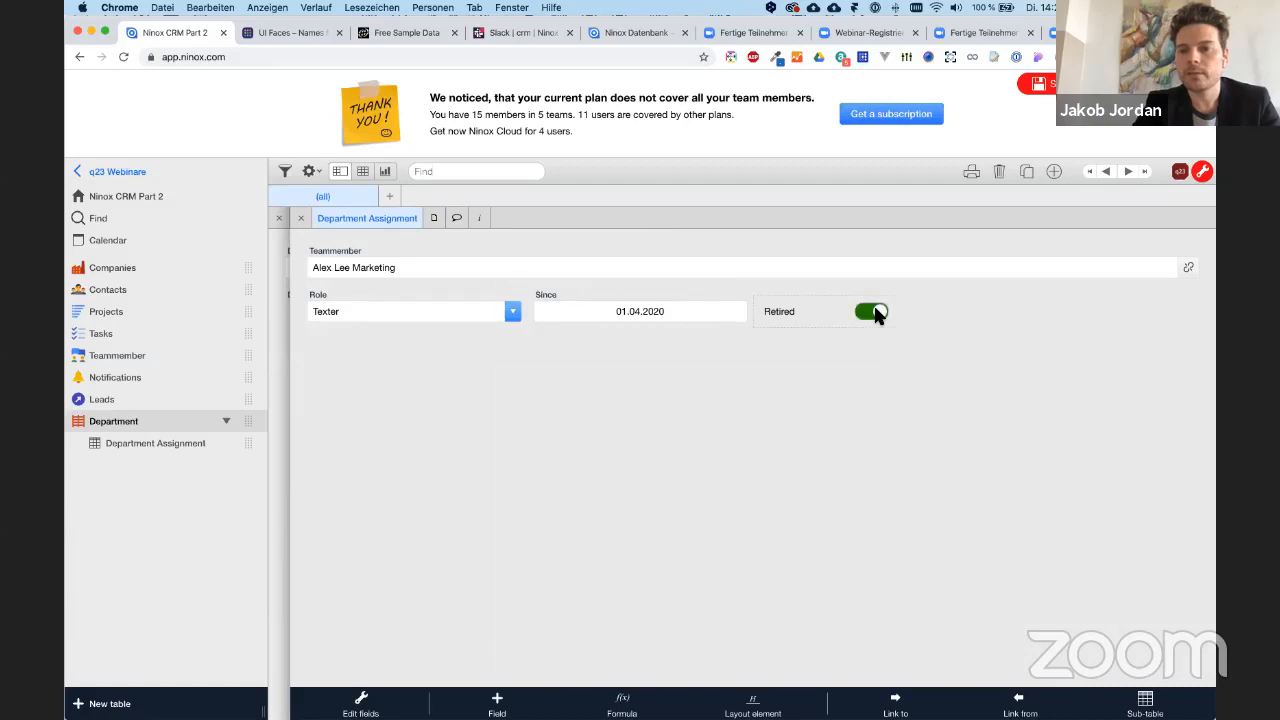
double_click(826, 312)
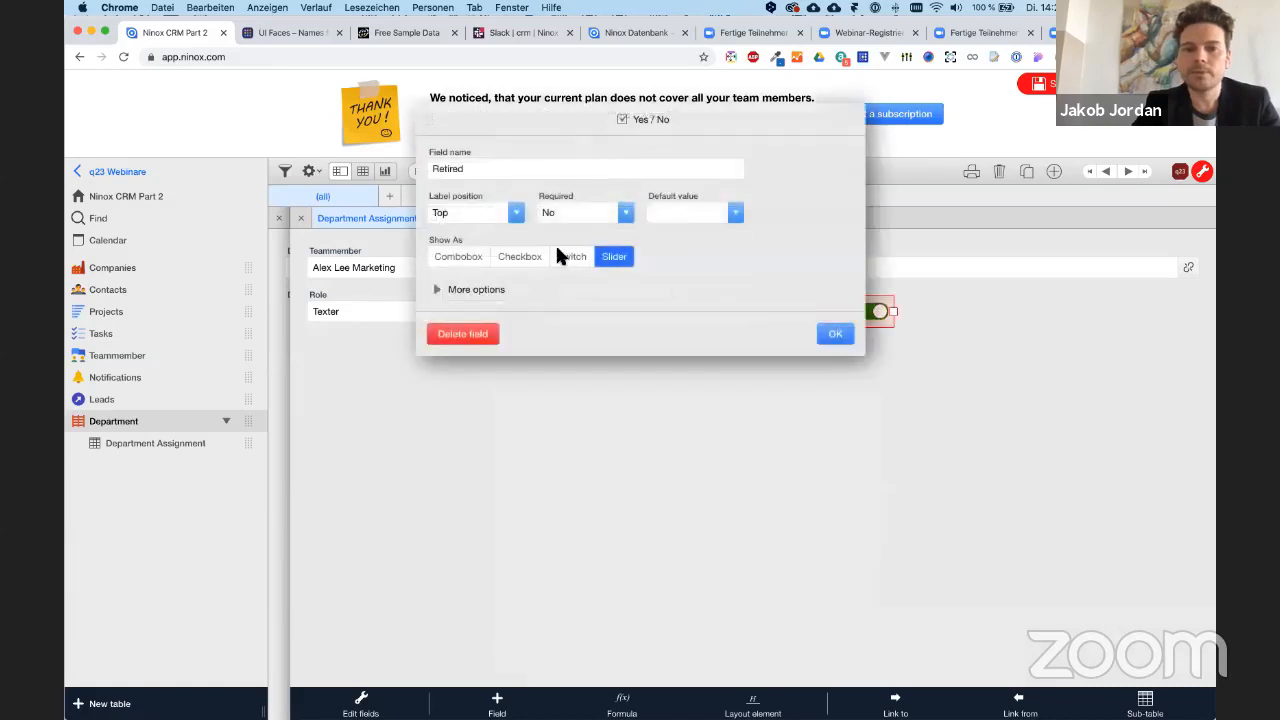
left_click(566, 256)
left_click(836, 334)
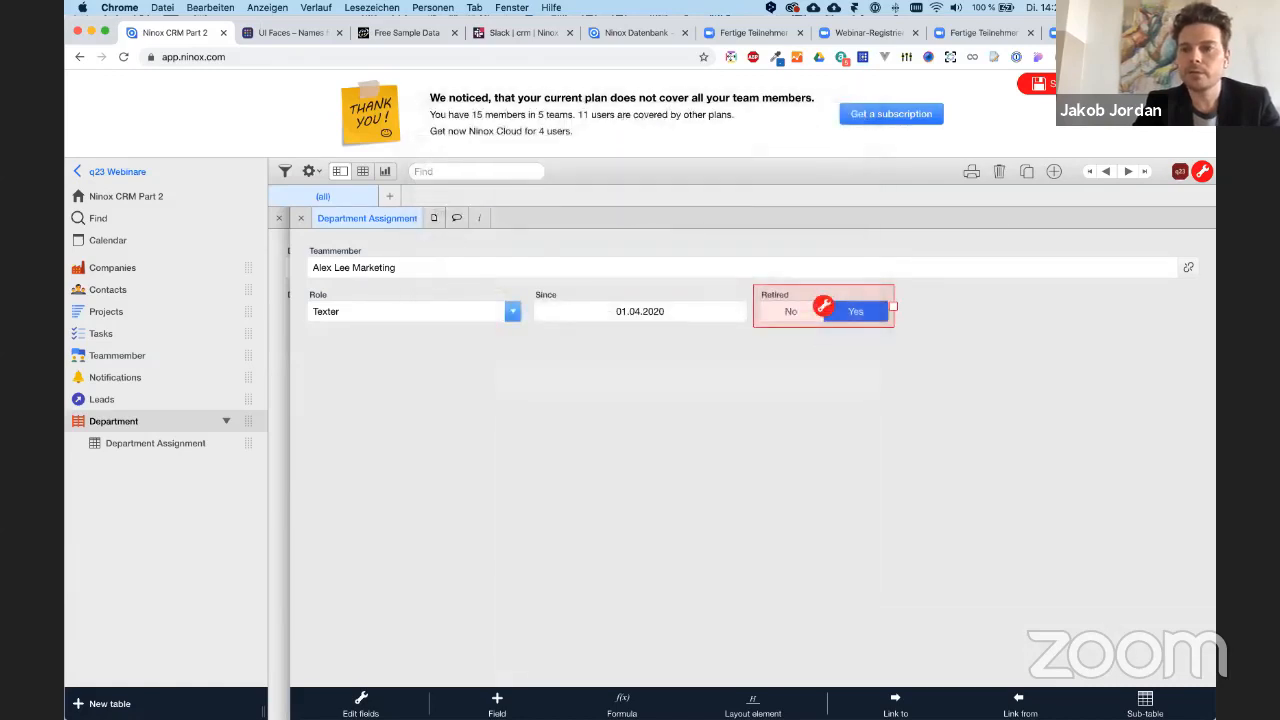
- Clear the Retired value in the Texter's assignment and return to the Marketing record
left_click(789, 311)
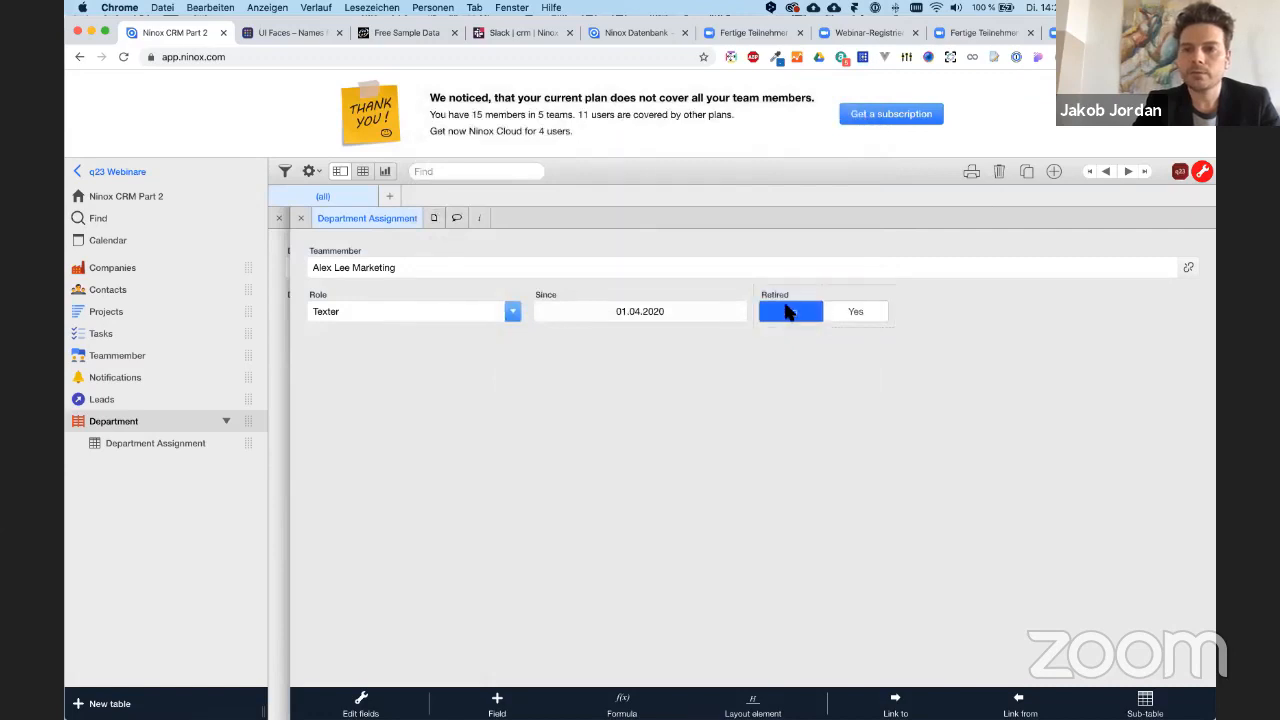
left_click(788, 311)
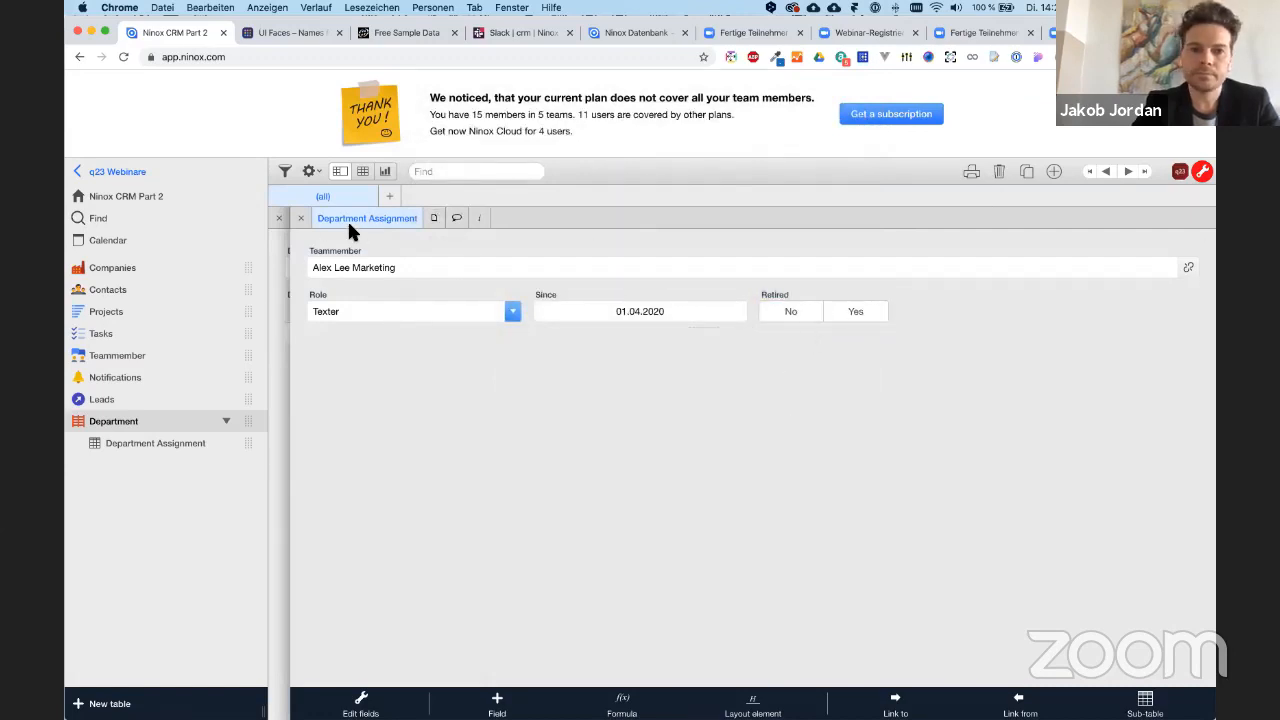
left_click(296, 219)
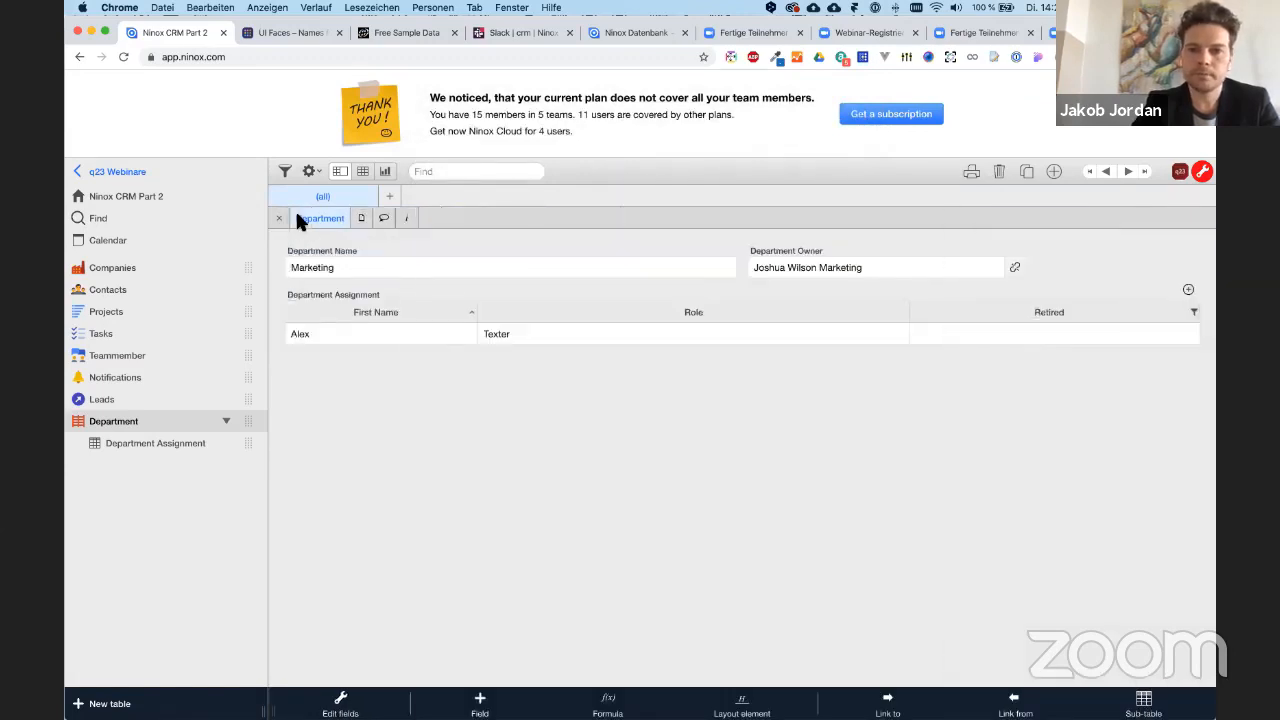
left_click(1040, 312)
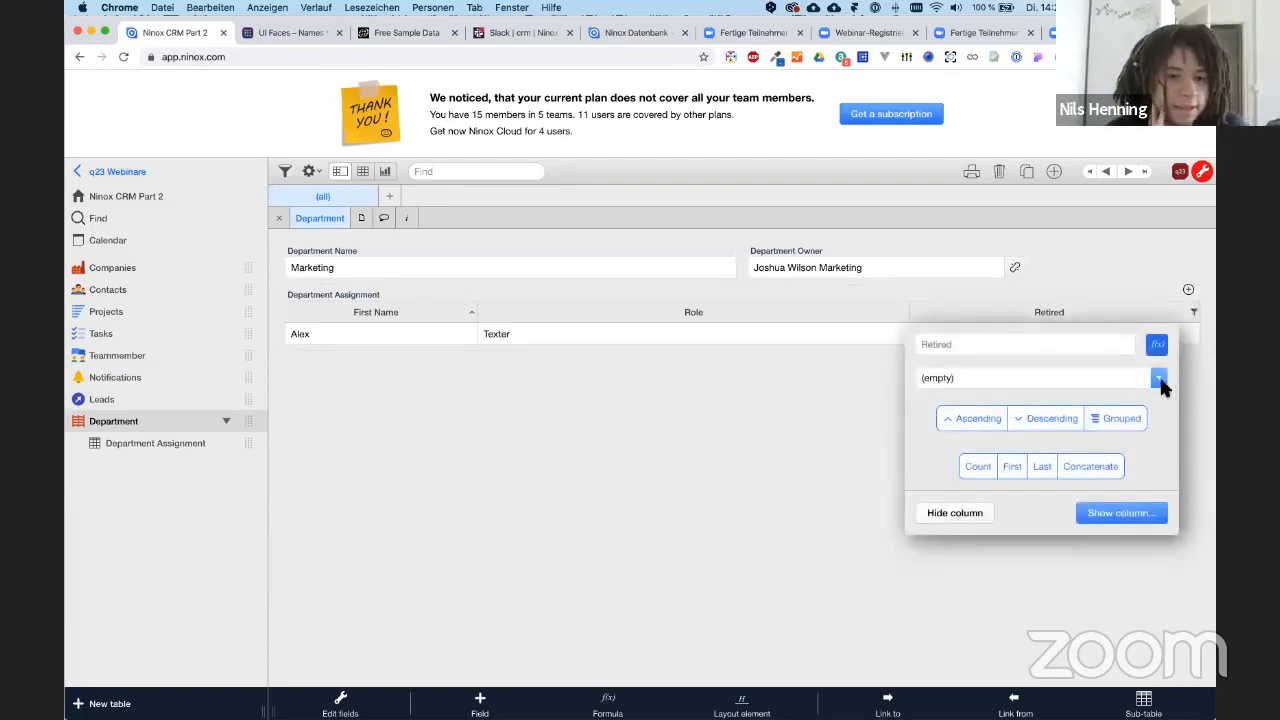
left_click(711, 395)
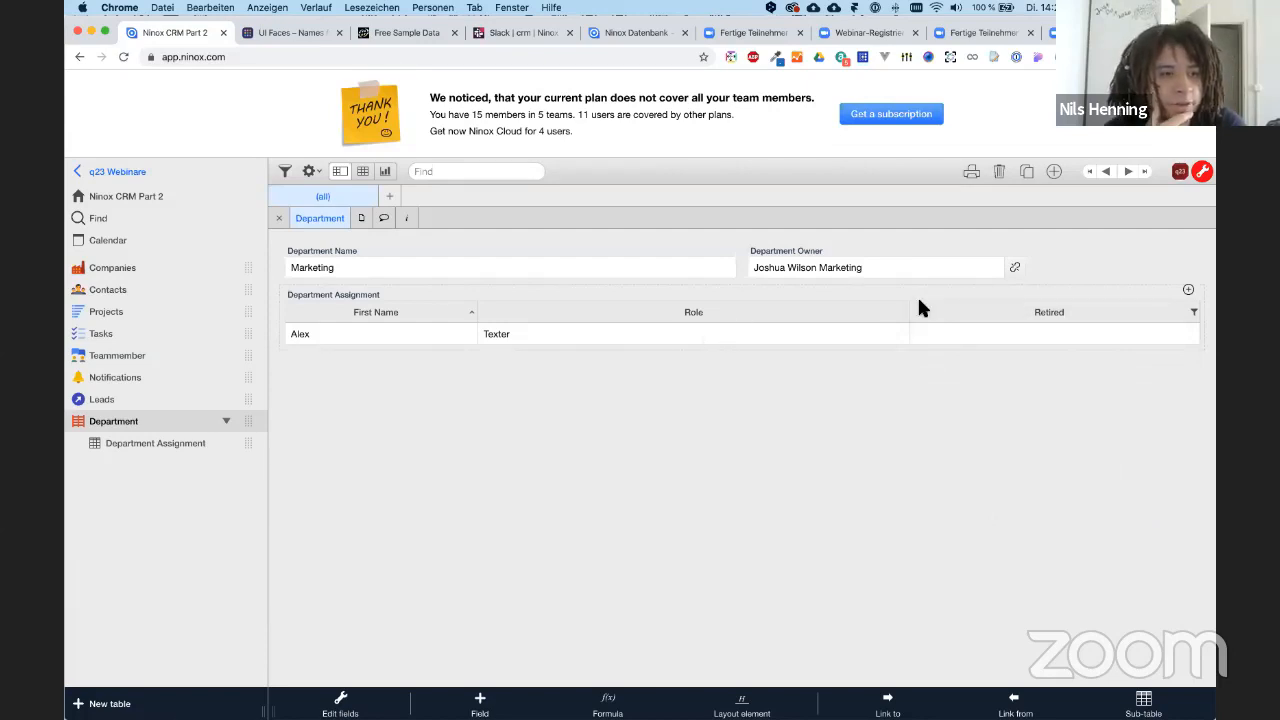
left_click(979, 314)
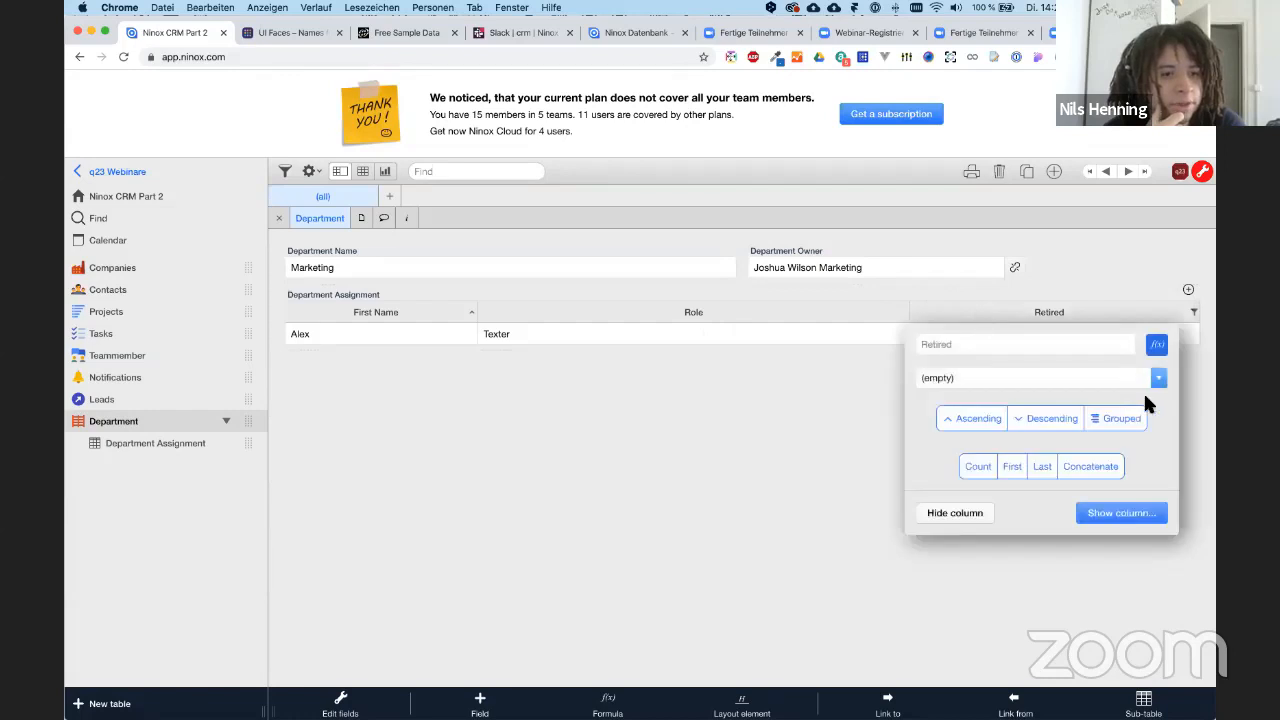
left_click(823, 333)
- Set the Retired field's default value to No from the Texter's assignment and add a blank assignment to the Marketing department
left_click(790, 333)
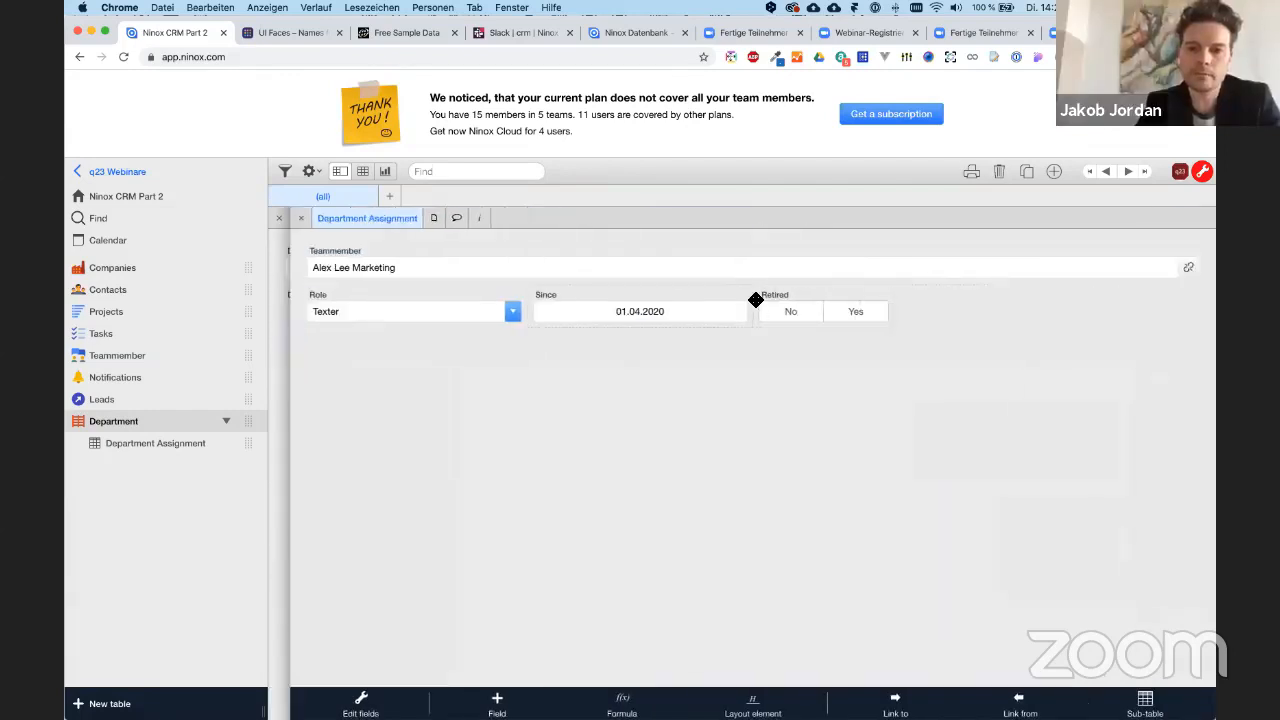
left_click(830, 306)
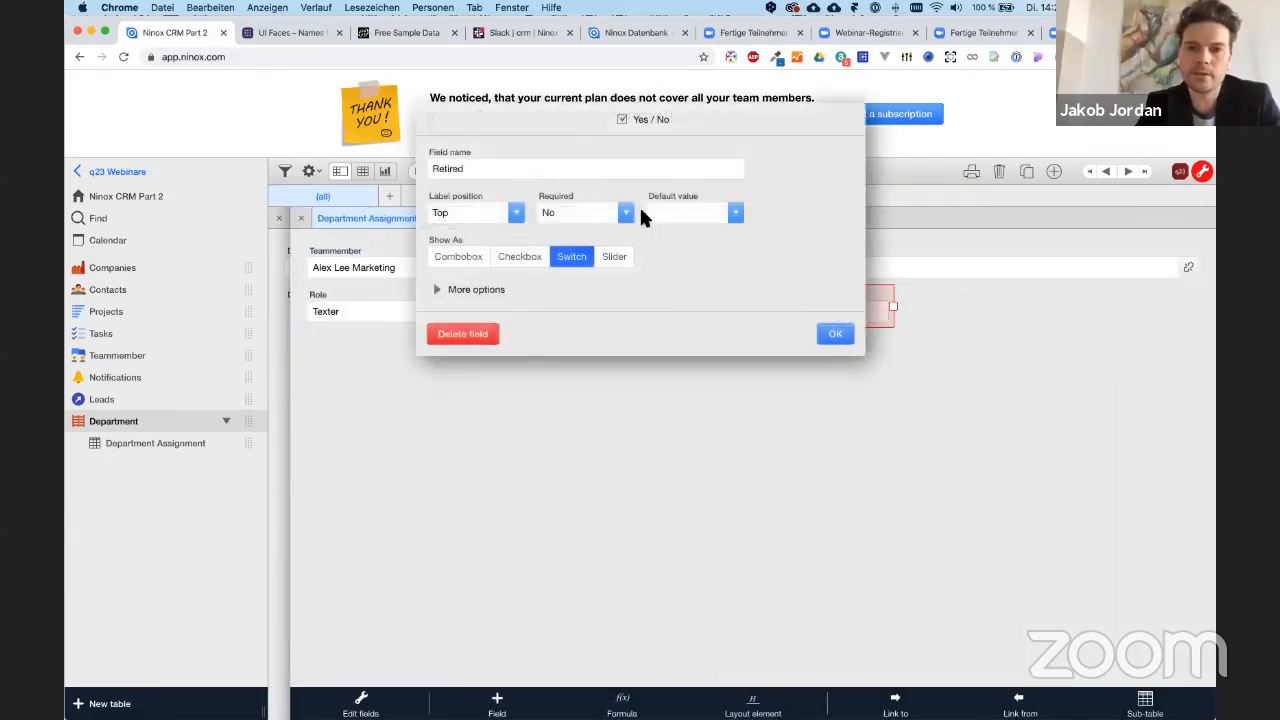
left_click(679, 207)
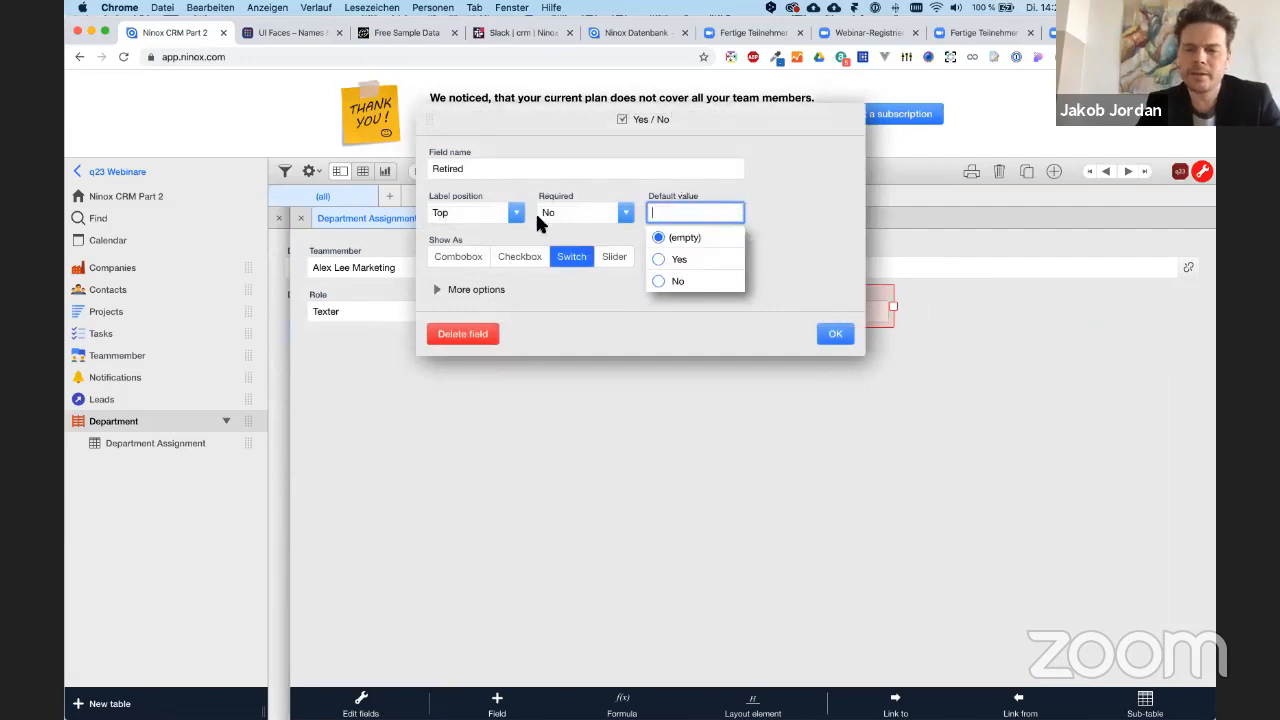
left_click(676, 281)
left_click(837, 338)
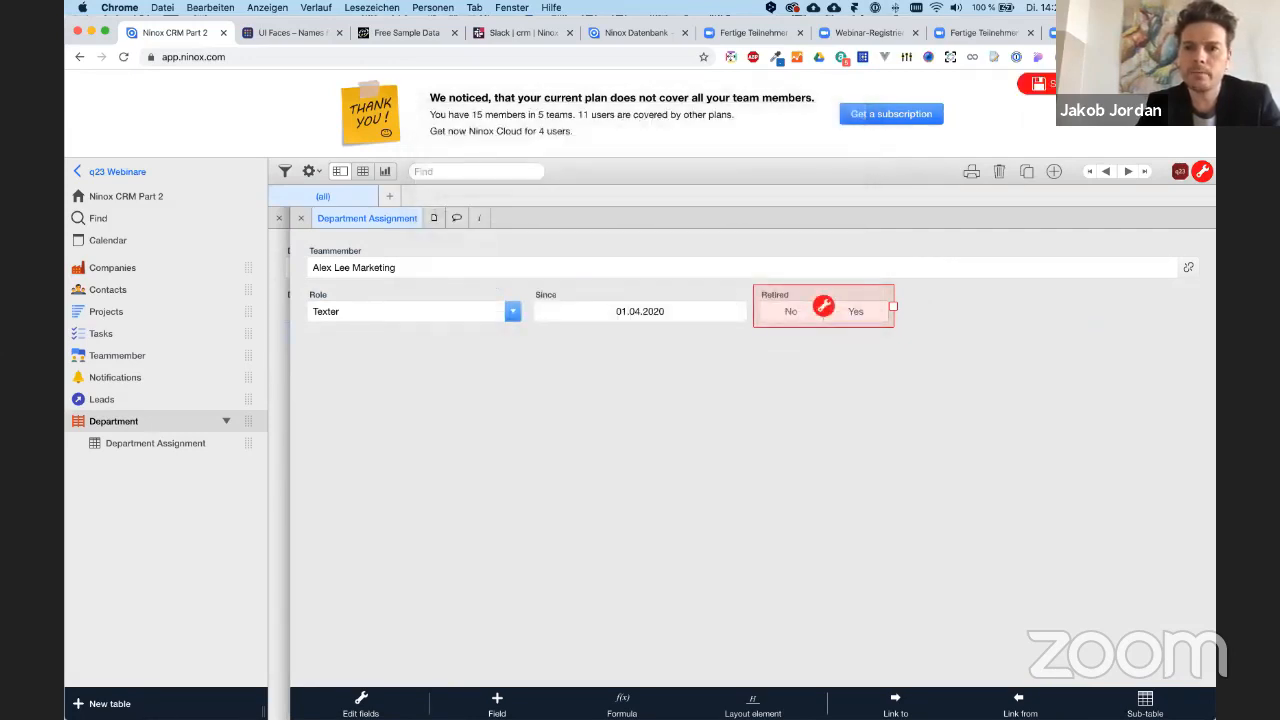
left_click(297, 218)
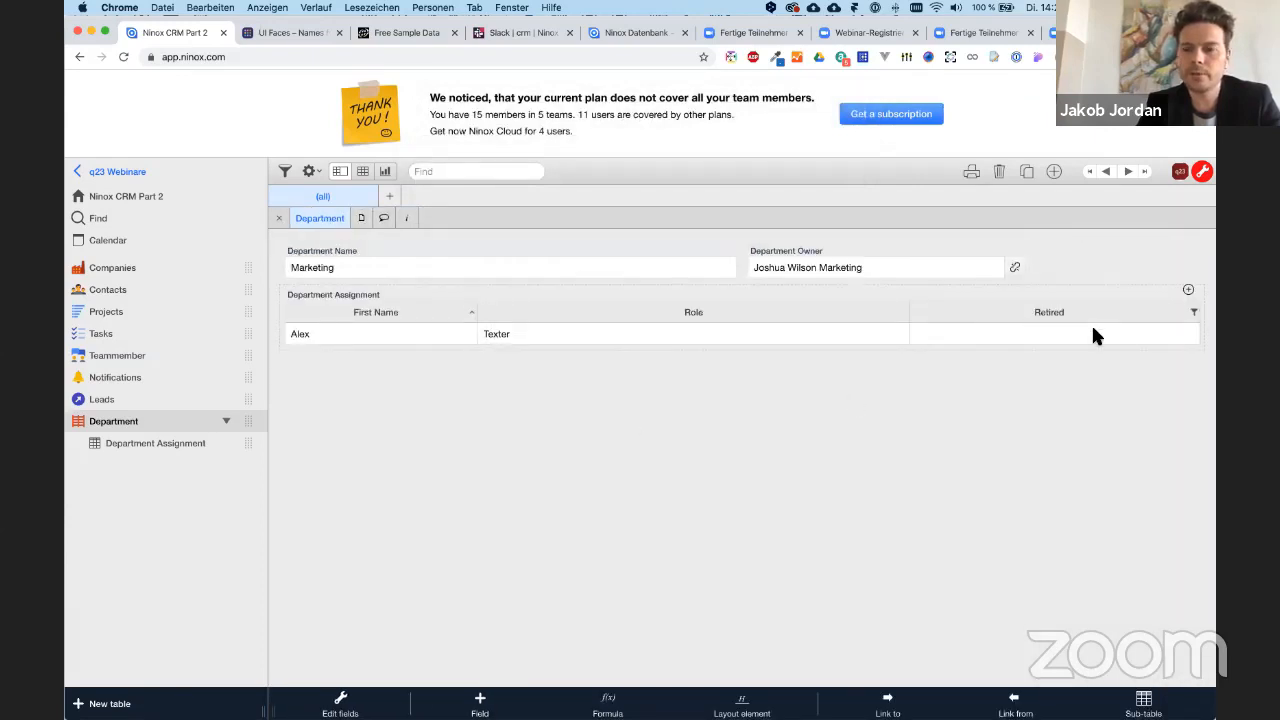
left_click(1188, 289)
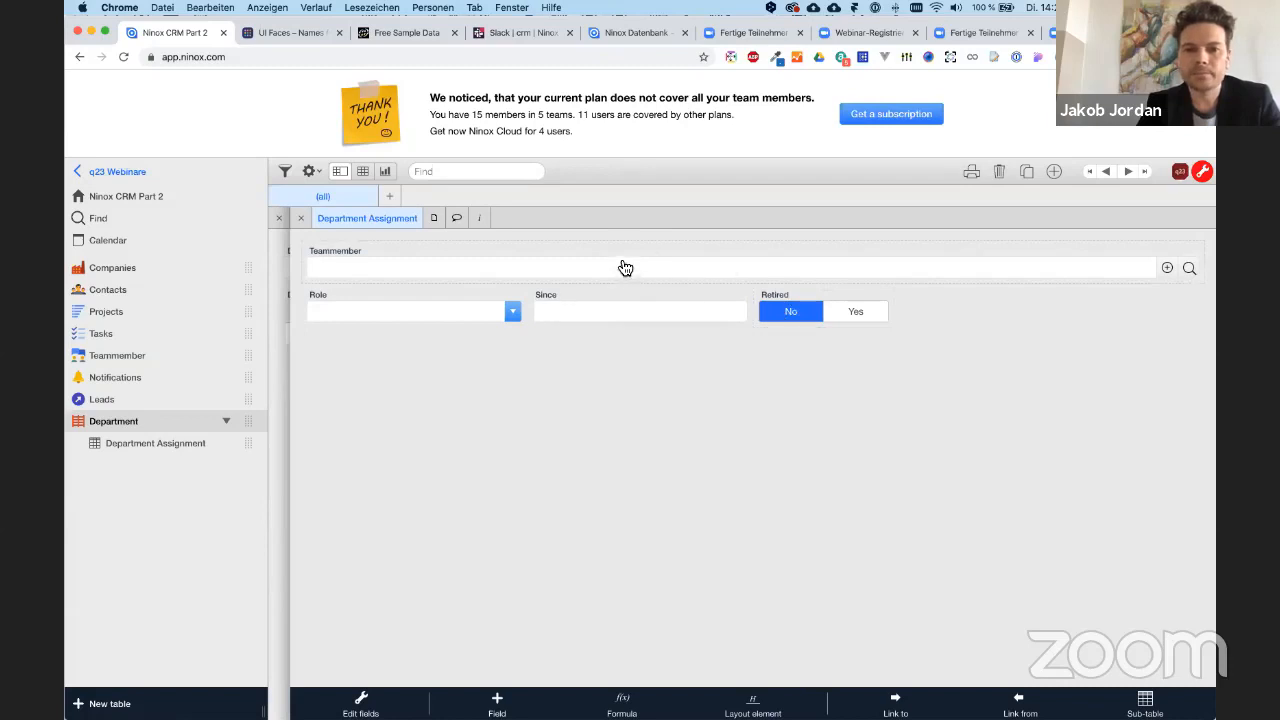
left_click(301, 216)
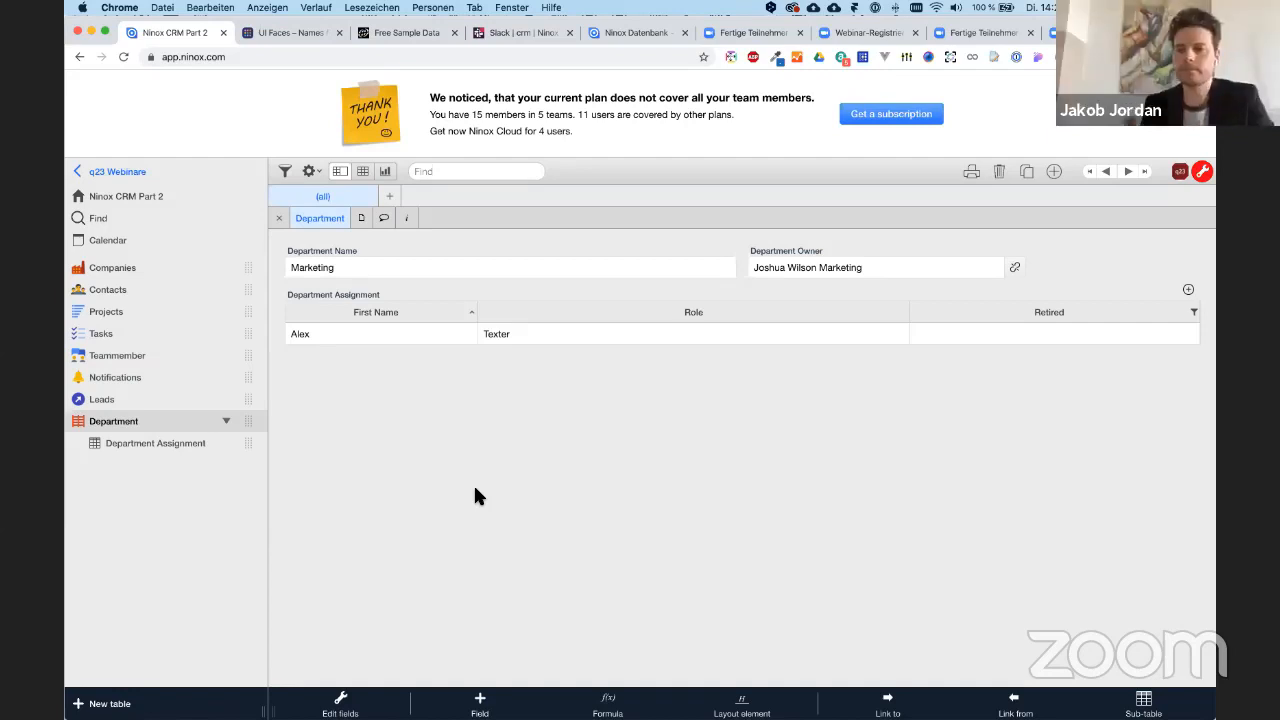
- Try filtering the Retired column of the Department Assignment list by (not empty) and look at its formula editor
left_click(997, 305)
left_click(1019, 378)
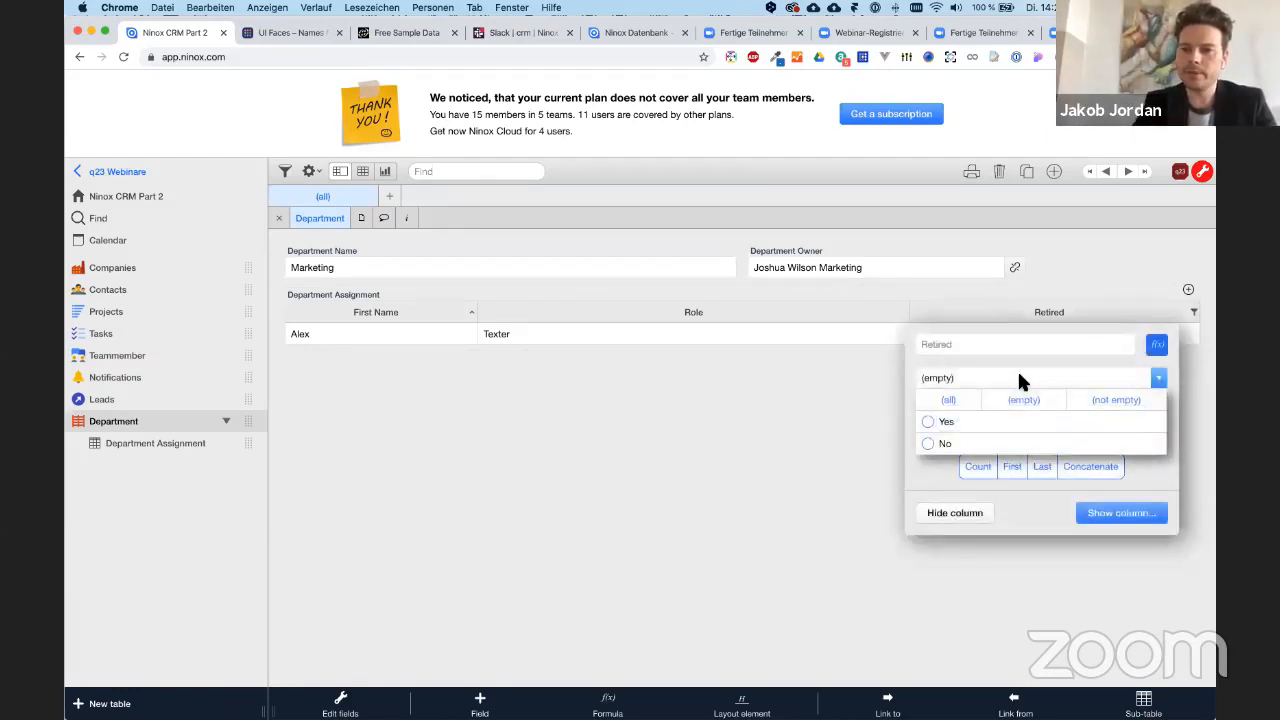
left_click(1100, 397)
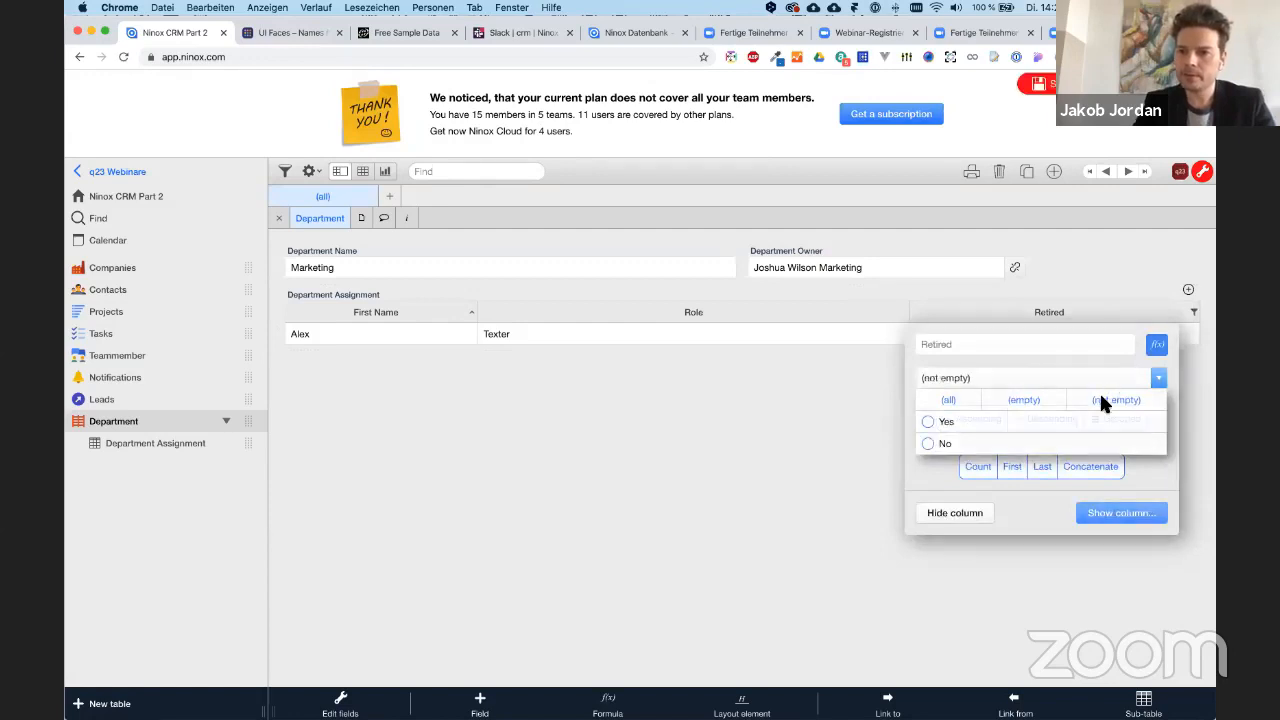
left_click(1063, 308)
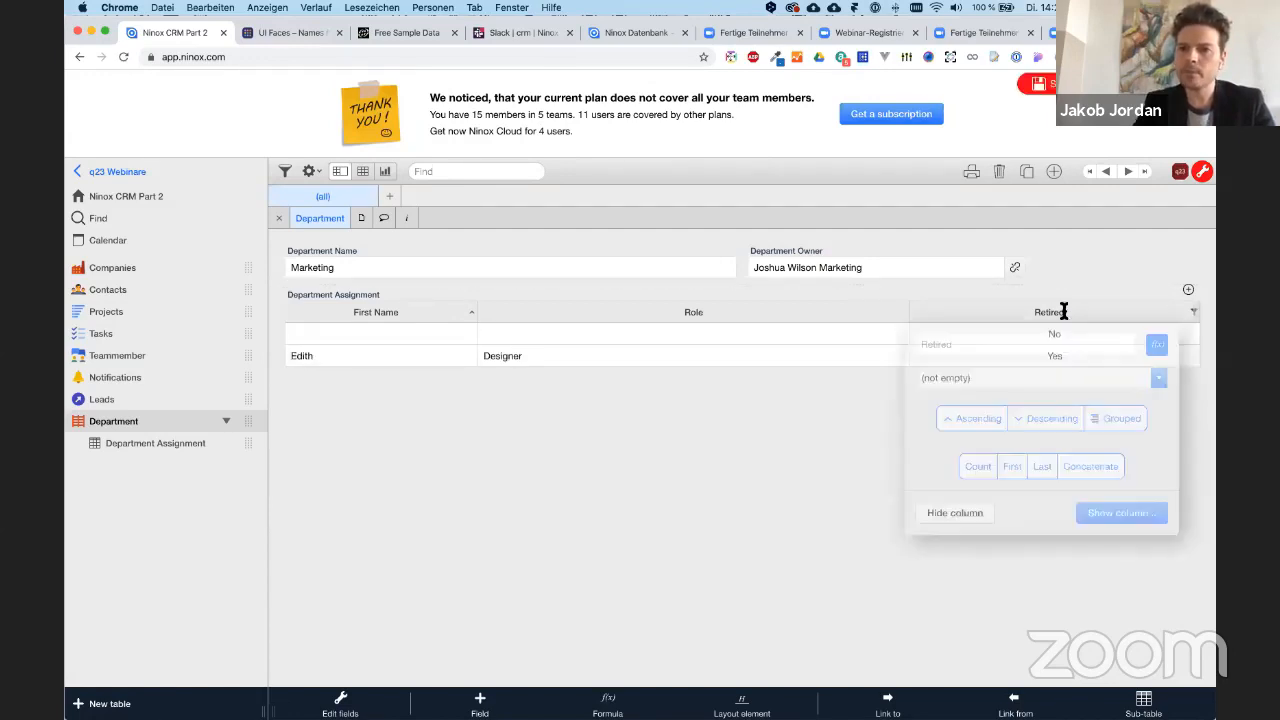
left_click(1080, 376)
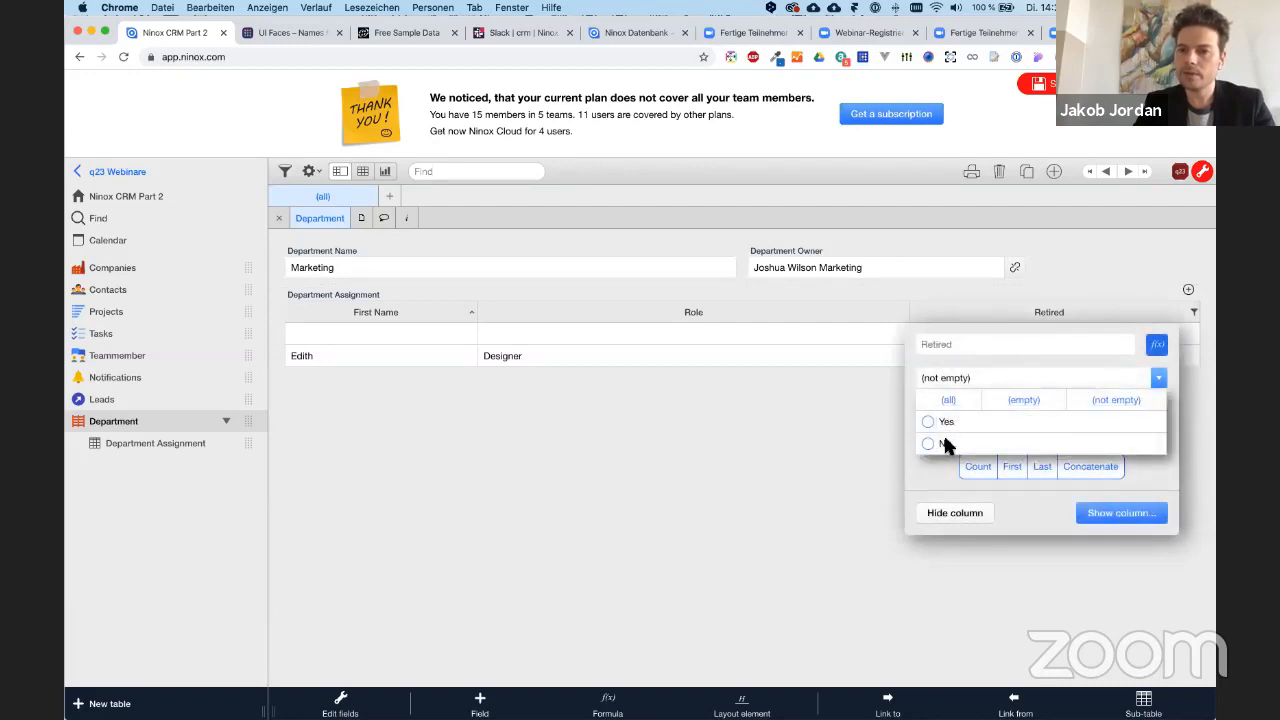
left_click(1141, 466)
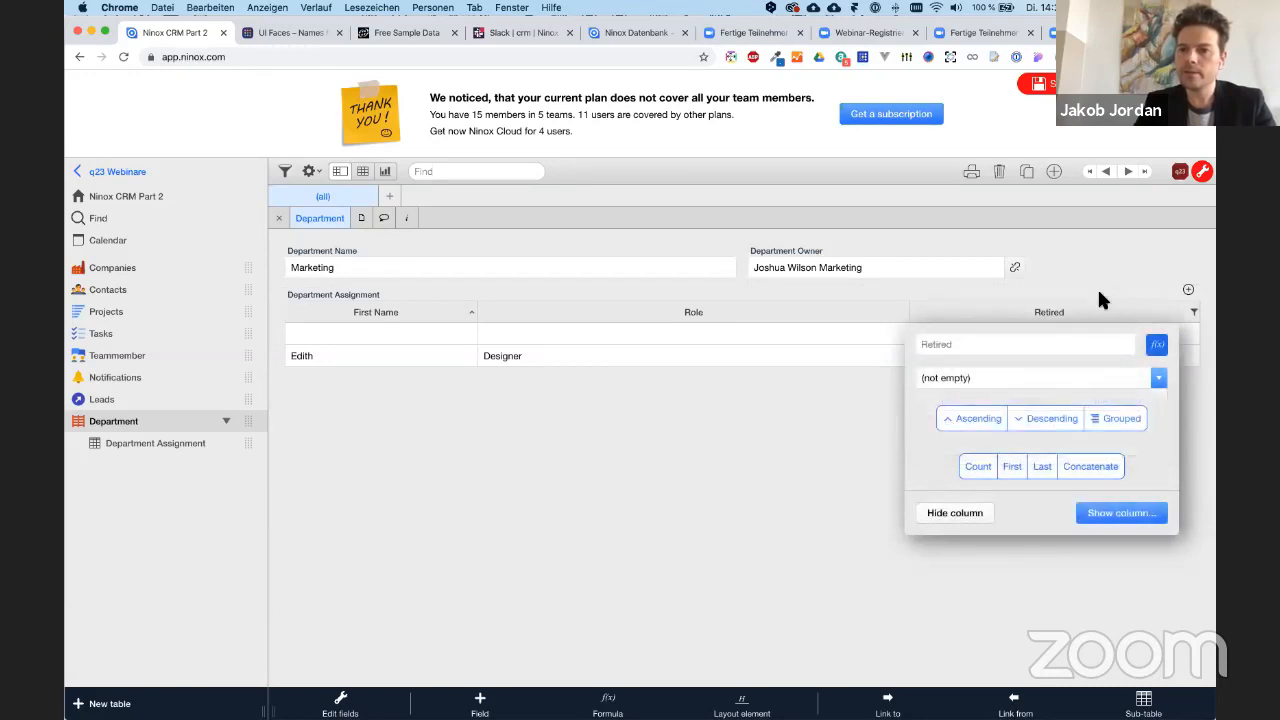
left_click(1155, 345)
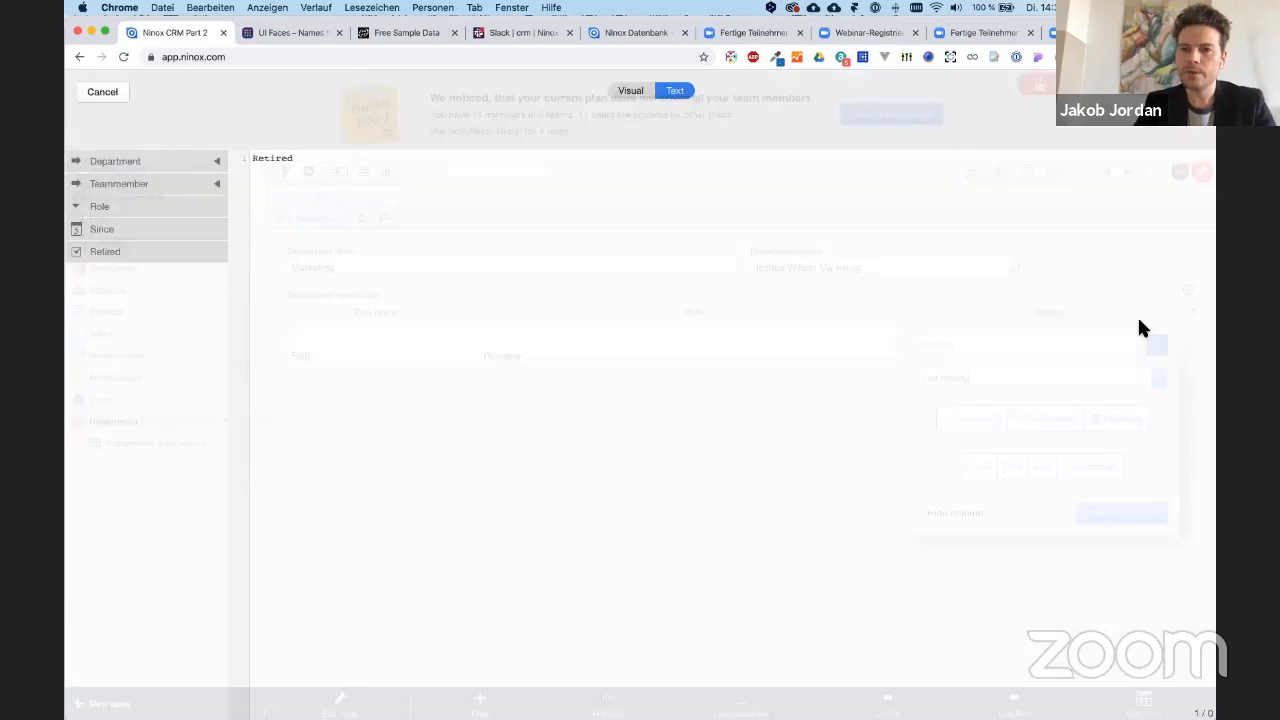
left_click(113, 93)
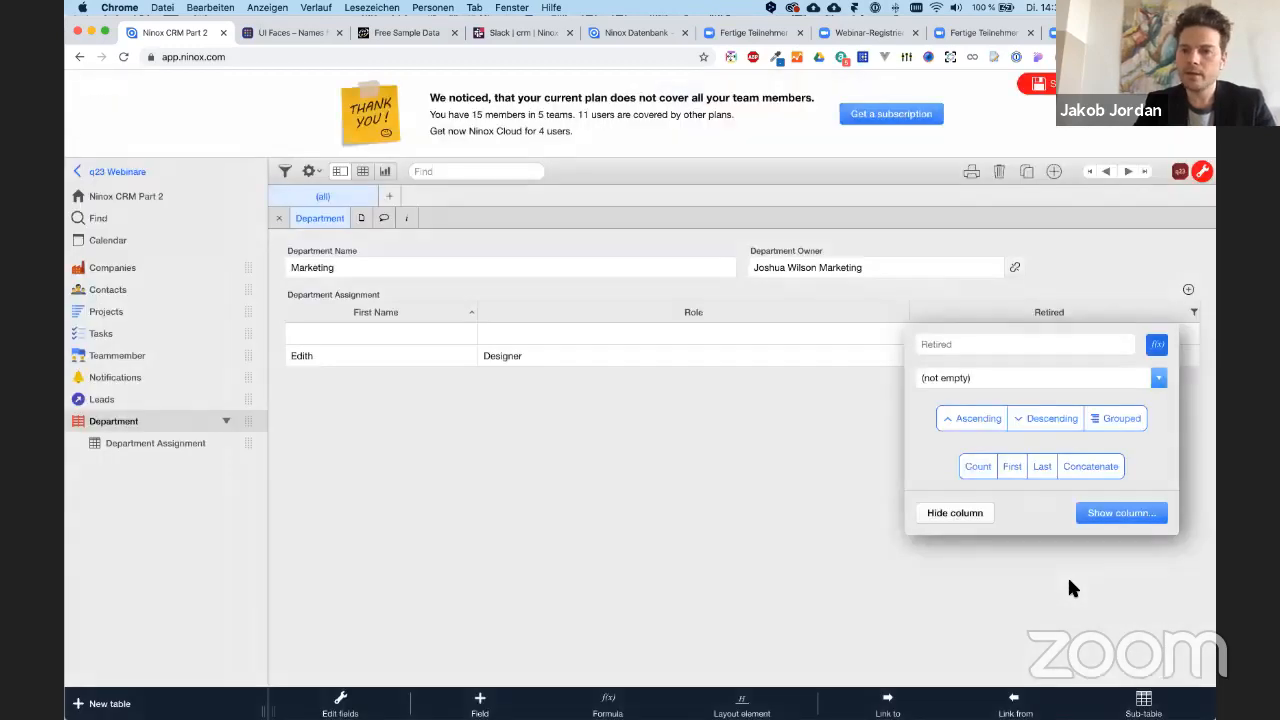
left_click(1063, 633)
- Hide the Retired column in the Department Assignment list and start a new formula column
left_click(969, 312)
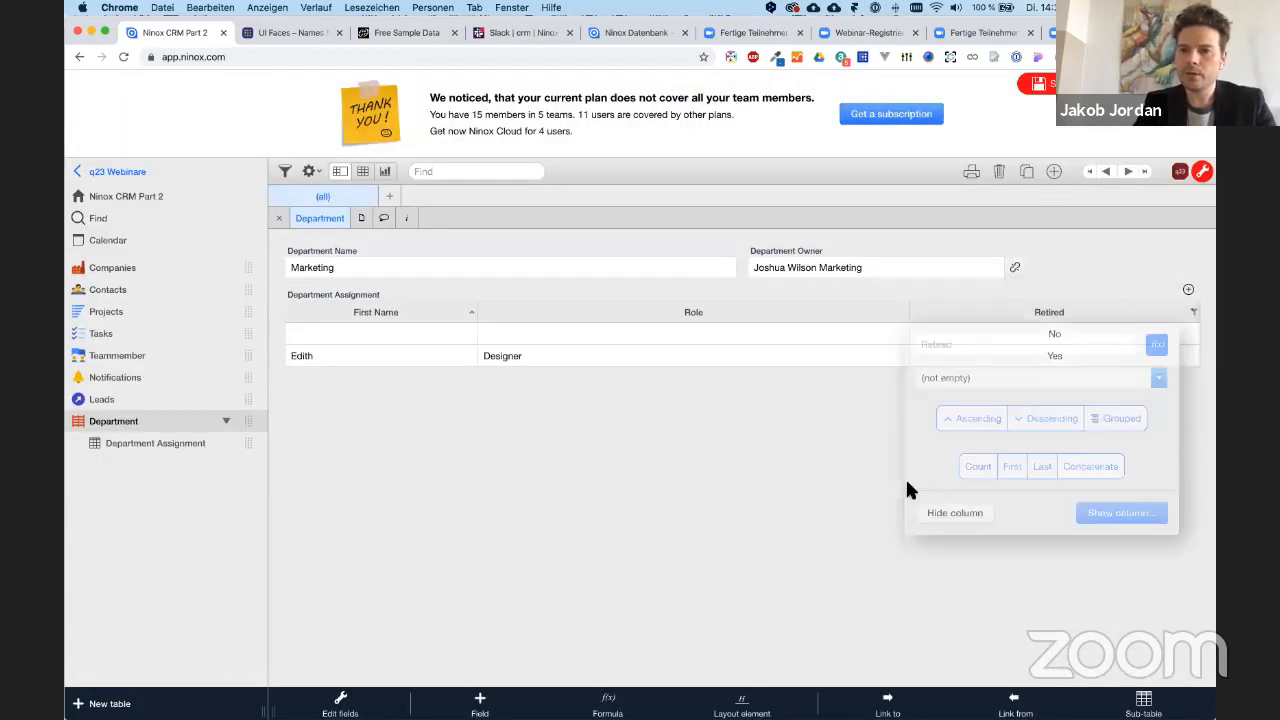
left_click(947, 514)
left_click(1013, 310)
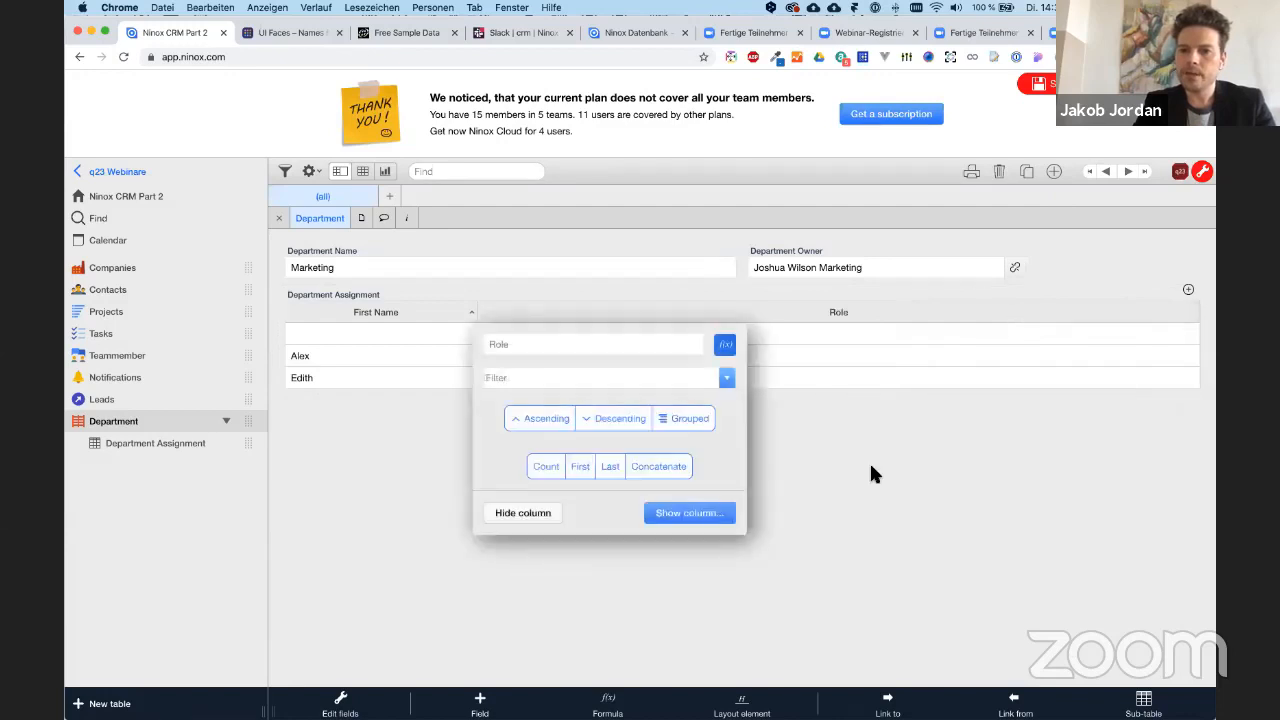
left_click(706, 513)
left_click(557, 363)
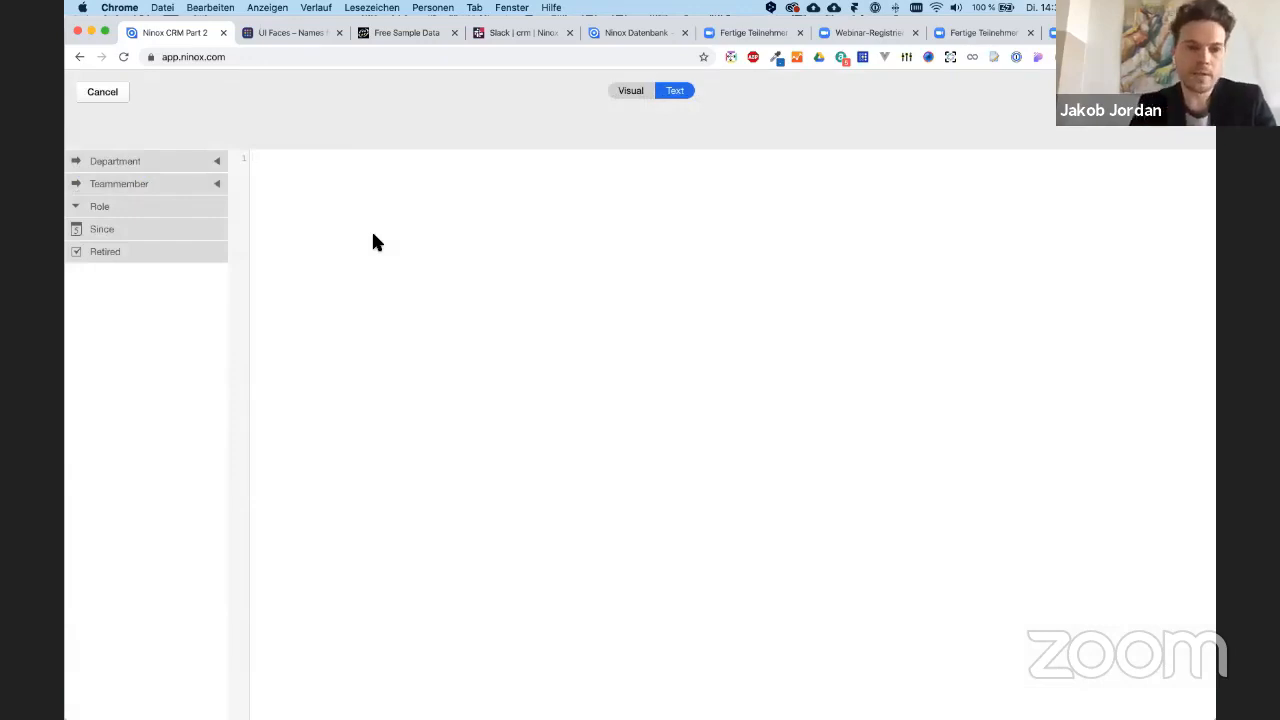
- Enter "Retired = false or Retired= null" as the column formula, copy it, confirm it and widen the new column
type("if")
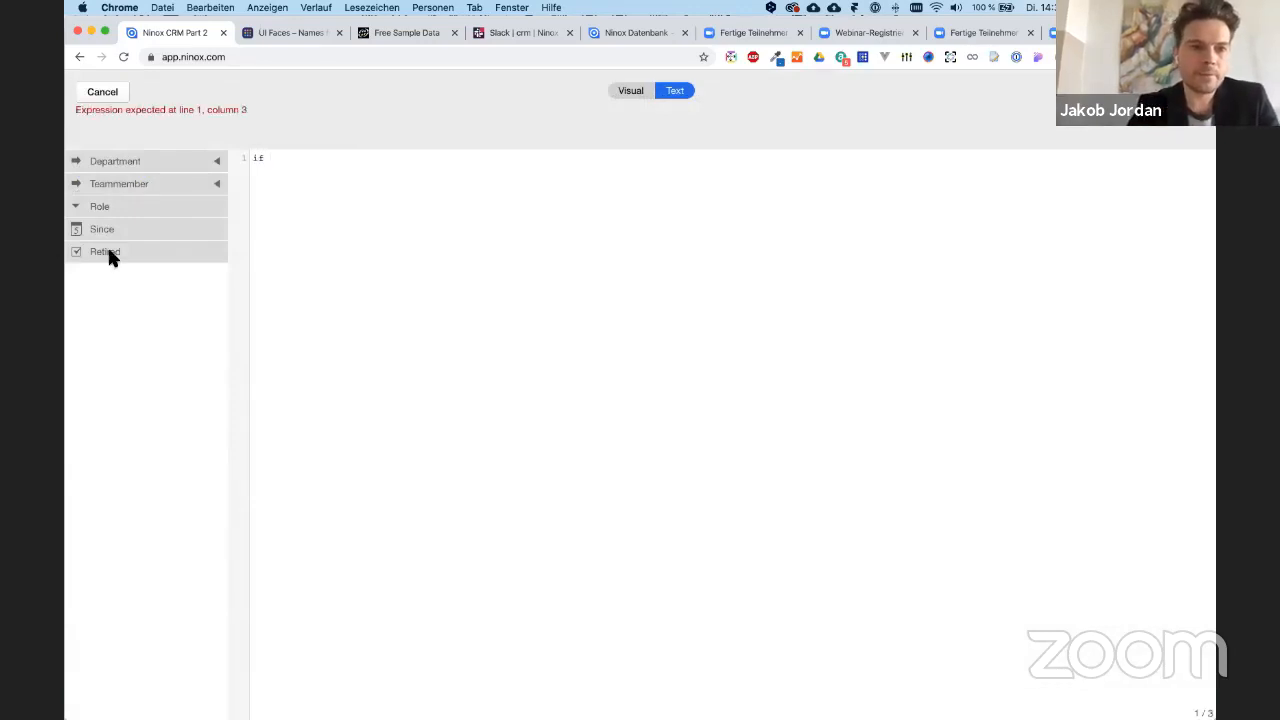
left_click(108, 253)
type("= ")
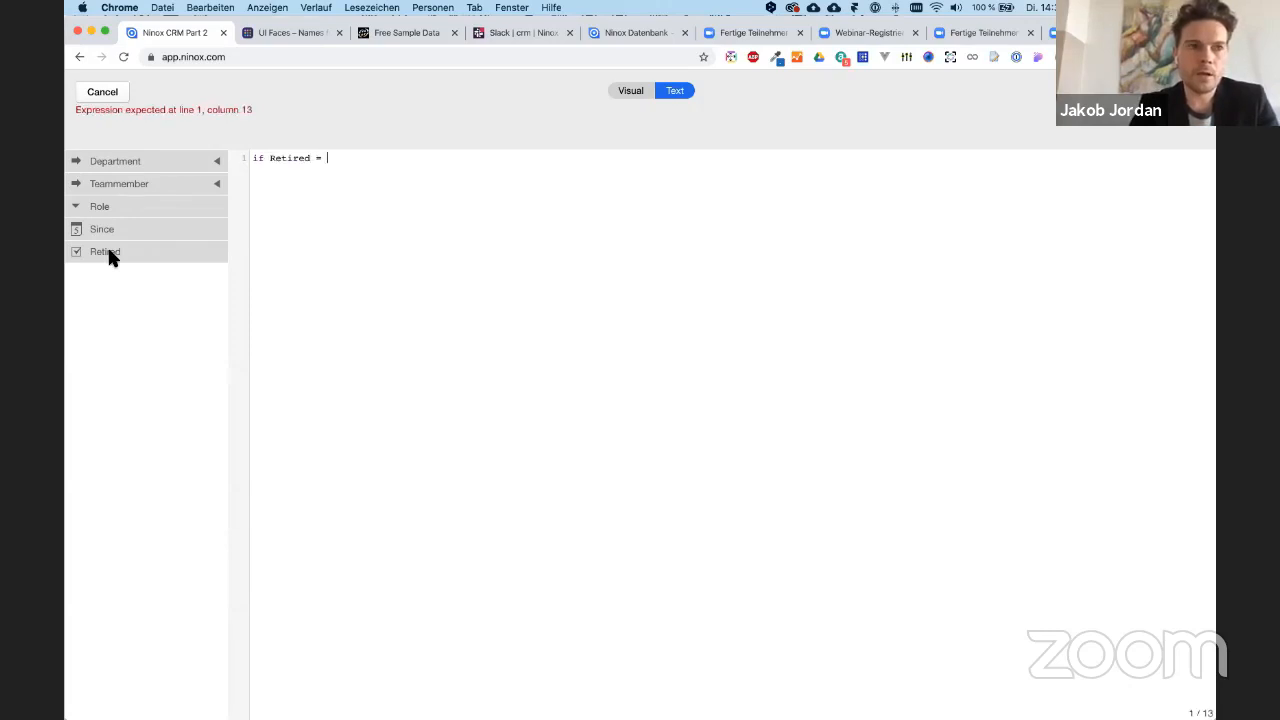
type("false")
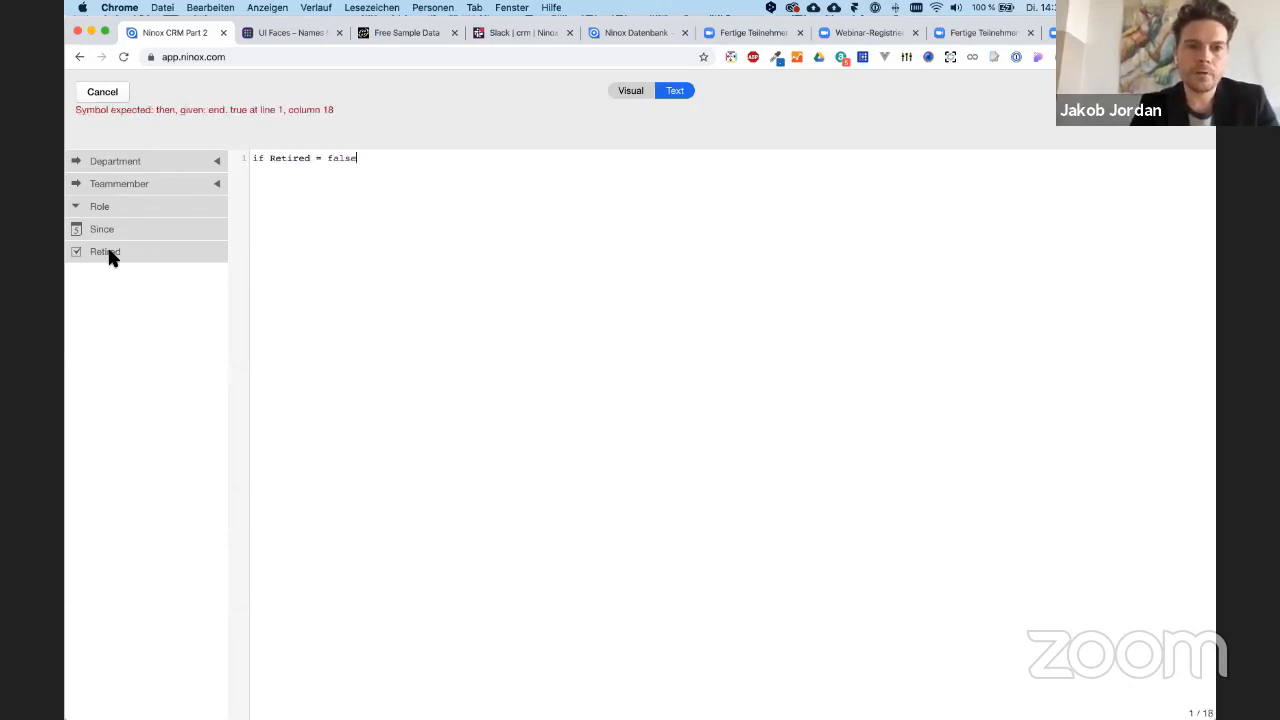
type(" or")
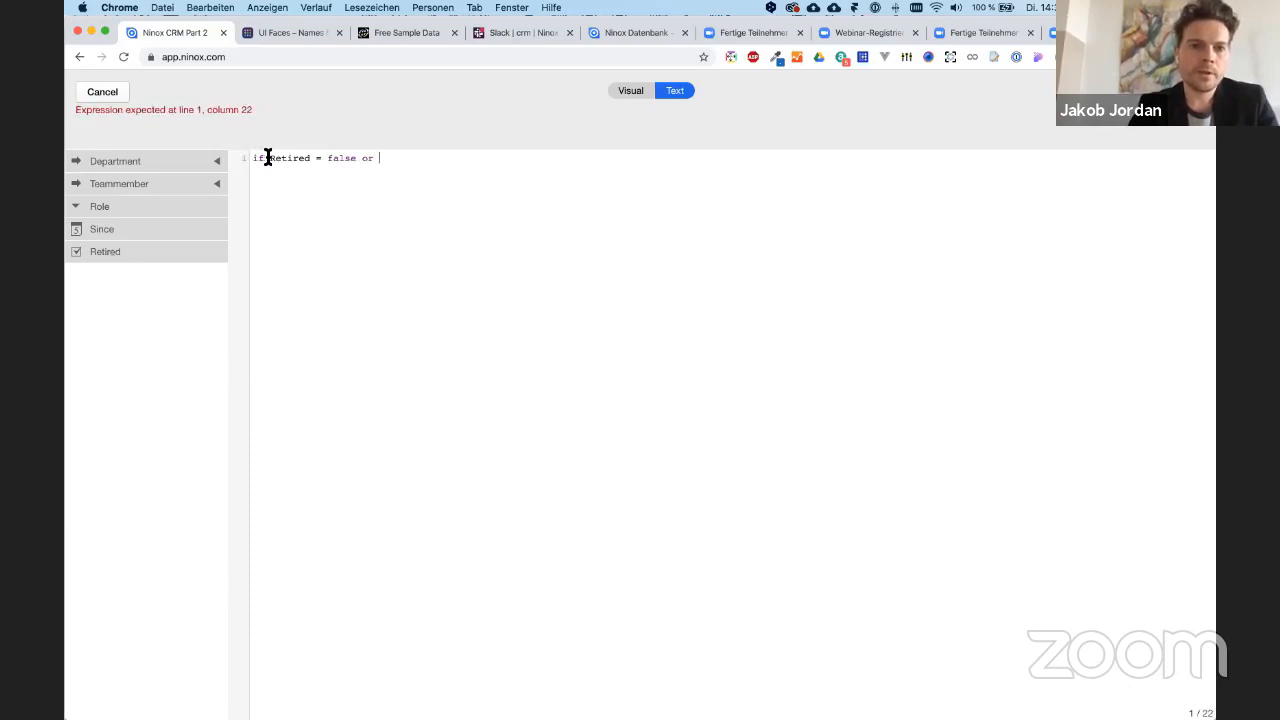
left_click_drag(265, 157, 165, 152)
key("BackSpace")
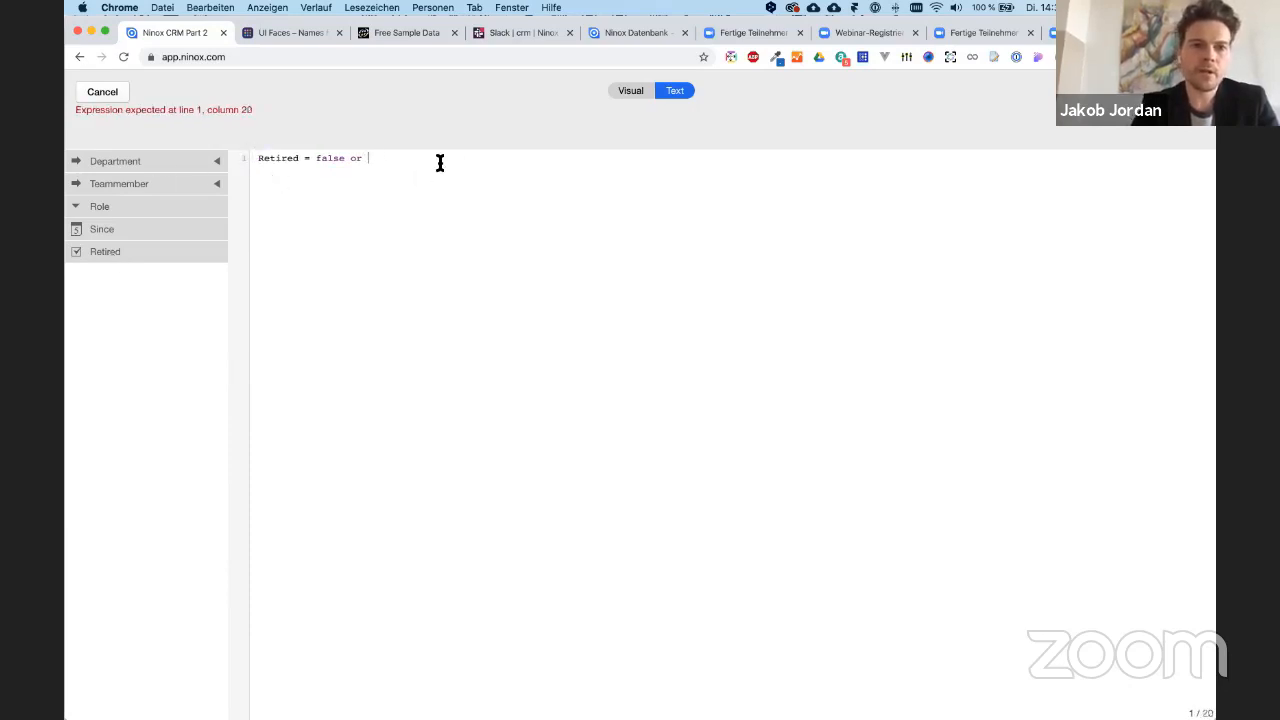
type("Retir")
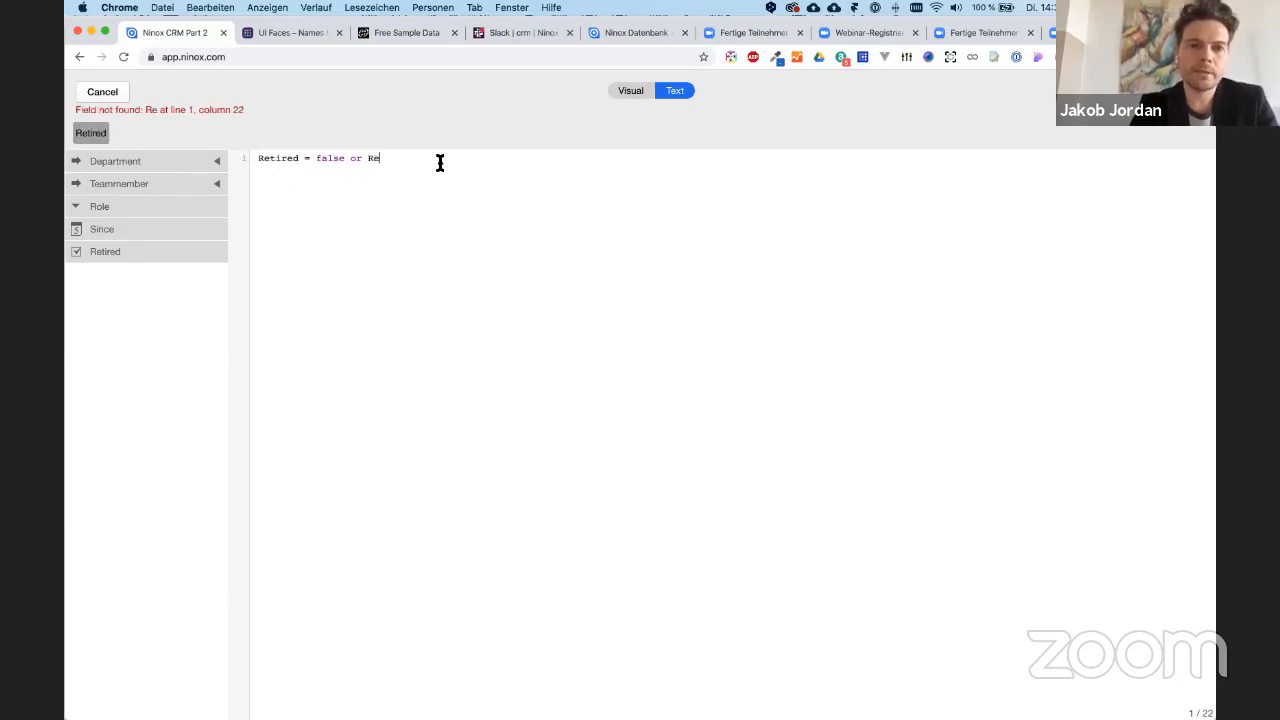
type("ed=")
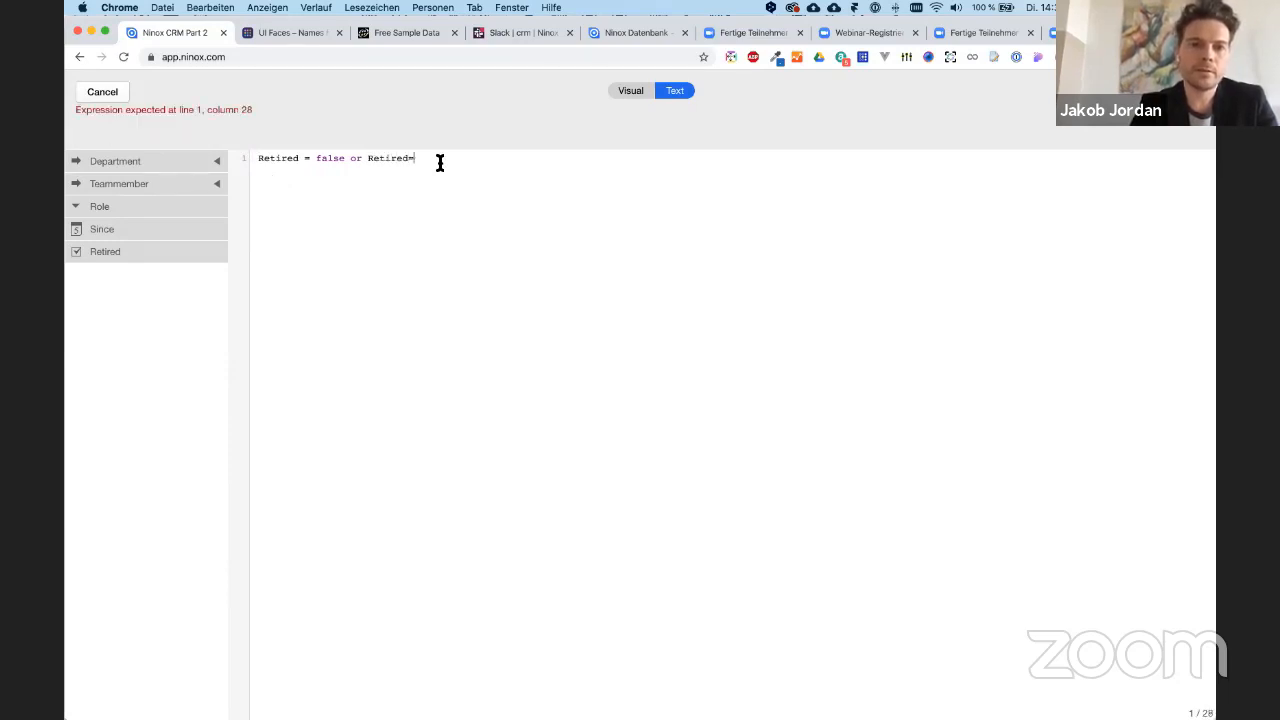
type(" null")
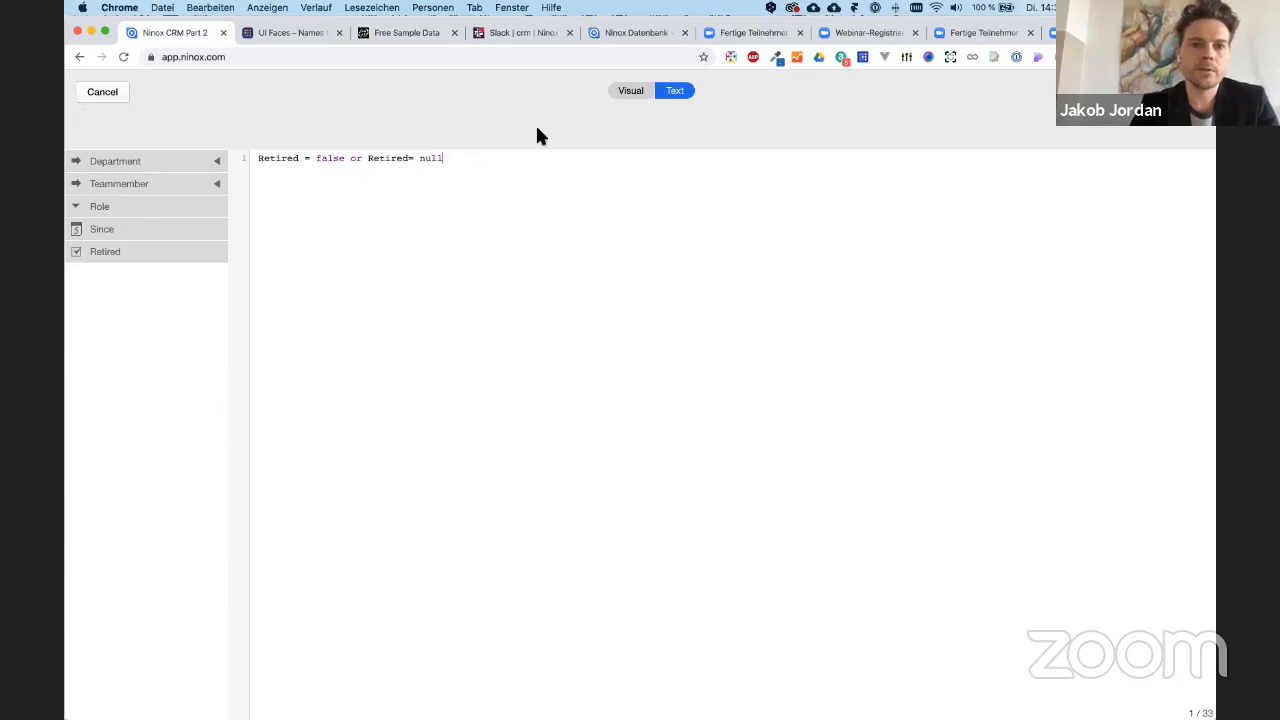
key("super+a")
key("super+c")
left_click(1184, 92)
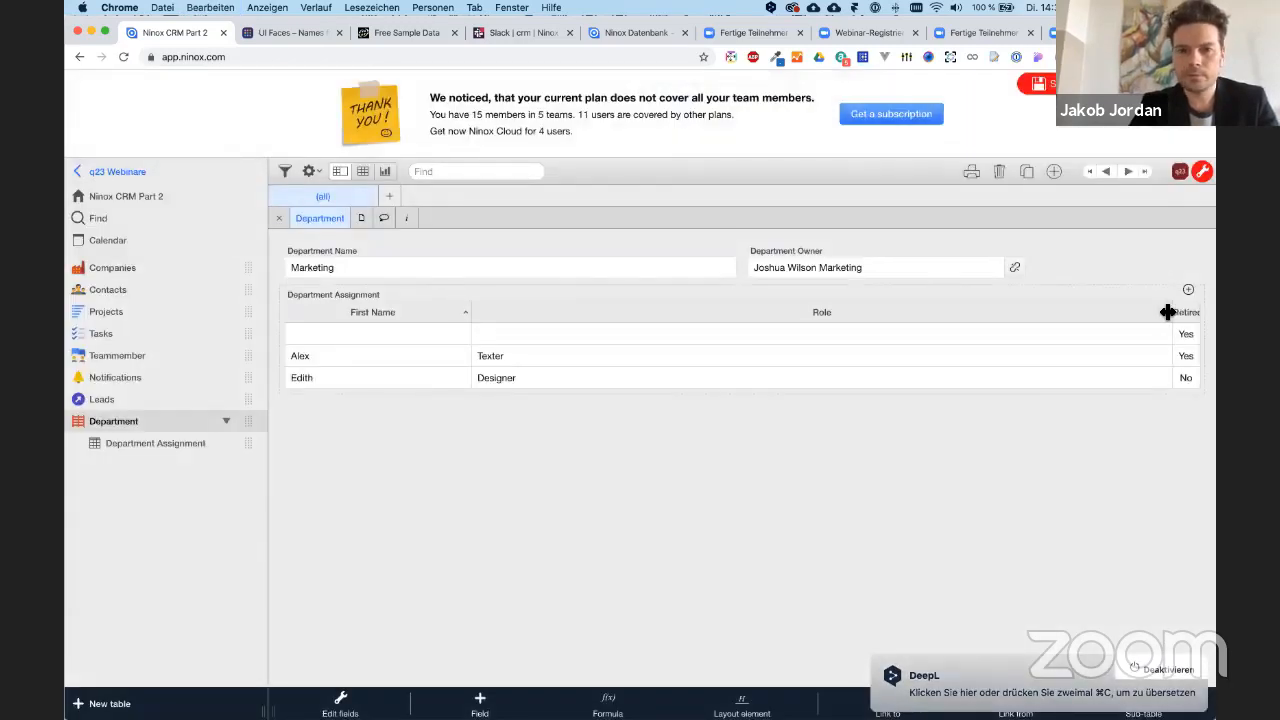
left_click_drag(1174, 312, 1021, 318)
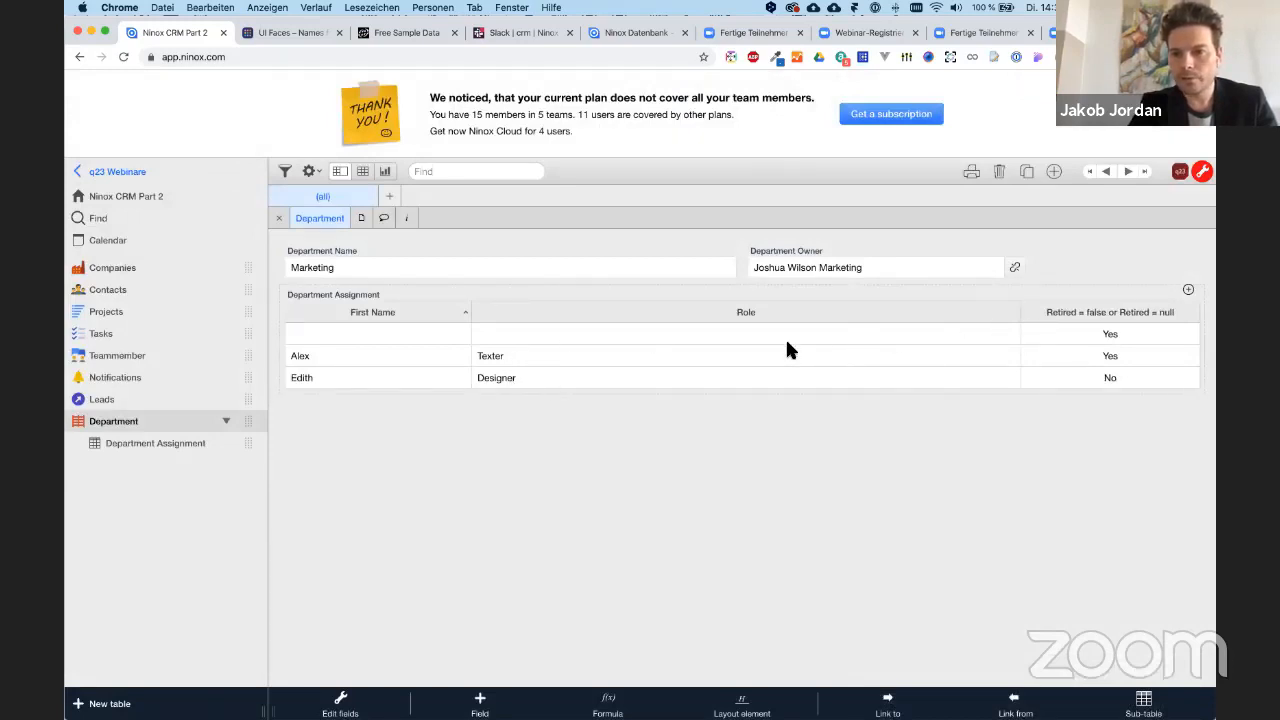
- Clear Retired in the blank assignment and set Retired to No in the Texter's assignment, returning to the Marketing record
left_click(1045, 330)
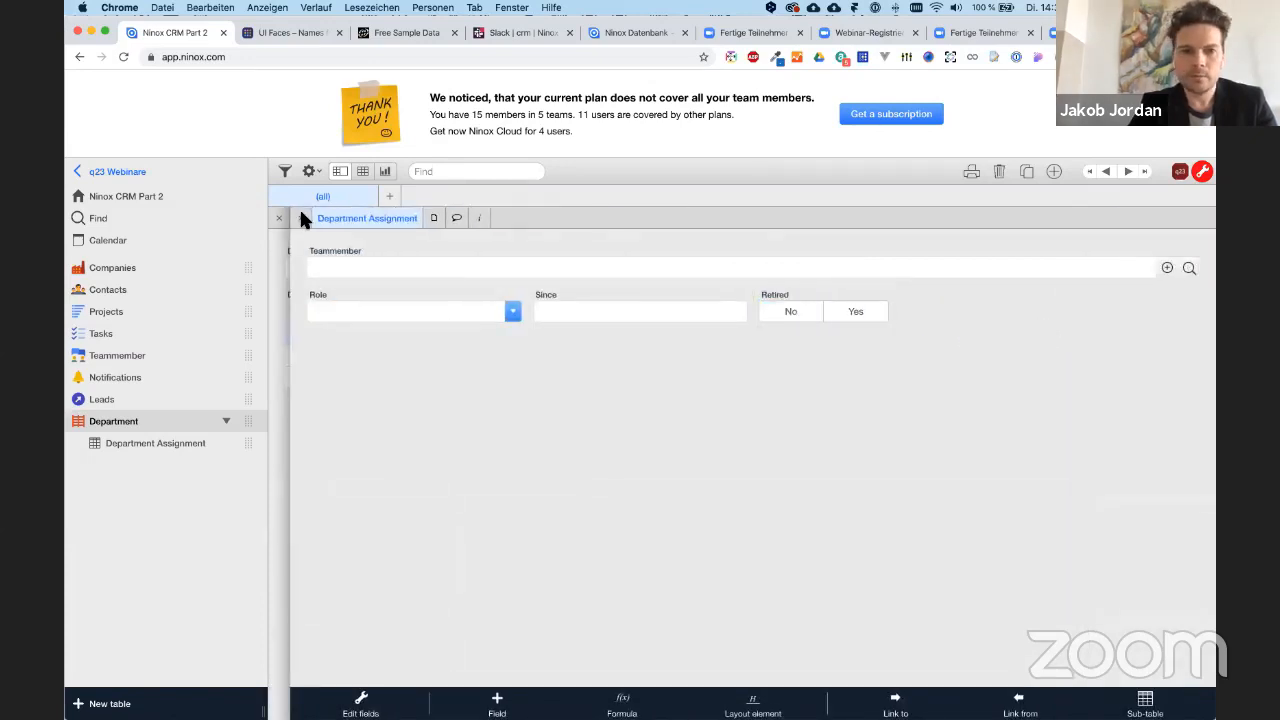
left_click(301, 217)
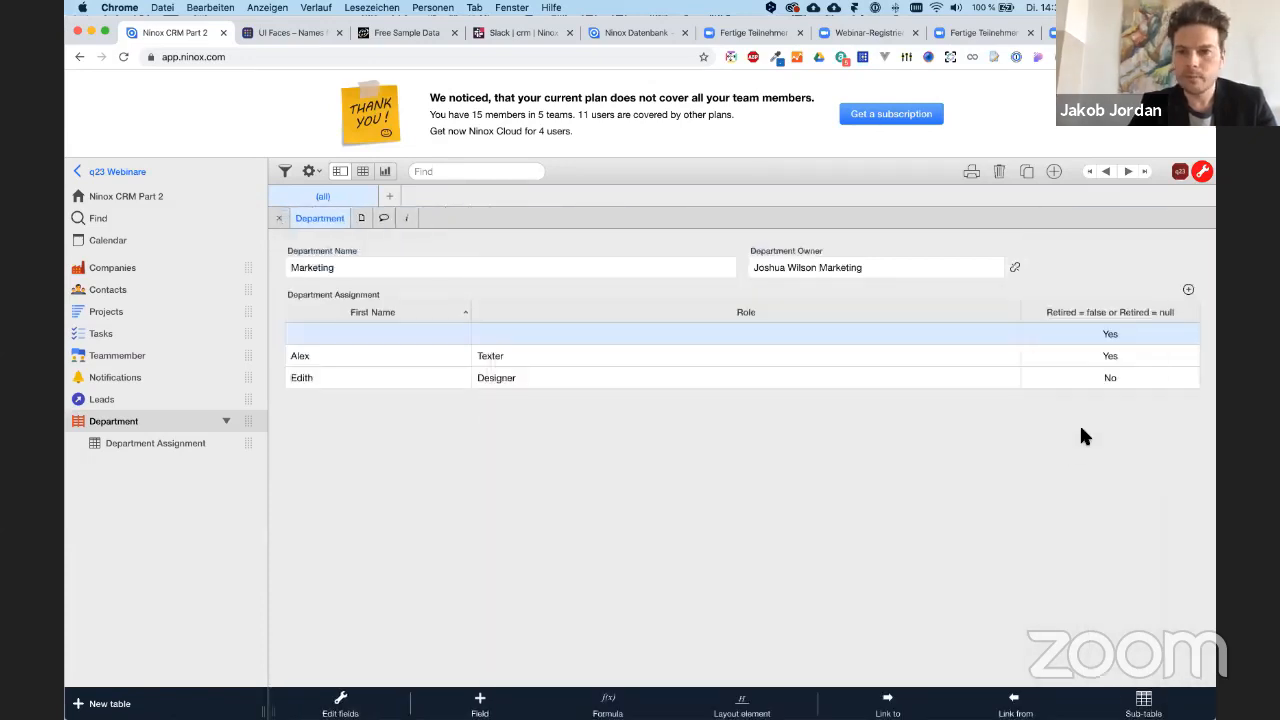
left_click(1086, 350)
left_click(810, 314)
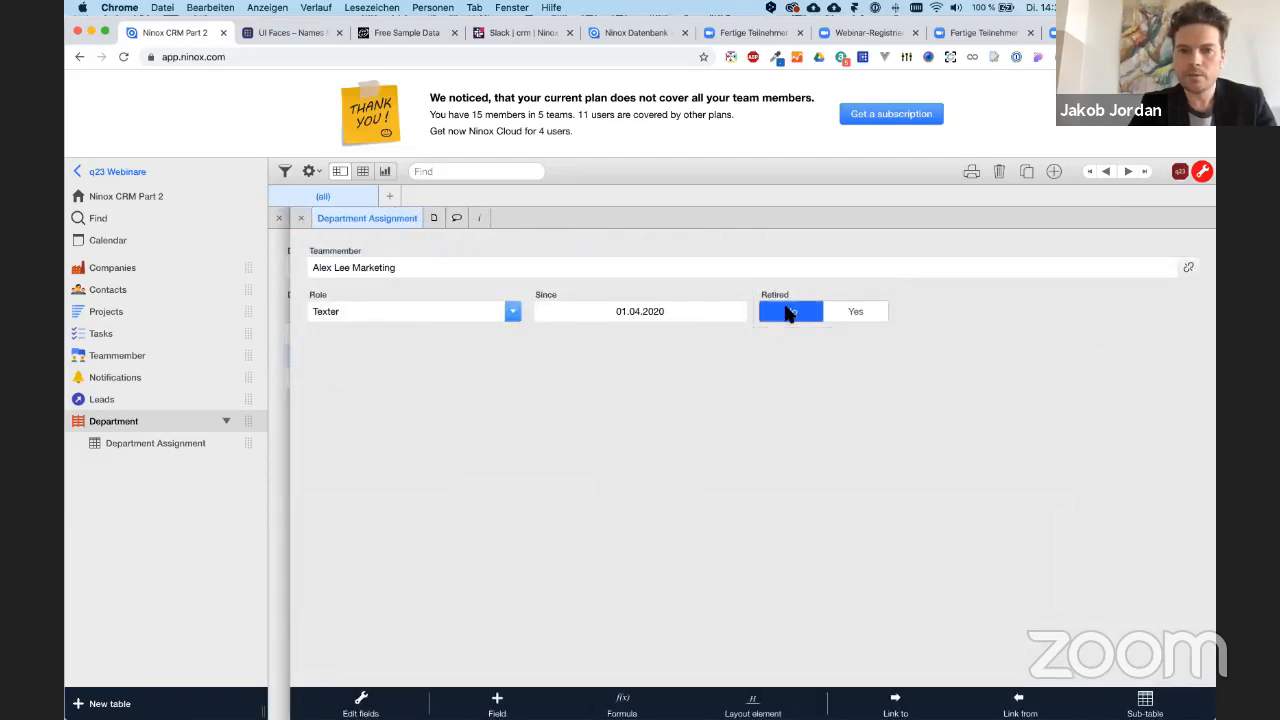
left_click(301, 217)
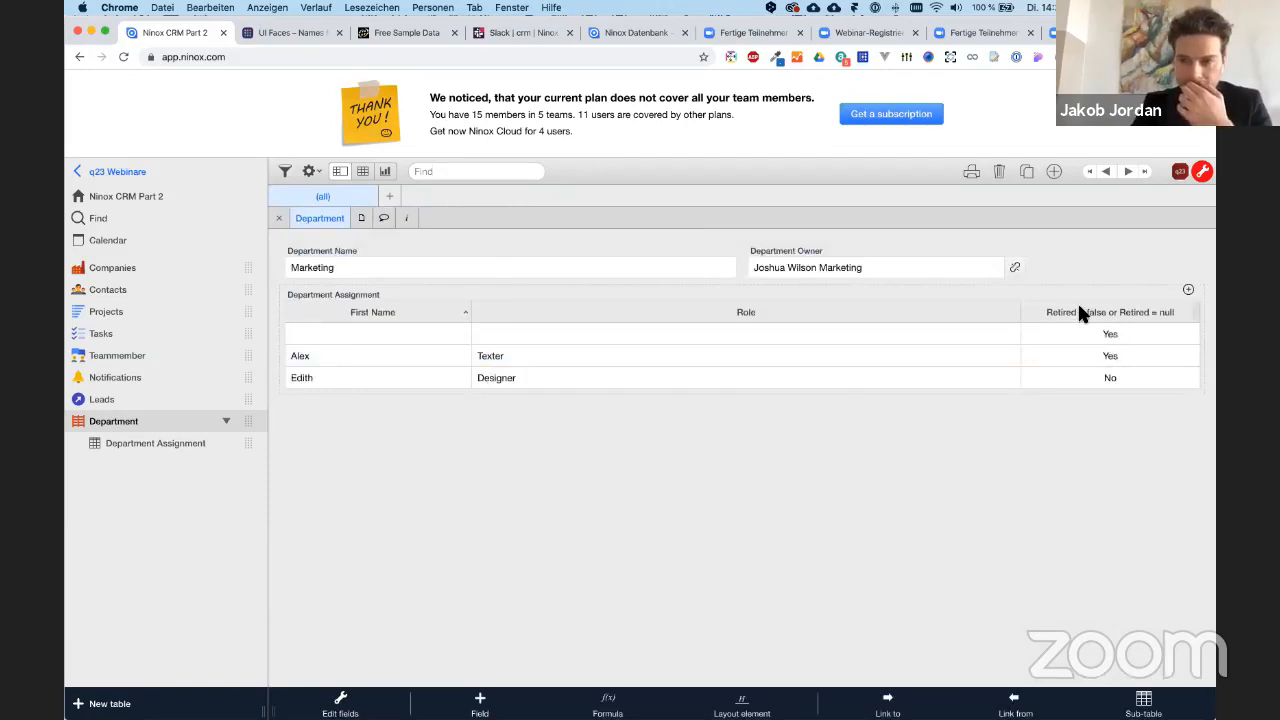
- Rename the formula column in the Department Assignment list to "Employed"
left_click(1079, 313)
left_click(999, 344)
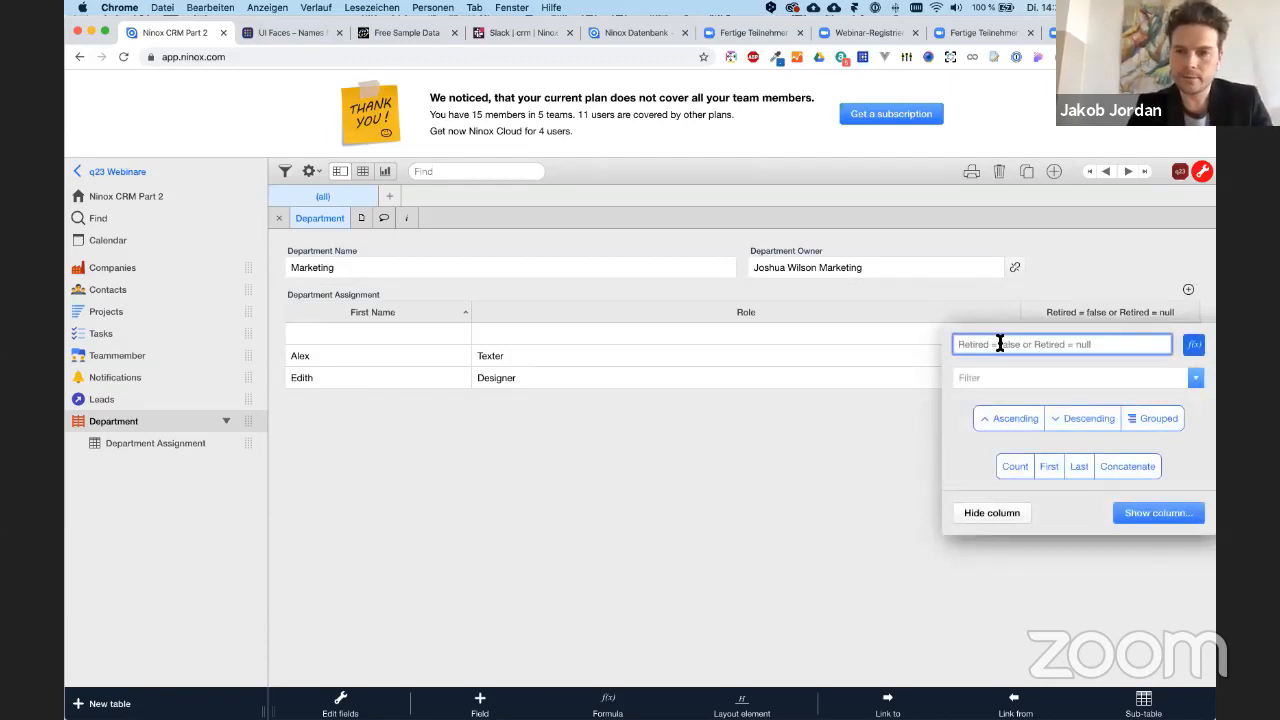
type("Employe")
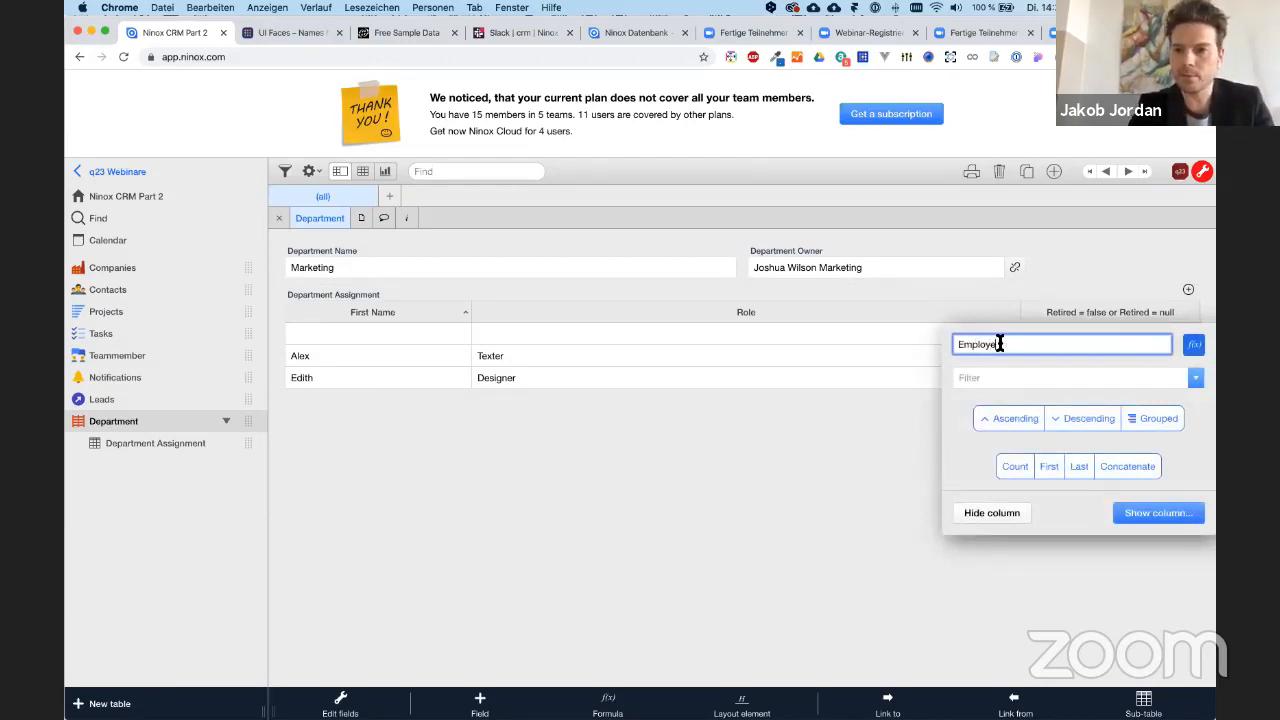
type("d")
key("Return")
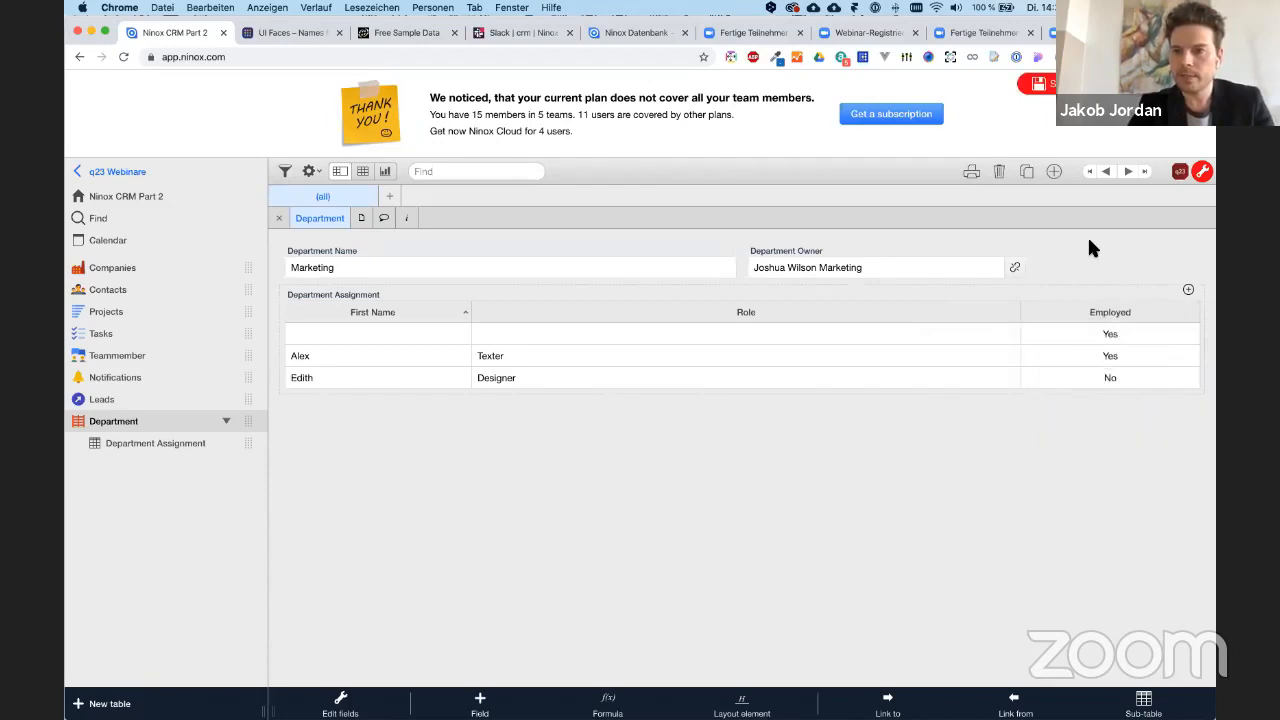
- Filter the Employed column of the Department Assignment list to Yes and collapse the Department table's sub-tables
left_click(1097, 316)
left_click(1077, 377)
left_click(1013, 418)
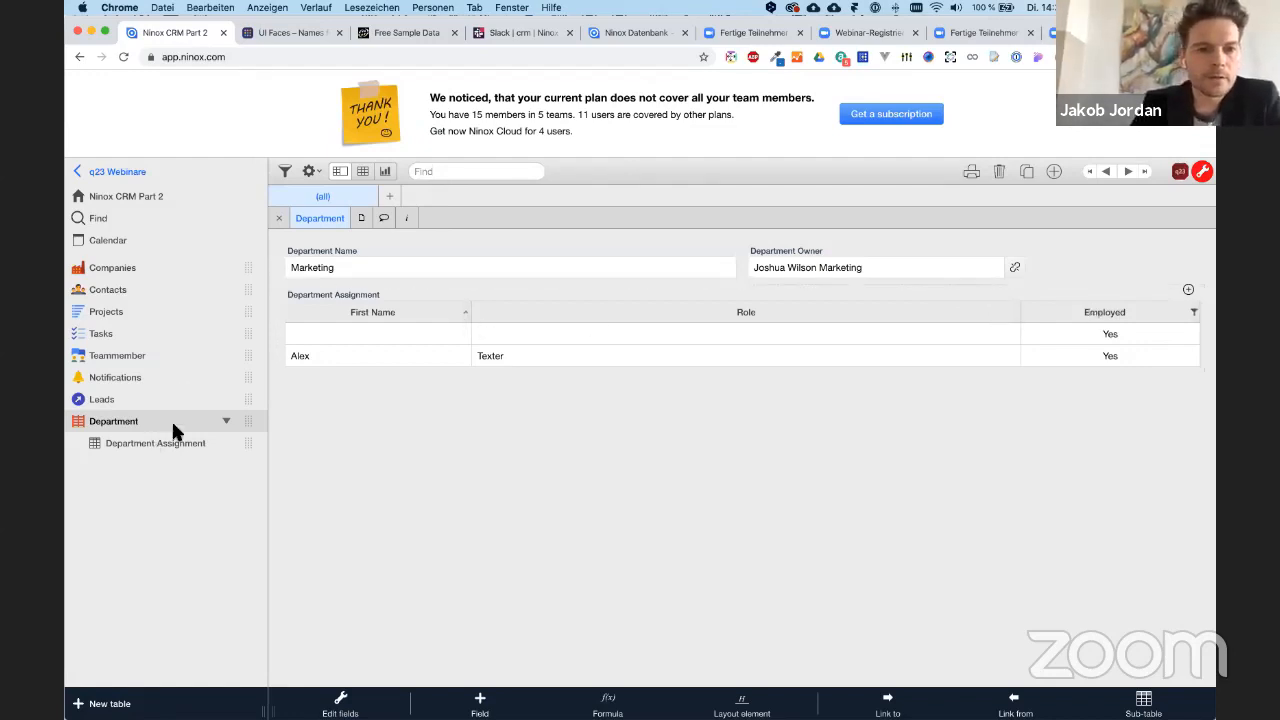
left_click(226, 420)
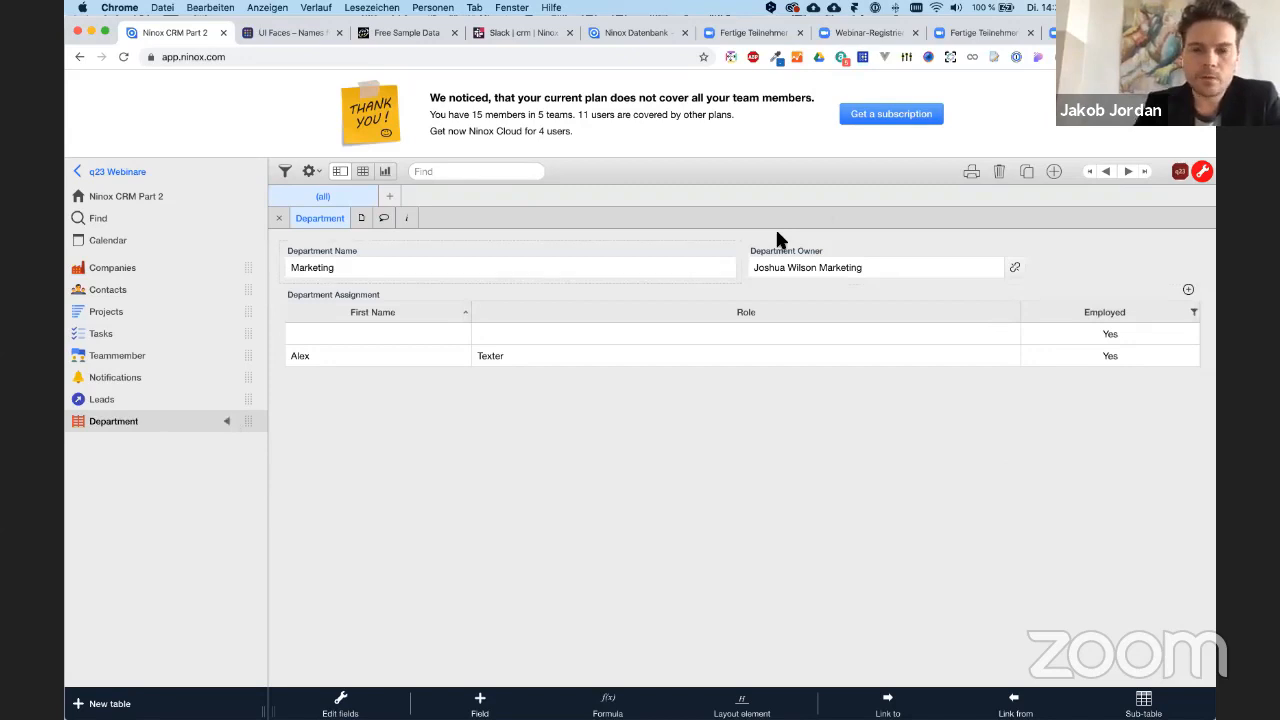
- Switch to 03_entityrelationship.v0.pdf in the PDF viewer, examine the cardinality ratios under "Constraints on relationship types", and return to Ninox
key("ctrl+Up")
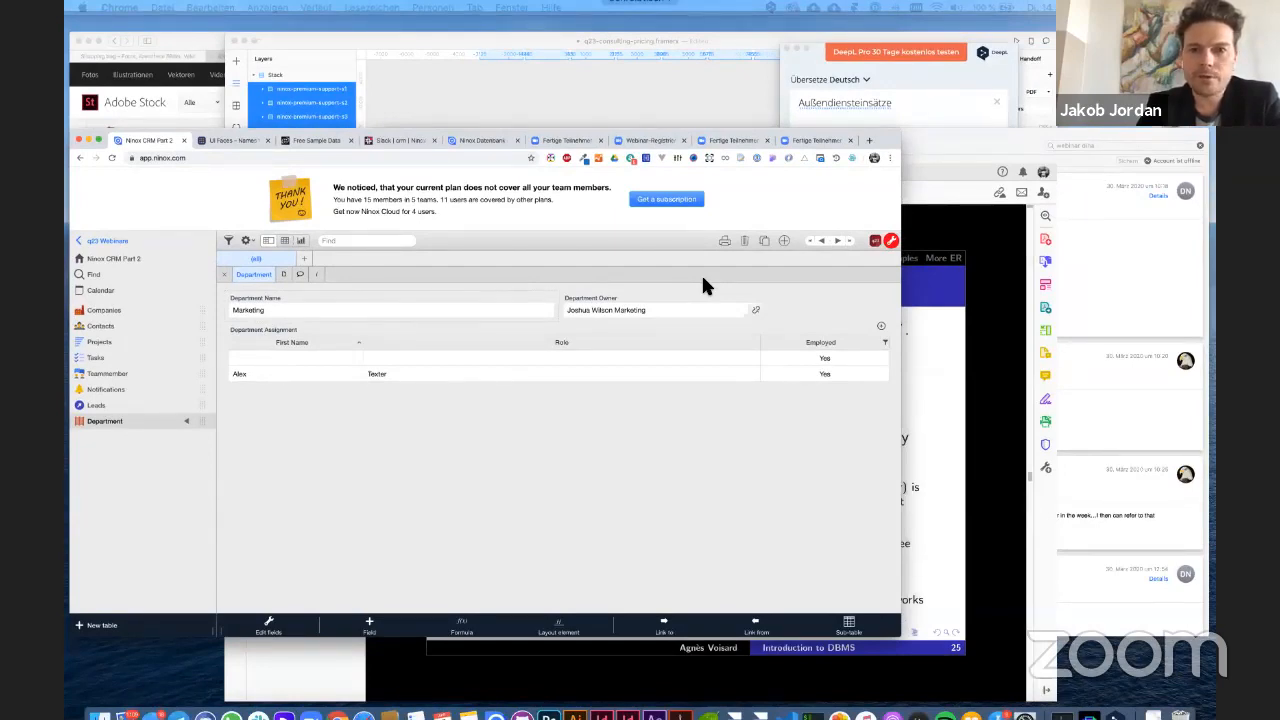
key("ctrl+Up")
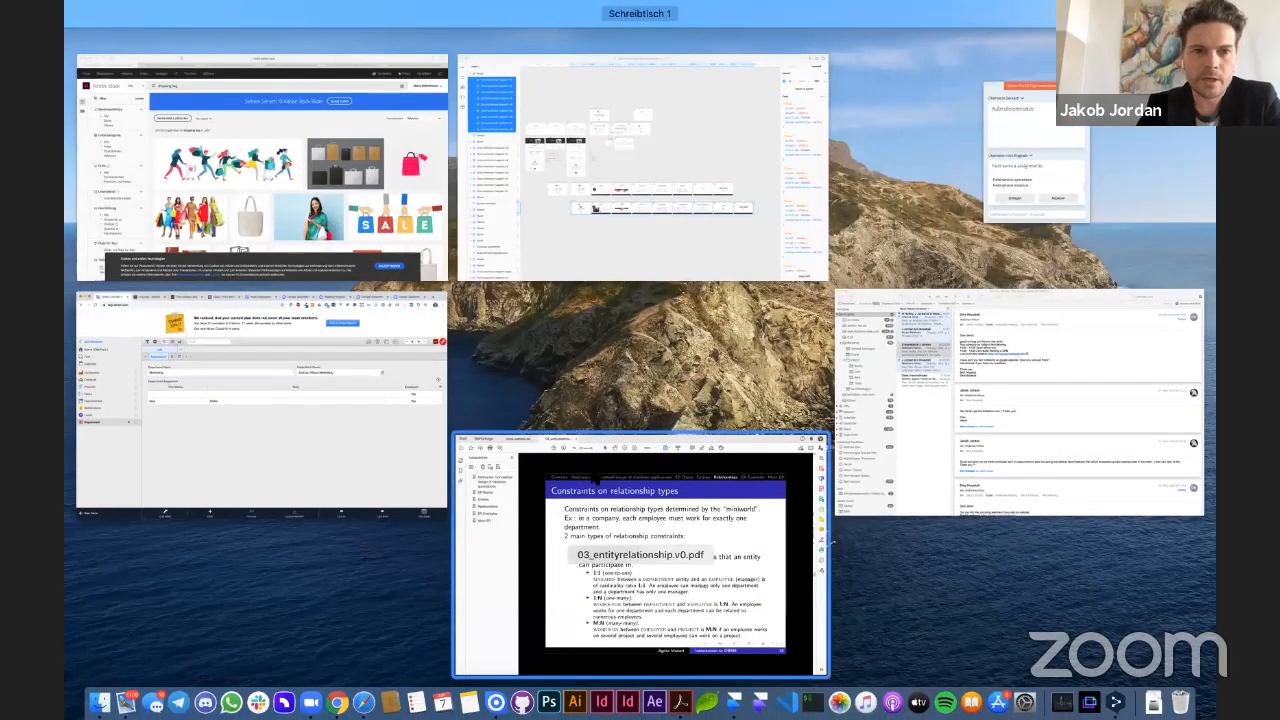
left_click(640, 540)
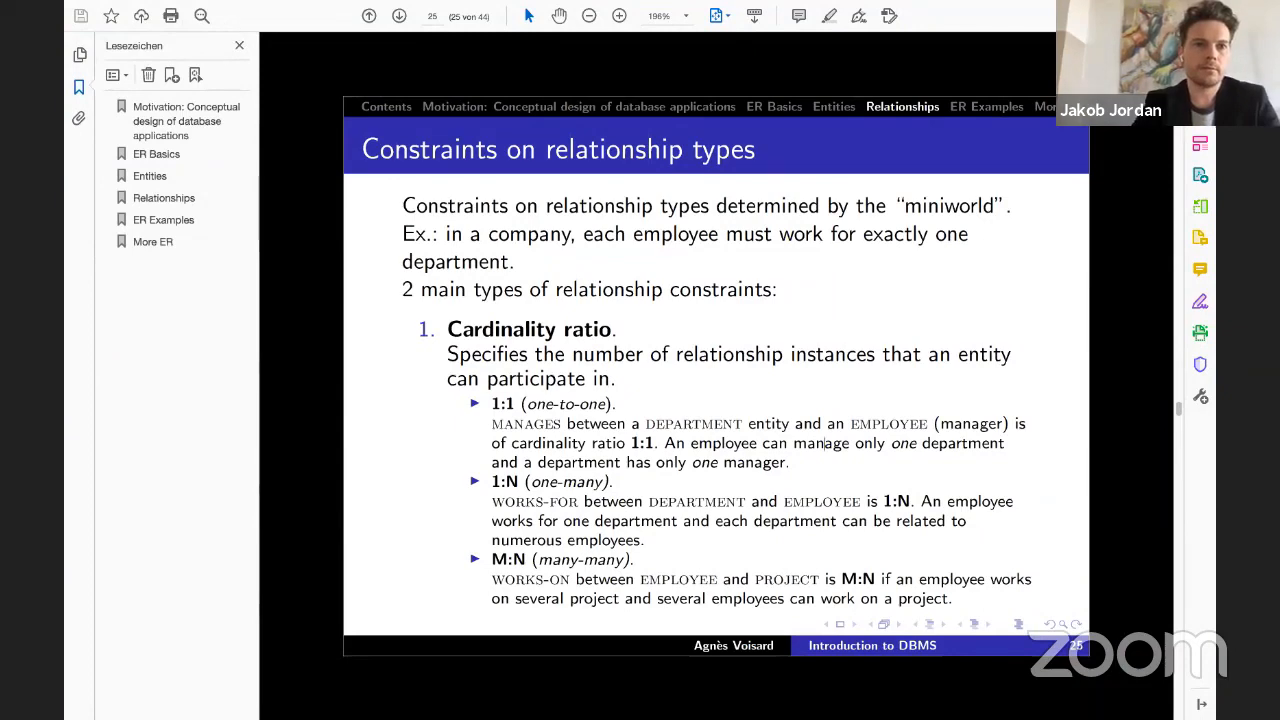
key("ctrl+Up")
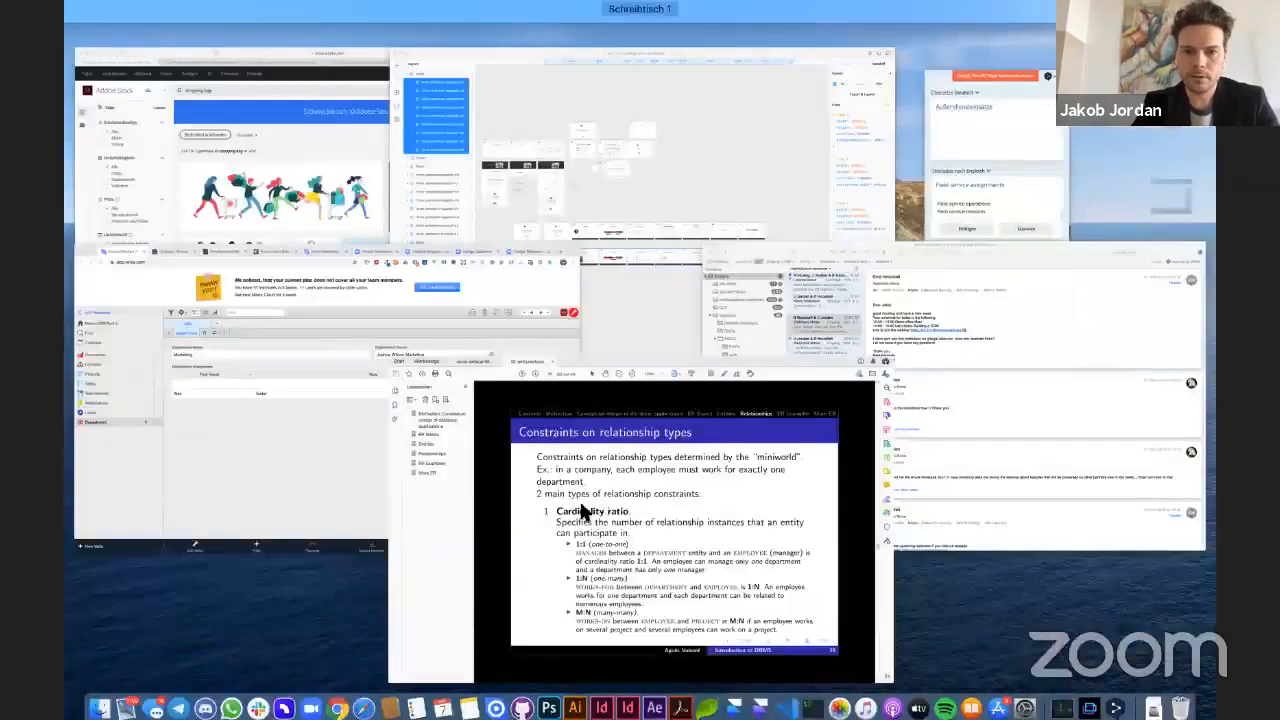
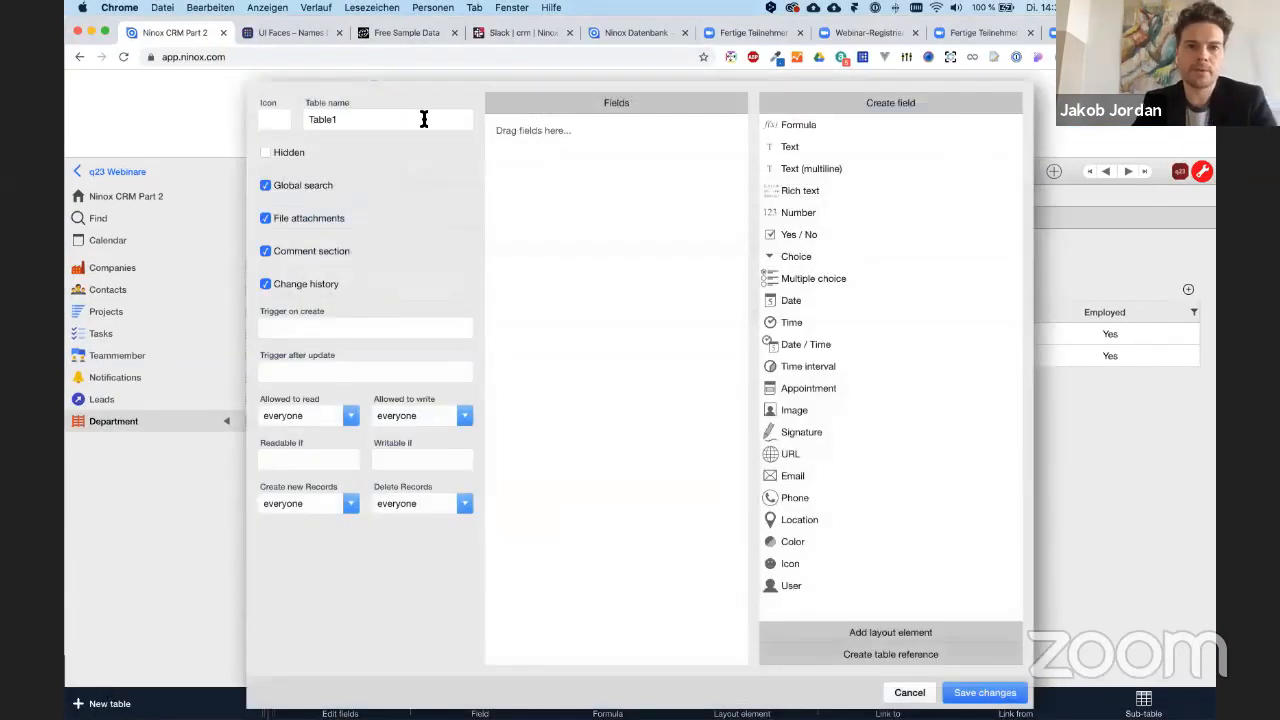
- Discard the new table, view the Texter's department assignment and return to the Marketing record
double_click(424, 118)
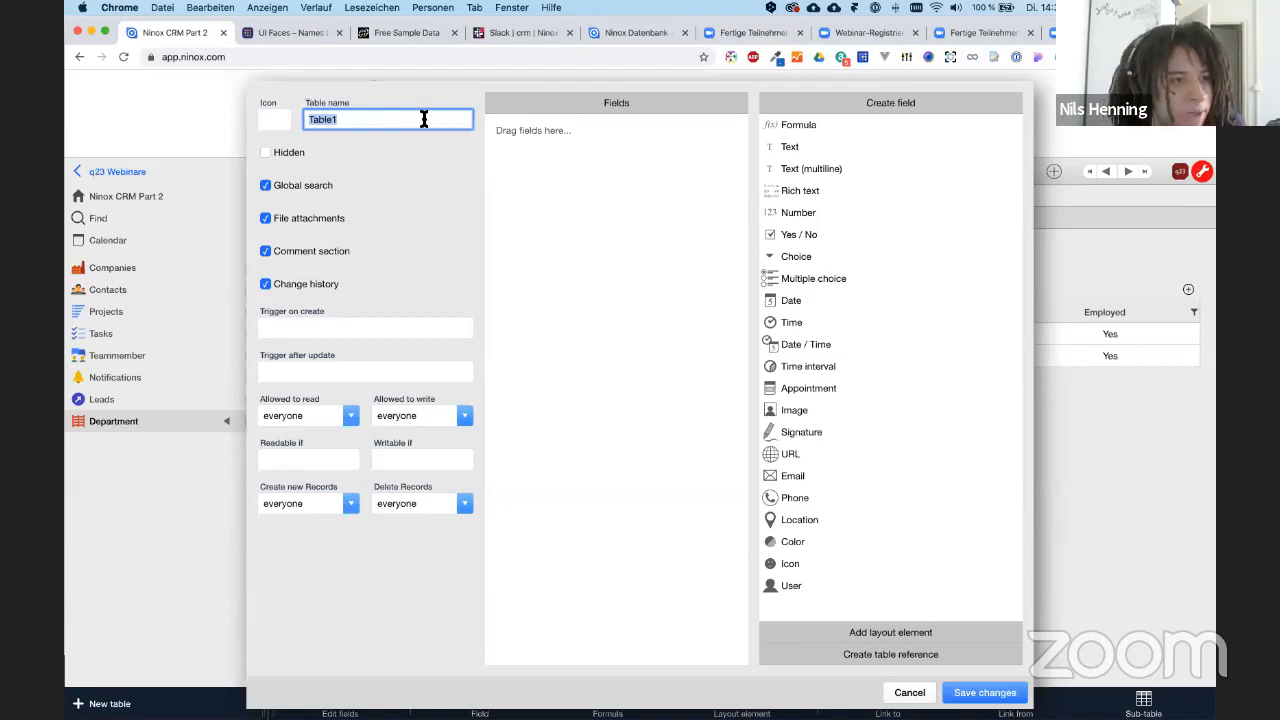
left_click(910, 693)
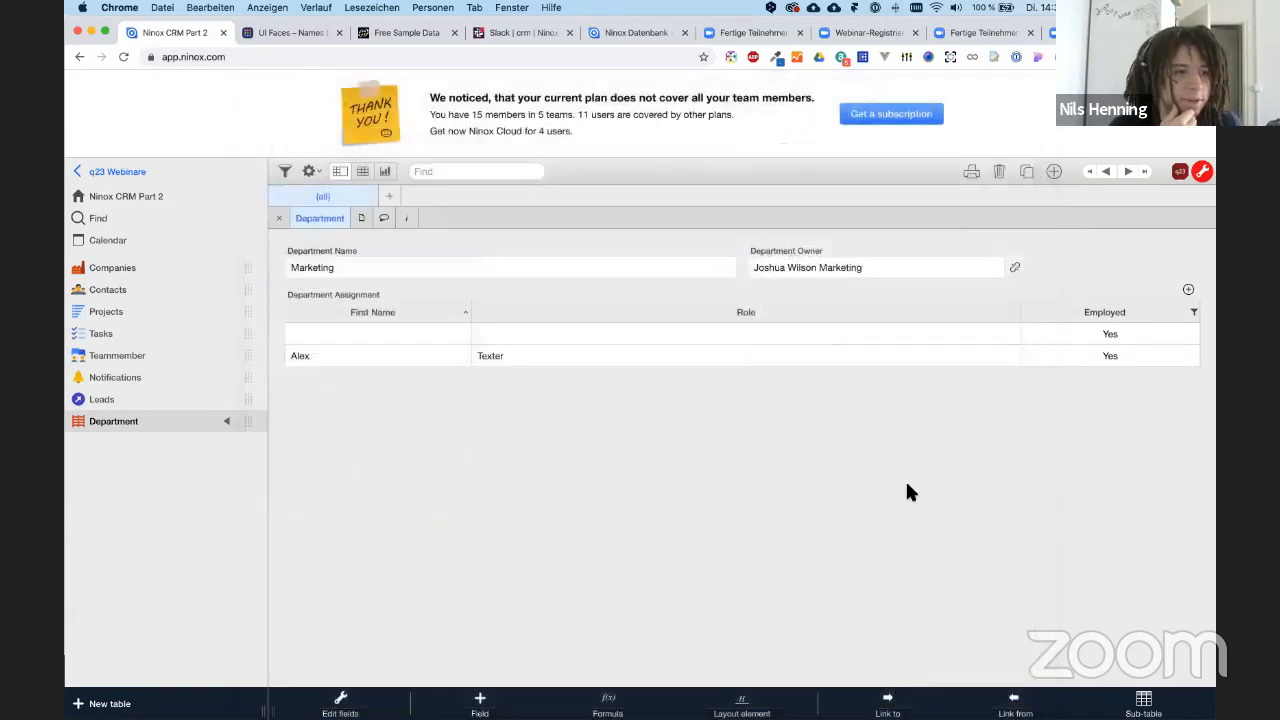
left_click(565, 358)
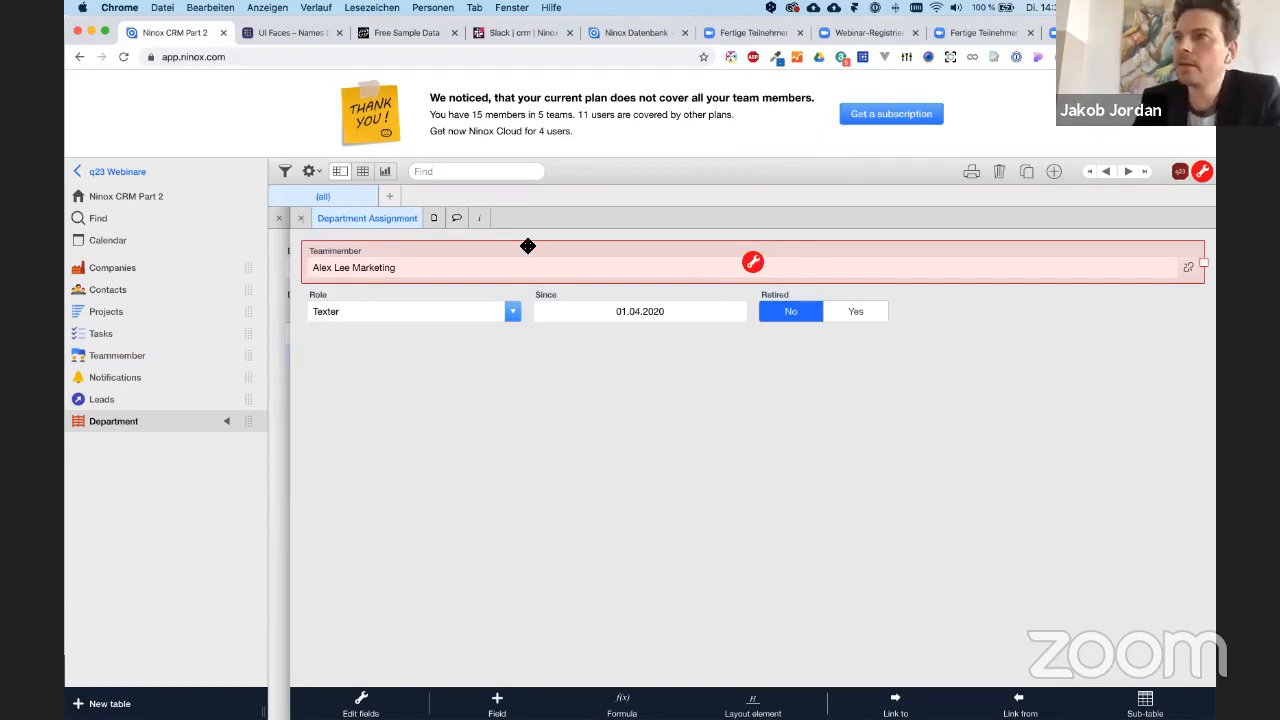
left_click(302, 218)
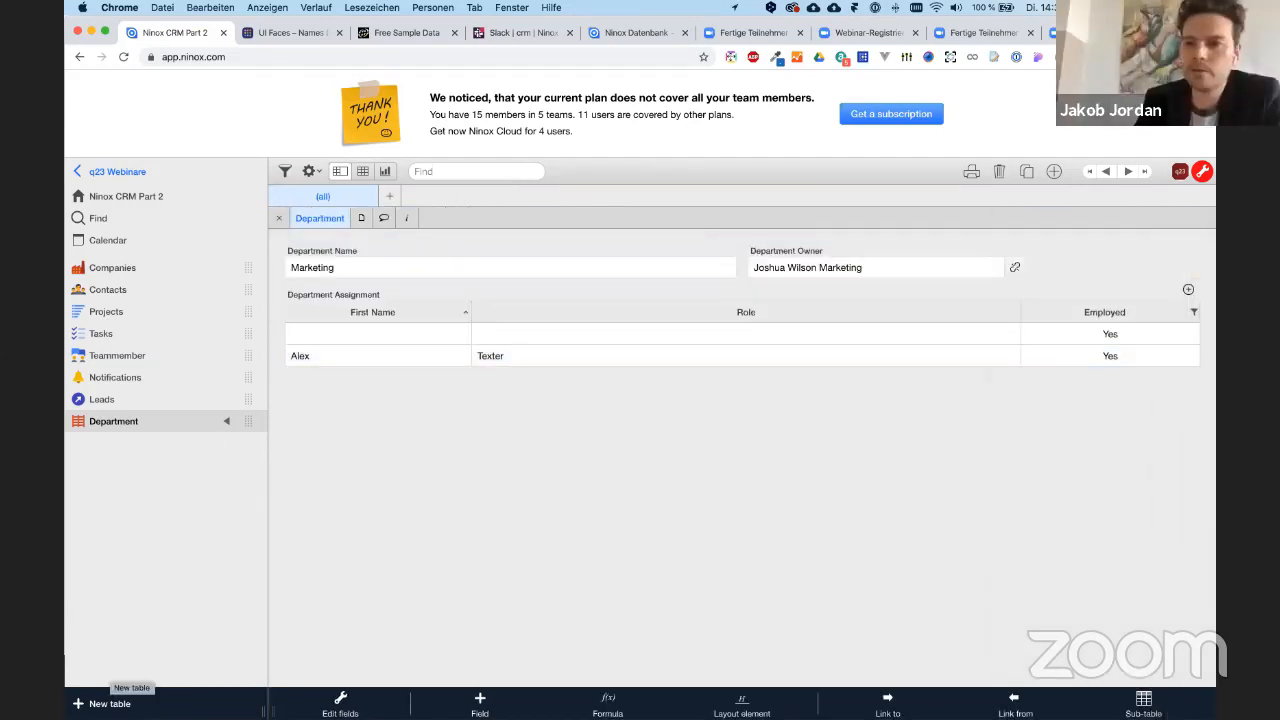
- Create a new table named "Appointments"
left_click(105, 703)
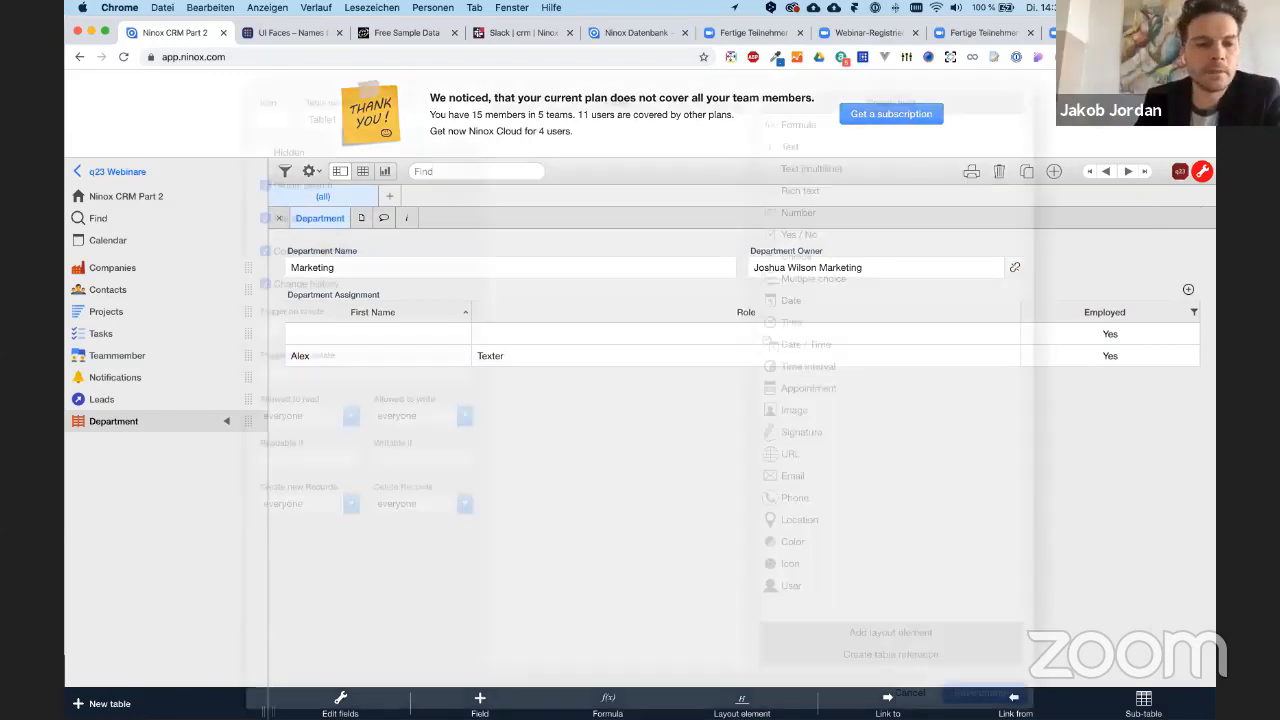
double_click(365, 117)
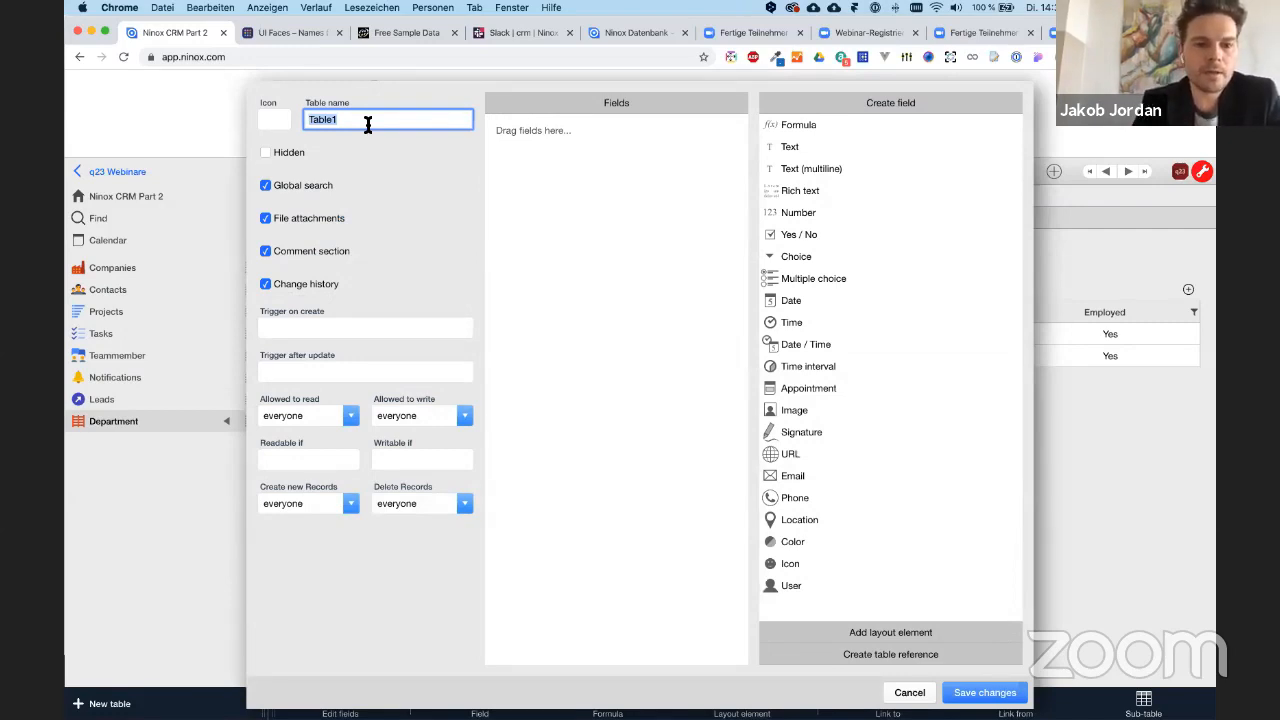
type("Appointments")
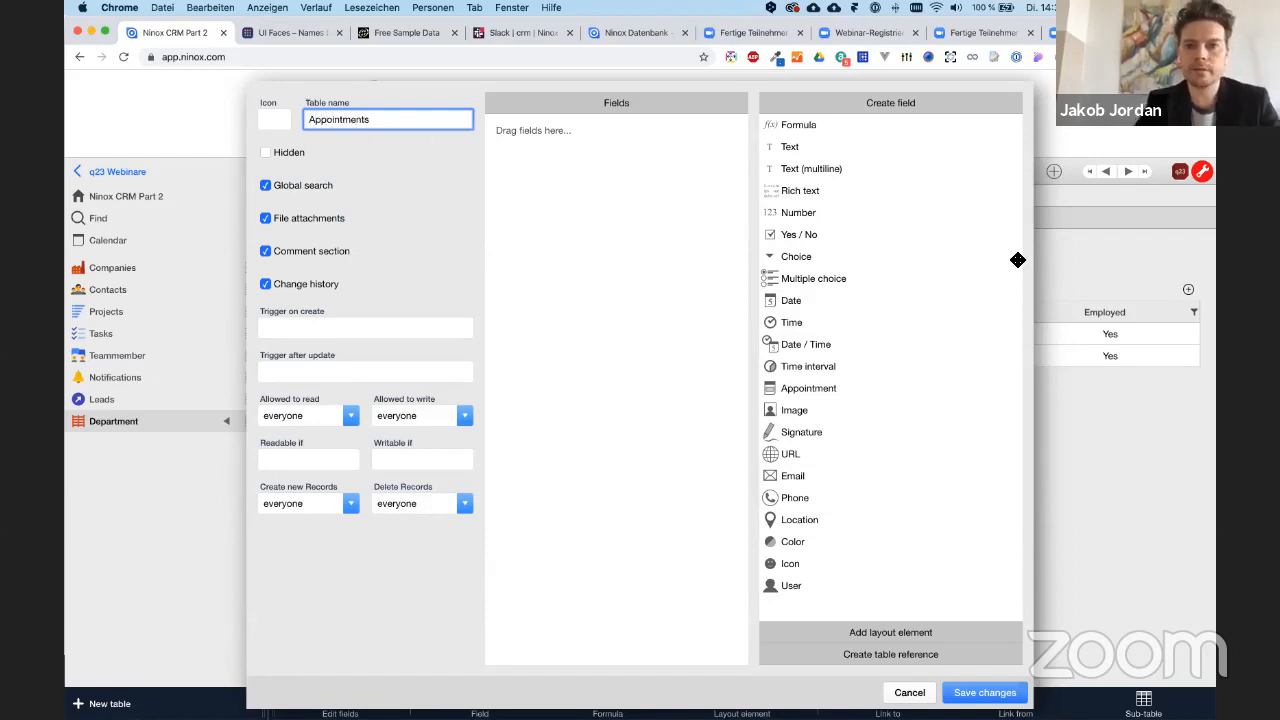
- Add a reference to the Contacts table as a field named "Contact" in the Appointments table
left_click(887, 653)
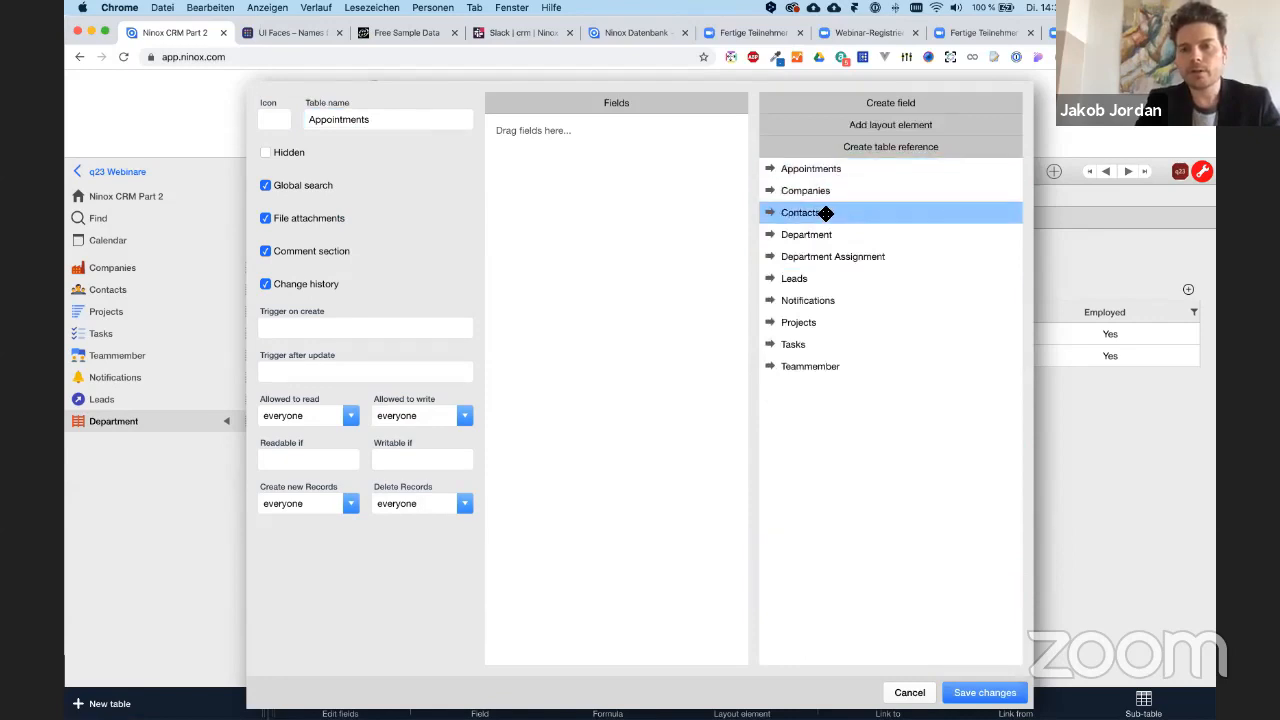
left_click_drag(826, 213, 572, 145)
key("Right")
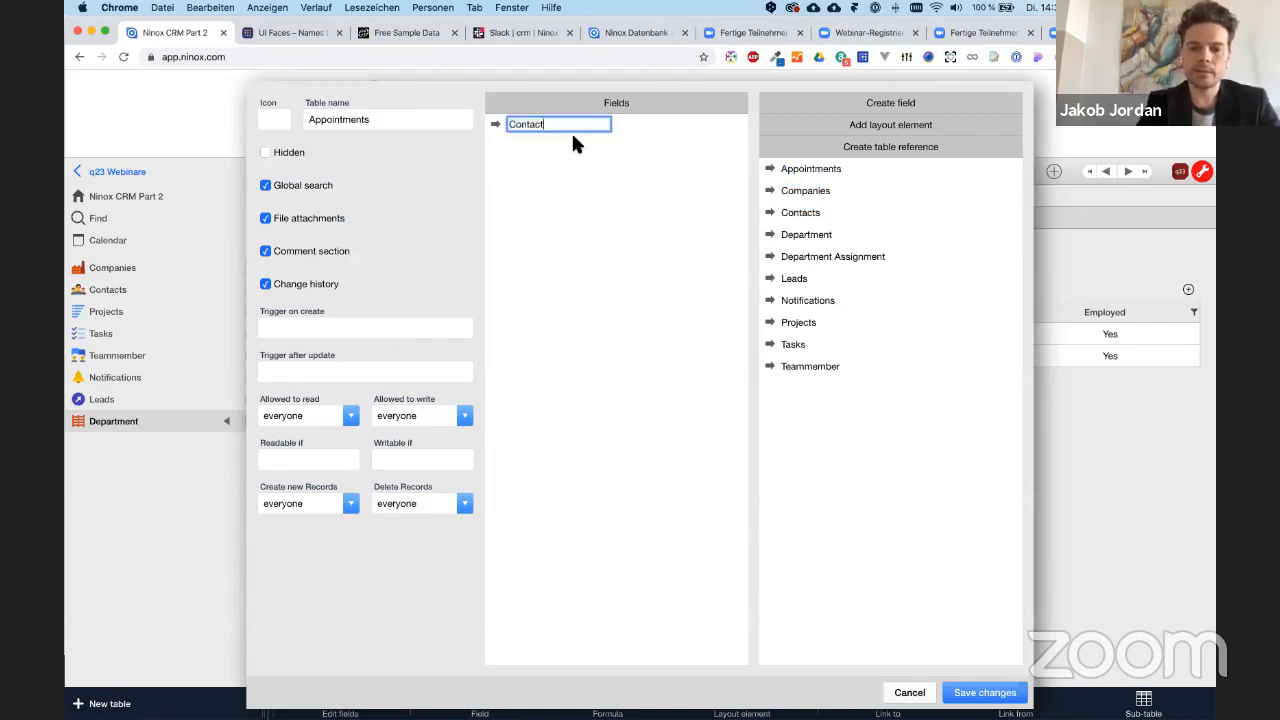
key("Return")
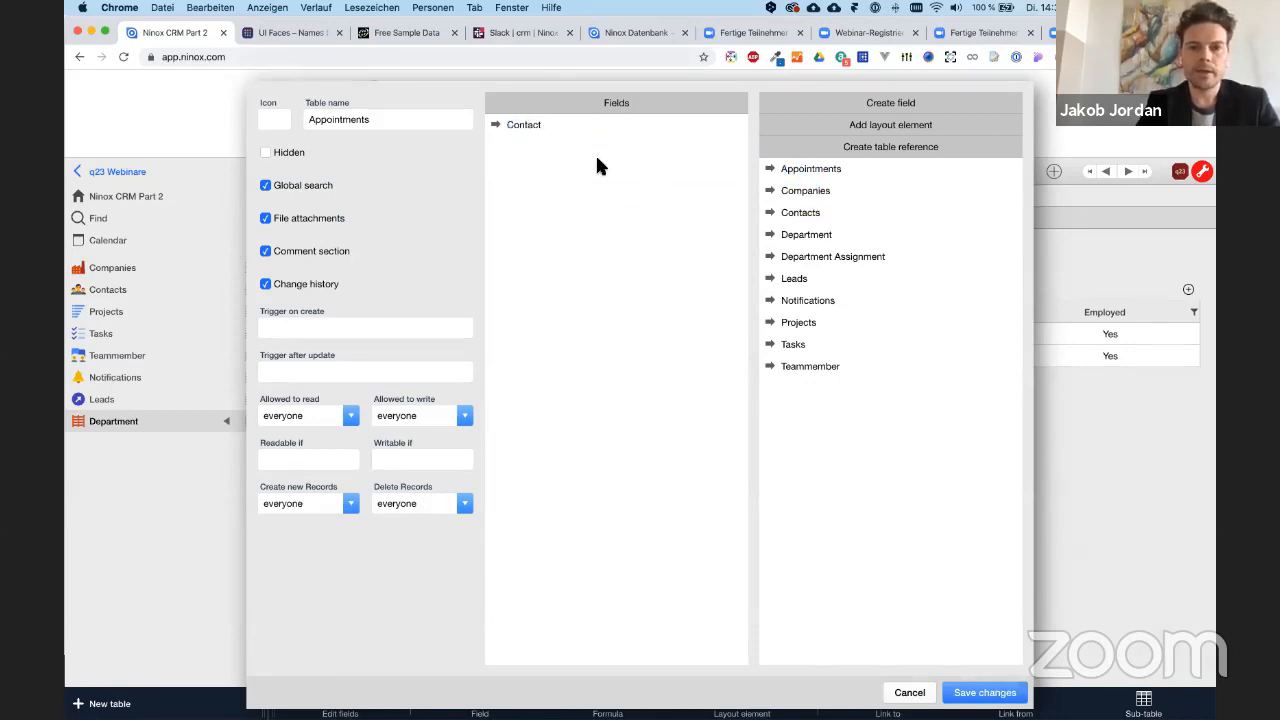
left_click_drag(803, 197, 527, 127)
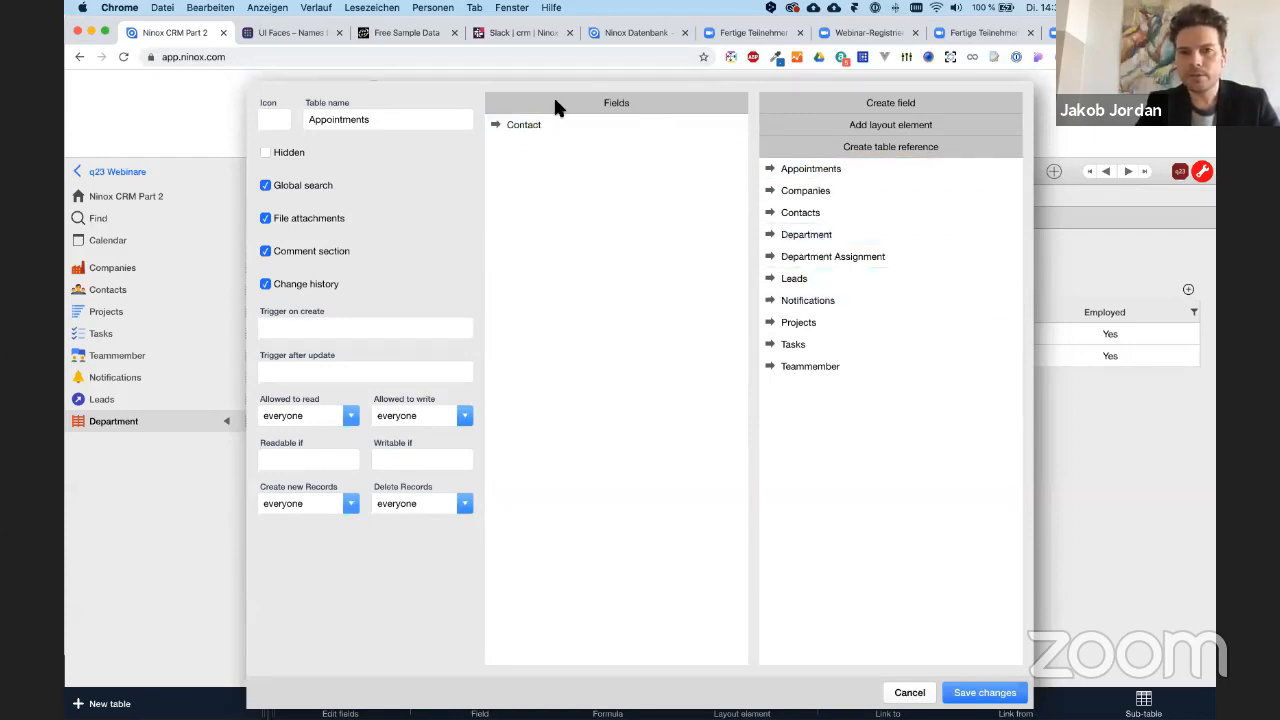
- Add a Date field and two Time fields named "Time from" and "Time to" below the Contact field
left_click(890, 103)
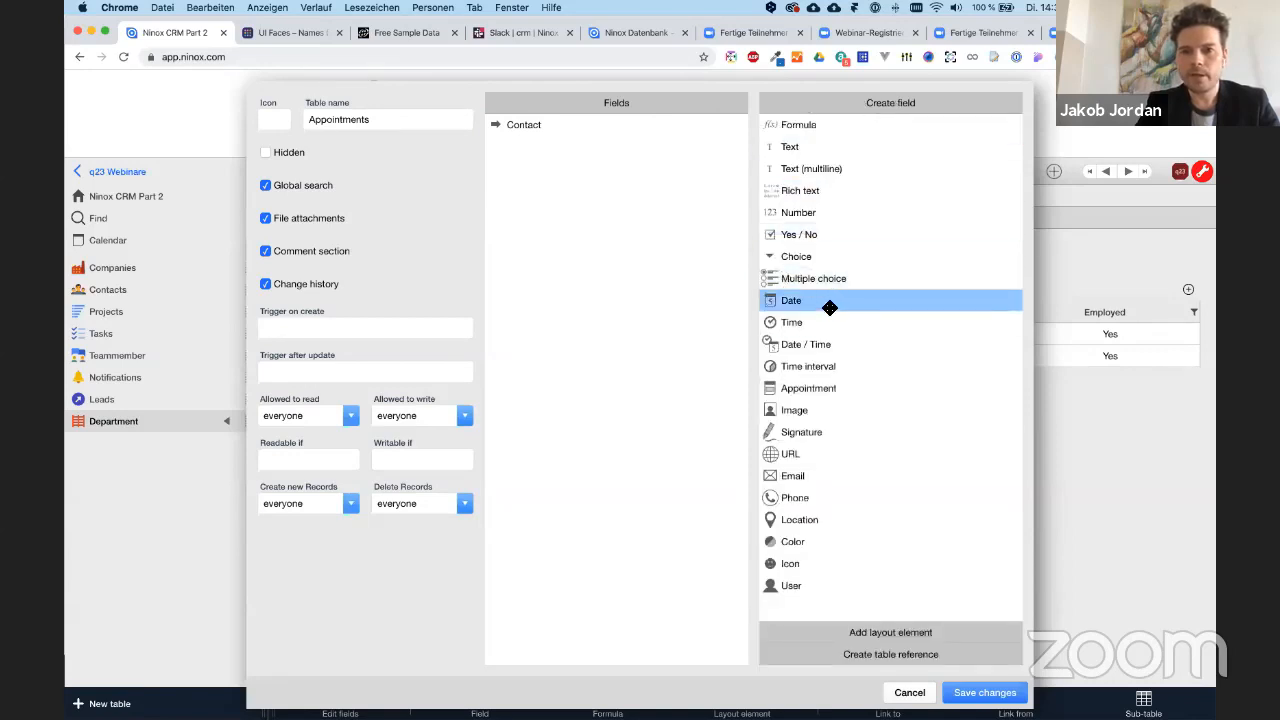
left_click_drag(829, 303, 575, 233)
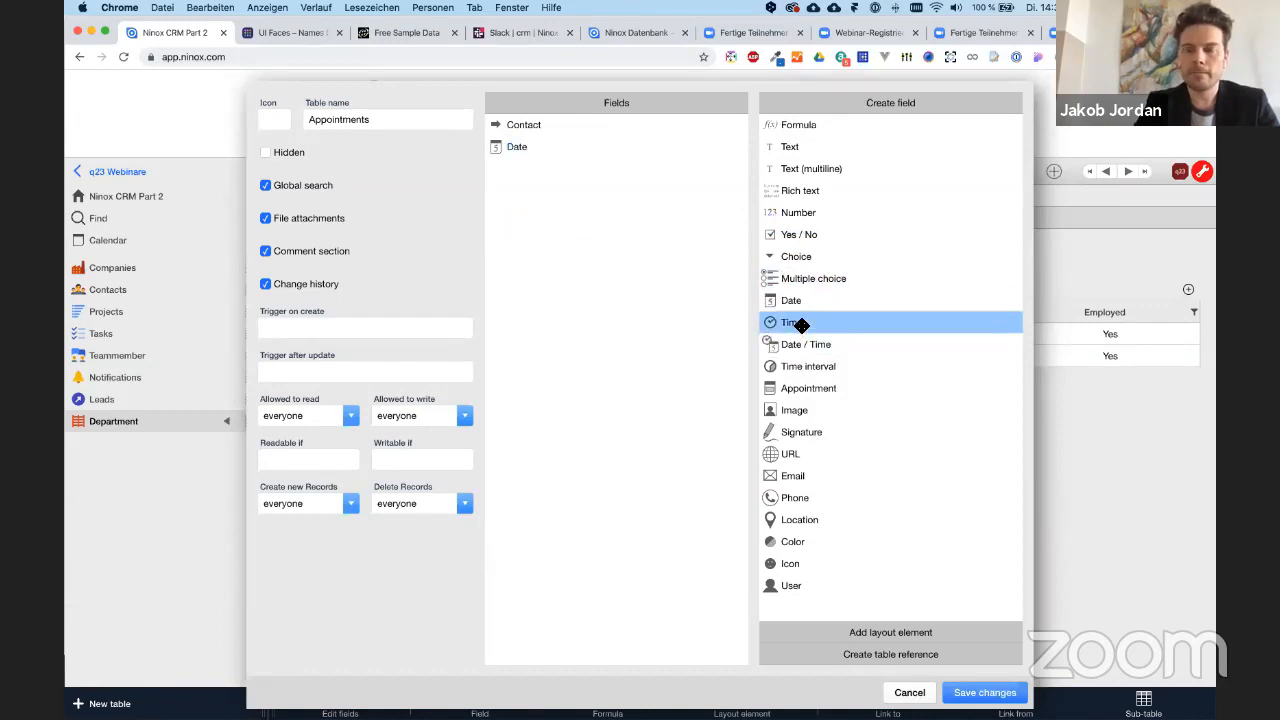
left_click_drag(801, 325, 566, 212)
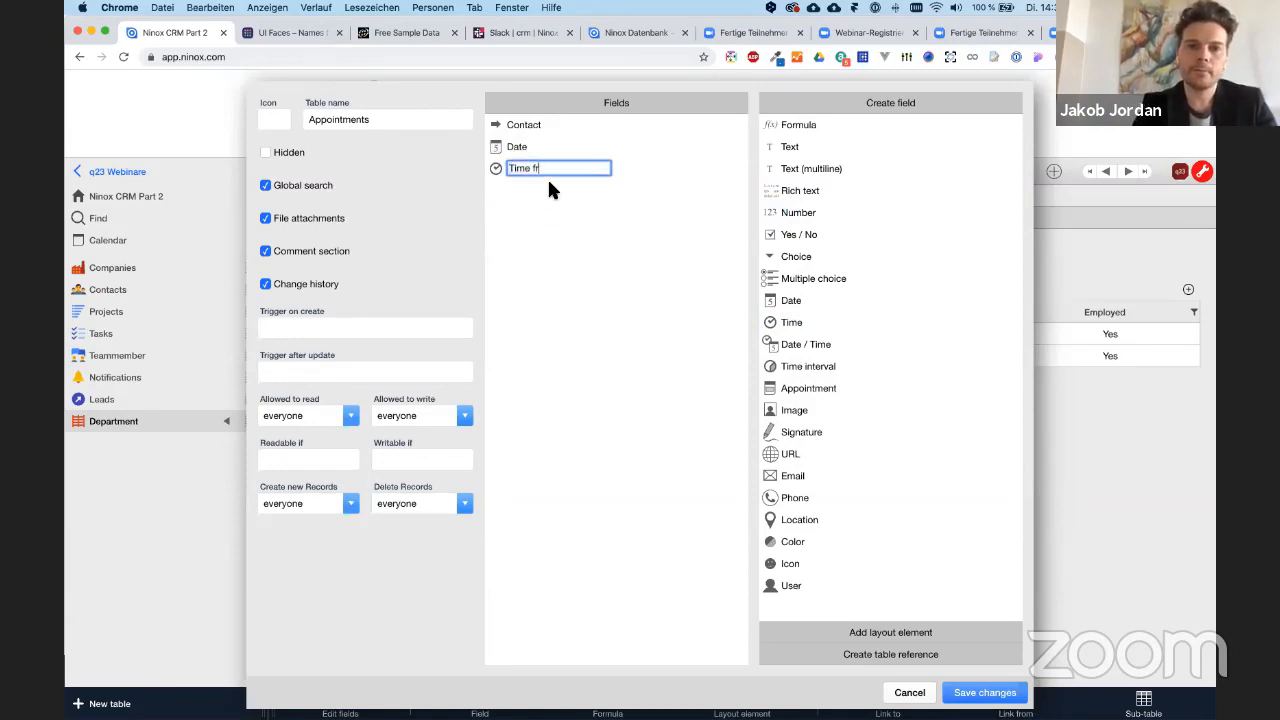
key("Return")
left_click_drag(795, 323, 574, 191)
left_click(574, 191)
type("to")
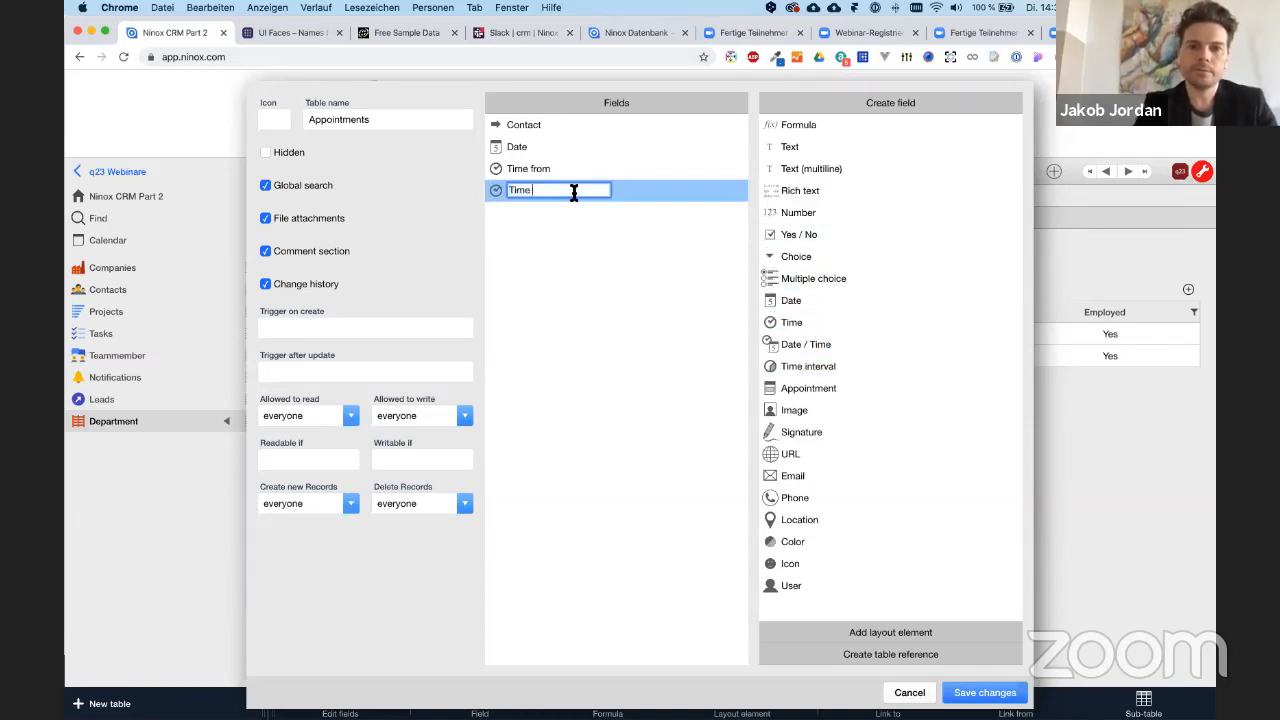
key("Return")
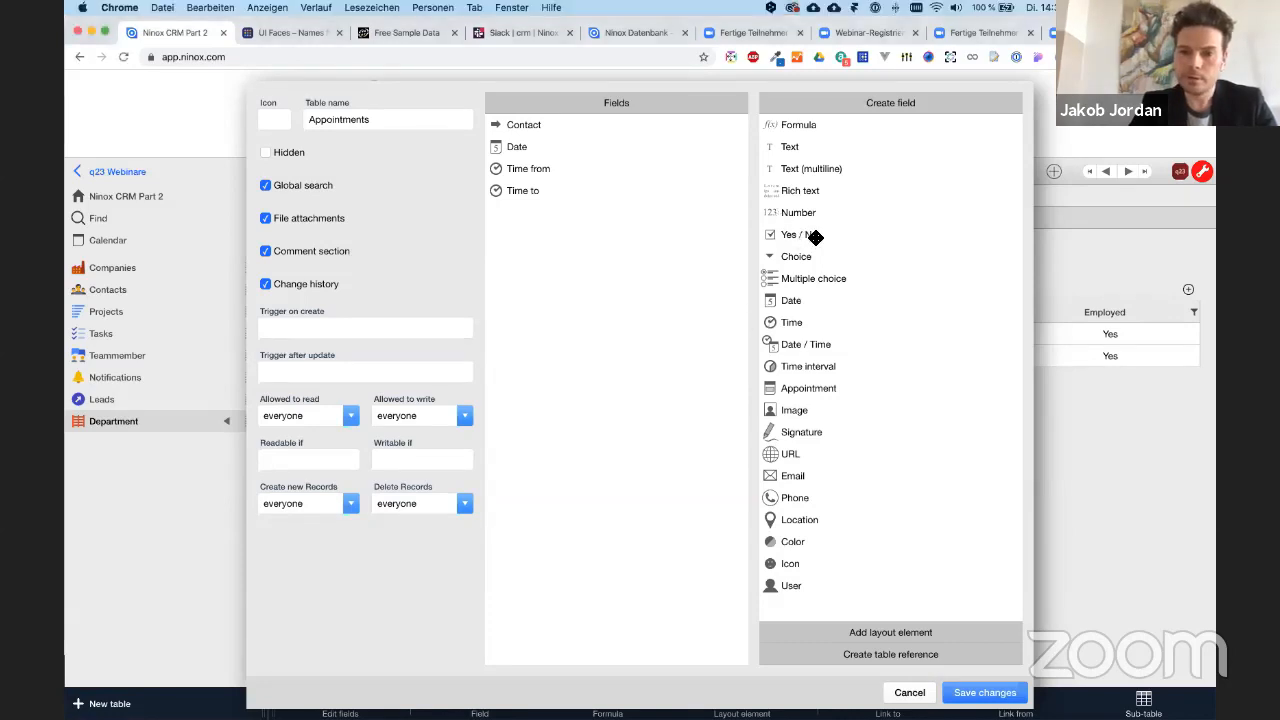
- Add a Choice field named "Status" below the time fields
left_click_drag(810, 252, 557, 260)
type("Status")
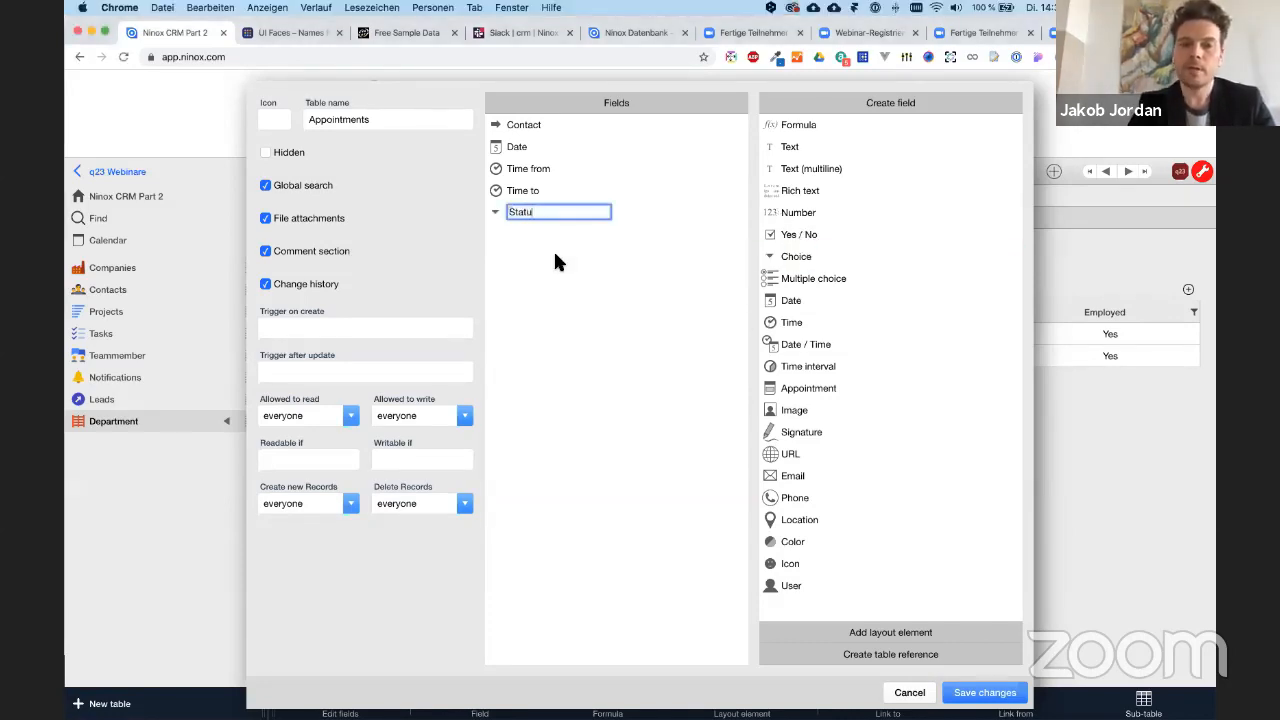
key("Return")
- Open the Status field's settings and add "Uncofirmed" as its first choice value
left_click(553, 213)
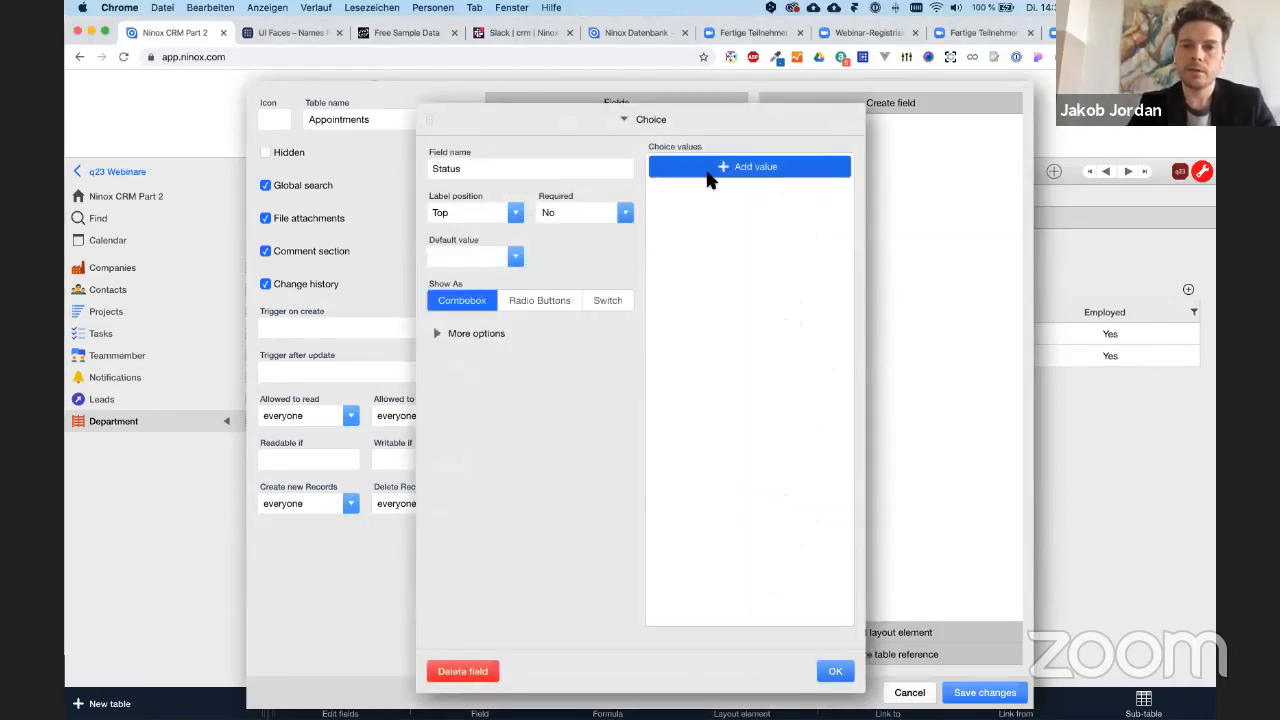
left_click(708, 178)
type("unco")
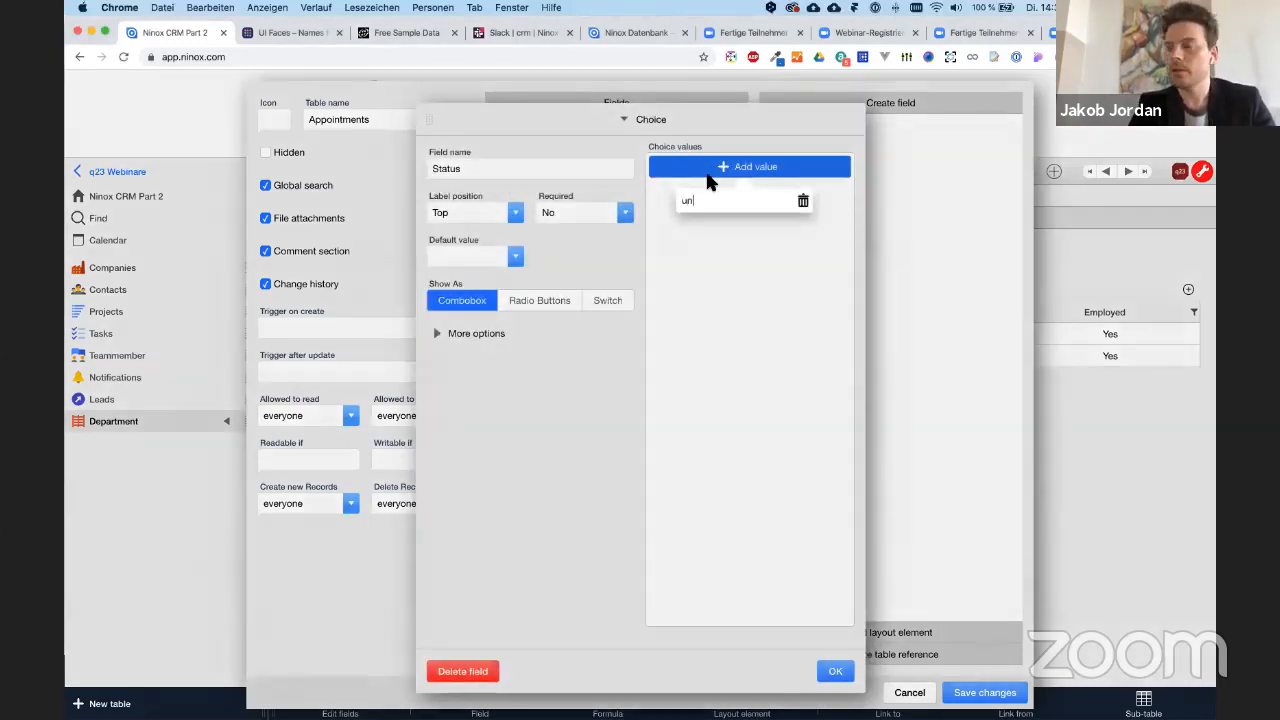
key("BackSpace")
key("BackSpace")
key("BackSpace")
key("BackSpace")
type("Uncof")
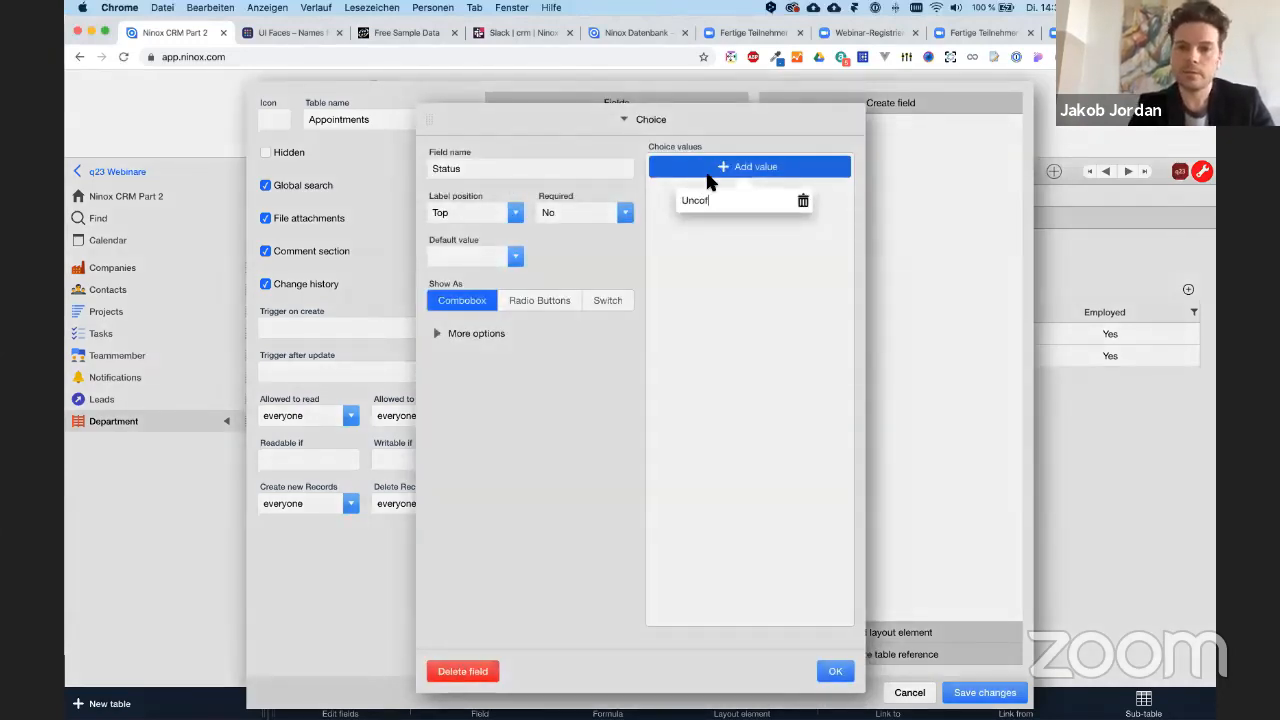
type("irmed")
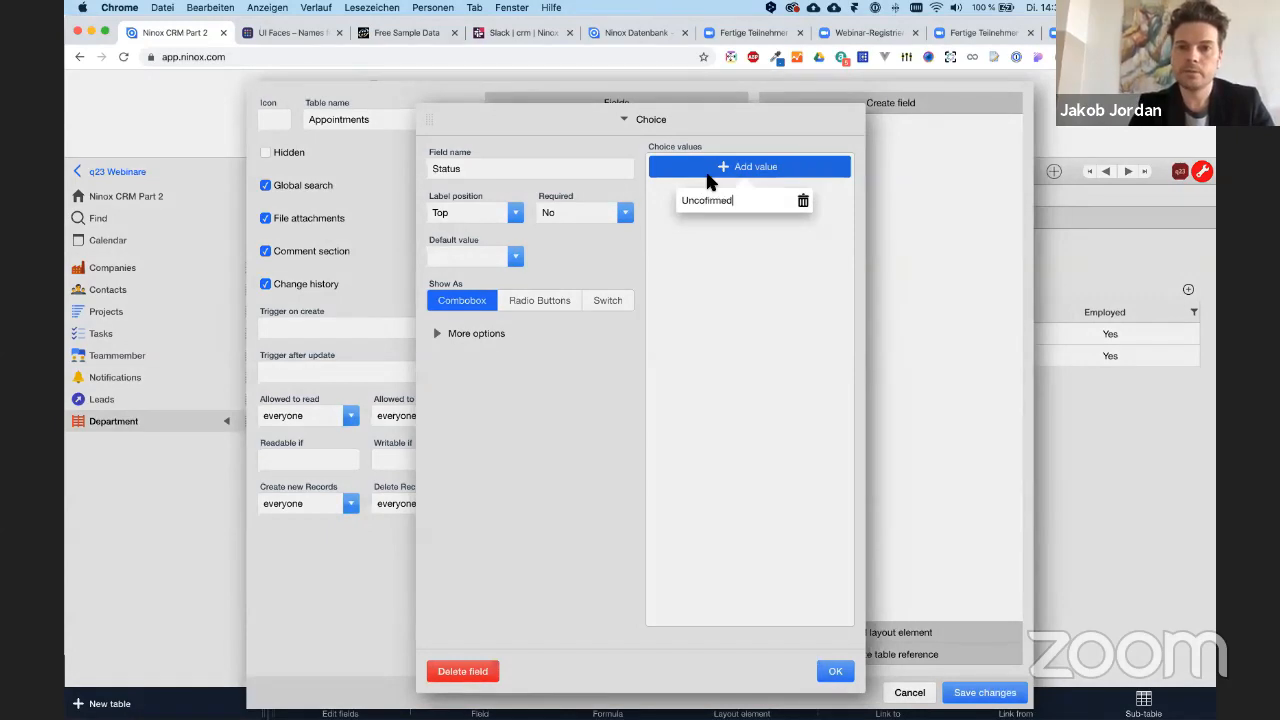
key("Return")
- Add the choice values "In planning" and "Confirmed" to the Status field
left_click(745, 189)
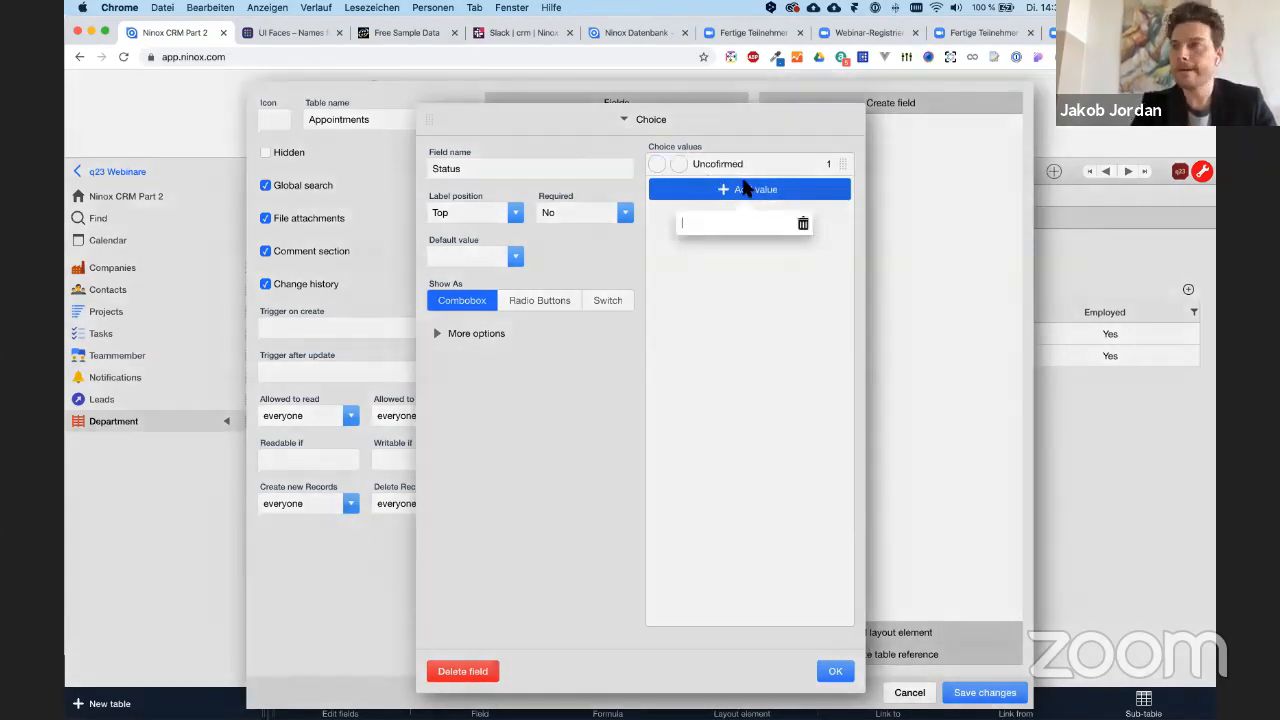
type("In planning")
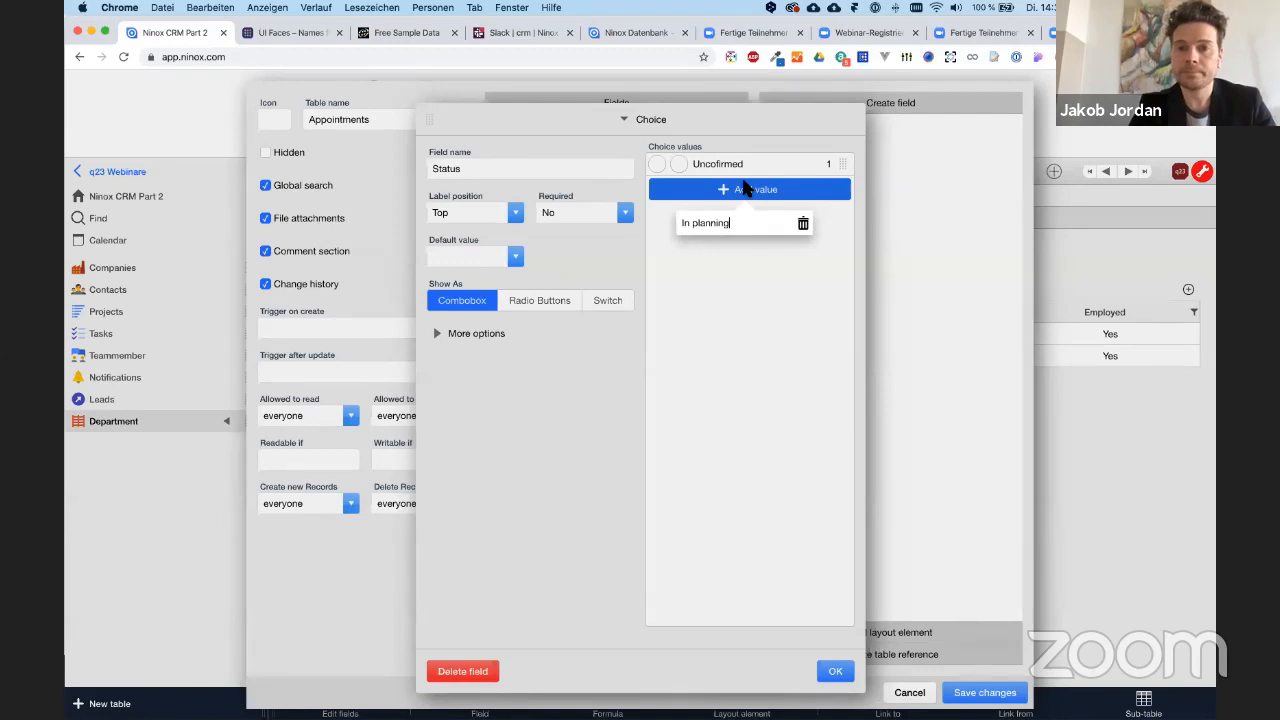
key("Return")
left_click(740, 211)
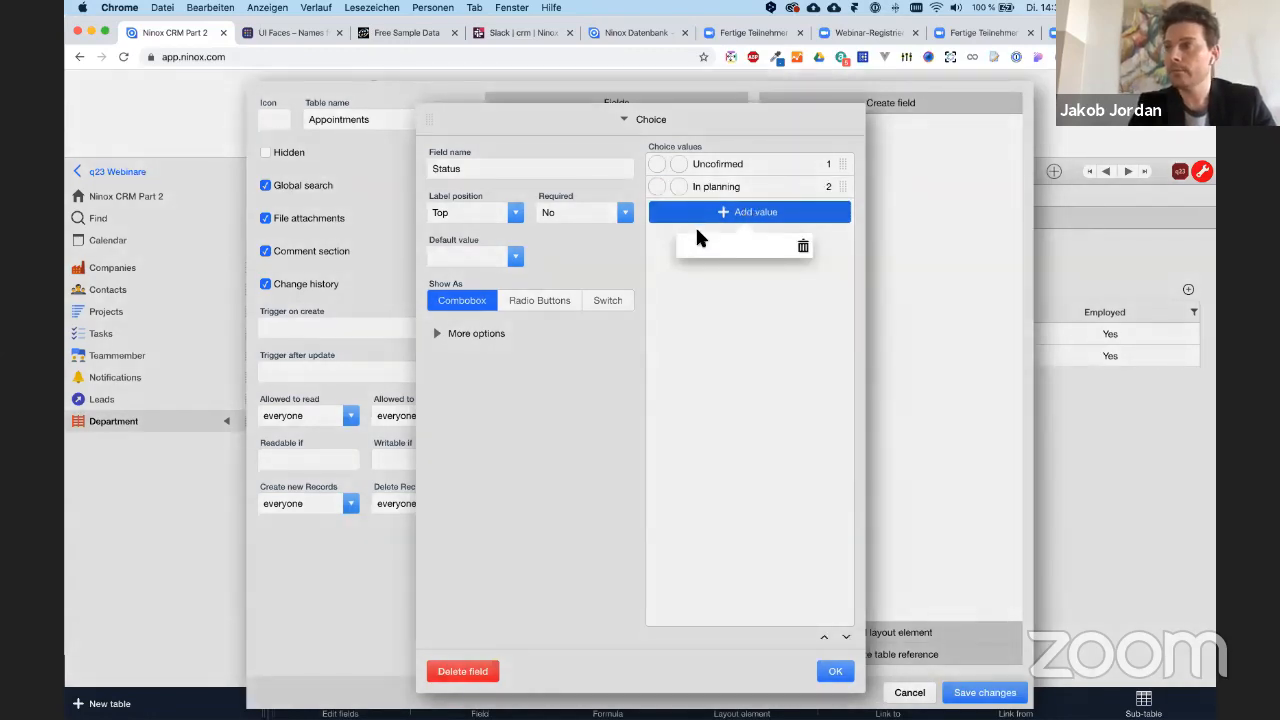
type("Confir")
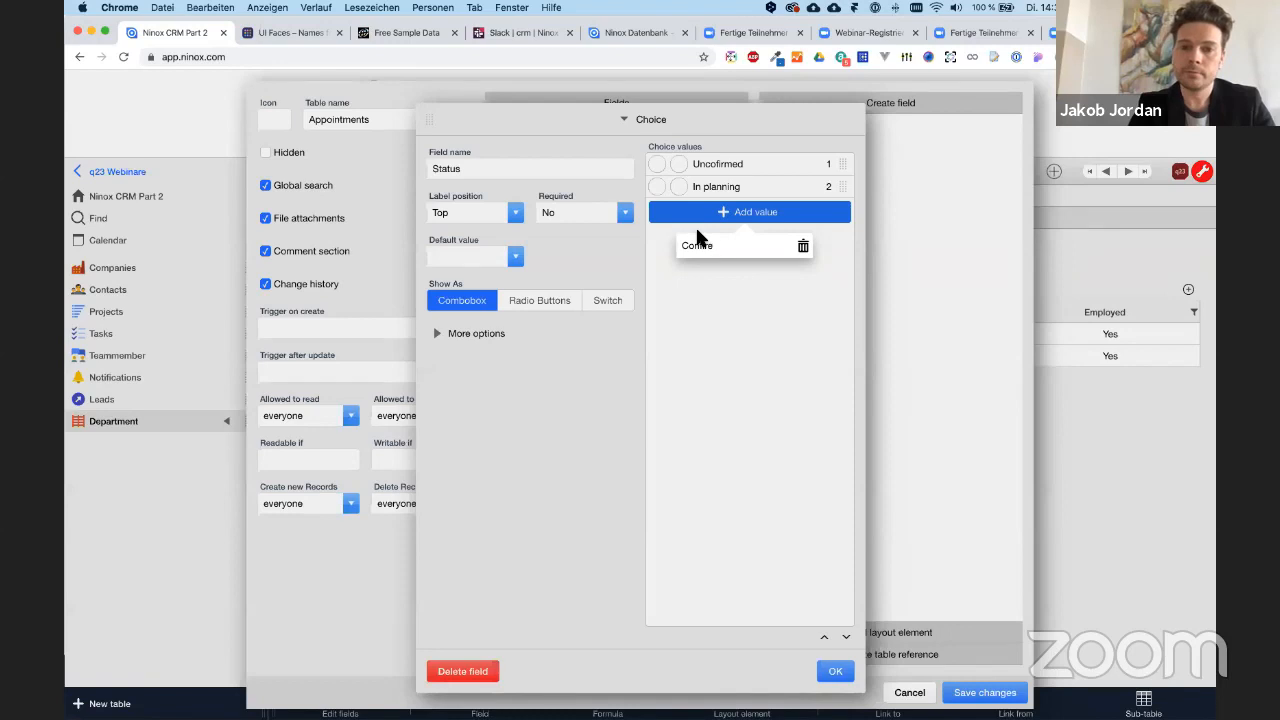
type("med")
key("Return")
- Add the choice values "Cancelled" and "Done" to the Status field
left_click(711, 240)
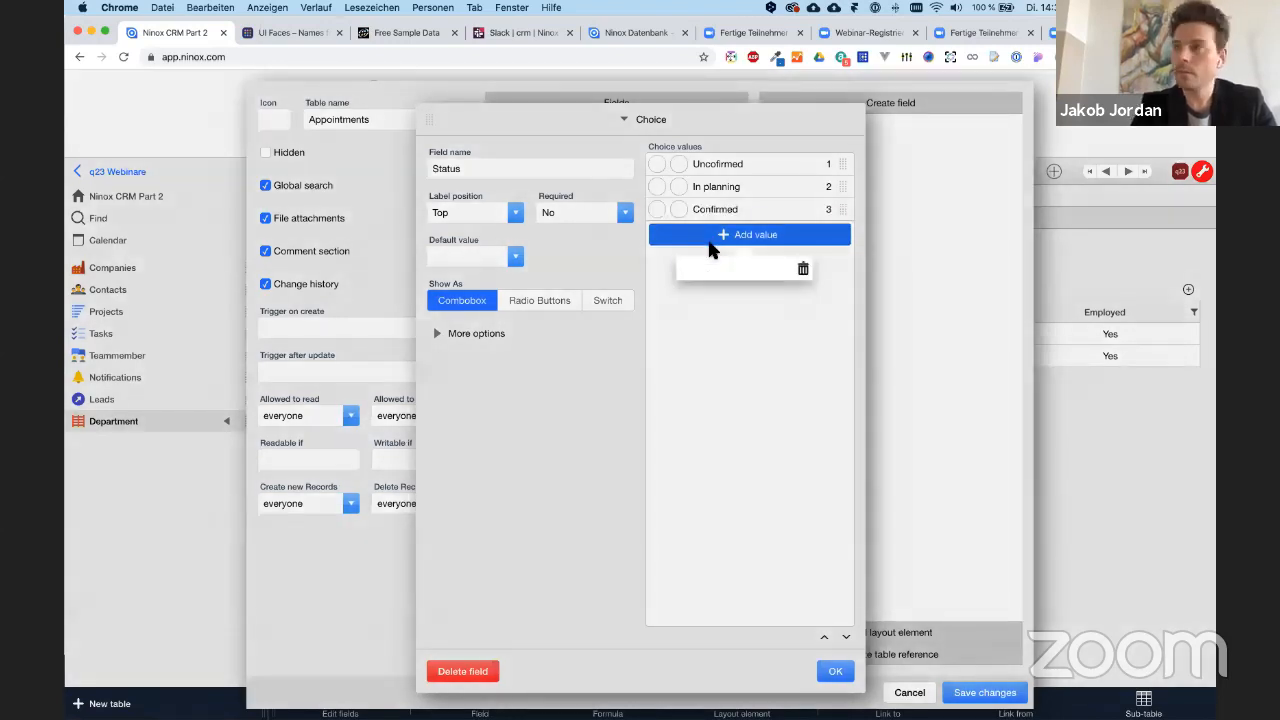
type("Cancelled")
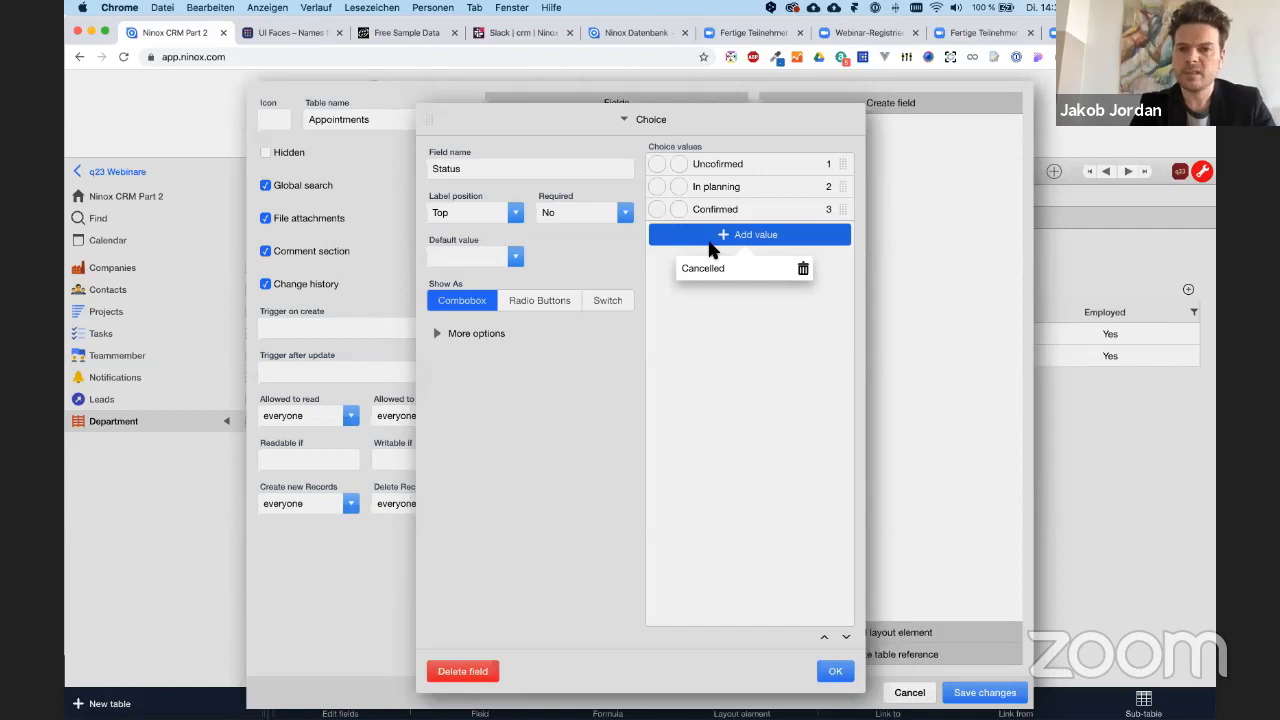
key("Return")
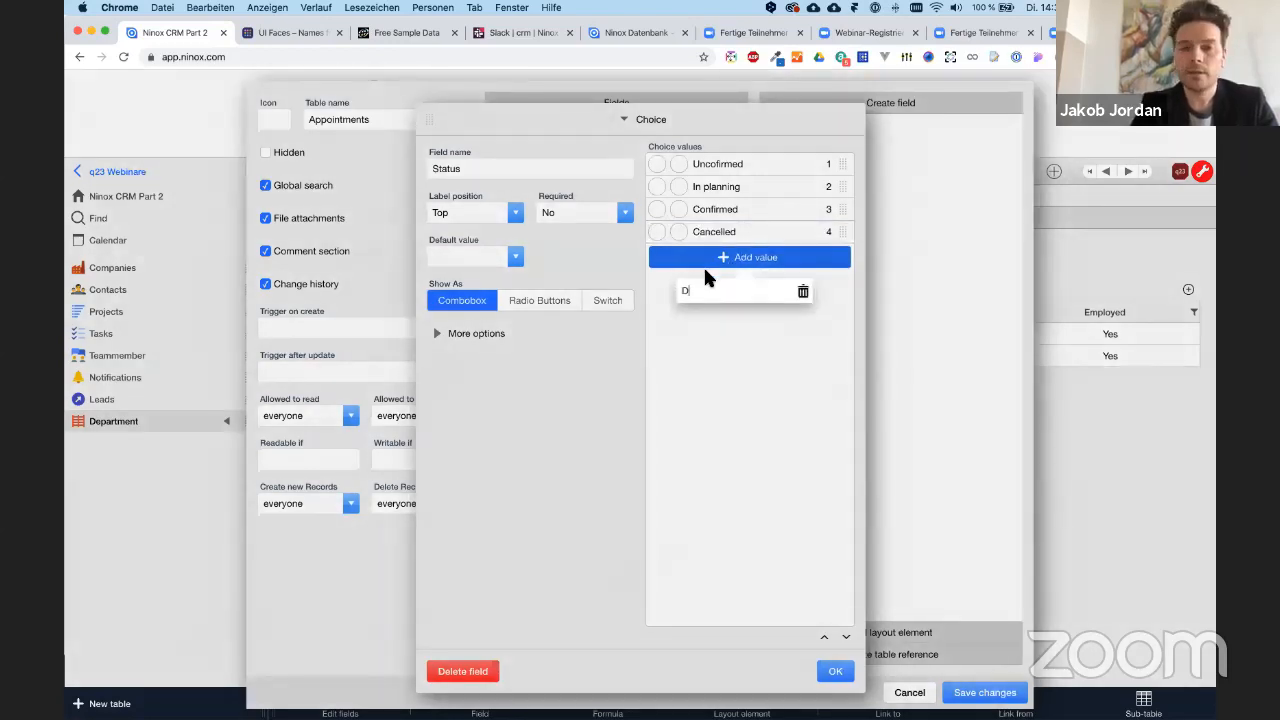
type("Done")
key("Return")
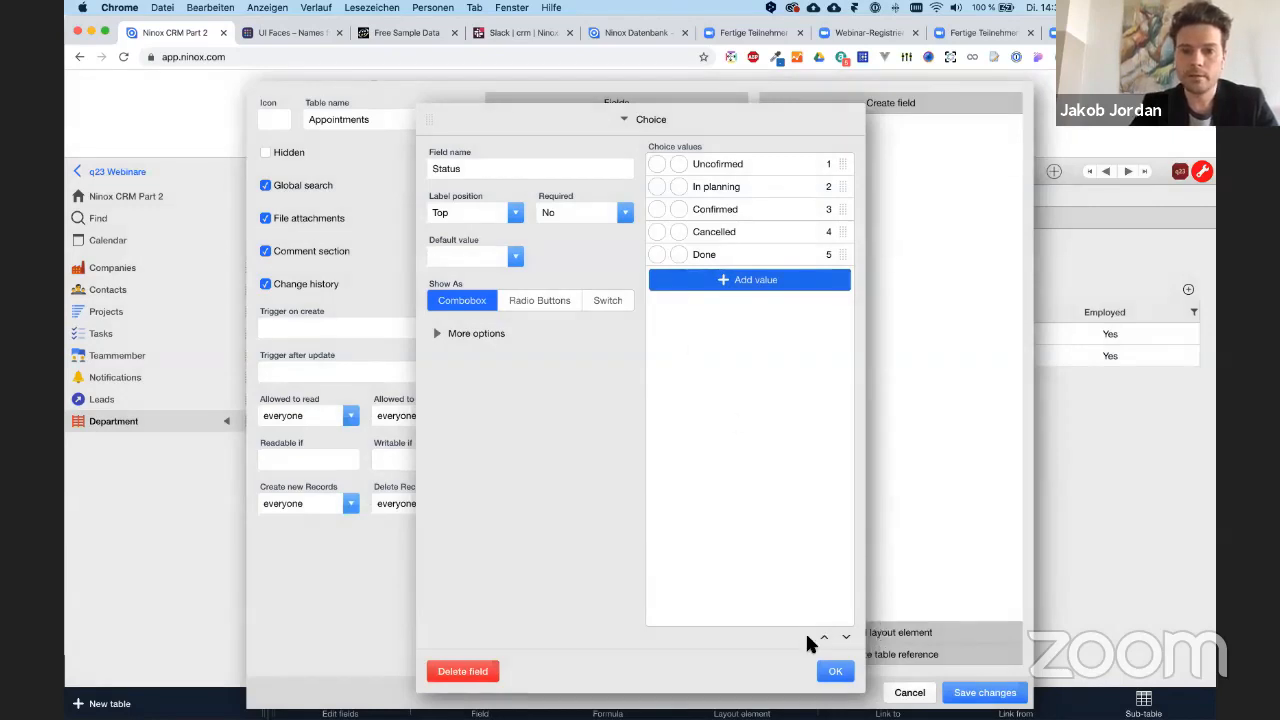
- Set the Status field's default value to "Uncofirmed" and save the new Appointments table
left_click(656, 160)
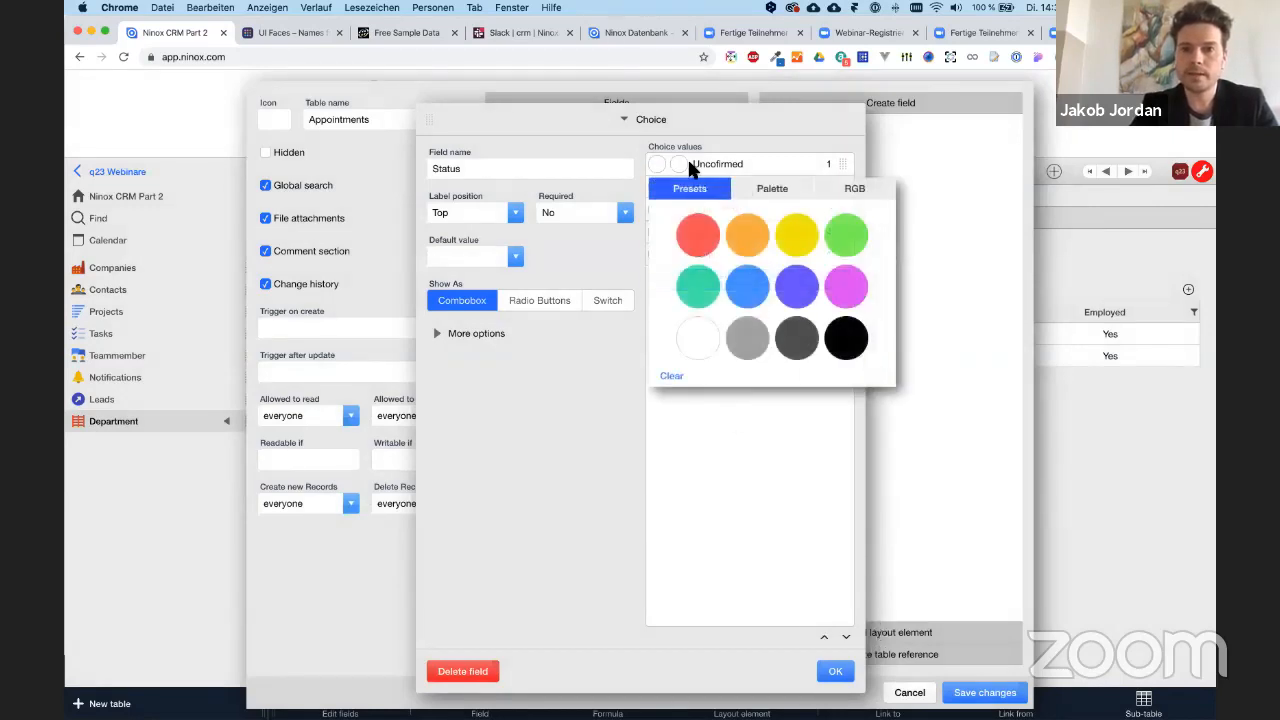
left_click(679, 160)
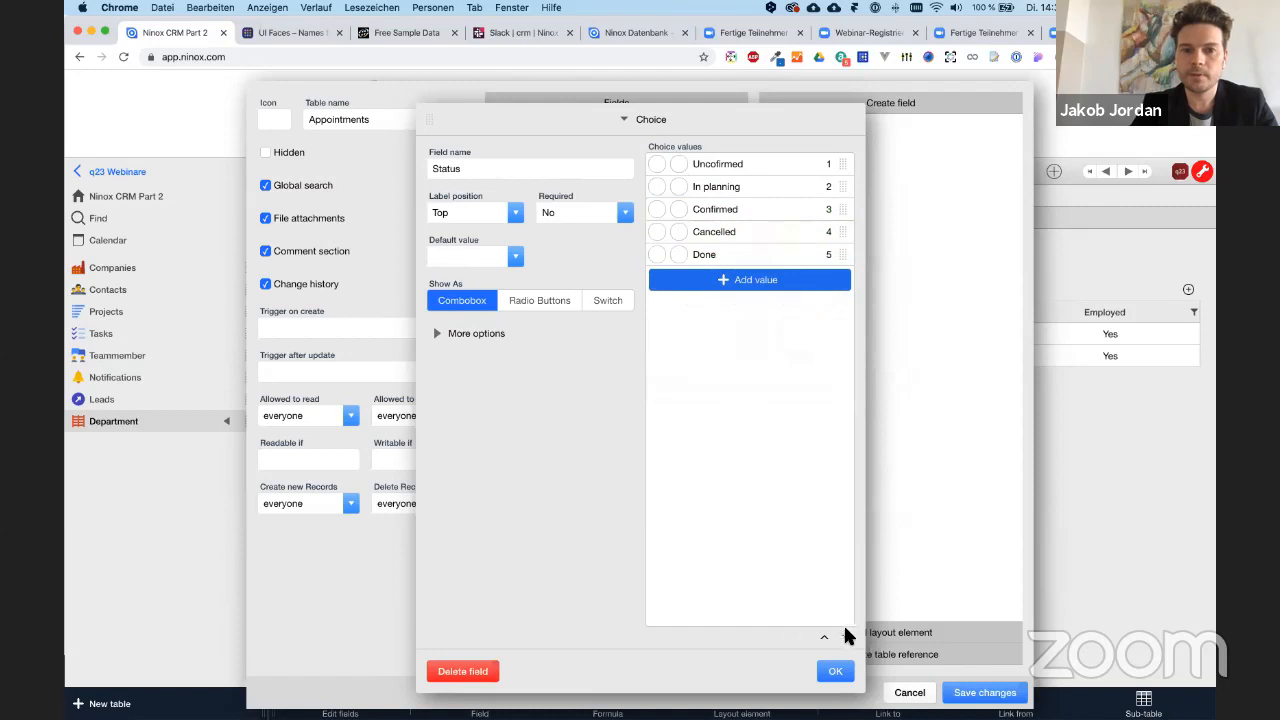
left_click(510, 259)
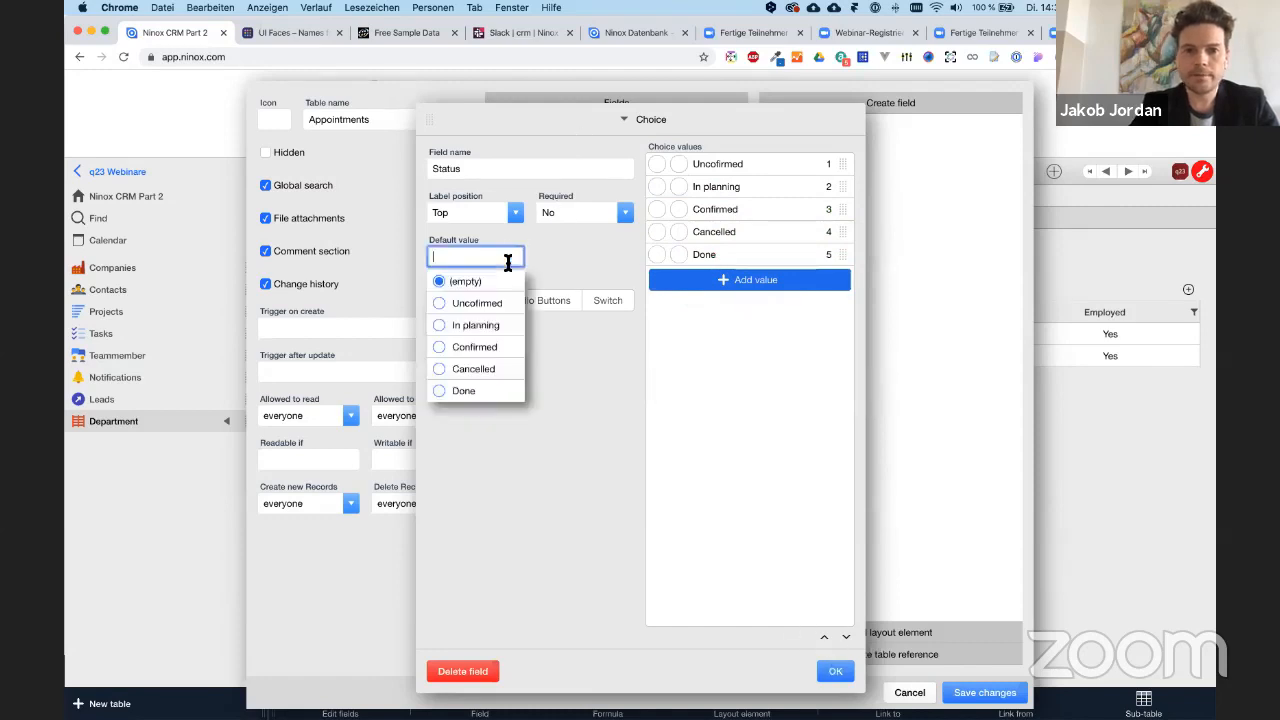
left_click(449, 307)
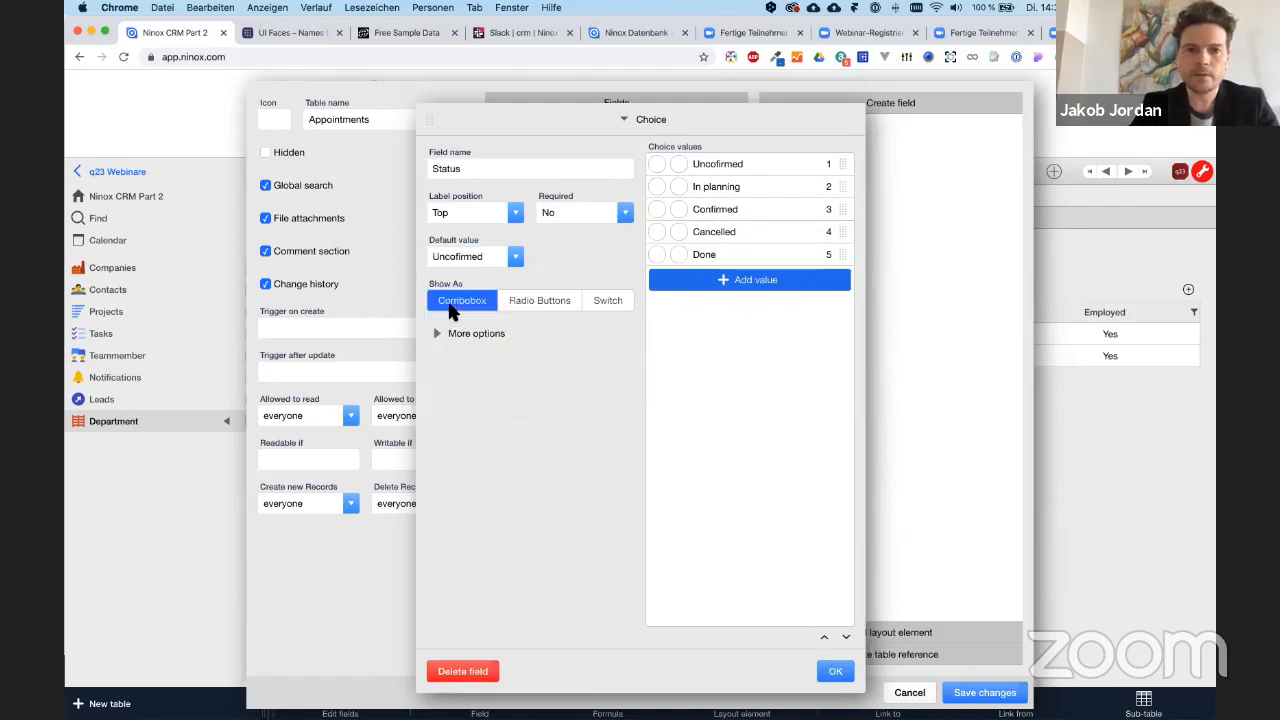
left_click(836, 671)
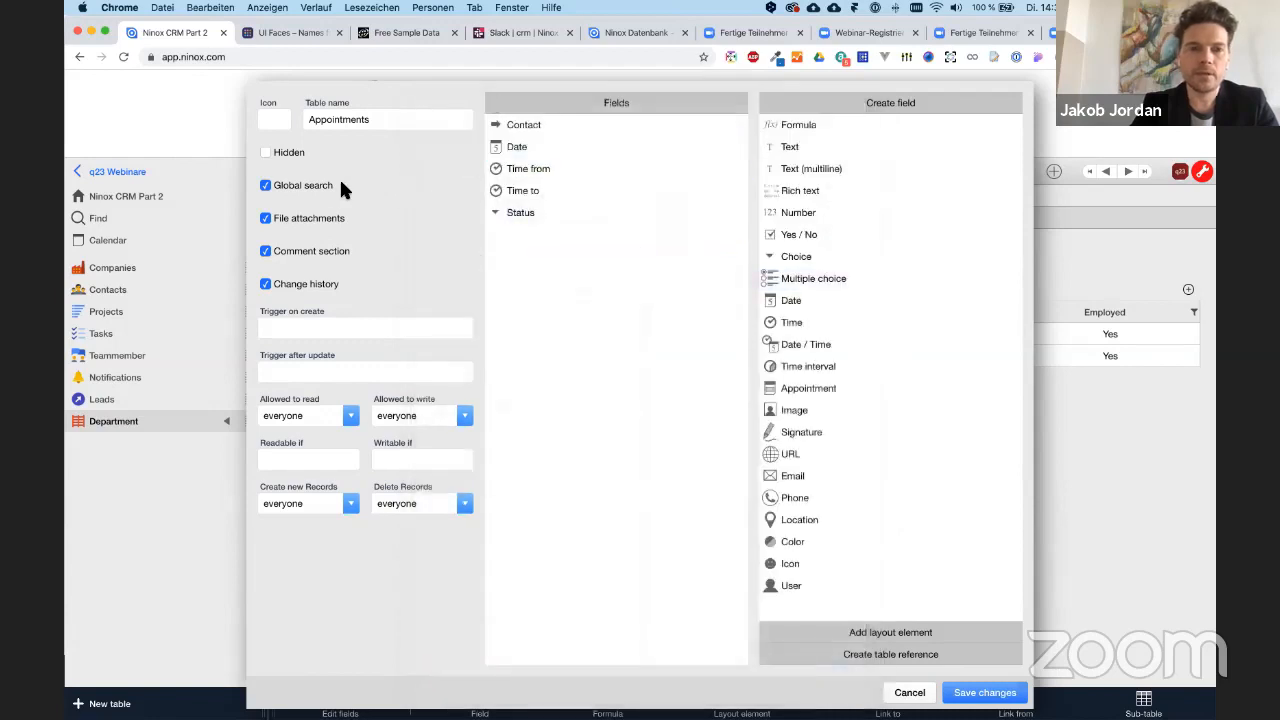
left_click(590, 168)
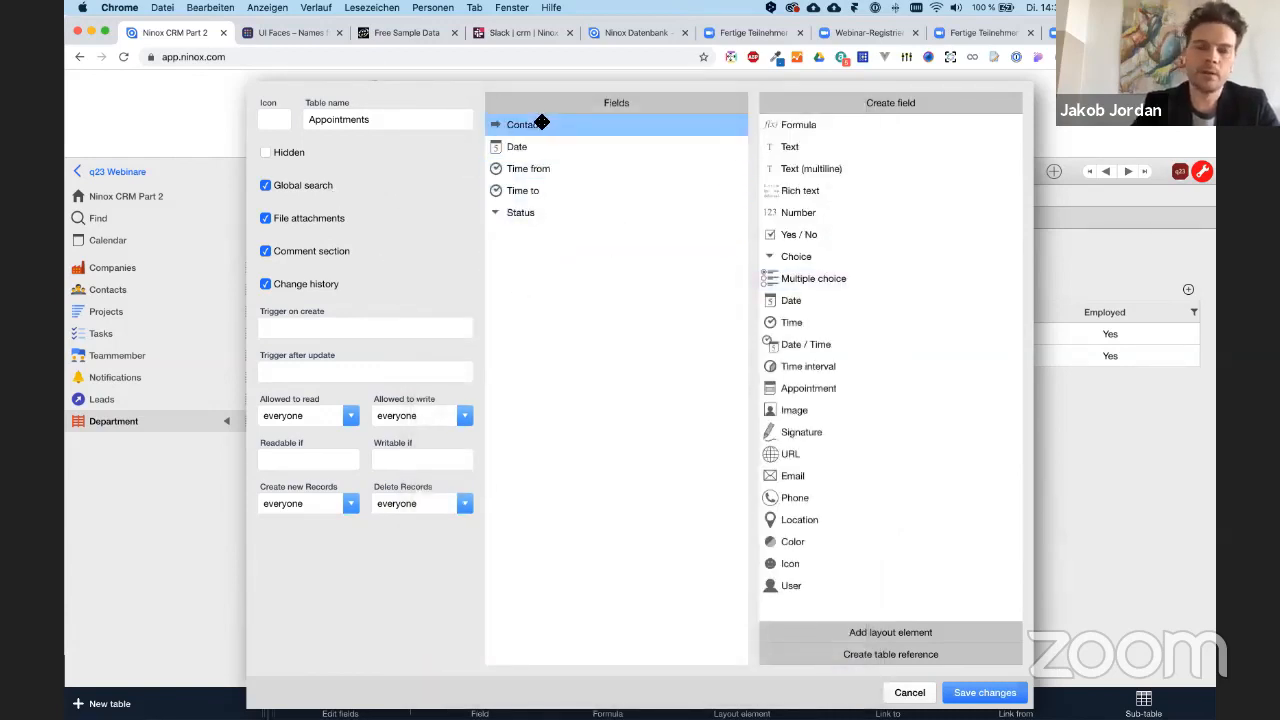
left_click(982, 693)
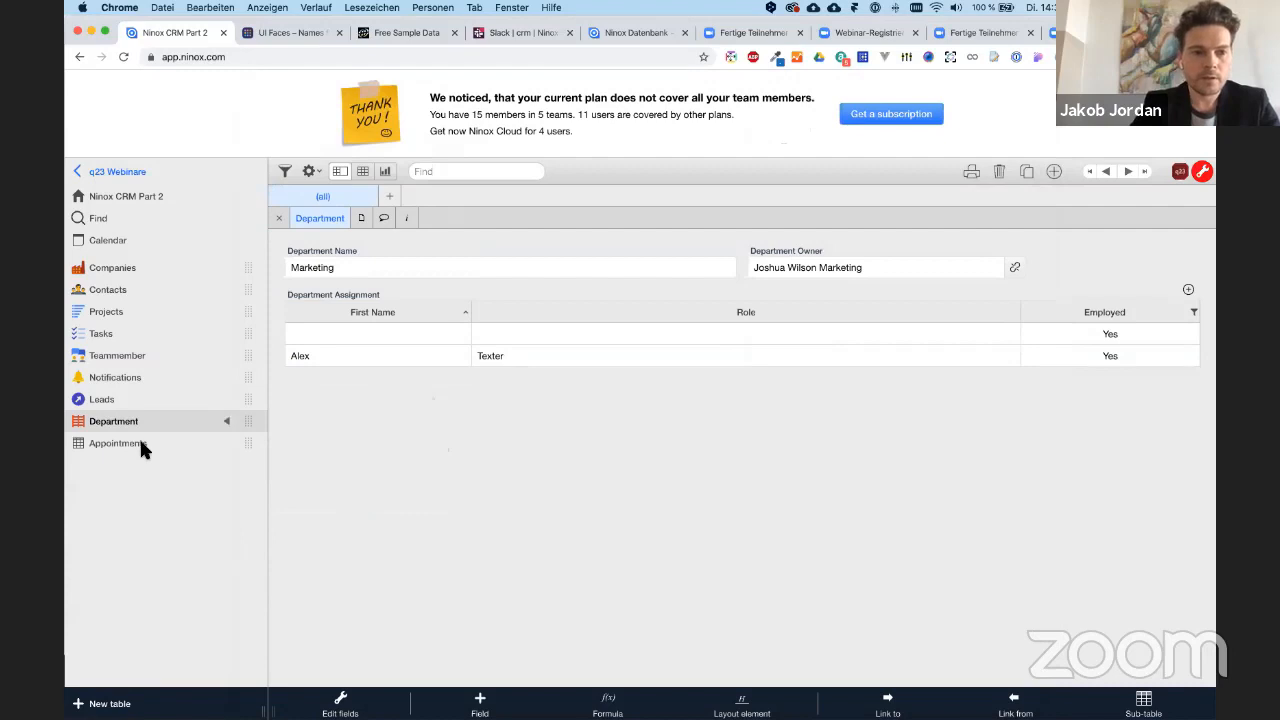
- Edit the Appointments table's settings and assign it the red calendar icon
left_click(139, 443)
left_click(309, 171)
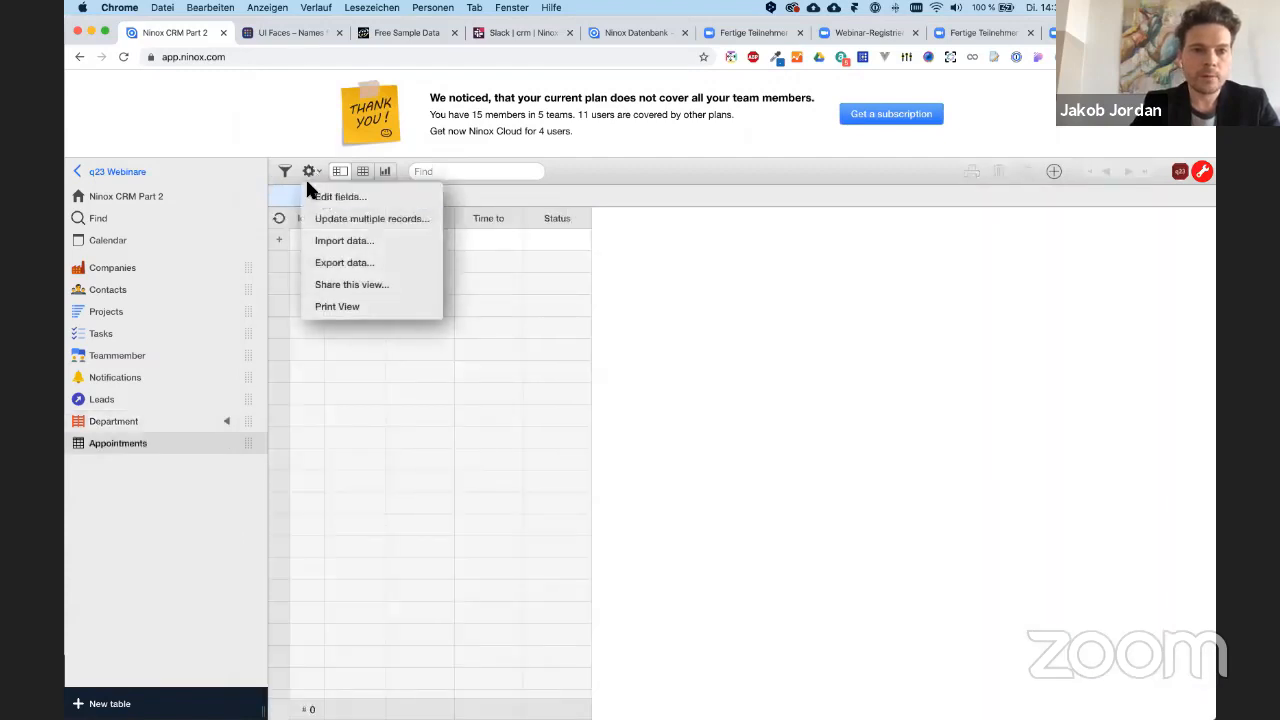
left_click(318, 196)
left_click(268, 117)
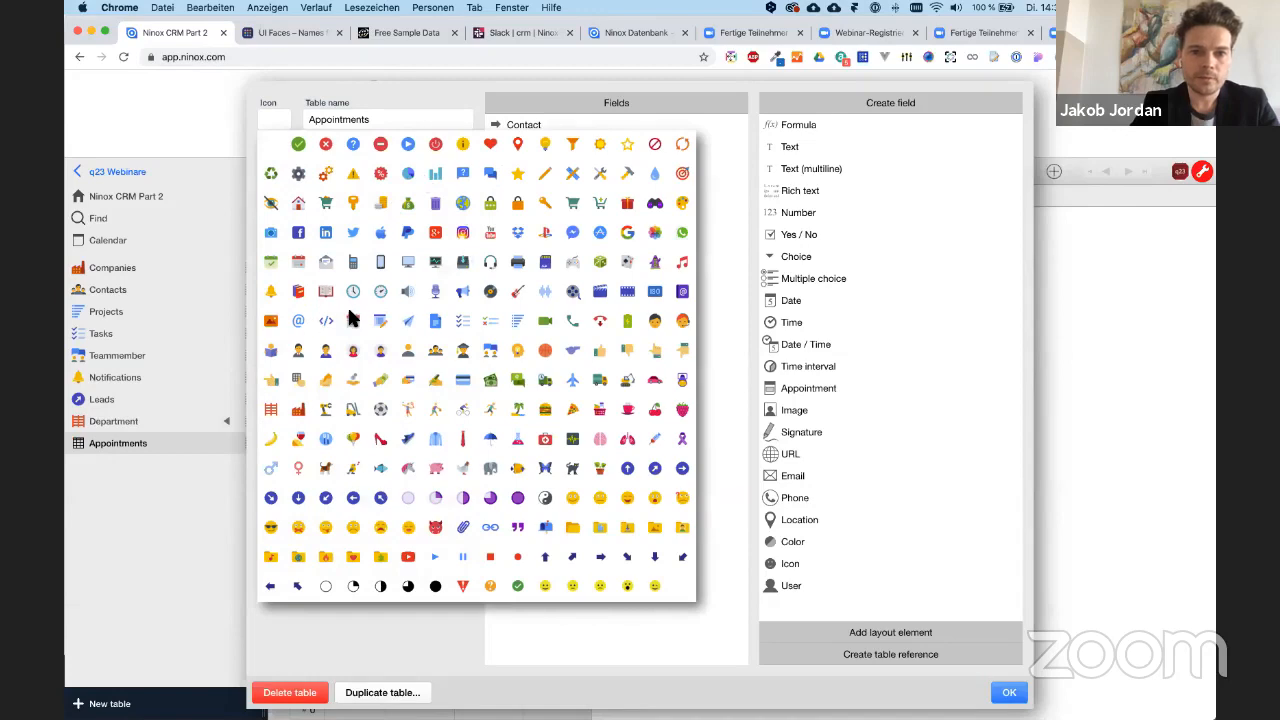
left_click(351, 317)
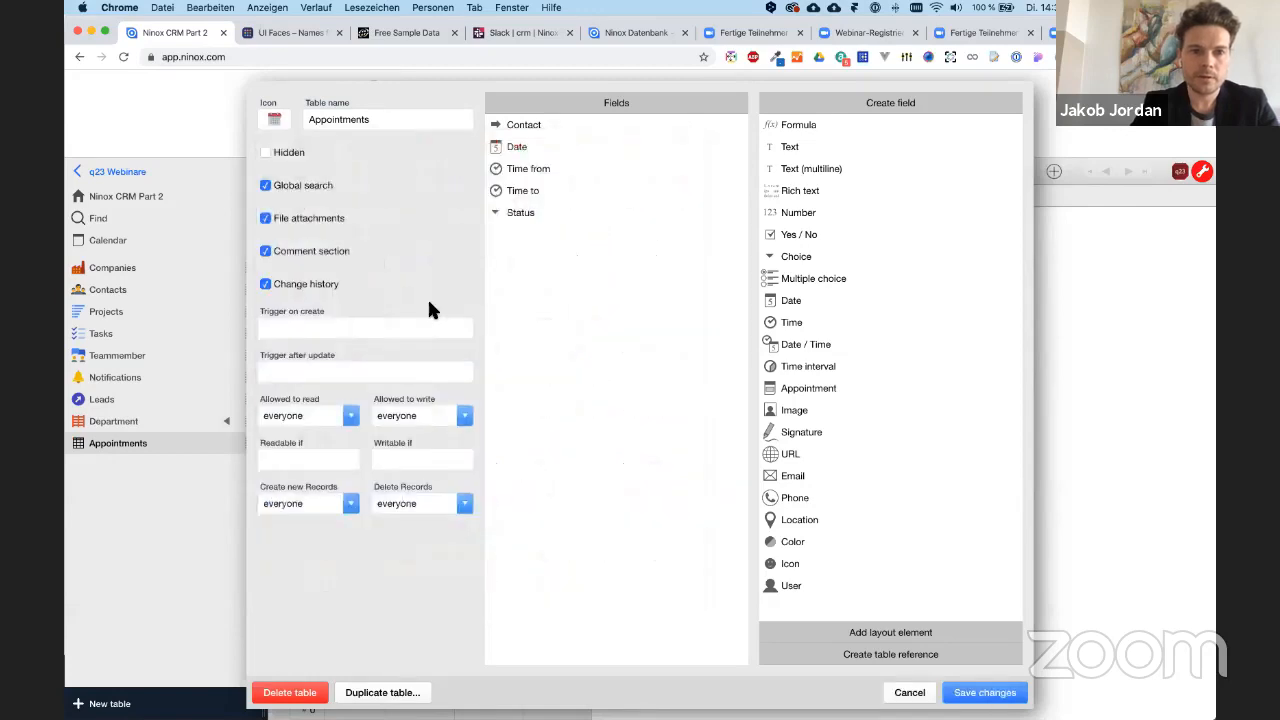
- Select the red calendar icon again for the Appointments table and save the table settings
left_click(275, 120)
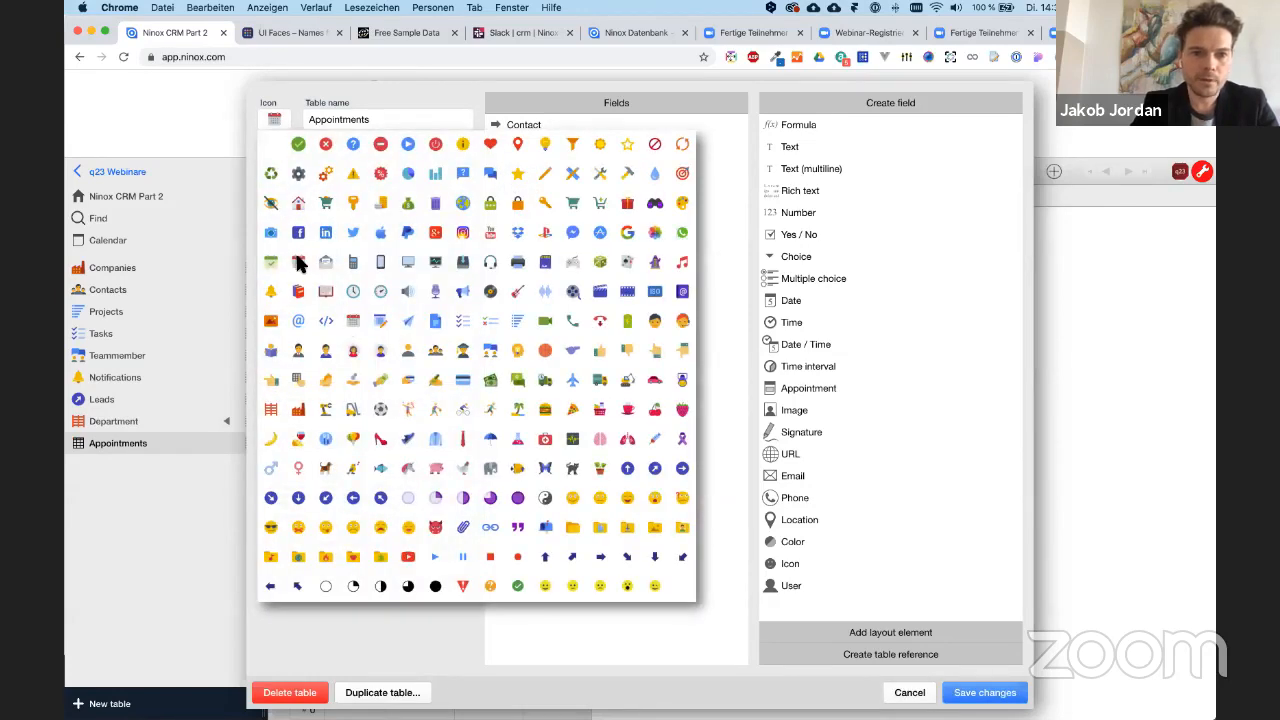
left_click(298, 262)
left_click(980, 692)
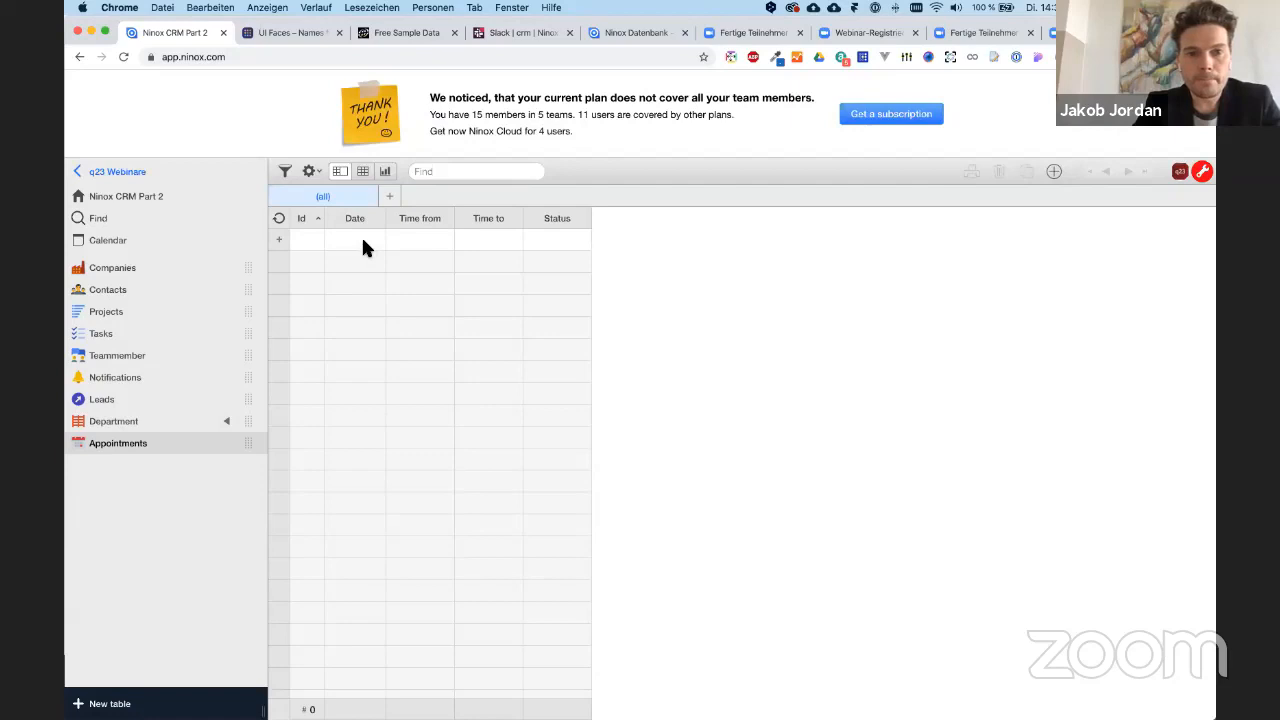
- Create a new appointment record and bring up the list of contacts for its Contact reference
left_click(362, 240)
left_click(610, 355)
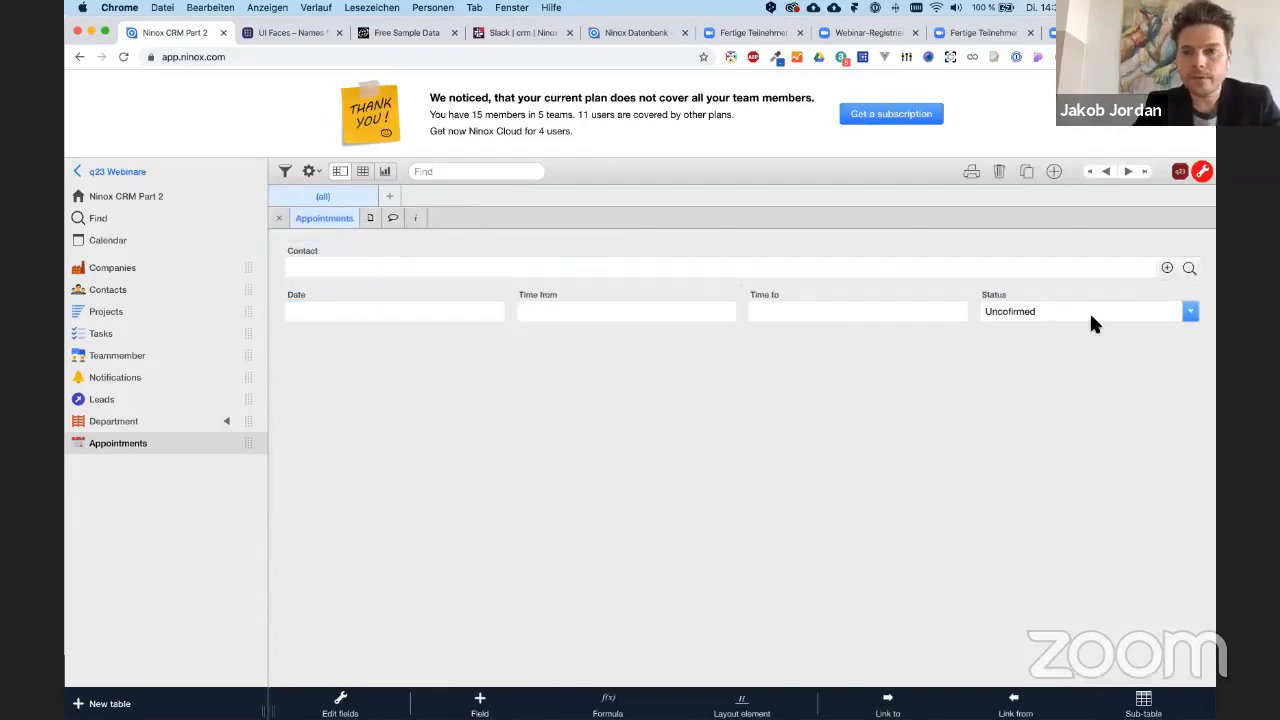
left_click(897, 270)
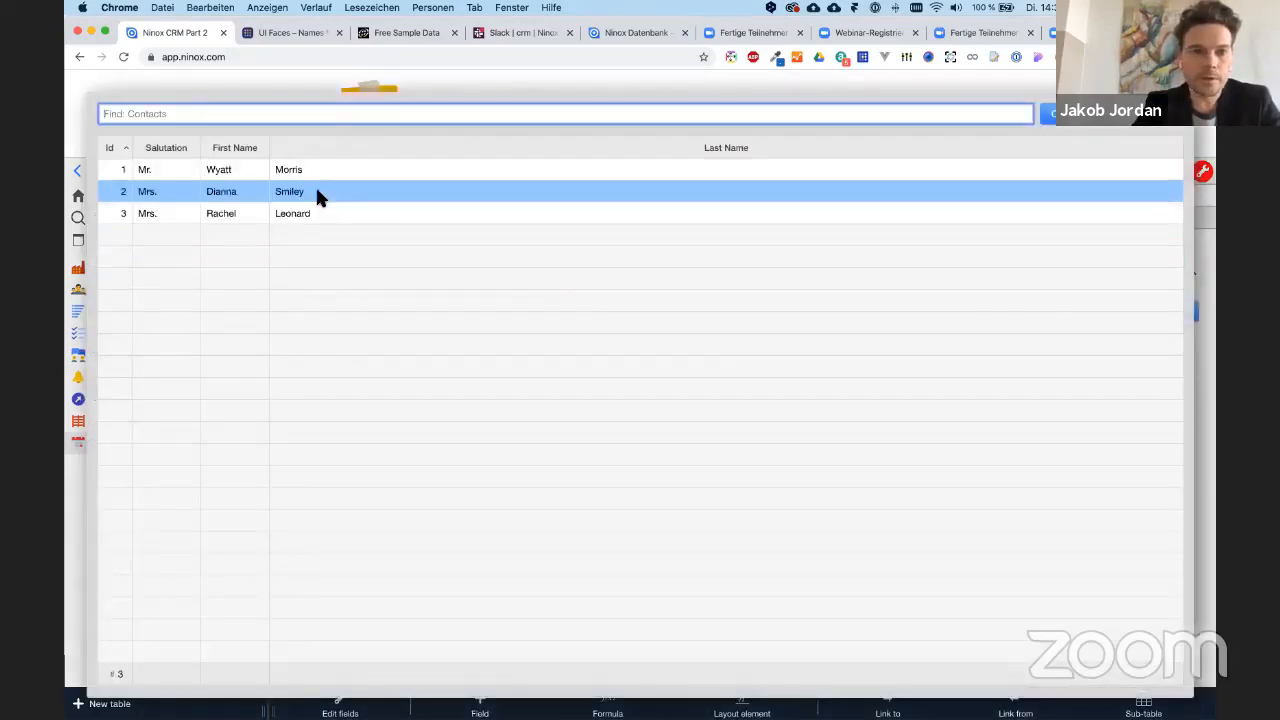
- Show the linked company's Company Name as an extra column in the contact selection list and widen it
left_click(456, 143)
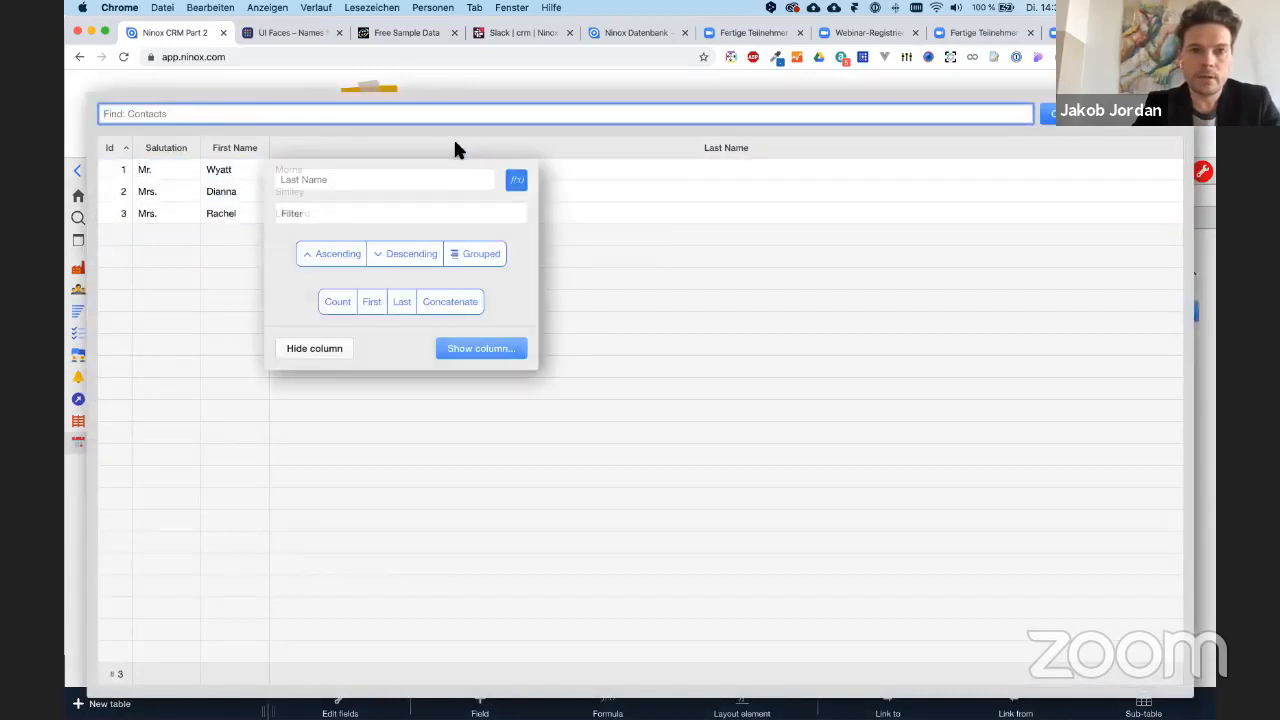
left_click(486, 349)
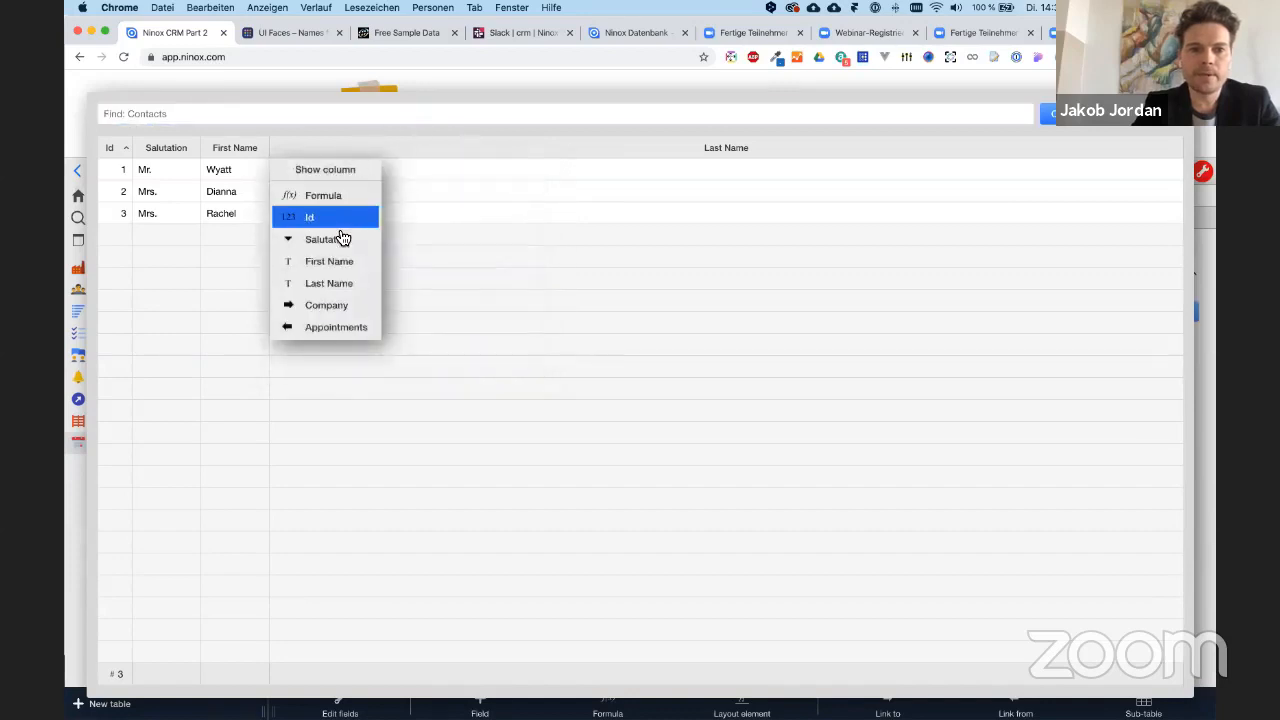
left_click(330, 309)
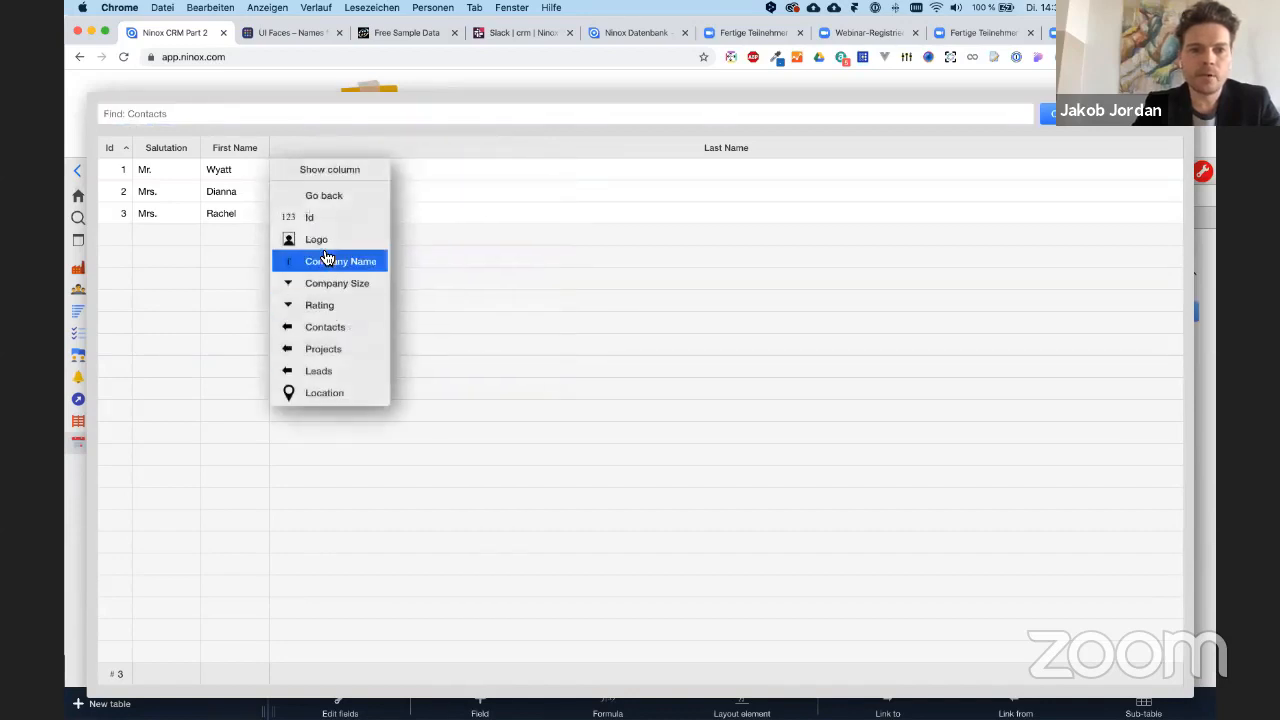
left_click(327, 264)
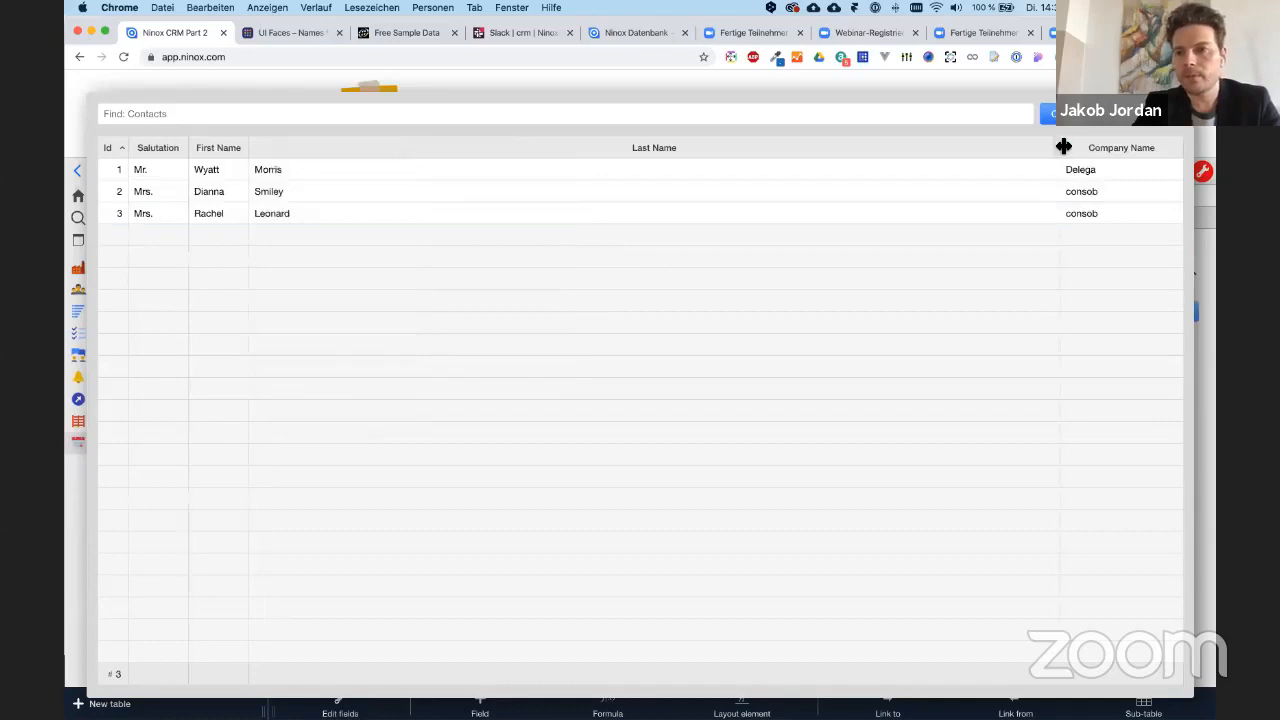
left_click_drag(1062, 146, 665, 150)
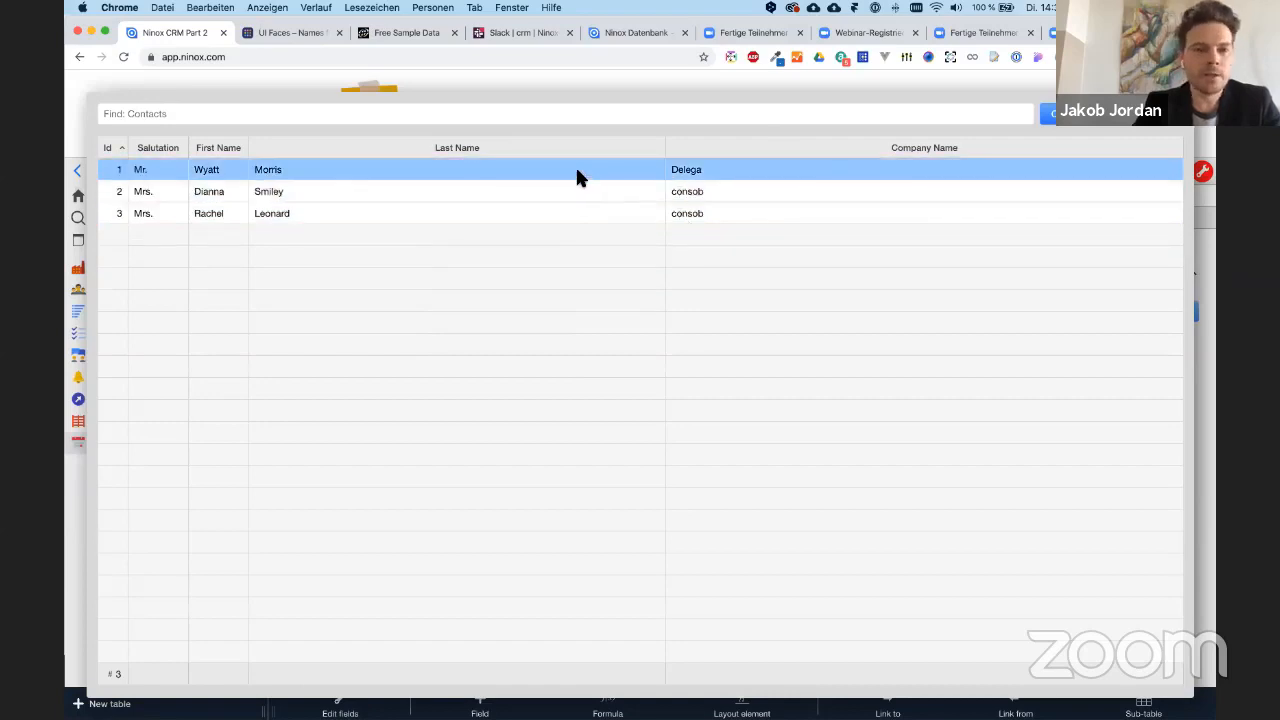
left_click(704, 170)
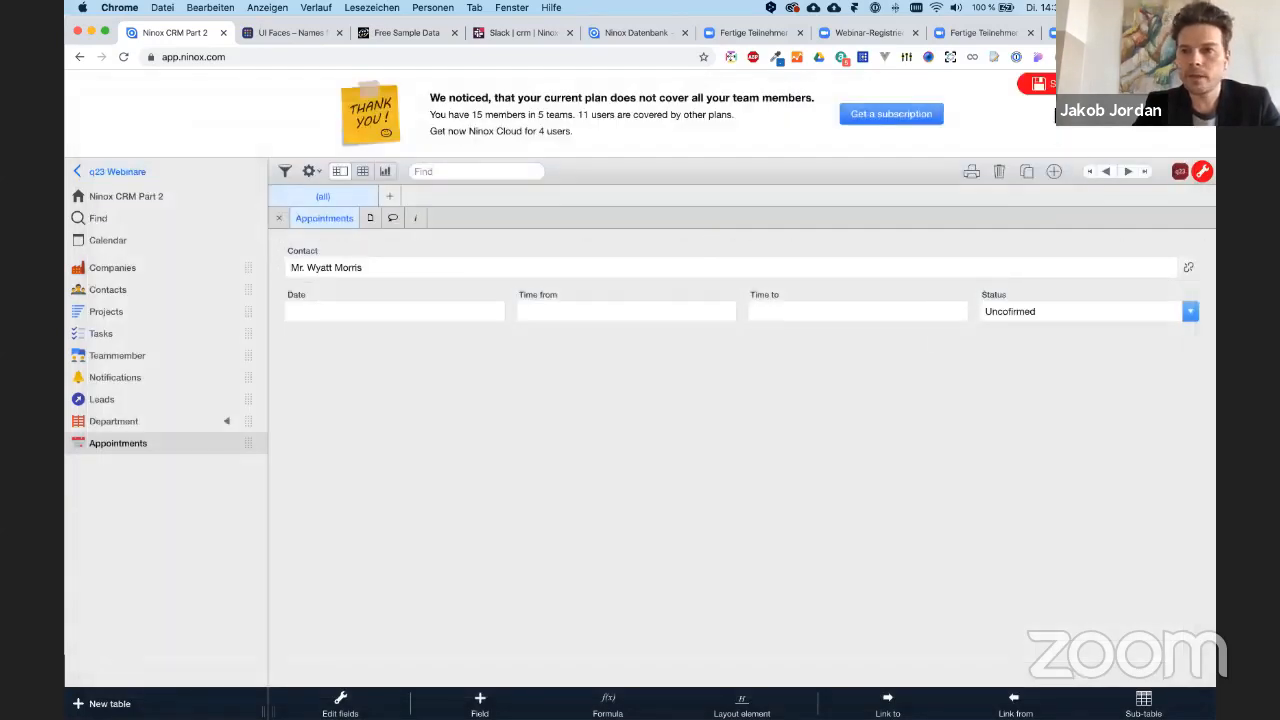
left_click(1189, 268)
left_click(1189, 269)
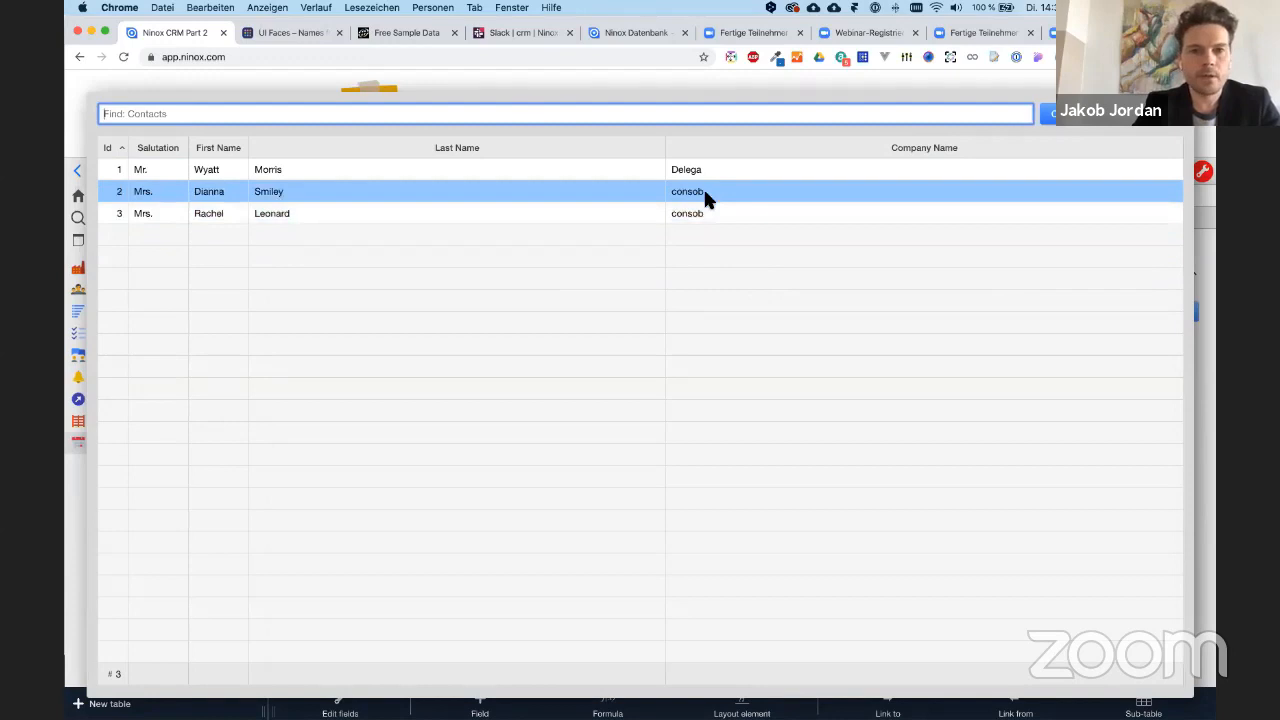
- Link the contact with Id 2 from consob to the appointment and set its date to 08.04.2020
left_click(705, 192)
left_click(307, 314)
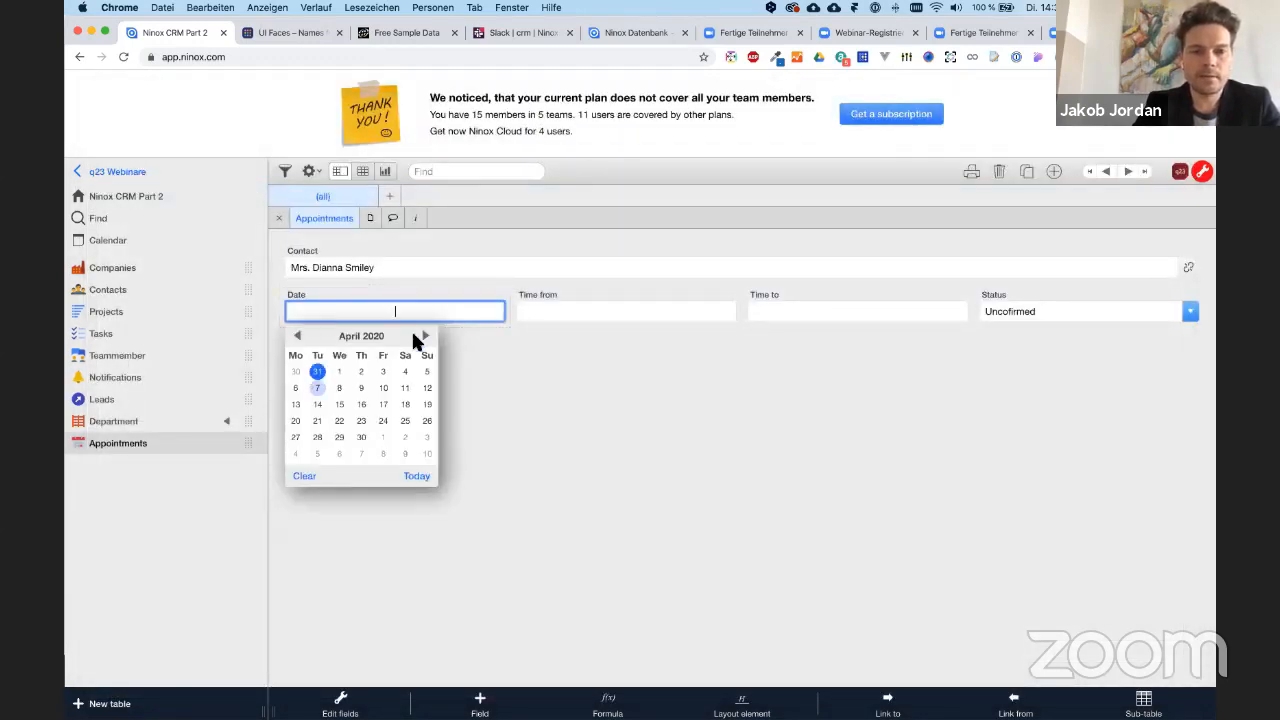
left_click(340, 388)
- Set the appointment's Time from to 11:00 and Time to to 12:00
left_click(580, 310)
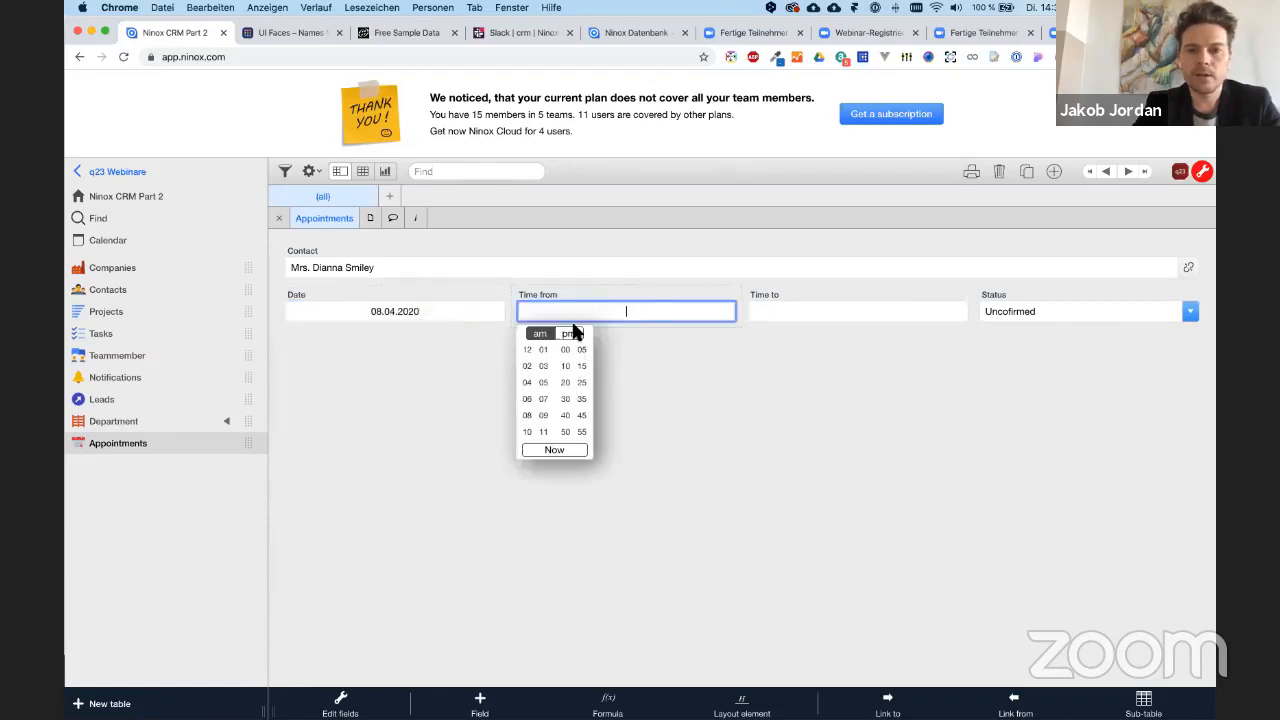
type("11")
key("Tab")
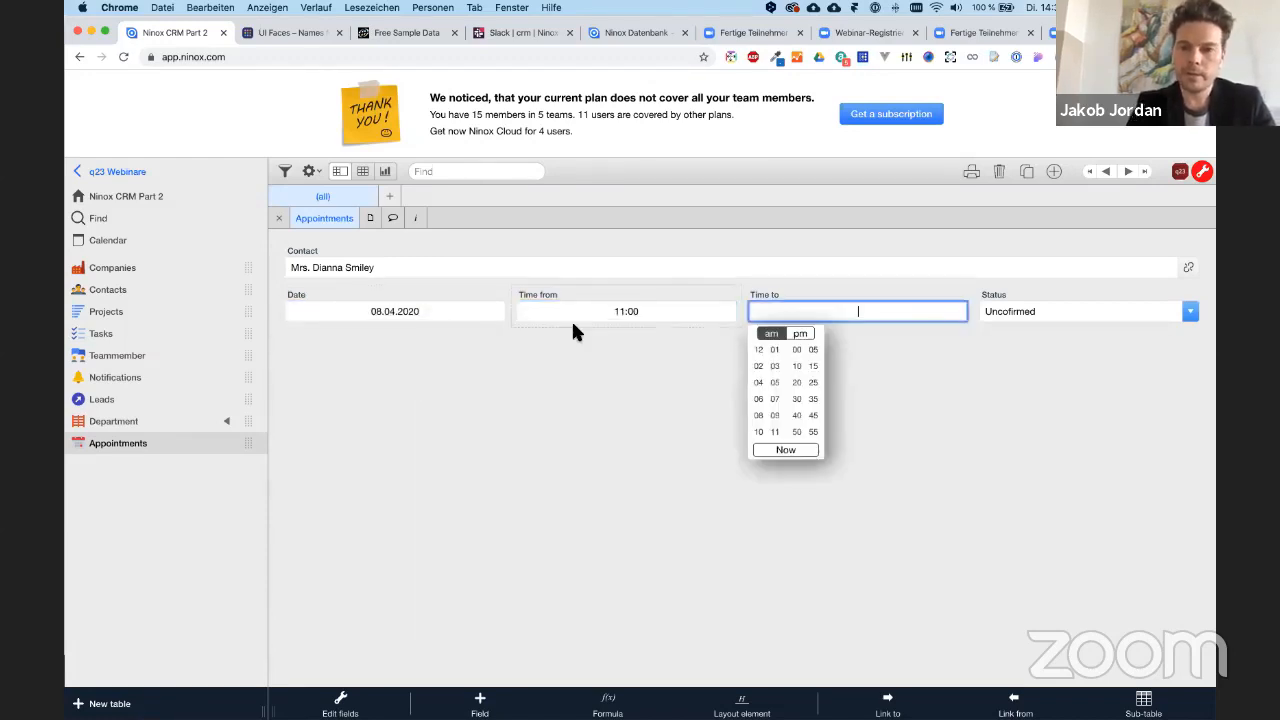
type("122")
key("Tab")
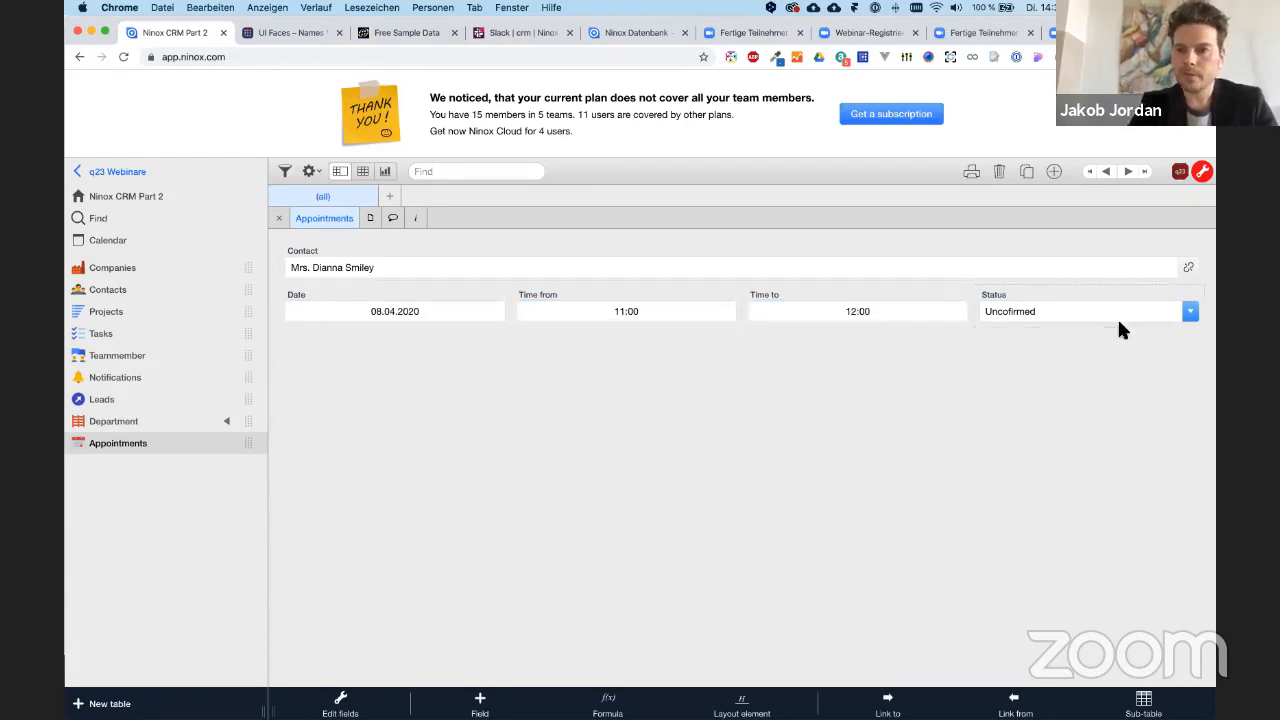
- Display the Status field as a Switch and stretch it across the full width of the form
left_click(1088, 305)
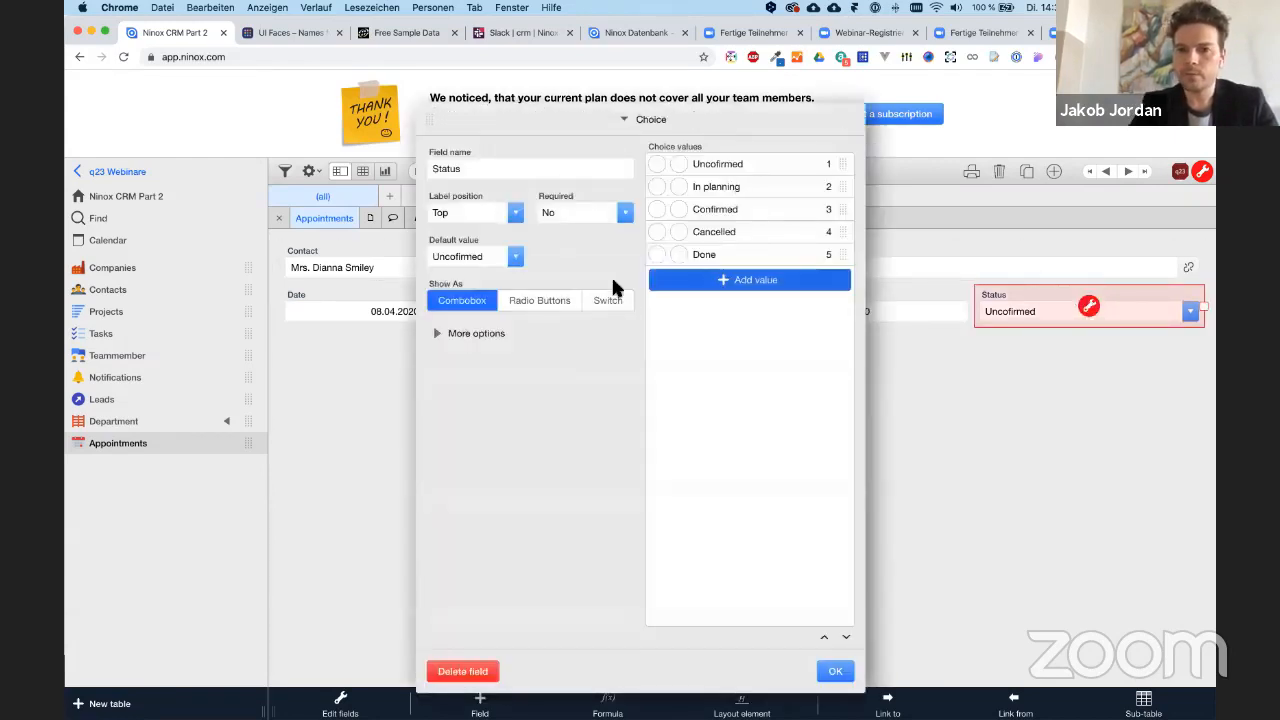
left_click(606, 301)
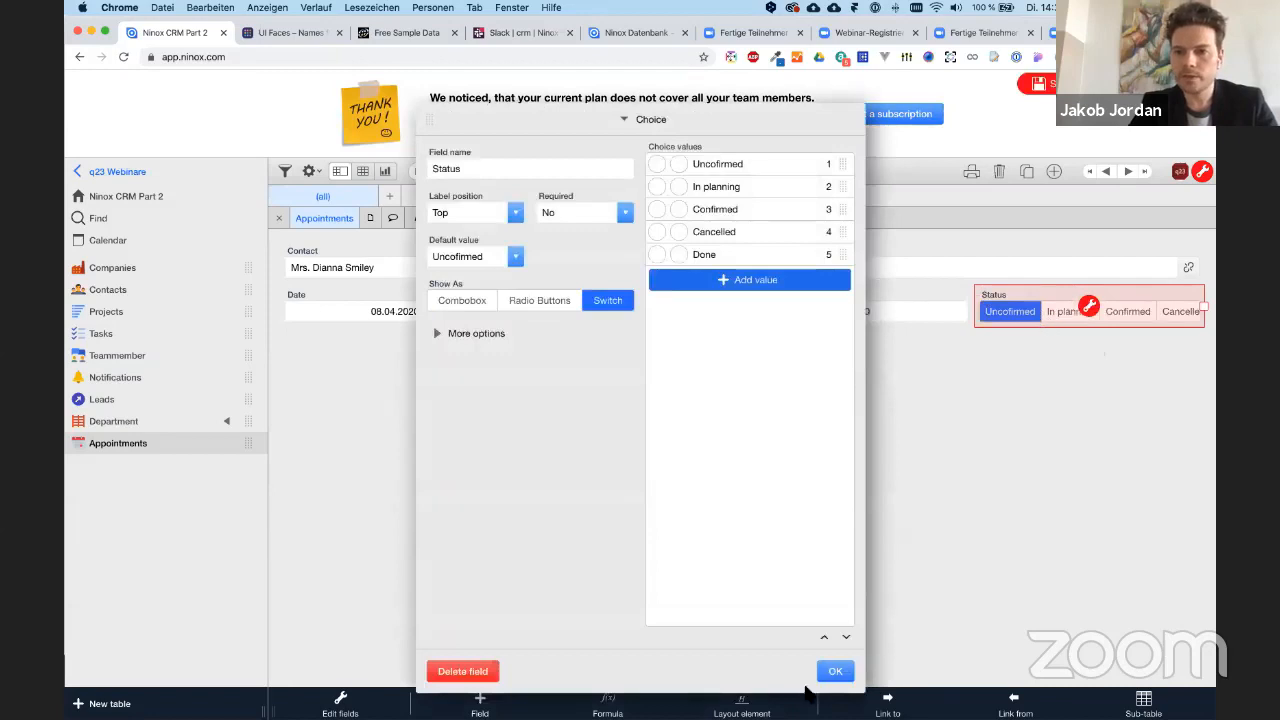
left_click(835, 672)
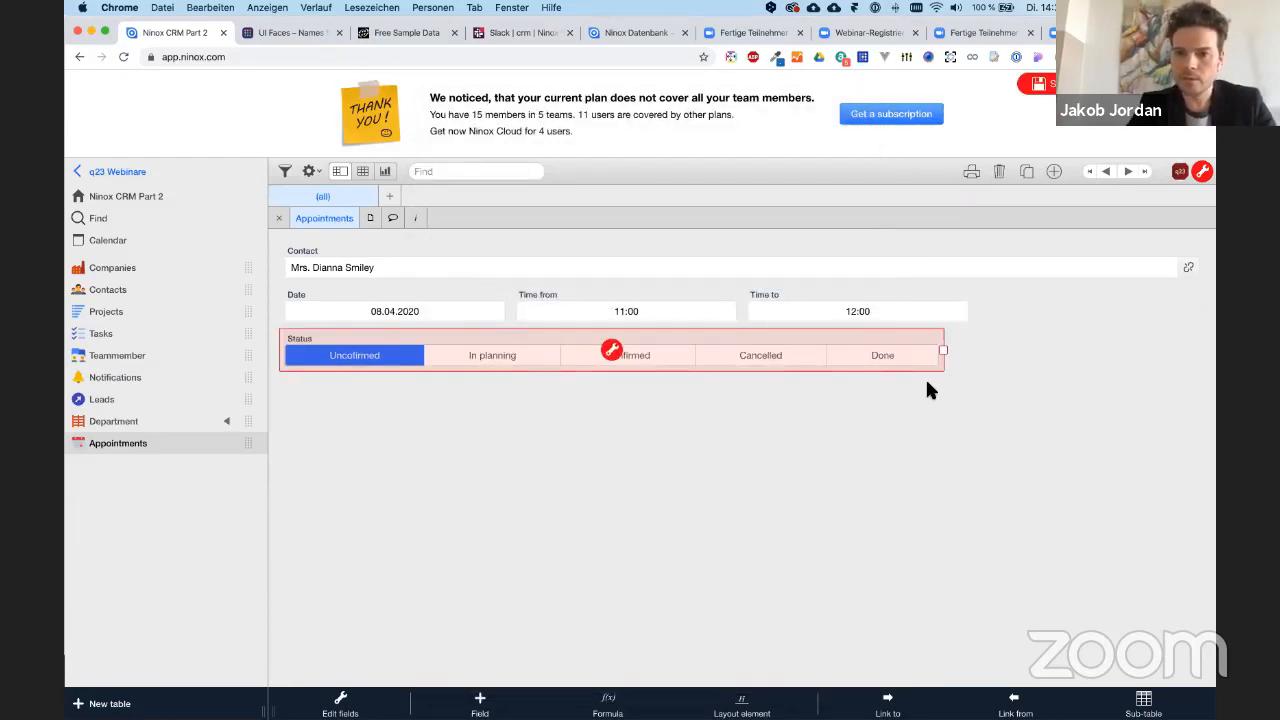
left_click_drag(943, 351, 1140, 346)
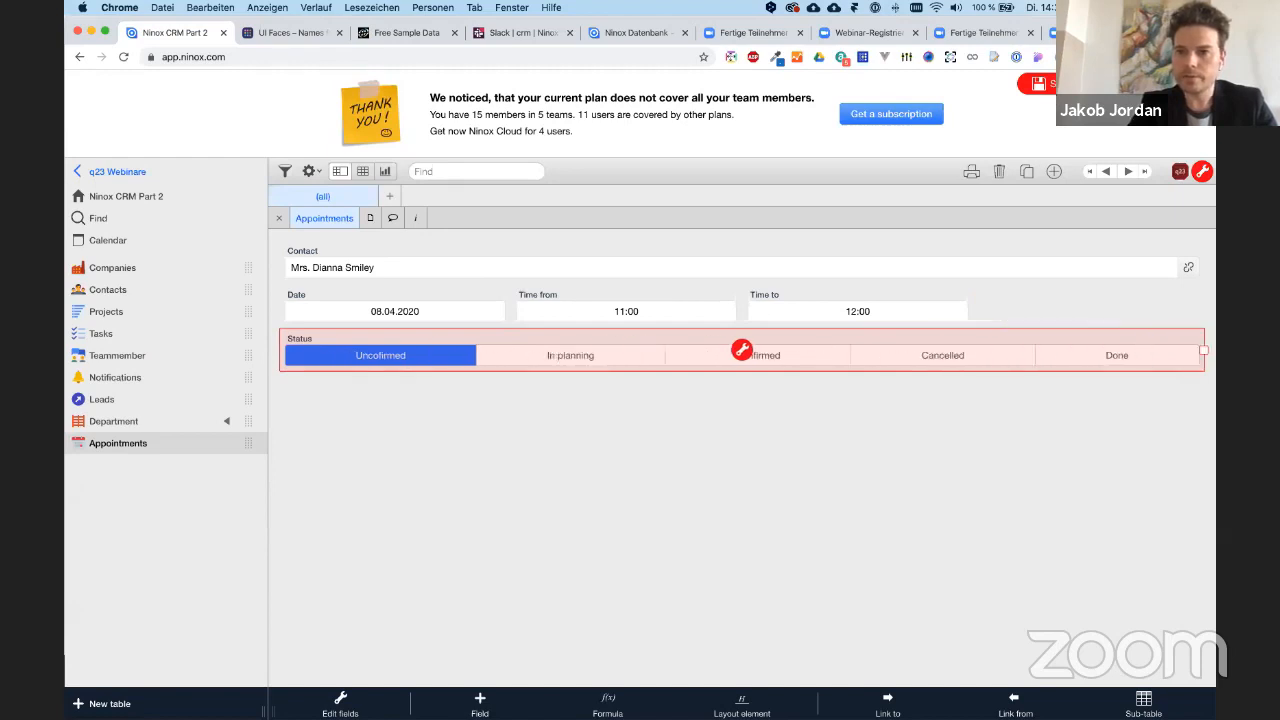
left_click(643, 472)
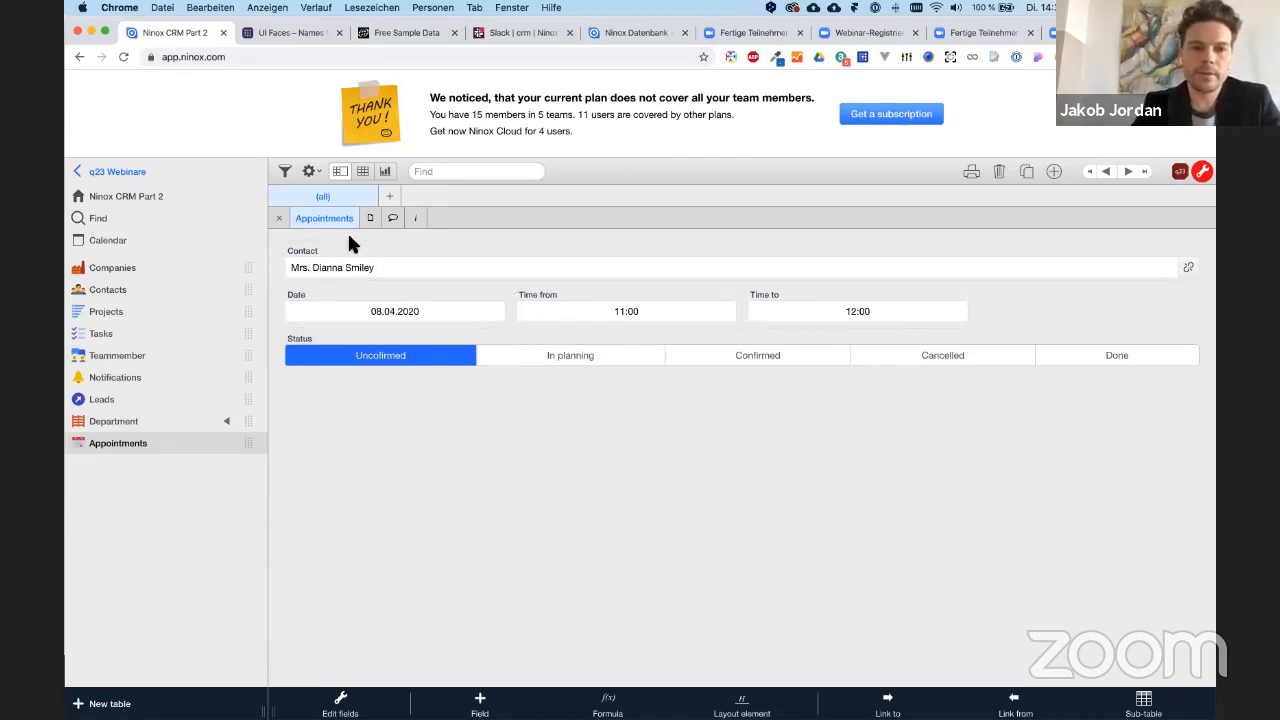
key("super+Tab")
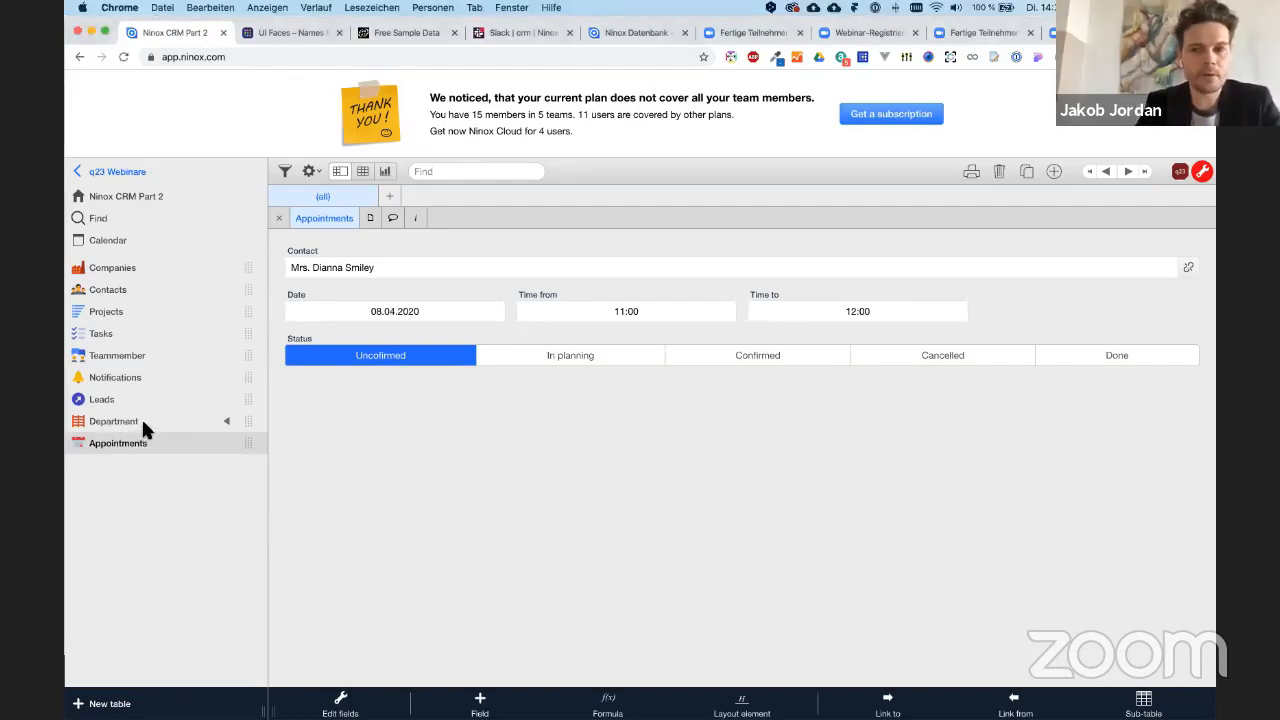
- Examine the Teammember table and the Marketing department's blank assignment, including the team members offered for selection
left_click(133, 357)
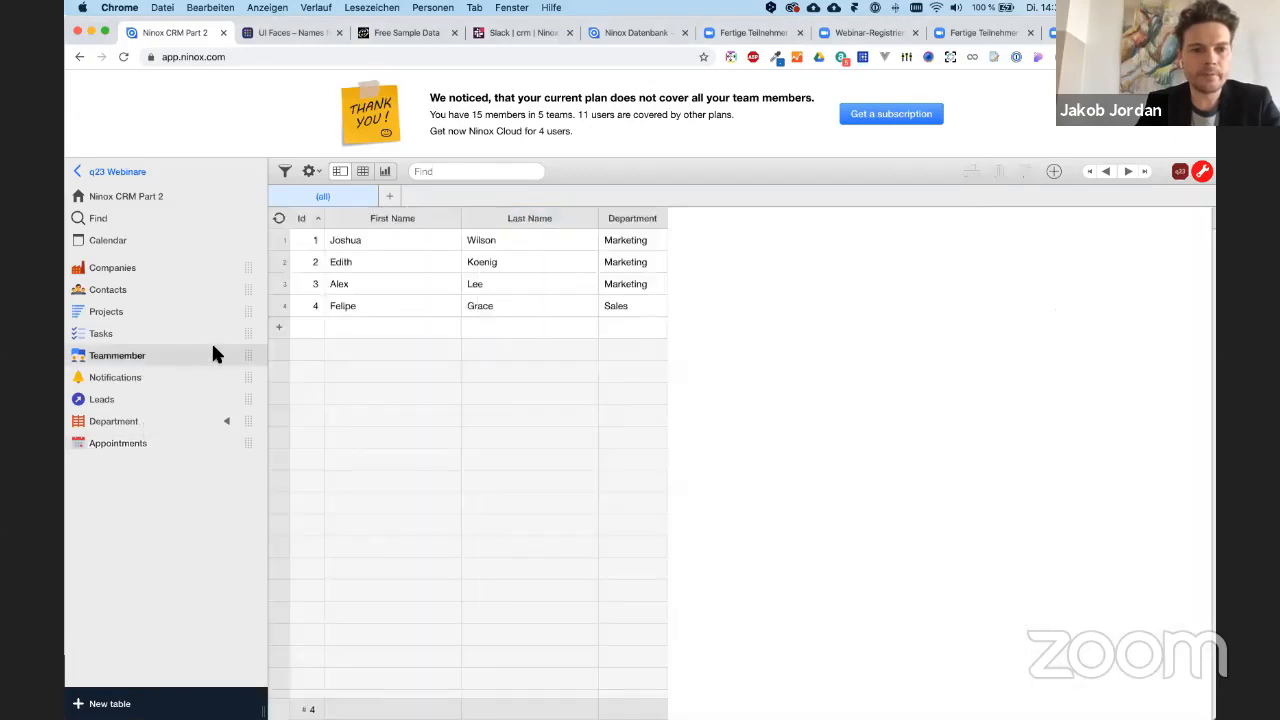
left_click(133, 421)
left_click(593, 342)
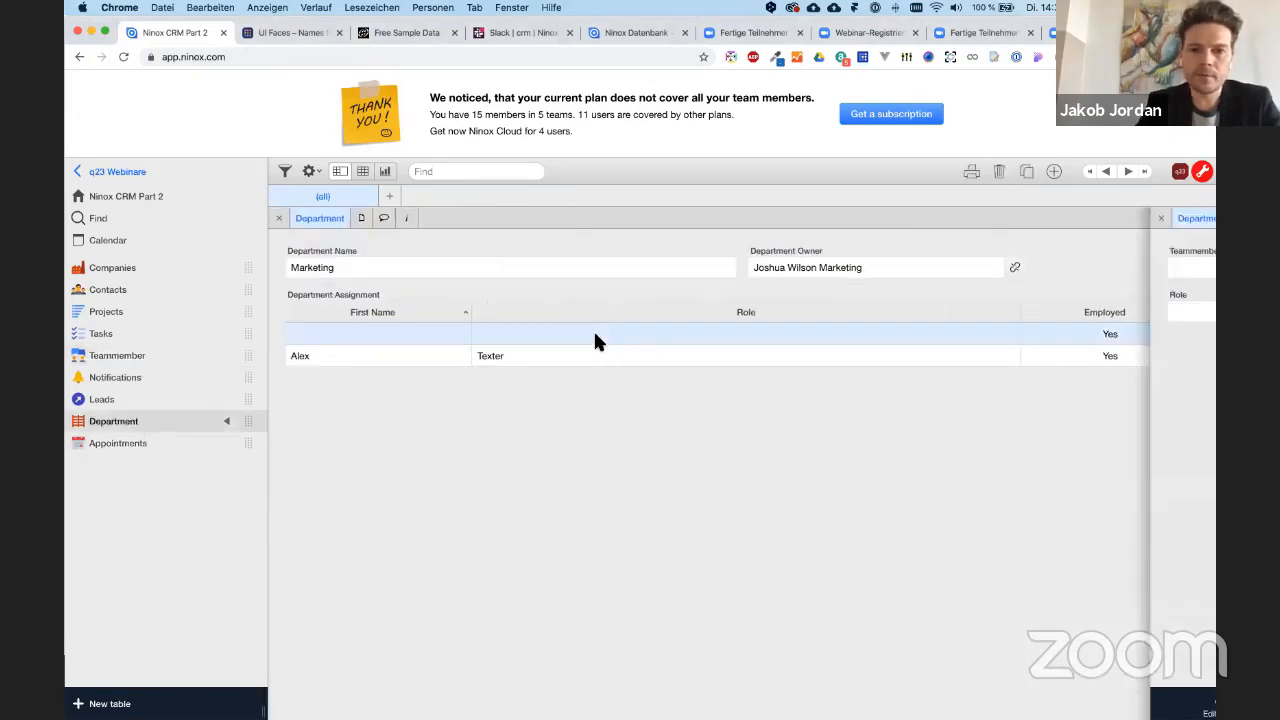
left_click(283, 218)
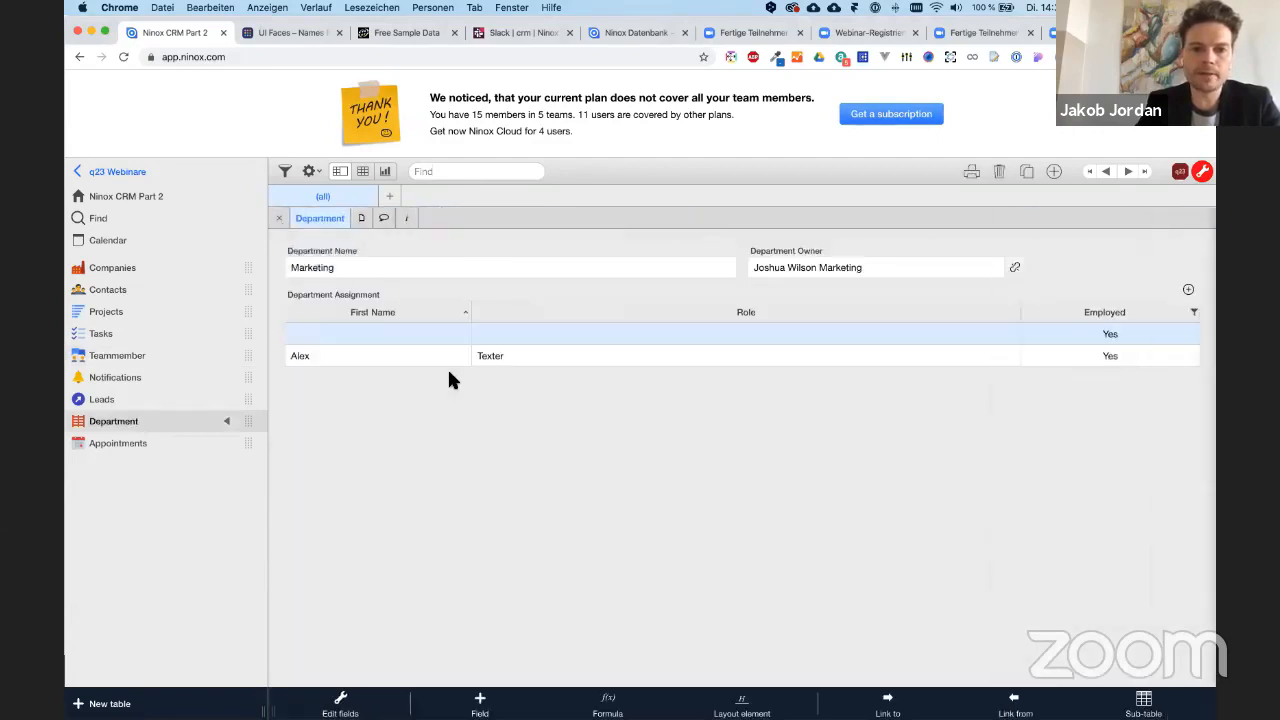
left_click(570, 333)
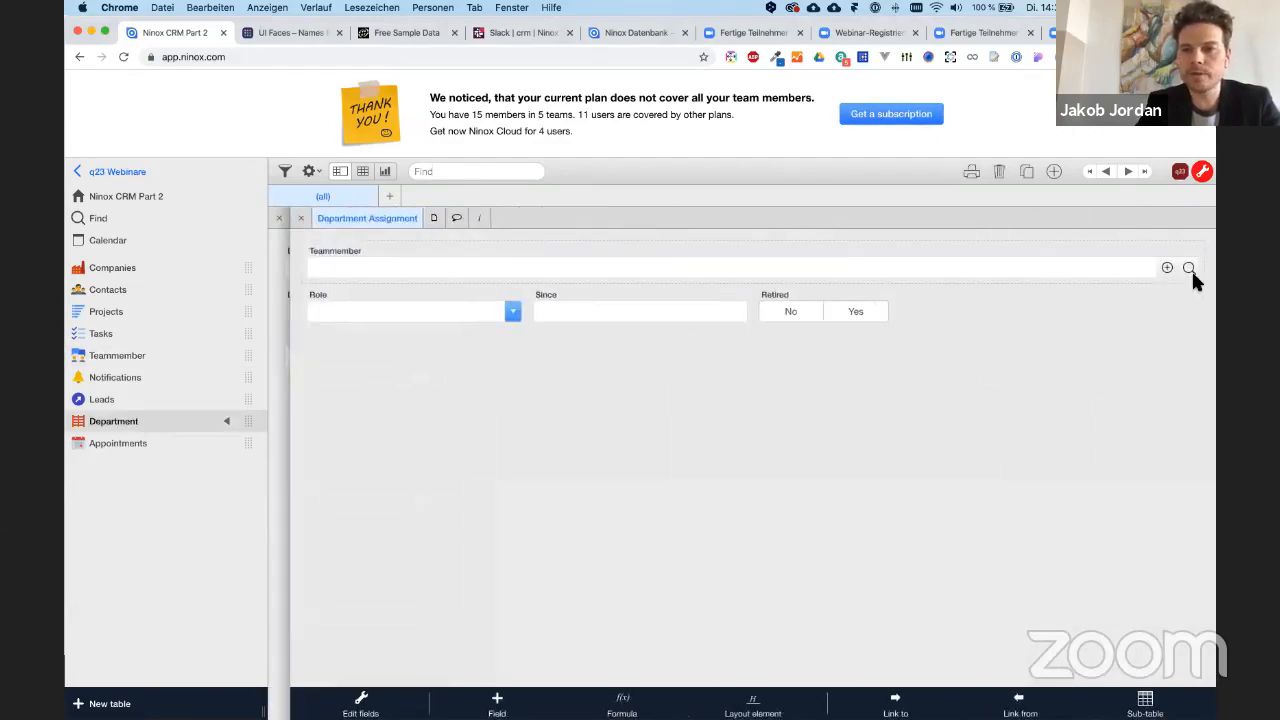
left_click(1189, 268)
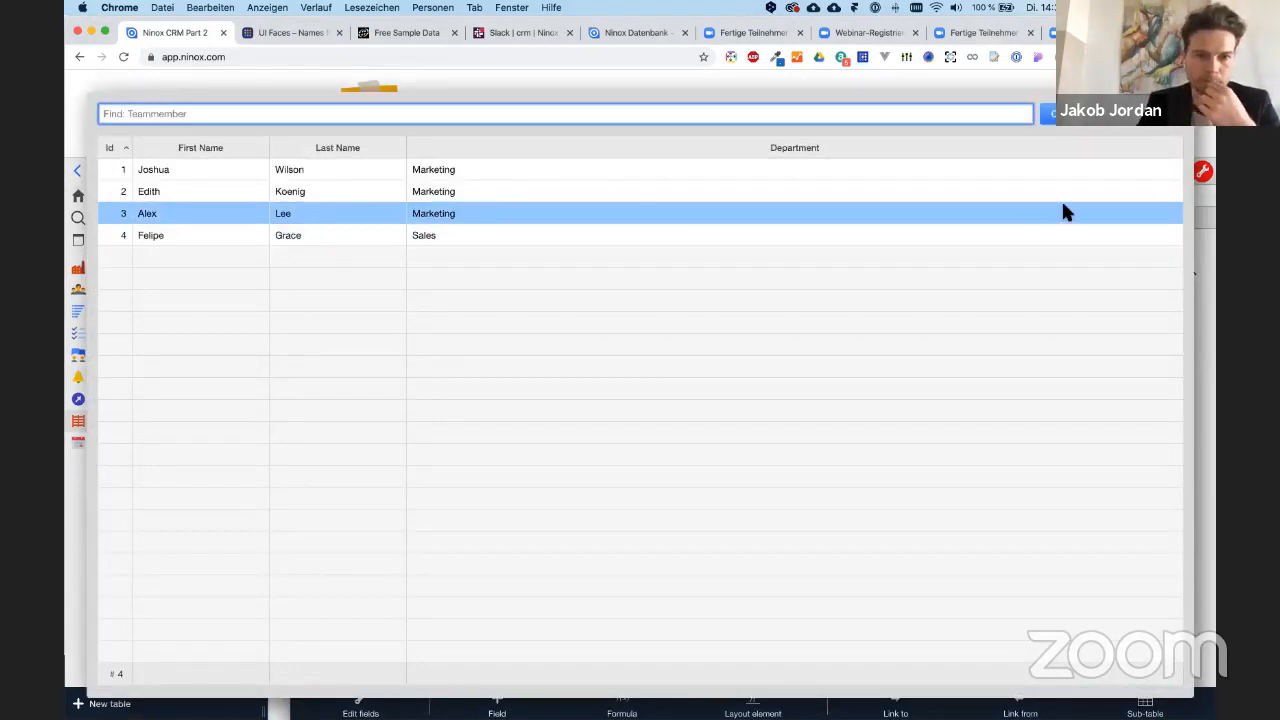
key("Escape")
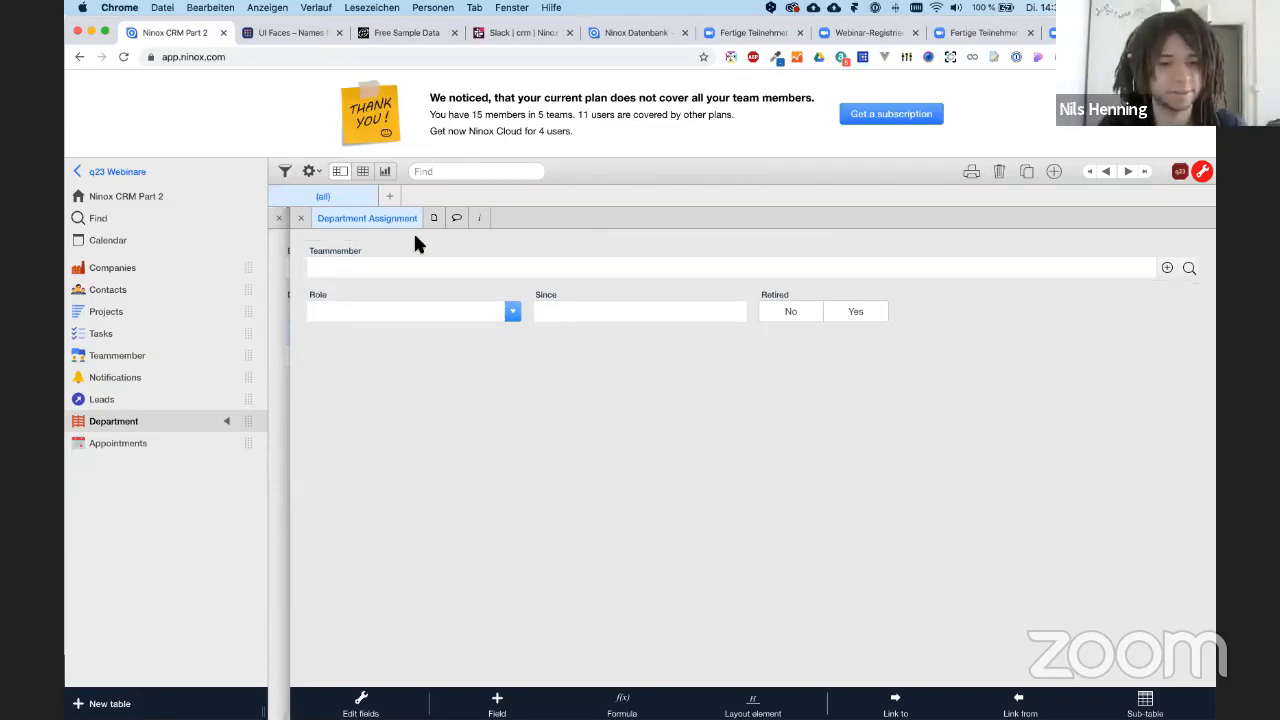
- Inspect the additional options of the Department Assignment's Teammember reference, including Constraints, and return to the Appointments table
left_click(440, 250)
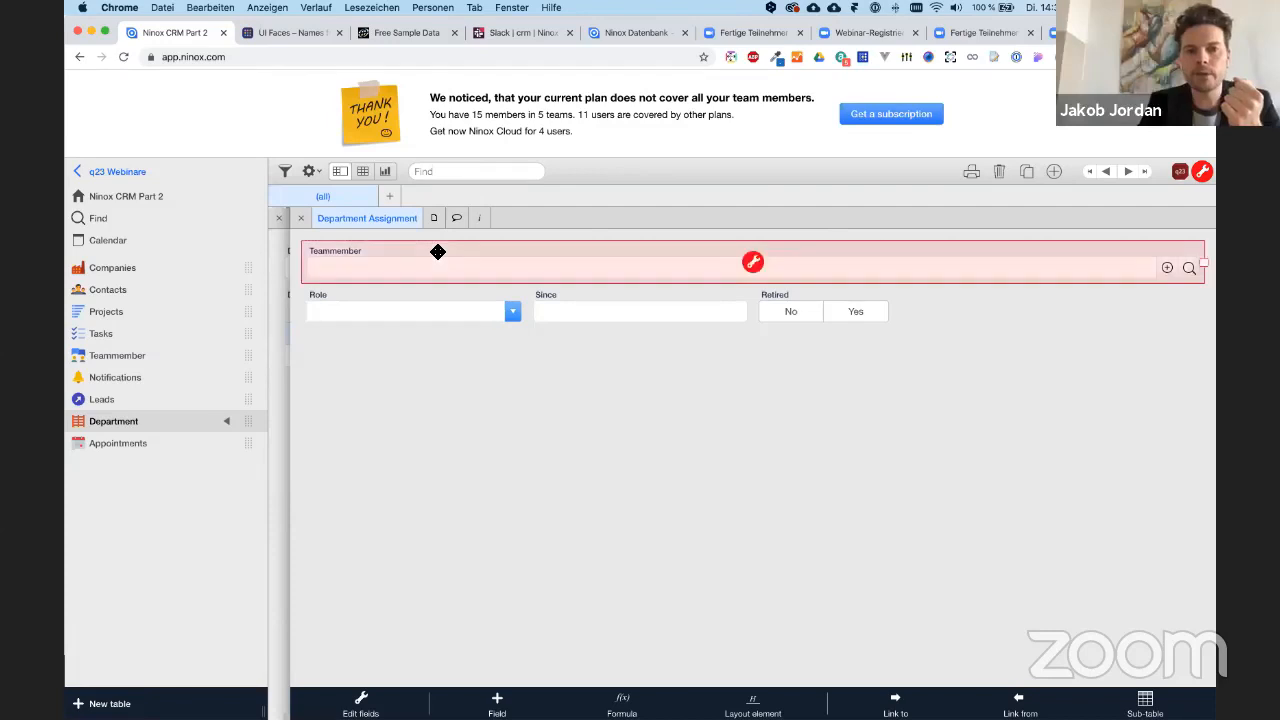
left_click(752, 262)
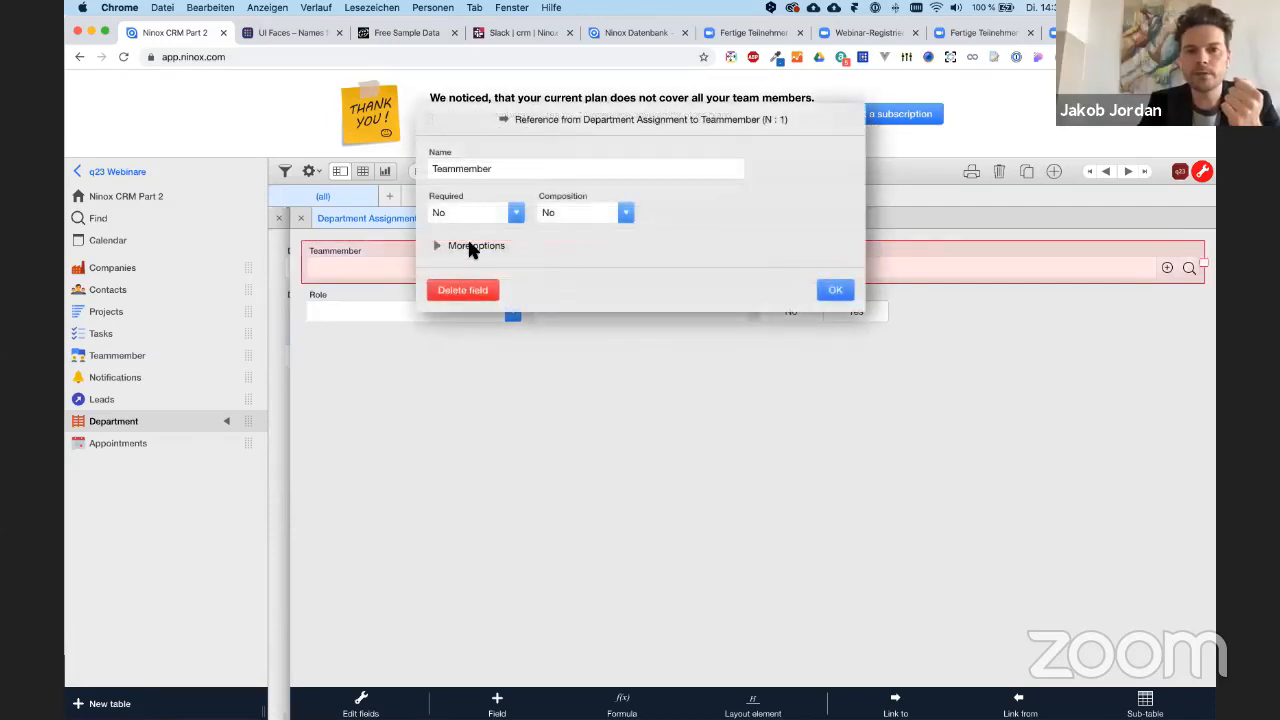
left_click(469, 246)
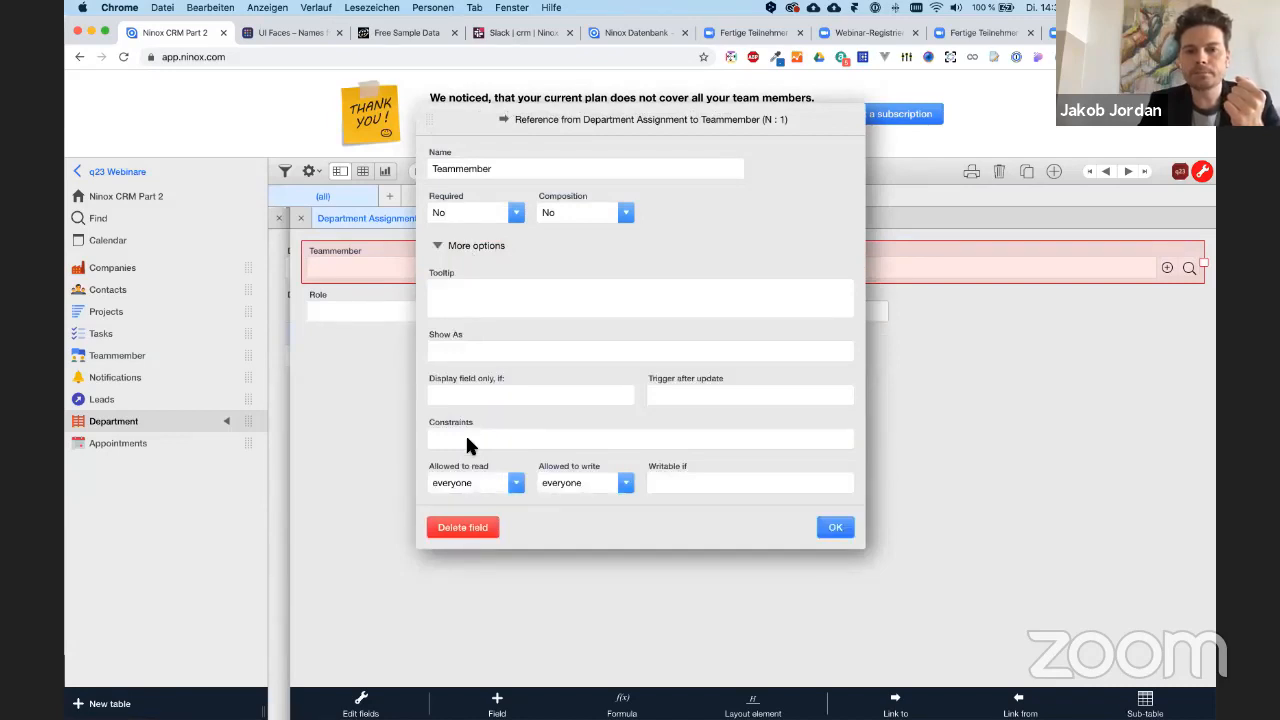
left_click(833, 525)
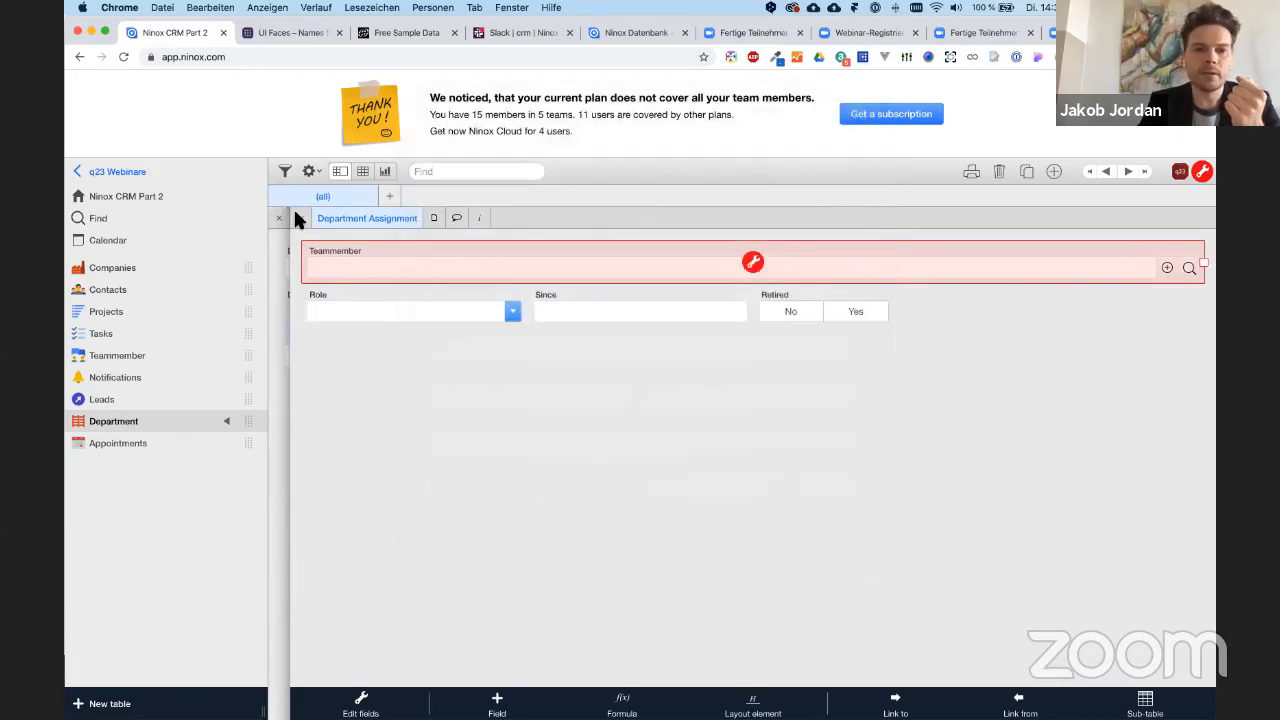
left_click(300, 218)
left_click(104, 444)
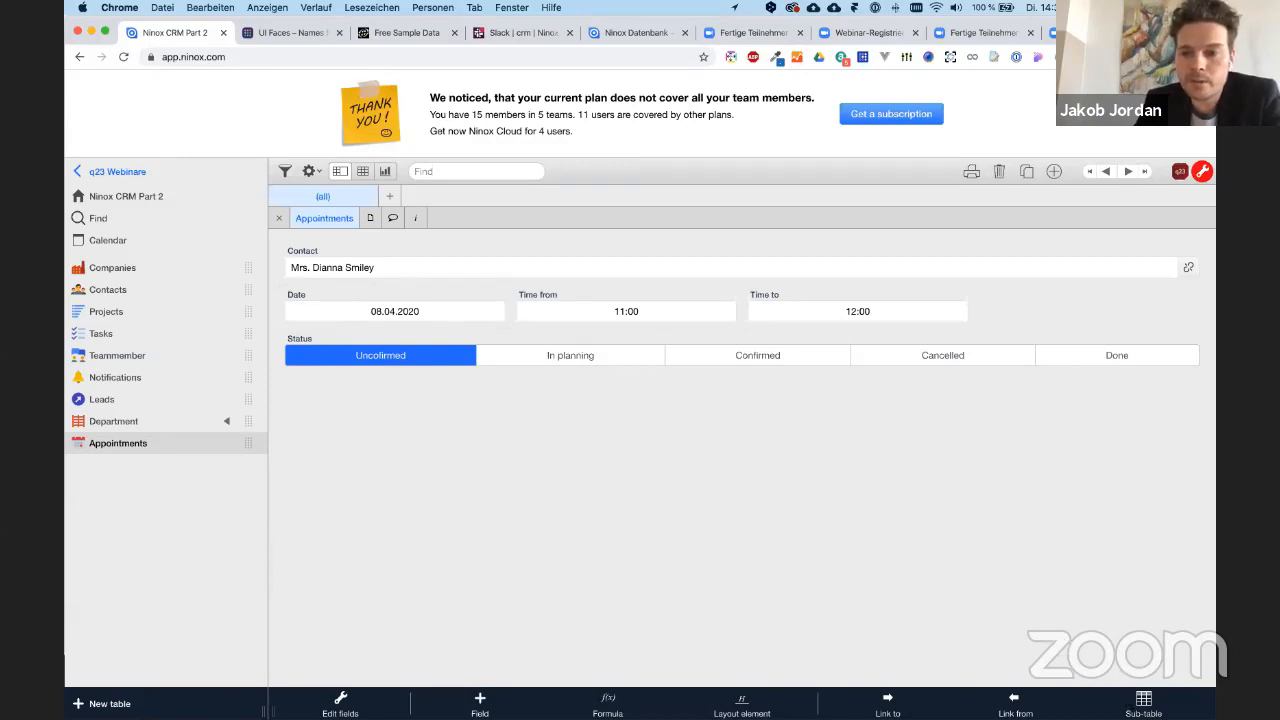
- Create a table named Date Assignment with a dark blue right-arrow icon and nest it as a sub-table under Appointments
left_click(108, 704)
left_click(327, 119)
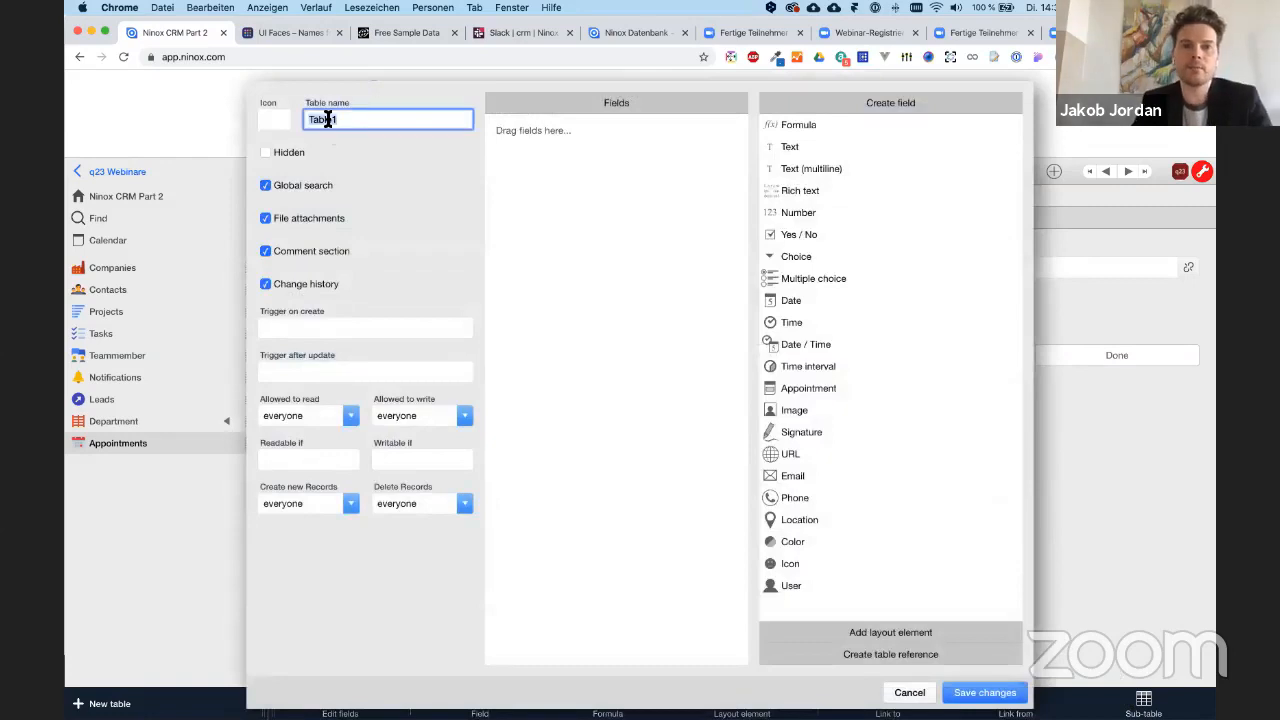
type("DAs")
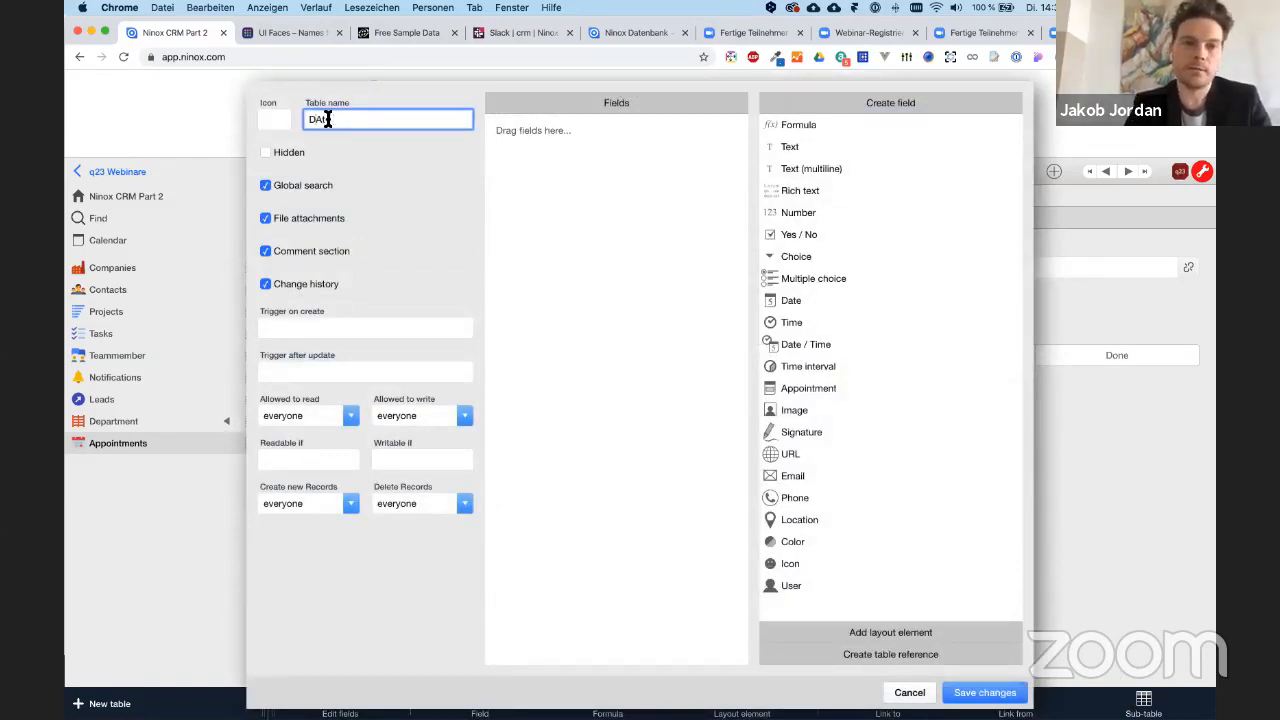
key("BackSpace")
key("BackSpace")
type("ate Ass")
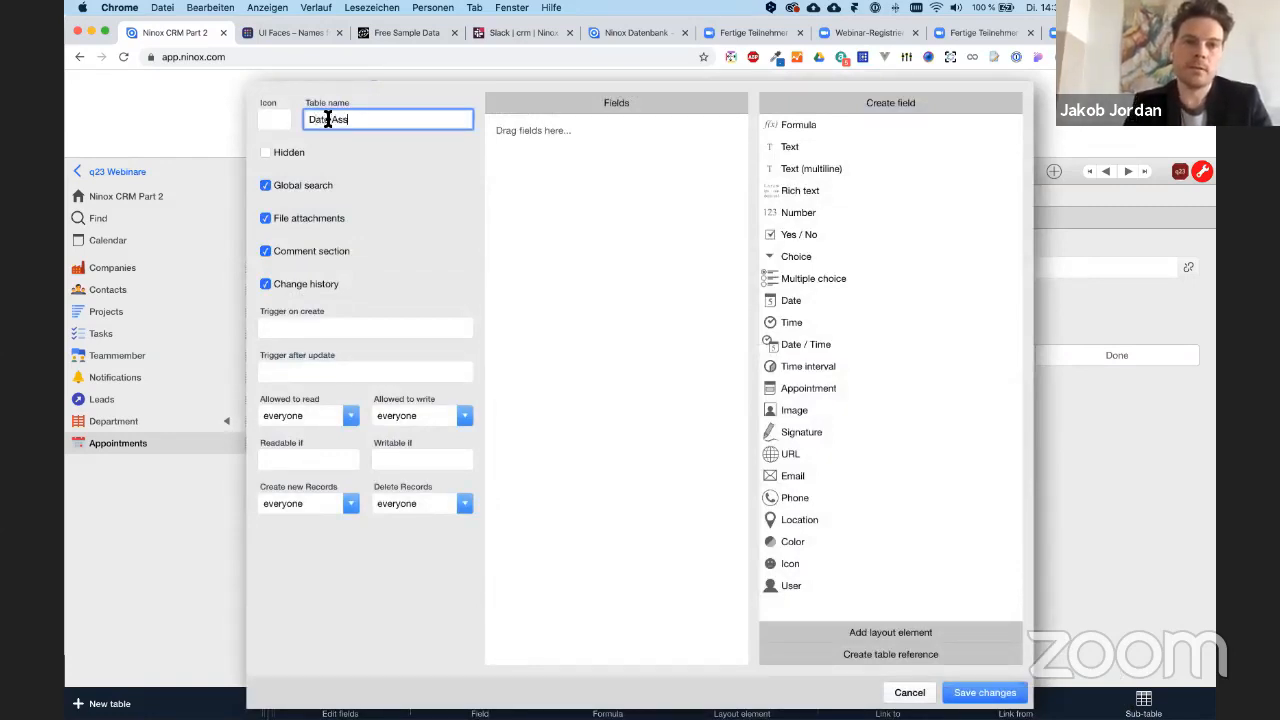
type("ignment")
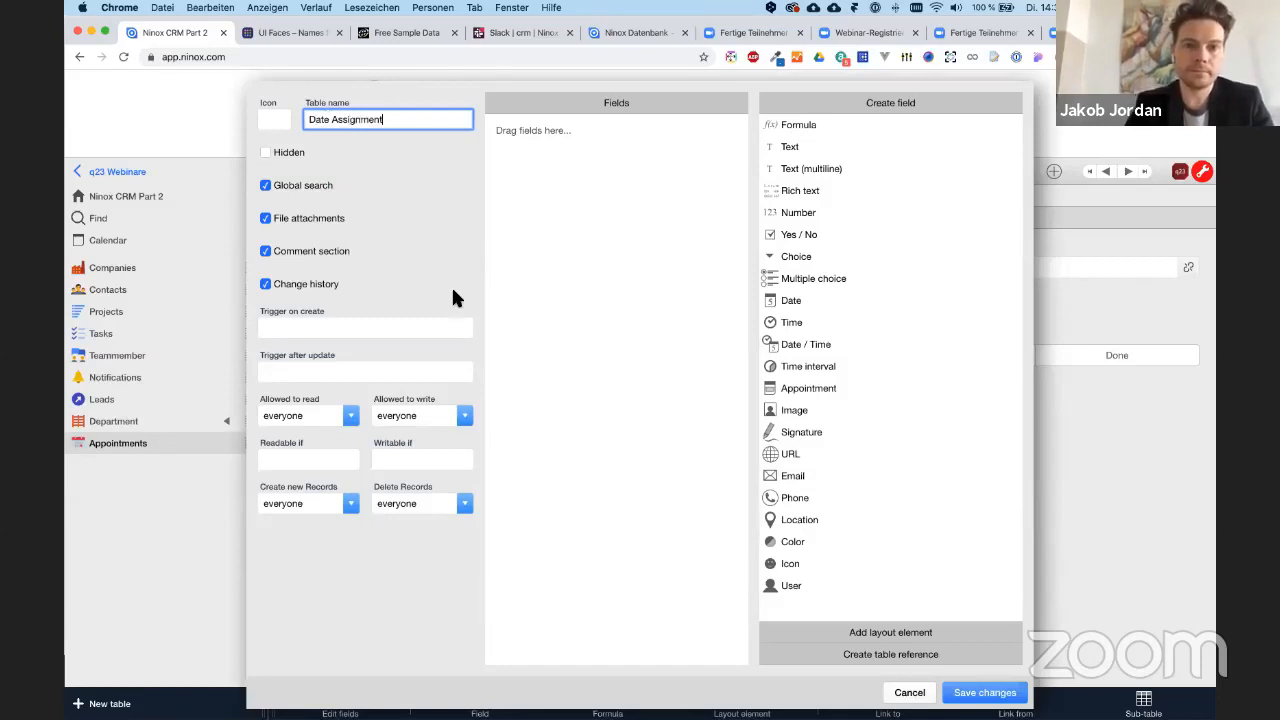
left_click(277, 118)
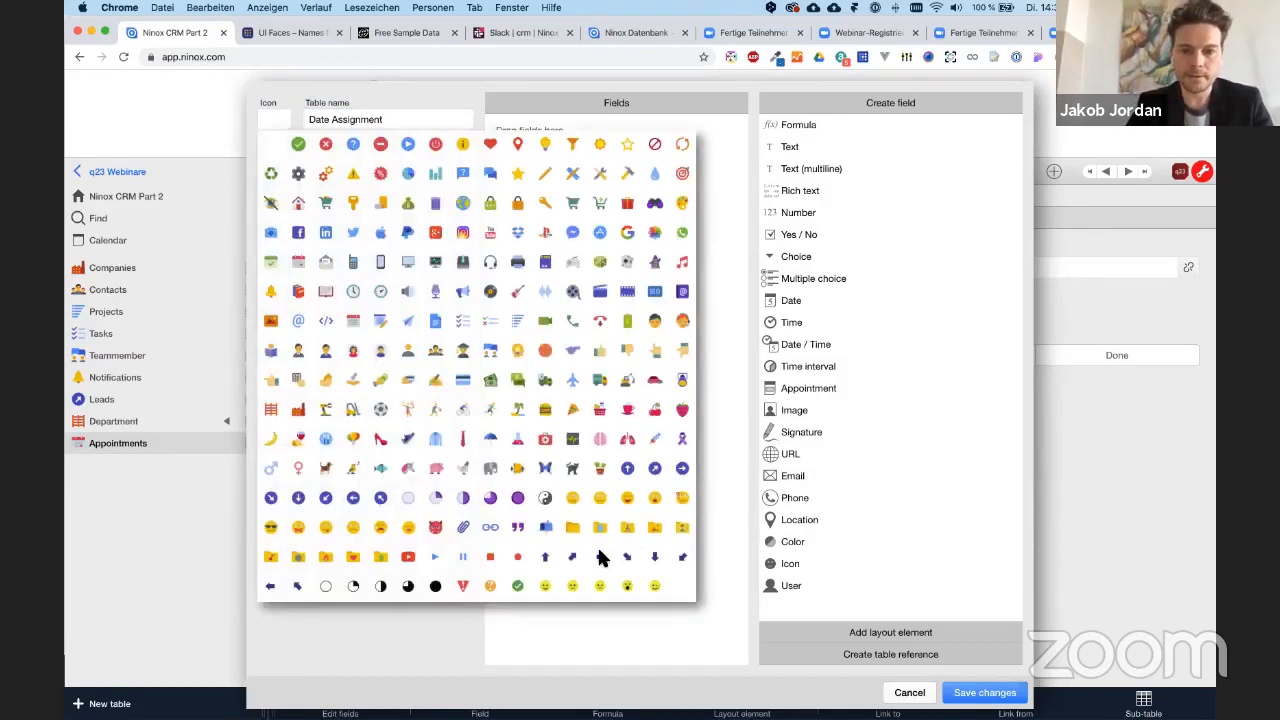
left_click(600, 558)
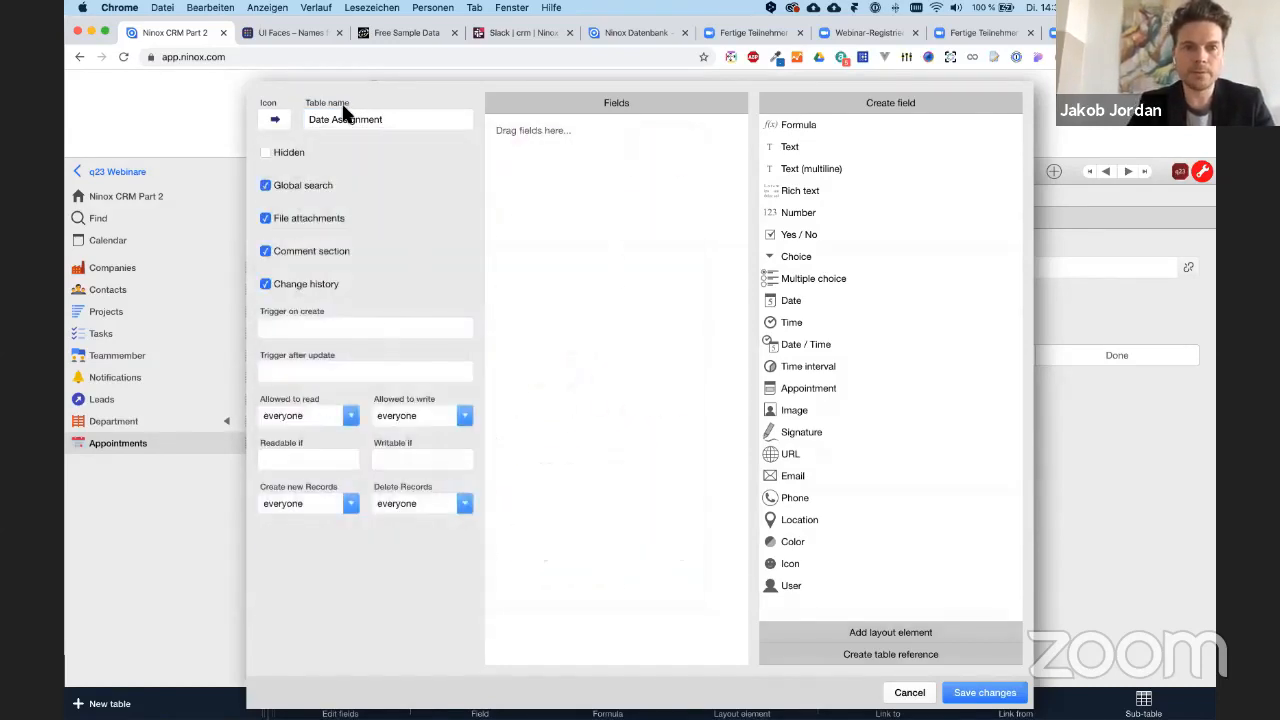
left_click(975, 689)
left_click(227, 444)
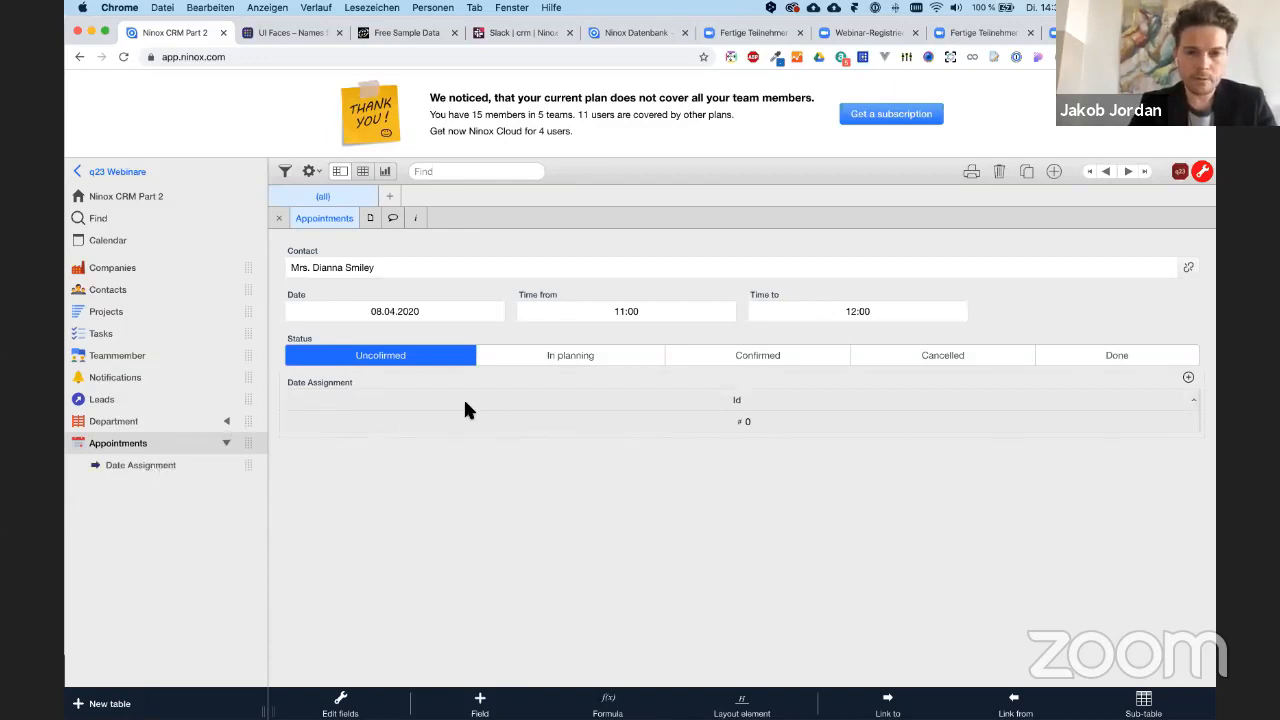
- Add a Date Assignment record to the appointment and link the Date Assignment table to Teammember, saving the change
left_click(1188, 380)
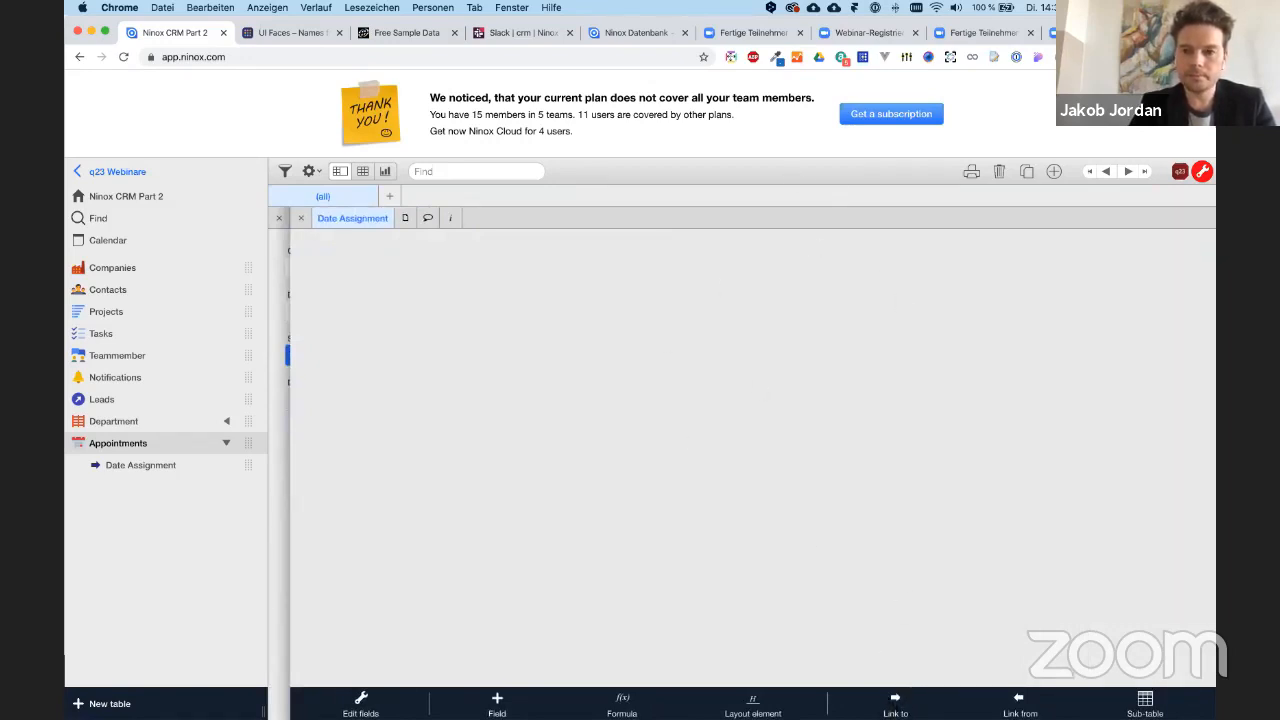
left_click(895, 703)
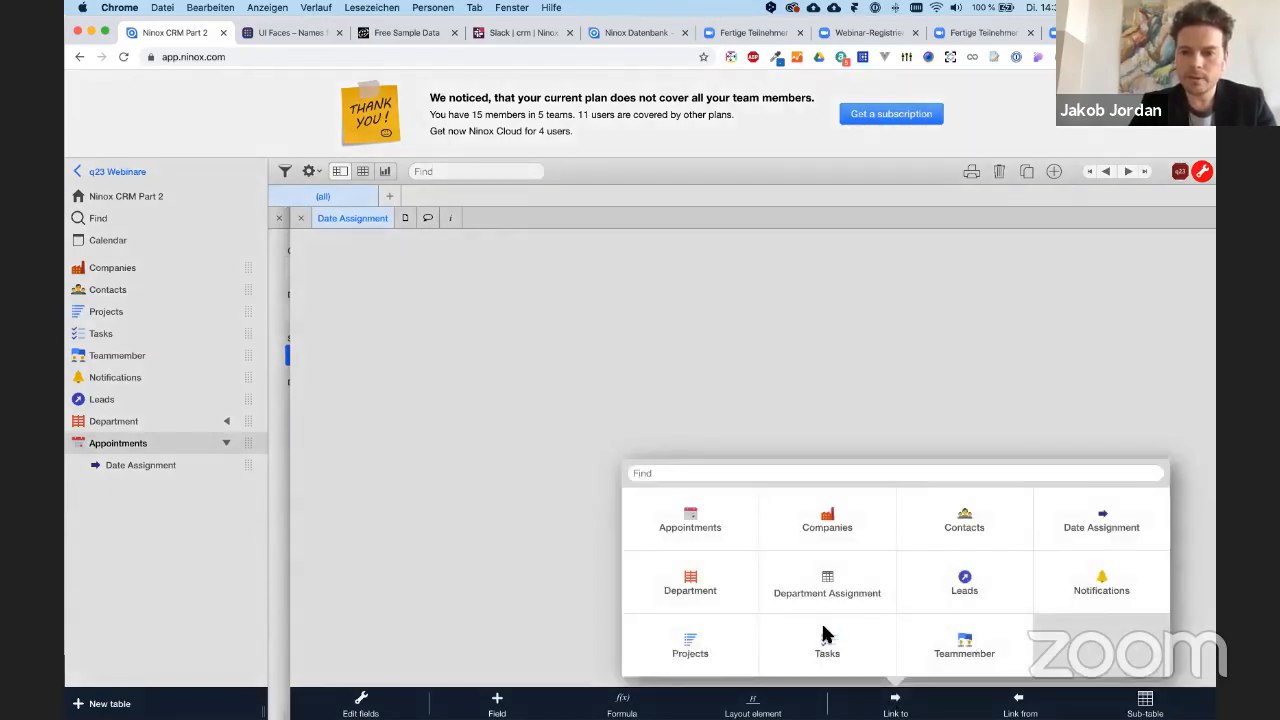
left_click(945, 647)
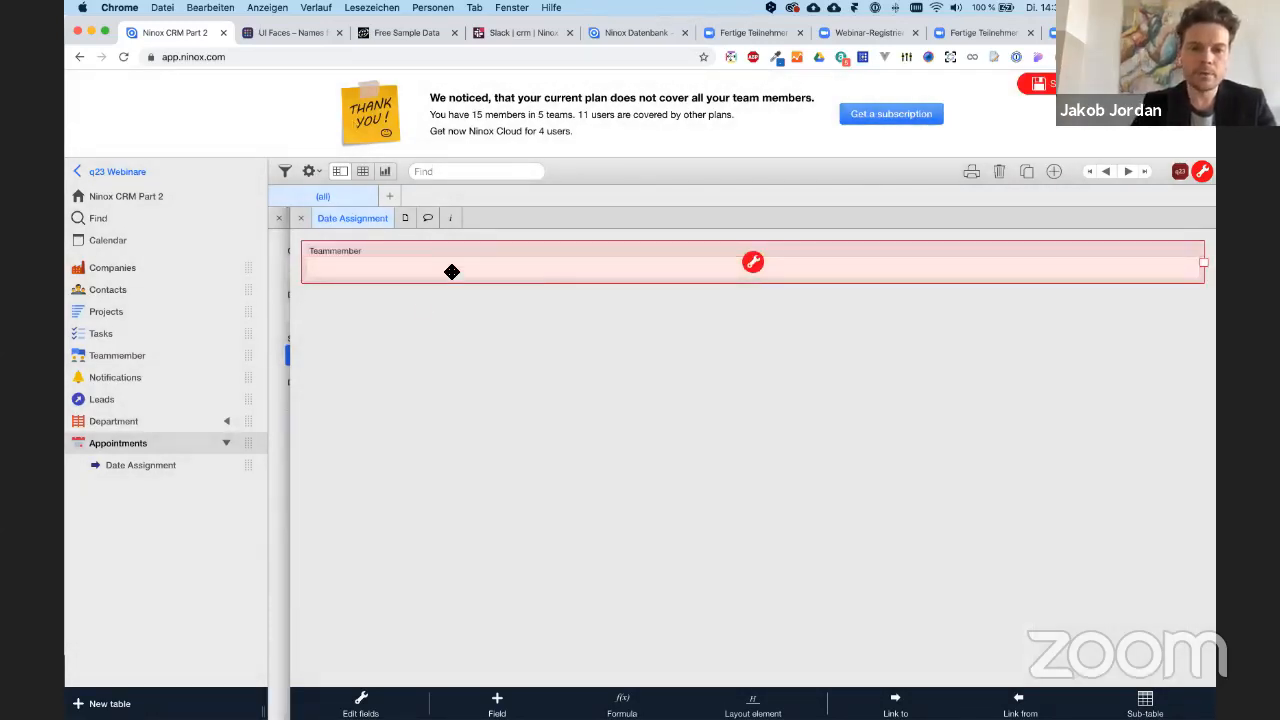
left_click(302, 217)
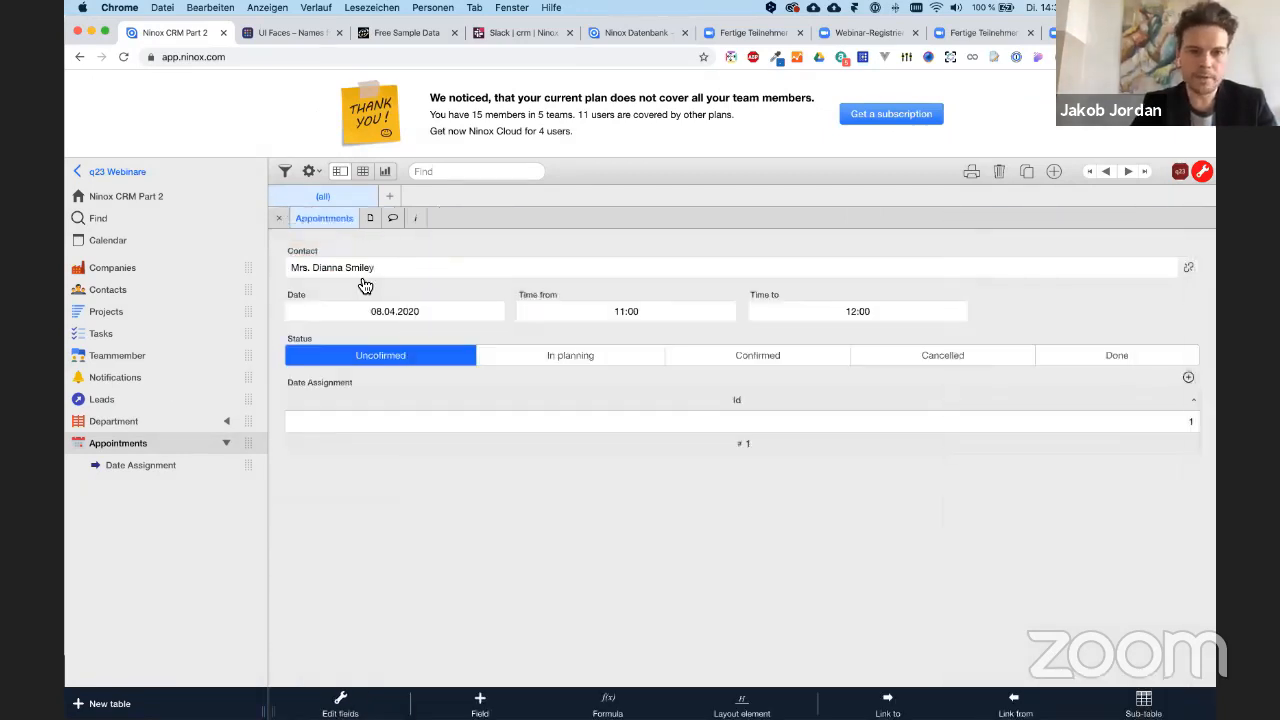
- Open the appointment's date assignment and select the team member from the Sales department
left_click(772, 389)
left_click(723, 421)
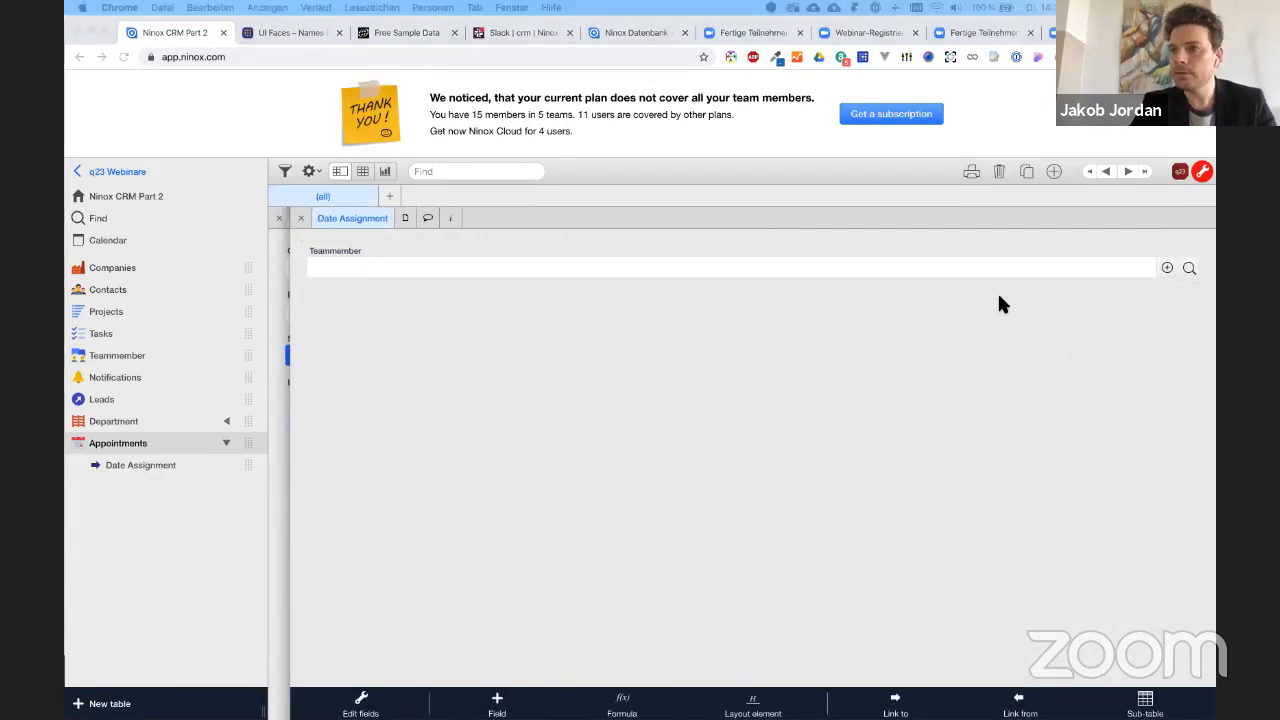
left_click(1189, 268)
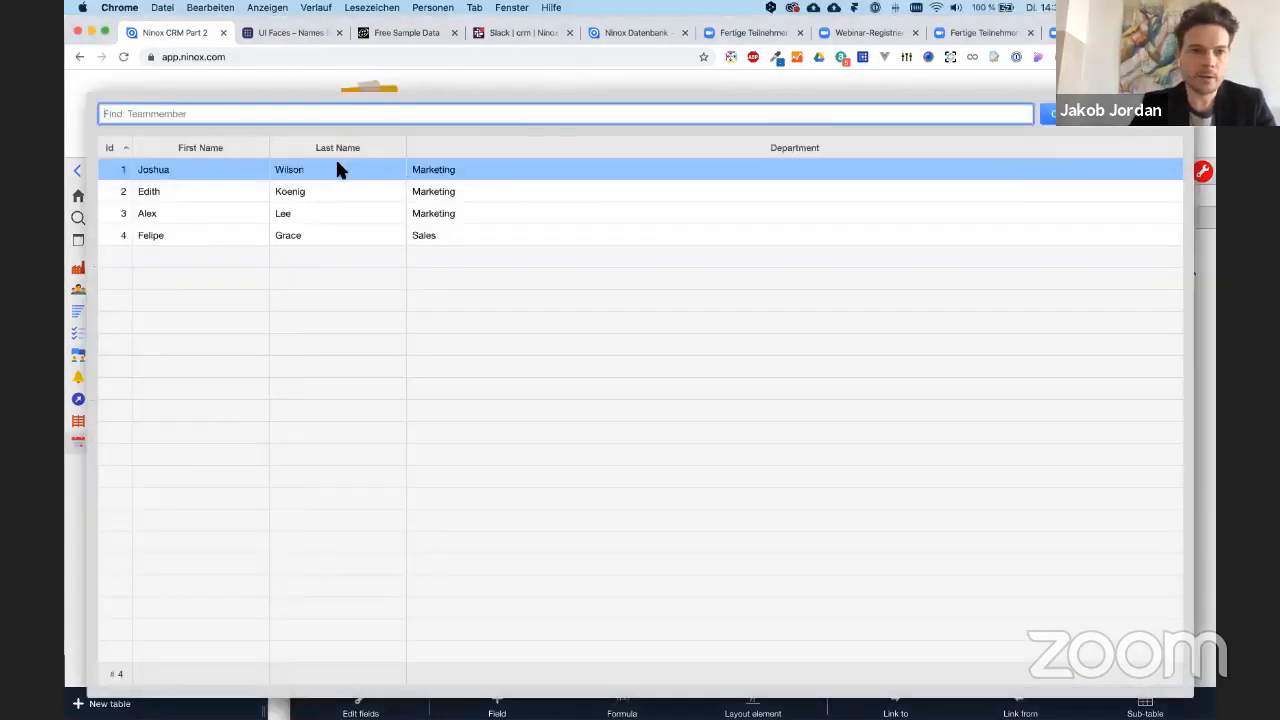
left_click(336, 166)
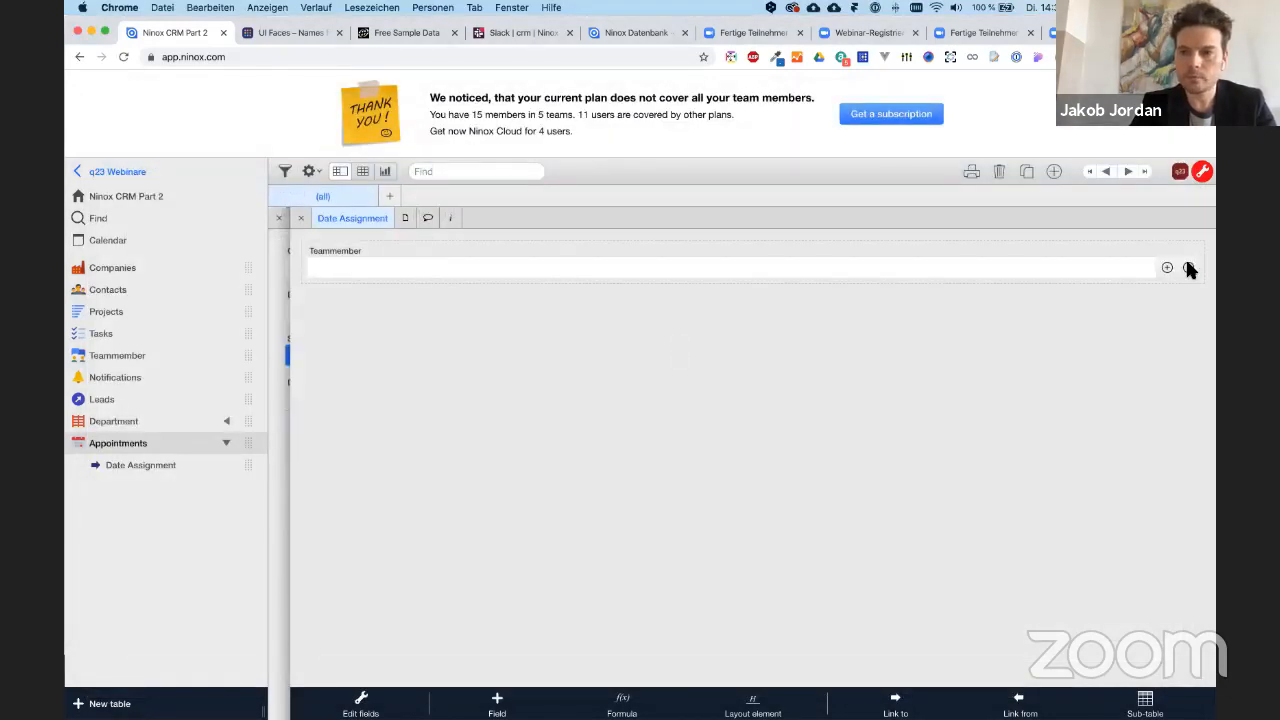
left_click(1187, 268)
left_click(358, 233)
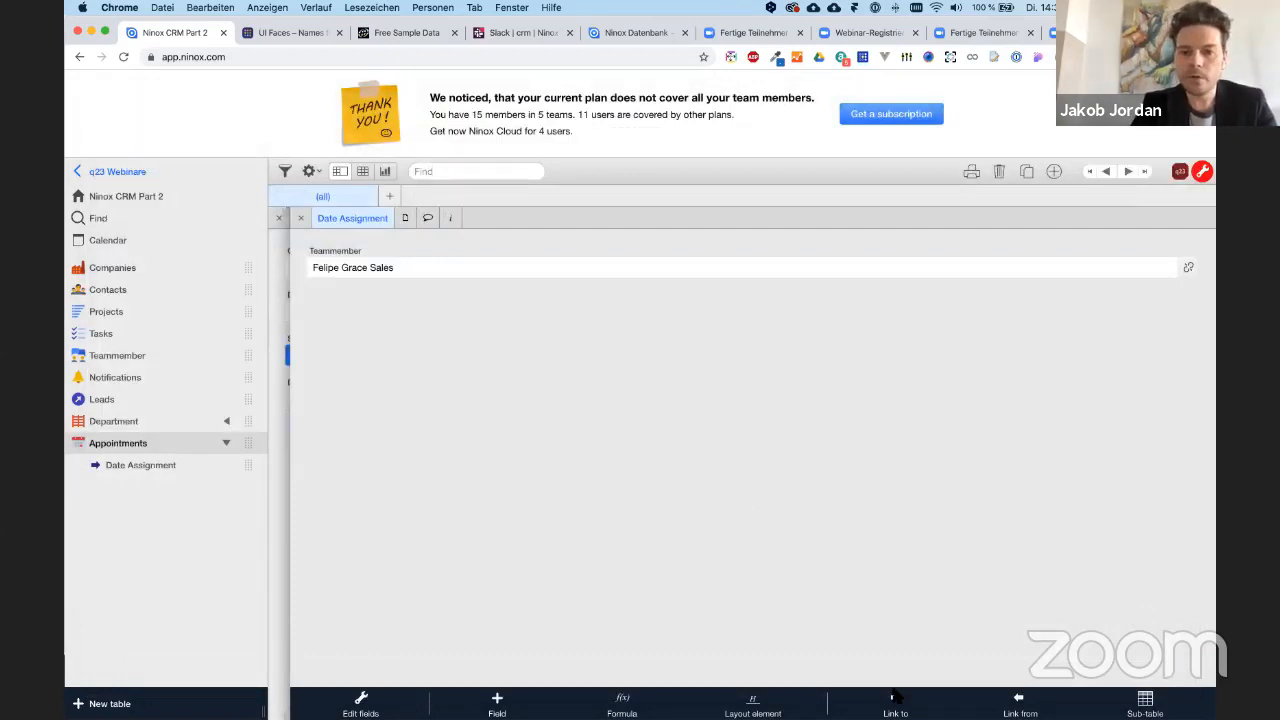
- Add a Yes / No field named Takes over to the Date Assignment form
left_click(495, 702)
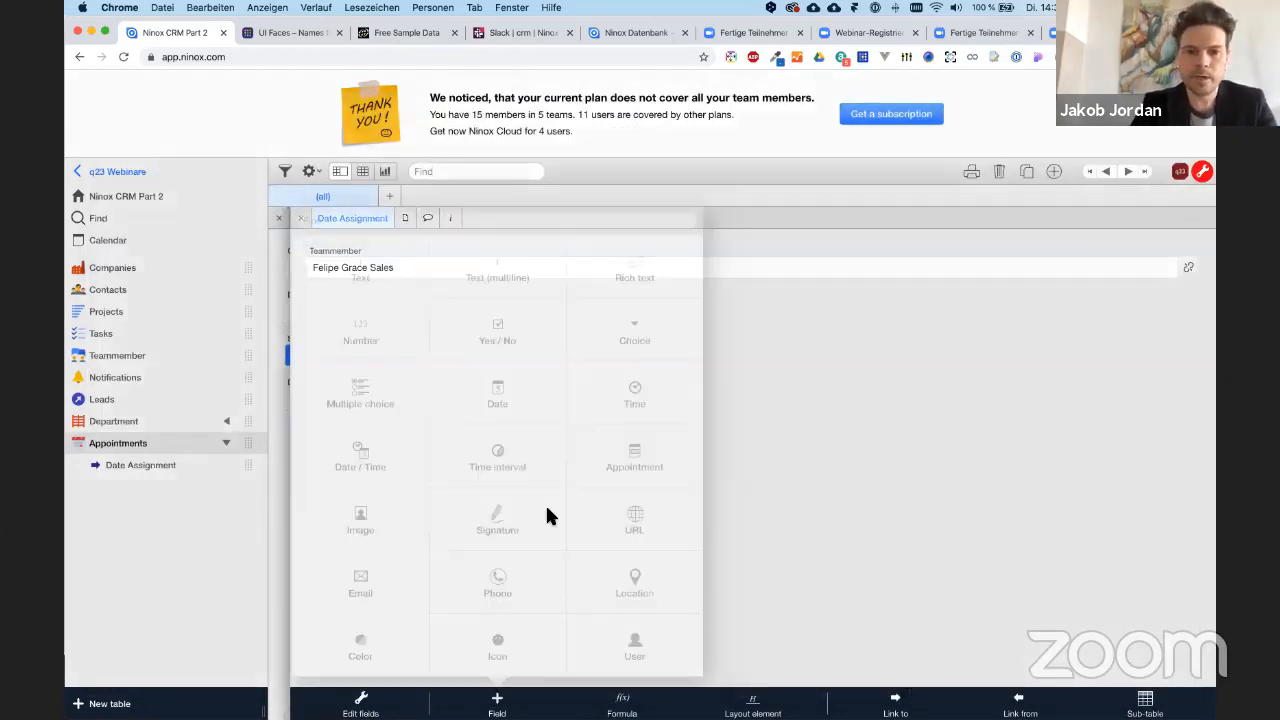
left_click(512, 338)
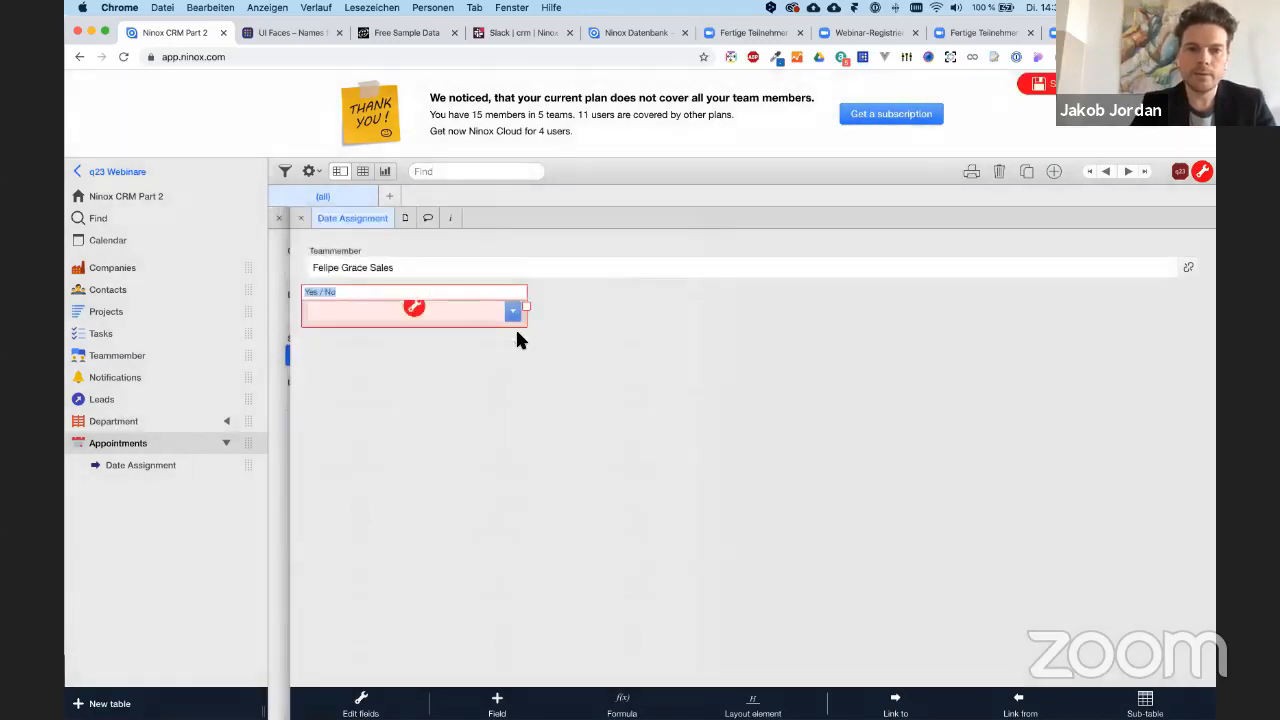
type("Takes over")
key("Return")
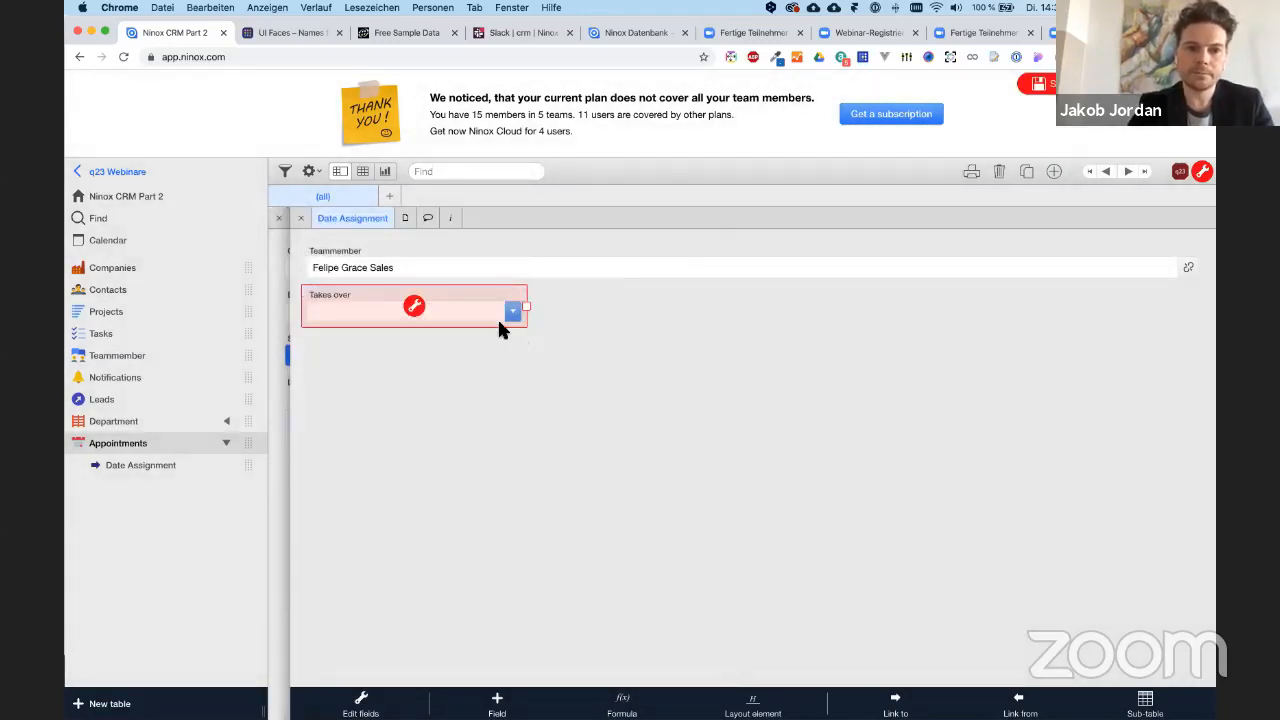
- Display the Takes over field as a Checkbox
left_click(418, 307)
left_click(531, 257)
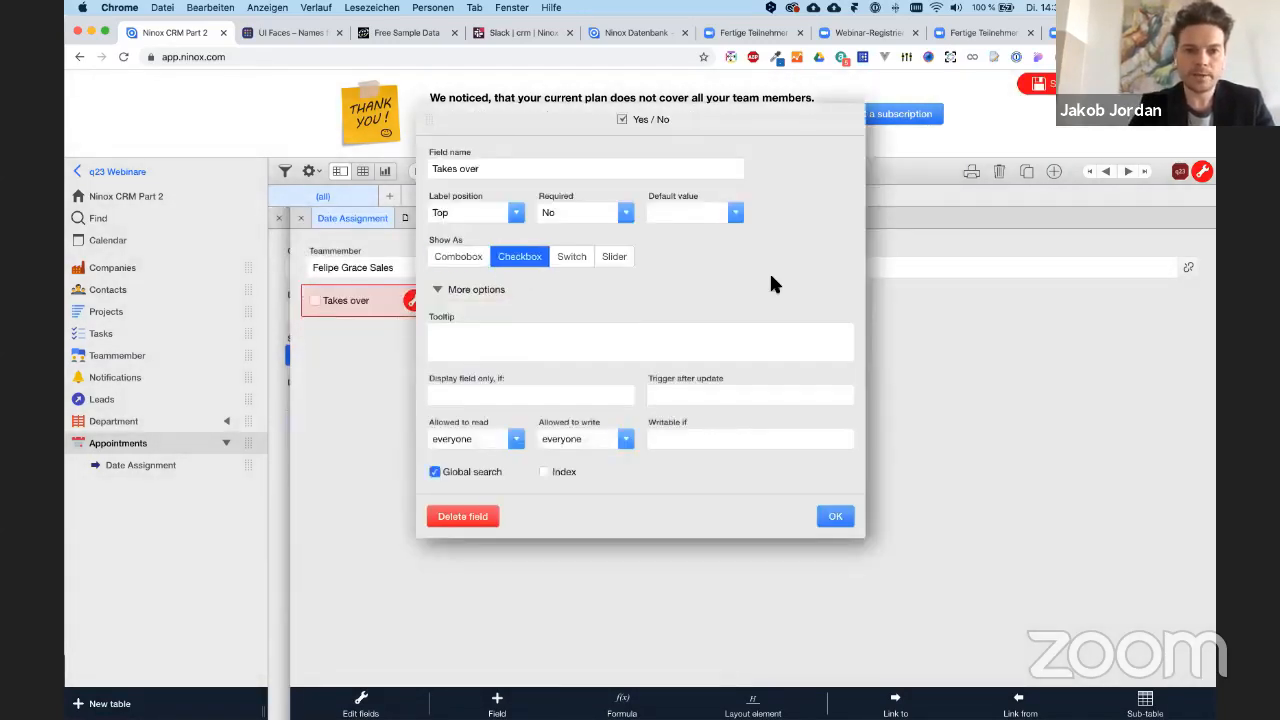
left_click(899, 418)
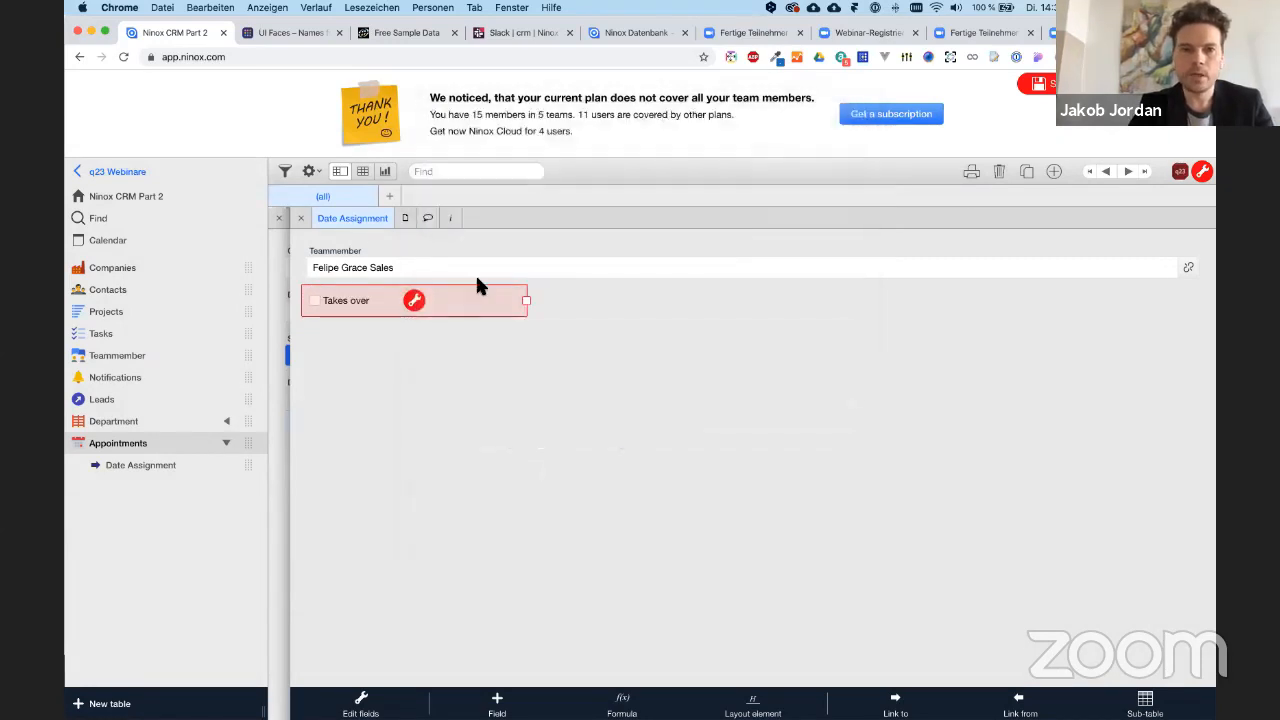
- Display the Takes over field as a Switch and set it to Yes for this assignment
left_click(414, 300)
left_click(572, 257)
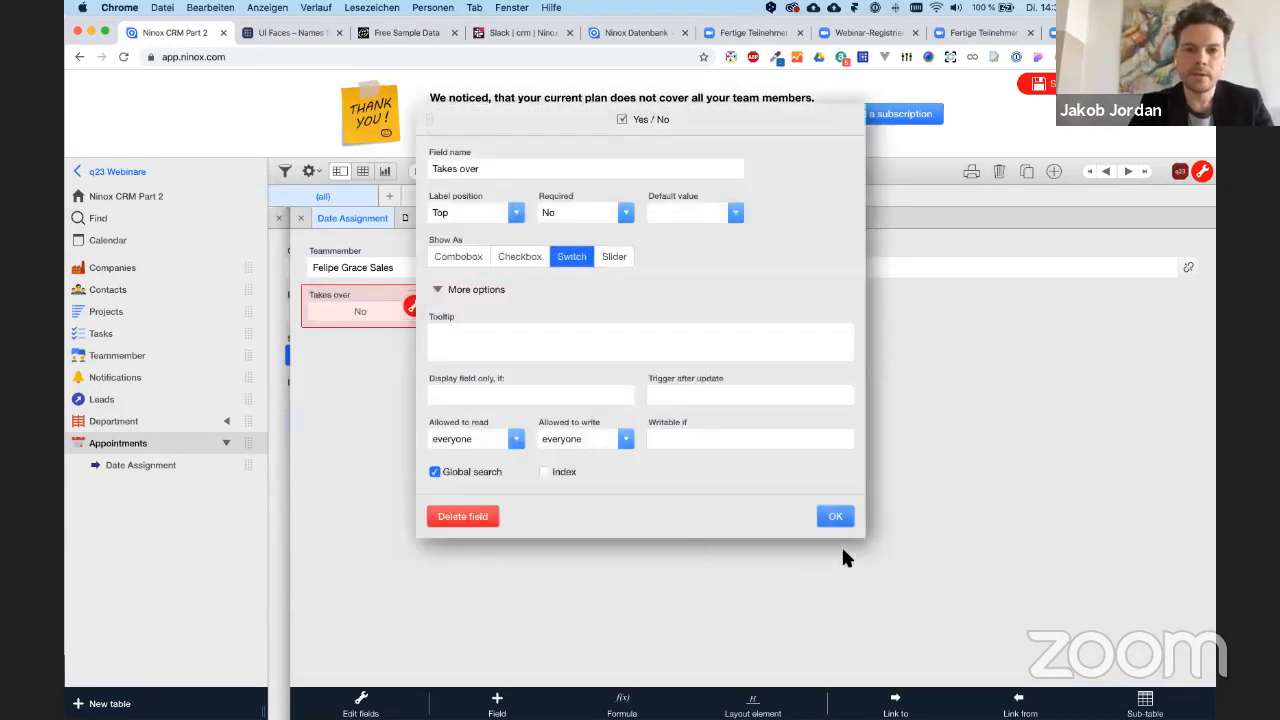
left_click(832, 515)
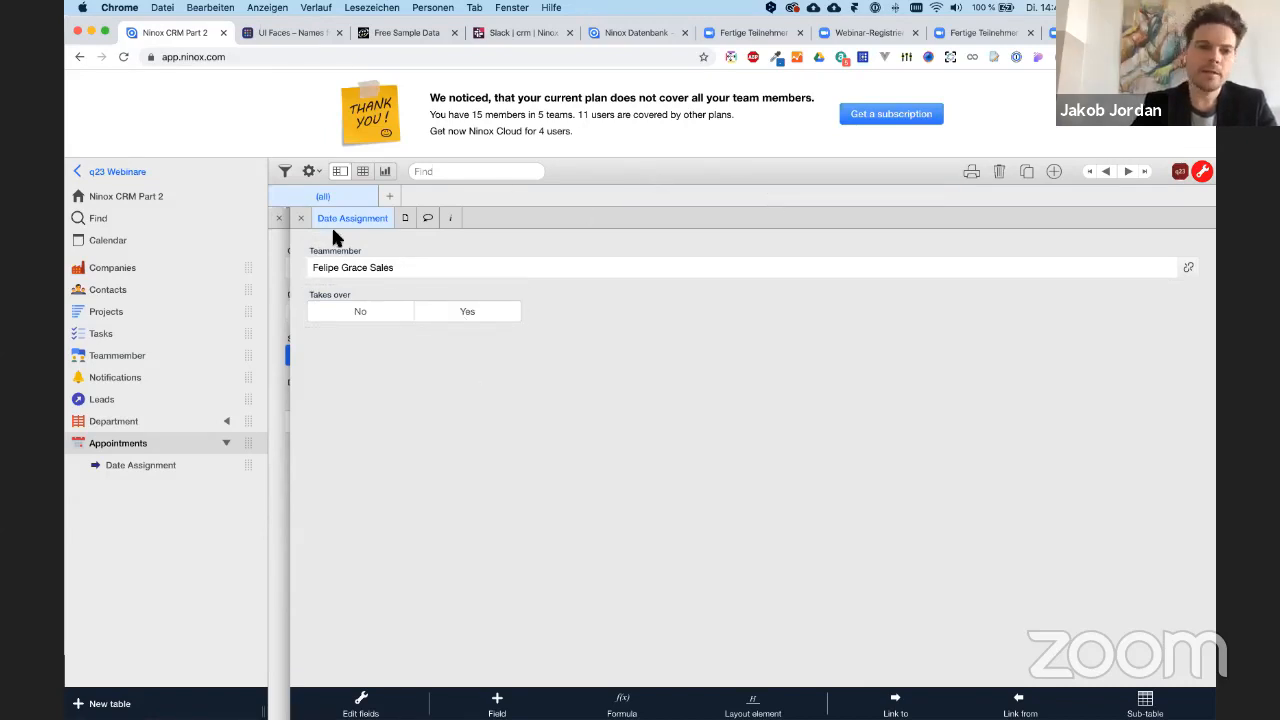
left_click(448, 314)
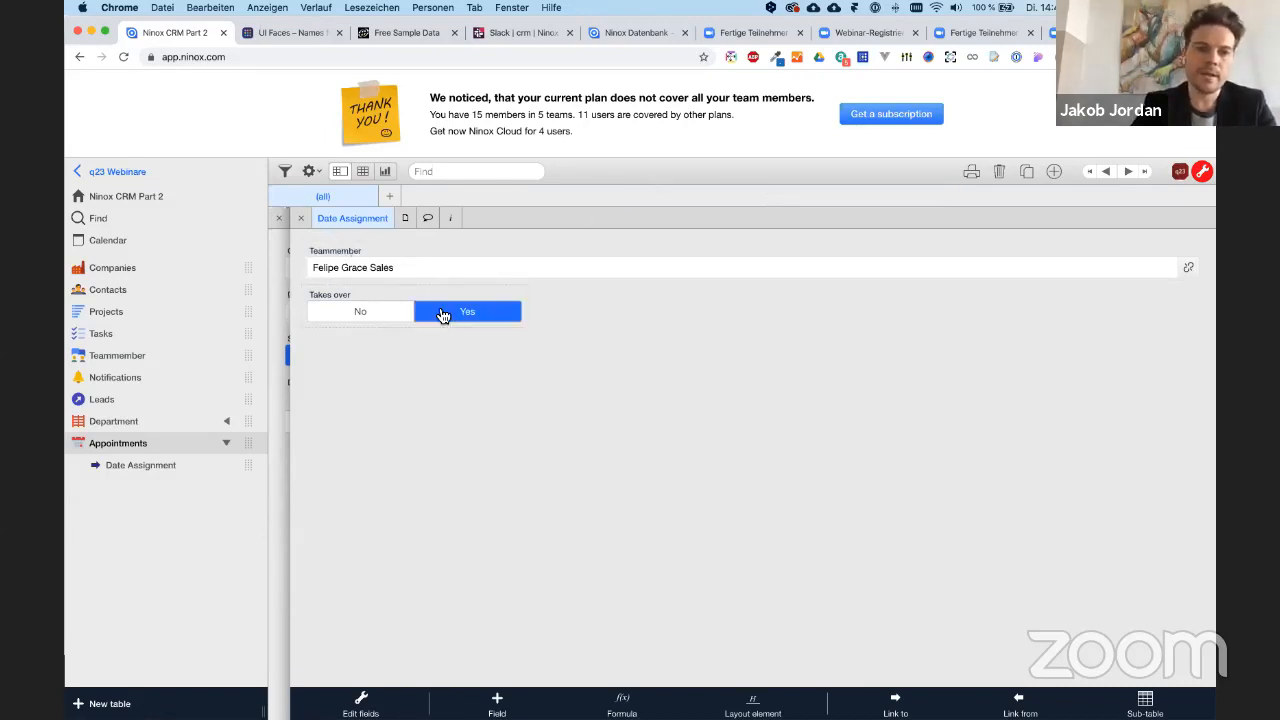
left_click(301, 217)
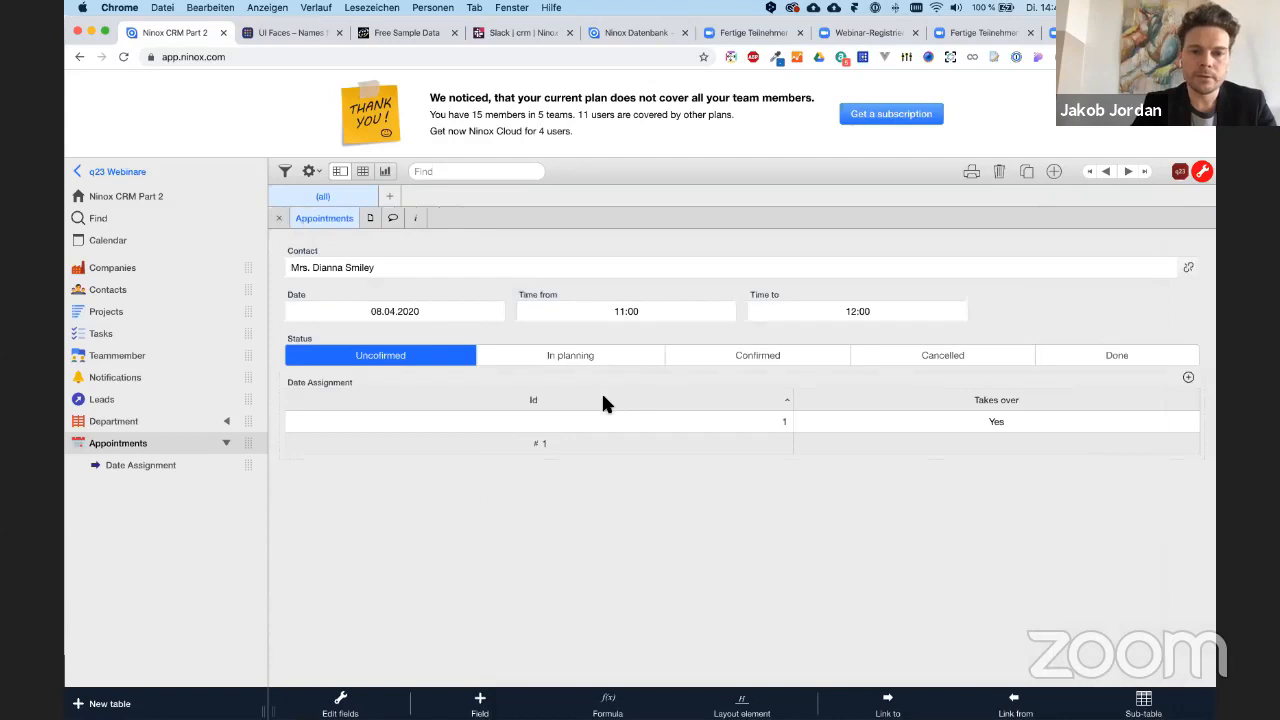
- Show the team member's First Name as a column in the appointment's Date Assignment list
left_click(705, 398)
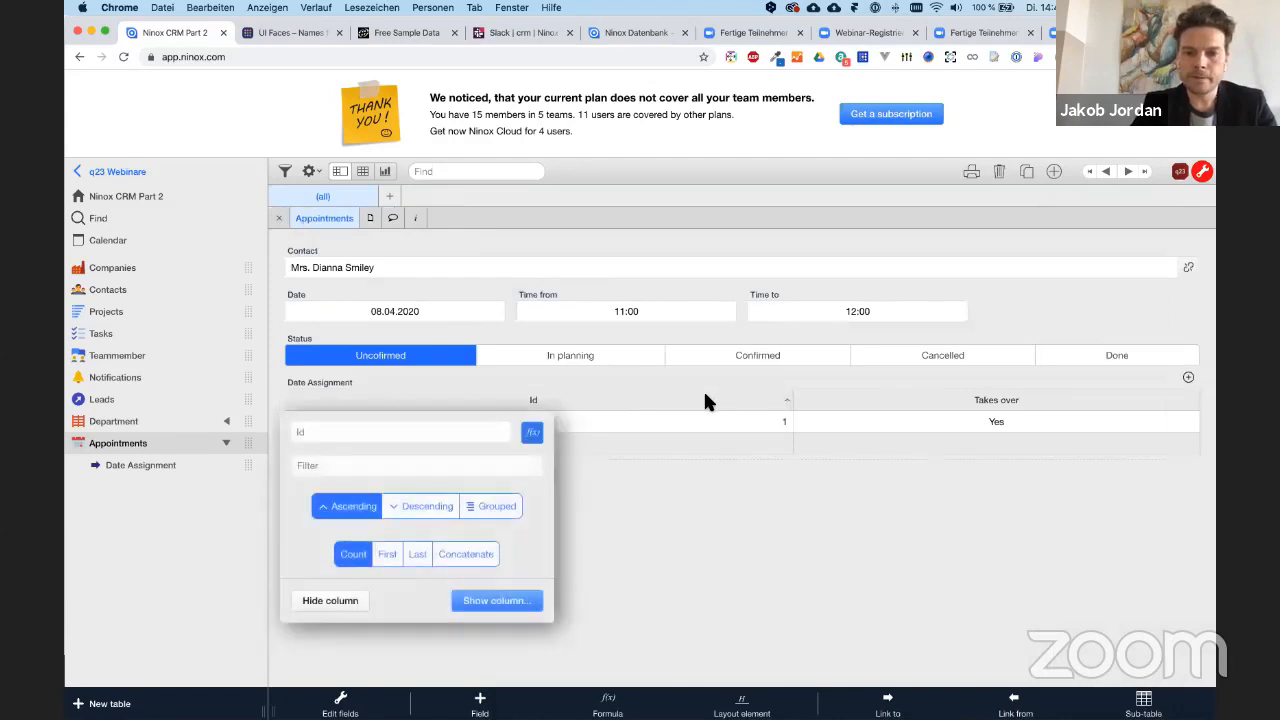
left_click(515, 599)
left_click(360, 514)
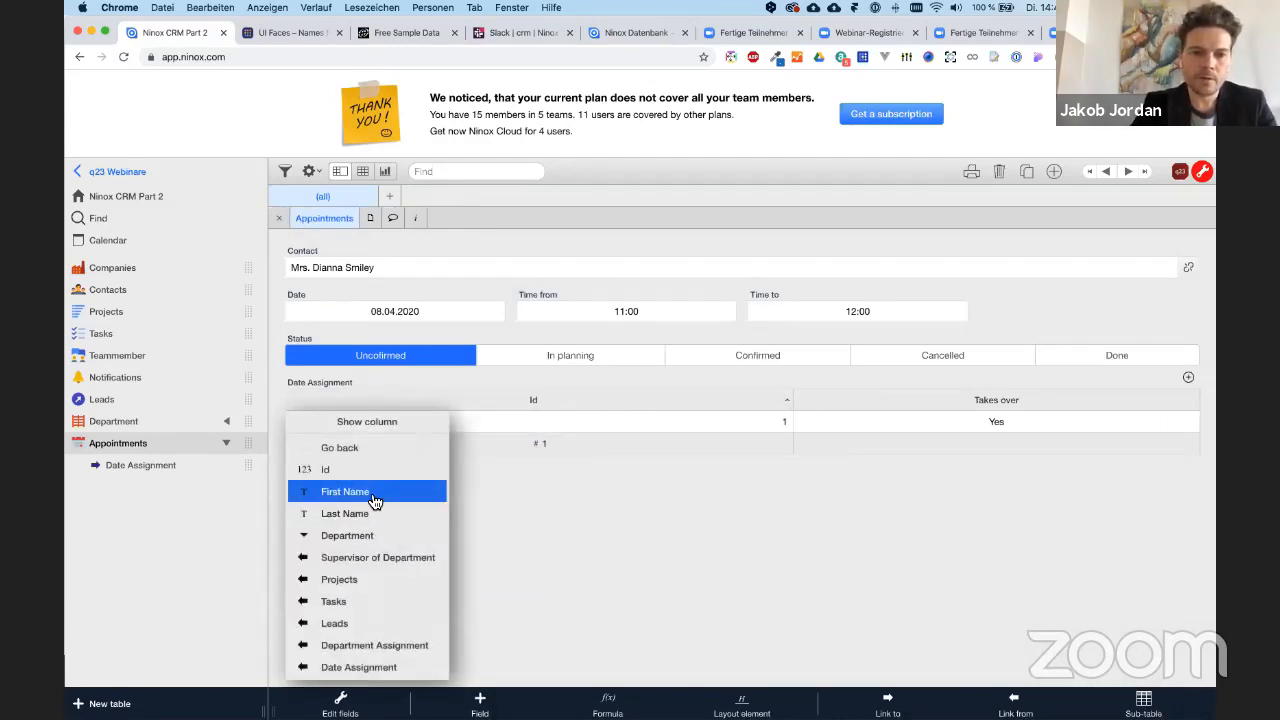
left_click(374, 495)
- Hide the Id column of the Date Assignment list and widen the First Name column
left_click(693, 401)
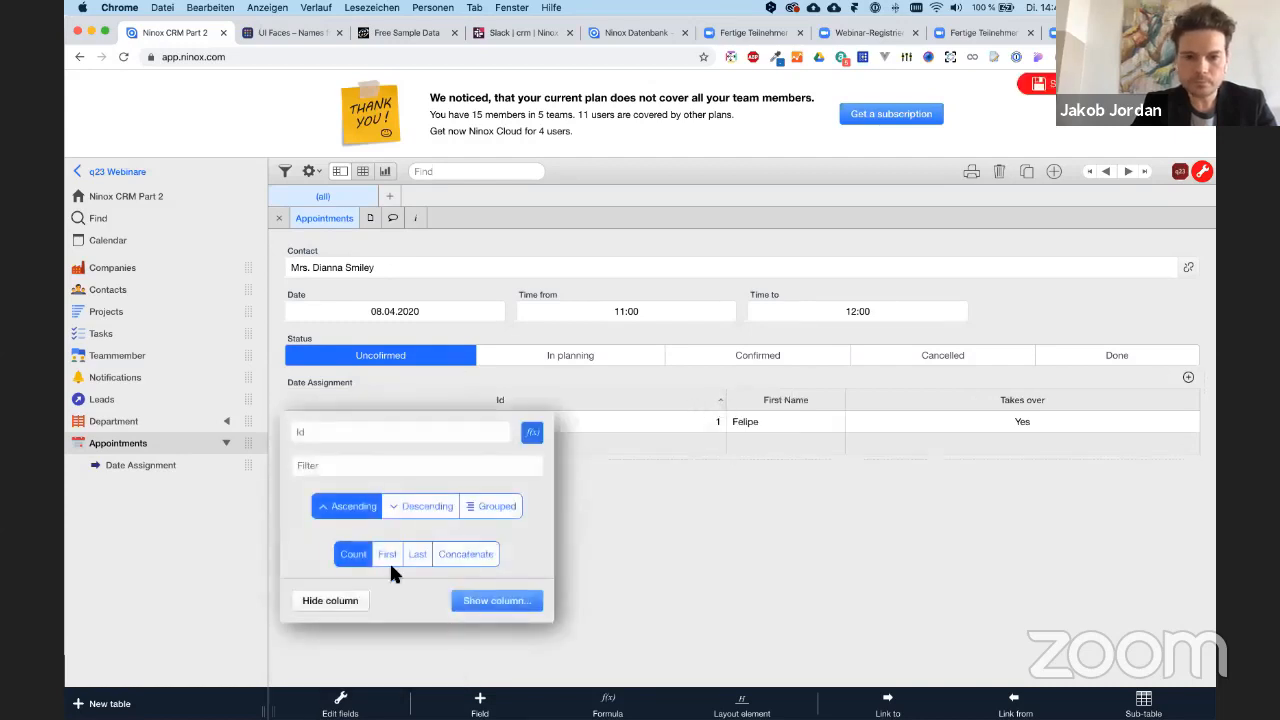
left_click(340, 601)
left_click_drag(403, 399, 503, 399)
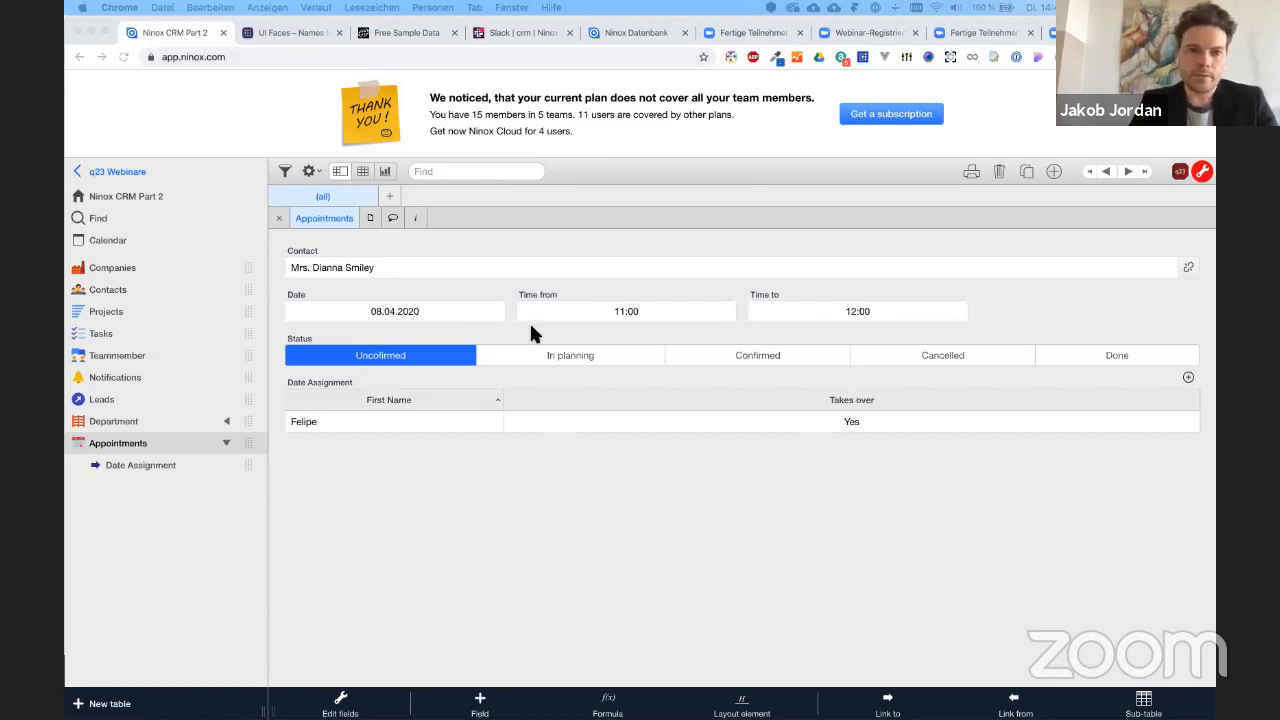
- Shorten the Contact field so it ends near the end of the Time to field, and save the form layout
left_click(1018, 250)
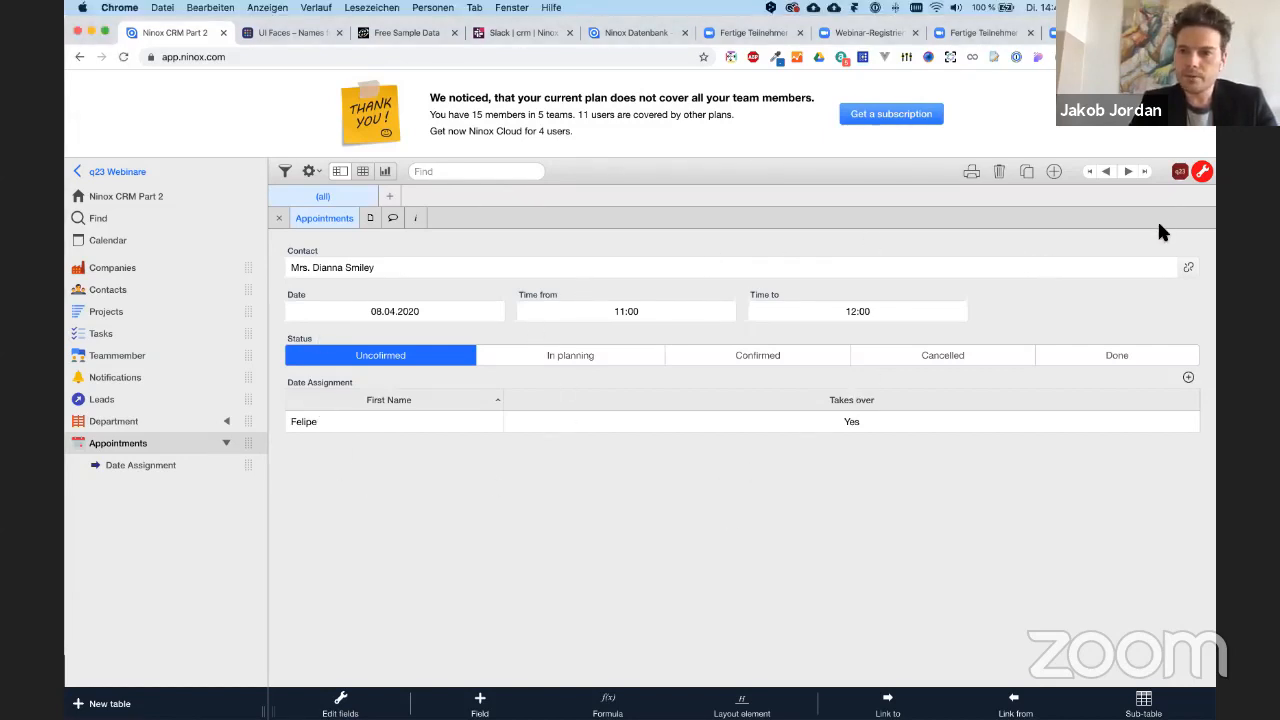
left_click_drag(1203, 263, 1003, 250)
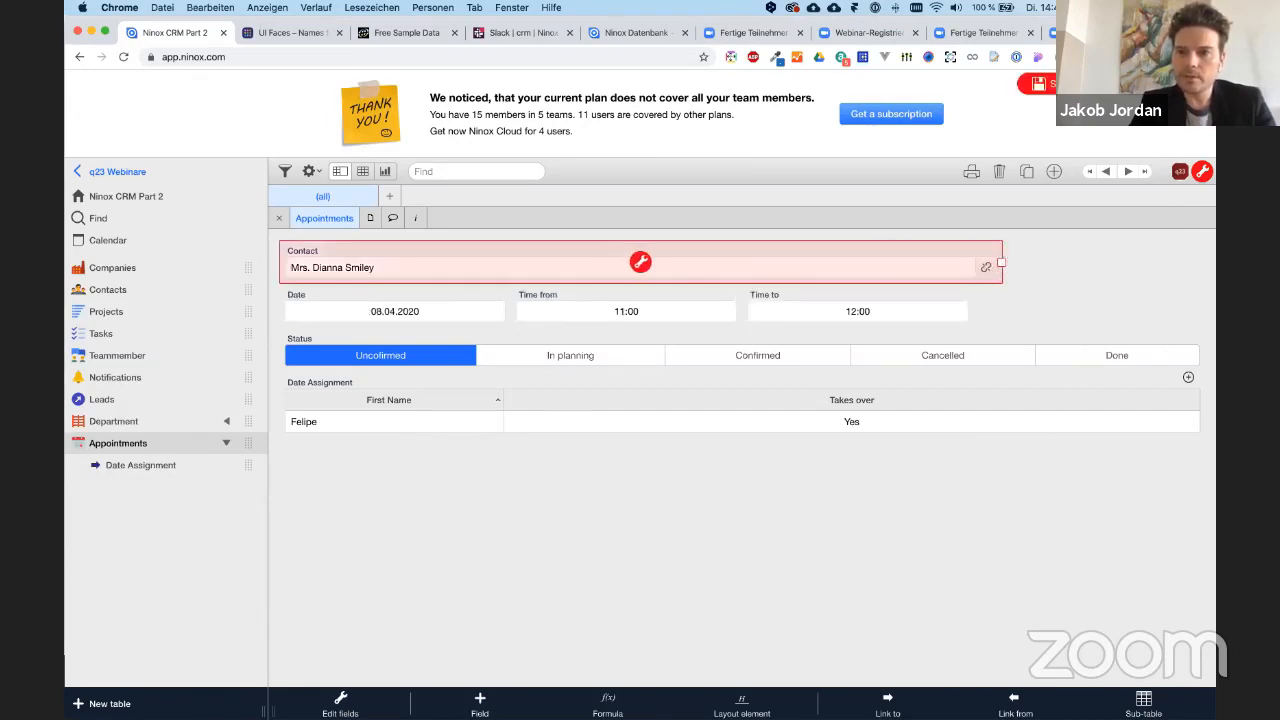
left_click(1075, 84)
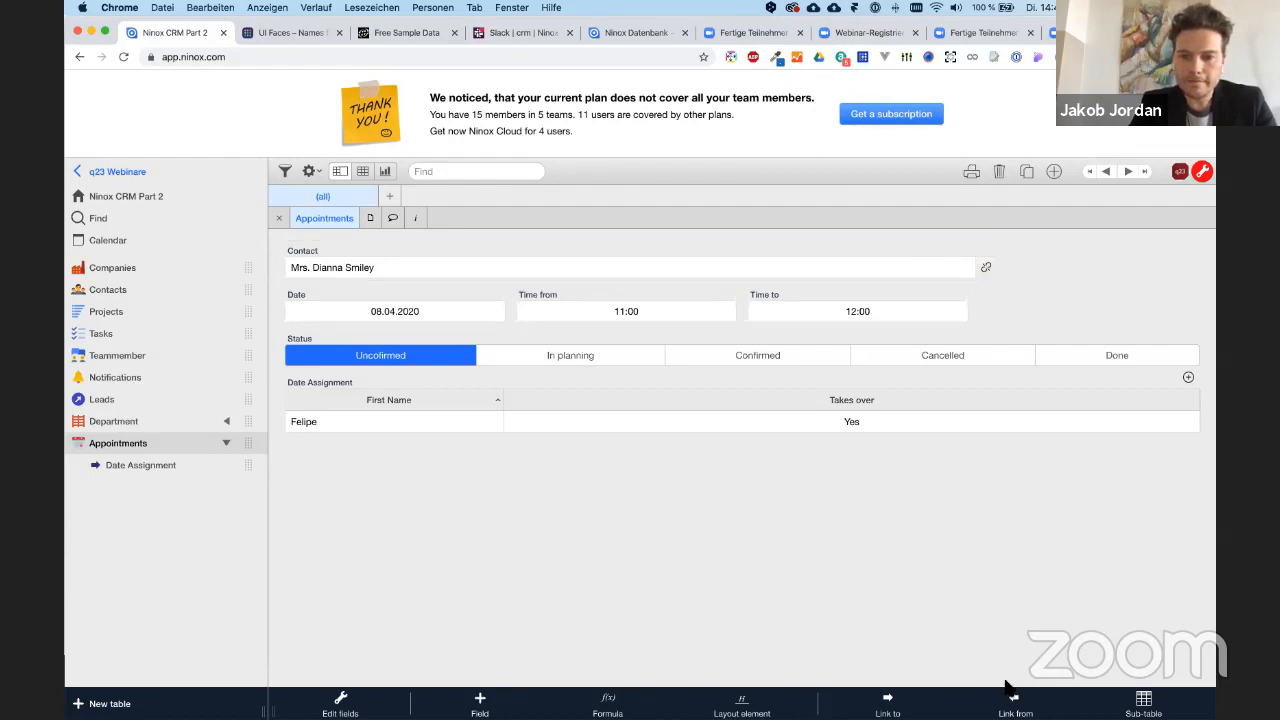
- Add a formula field to the Appointments form that returns Contact.Company.'Company Name'
left_click(741, 705)
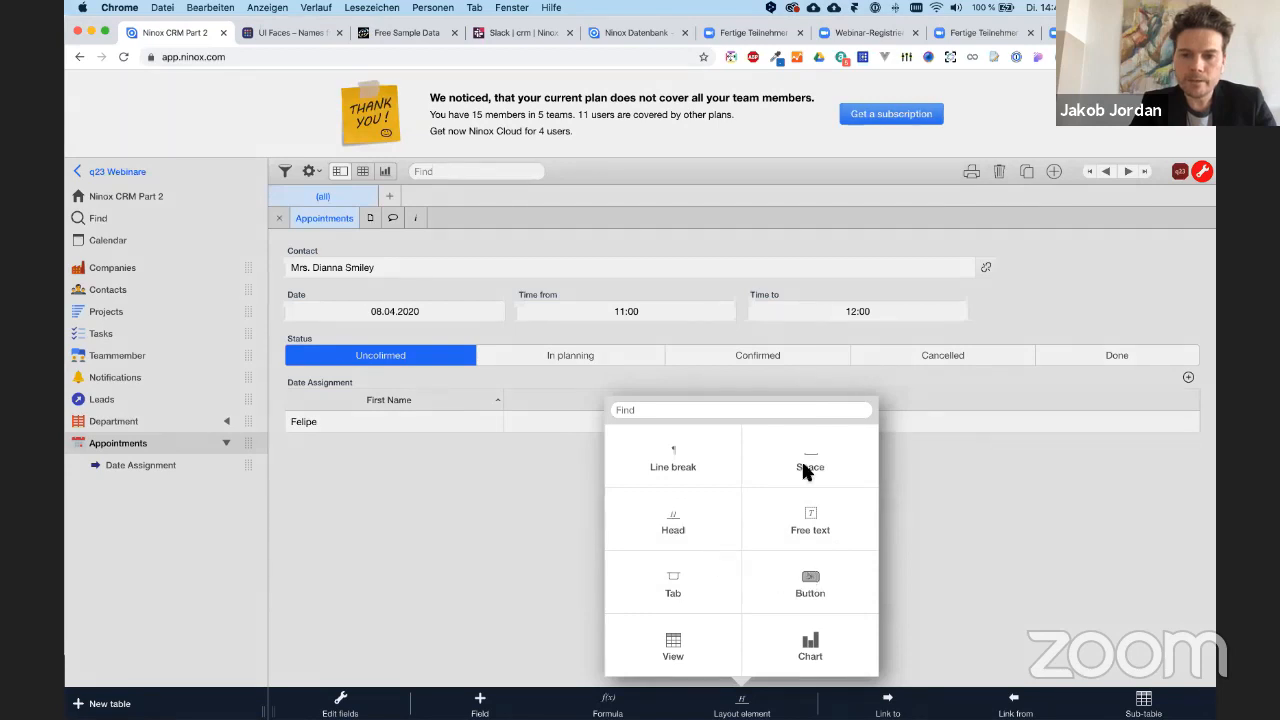
left_click(605, 702)
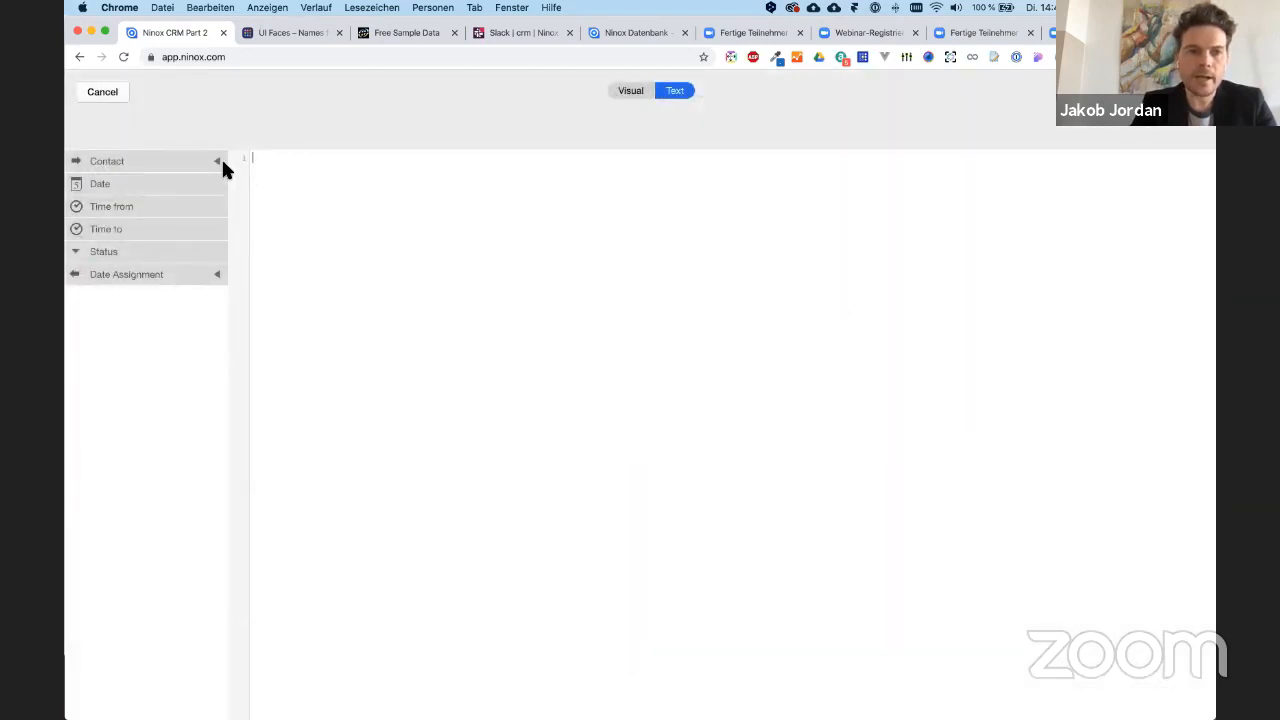
left_click(217, 161)
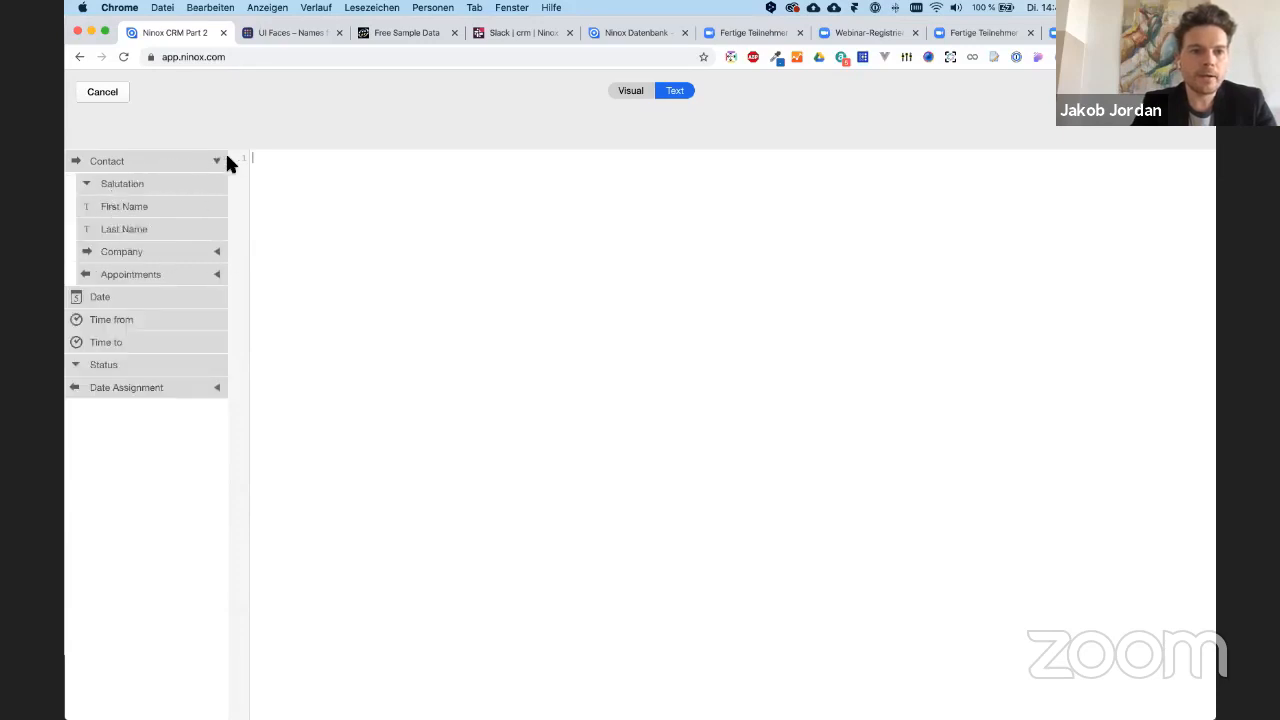
left_click(213, 251)
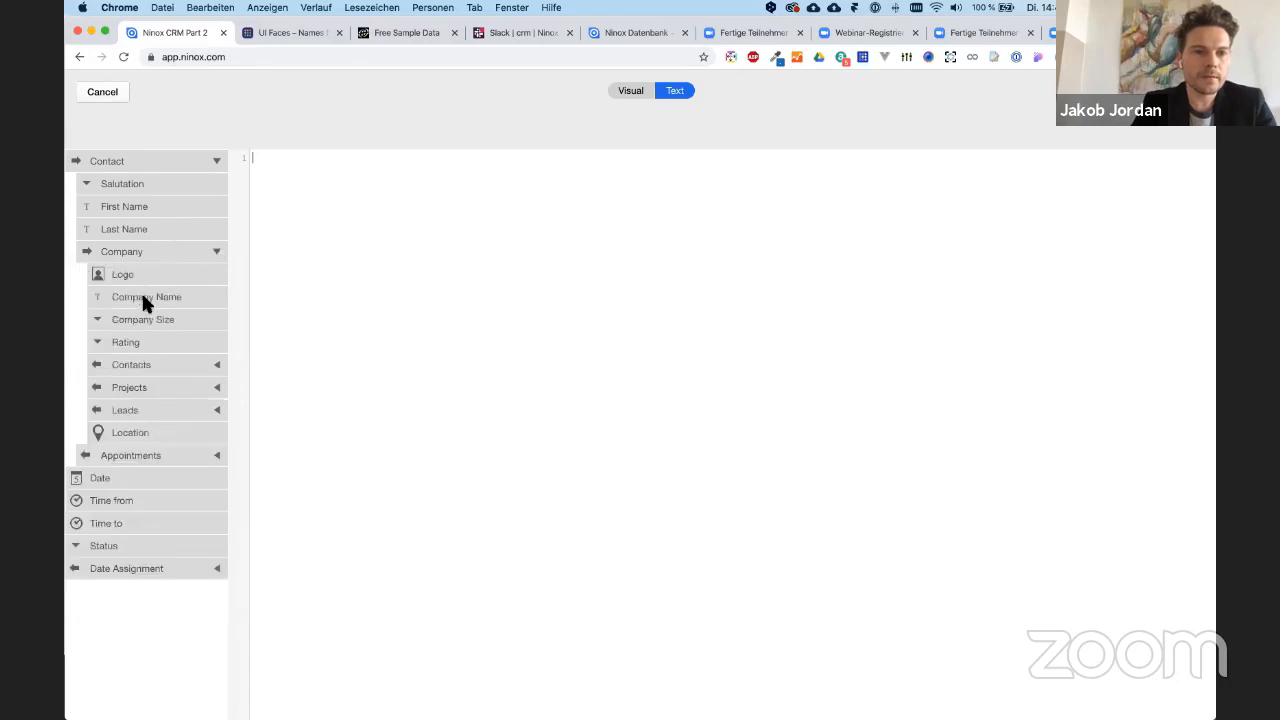
left_click(143, 297)
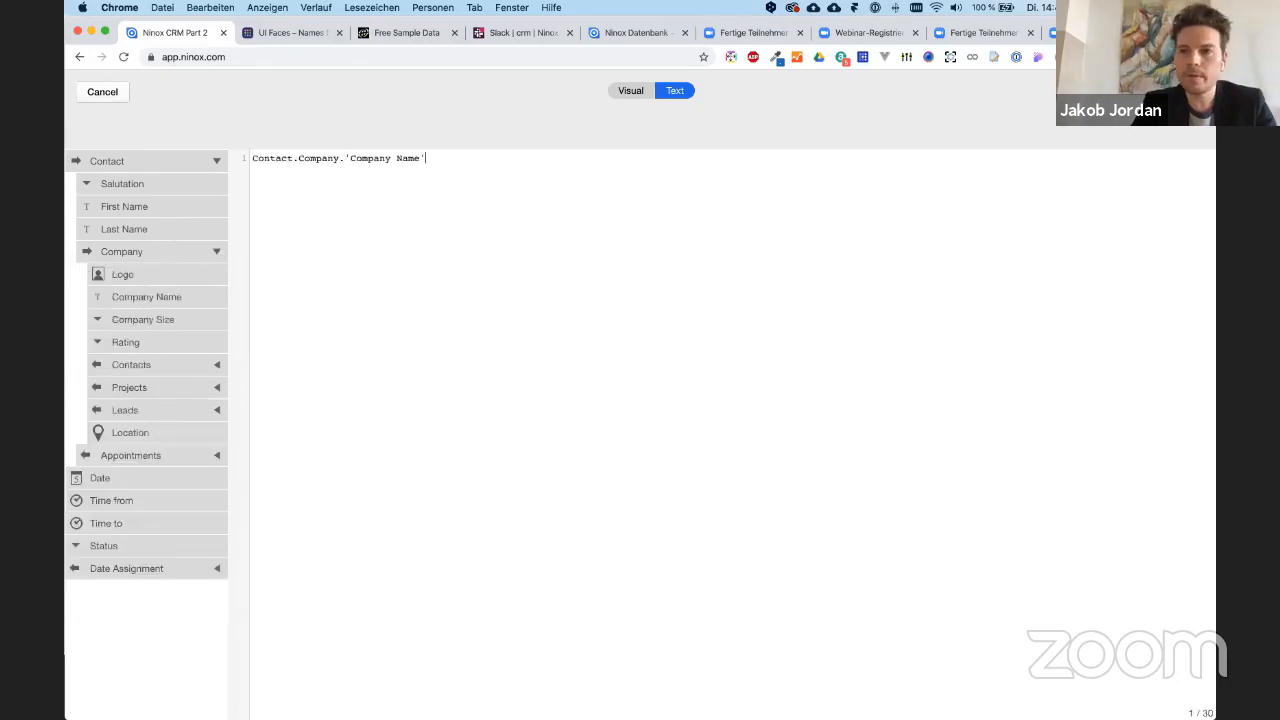
left_click(1183, 91)
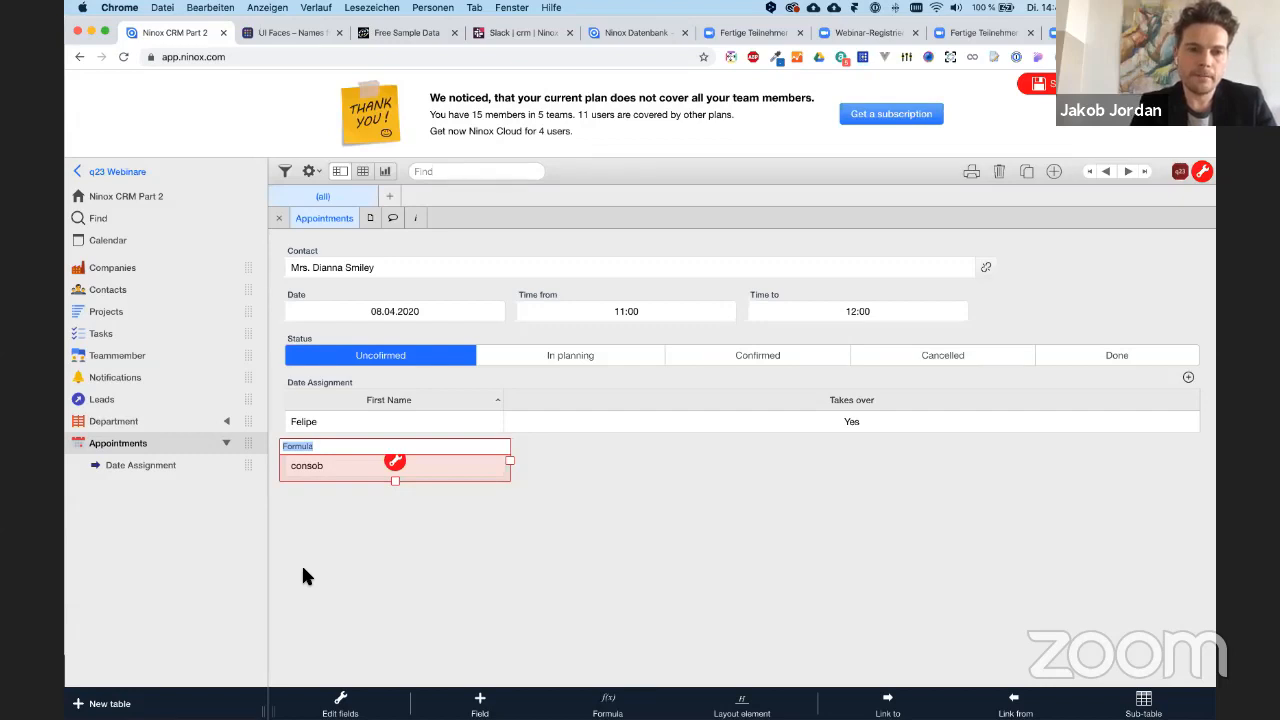
- Name the new formula field Company
key("BackSpace")
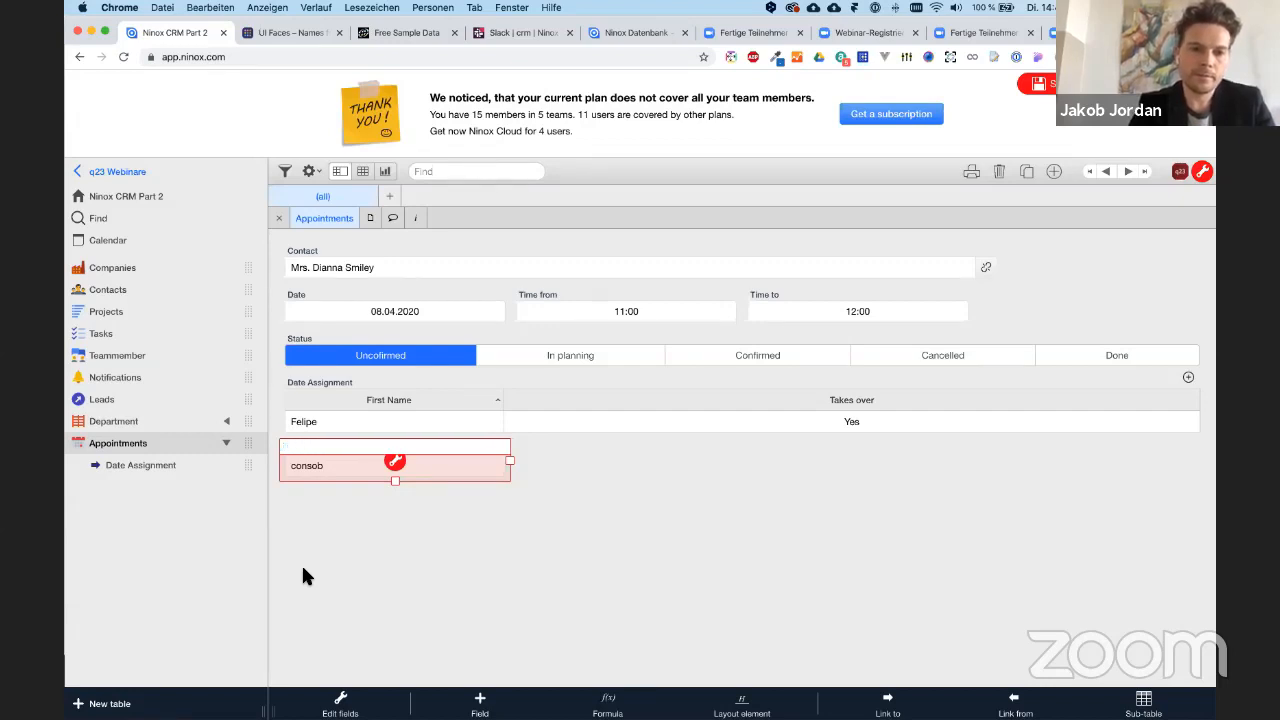
type("Company")
key("Return")
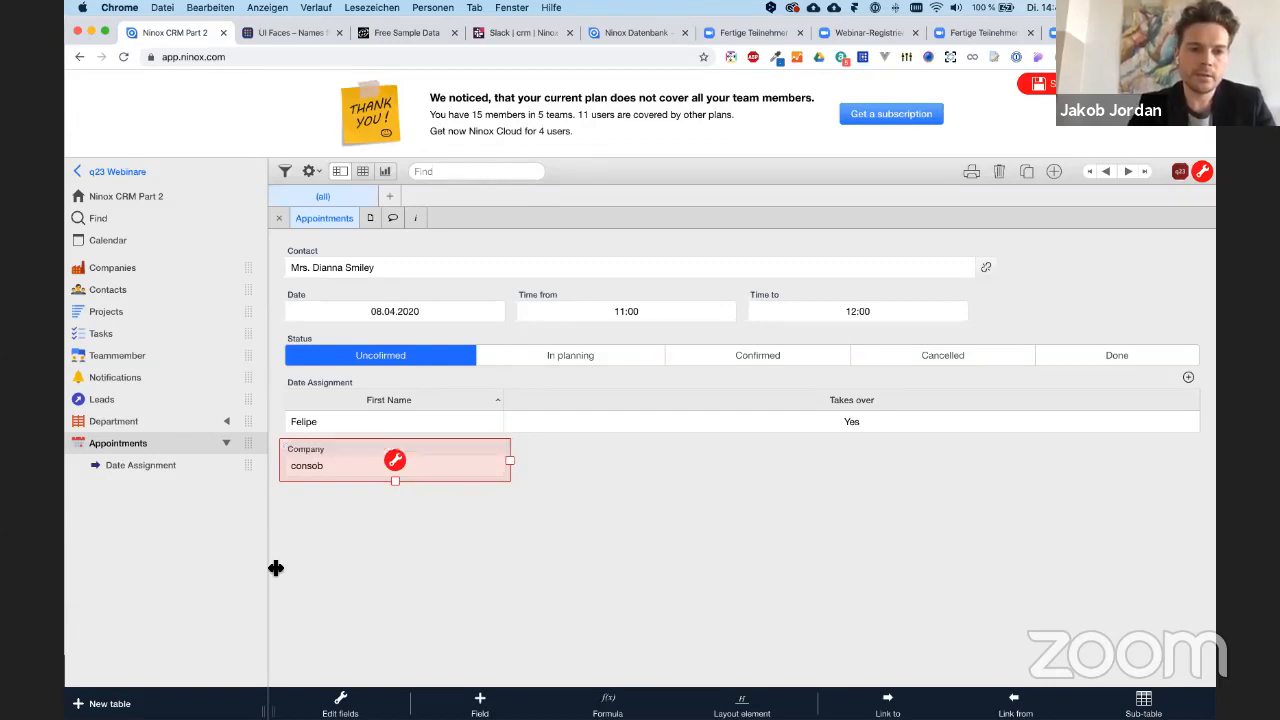
- Move the Company field up beside Contact, narrow the Contact field so both share one row, and save the form layout
left_click_drag(329, 449, 674, 271)
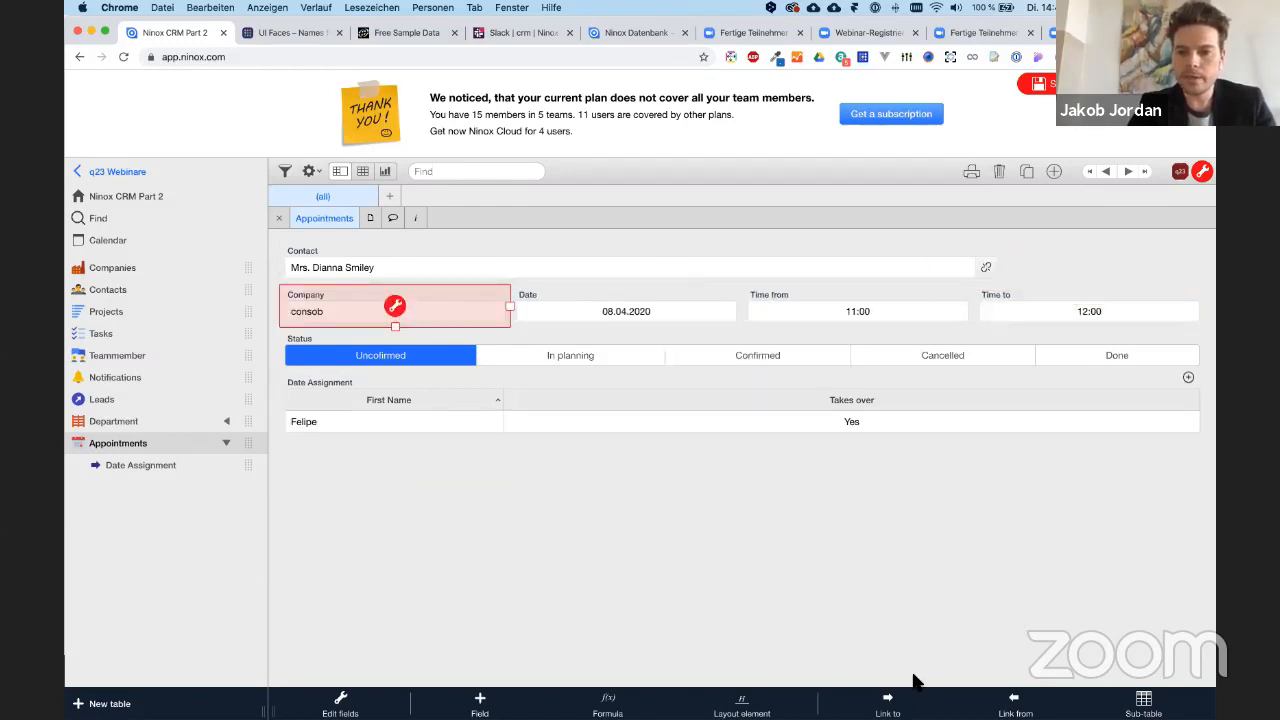
left_click(893, 702)
left_click(500, 391)
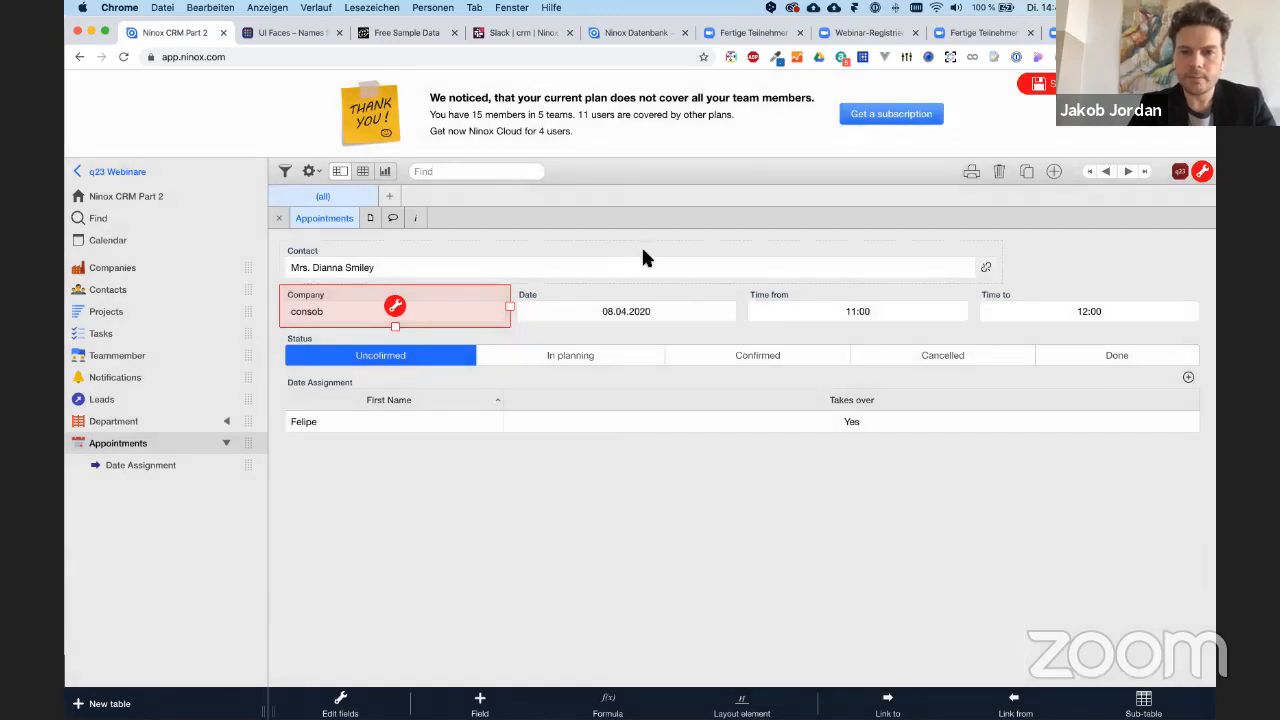
left_click(642, 250)
left_click_drag(1004, 262, 973, 262)
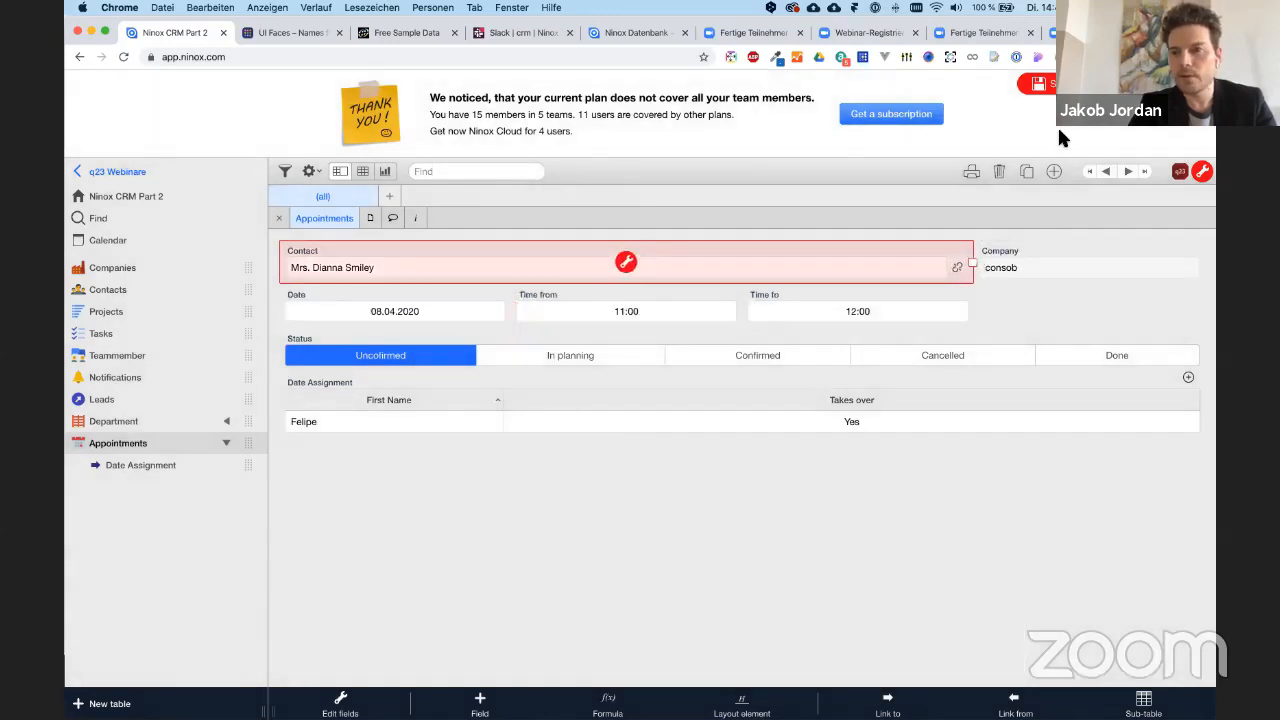
left_click(1070, 84)
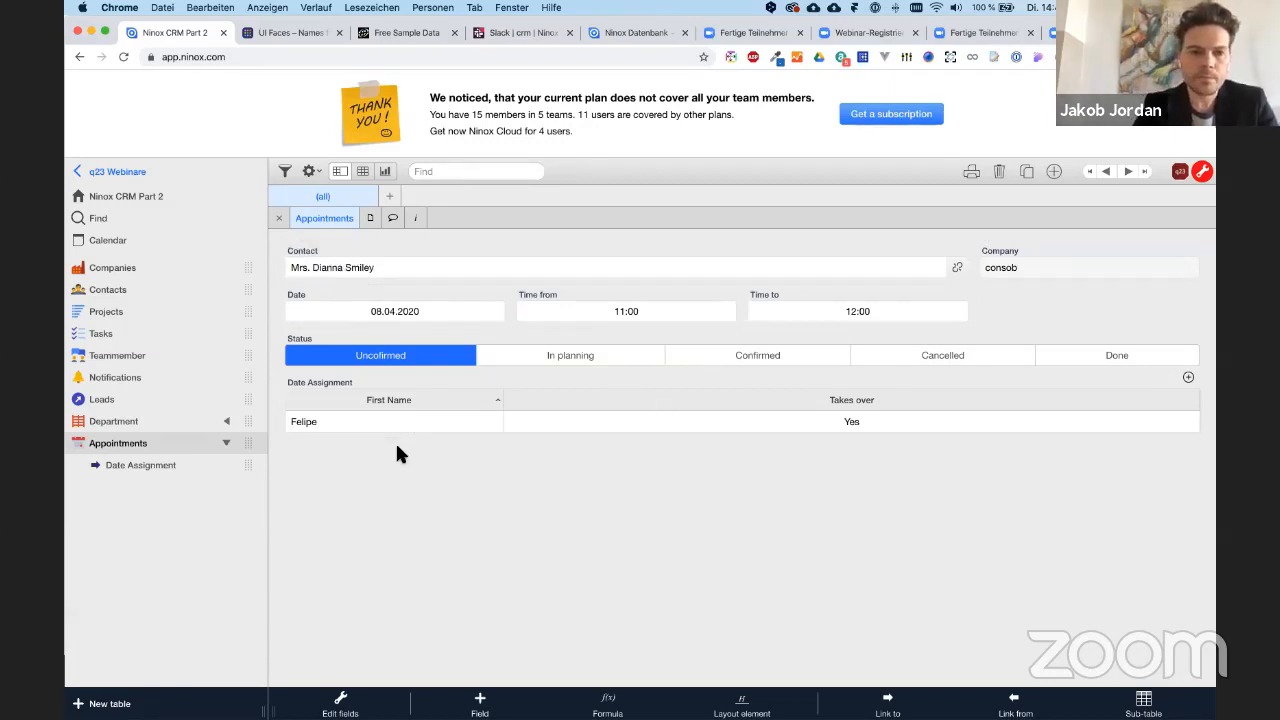
- Collapse the sub-table list of Appointments and start a new table named Field Service
left_click(226, 443)
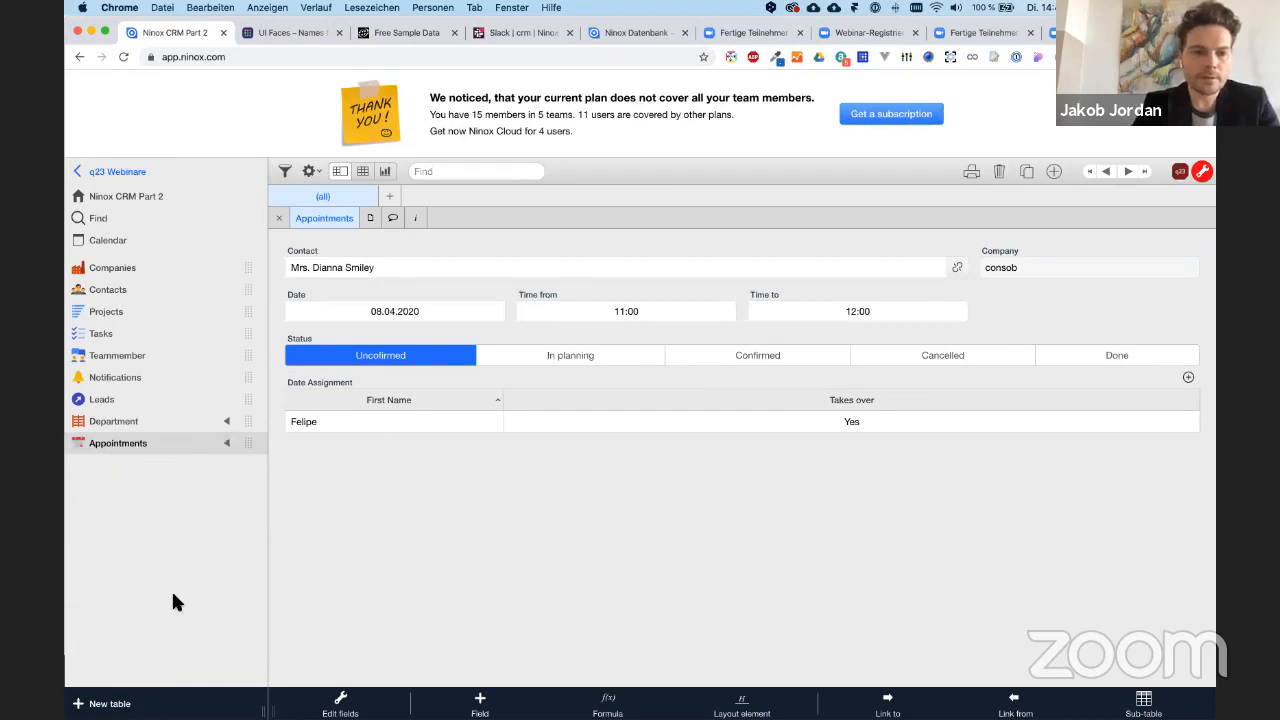
left_click(110, 704)
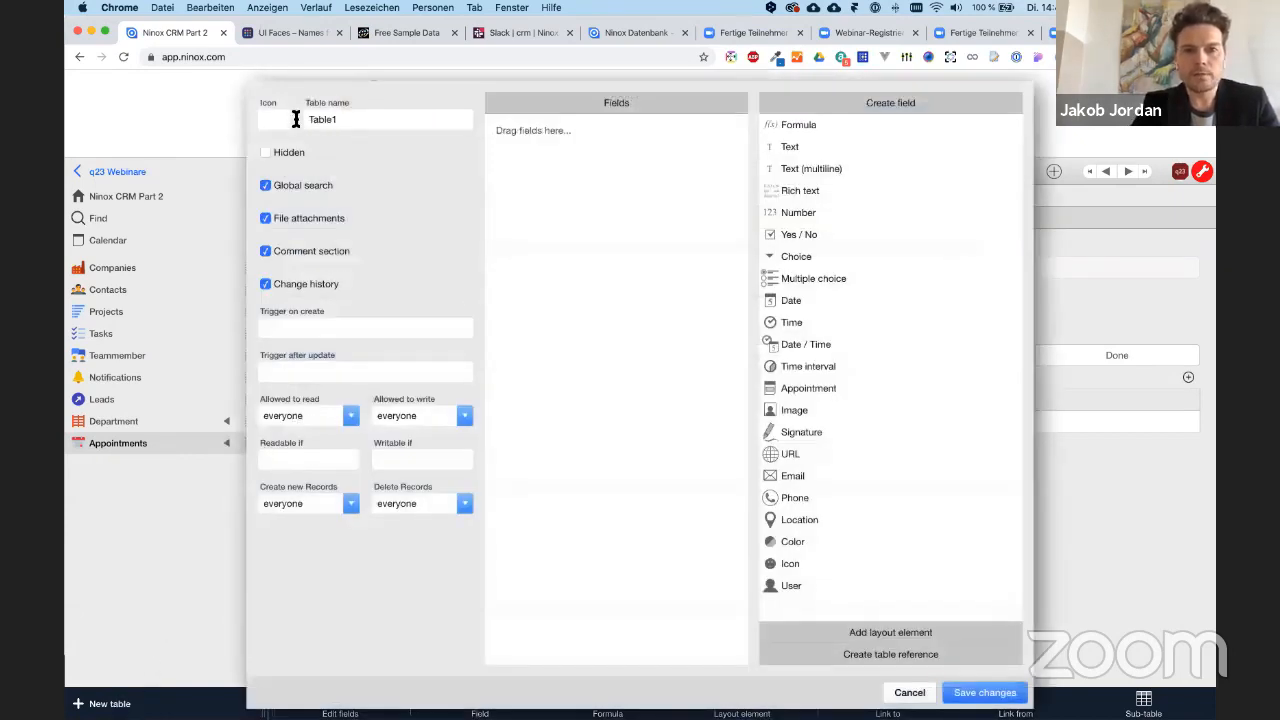
left_click(339, 111)
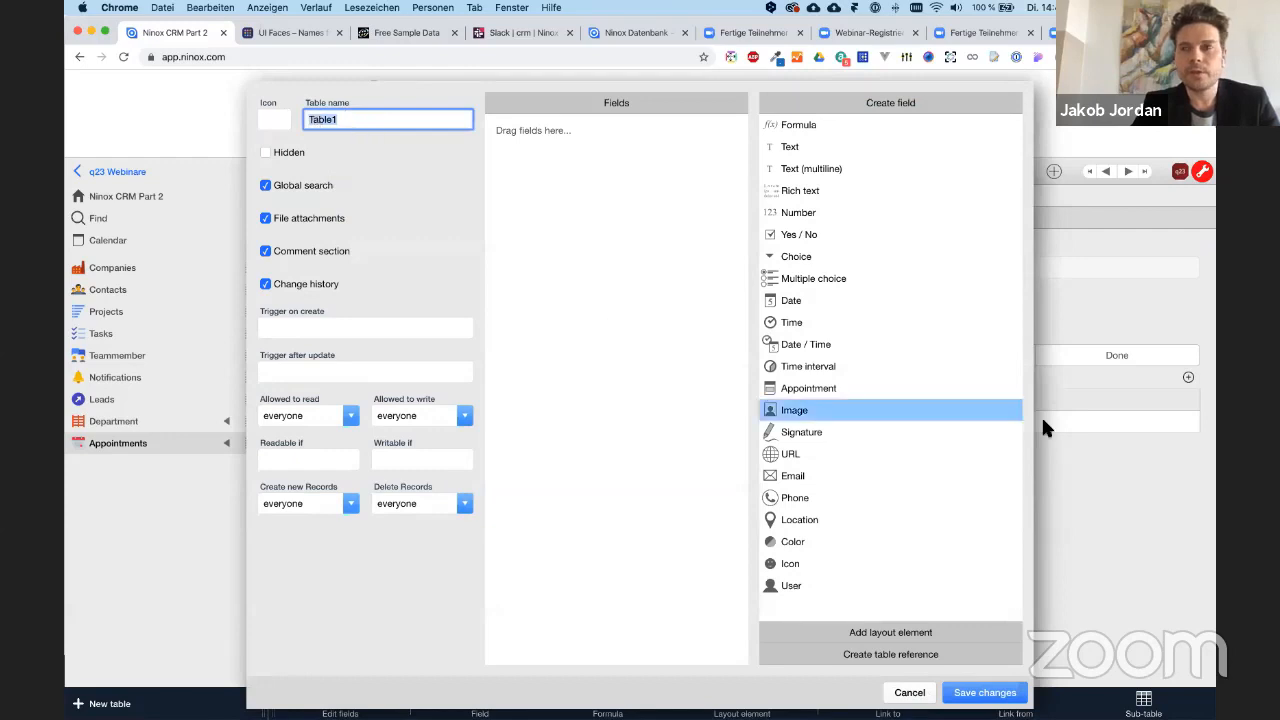
type("Field Service")
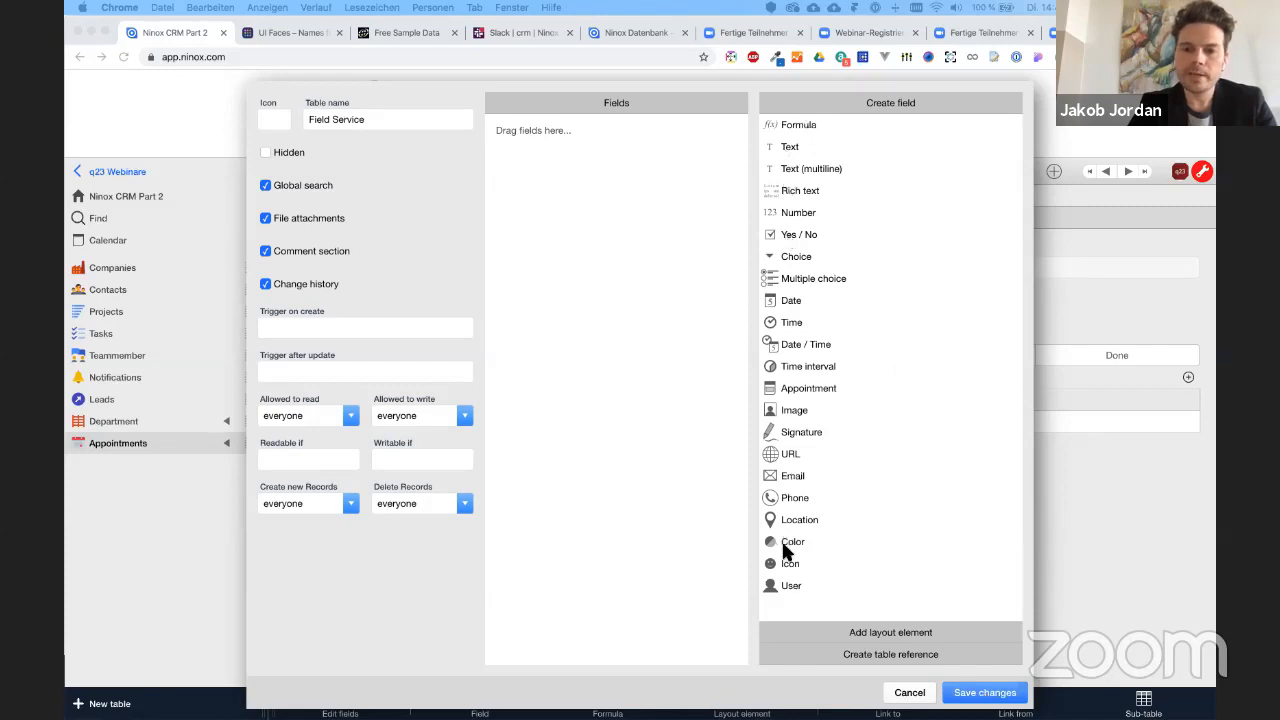
- Add a reference to the Teammember table as the first field of Field Service
left_click(889, 654)
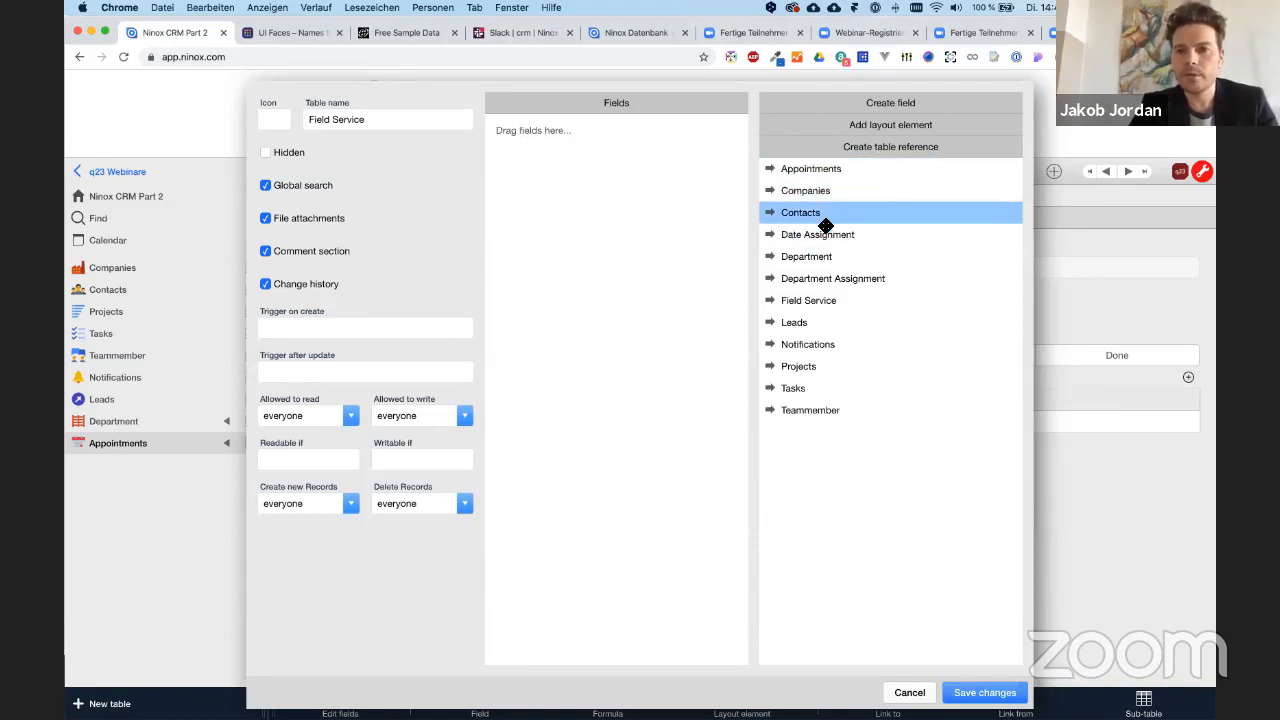
left_click_drag(814, 410, 590, 245)
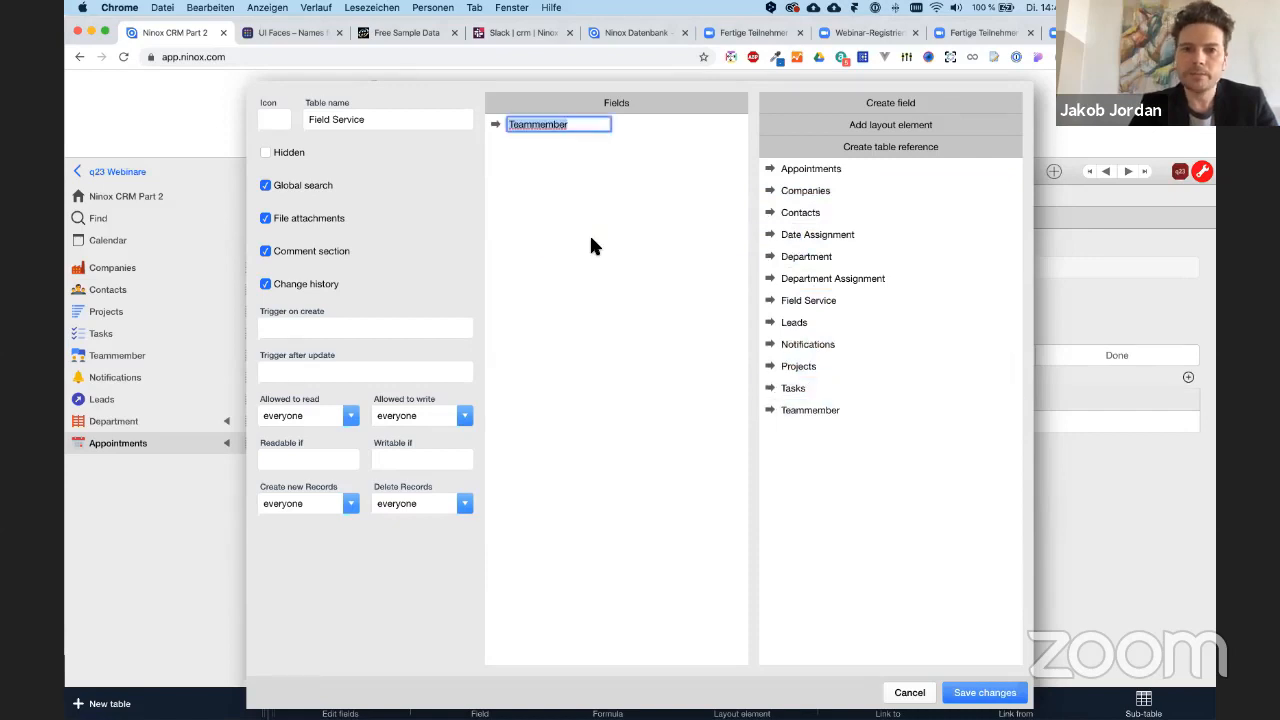
left_click(639, 177)
- Add a Date field named Date from below the Teammember reference, leaving its field options at their defaults
left_click(847, 102)
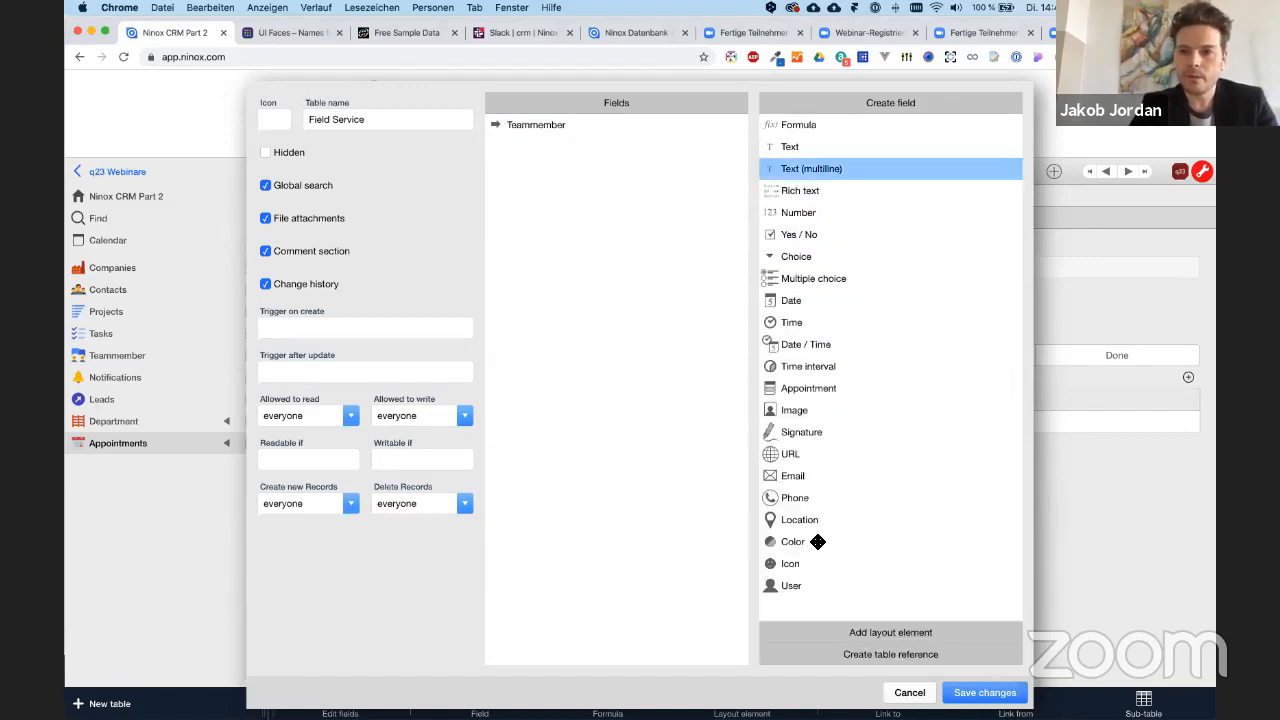
left_click(895, 631)
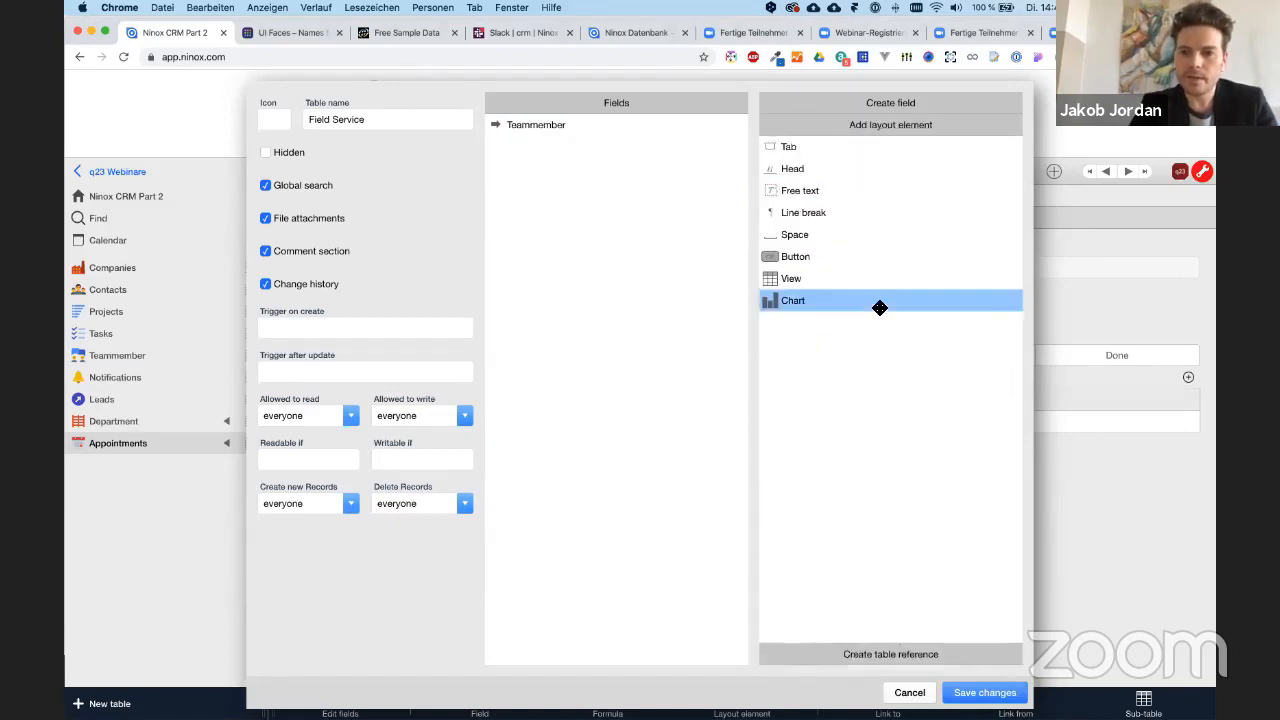
left_click(842, 100)
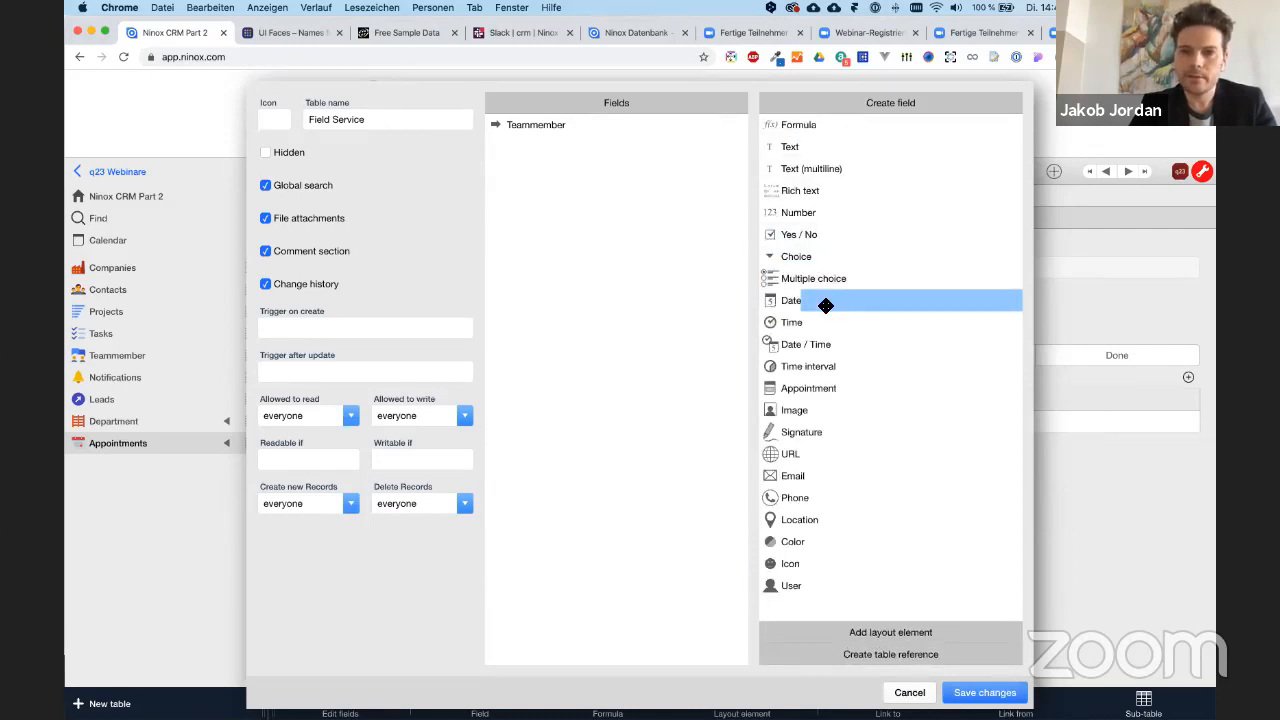
left_click_drag(825, 305, 583, 225)
type("from")
key("Return")
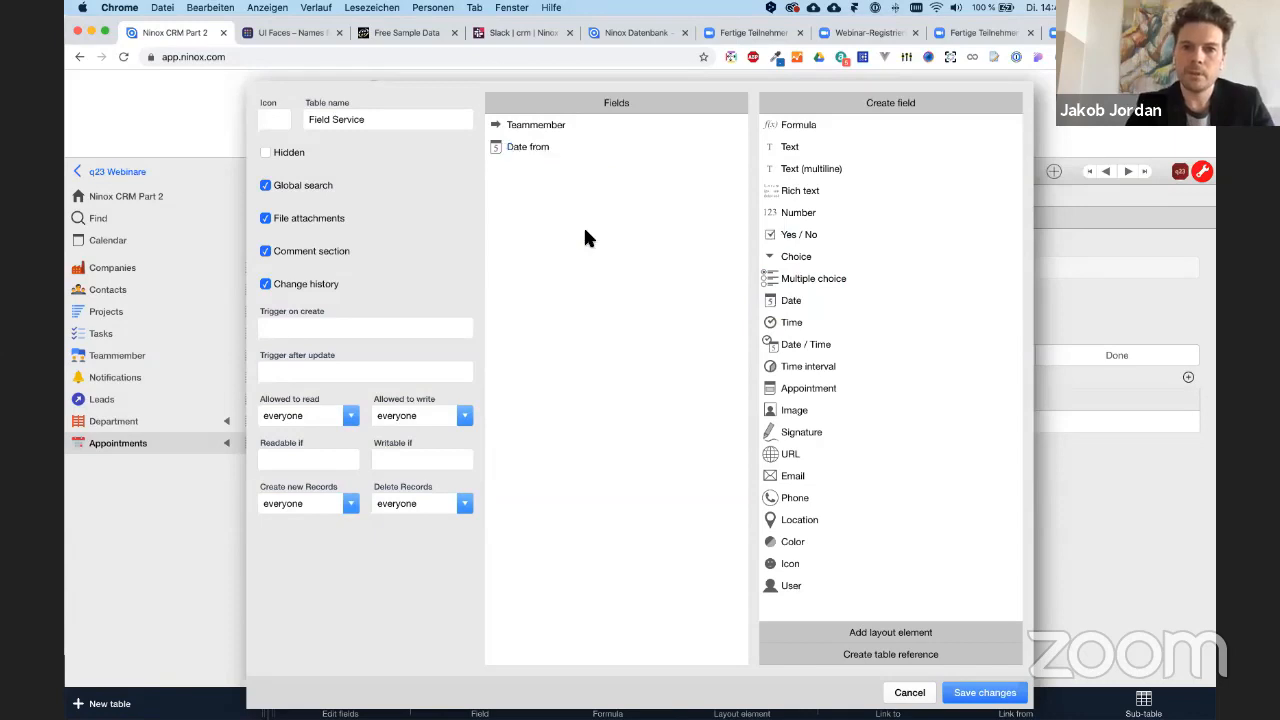
left_click(535, 150)
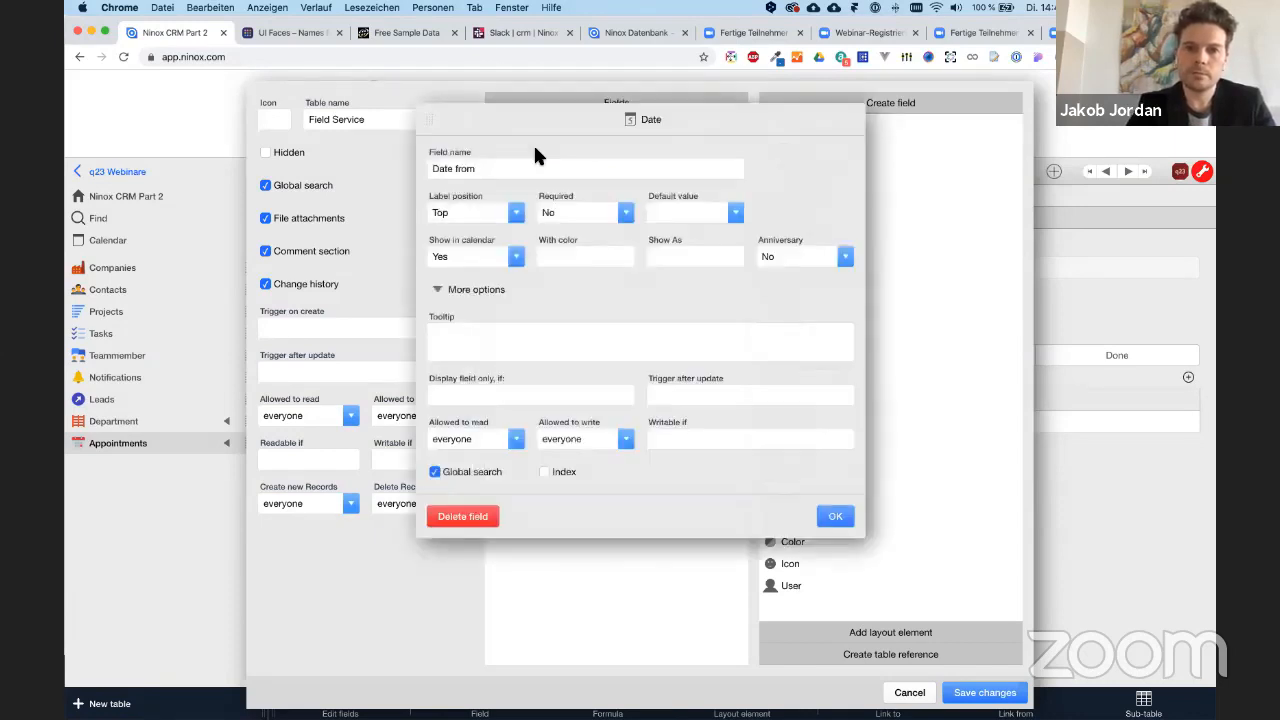
left_click(491, 169)
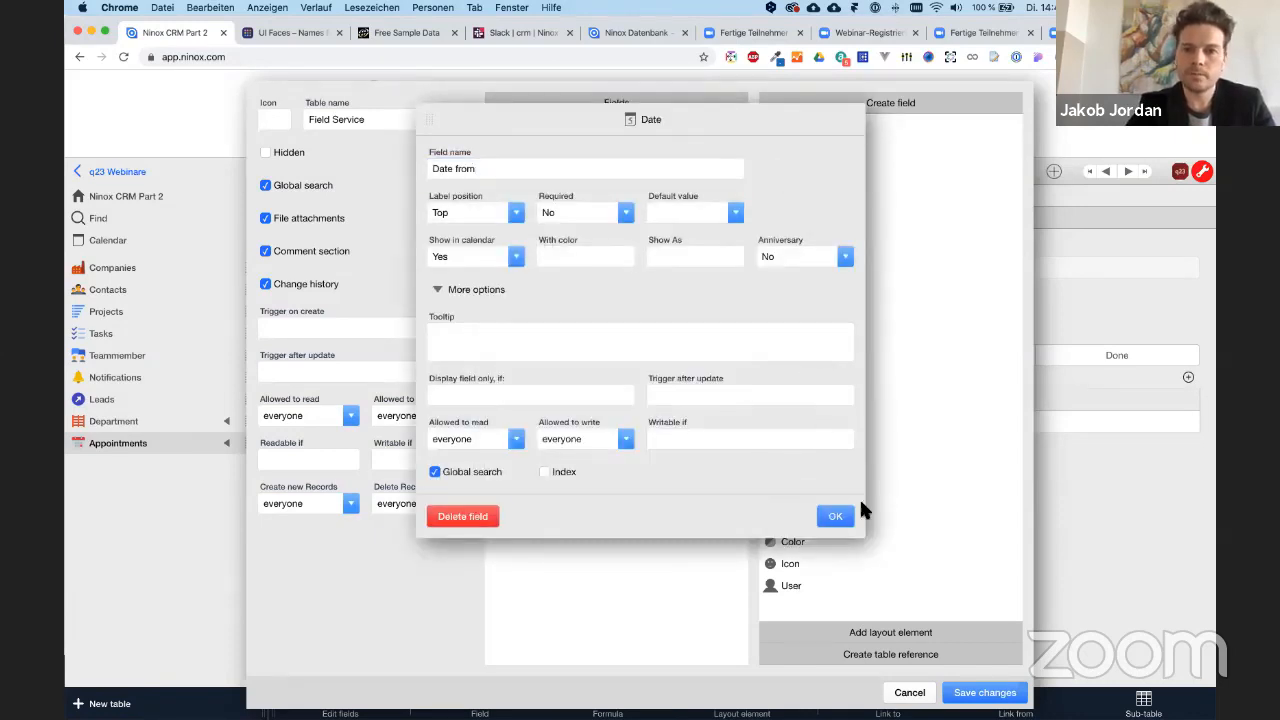
left_click(852, 513)
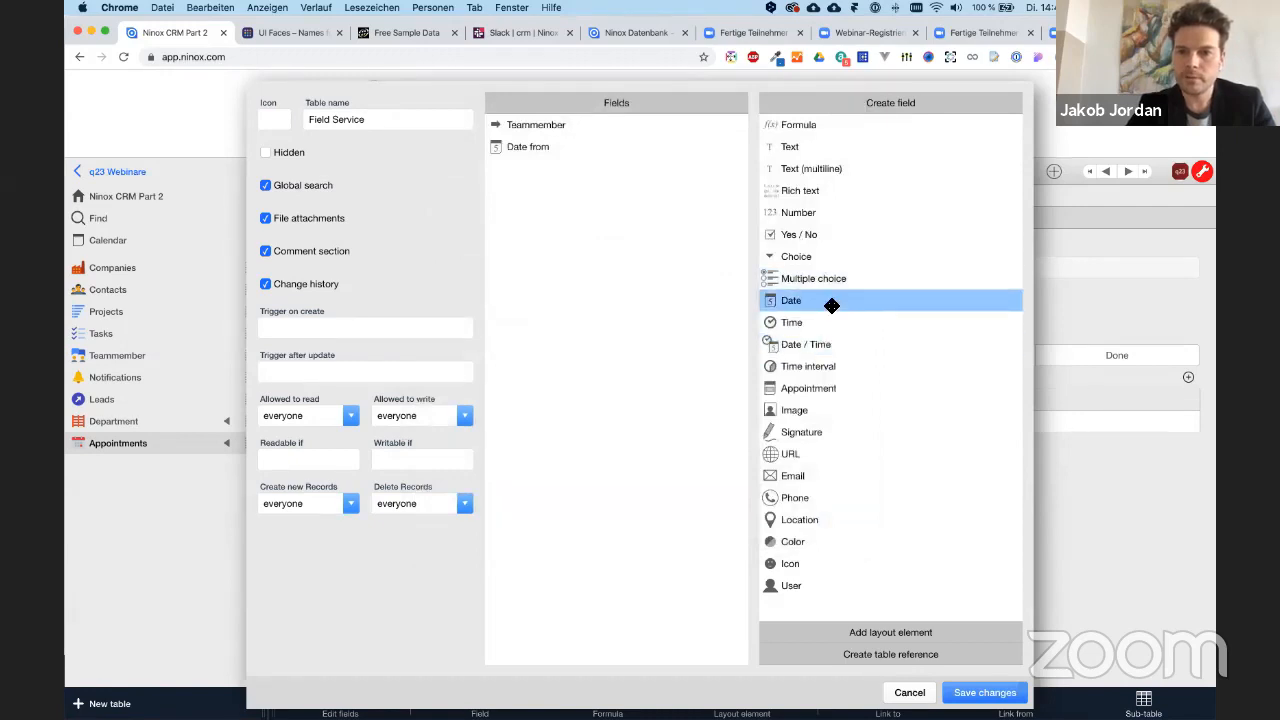
- Add a second Date field named Date to and save the Field Service table
left_click_drag(832, 305, 669, 255)
type("to")
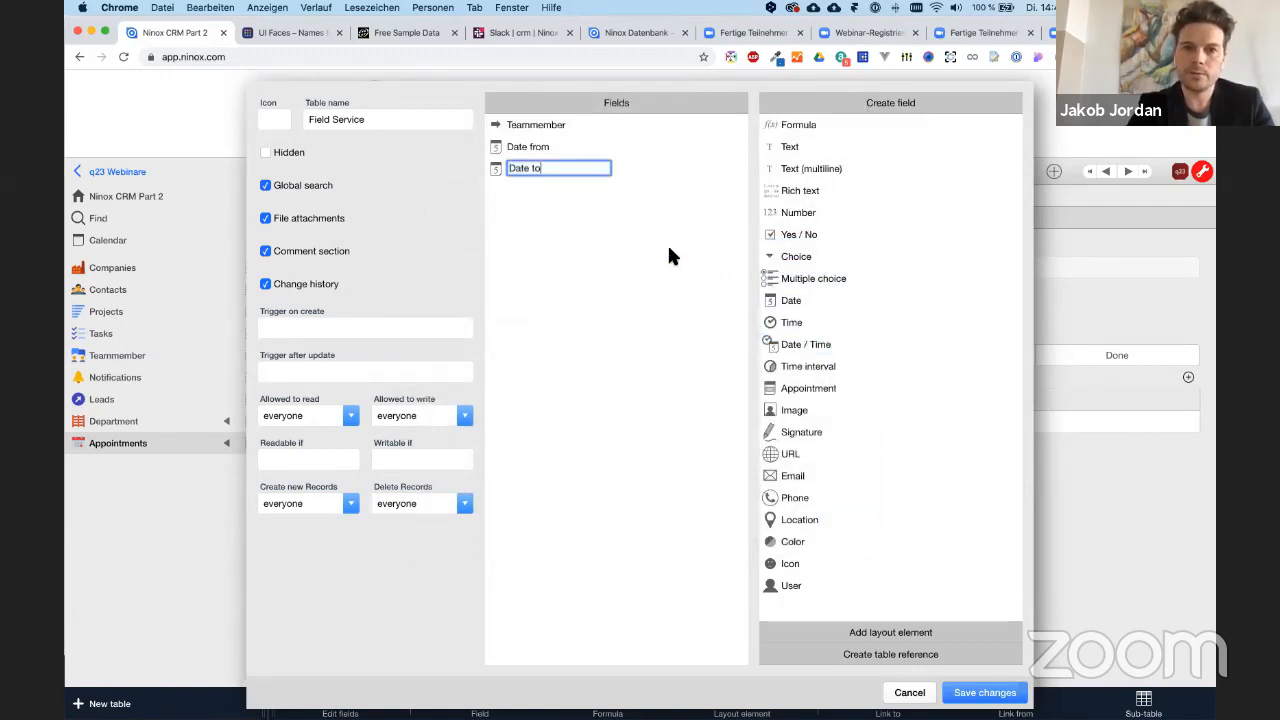
key("Return")
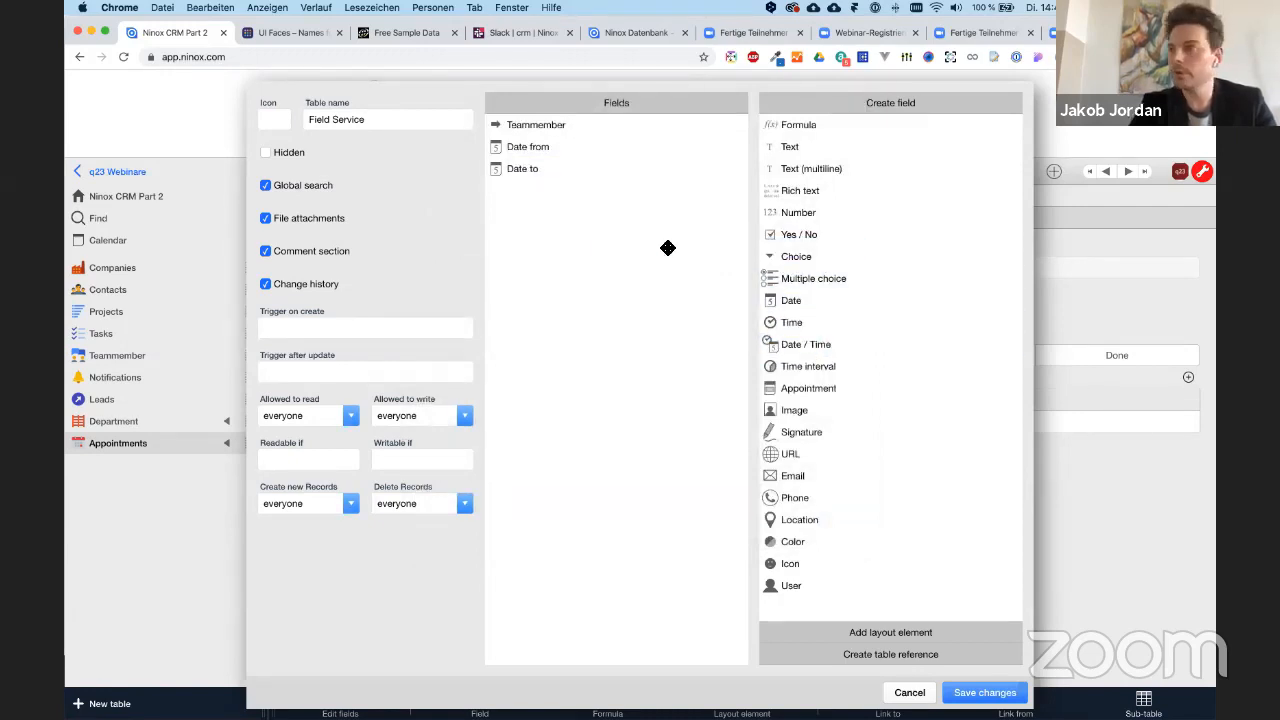
left_click(1000, 693)
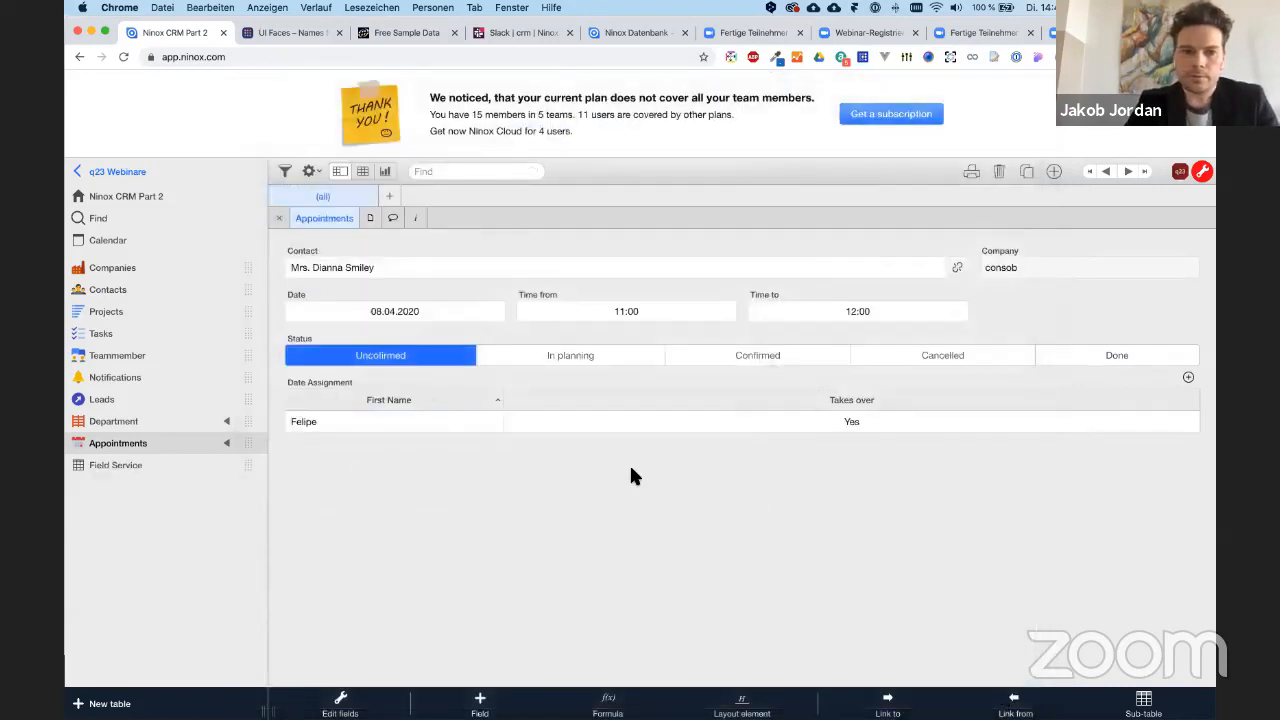
- Create a record in the Field Service table and link it to the Sales team member who is assigned to the appointment
left_click(181, 466)
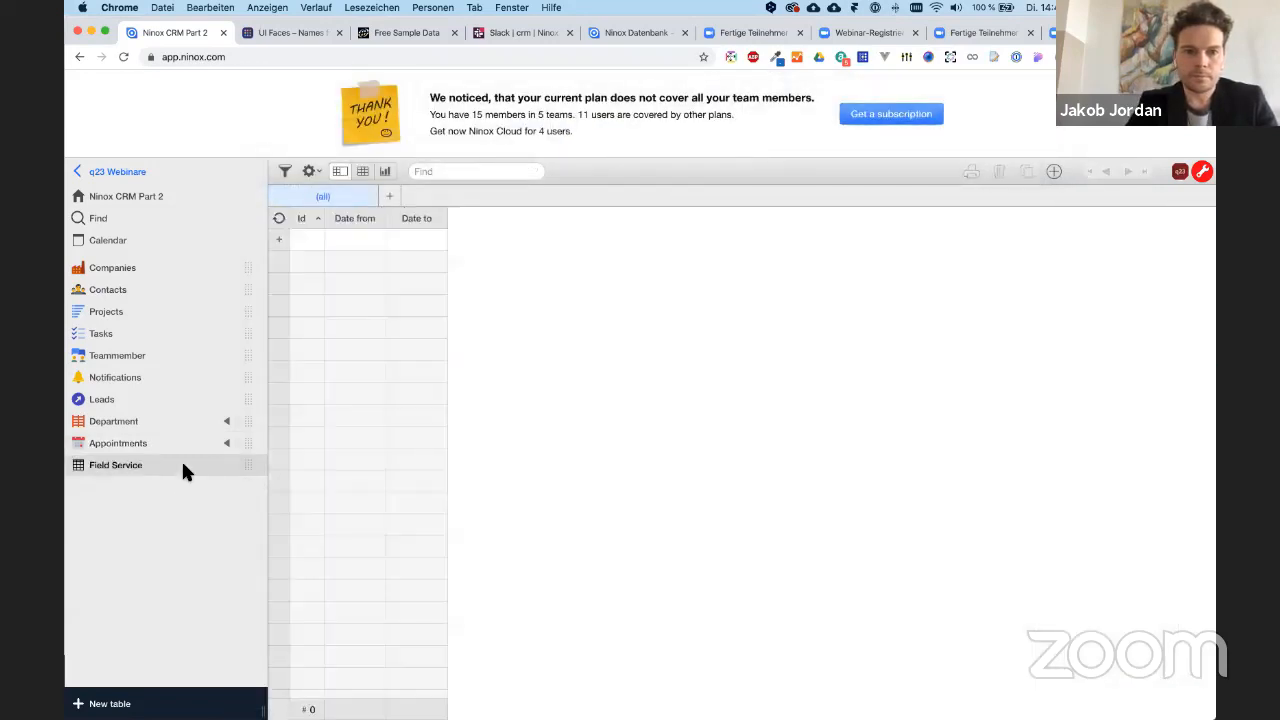
left_click(342, 241)
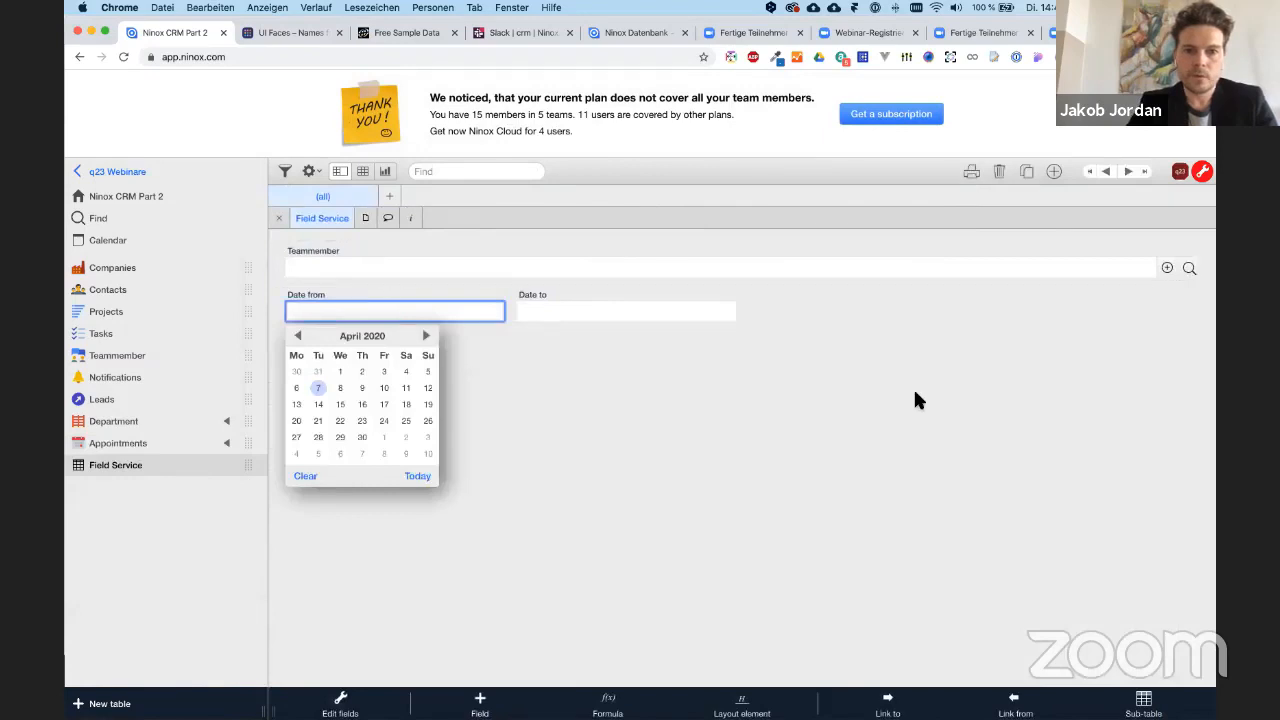
left_click(914, 390)
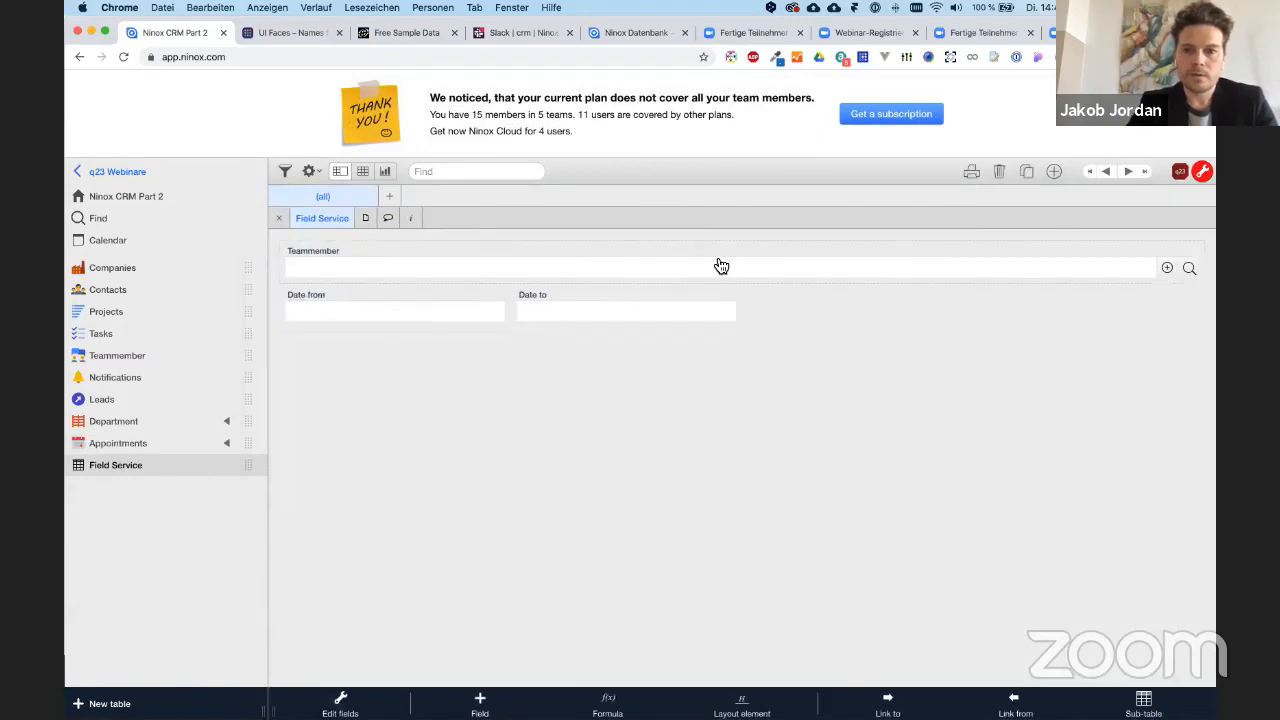
left_click(1189, 268)
left_click(258, 232)
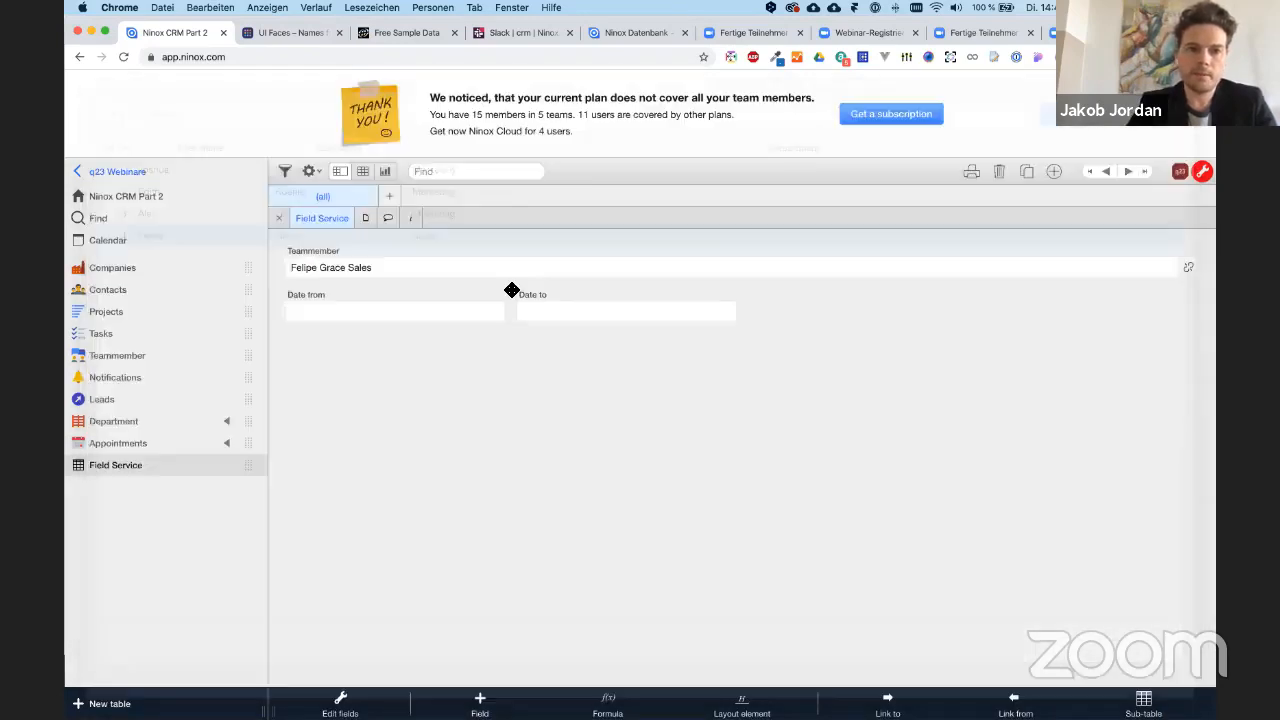
- Set the field service period from 06.04.2020 to 12.04.2020
left_click(311, 312)
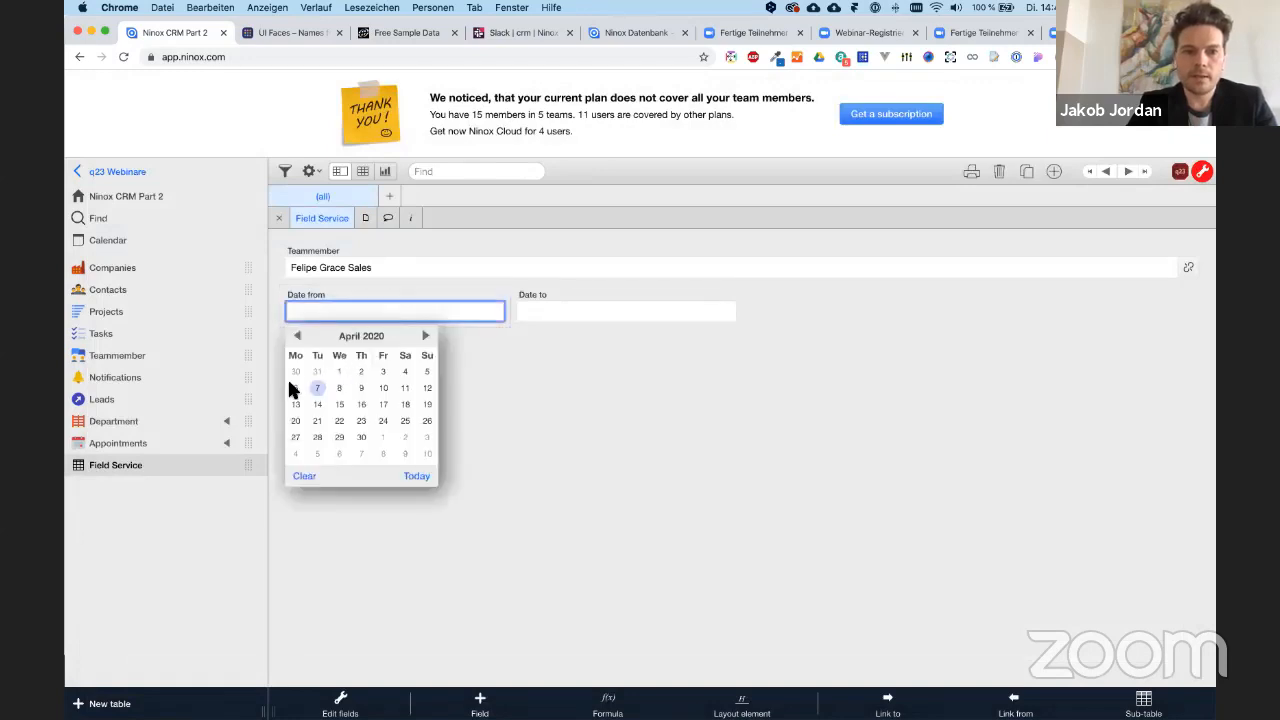
left_click(295, 388)
left_click(555, 313)
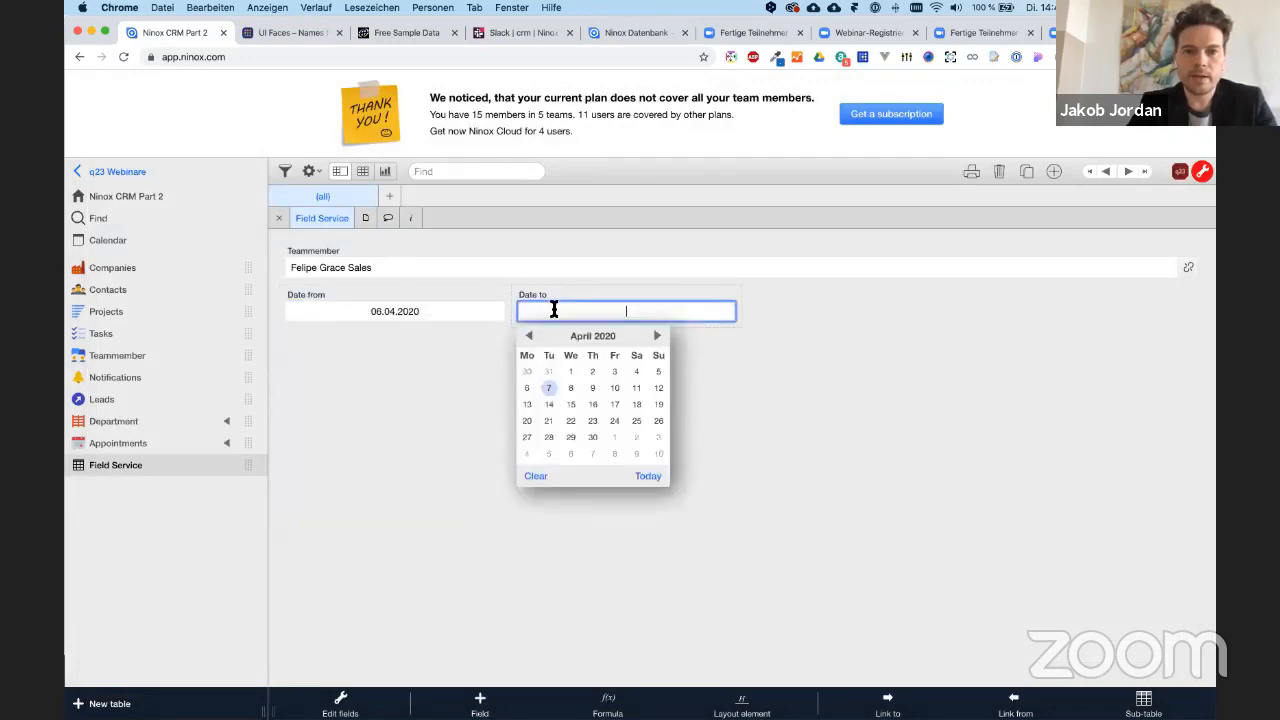
left_click(658, 388)
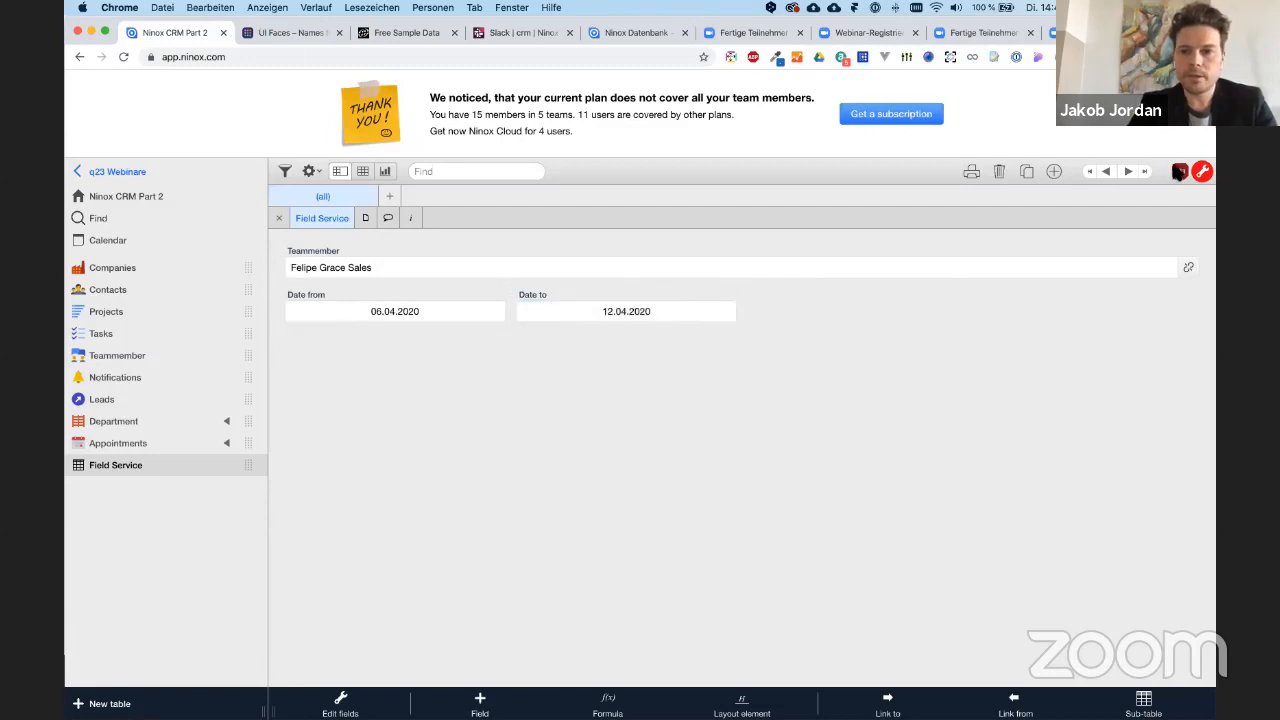
- Add a formula field to the Field Service table with the expression weekdayName('Date from')
left_click(742, 703)
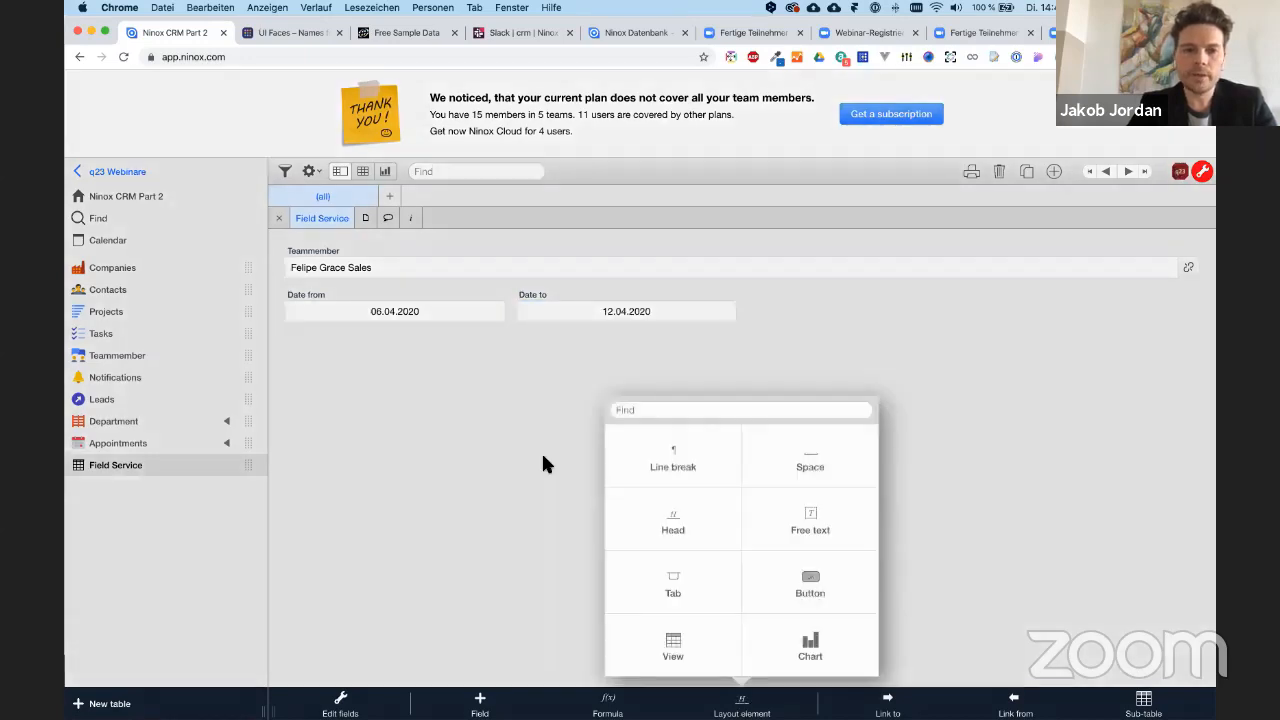
left_click(606, 703)
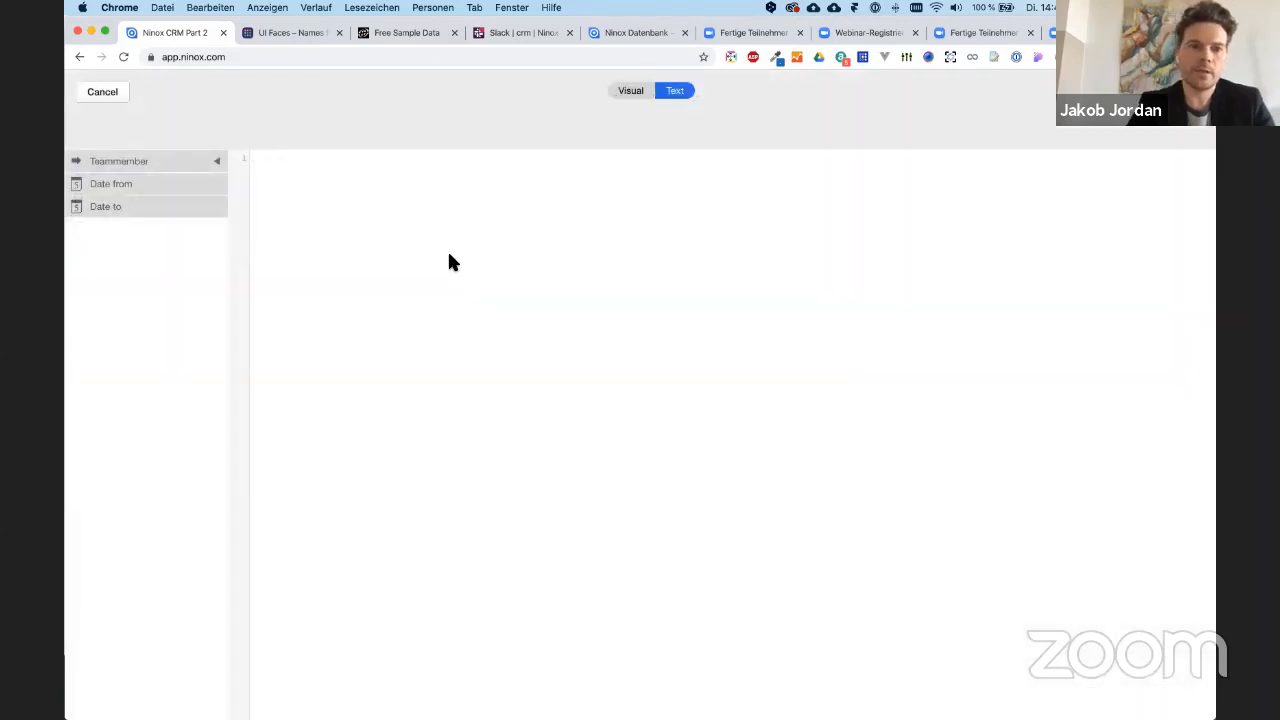
type("week")
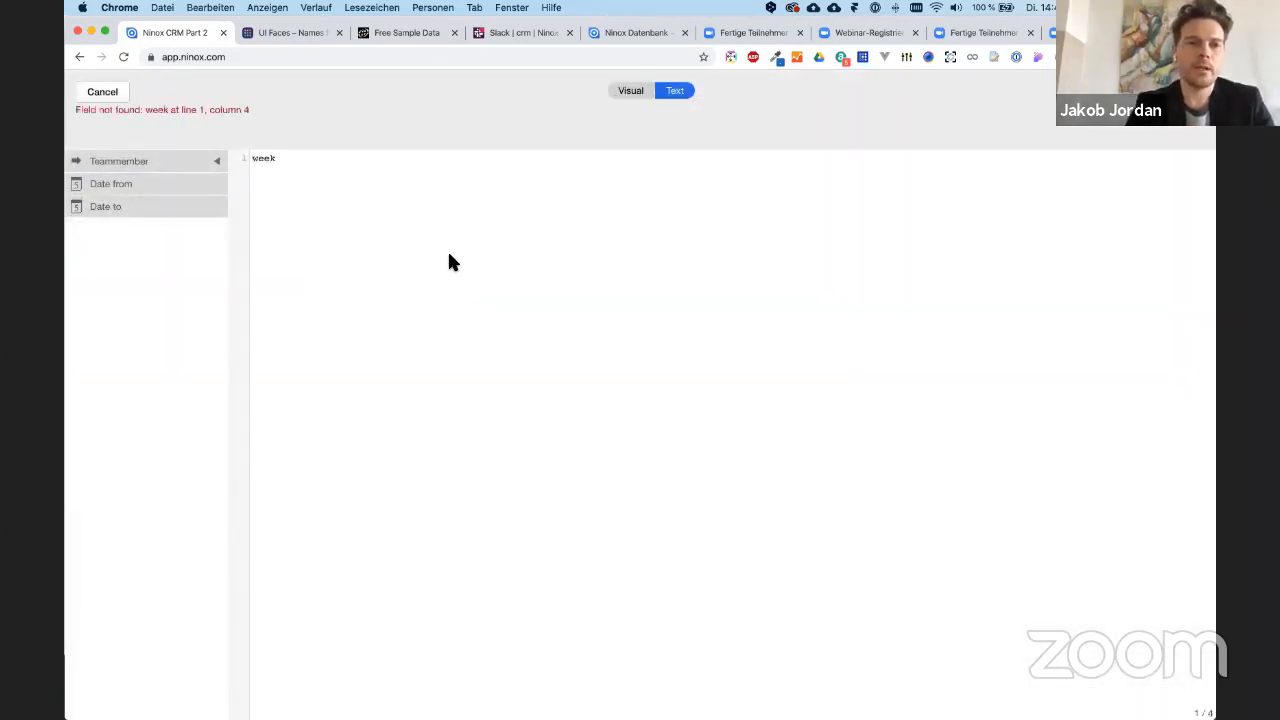
type("Name(")
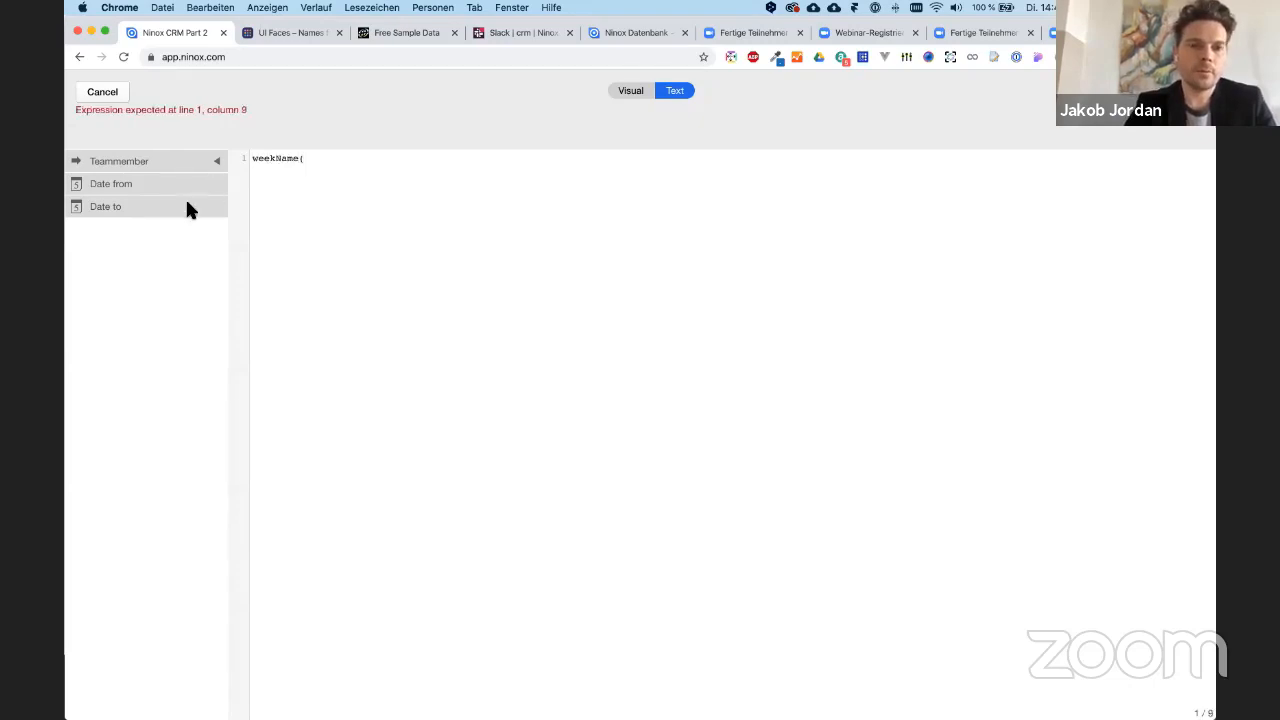
left_click(141, 183)
type(")")
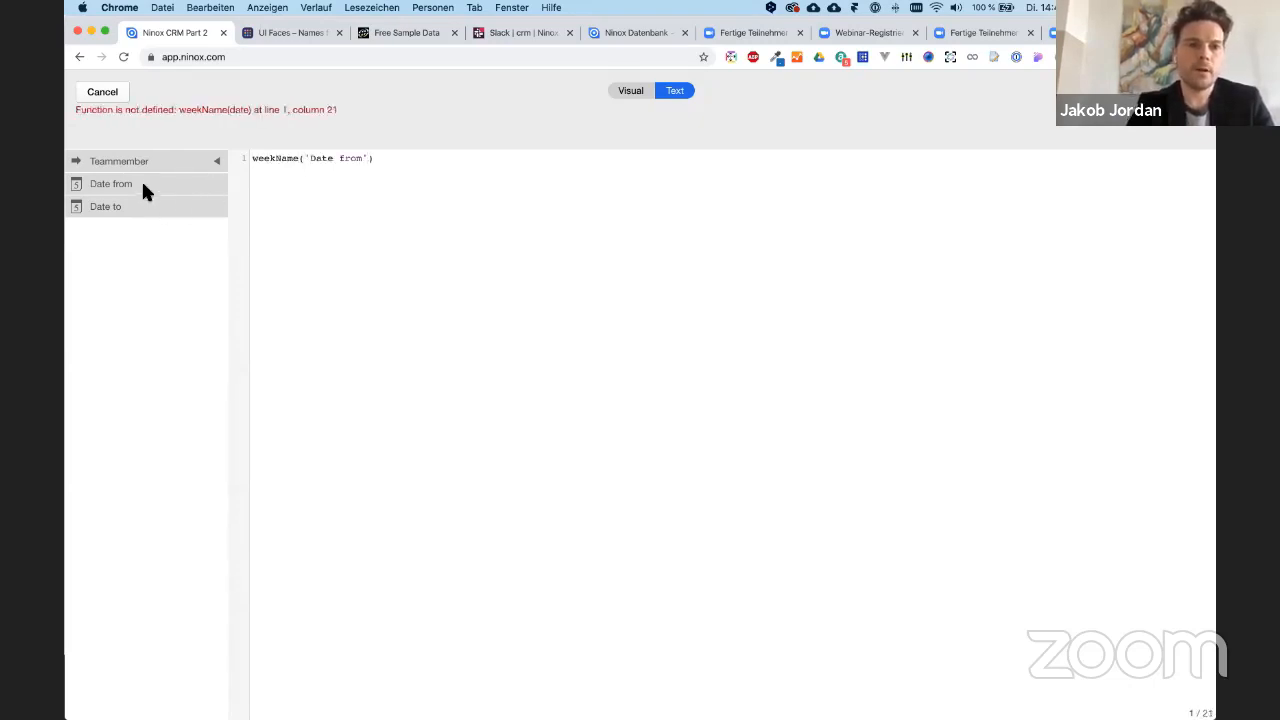
left_click(305, 158)
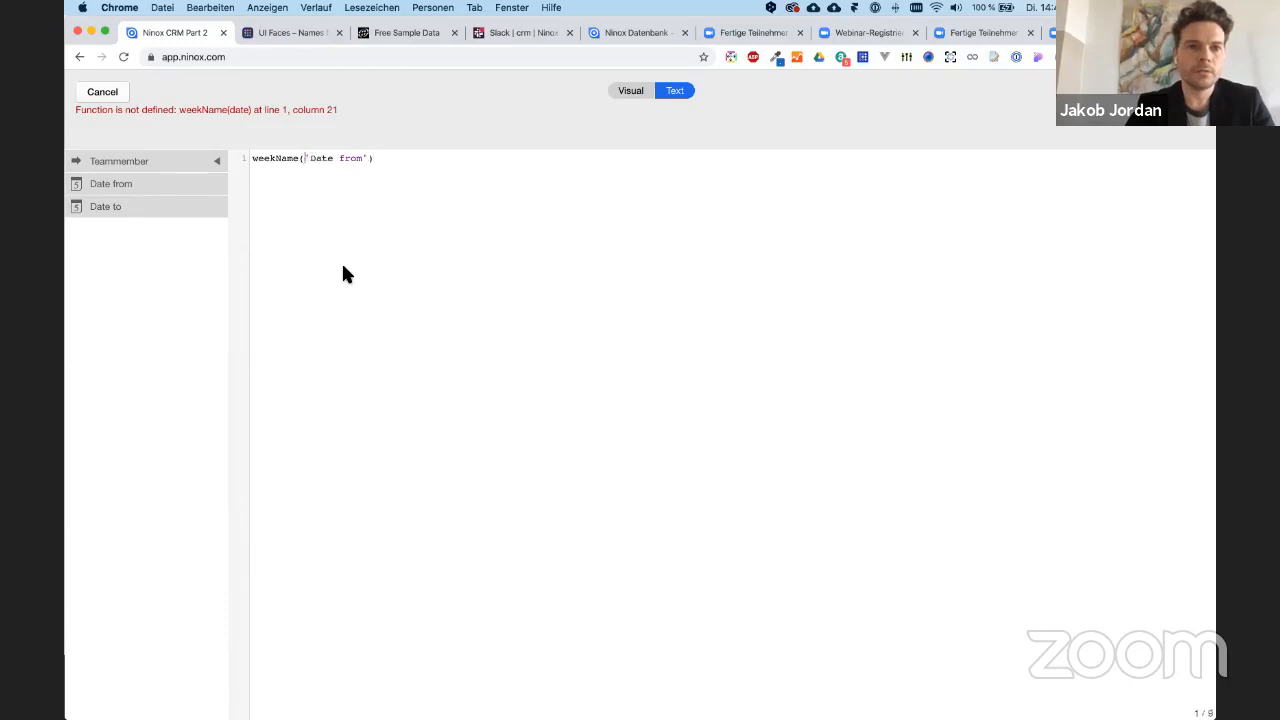
left_click(275, 158)
type("day")
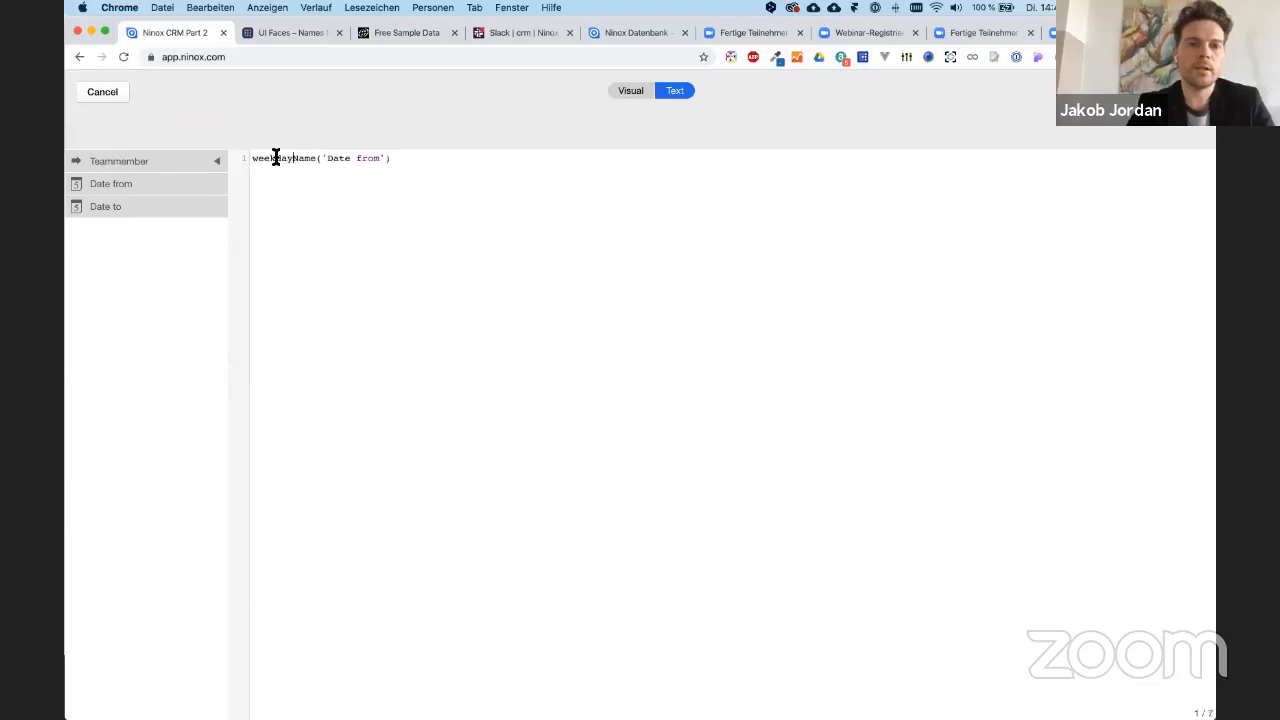
key("super+a")
key("super+c")
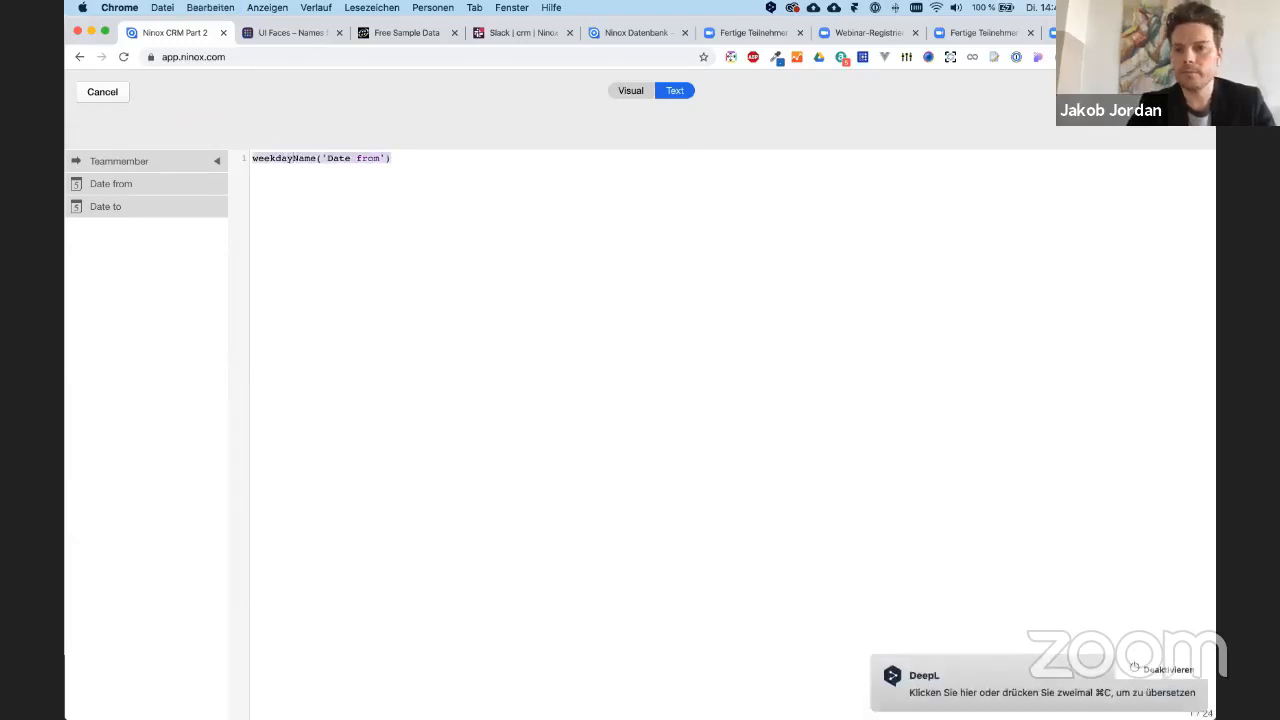
left_click(1177, 91)
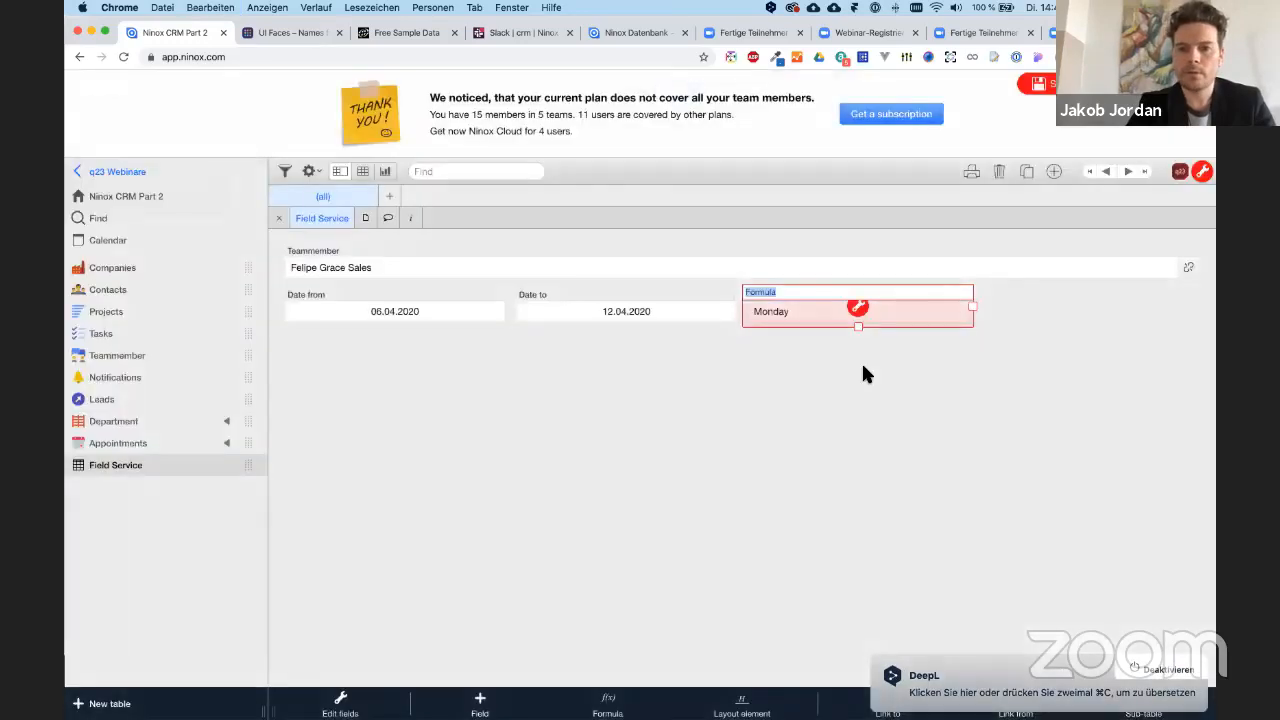
- Deactivate the DeepL pop-up for one hour and open the new Formula field's expression for editing
left_click(1151, 668)
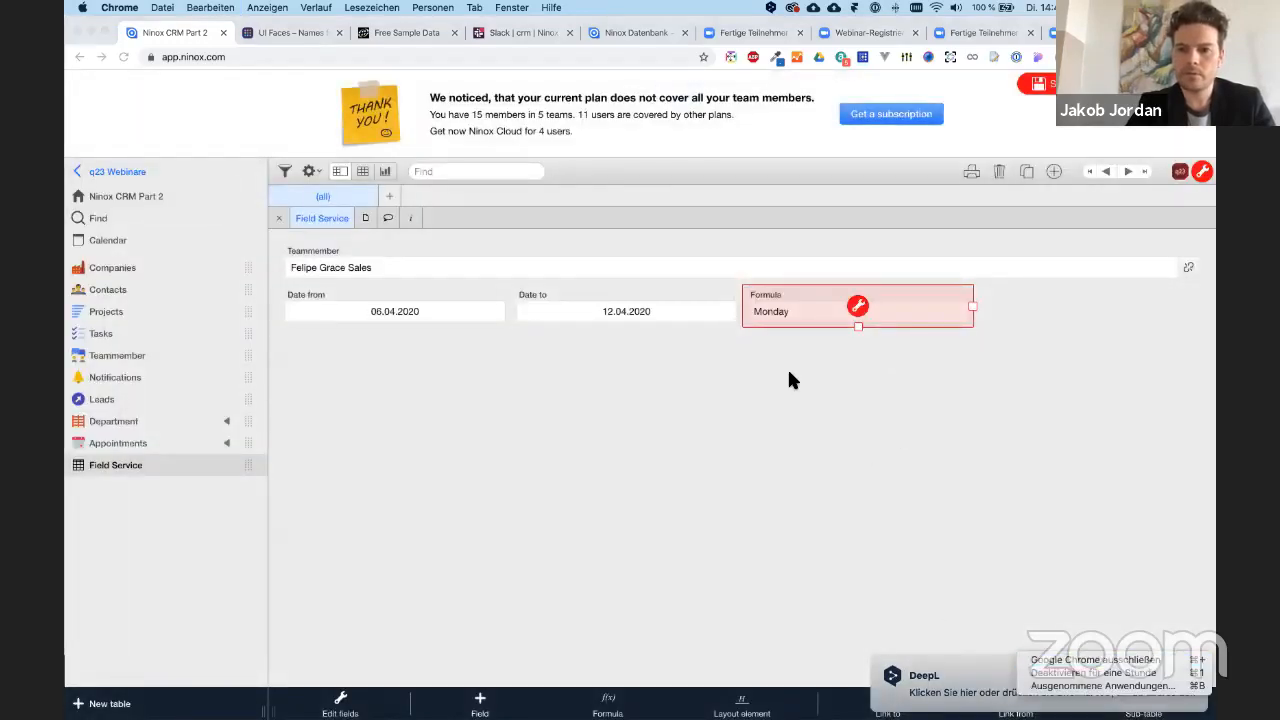
left_click(1100, 673)
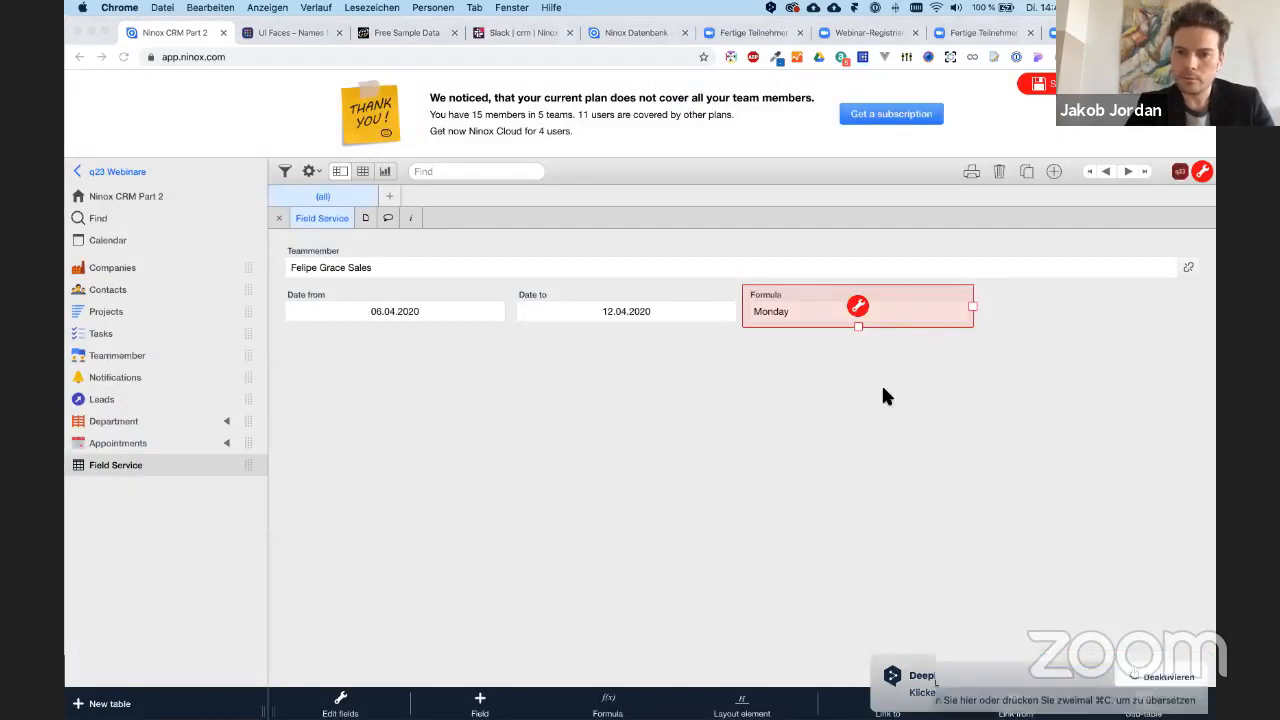
left_click(858, 306)
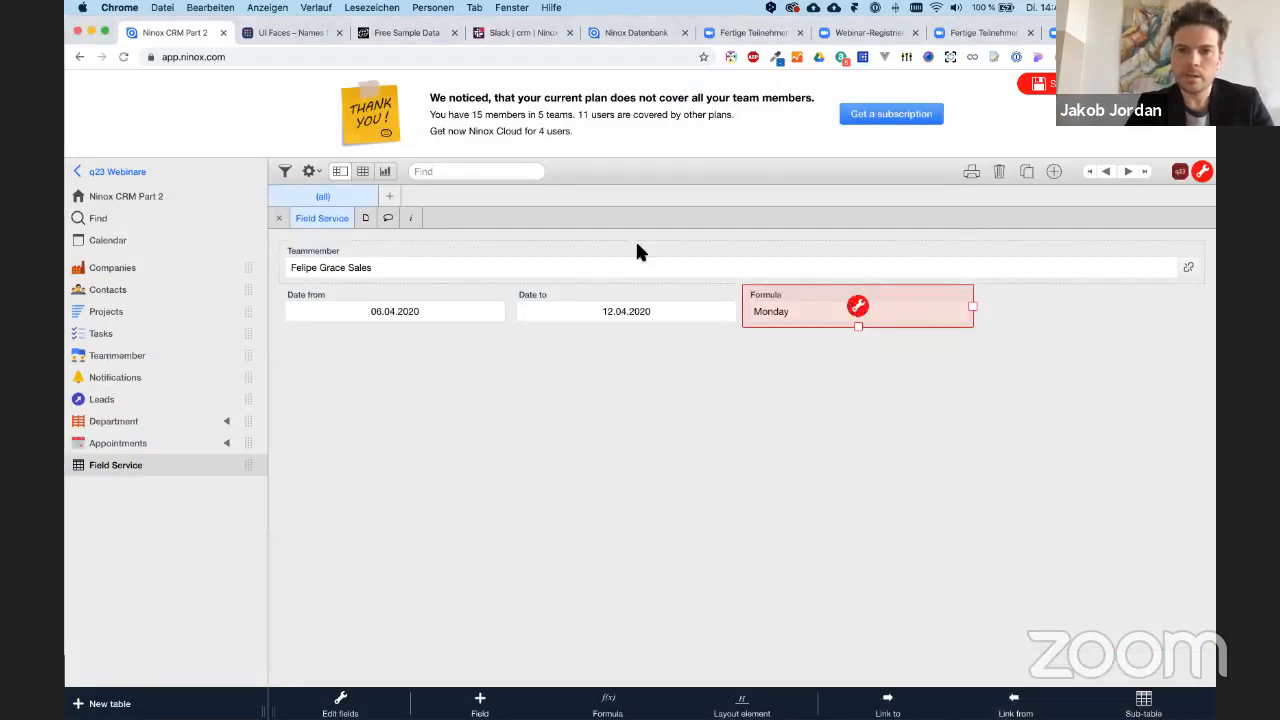
left_click(858, 306)
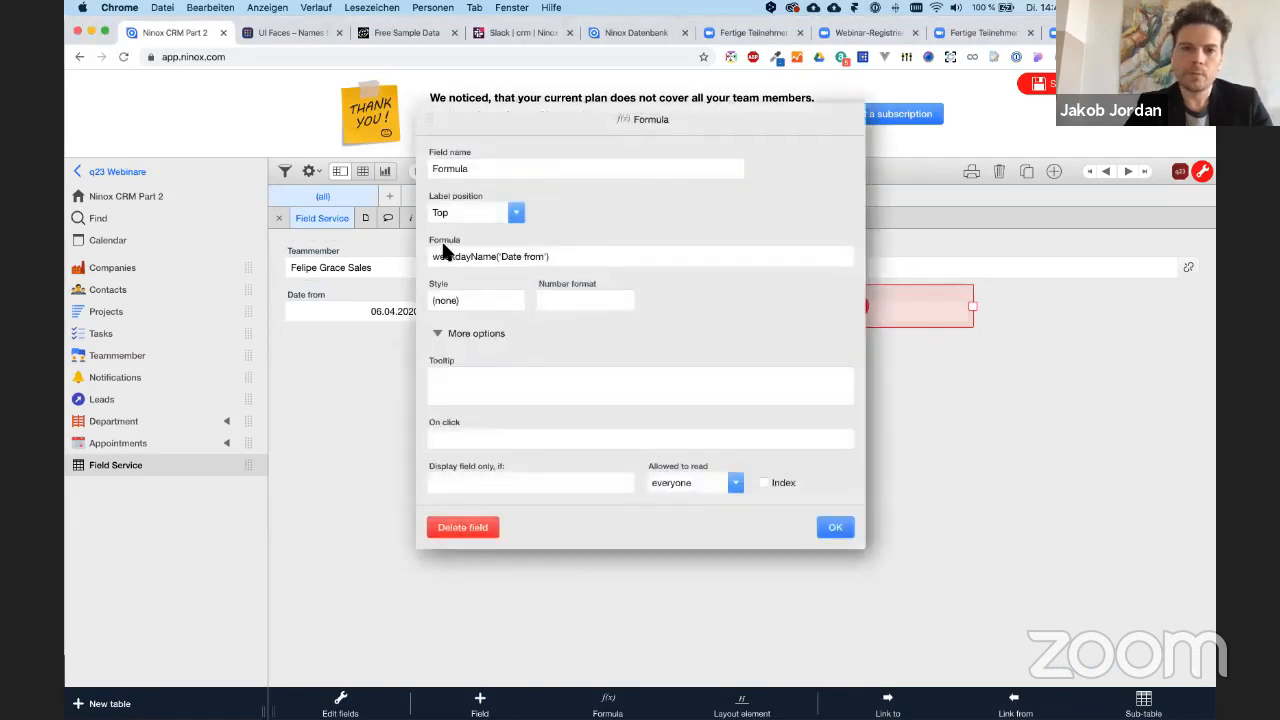
left_click(462, 256)
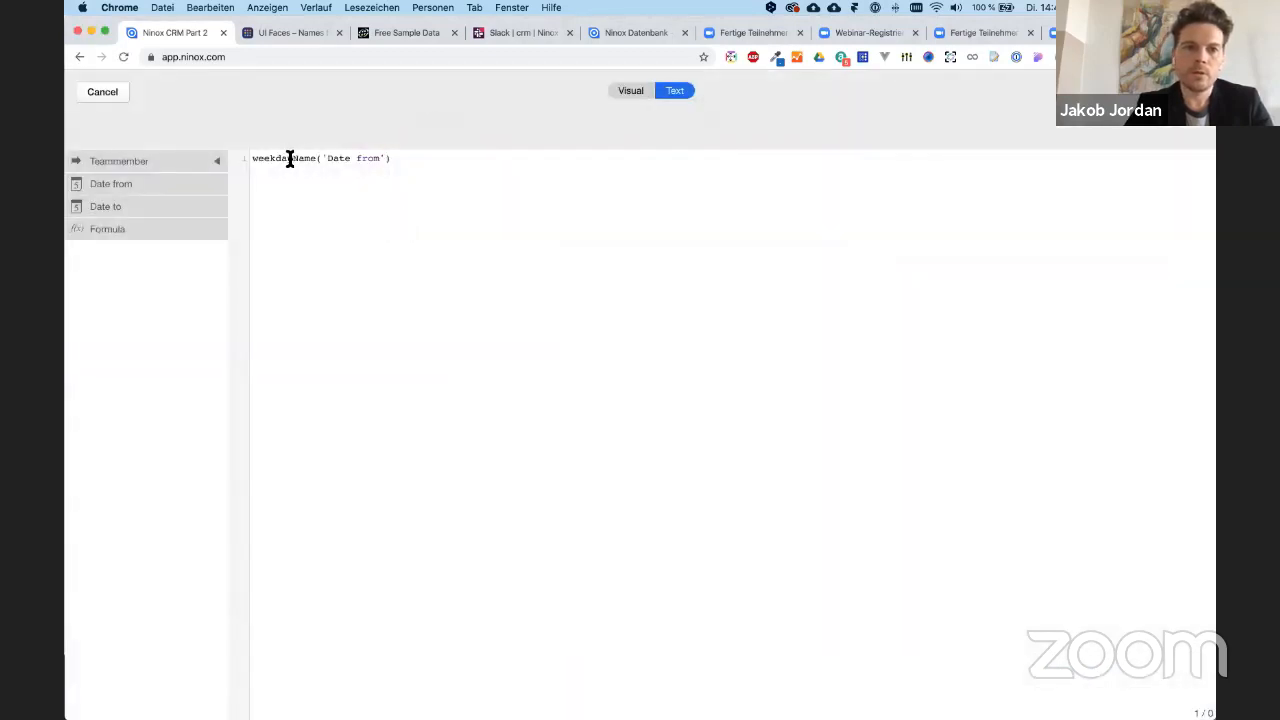
left_click_drag(289, 158, 276, 158)
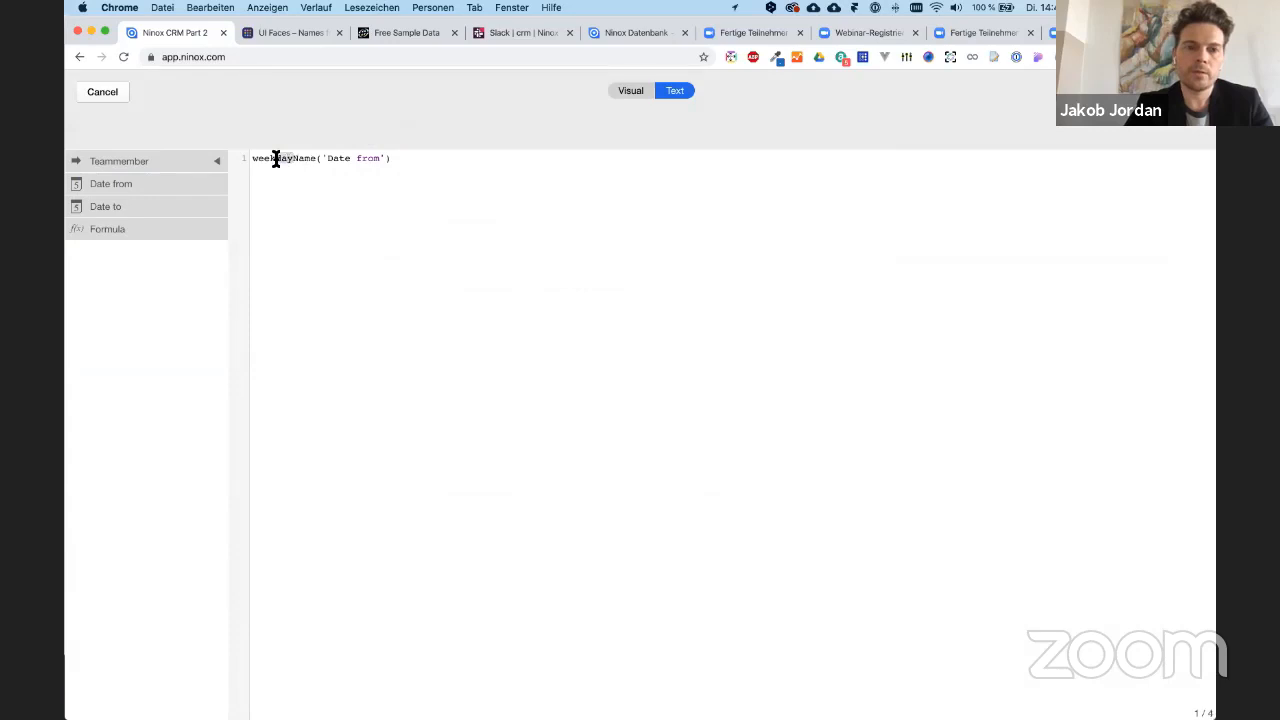
- Open the Ninox manual's reference of NX scripting functions in a new browser tab and search the page for week
key("super+t")
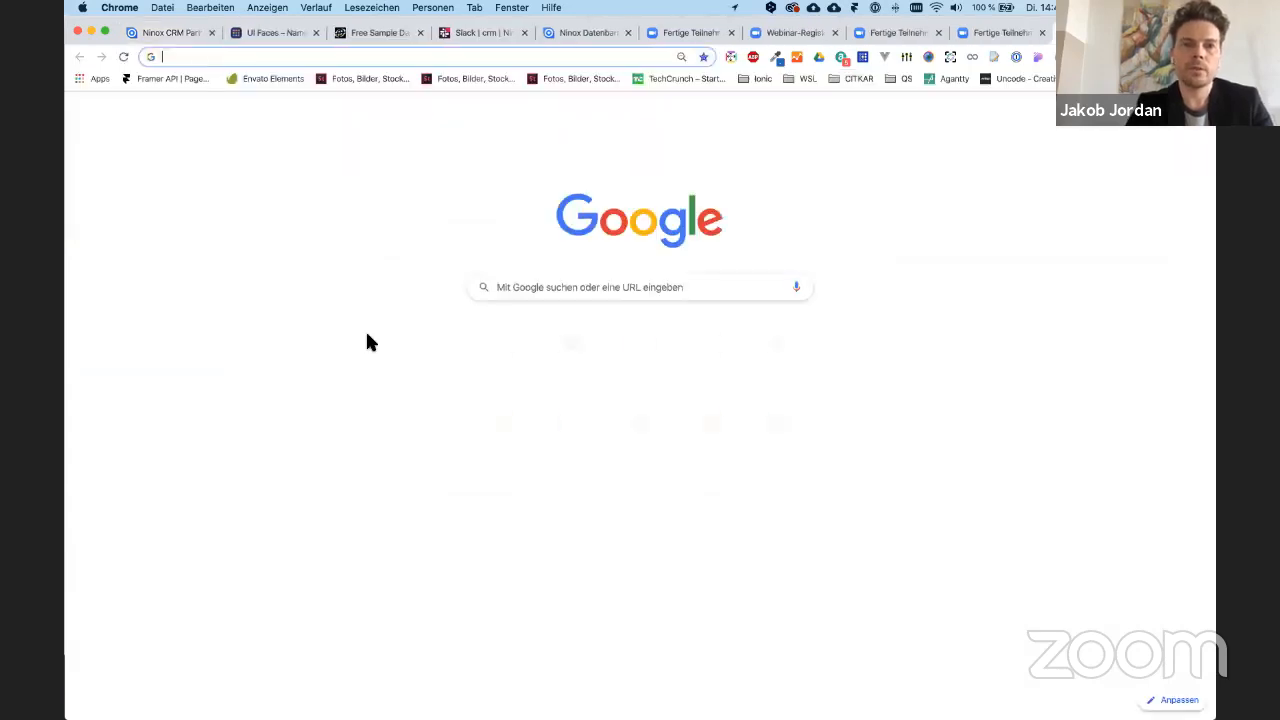
type("nino")
left_click(527, 157)
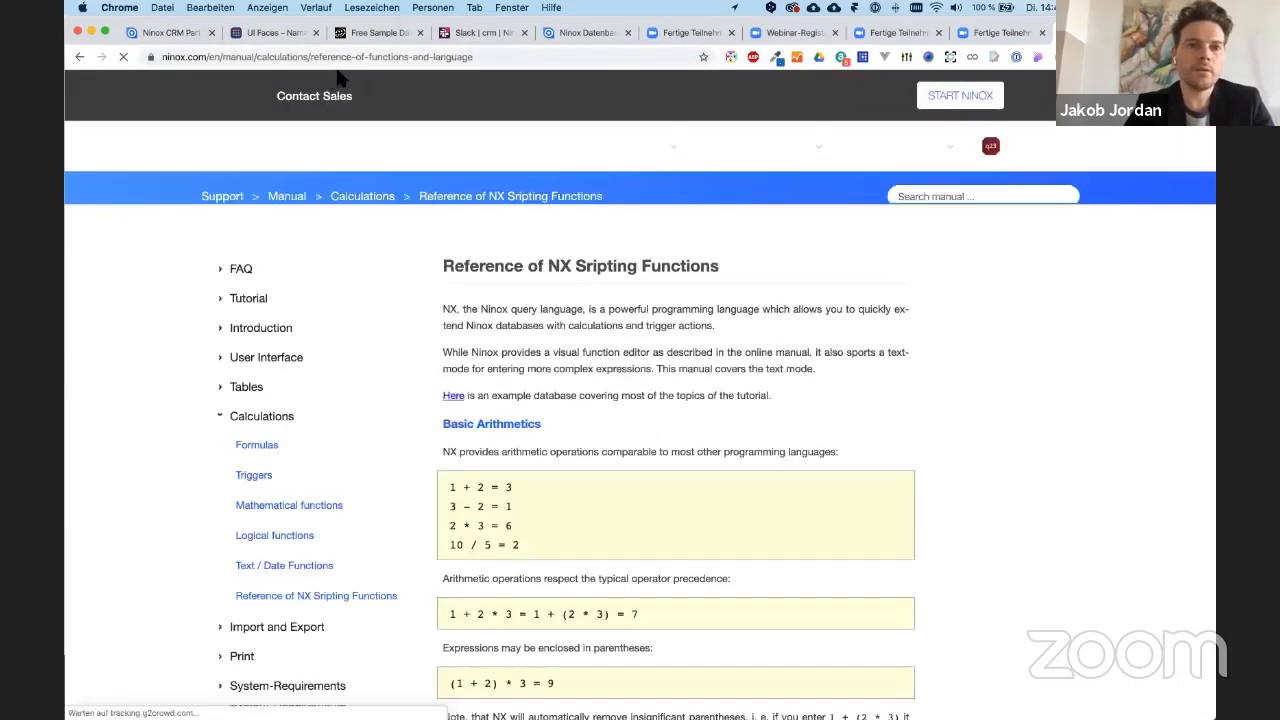
scroll(617, 510, "down", 20)
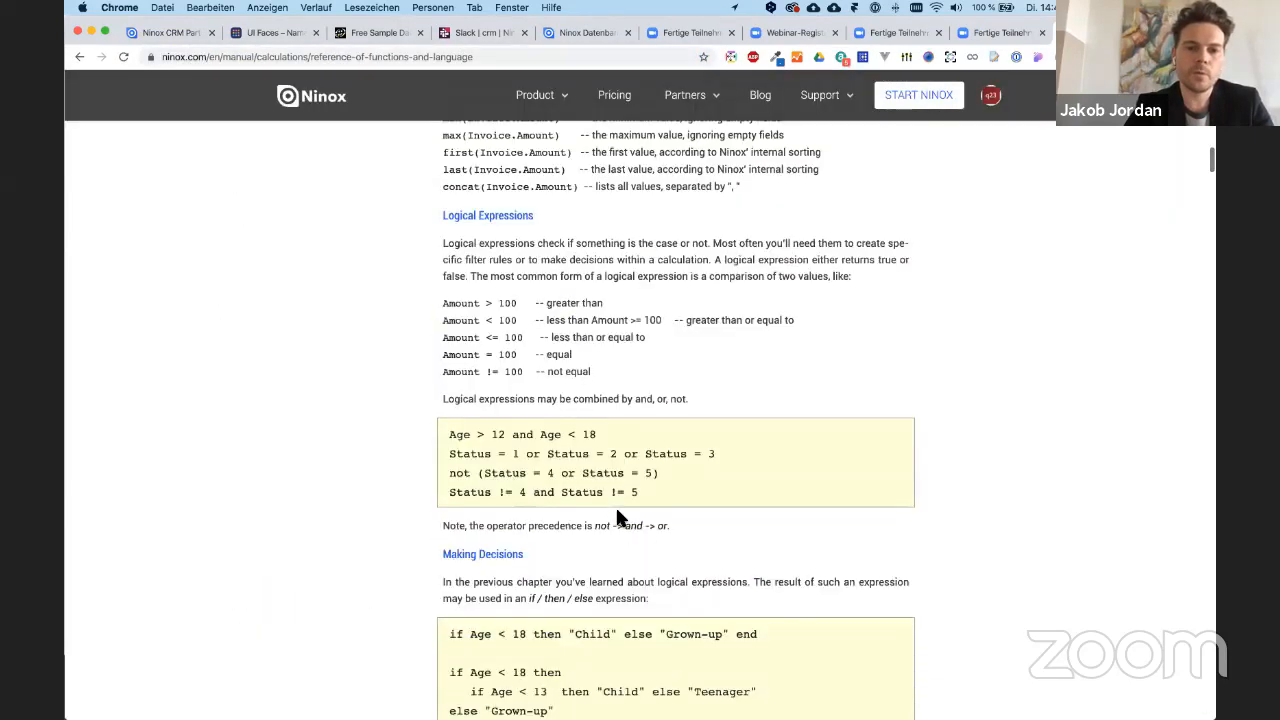
scroll(615, 505, "down", 5)
key("super+f")
type("wek")
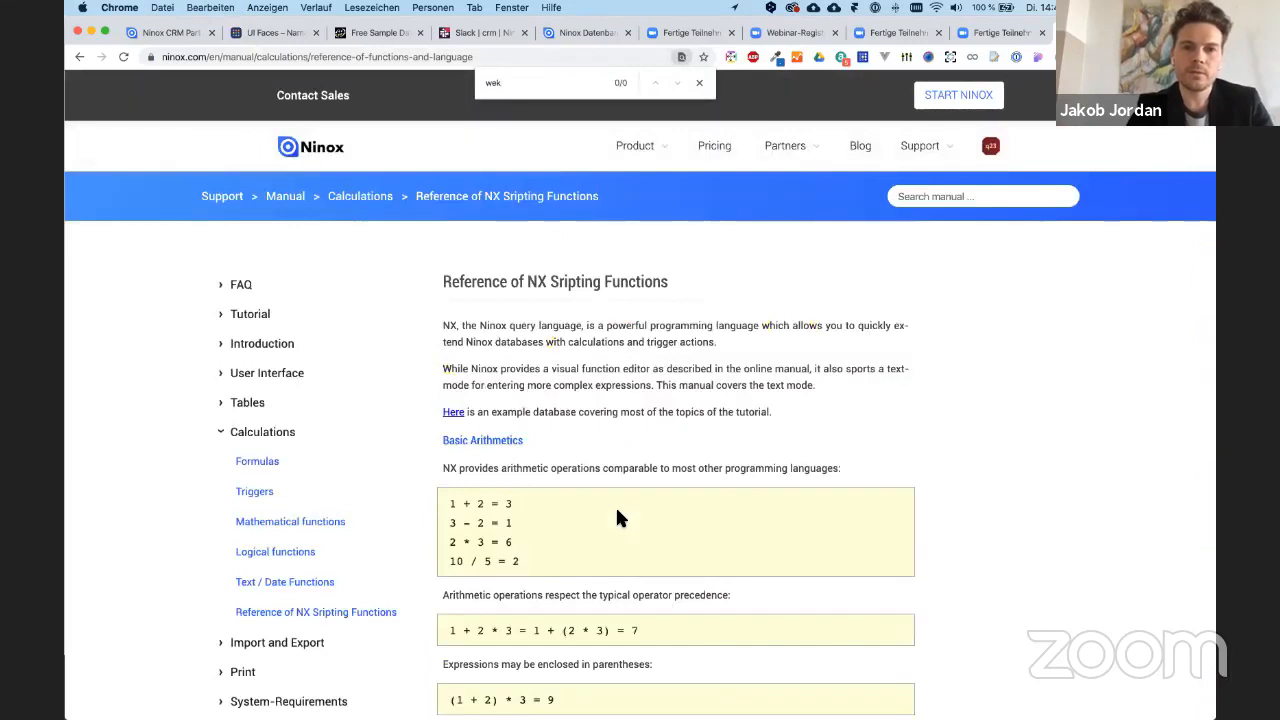
key("BackSpace")
type("ek")
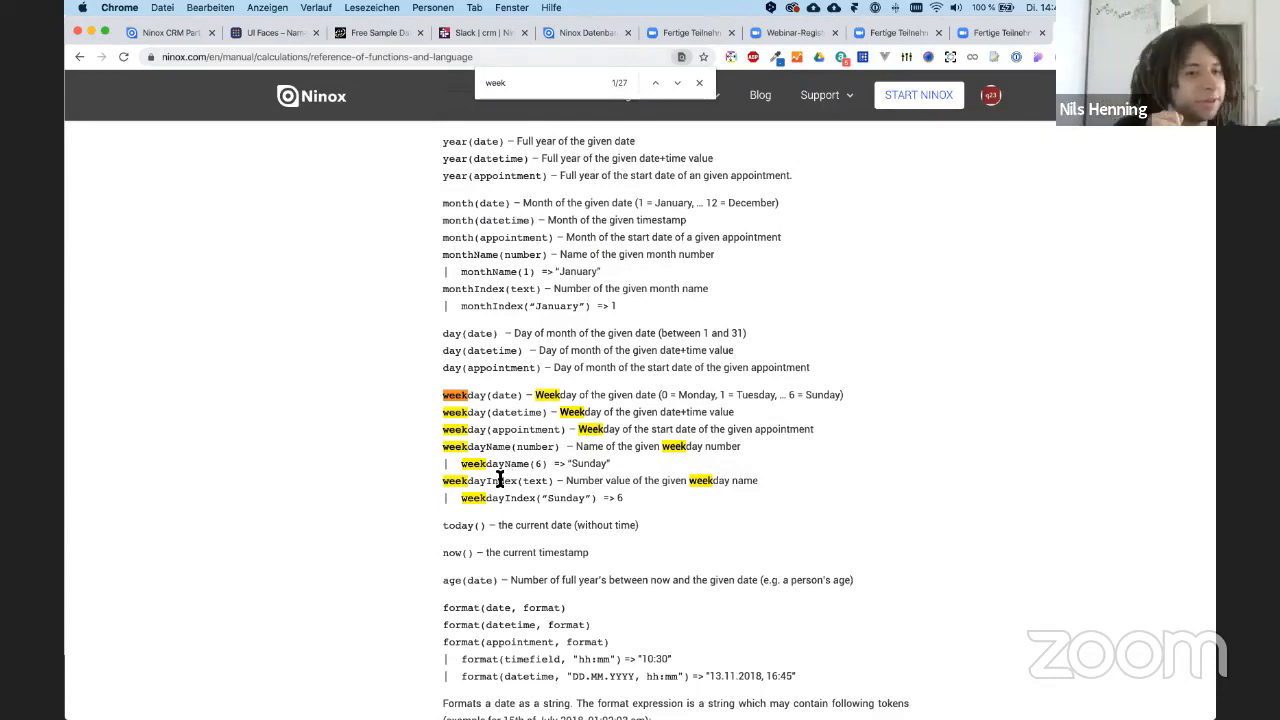
- Examine the date functions in the reference for one that derives the calendar week from a date
scroll(510, 470, "down", 1)
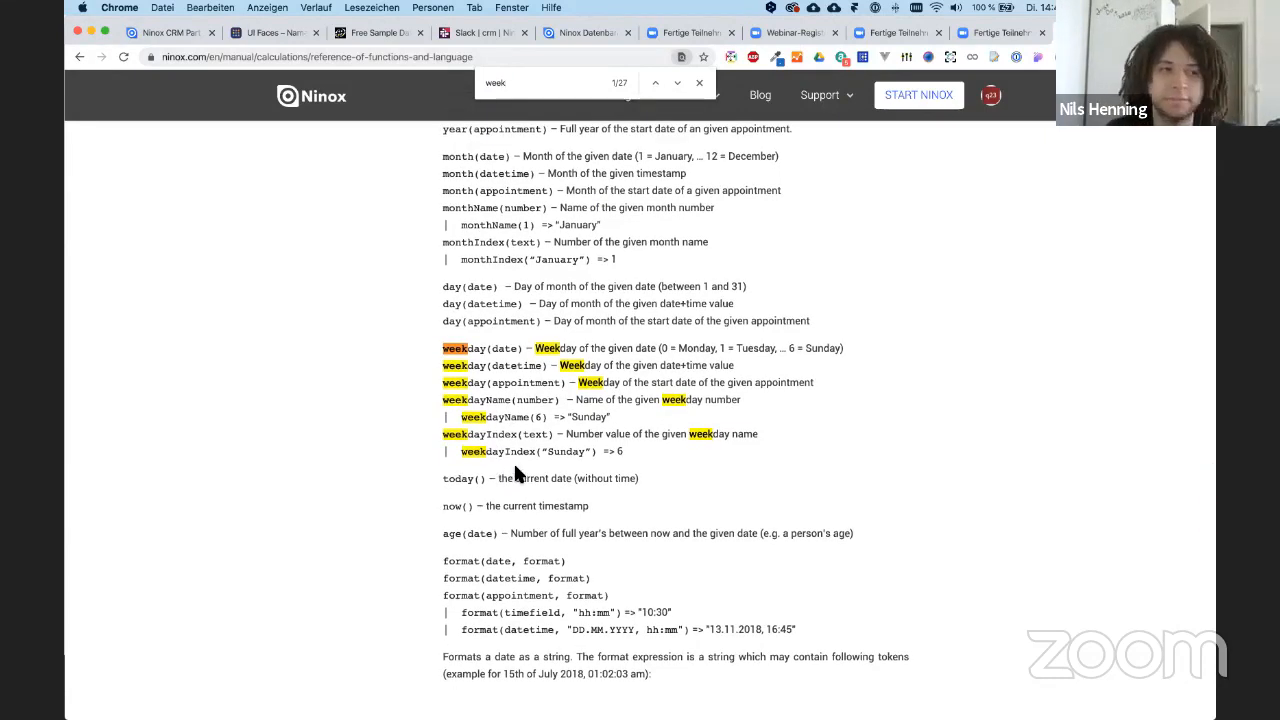
double_click(488, 416)
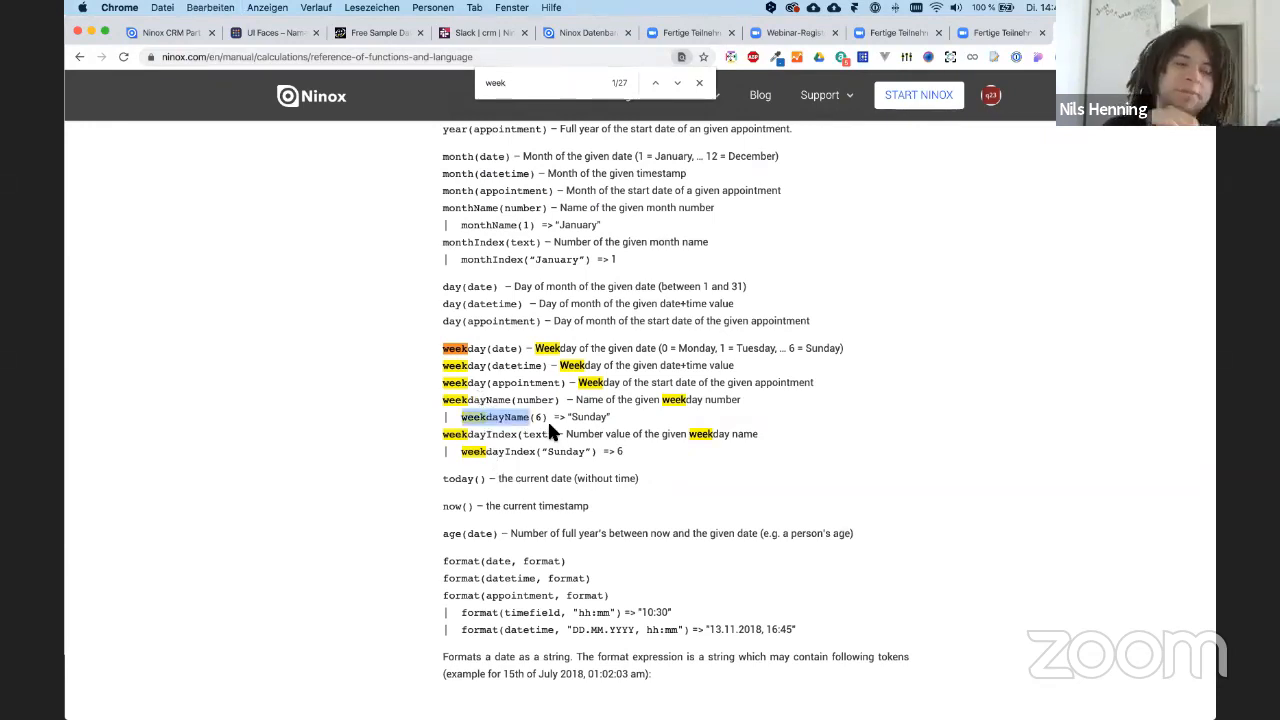
scroll(549, 427, "up", 1)
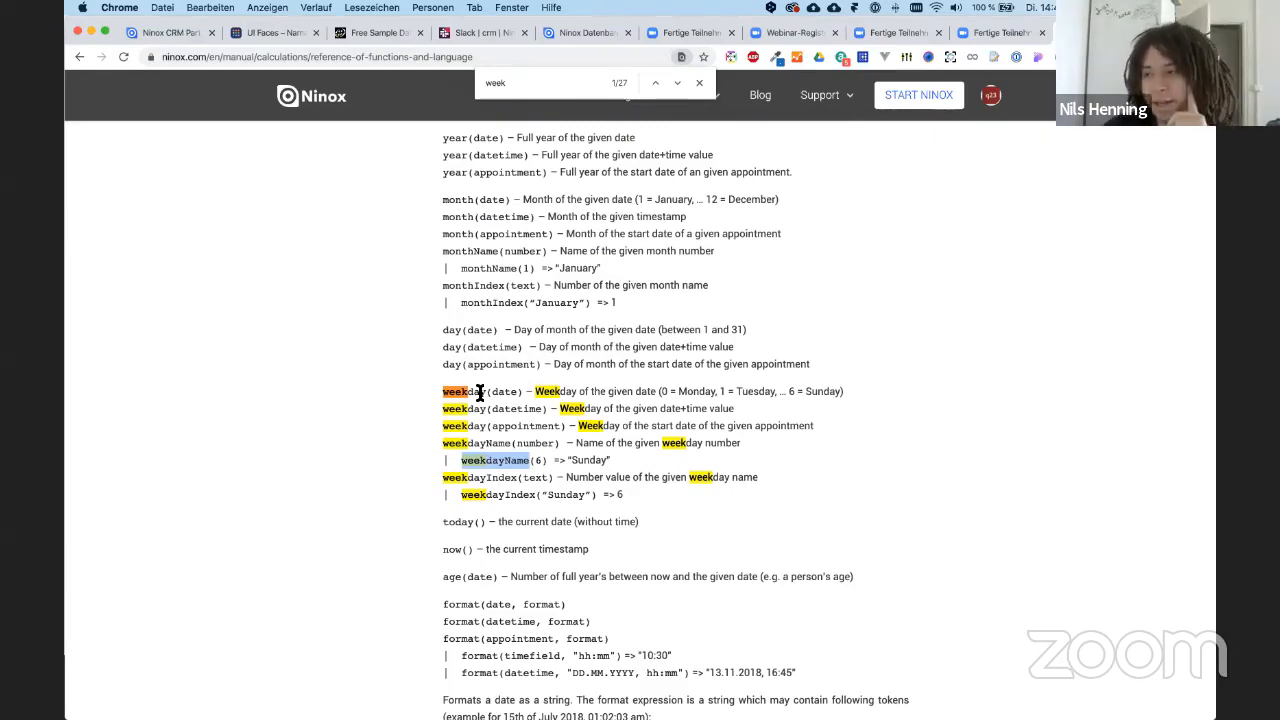
scroll(480, 393, "up", 1)
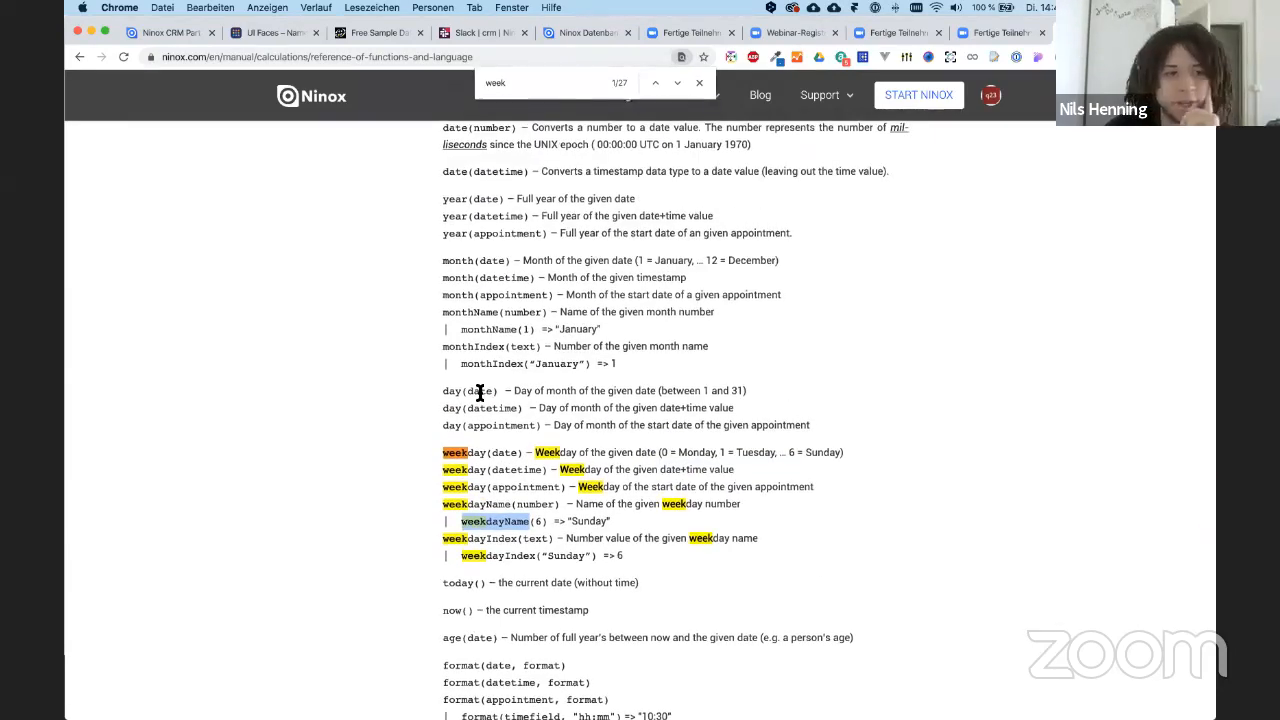
scroll(480, 393, "up", 2)
scroll(480, 393, "down", 7)
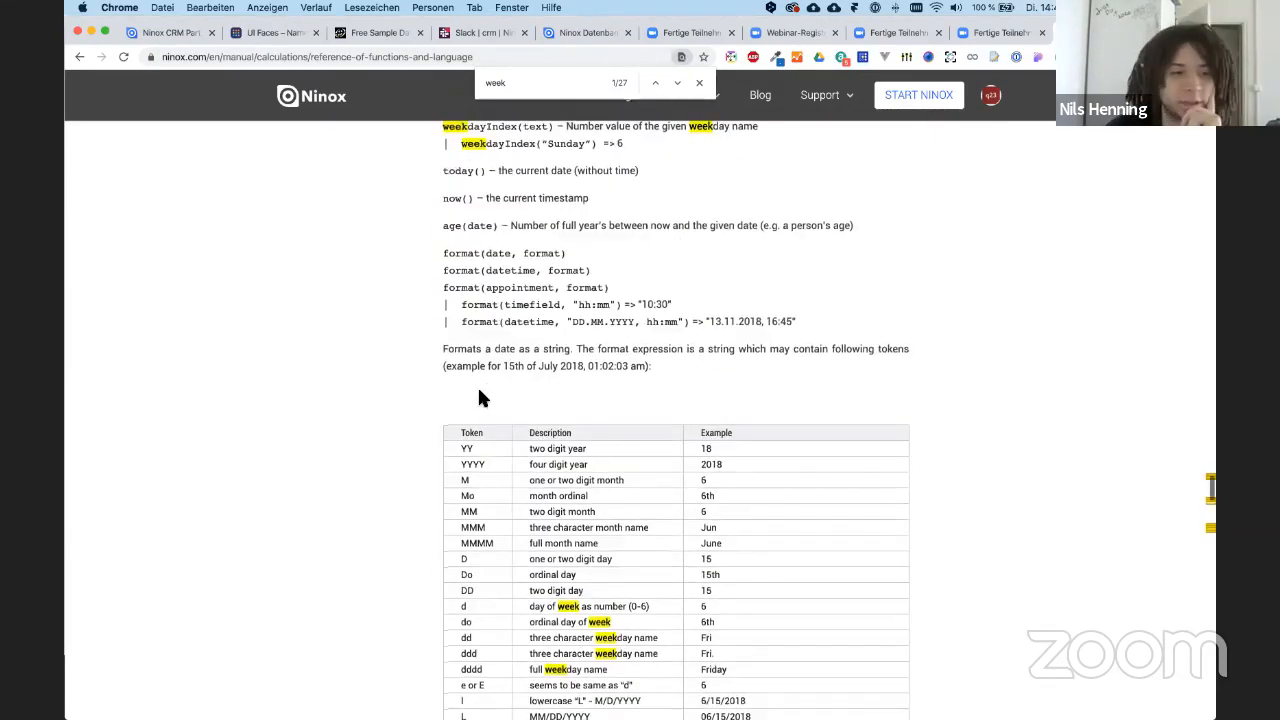
scroll(479, 392, "down", 10)
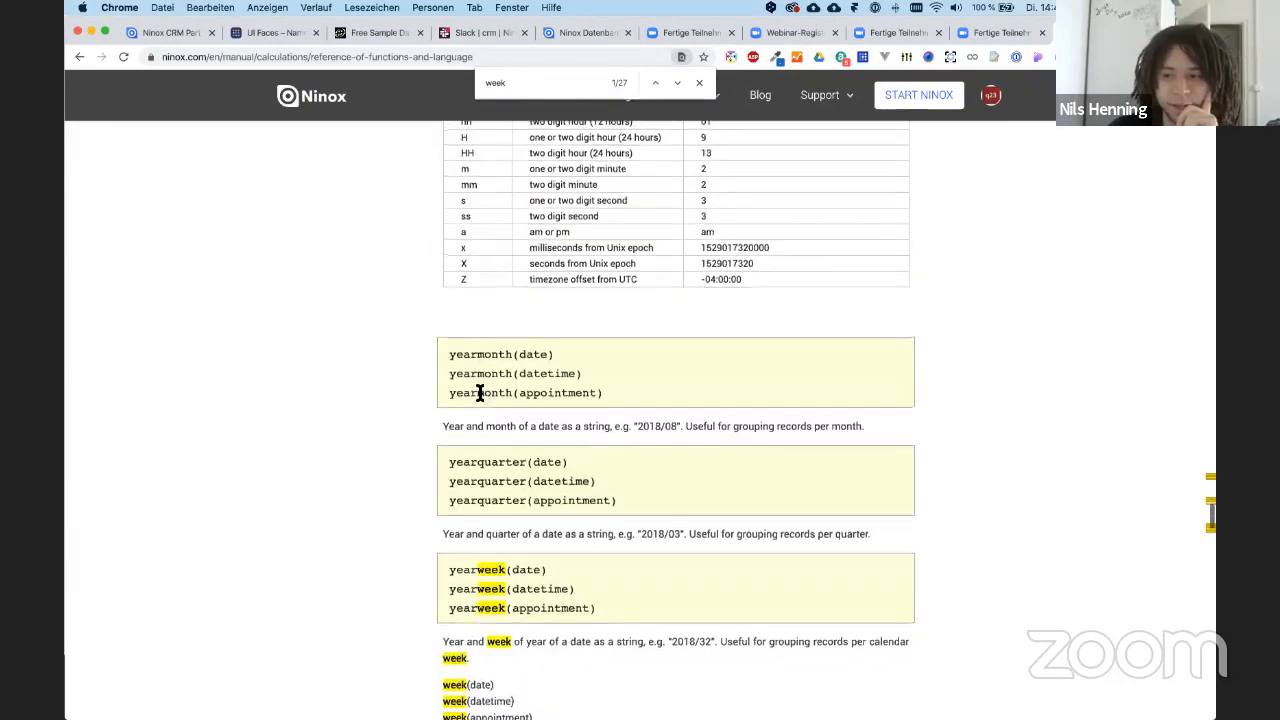
scroll(479, 393, "down", 3)
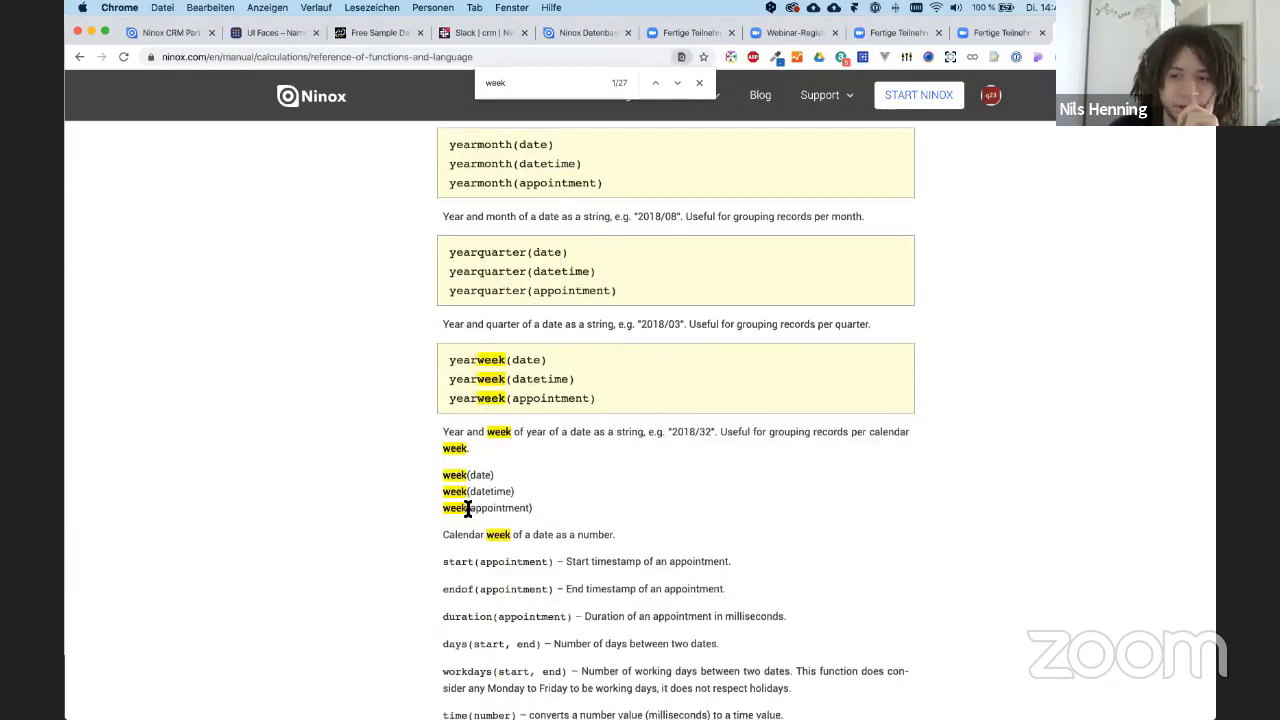
scroll(467, 508, "down", 3)
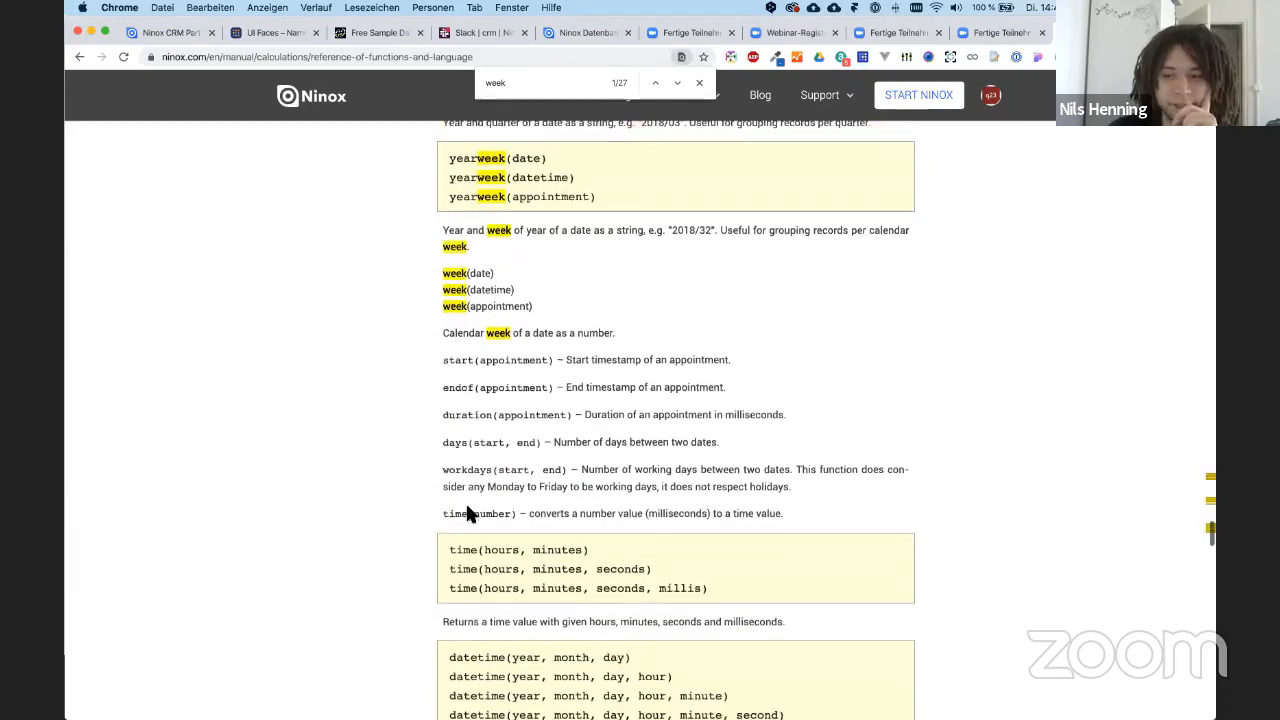
scroll(465, 510, "down", 8)
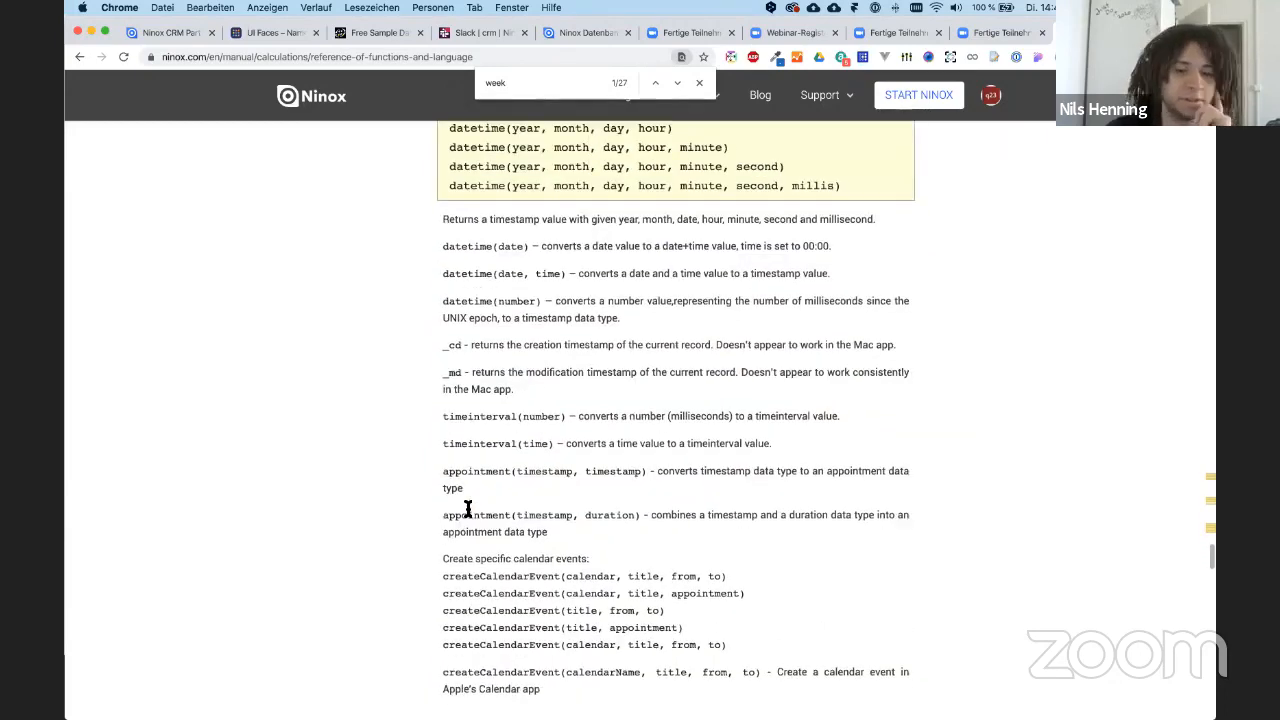
scroll(465, 500, "up", 10)
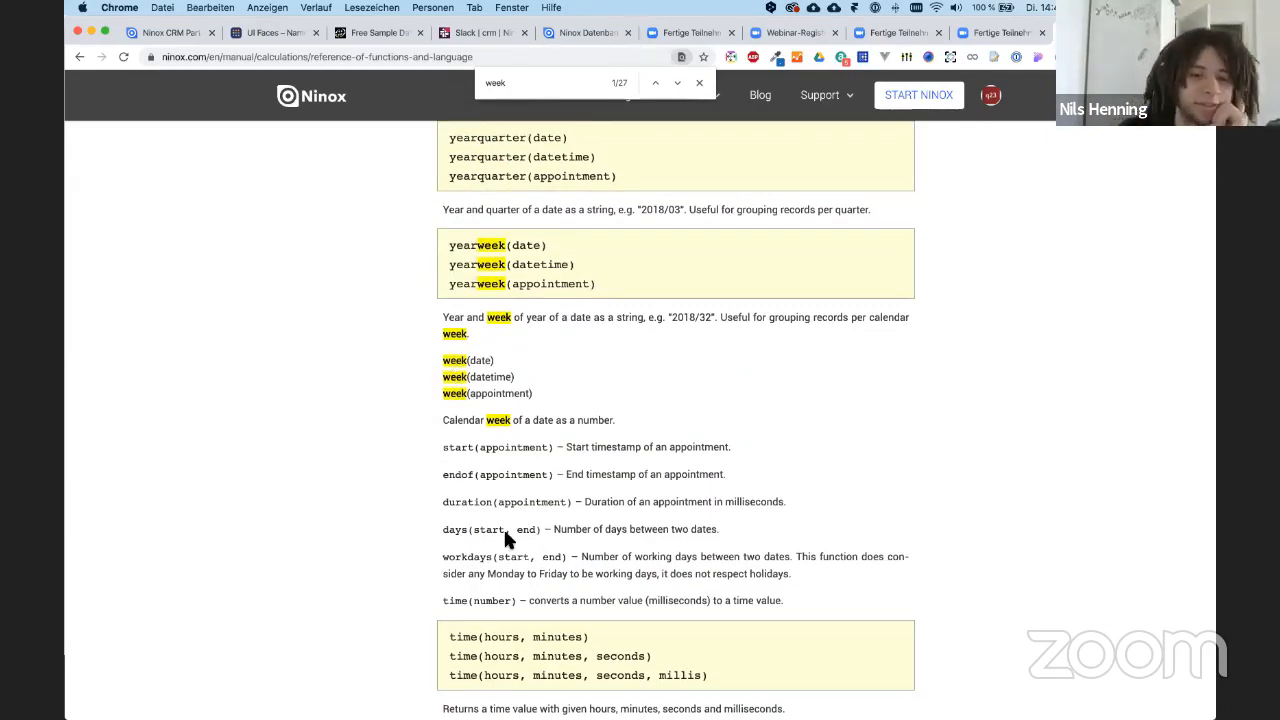
scroll(513, 422, "up", 2)
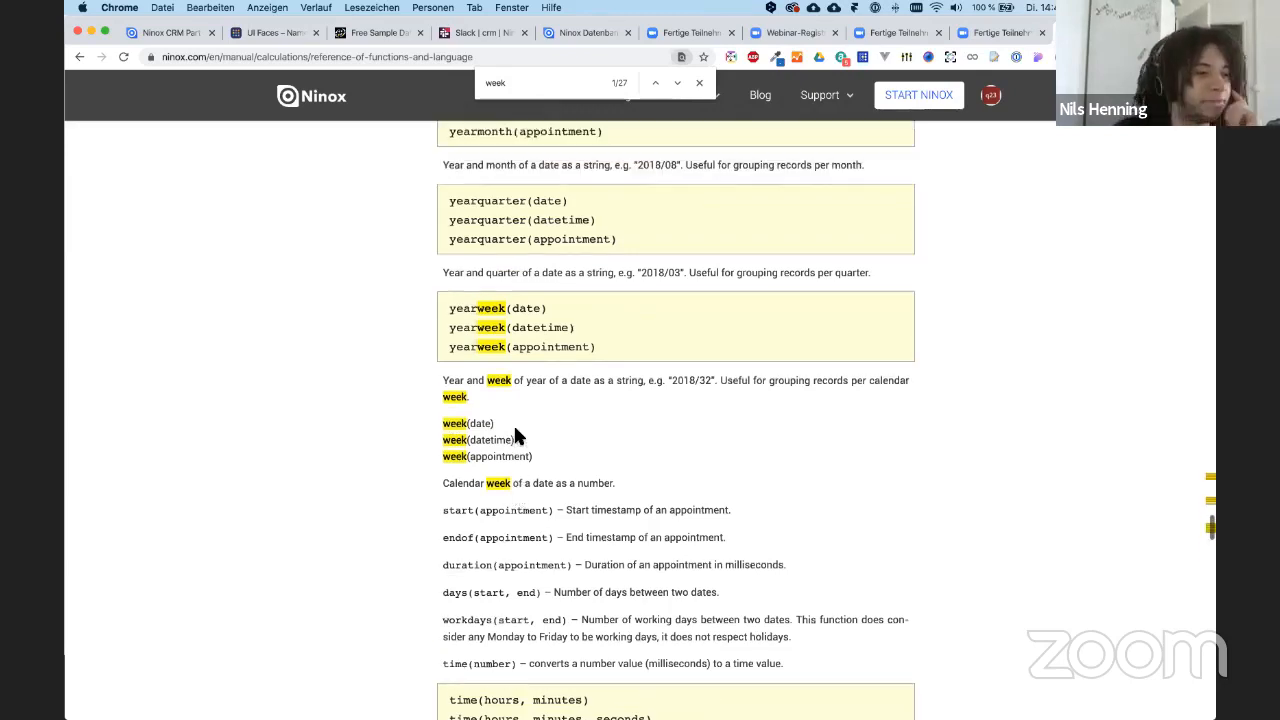
double_click(455, 424)
key("super+Tab")
key("super+Tab")
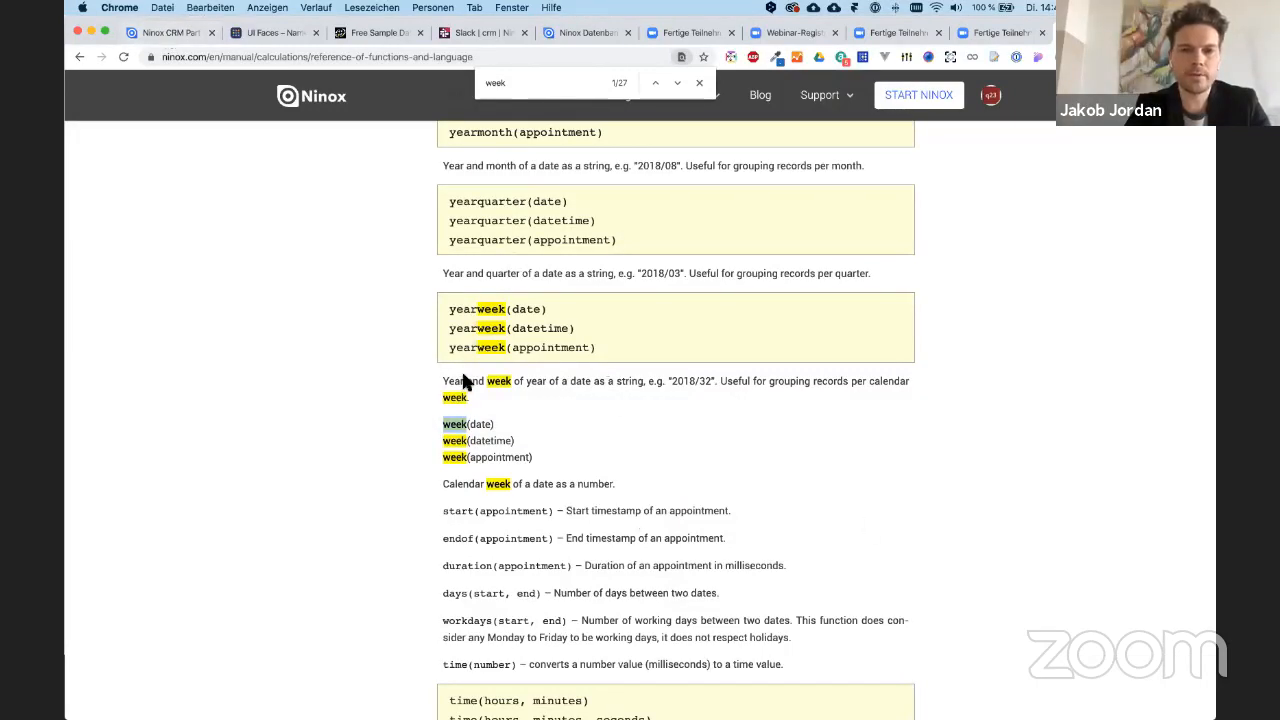
- Return to the Ninox formula editor and change the Formula field's expression to week('Date from')
left_click(163, 36)
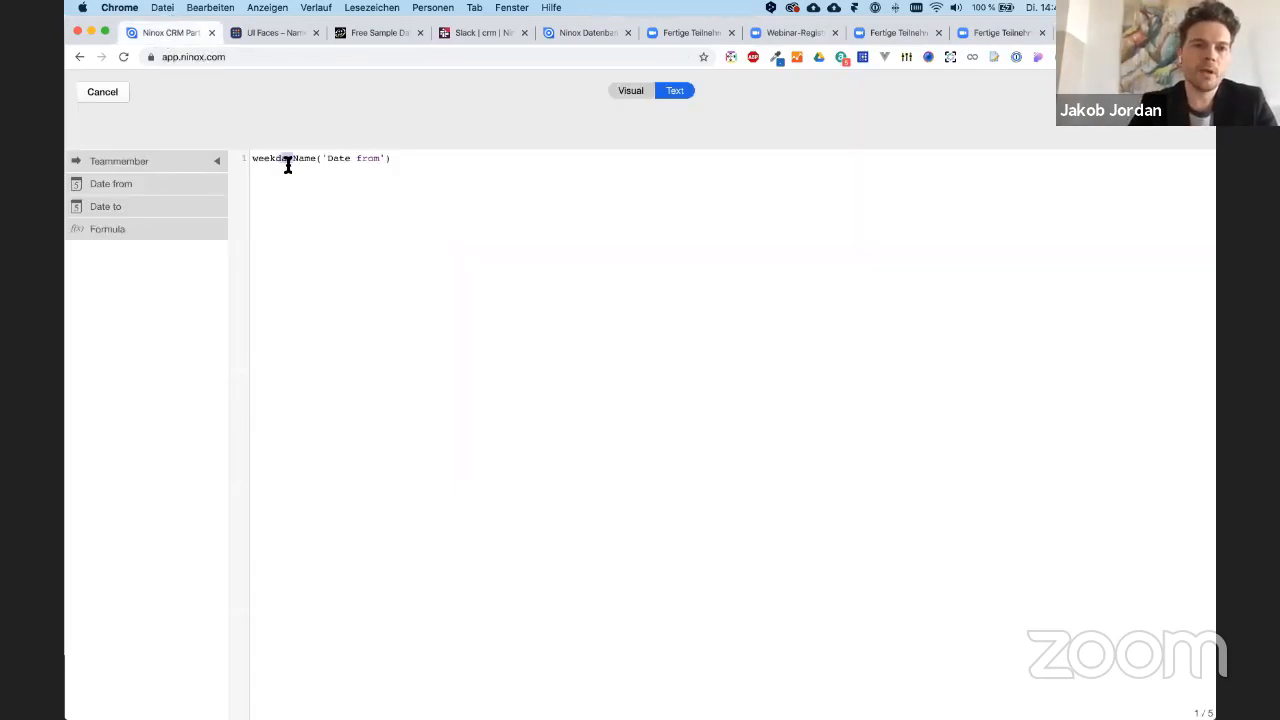
key("BackSpace")
key("BackSpace")
key("BackSpace")
key("BackSpace")
key("BackSpace")
key("BackSpace")
key("BackSpace")
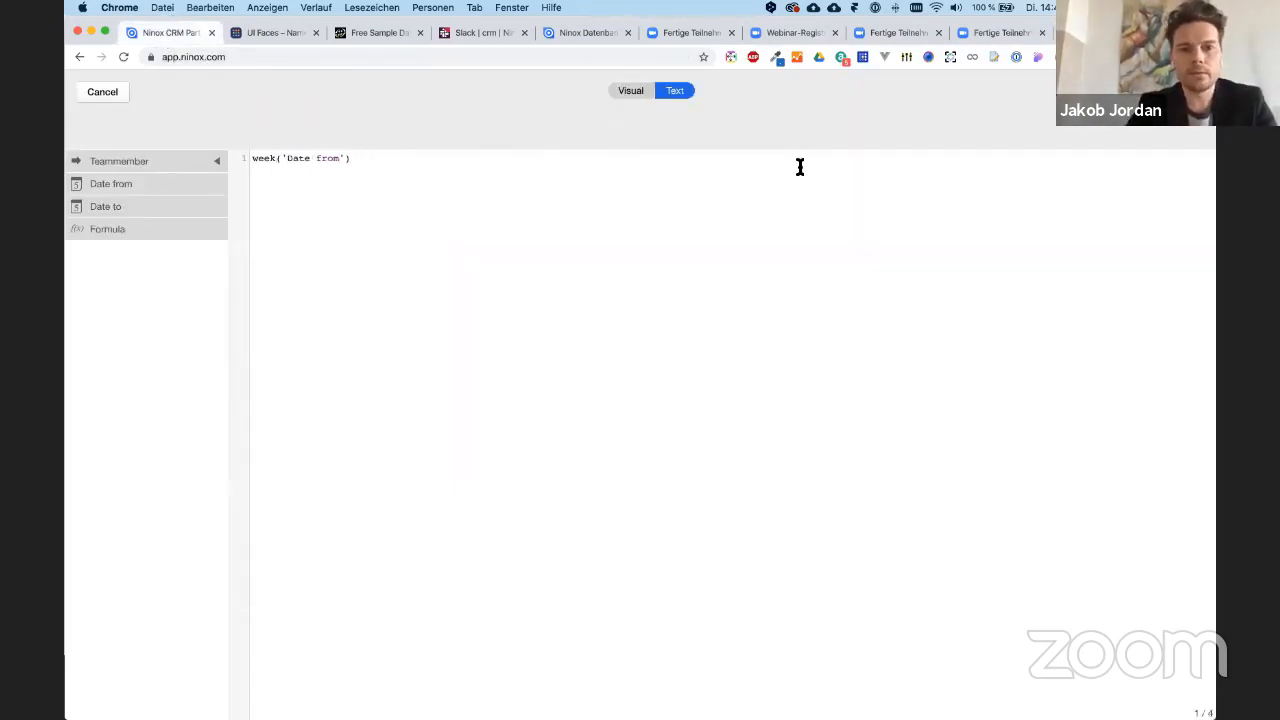
left_click(1186, 92)
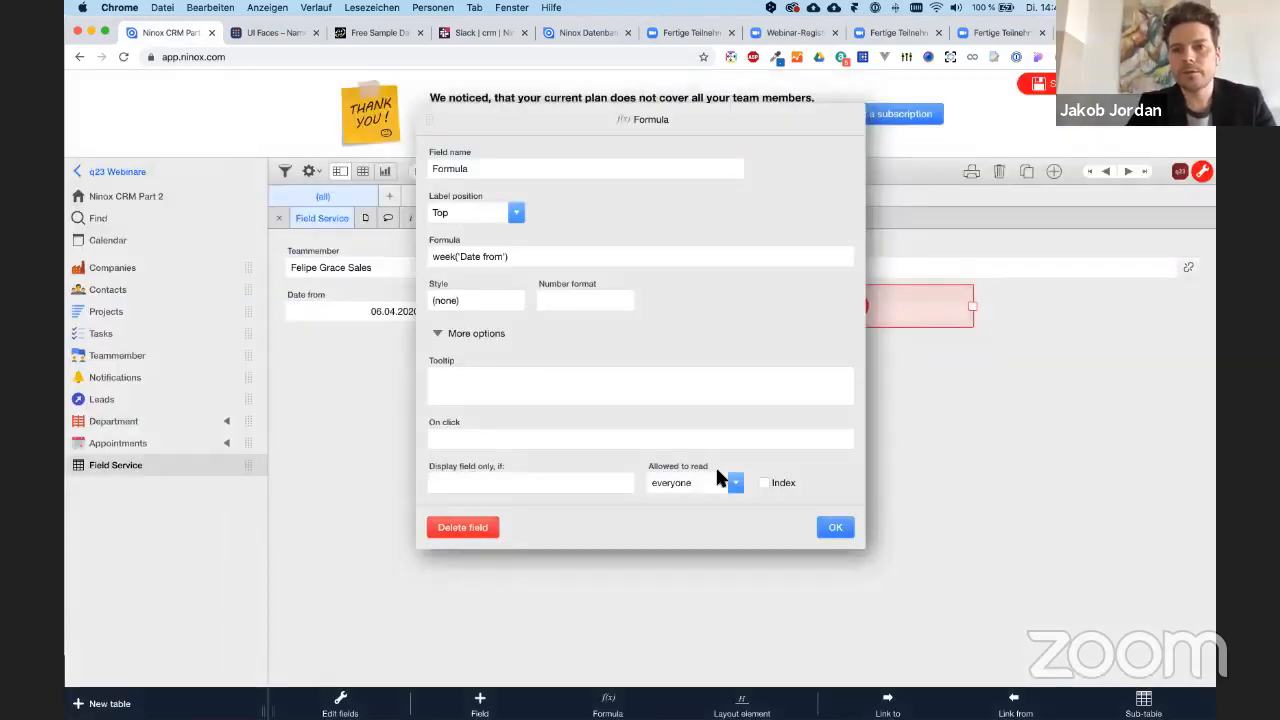
- Name the formula field Calendar Week and apply its settings
double_click(471, 168)
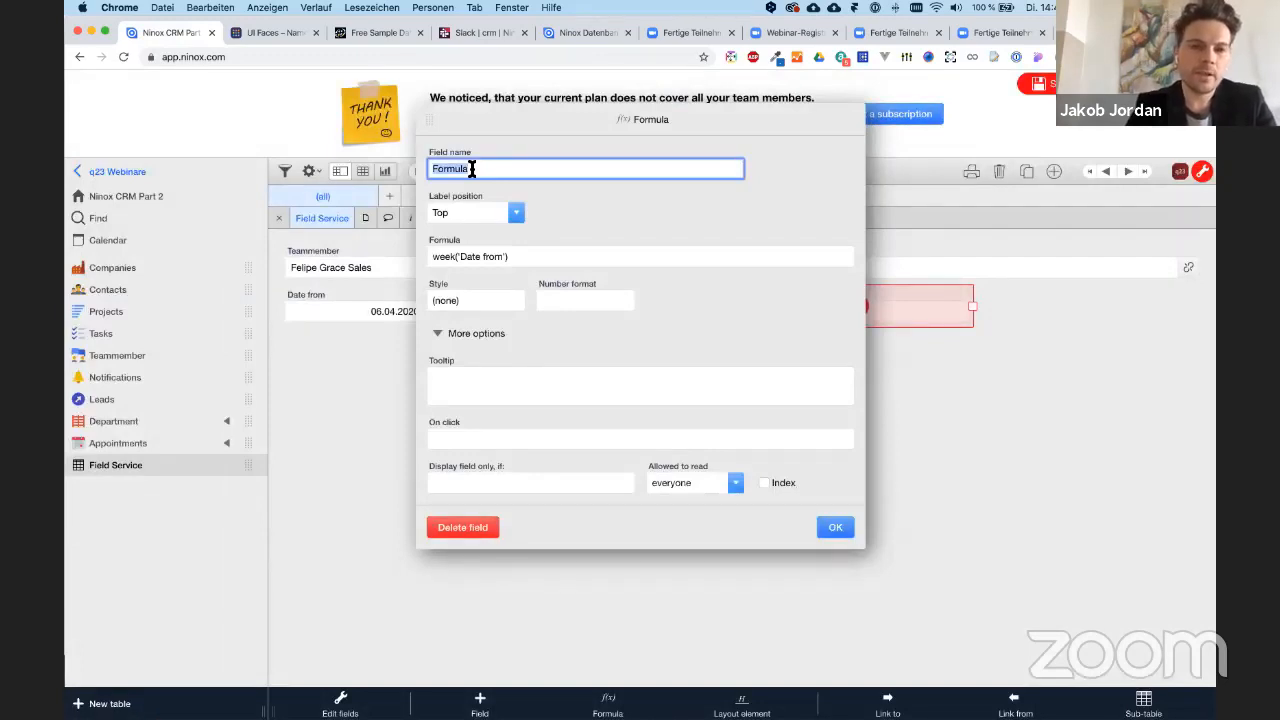
type("Calend")
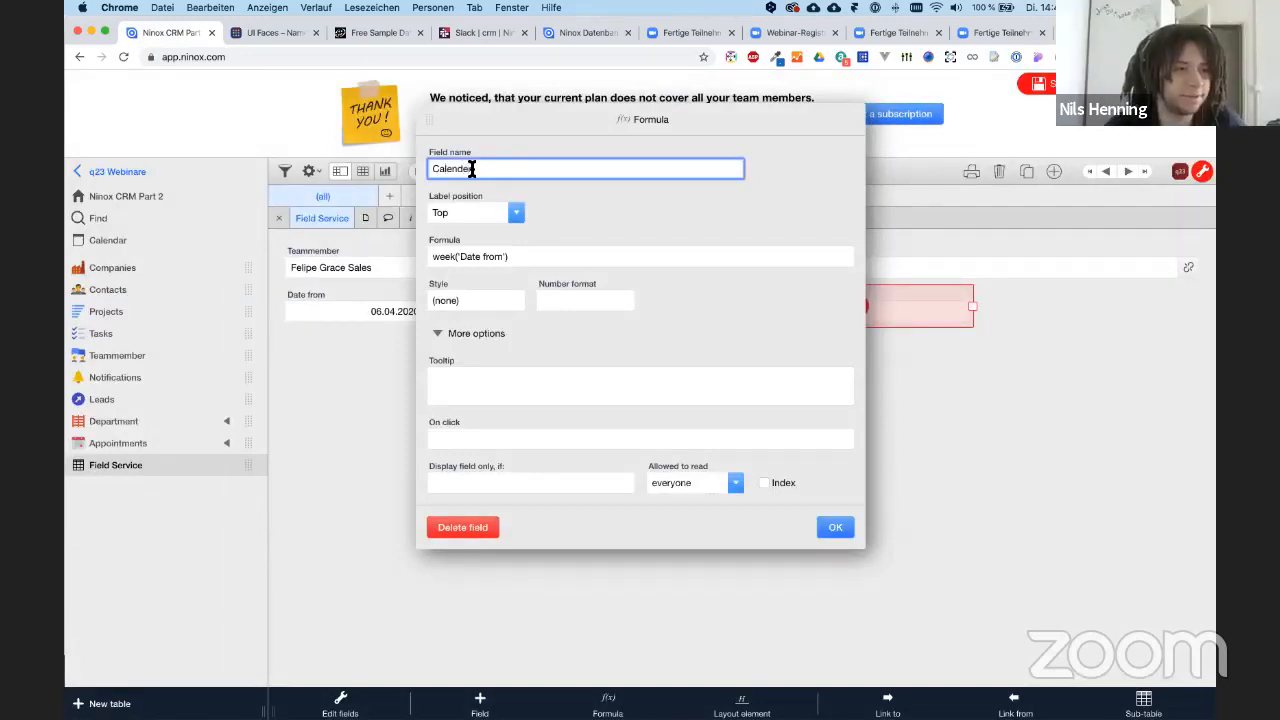
type("ar Week")
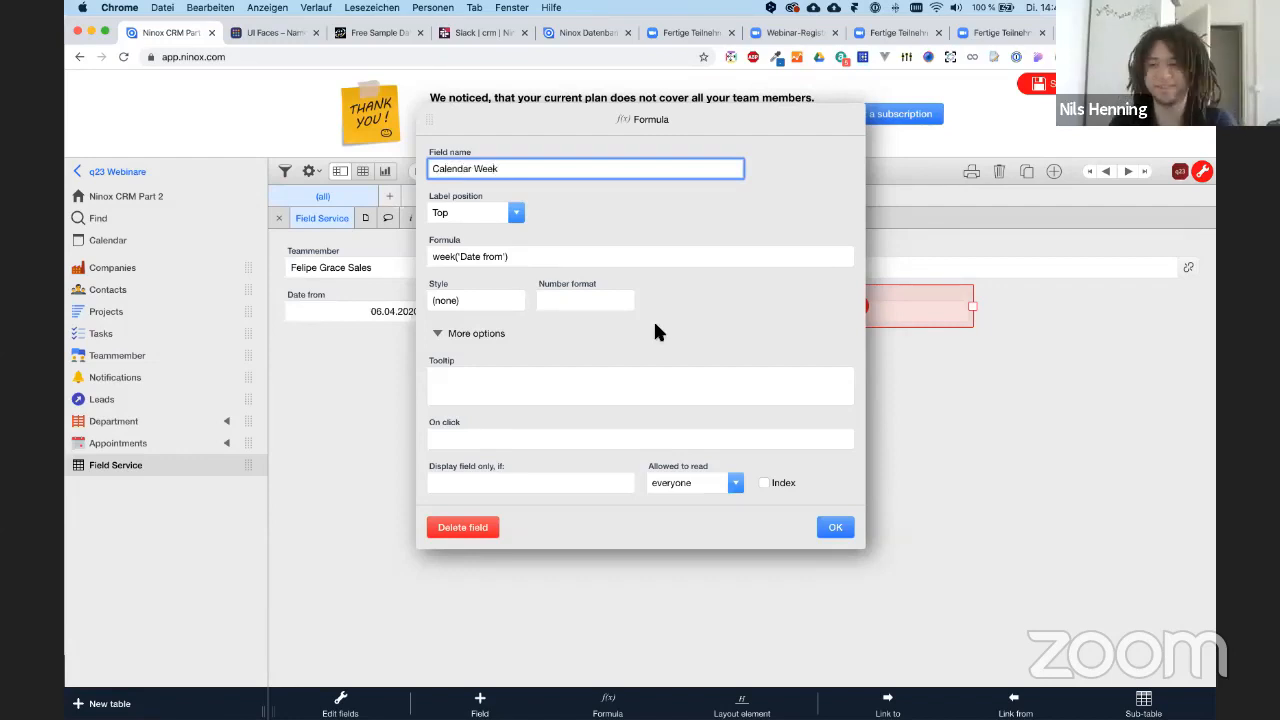
left_click(832, 535)
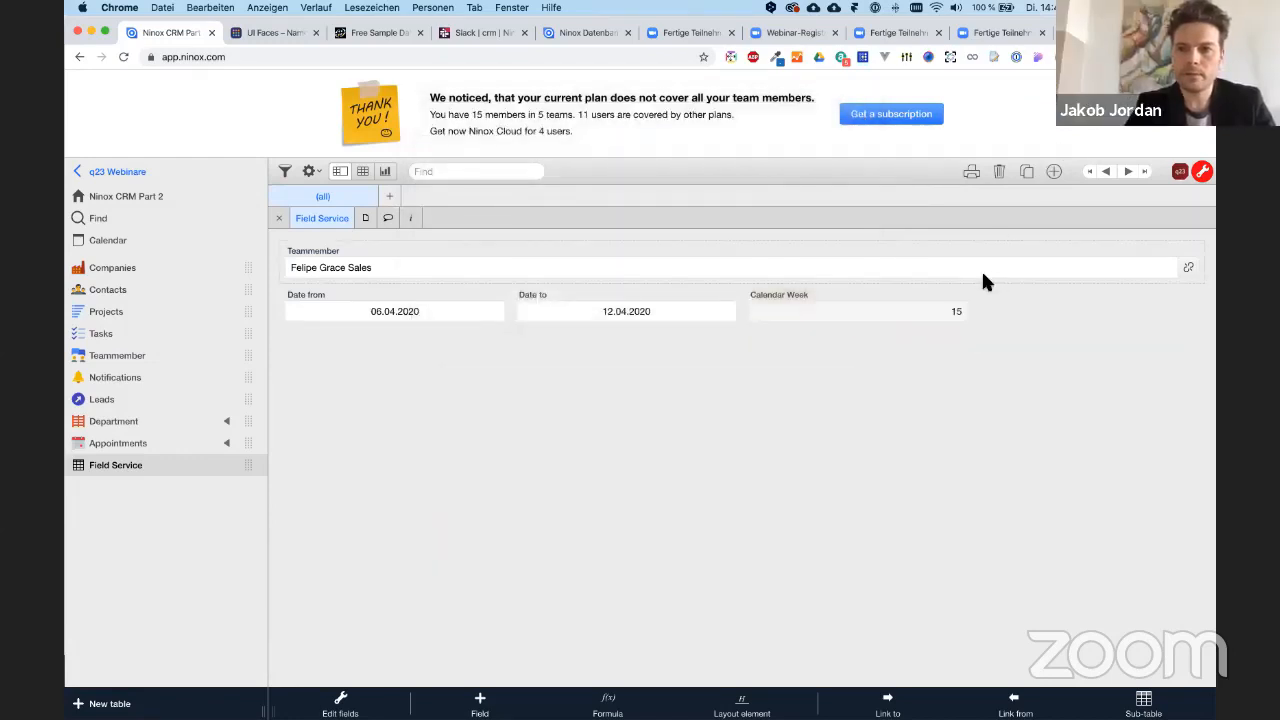
- Narrow the Calendar Week field on the Field Service form to about half its width
left_click(879, 310)
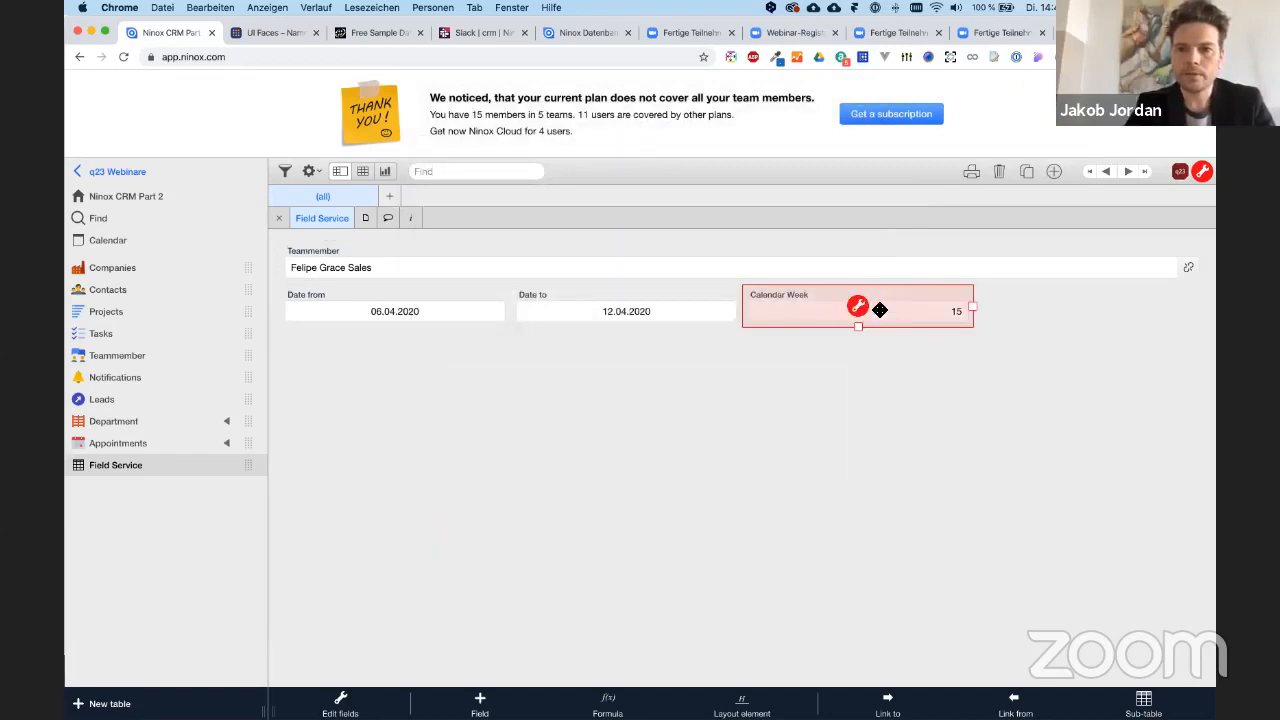
left_click(948, 400)
left_click(921, 298)
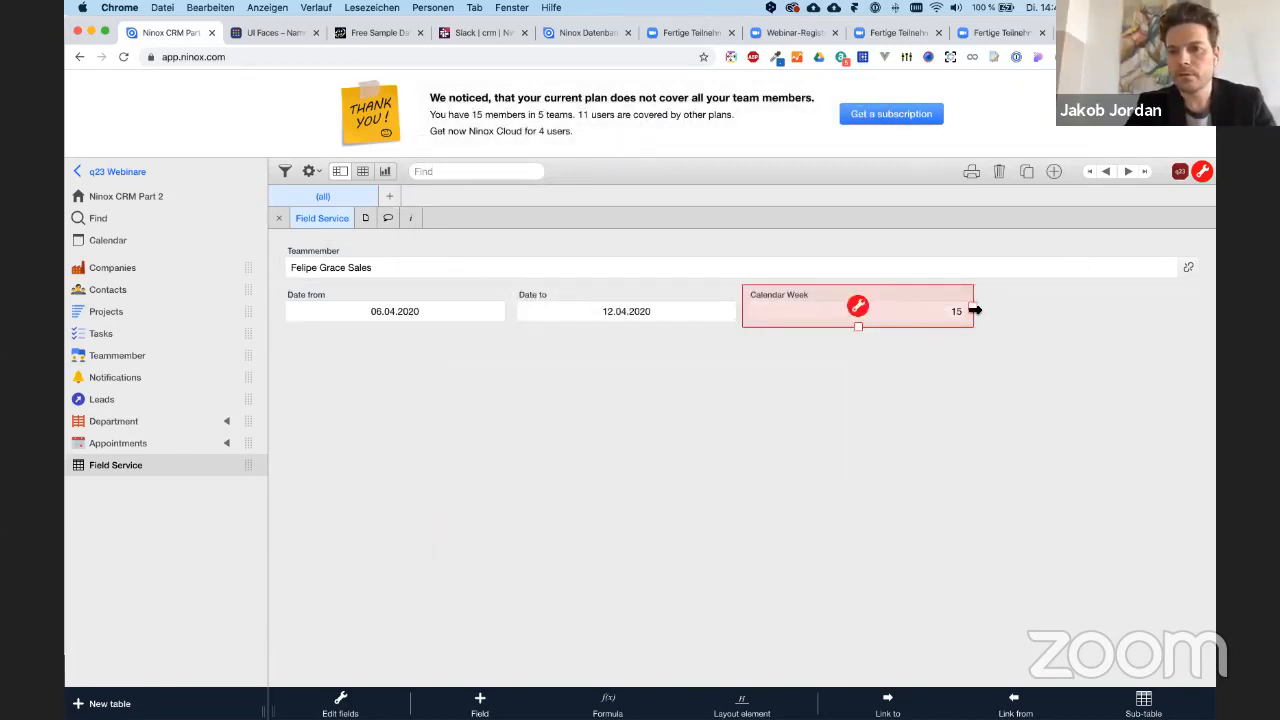
left_click_drag(975, 311, 866, 311)
left_click(382, 244)
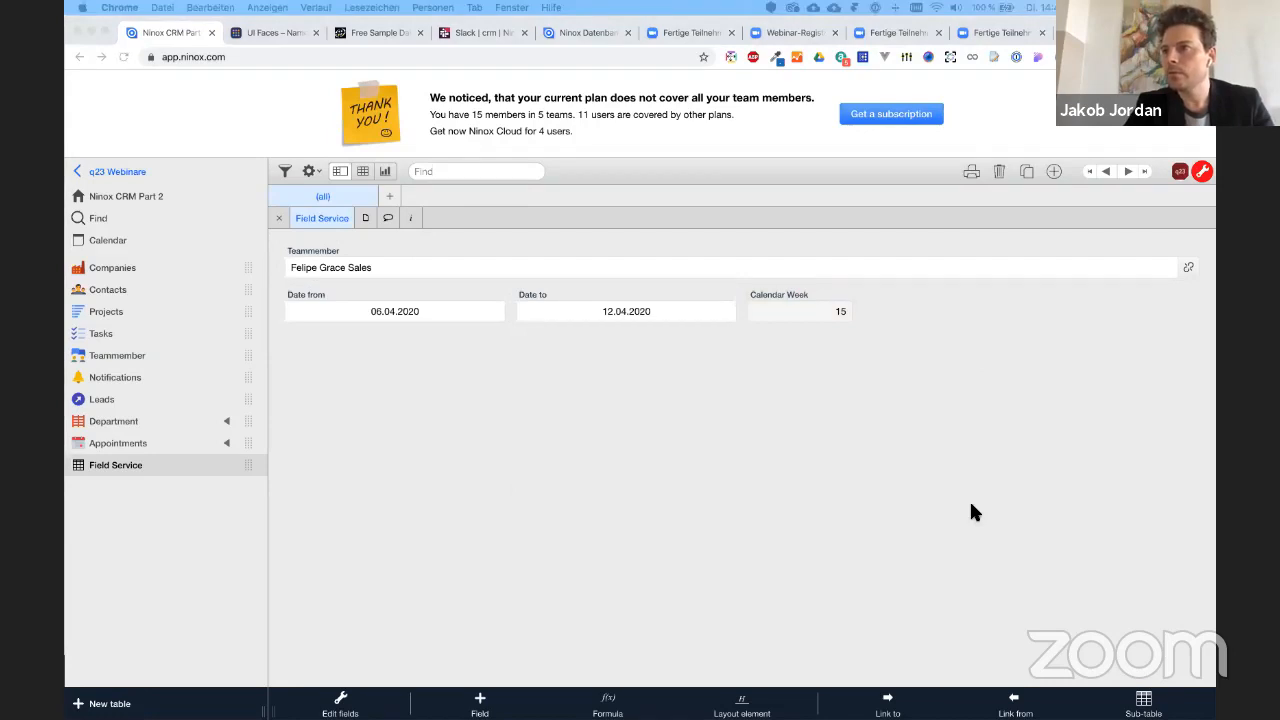
left_click(910, 464)
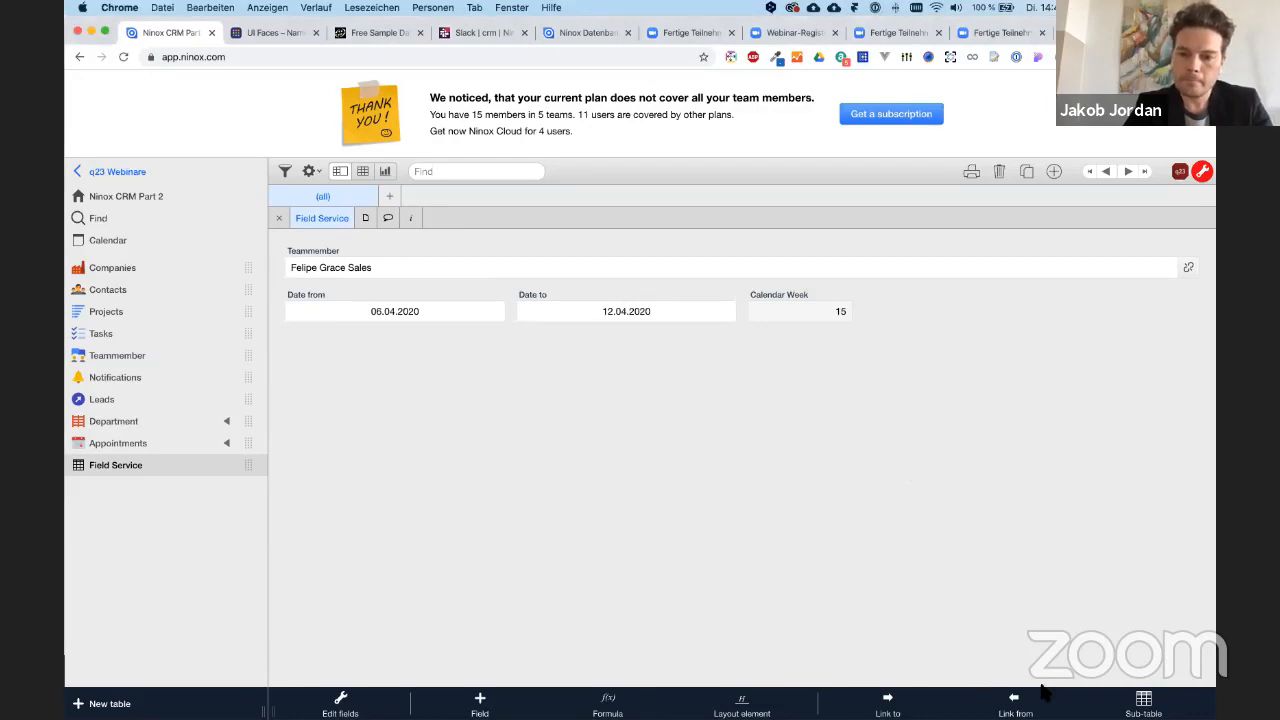
- Create a sub-table of Field Service named Field Service Assignment and save it
left_click(1127, 703)
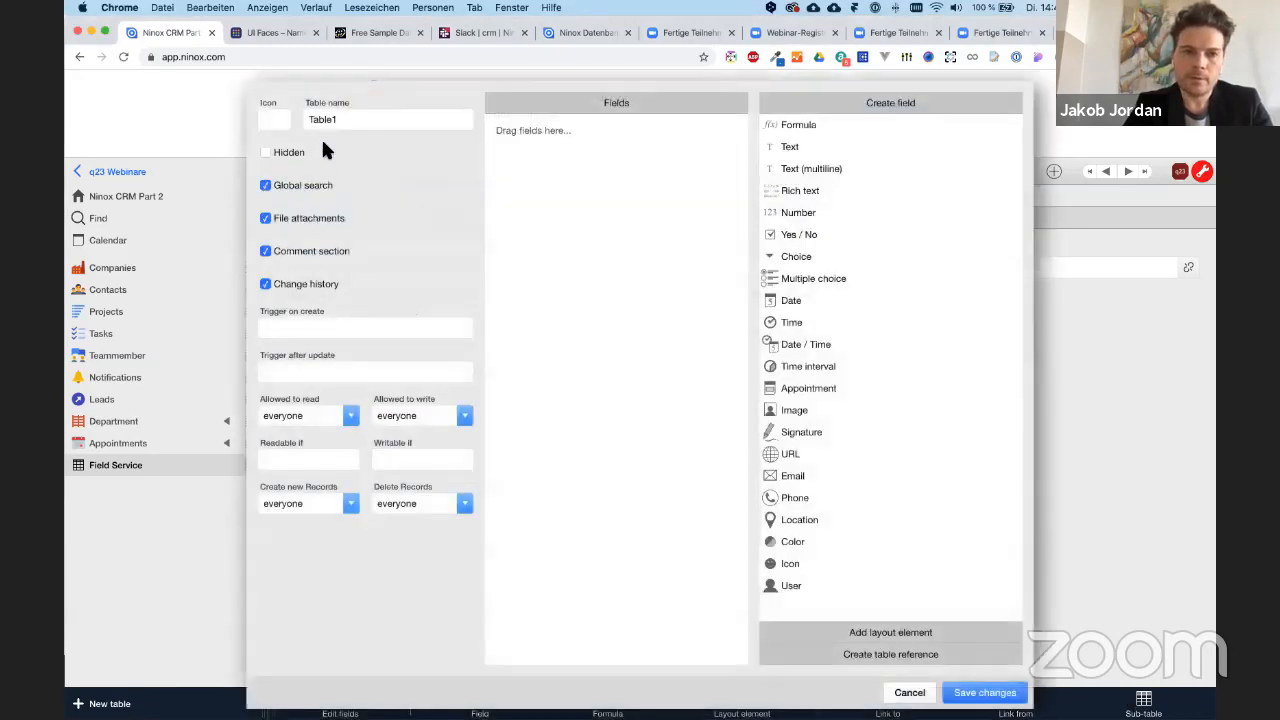
double_click(318, 119)
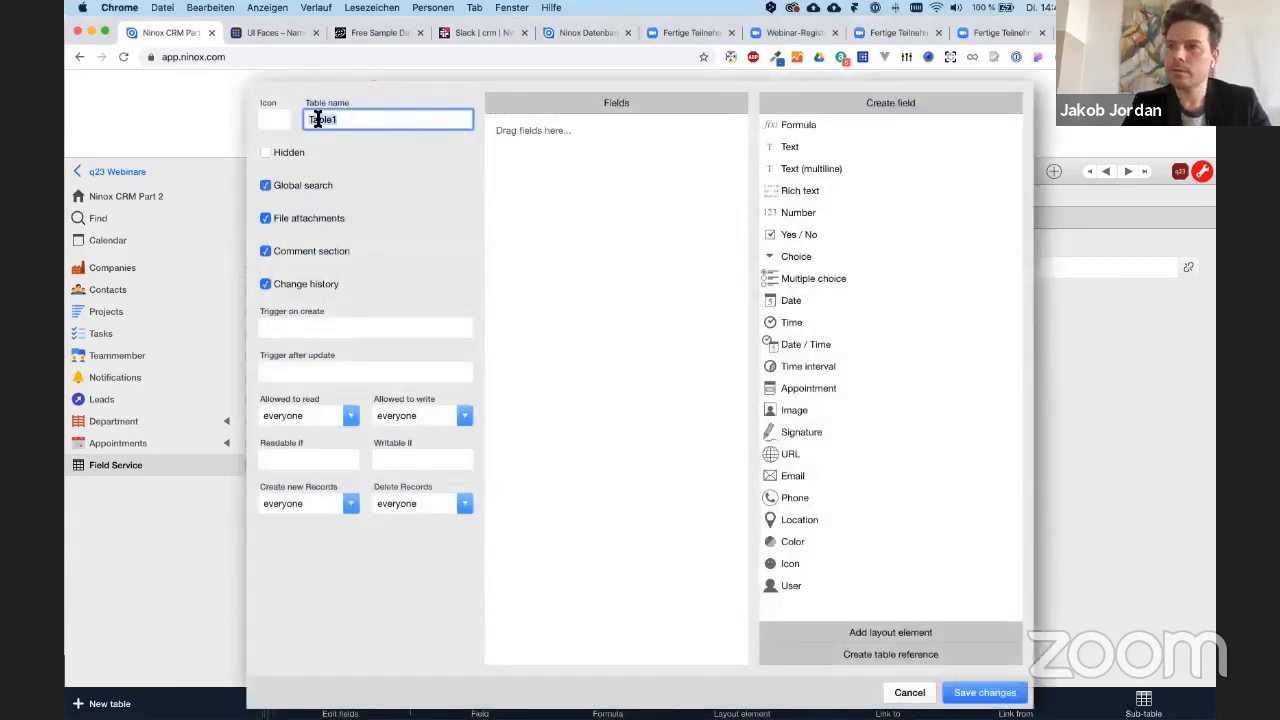
type("Field")
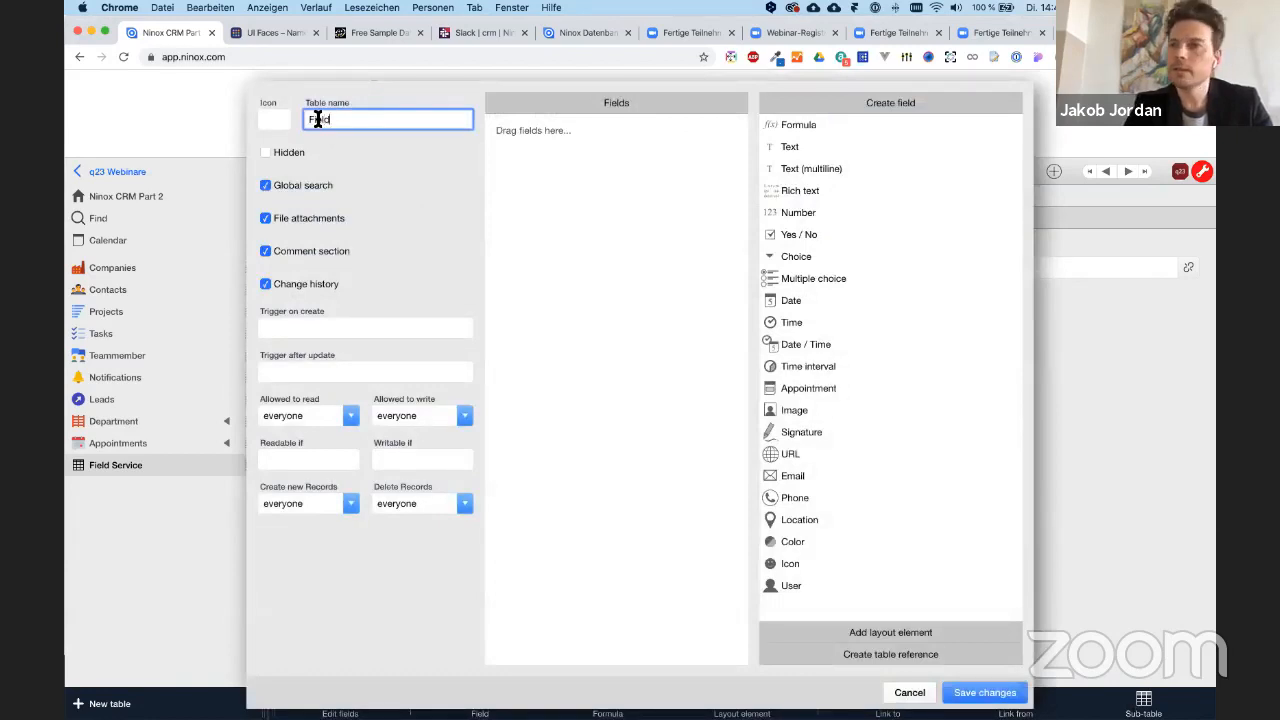
type(" Service Ass")
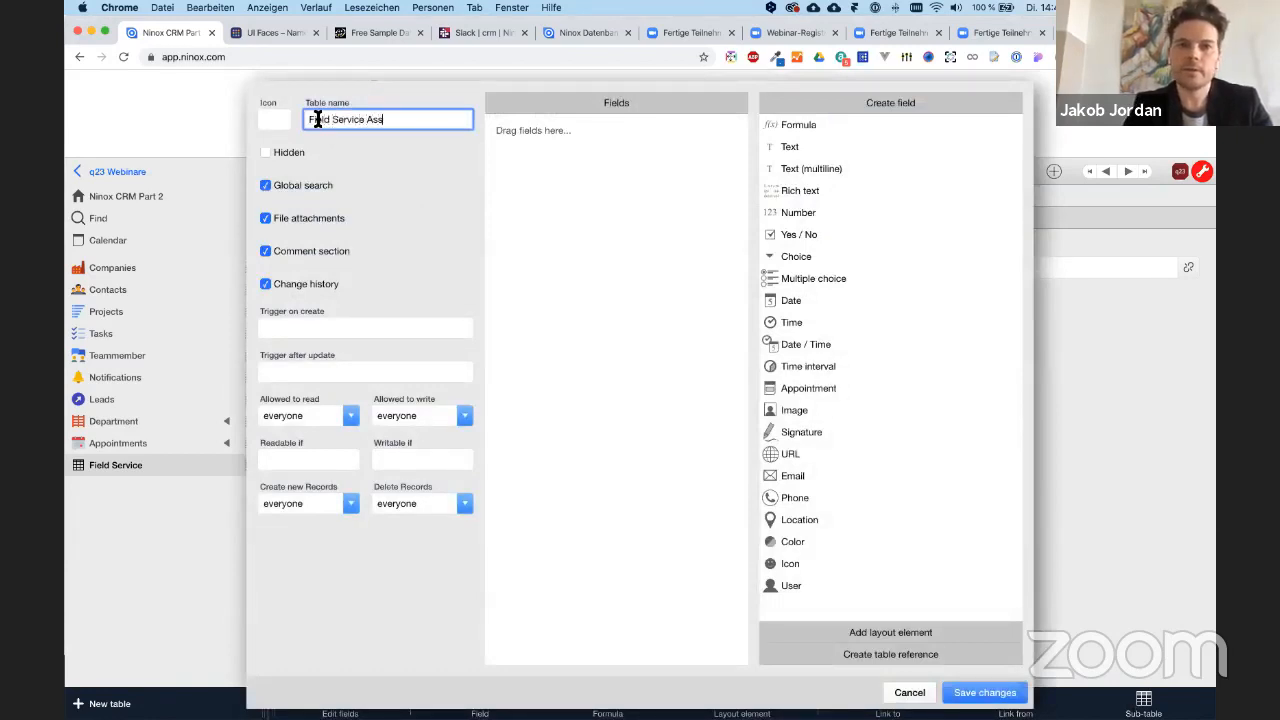
type("ignment")
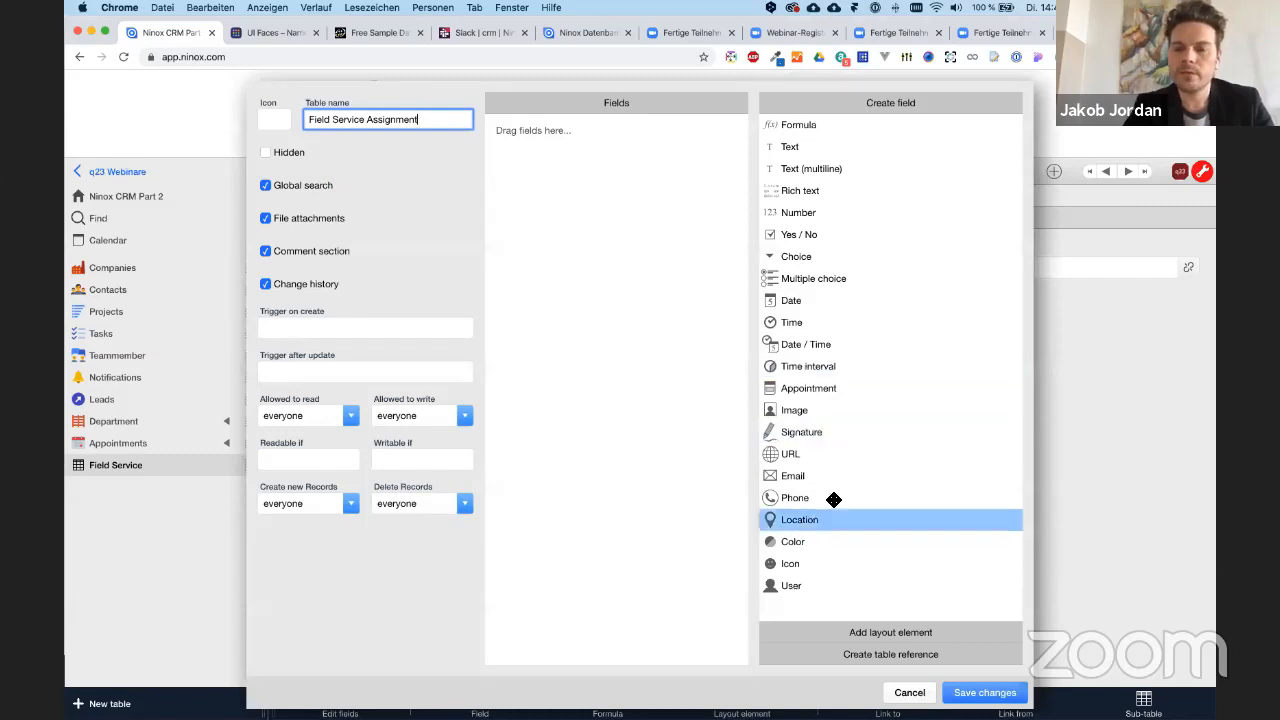
left_click(547, 175)
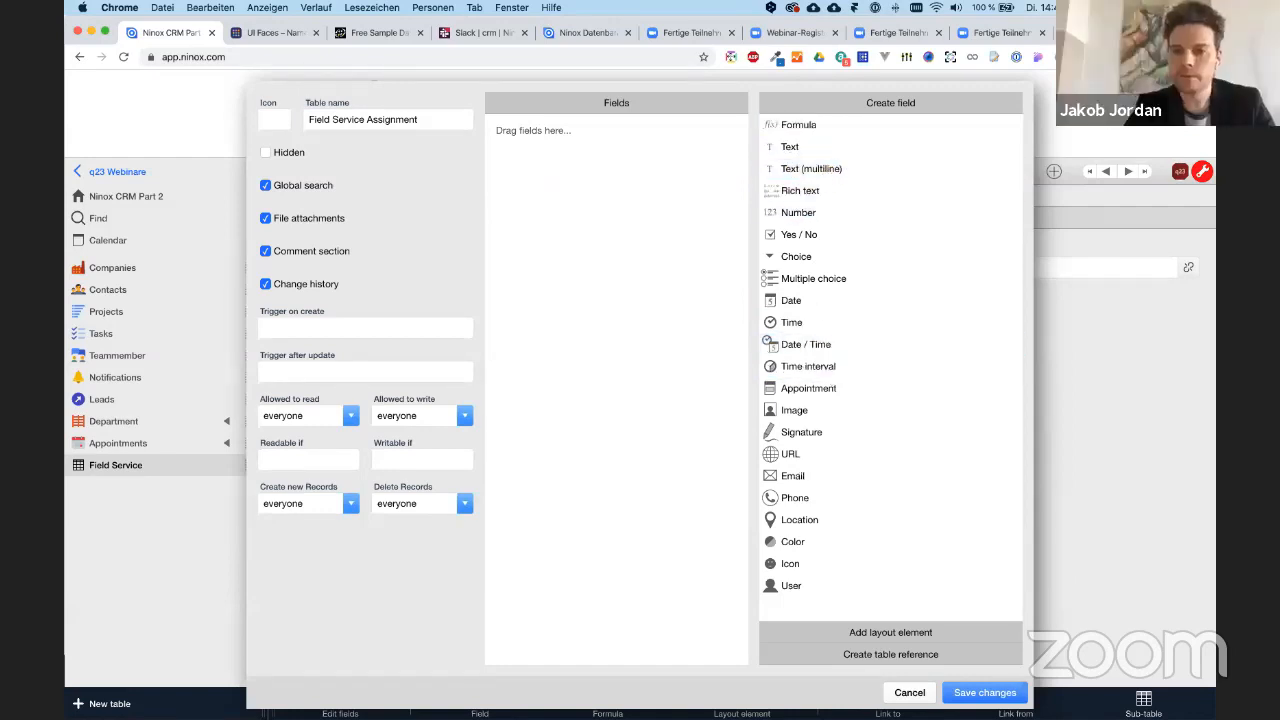
left_click(985, 692)
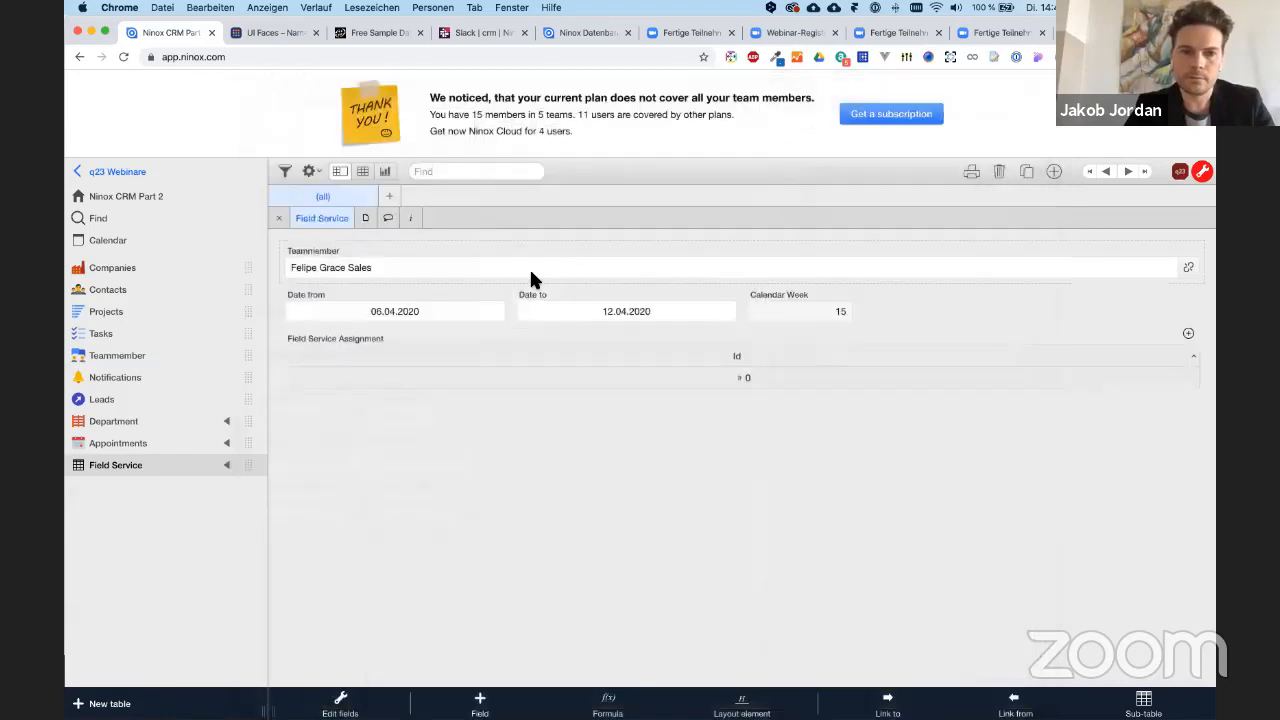
- View the Field Service Assignment sub-table beneath Field Service and return to the Field Service record
left_click(223, 462)
left_click(158, 487)
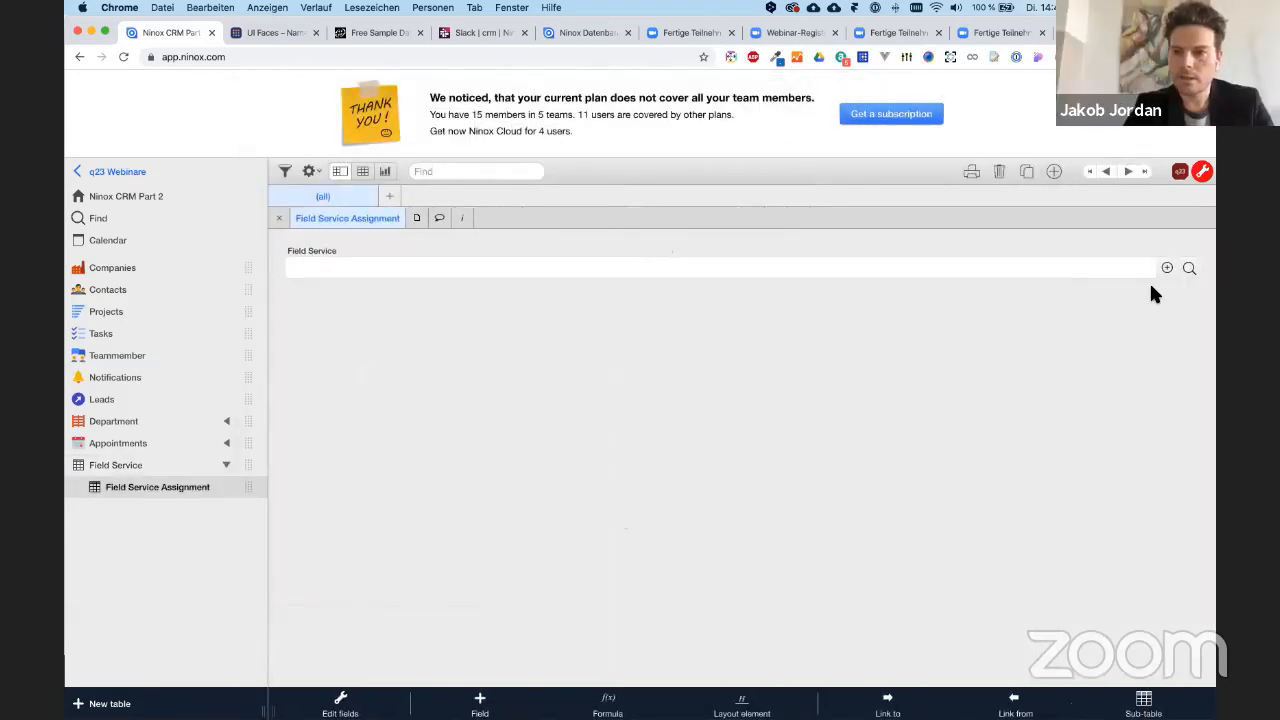
left_click(191, 466)
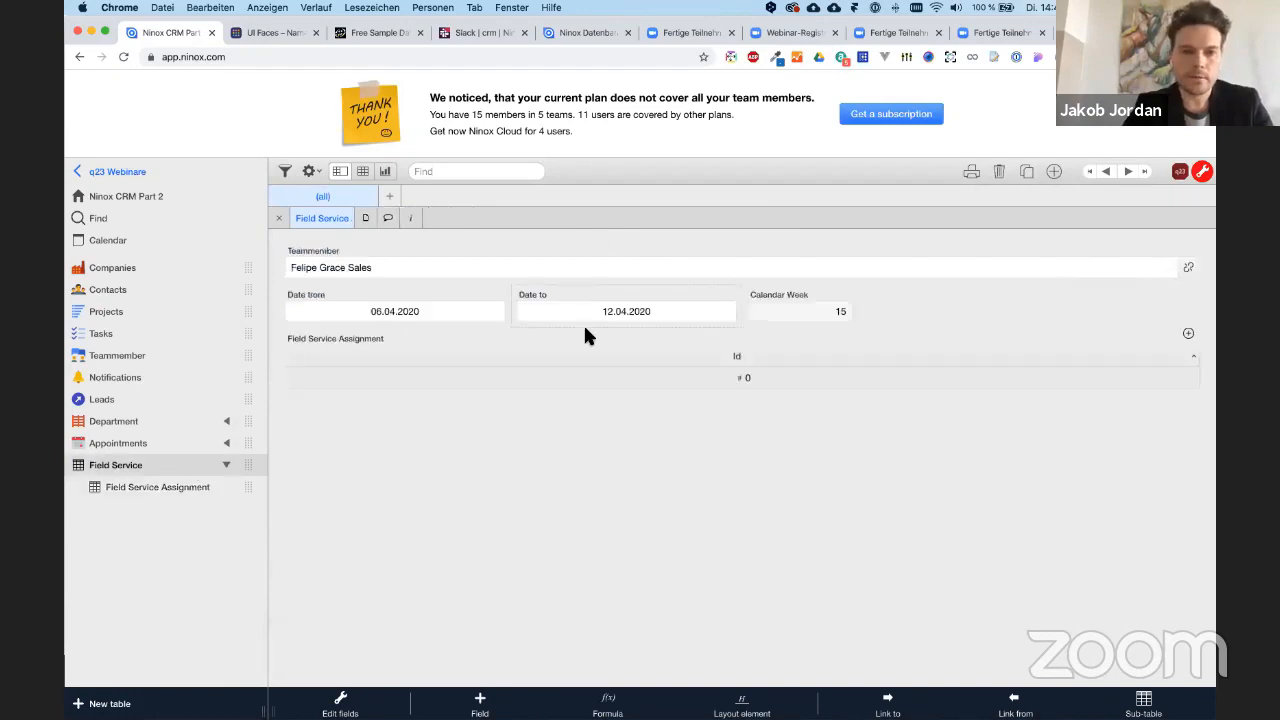
- Add a Field Service Assignment record and give its form links to the Appointments and Teammember tables
left_click(1189, 336)
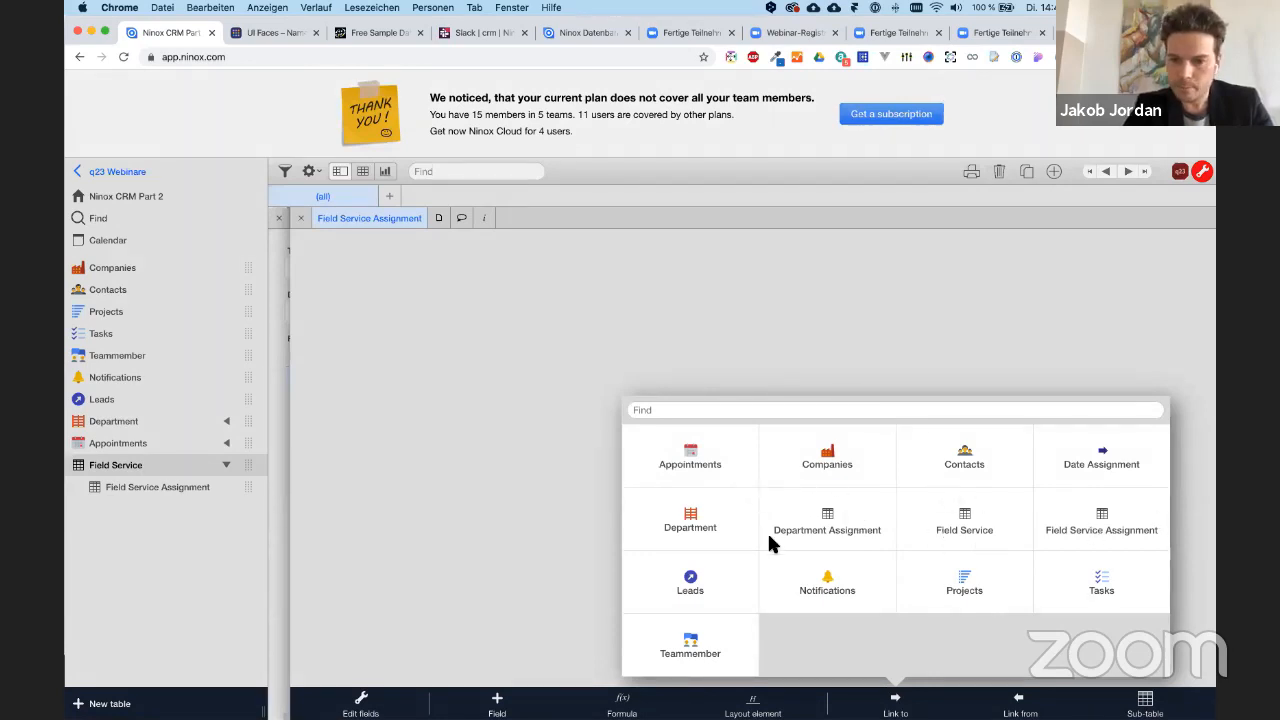
left_click(690, 458)
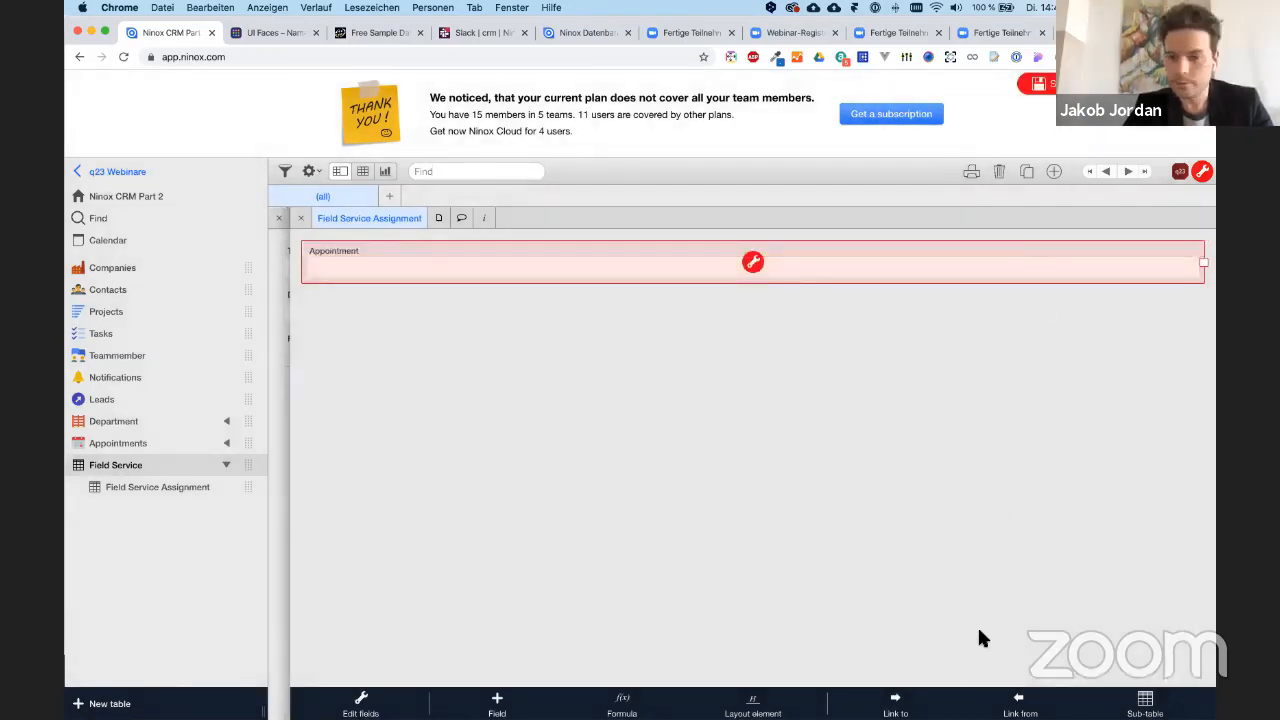
left_click(895, 703)
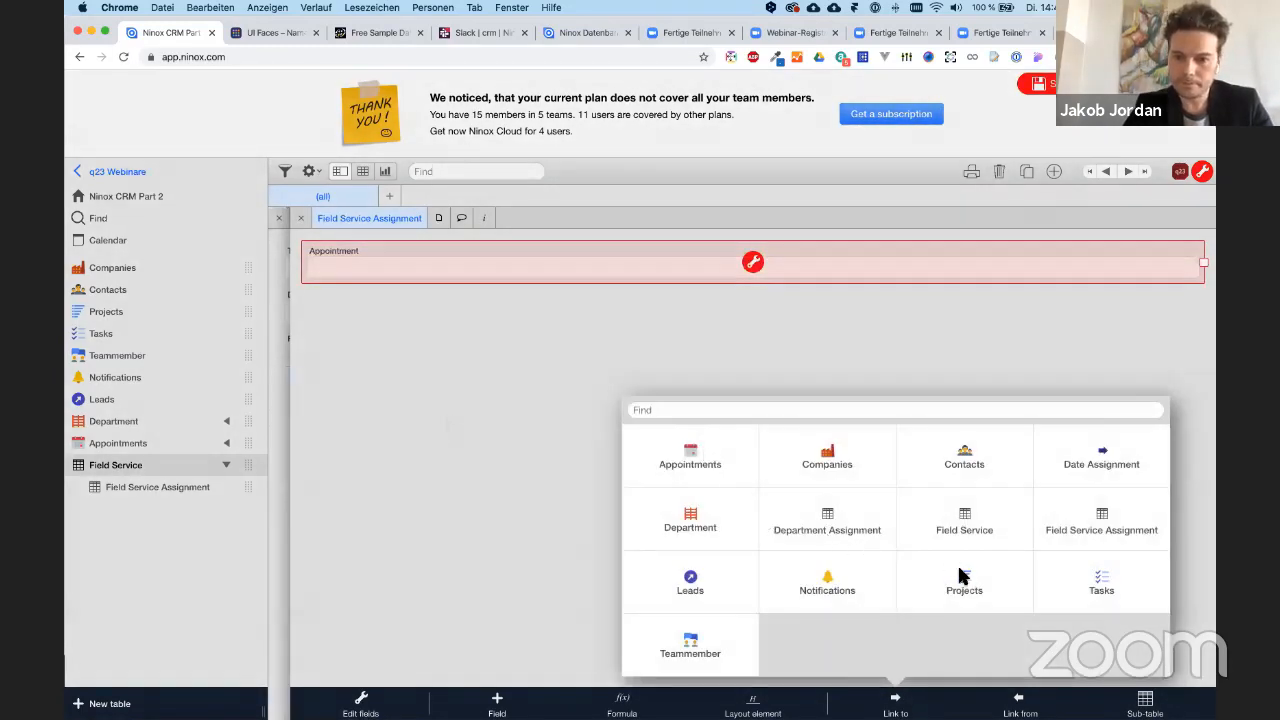
left_click(716, 636)
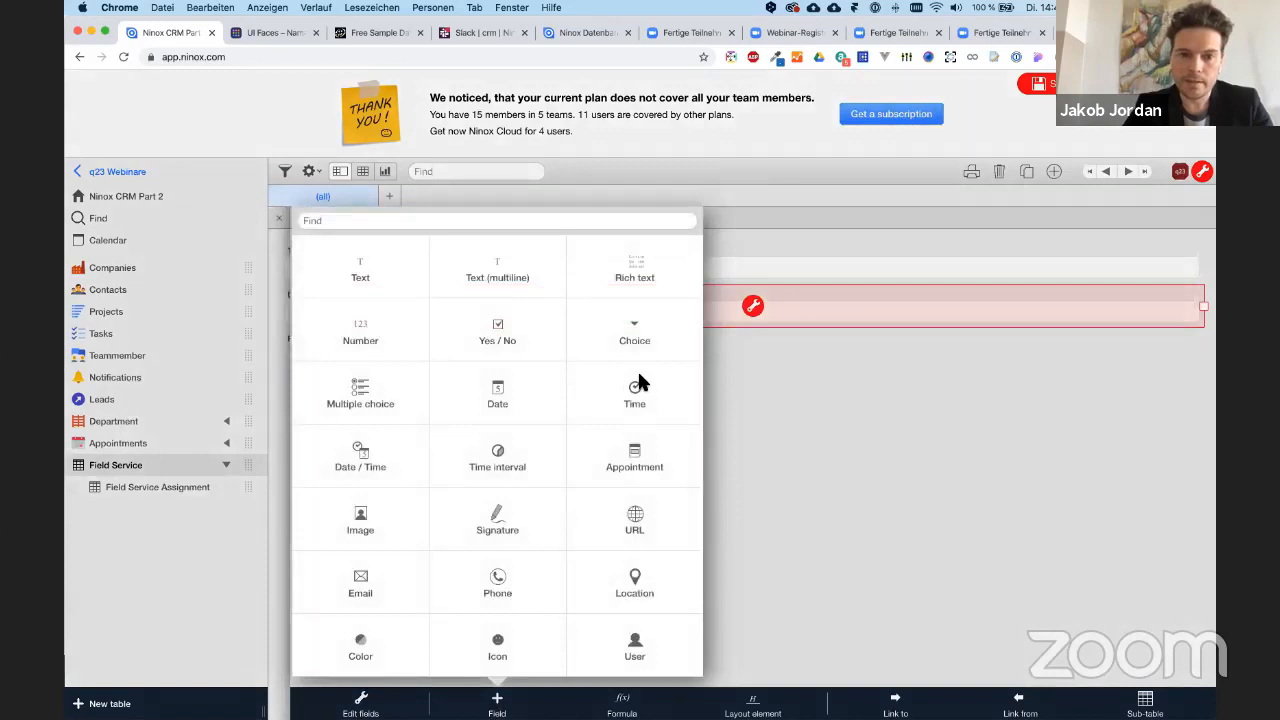
- Add a Choice field named Status to Field Service Assignment and save the form changes
left_click(623, 307)
type("Status")
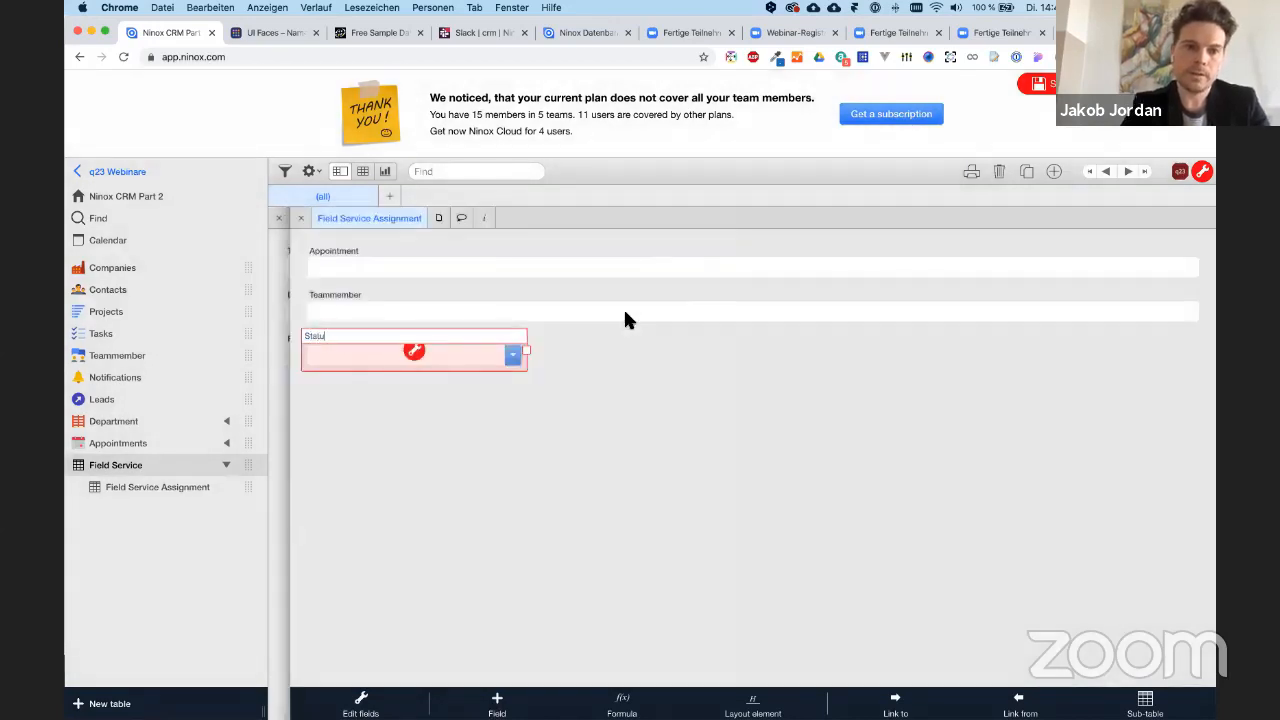
key("Return")
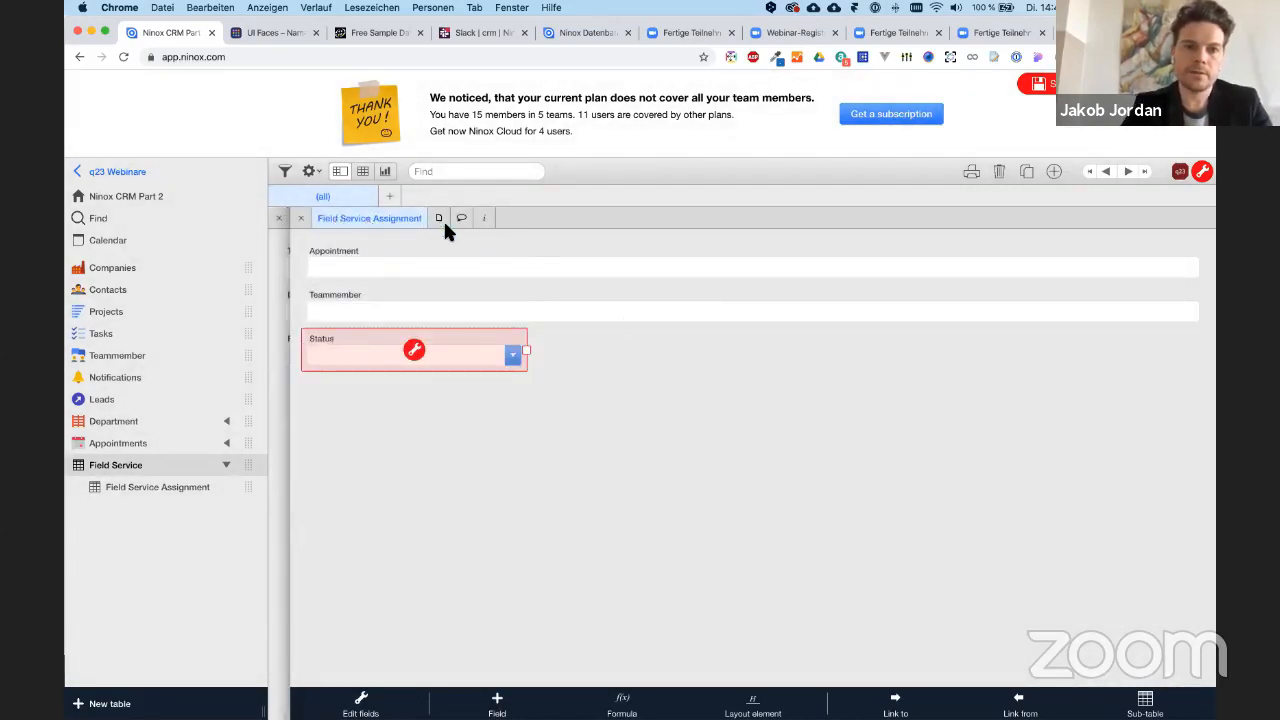
left_click(1050, 84)
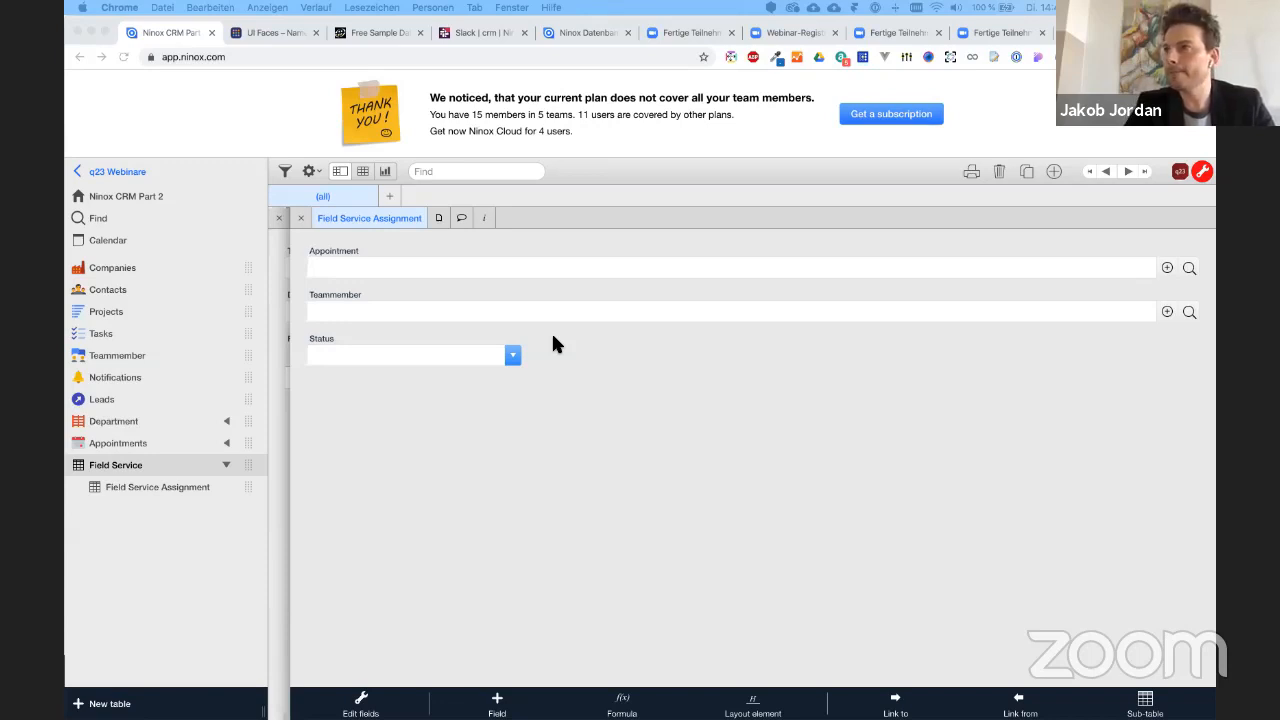
- Give the Status field the choice values Open, Started, Done and Cancelled
double_click(416, 345)
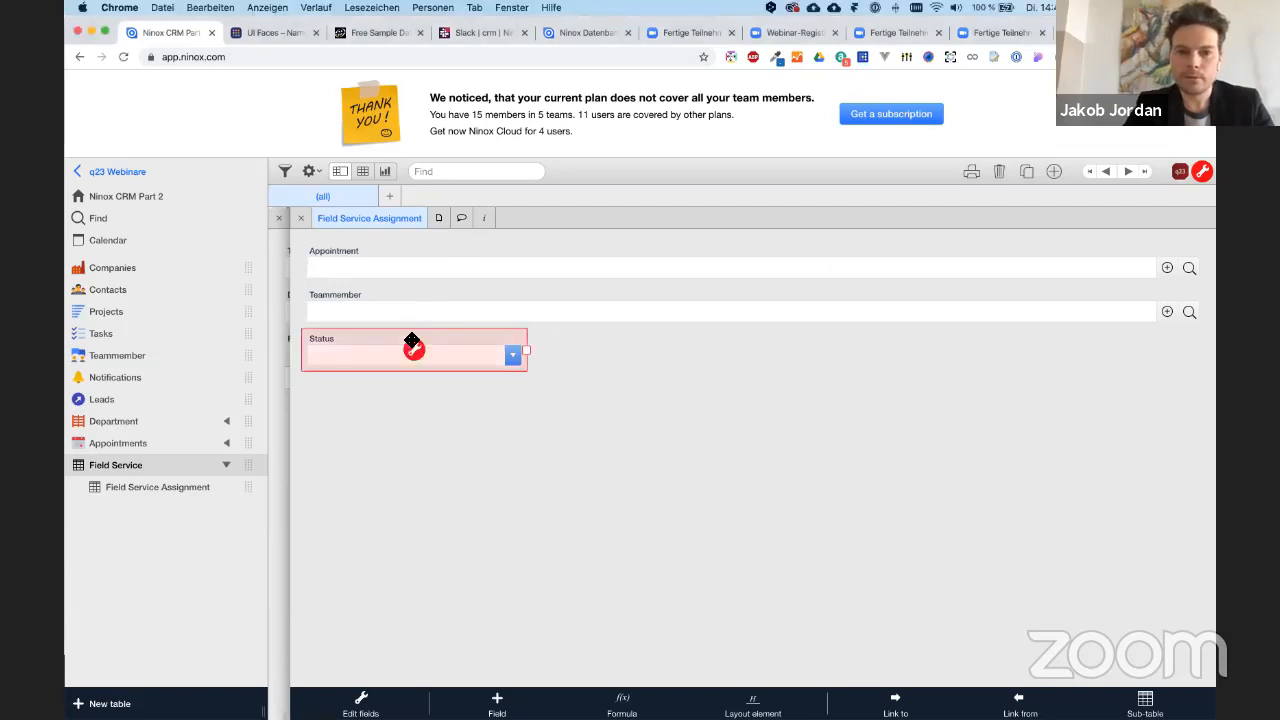
left_click(712, 170)
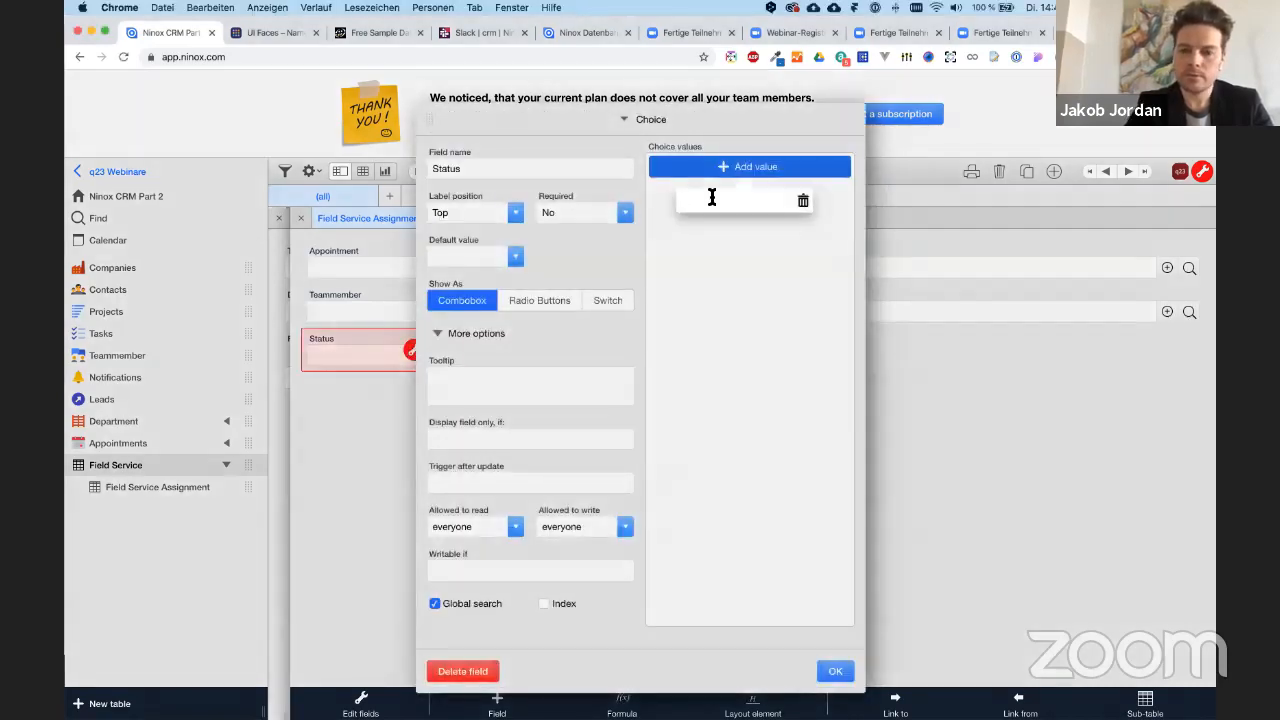
type("Open")
key("Return")
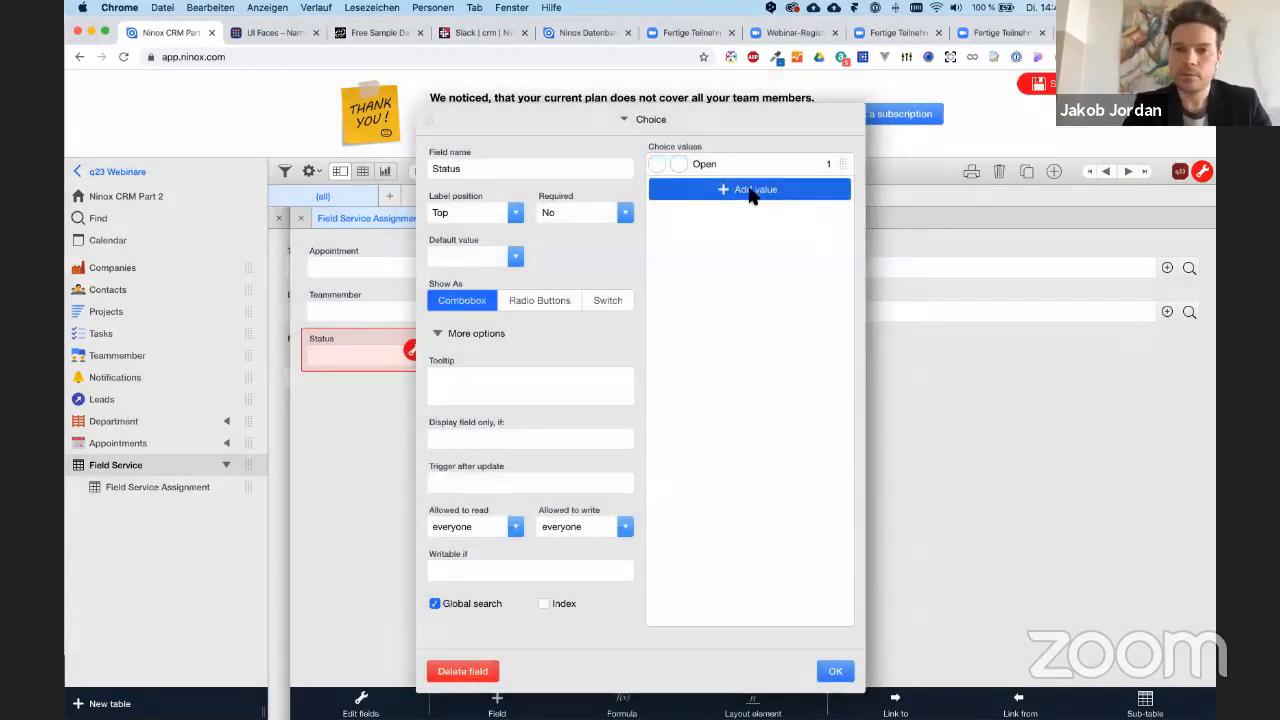
left_click(752, 191)
type("Started")
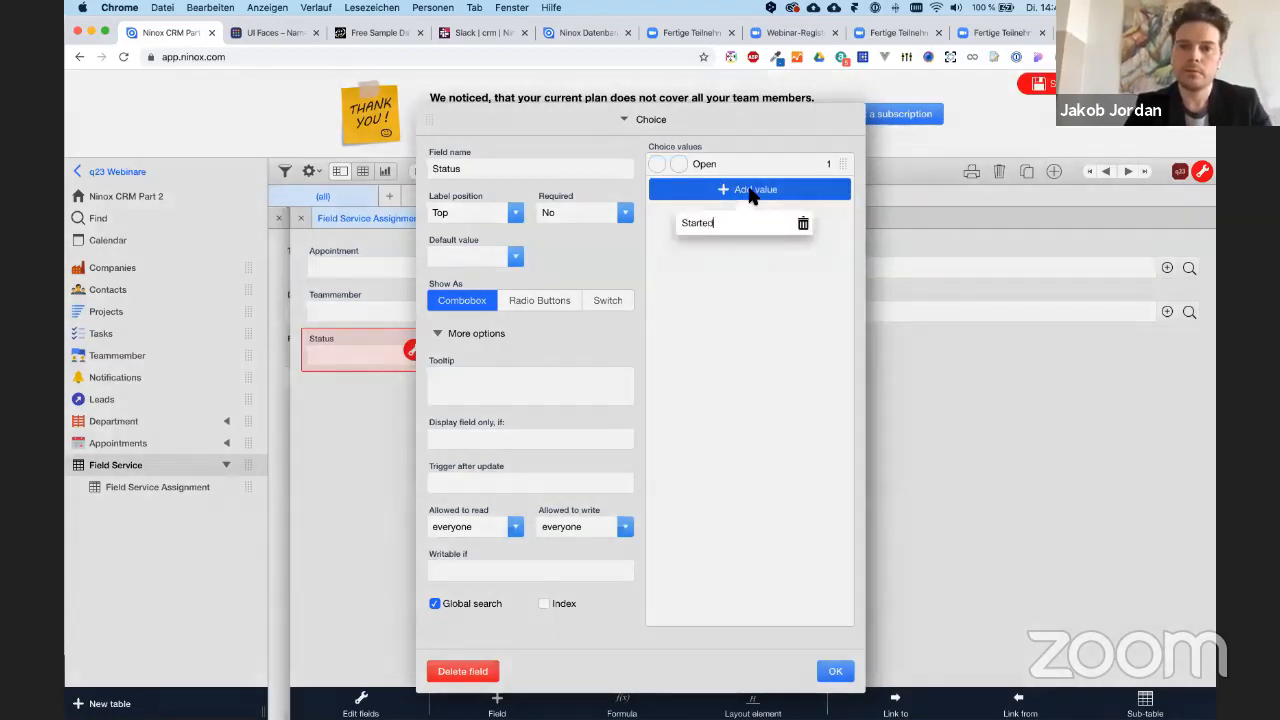
key("Return")
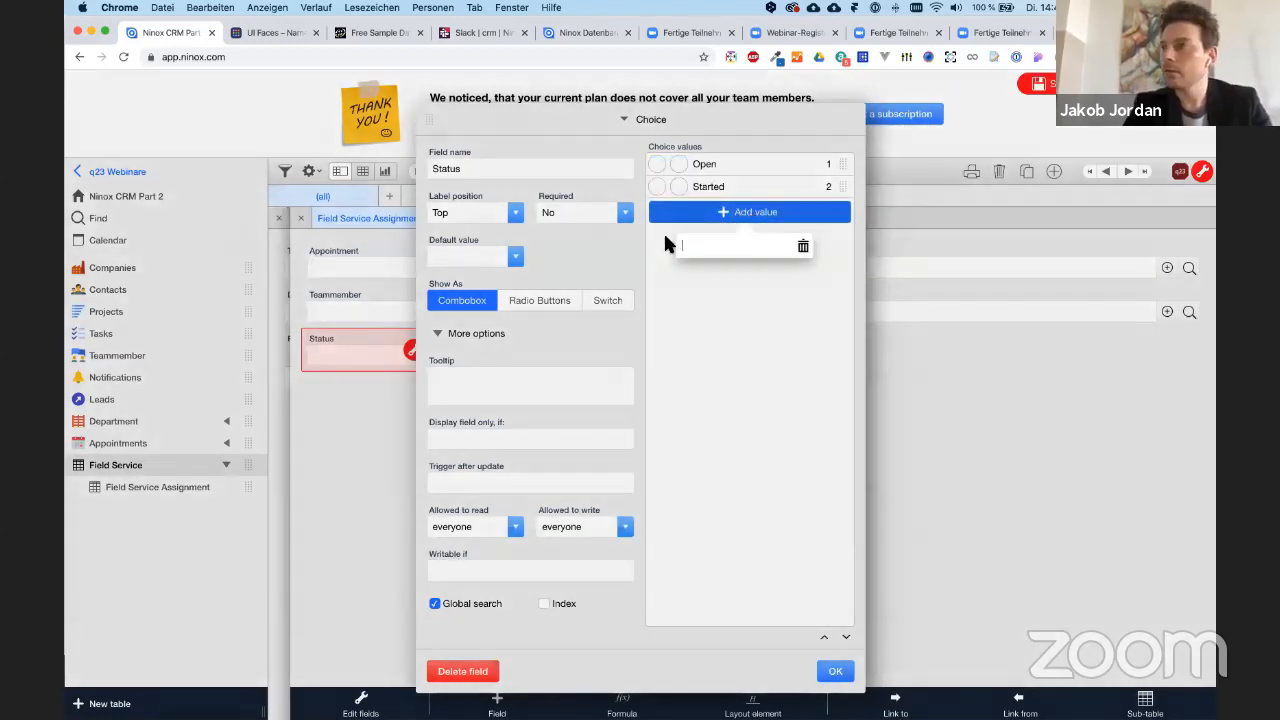
type("Done")
key("Return")
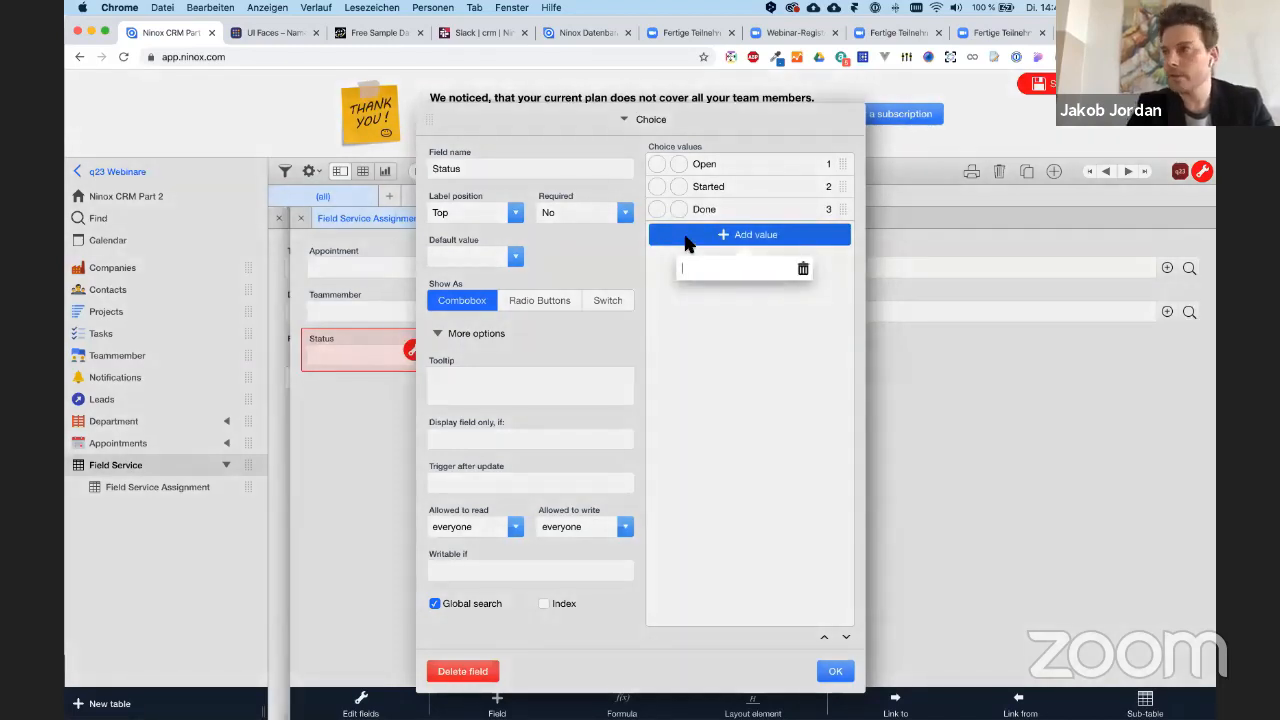
type("Cancelled")
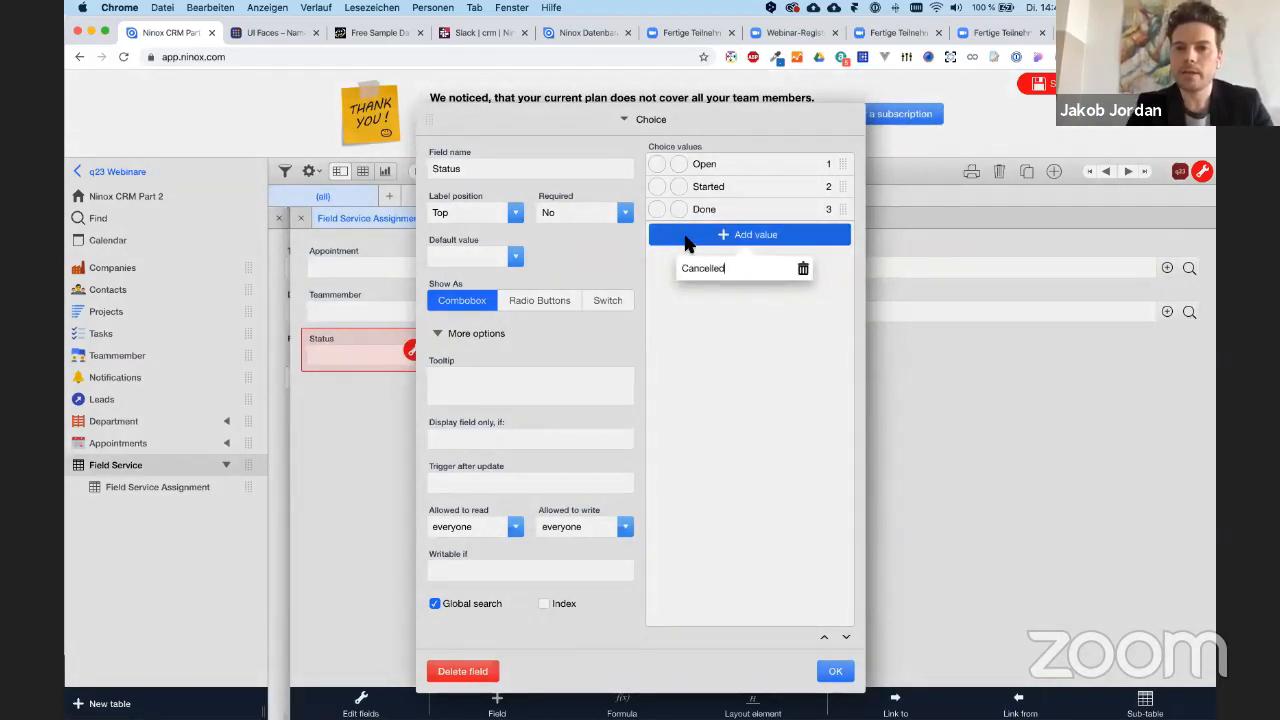
left_click(757, 332)
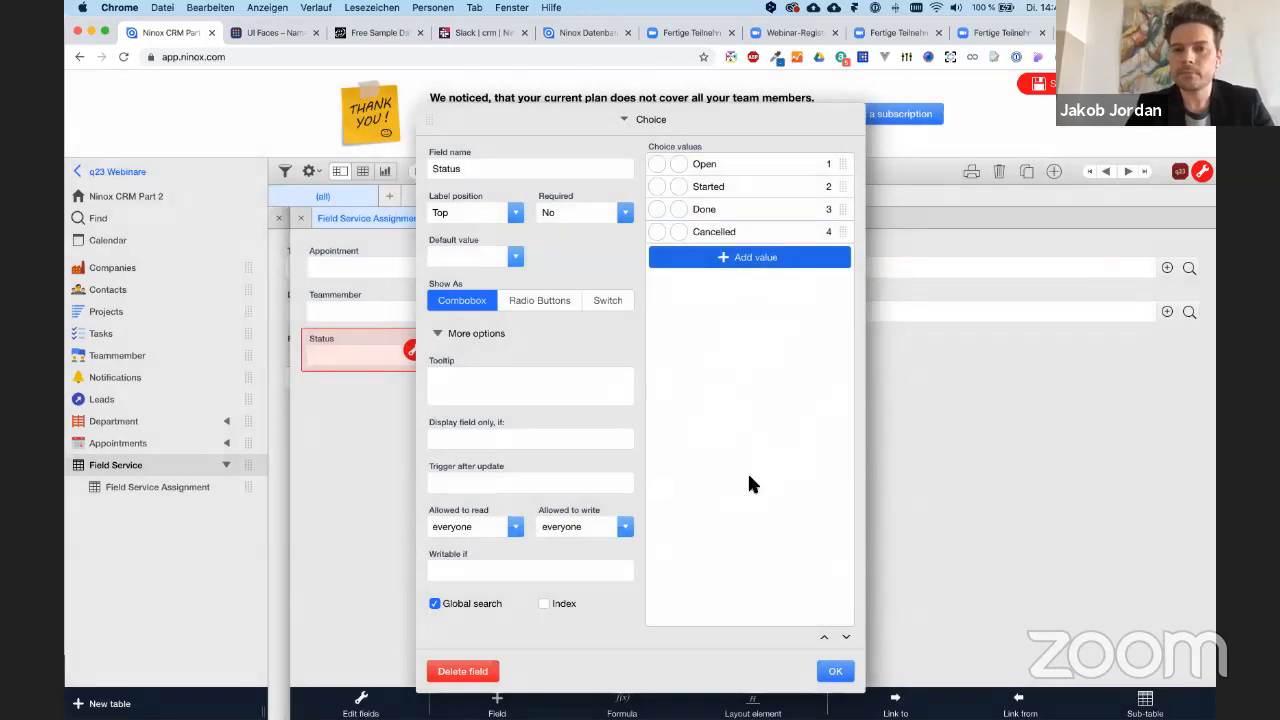
left_click(835, 669)
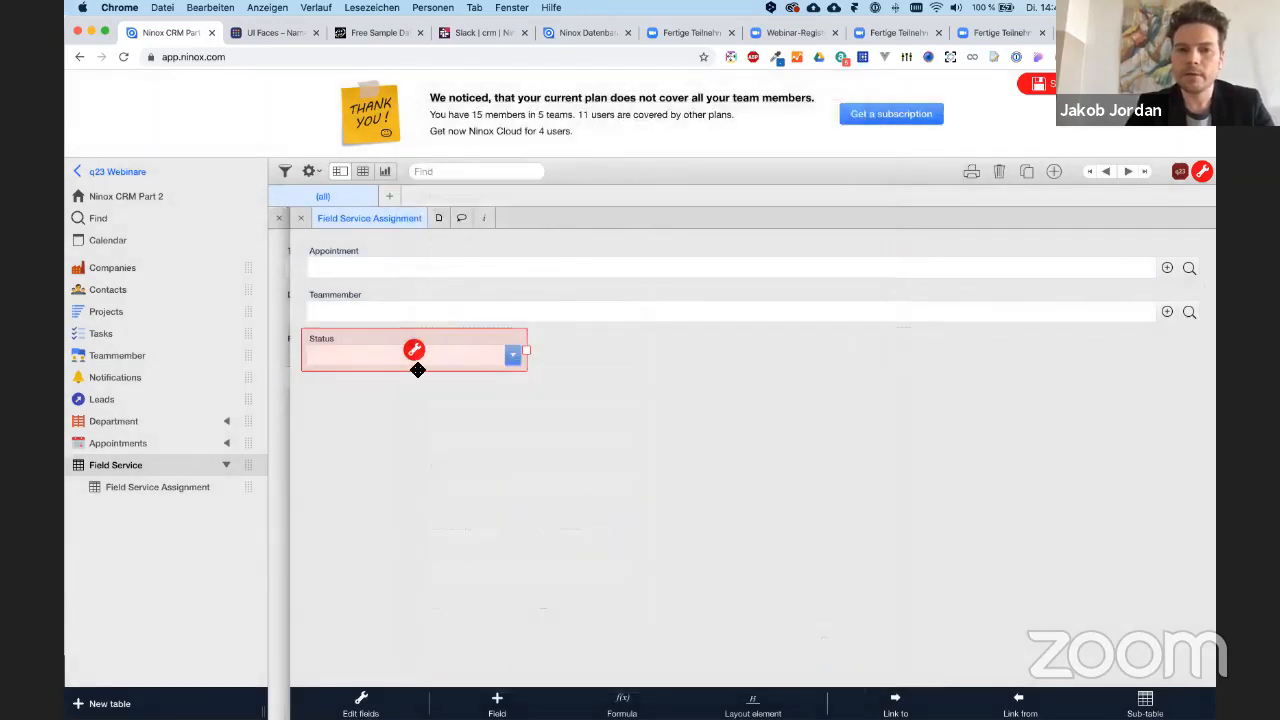
- Show the Status field as a switch, widen it to the full form width and save the form changes
left_click(412, 350)
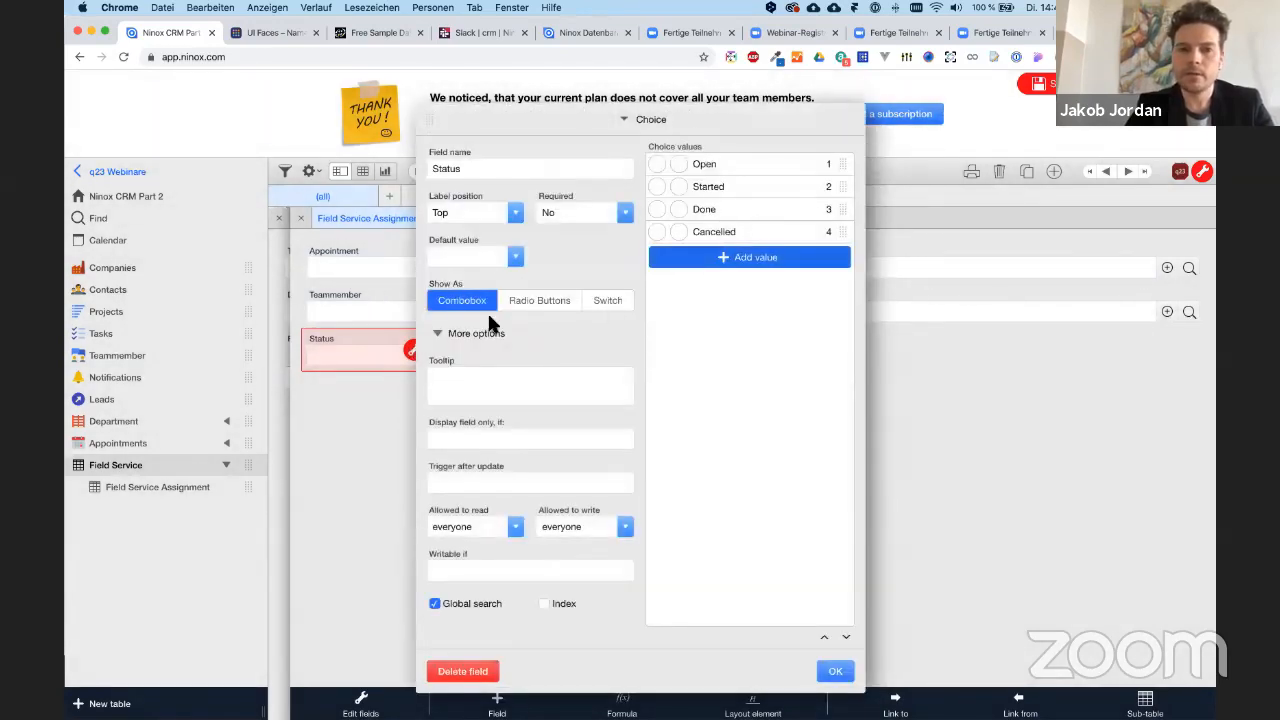
left_click(539, 298)
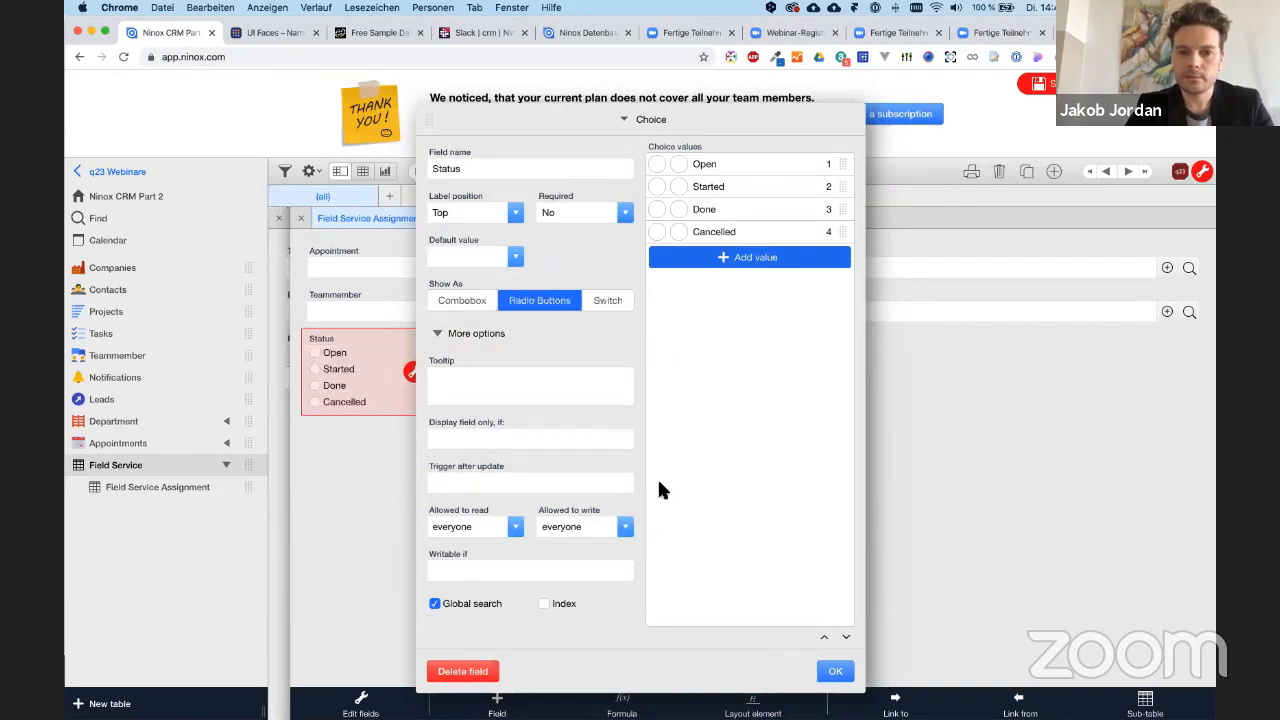
left_click(833, 668)
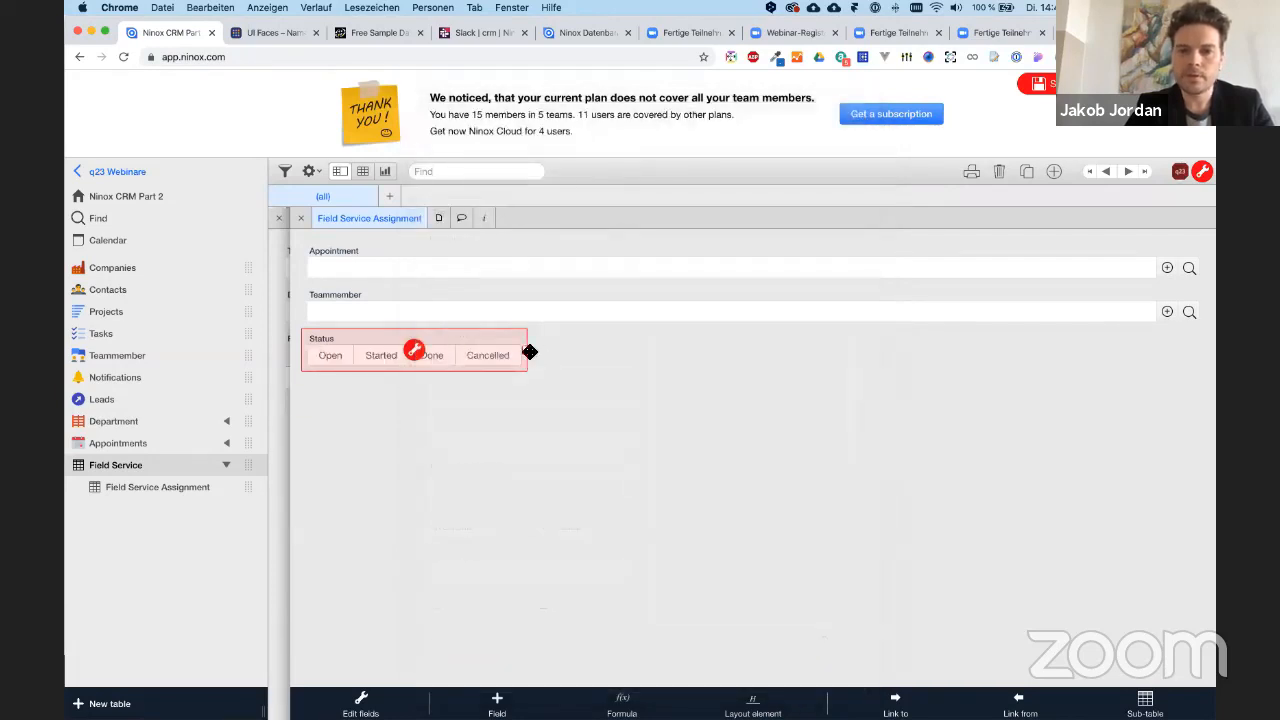
left_click_drag(530, 352, 1205, 350)
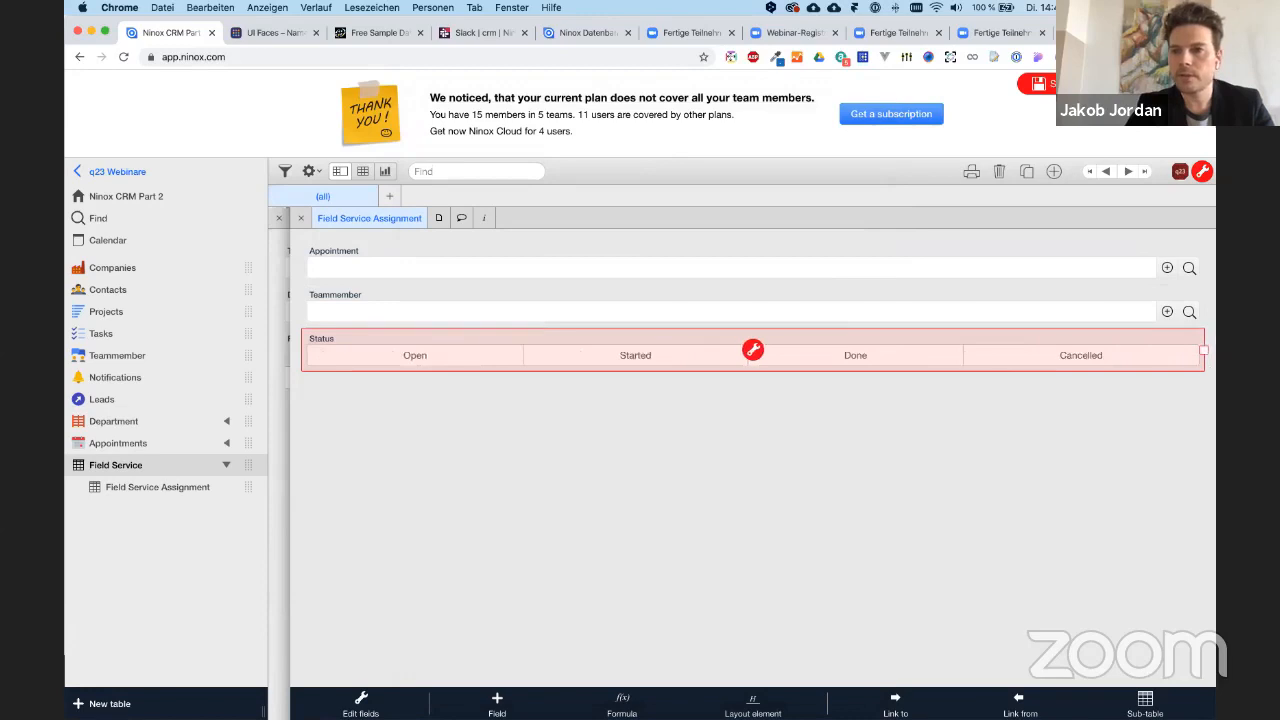
left_click(815, 452)
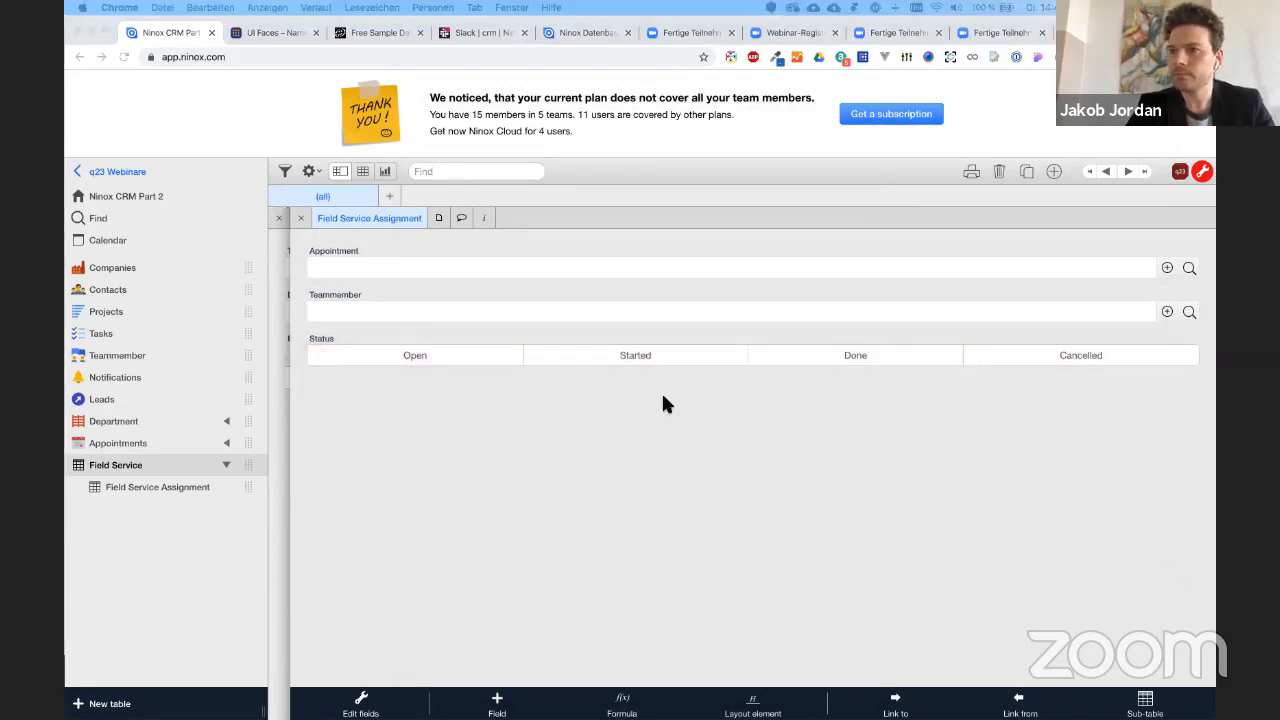
- Close the Field Service Assignment record, check the Appointments record and return to the Field Service record
left_click(298, 216)
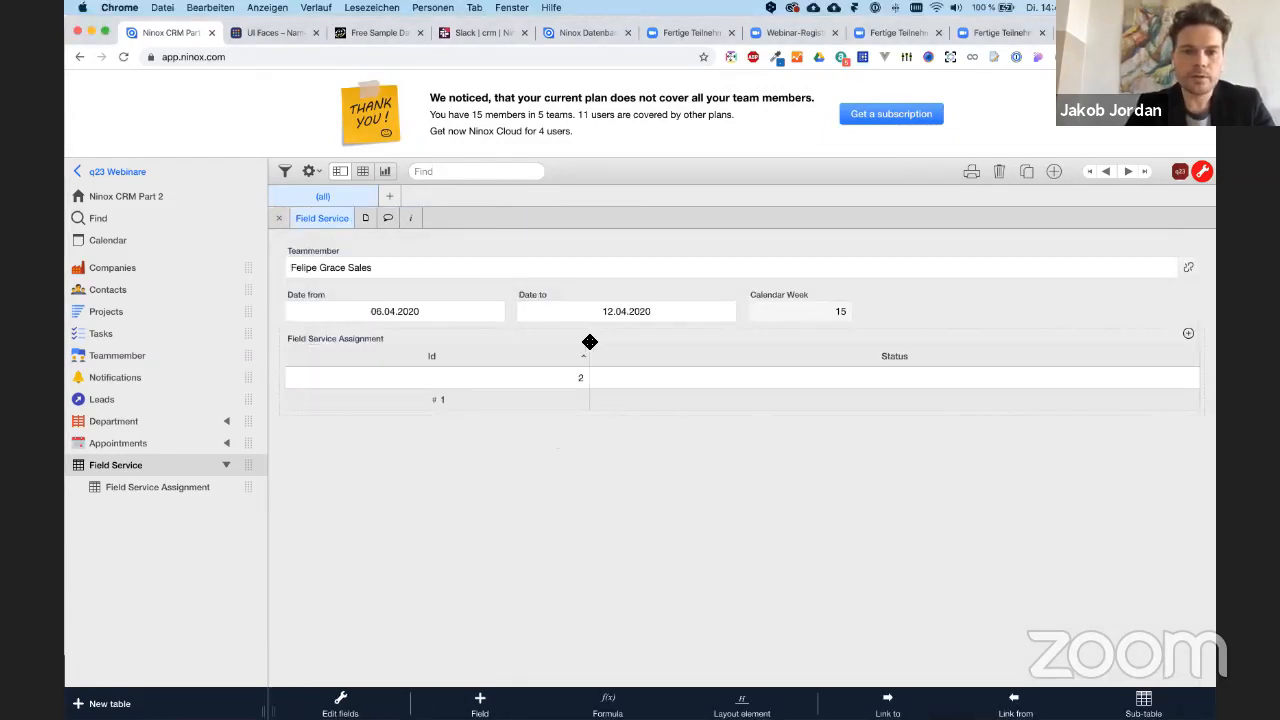
left_click(125, 445)
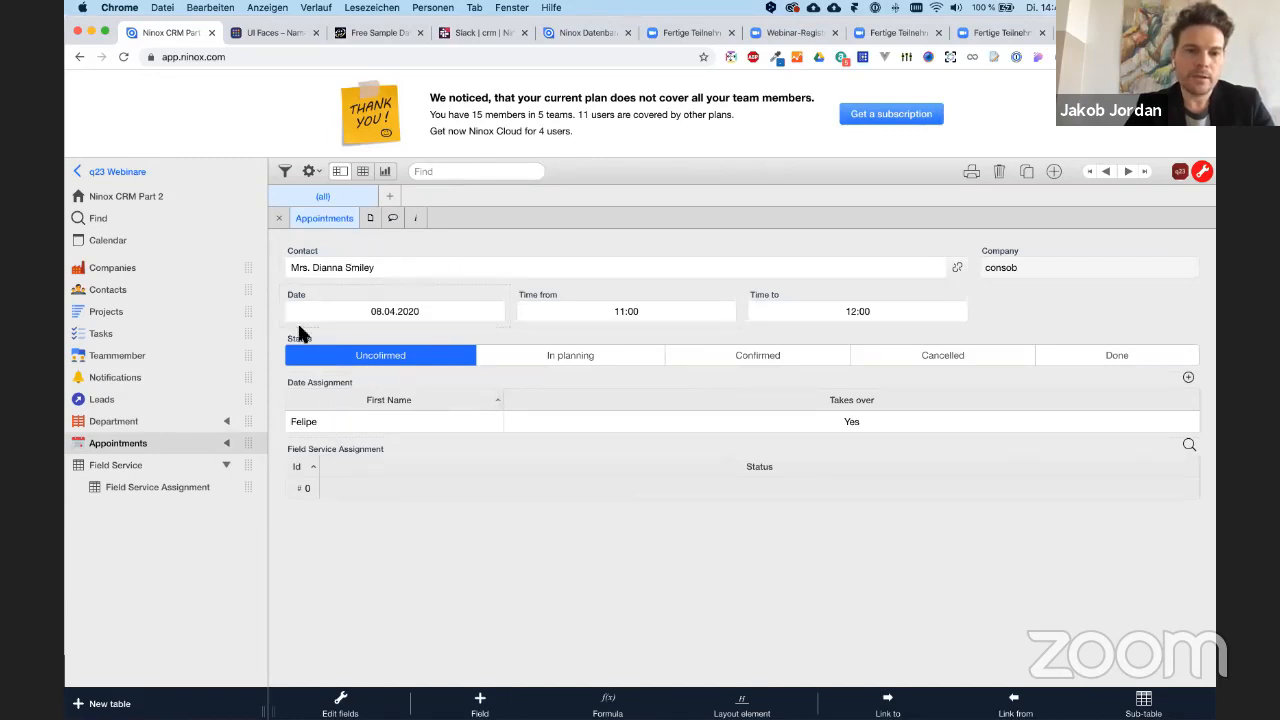
left_click(145, 465)
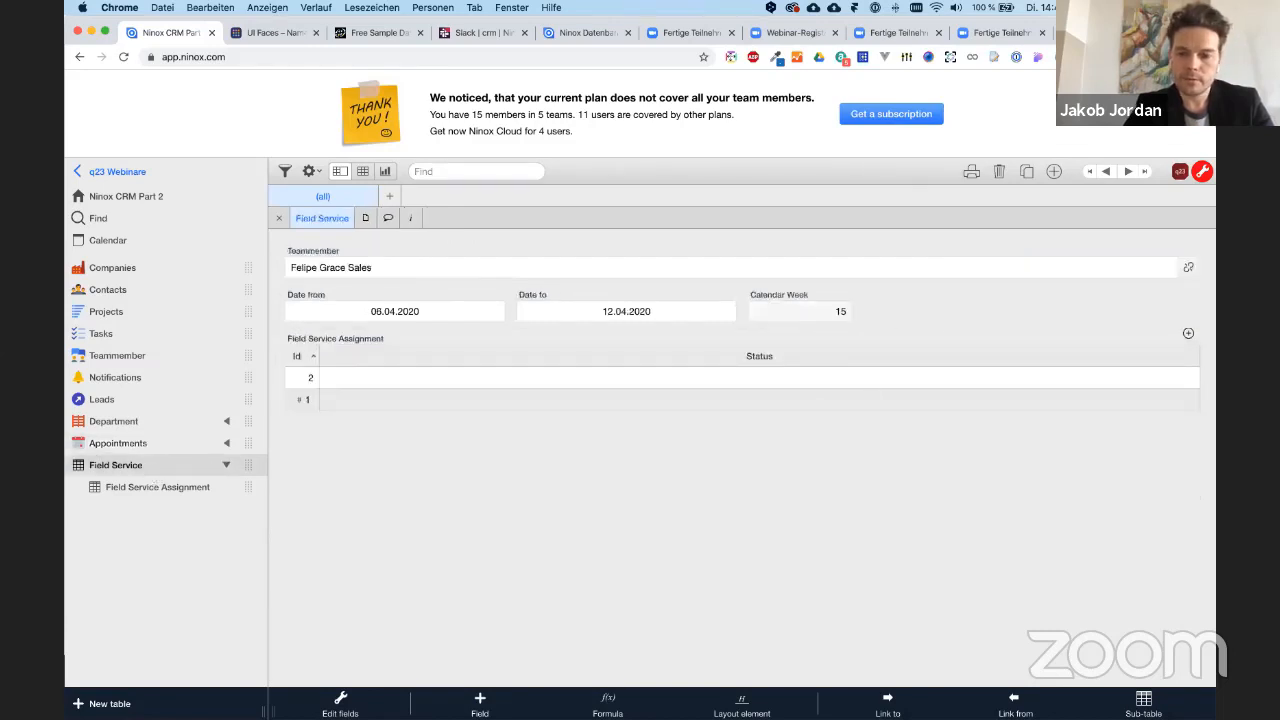
- Add a button named "Load Appoinments" to the Field Service form
left_click(740, 705)
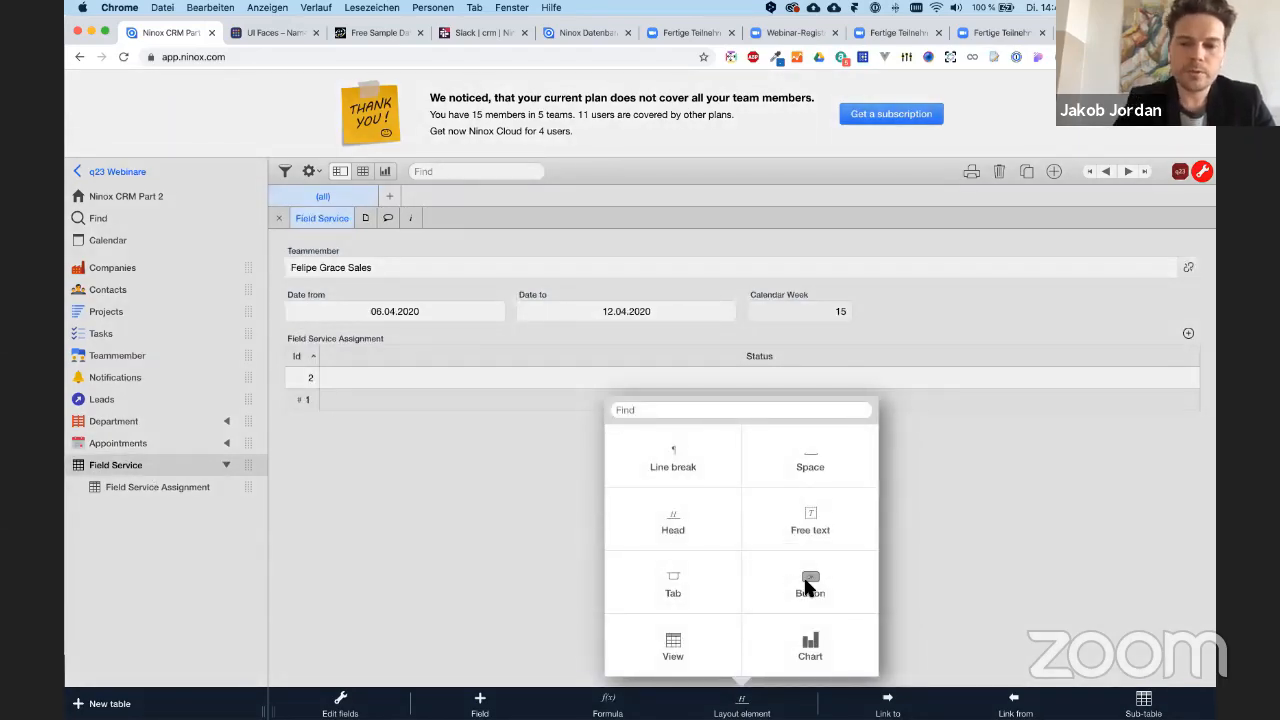
left_click(808, 588)
left_click(395, 438)
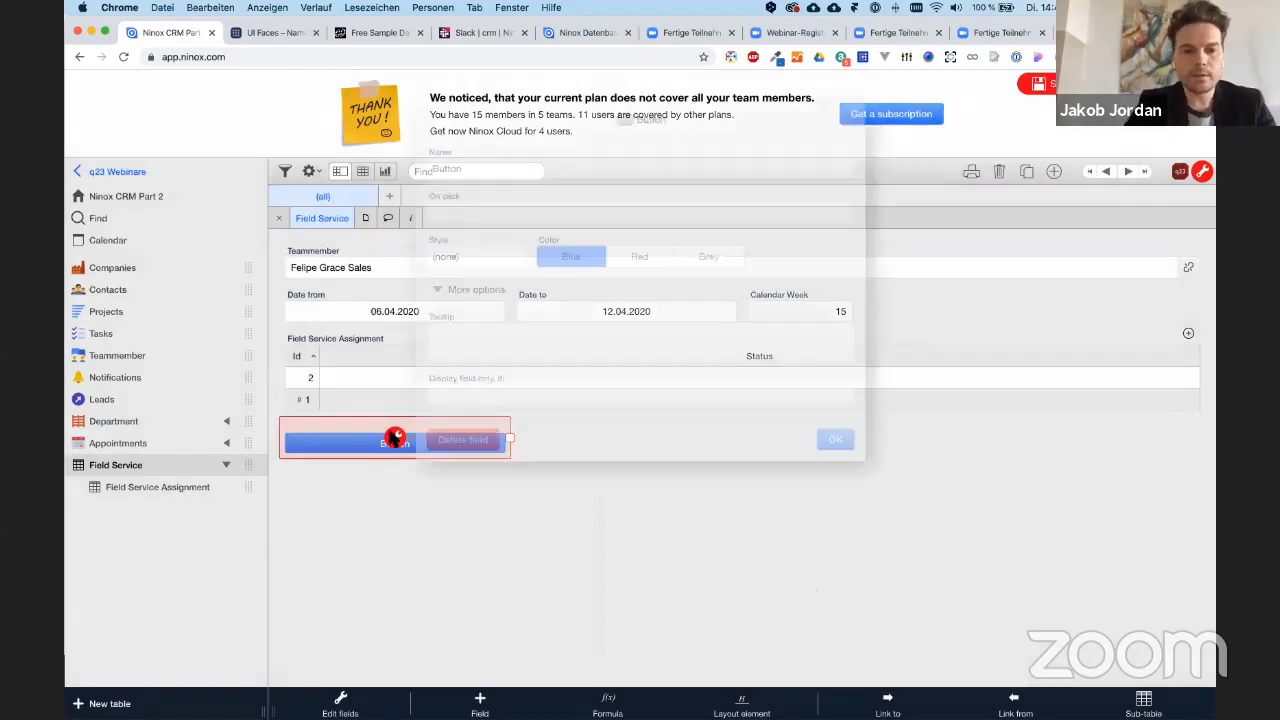
double_click(480, 168)
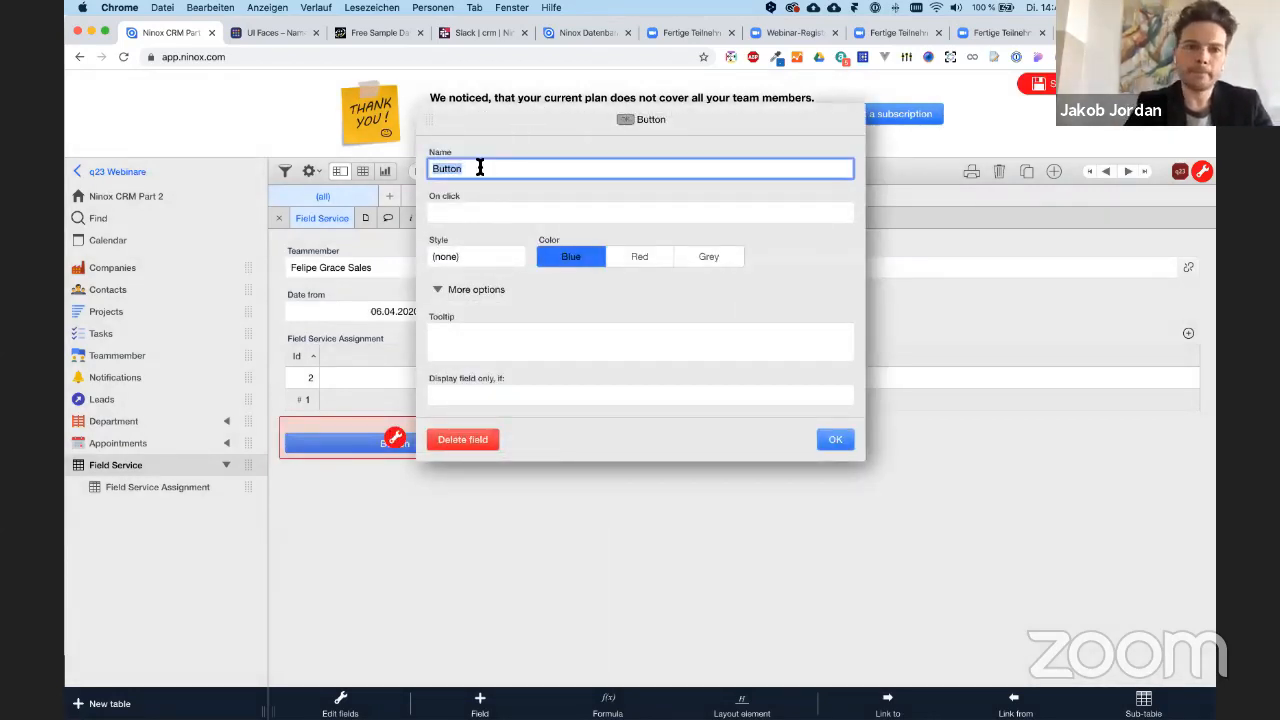
type("Load")
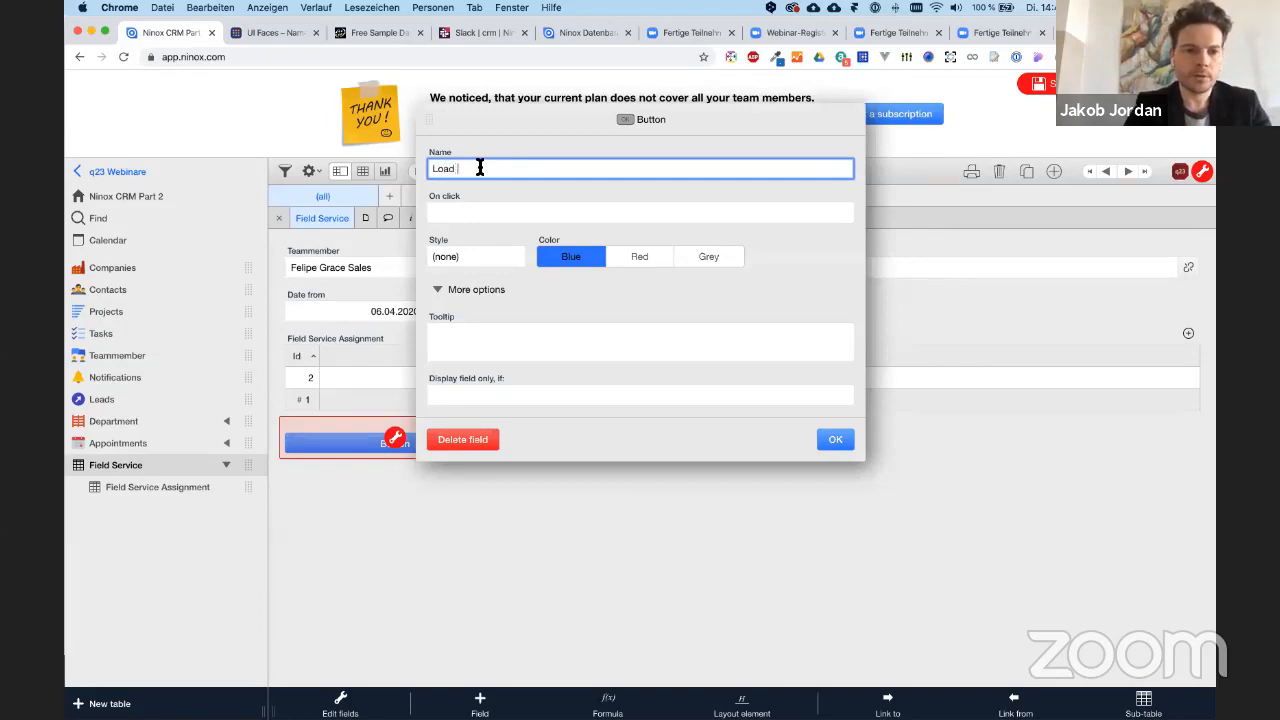
type(" App")
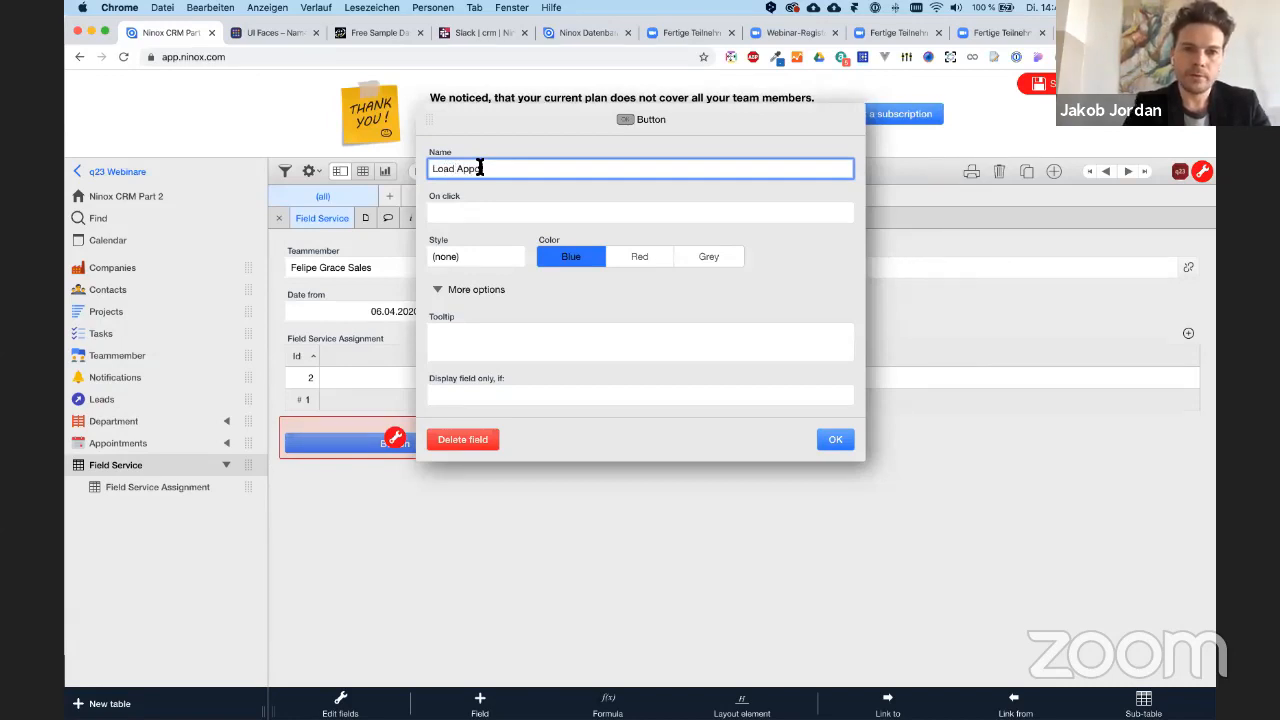
type("ointments")
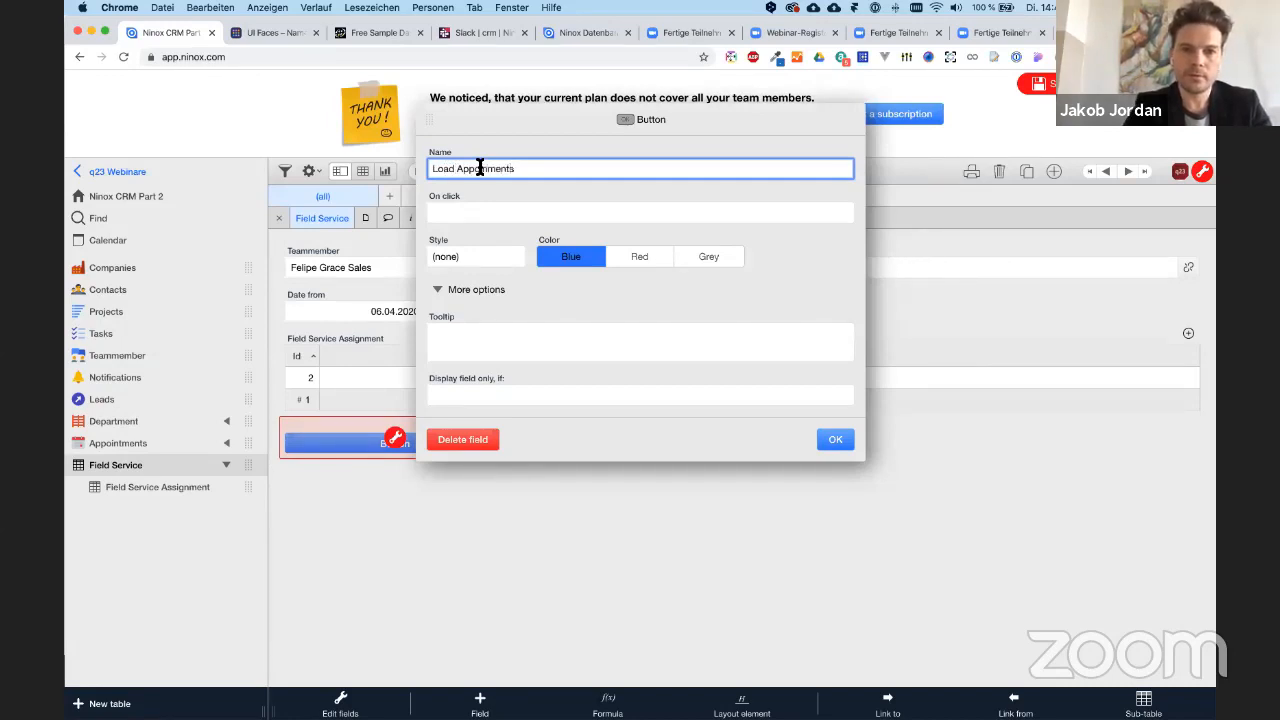
left_click(835, 439)
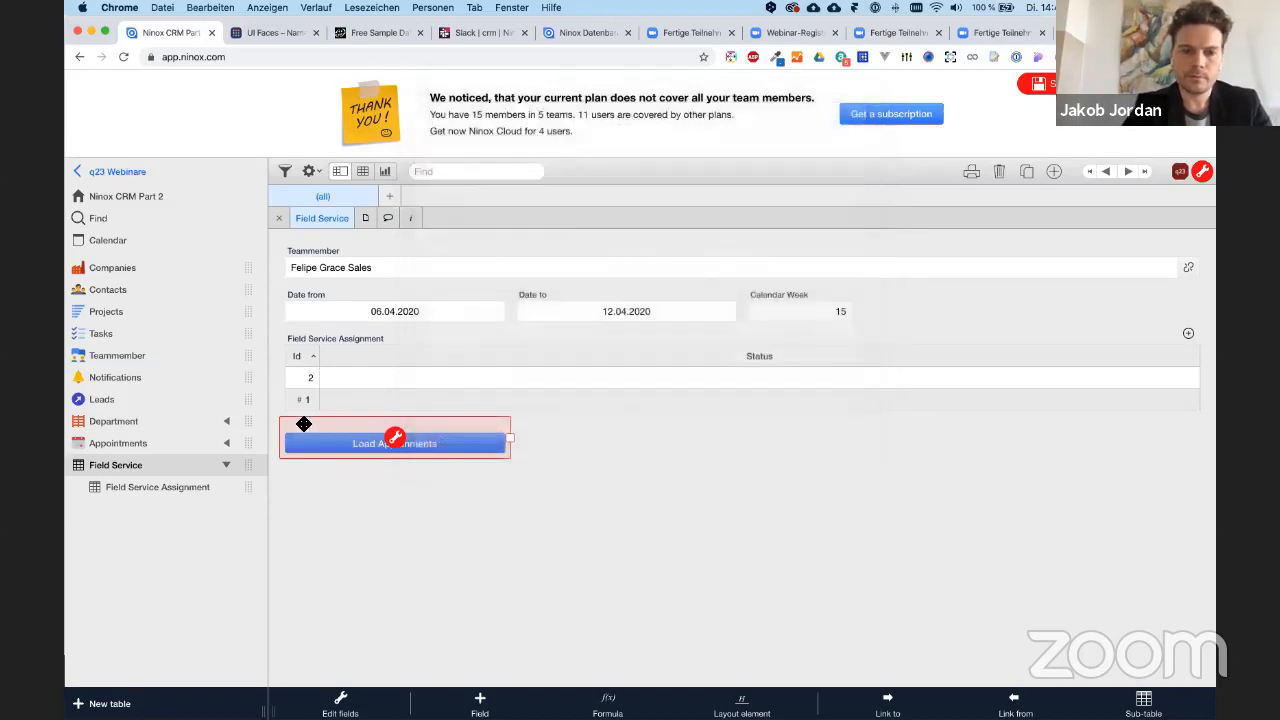
- Place the new button beside Calendar Week, save the form and narrow the Id column of the Field Service Assignment table
left_click_drag(304, 424, 905, 308)
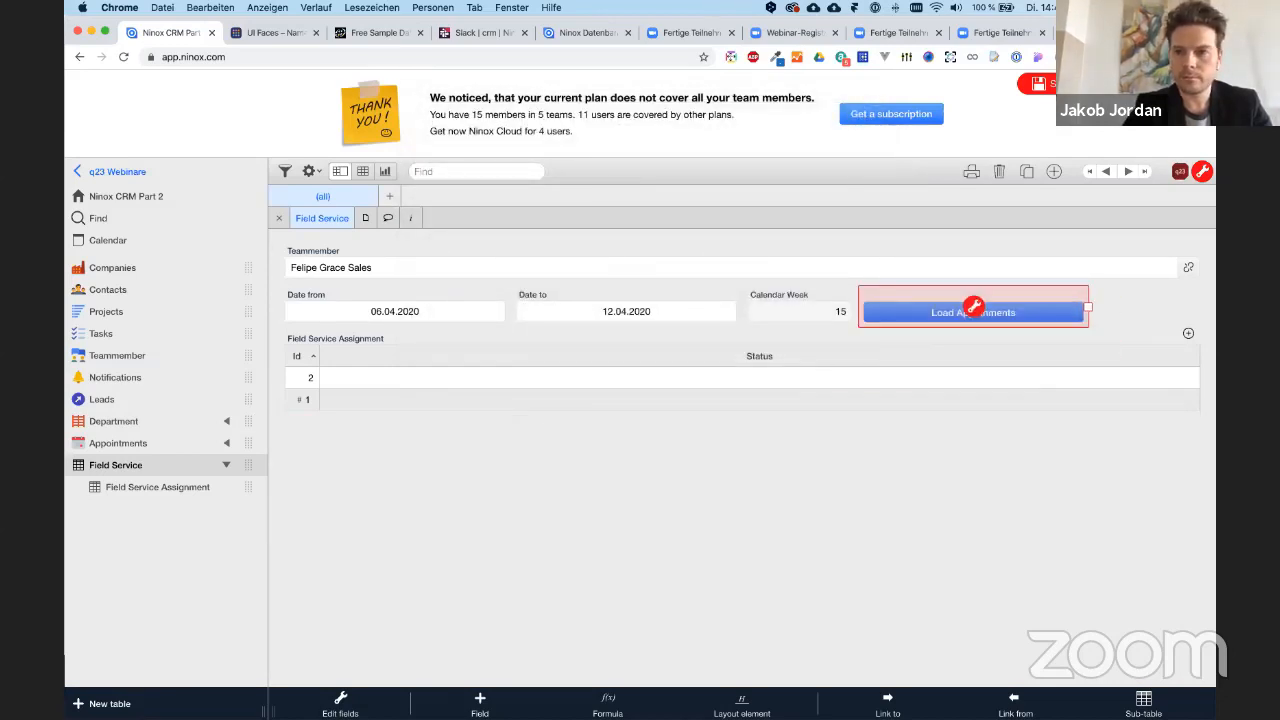
left_click(870, 525)
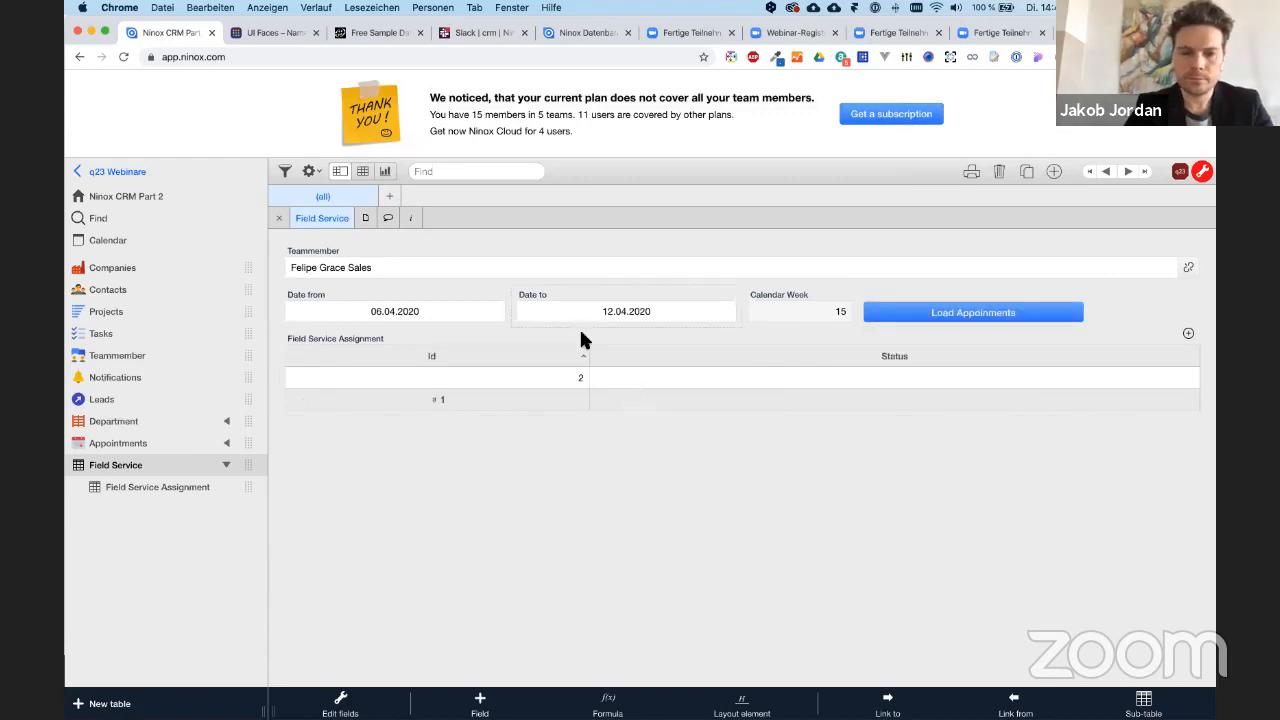
left_click_drag(589, 356, 400, 366)
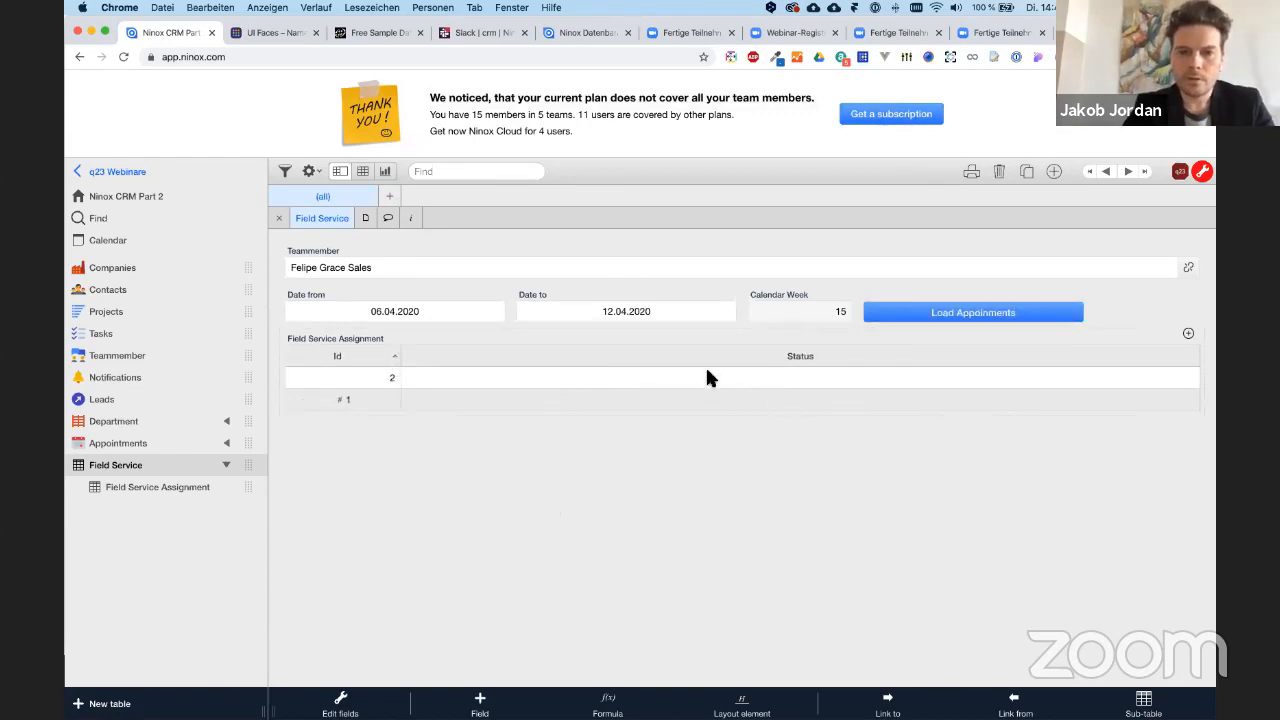
- Start the button's On click script with the line "let fieldServiceWeek := this;"
left_click(948, 292)
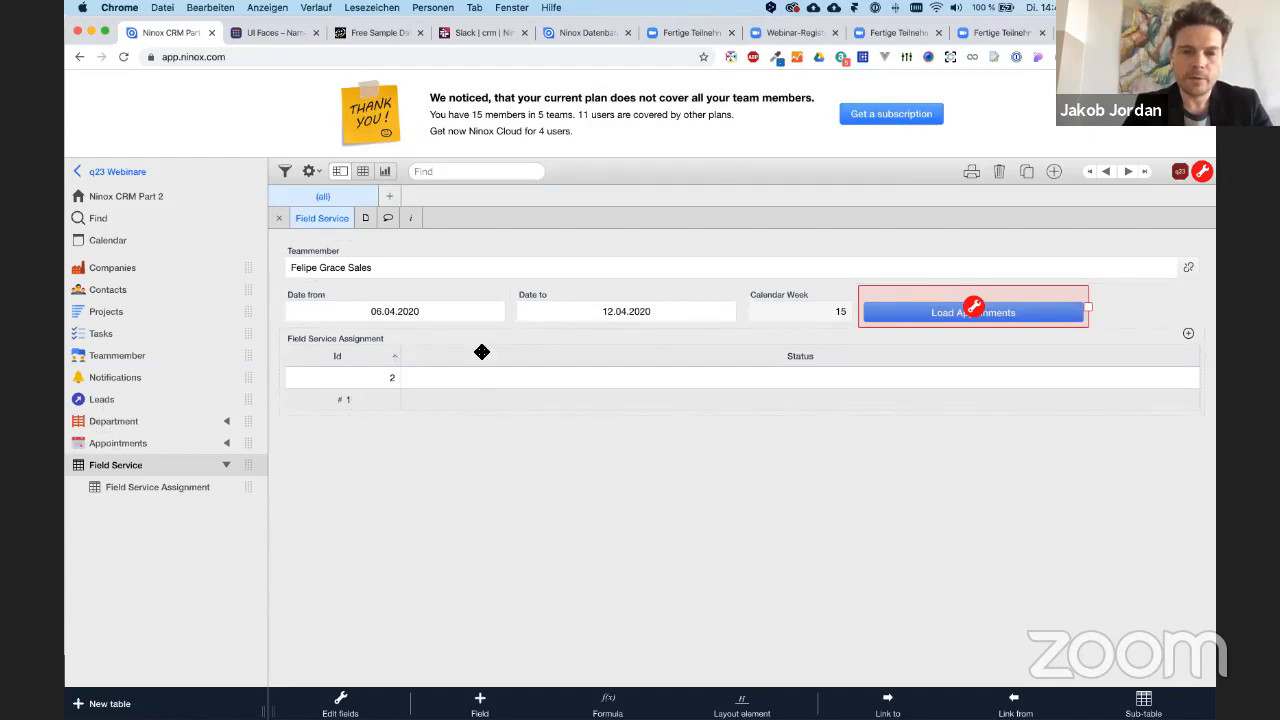
left_click(975, 307)
left_click(528, 213)
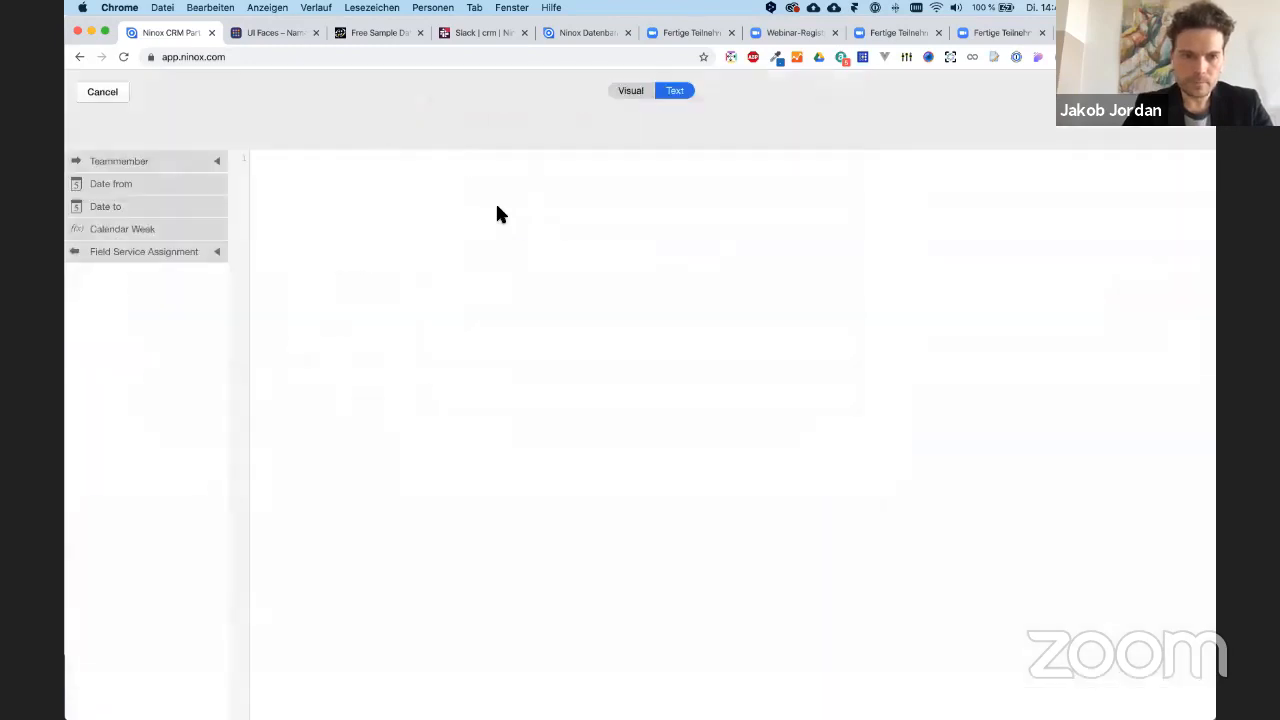
type("let")
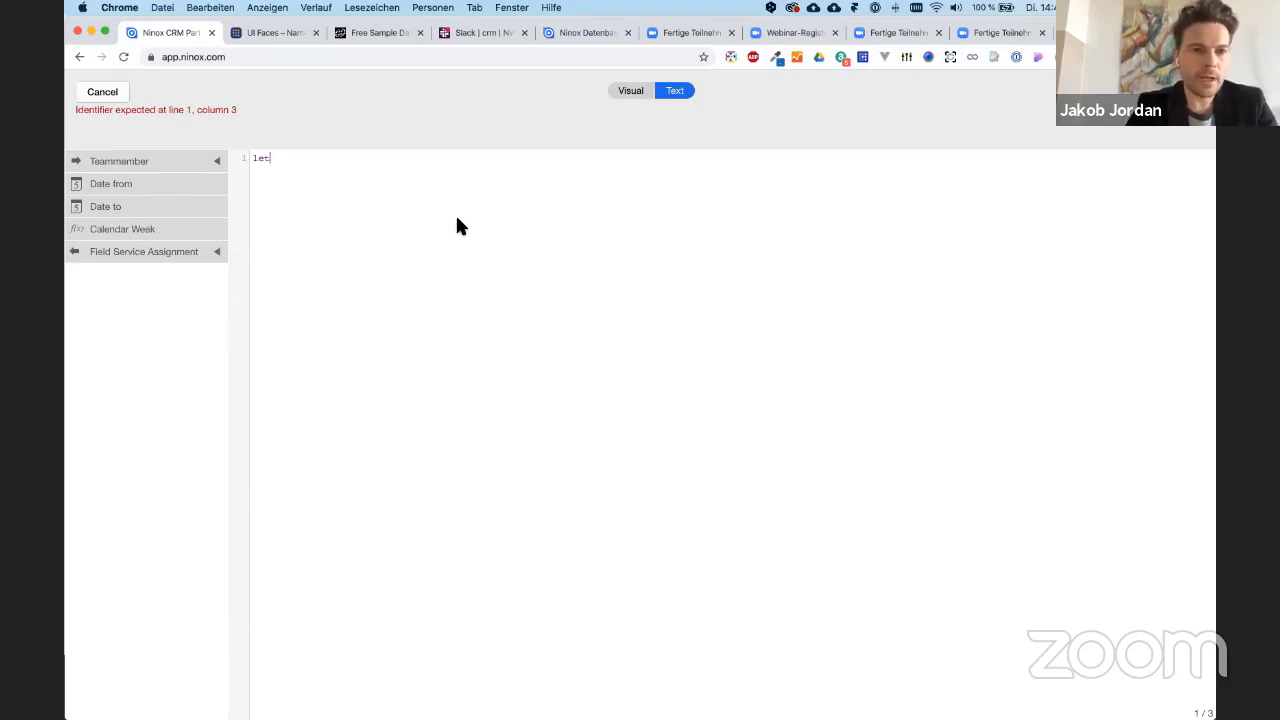
type("fiel")
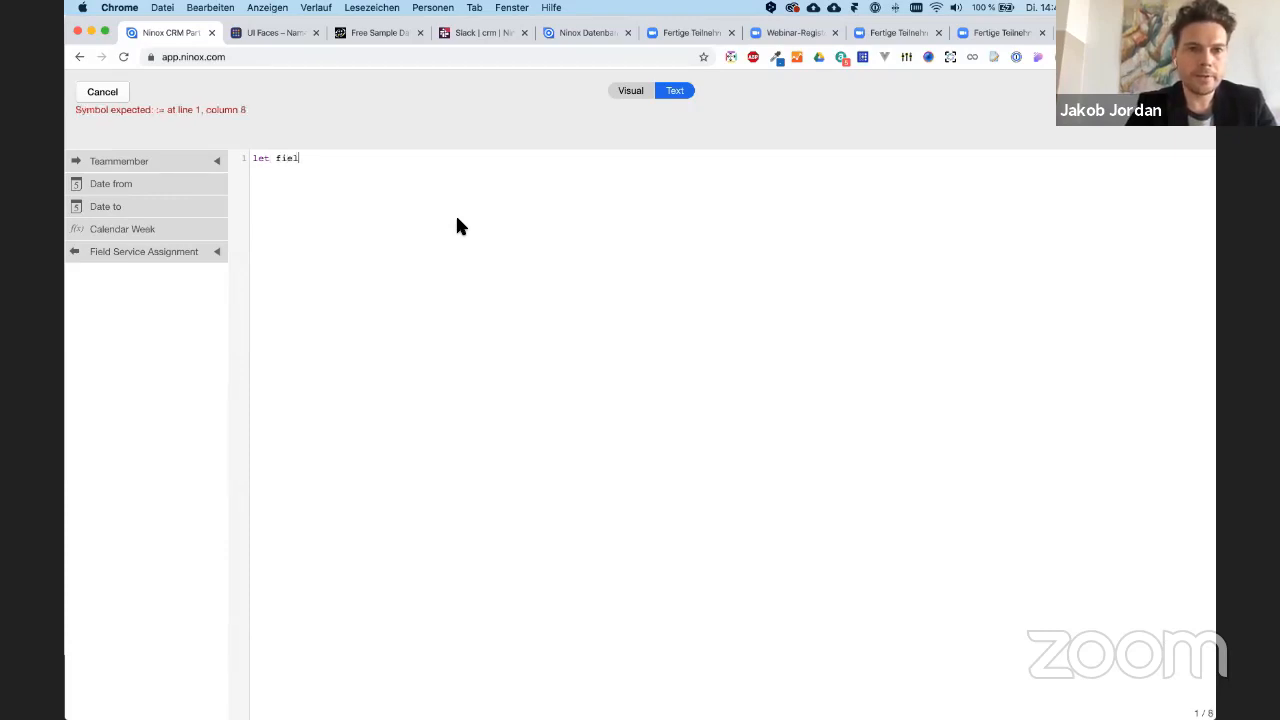
type("dServic")
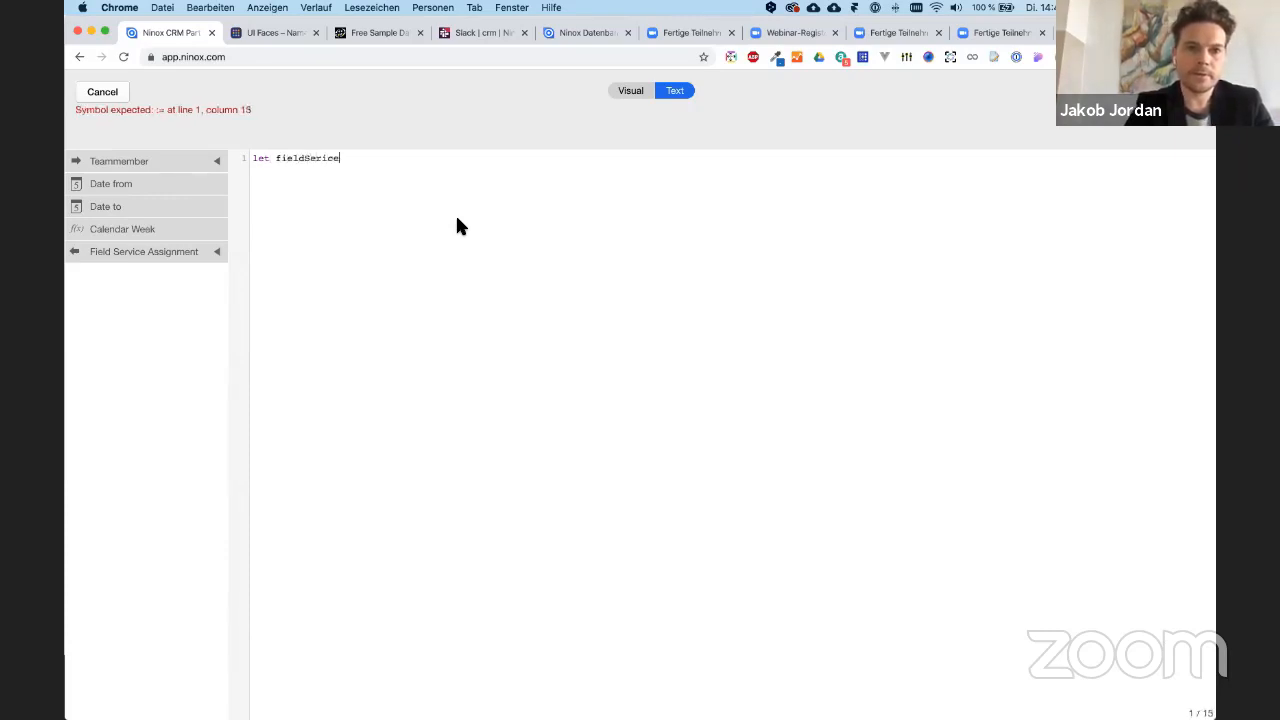
type("e")
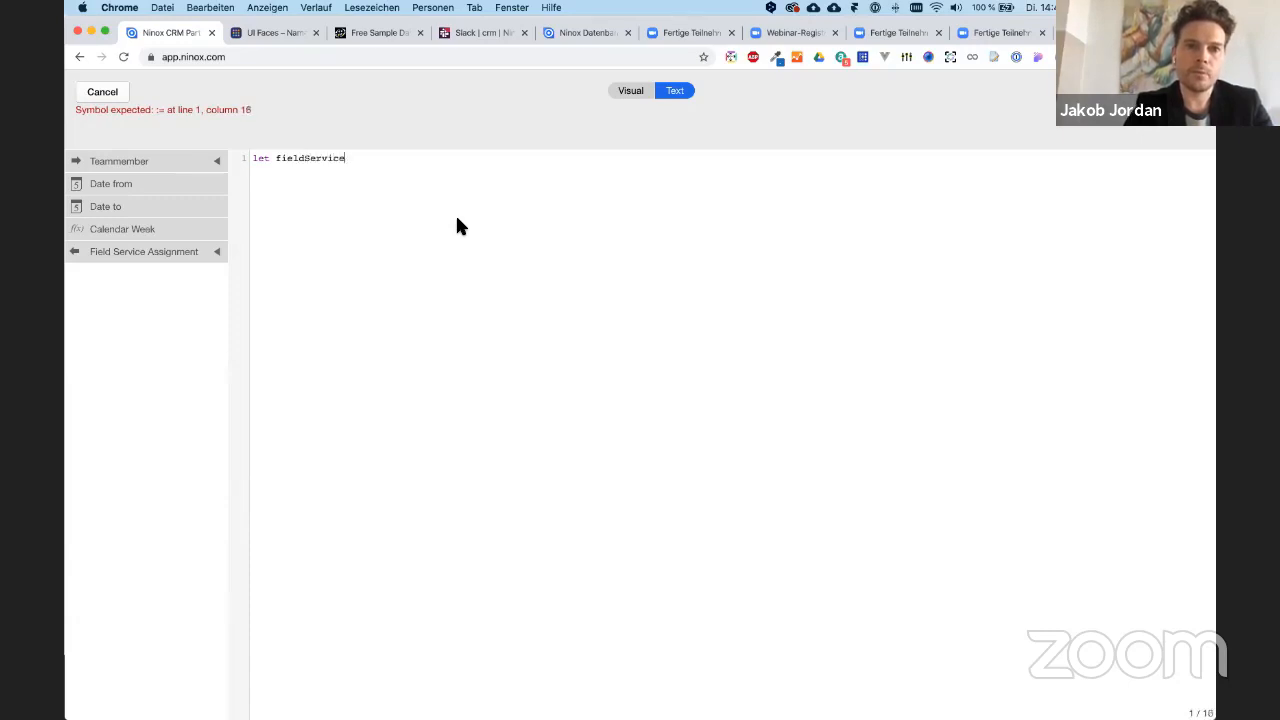
type("Week := this;")
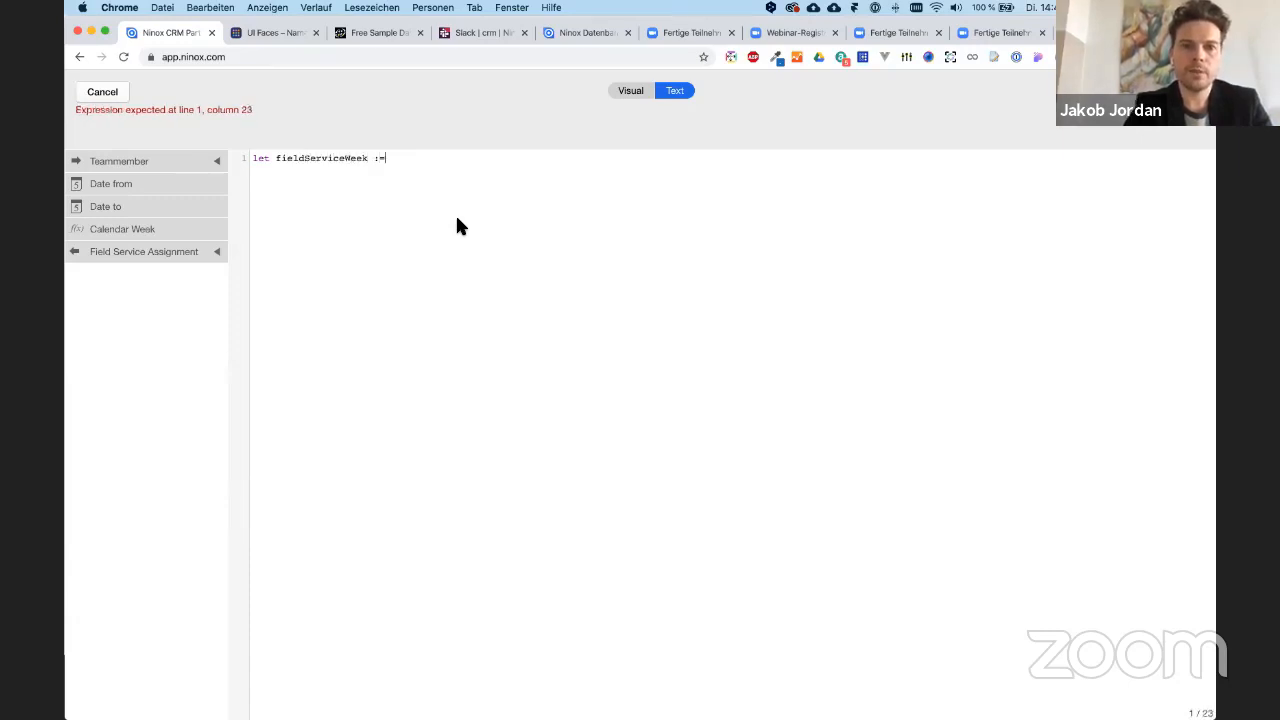
key("Return")
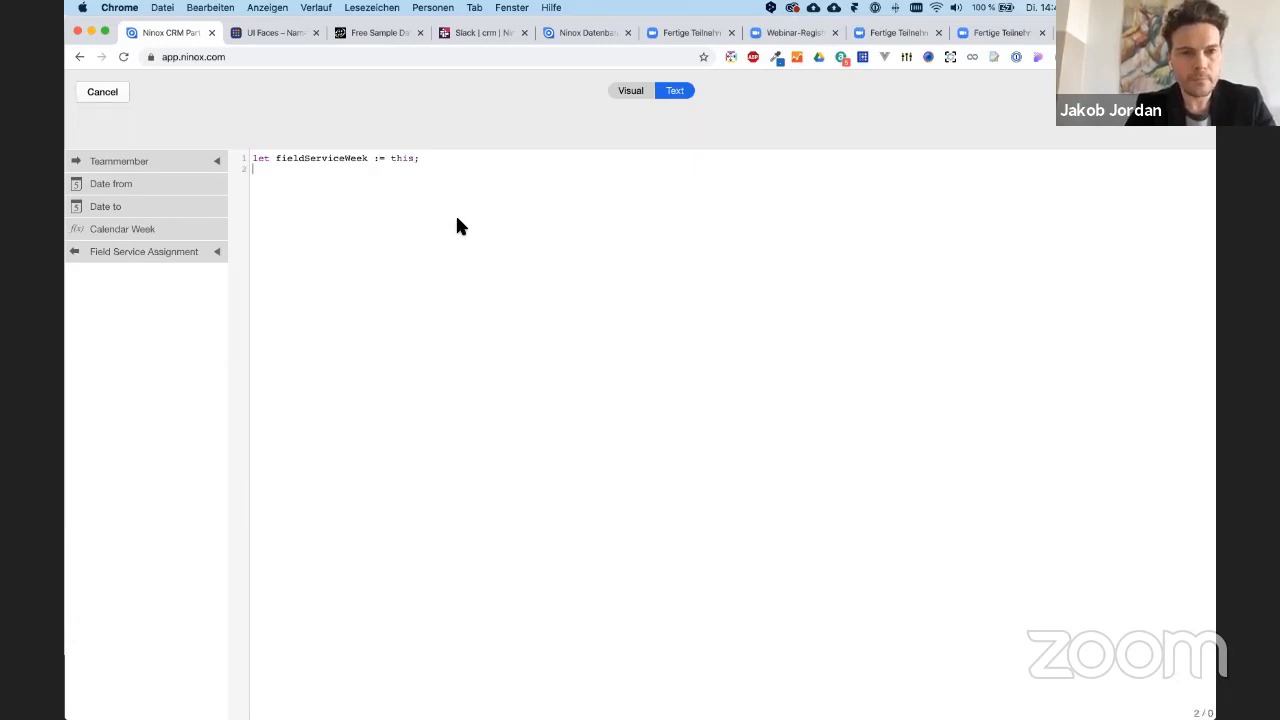
- Begin a second script line reading "let select 'Date Assignments'"
type("l")
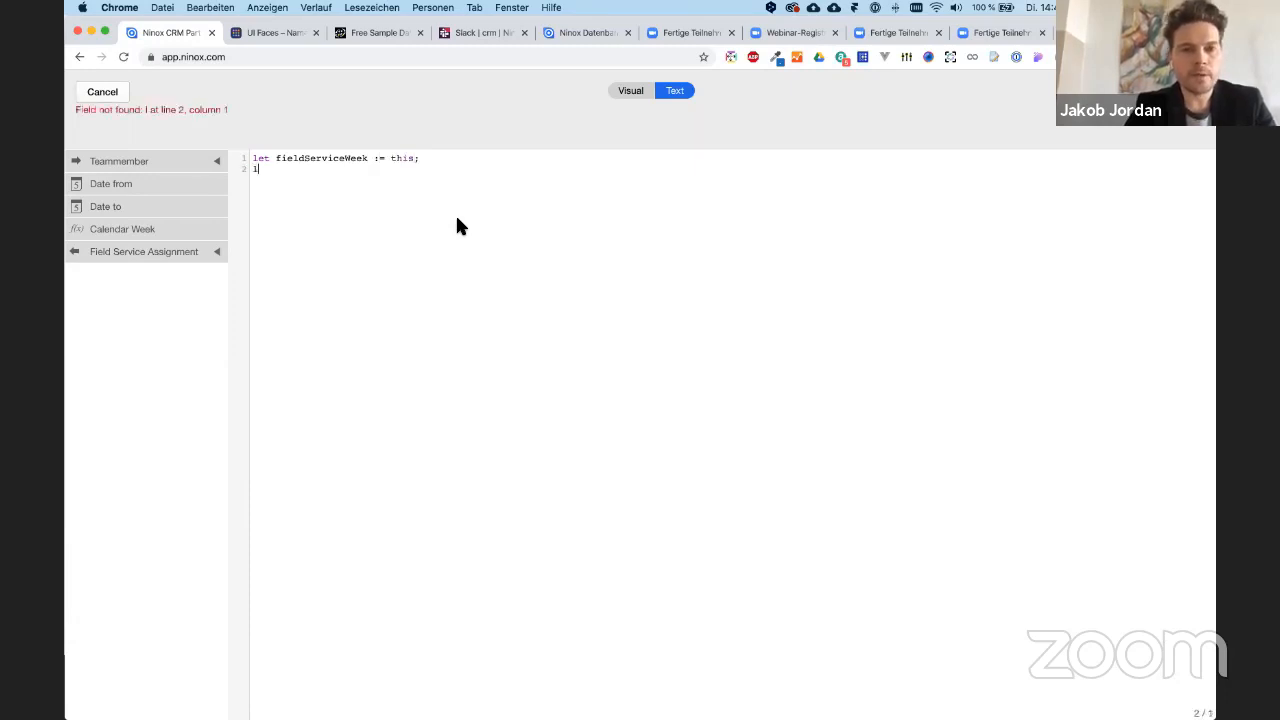
type("et select")
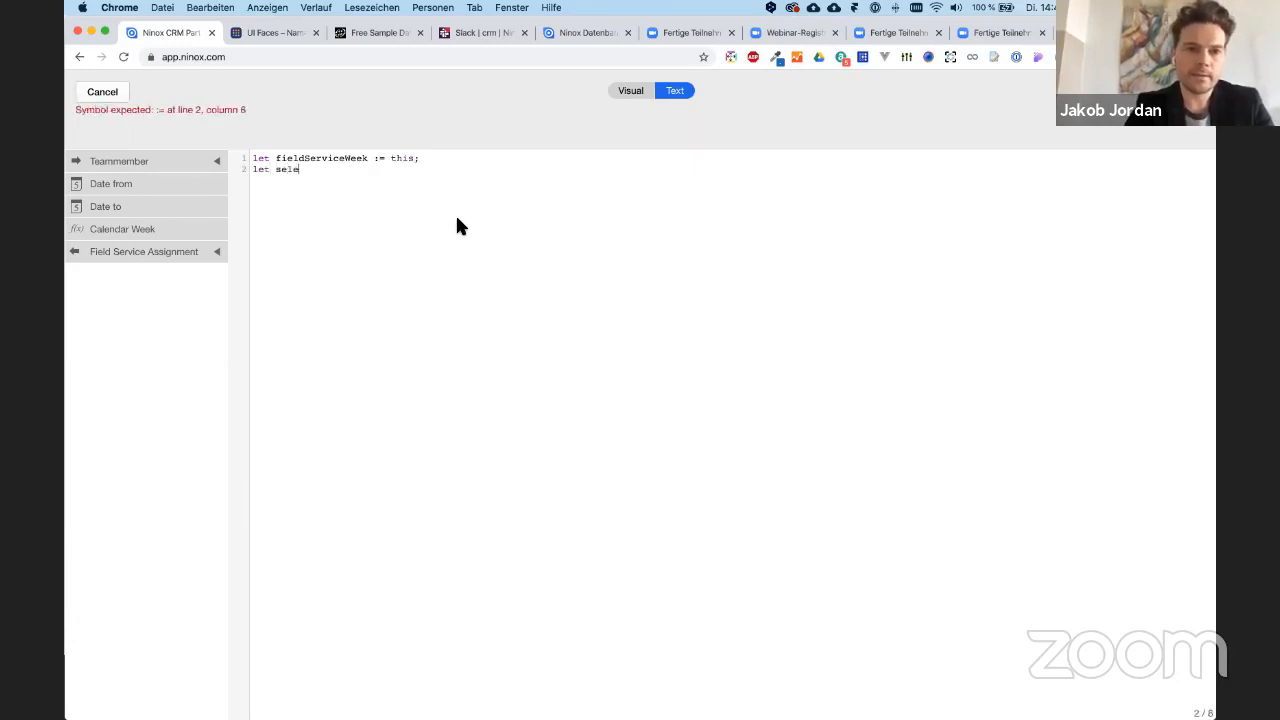
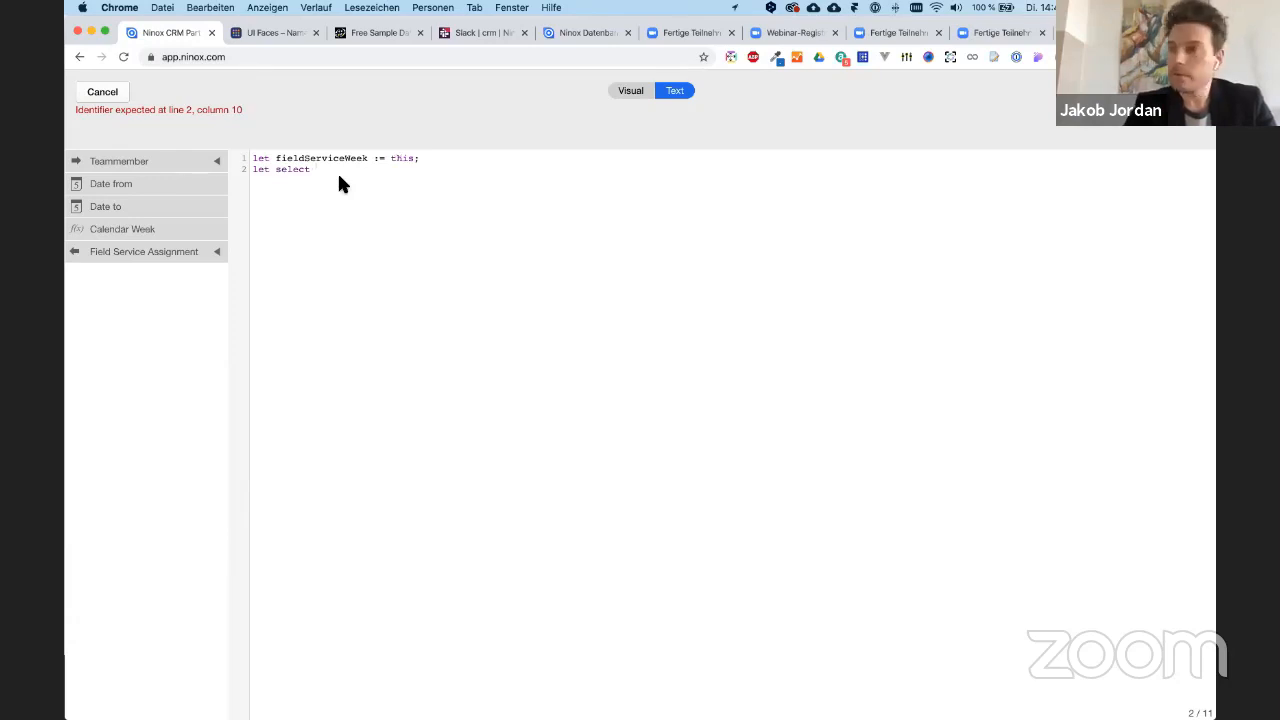
key("super+Tab")
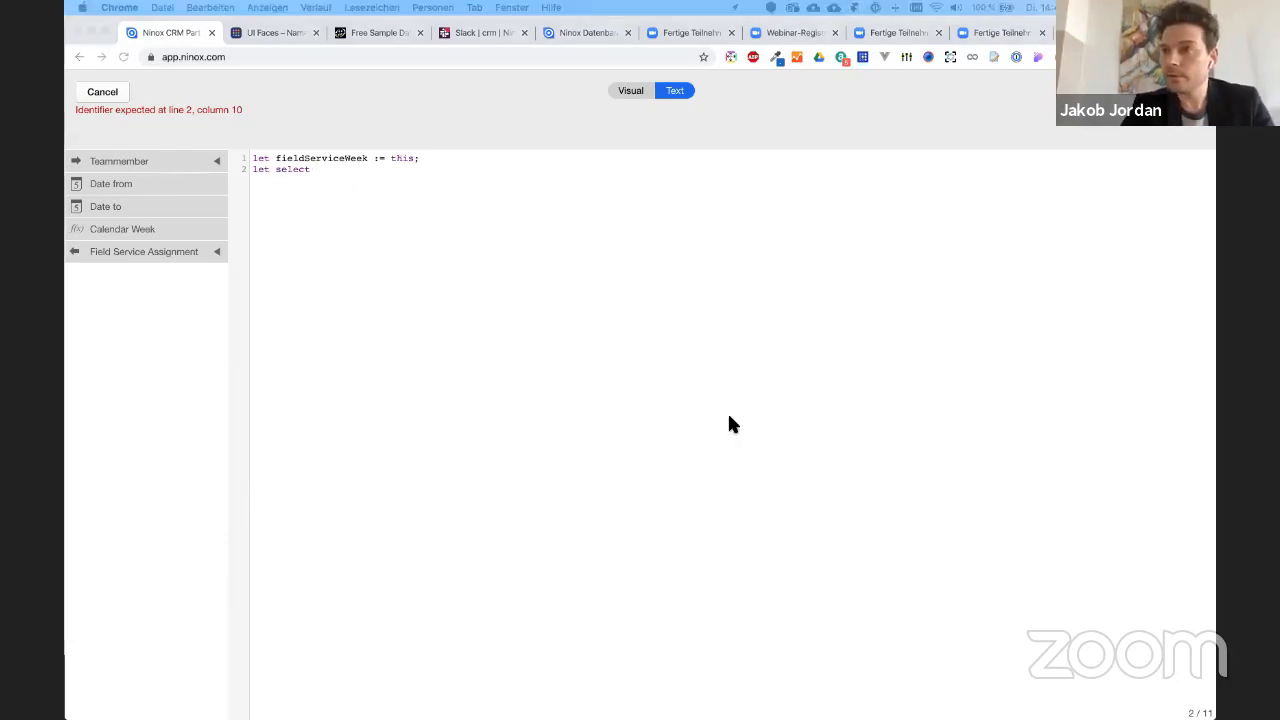
left_click(670, 390)
type("'Dat")
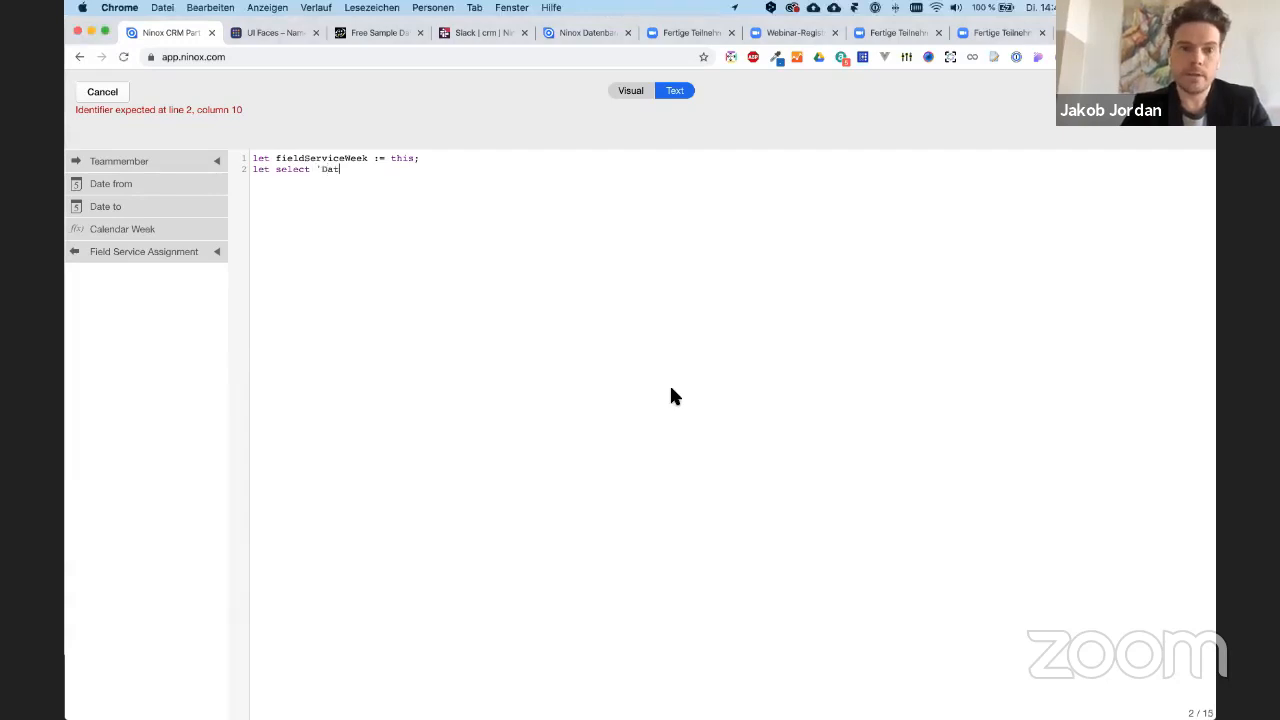
type("e Assignment")
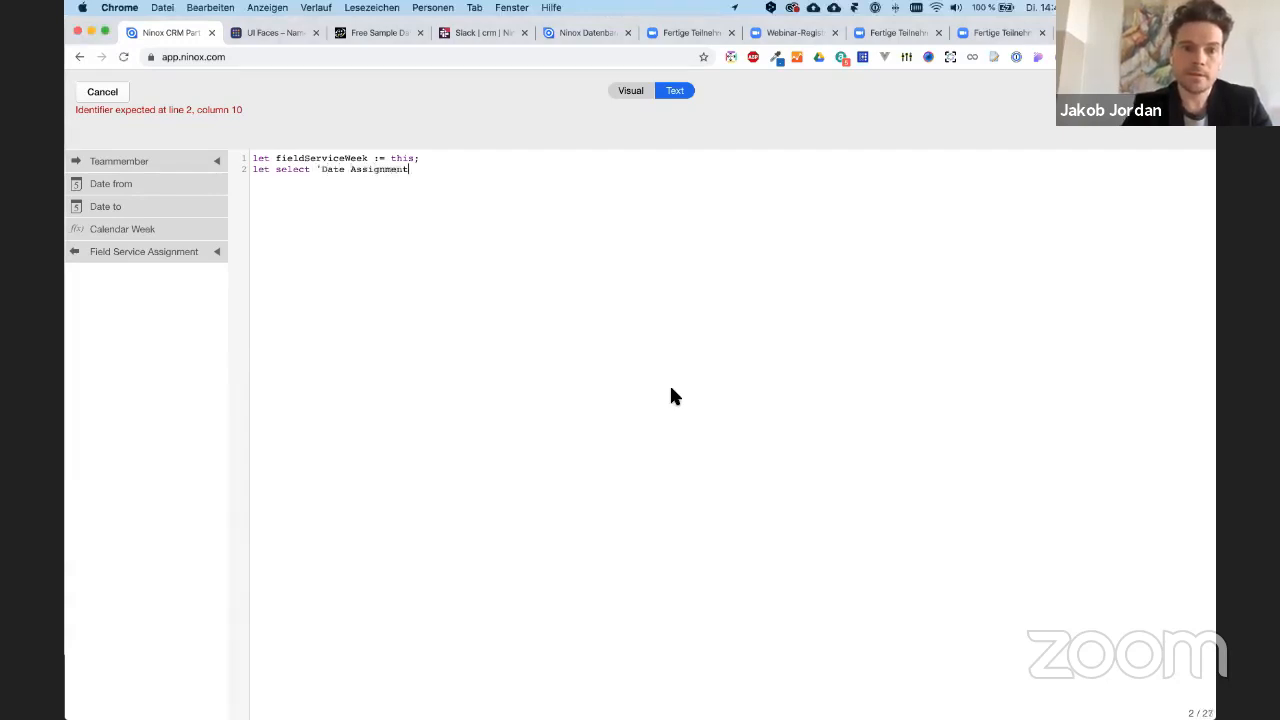
type("s")
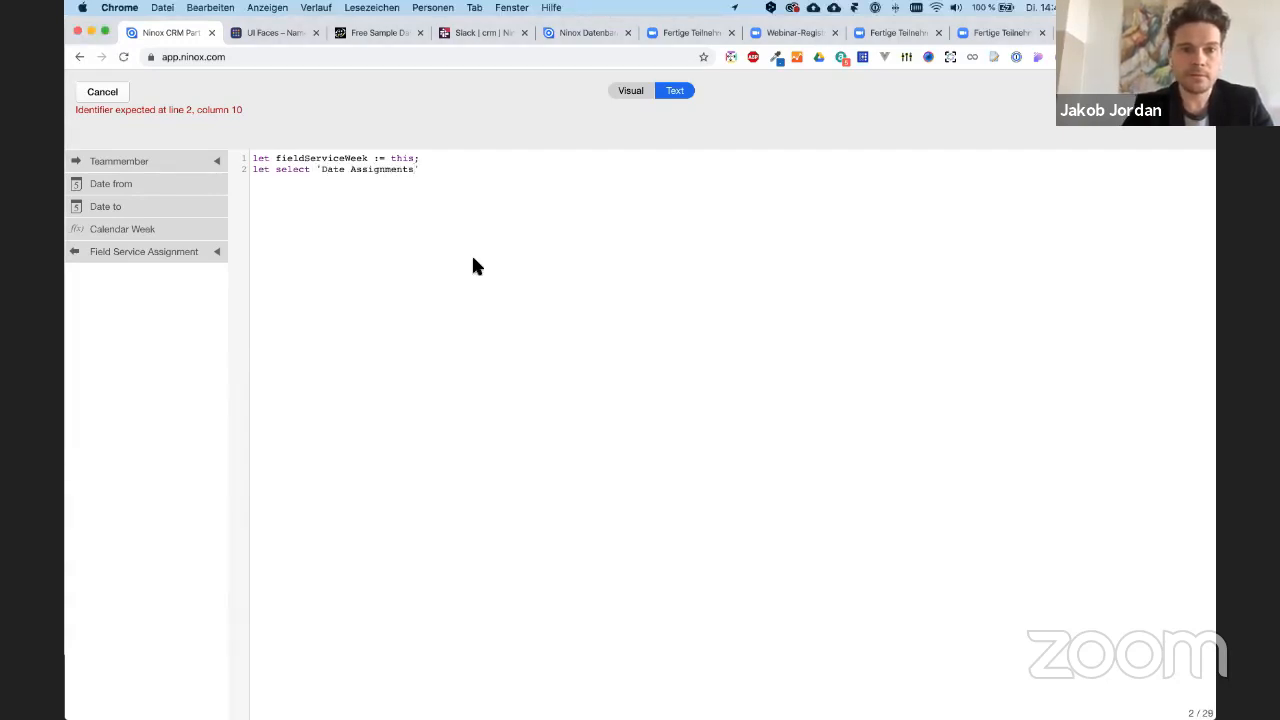
type("'")
- Discard the unfinished On click script and close the button's settings
key("super+a")
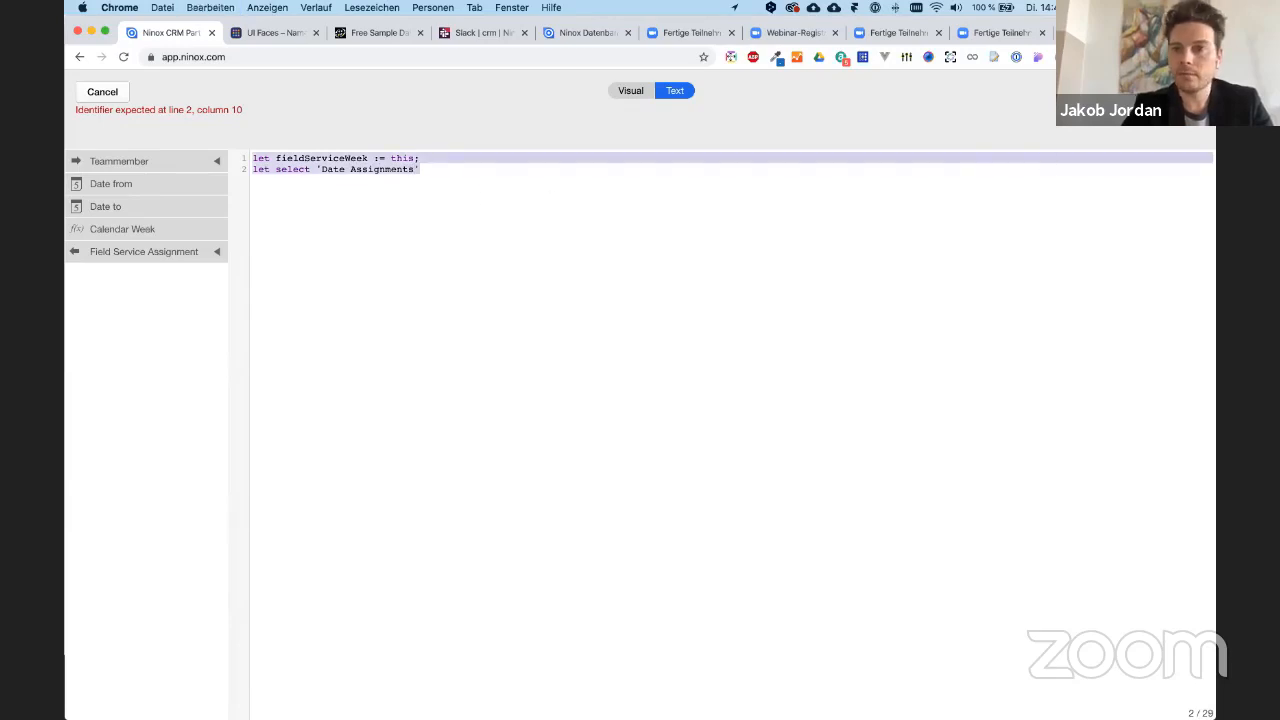
left_click(103, 92)
left_click(834, 441)
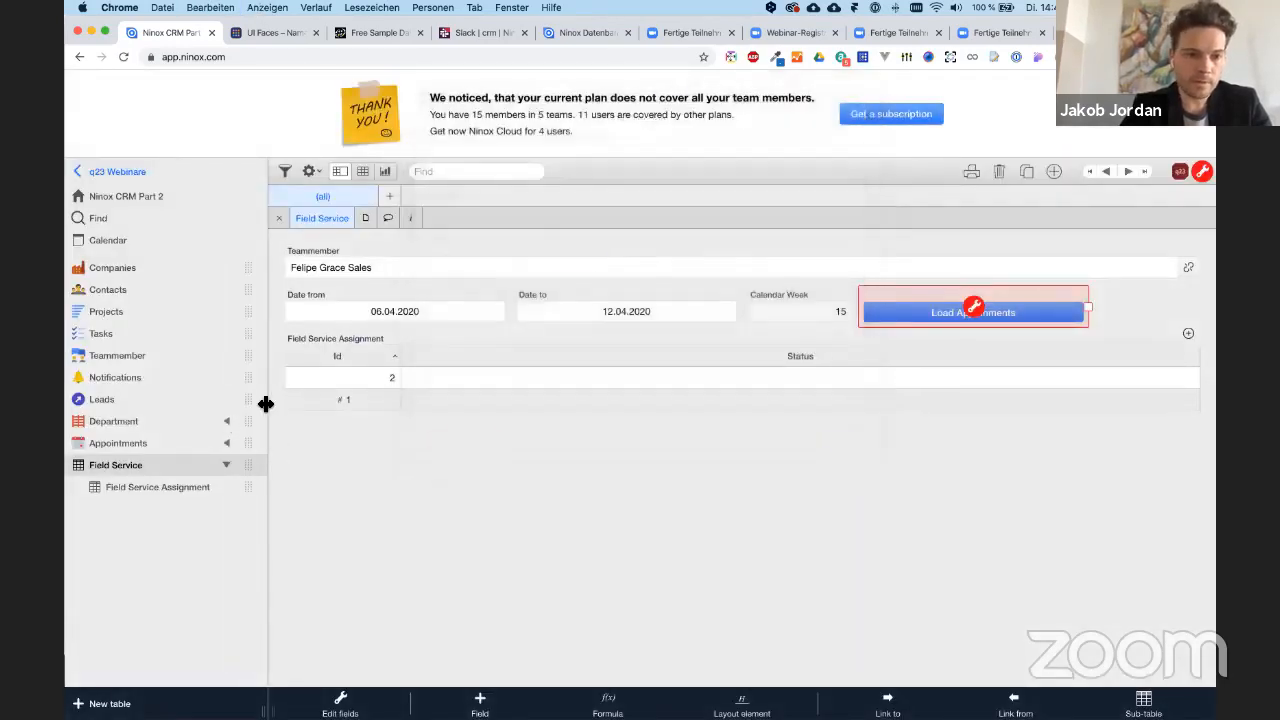
- Expand the Appointments table's sub-entries and enter "let fieldServiceWeek := this; let select 'Date Assignment'" as the Load Appoinments button's On click script
left_click(225, 443)
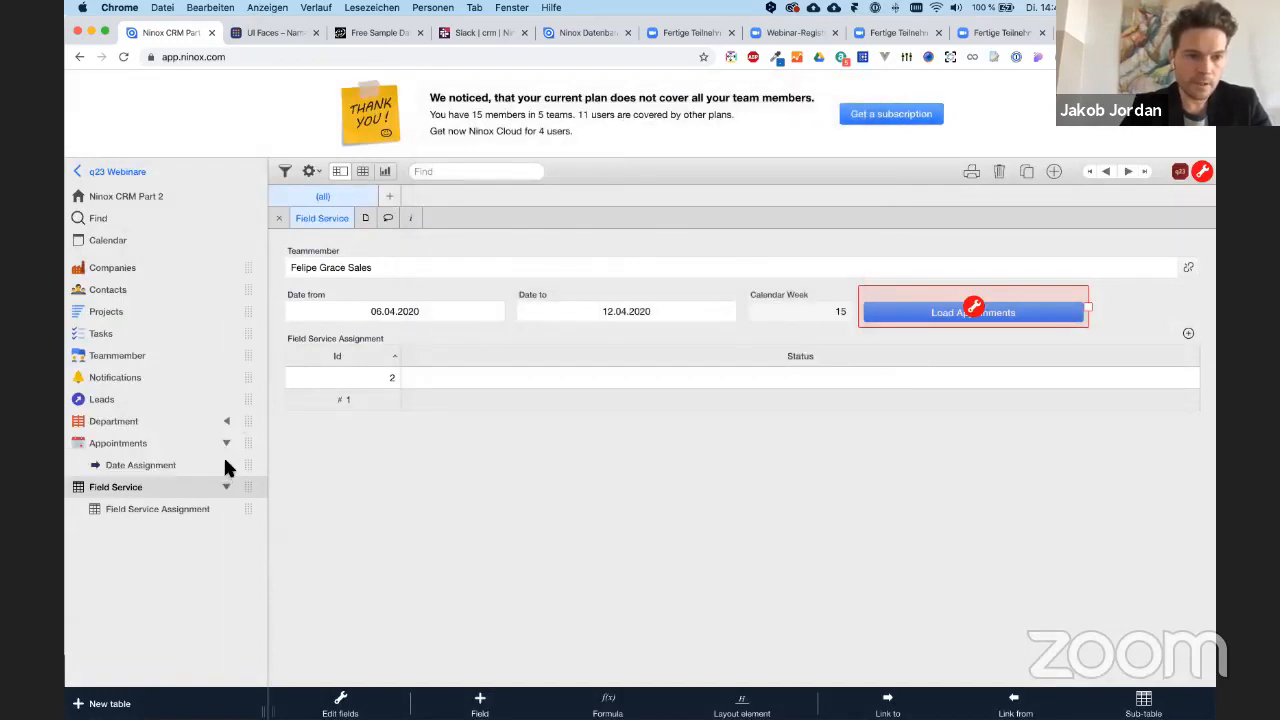
left_click(990, 300)
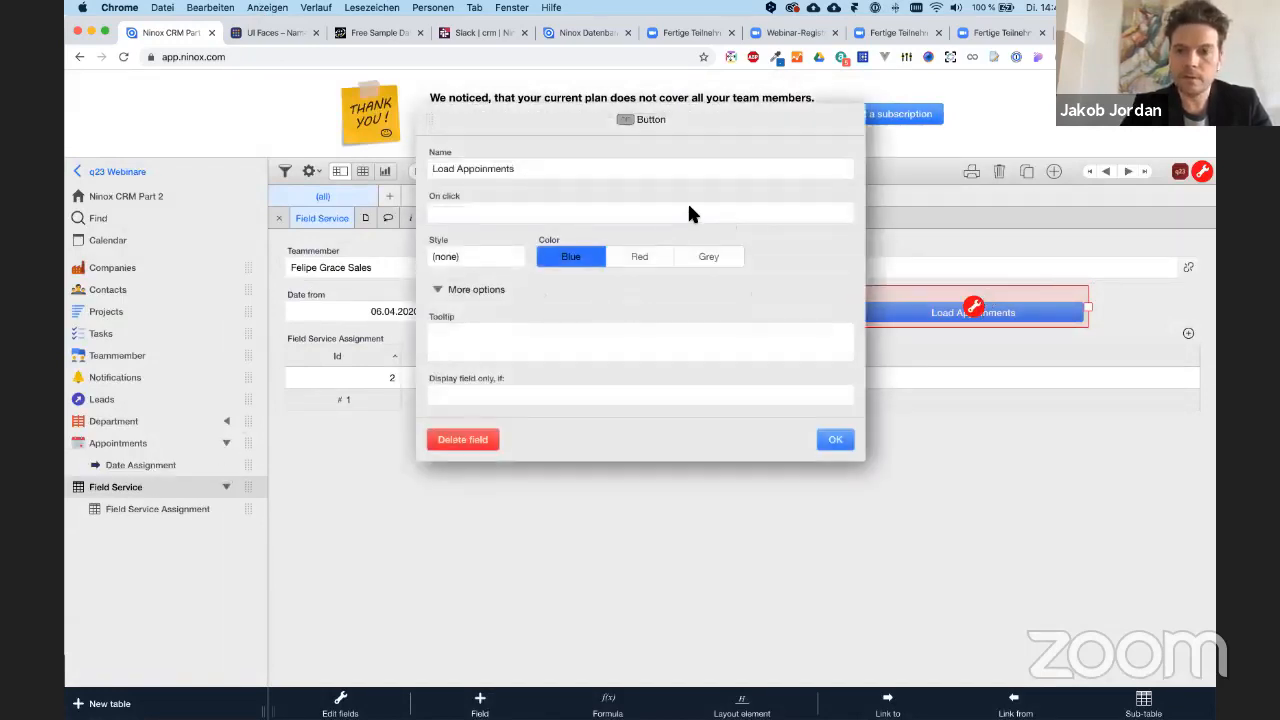
left_click(679, 199)
type("let fieldServiceWeek := this; let select 'Date Assignment'")
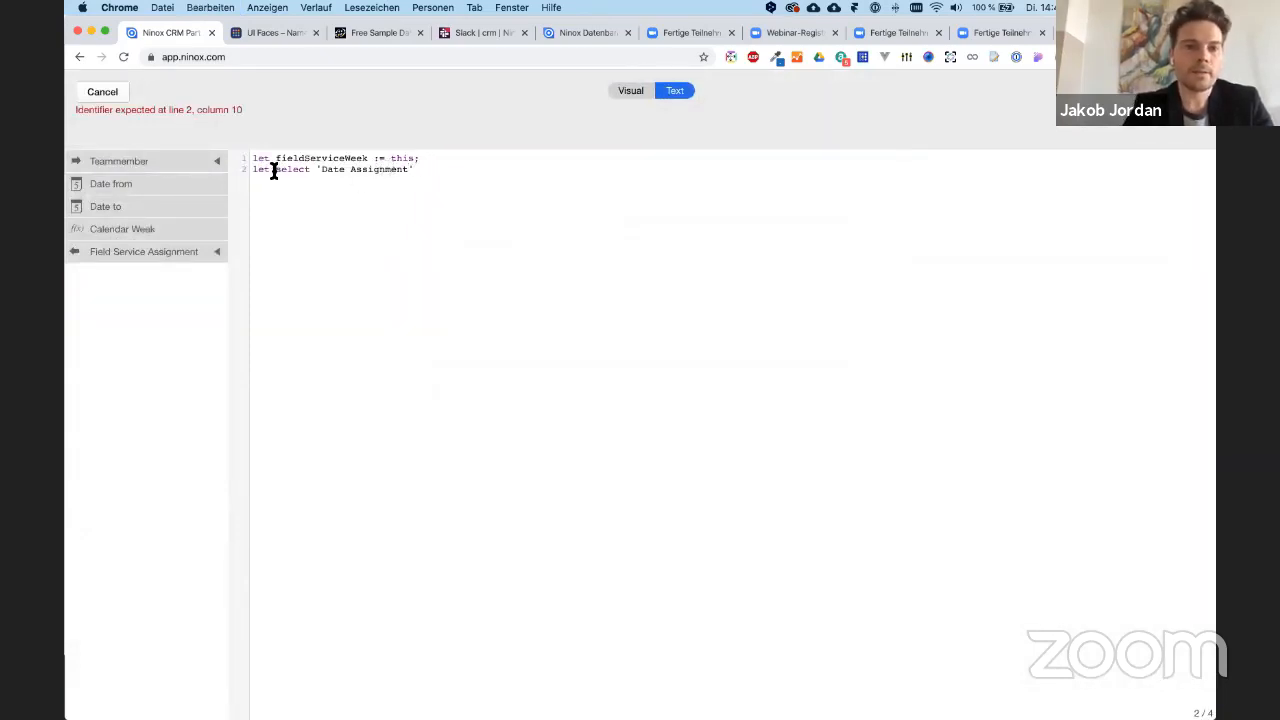
- Assign the Date Assignment selection in the second script line to a variable named dateAssignment
type("assi")
key("BackSpace")
key("BackSpace")
key("BackSpace")
key("BackSpace")
type("dateAssignment")
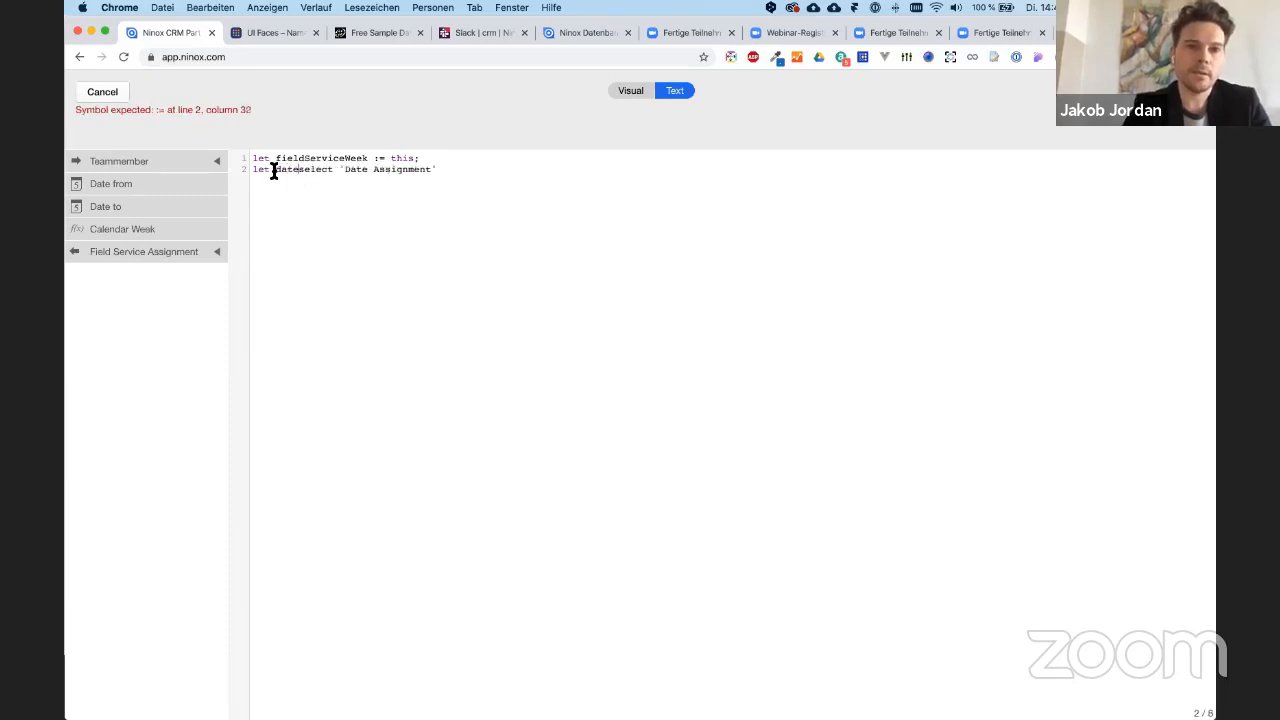
type(" :=")
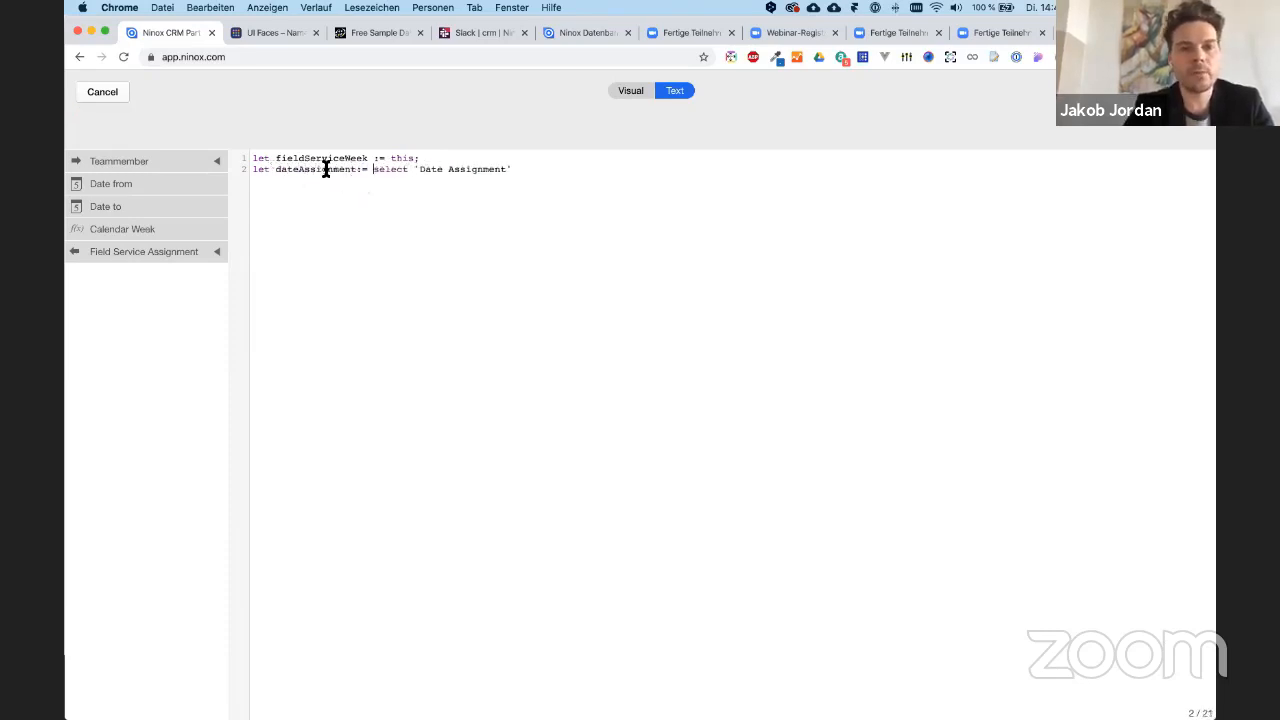
double_click(275, 169)
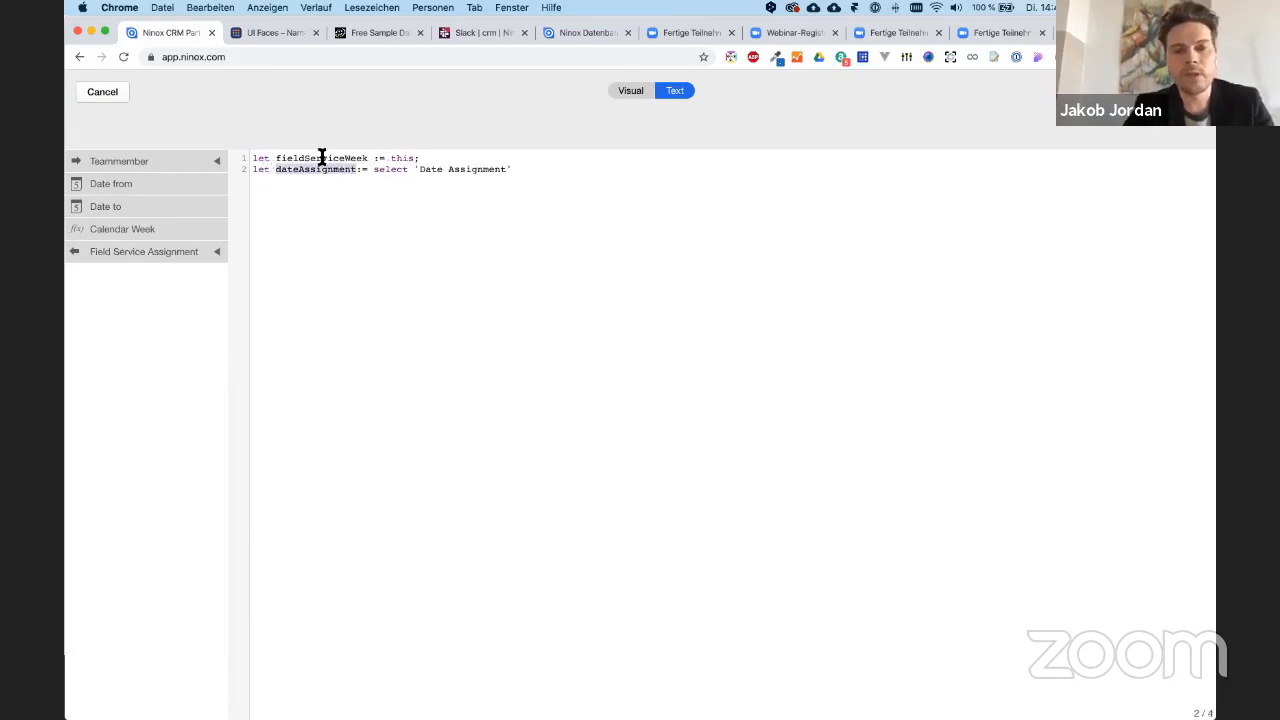
- Restrict the Date Assignment selection with the condition "where Teammember = fieldServiceWeek.Teammember;"
left_click(518, 168)
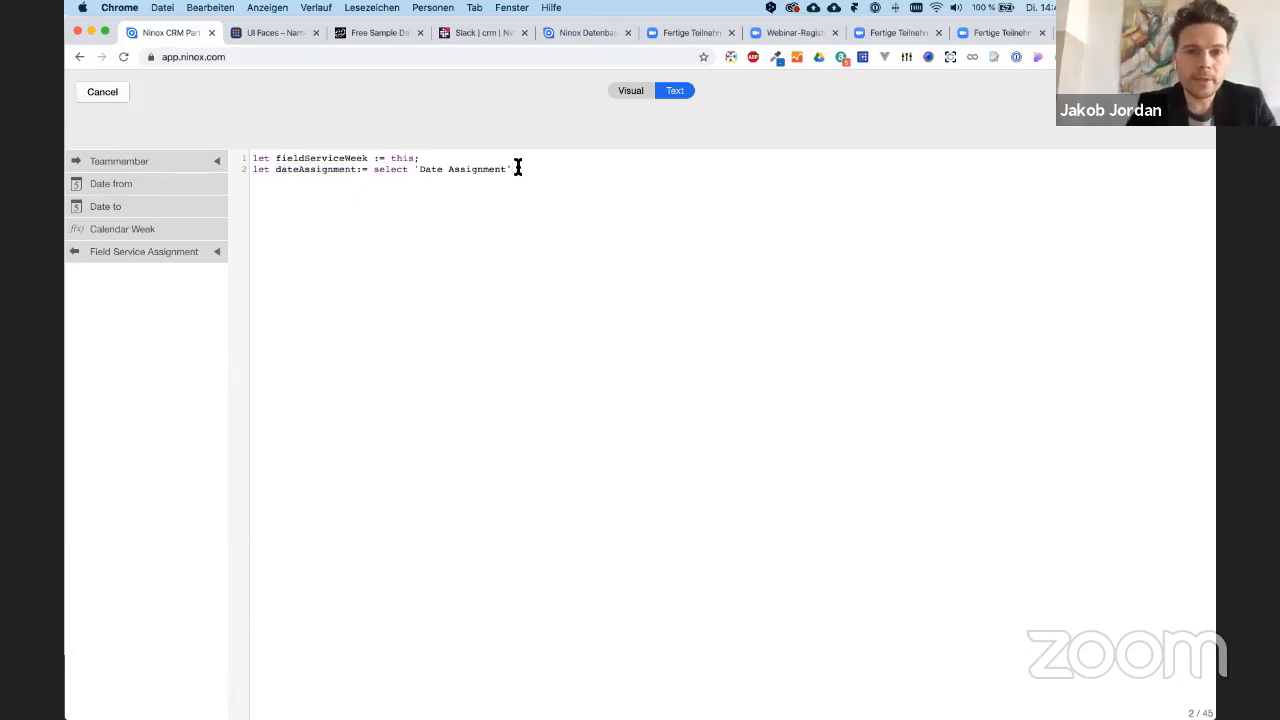
type("where")
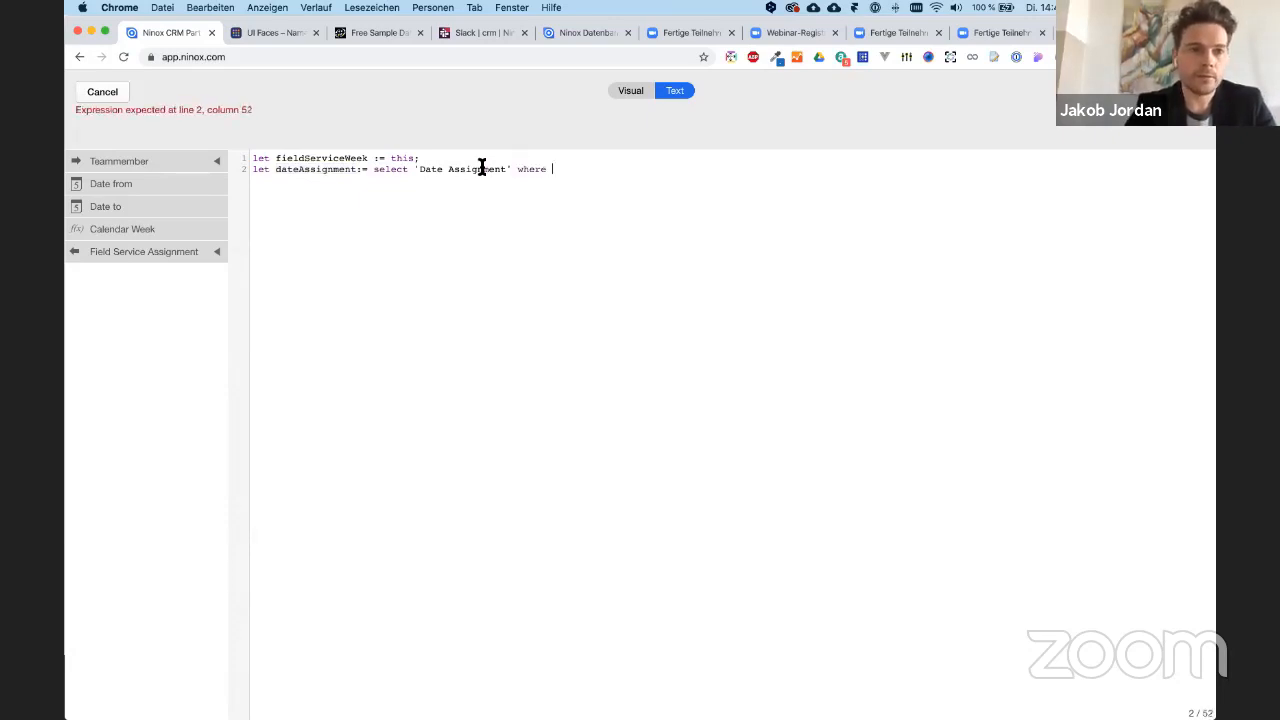
left_click(142, 163)
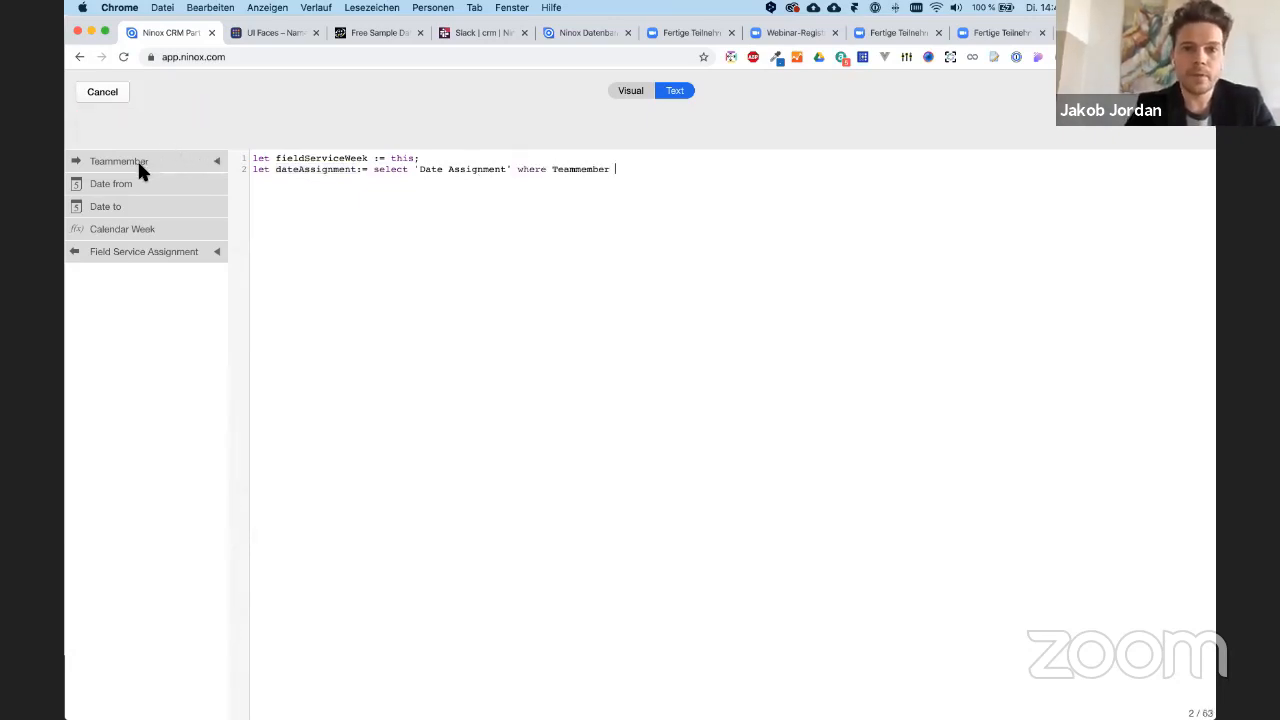
type("=")
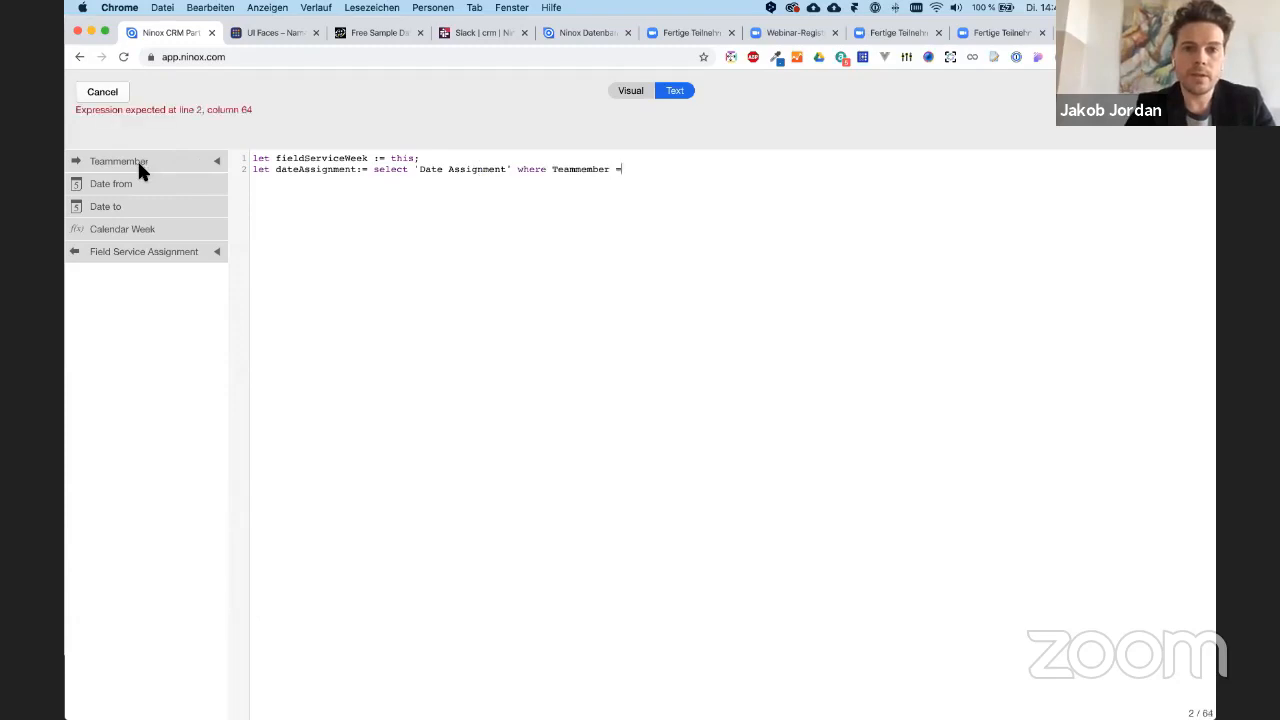
double_click(297, 158)
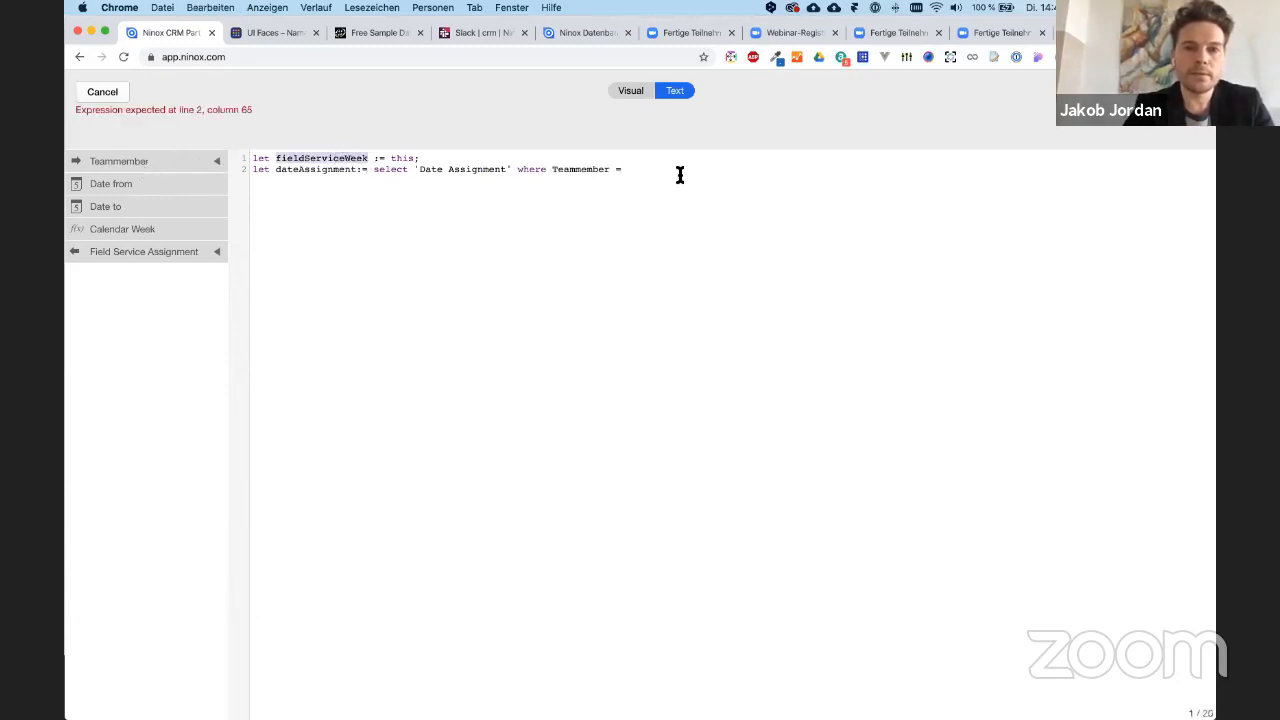
key("ctrl+c")
left_click(643, 174)
key("ctrl+v")
type(".Team")
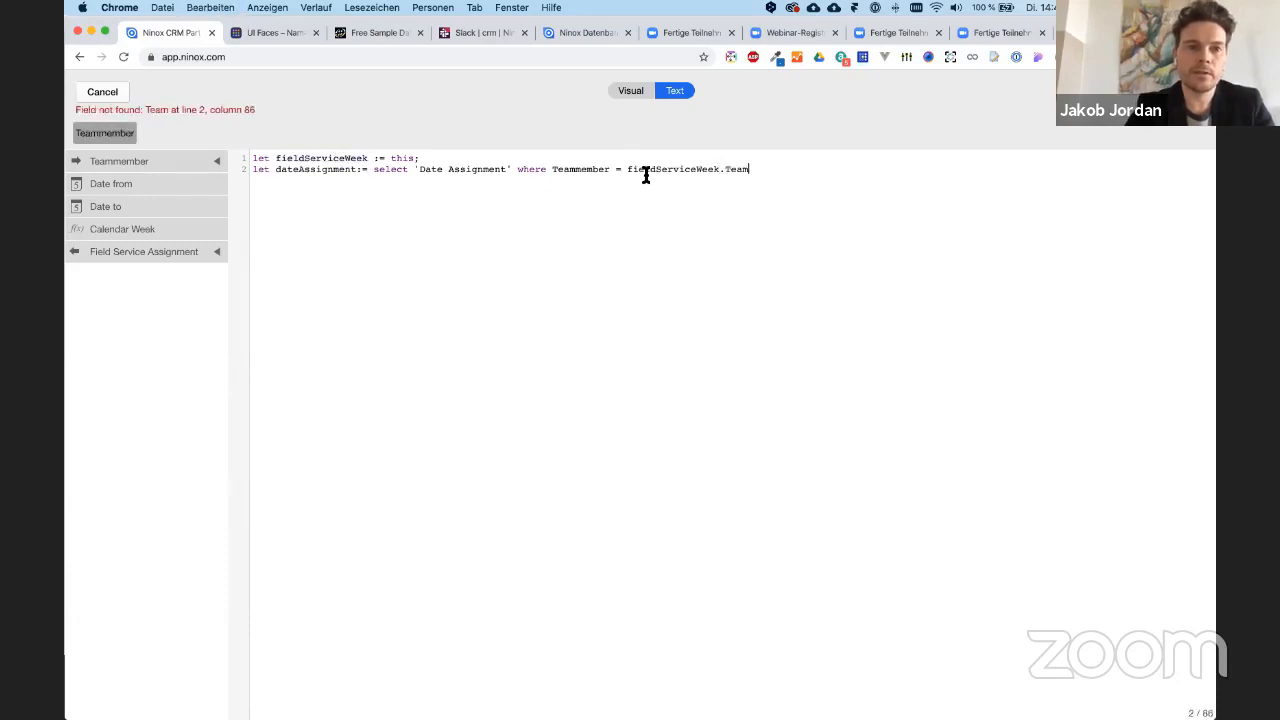
left_click(105, 133)
type(";")
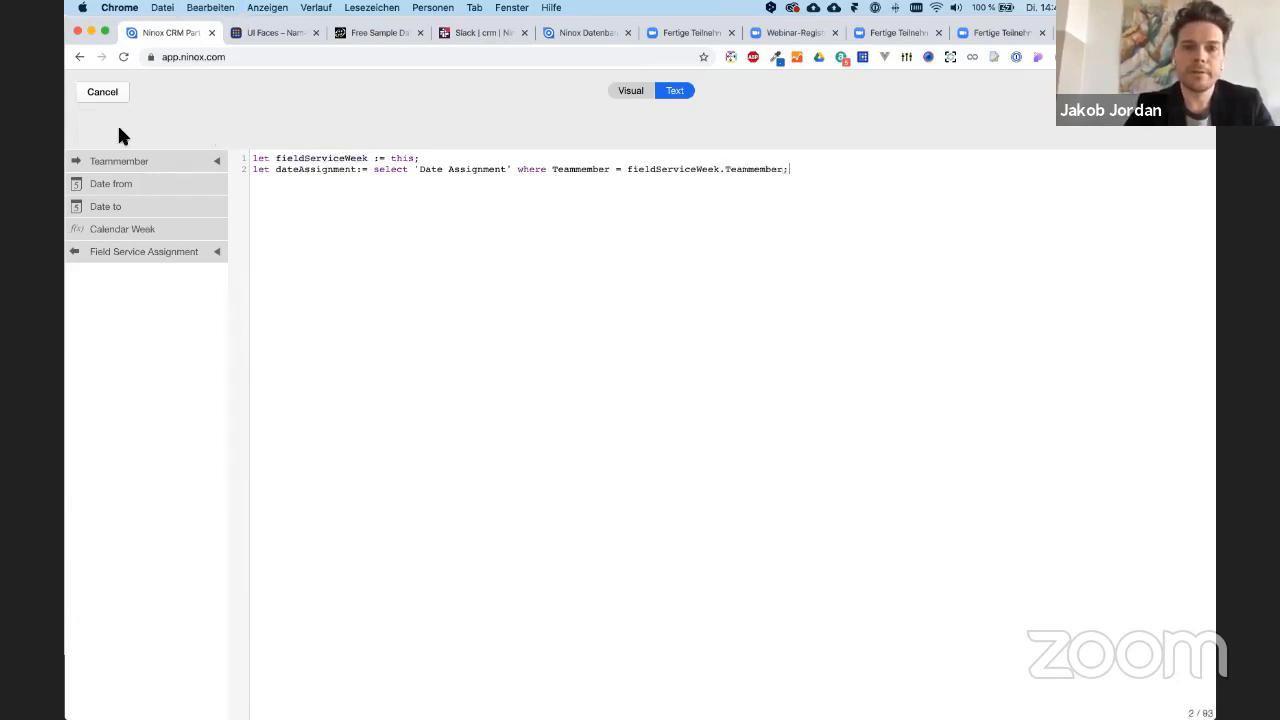
- Begin a third script line with the function call "count("
key("Return")
type("cnt(")
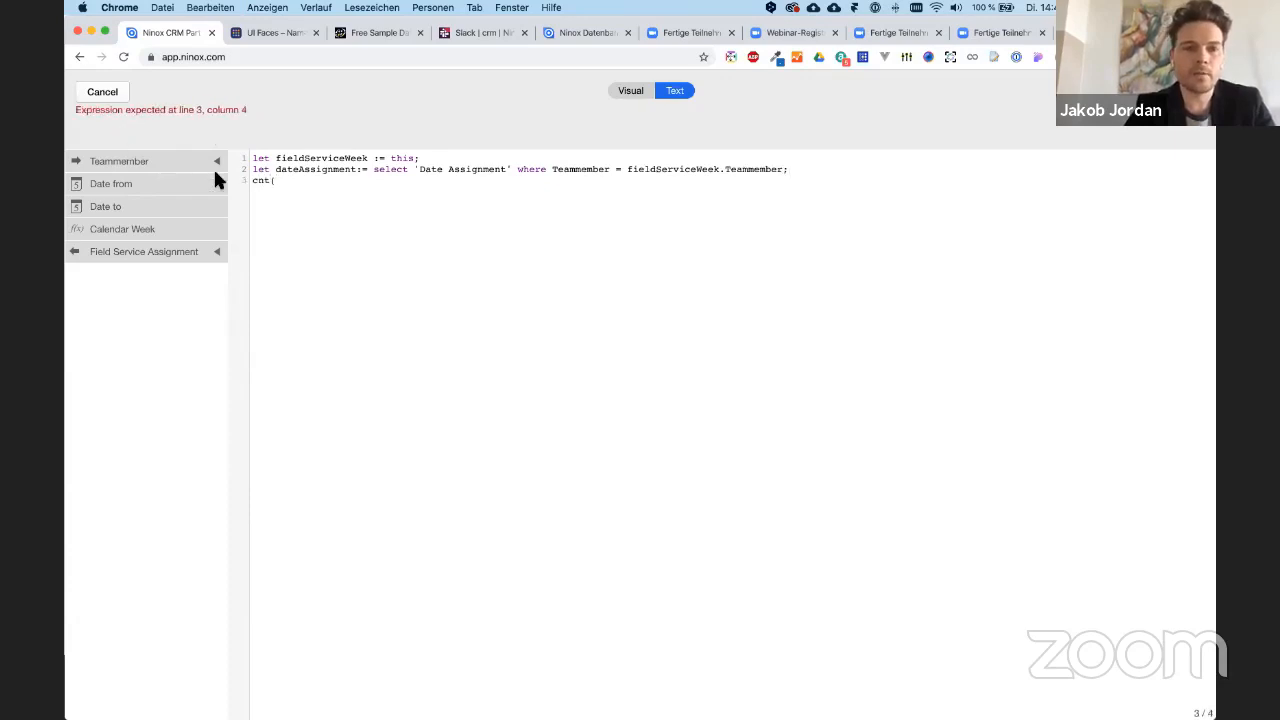
left_click(269, 185)
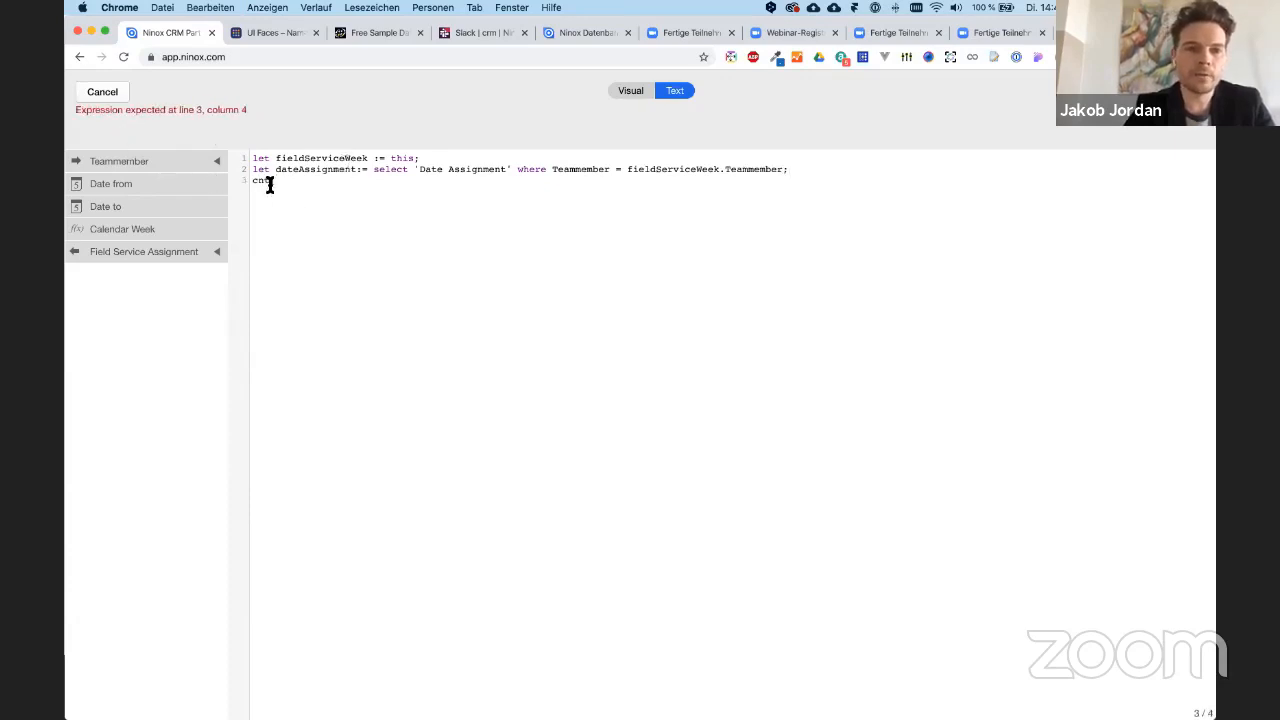
key("BackSpace")
key("BackSpace")
type("ount(")
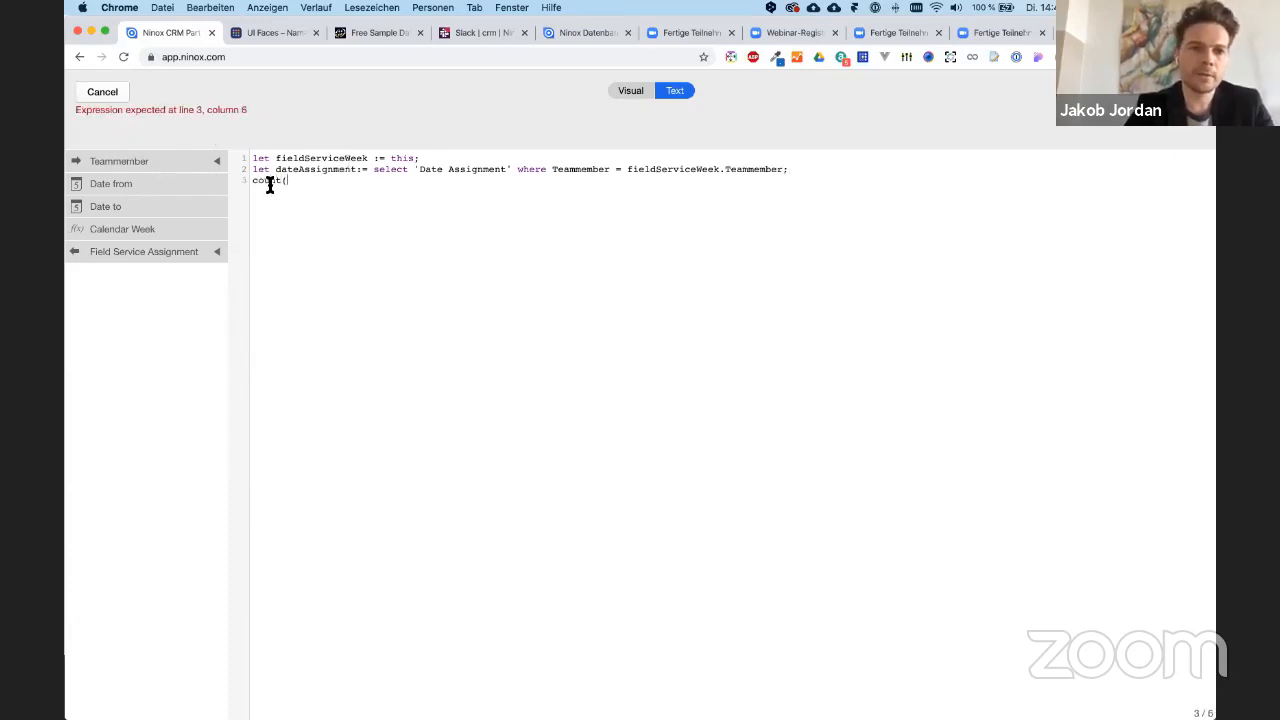
- Rename the second line's variable to dateAssignments and complete the third line as "count(dateAssignments)"
double_click(297, 169)
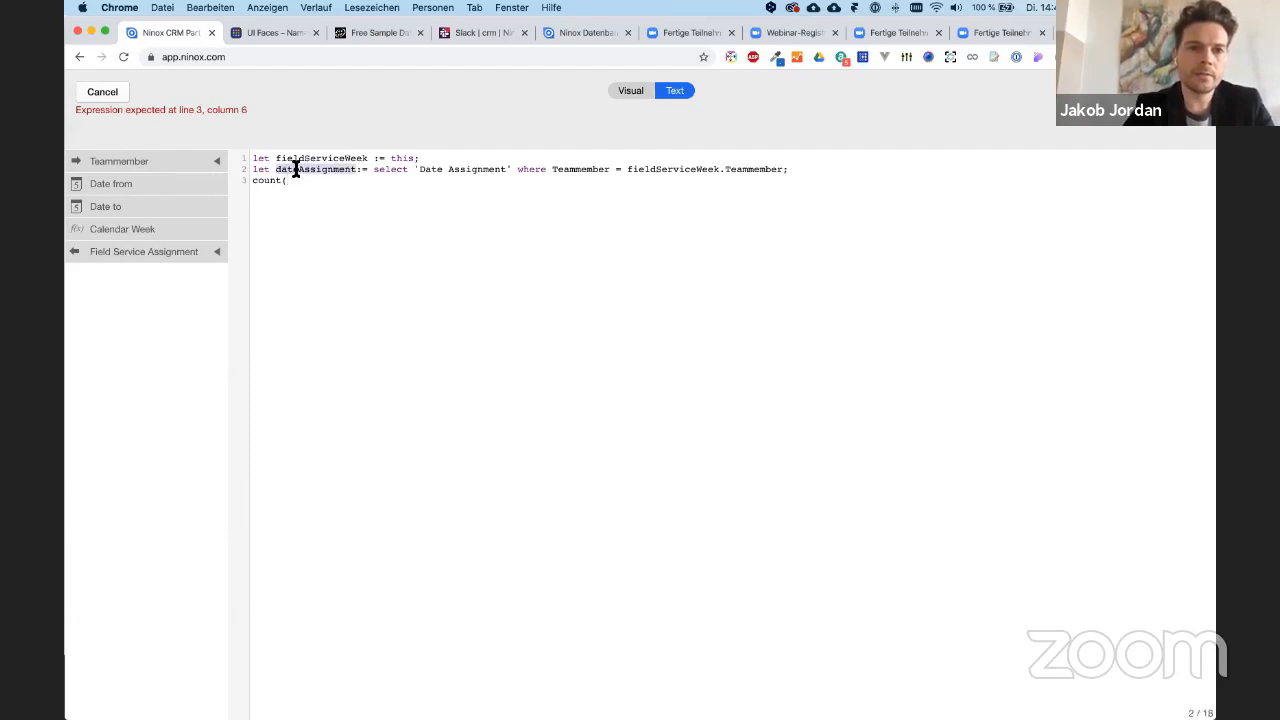
left_click(357, 170)
type("s")
double_click(340, 172)
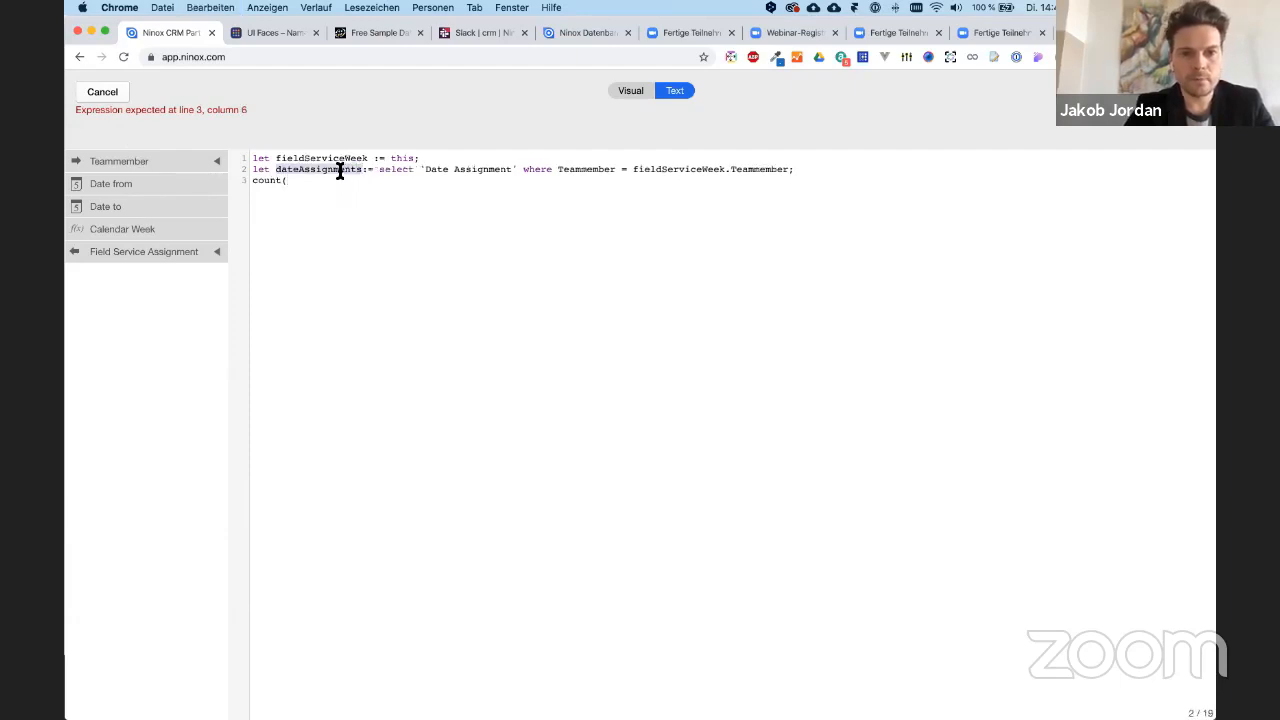
key("super+c")
left_click(291, 183)
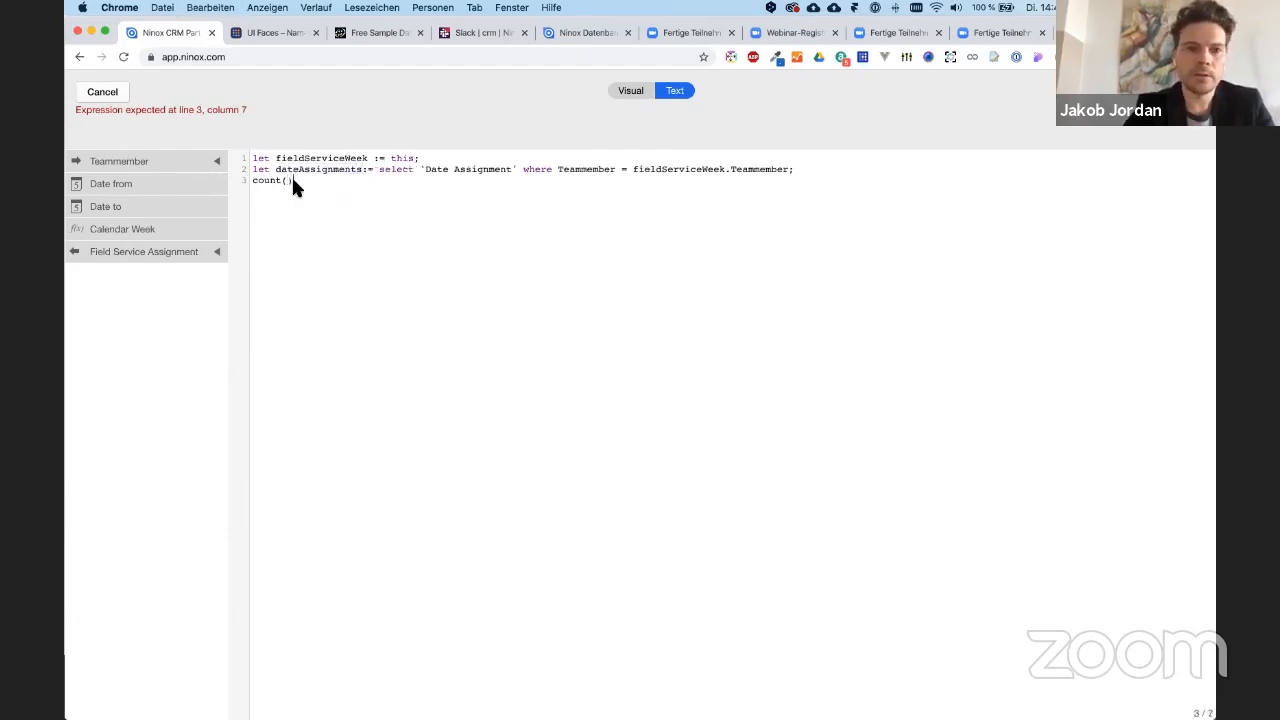
key("super+v")
type(")")
- Accept the On click script, confirm the button's settings and save the form changes
key("super+a")
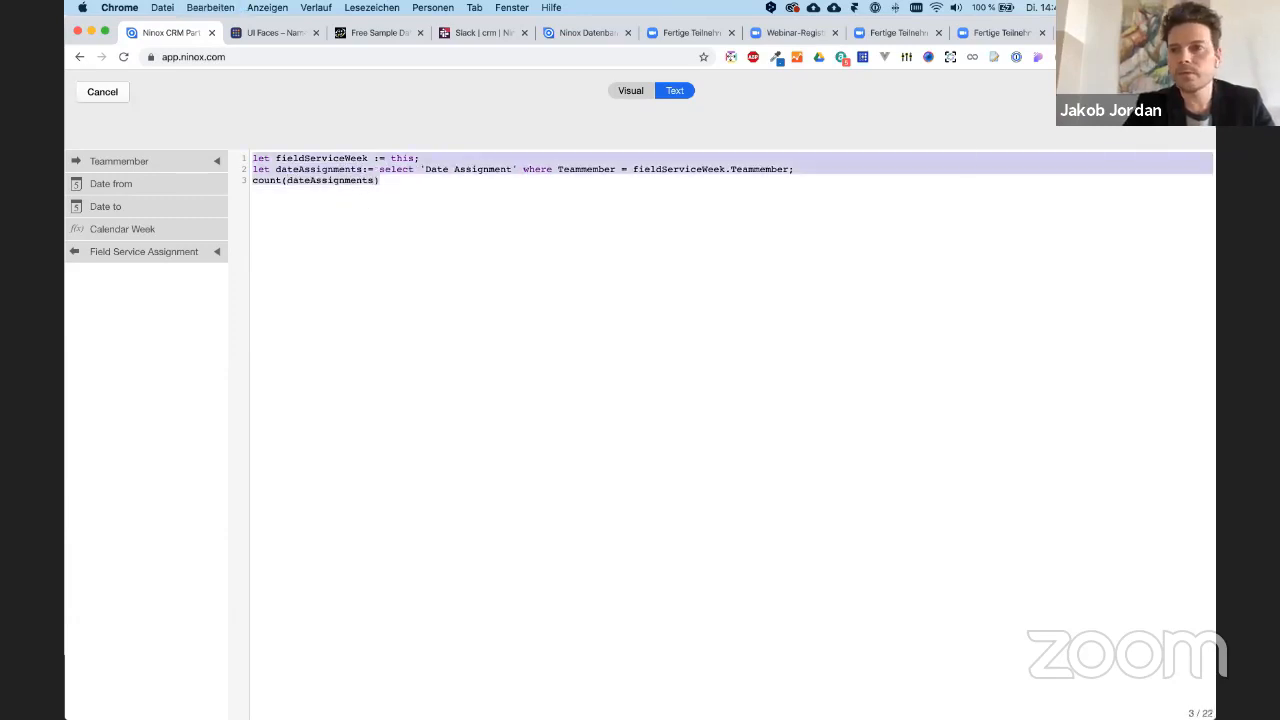
left_click(1180, 91)
left_click(836, 440)
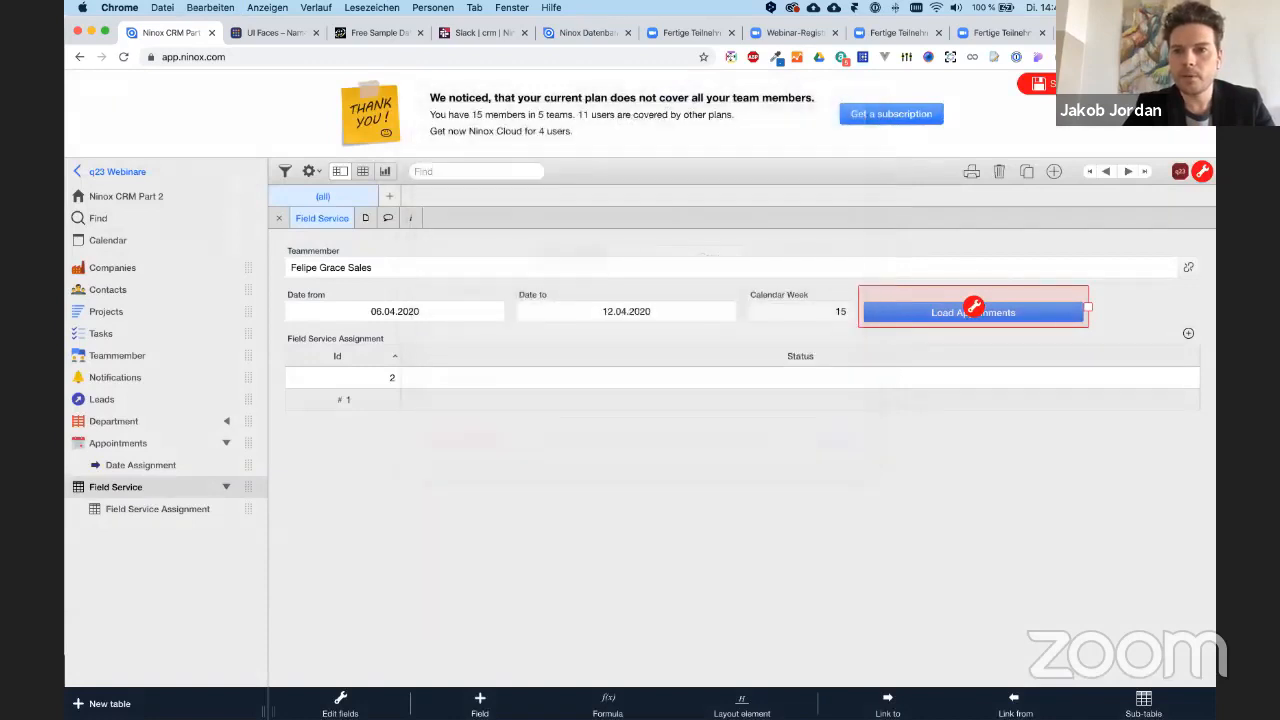
left_click(689, 265)
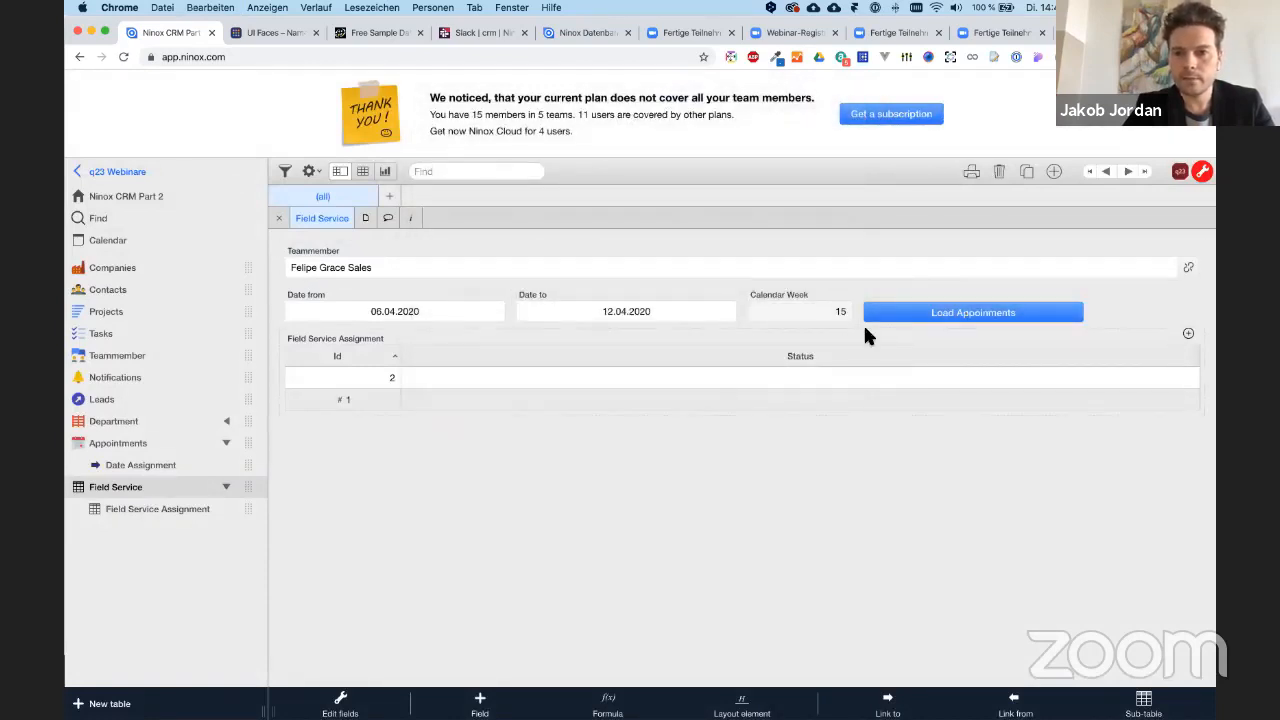
- Add a formula field to Field Service containing a copy of the Load Appoinments button's complete On click script
left_click(929, 300)
double_click(920, 311)
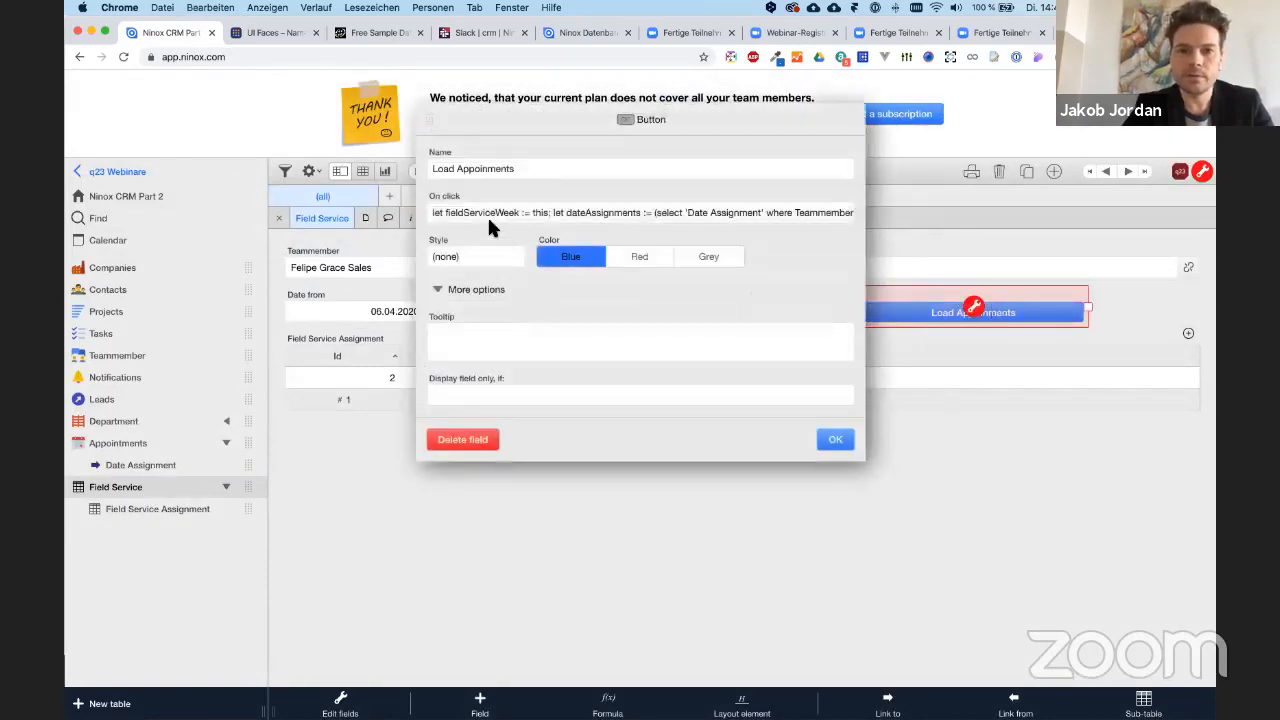
left_click(487, 214)
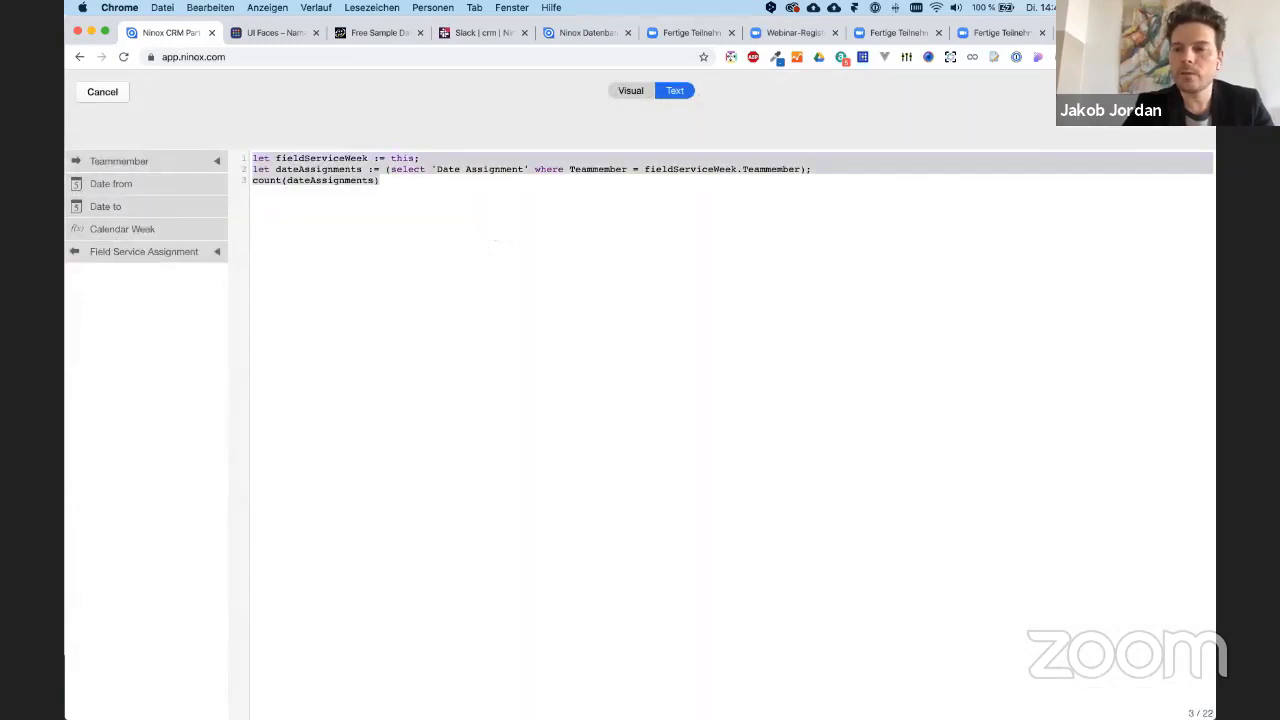
left_click(1182, 92)
left_click(834, 440)
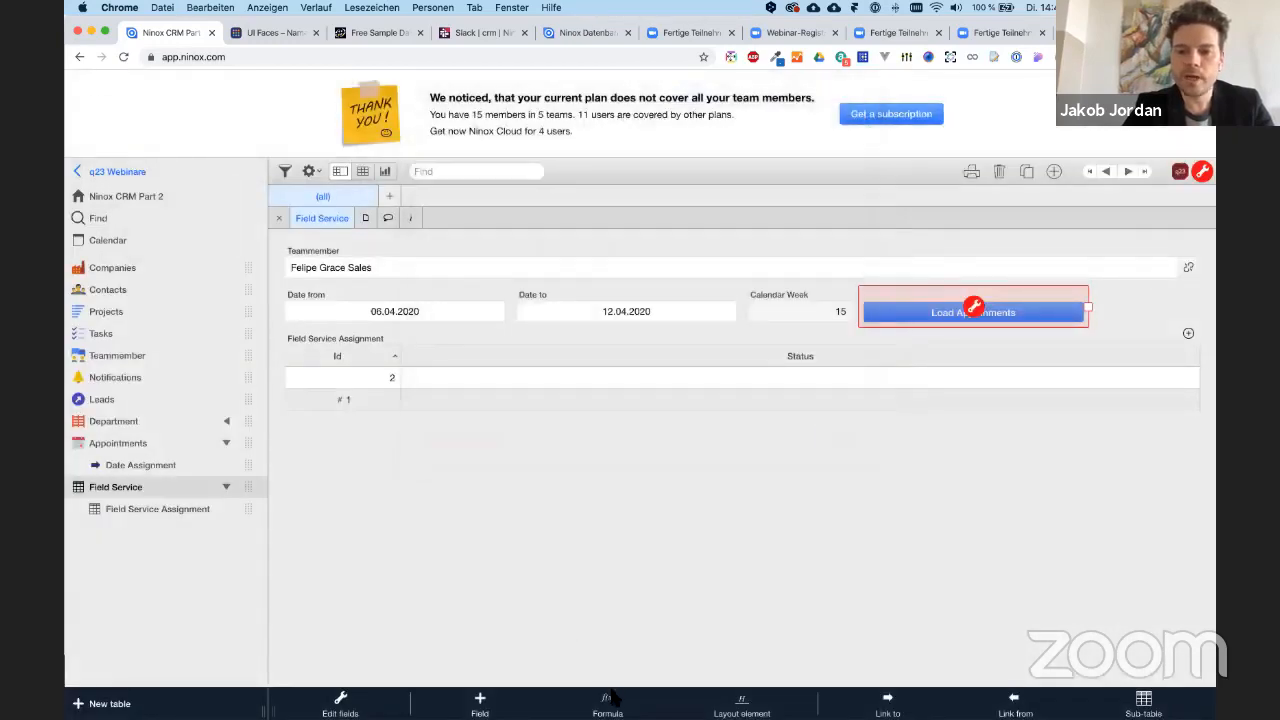
left_click(607, 703)
key("super+v")
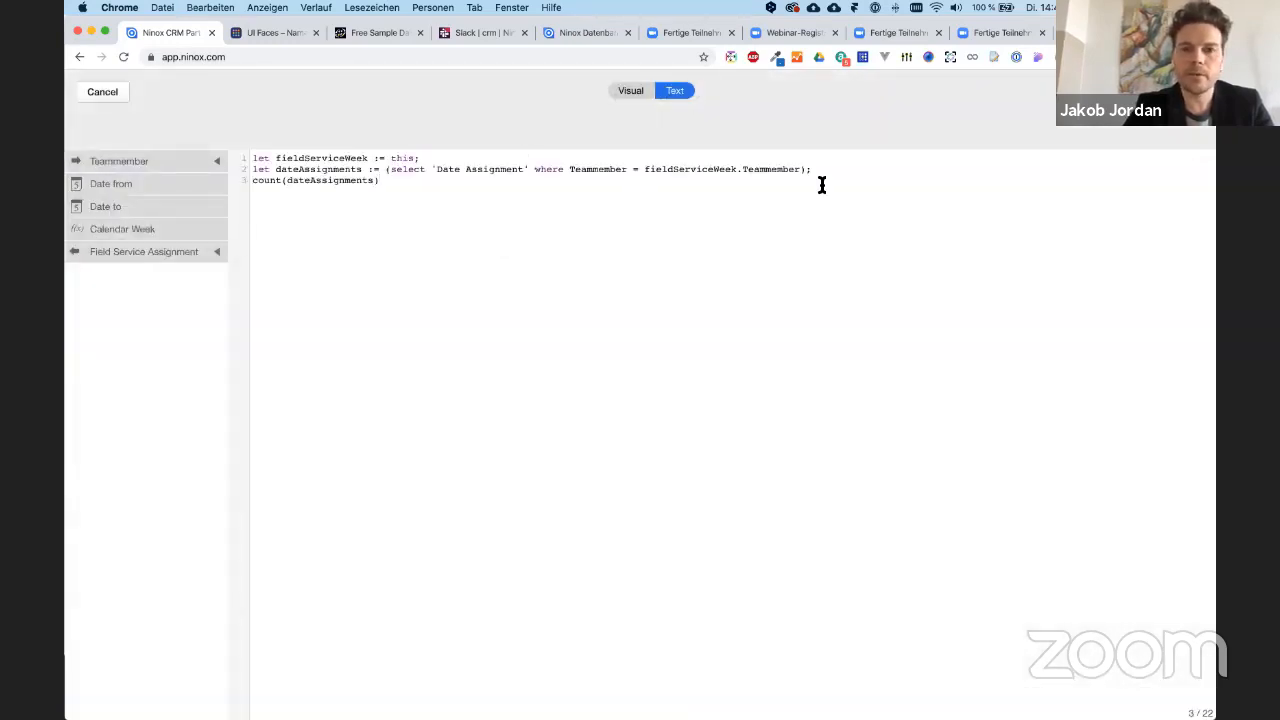
left_click(1182, 92)
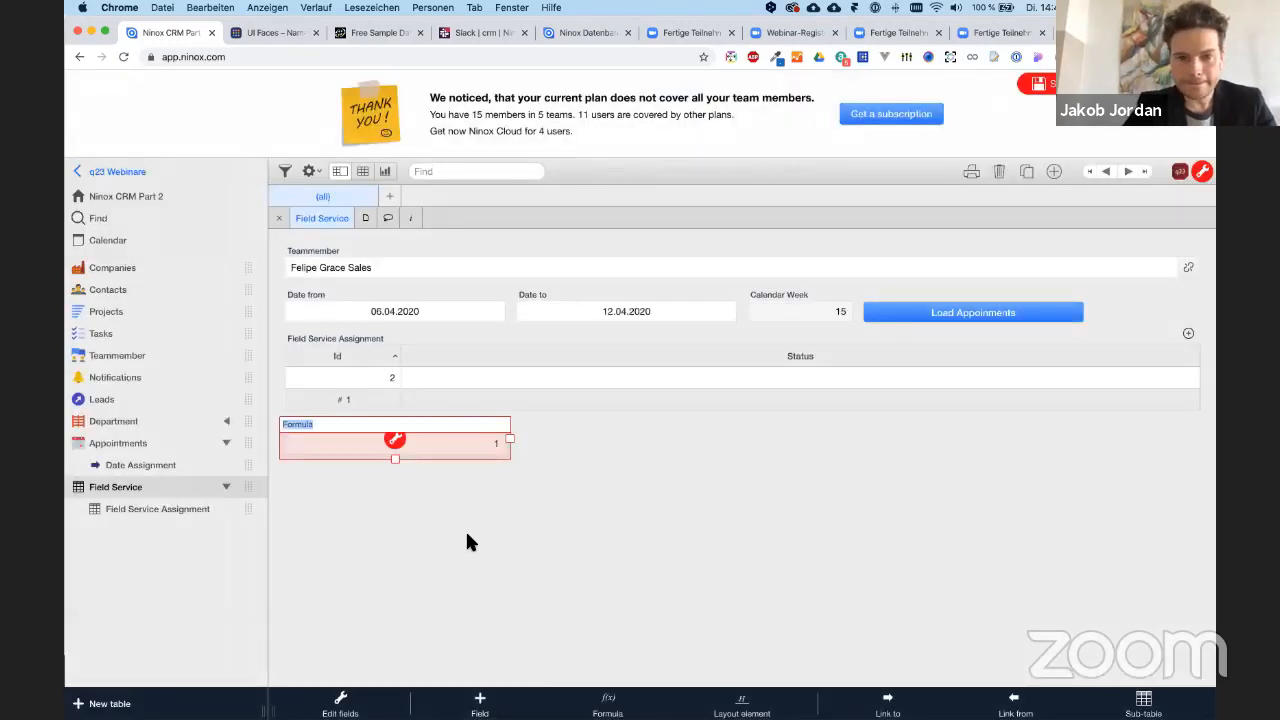
- Name the new formula field "Amount Appointments" and save the form changes
type("Hast")
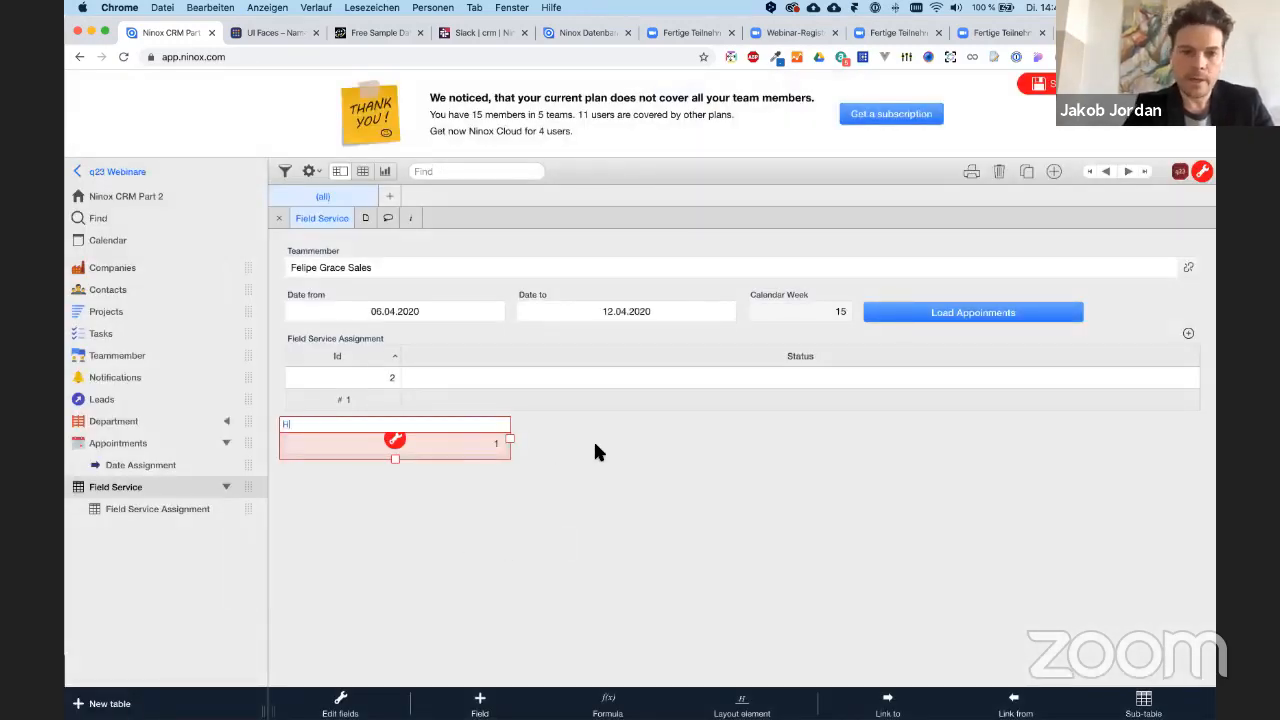
key("BackSpace")
key("BackSpace")
key("BackSpace")
key("BackSpace")
type("Amo")
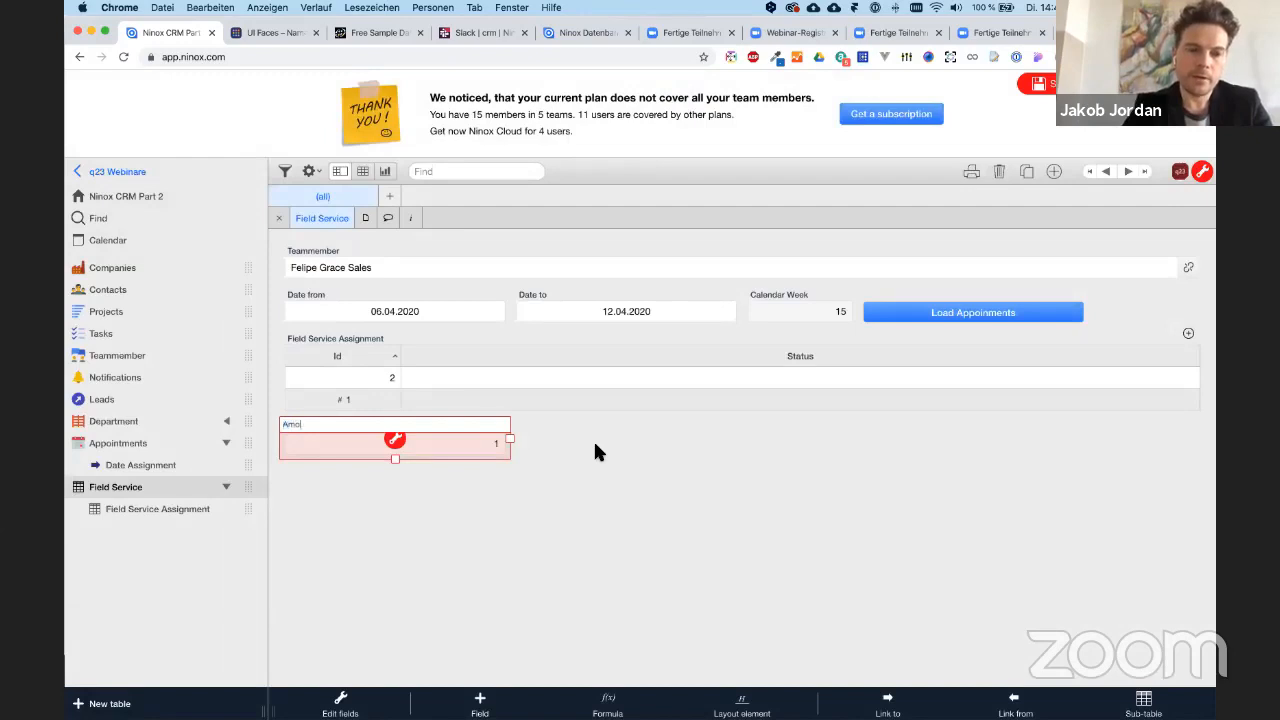
type("unt App")
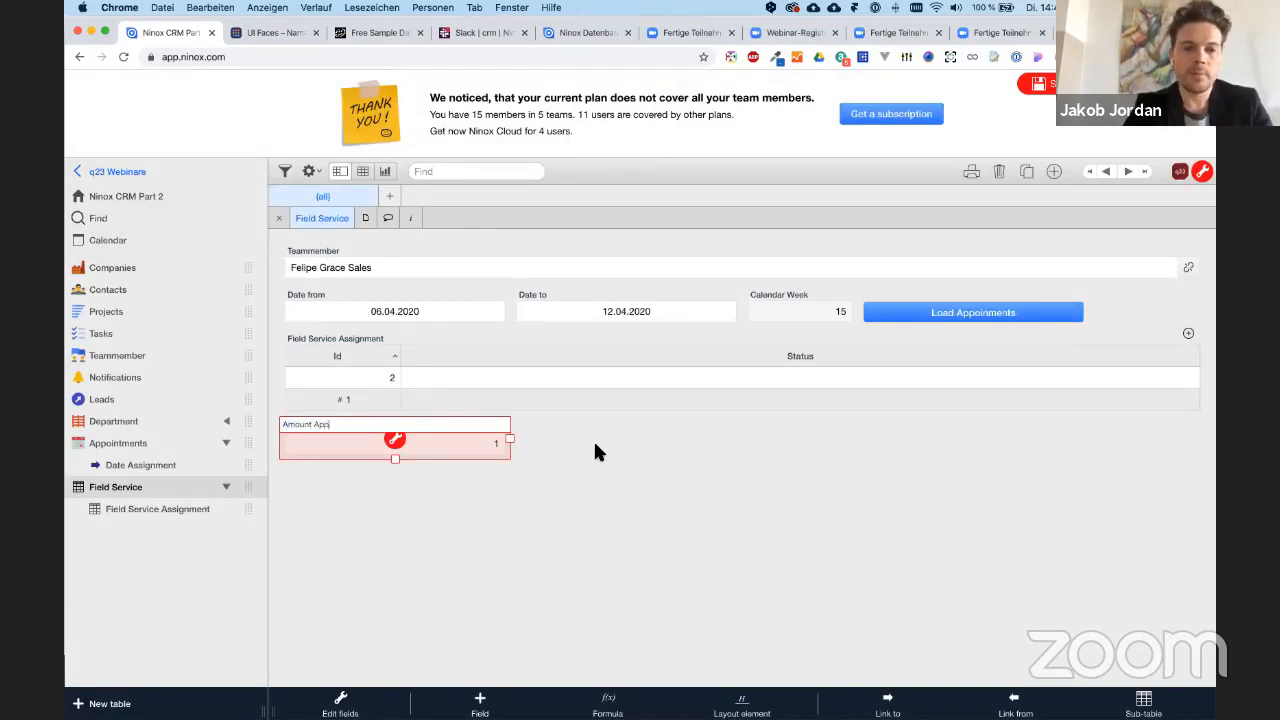
type("ointments")
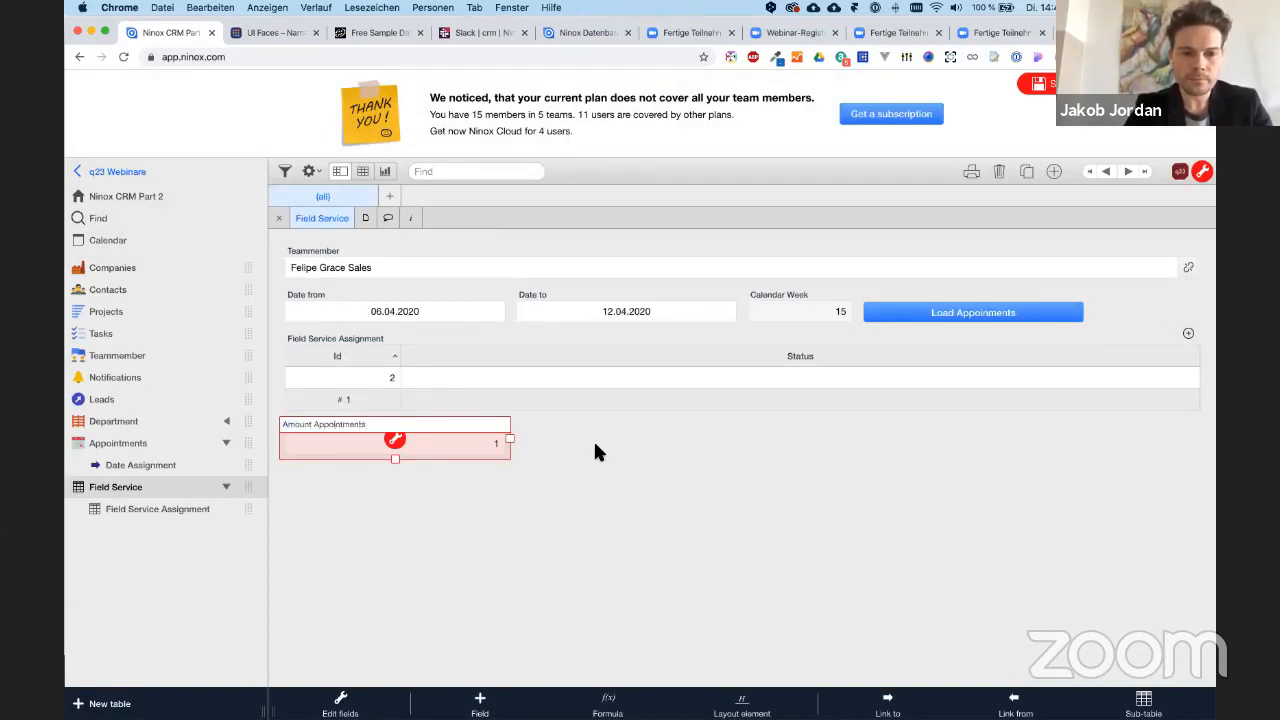
key("Return")
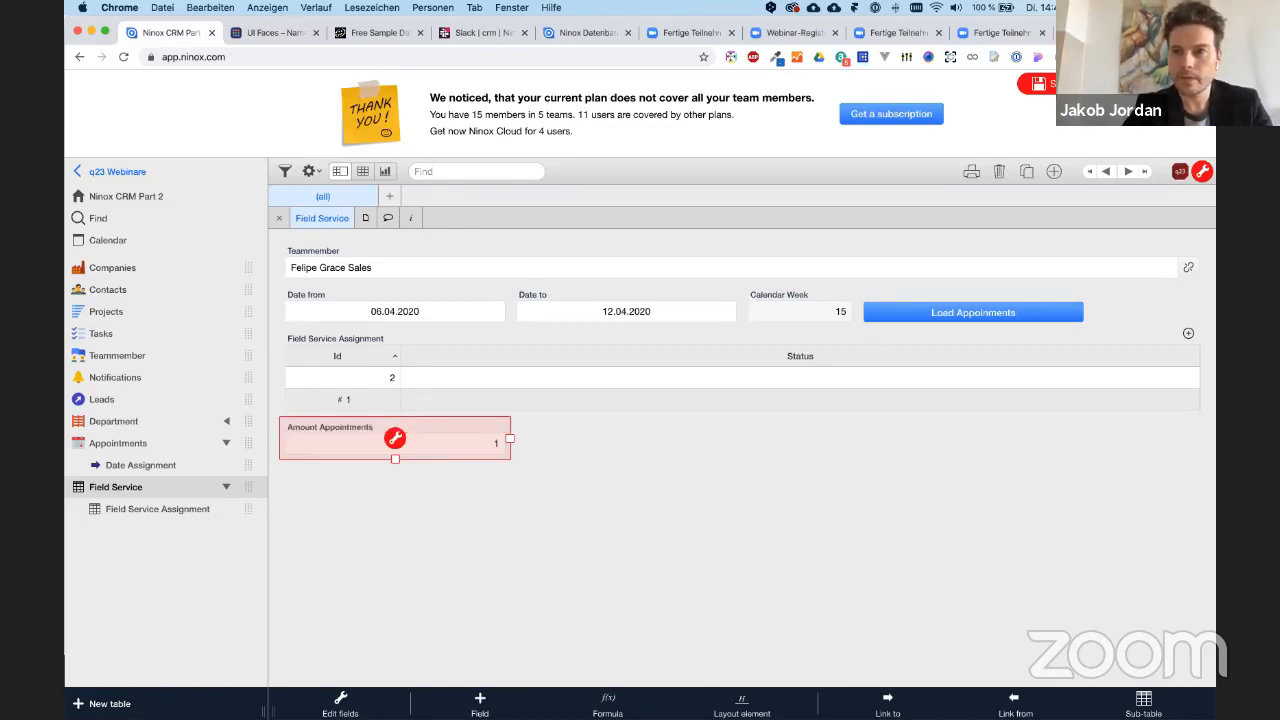
left_click(1085, 84)
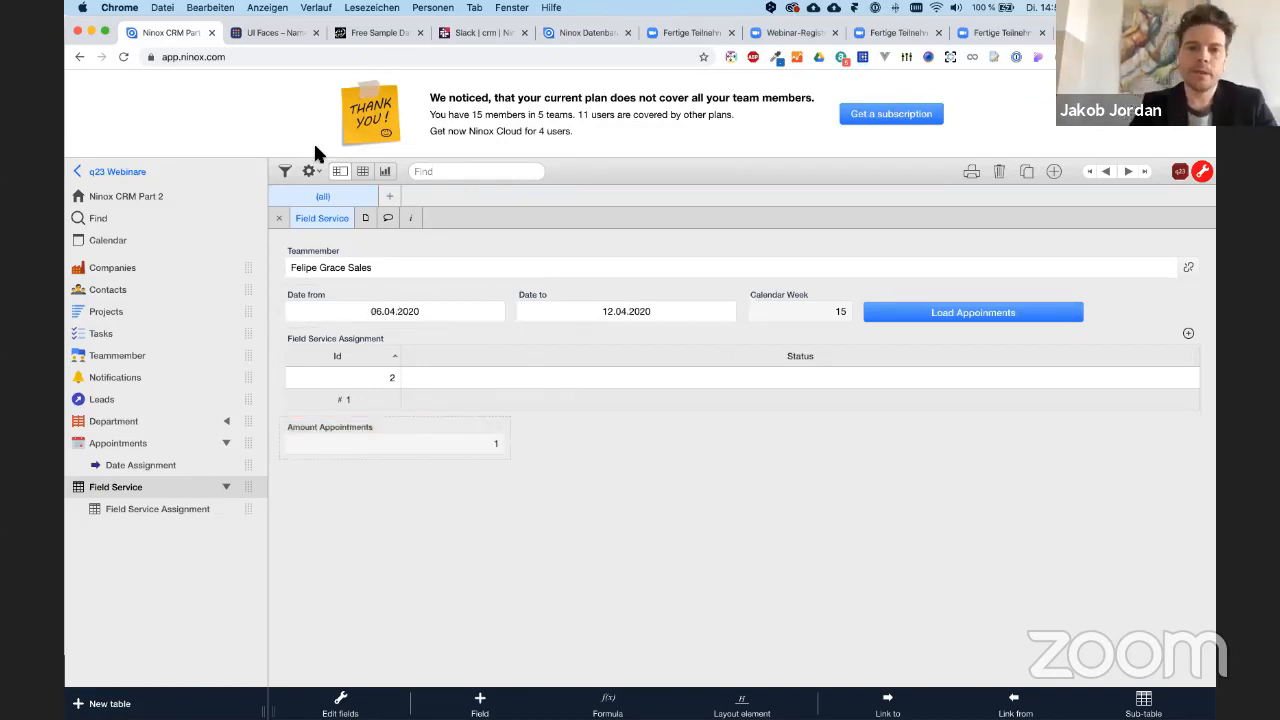
- Open the blank Field Service record and link it to the team member from the Sales department
left_click(280, 217)
left_click(340, 261)
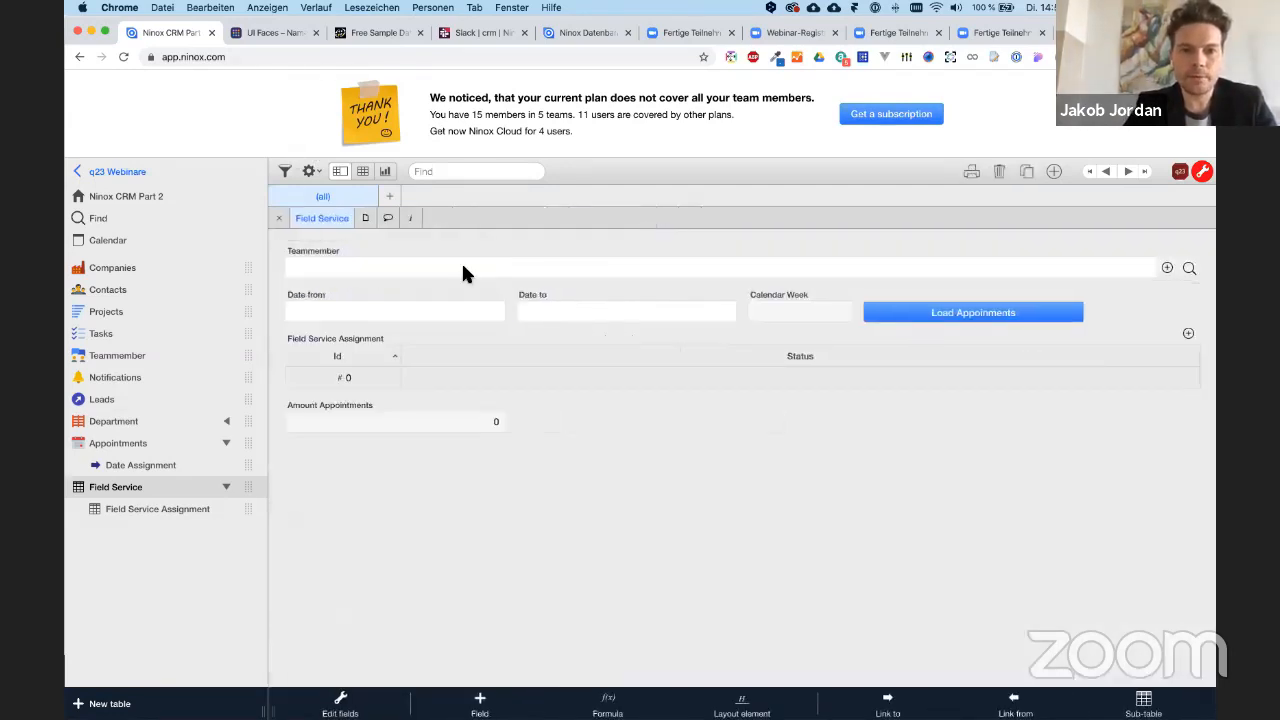
left_click(463, 271)
left_click(239, 244)
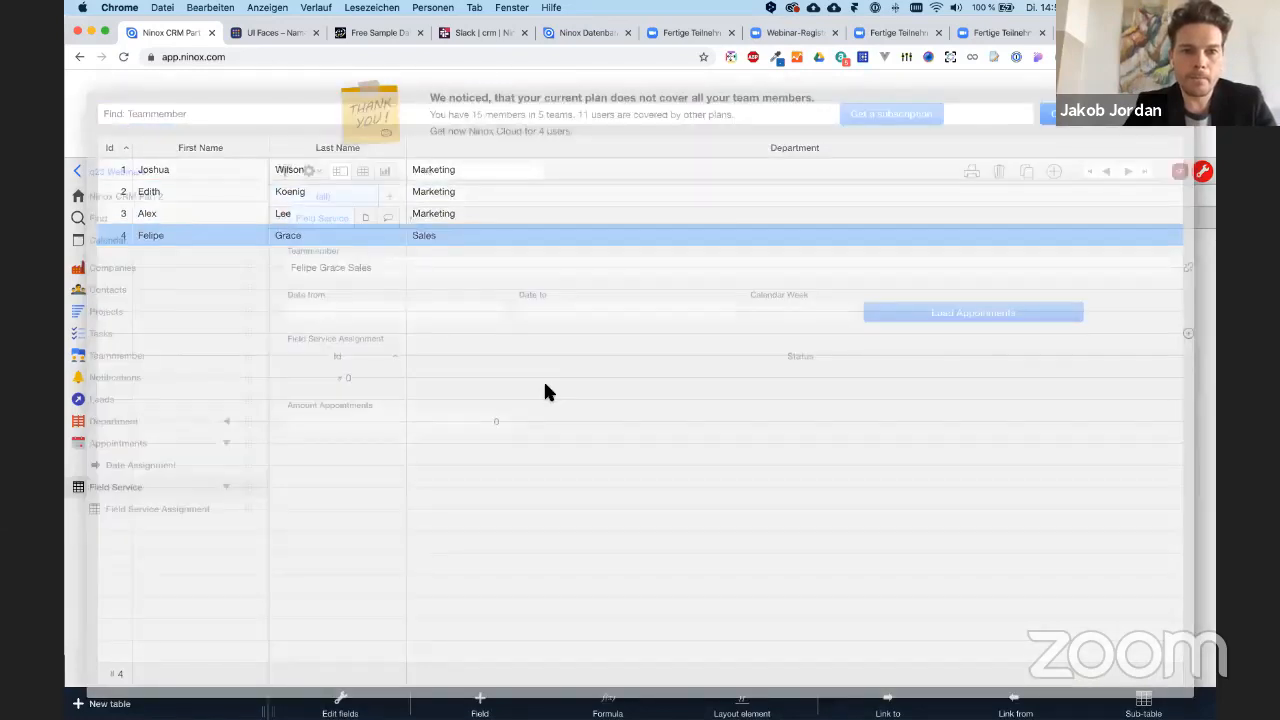
- Test the Amount Appointments formula by unlinking the Sales team member from the Field Service record and linking the same person again
left_click(388, 312)
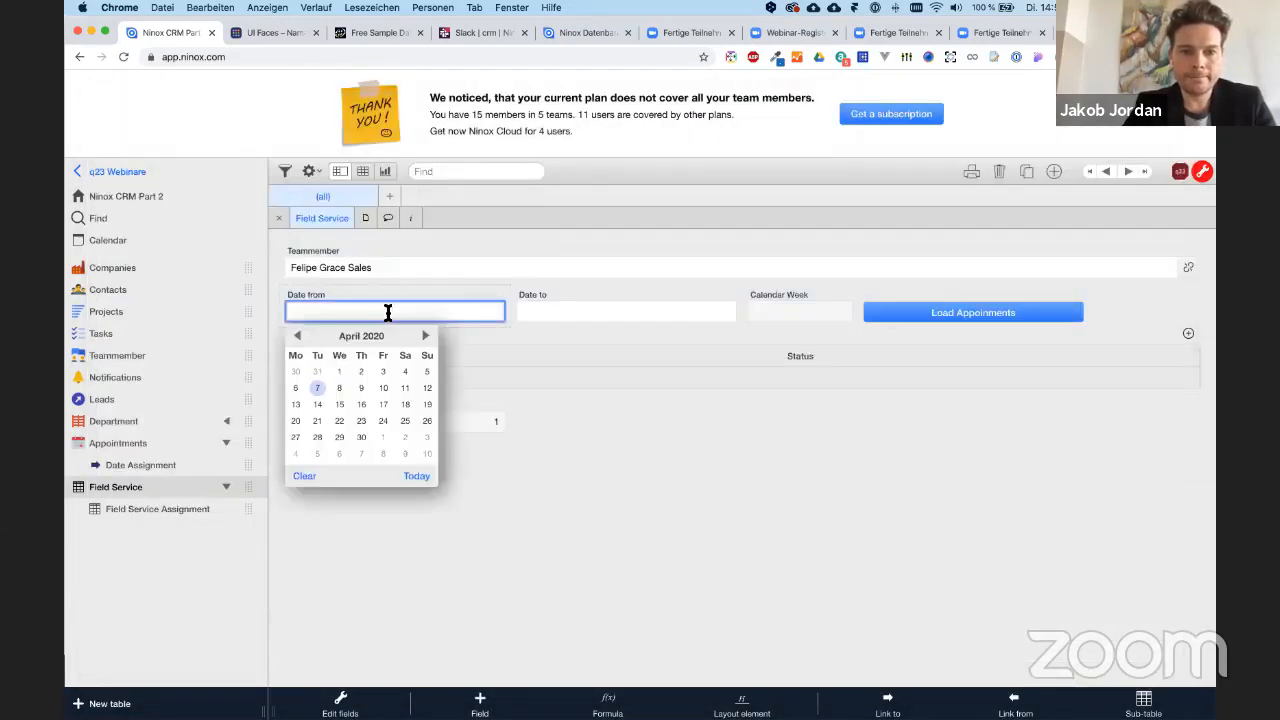
left_click(631, 392)
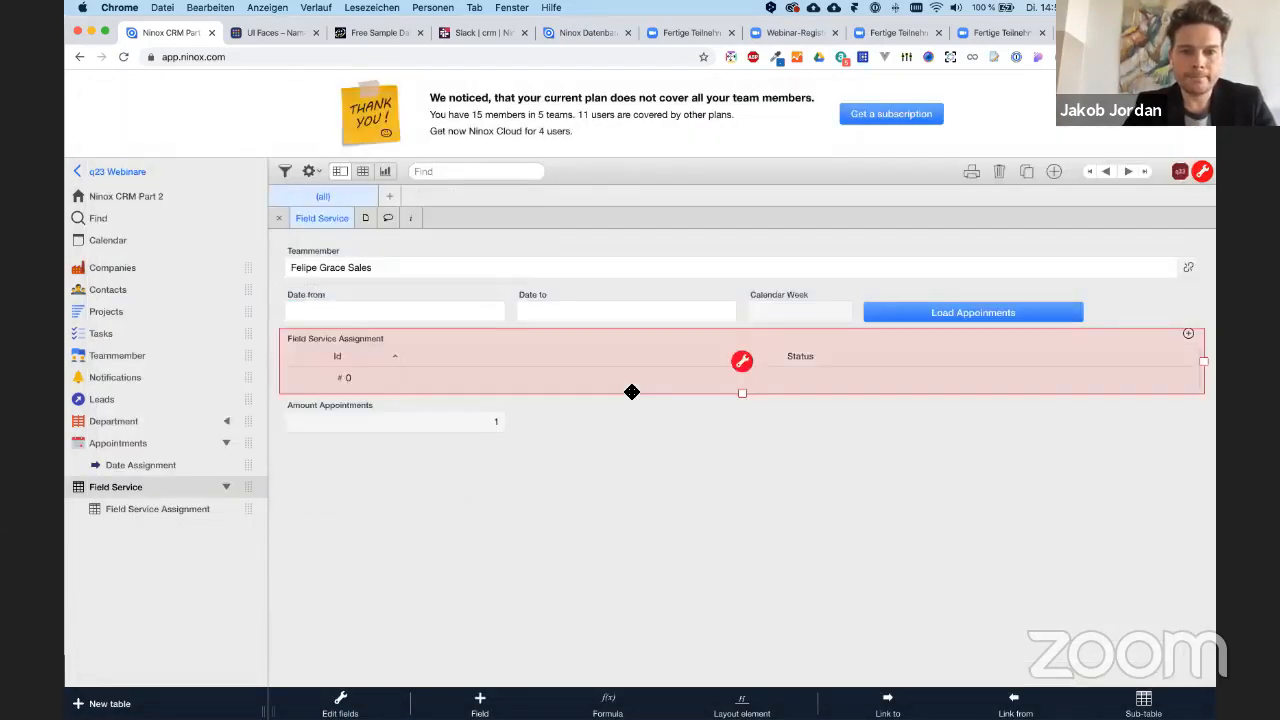
left_click(390, 407)
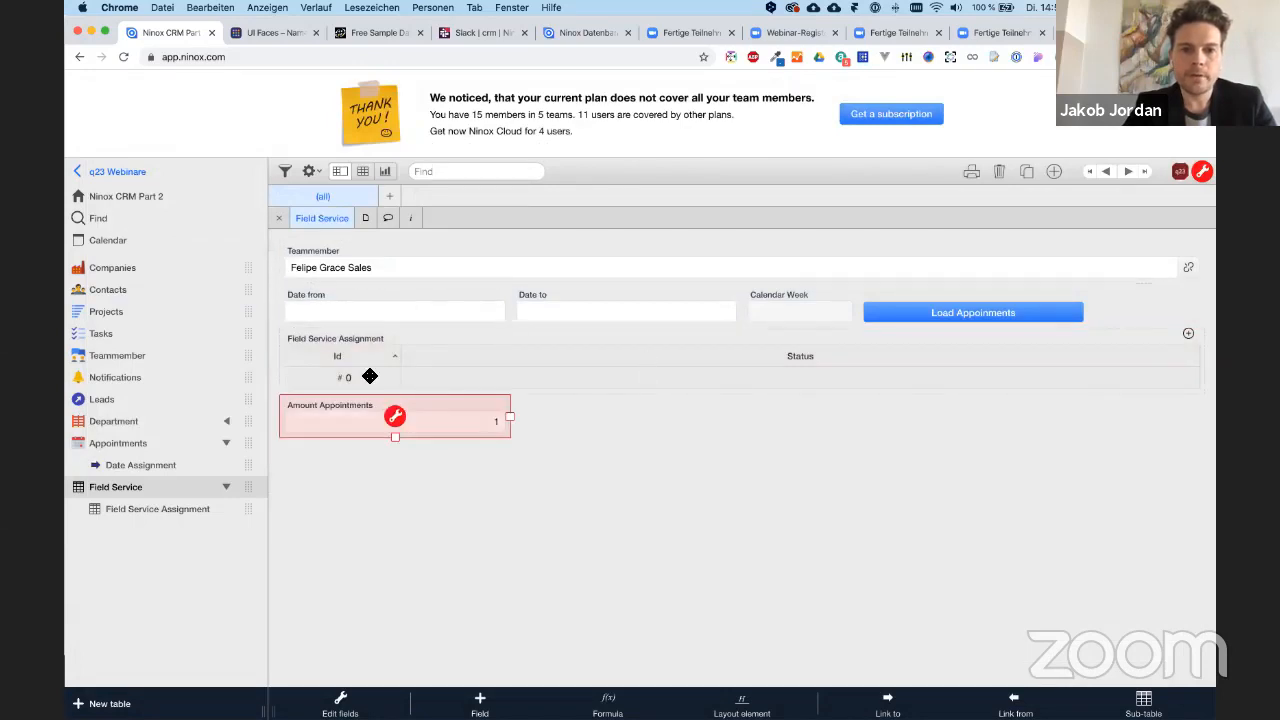
left_click(1188, 270)
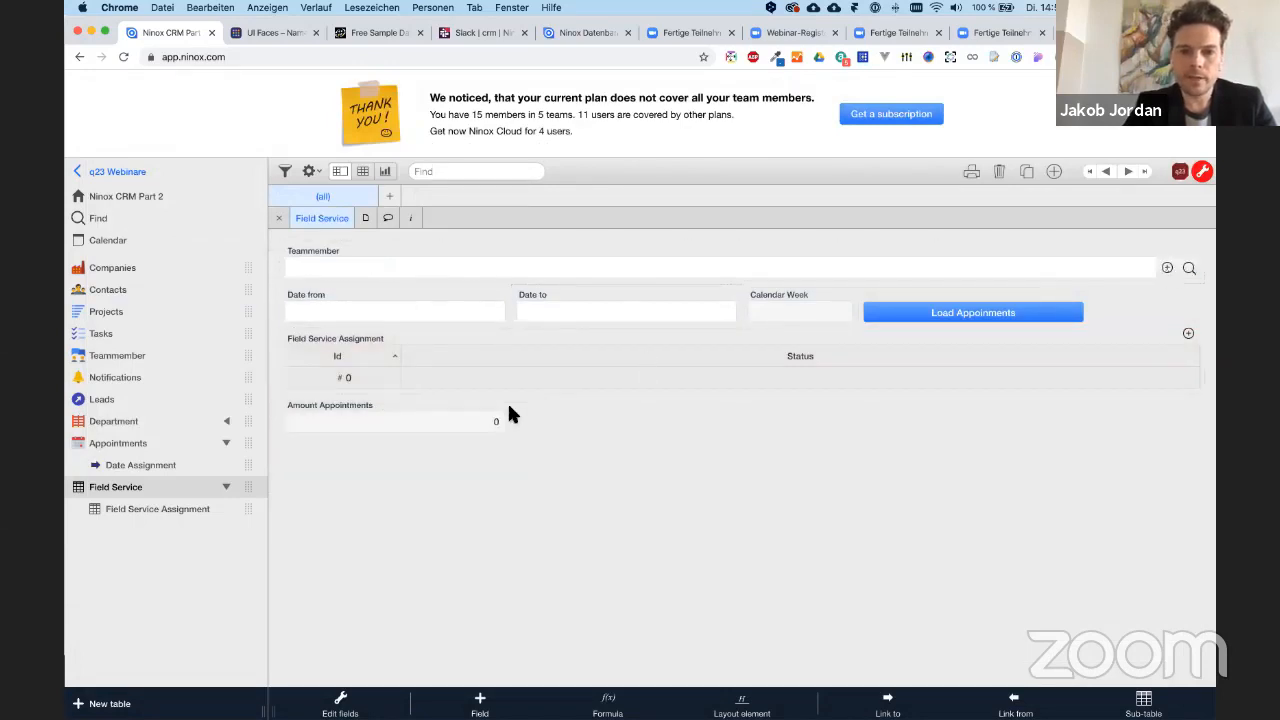
left_click(1189, 268)
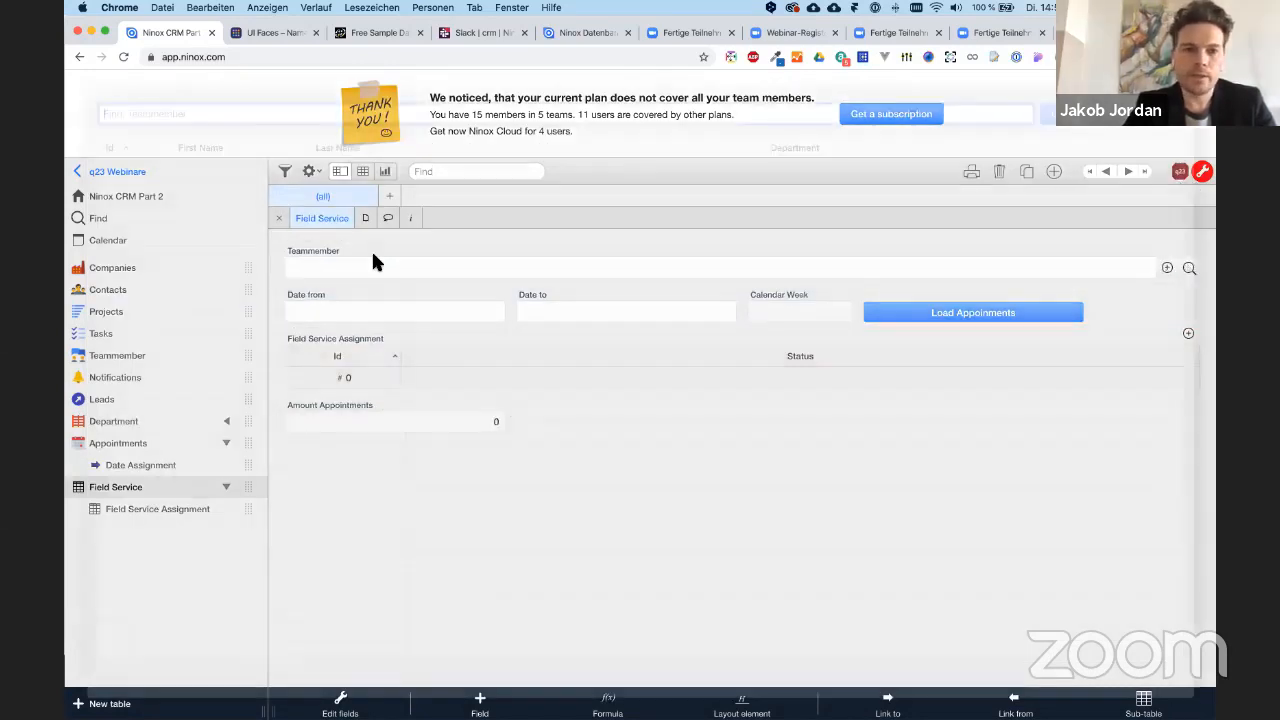
left_click(266, 236)
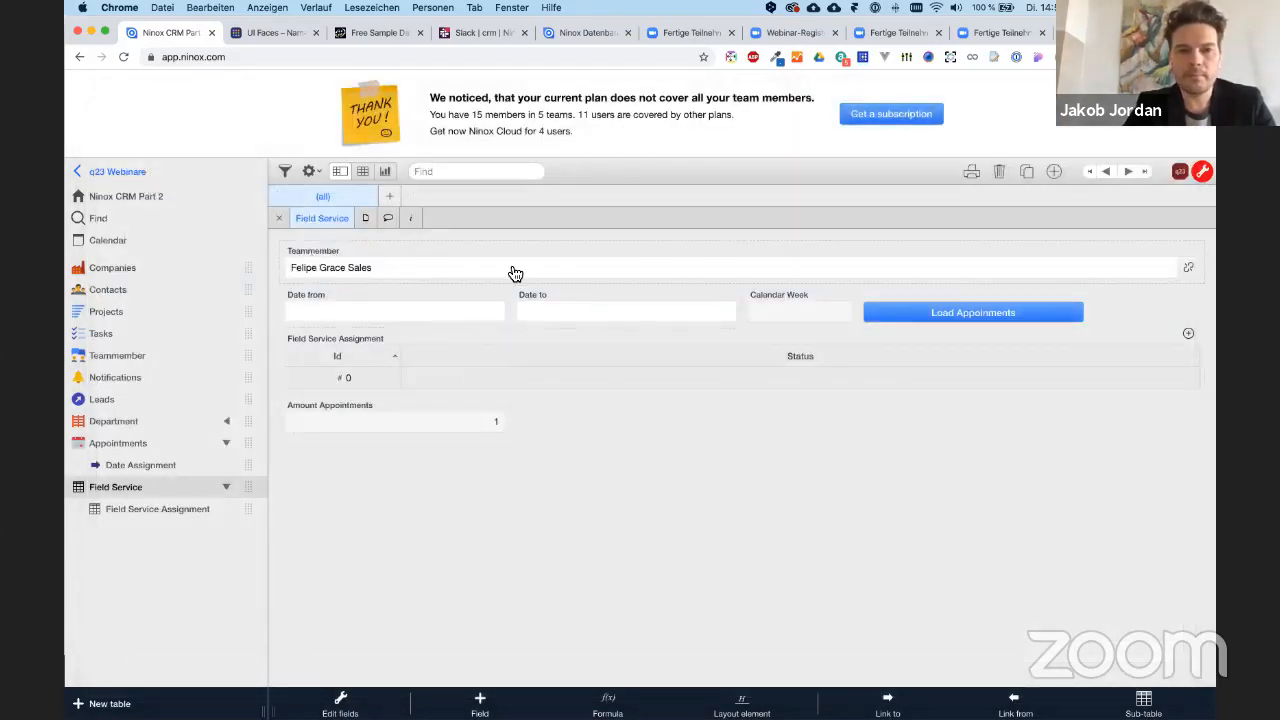
left_click(420, 425)
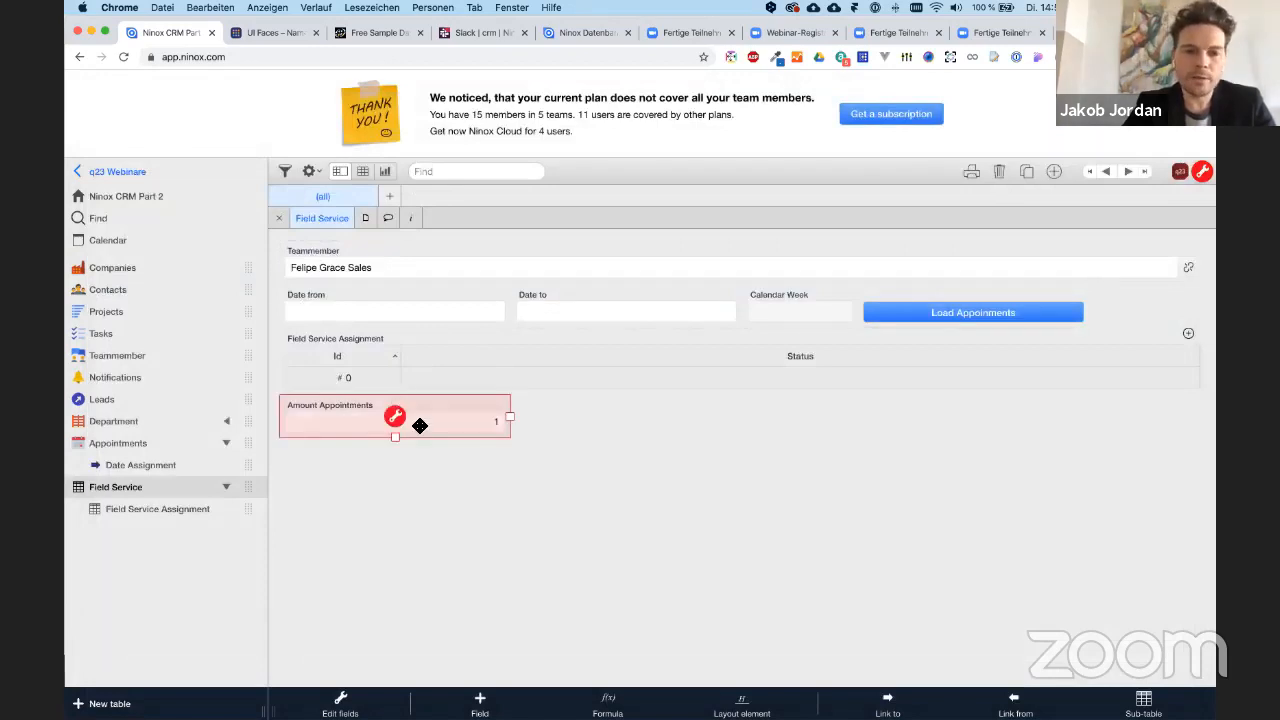
left_click(396, 416)
left_click(546, 256)
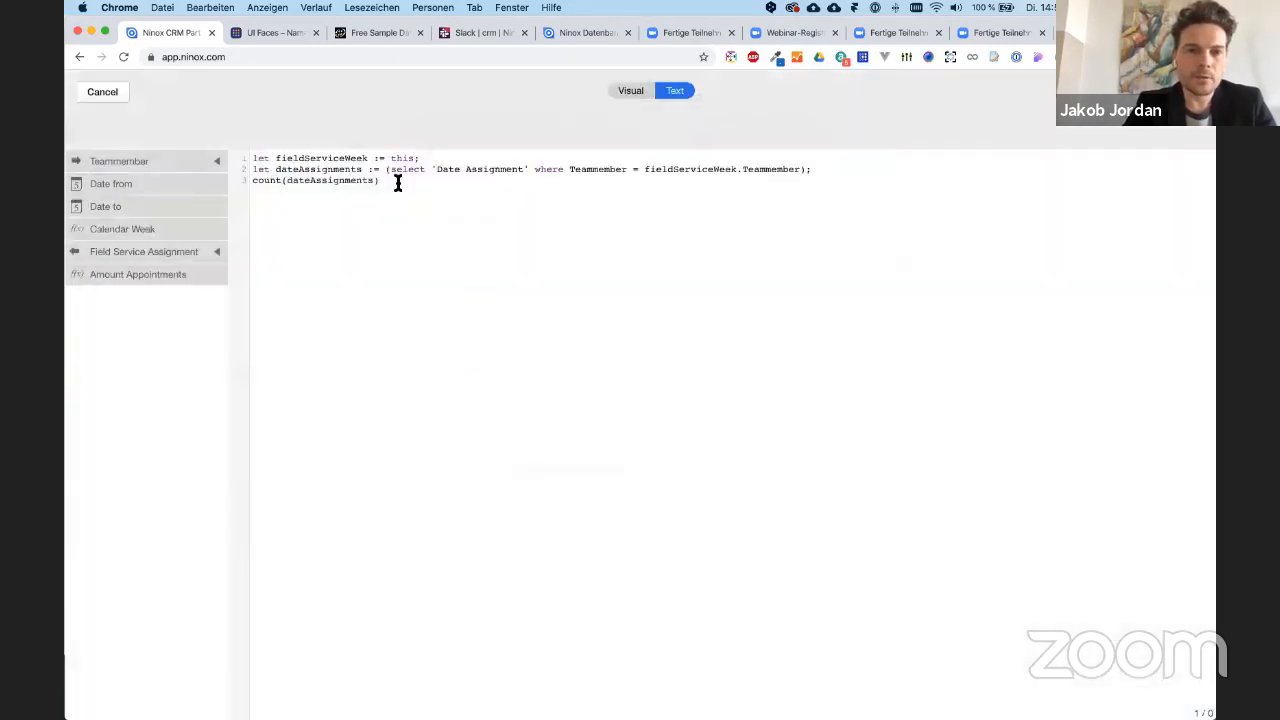
left_click(400, 183)
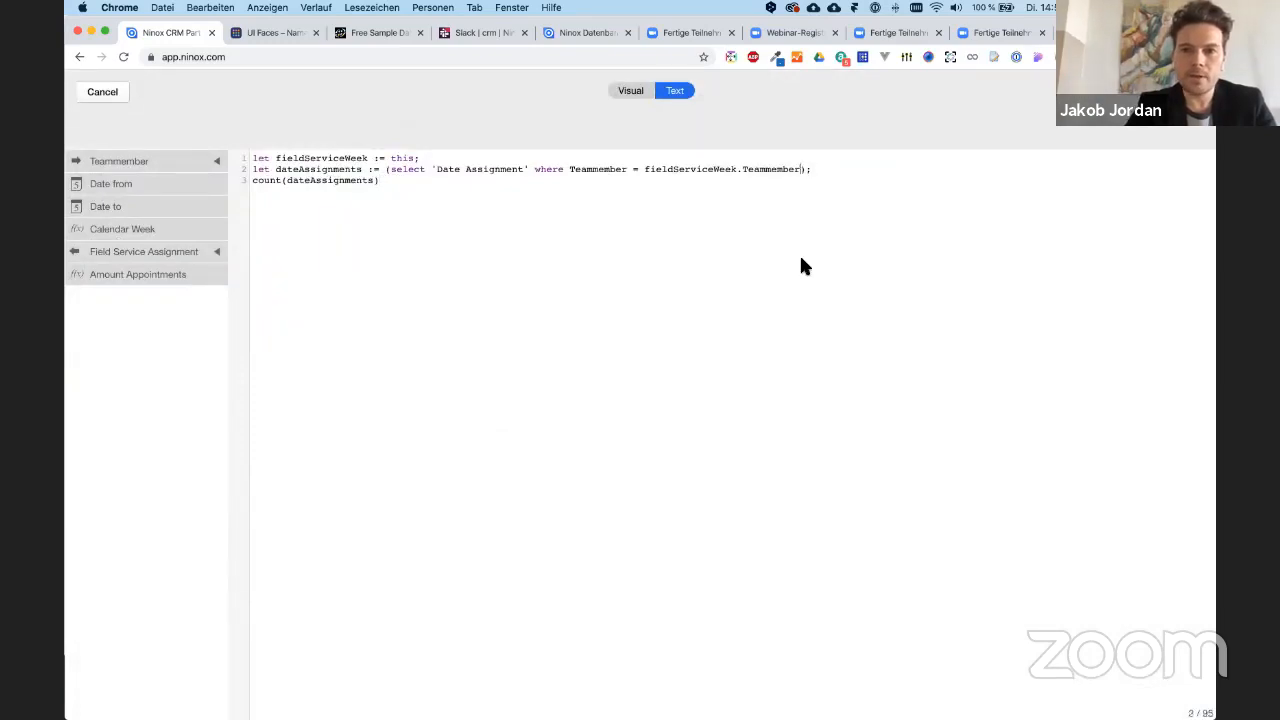
type("Da")
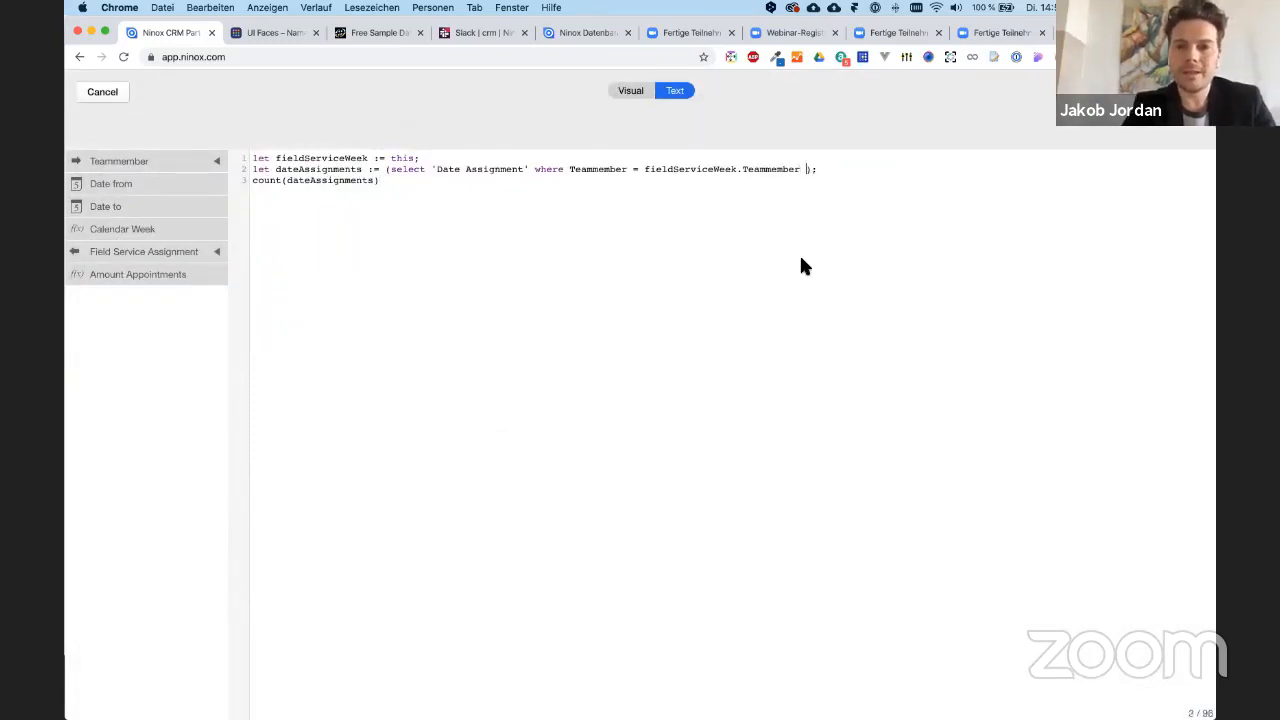
key("BackSpace")
key("BackSpace")
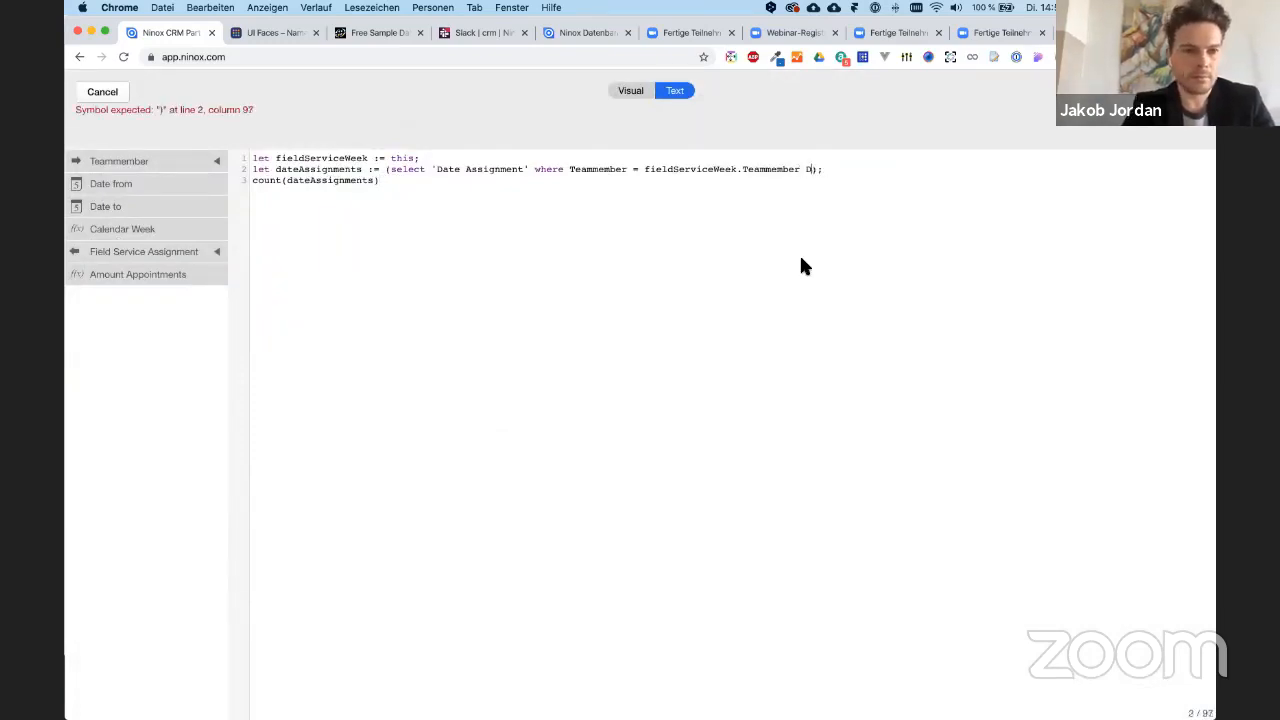
type("a")
key("BackSpace")
type("Date")
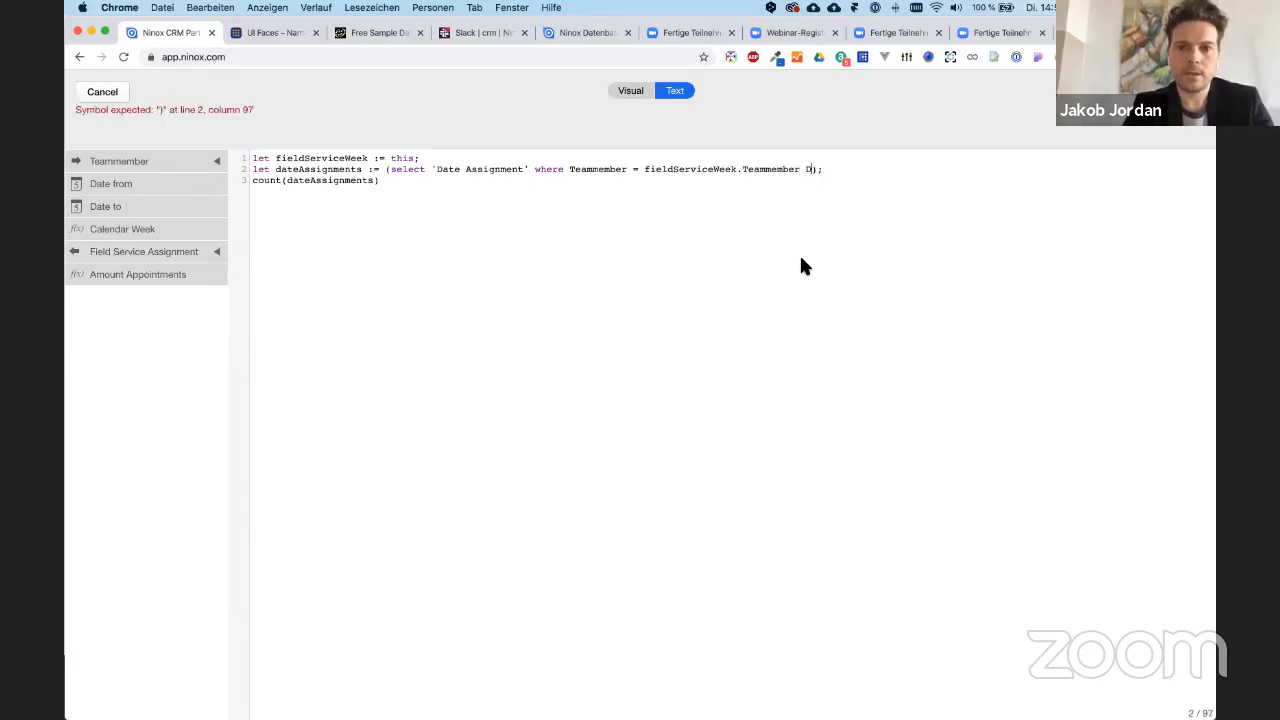
key("BackSpace")
key("BackSpace")
key("BackSpace")
key("BackSpace")
key("BackSpace")
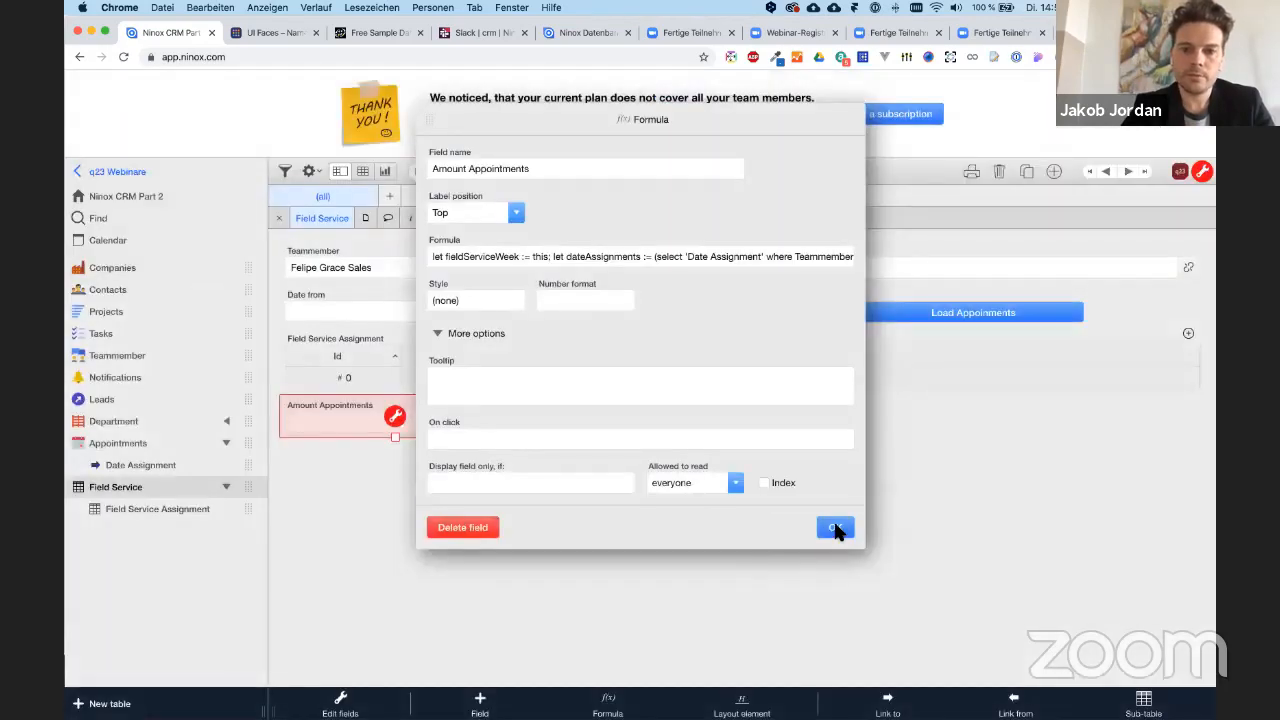
left_click(834, 526)
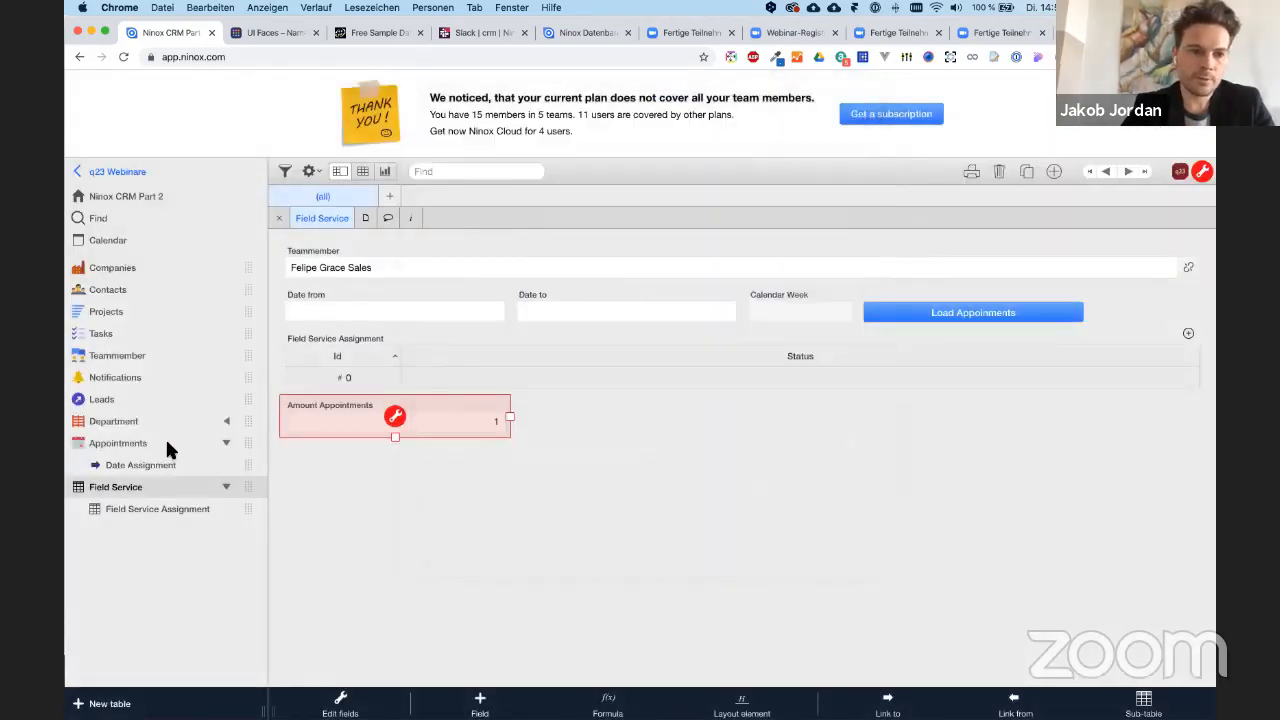
- Rename the Appointments link field in Date Assignment to "Appointment", save the form changes and check the linked appointment record
left_click(156, 464)
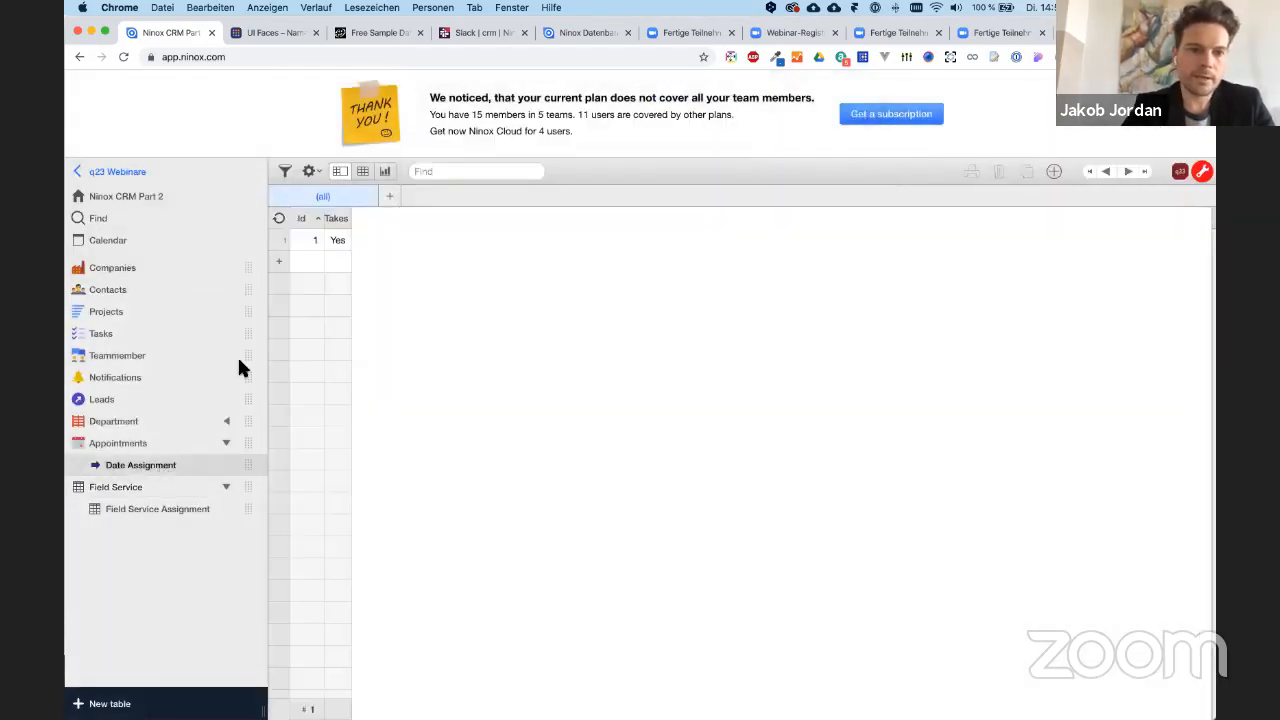
left_click(331, 237)
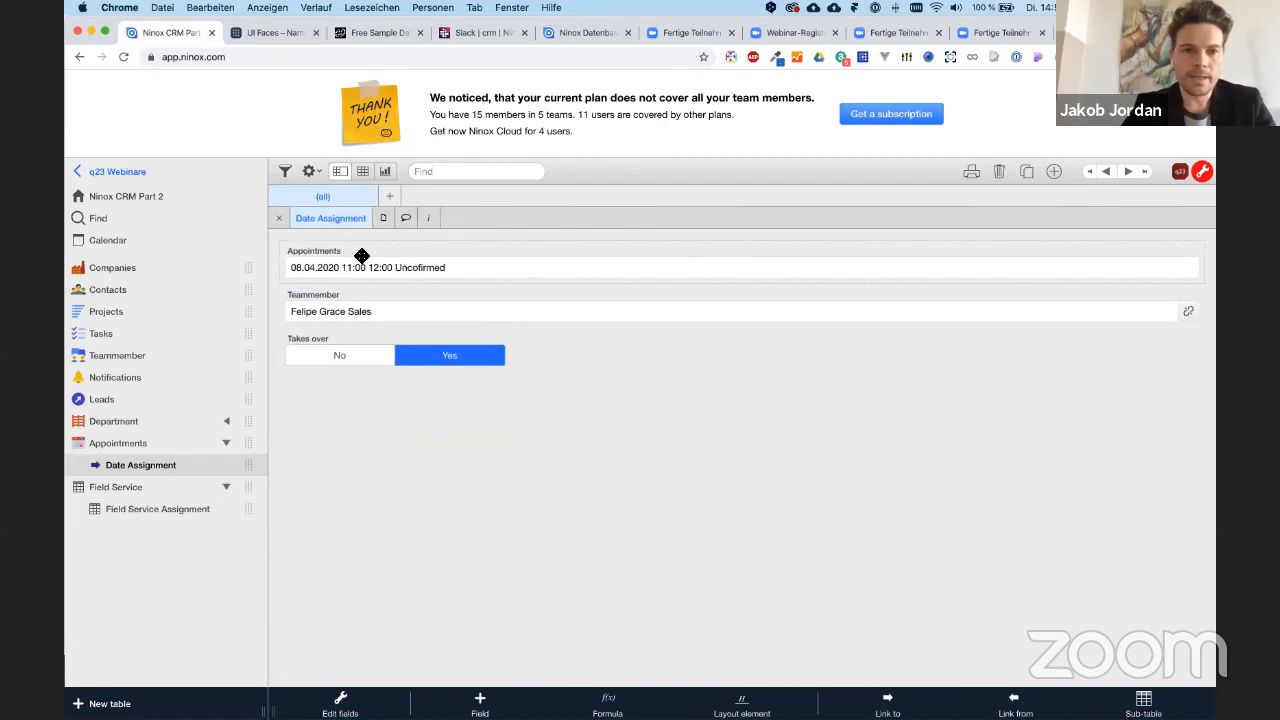
key("BackSpace")
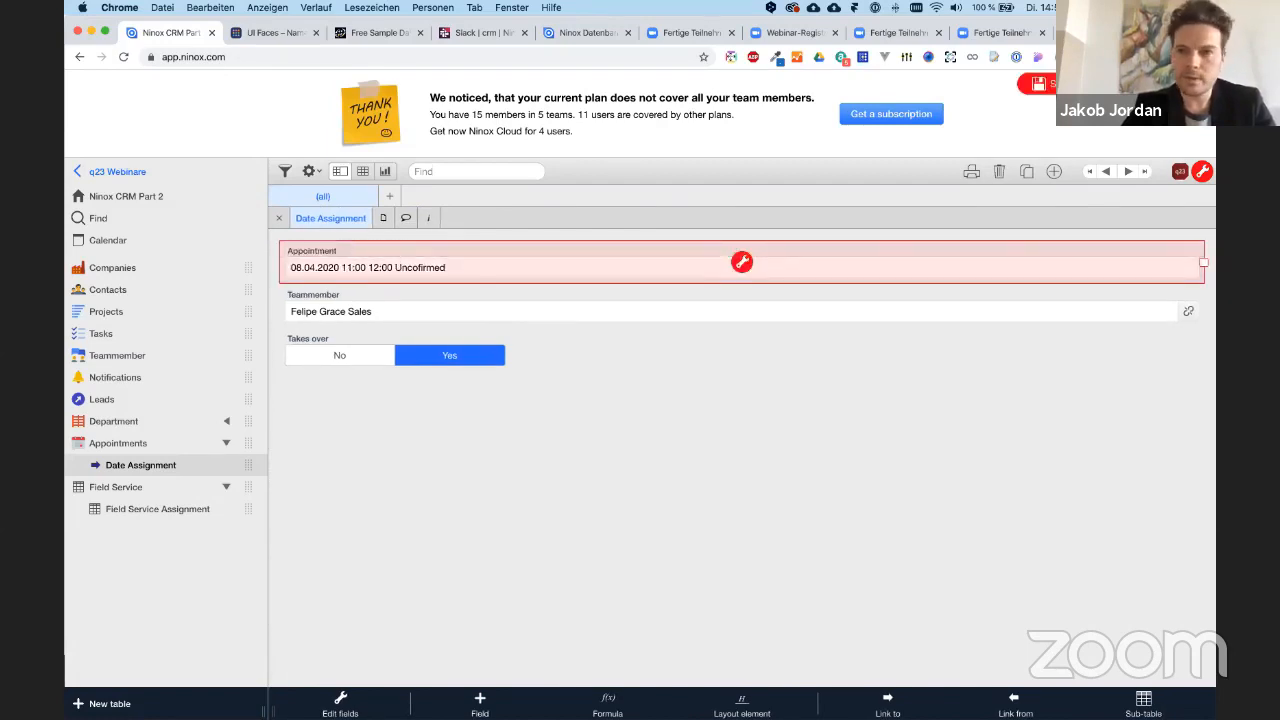
left_click(371, 266)
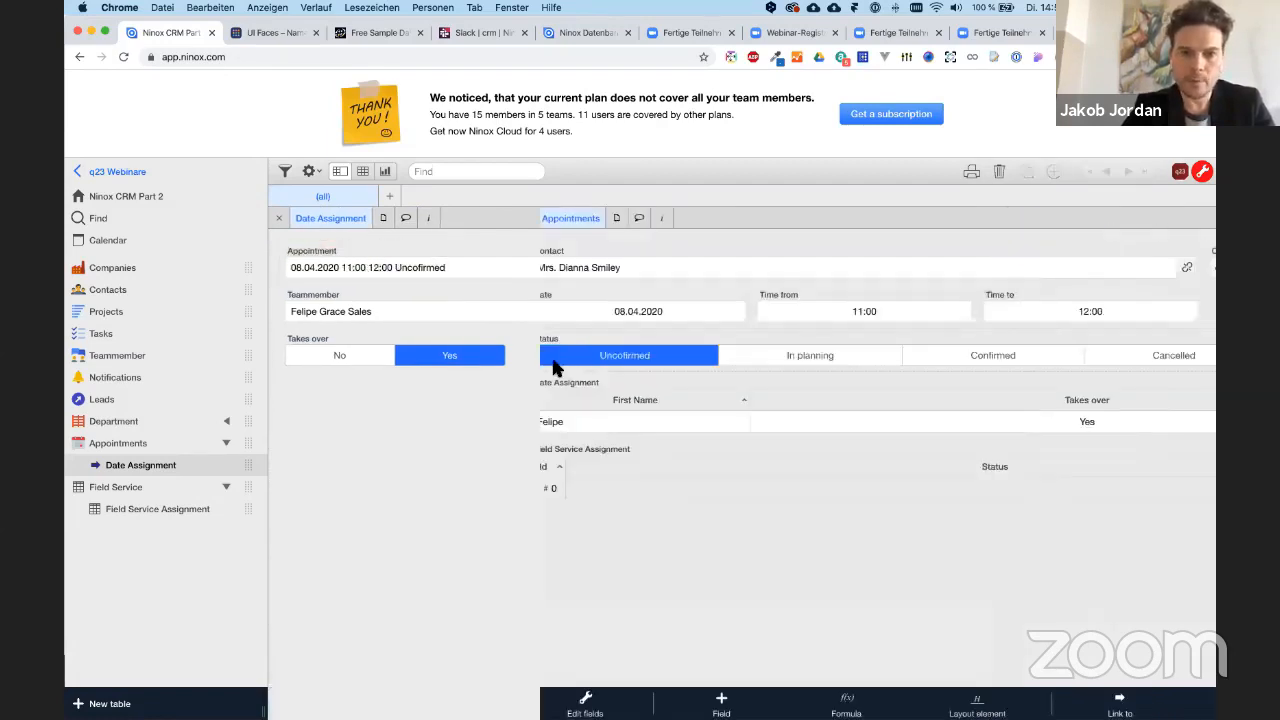
left_click(293, 210)
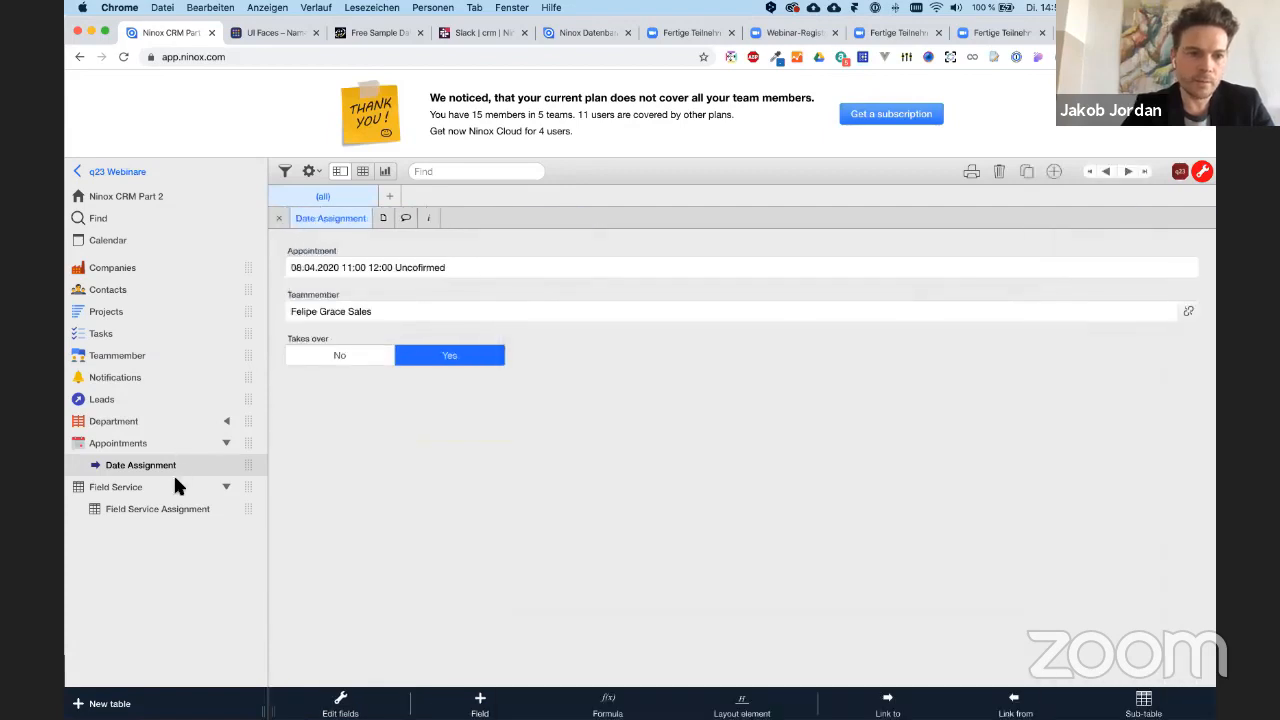
- In Field Service, extend the select condition of the Amount Appointments formula with "and Appointment.Date =" after fieldServiceWeek.Teammember
left_click(167, 493)
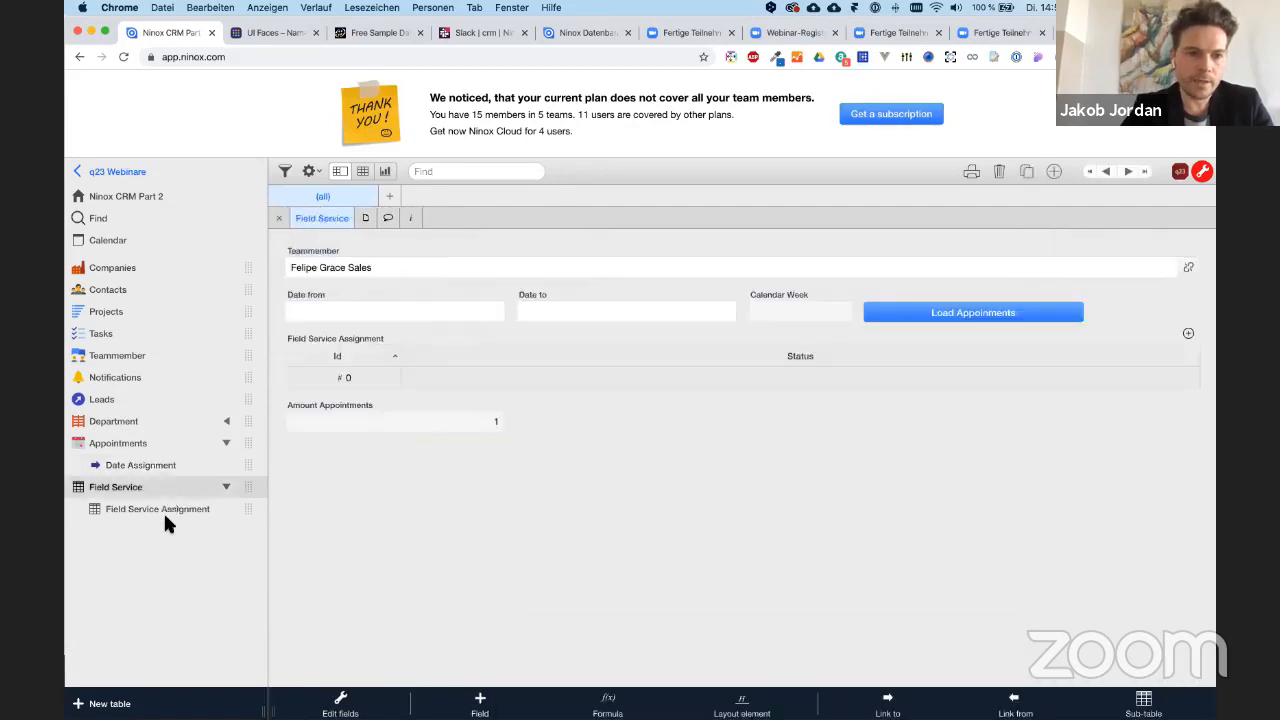
left_click(395, 415, "alt")
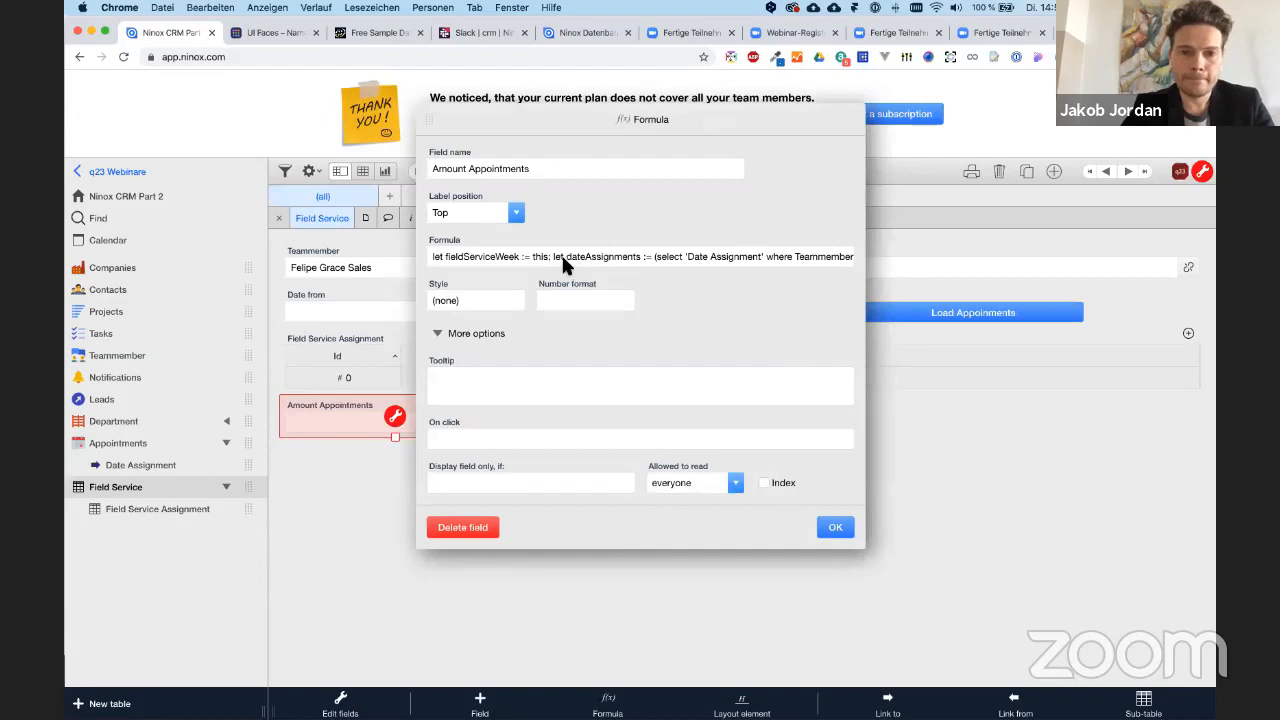
left_click(561, 256)
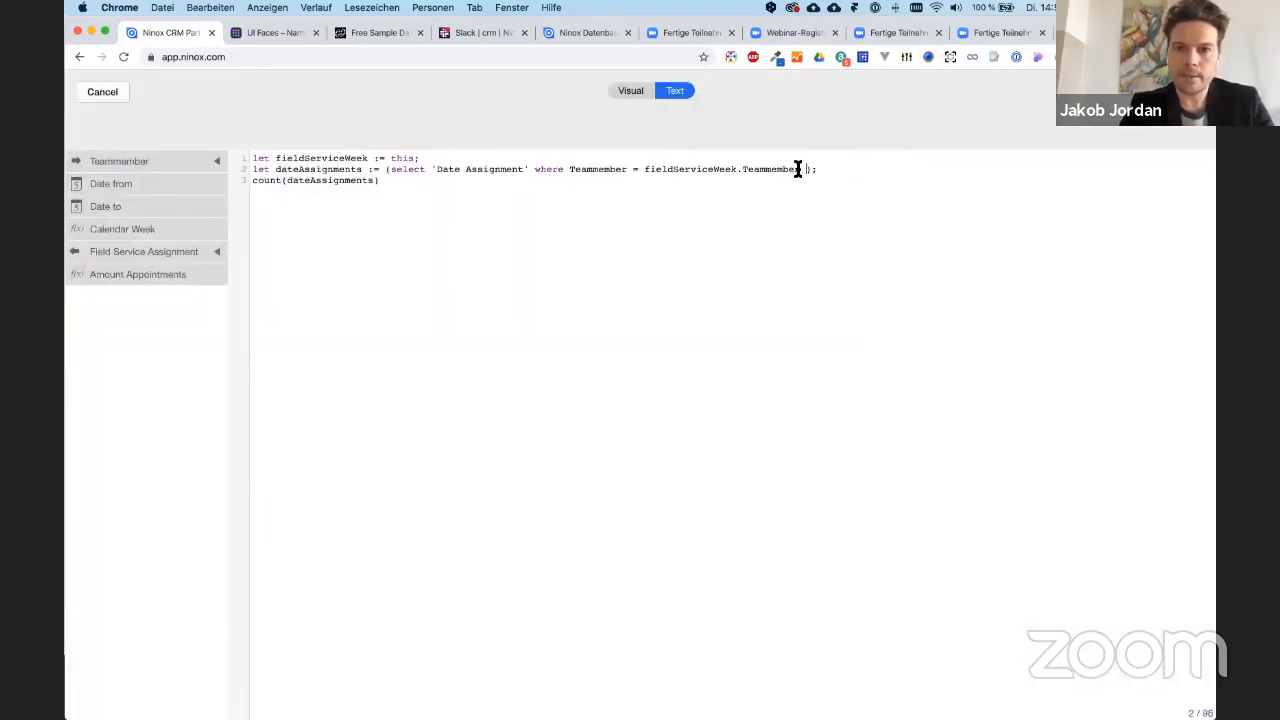
type("Appoi")
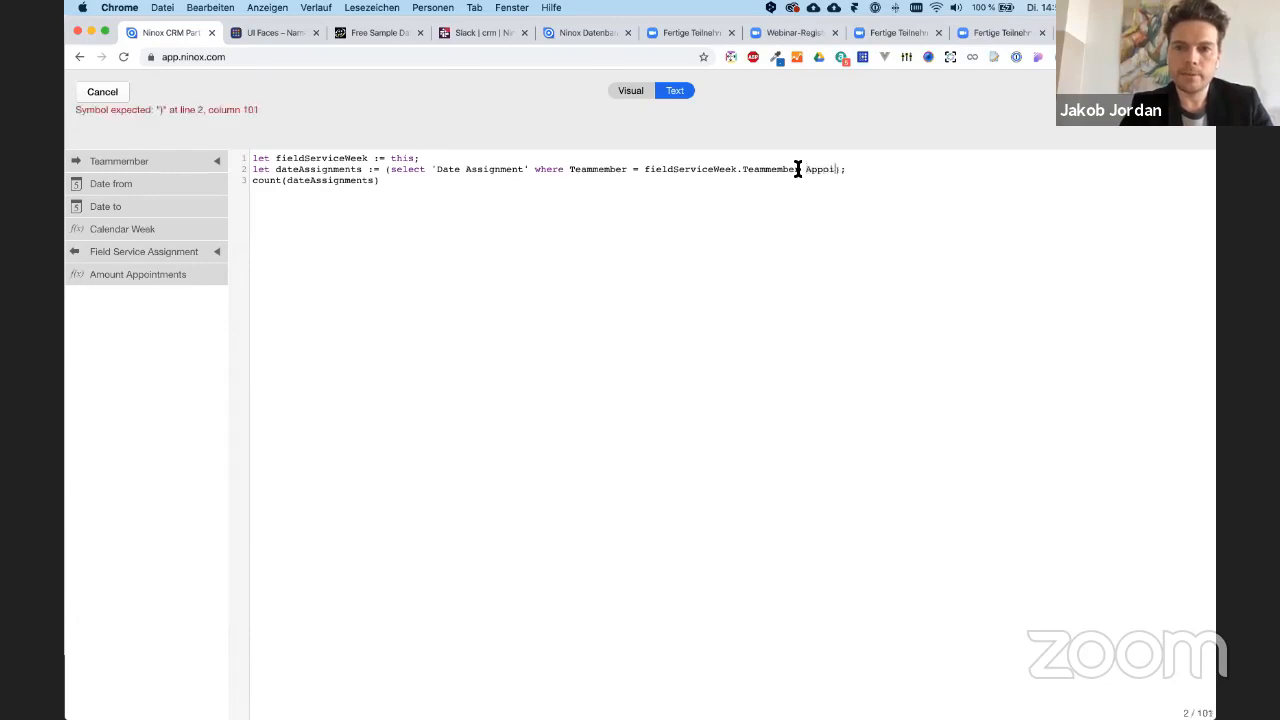
key("BackSpace")
key("BackSpace")
key("BackSpace")
key("BackSpace")
key("BackSpace")
type("and Ap")
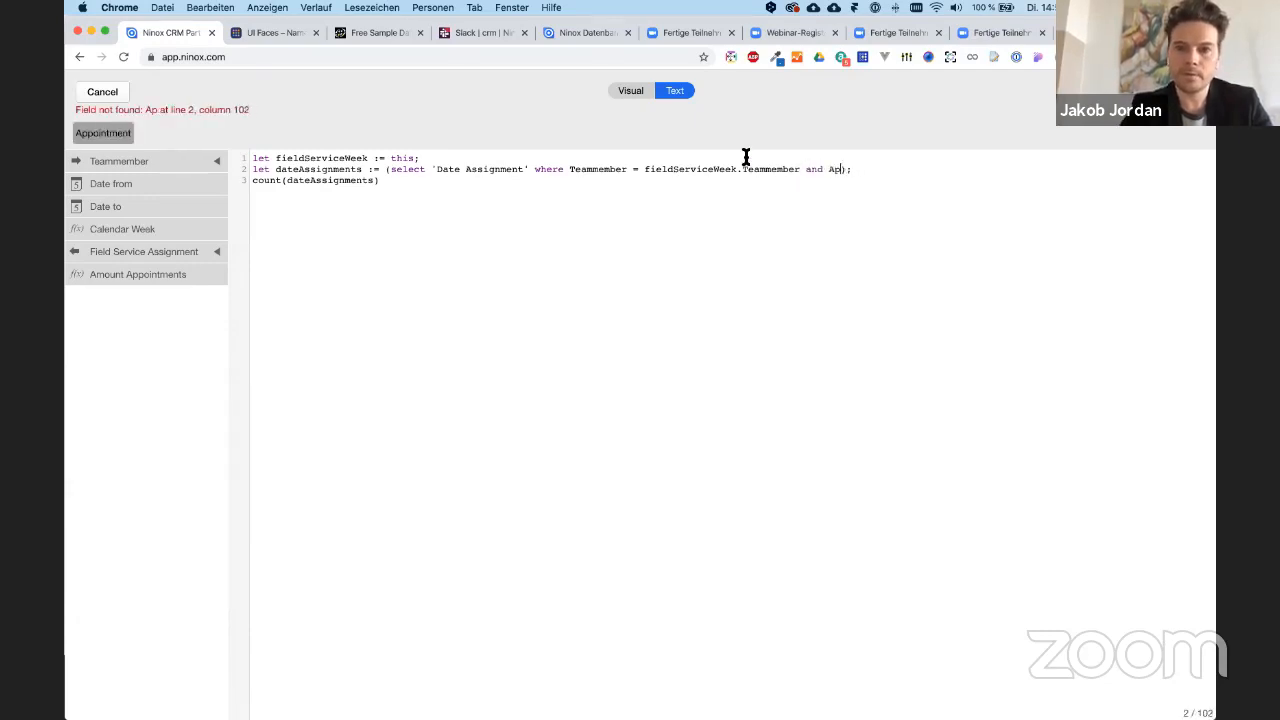
left_click(104, 133)
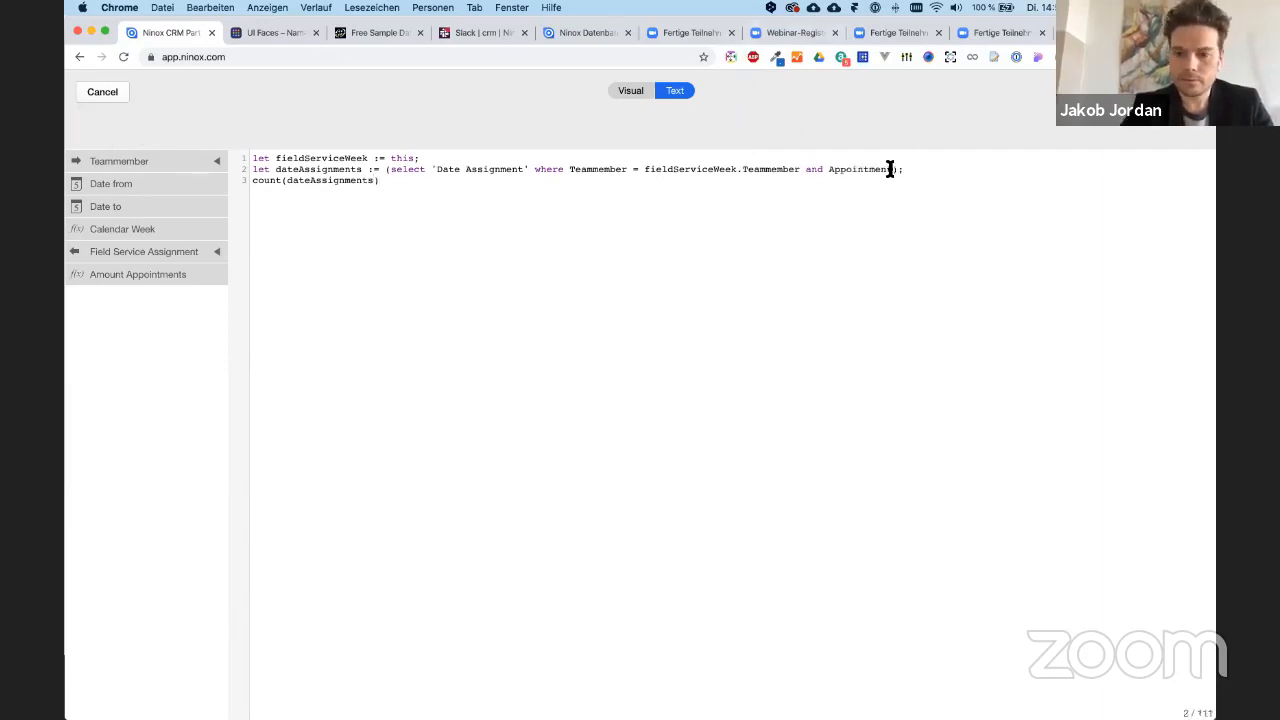
type(".Date =")
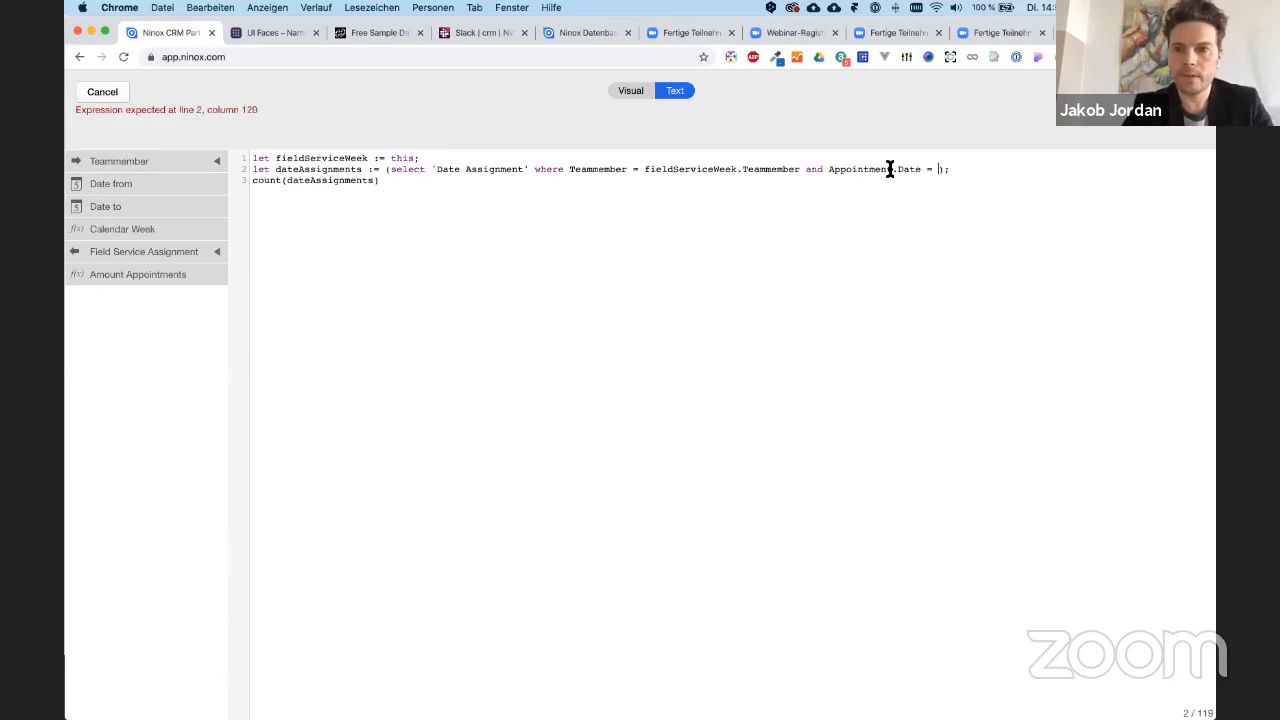
- Complete the date condition with fieldServiceWeek.'Date from' and change its comparison operator to >=
double_click(313, 158)
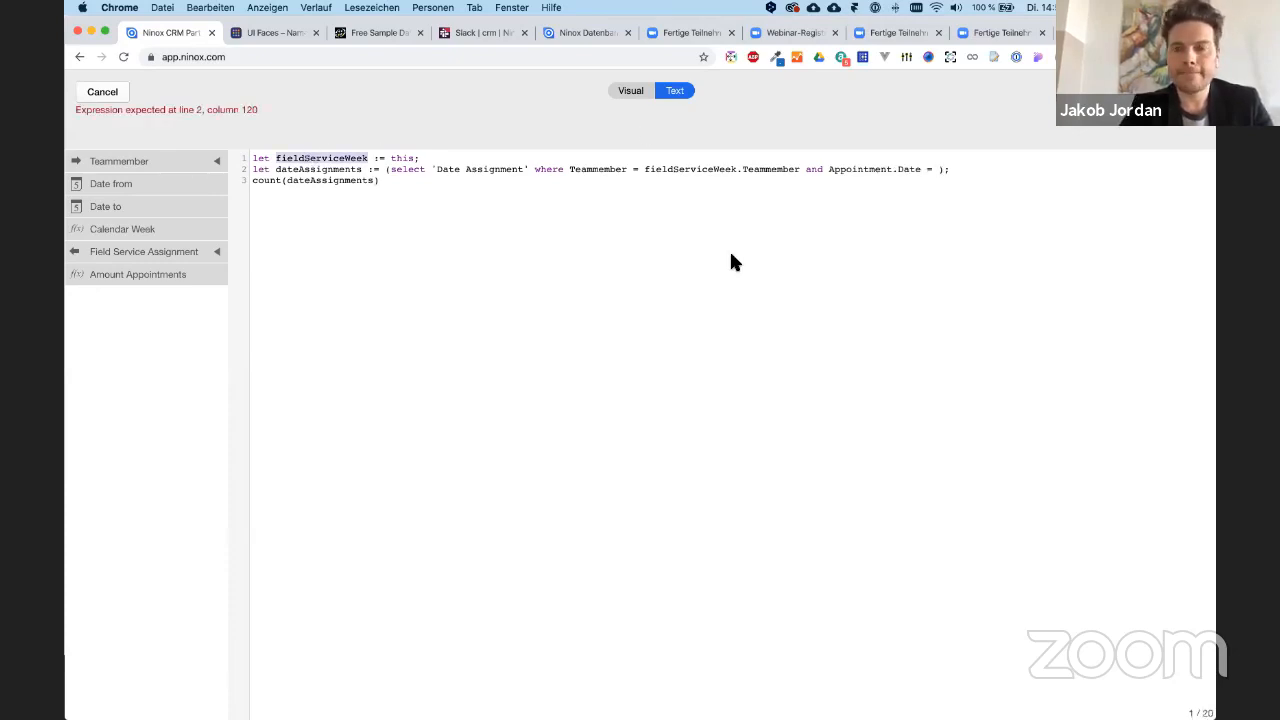
key("ctrl+c")
left_click(935, 168)
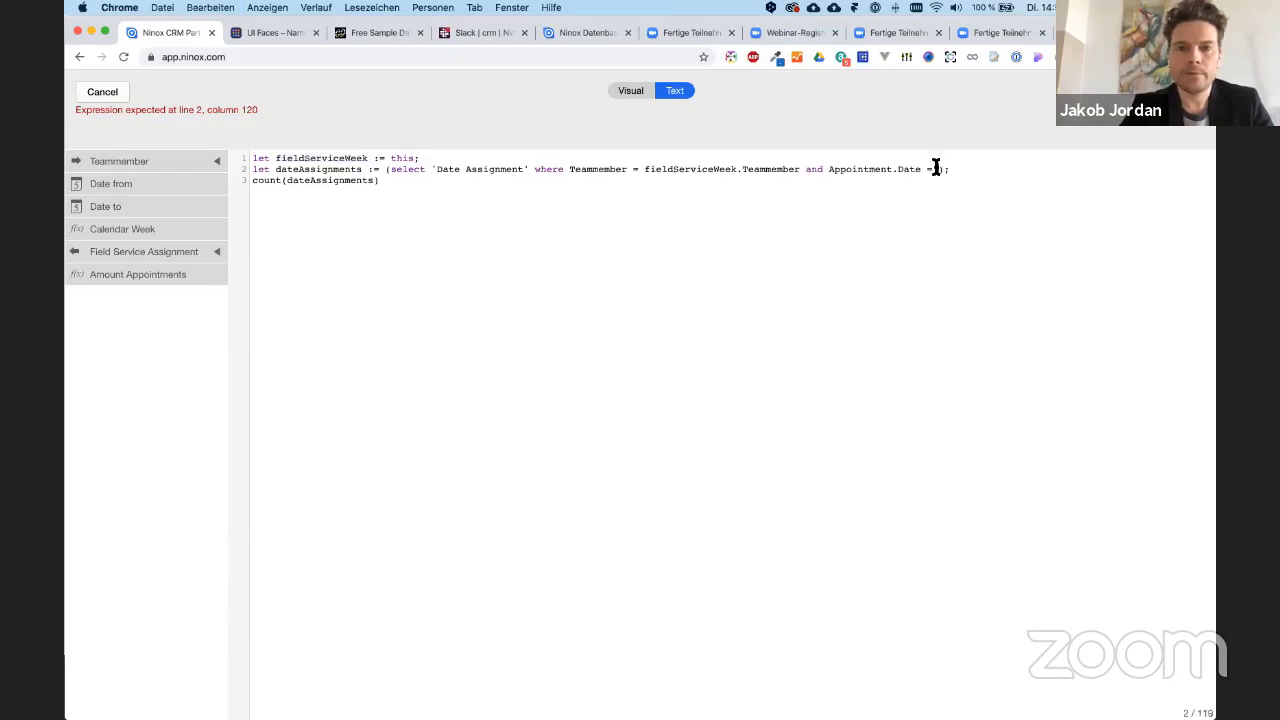
key("ctrl+v")
type(".Date")
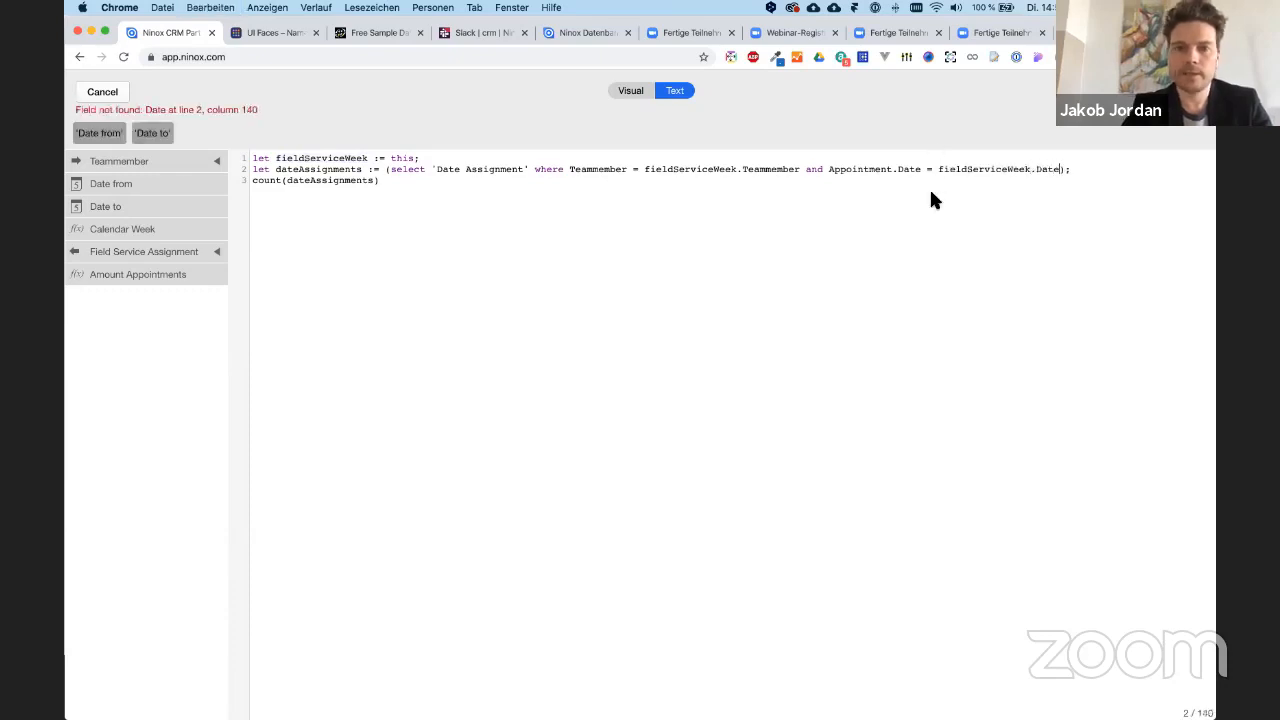
left_click(100, 133)
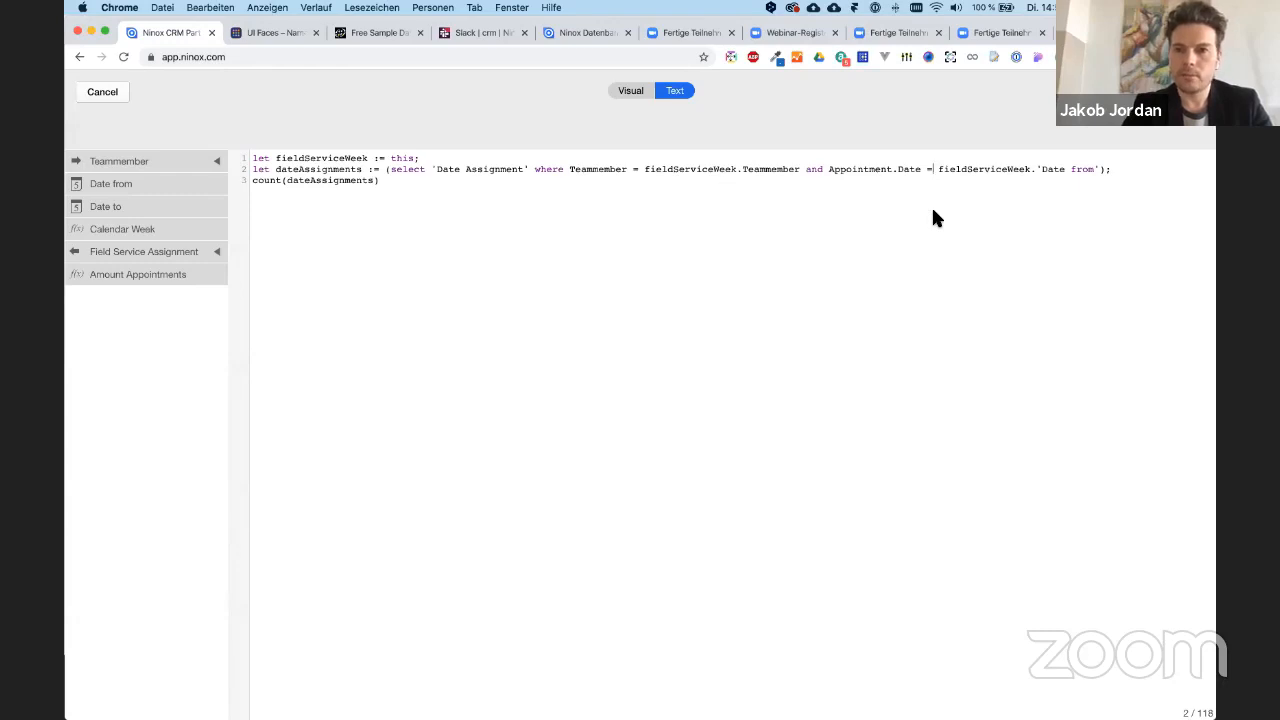
type("-")
key("BackSpace")
type(">")
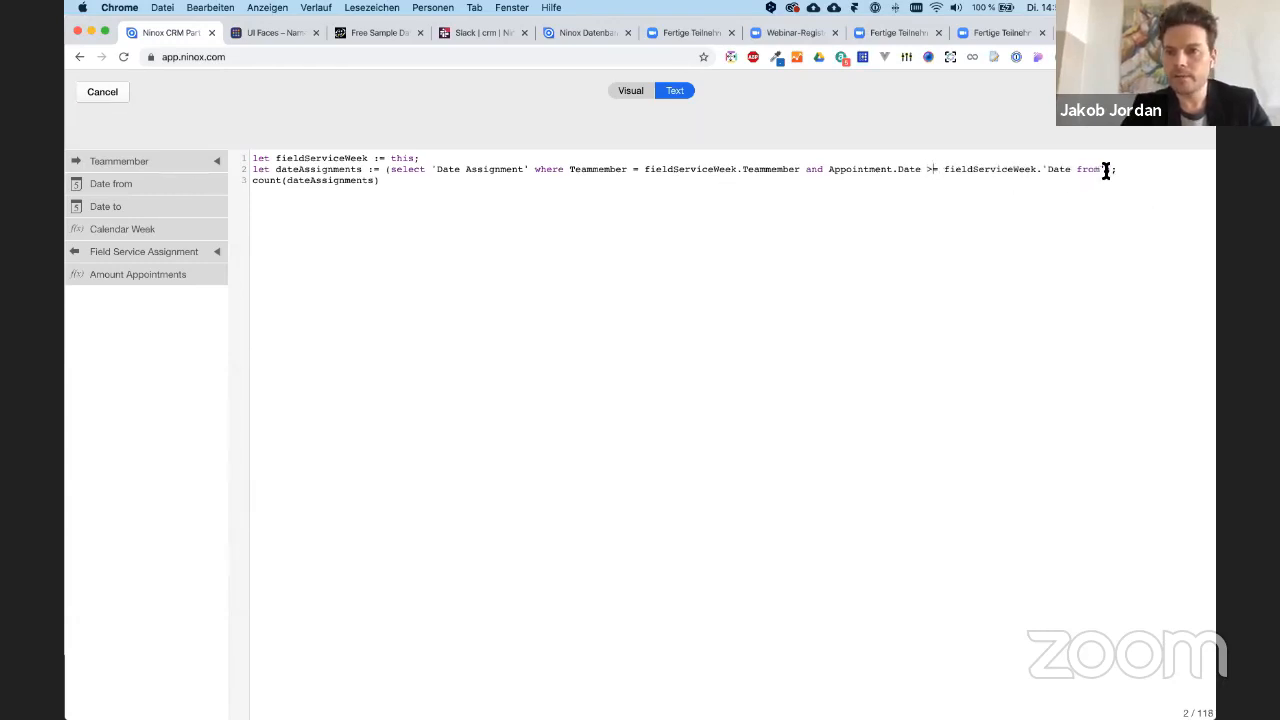
- Add the condition "and Appointment.Date <= fieldServiceWeek.'Date to'" to the select statement and confirm the formula field's settings
left_click_drag(1104, 169, 806, 169)
key("super+c")
key("Right")
key("super+v")
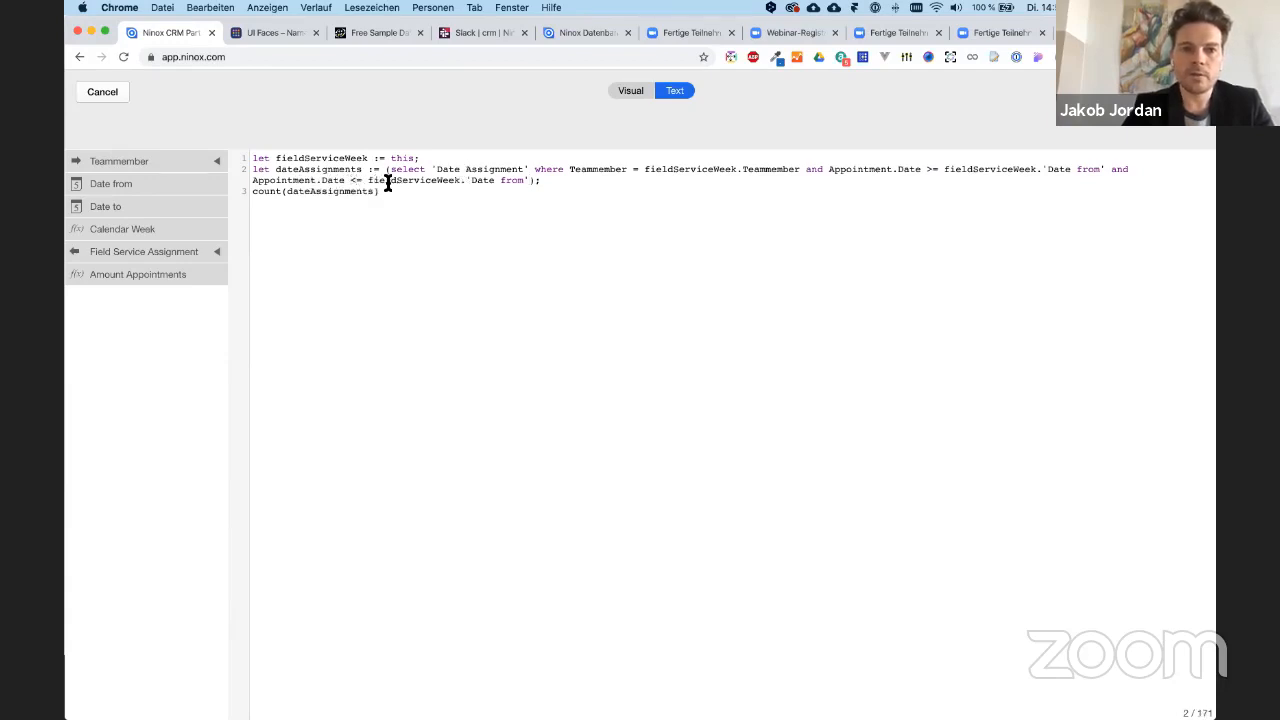
double_click(512, 181)
type("to")
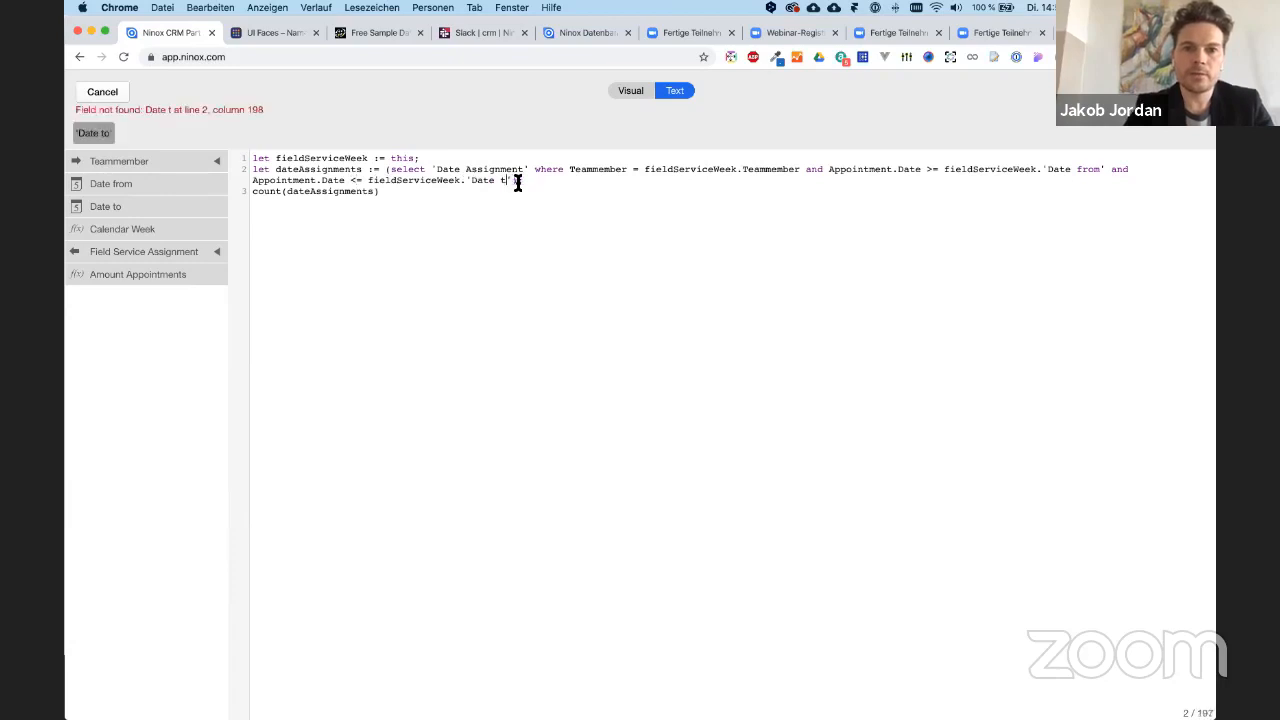
key("super+a")
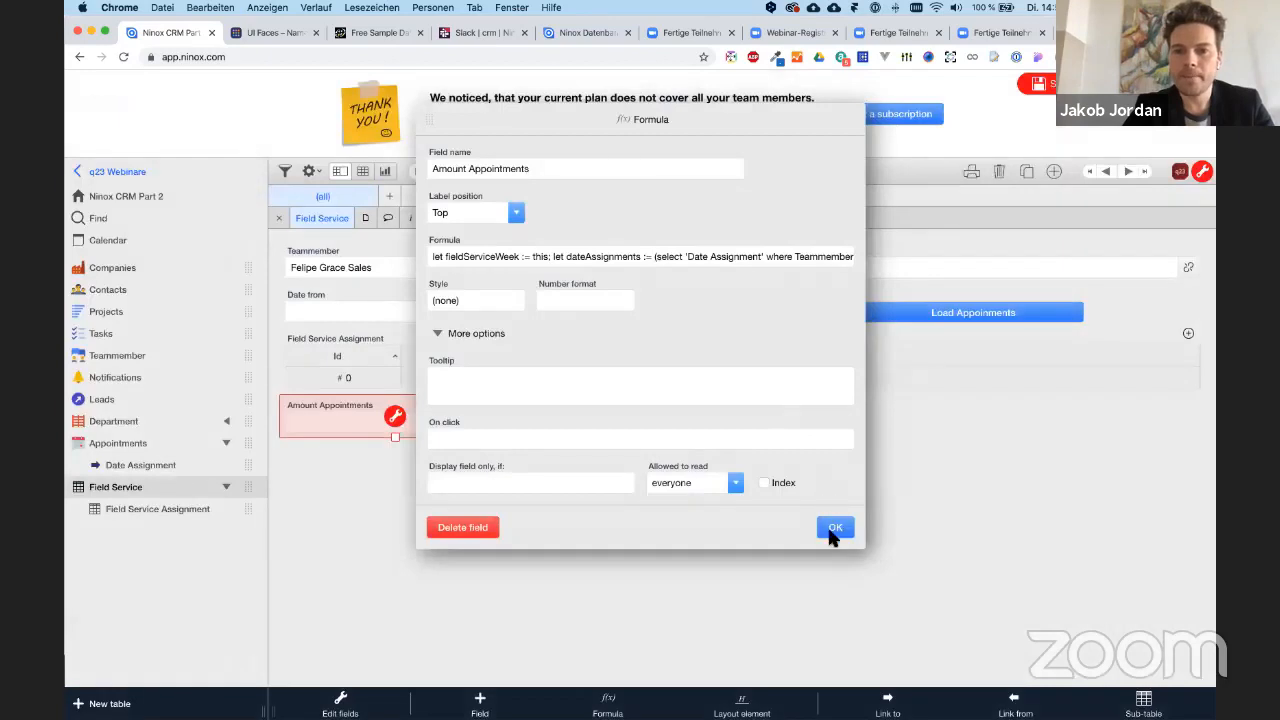
left_click(829, 534)
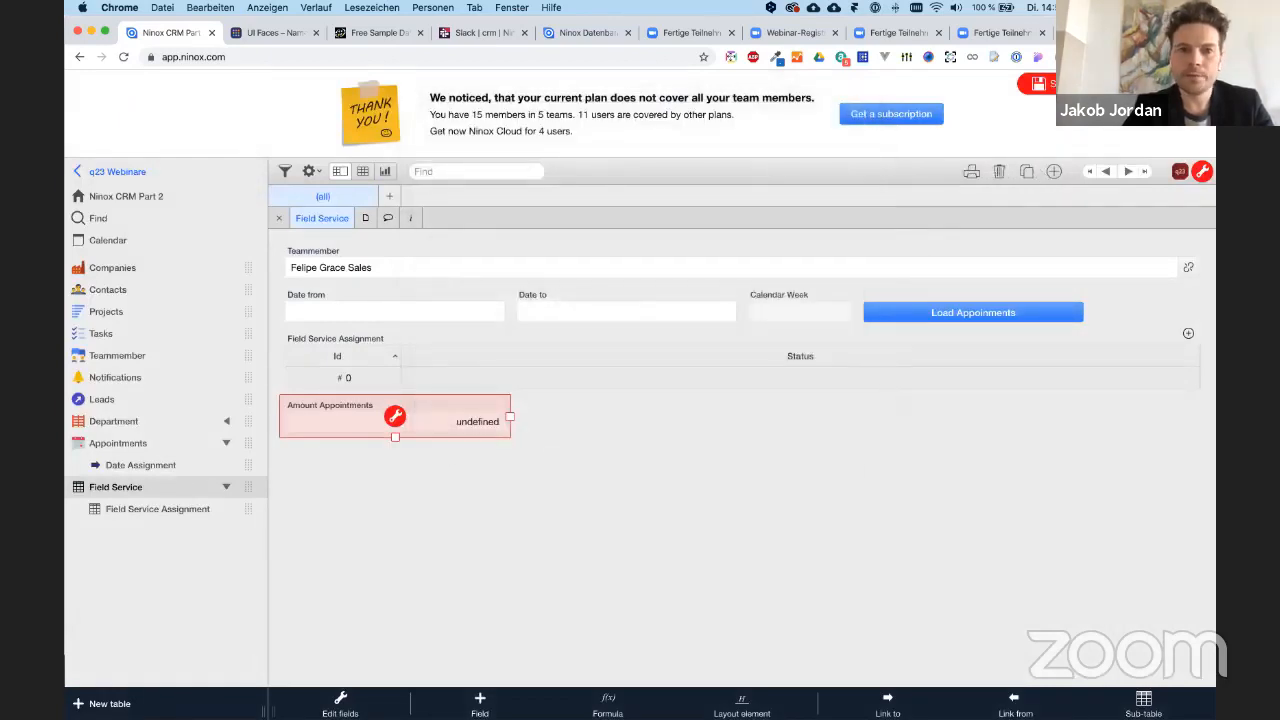
- In the Field Service record, set Date from to 06.04.2020 and Date to to 12.04.2020
left_click(398, 442)
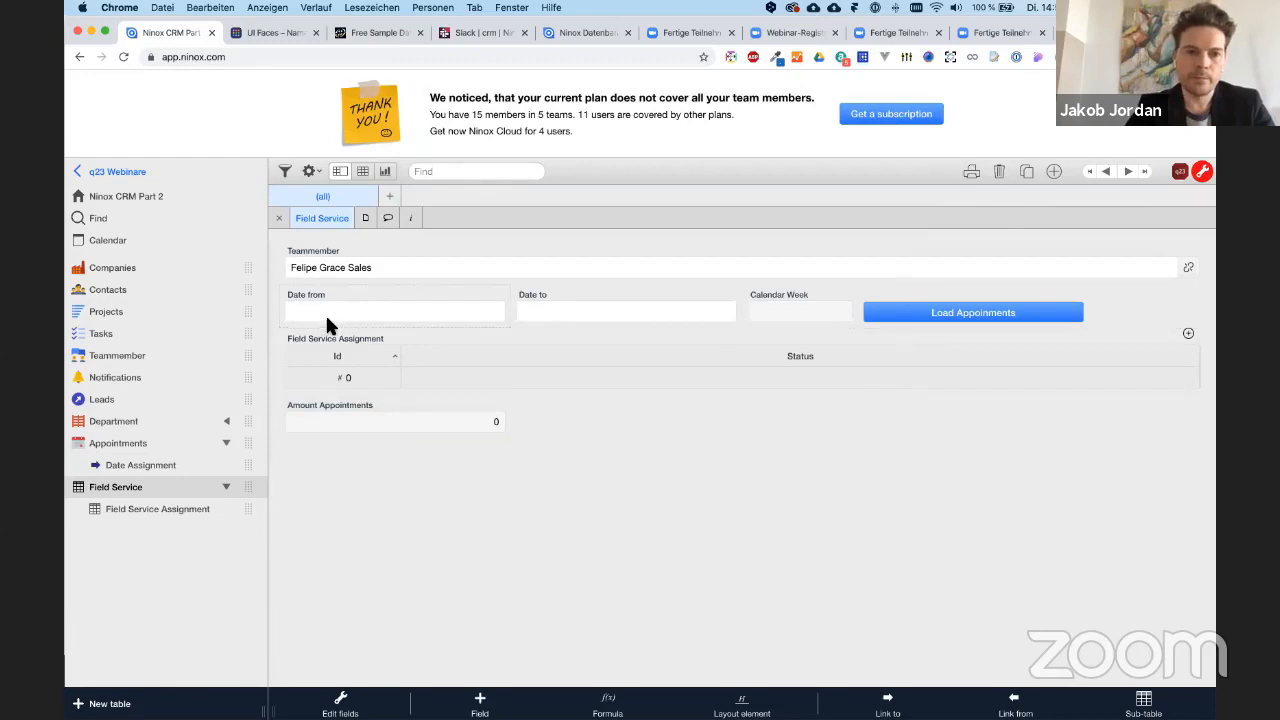
left_click(357, 311)
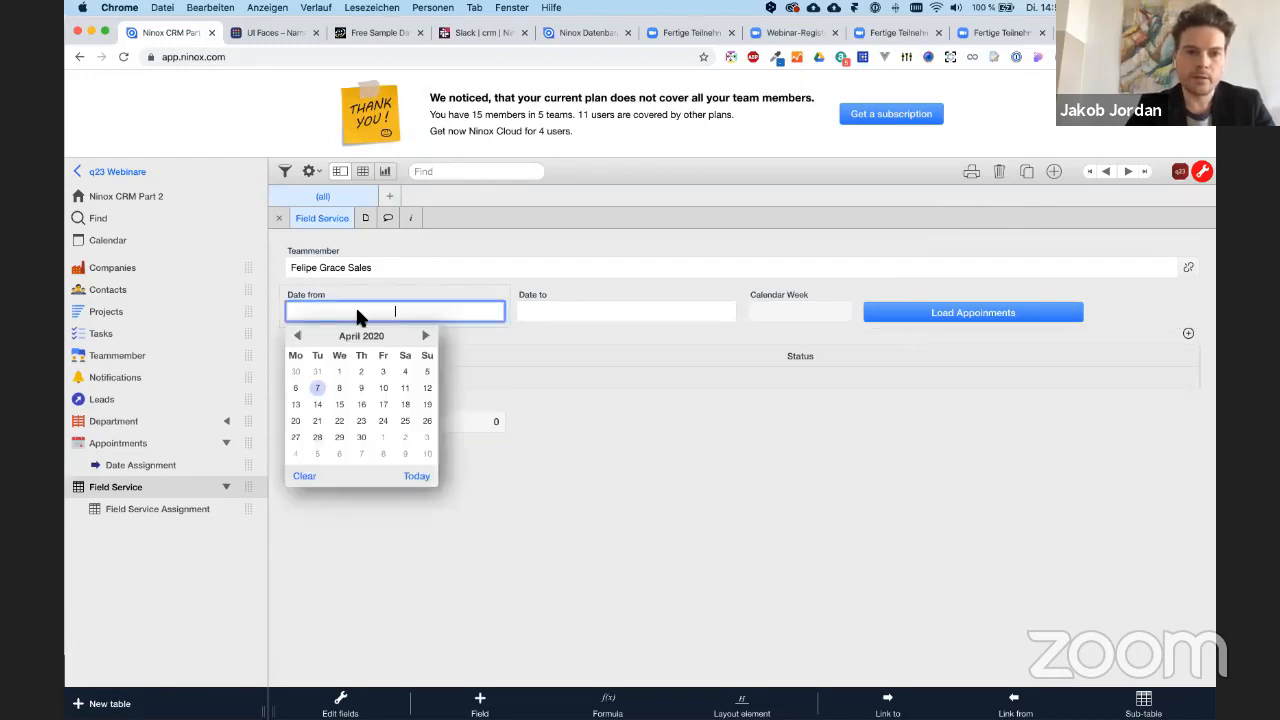
left_click(296, 388)
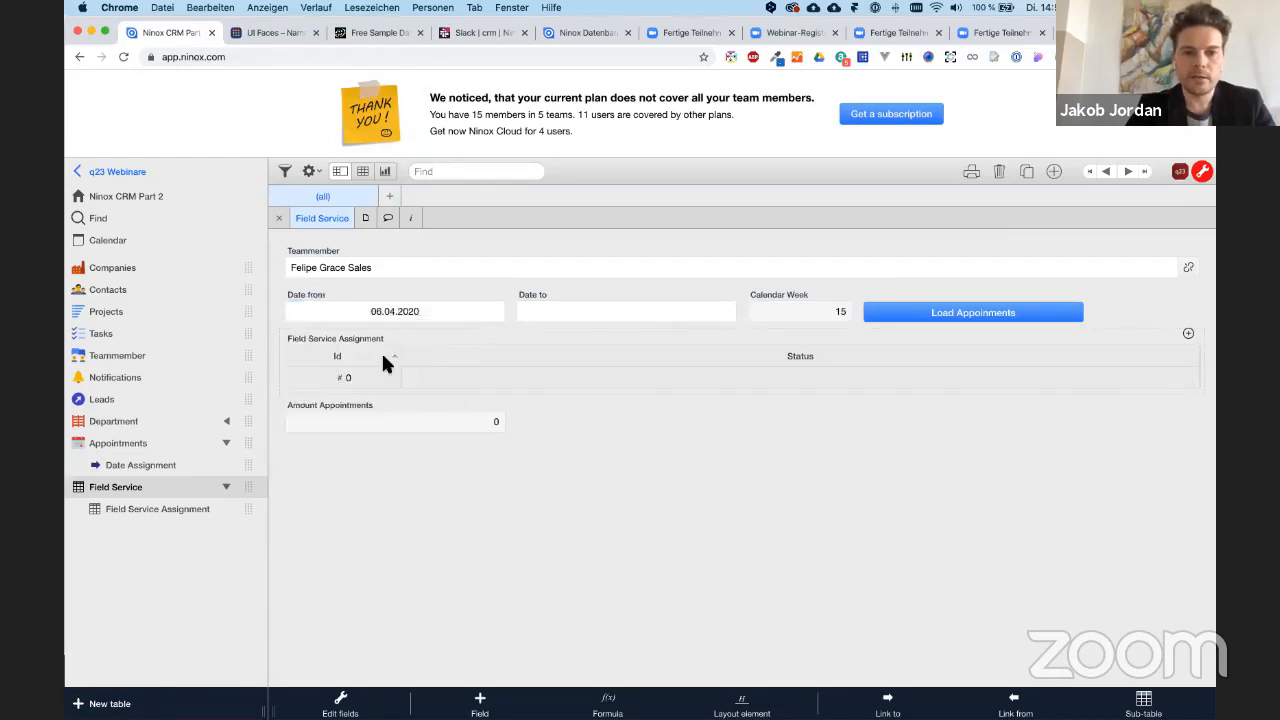
left_click(543, 314)
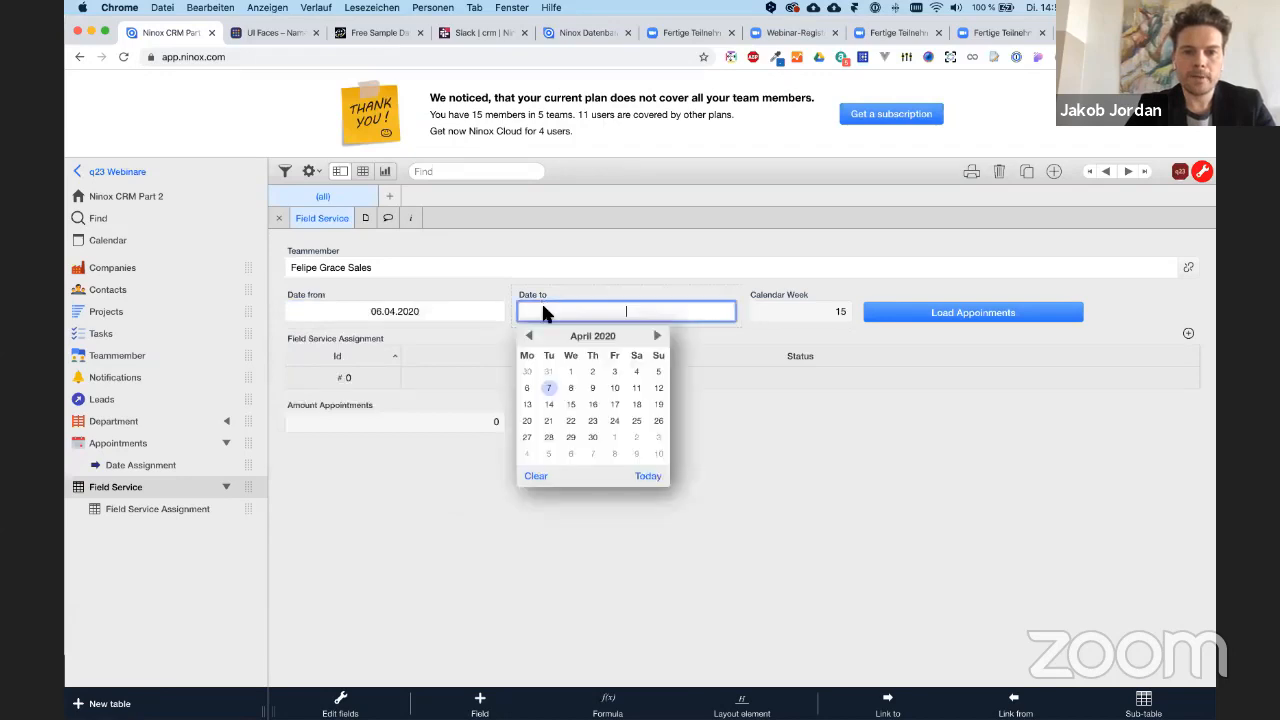
left_click(658, 387)
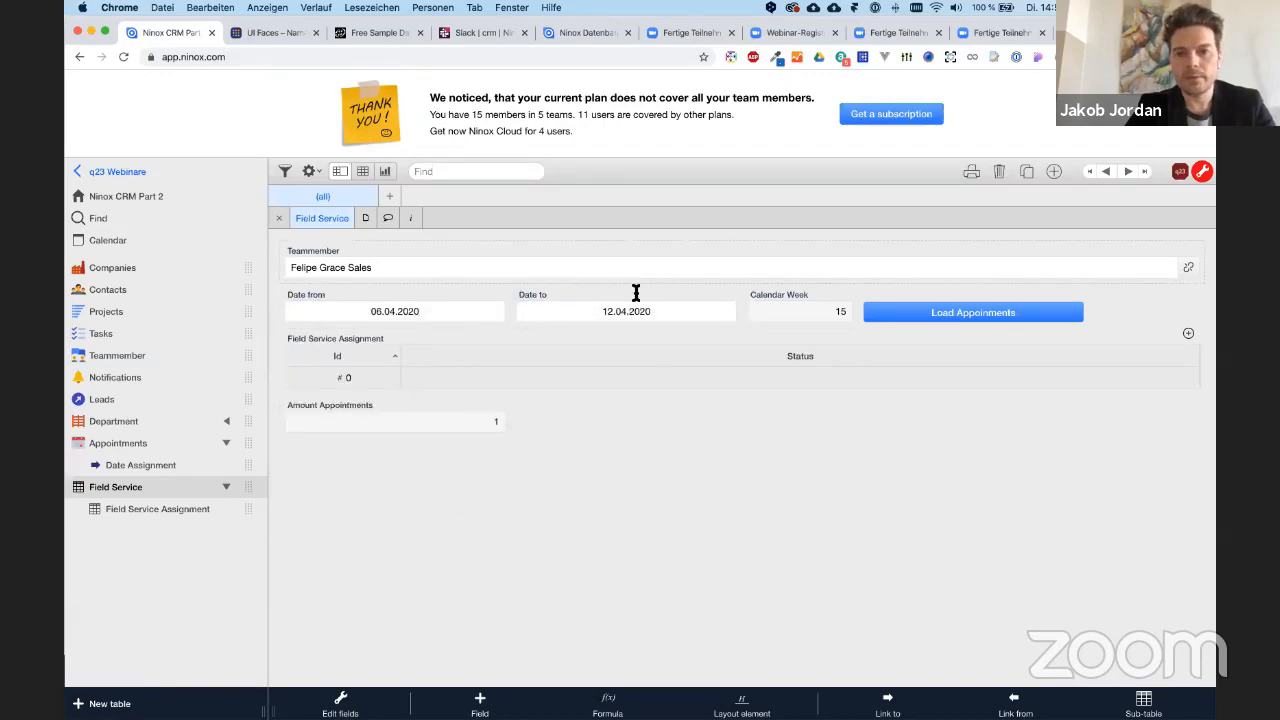
- Try the following week in the Field Service record with Date from 13.04.2020 and Date to 19.04.2020
left_click(437, 301)
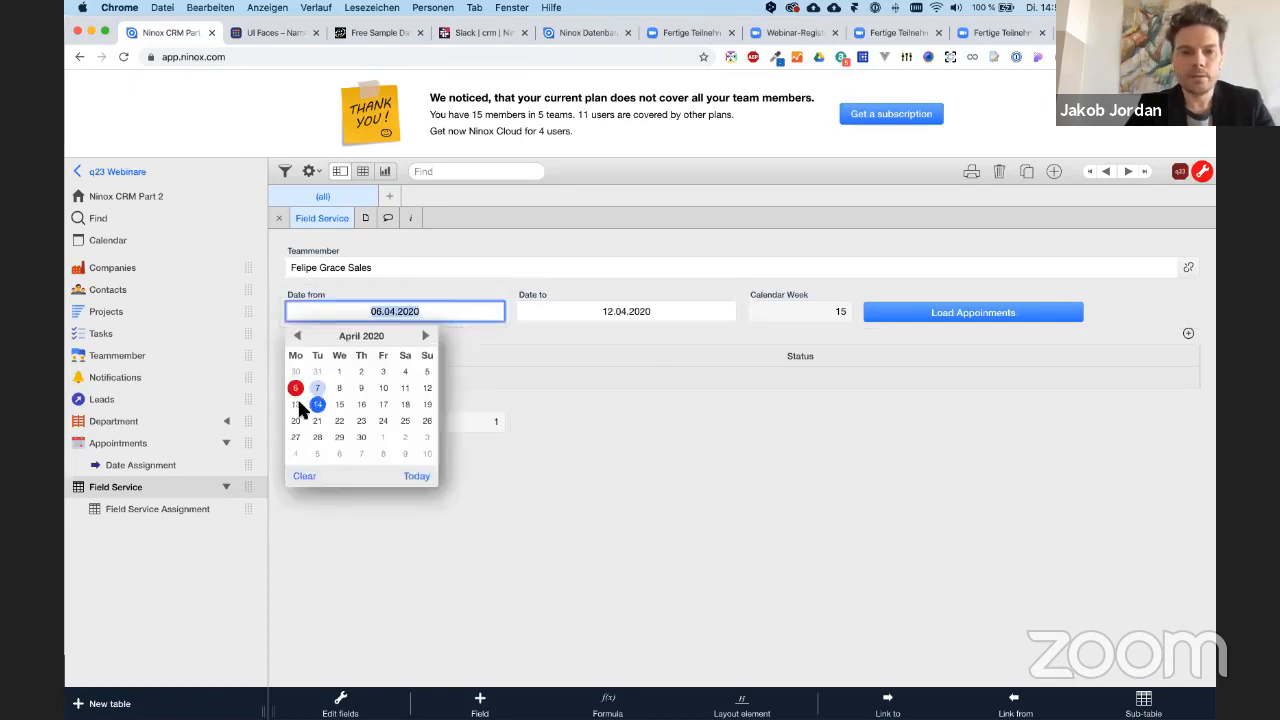
left_click(298, 414)
left_click(595, 313)
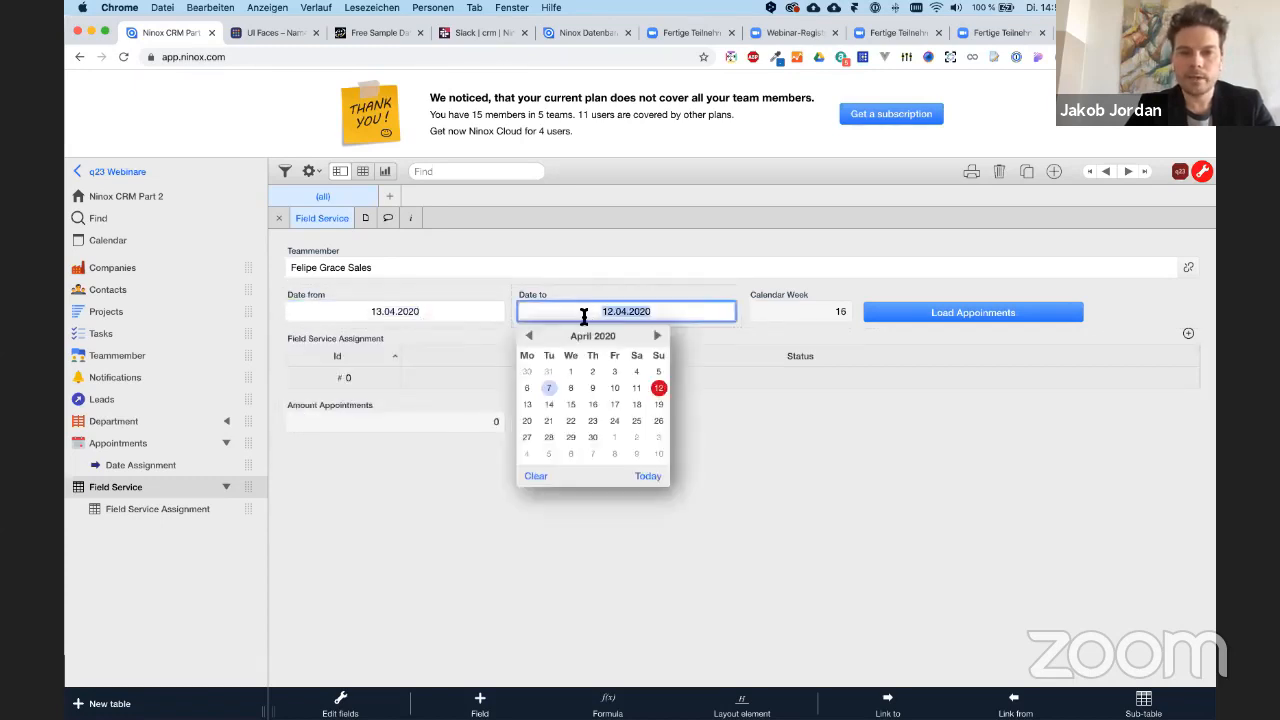
left_click(658, 404)
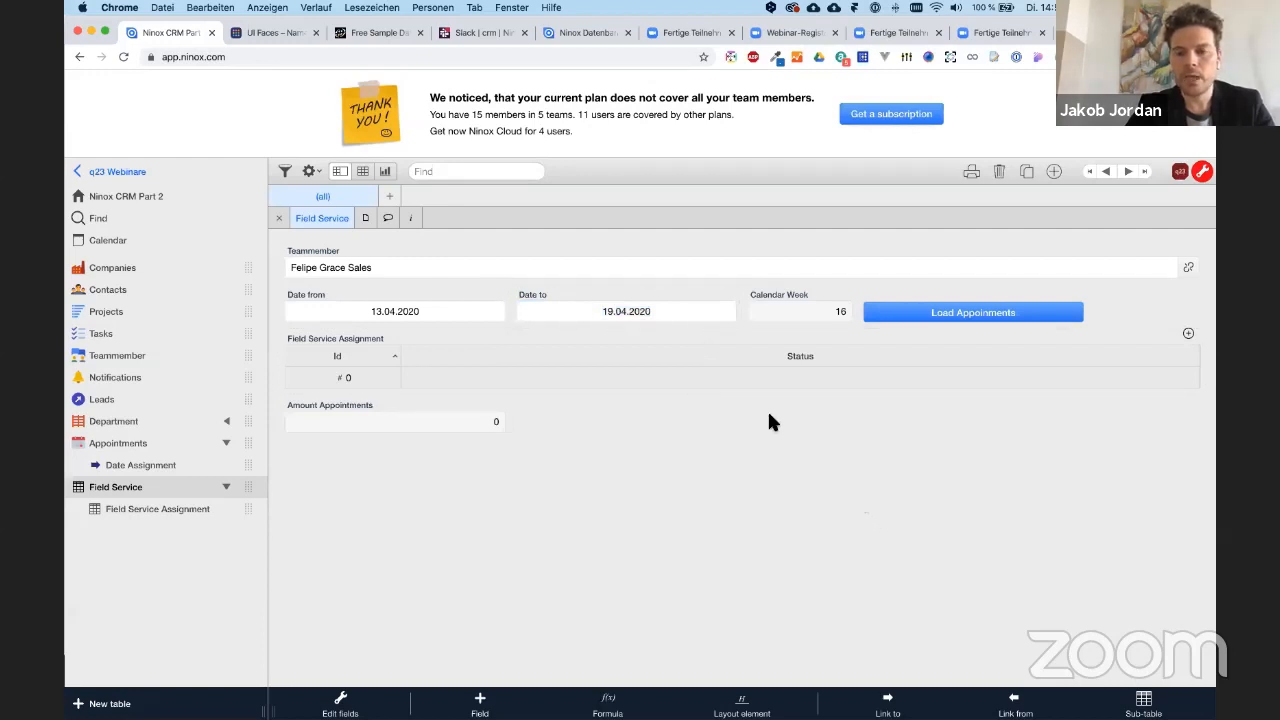
left_click(371, 310)
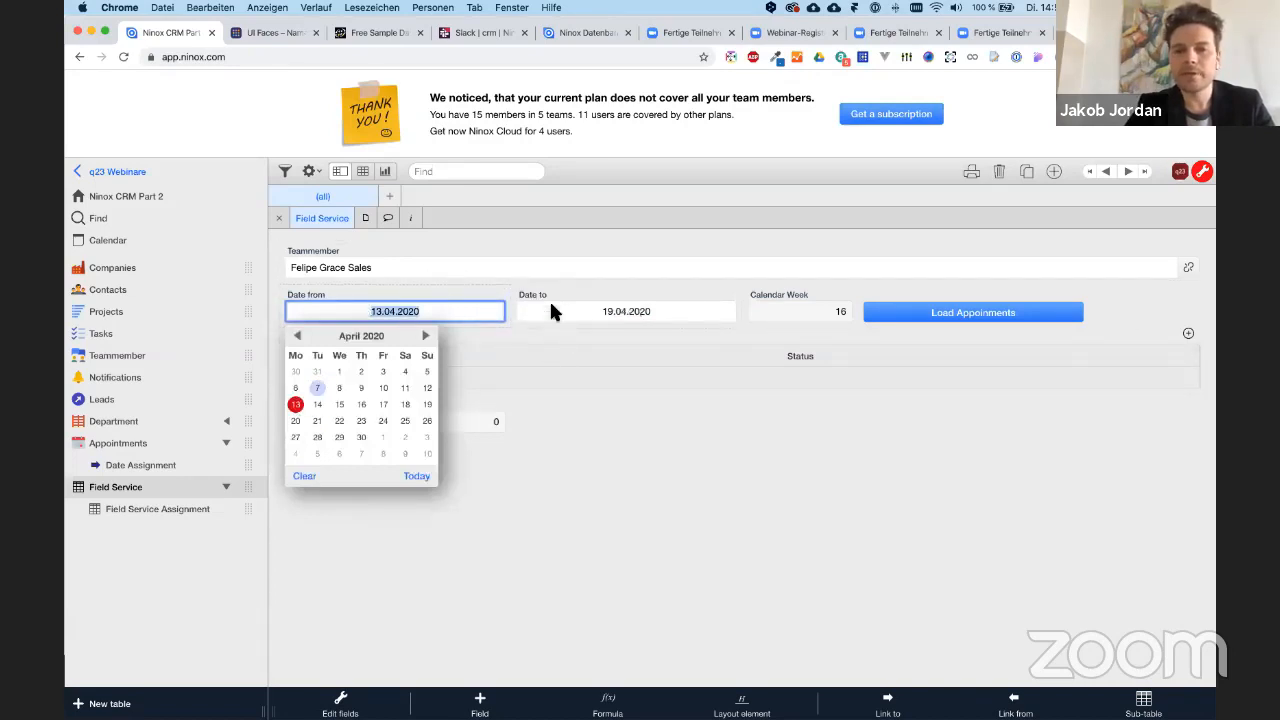
left_click(443, 307)
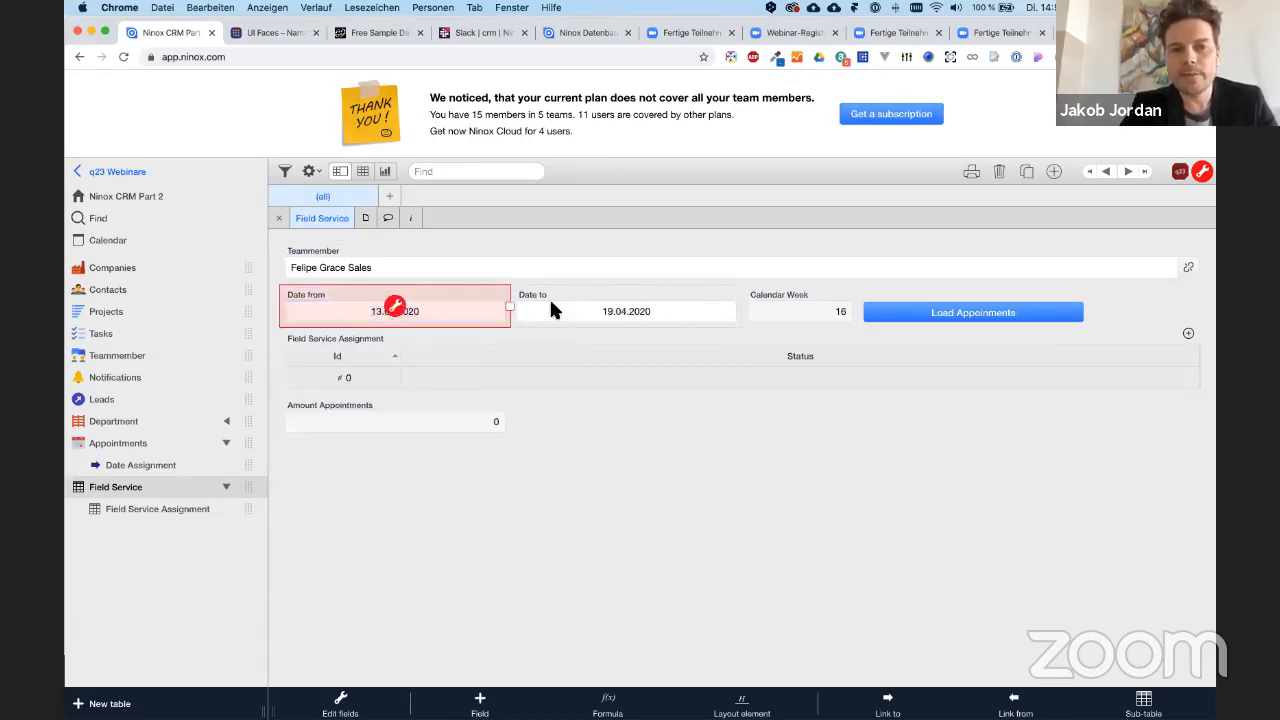
left_click(578, 442)
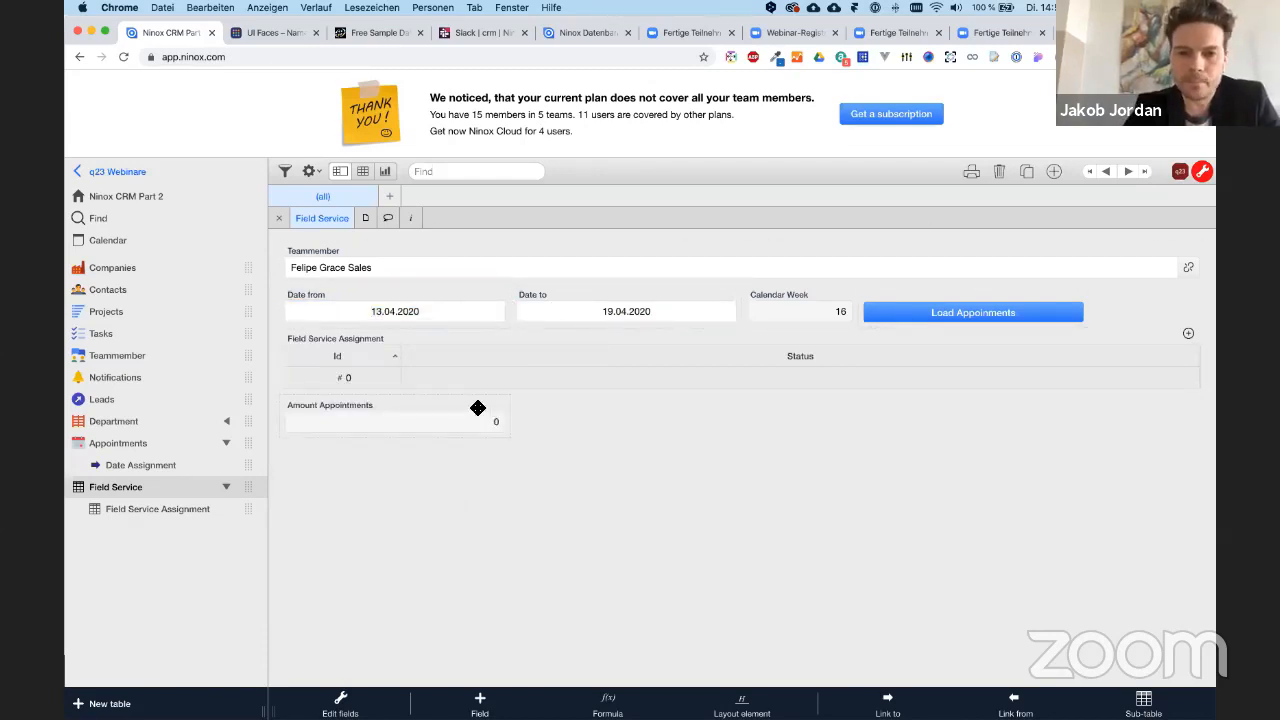
scroll(374, 305, "left", 3)
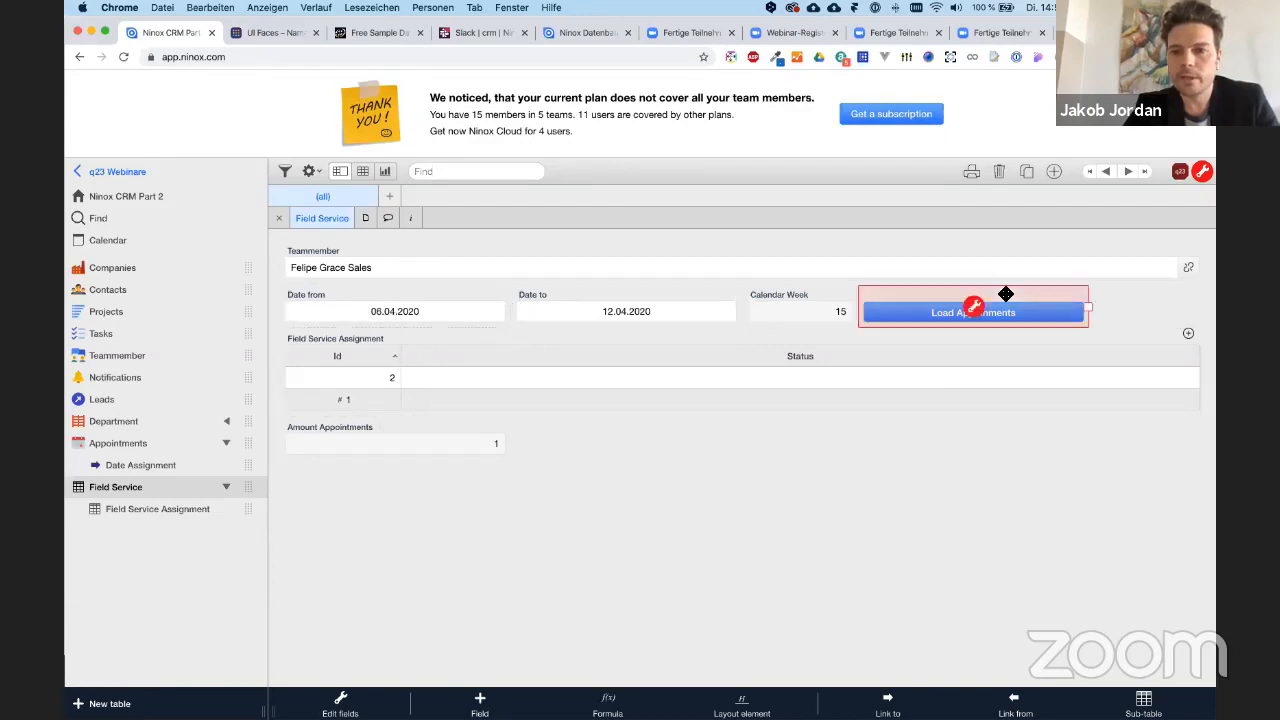
- Copy the complete formula code of the Amount Appointments field and close the field's settings
left_click(978, 310)
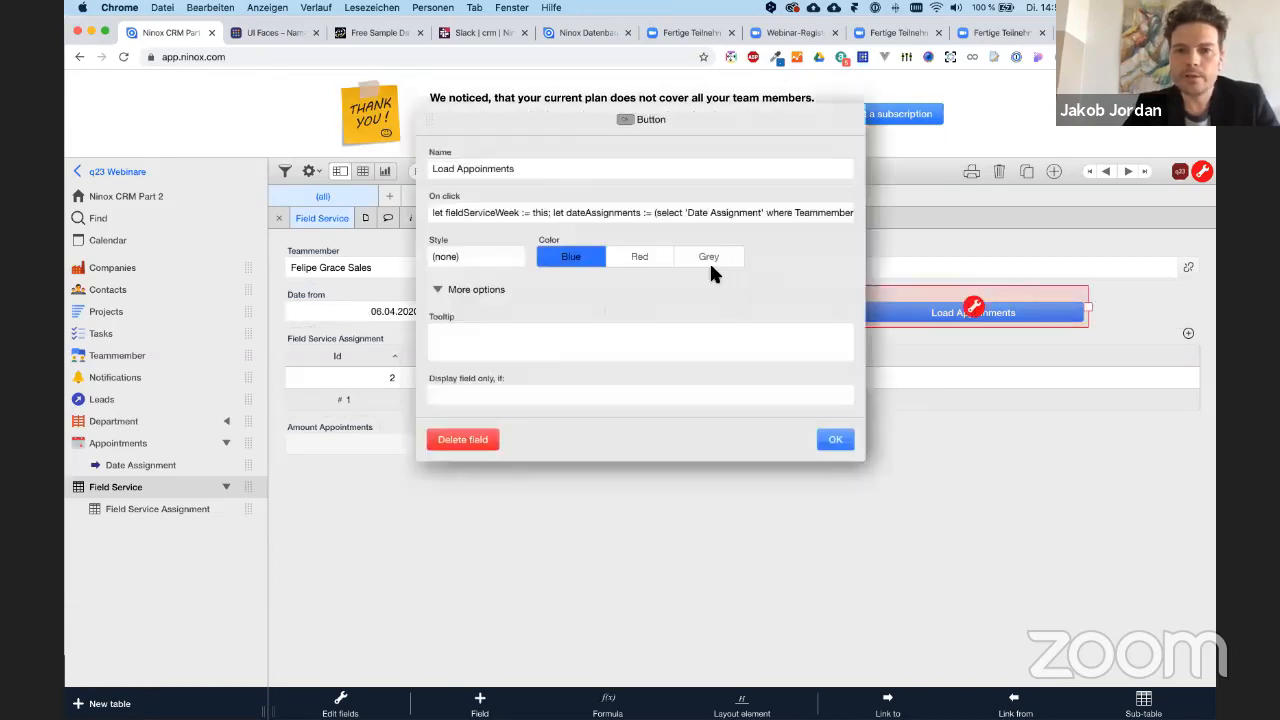
left_click(836, 440)
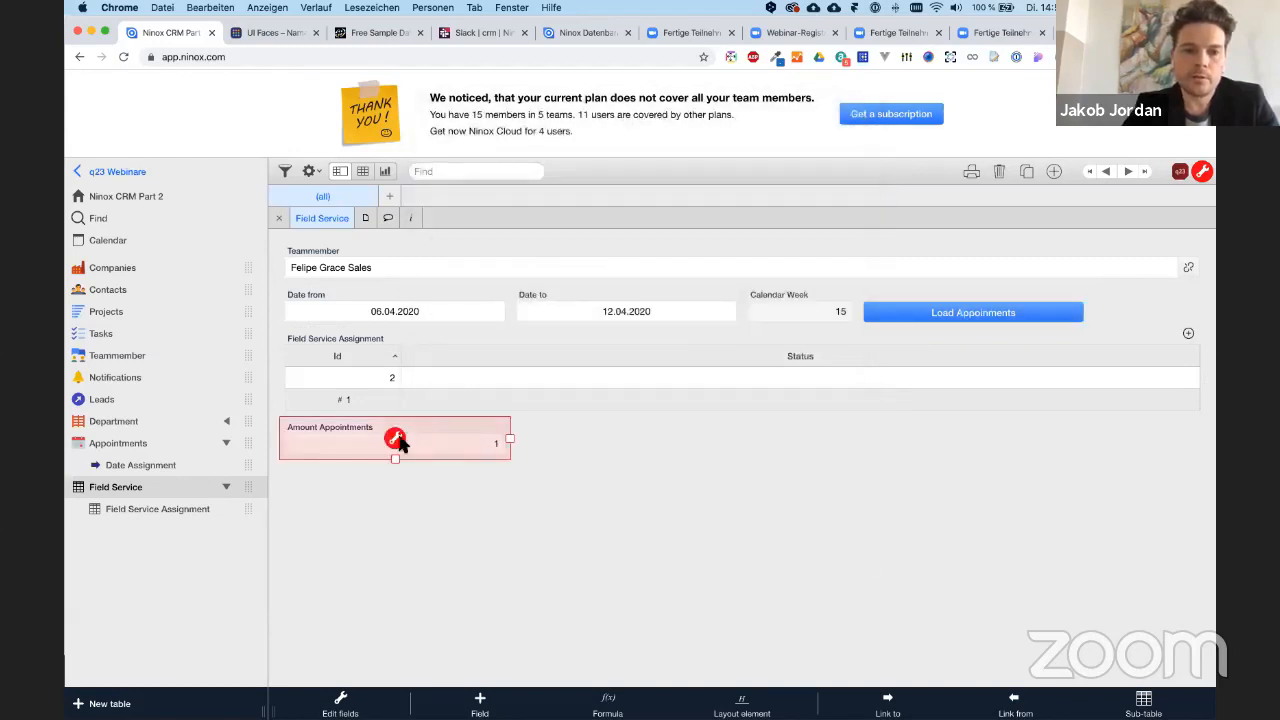
left_click(395, 438)
left_click(605, 258)
key("super+a")
key("super+c")
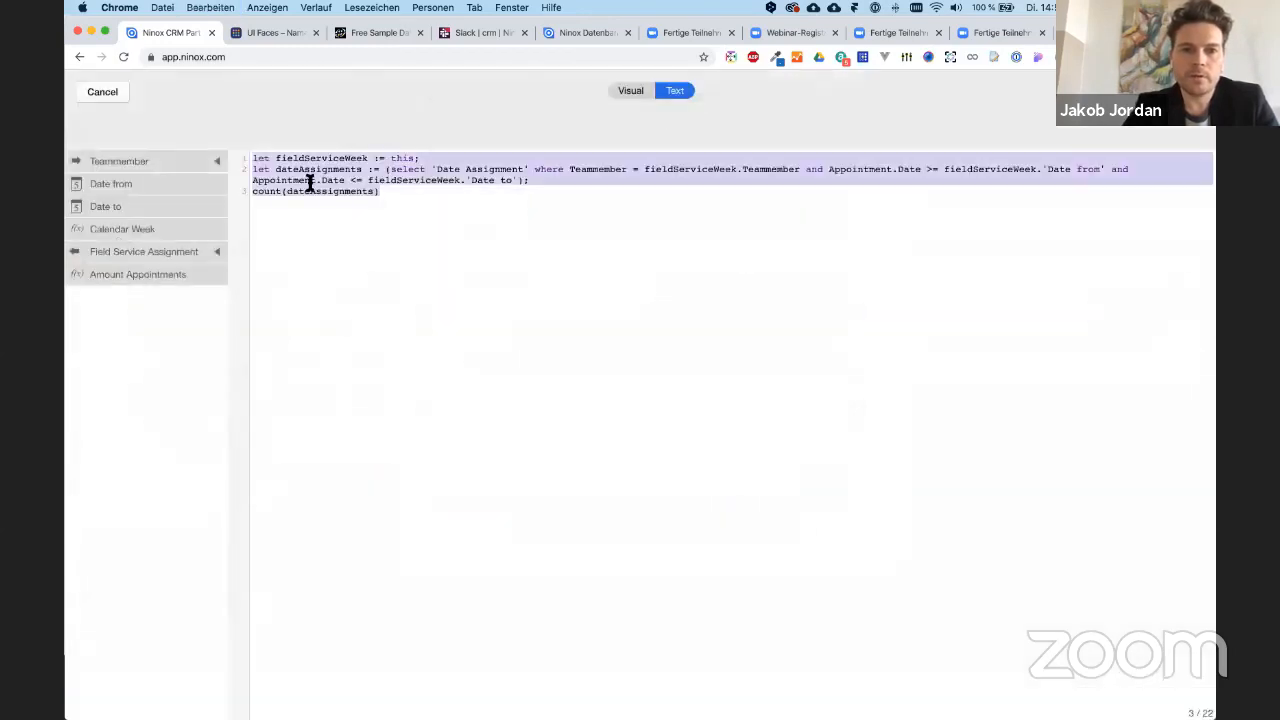
left_click(835, 528)
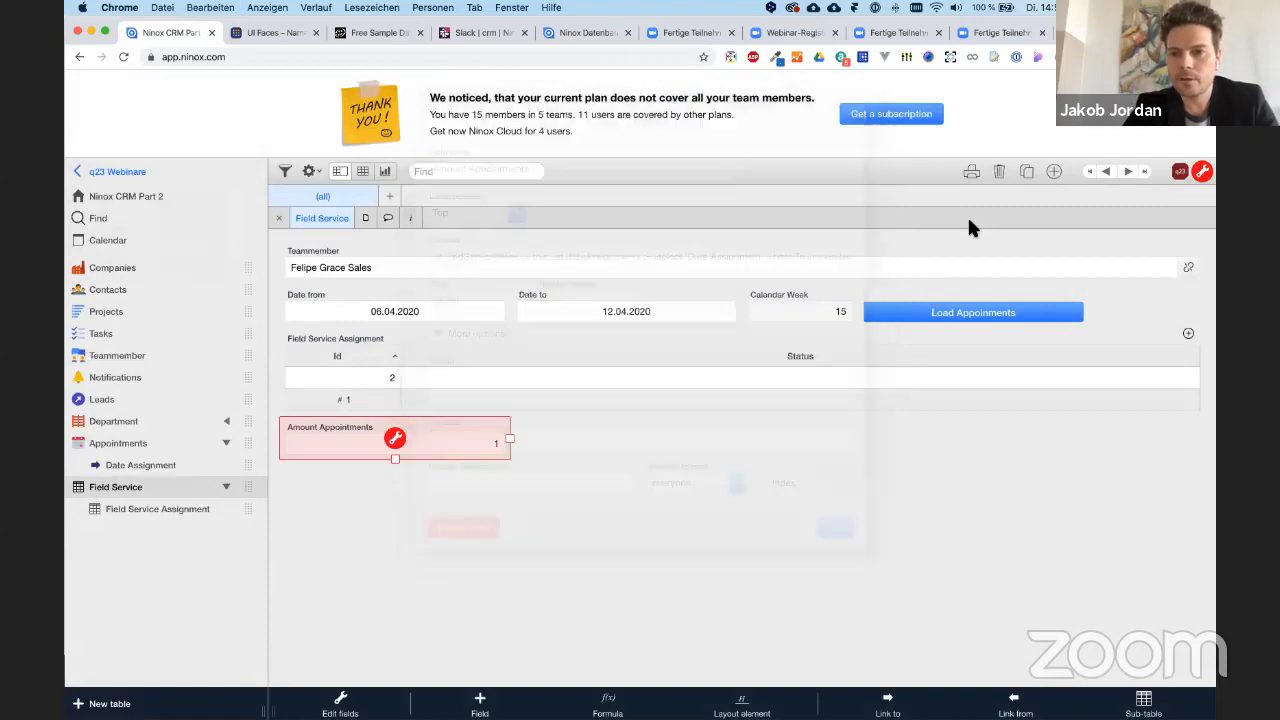
- Replace the Load Appoinments button's on-click script with the copied formula code and remove the count(dateAssignments) line
left_click(970, 309)
left_click(973, 306)
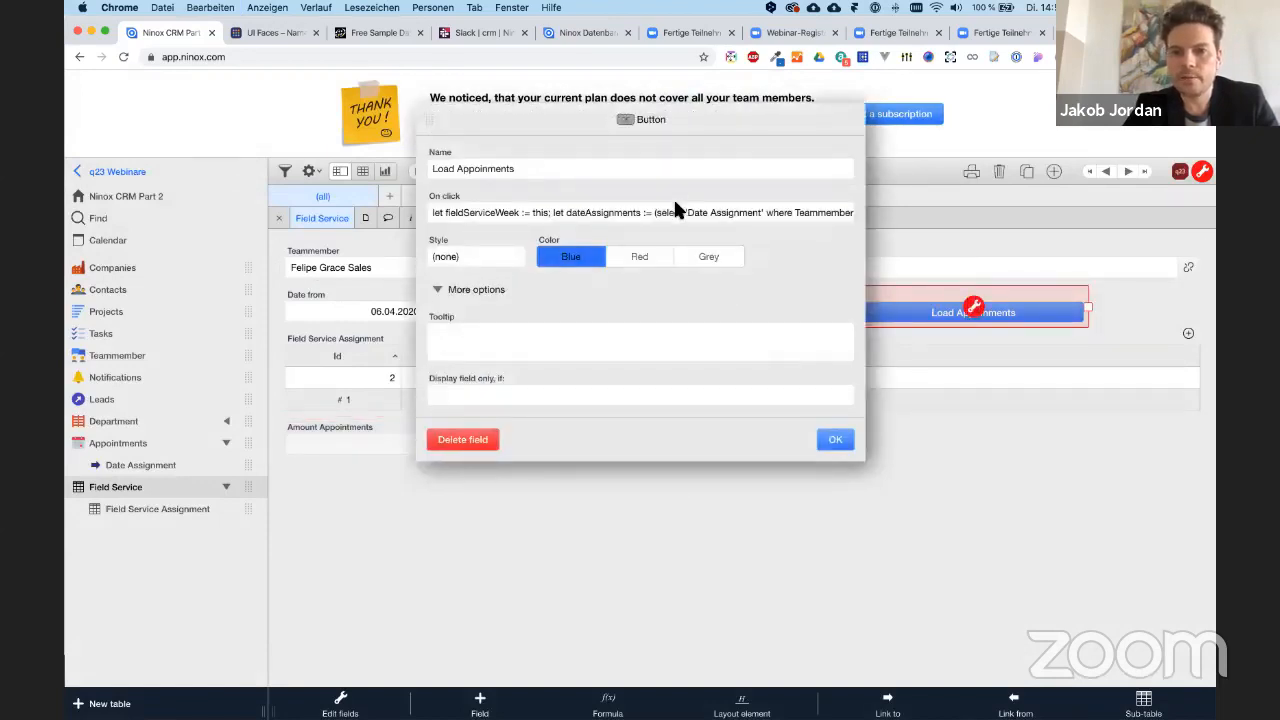
left_click(675, 208)
key("super+a")
key("super+v")
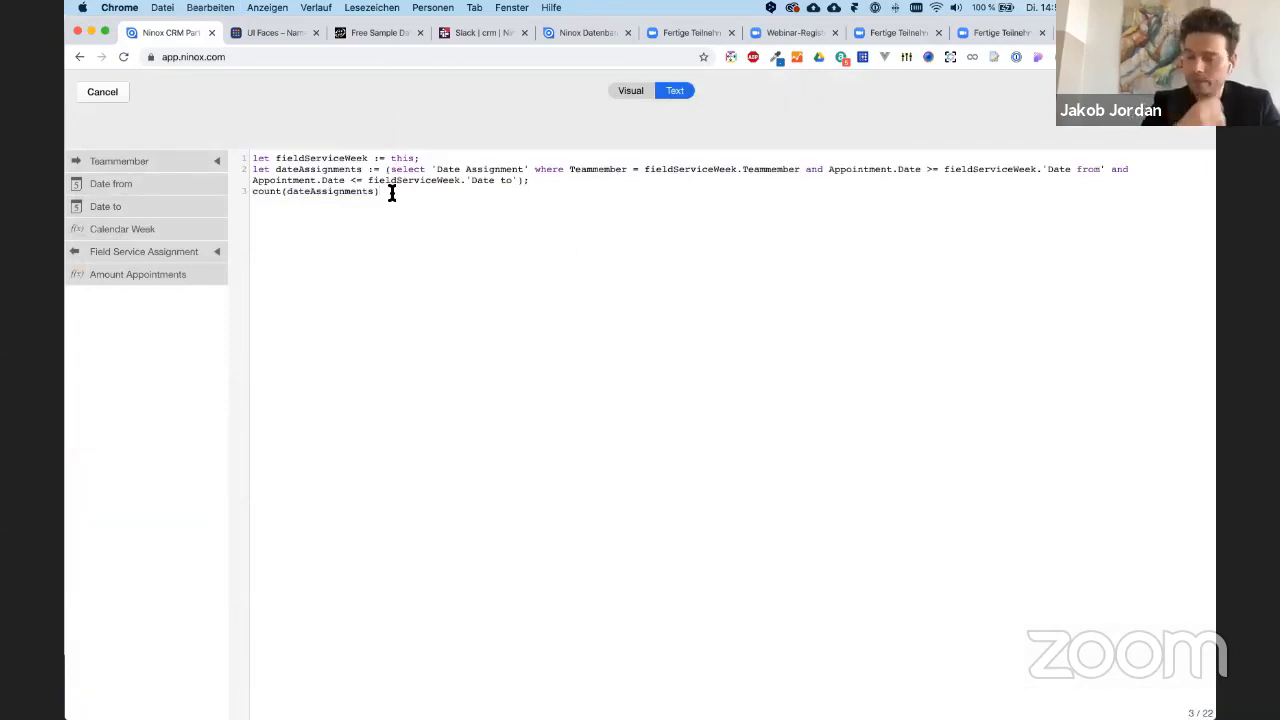
key("super+BackSpace")
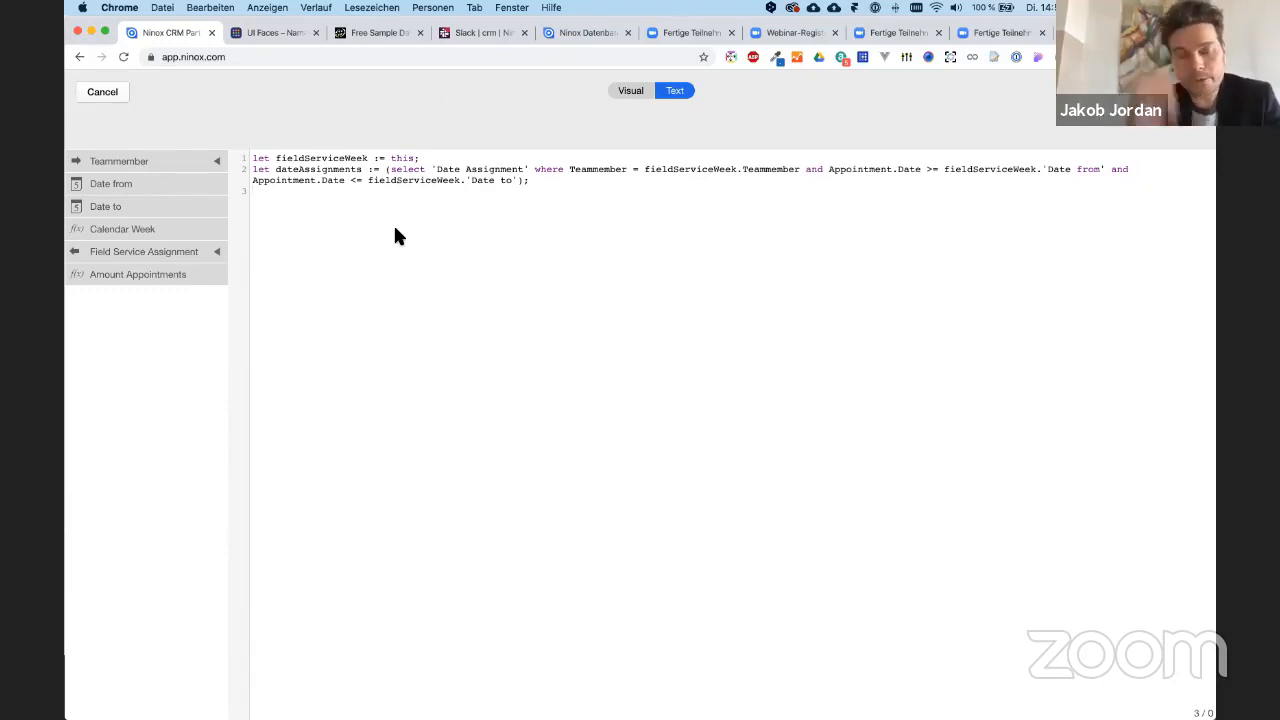
- Try renaming the fieldServiceWeek variable in the script's first line to x, and undo the change
double_click(318, 158)
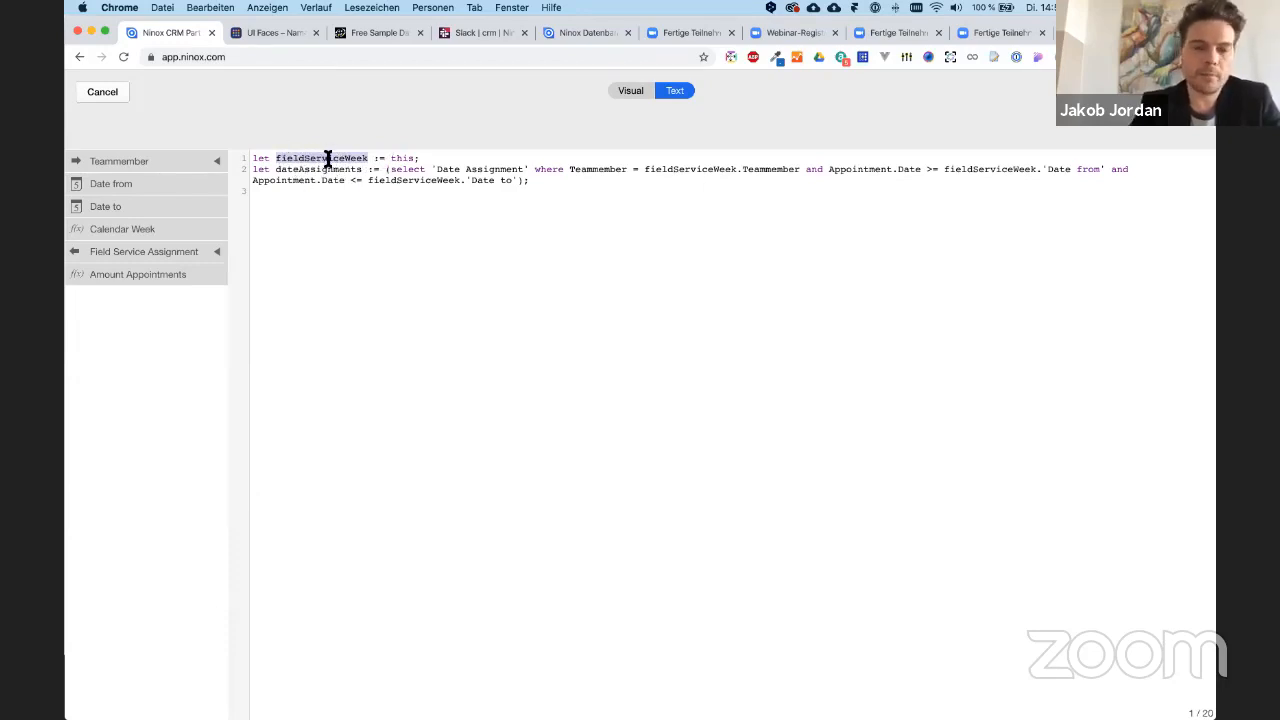
type("i")
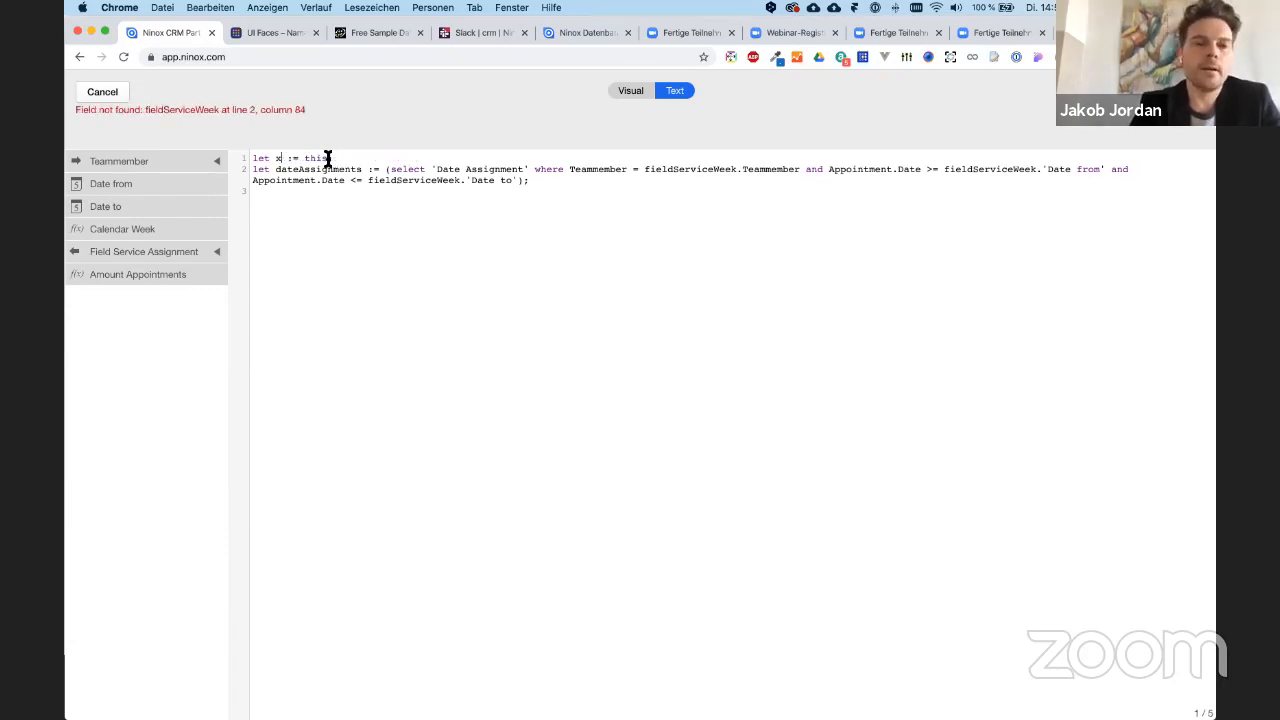
key("super+z")
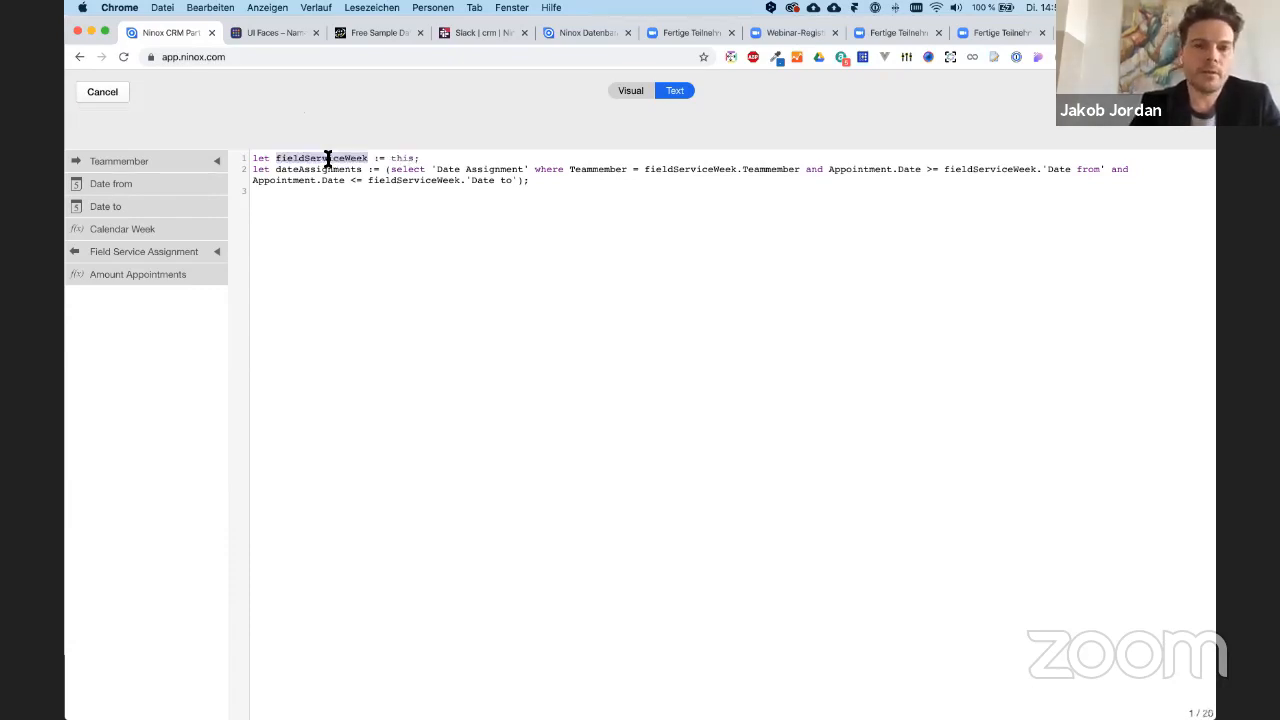
- Paste the copied formula over the entire on-click script again and delete its last line, count(dateAssignments)
left_click(572, 180)
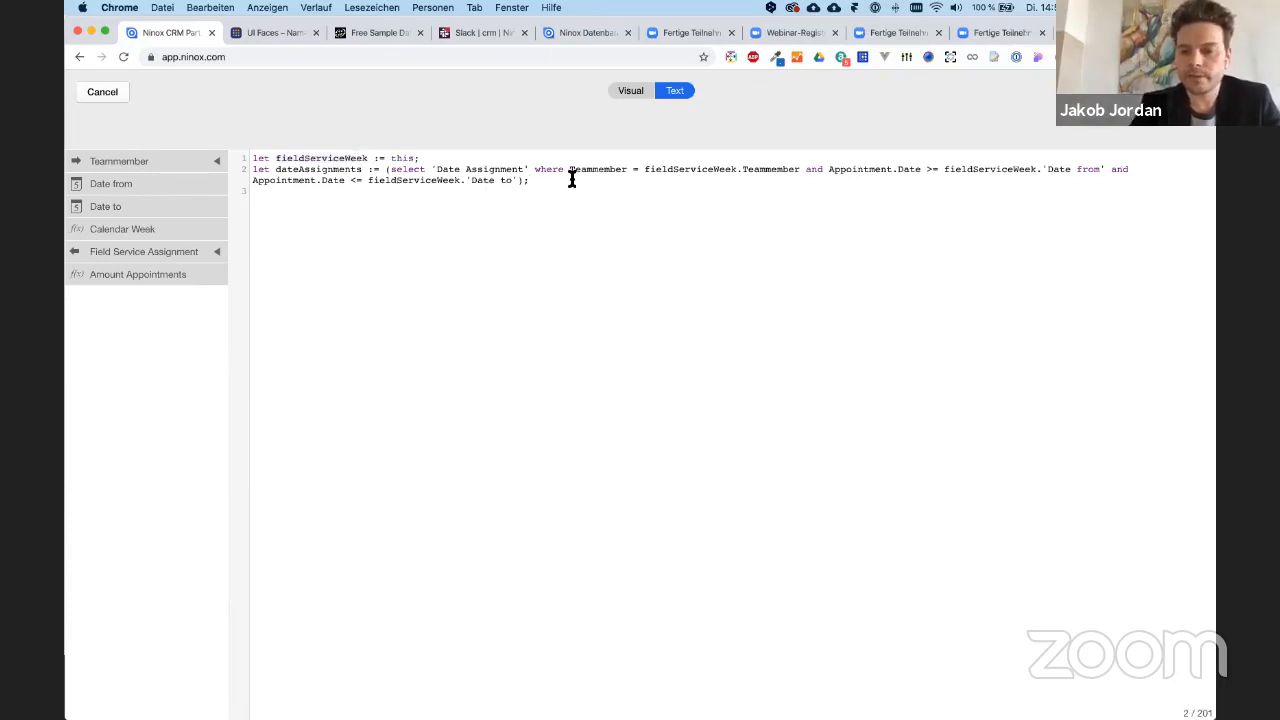
key("Return")
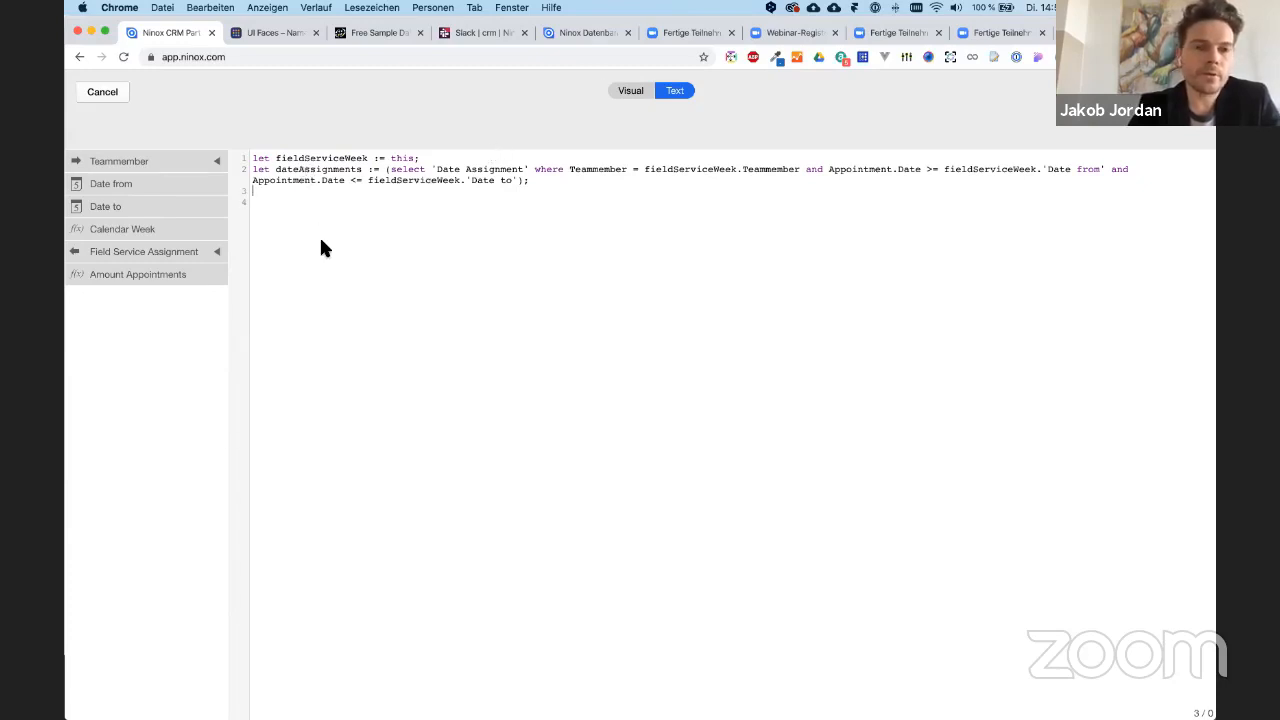
type("fo")
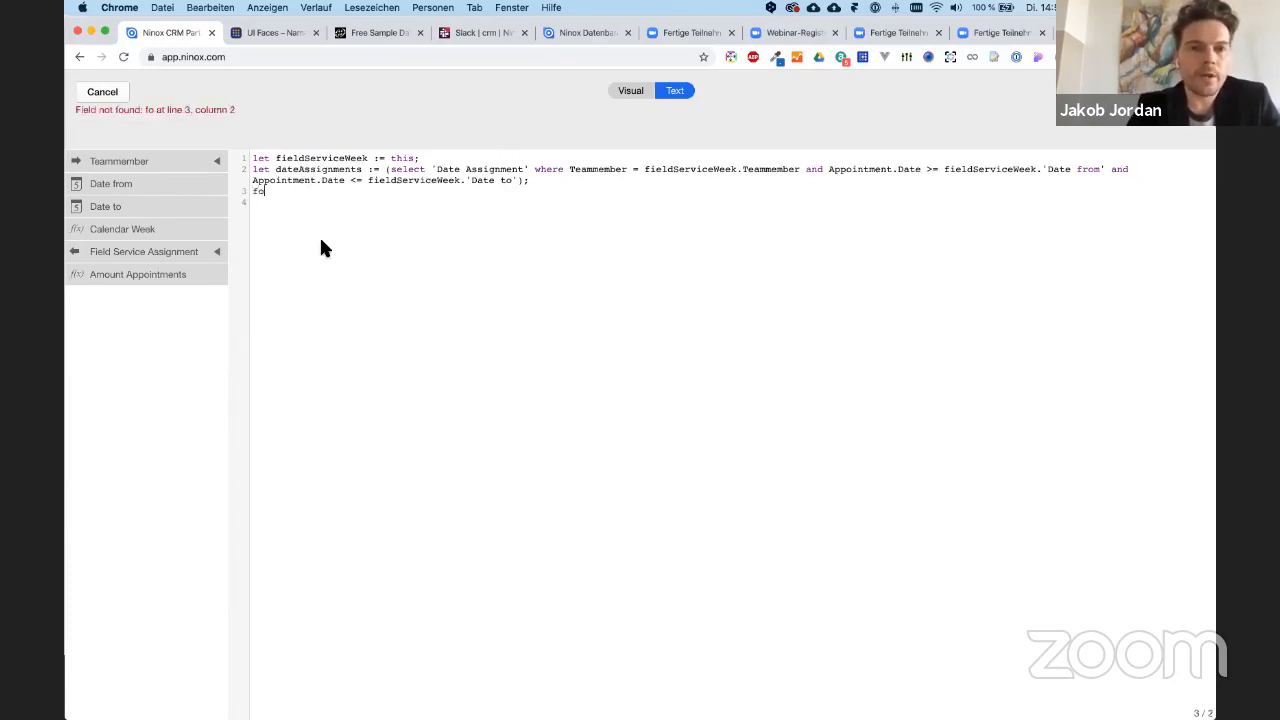
key("super+a")
key("super+v")
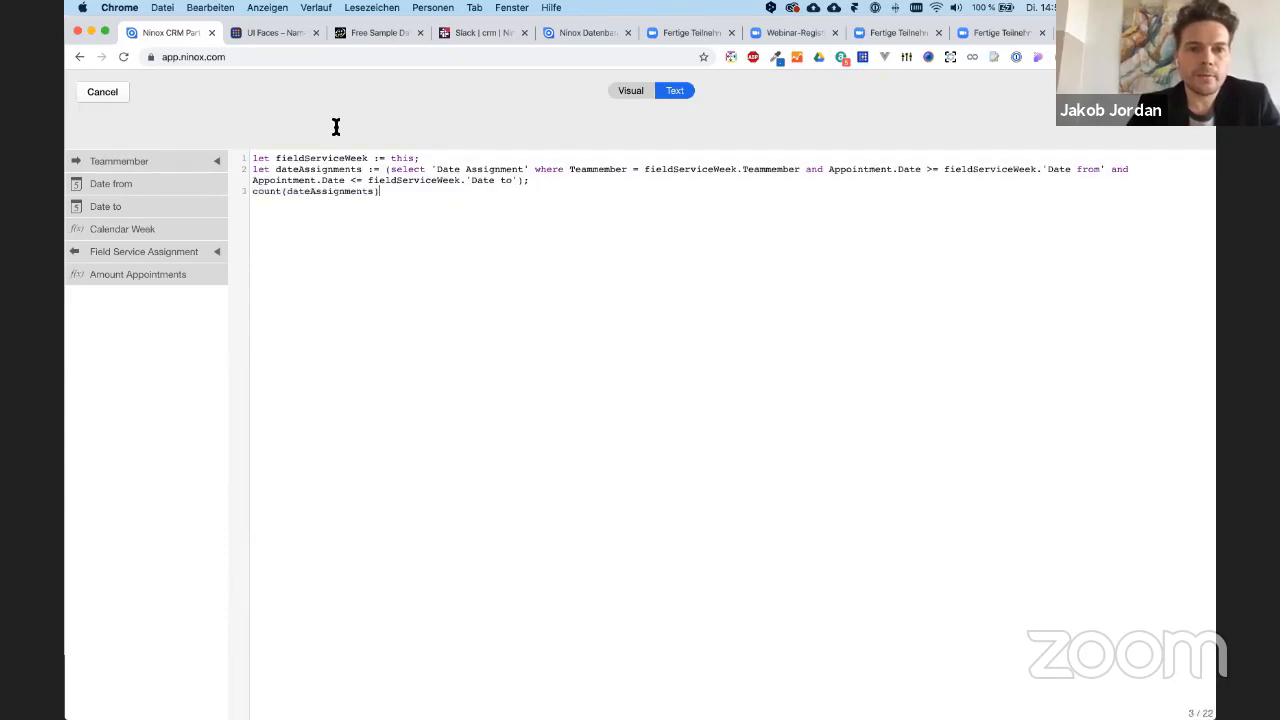
left_click_drag(392, 192, 213, 196)
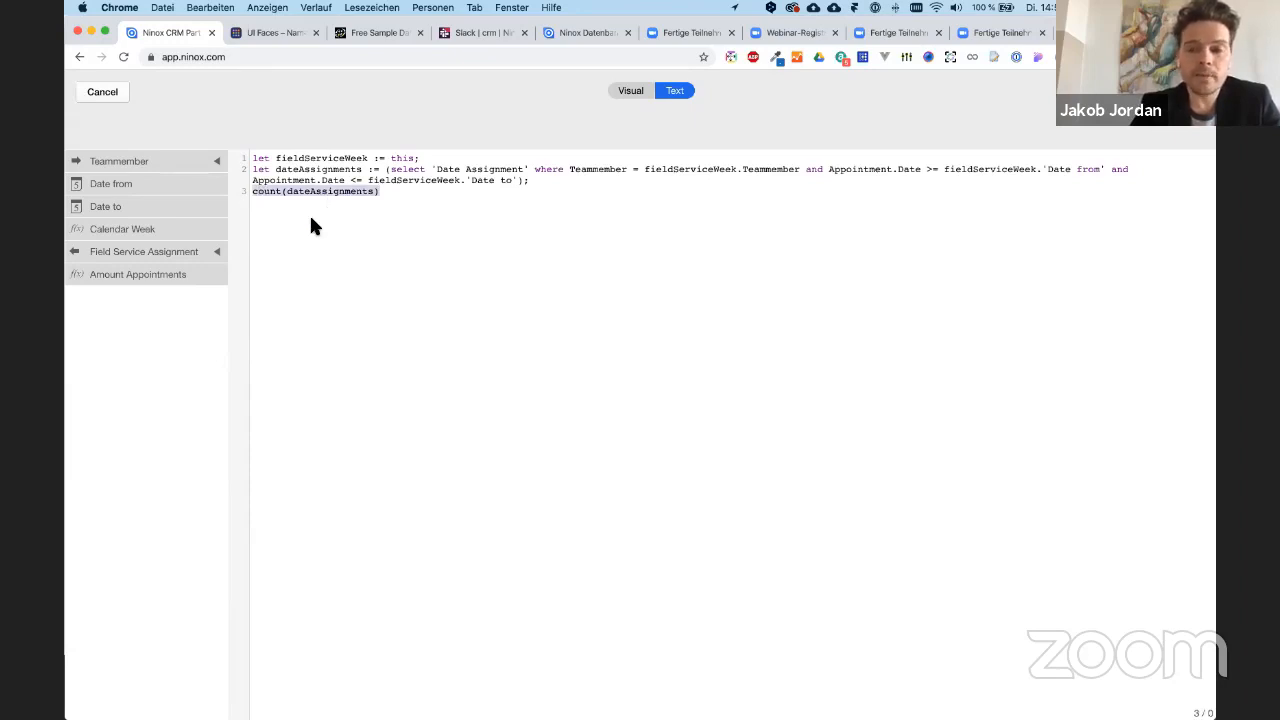
key("BackSpace")
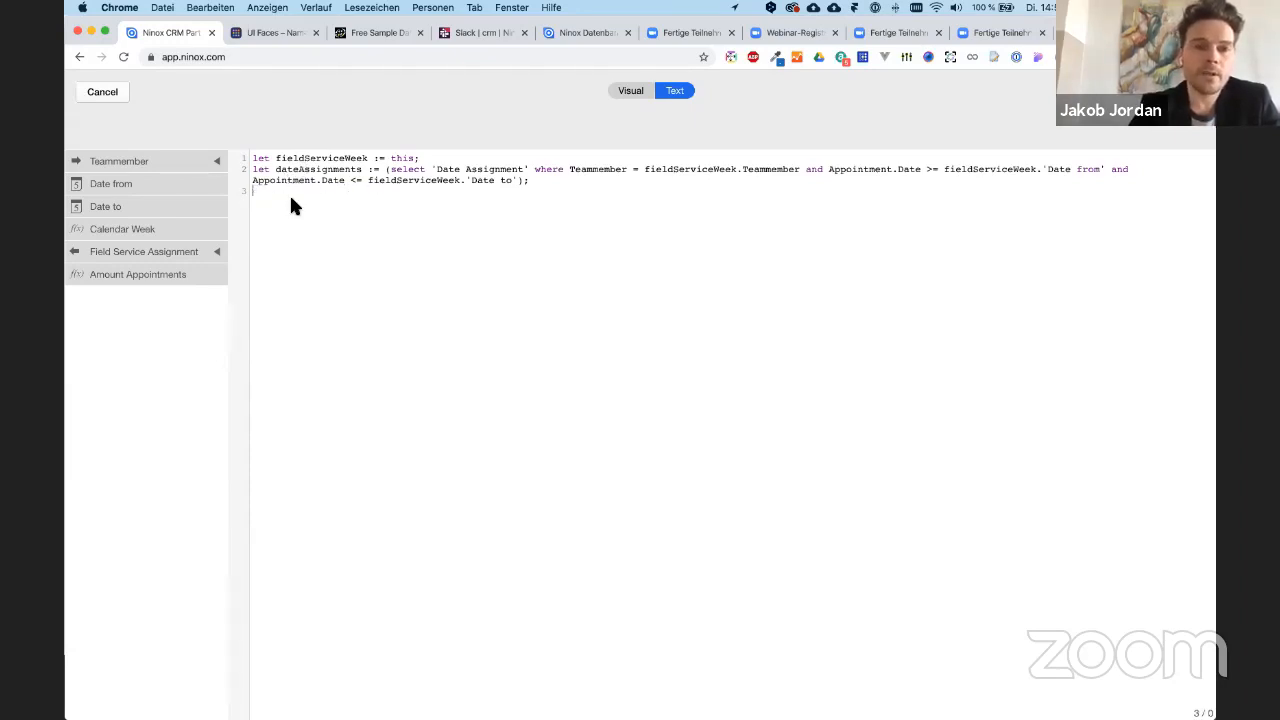
- Start a loop on the script's third line with "for appointment in dateAssignments"
type("for ")
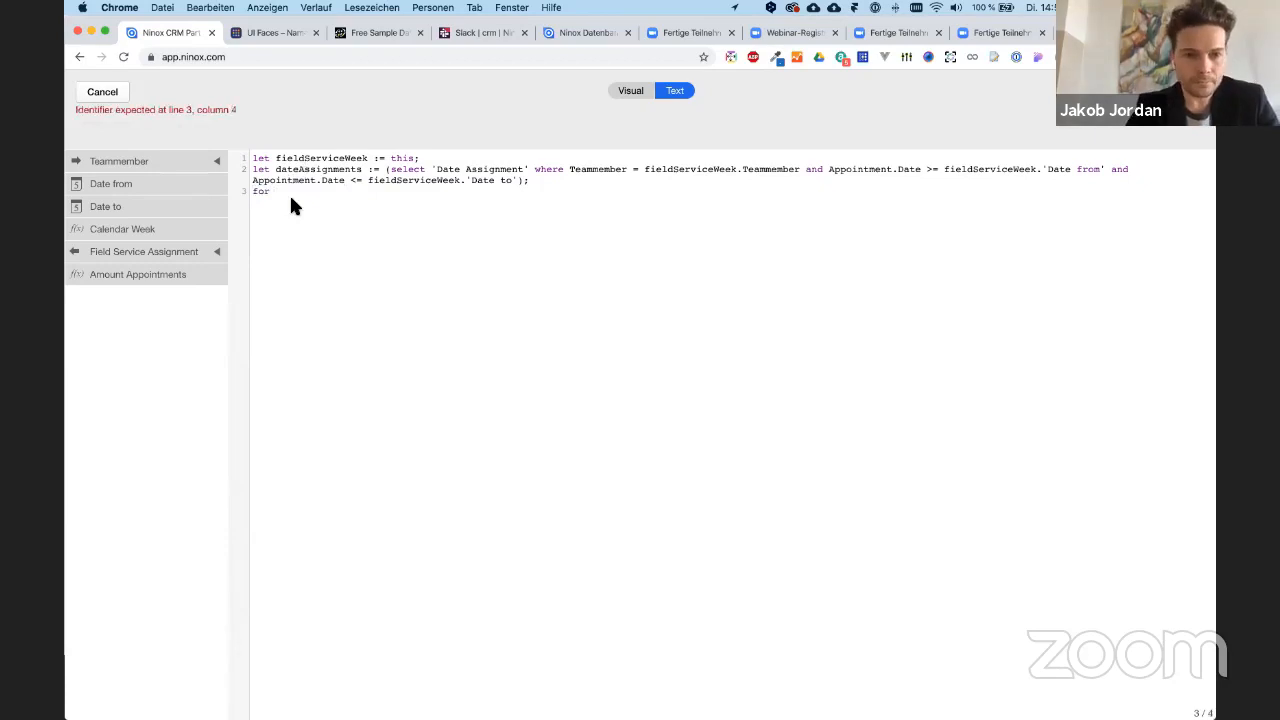
type("a")
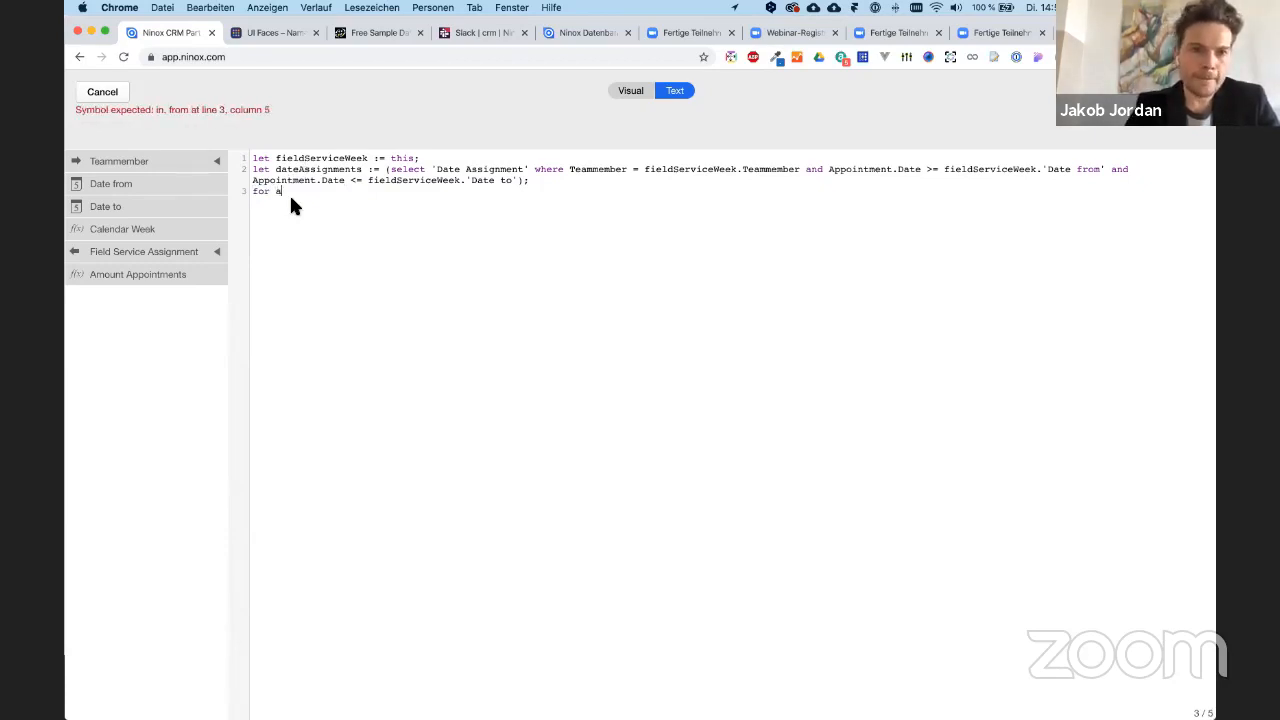
type("ppointme")
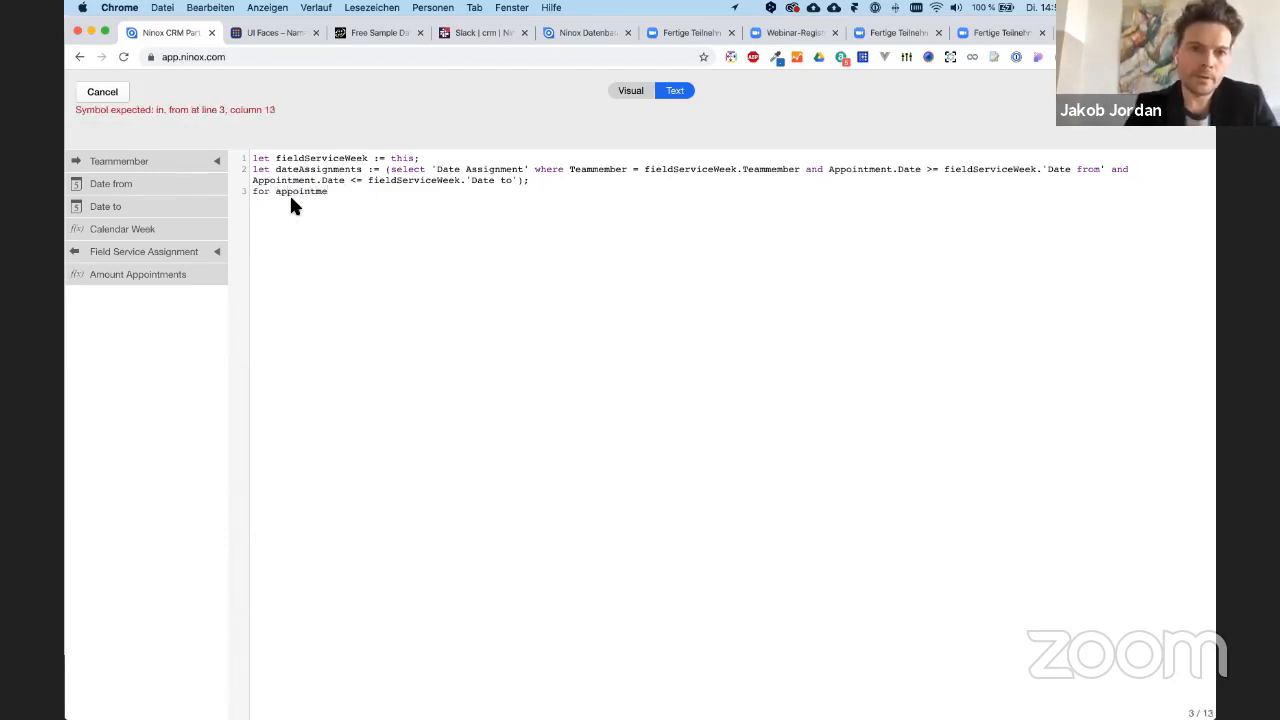
type("nt")
type(" in")
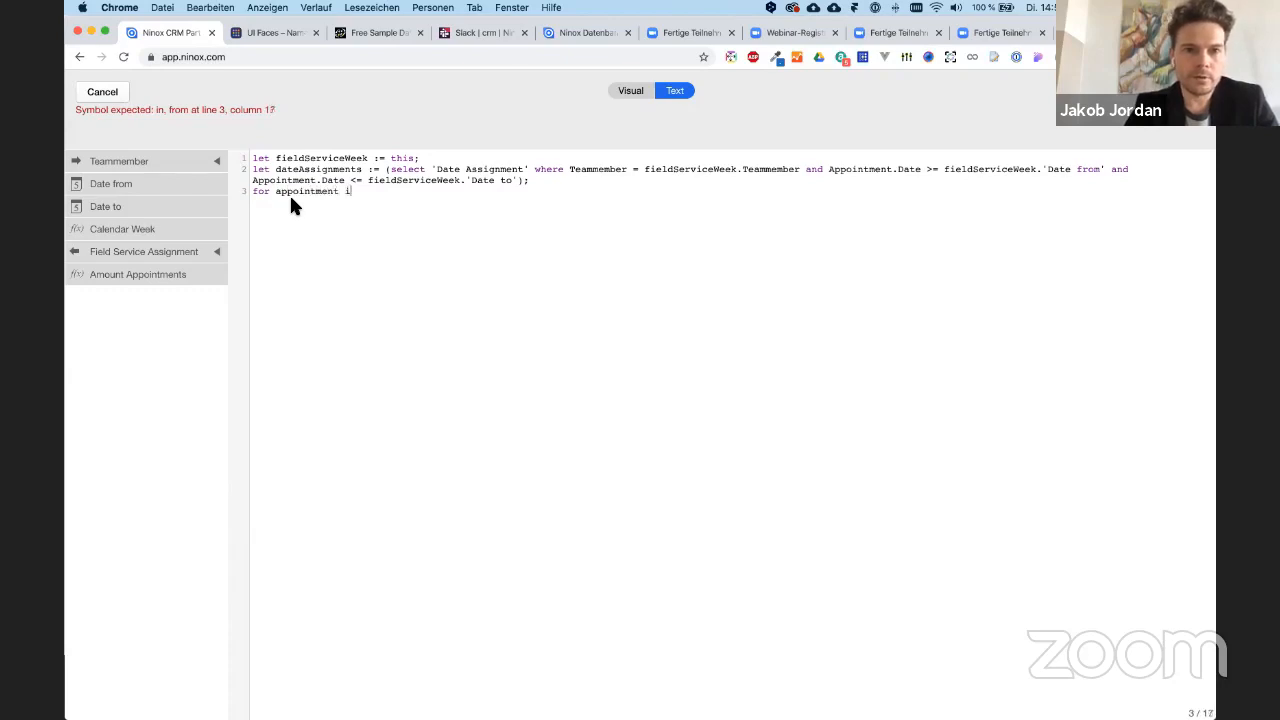
double_click(296, 172)
key("cmd+c")
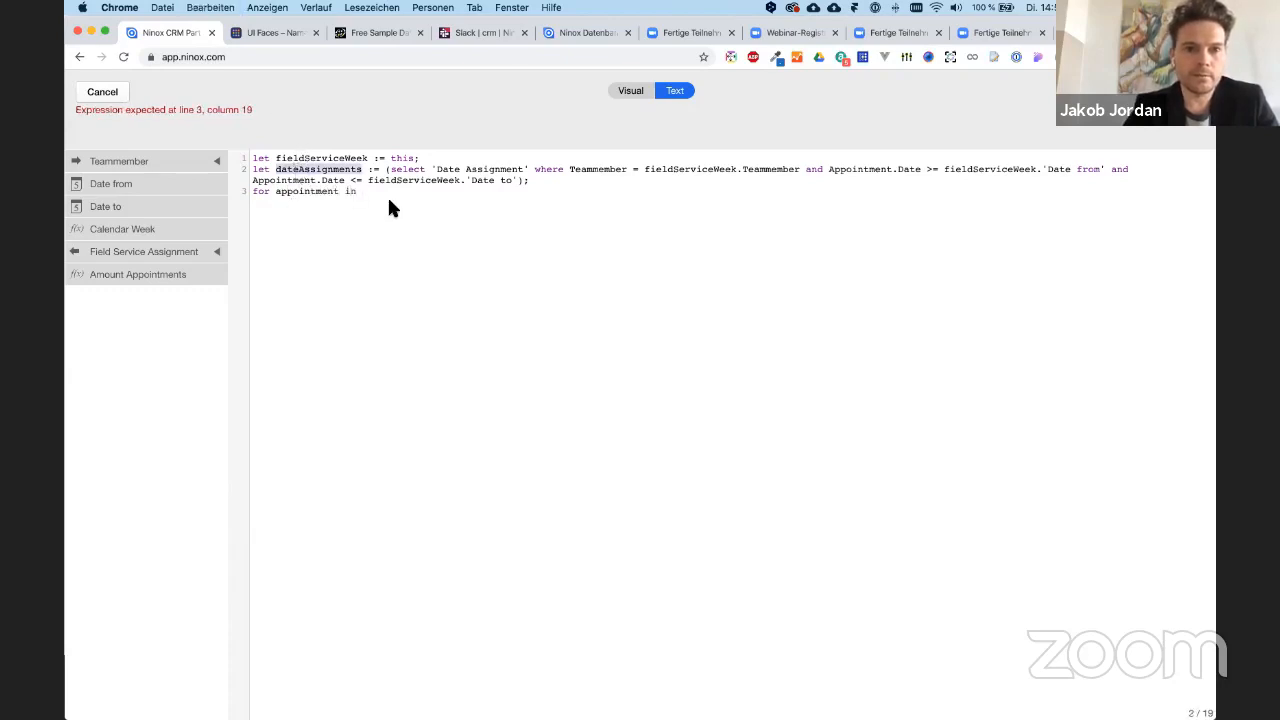
left_click(383, 191)
key("cmd+v")
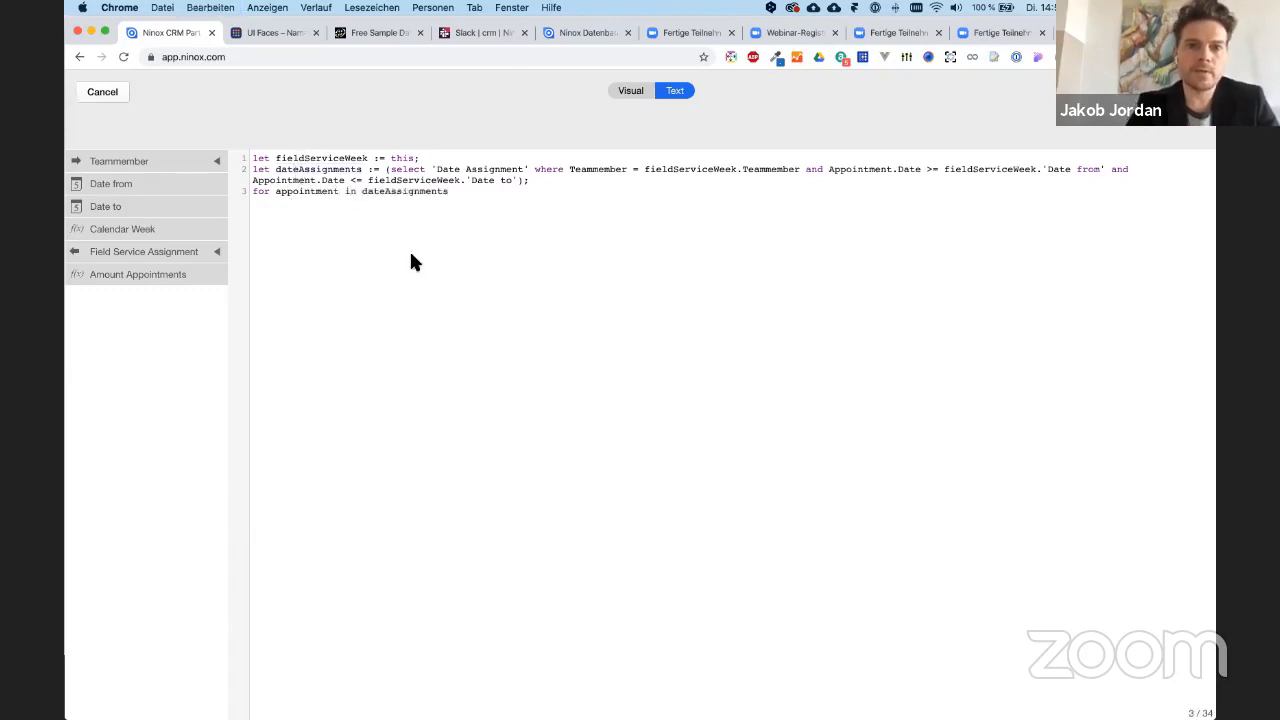
- Complete the loop's frame with "do", an empty body line and a closing "end"
type("do")
key("Return")
key("Return")
type("end")
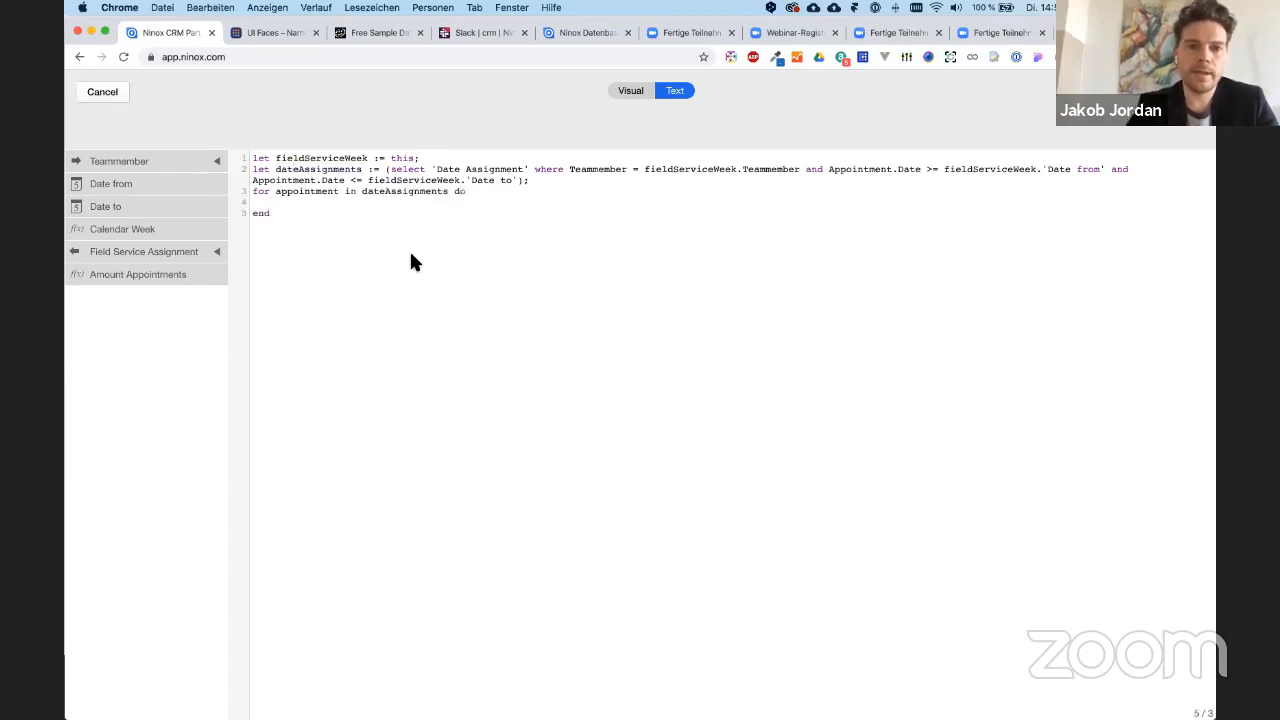
- Inside the loop body, declare a variable named newFieldServiceAssignment with "let" and the assignment operator
left_click_drag(294, 205, 243, 195)
left_click(306, 201)
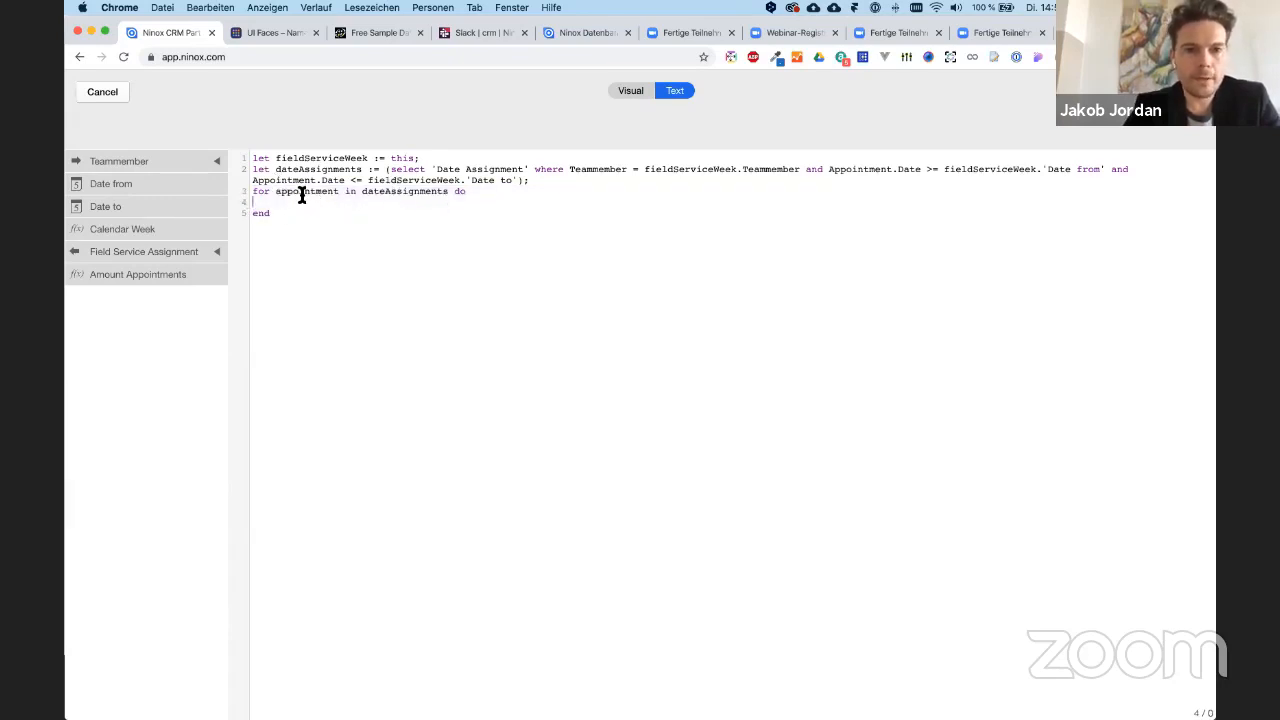
double_click(301, 192)
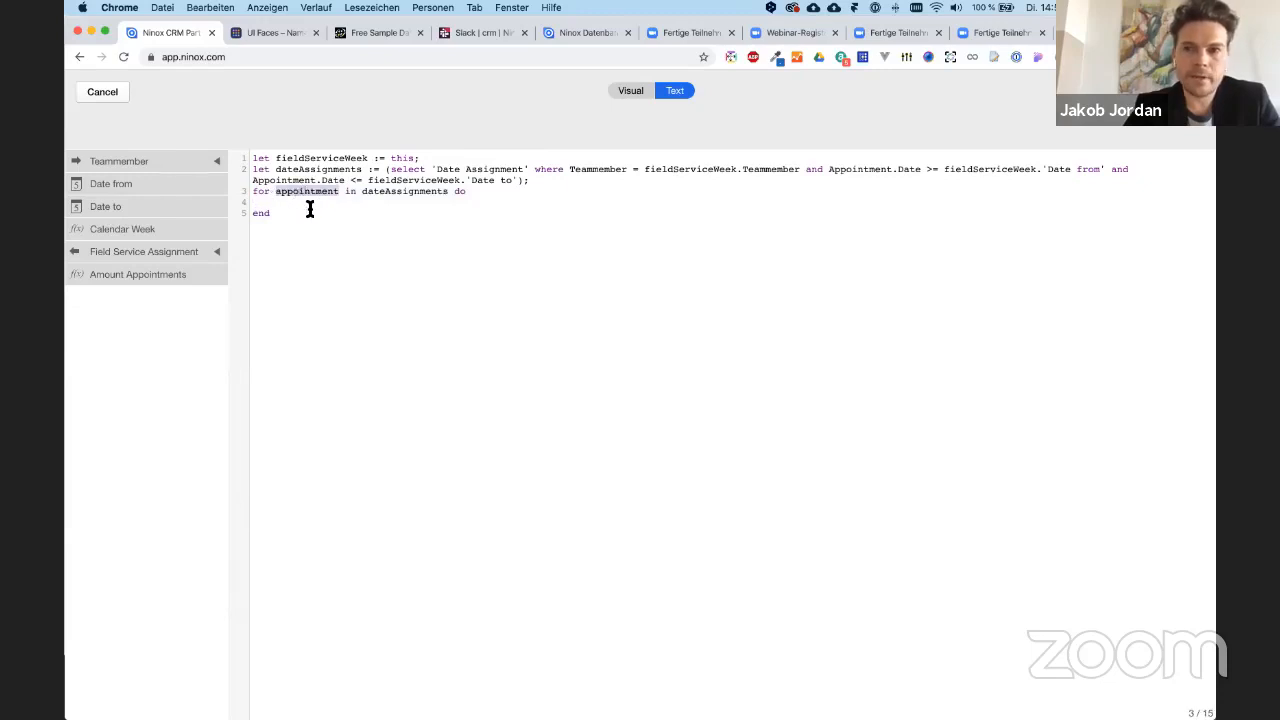
left_click(300, 209)
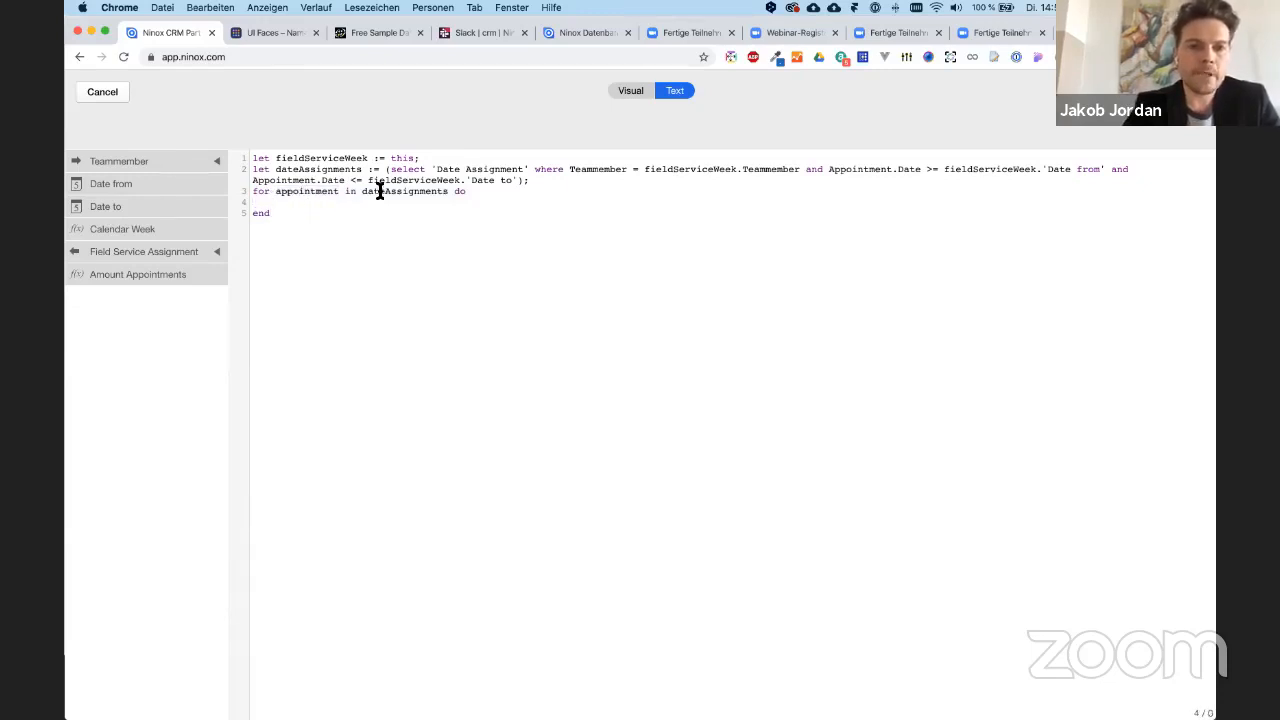
type("let new")
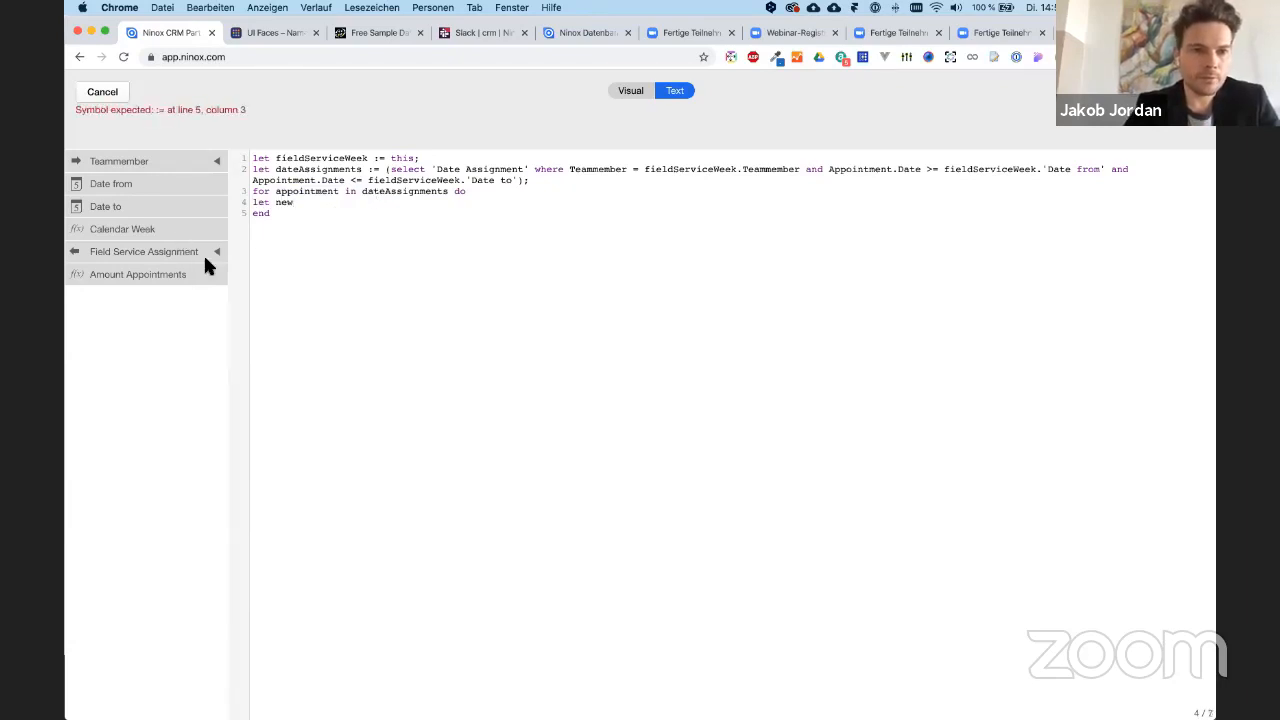
type("f")
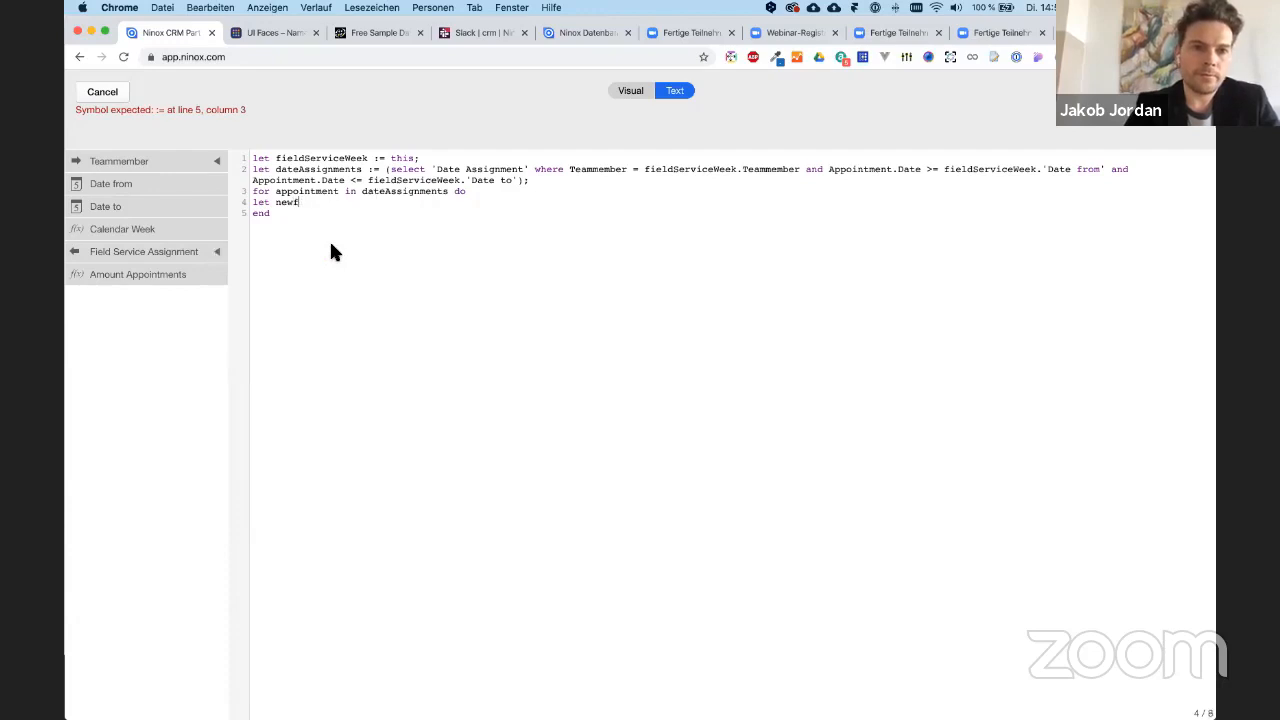
type("ieldServi")
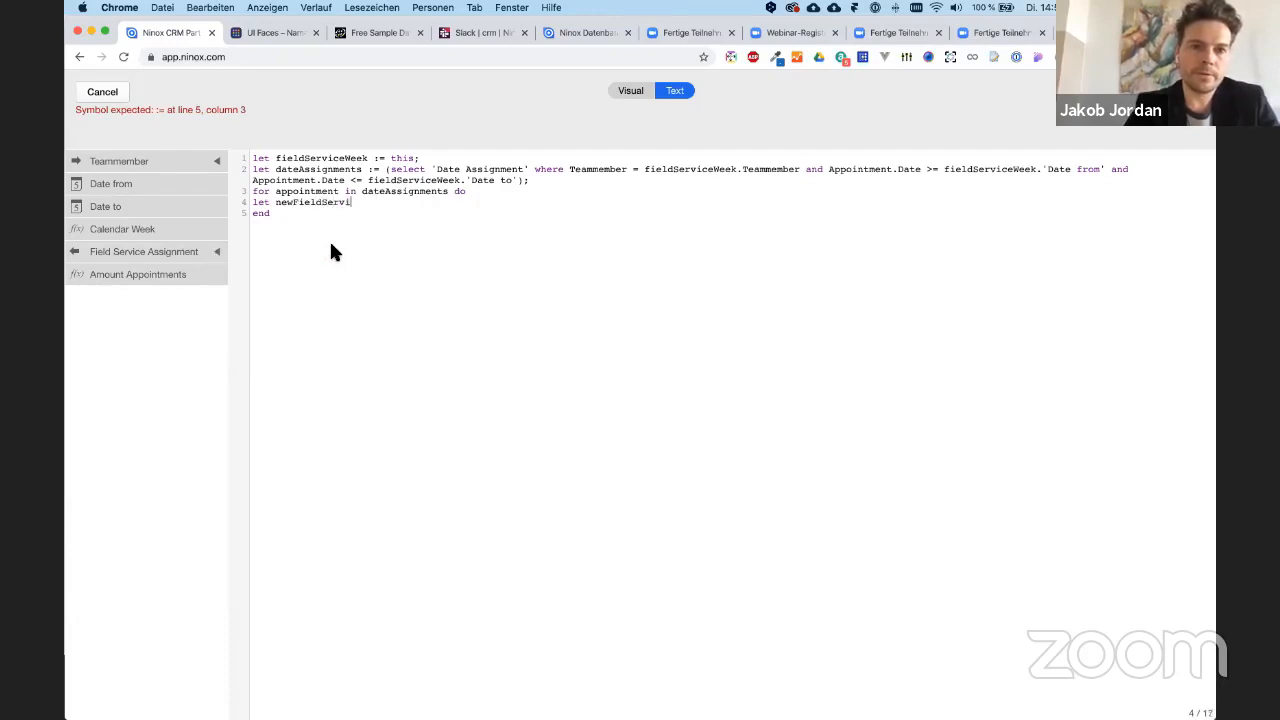
type("ceAssig")
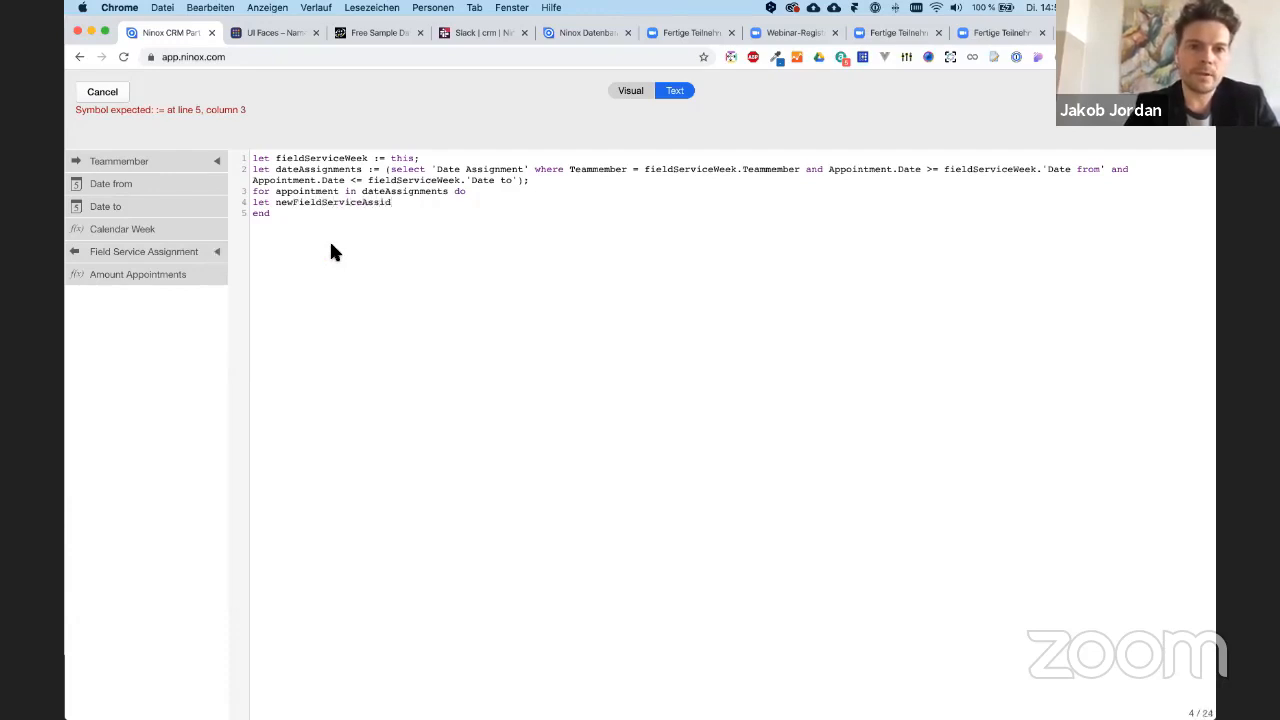
type("nment")
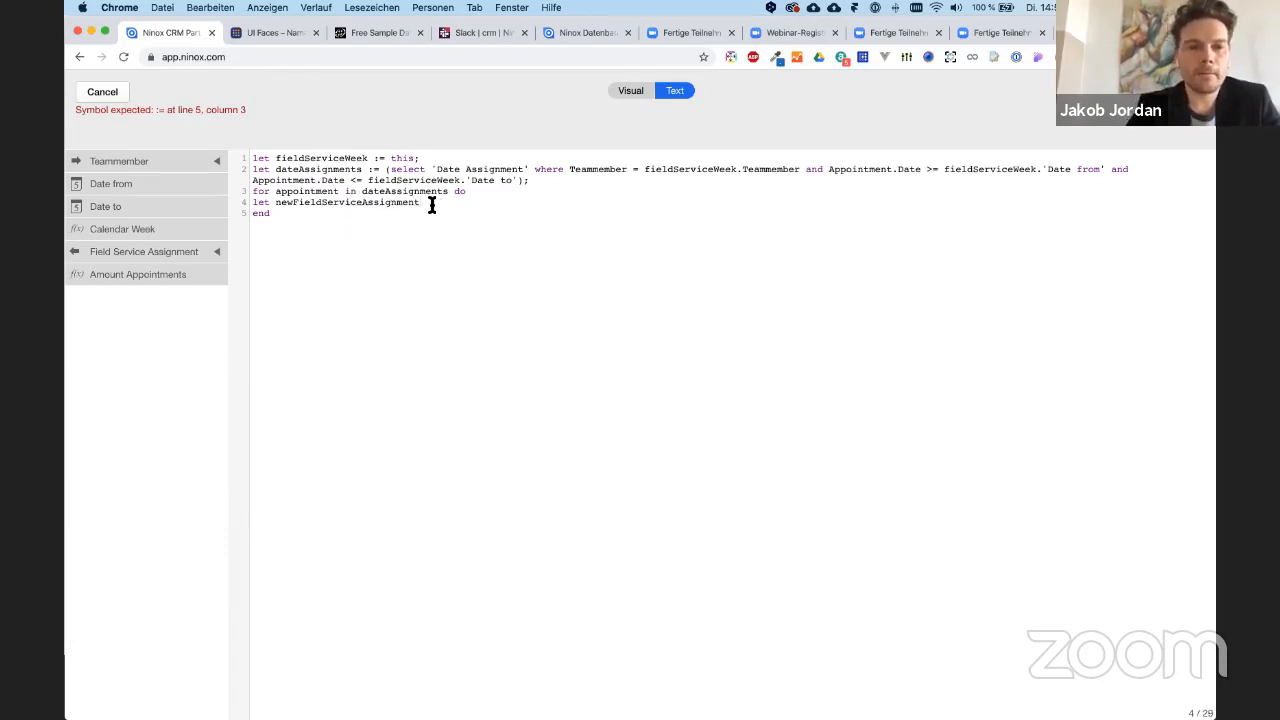
type(":=")
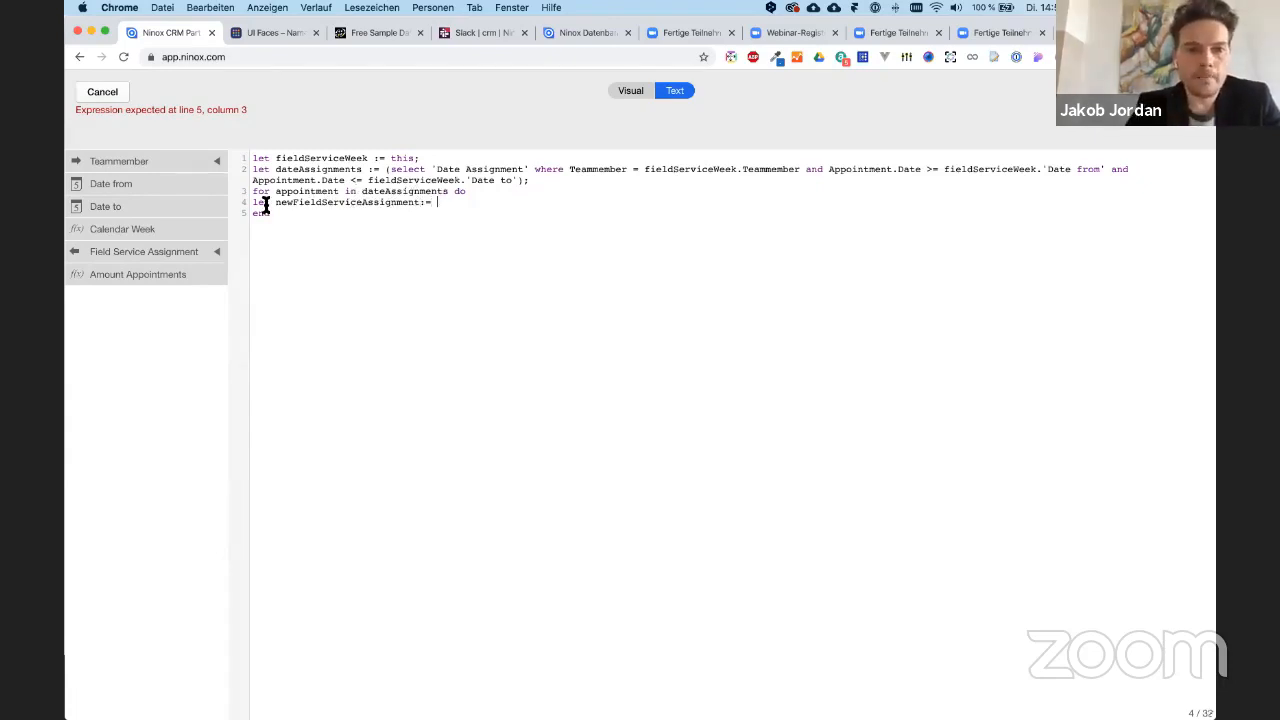
- Assign create 'Field Service Assignment' to the new variable, end the statement with a semicolon, and add an empty line below
left_click(216, 252)
left_click(463, 200)
type("create")
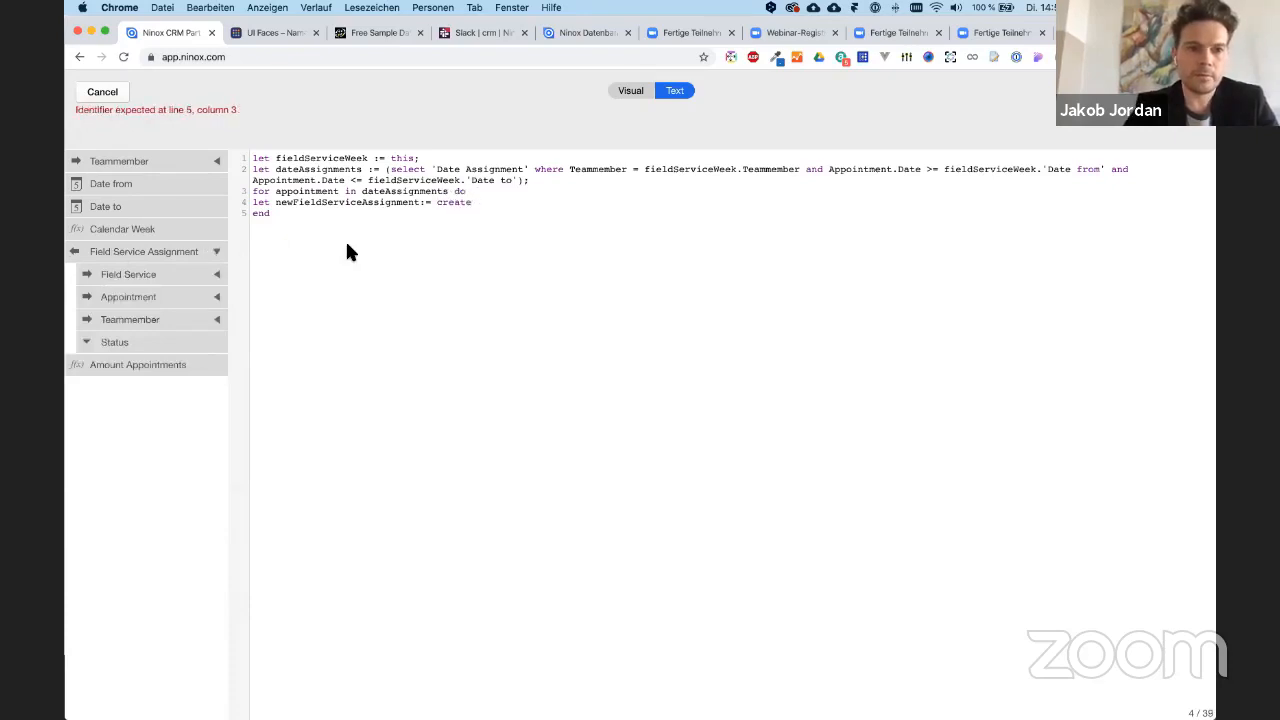
left_click(165, 250)
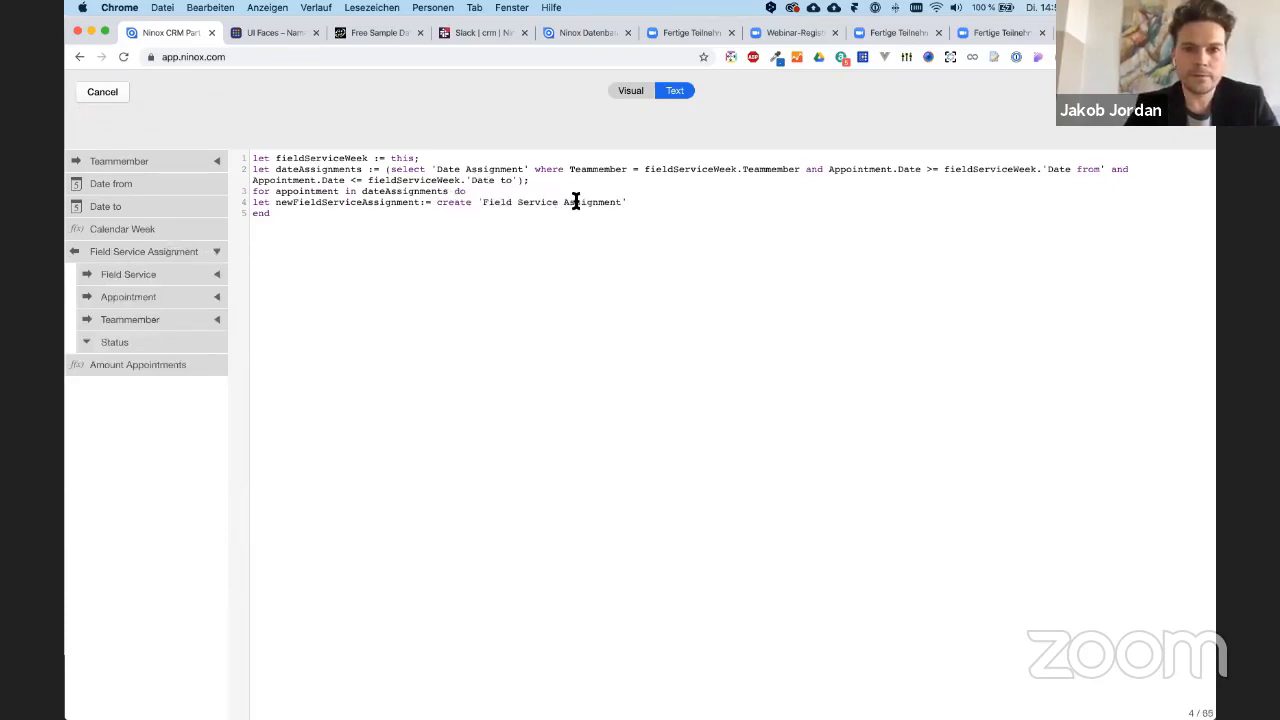
type(";")
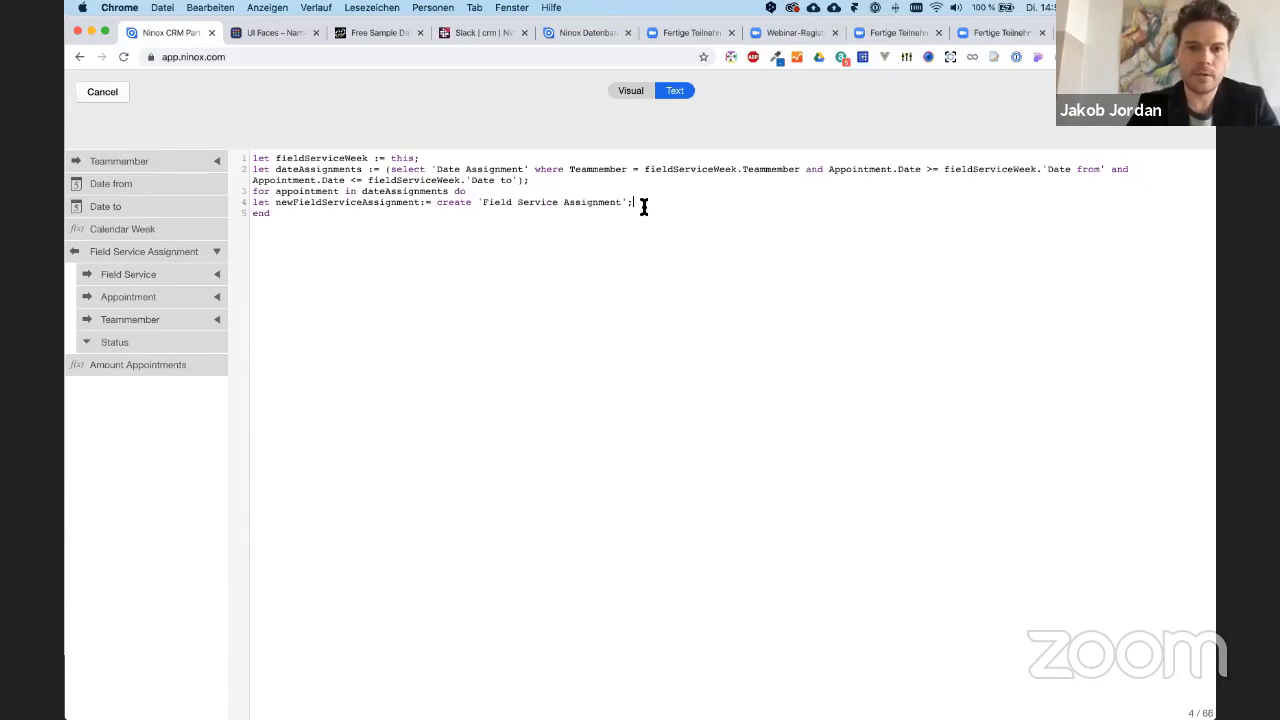
key("Return")
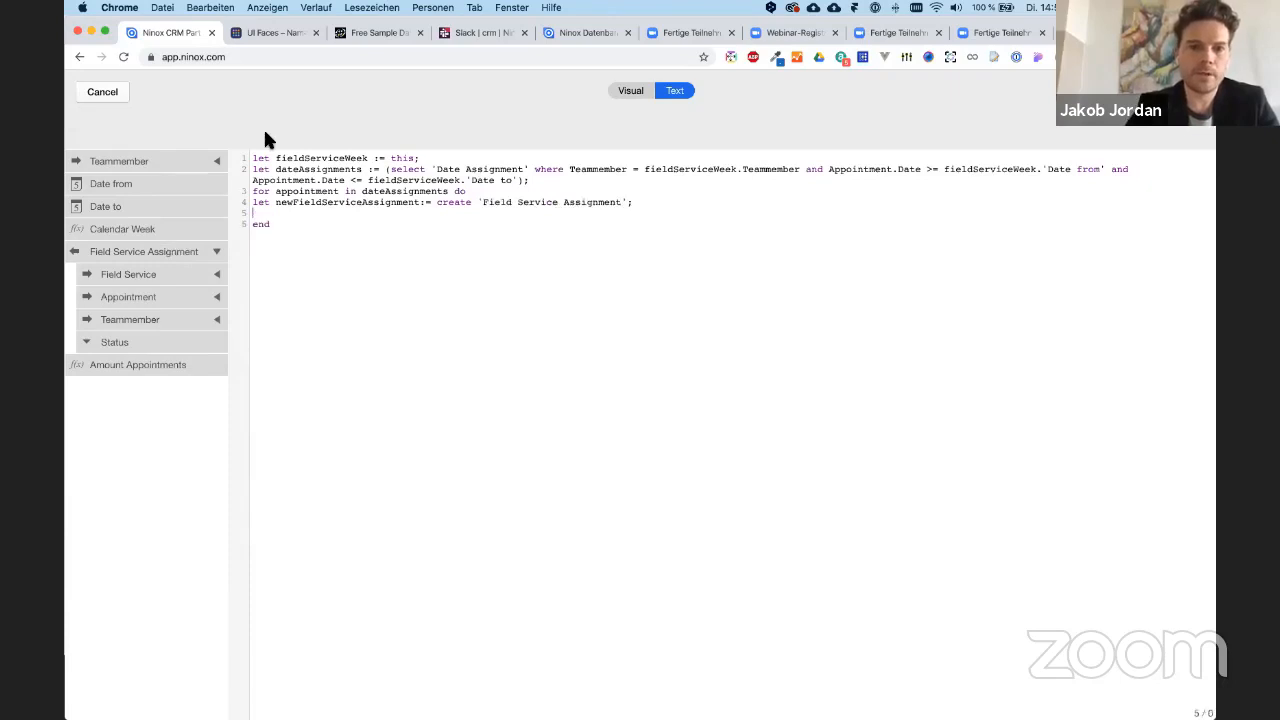
- Add the statement newFieldServiceAssignment.Appointment := appointment; below the record-creation line in the loop
double_click(298, 202)
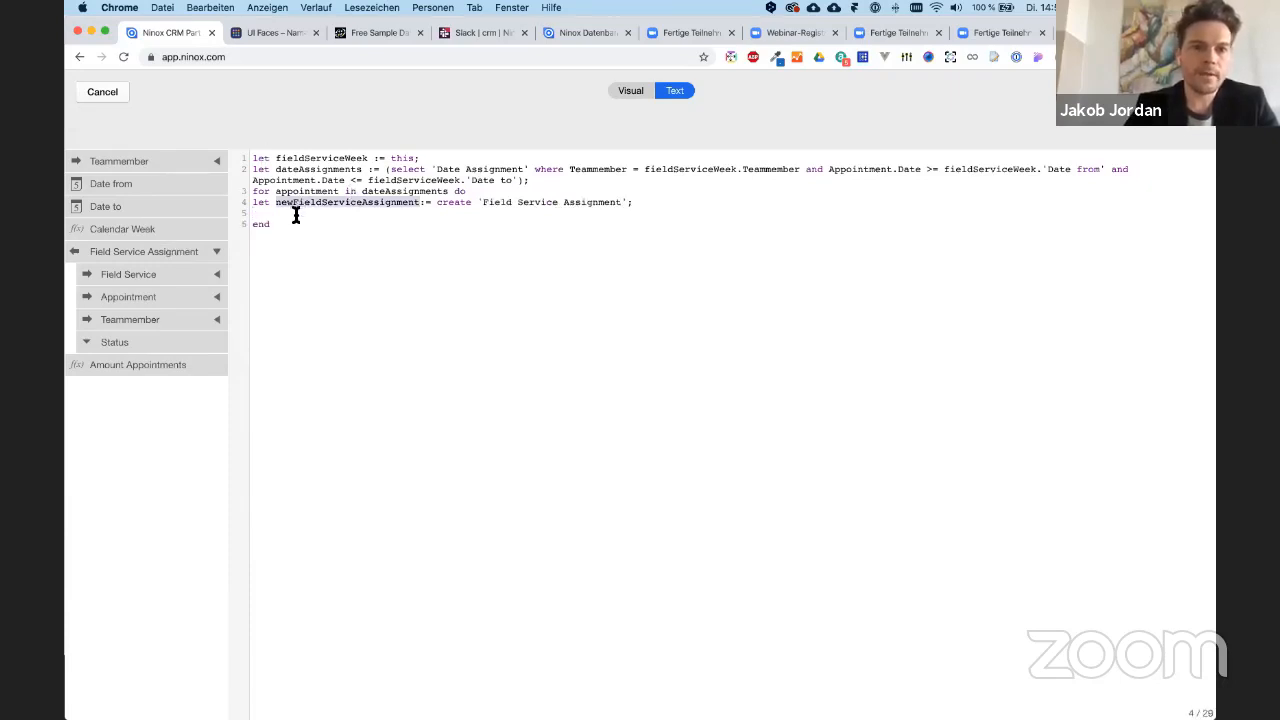
left_click(287, 213)
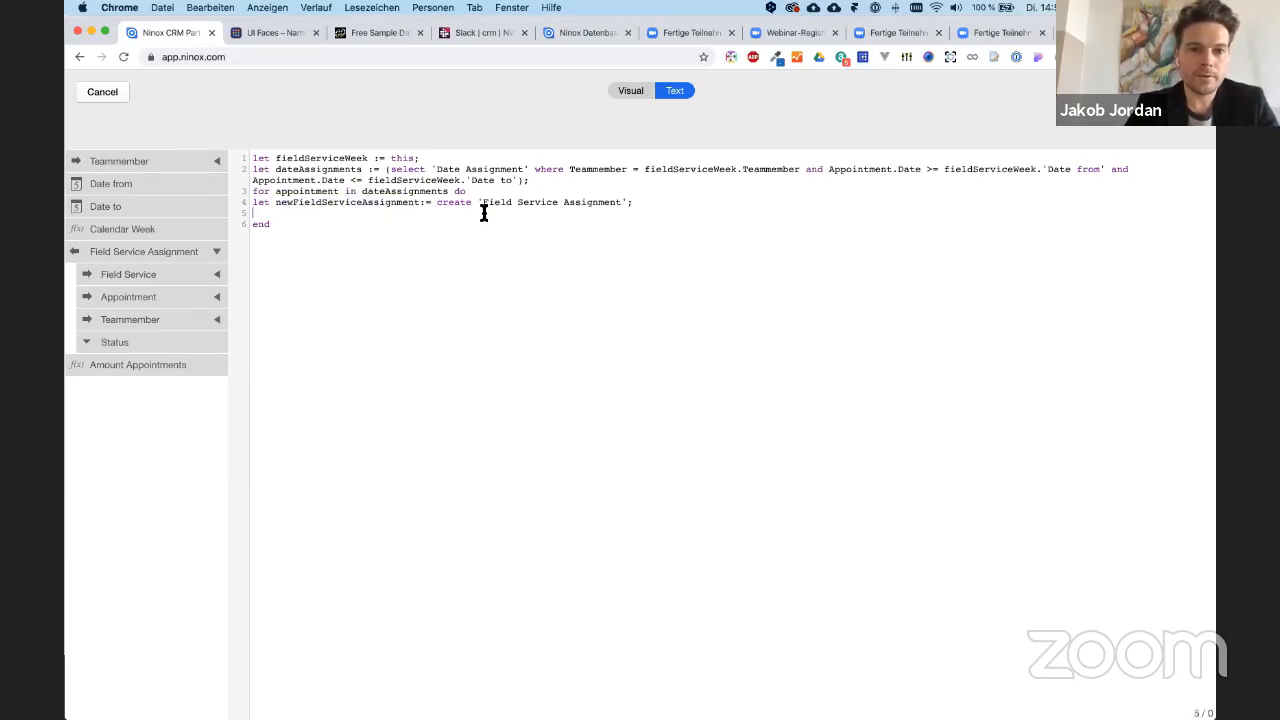
key("cmd+v")
type(".")
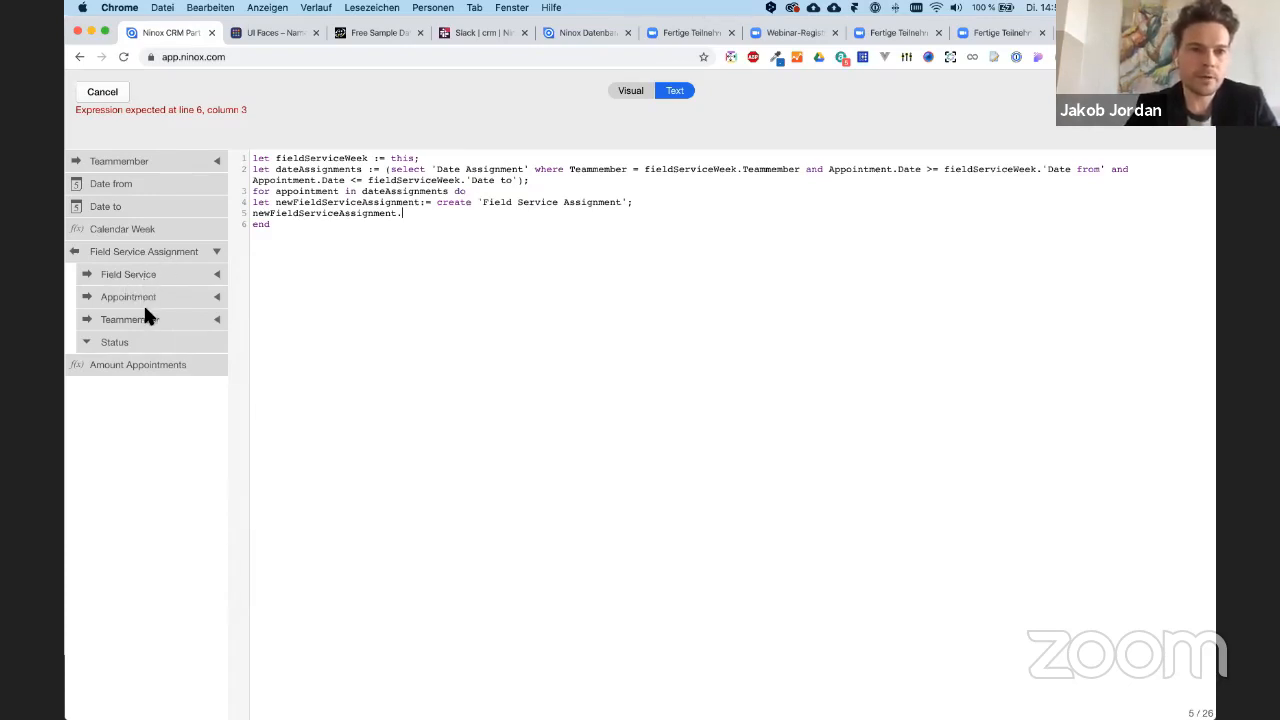
type("Appoin")
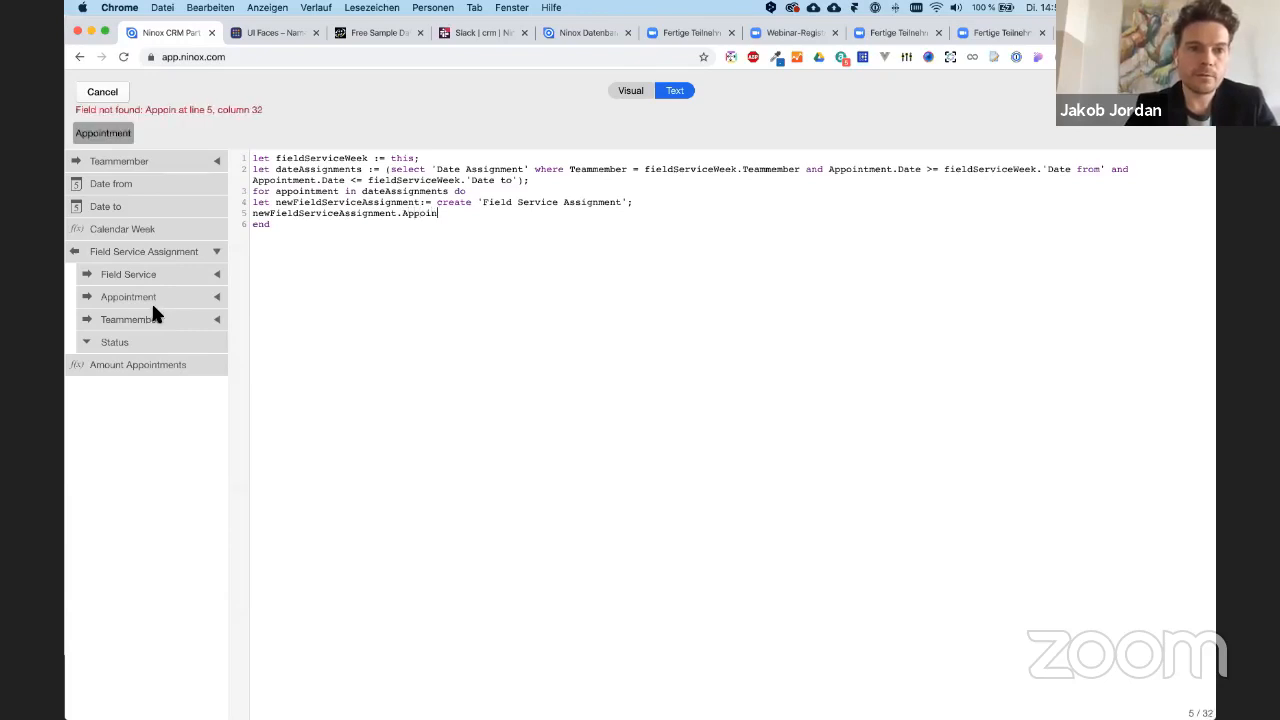
type("tment:= M")
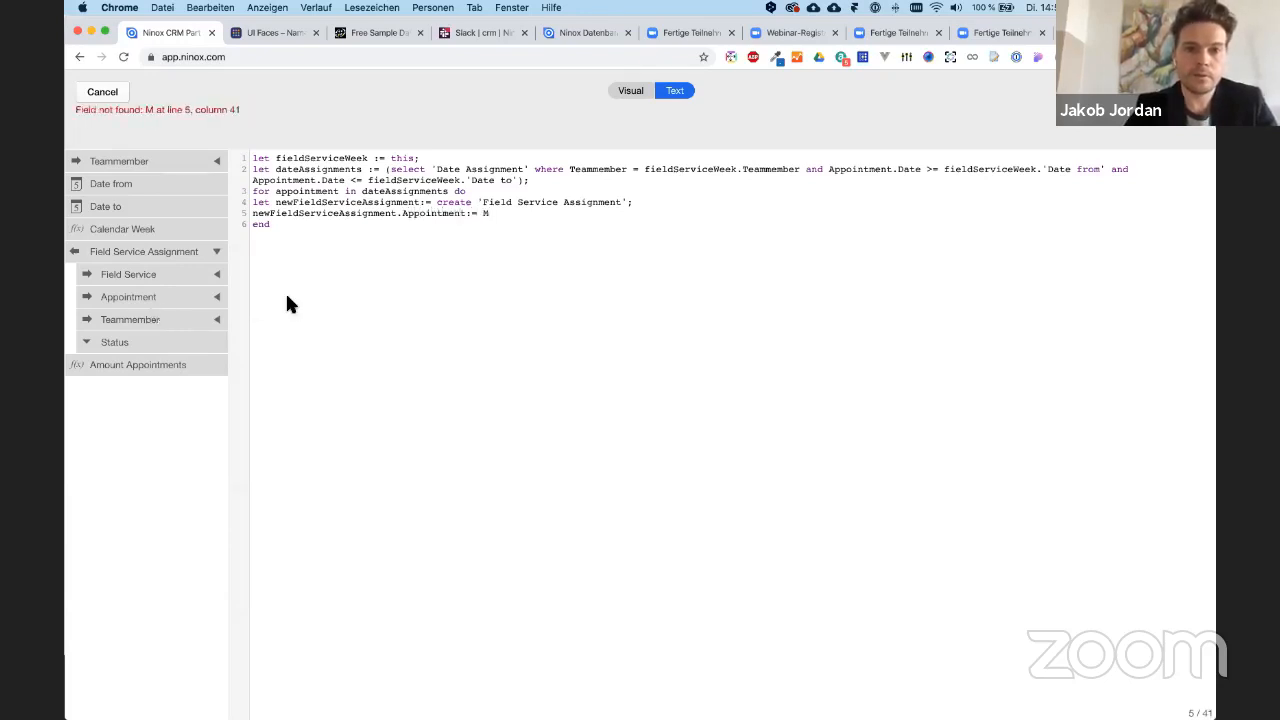
key("BackSpace")
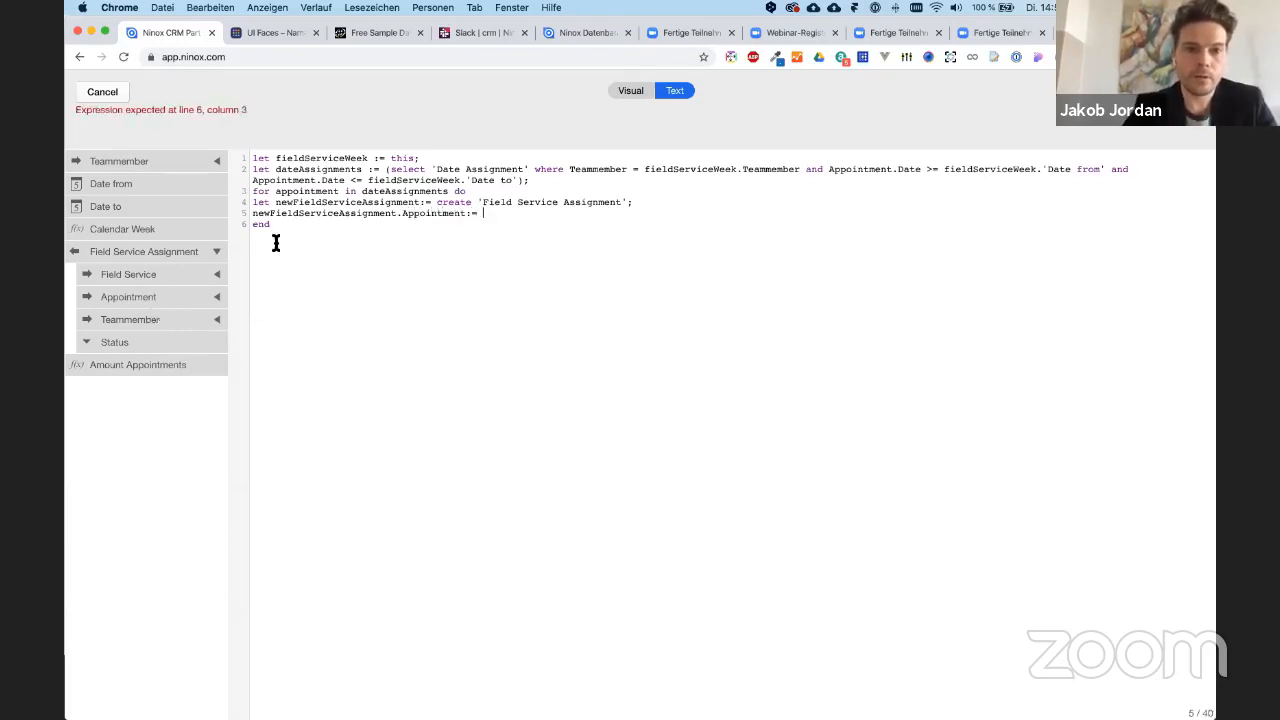
double_click(308, 191)
left_click(480, 214)
key("super+v")
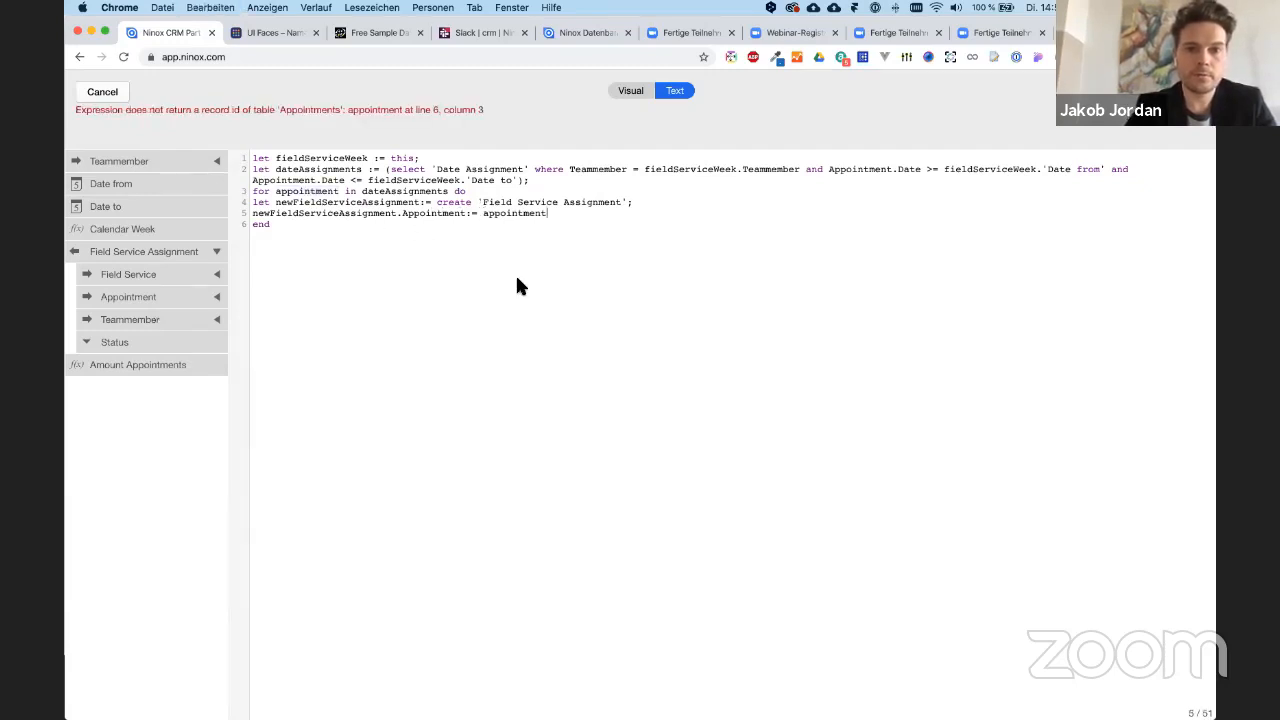
type(";")
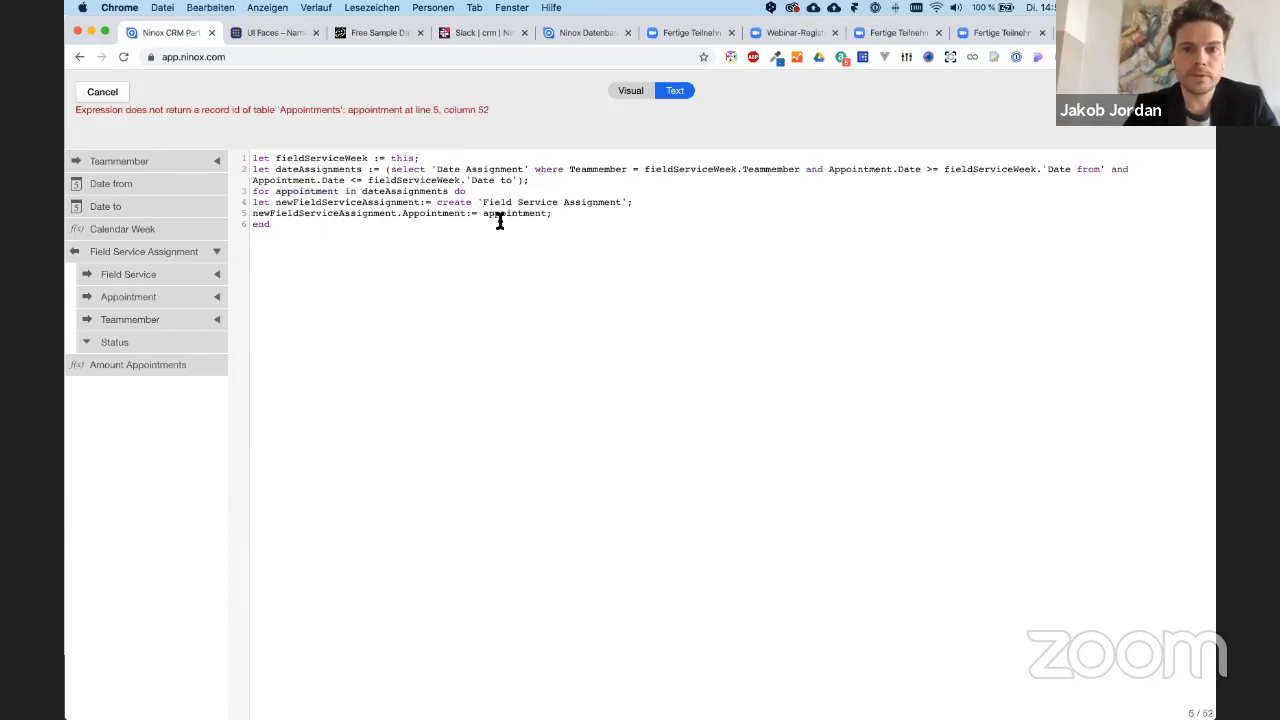
- Extend the value assigned on line 5 to appointment.Appointment and add an empty line after it
left_click(546, 217)
type(".#")
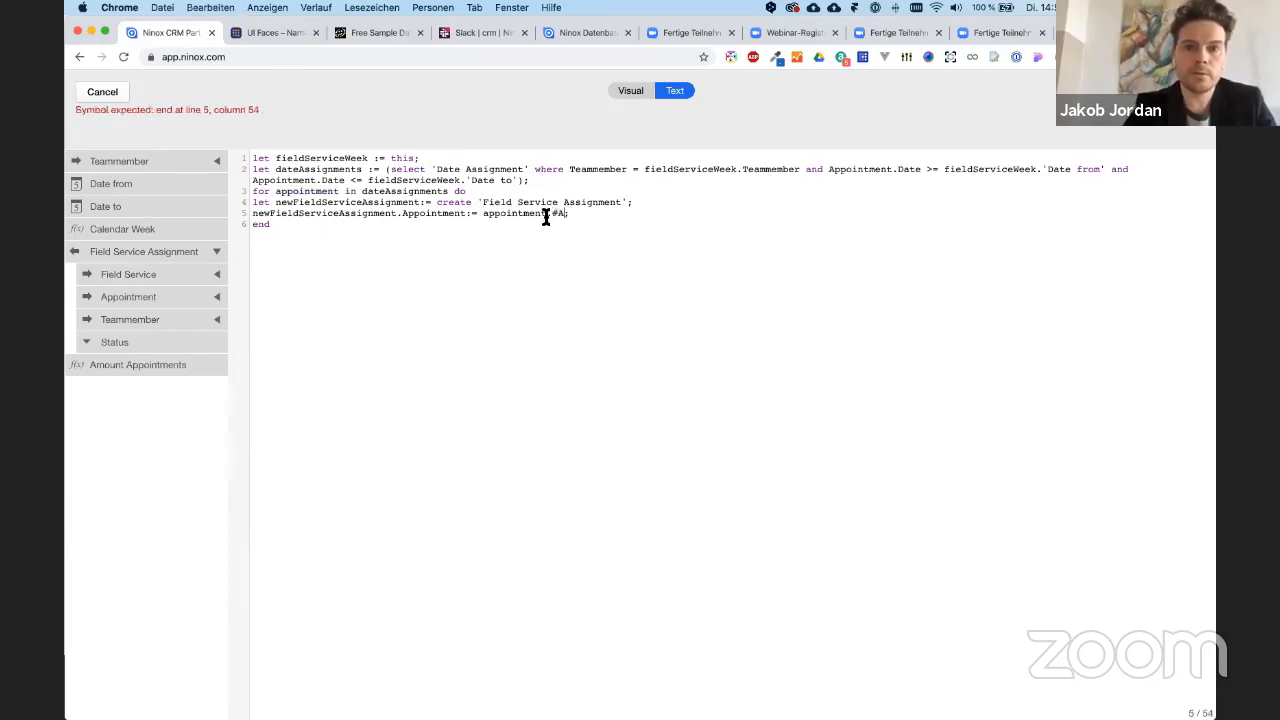
key("BackSpace")
type("APP")
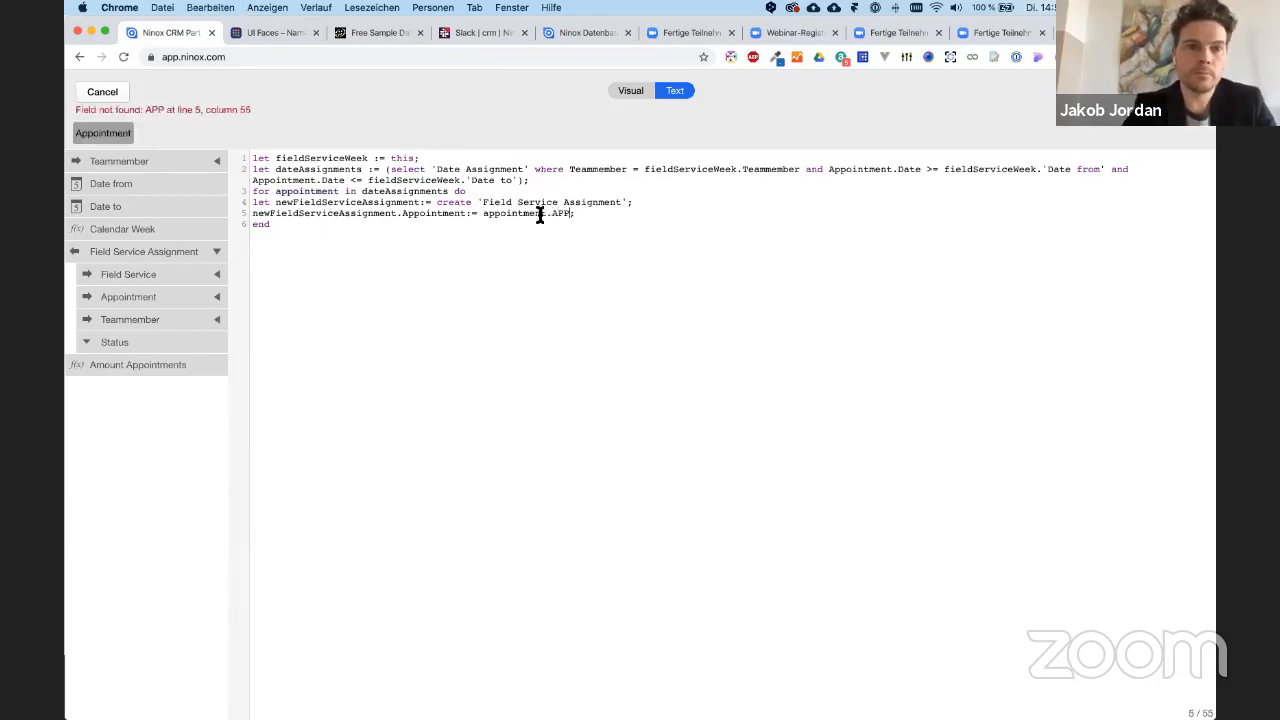
left_click(120, 132)
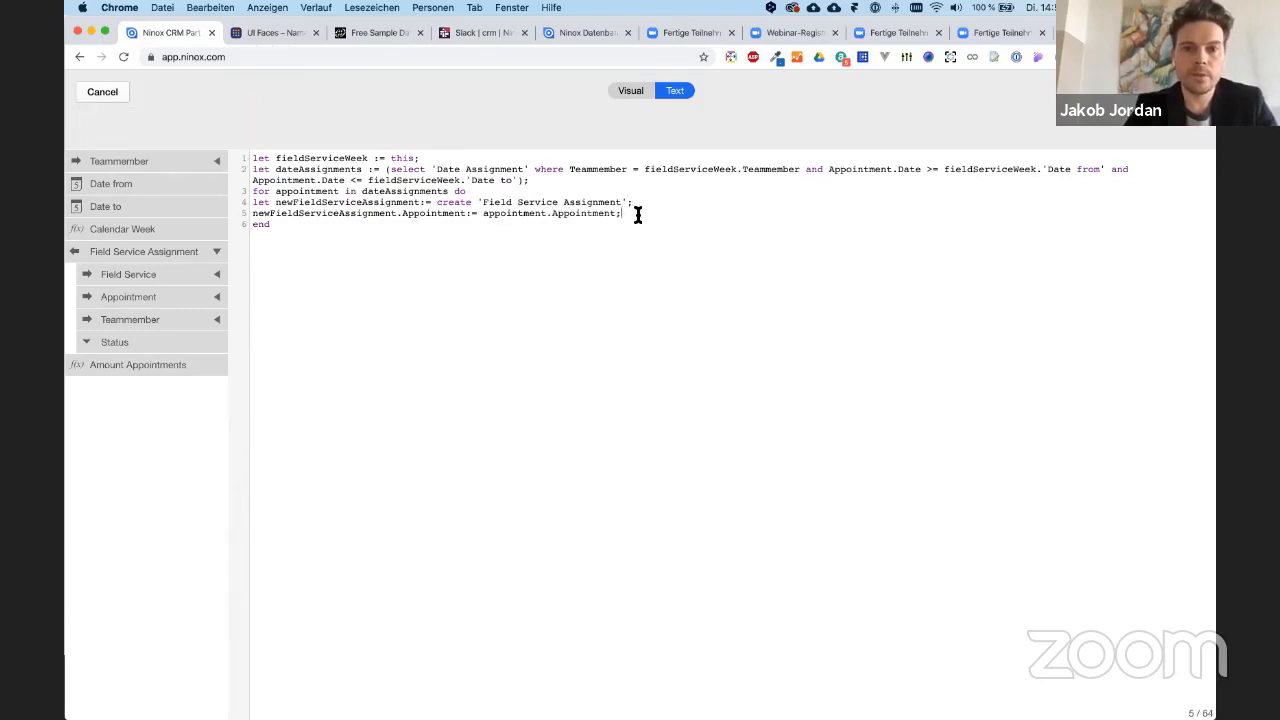
key("Return")
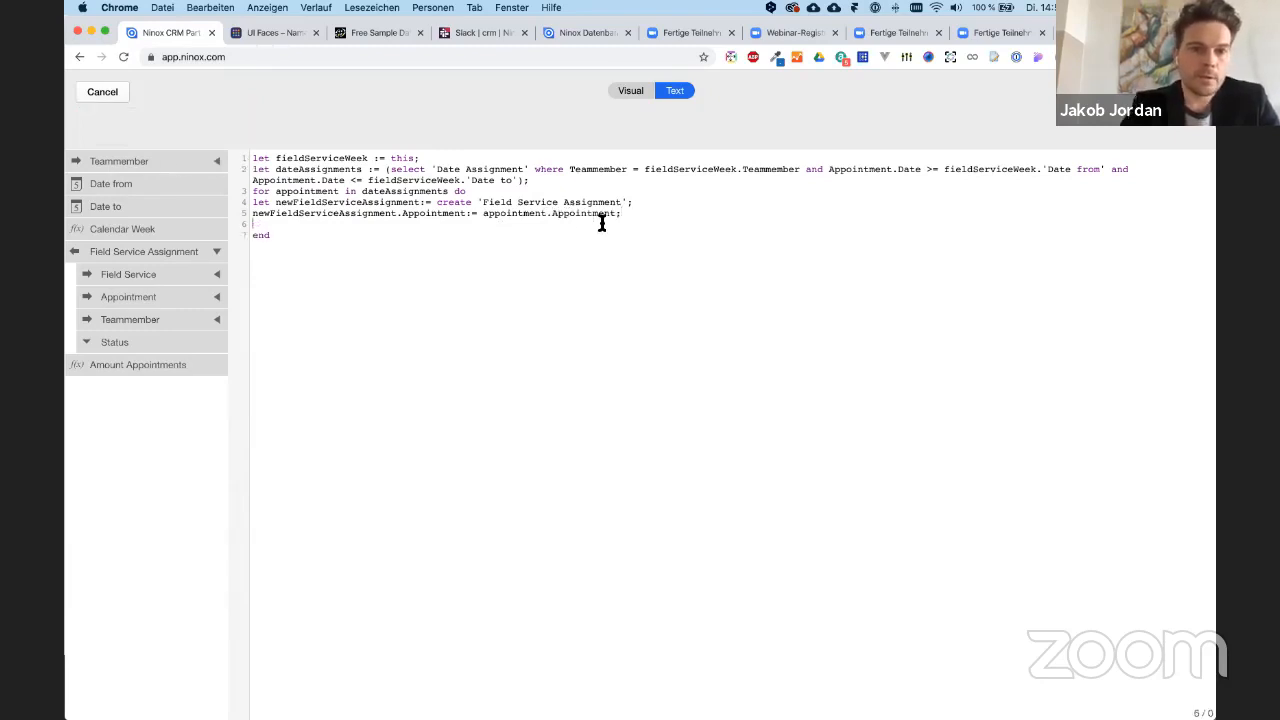
- Begin an assignment on line 6 with newFieldServiceAssignment.Teammember:= as its target
type("appointment")
key("alt+BackSpace")
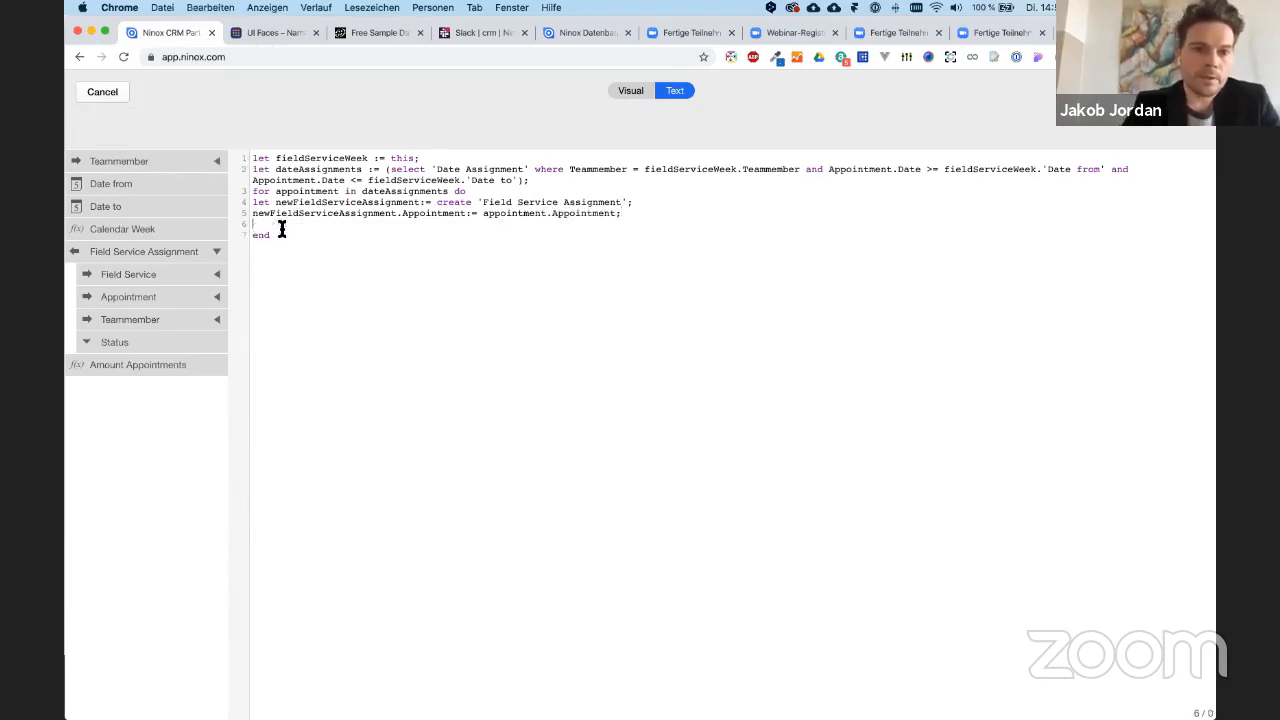
double_click(286, 214)
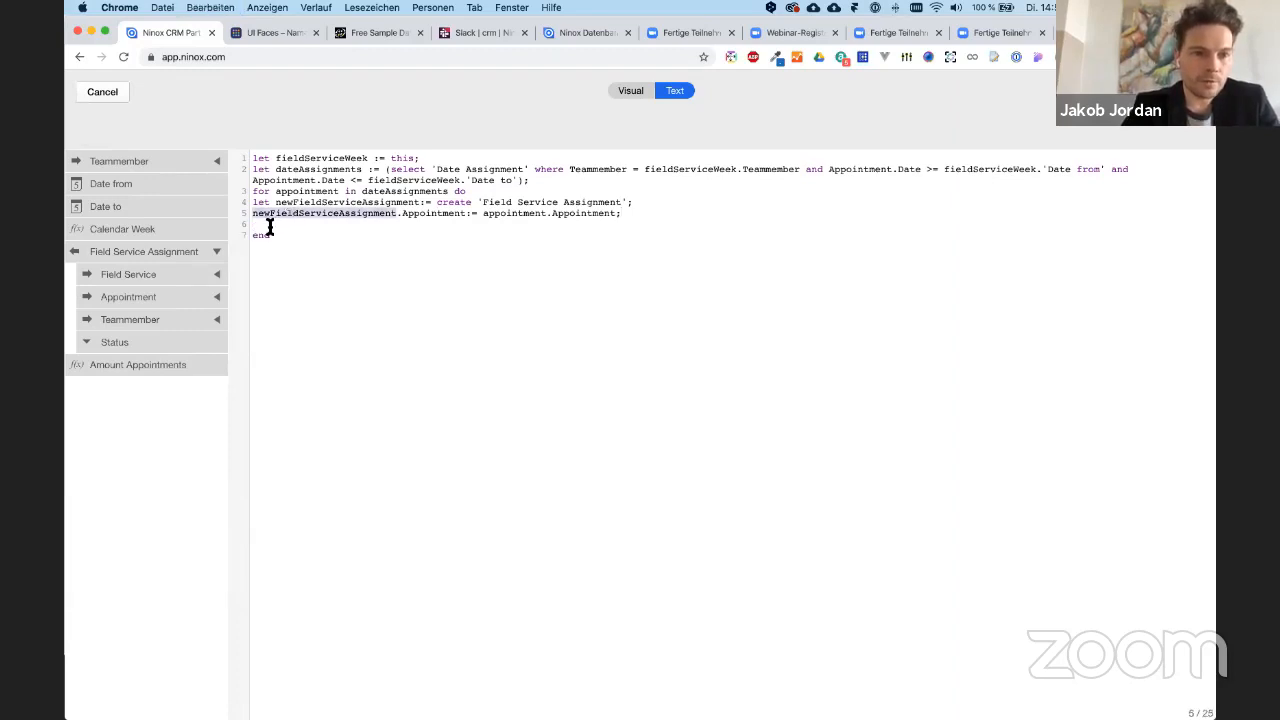
key("ctrl+c")
left_click(269, 227)
key("ctrl+v")
type(".")
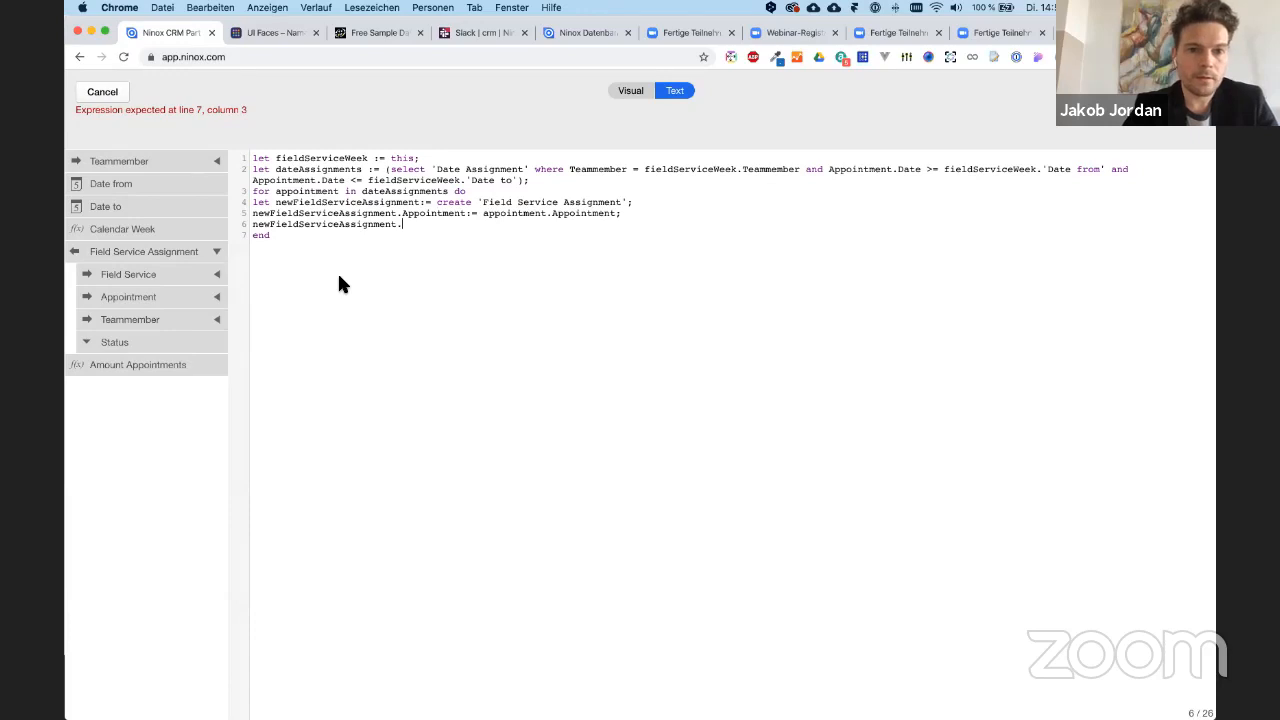
type("TEAM")
left_click(123, 135)
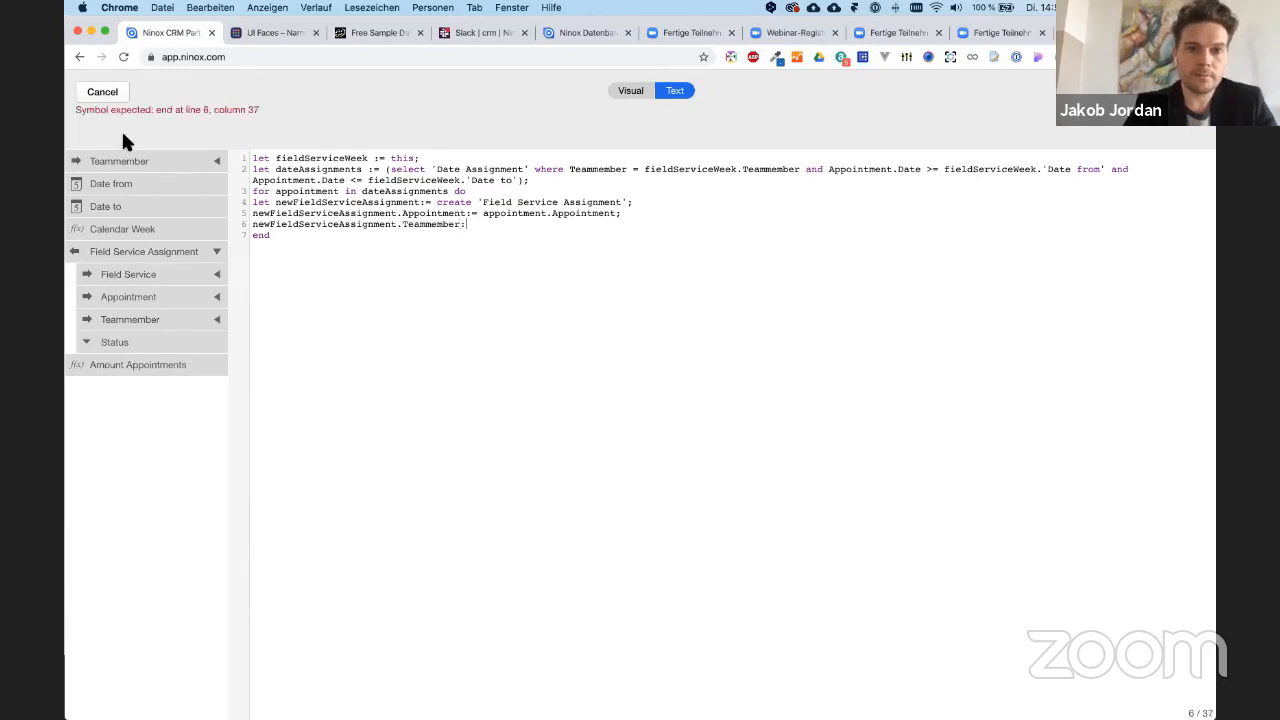
type(":=")
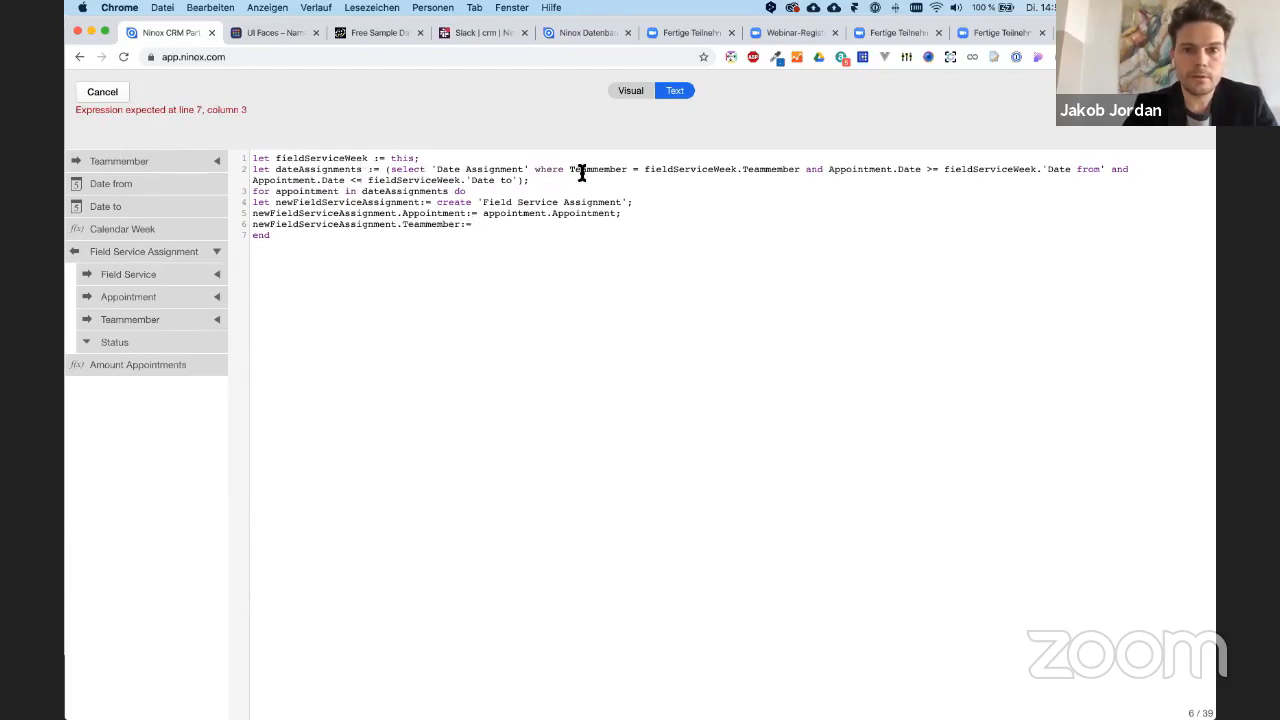
- Complete the Teammember assignment with appointment.Teammember; and add an empty line below it
double_click(300, 191)
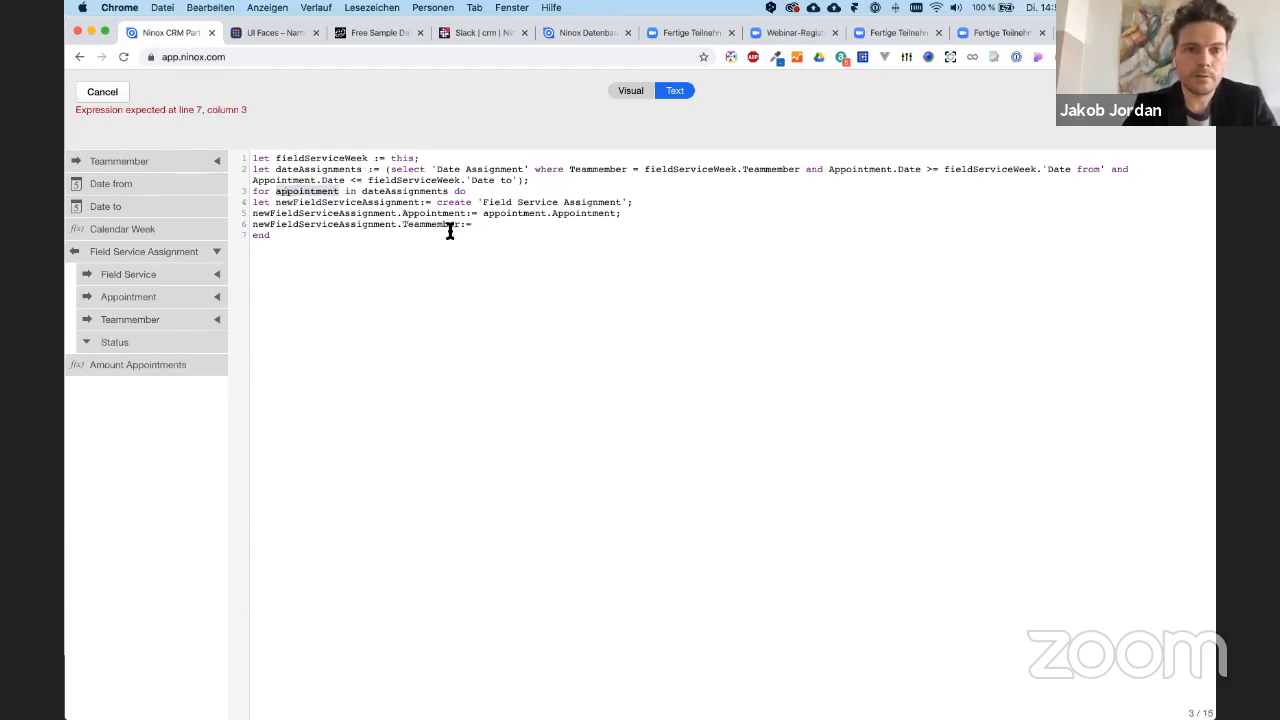
key("super+c")
left_click(480, 226)
key("super+v")
type(".TEAM")
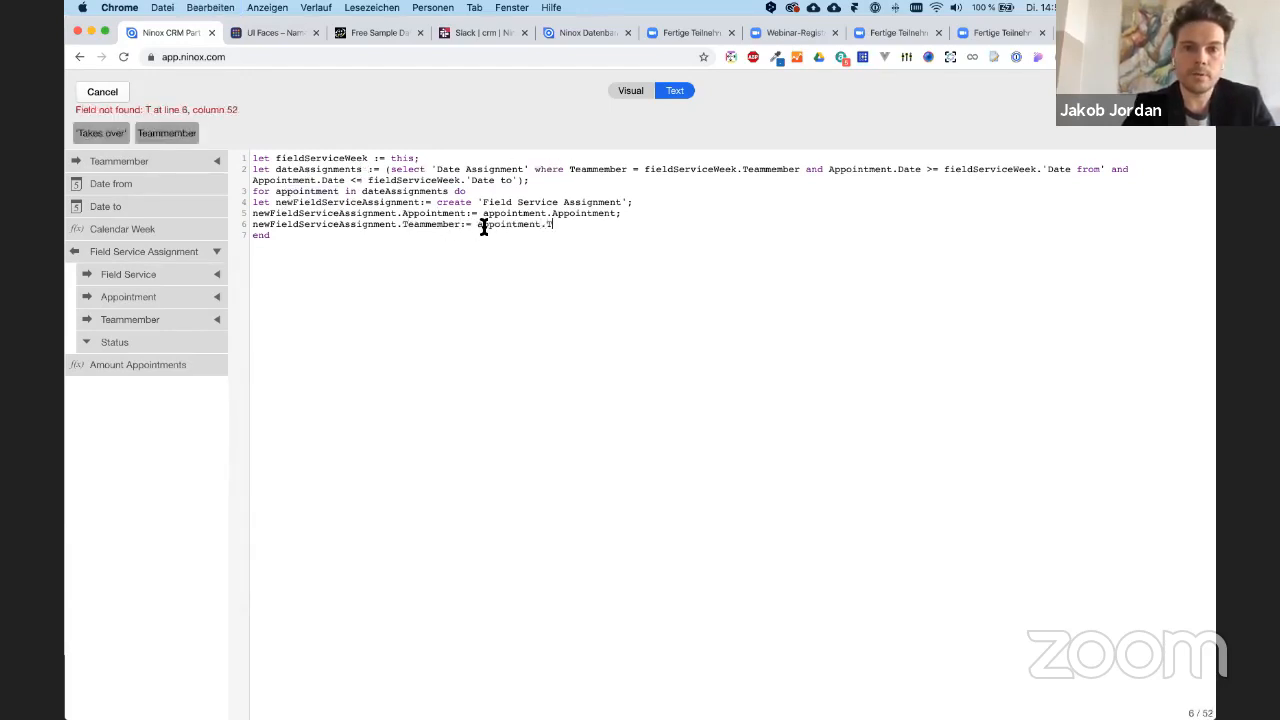
left_click(119, 136)
type(";")
key("Return")
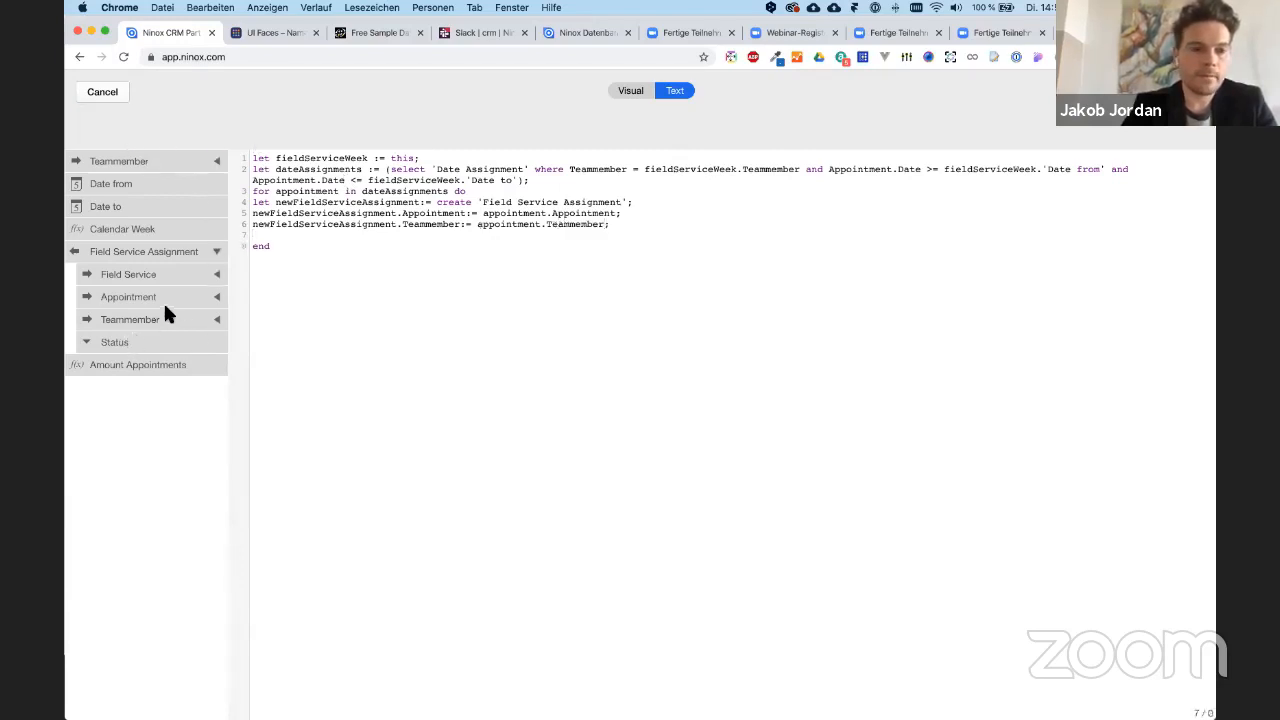
- Begin line 7 with newFieldServiceAssignment followed by a reference to its Field Service field
key("super+v")
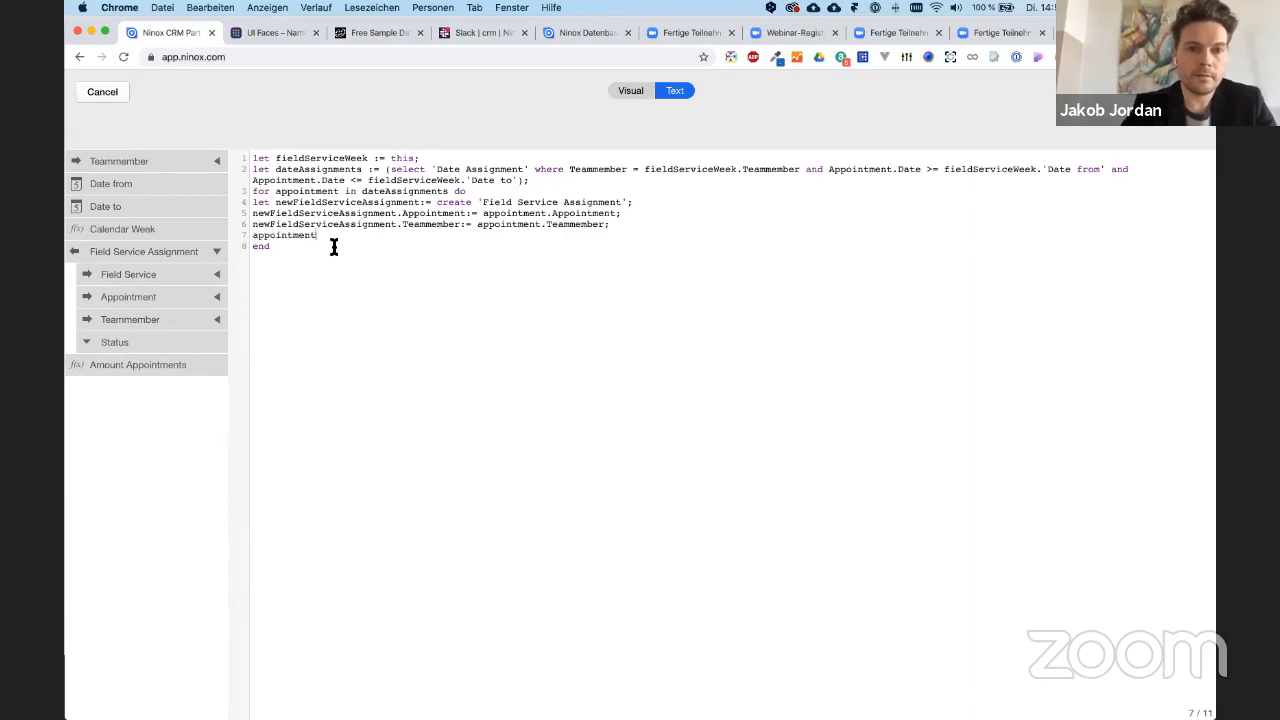
key("super+z")
double_click(315, 224)
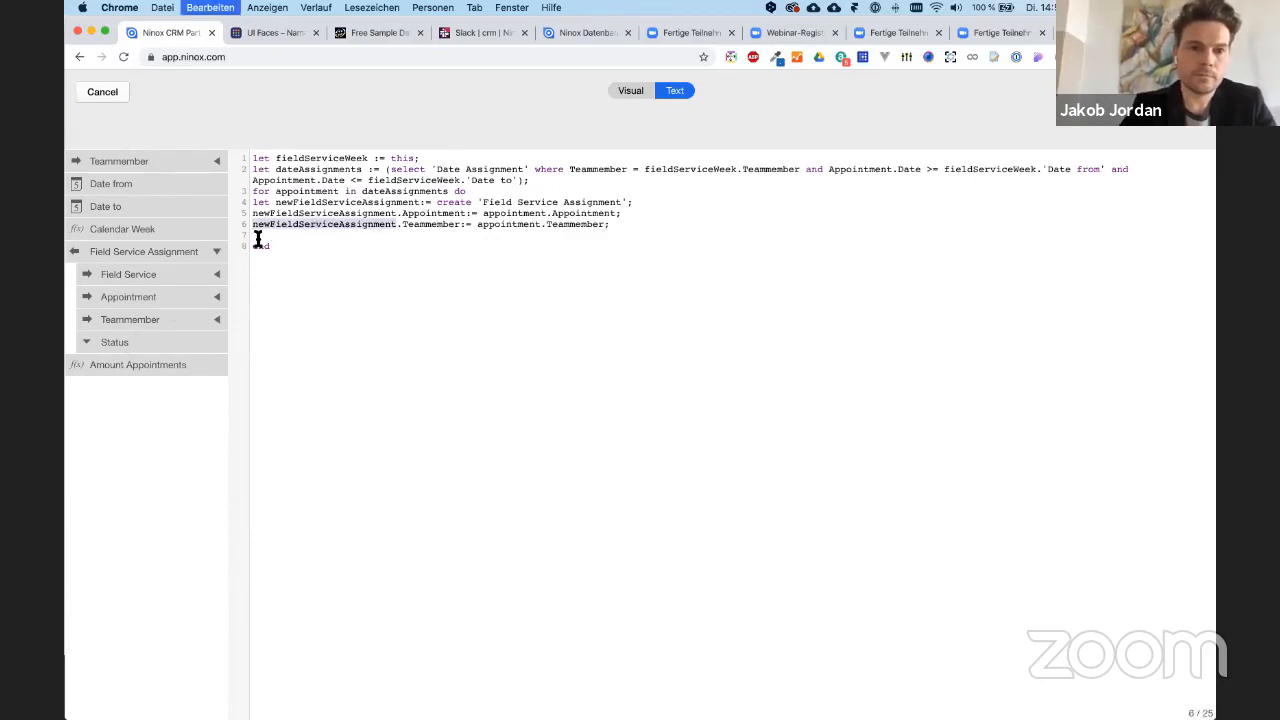
key("super+c")
left_click(257, 236)
key("super+v")
type(".")
type("FIEL")
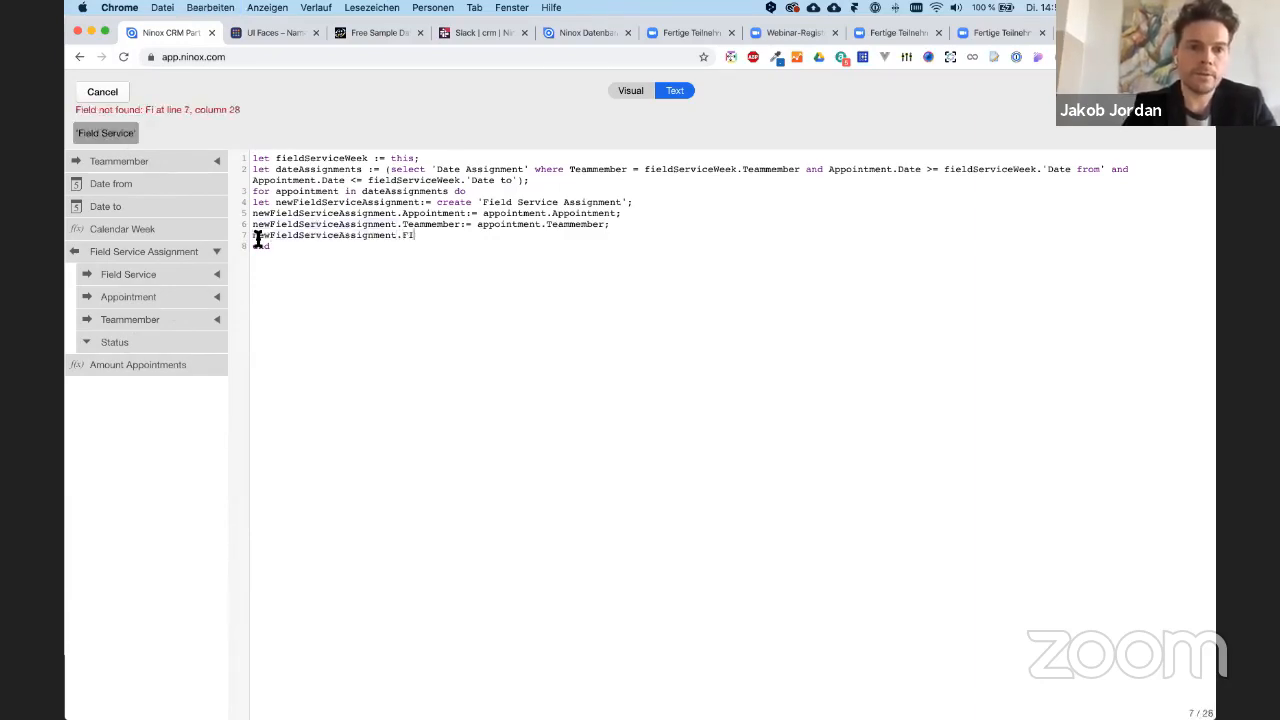
- Complete script line 7 so the new assignment's 'Field Service' is set to fieldServiceWeek
left_click(113, 133)
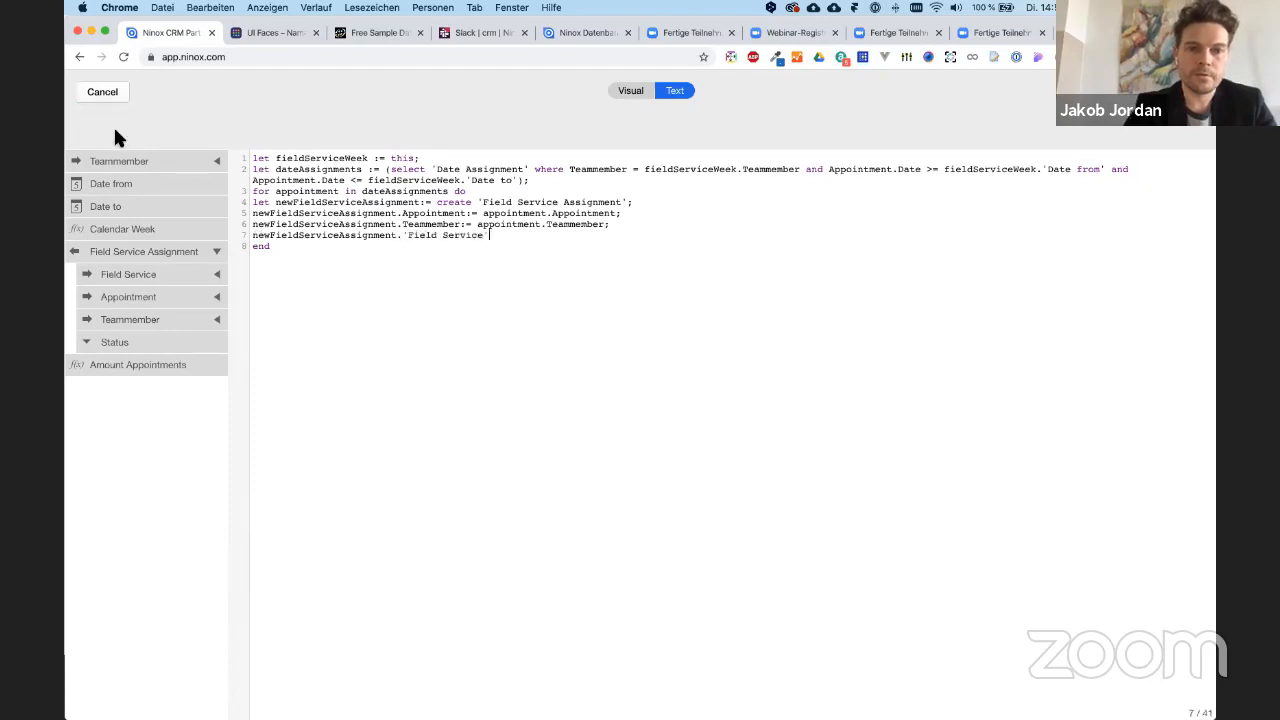
type(":=")
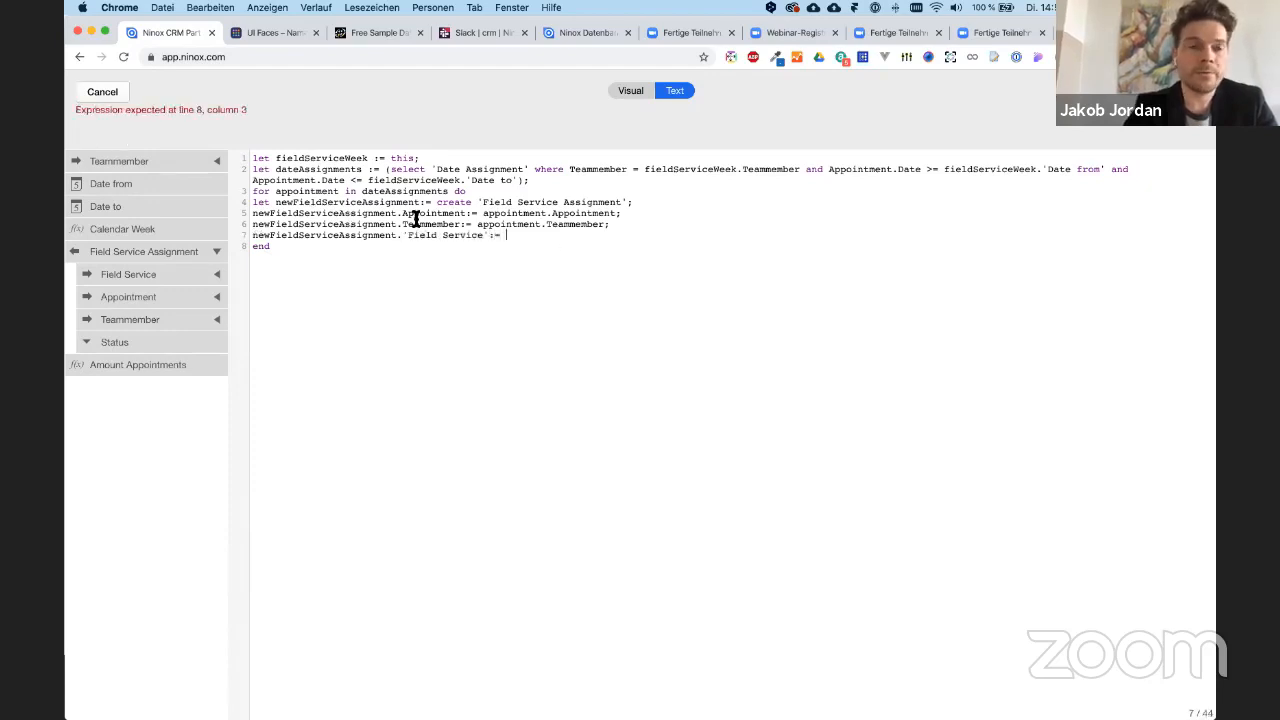
double_click(313, 158)
key("super+c")
left_click(534, 235)
key("super+v")
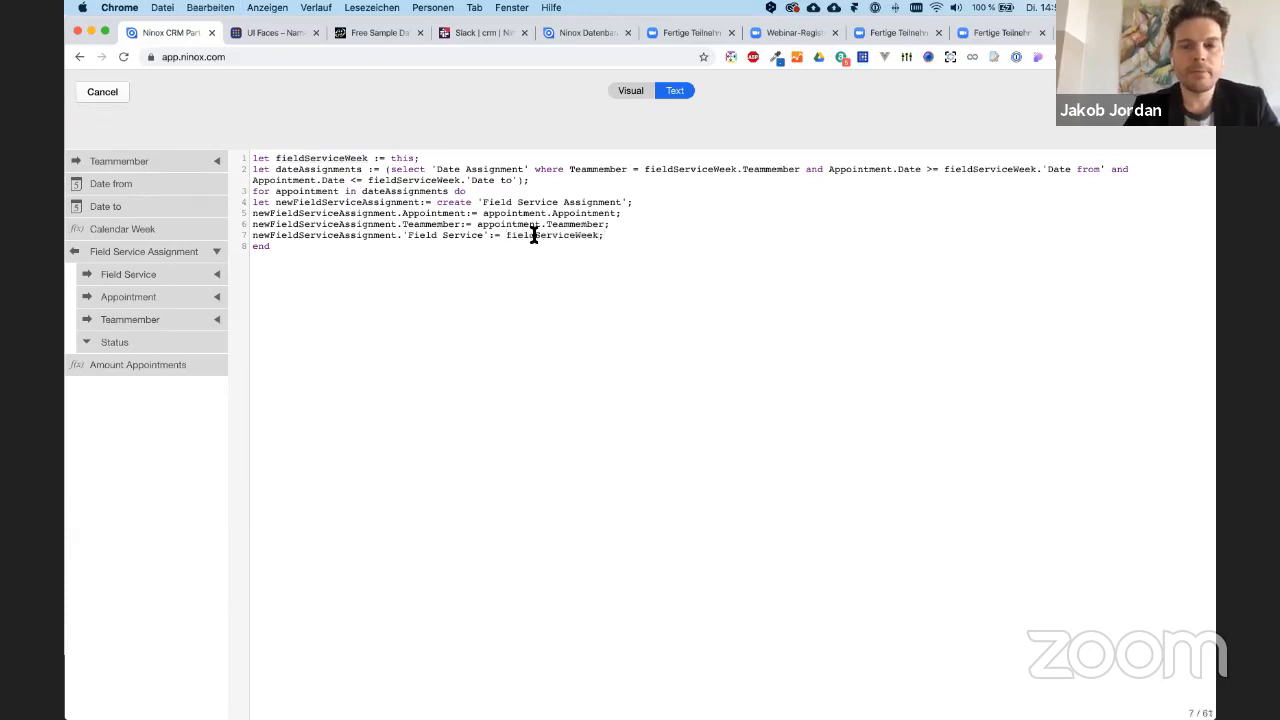
- Add a script line before end that assigns 1 to newFieldServiceAssignment.Status
key("Return")
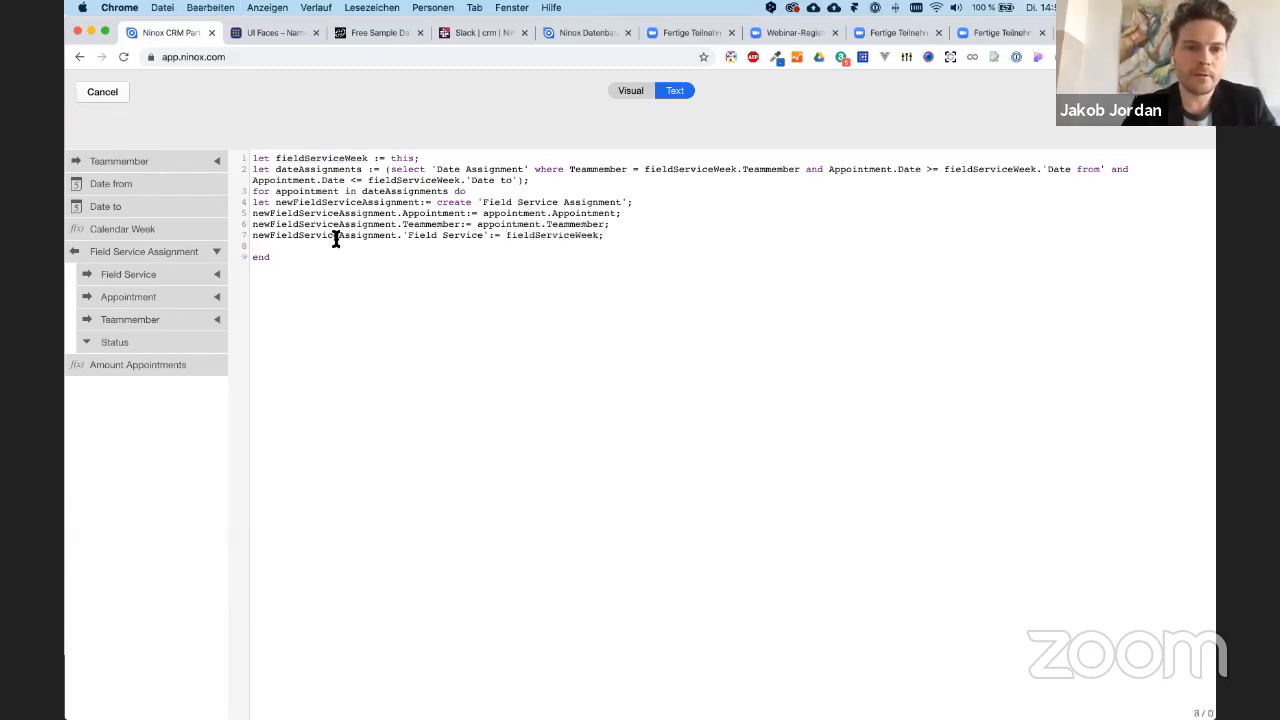
key("super+v")
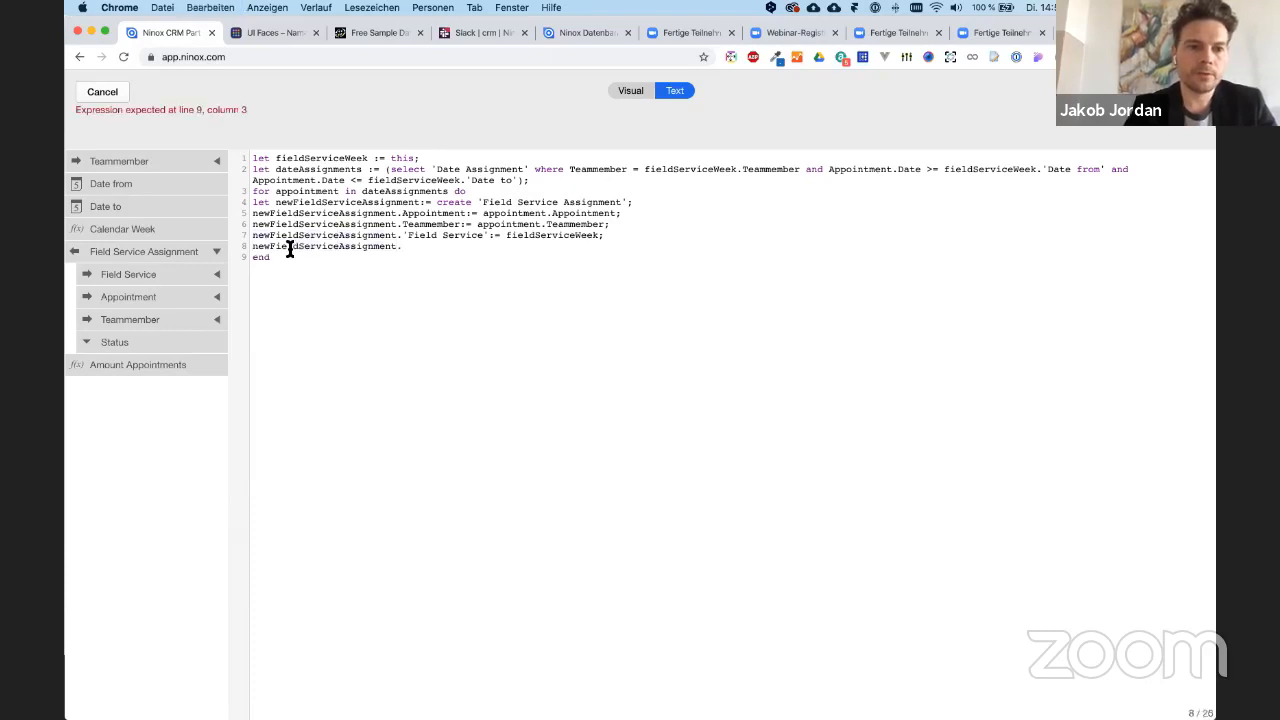
type("STATU")
key("BackSpace")
key("BackSpace")
key("BackSpace")
key("BackSpace")
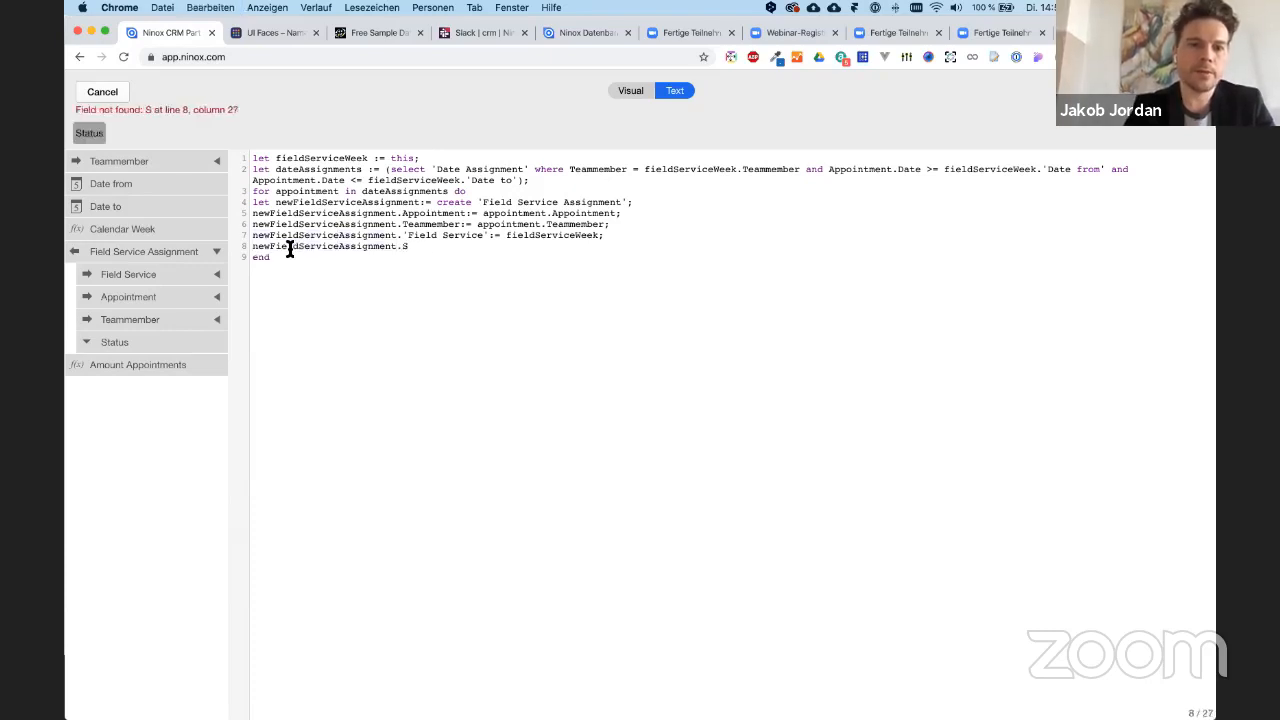
type("tatus:= ")
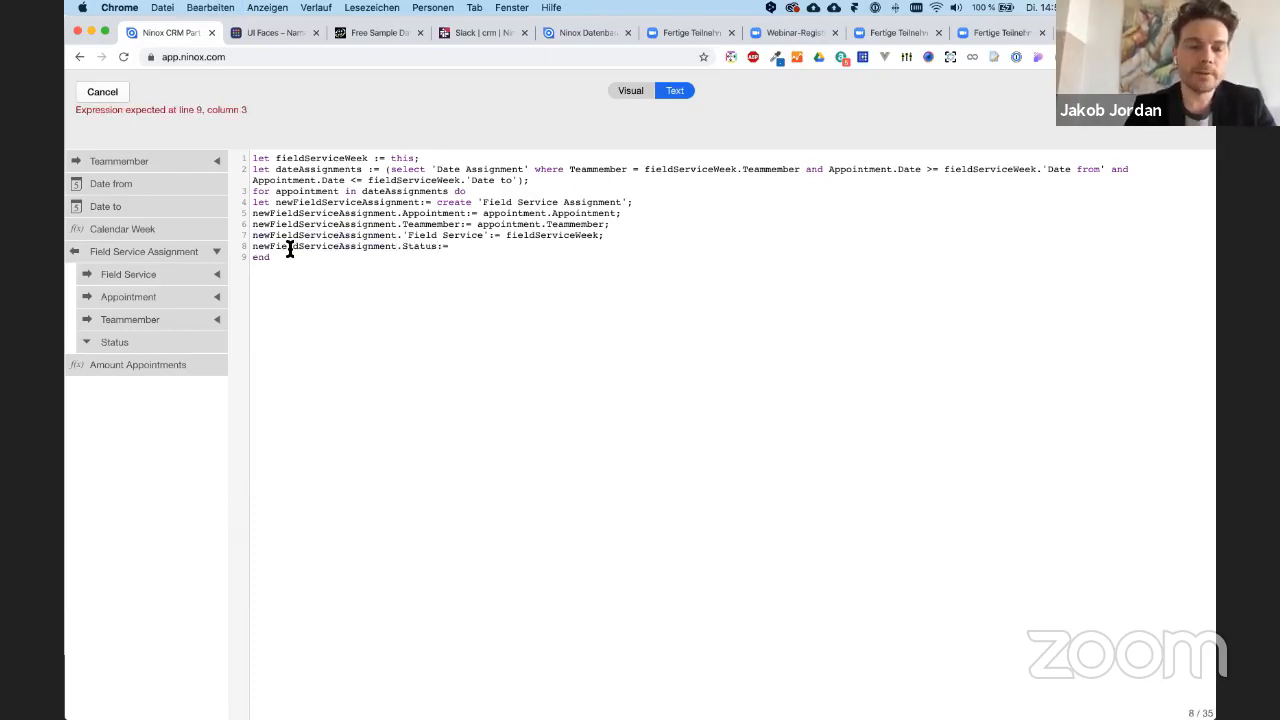
type("1")
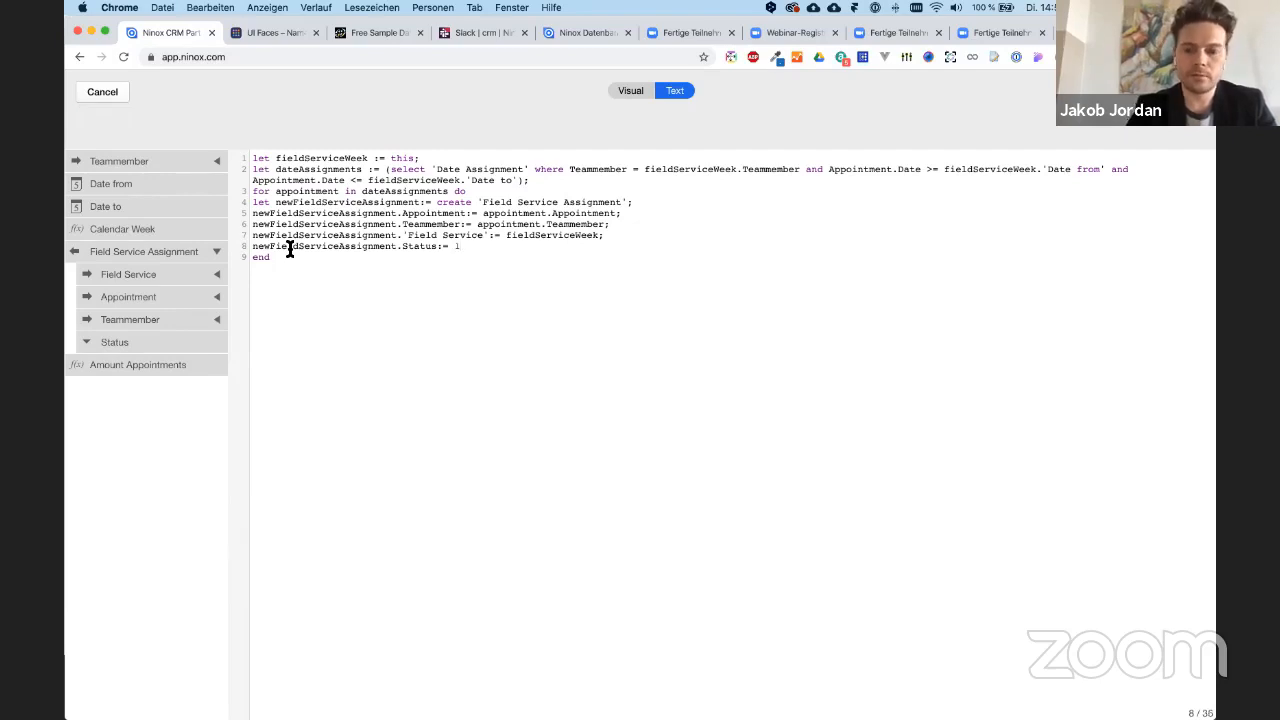
type(";")
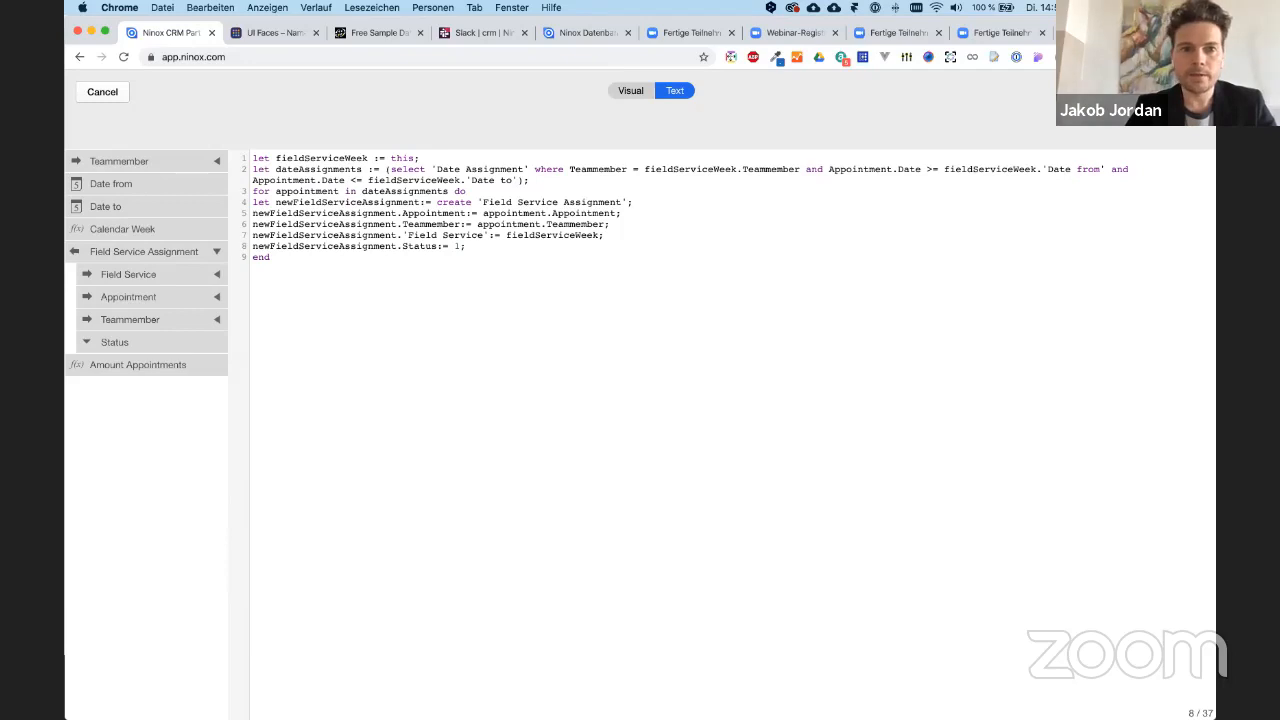
- Save the script and settings of the Load Appoinments button, and delete the existing Field Service Assignment row
key("super+a")
left_click(1180, 92)
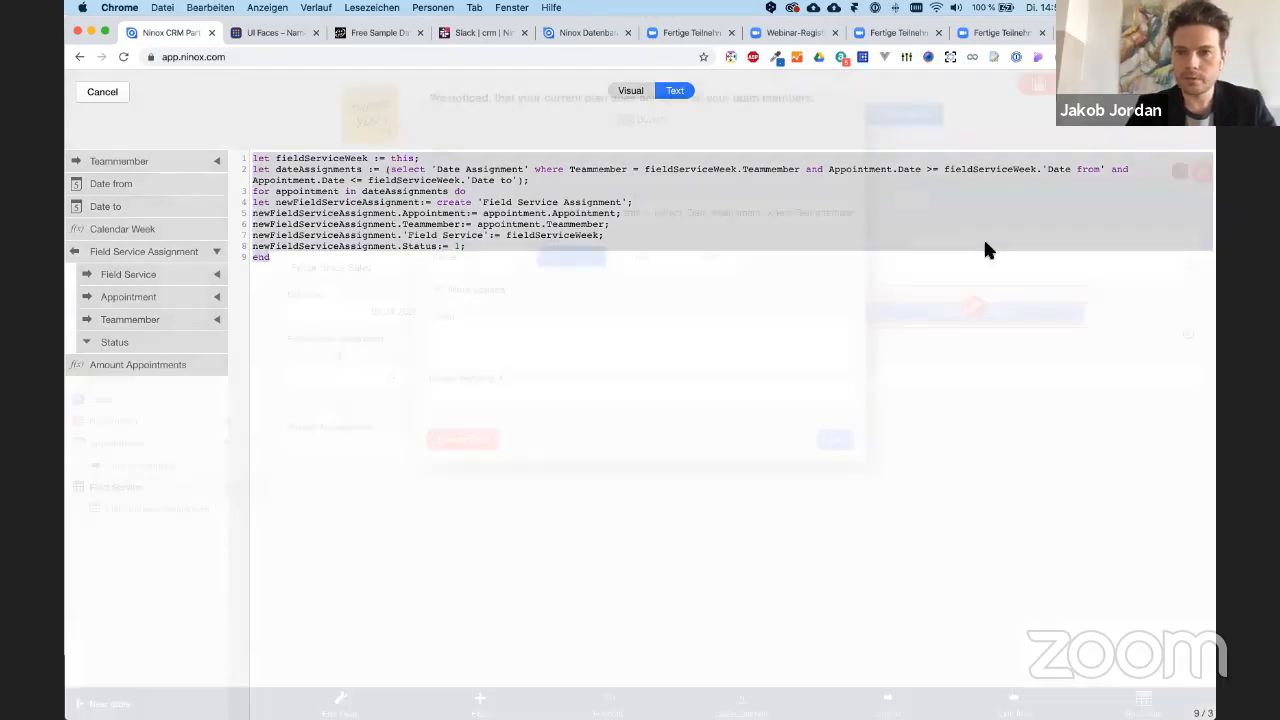
left_click(838, 441)
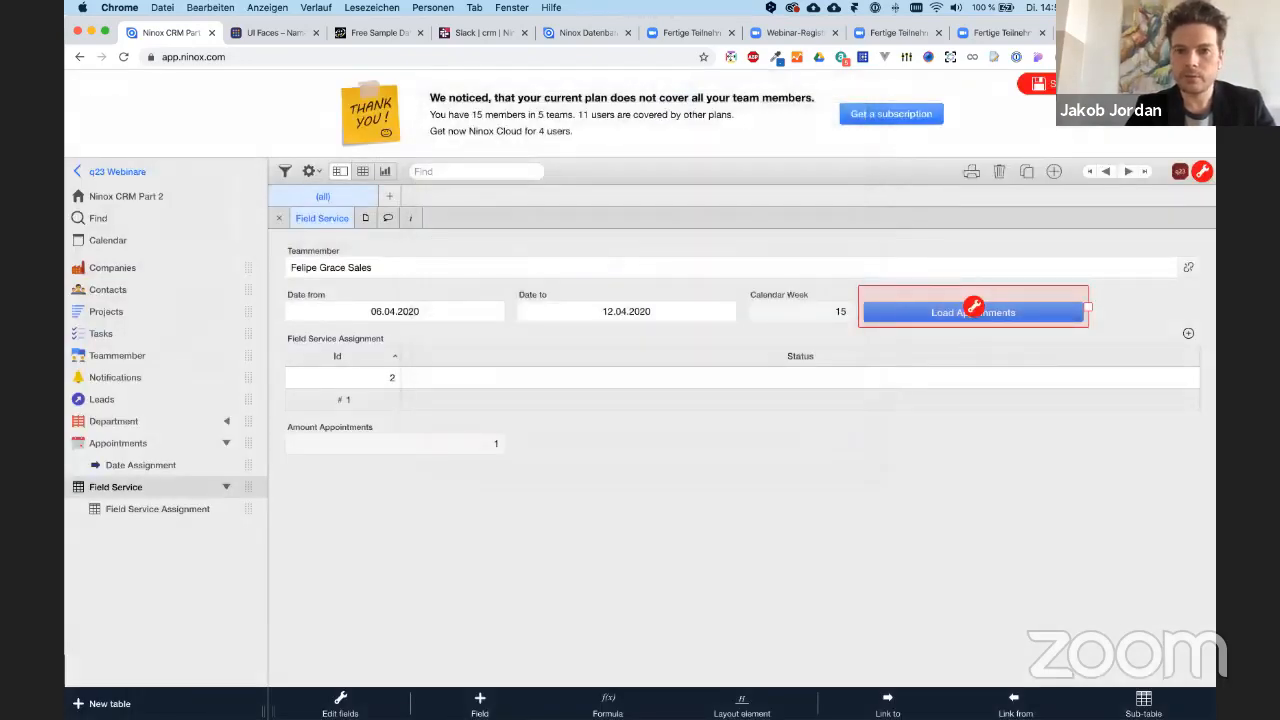
right_click(705, 371)
left_click(755, 395)
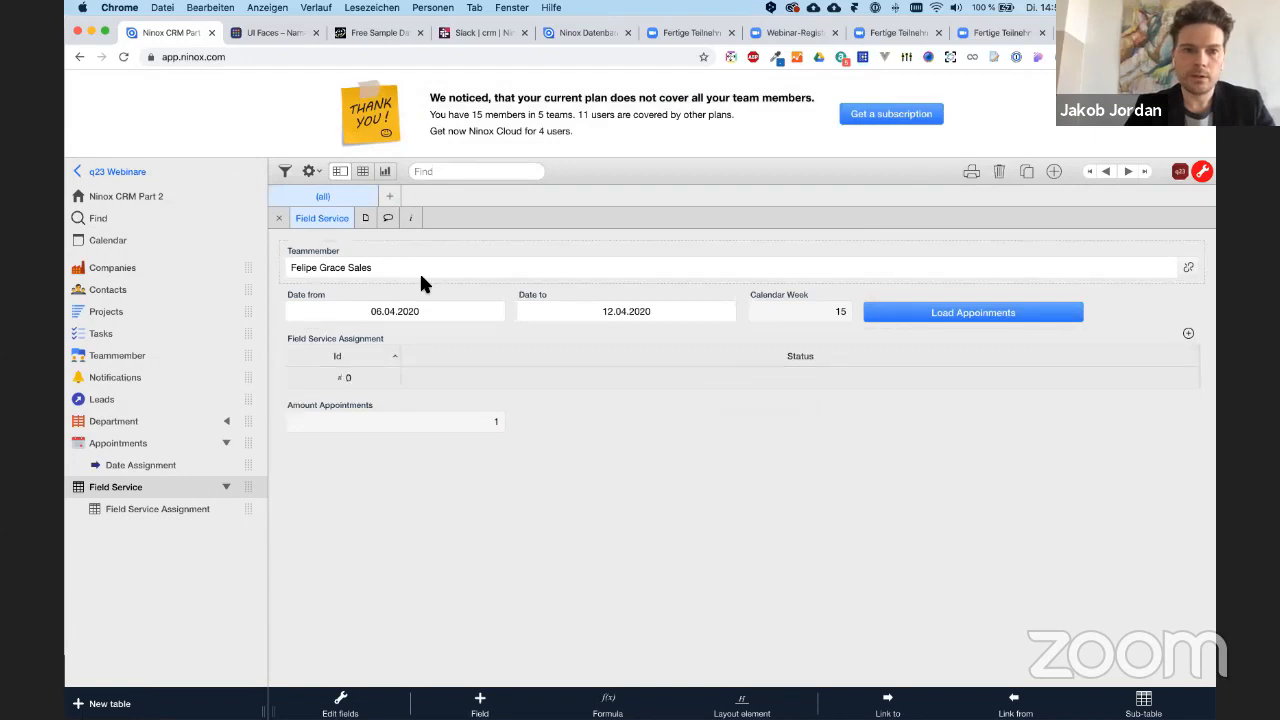
- Show the contact's First Name as an additional column in the Appointments table
left_click(163, 442)
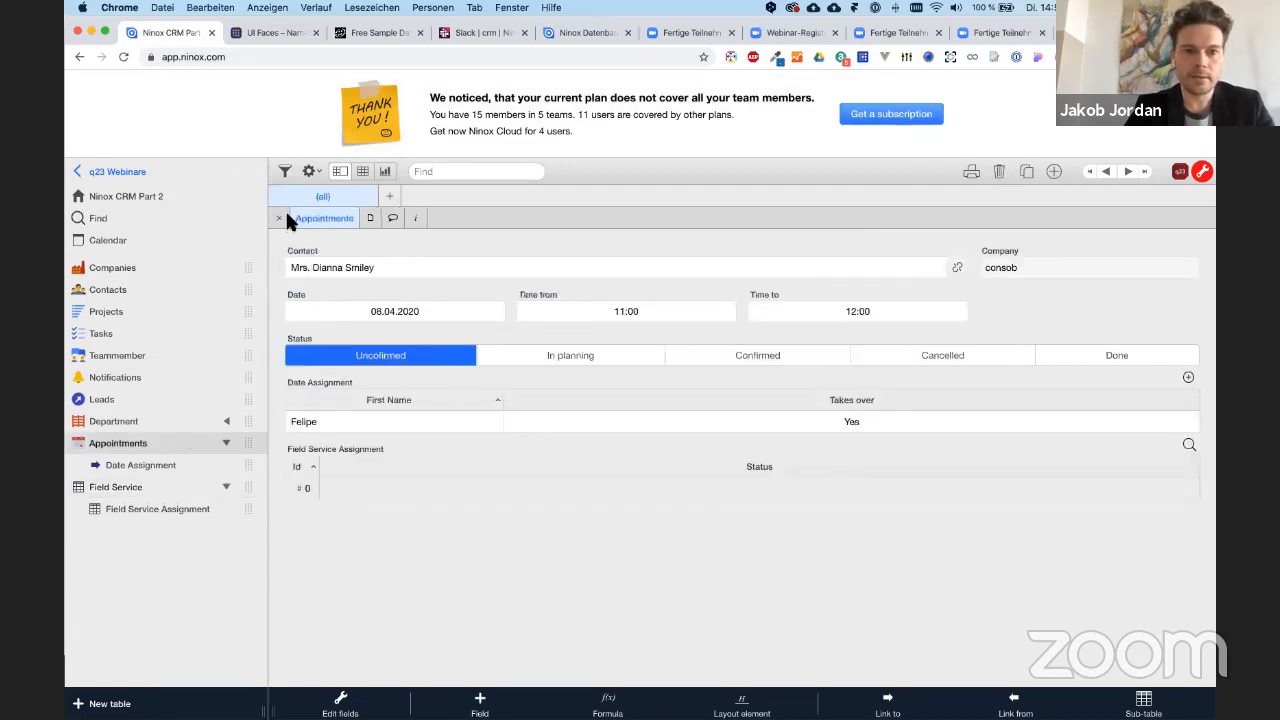
left_click(279, 218)
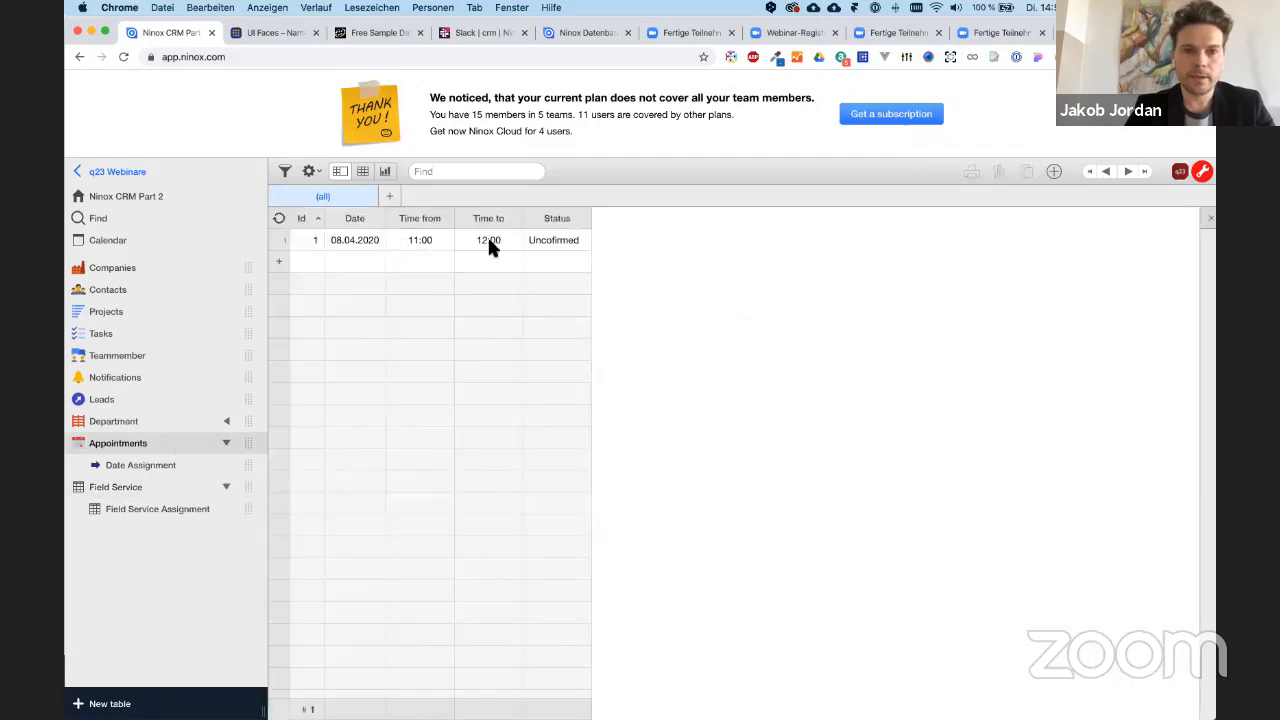
left_click(558, 222)
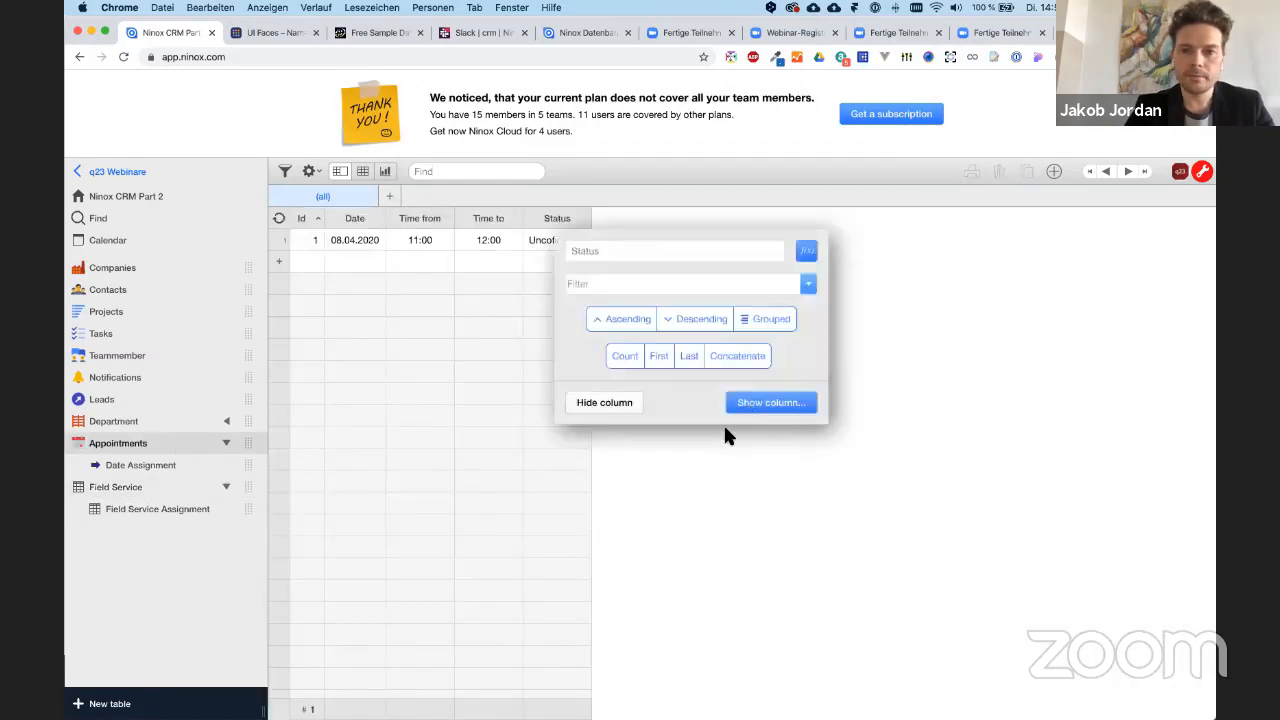
left_click(760, 402)
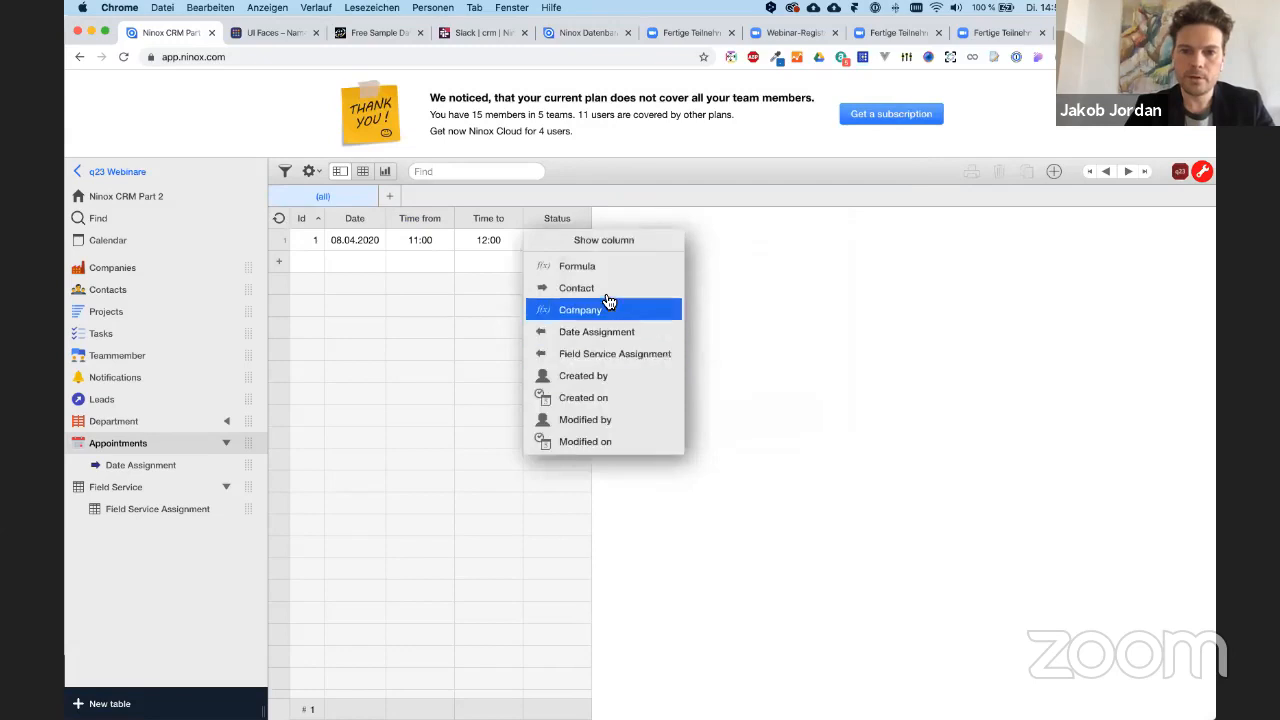
left_click(605, 288)
left_click(598, 334)
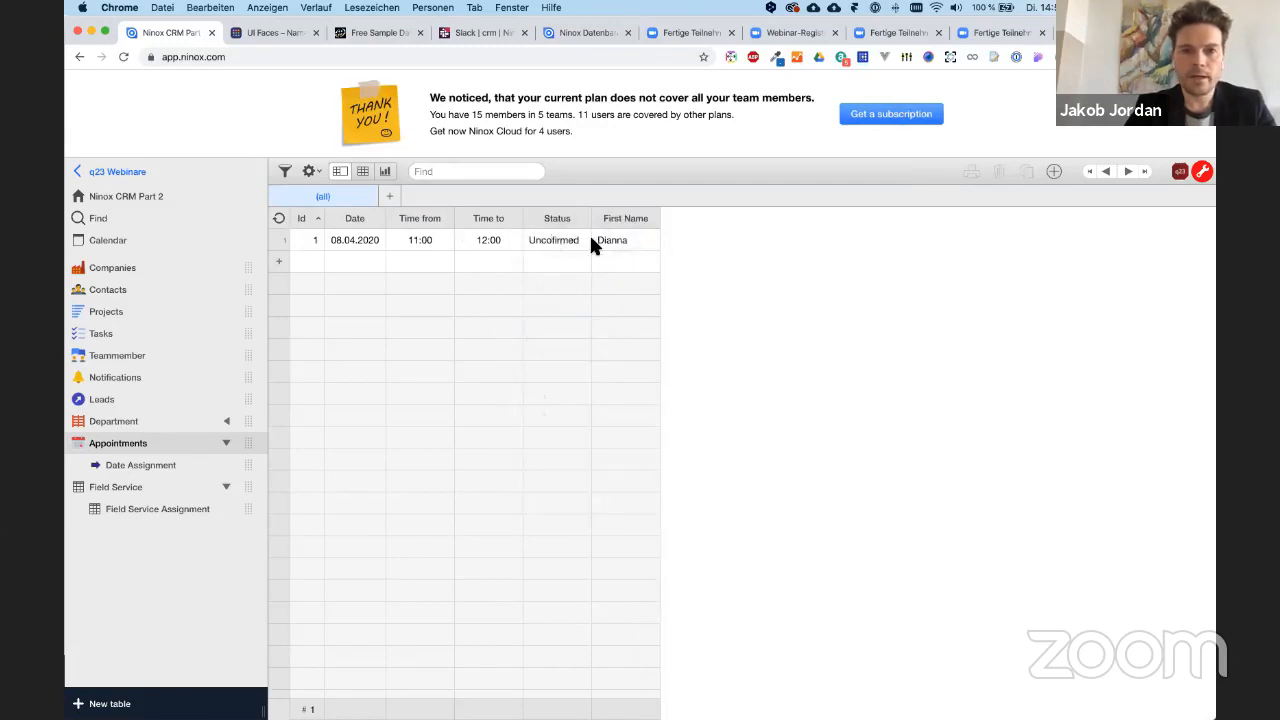
- Create a new appointment for the contact from the company Delega, dated 09.04.2020
left_click(381, 260)
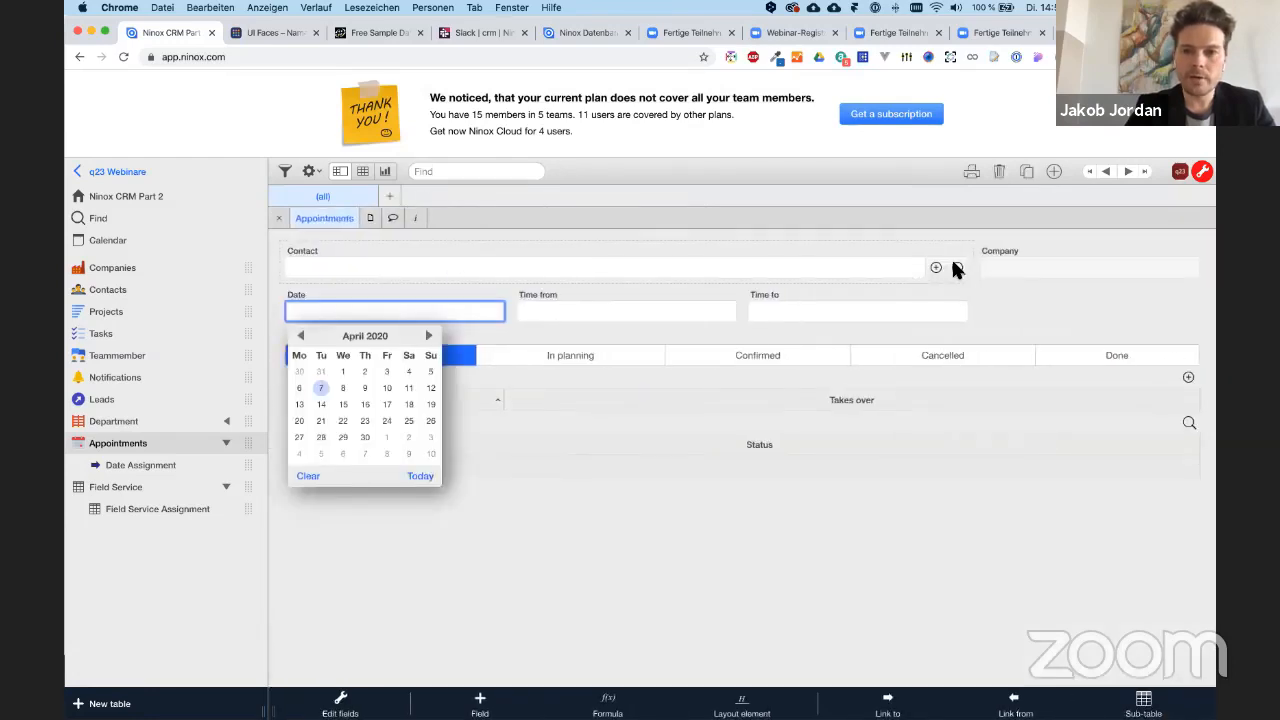
left_click(500, 268)
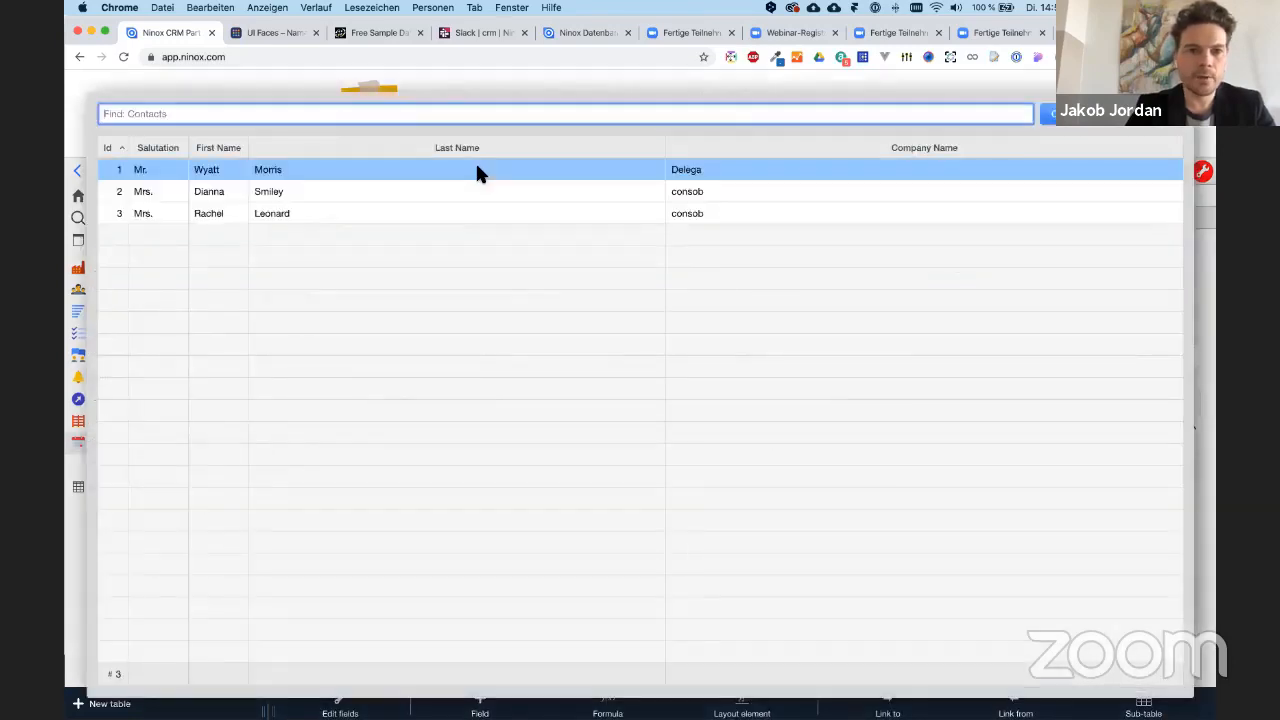
left_click(403, 178)
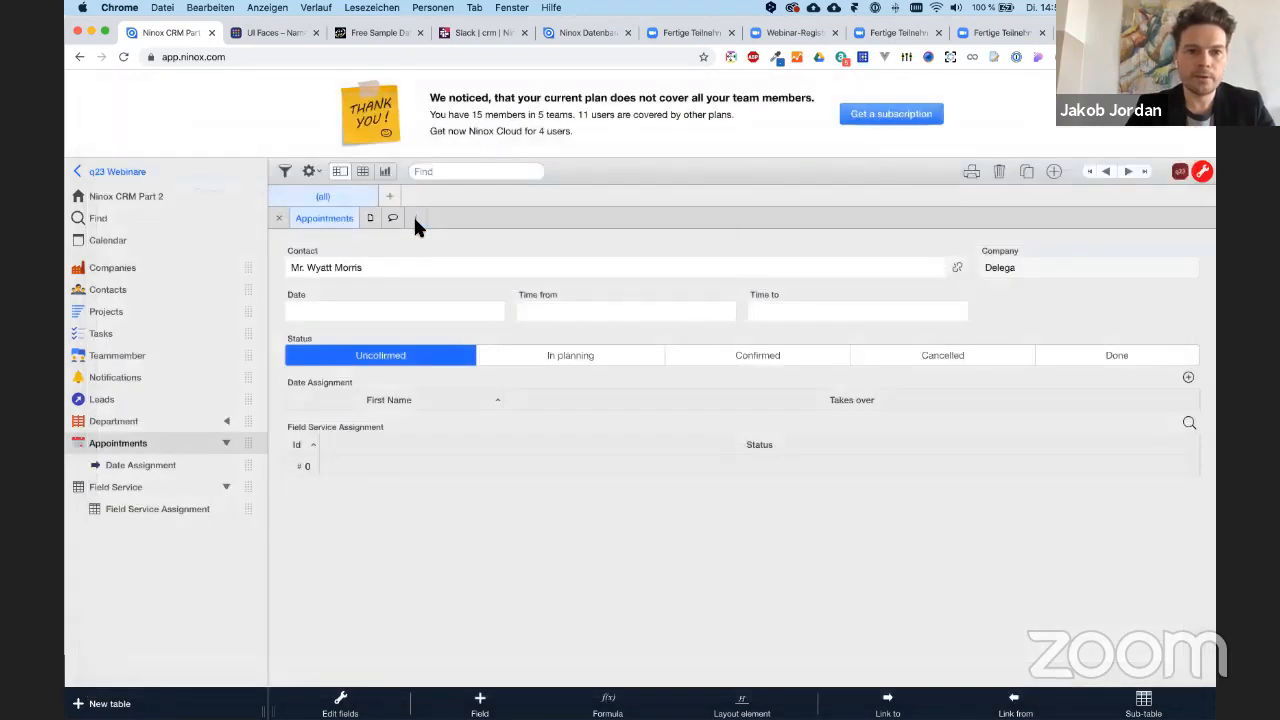
left_click(459, 310)
left_click(359, 389)
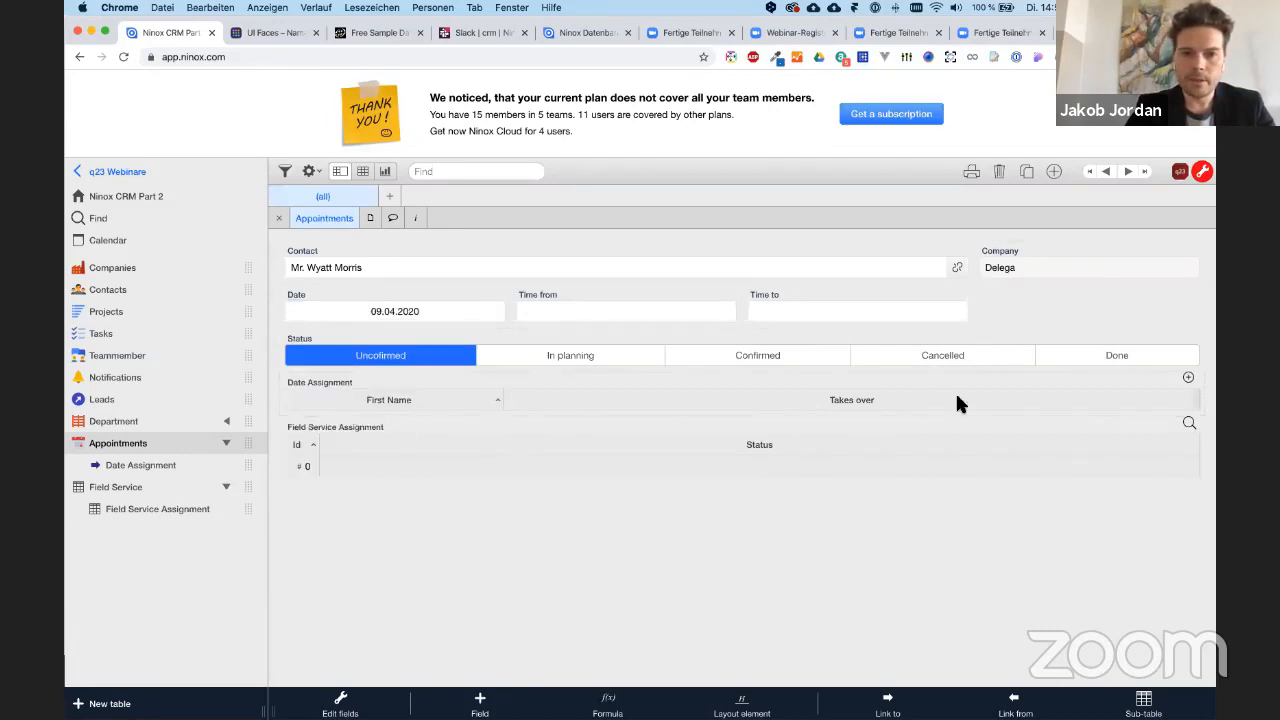
- Add a date assignment to the appointment with the Sales teammember and Takes over set to Yes
left_click(1188, 379)
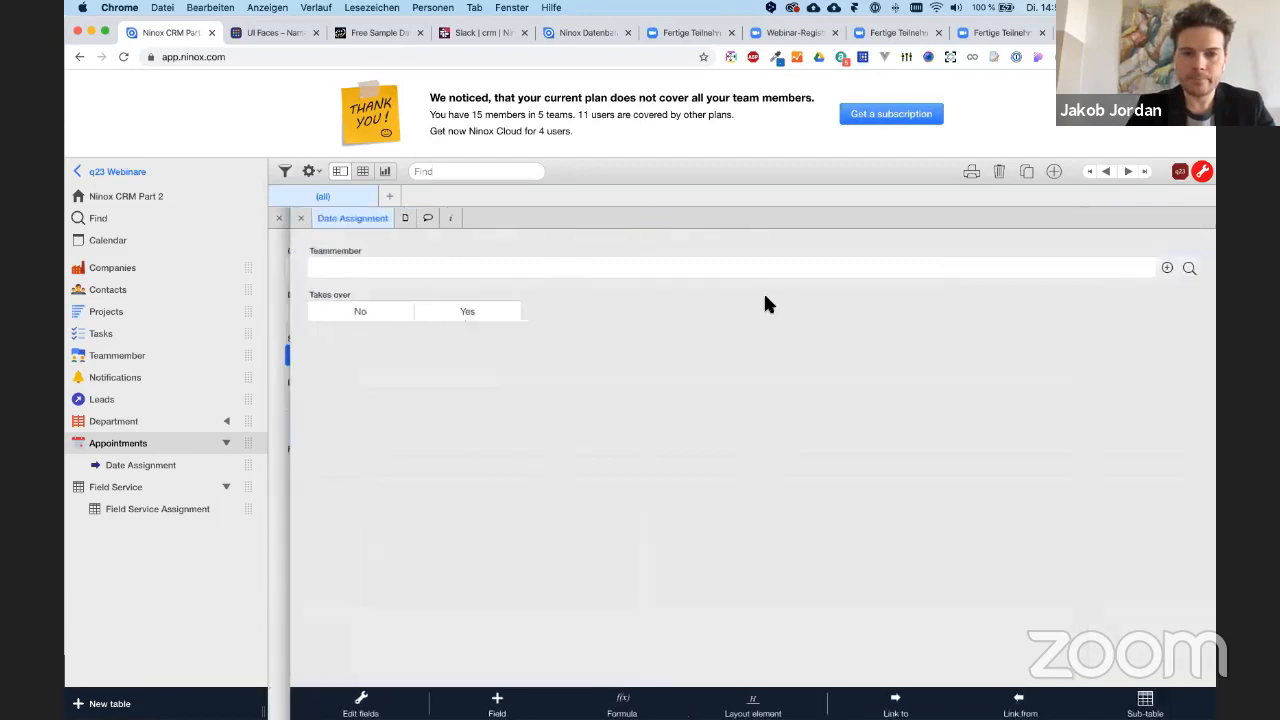
left_click(1189, 268)
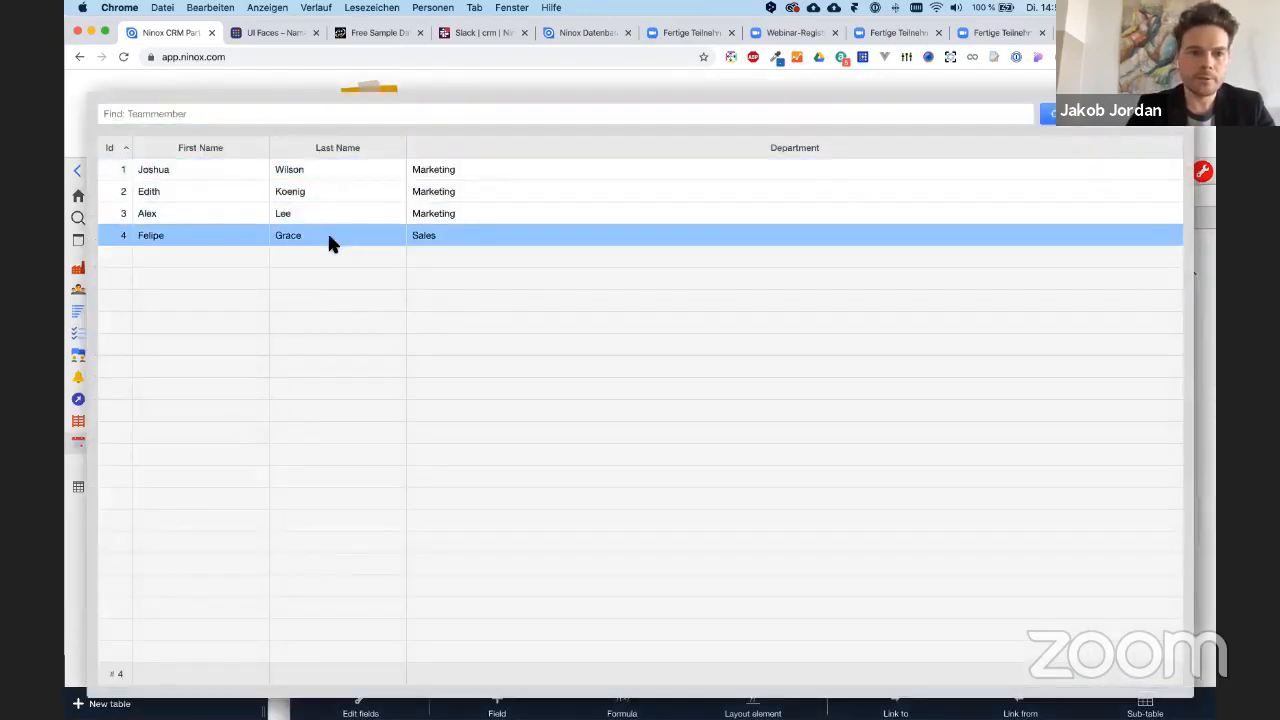
left_click(329, 237)
left_click(443, 310)
left_click(291, 216)
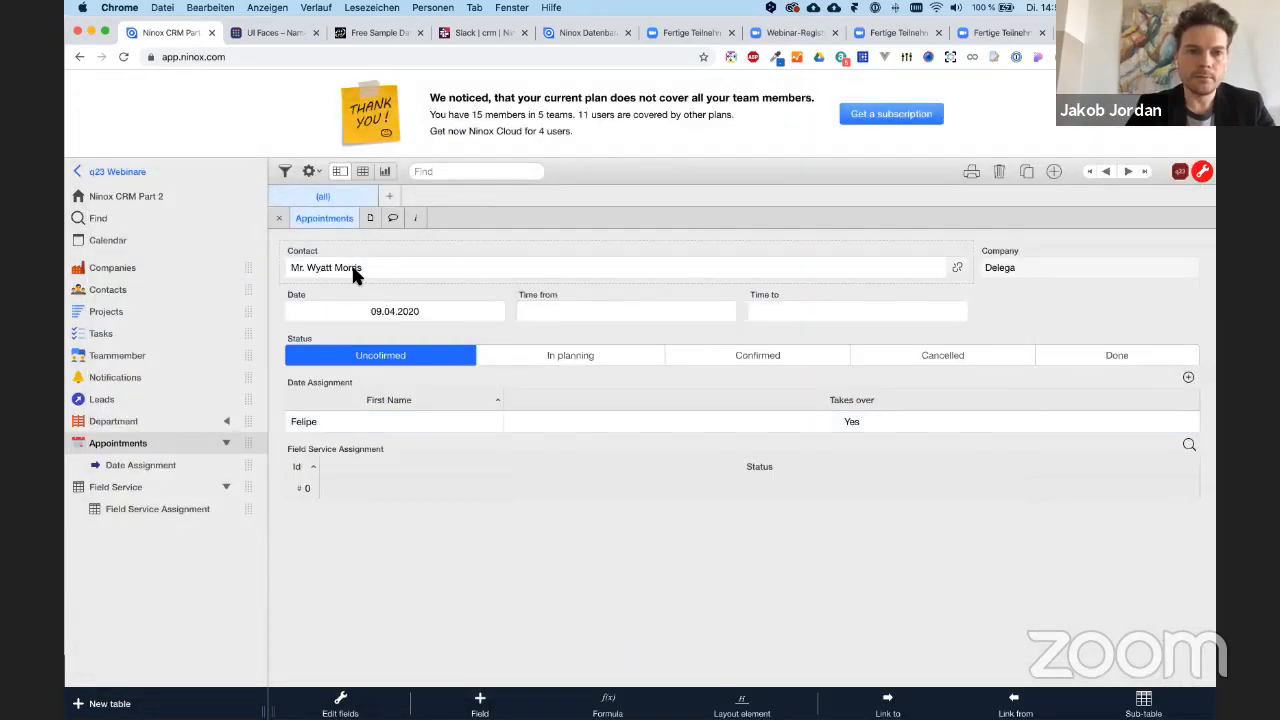
- Load the appointments into the Field Service record for calendar week 15
left_click(149, 483)
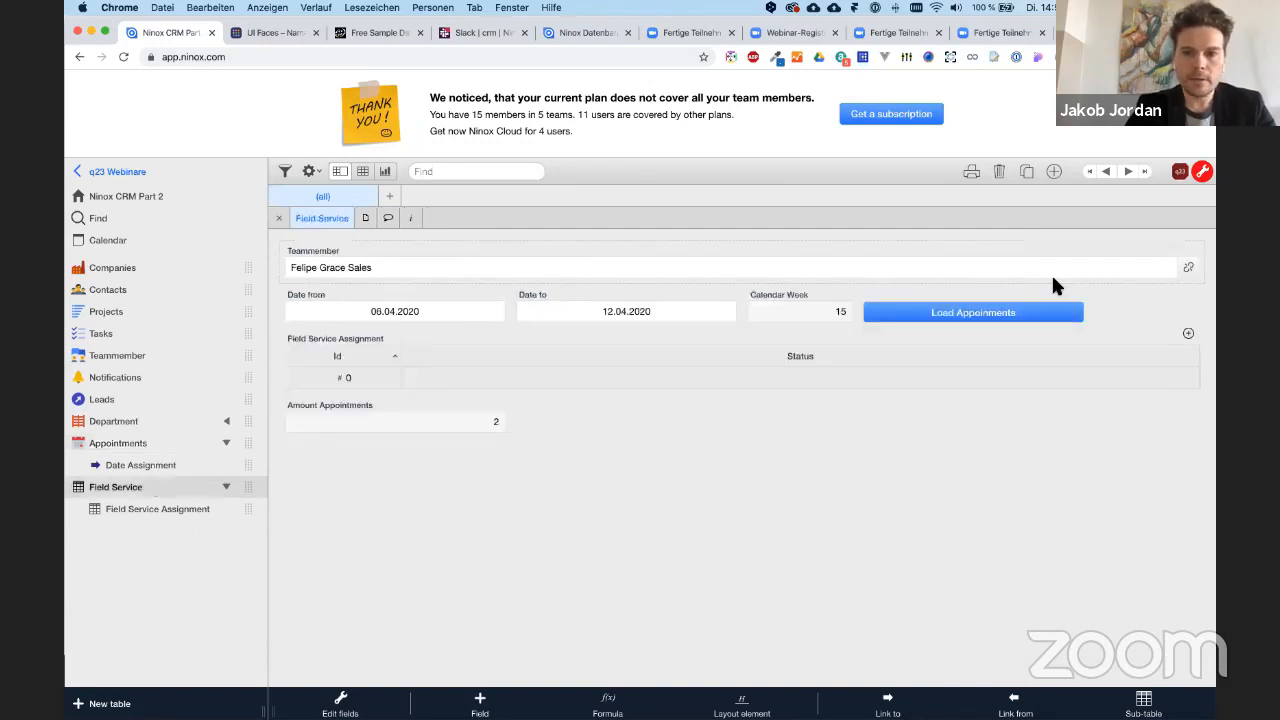
left_click(380, 411)
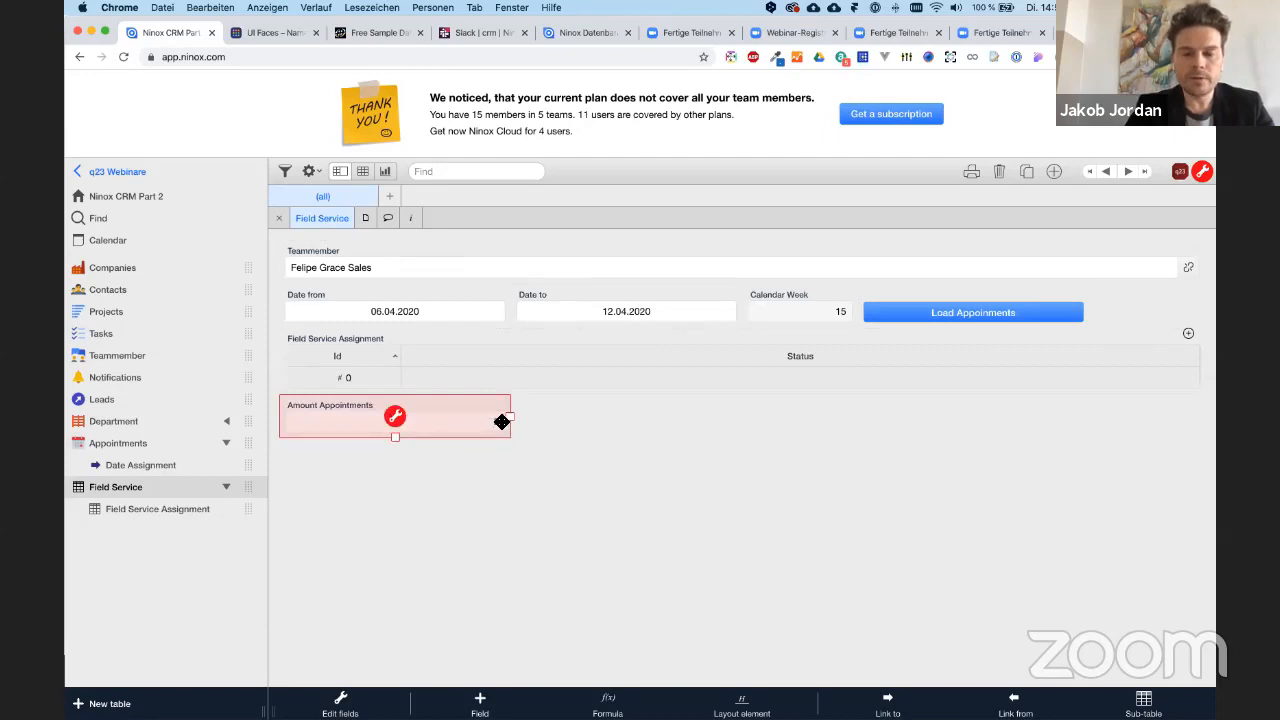
left_click(901, 320)
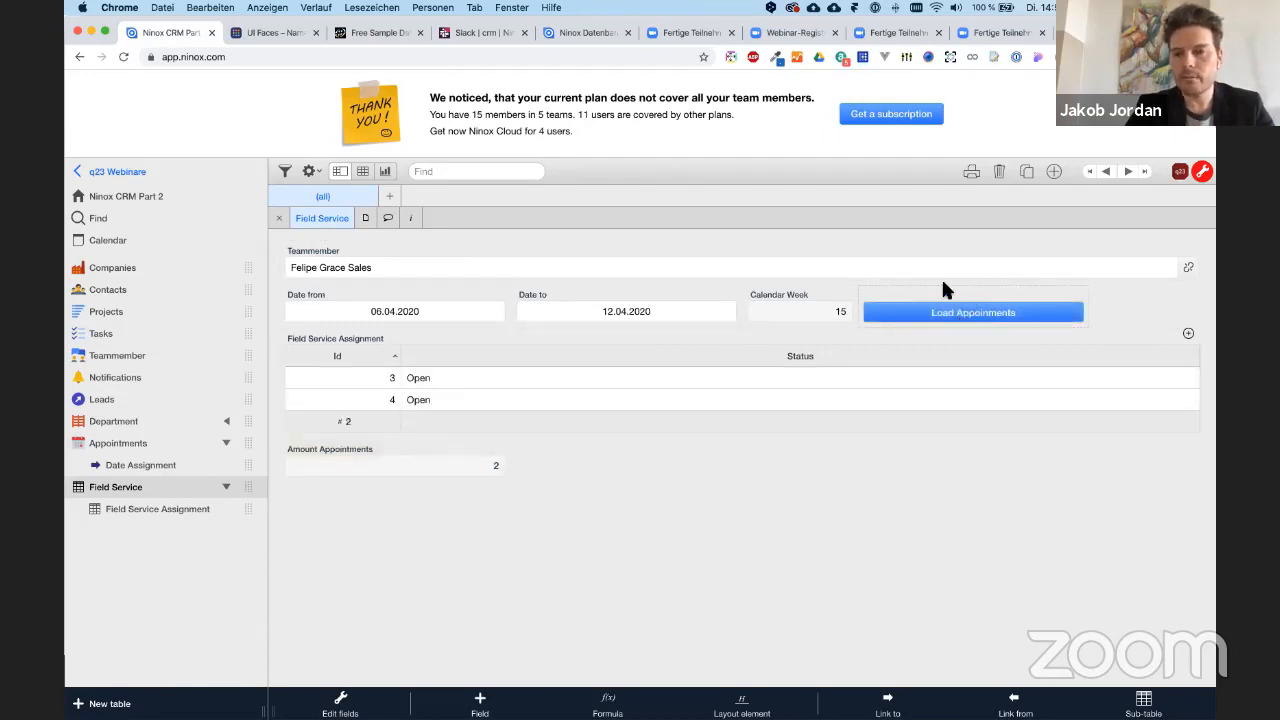
- Try showing the teammember's First Name column in the Field Service Assignment table, and hide it again
left_click(362, 356)
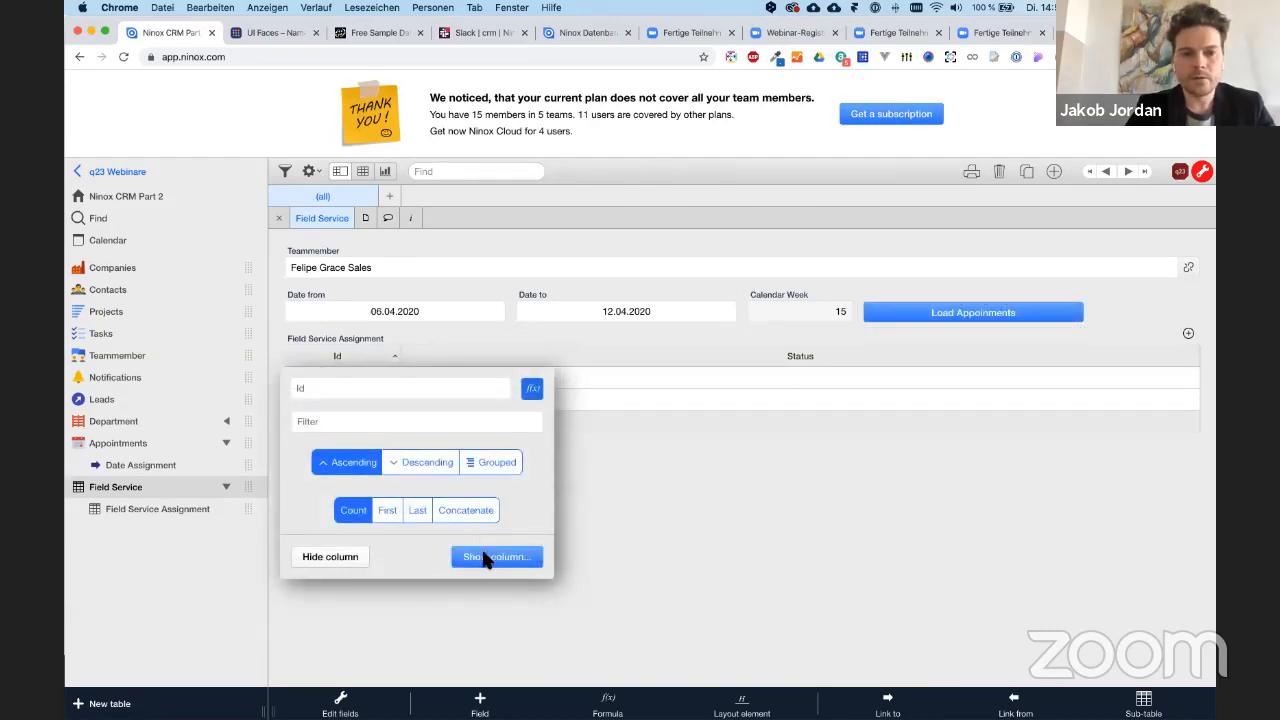
left_click(687, 493)
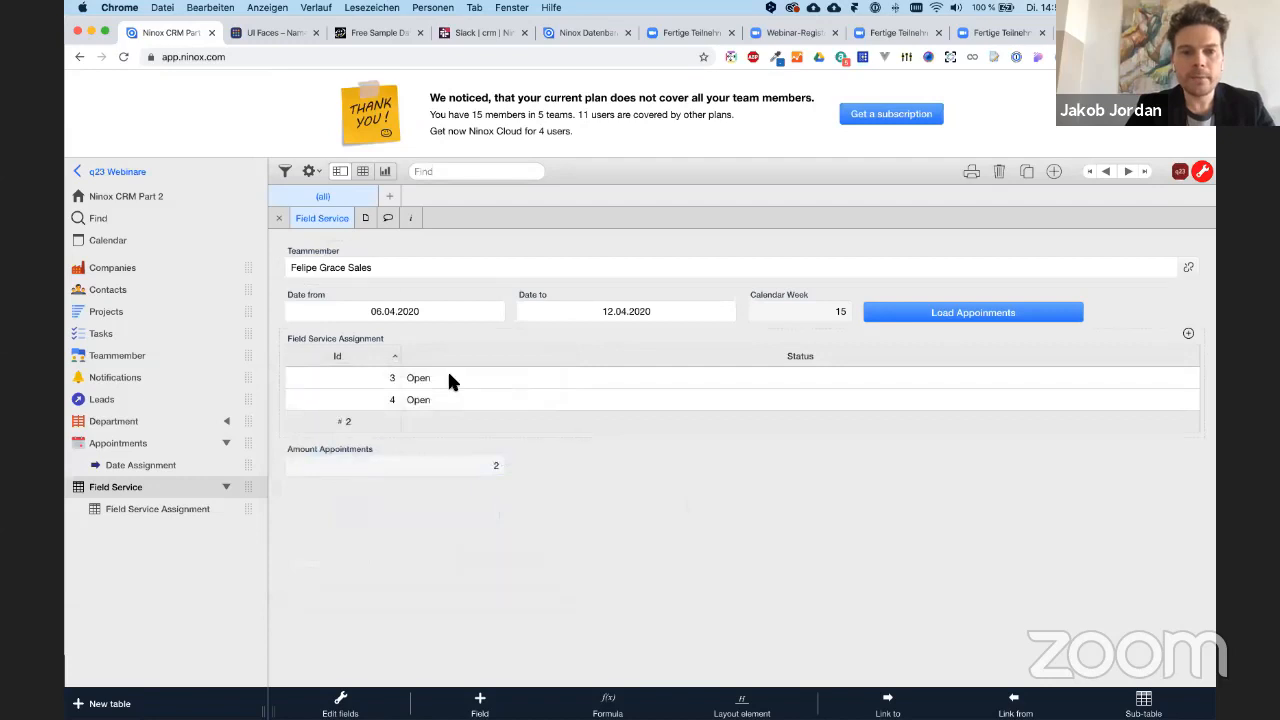
left_click(363, 352)
left_click(478, 558)
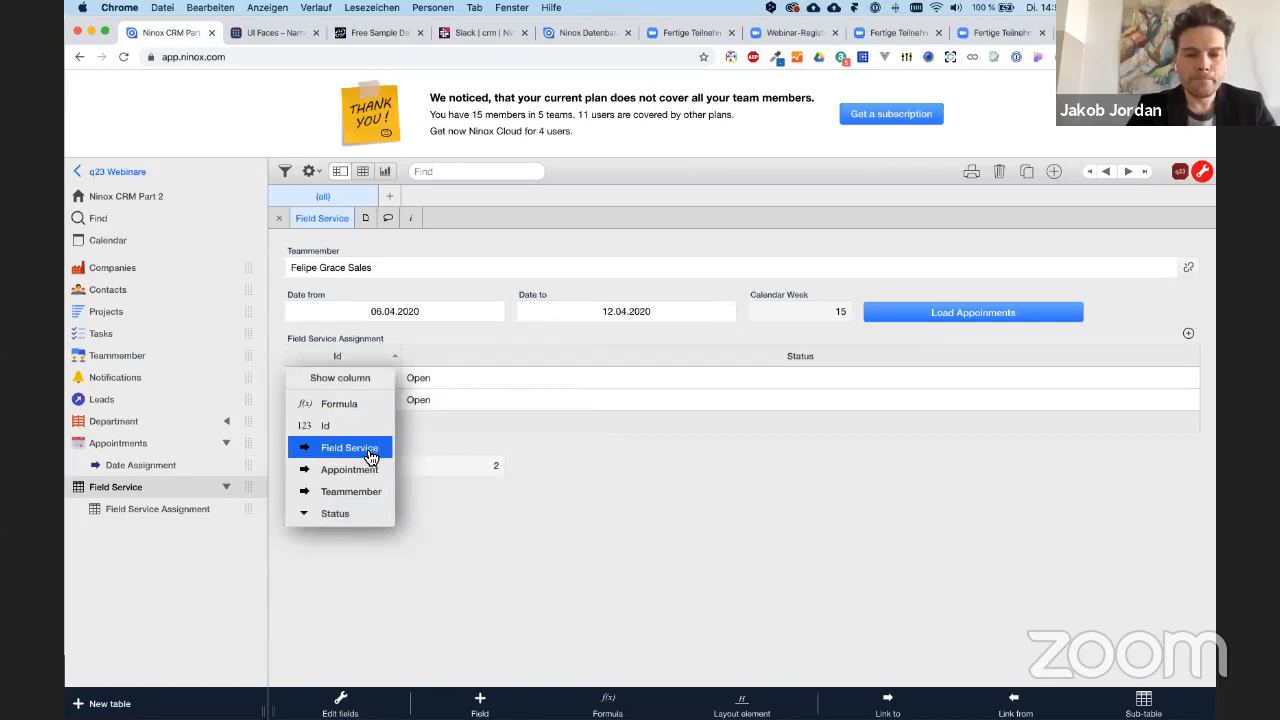
left_click(363, 491)
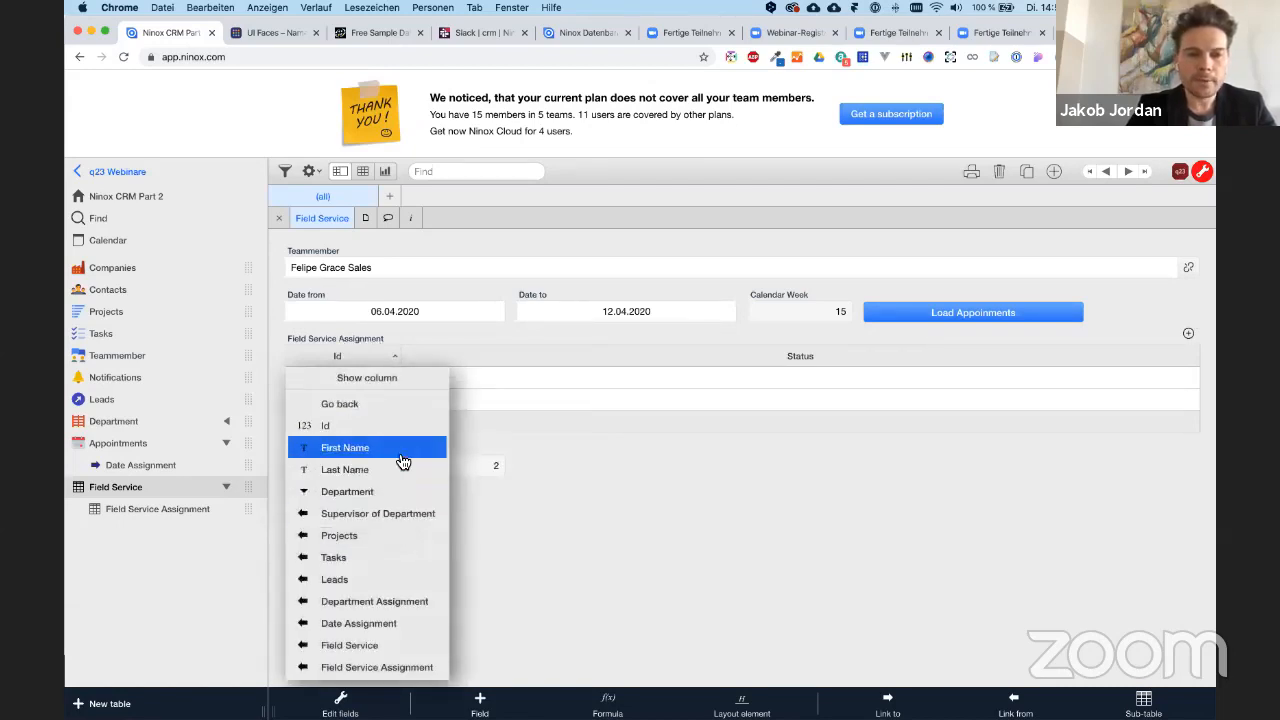
left_click(401, 455)
left_click_drag(502, 352, 530, 352)
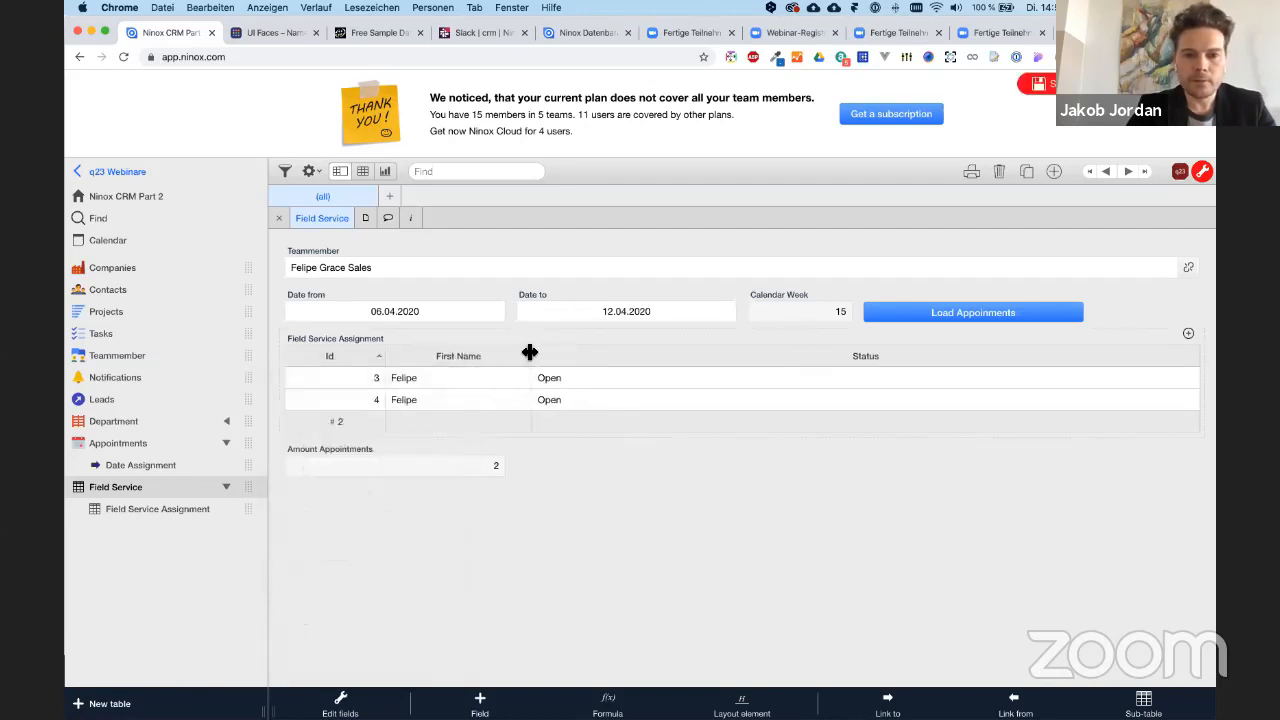
left_click(447, 362)
left_click(450, 560)
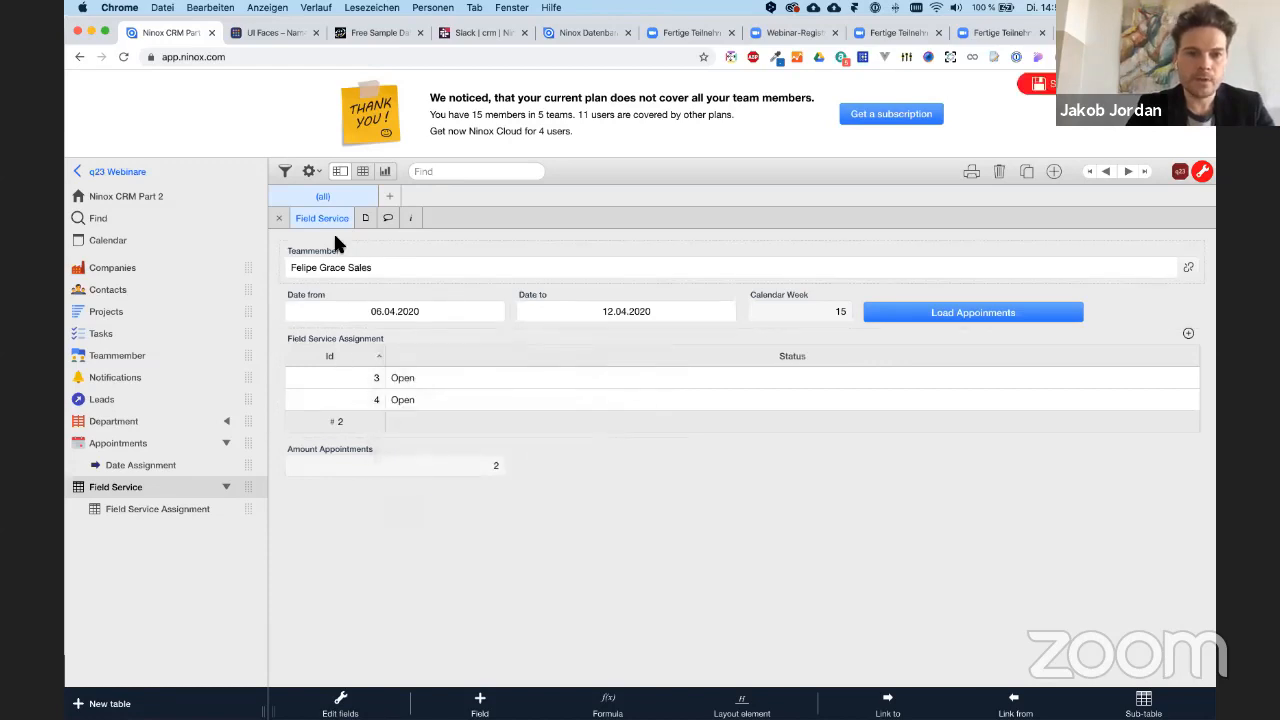
- Show the linked appointment's Date column after Id in the Field Service Assignment table and widen it
left_click(351, 358)
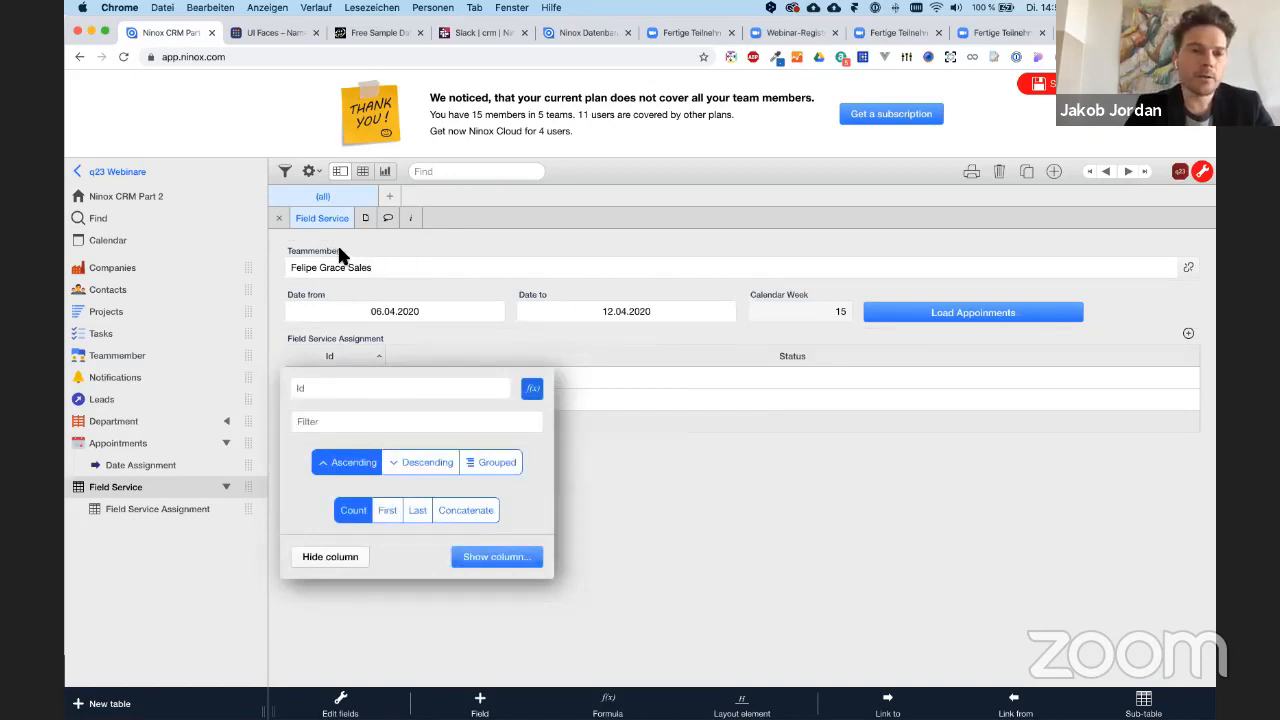
left_click(500, 557)
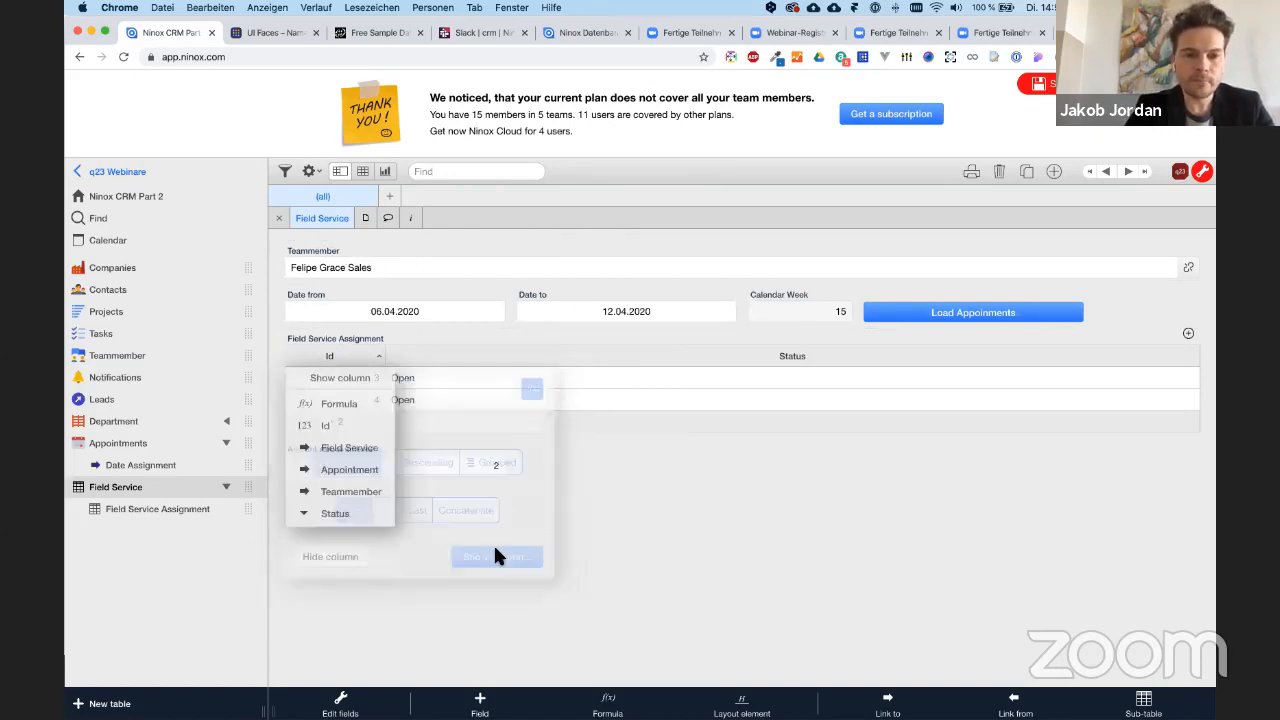
left_click(361, 476)
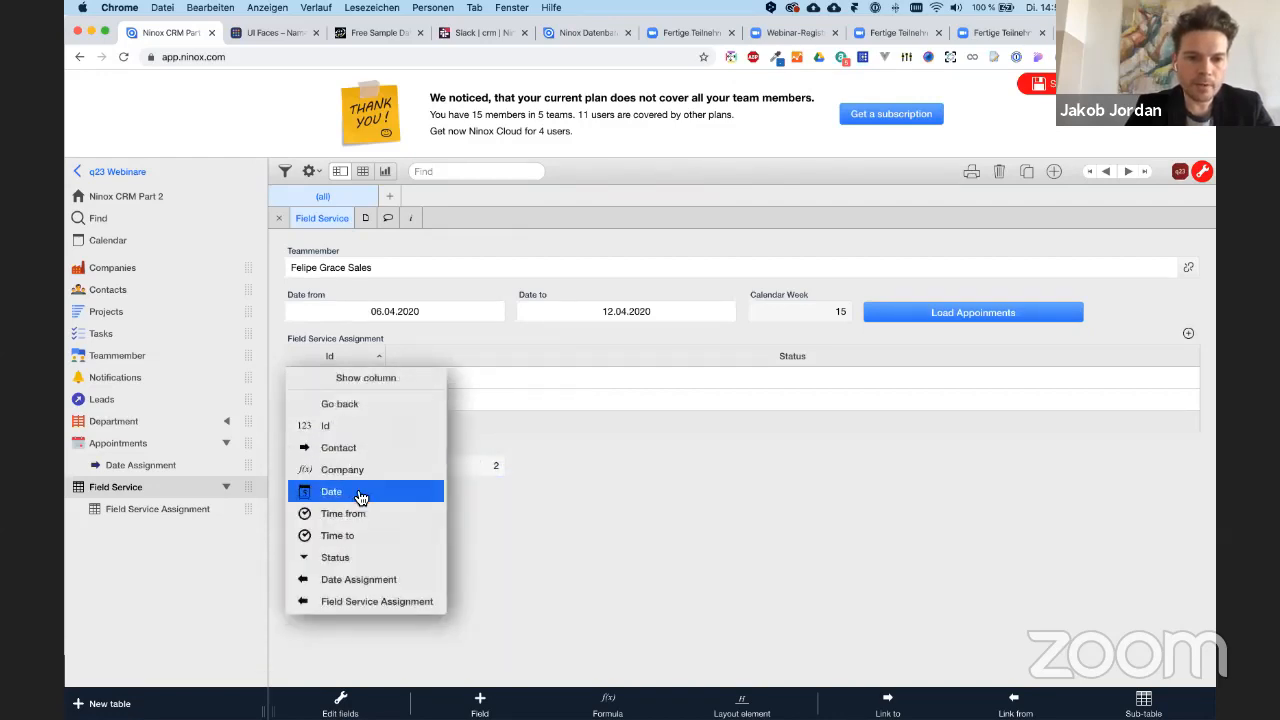
left_click(359, 491)
left_click_drag(437, 356, 519, 357)
- Show the First Name column of the appointment's contact after Date in the Field Service Assignment table
left_click(487, 360)
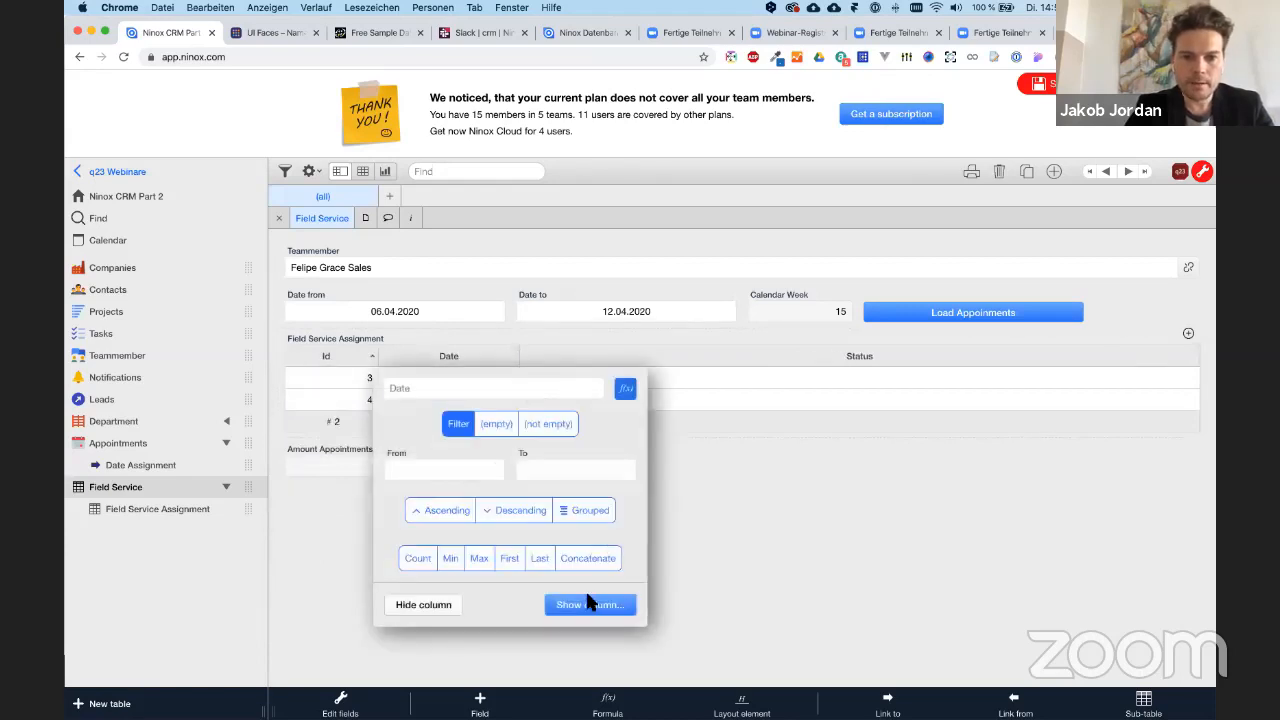
left_click(586, 602)
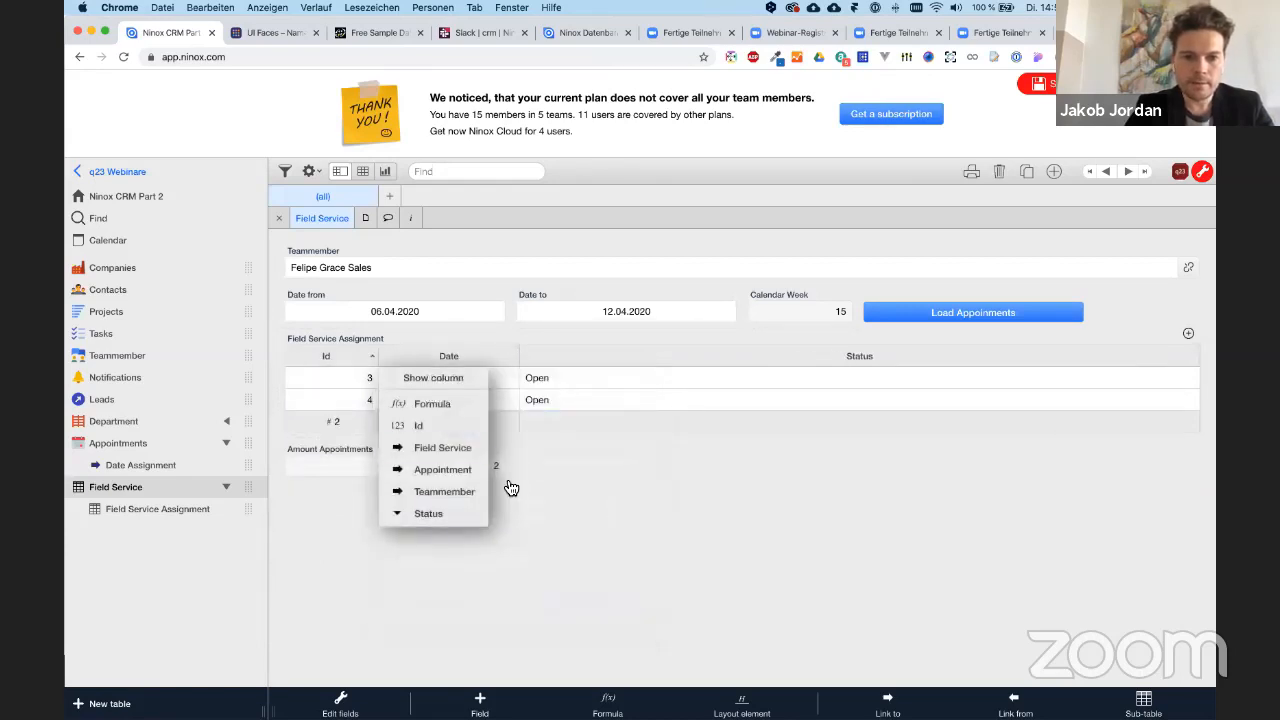
left_click(445, 472)
left_click(445, 472)
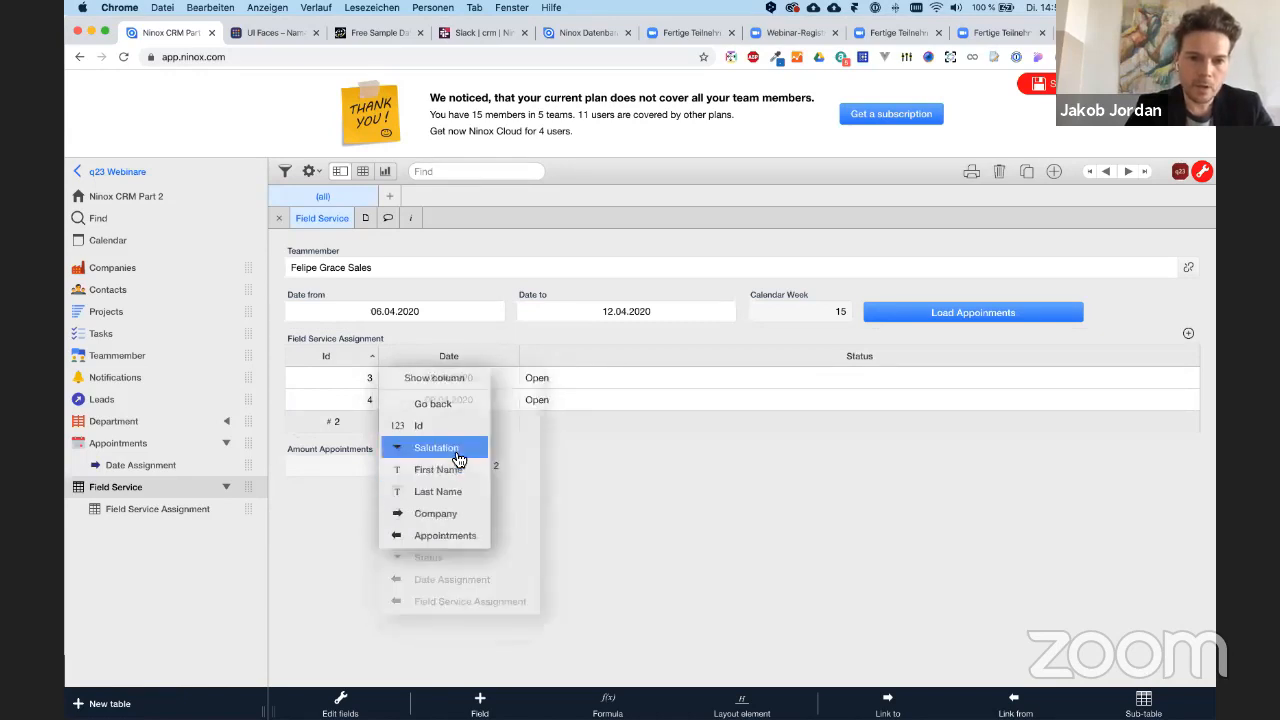
left_click(440, 470)
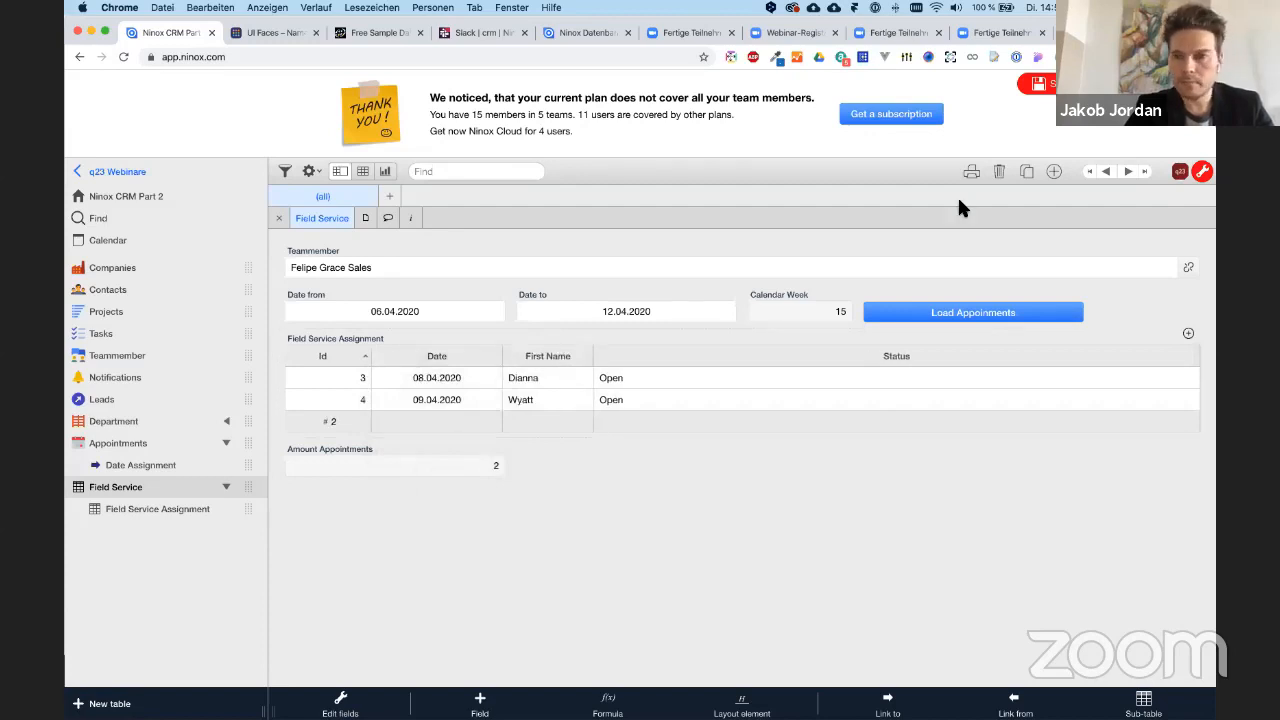
- Change the First Name column's formula to Appointment.Contact.'First Name' + " " + Appointment.Contact.'Last Name' and widen the column
left_click(552, 357)
left_click(755, 384)
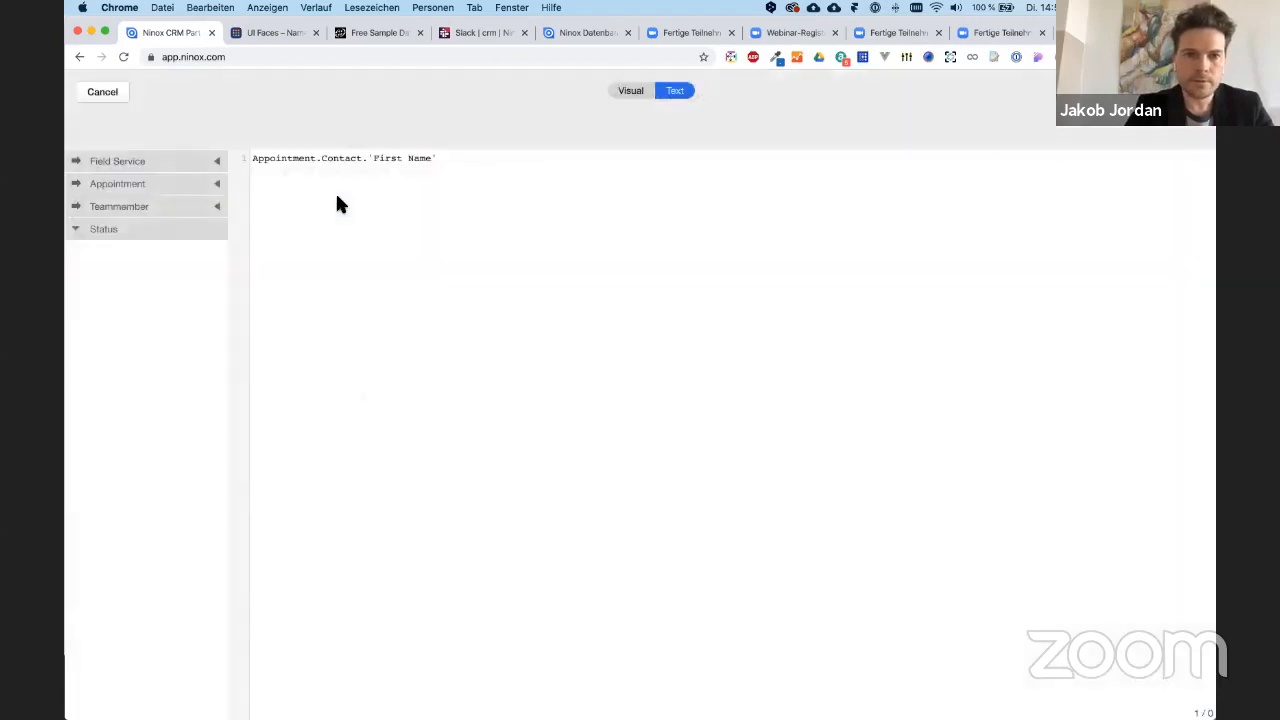
key("super+a")
key("super+c")
key("Right")
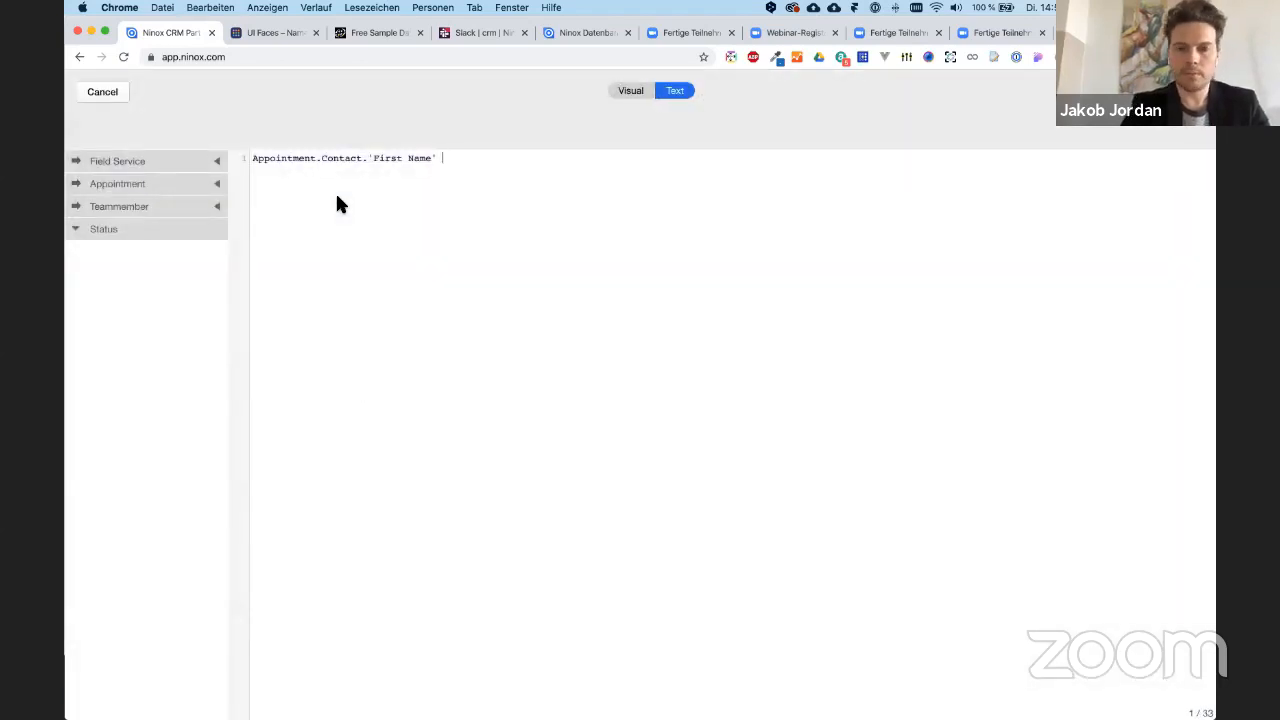
type("+ \" \" +")
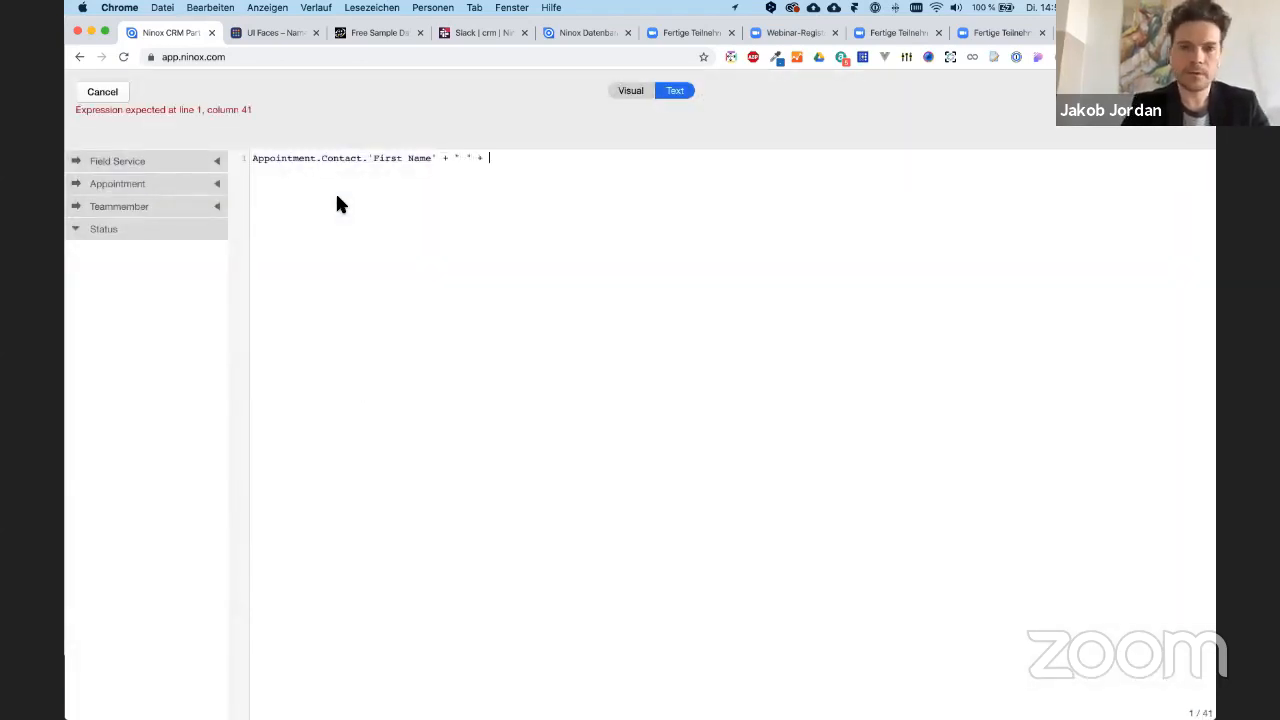
key("super+v")
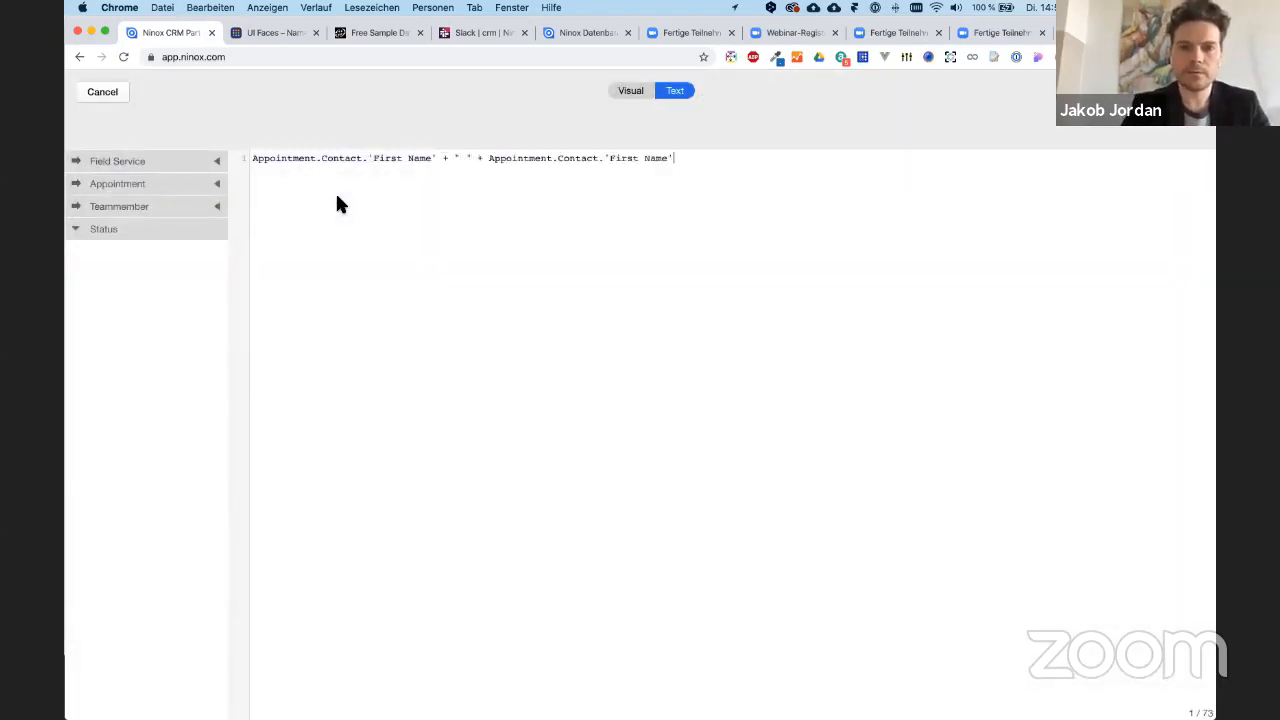
double_click(625, 159)
type("Last")
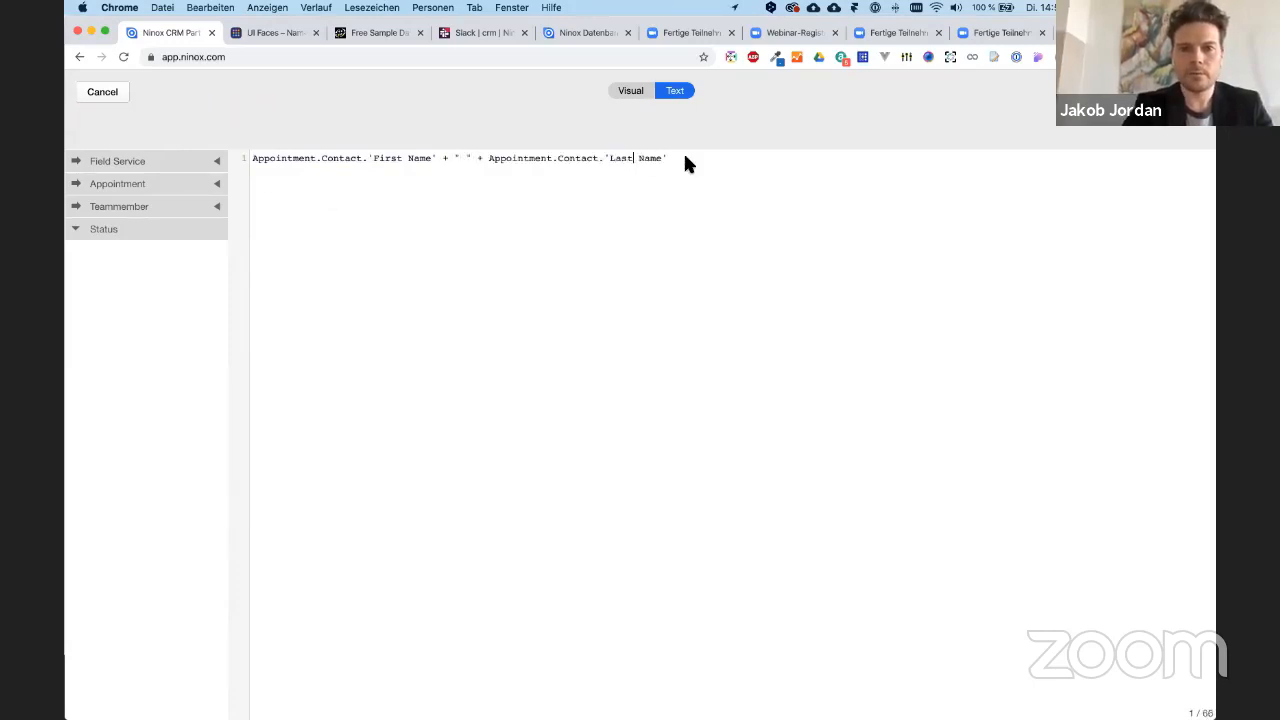
key("super+a")
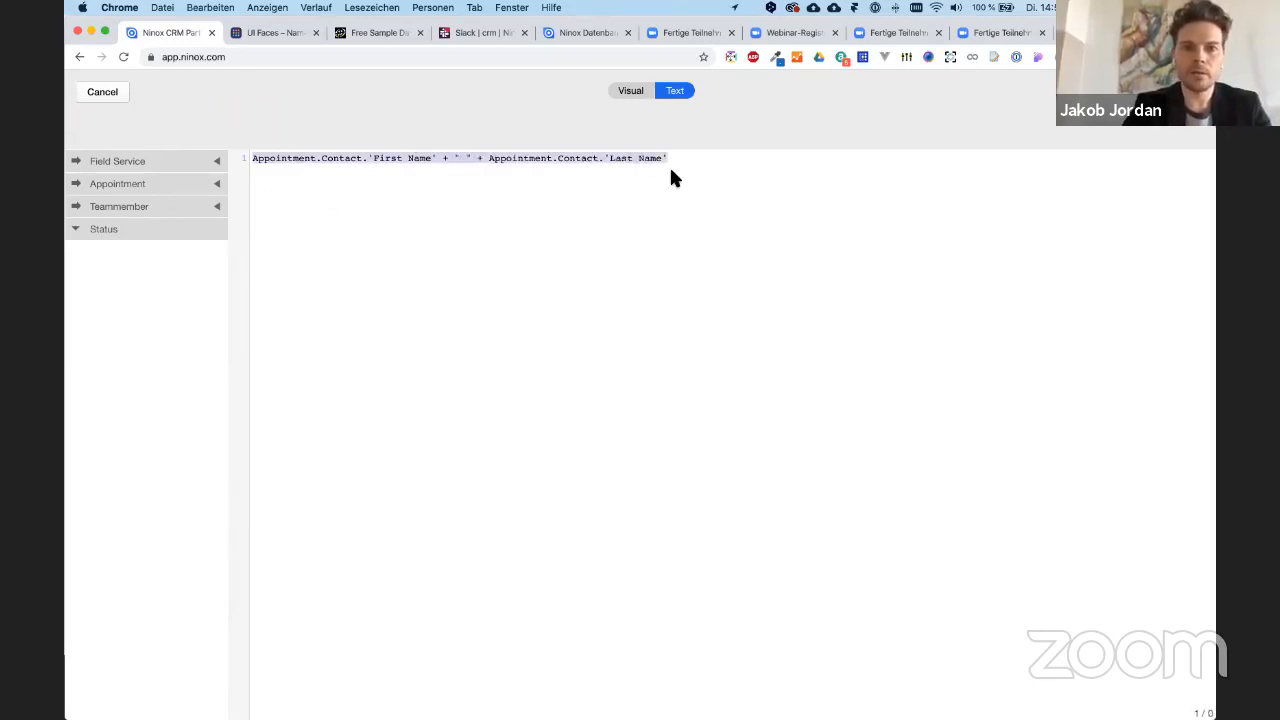
key("Escape")
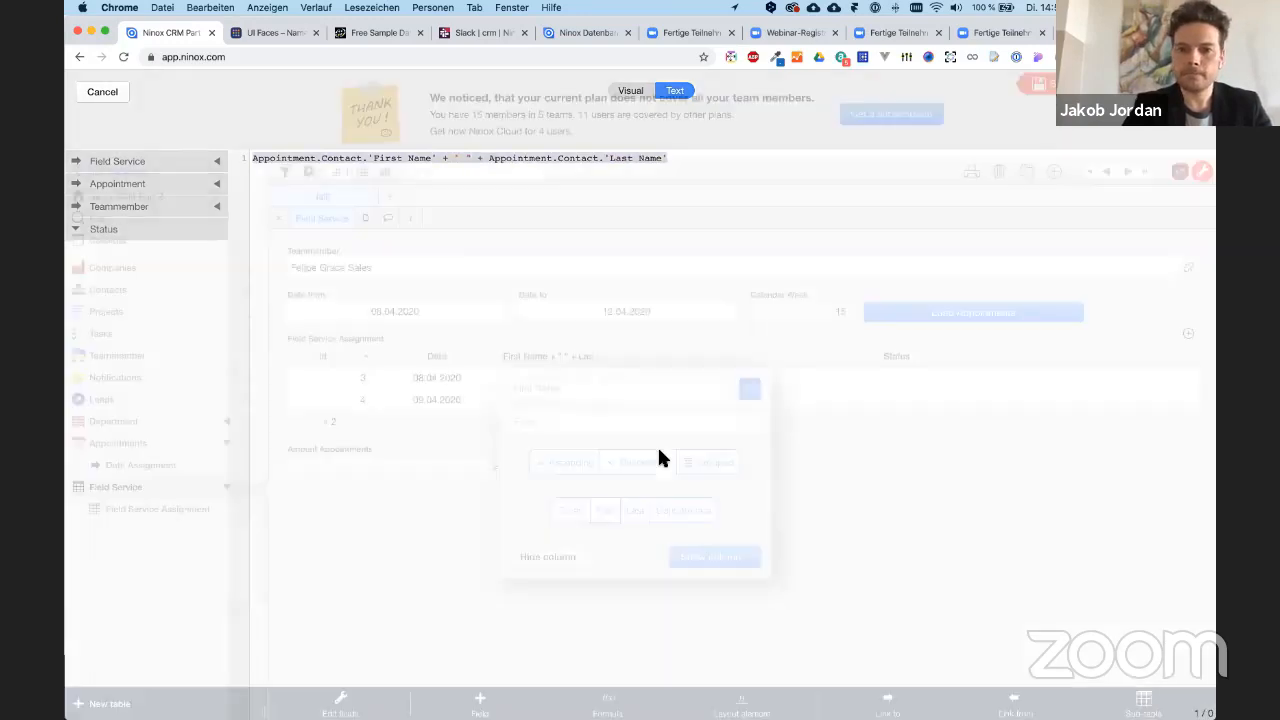
left_click_drag(594, 356, 687, 352)
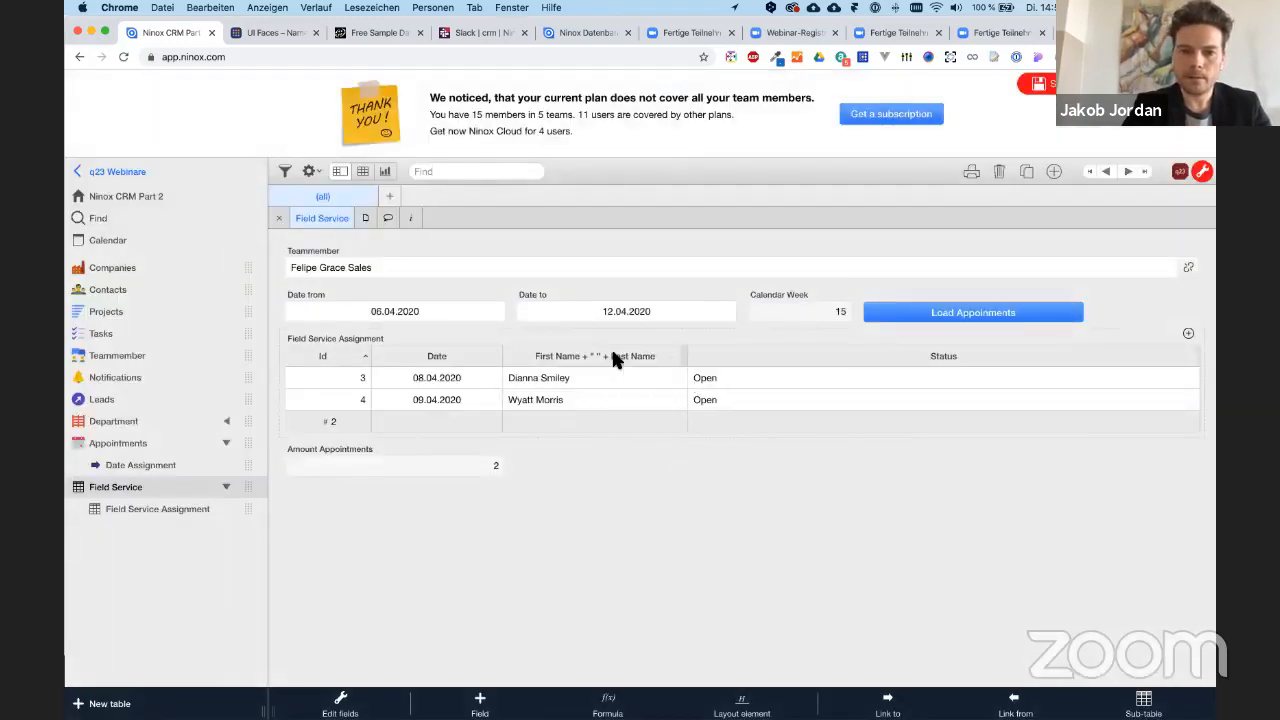
- Add a formula field to the Contacts table with the expression 'First Name' + " " + 'Last Name'
left_click(530, 377)
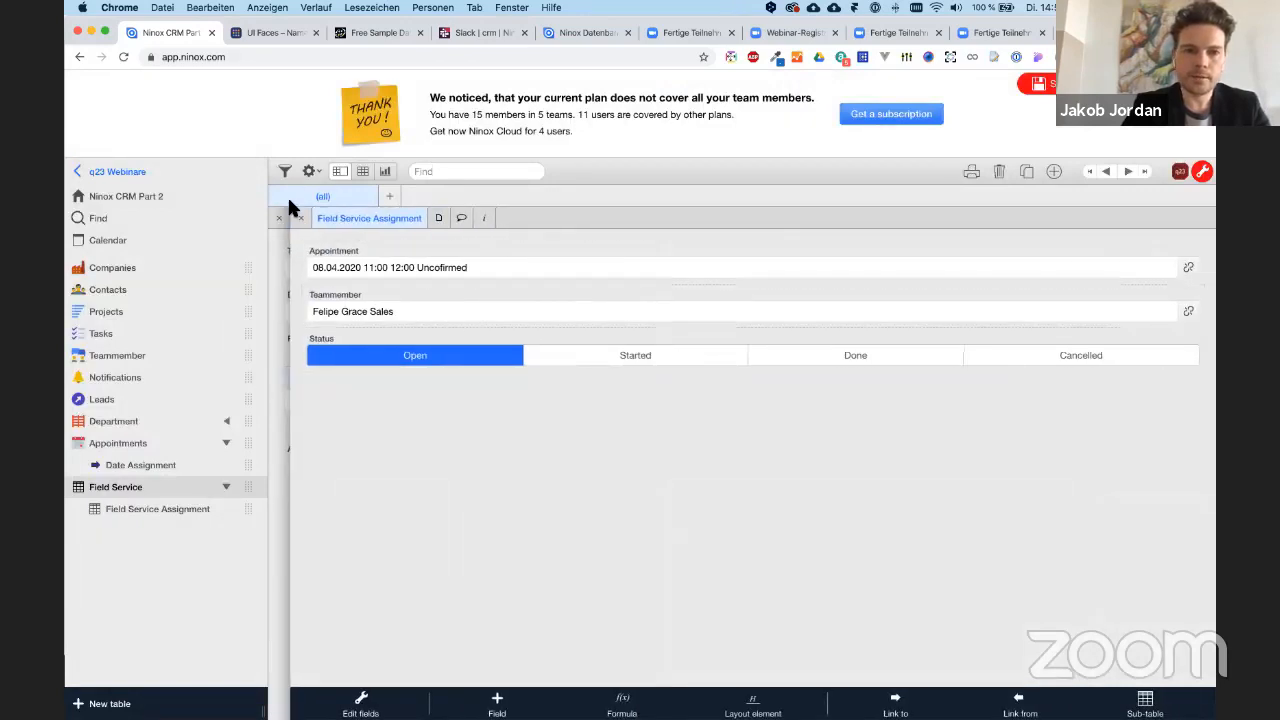
left_click(140, 286)
left_click(140, 286)
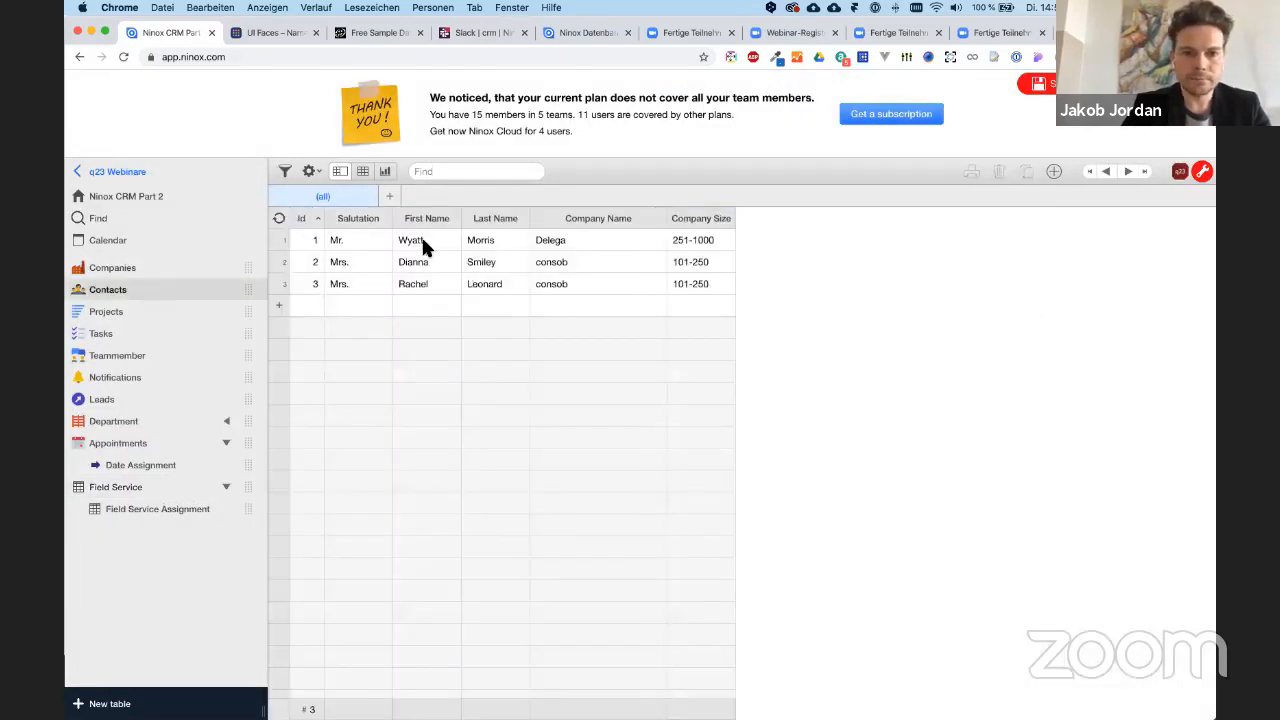
left_click(423, 242)
left_click(610, 703)
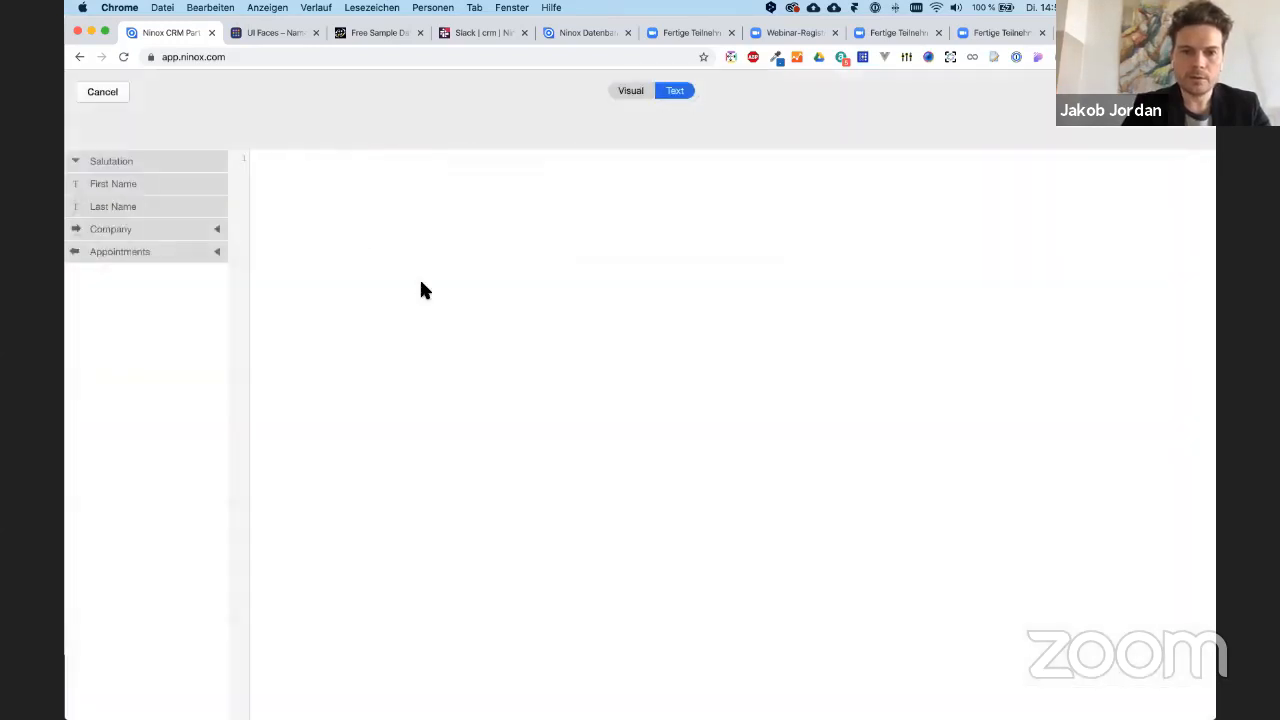
left_click(317, 157)
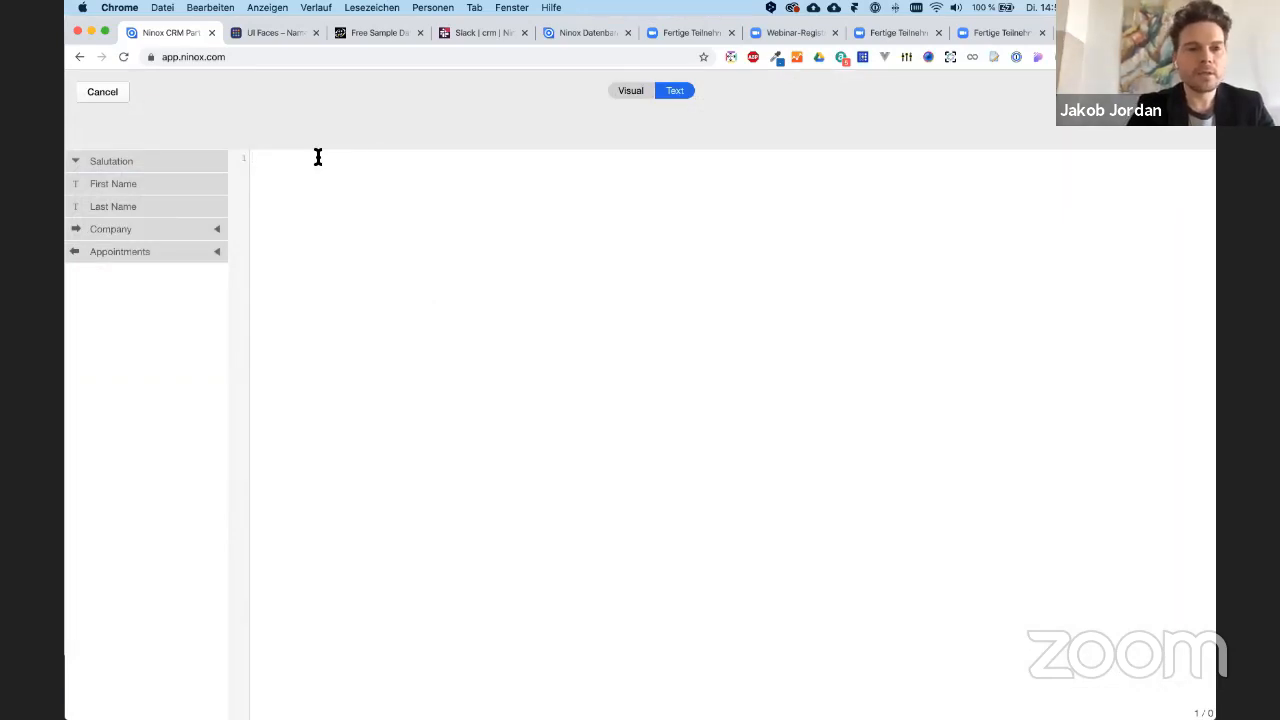
type("\"")
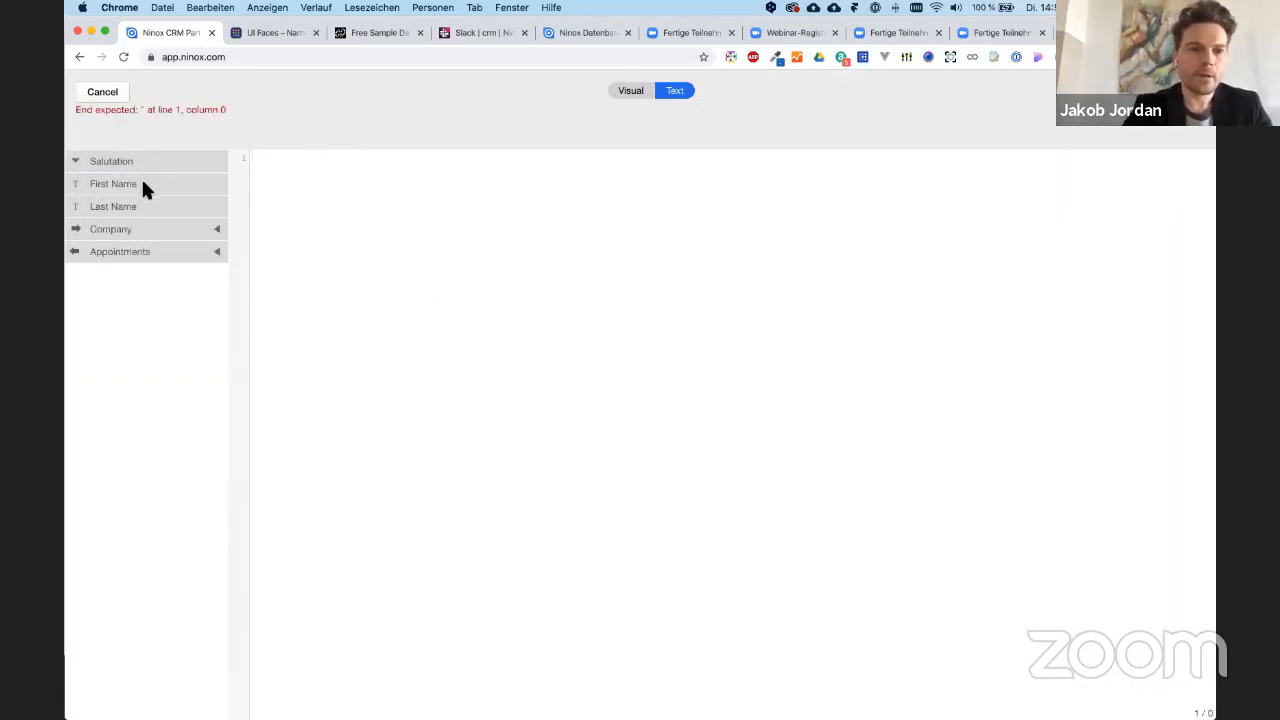
left_click(142, 184)
type("+ \" \"")
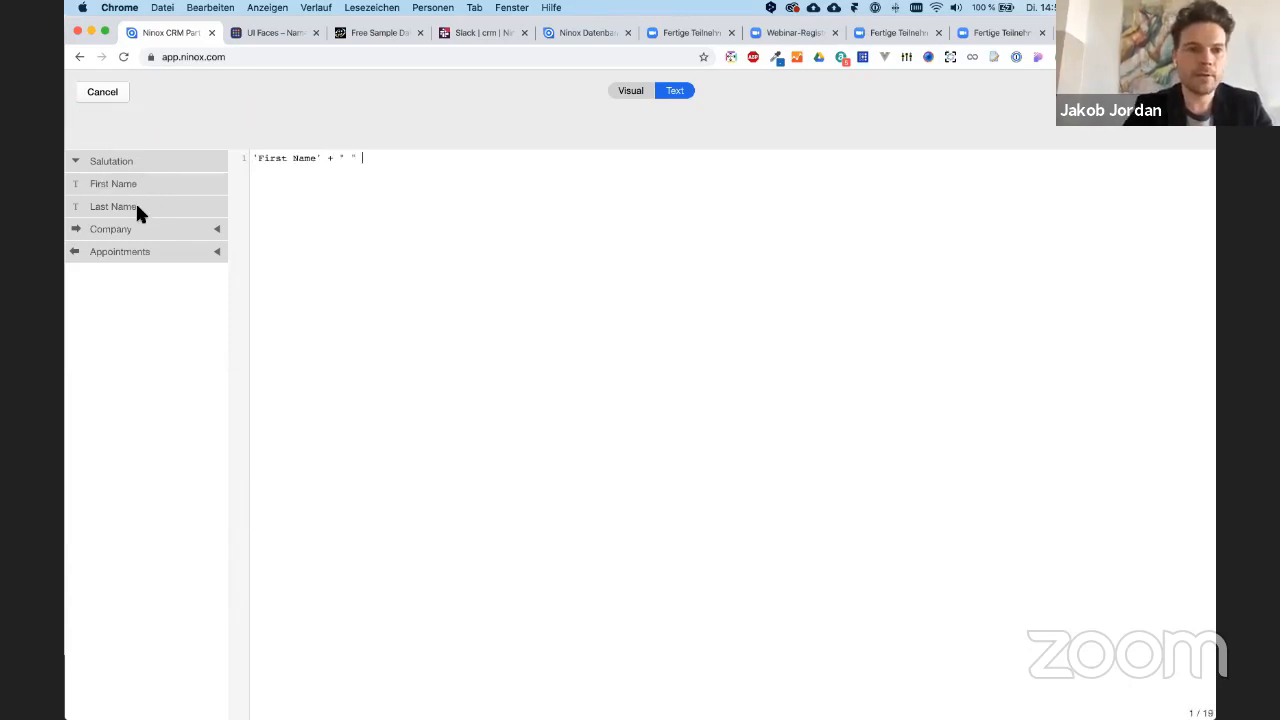
left_click(136, 206)
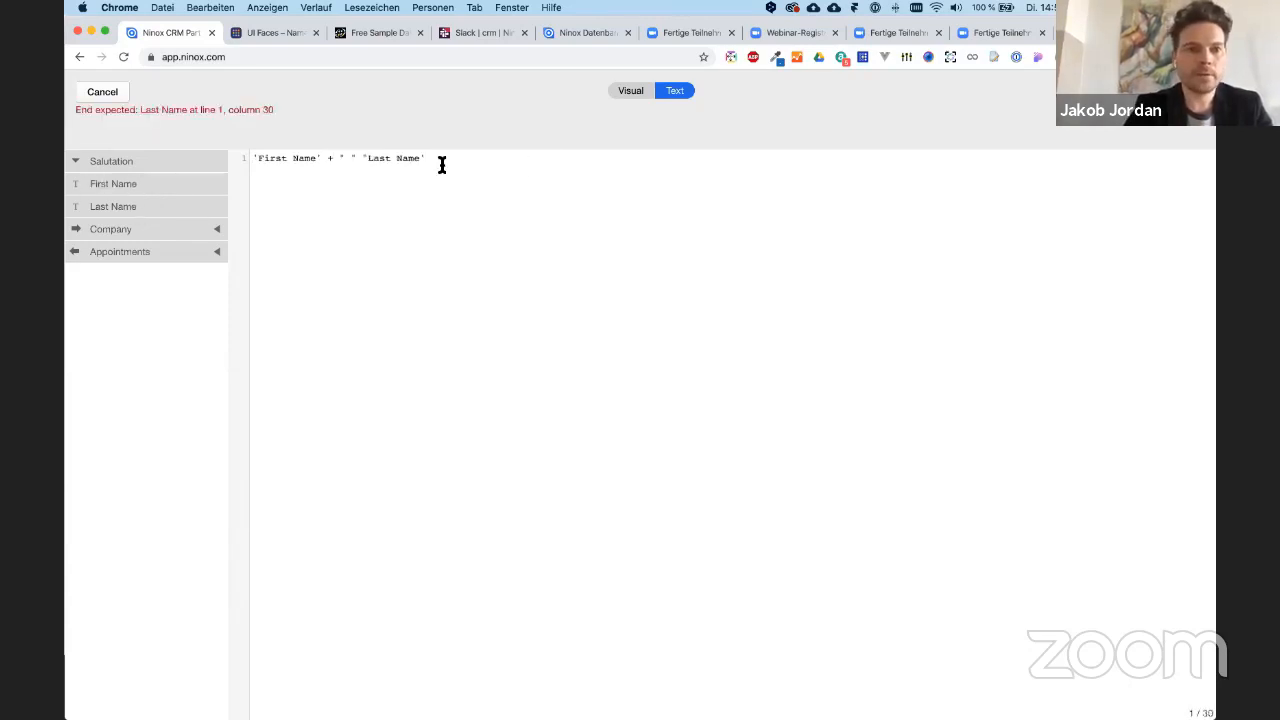
left_click(361, 158)
type("+")
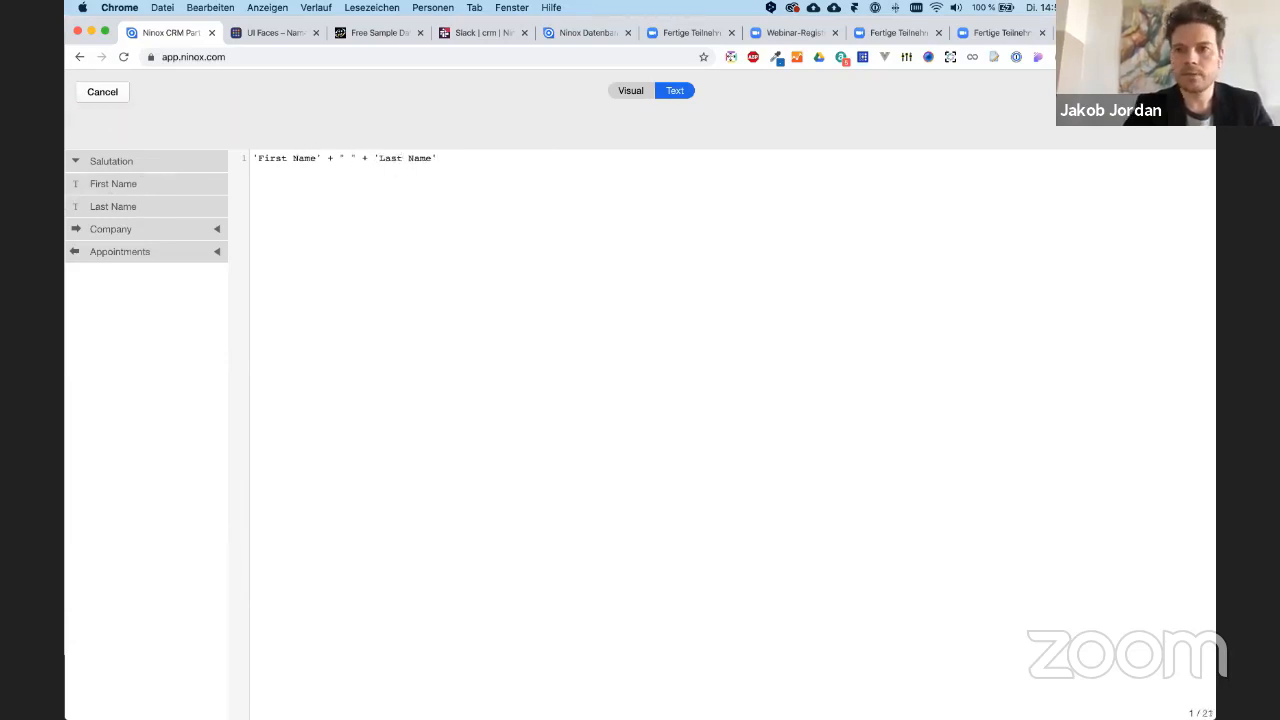
left_click(1184, 92)
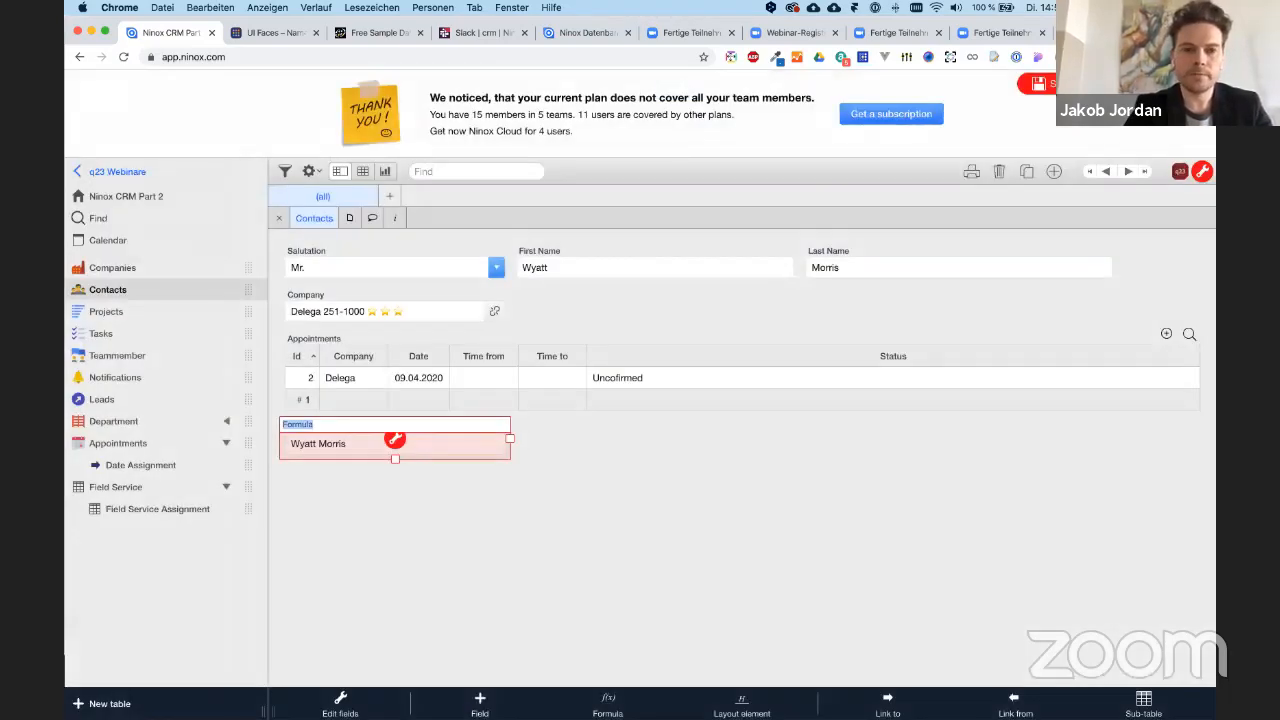
- Title the new formula field Name and place it beside Salutation in the Contacts form
type("Name")
key("Return")
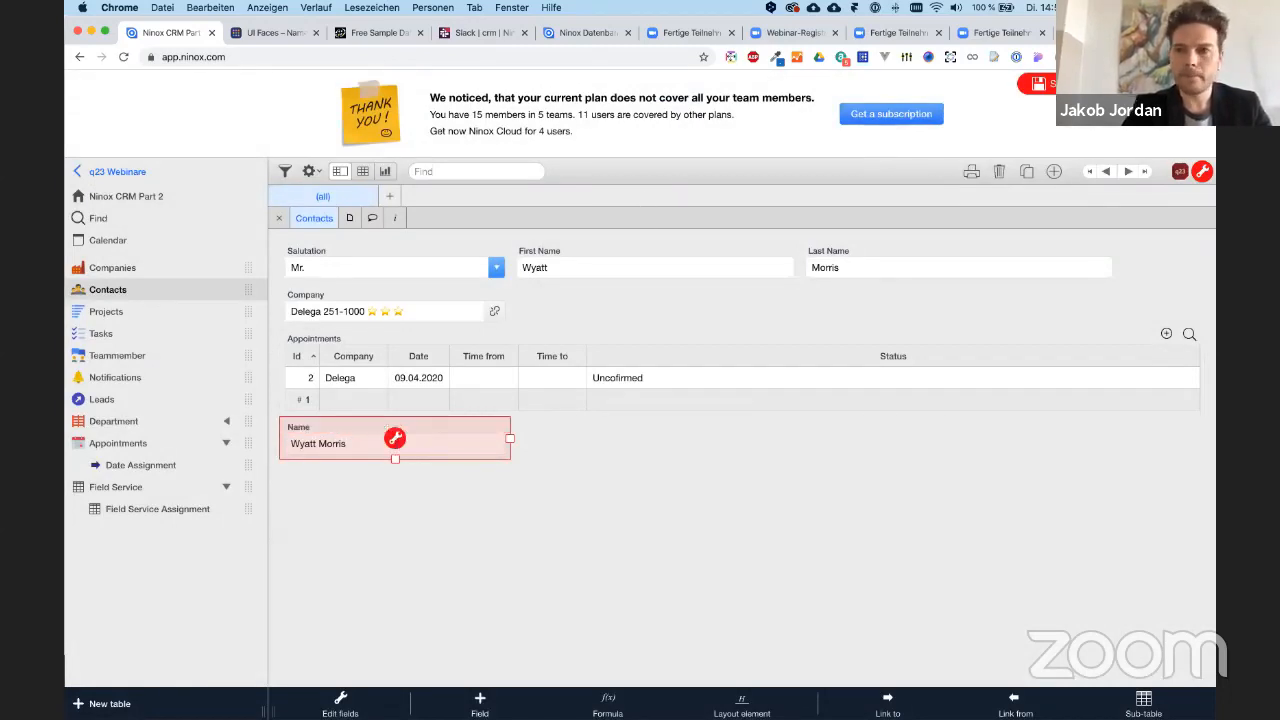
left_click_drag(337, 423, 1161, 263)
left_click(1075, 84)
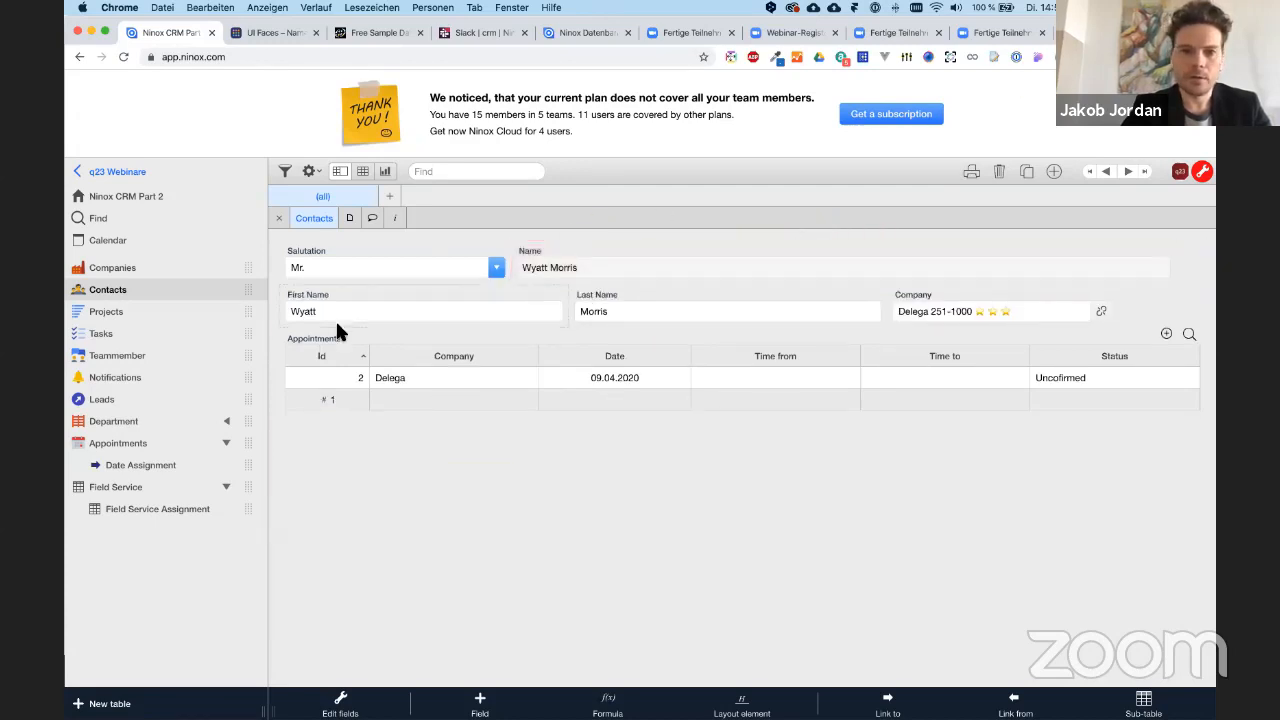
- Return to the Field Service record and hide the combined First Name and Last Name column in the assignment table
left_click(141, 443)
left_click(135, 486)
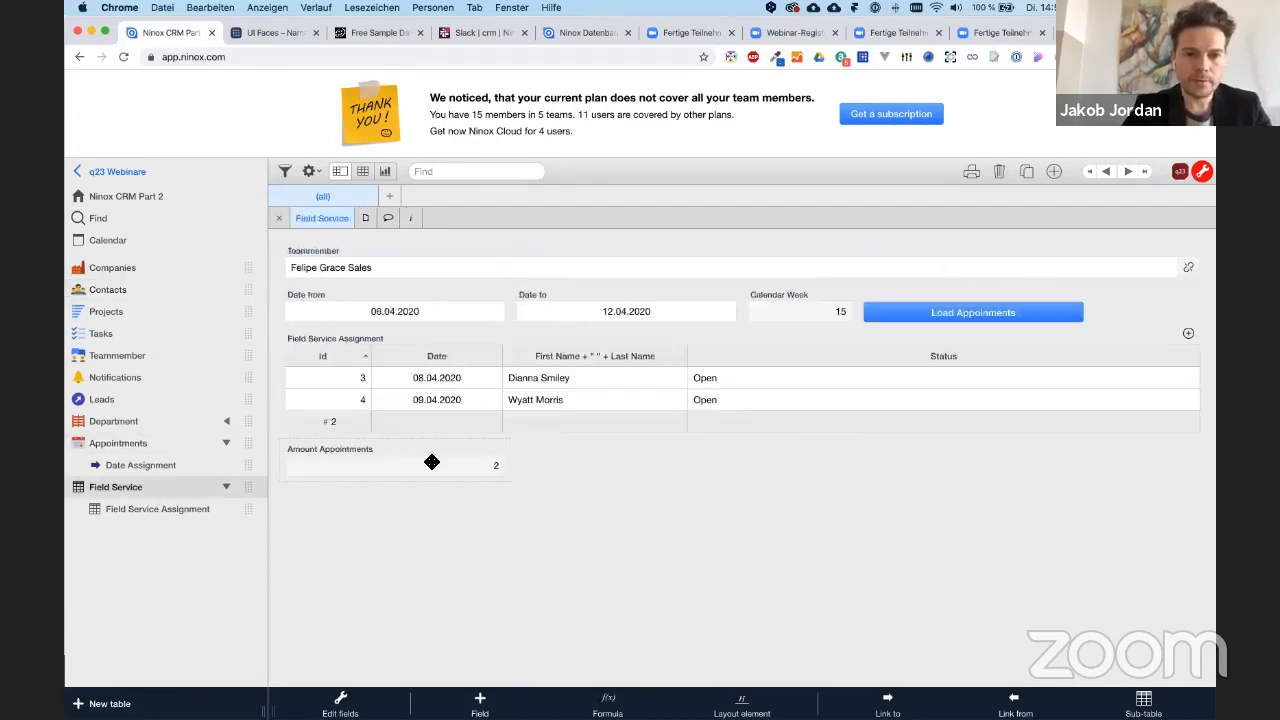
left_click(614, 358)
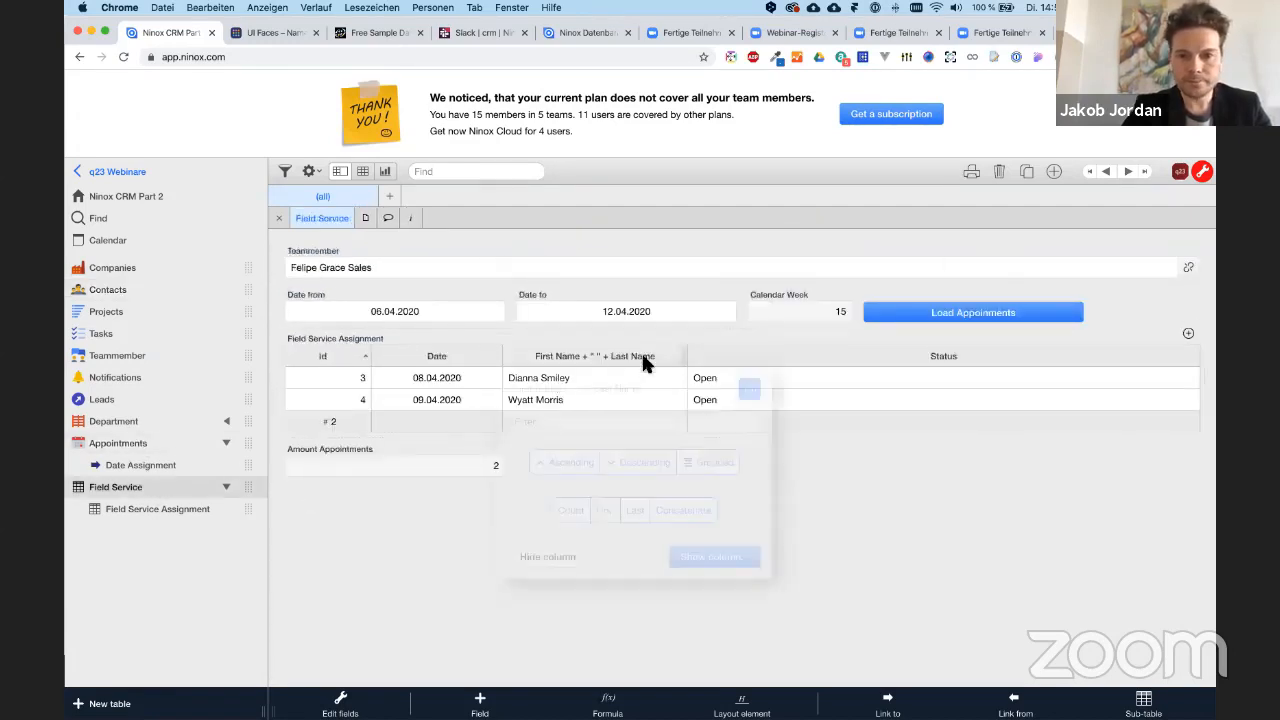
left_click(567, 553)
- Show the Name column of the appointment's contact after Date in the Field Service Assignment table and widen it
left_click(484, 360)
left_click(583, 603)
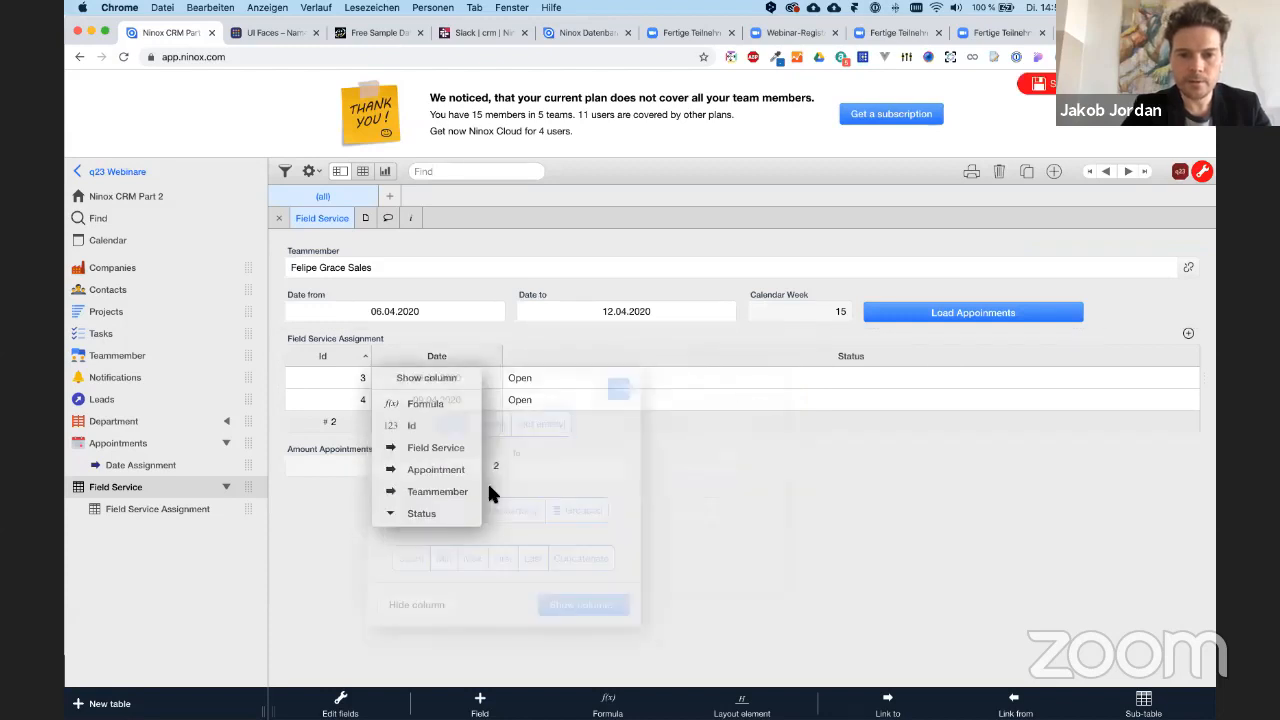
left_click(440, 469)
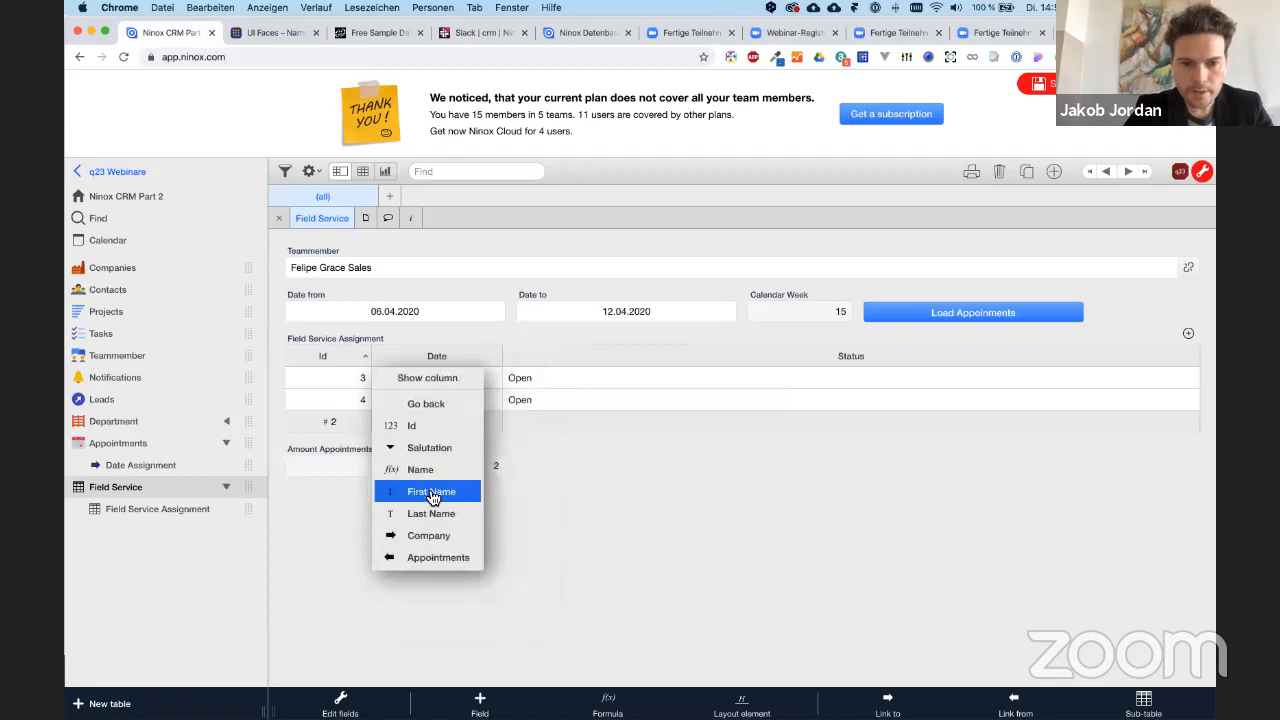
left_click(428, 469)
left_click_drag(550, 356, 616, 356)
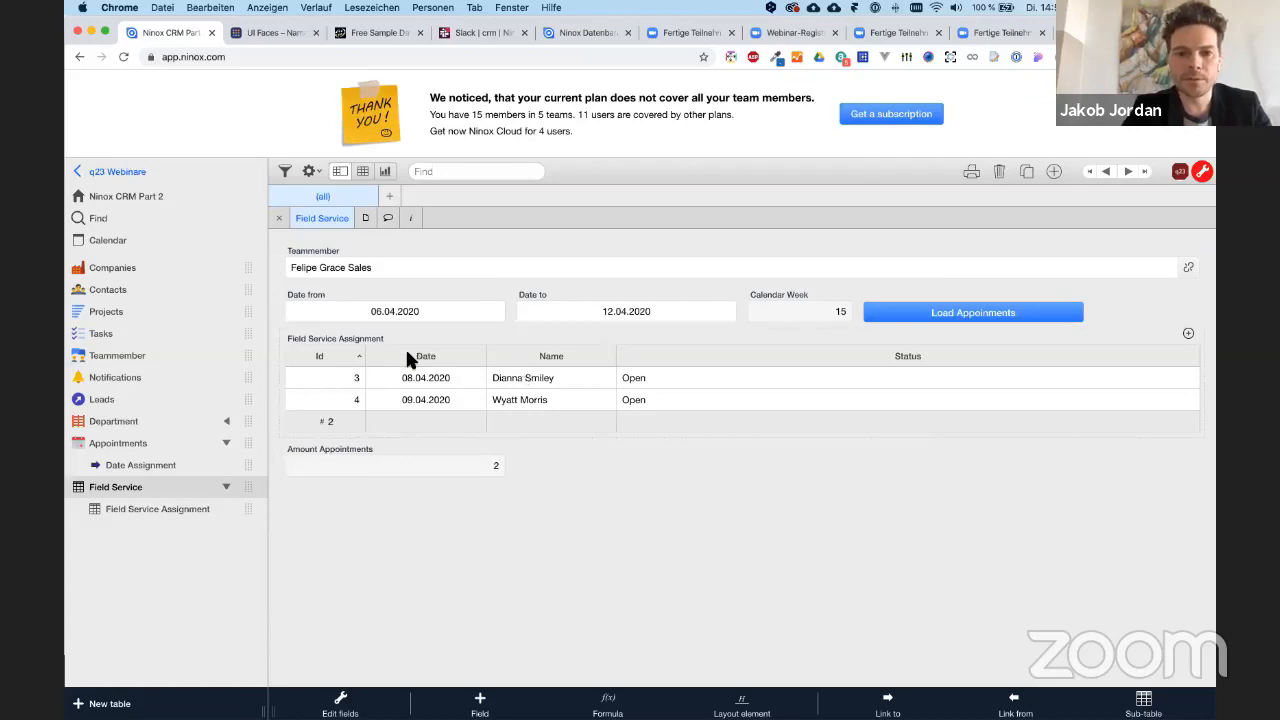
- Show the Company Name column of the appointment contact's company after Name in the Field Service Assignment table
left_click(529, 349)
left_click(702, 557)
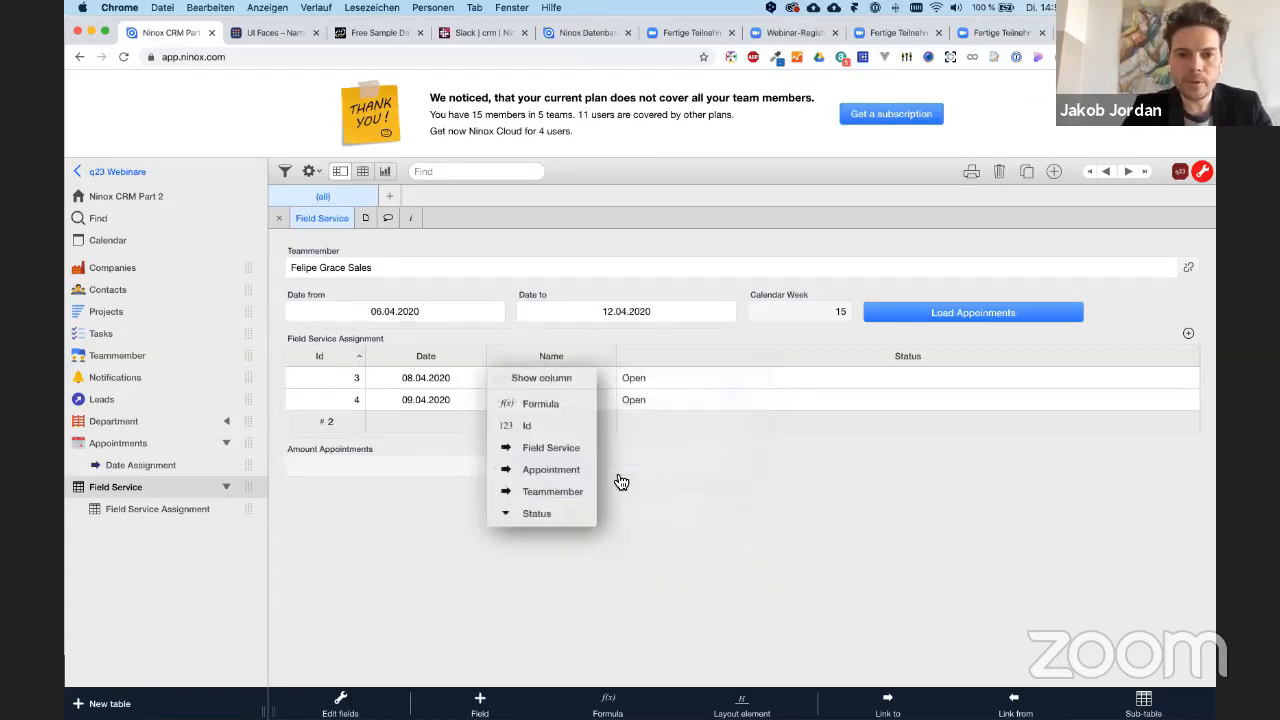
left_click(562, 469)
left_click(568, 448)
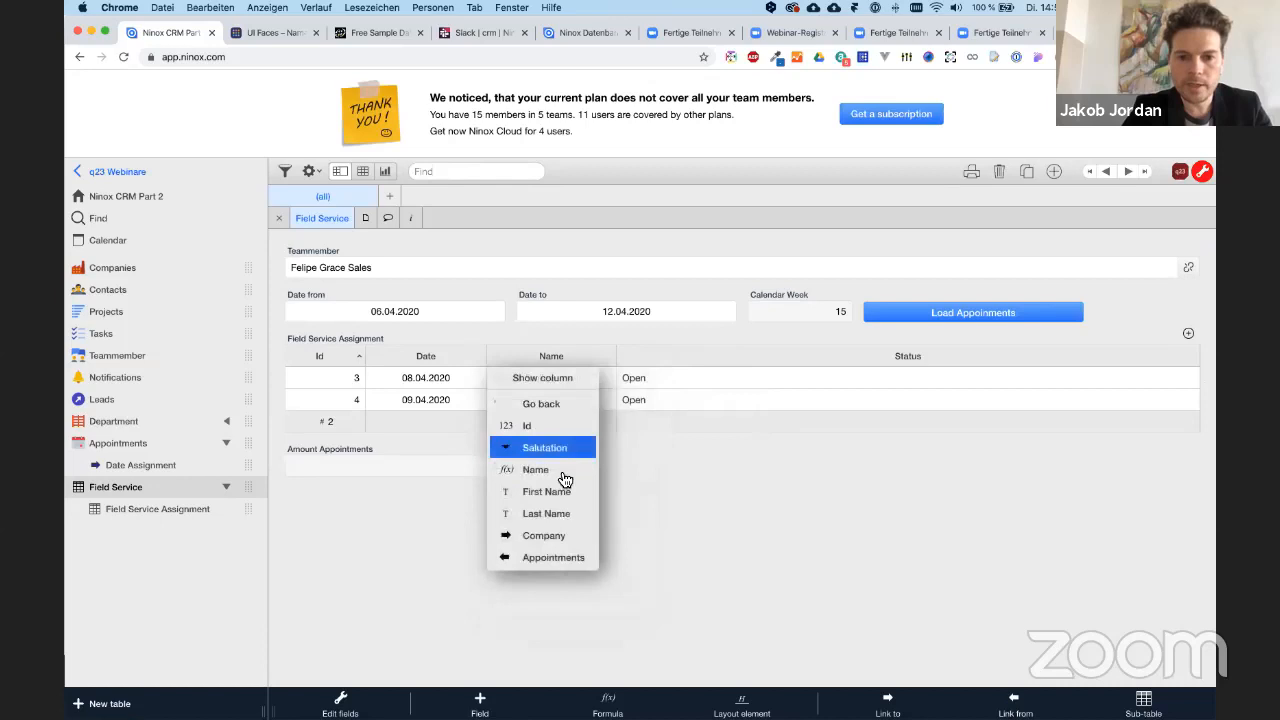
left_click(560, 535)
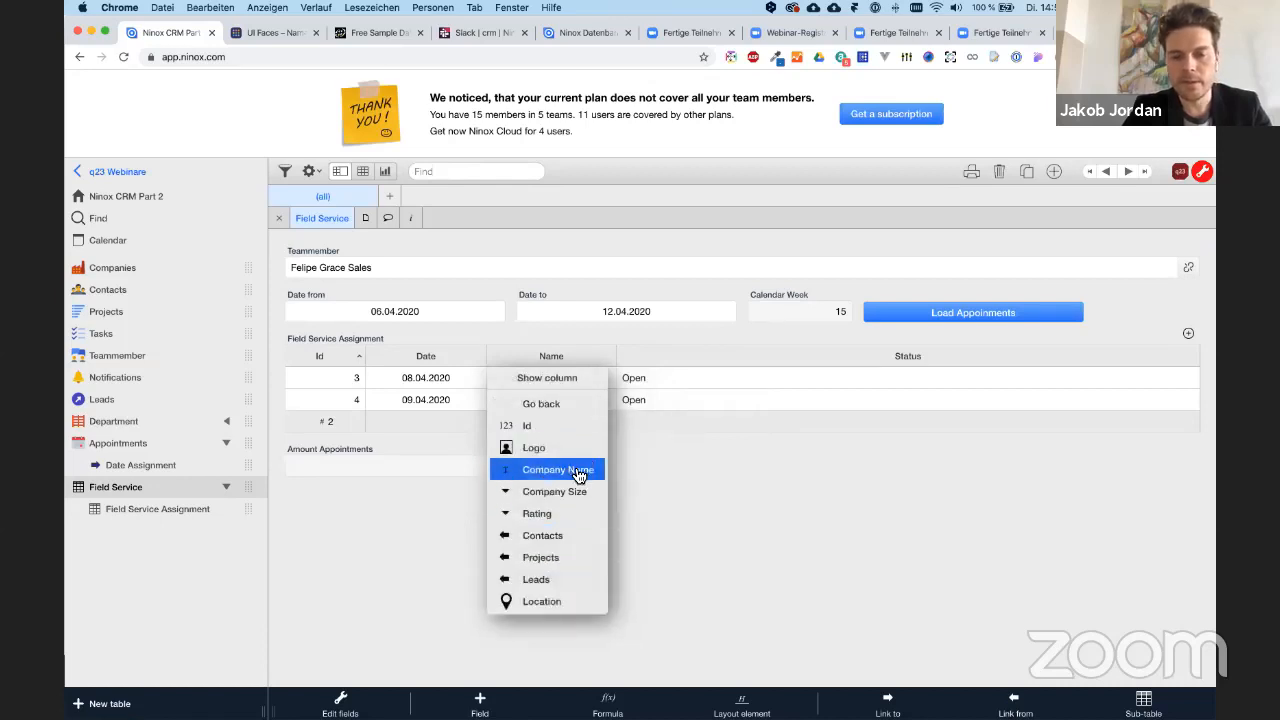
left_click(578, 470)
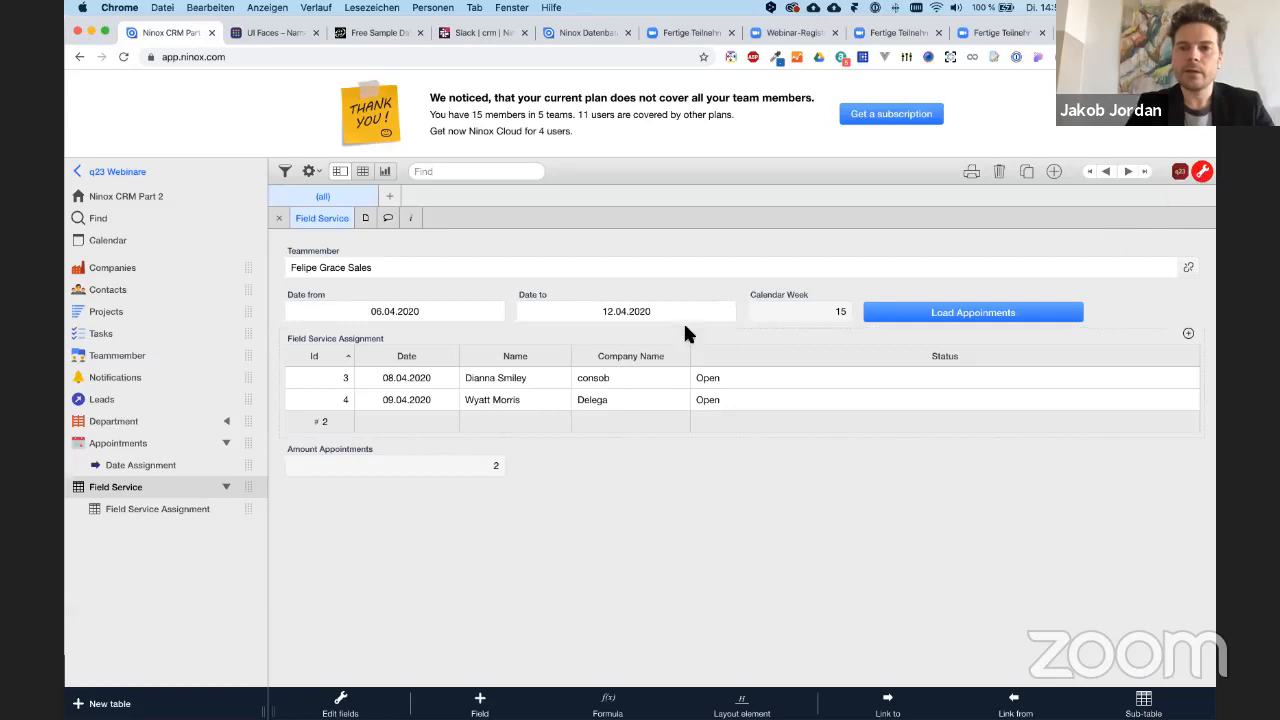
- Load the team member's appointments for the same week twice more to test for duplicates
left_click(952, 314)
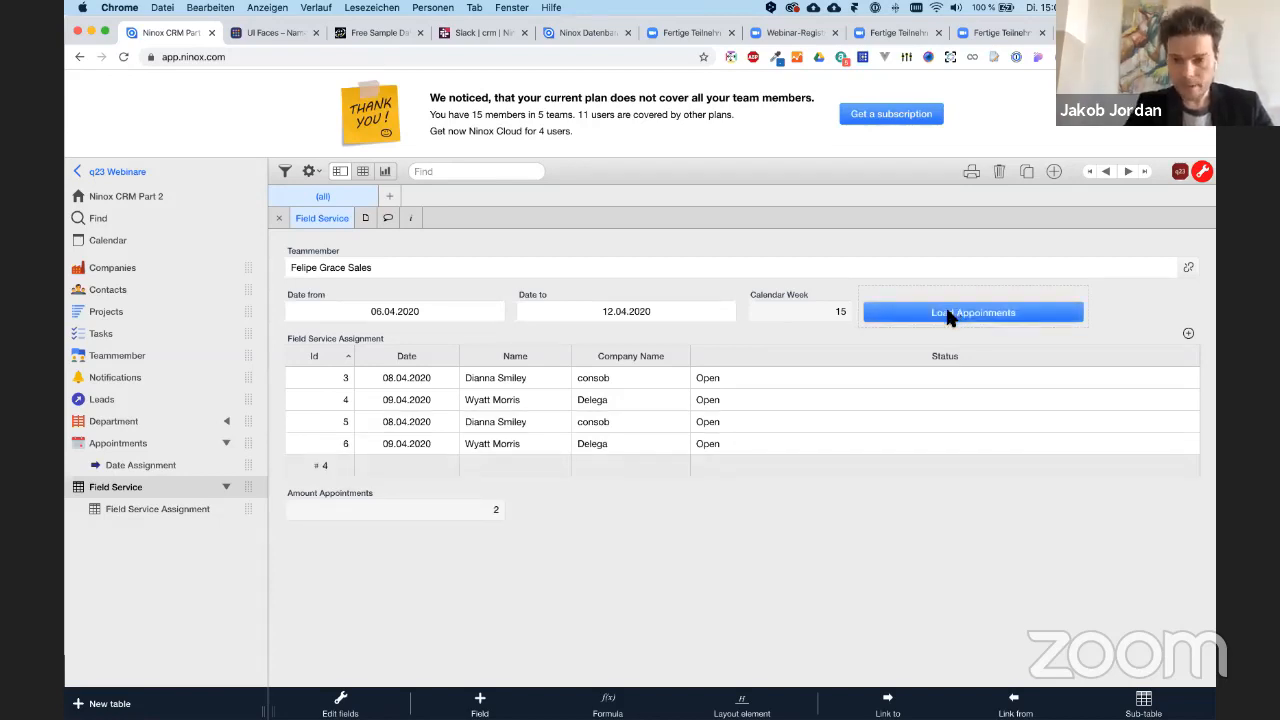
left_click(950, 315)
left_click(948, 315)
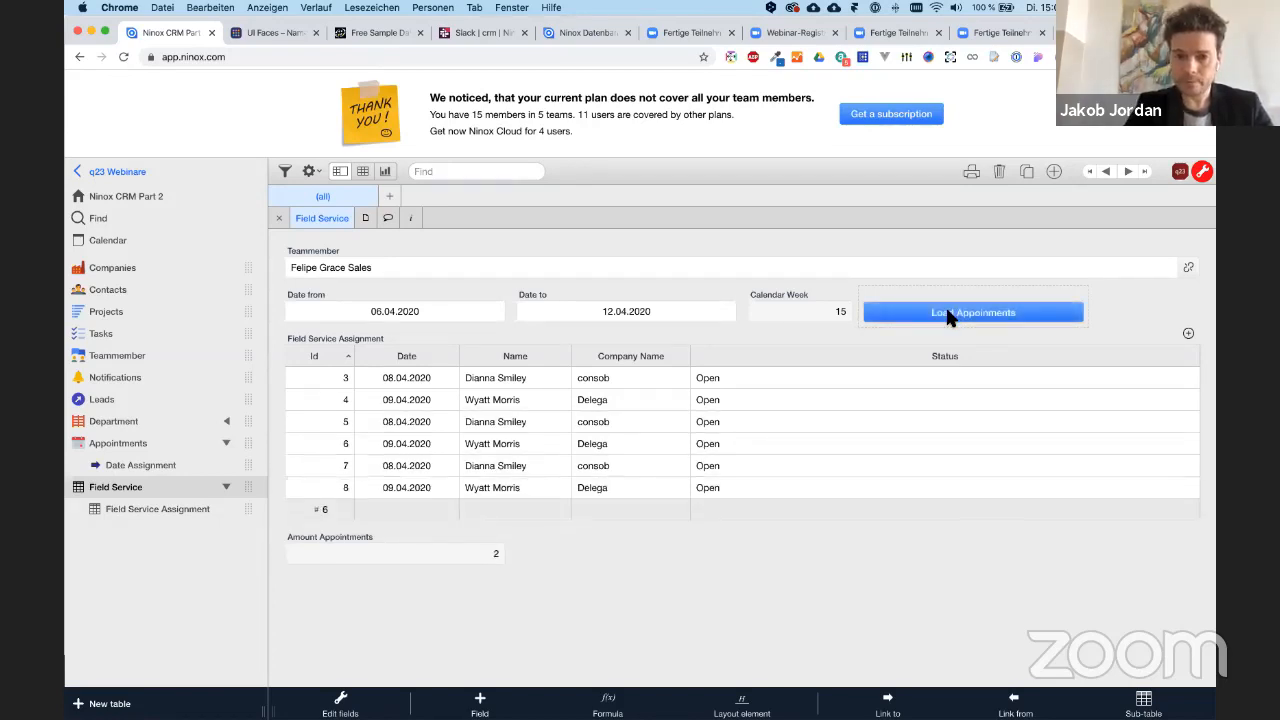
- Delete the four duplicate records with Ids 5 to 8 from the Field Service Assignment table
right_click(714, 488)
left_click(768, 510)
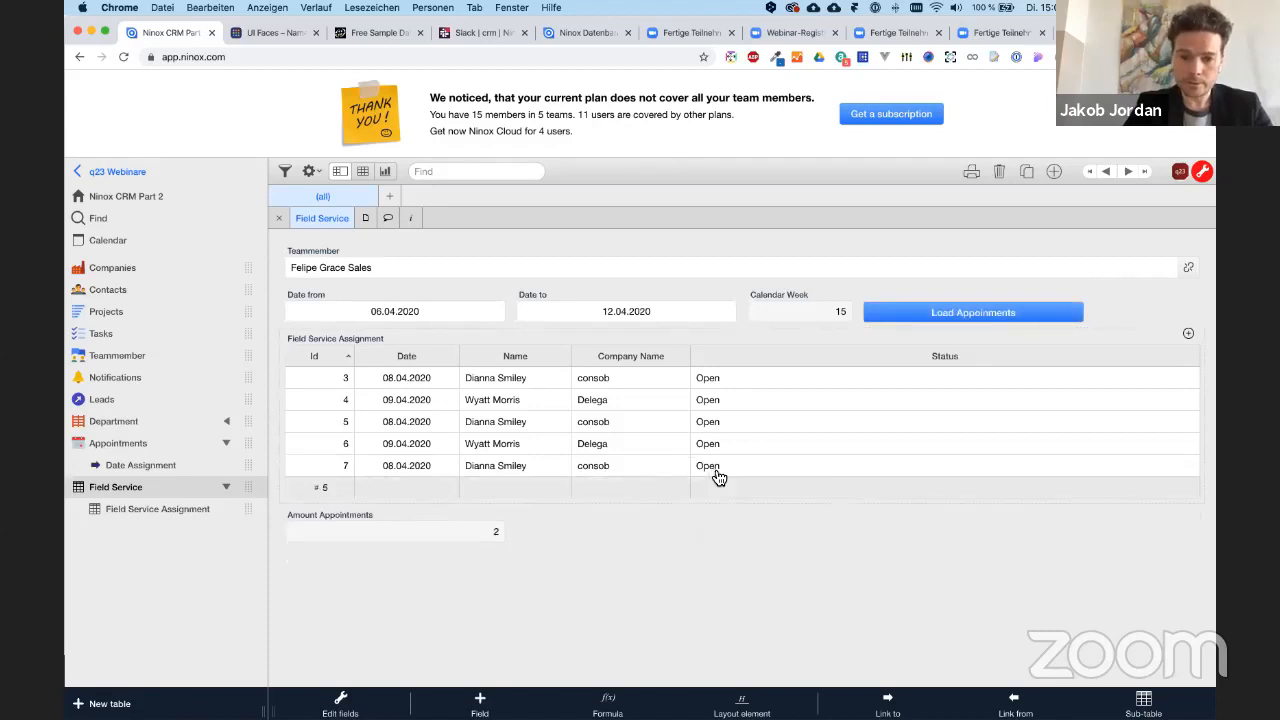
right_click(713, 468)
left_click(745, 487)
right_click(687, 445)
left_click(706, 452)
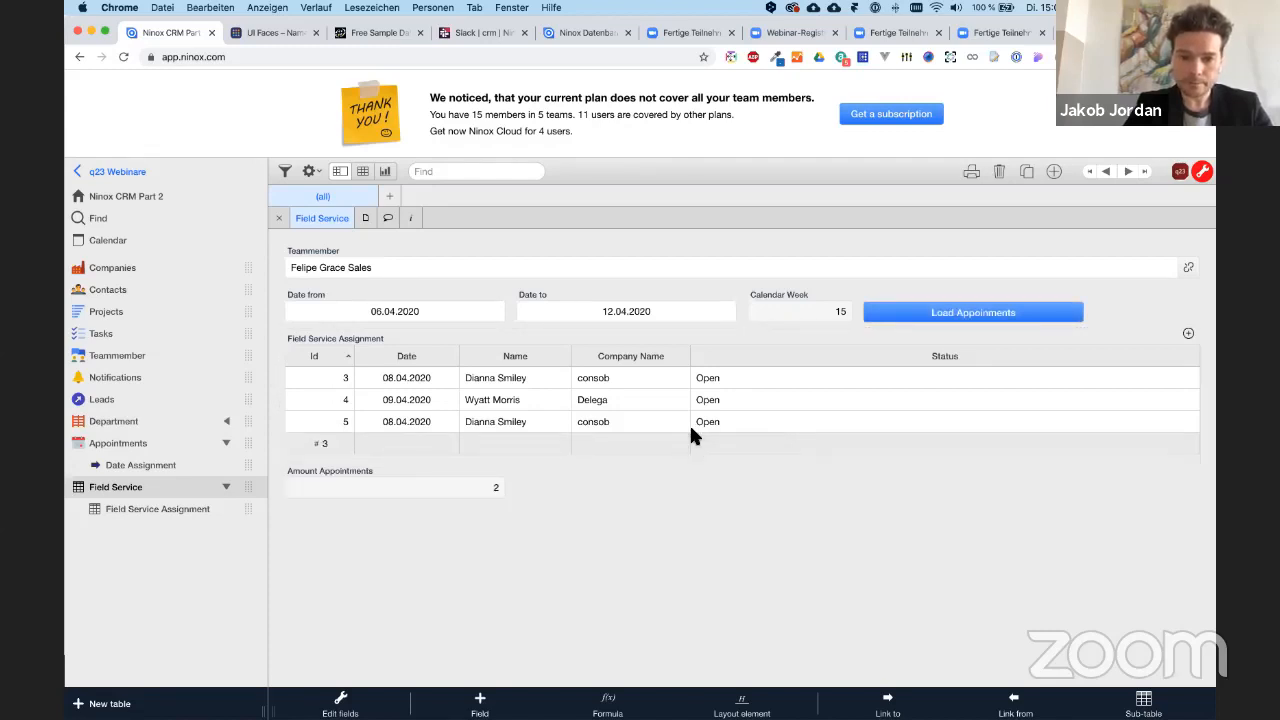
right_click(684, 417)
left_click(715, 436)
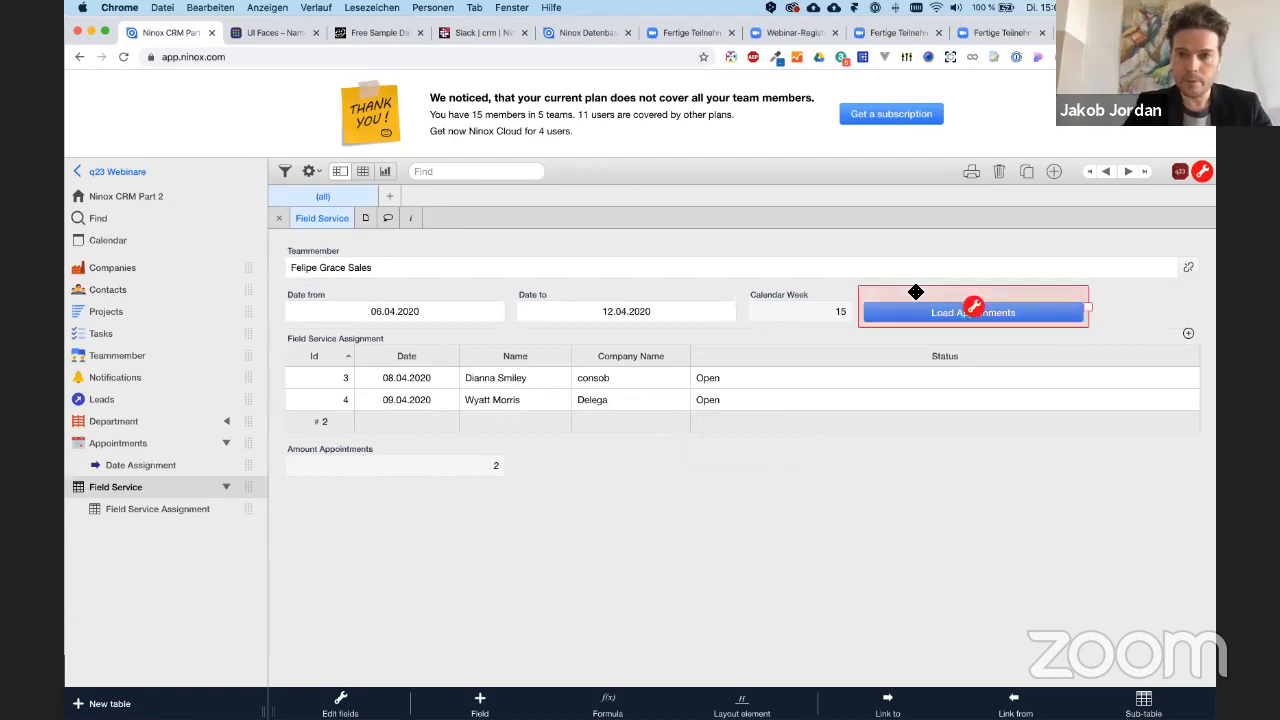
- Open the Load Appointments button's on-click script and insert an empty line at the start of the for loop
left_click(973, 310)
left_click(974, 306)
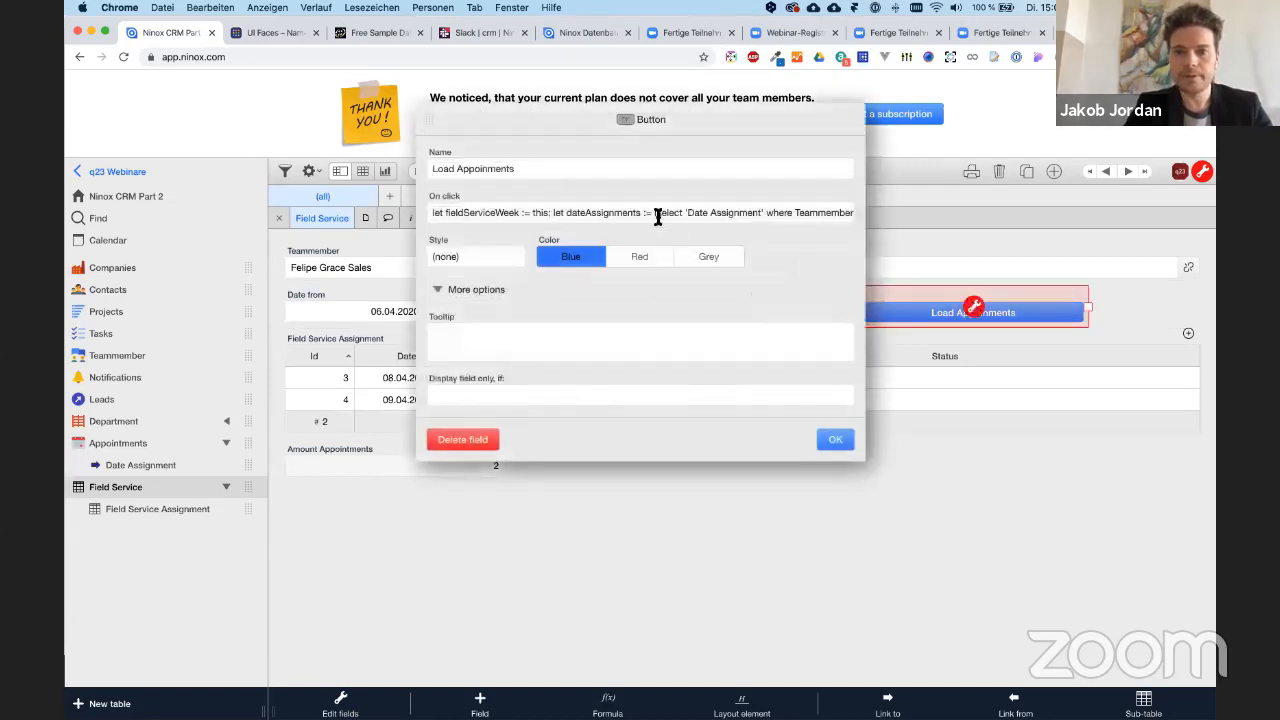
left_click(657, 213)
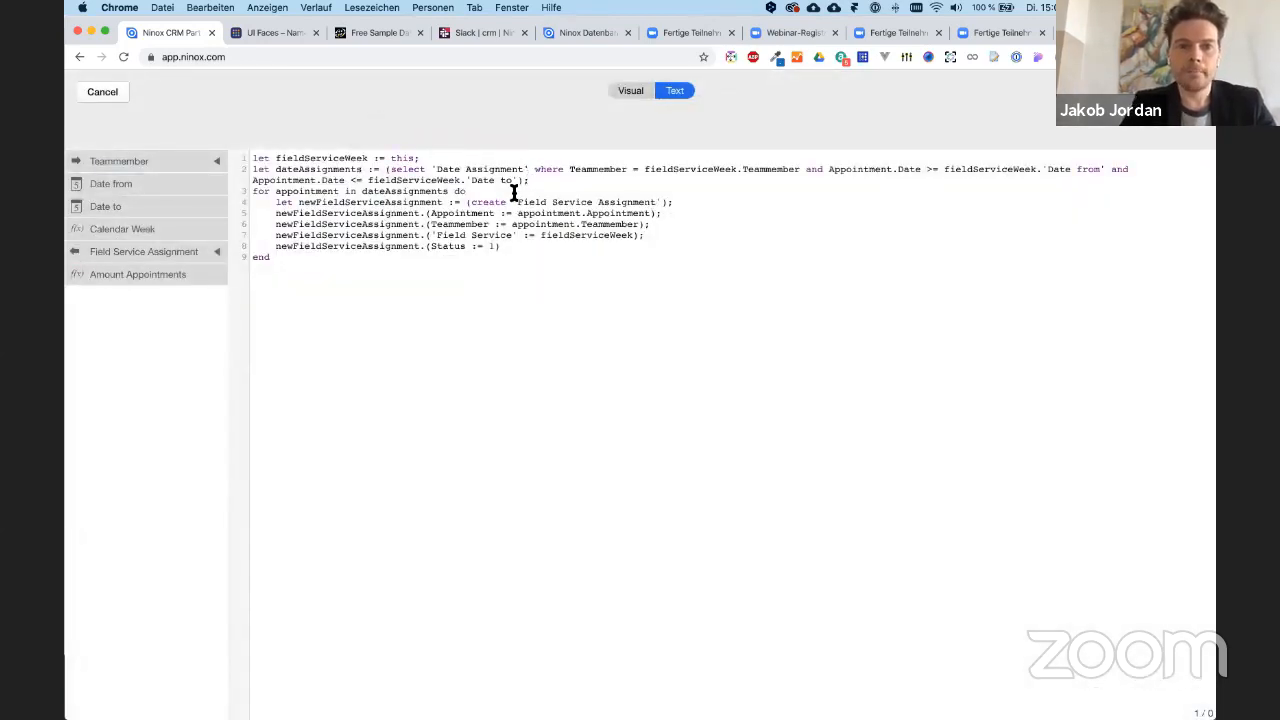
left_click(507, 193)
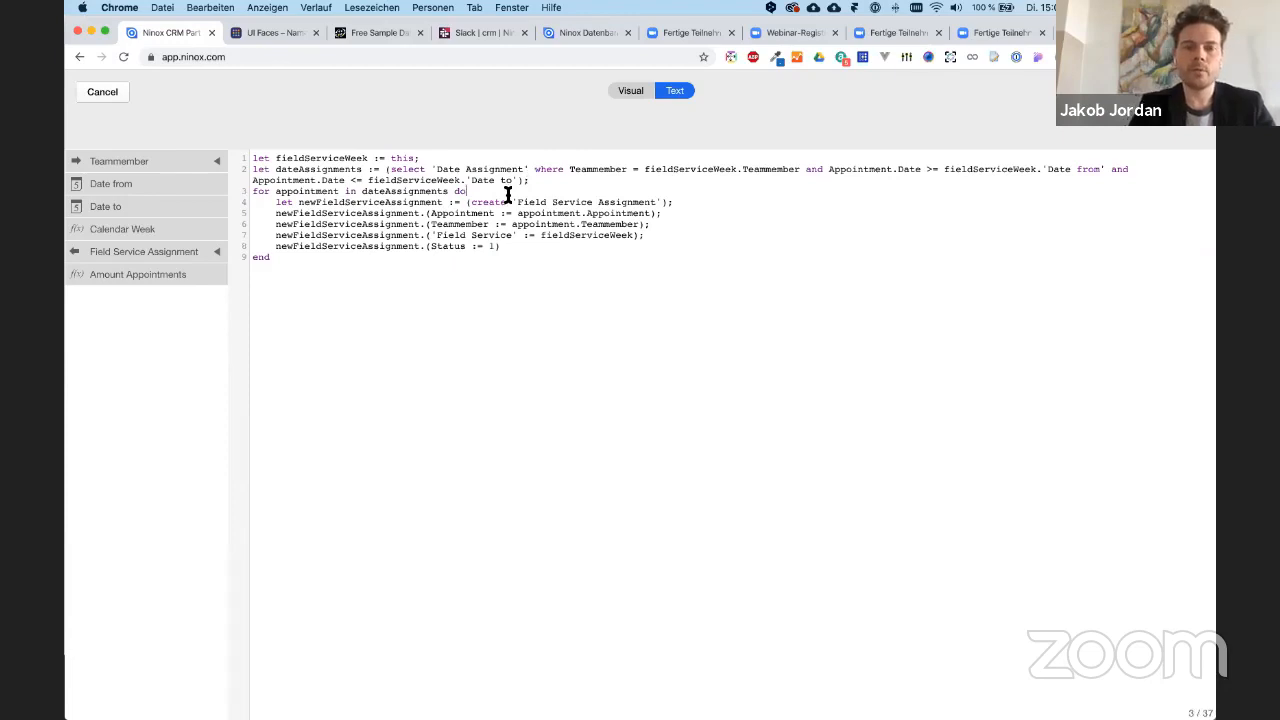
key("Return")
left_click_drag(251, 213, 646, 257)
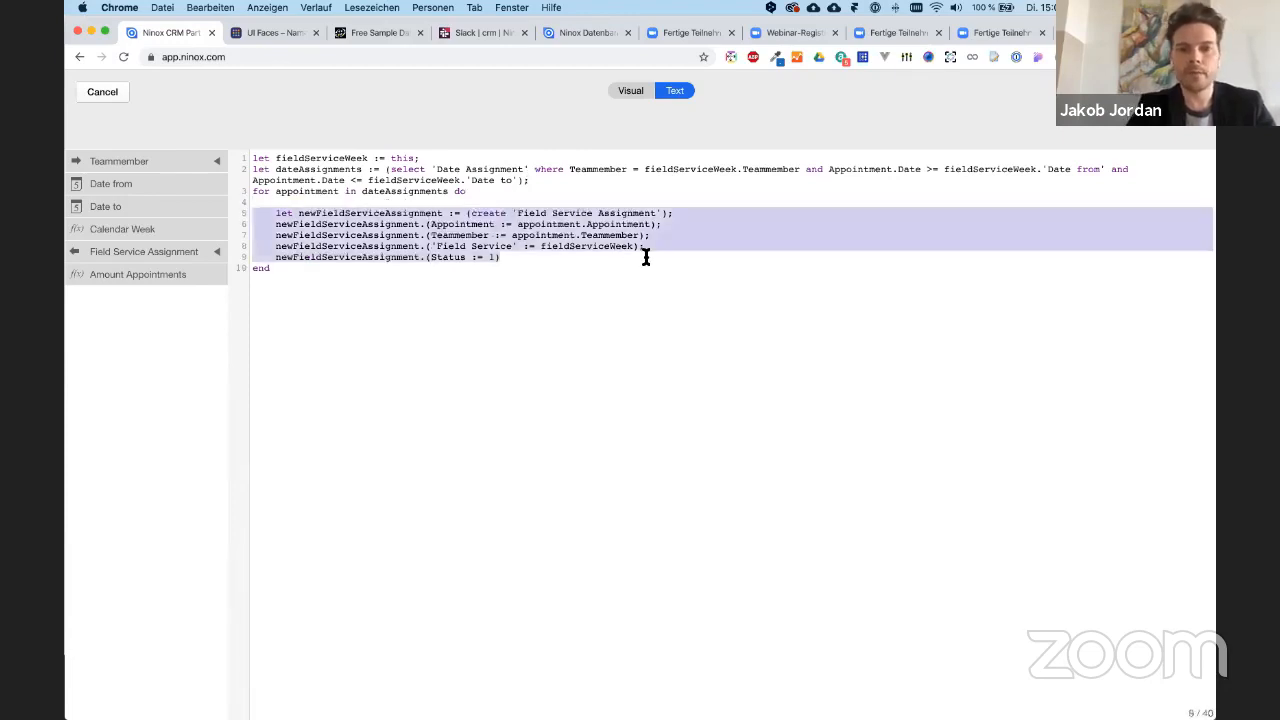
left_click(289, 205)
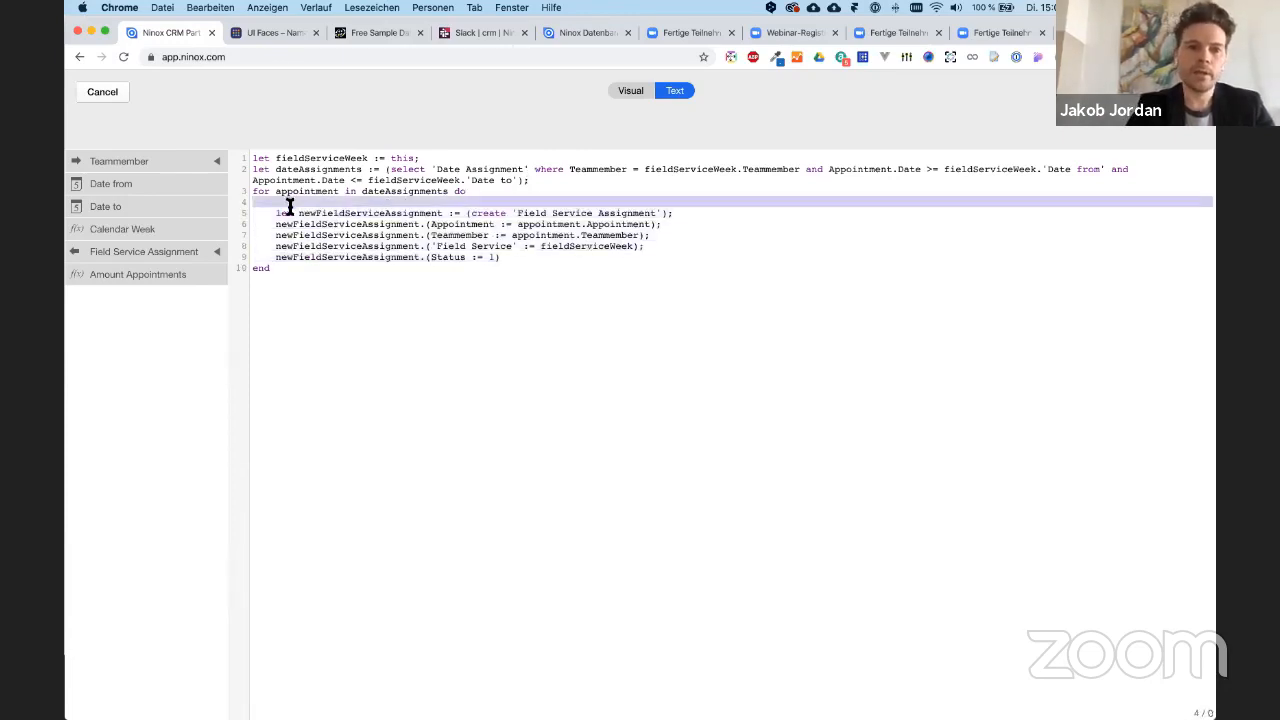
left_click(290, 206)
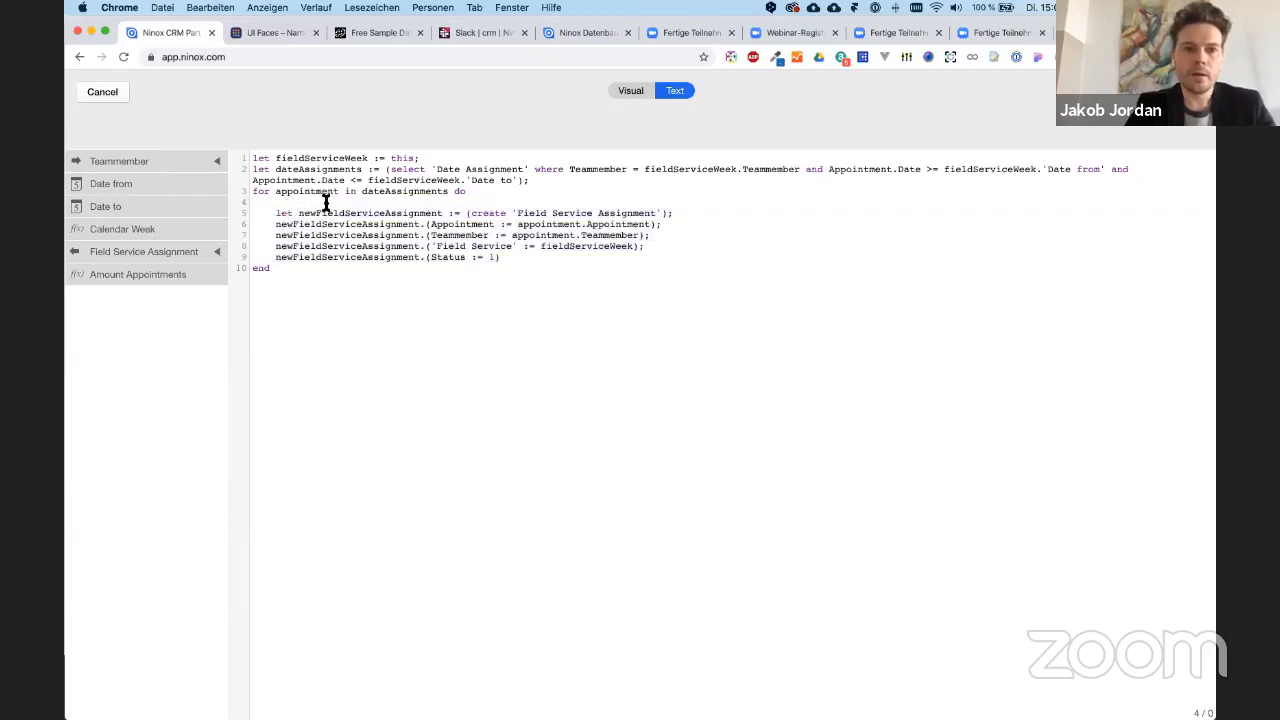
- Declare the variable existingAssignments at the start of the loop and assign it 'Field Service Assignment'
key("Tab")
type("le")
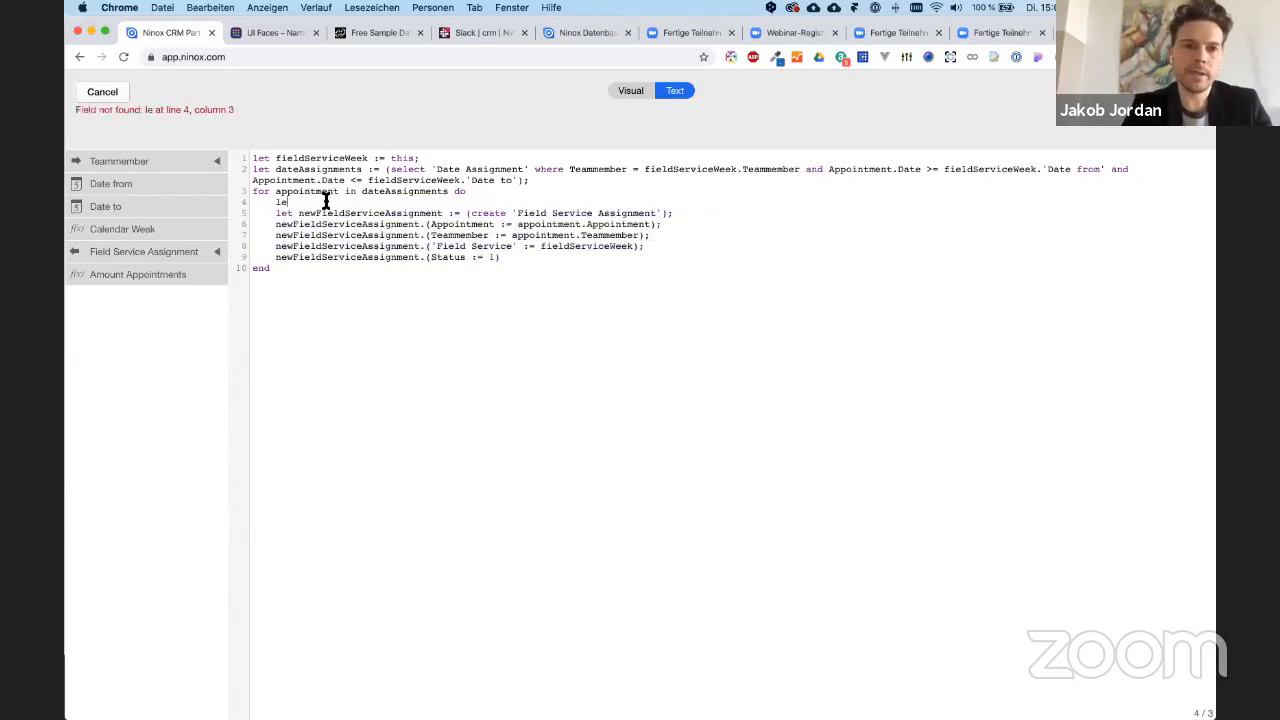
type("t existing")
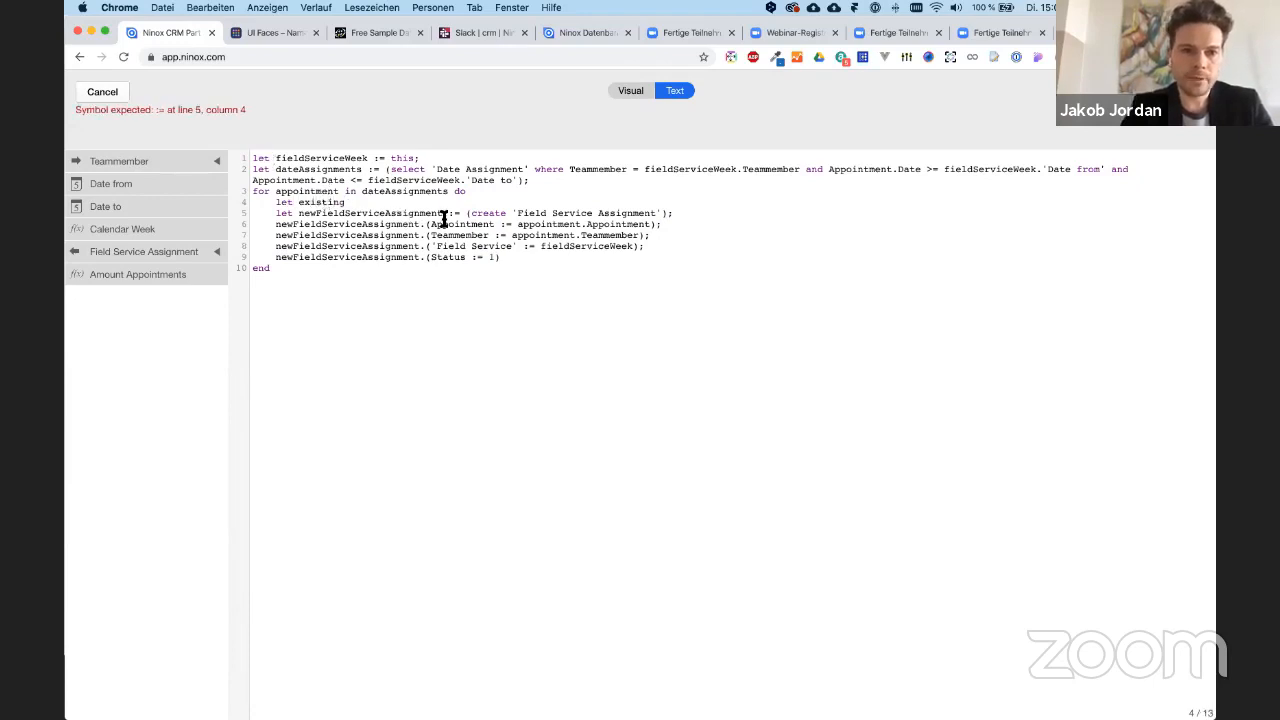
type("Assignments")
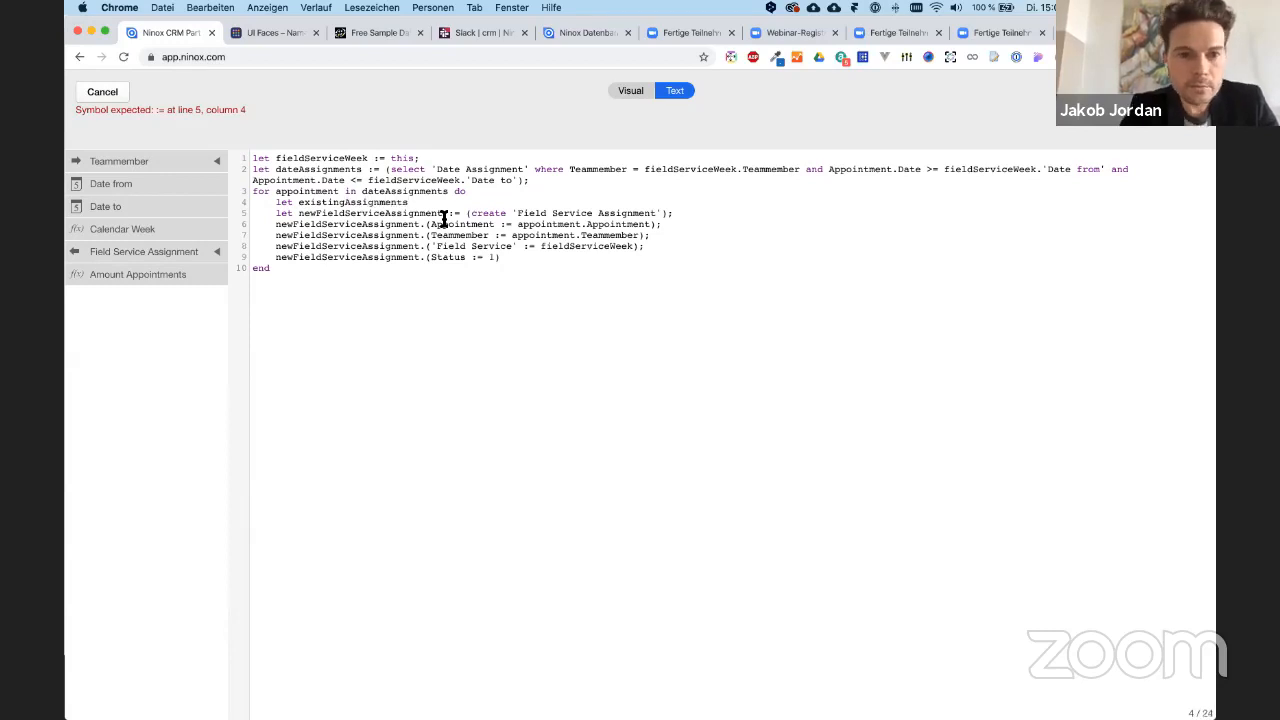
type(":=")
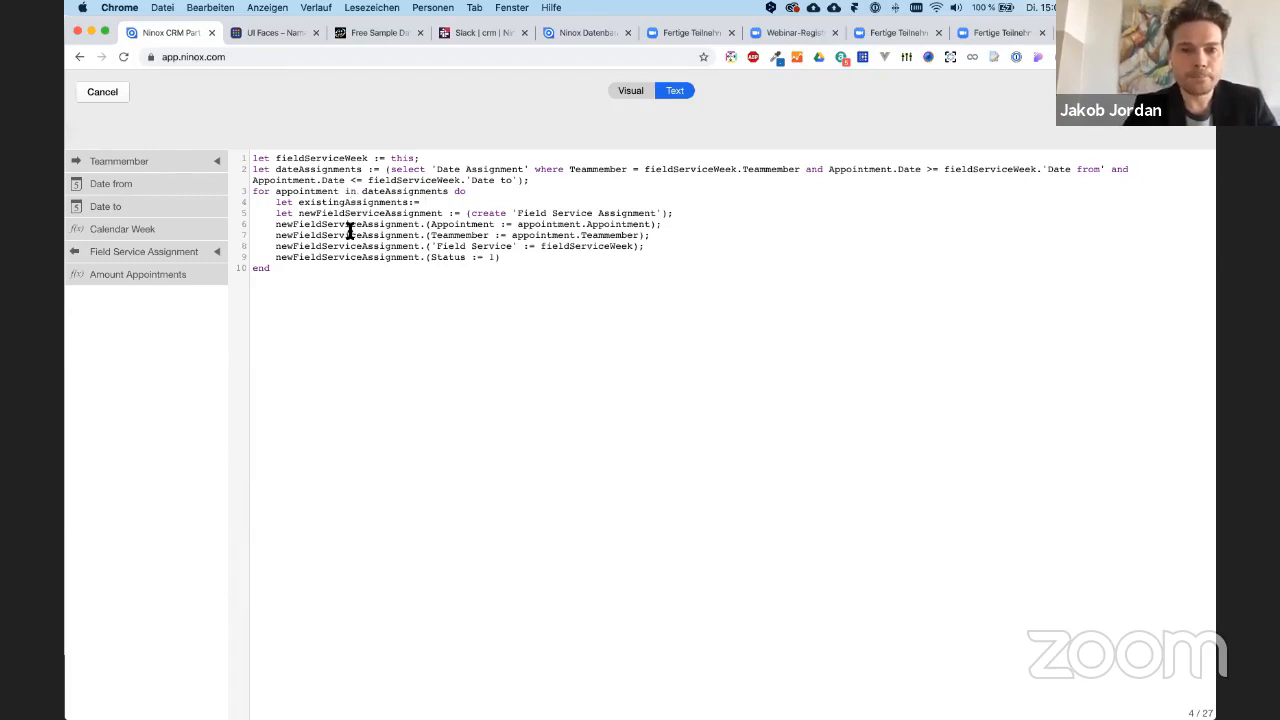
left_click(189, 252)
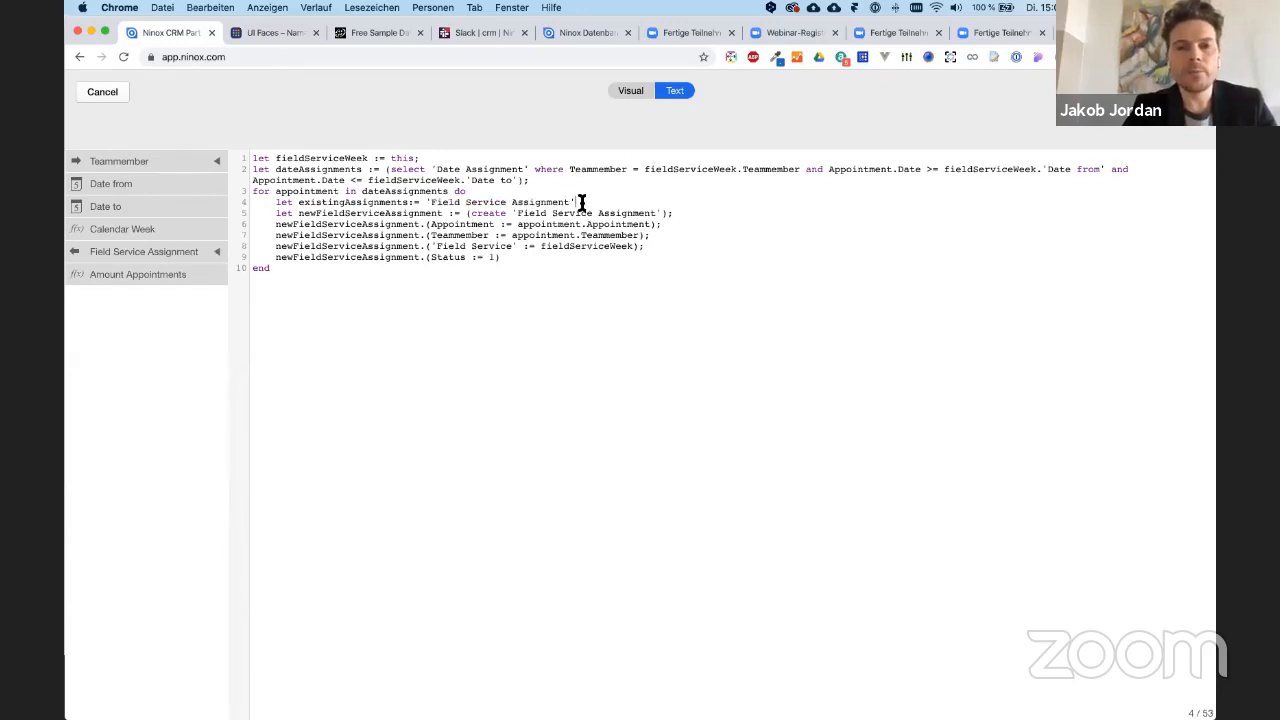
- Insert select before 'Field Service Assignment' in the existingAssignments line
left_click_drag(581, 203, 423, 204)
left_click(425, 203)
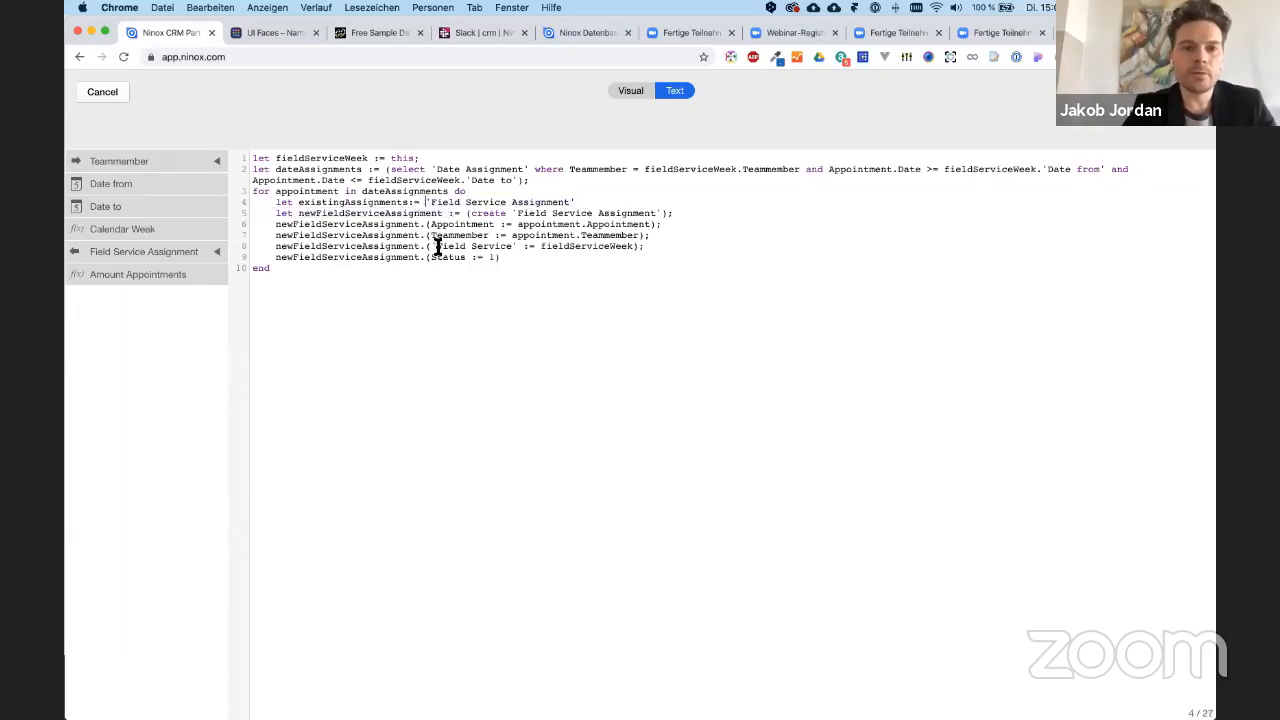
type("select")
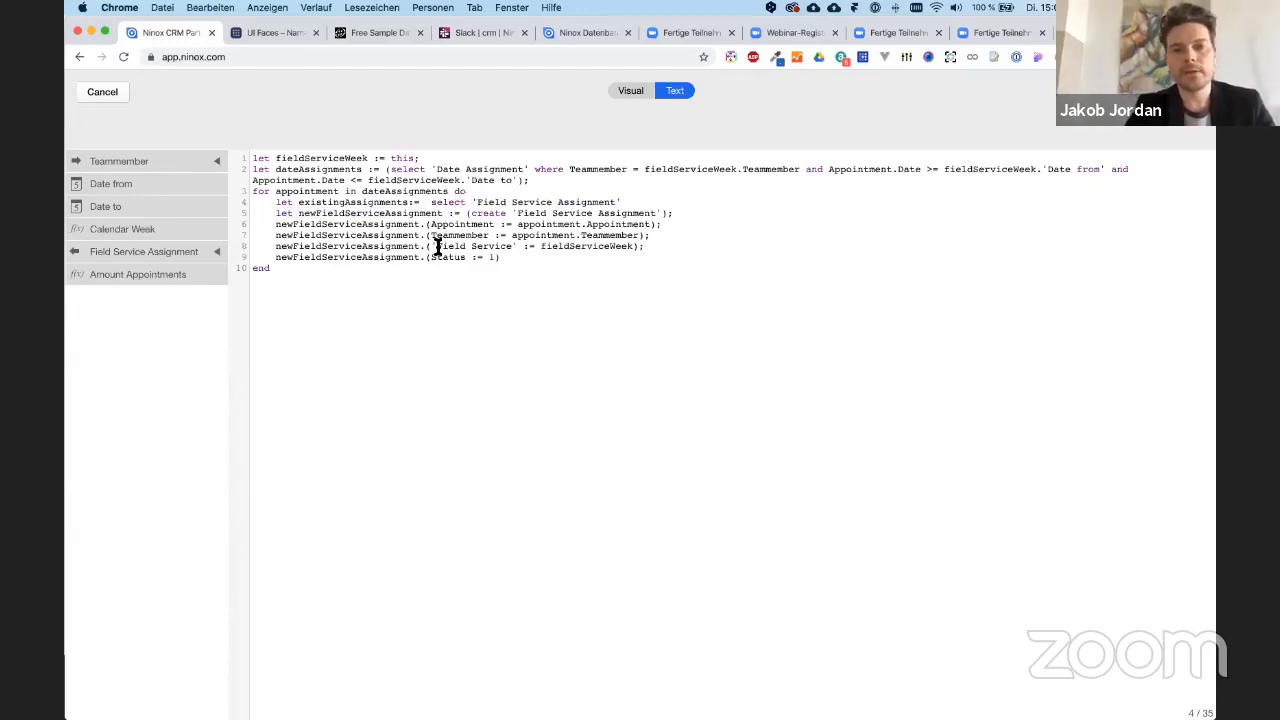
- Copy the whole button script, then leave the script editor without applying it and close the button settings
key("ctrl+a")
key("super+c")
left_click(103, 92)
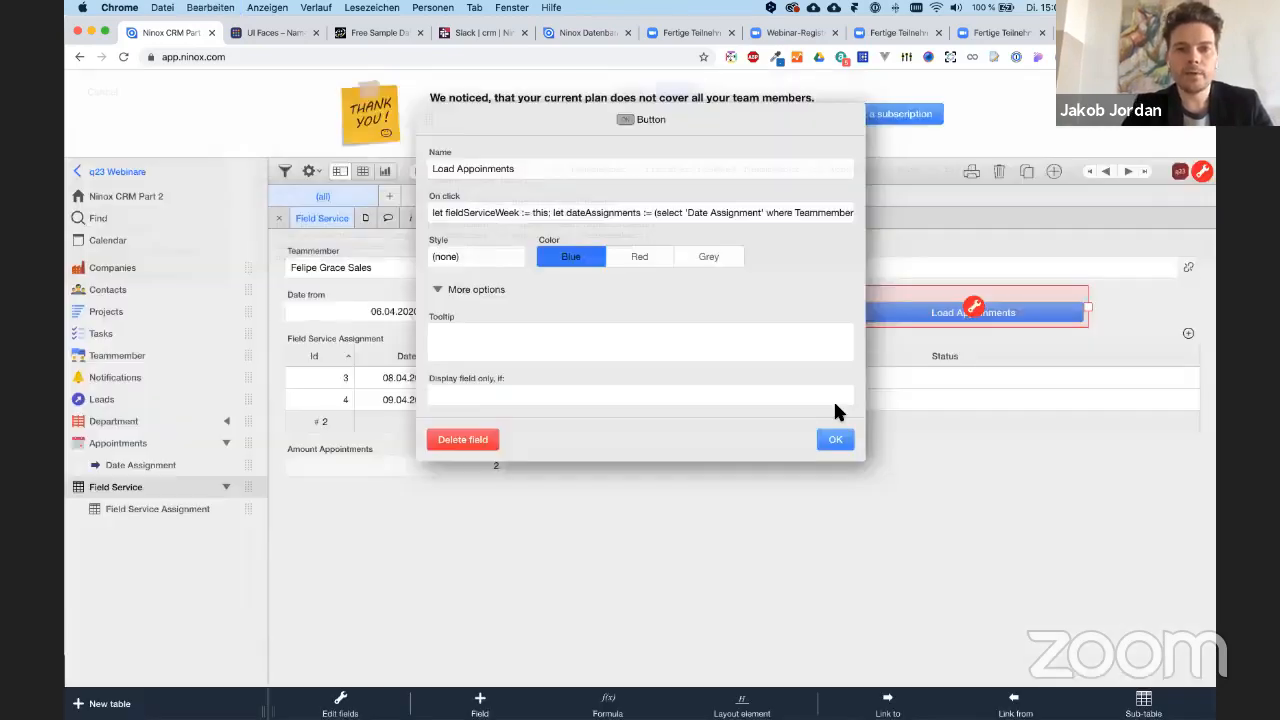
left_click(835, 439)
left_click(528, 334)
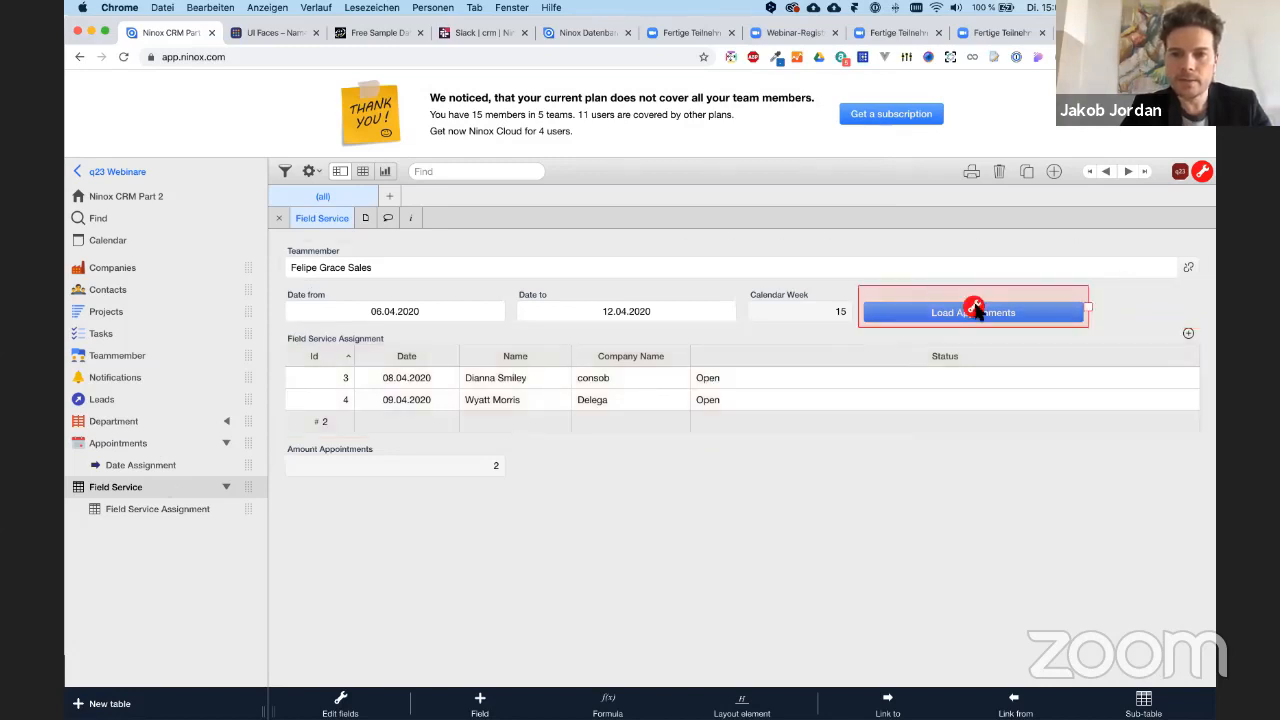
- Reopen the Load Appointments on-click script and replace its entire content with the copied version
left_click(975, 310)
left_click(613, 205)
key("super+a")
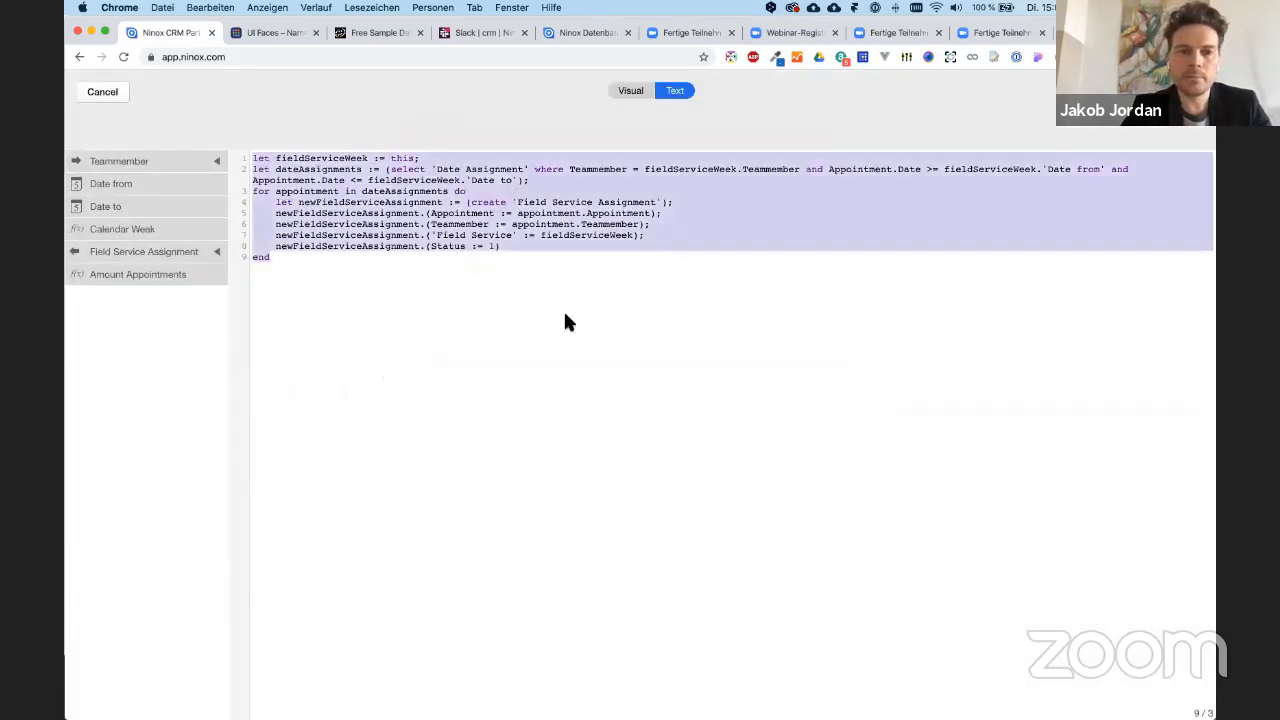
key("super+v")
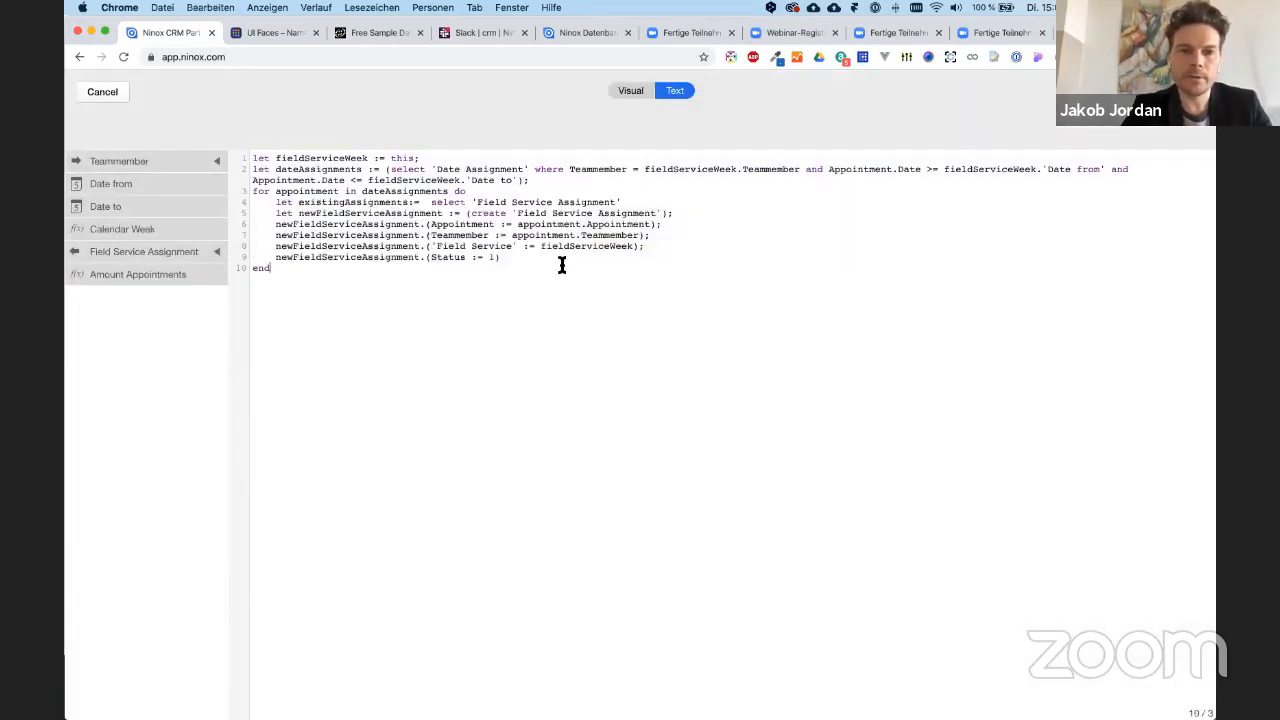
- Remove select from the existingAssignments line so it refers directly to 'Field Service Assignment'
double_click(445, 204)
key("BackSpace")
key("Delete")
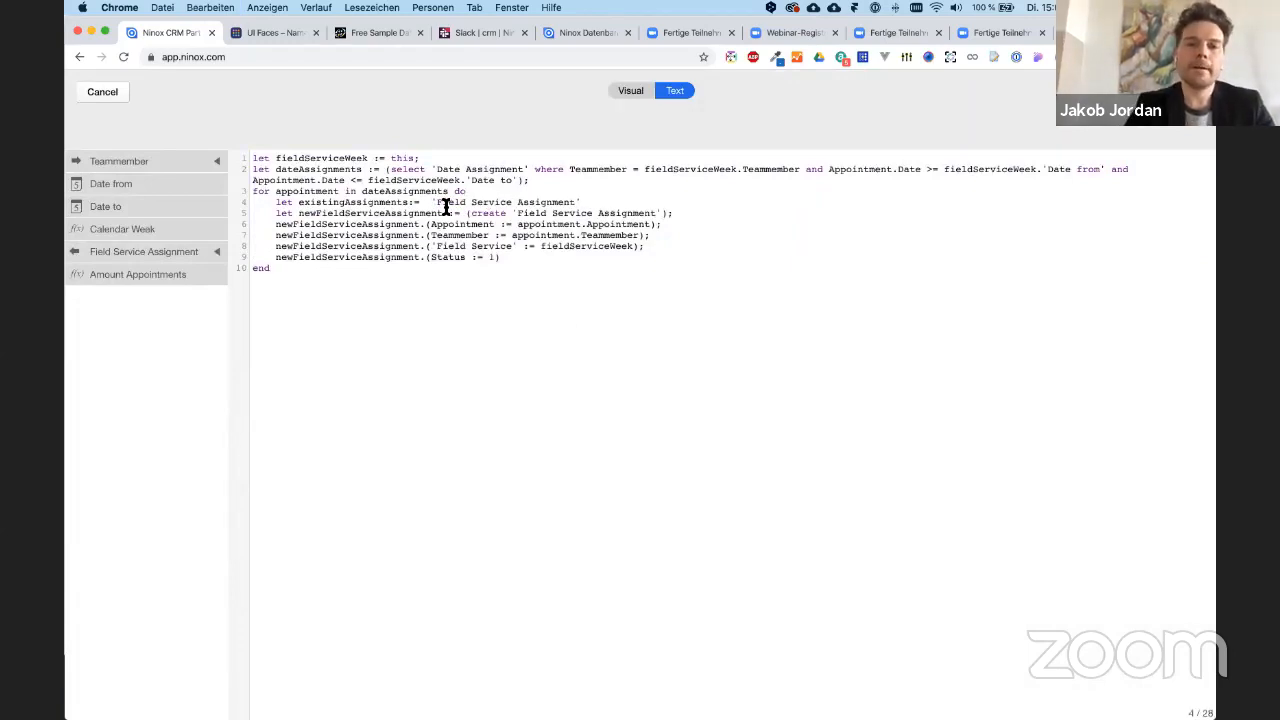
- Add the filter [Appointment=Appointment] after 'Field Service Assignment' in the existingAssignments line
key("super+Right")
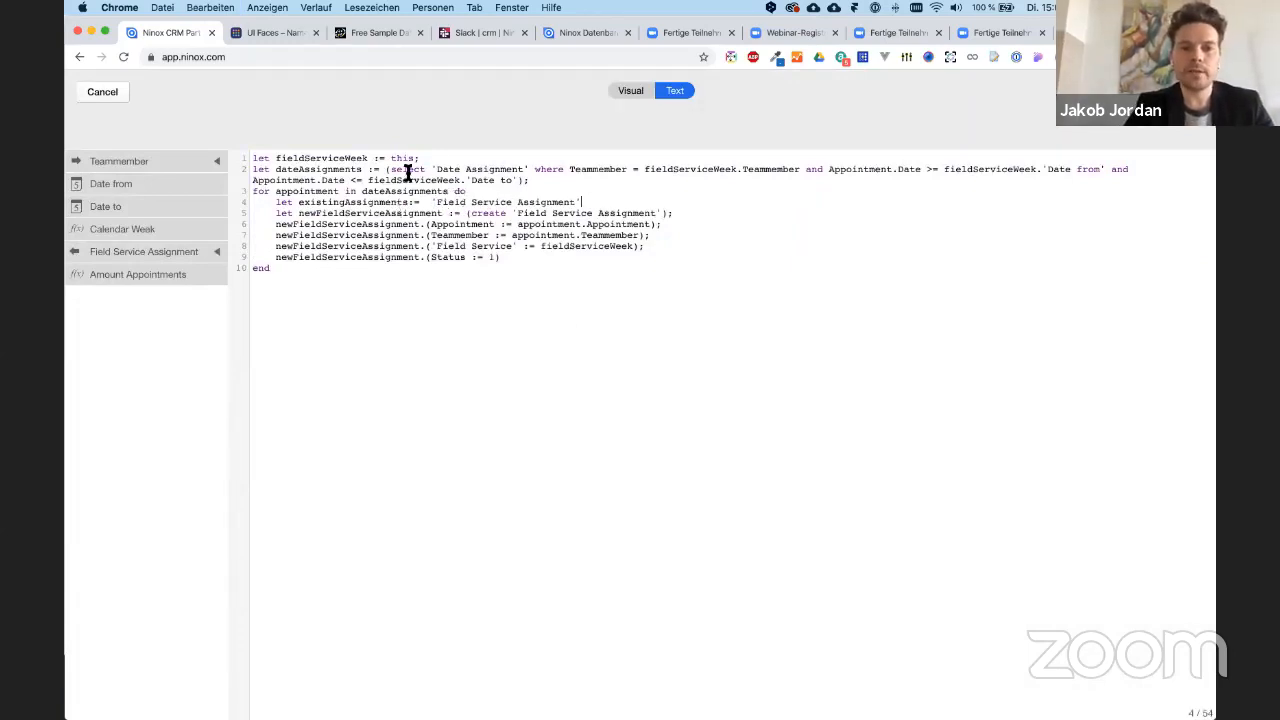
left_click_drag(392, 167, 594, 200)
left_click(593, 201)
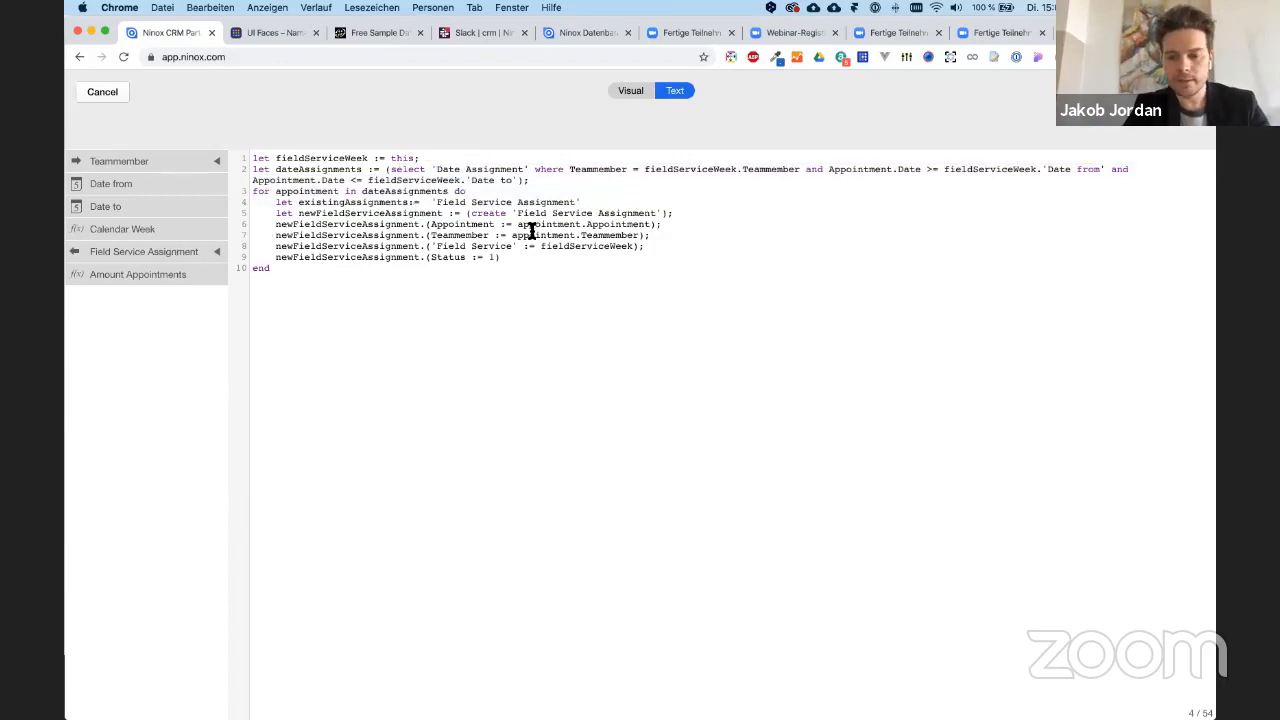
type("[]")
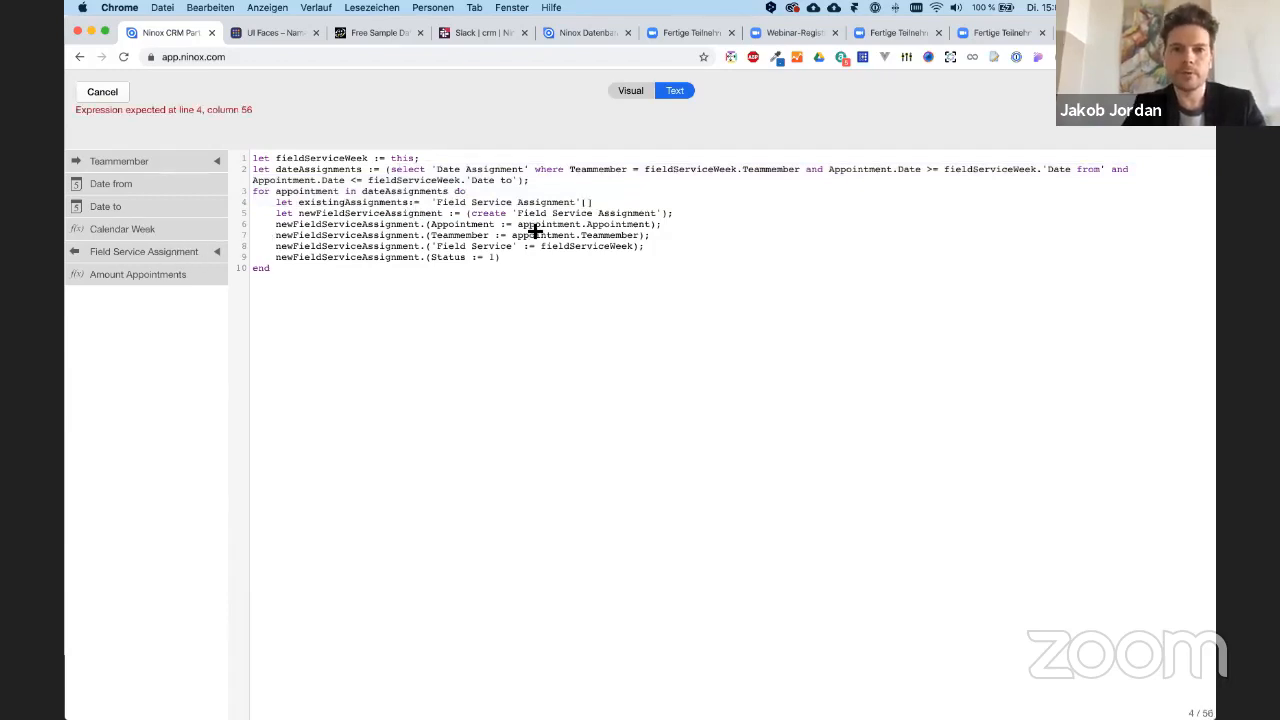
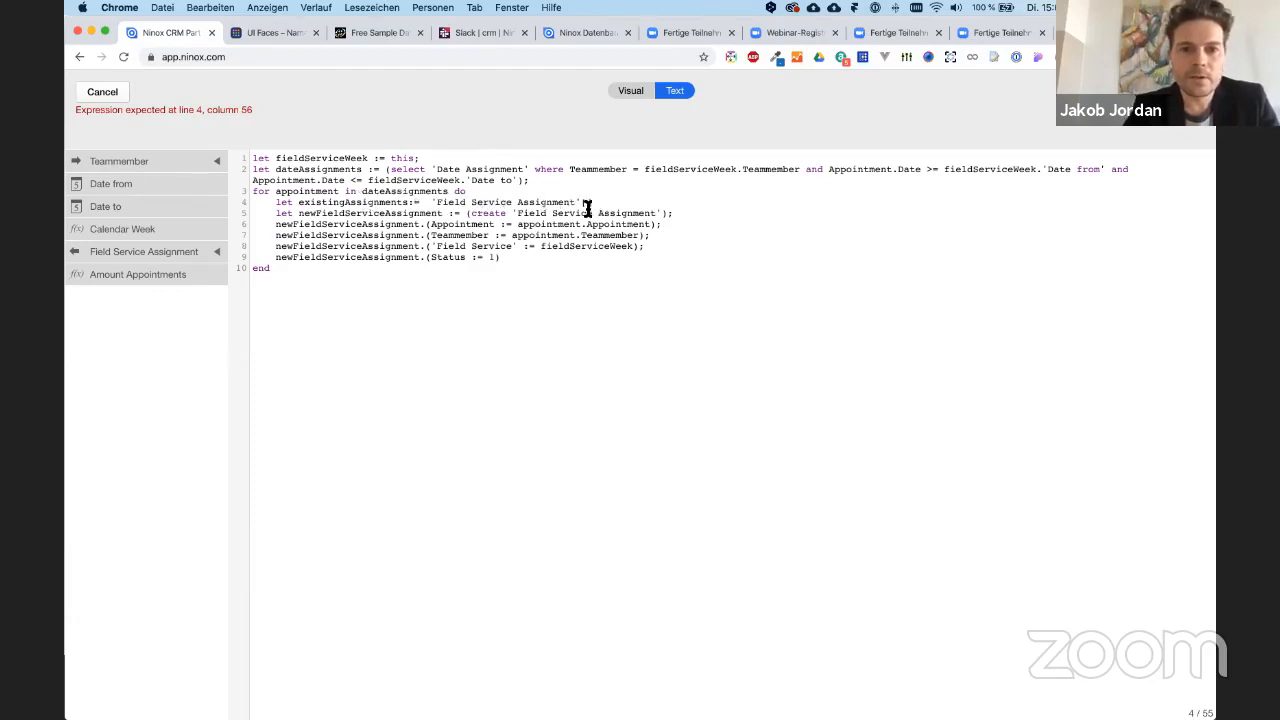
type("[App")
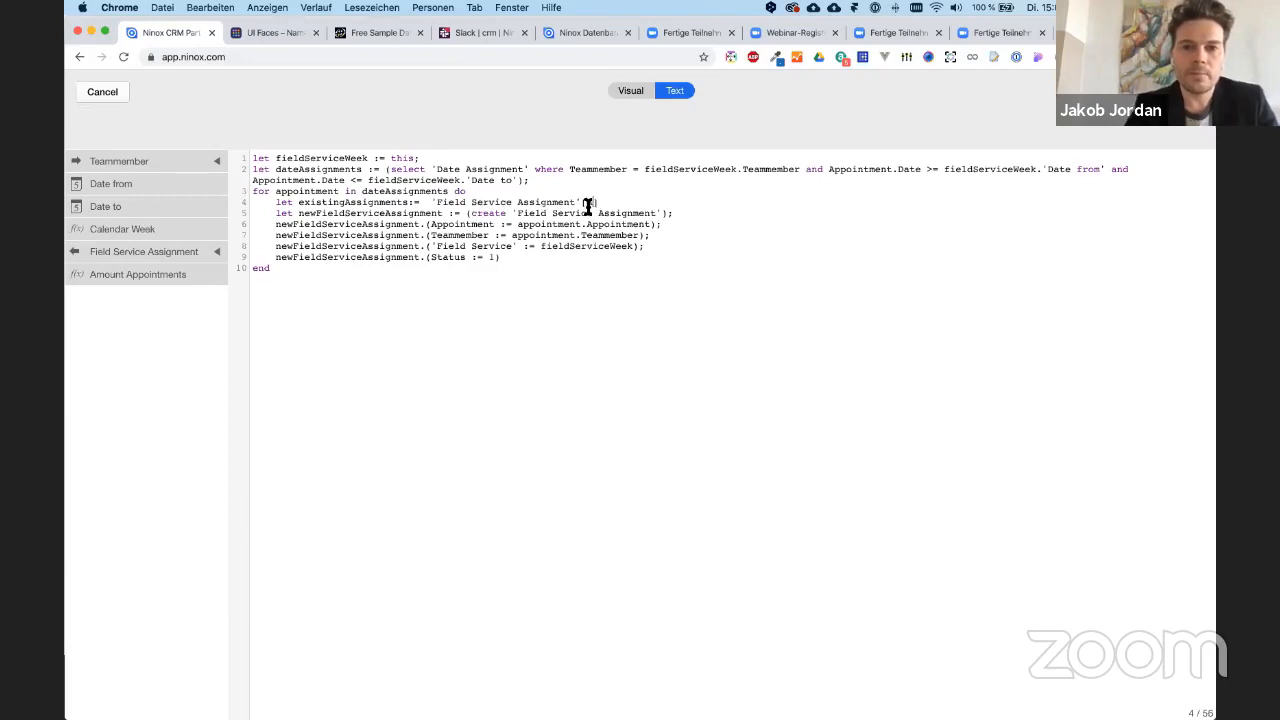
left_click(110, 137)
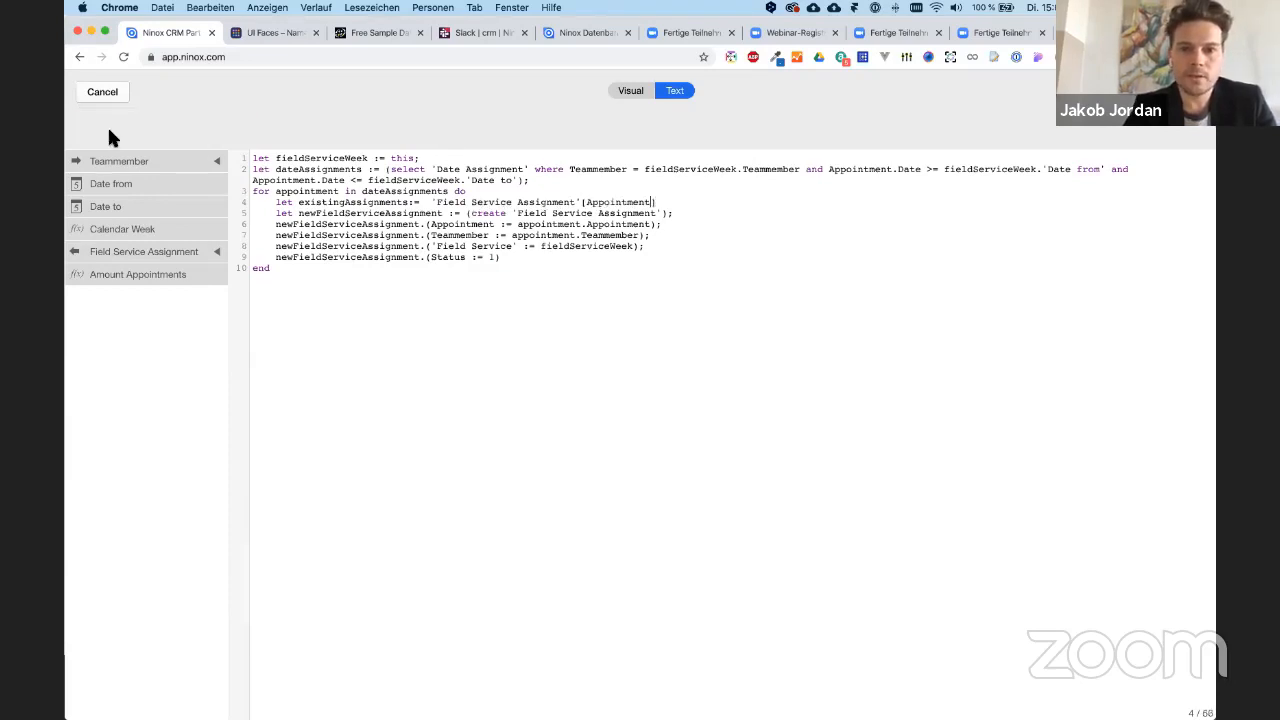
type("=")
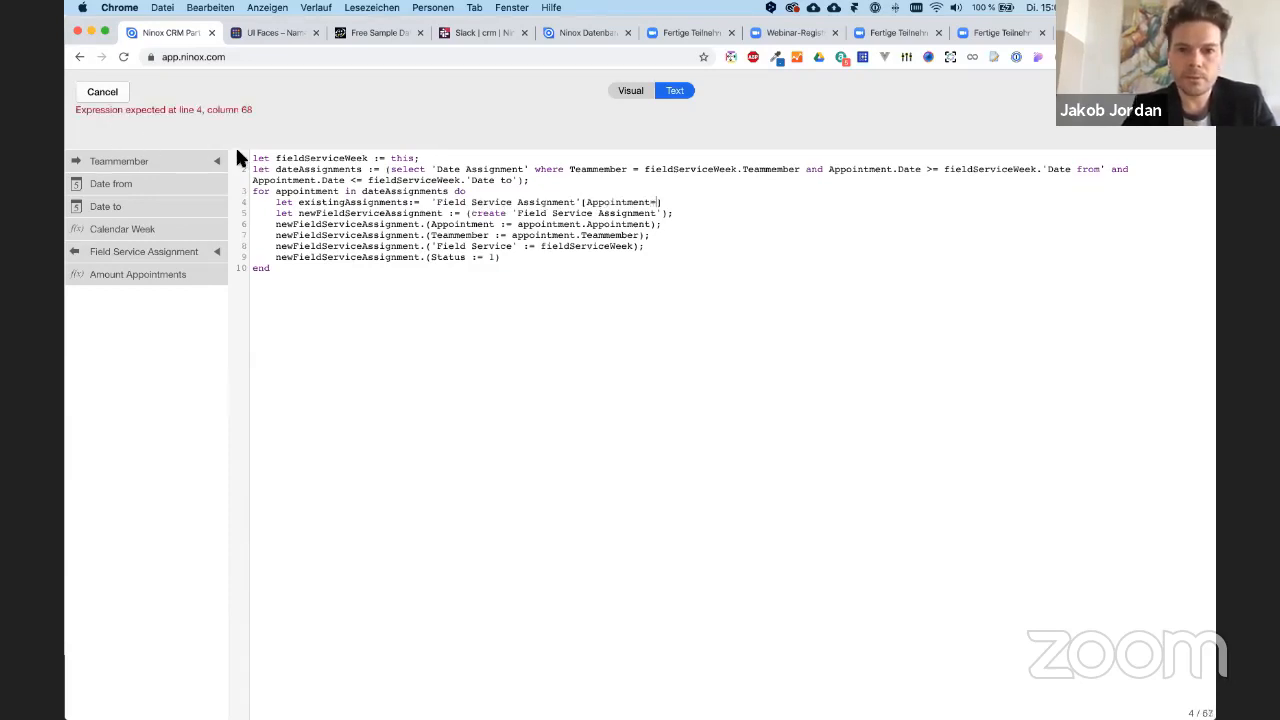
type("appo")
left_click(110, 137)
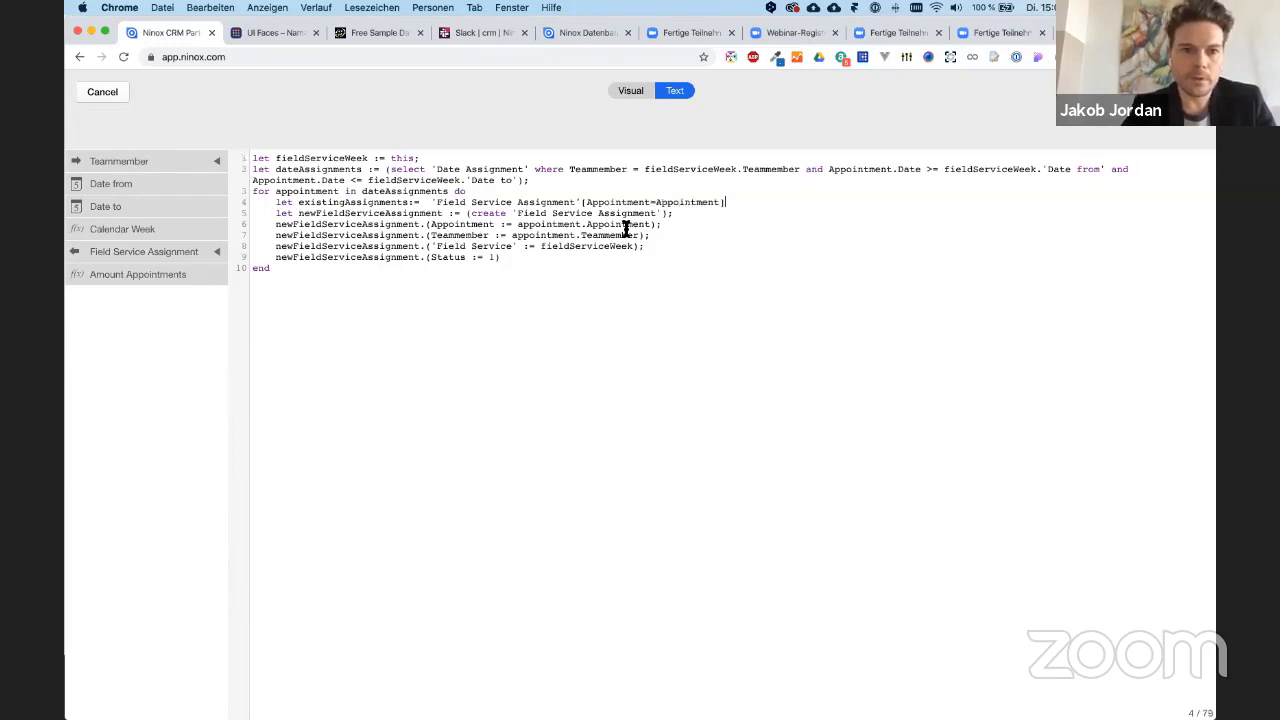
- Change the right side of the existingAssignments filter comparison to appointment.Appointment
left_click(662, 202)
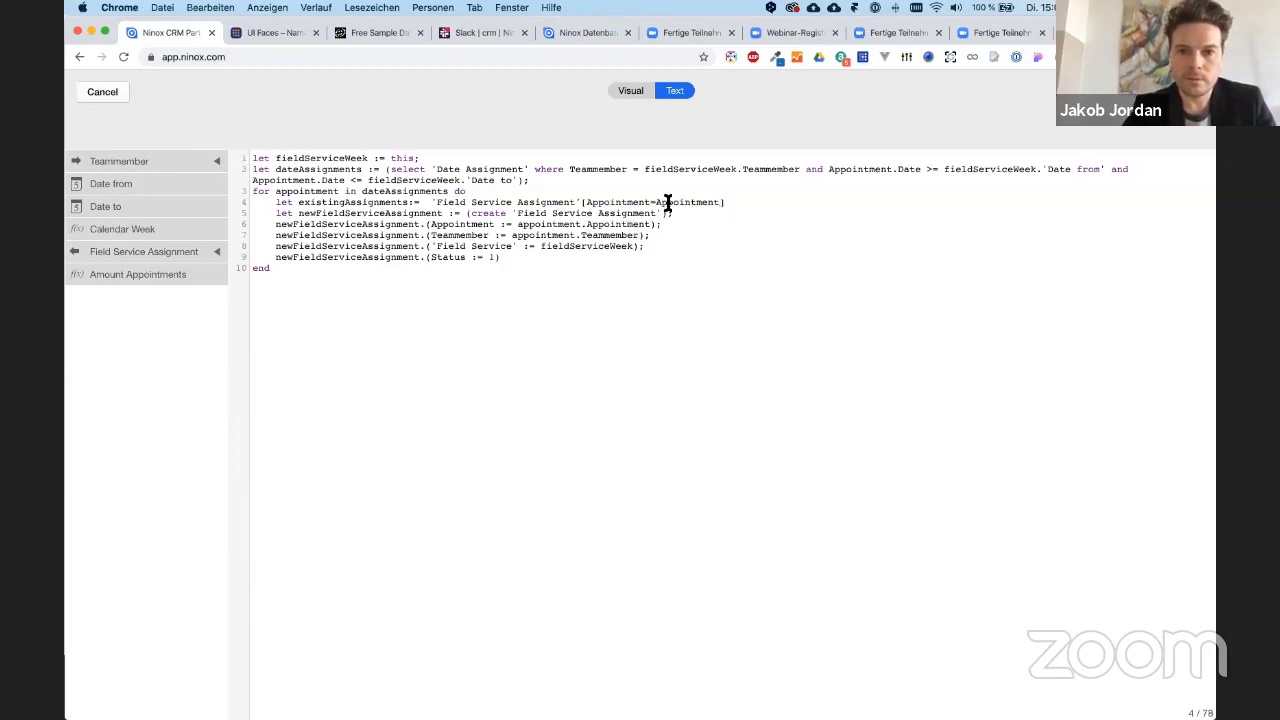
key("BackSpace")
type("a")
left_click(722, 204)
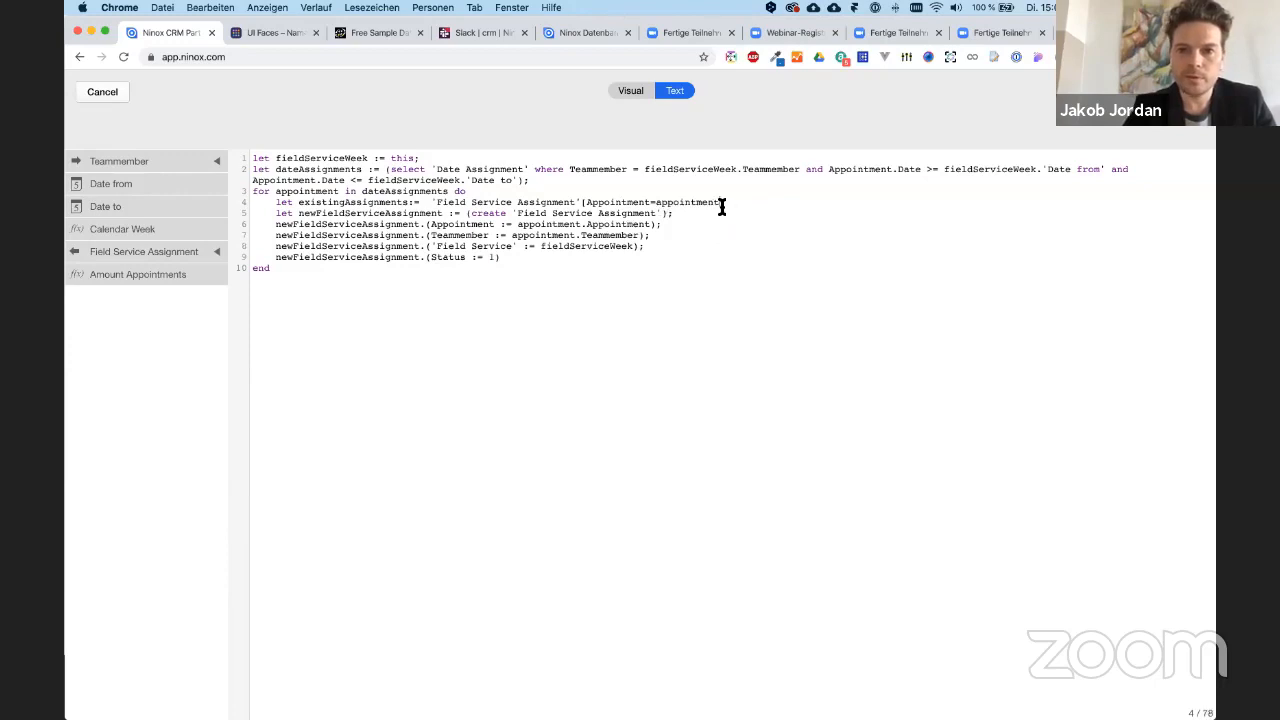
type(".Appointment")
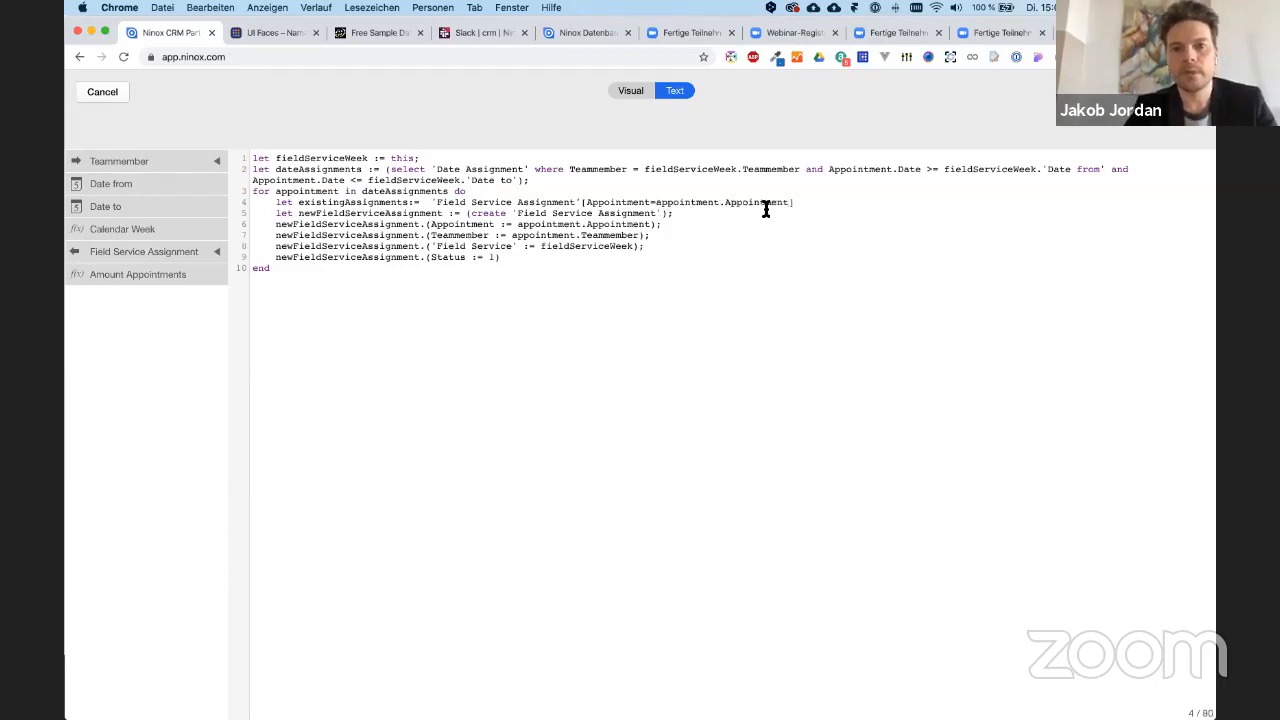
left_click(797, 204)
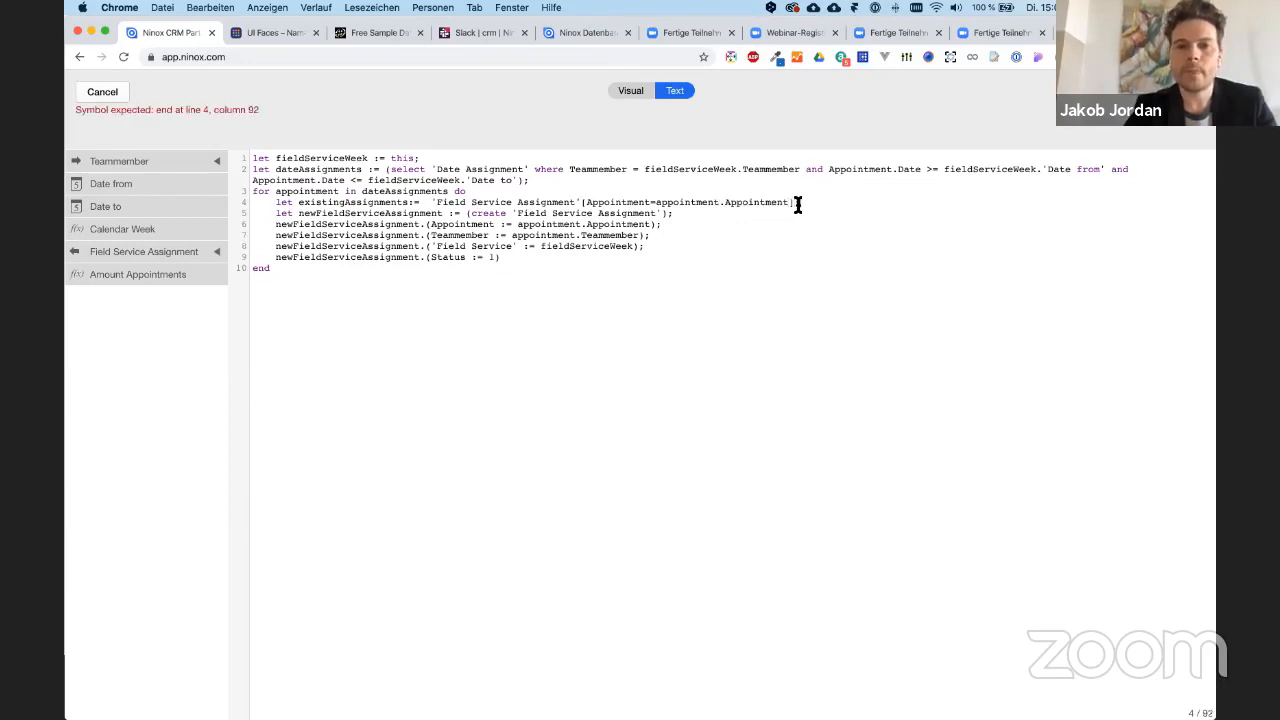
- End the existingAssignments line with a semicolon and start an if condition on existingAssignments on a new line below it
type(";")
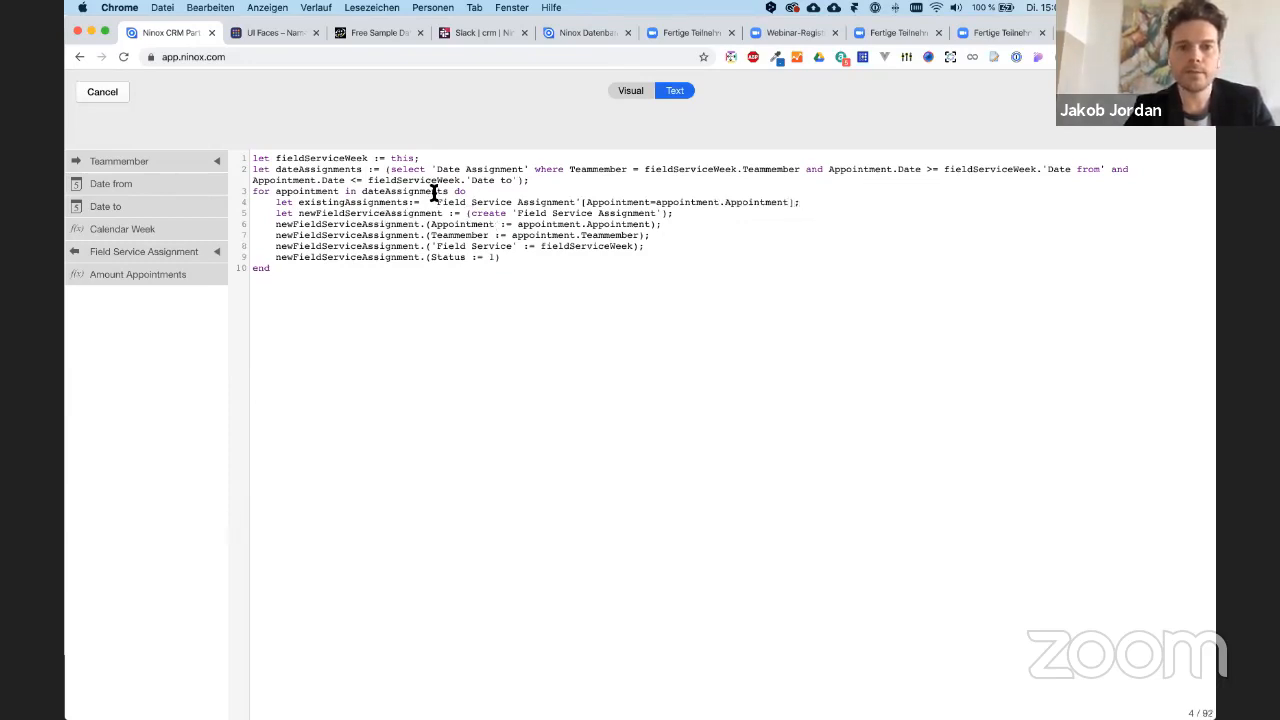
key("Return")
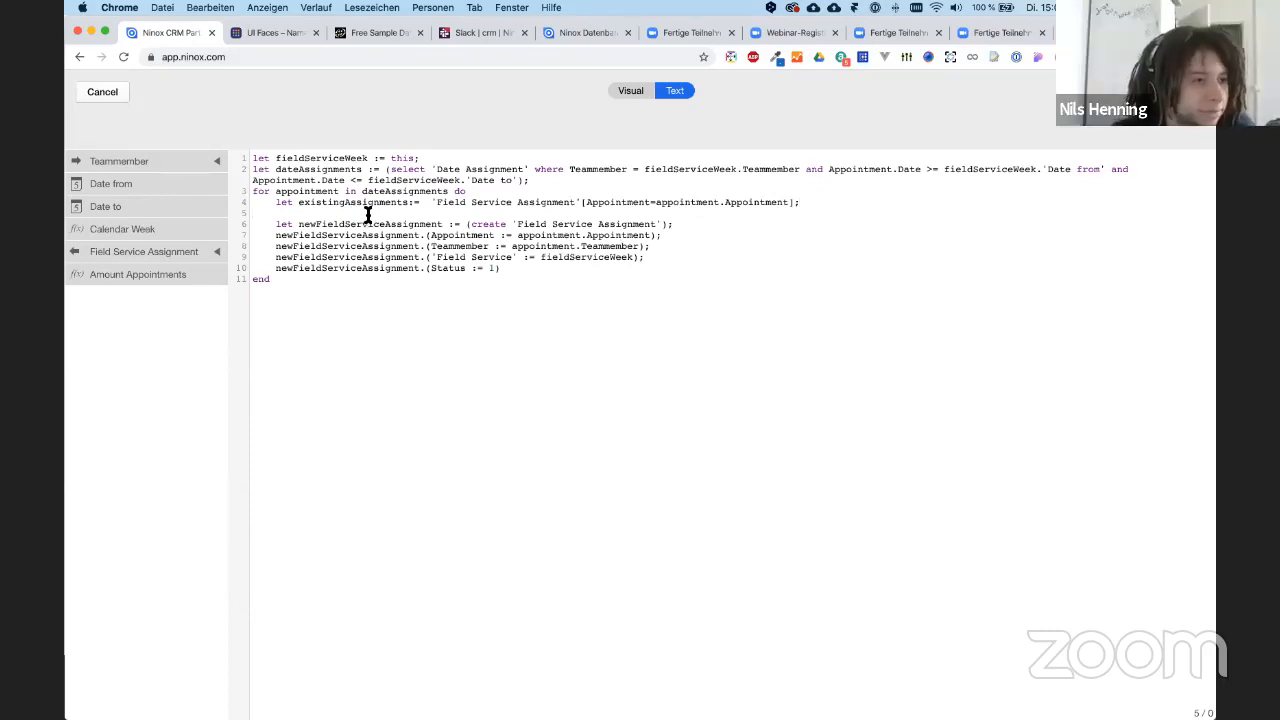
type("if")
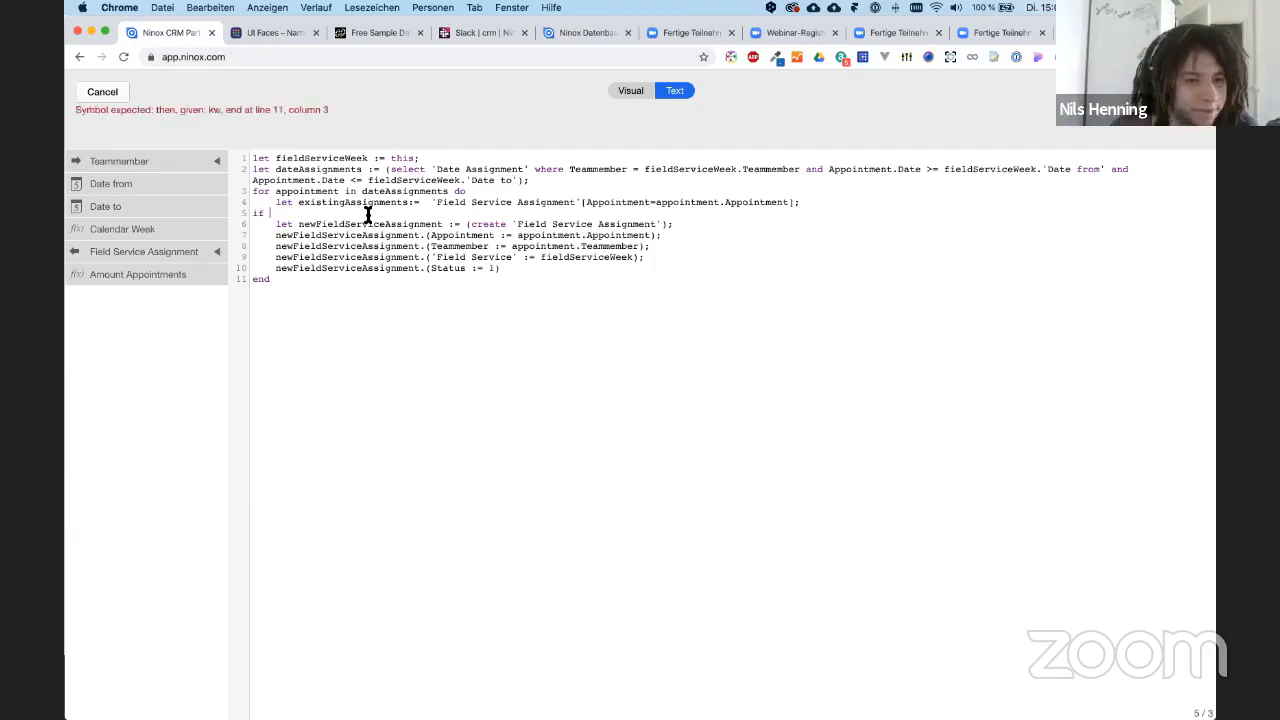
double_click(370, 204)
key("super+c")
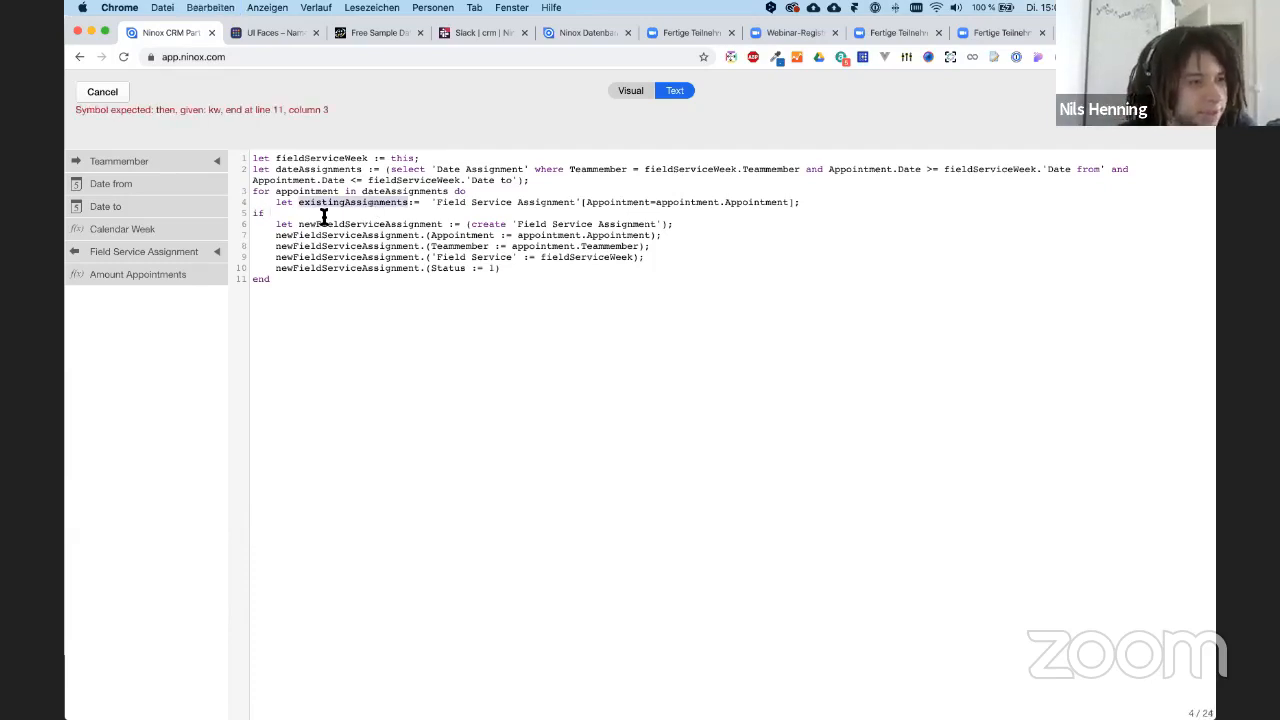
left_click(322, 214)
key("super+v")
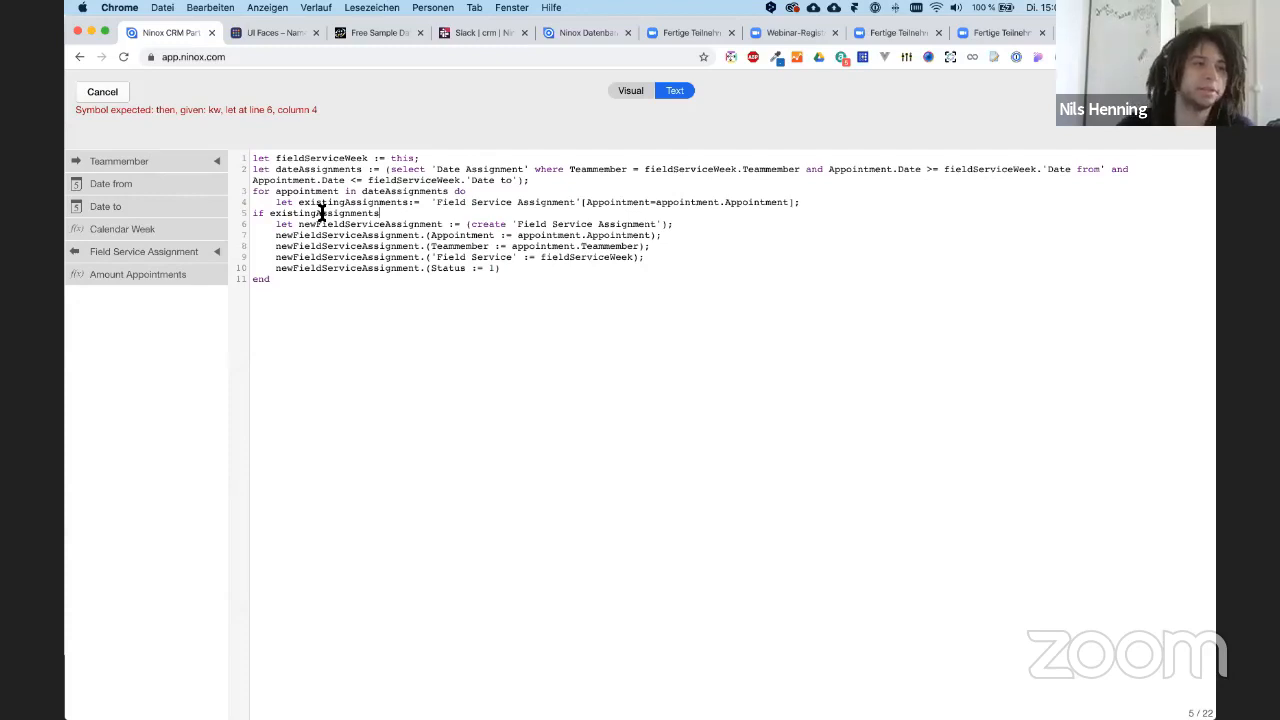
- Change the if condition to cnt(existingAssignments) > 0 so it tests the number of existing assignments
double_click(322, 214)
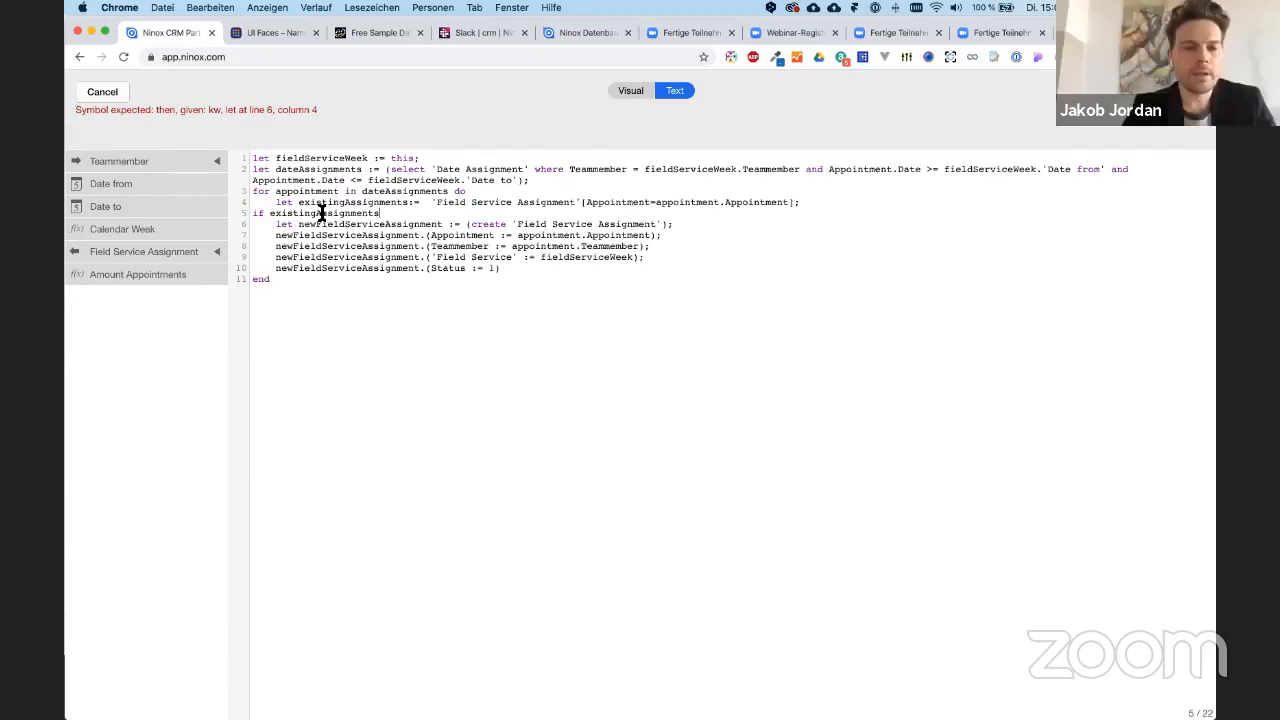
key("BackSpace")
type("cnt(")
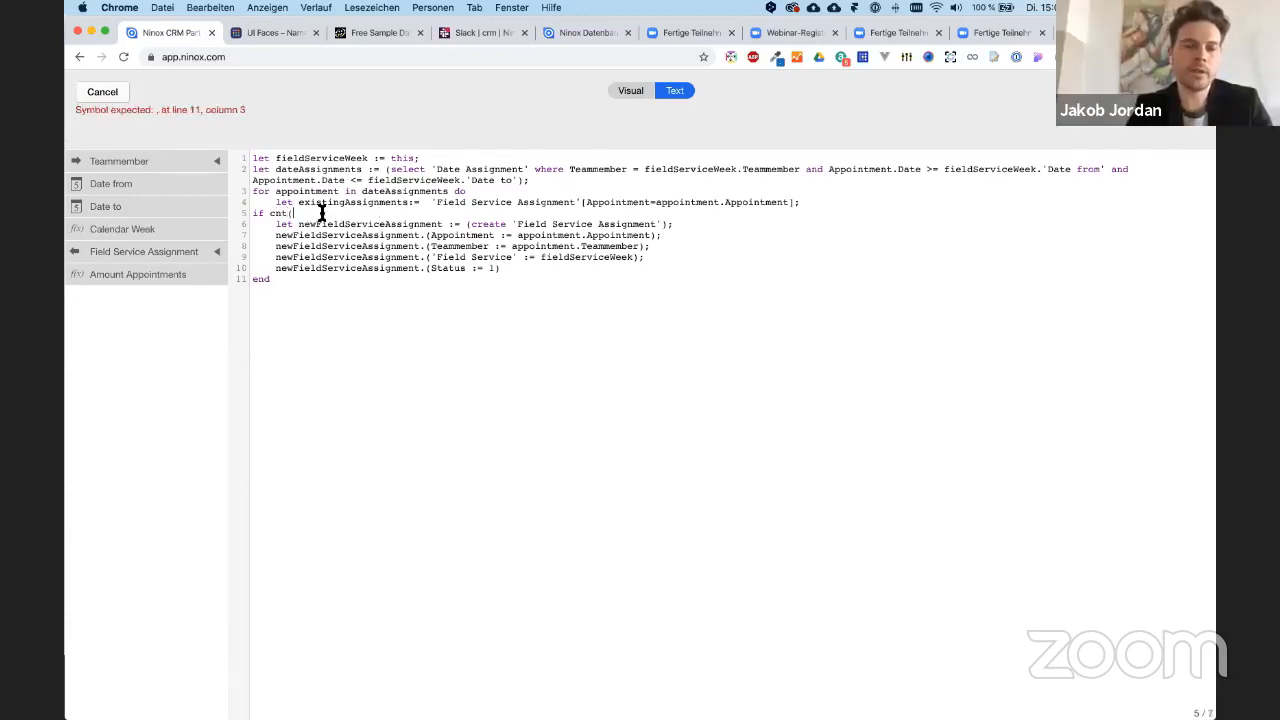
key("super+v")
type(")")
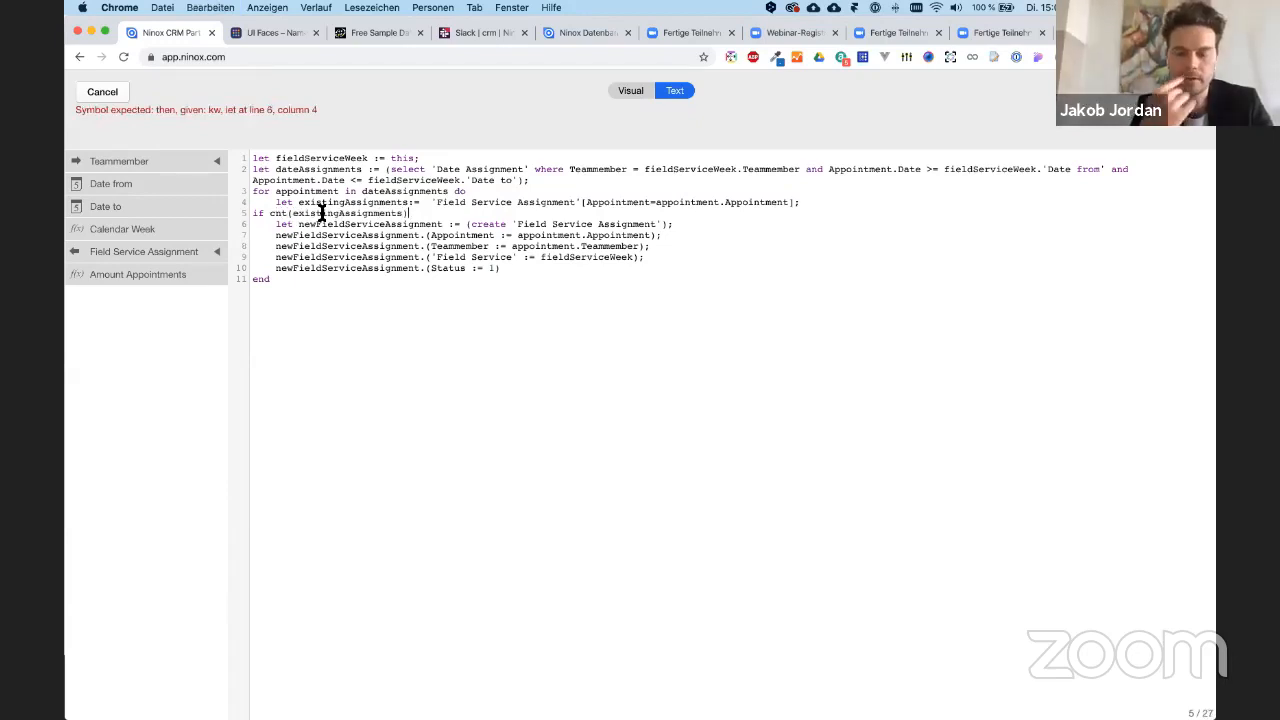
type(" >")
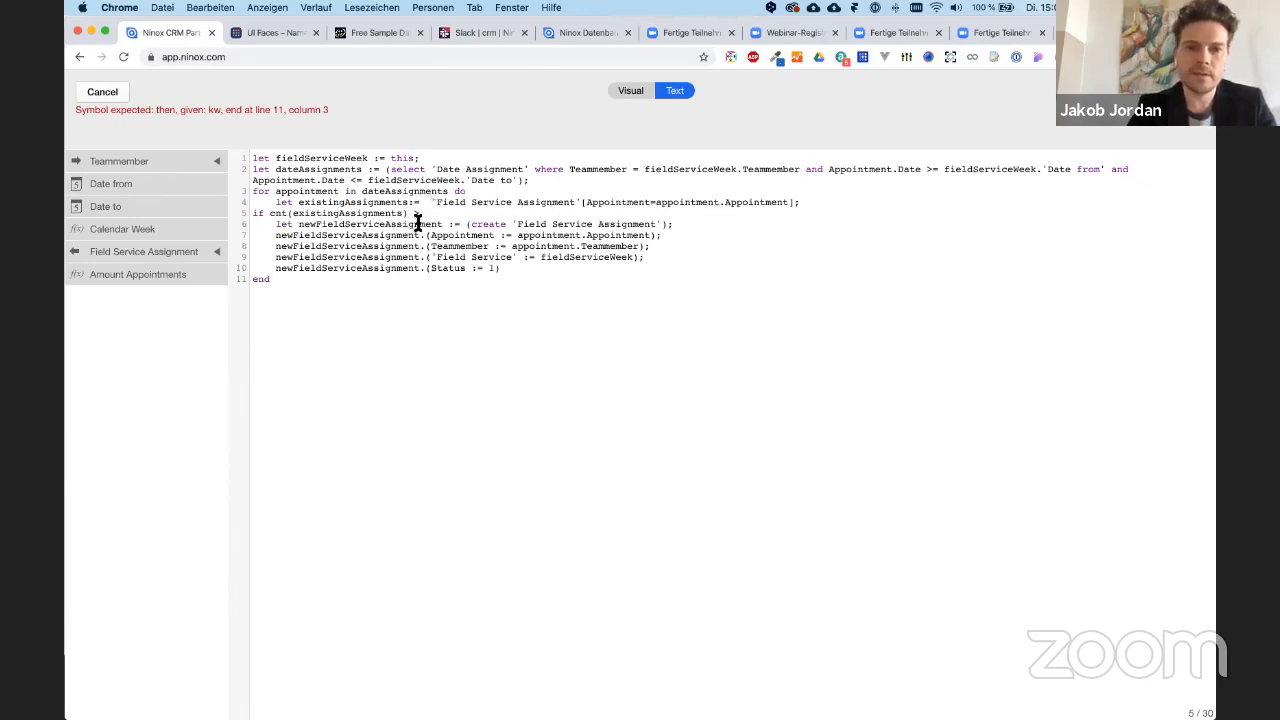
type("0")
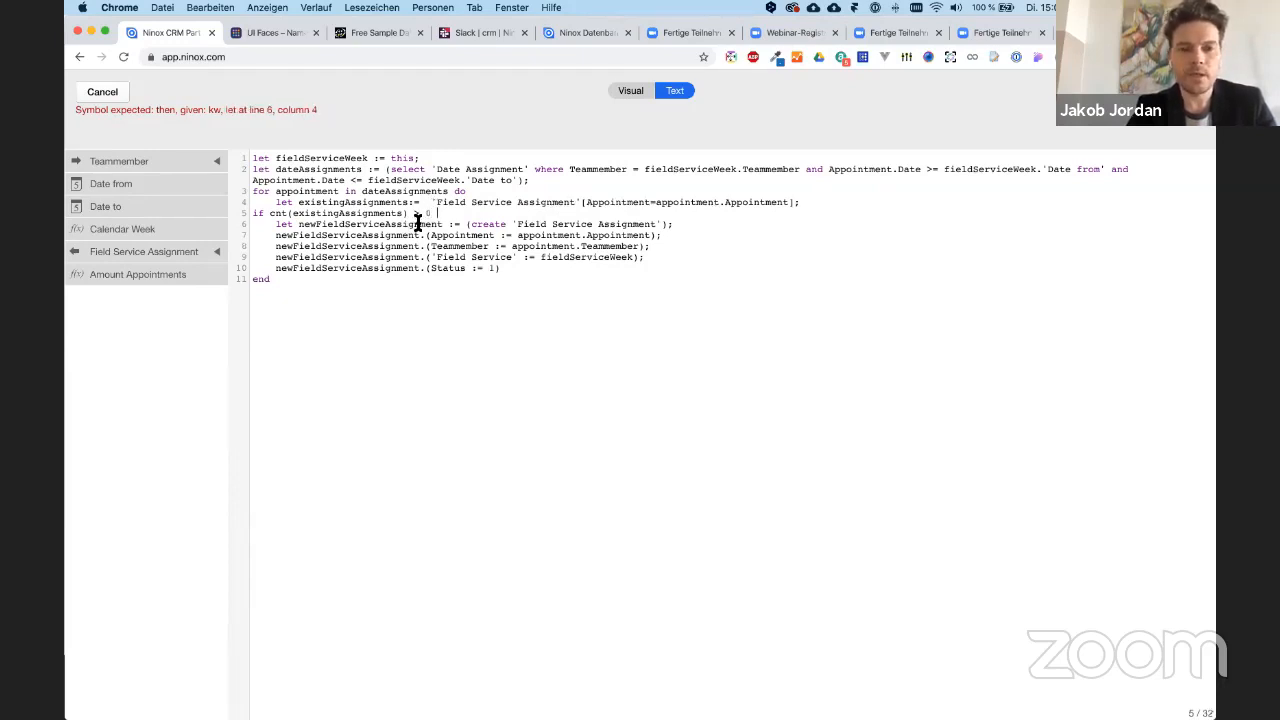
- Complete the condition with then void else ahead of the record creation lines and close it with end after the Status line
type(" then void")
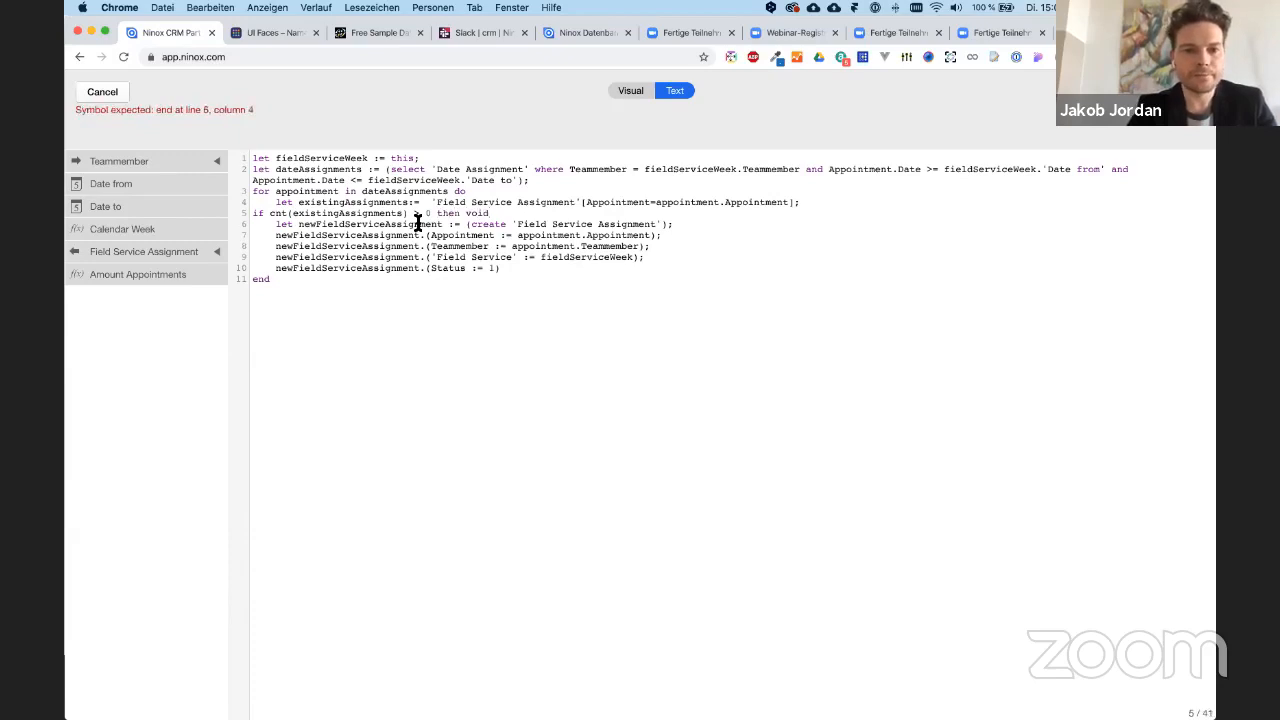
type(" else")
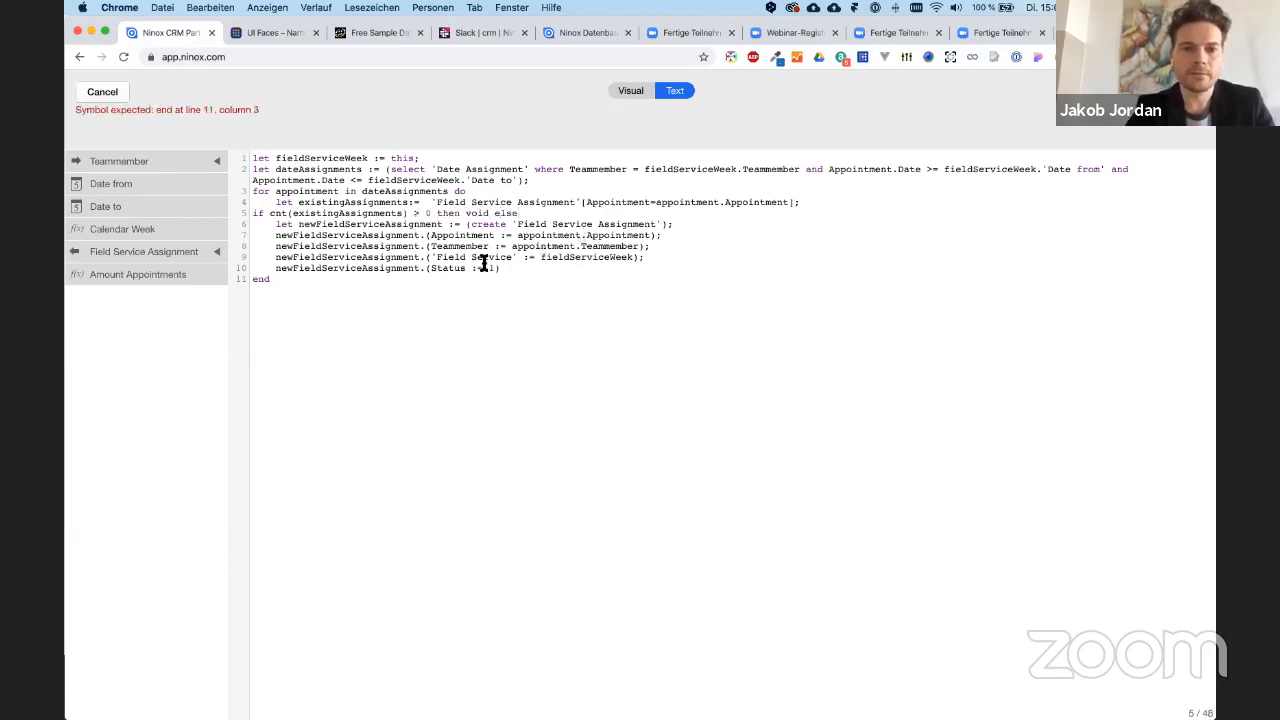
left_click_drag(271, 222, 517, 269)
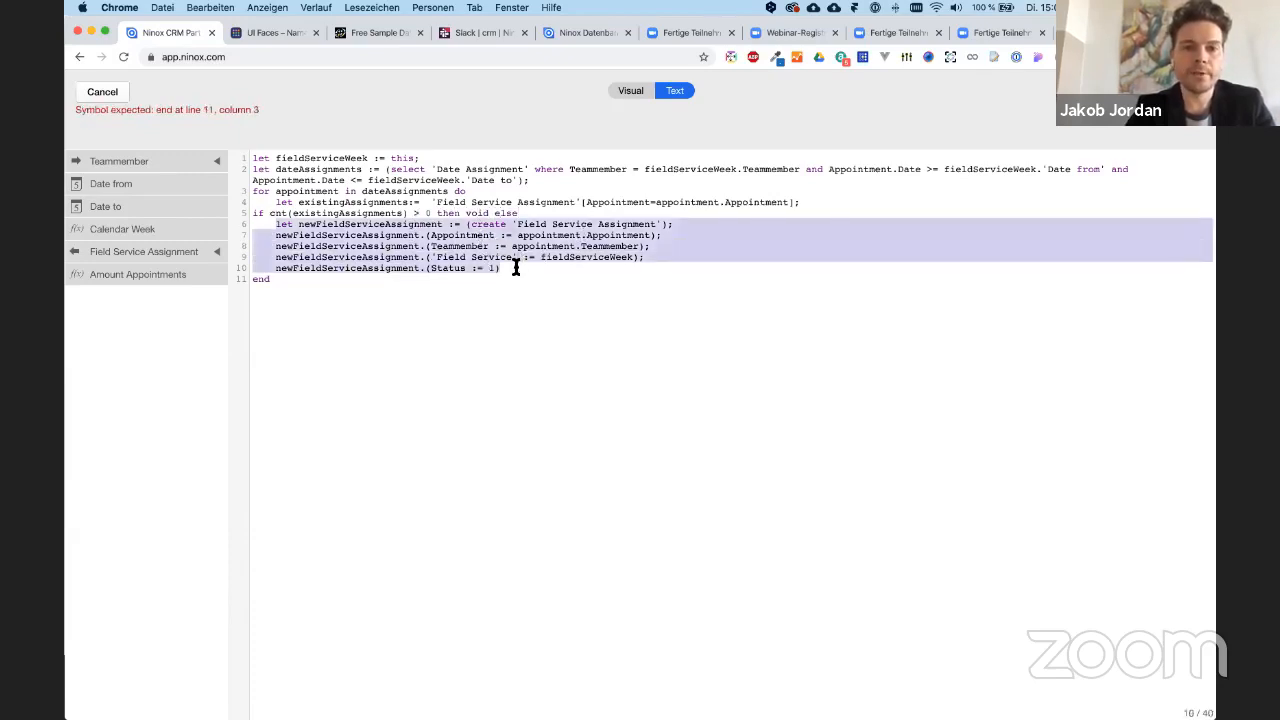
left_click(515, 268)
key("Return")
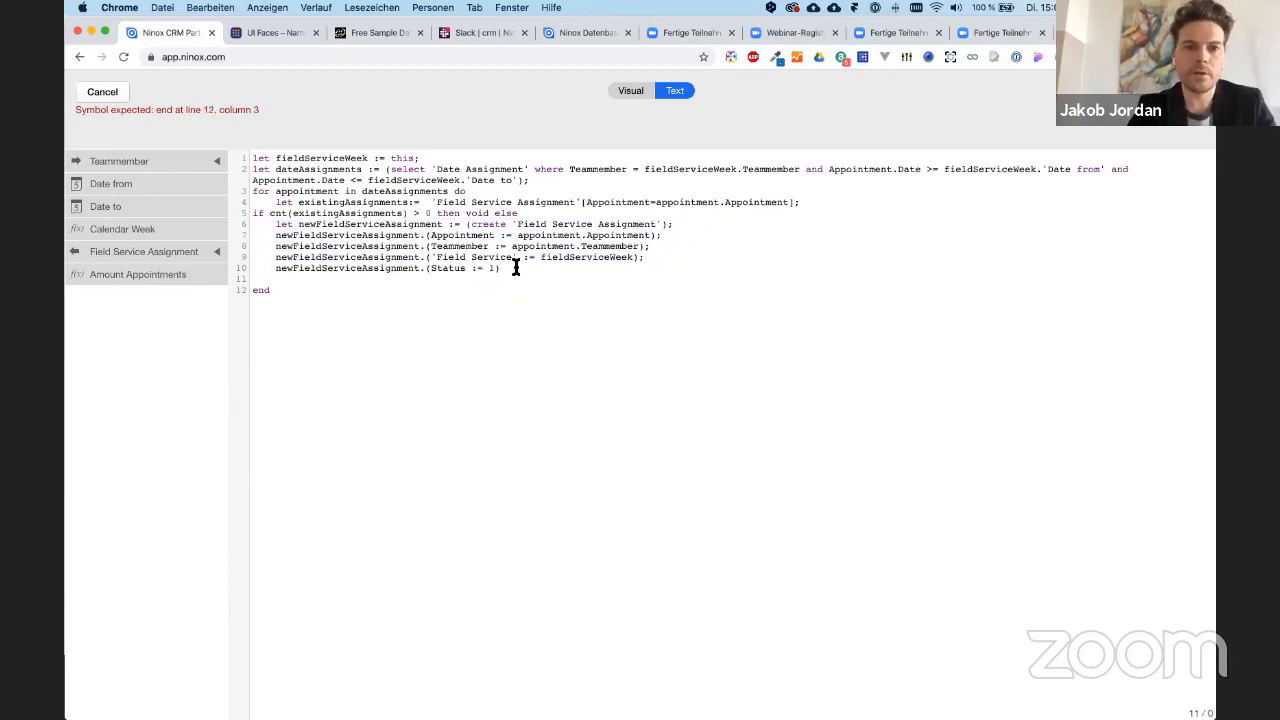
type("end")
- Save the finished on-click script and close the Load Appoinments button settings
key("super+a")
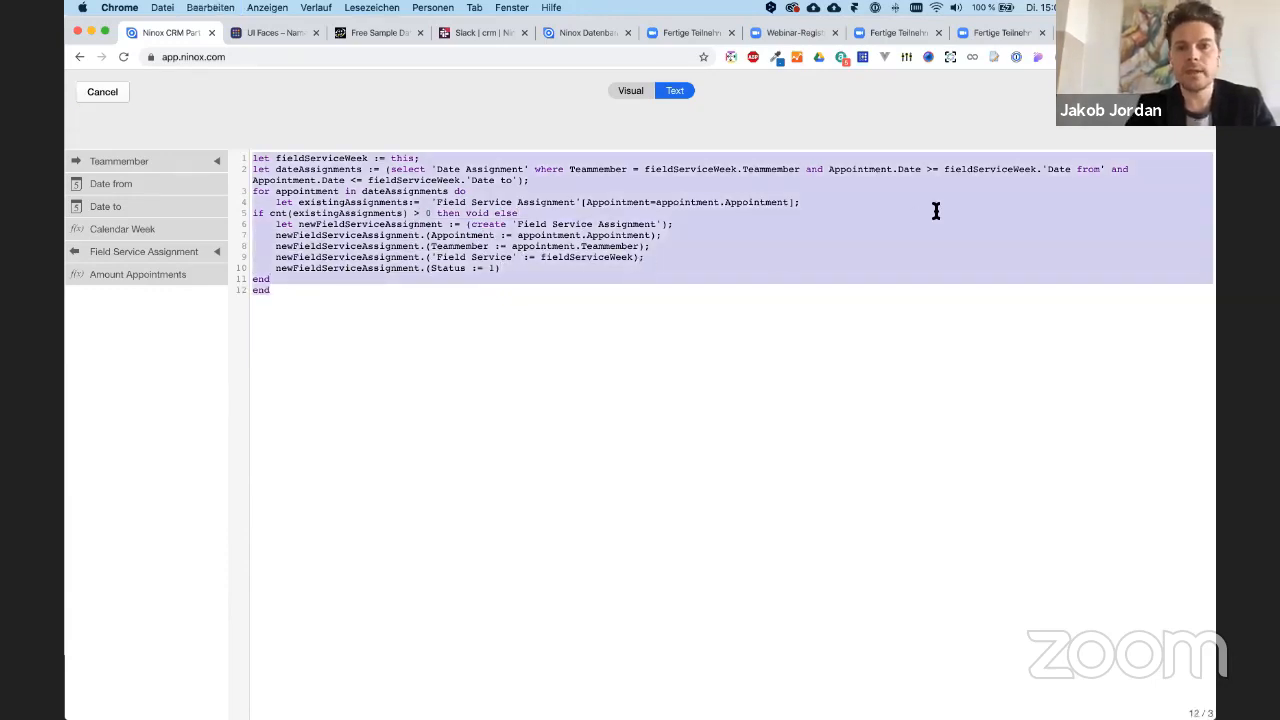
left_click(1184, 92)
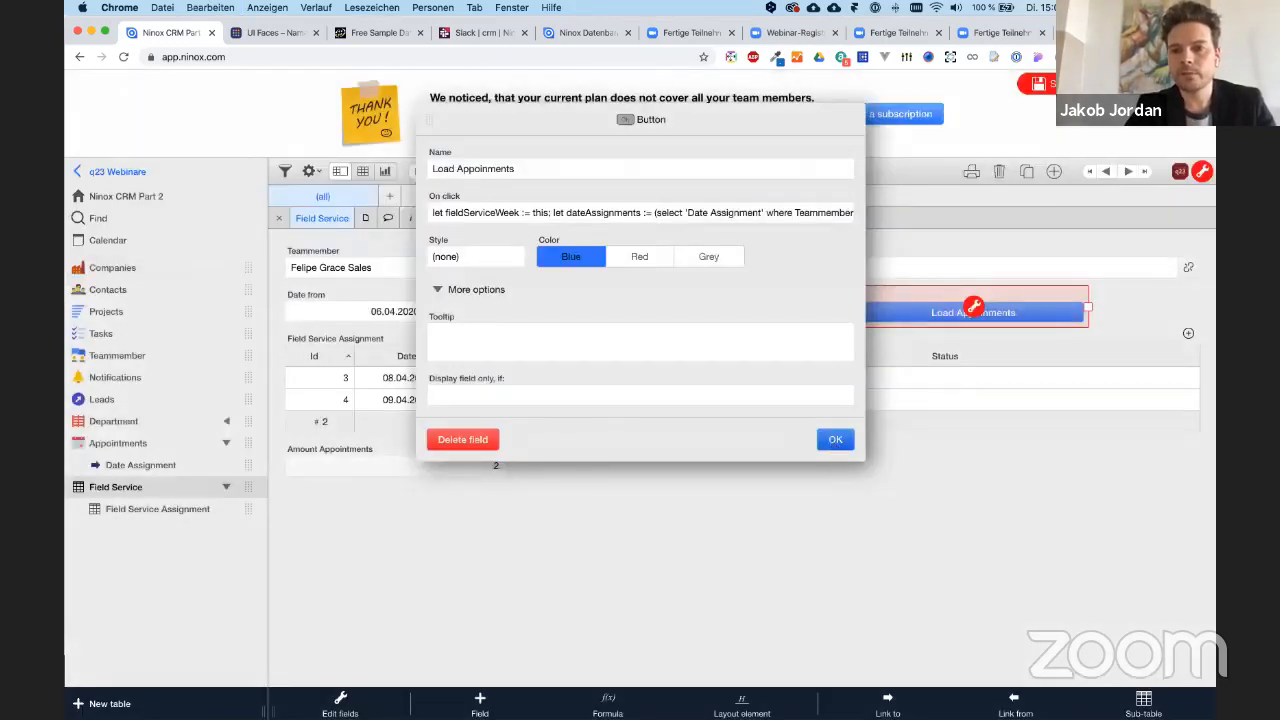
left_click(835, 440)
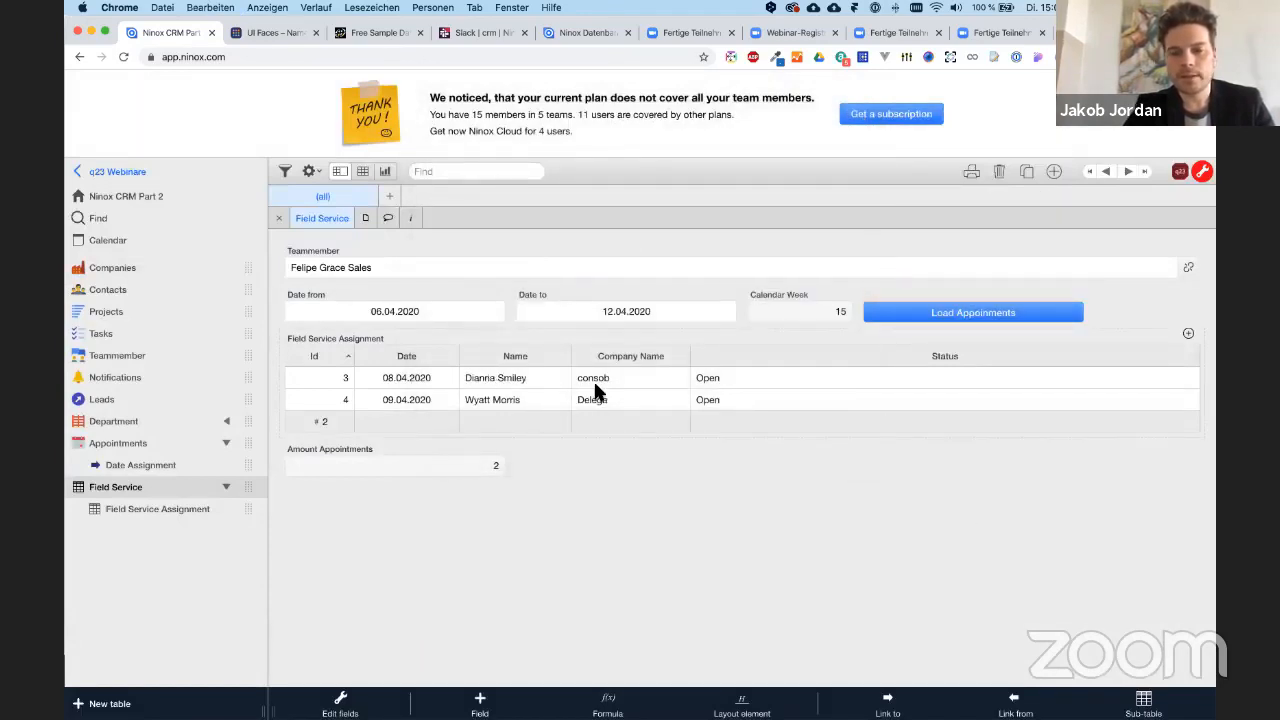
- Test Load Appoinments, delete the assignment dated 08.04.2020, and load the appointments again
left_click(899, 312)
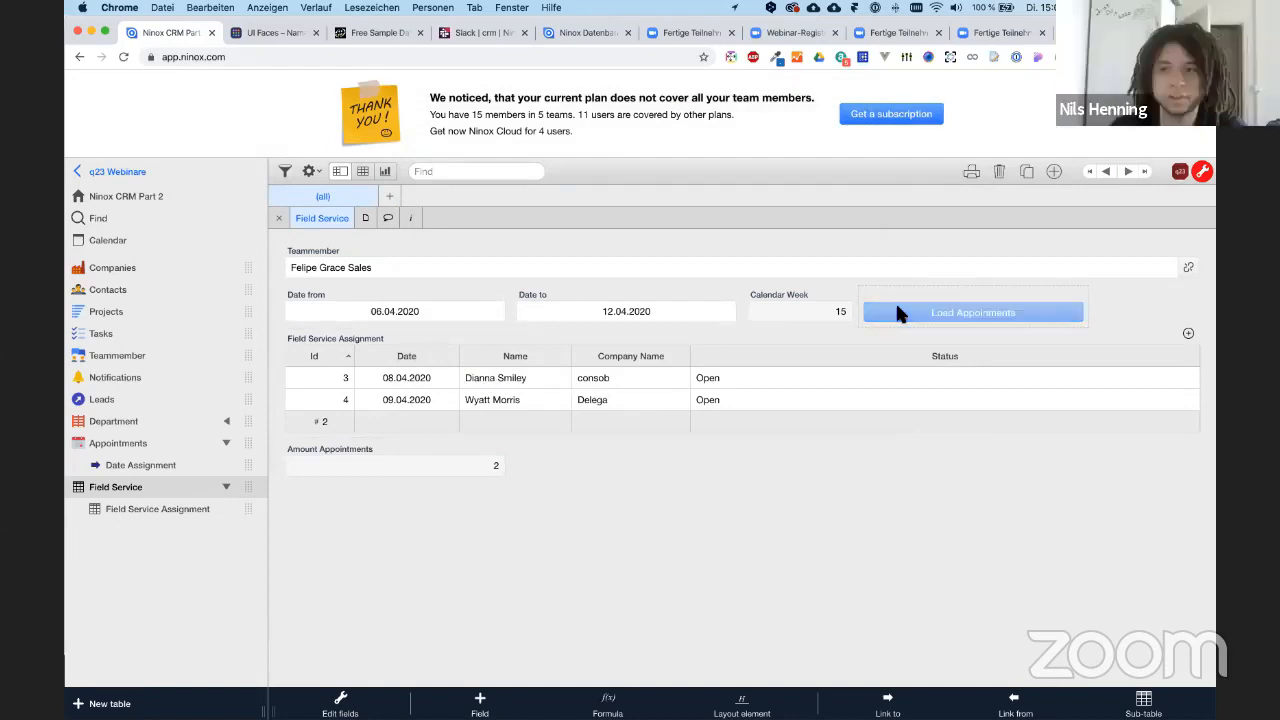
right_click(627, 380)
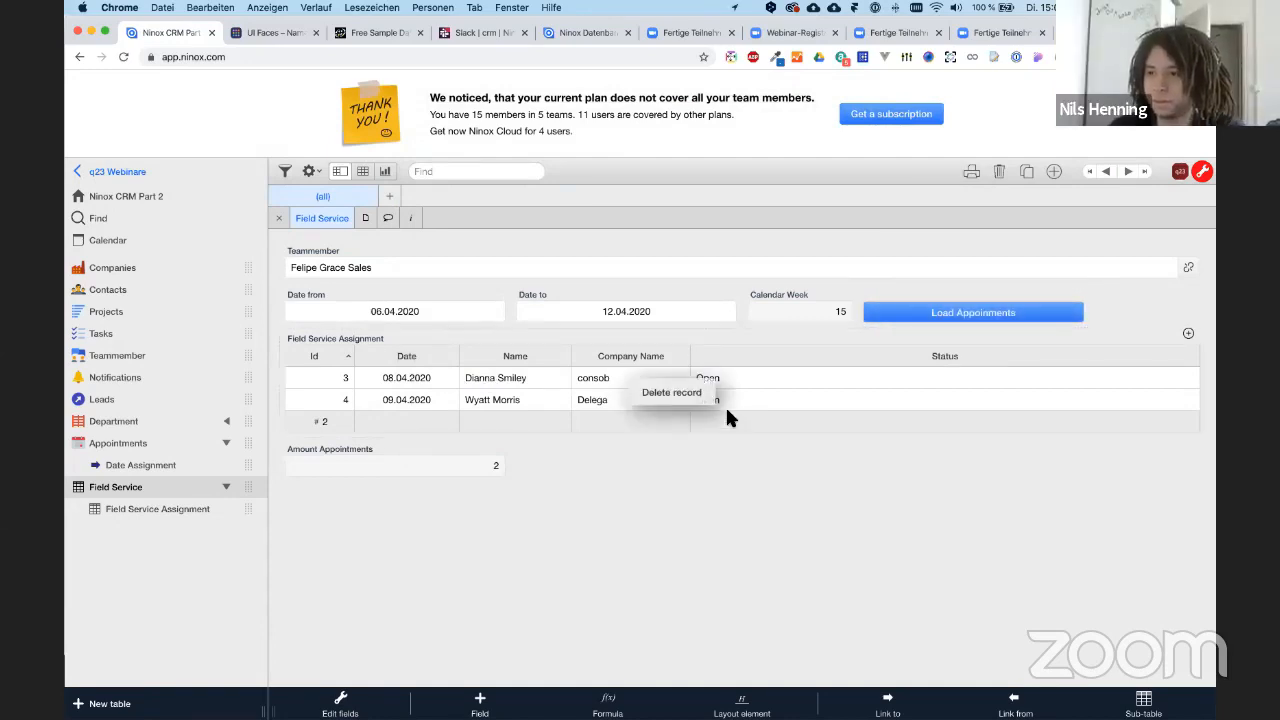
left_click(690, 402)
left_click(908, 316)
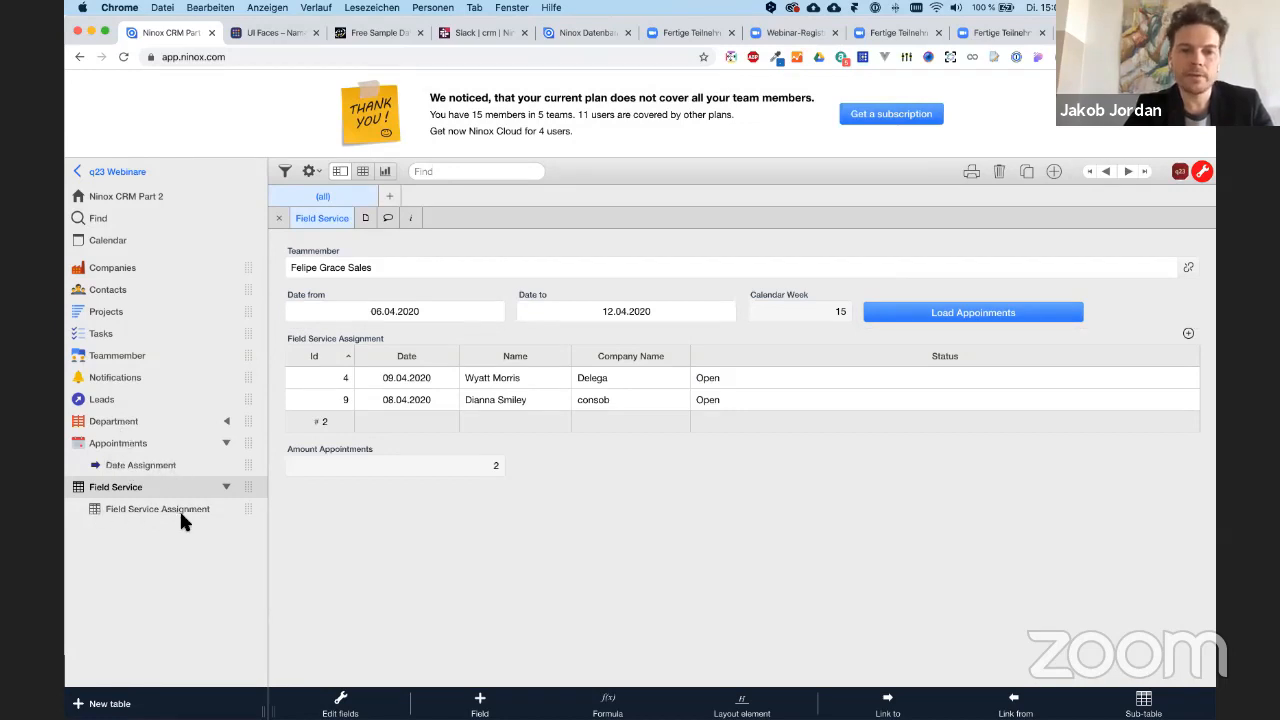
left_click(972, 306)
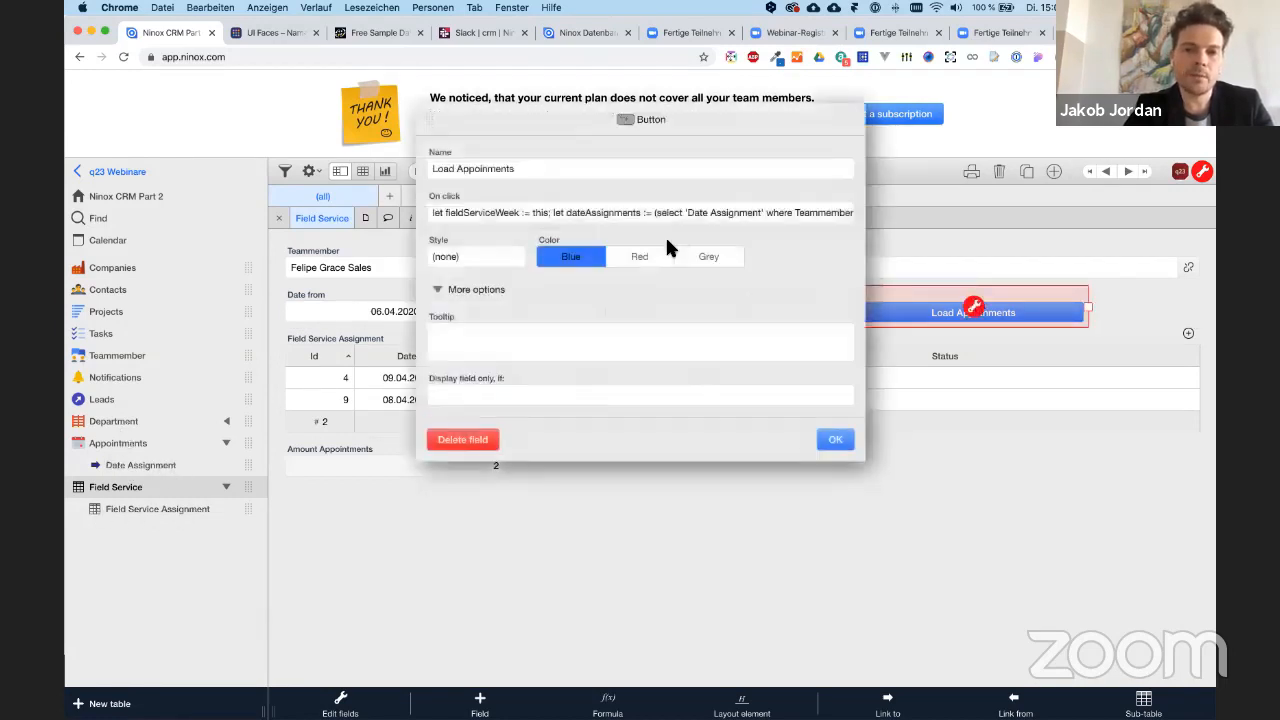
left_click(834, 440)
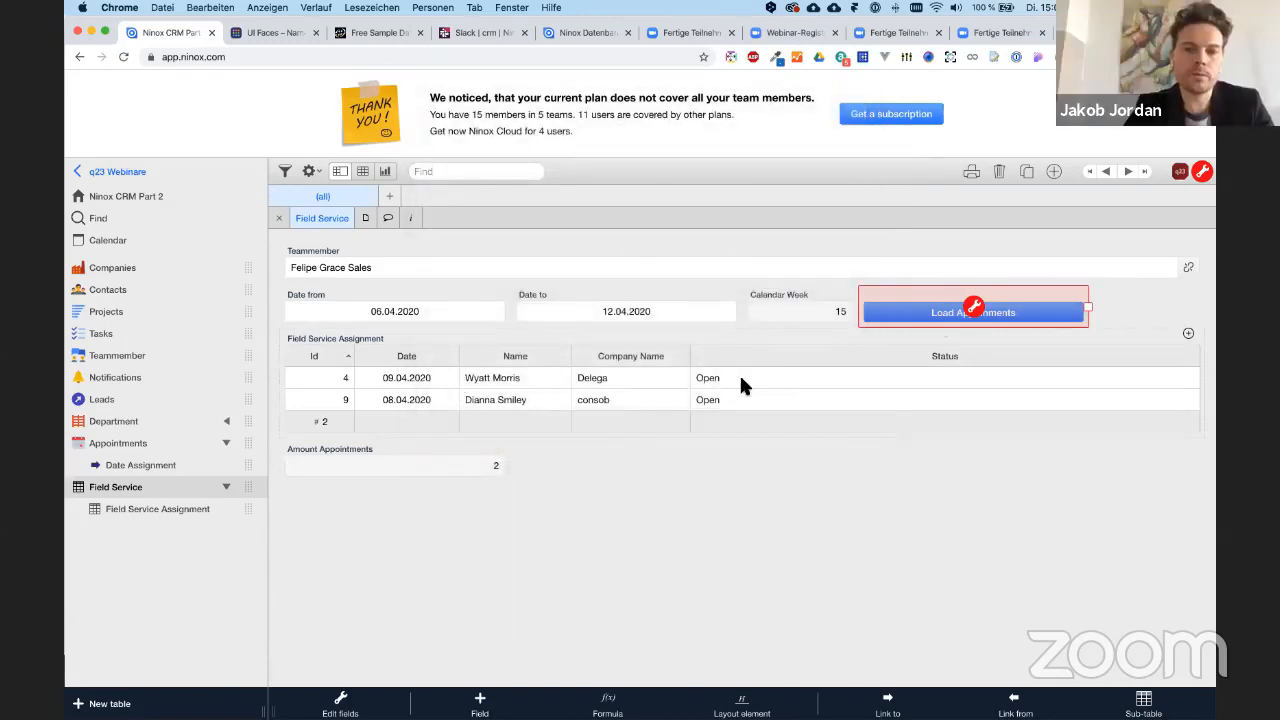
left_click(1009, 309)
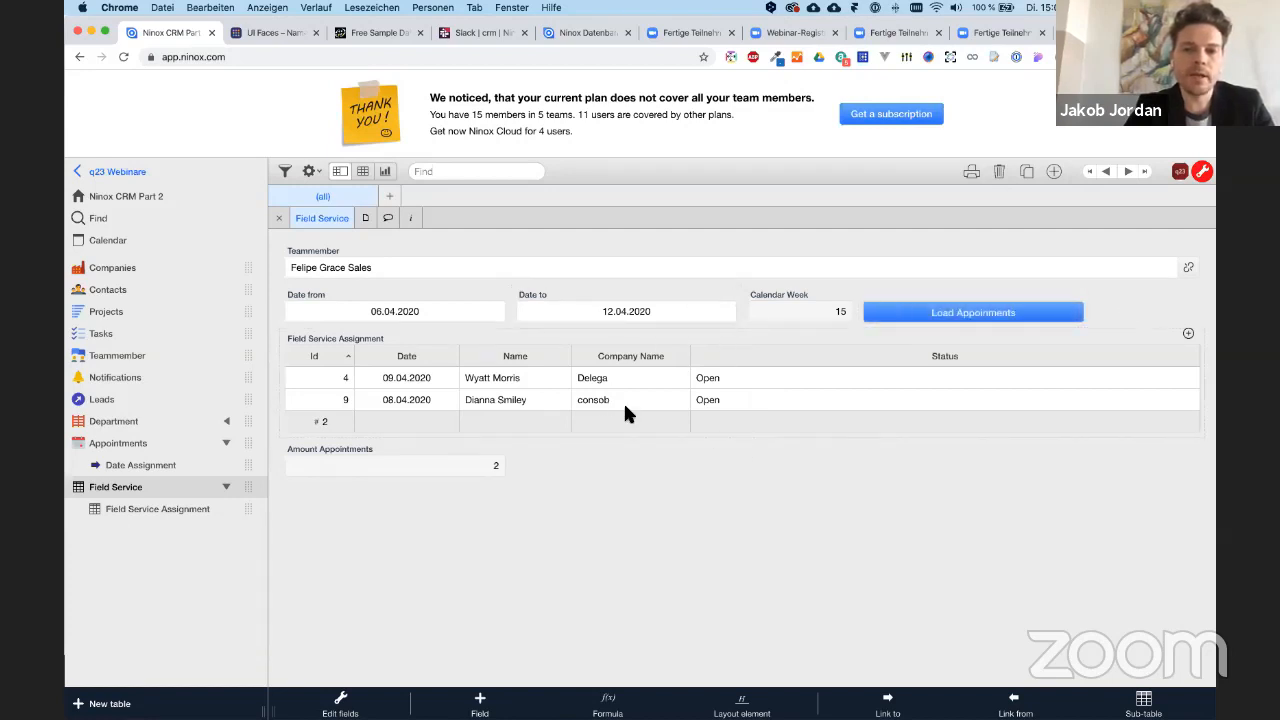
- Narrow the Amount Appointments field on the Field Service form and save the layout change
left_click(433, 446)
left_click_drag(517, 463, 450, 463)
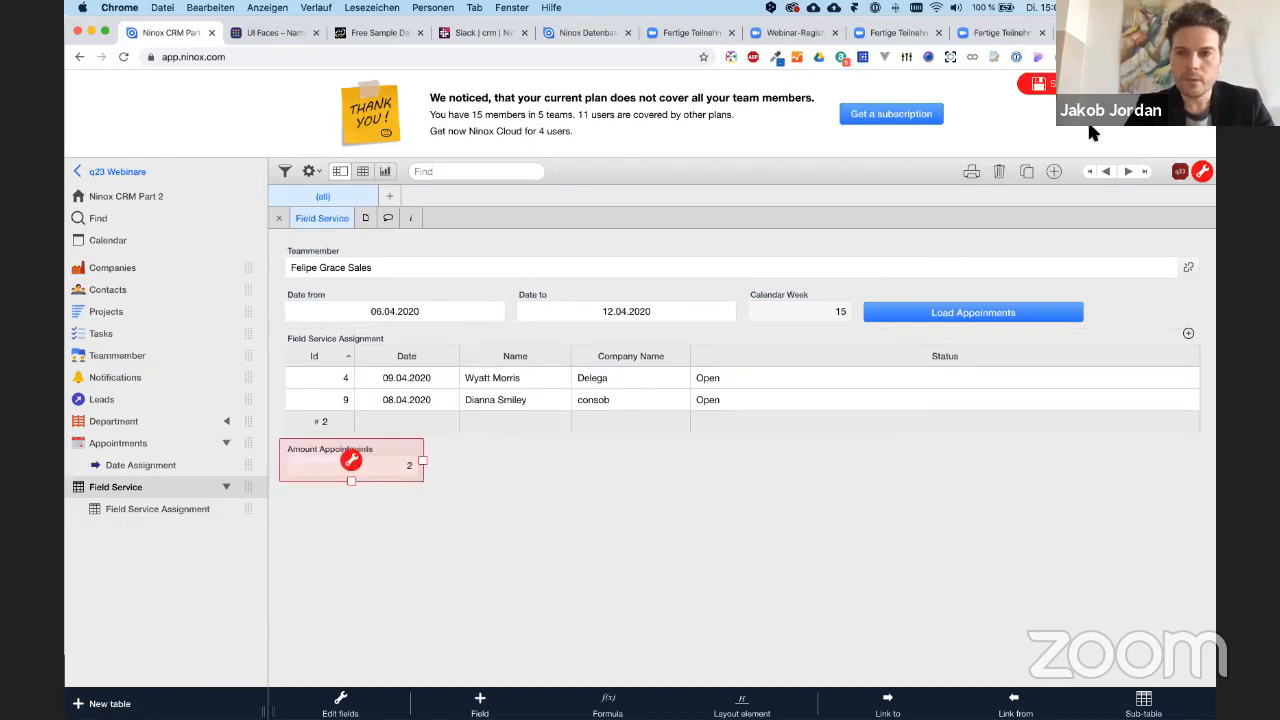
left_click(1072, 86)
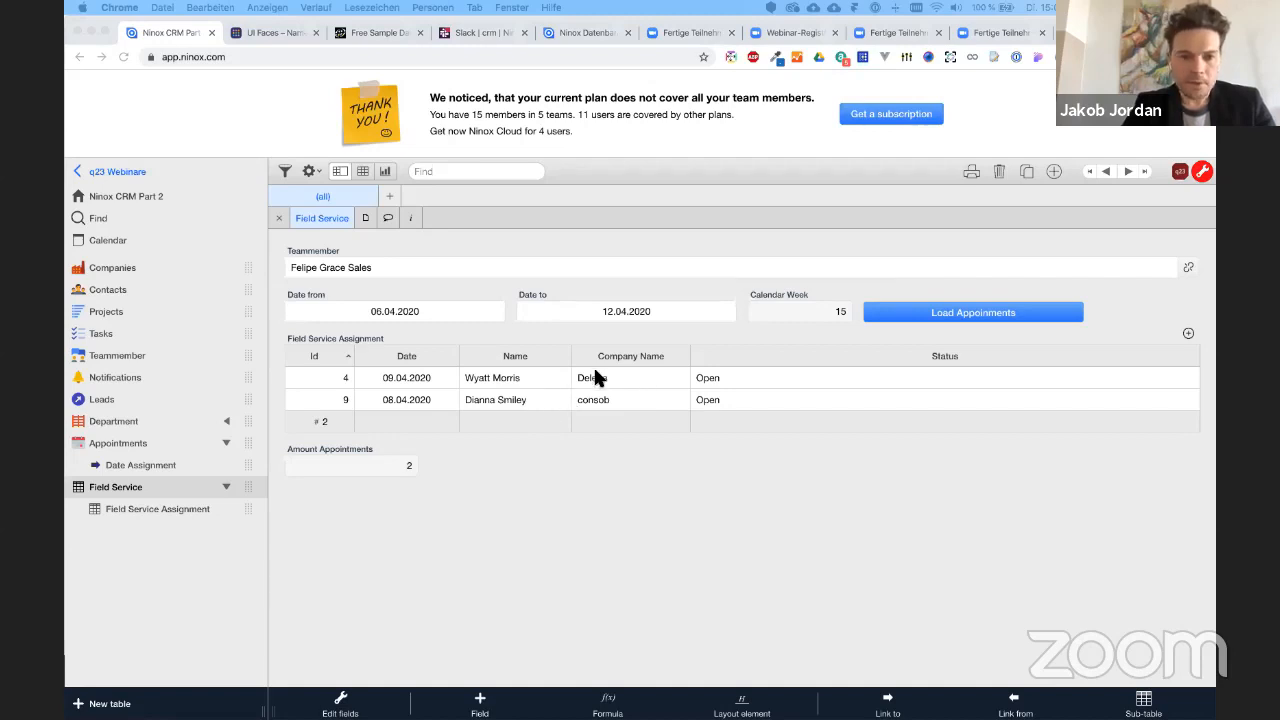
- Open the field service assignment dated 09.04.2020 and set its Status to Started
left_click(445, 381)
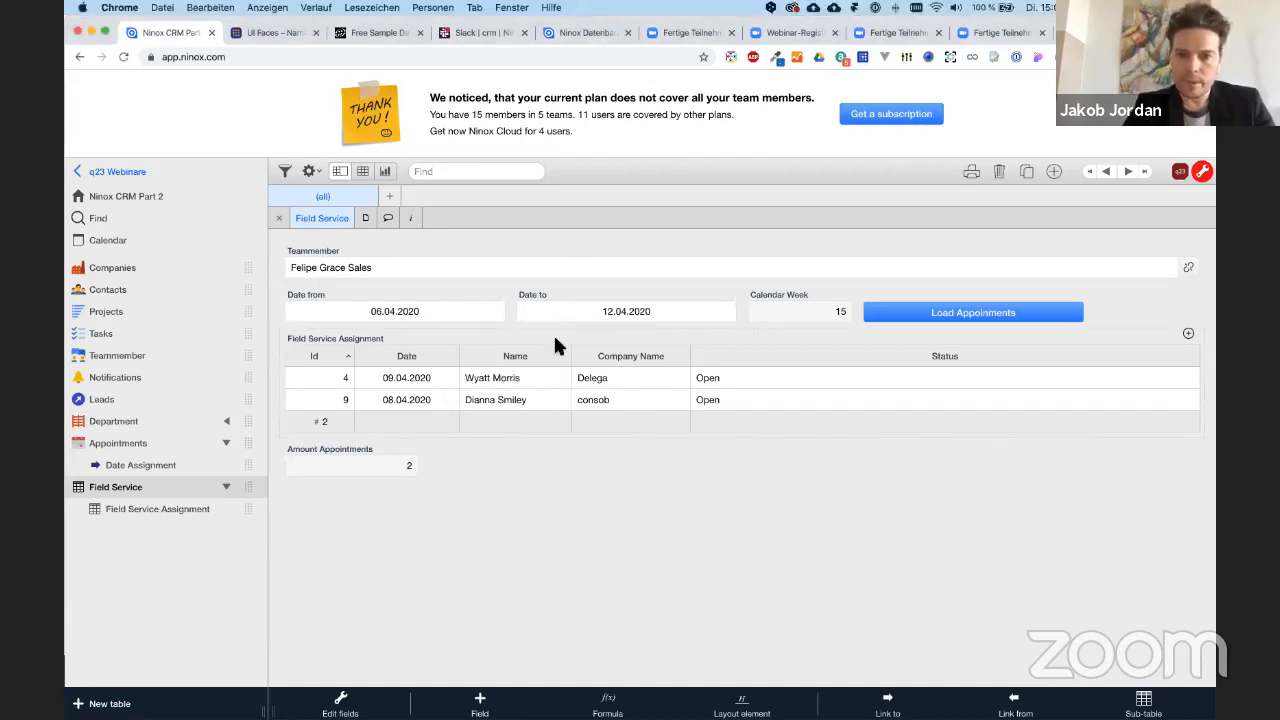
left_click(482, 374)
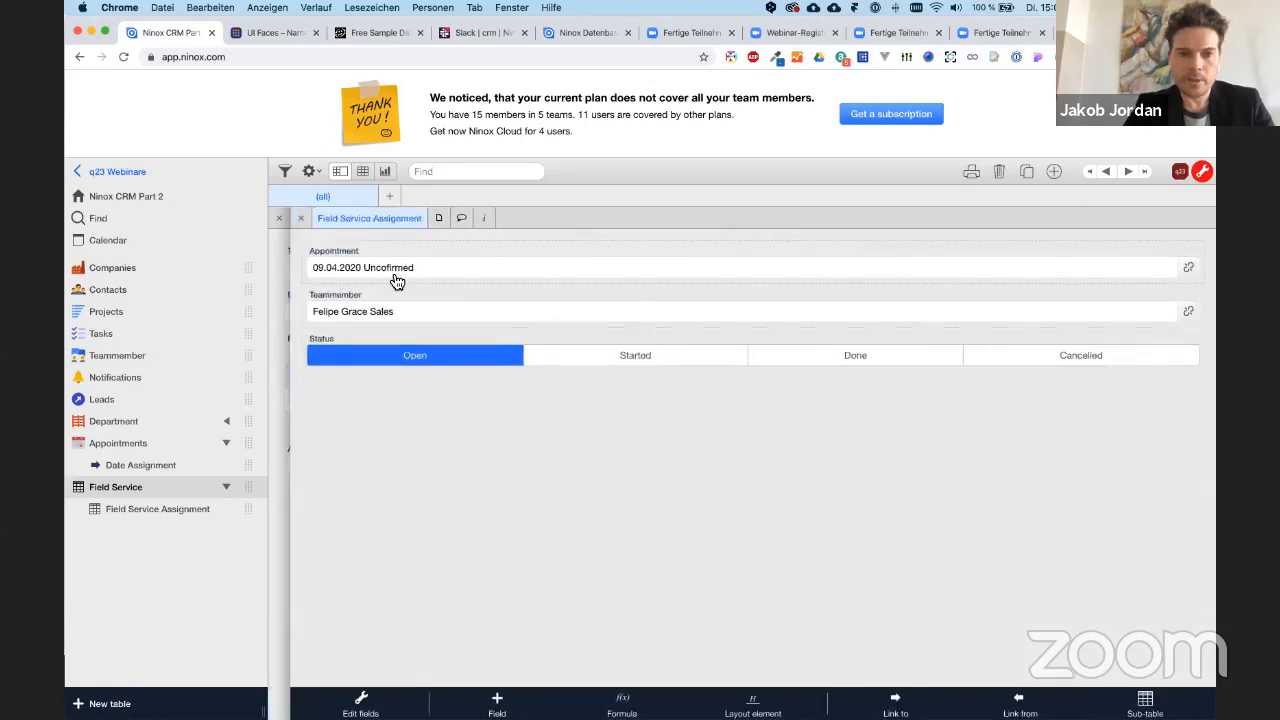
left_click(683, 352)
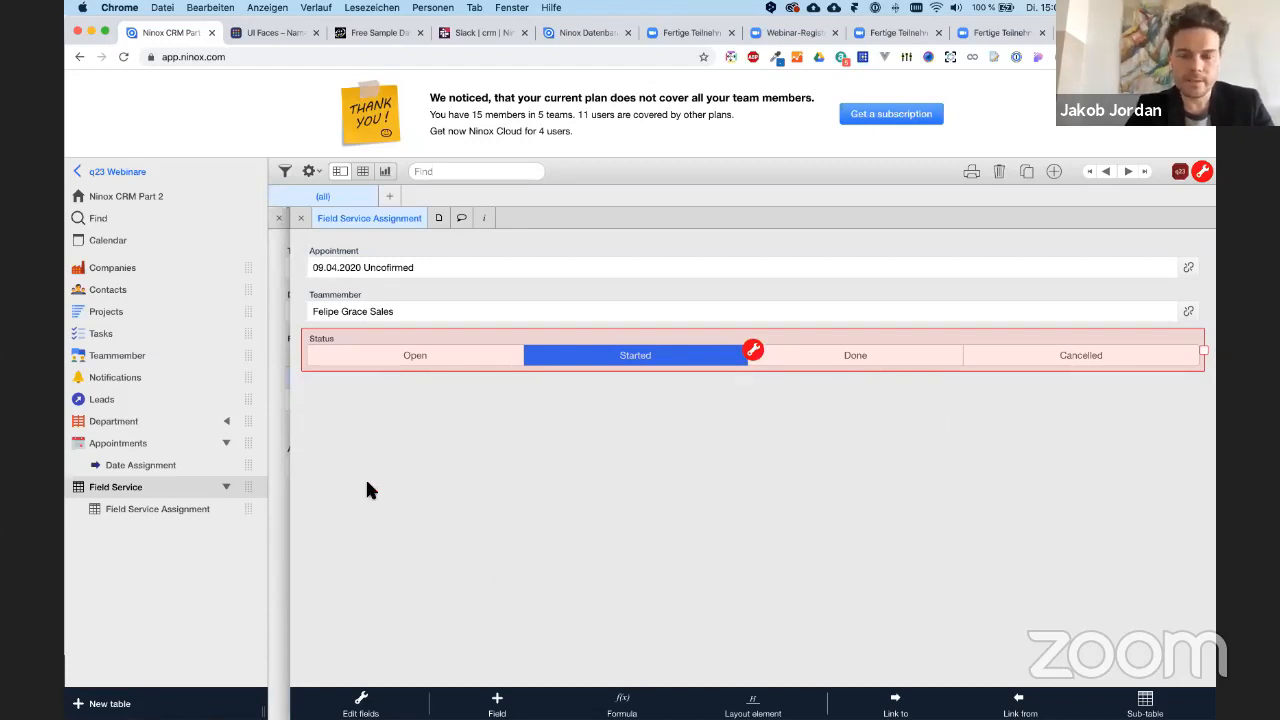
- Add a date field named Date Started to the Field Service Assignment form
left_click(502, 703)
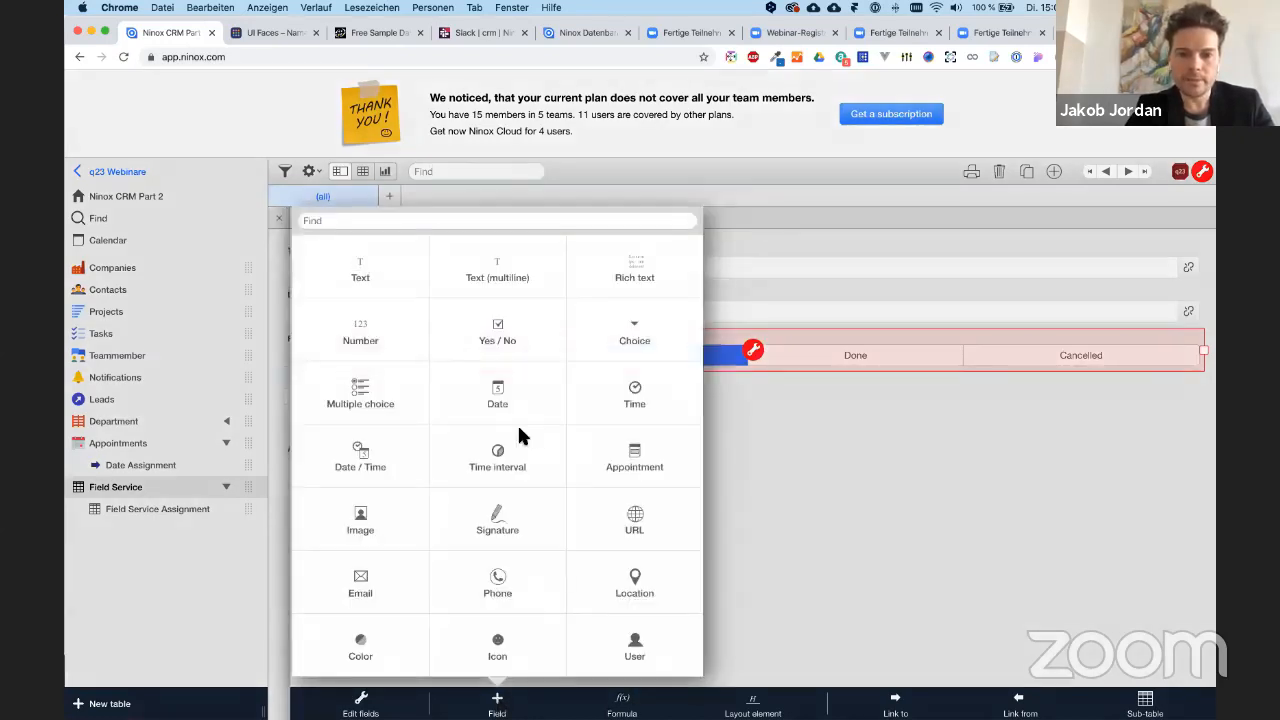
left_click(506, 415)
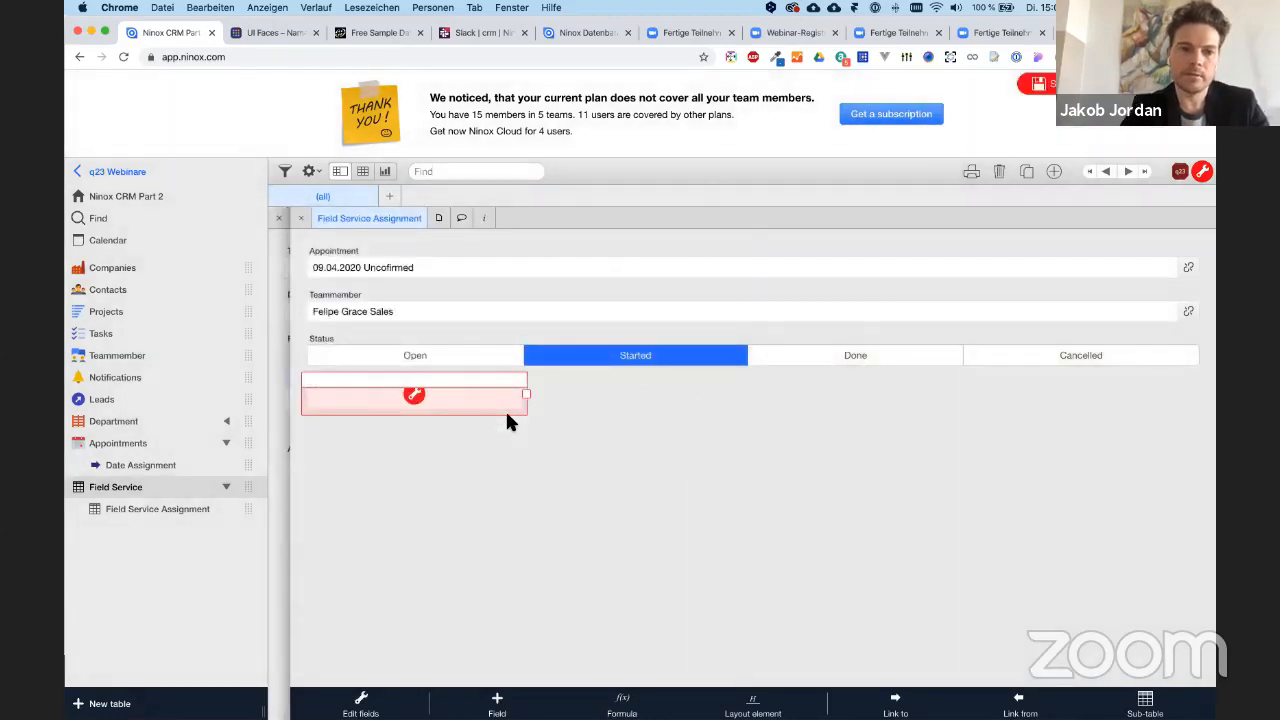
type("Date S")
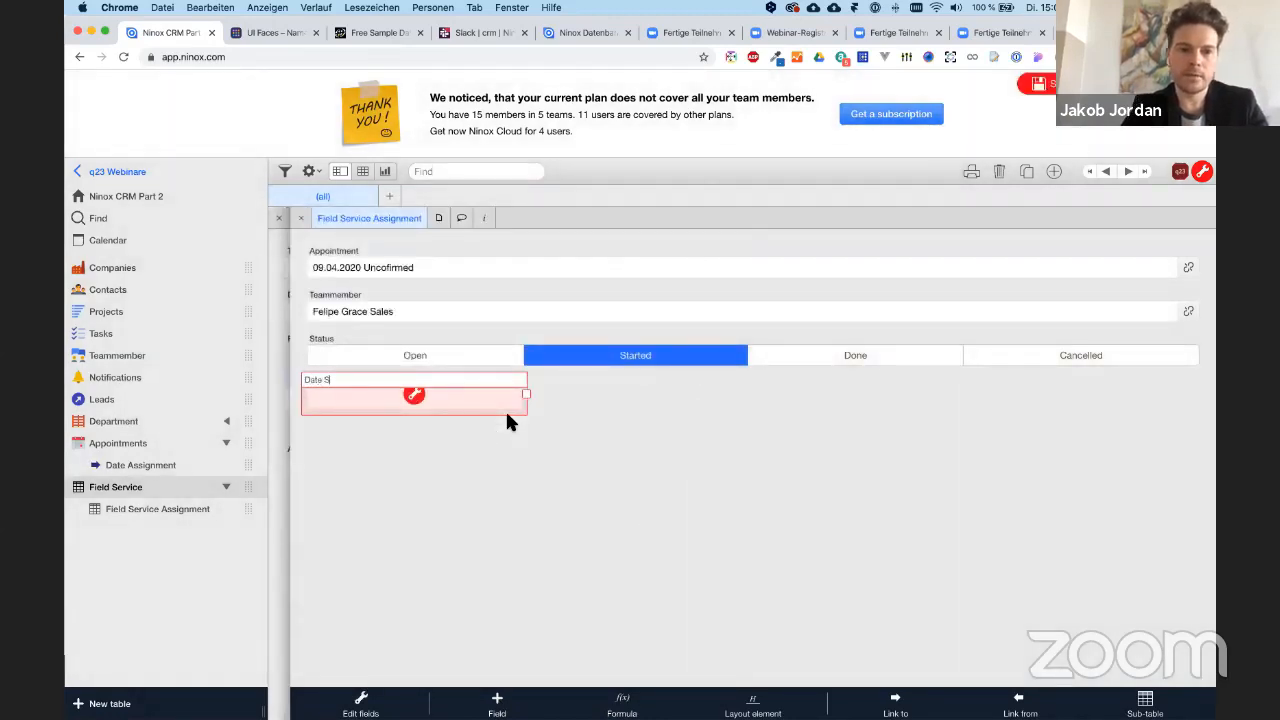
type("tarted")
key("super+a")
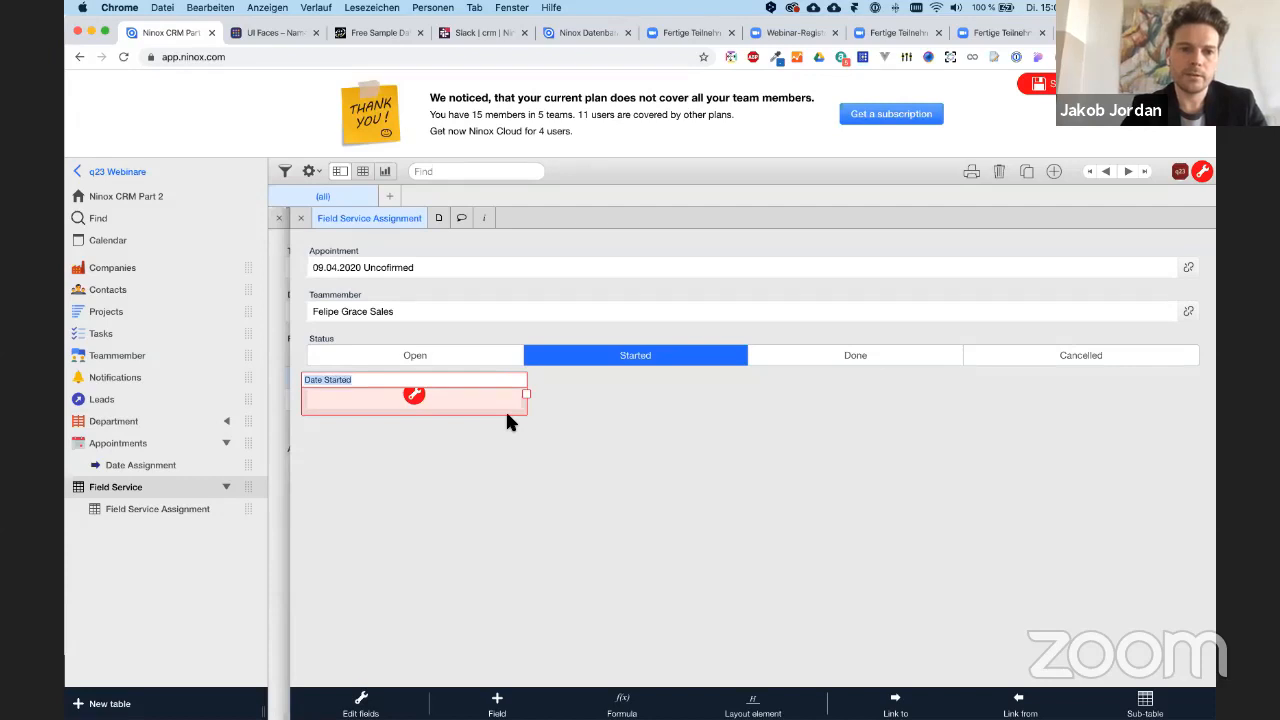
key("Return")
- Delete the Date Started field from the Field Service Assignment form
left_click(416, 396)
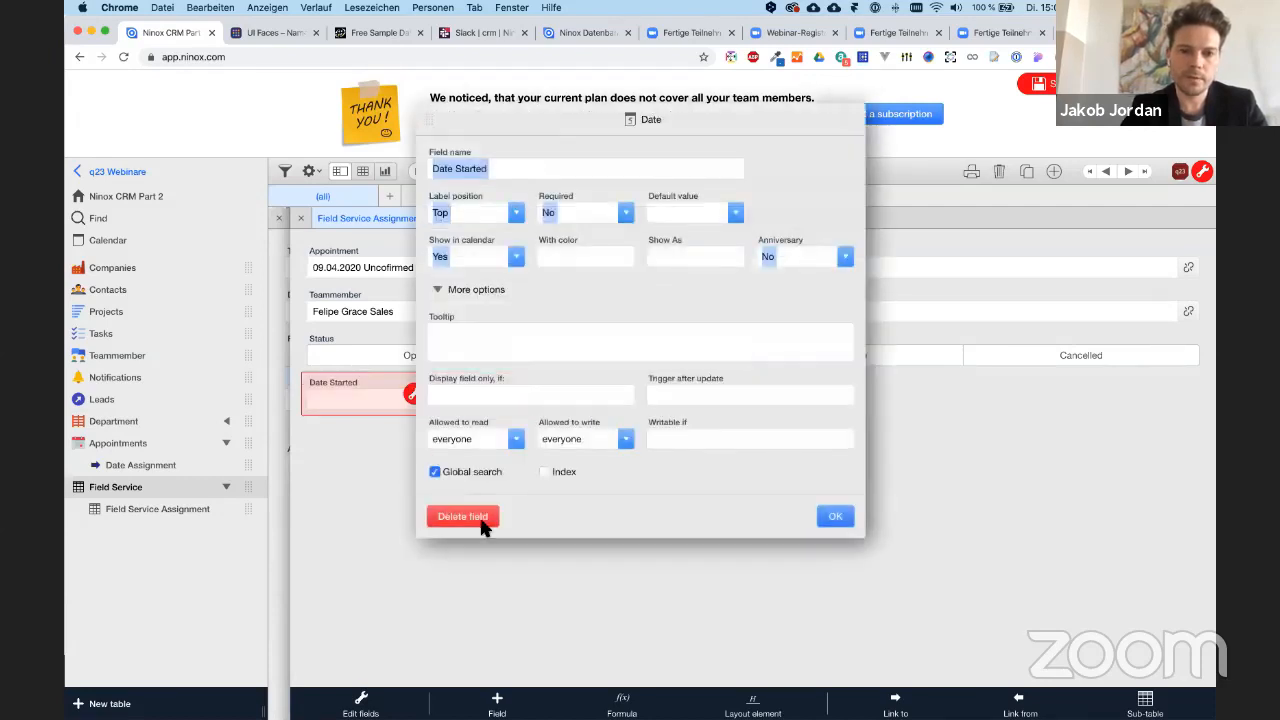
left_click(463, 516)
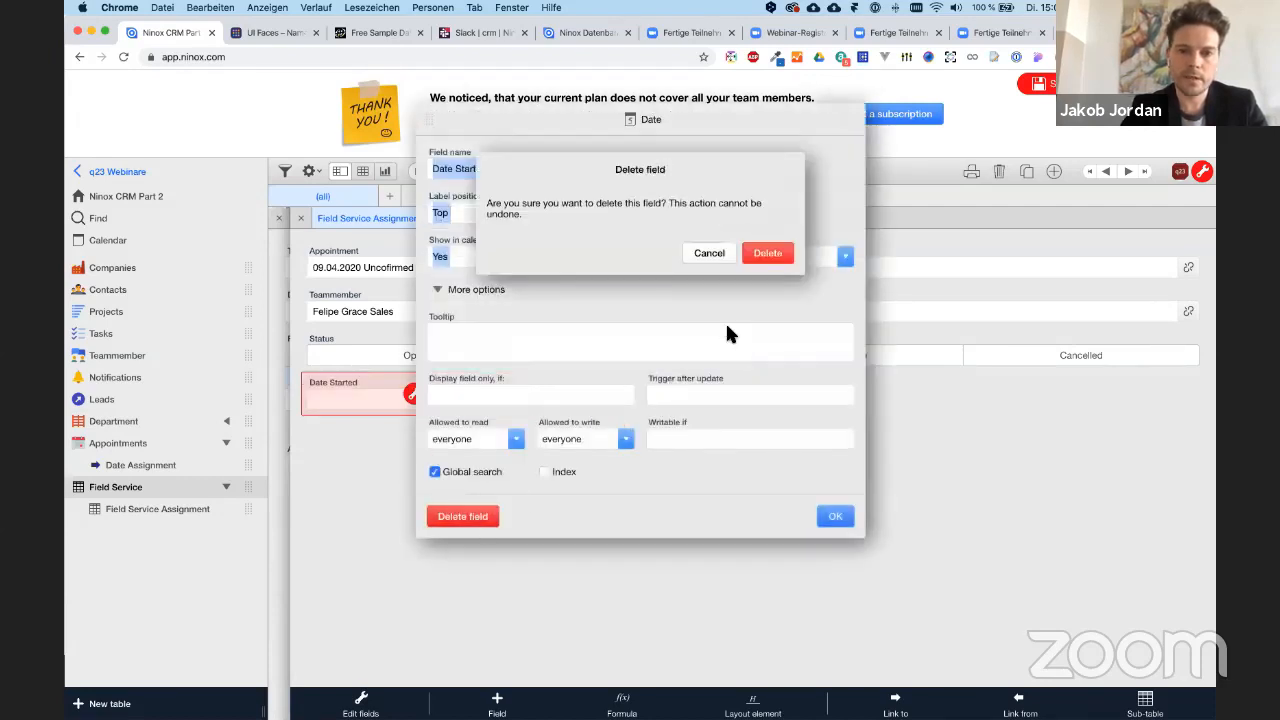
left_click(771, 252)
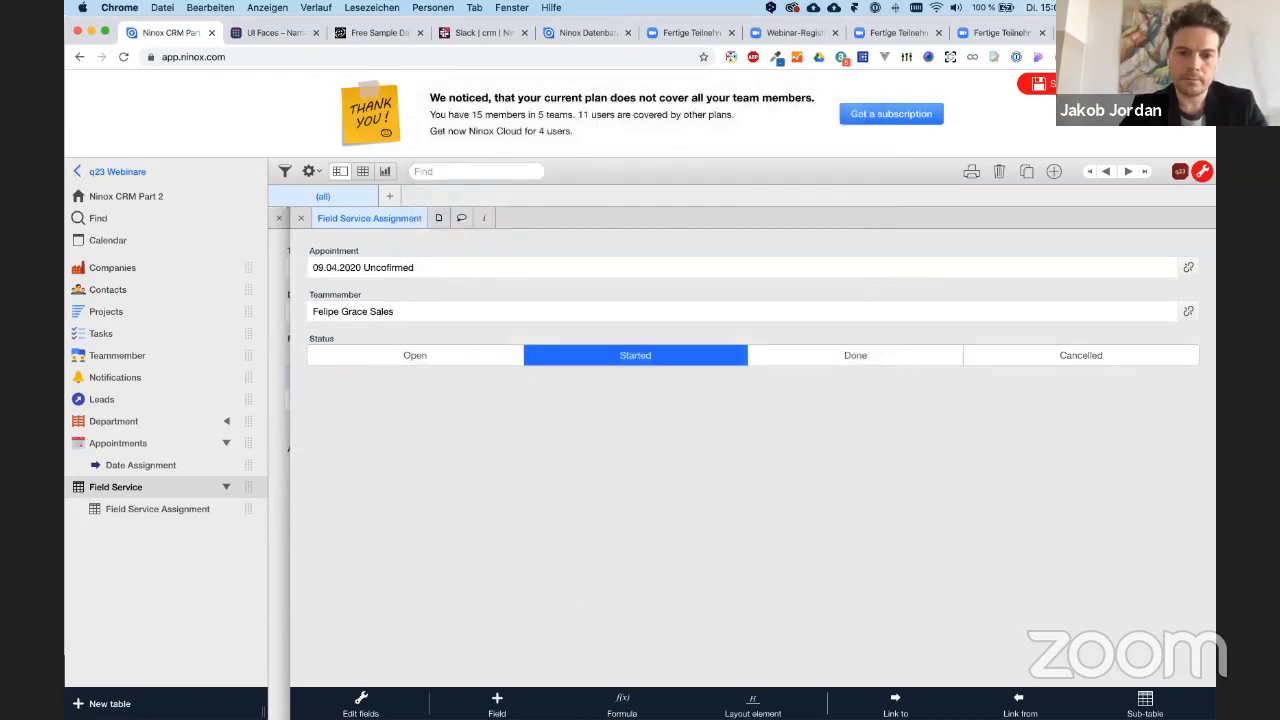
- Add a time field named Time started to the Field Service Assignment form
left_click(497, 703)
left_click(609, 394)
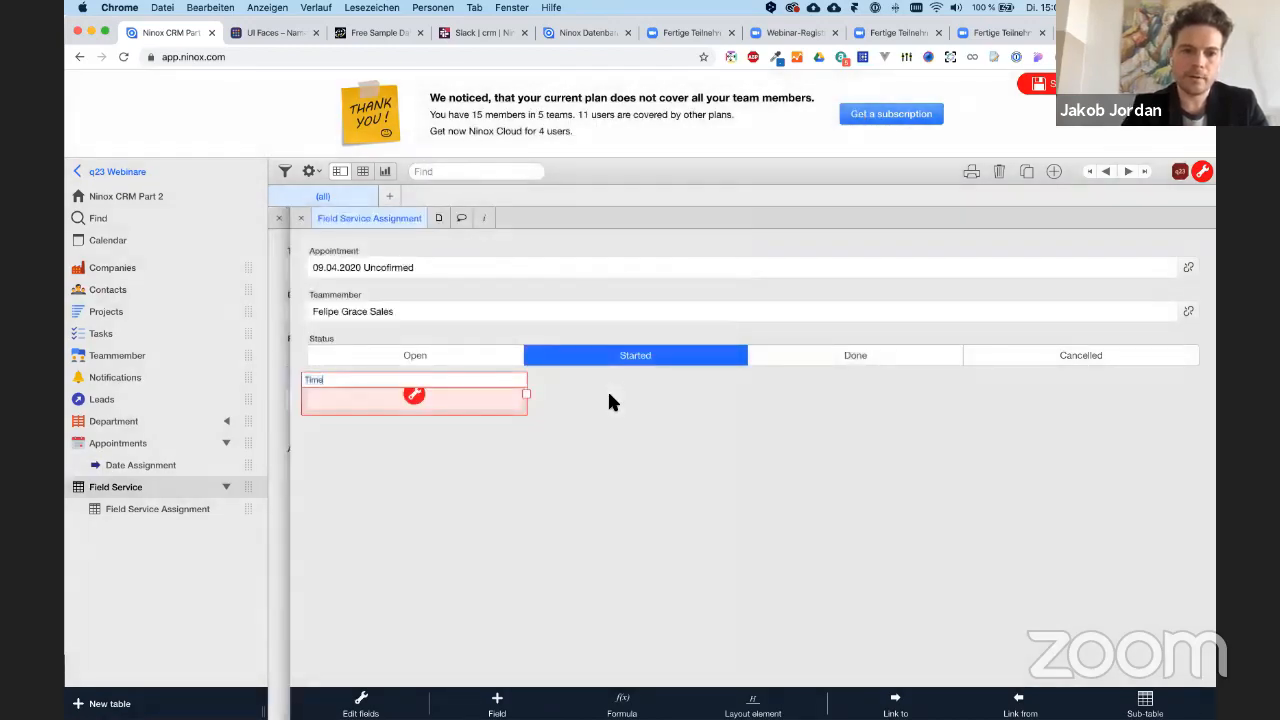
type("started")
key("Return")
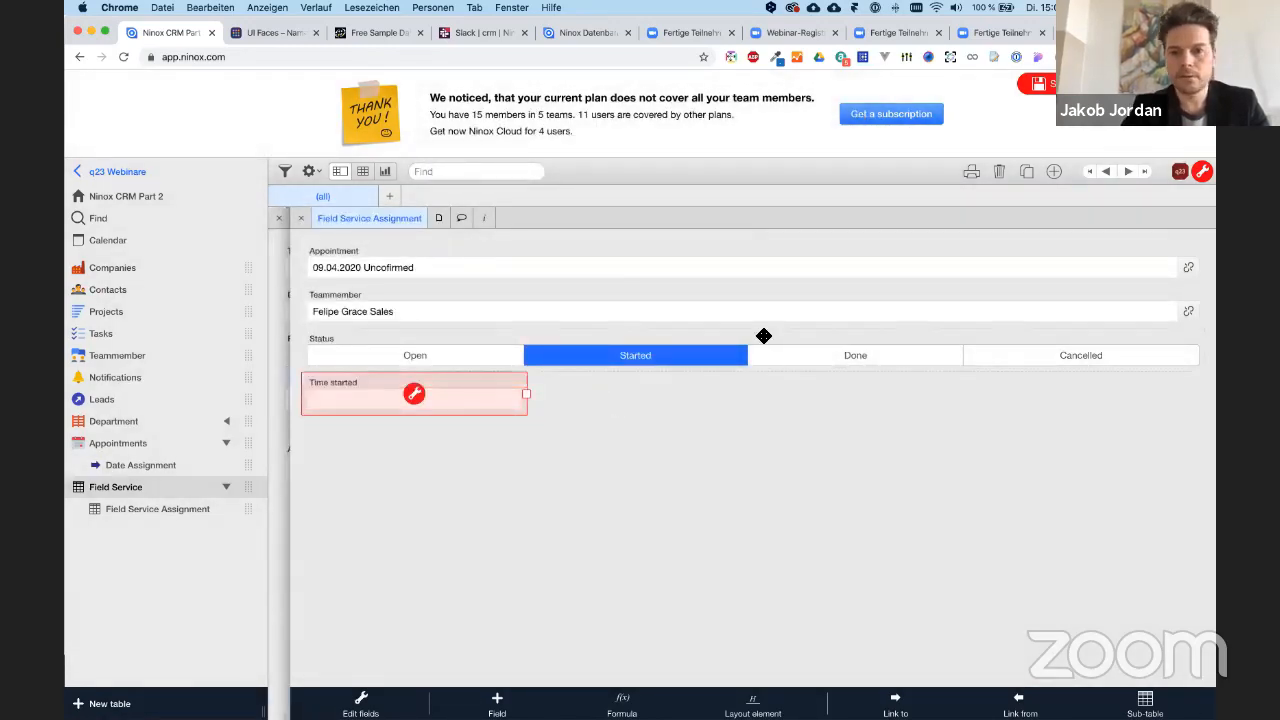
left_click(764, 336)
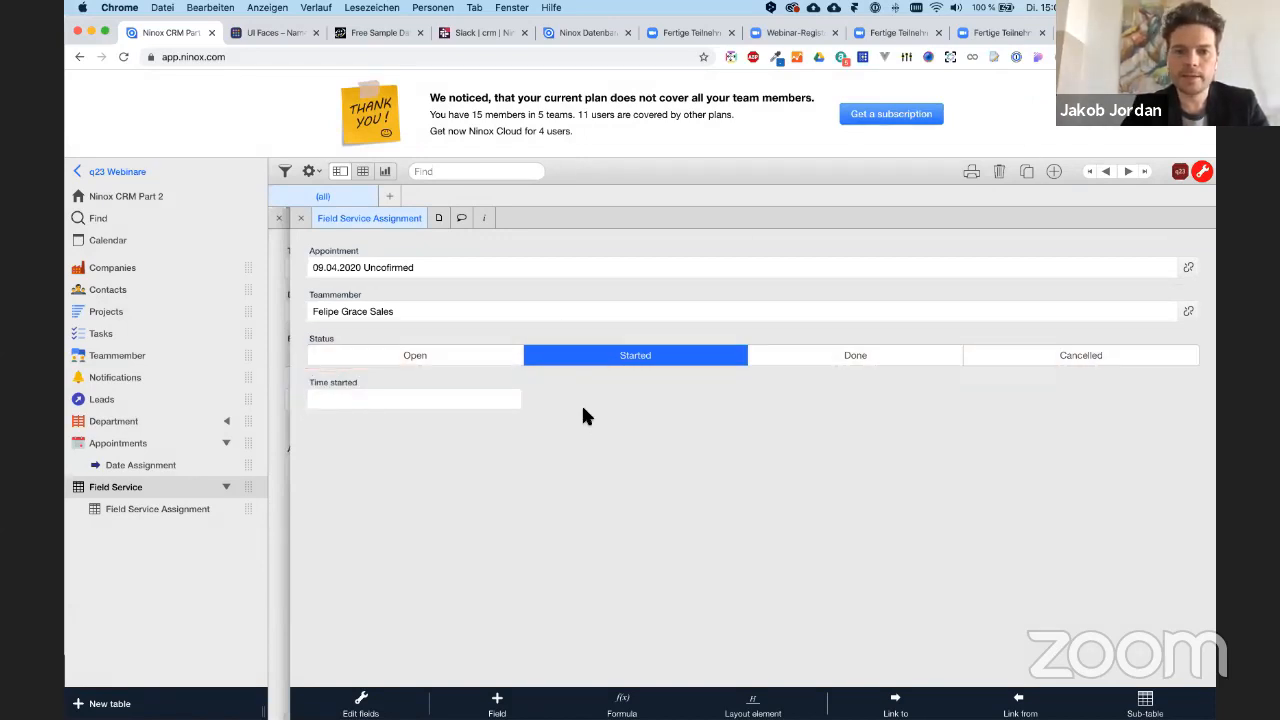
- Set the assignment's Status to Open and give the Status field the after-update trigger 'Time started' := now()
left_click(483, 355)
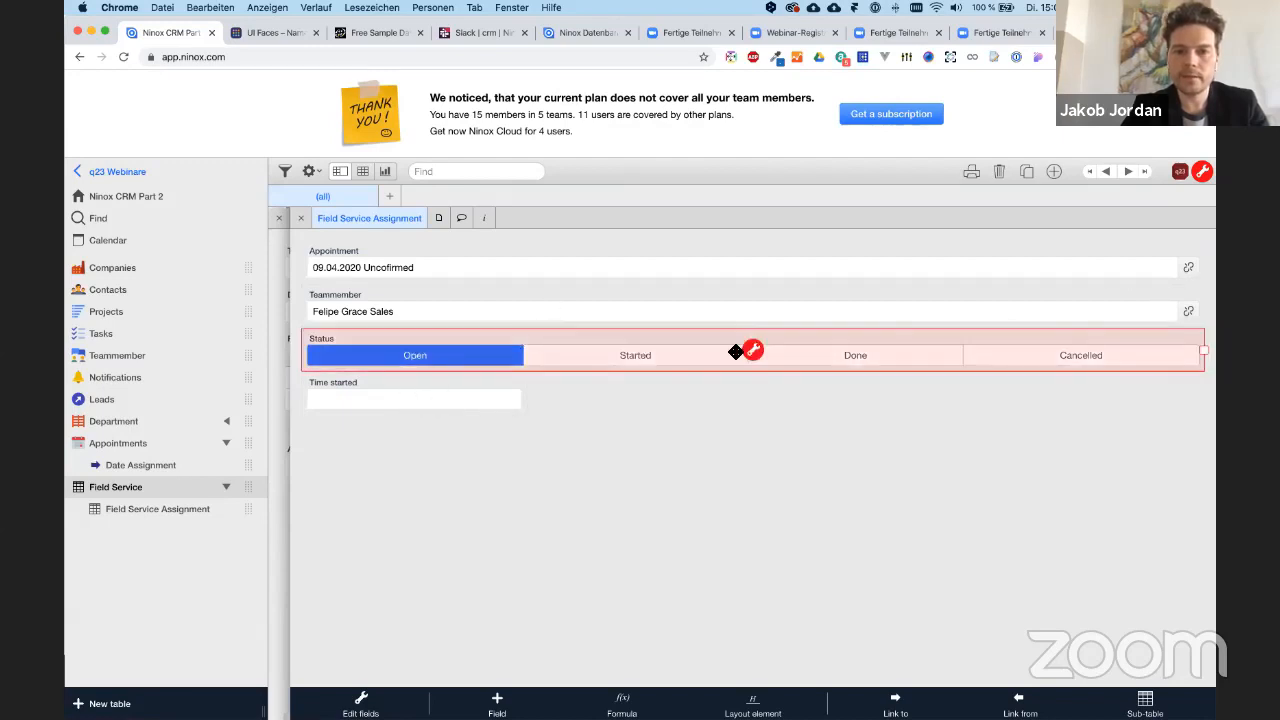
left_click(753, 350)
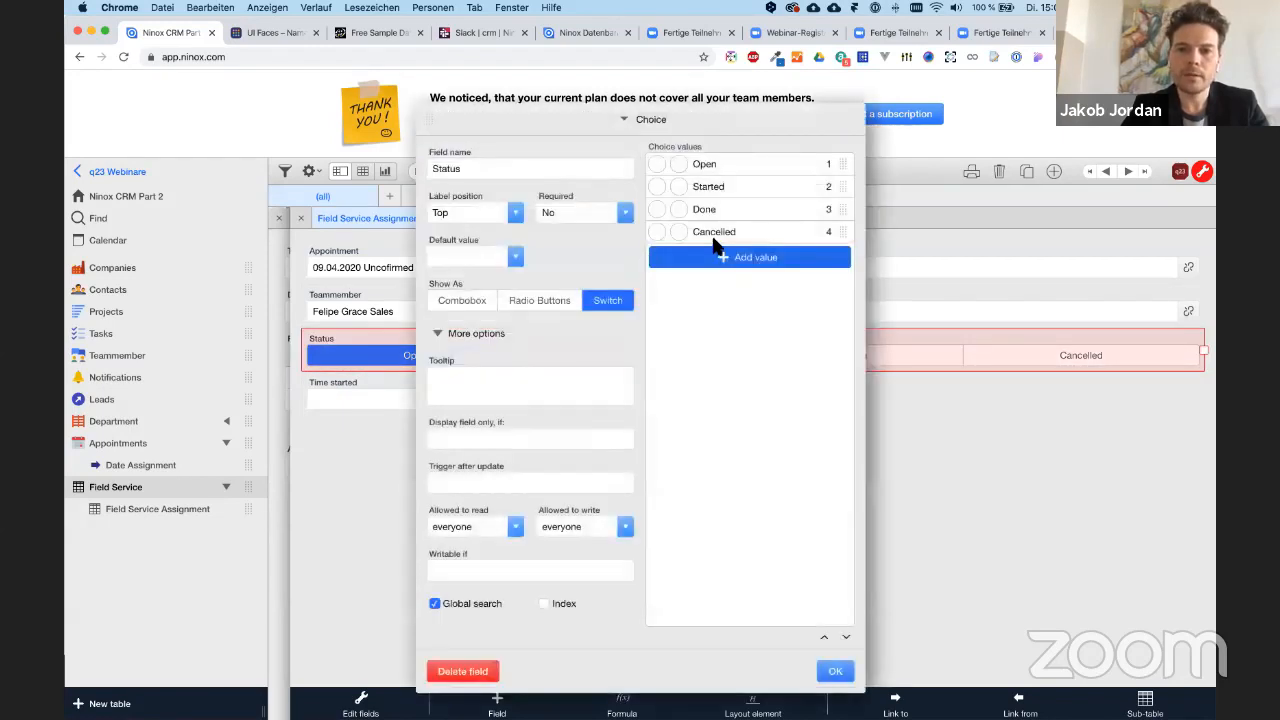
left_click(476, 484)
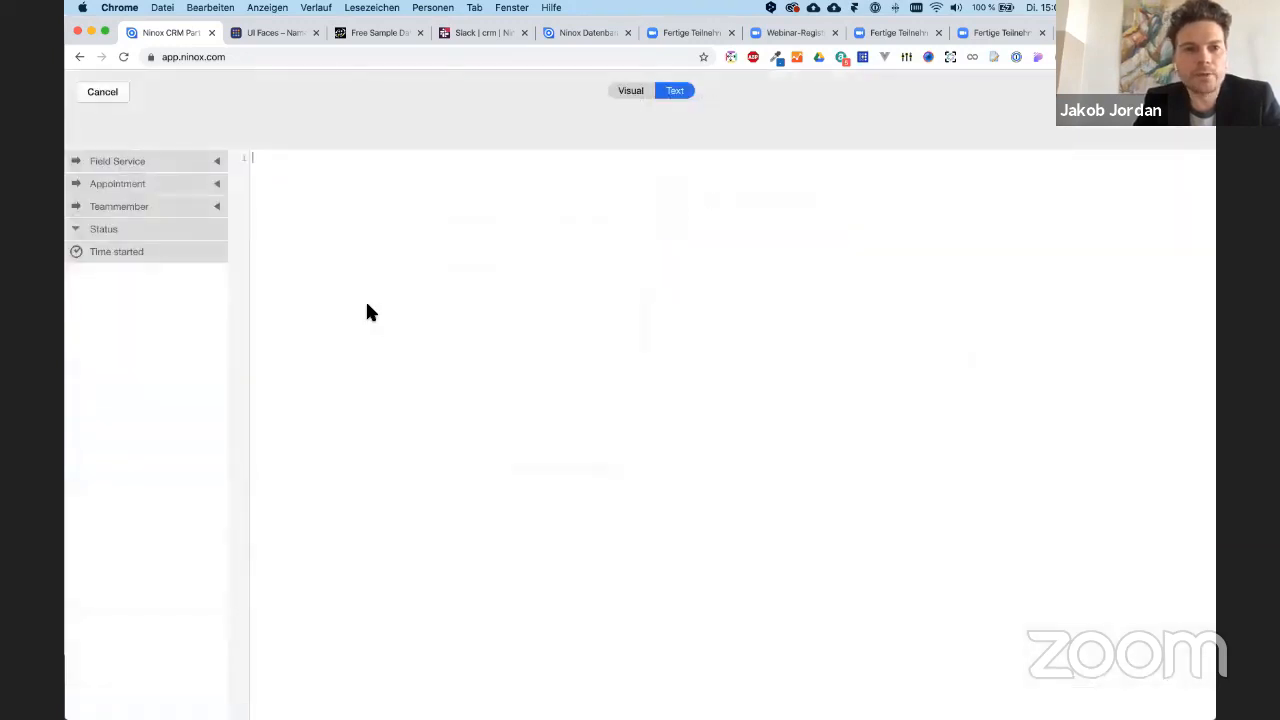
left_click(184, 252)
type(":= now()")
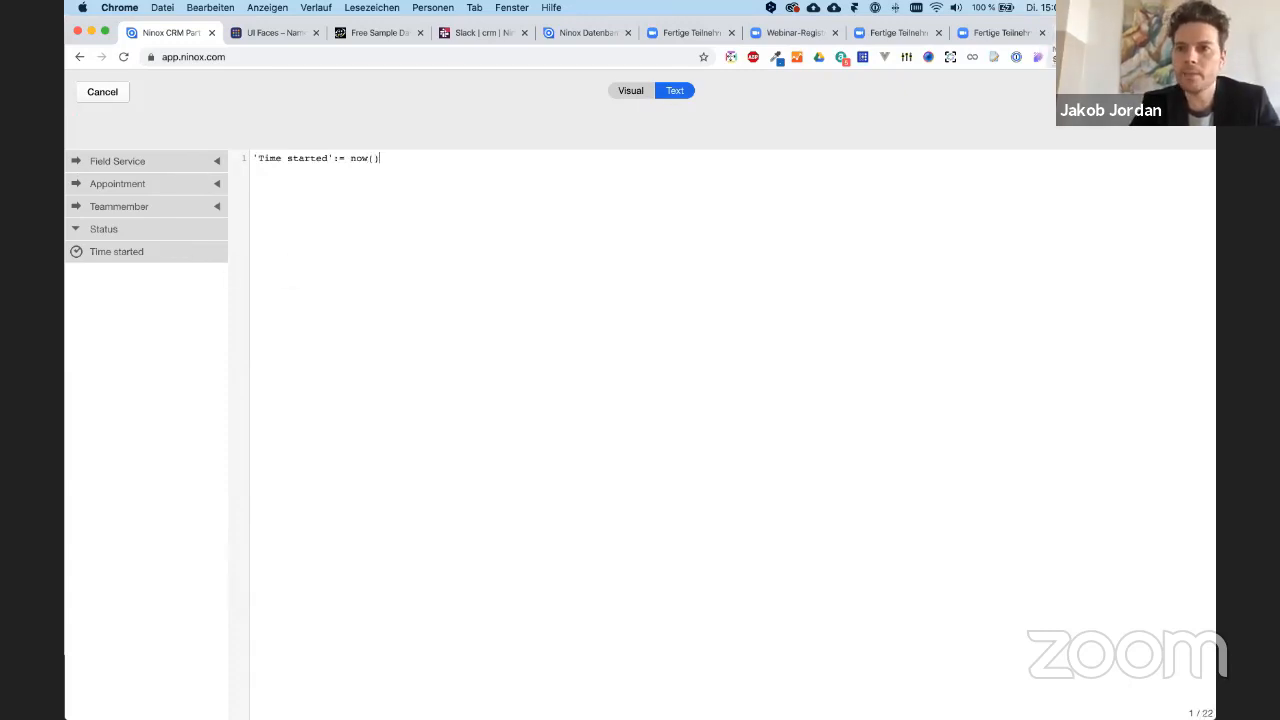
left_click(1183, 91)
left_click(836, 671)
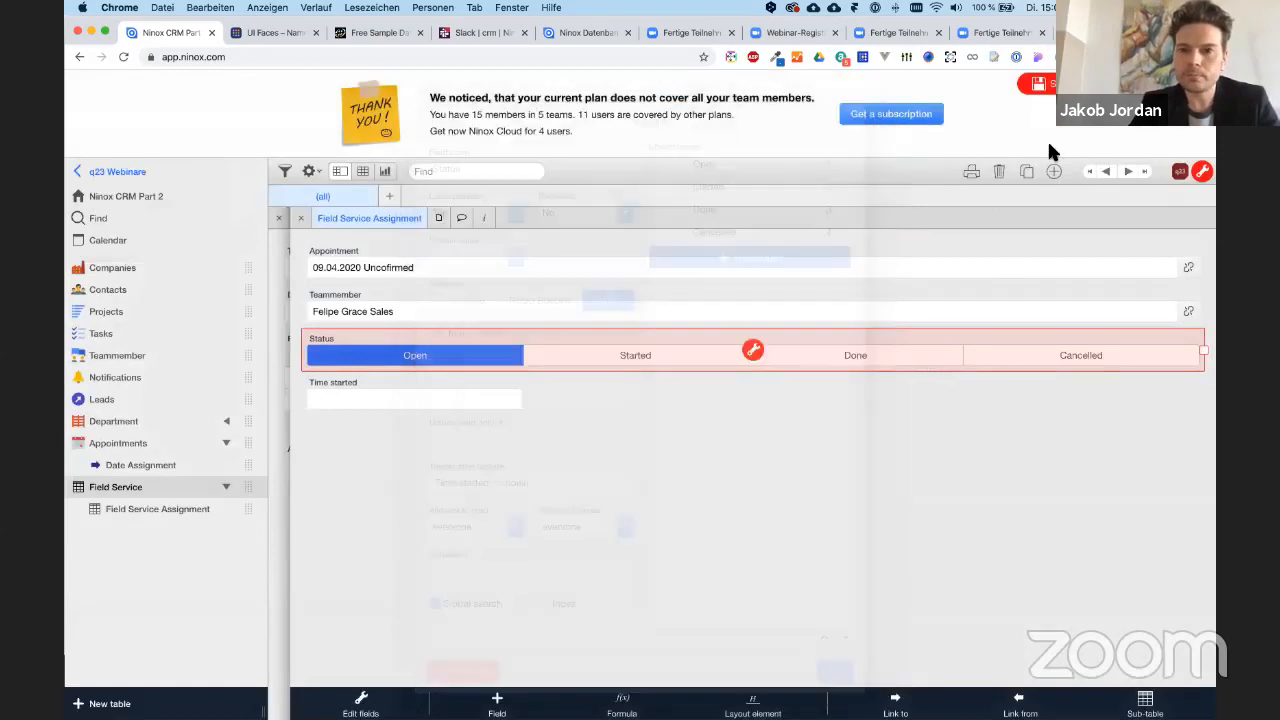
- Test the trigger by switching the assignment's Status to Started, to Done and back to Started
left_click(589, 357)
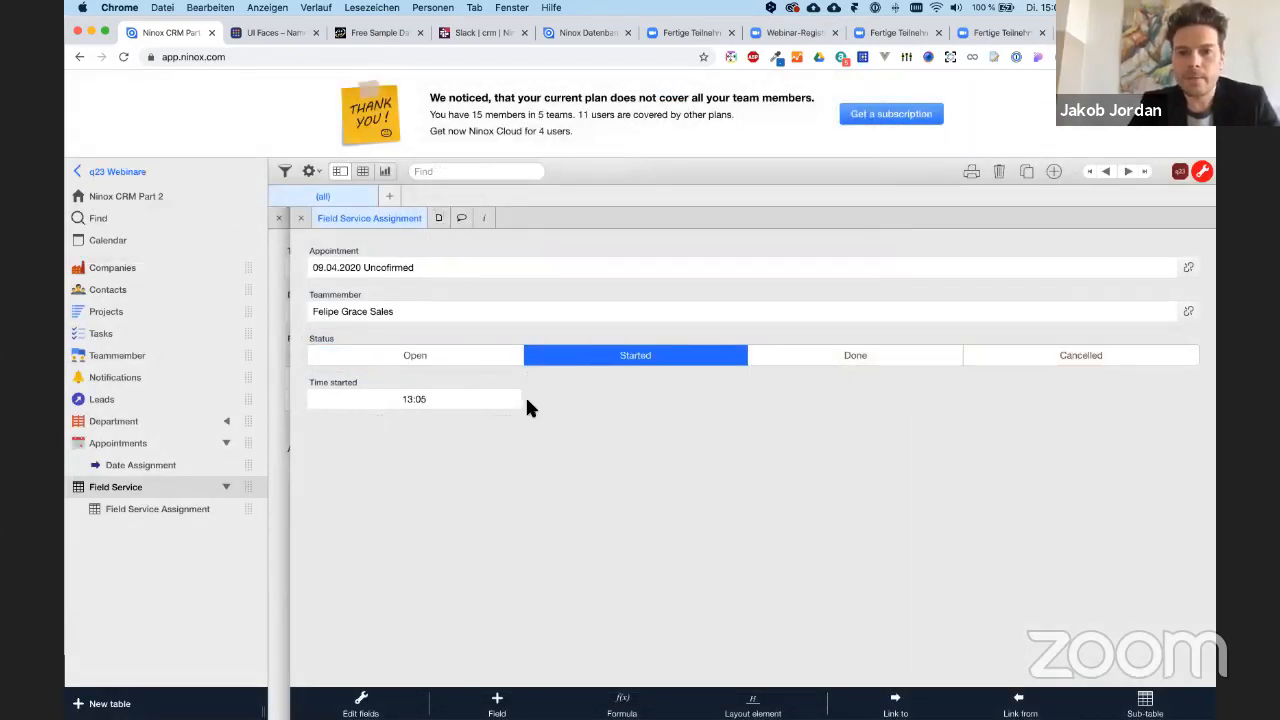
left_click(840, 355)
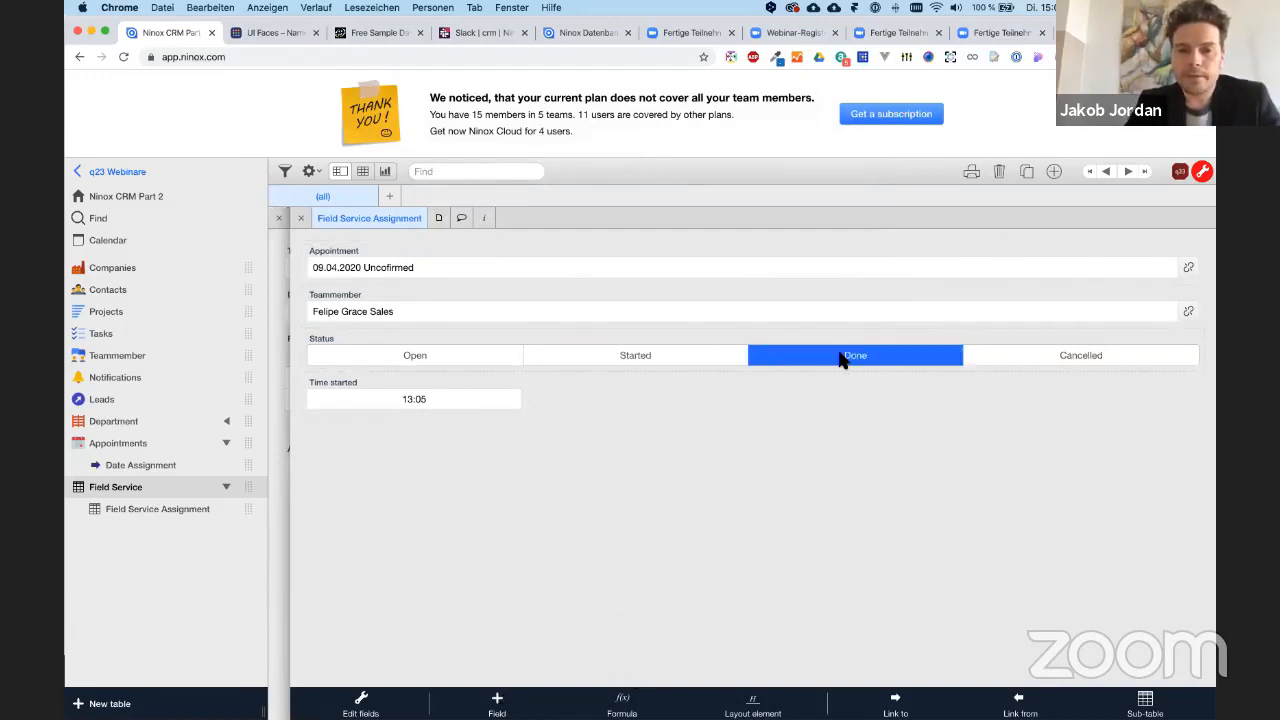
left_click(697, 352)
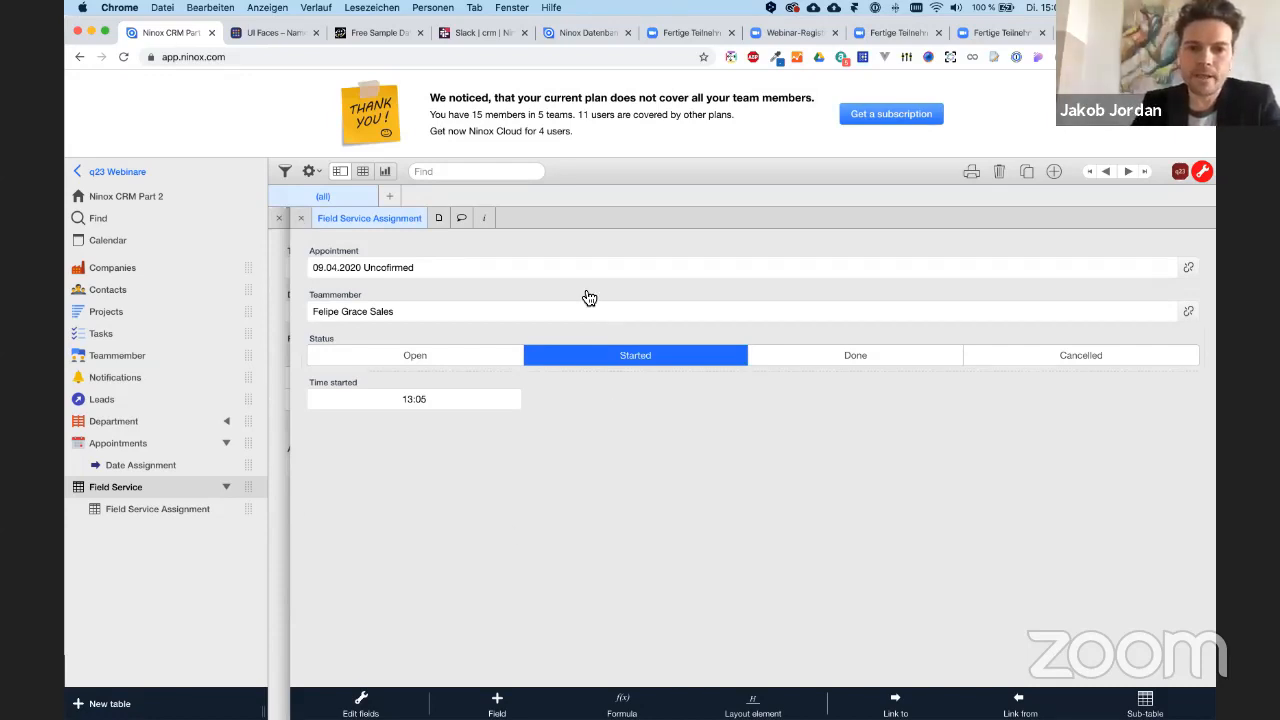
- Leave field editing mode, open the appointment dated 09.04.2020 and set its Status to In planning
left_click(1203, 172)
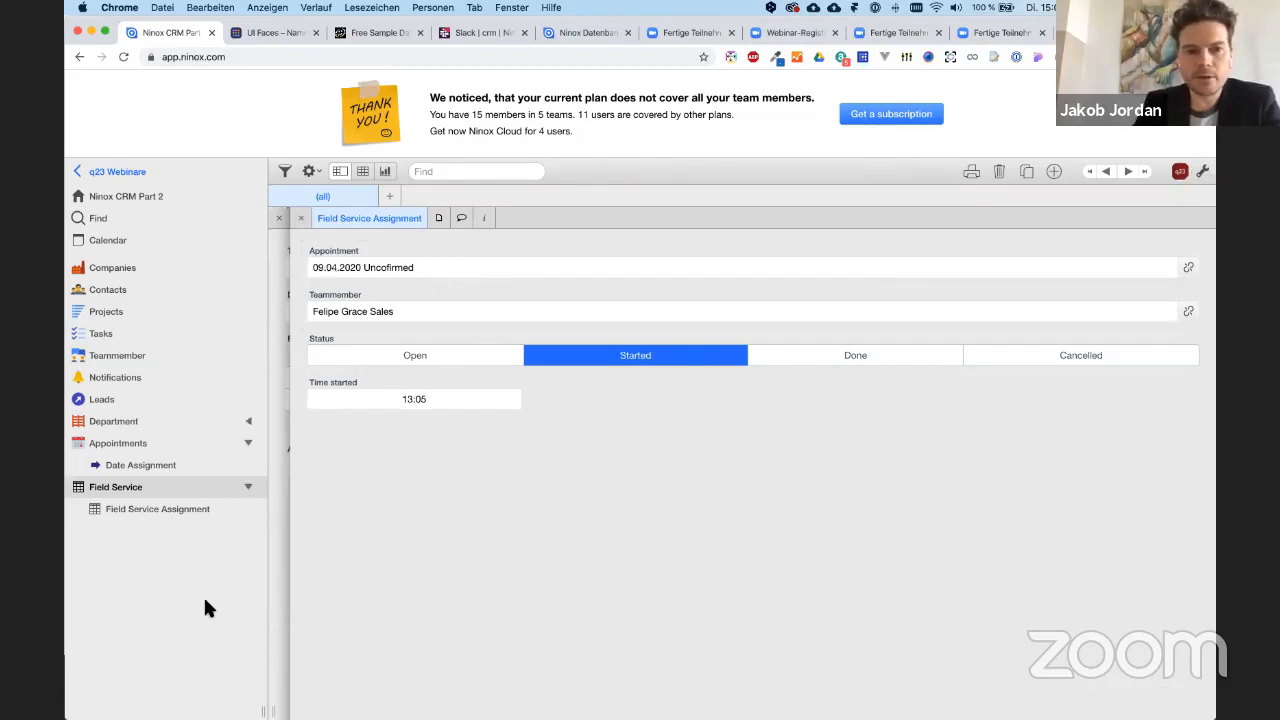
left_click(157, 464)
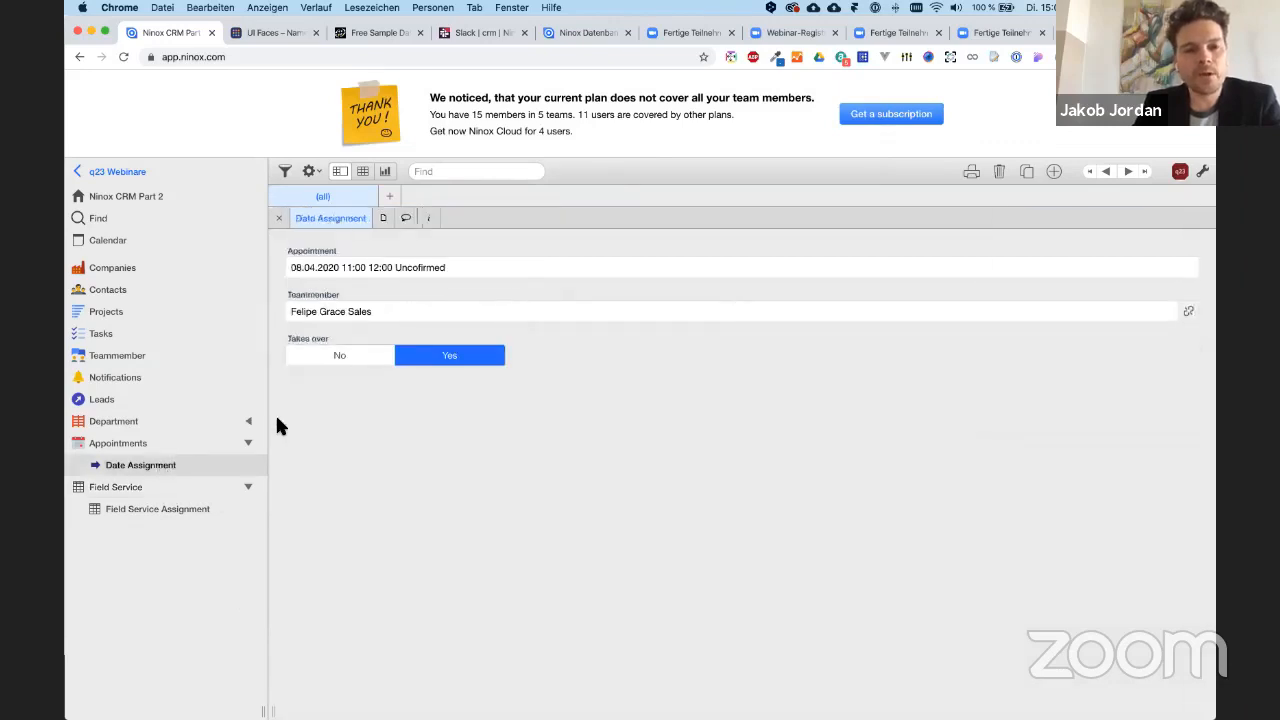
left_click(277, 216)
left_click(321, 240)
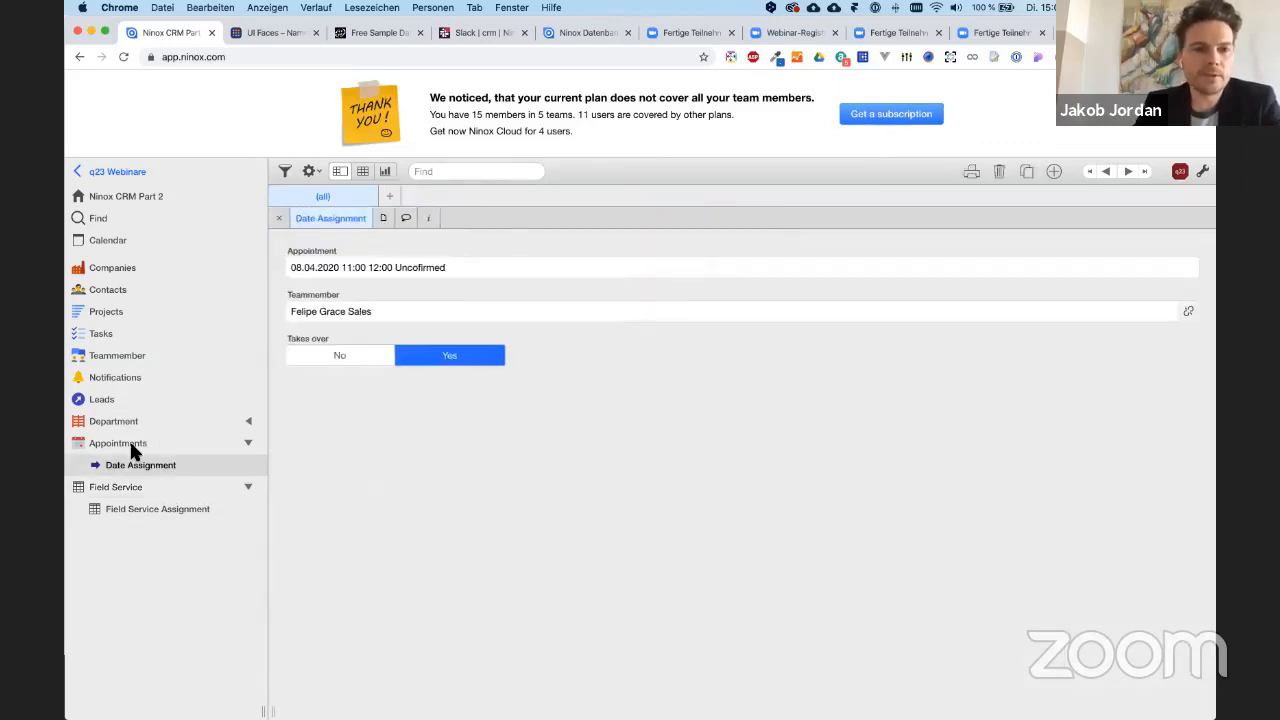
left_click(125, 445)
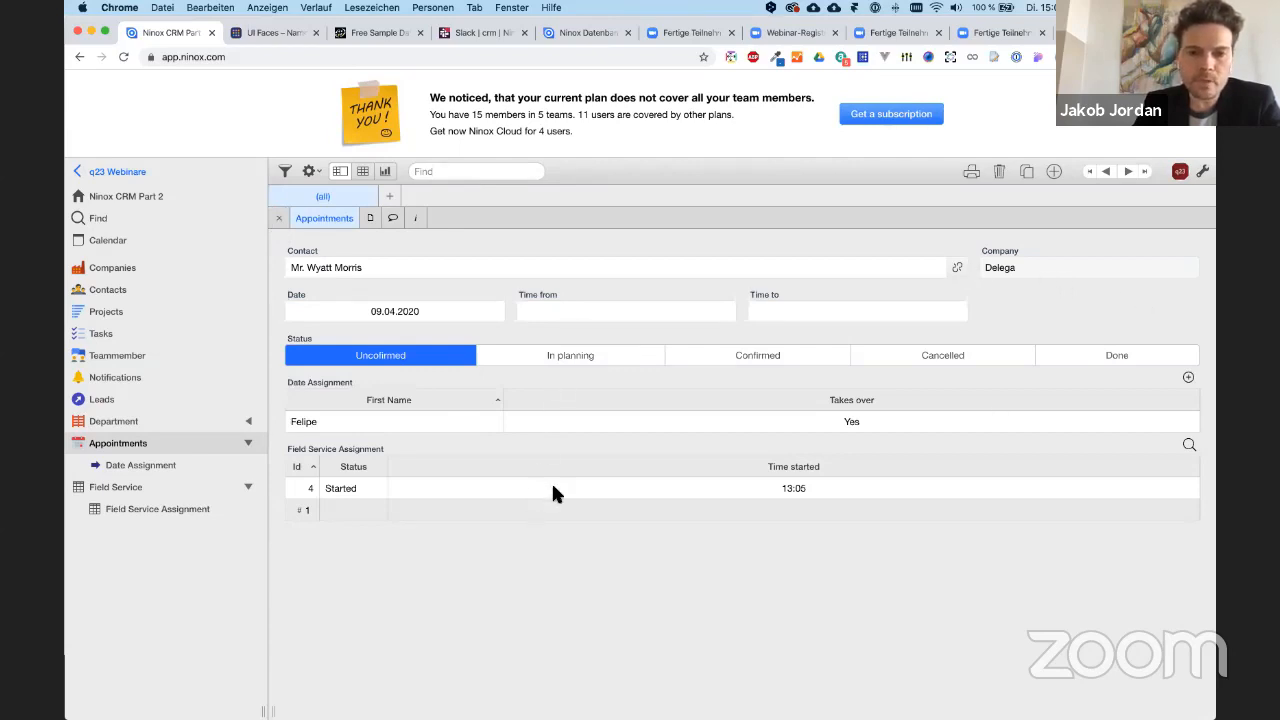
left_click(561, 357)
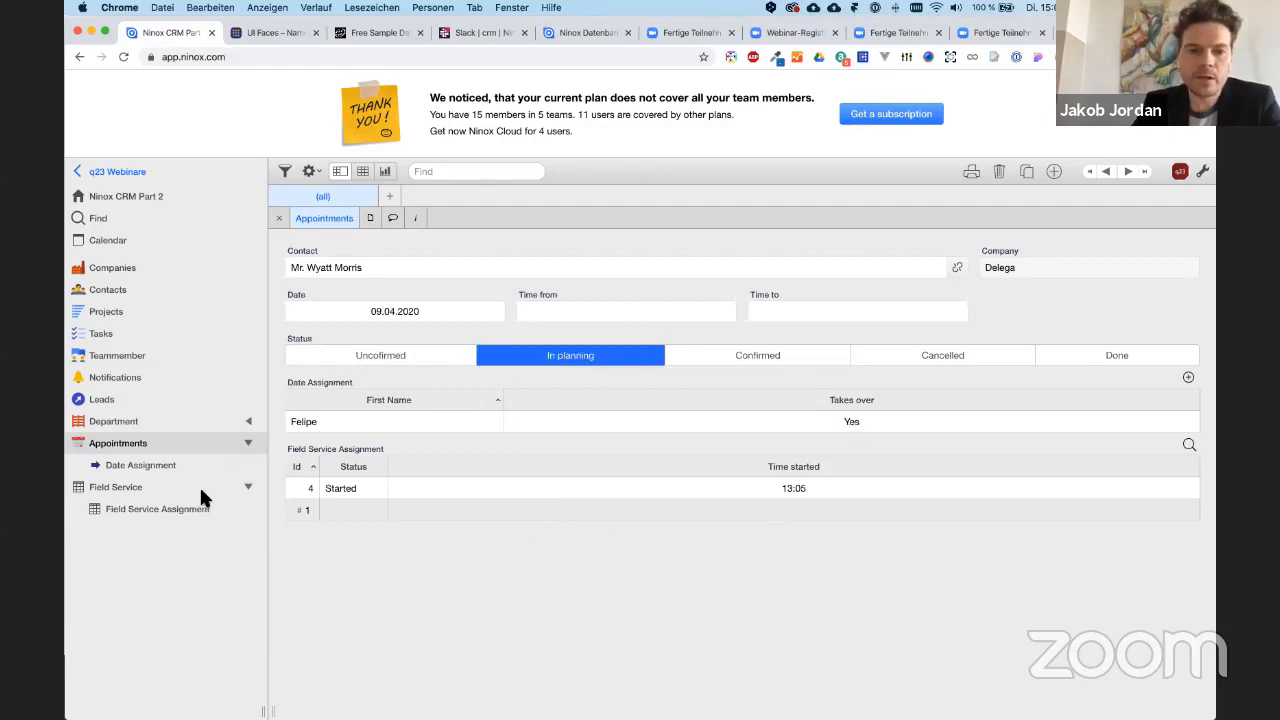
- Check the assignment dated 09.04.2020 from the Field Service record, and return to that record
left_click(130, 484)
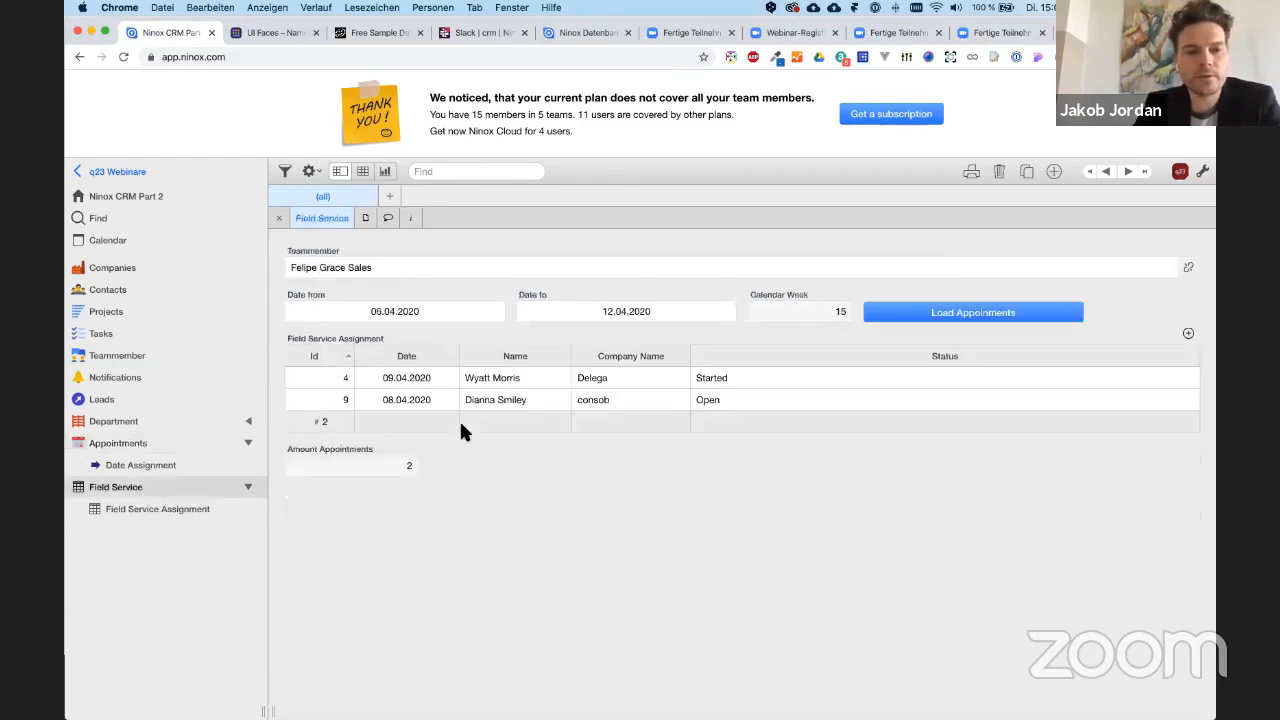
left_click(429, 374)
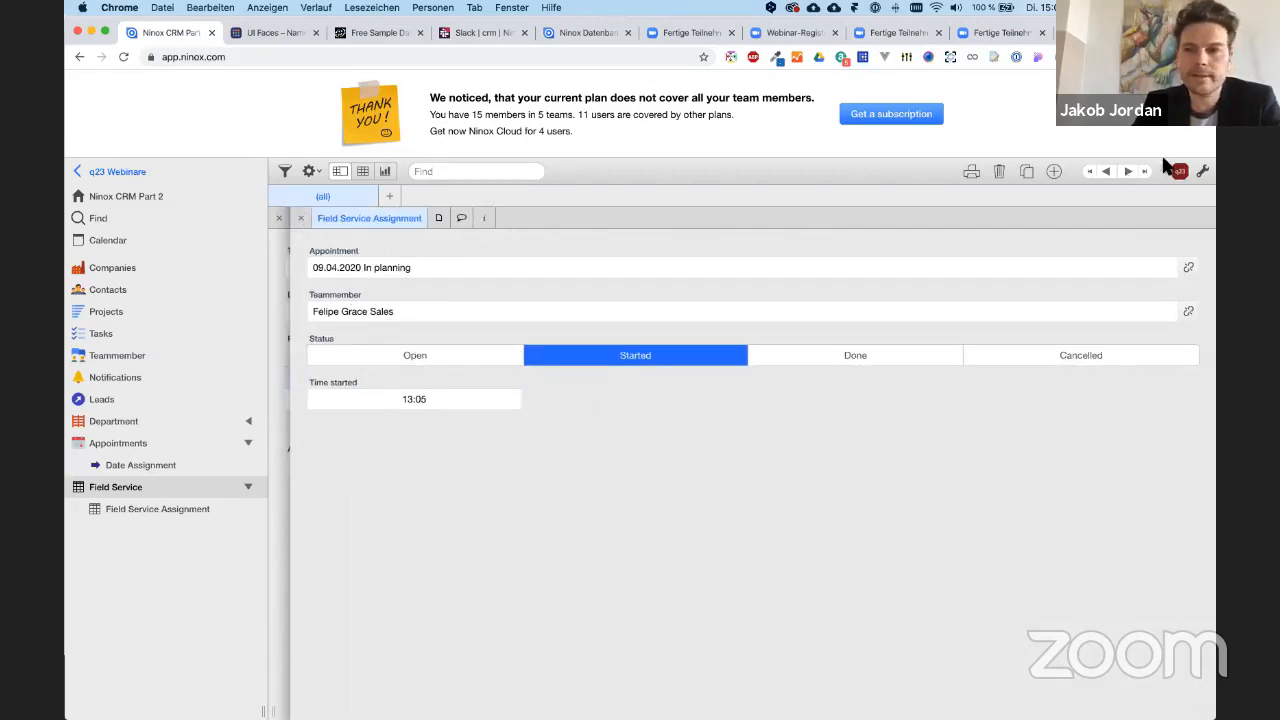
left_click(302, 218)
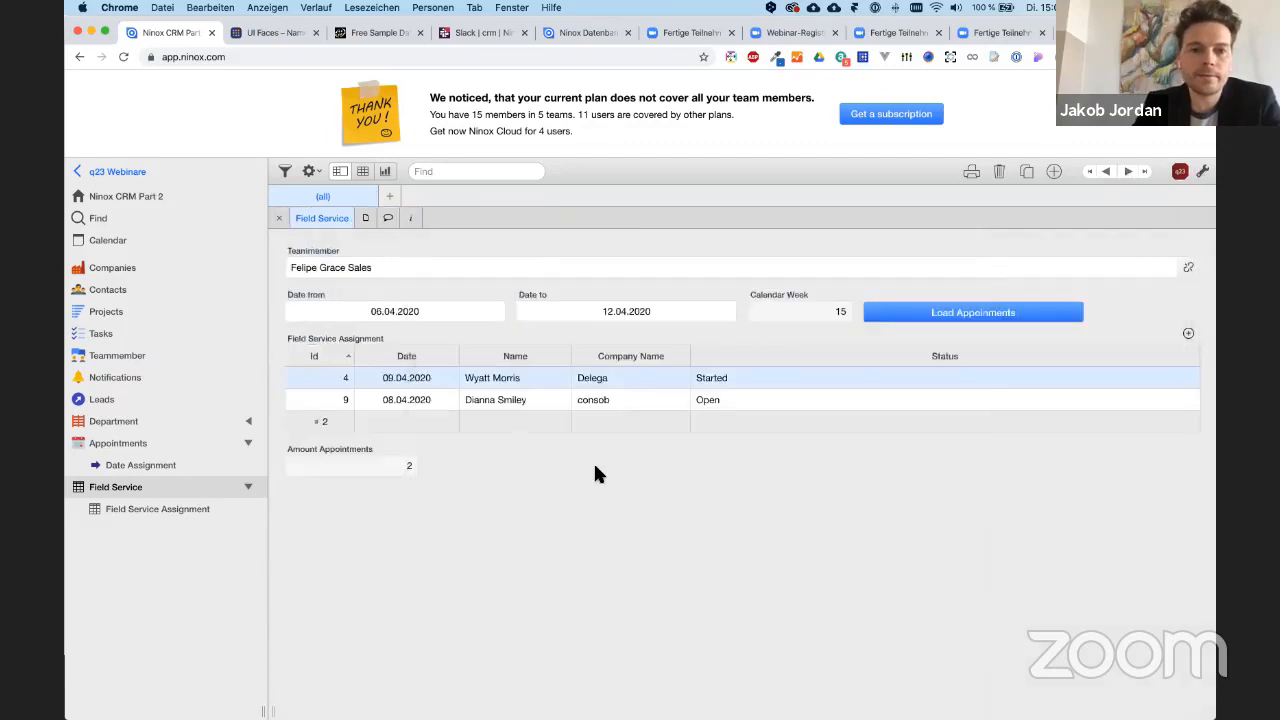
- Turn on field editing mode, and switch to DeepL to translate "Fahrtenbuch" from German into English
left_click(1202, 173)
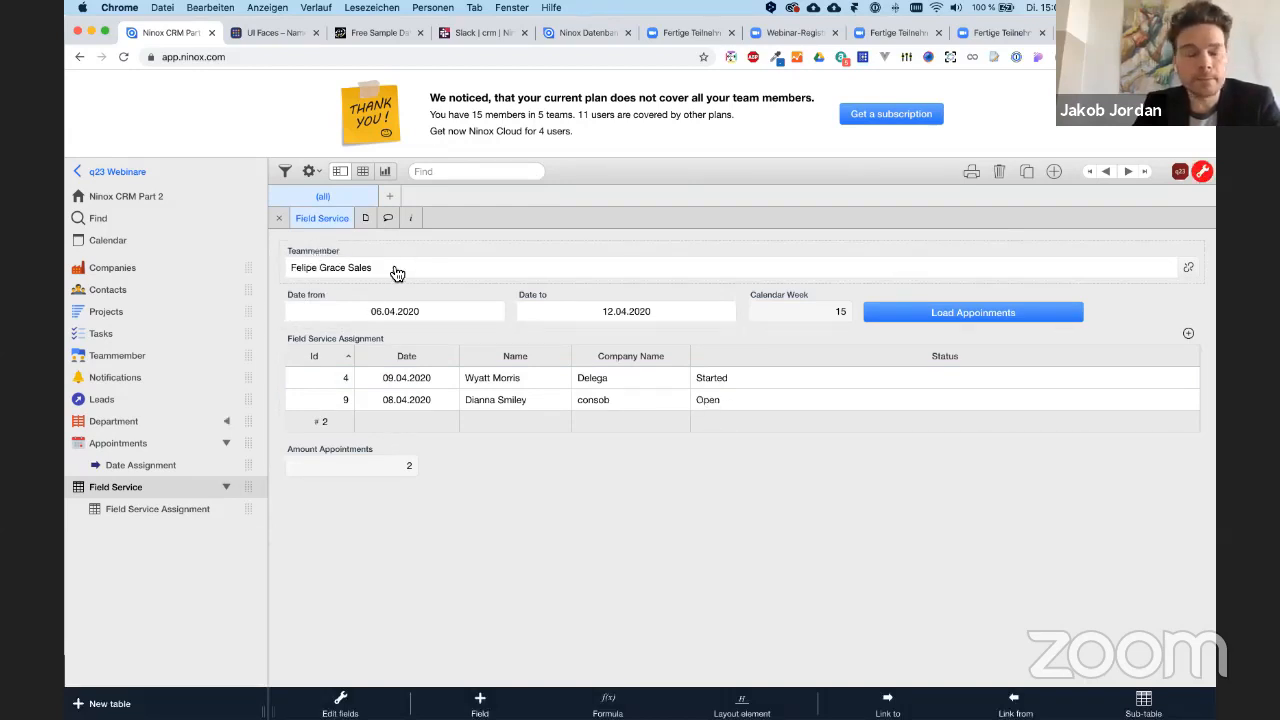
left_click(771, 12)
type("FA")
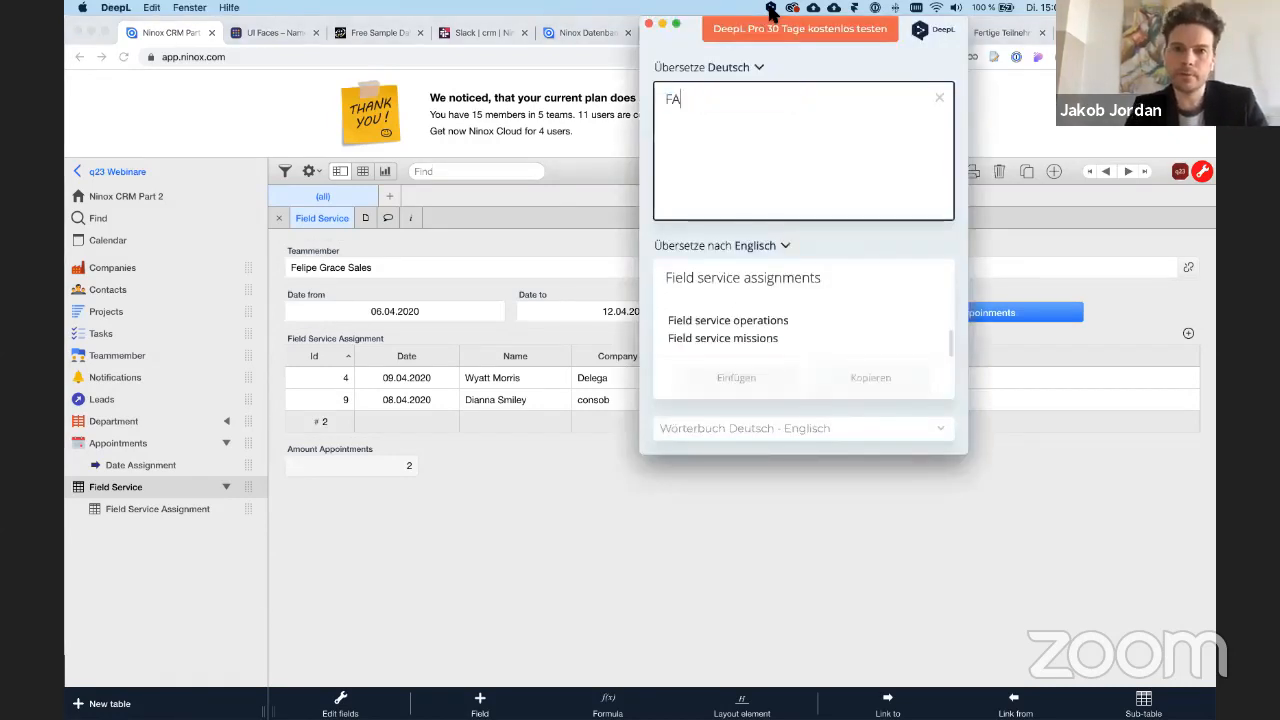
type("hre")
key("BackSpace")
key("BackSpace")
key("BackSpace")
key("BackSpace")
type("ahr")
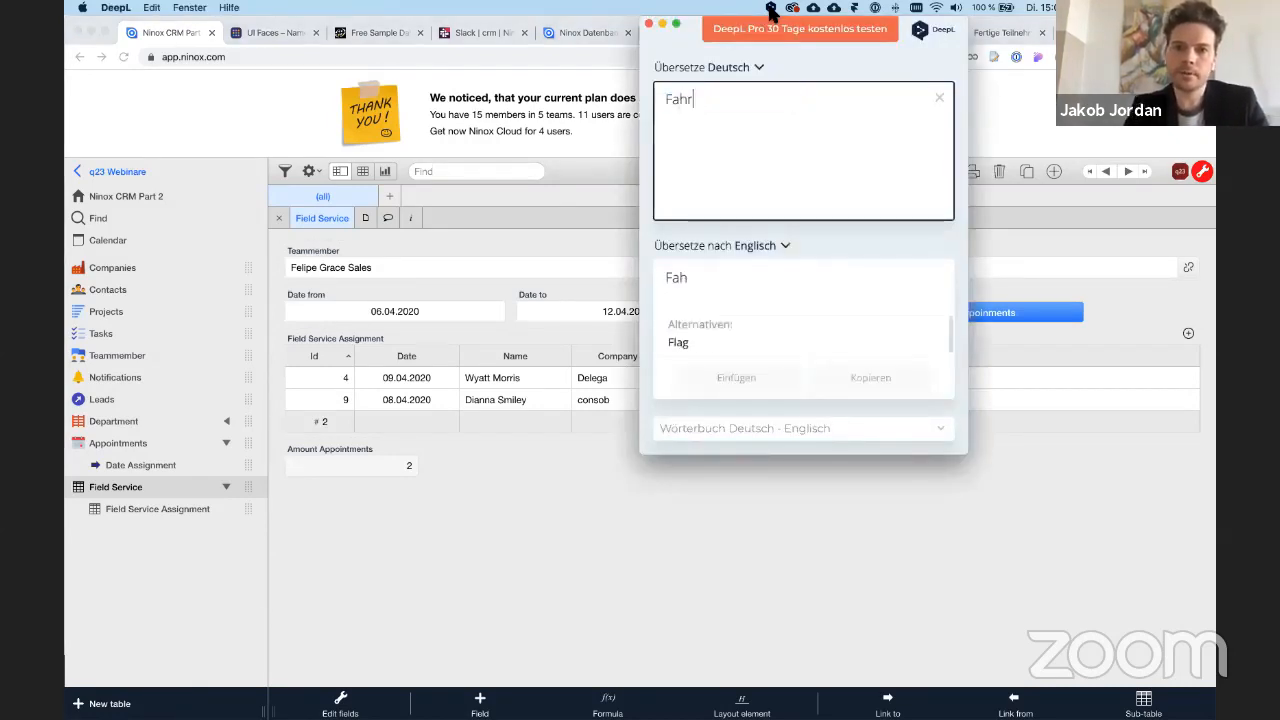
type("tenbu")
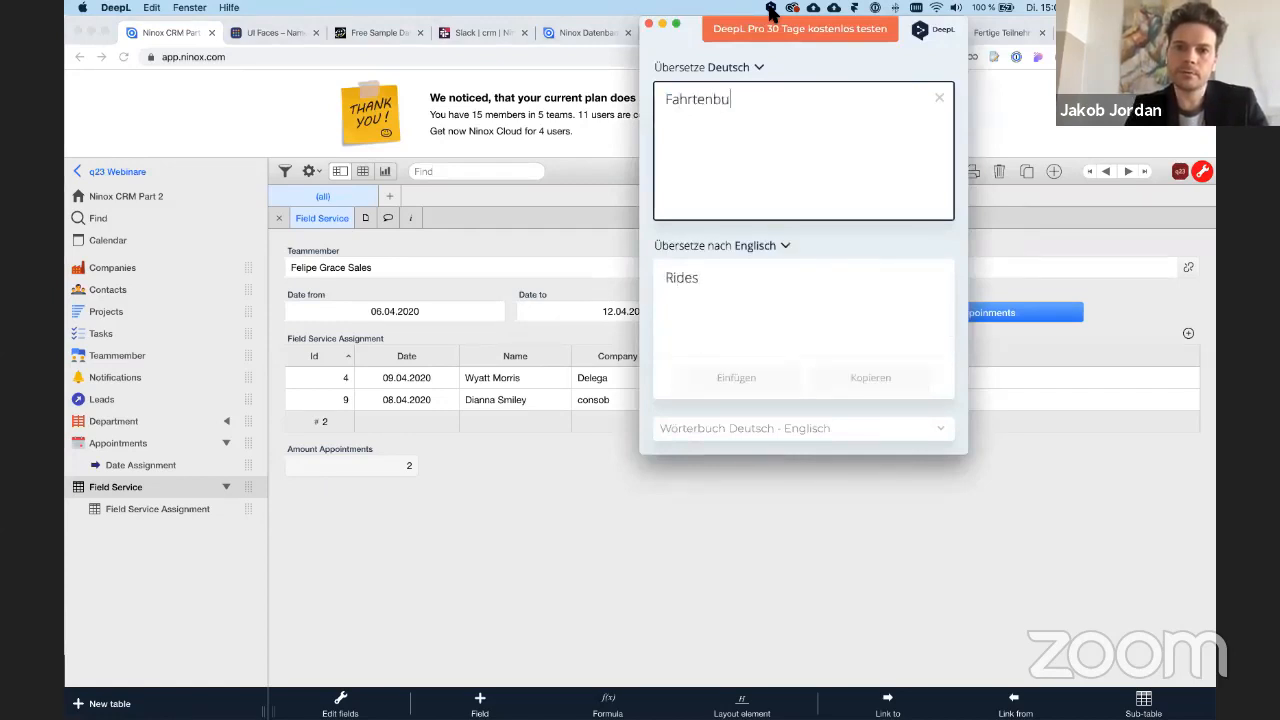
type("ch")
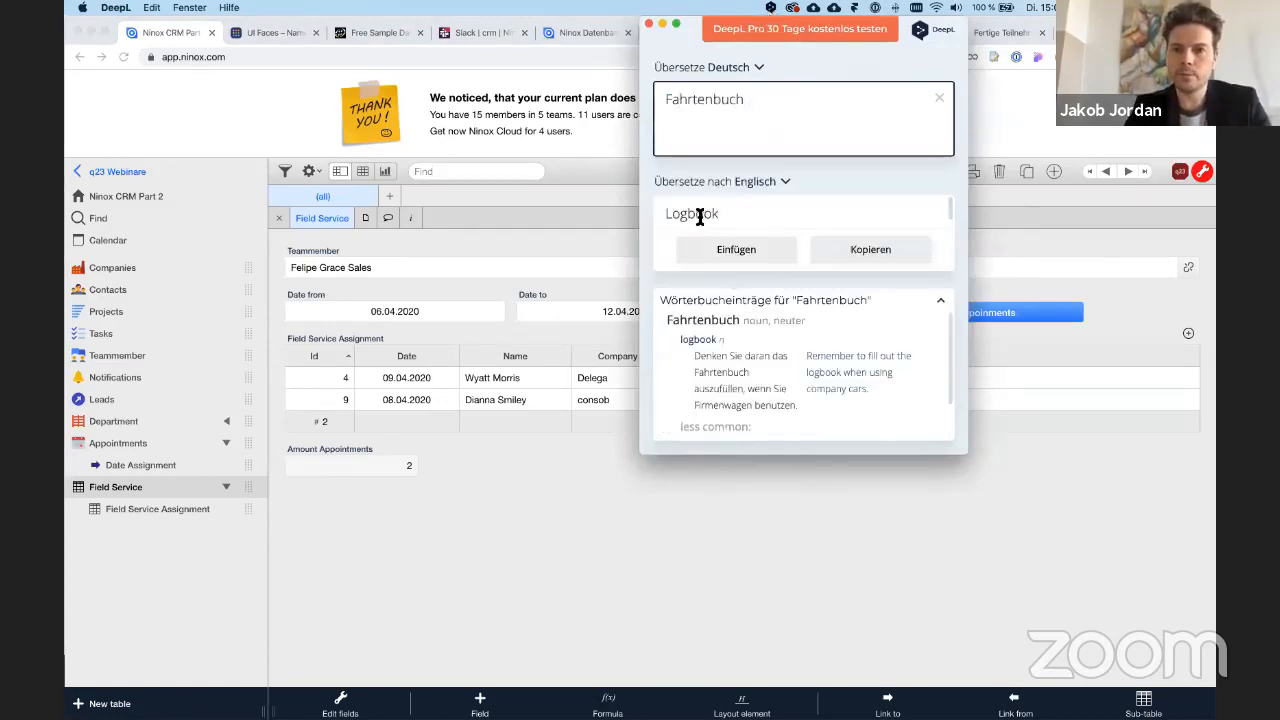
double_click(700, 218)
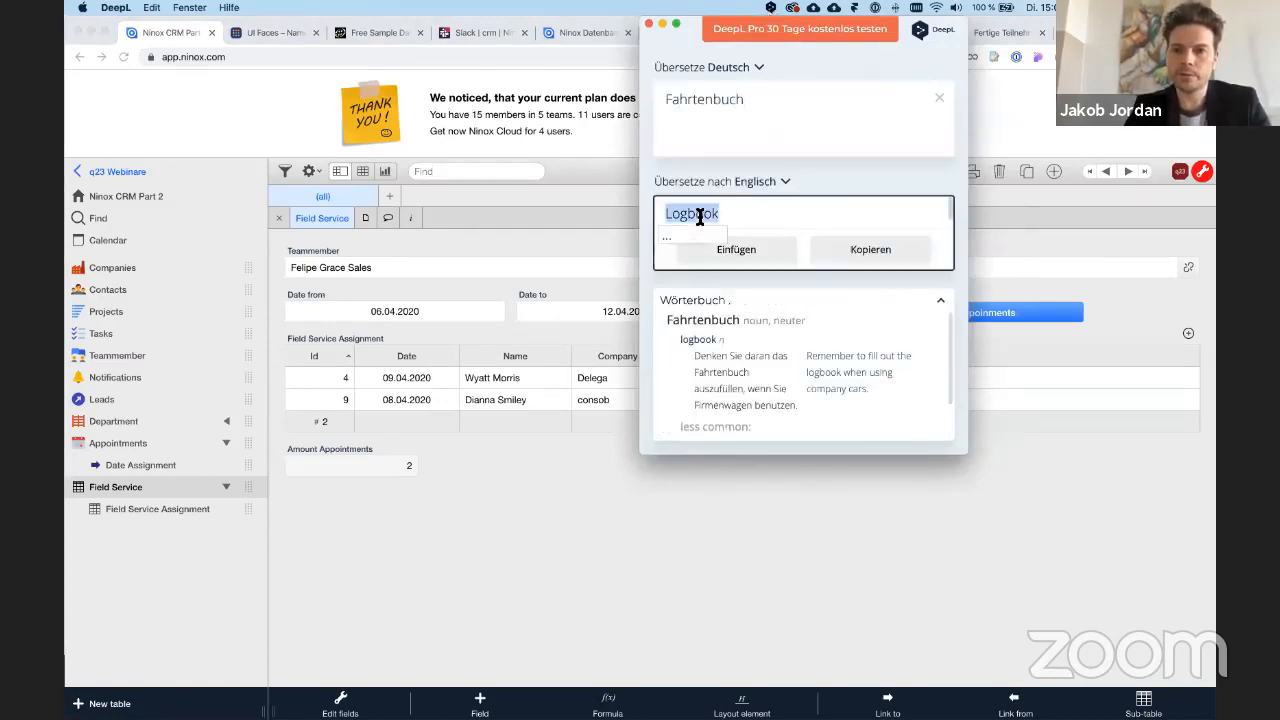
left_click(704, 524)
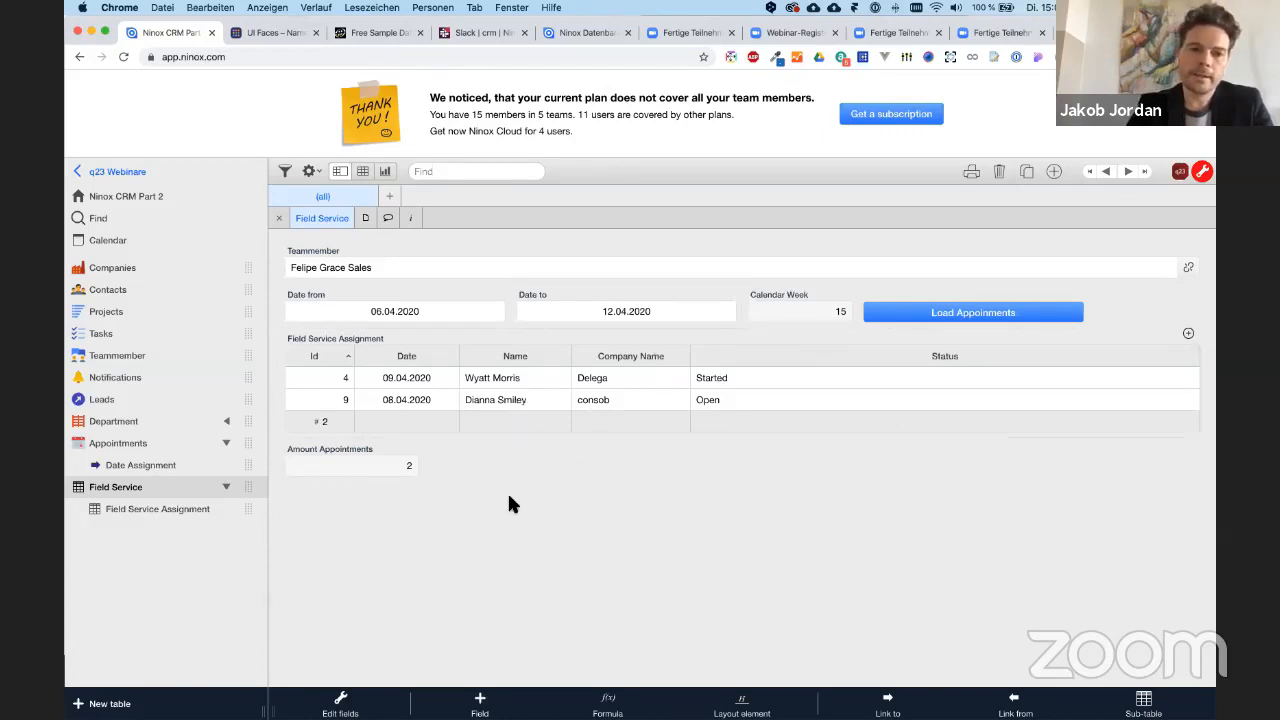
- Add a sub-table named Logbook with an arrow icon to the Field Service table and save it
left_click(1134, 704)
double_click(404, 119)
type("Logbook")
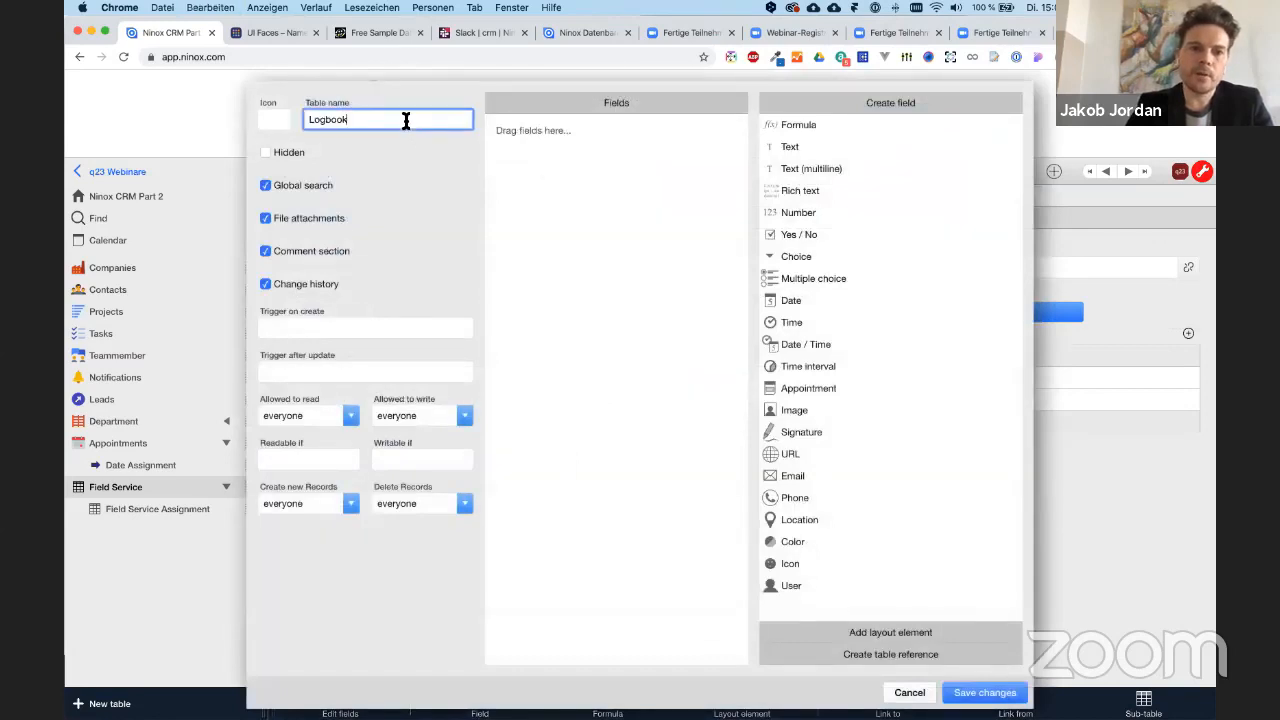
left_click(277, 112)
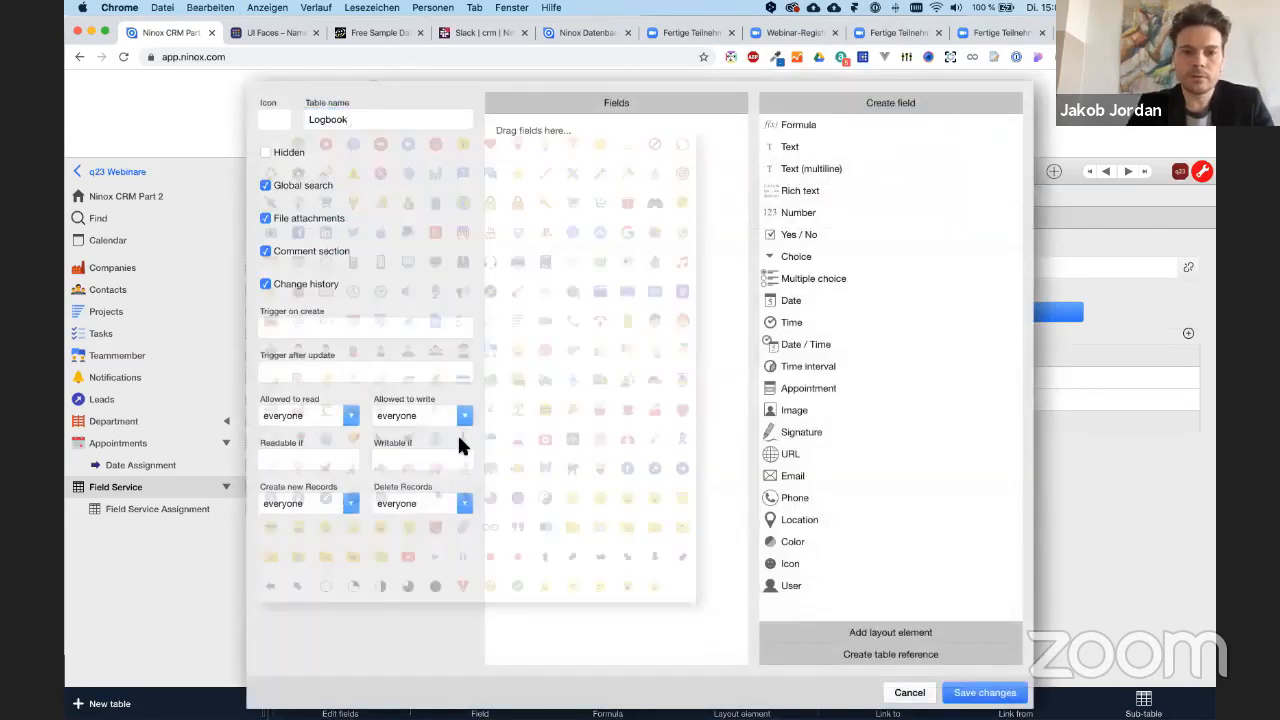
left_click(603, 557)
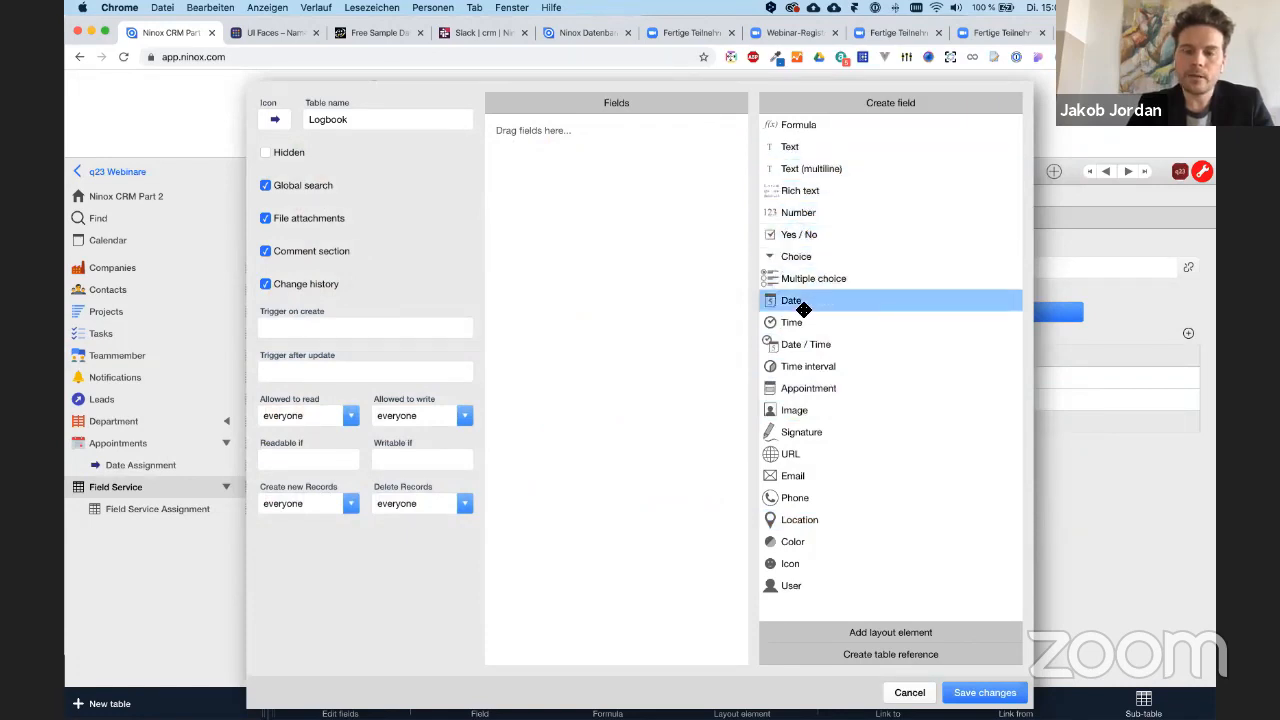
left_click(993, 696)
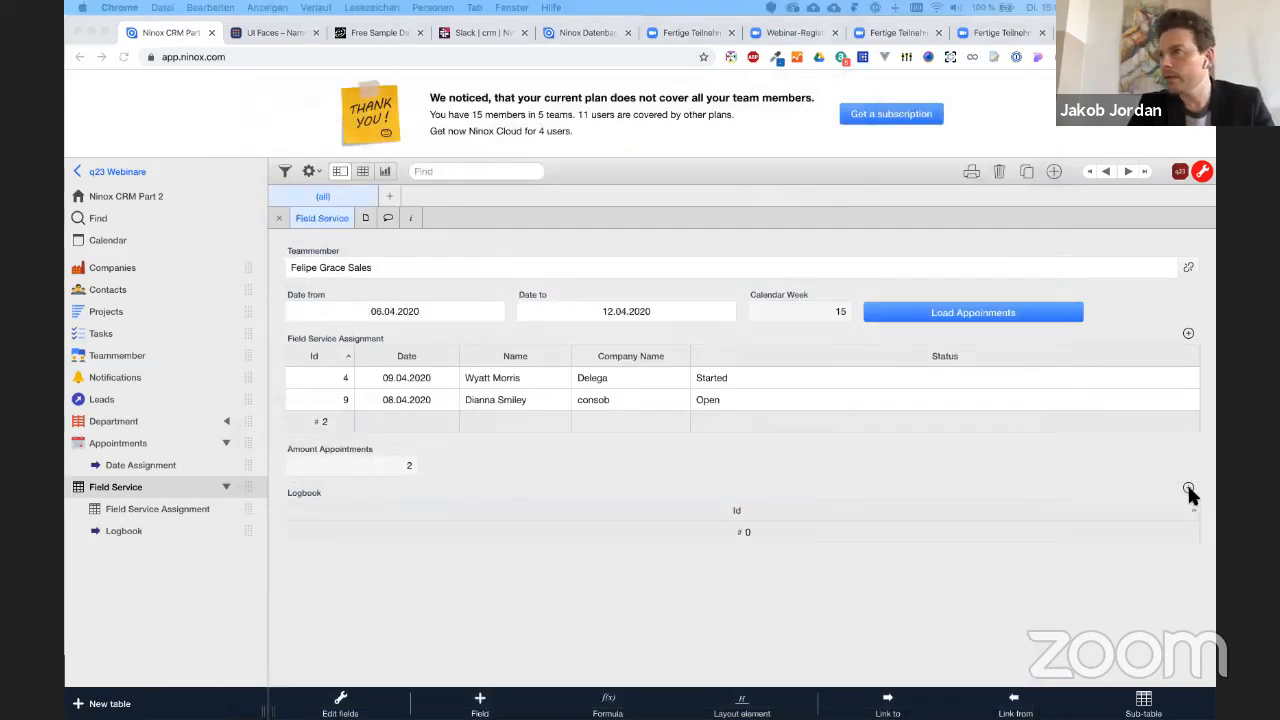
- Create a new Logbook record from the Field Service form and add a number field named Costs
left_click(795, 543)
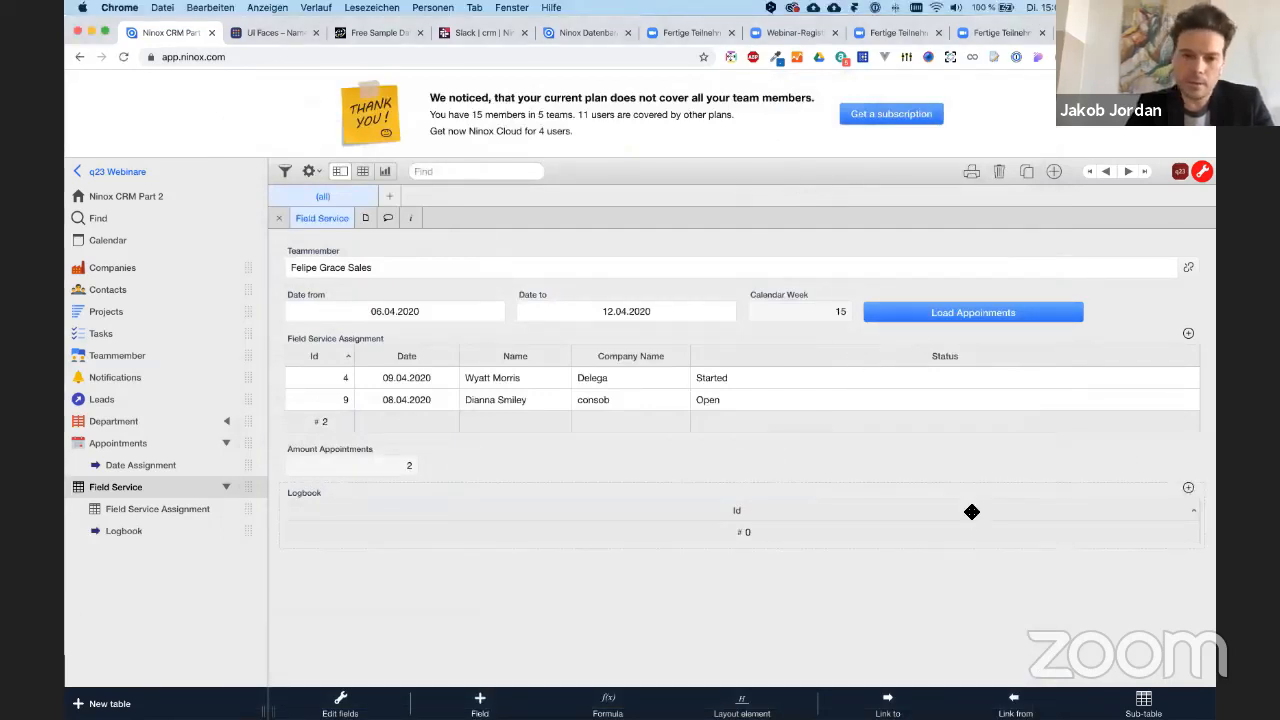
left_click(1188, 490)
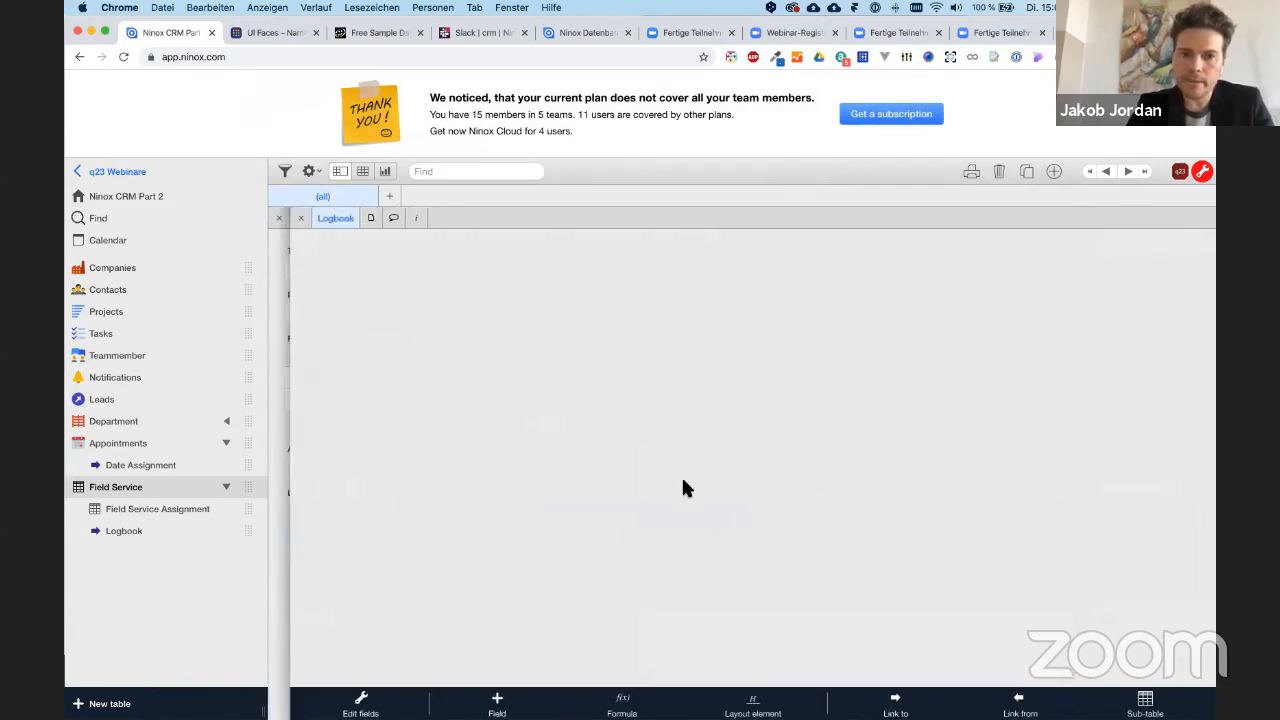
left_click(505, 703)
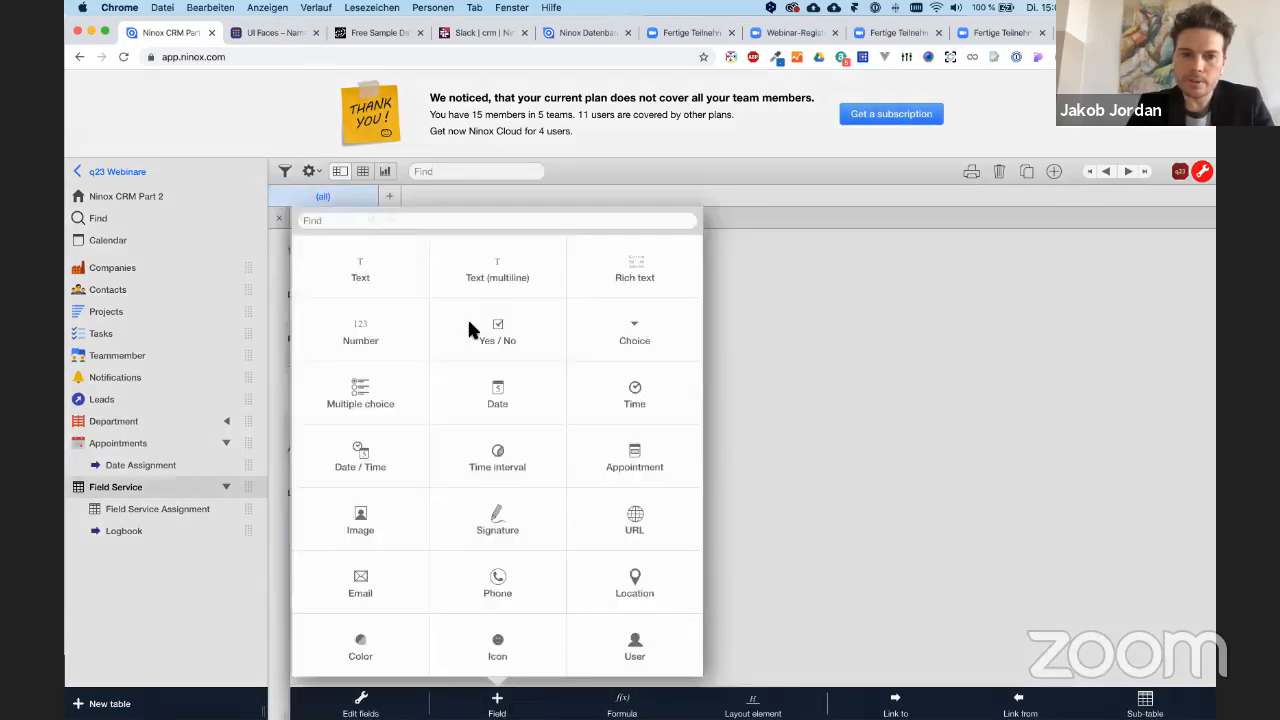
left_click(381, 345)
type("Cost")
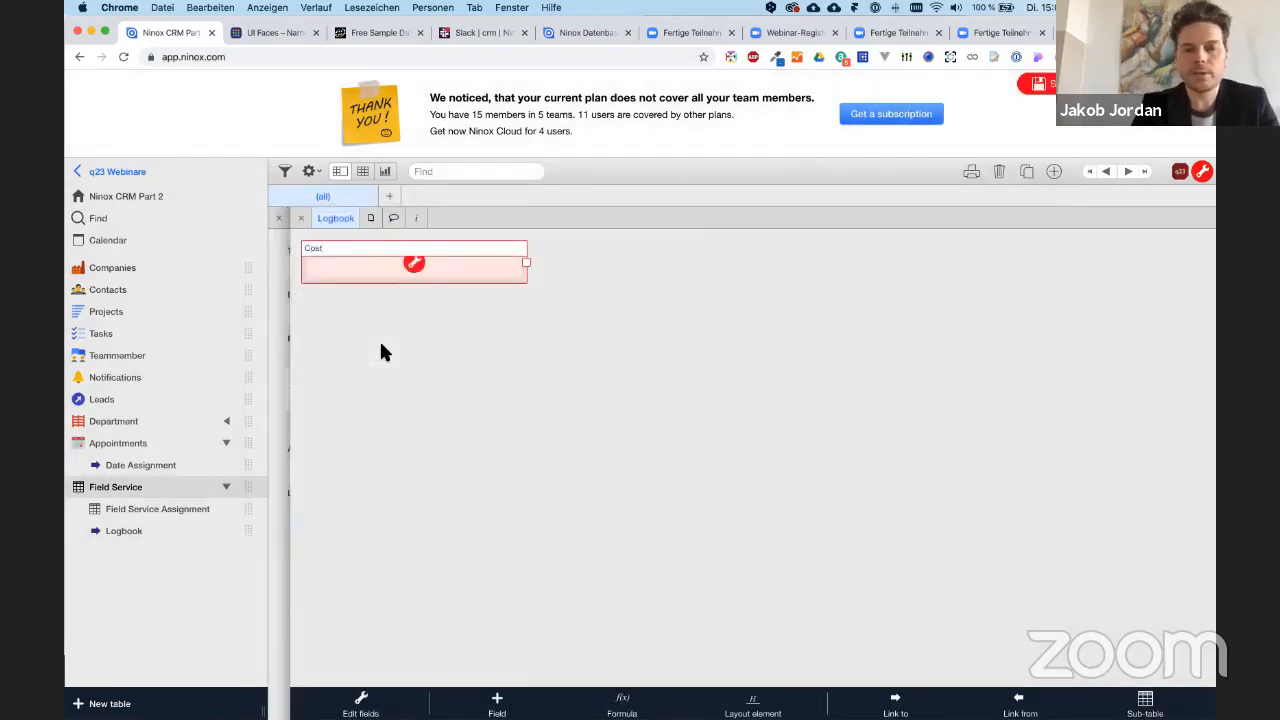
type("s")
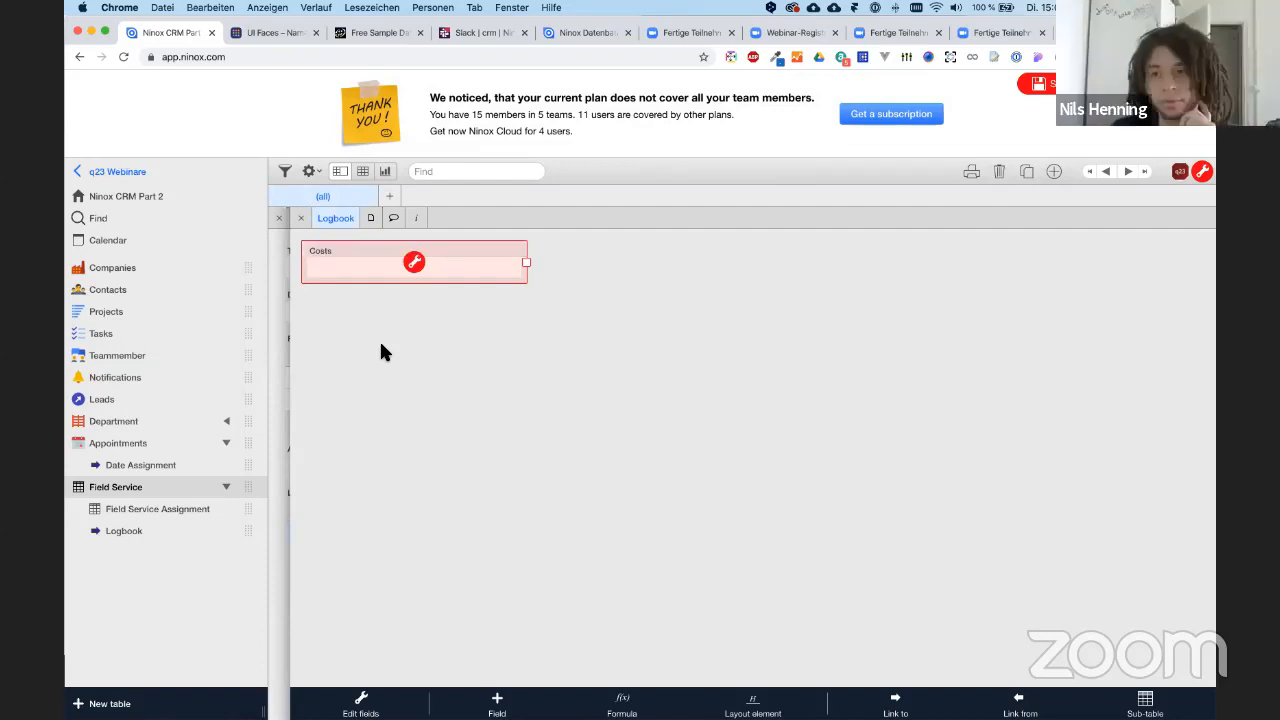
- Confirm the Costs field settings, save the form changes, and narrow the Id column of the Logbook list on the Field Service record
key("Return")
double_click(420, 252)
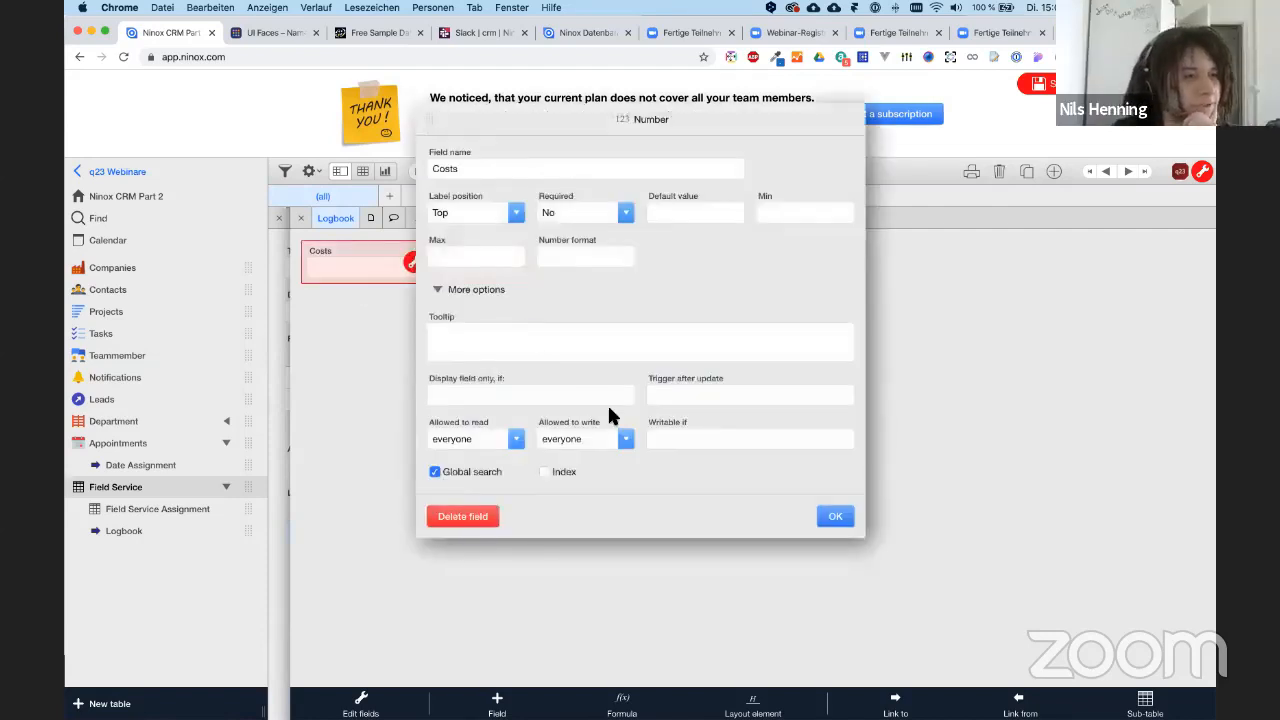
left_click(835, 516)
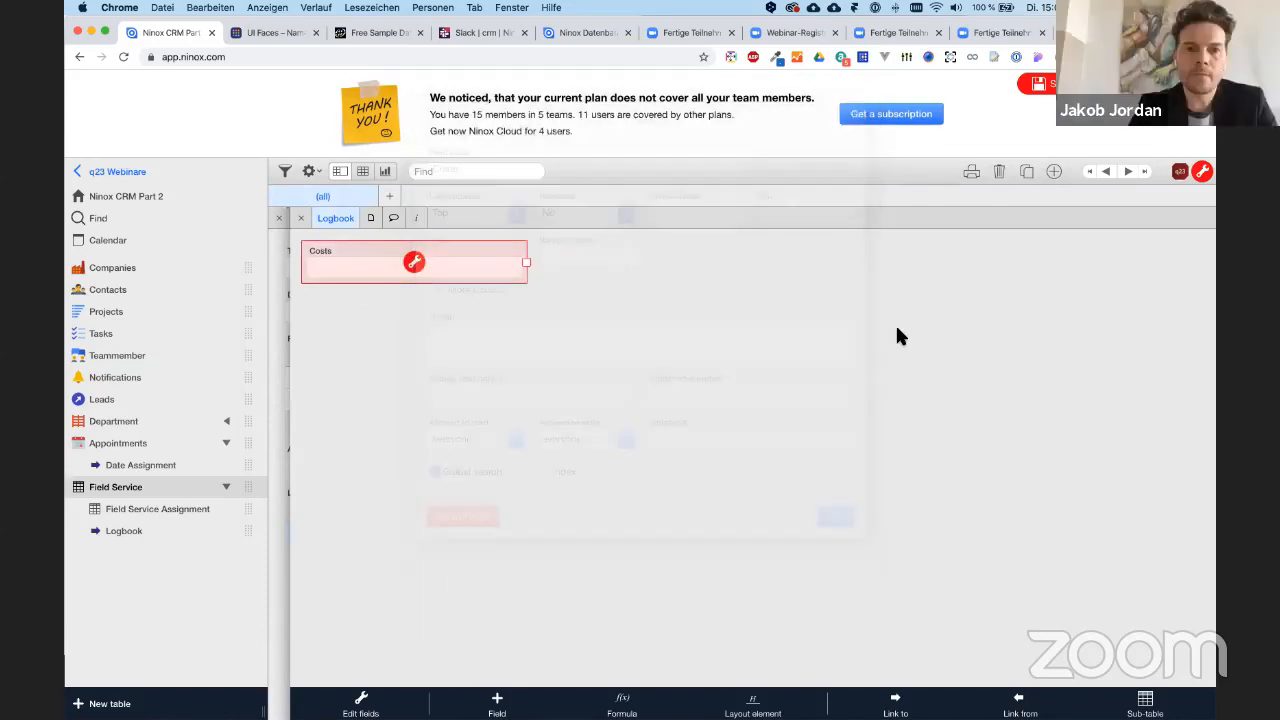
left_click(1070, 84)
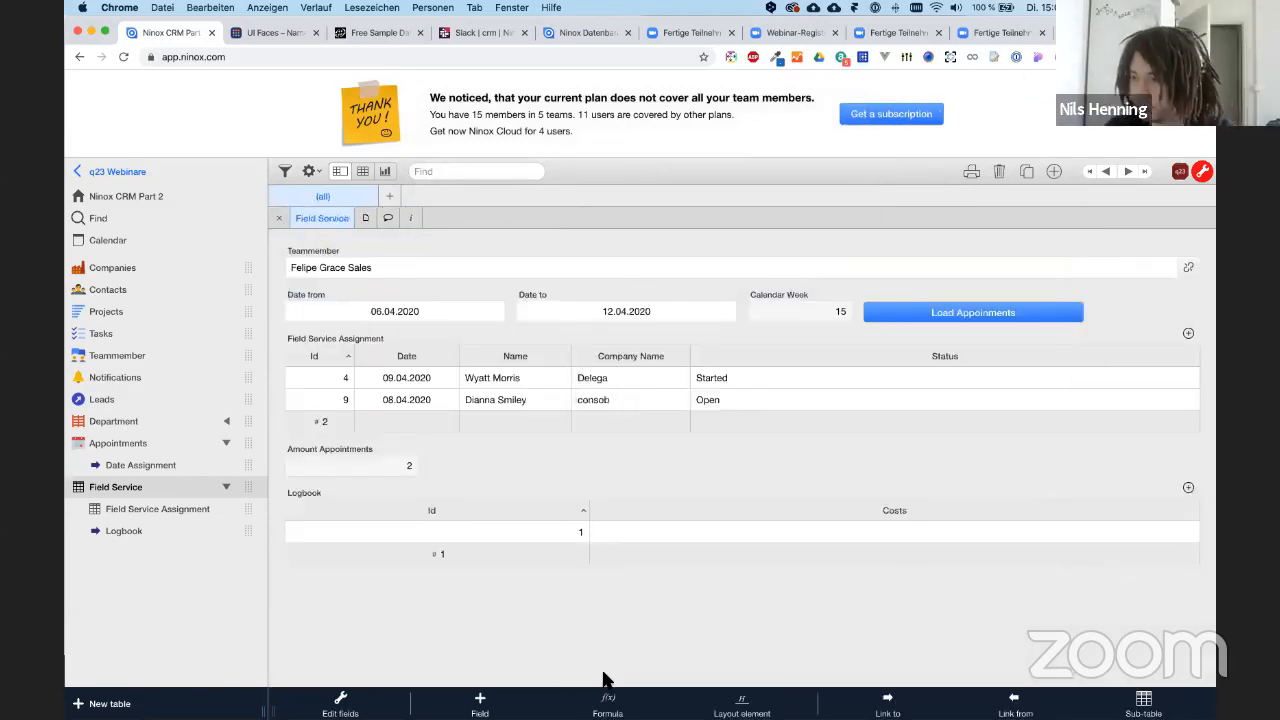
left_click_drag(587, 500, 425, 502)
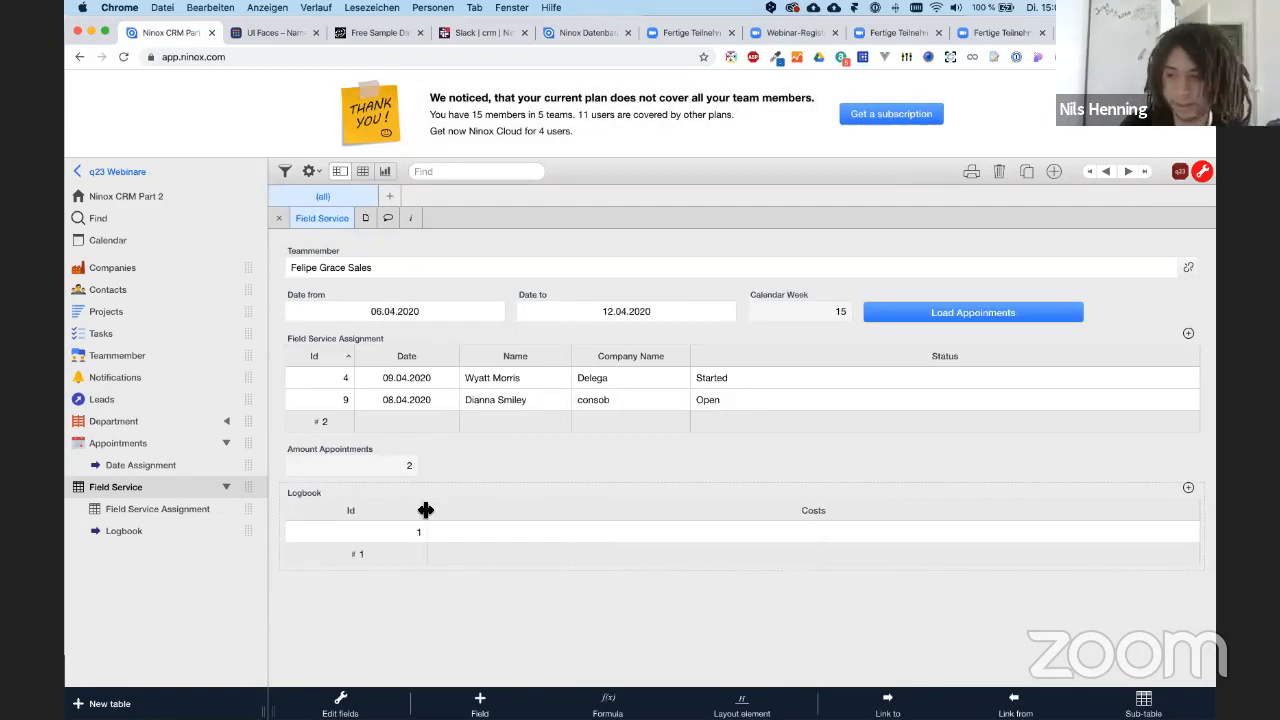
- Review the status and start time of the 09.04.2020 field service assignment, and return to the Field Service record
left_click(605, 372)
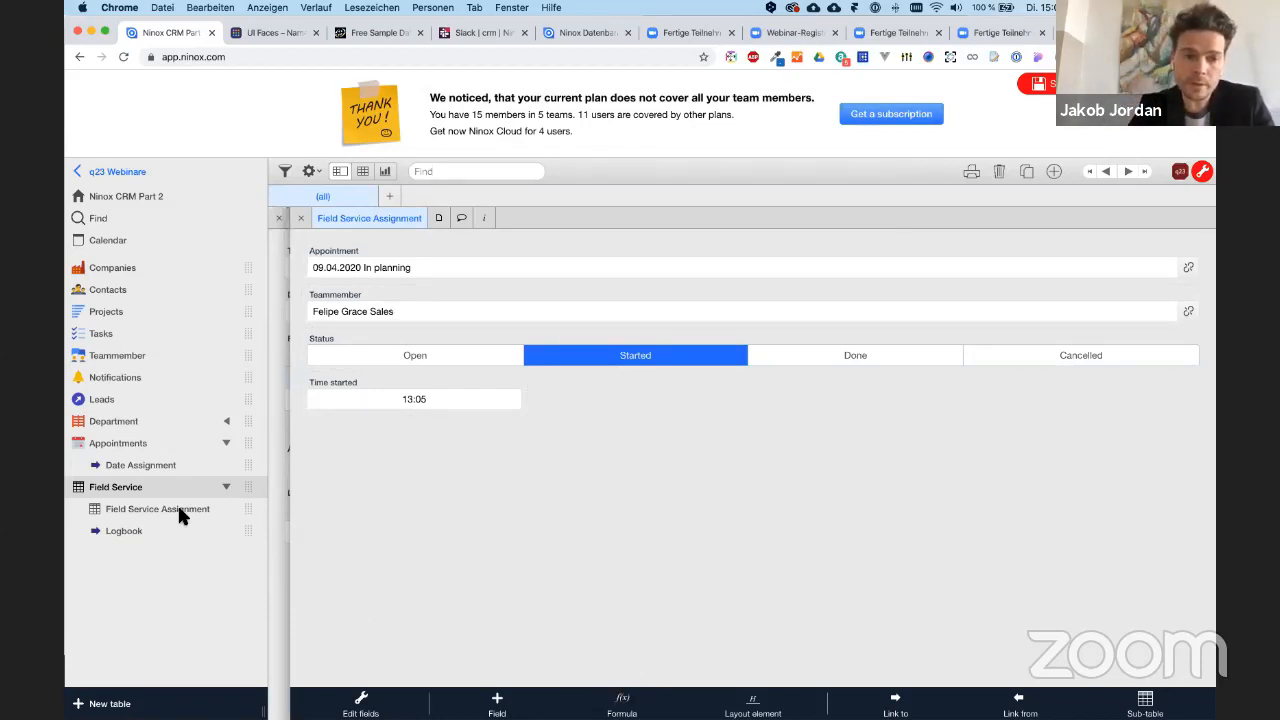
left_click(296, 214)
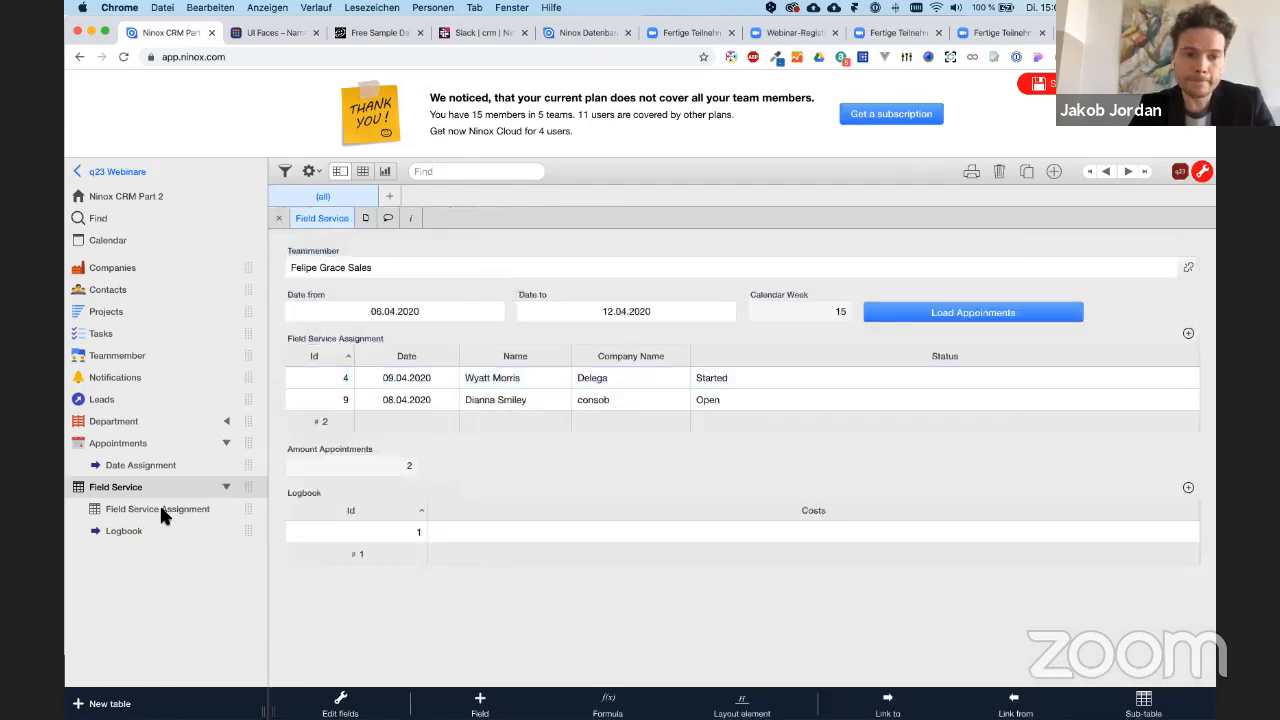
left_click(425, 385)
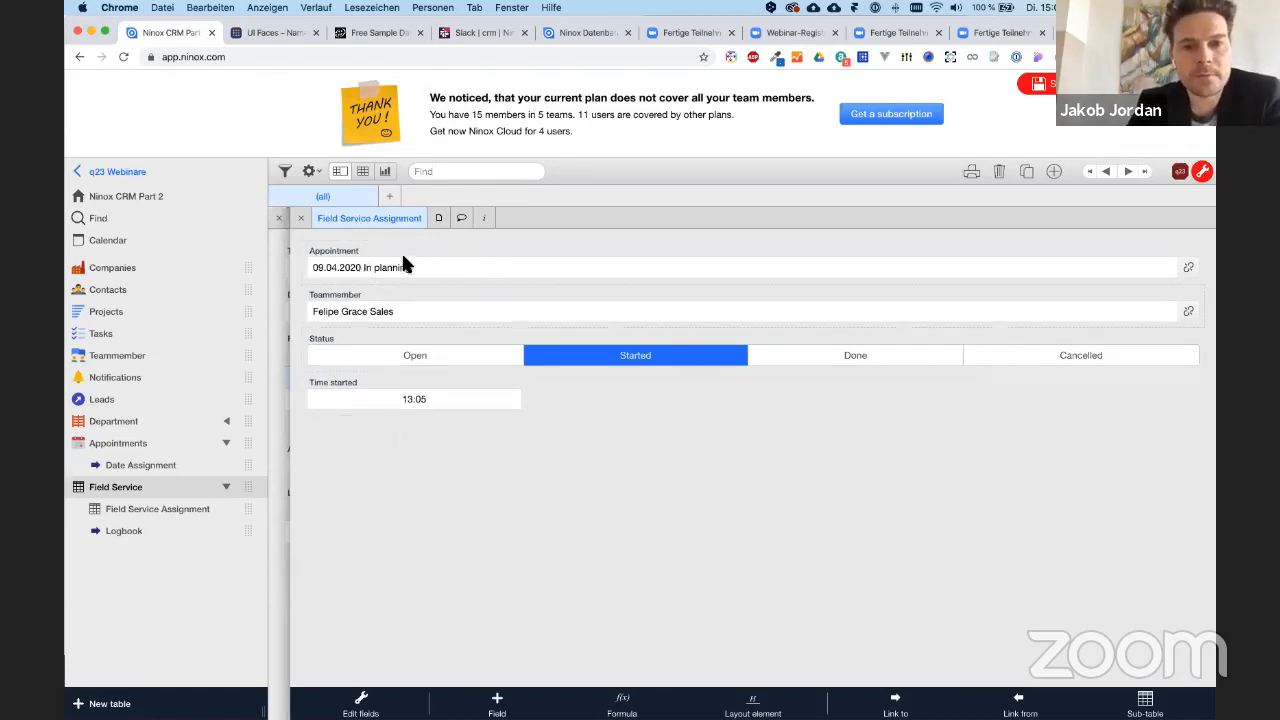
left_click(303, 218)
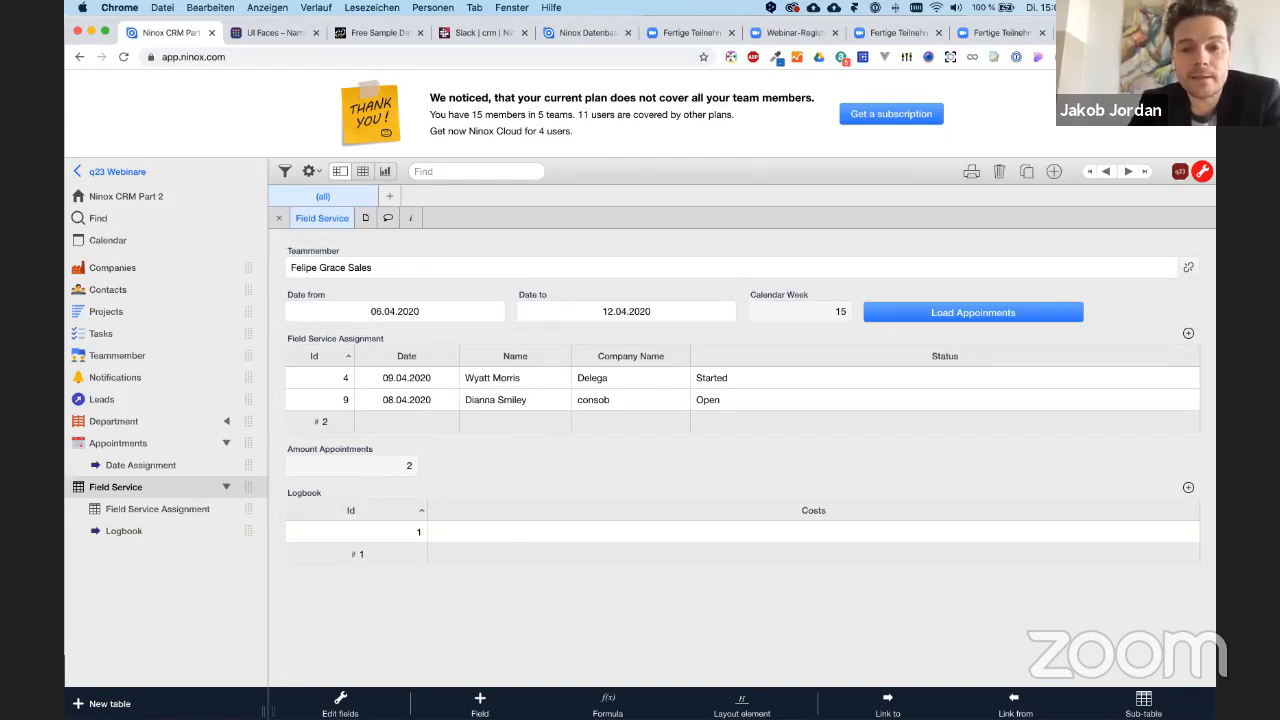
left_click(742, 705)
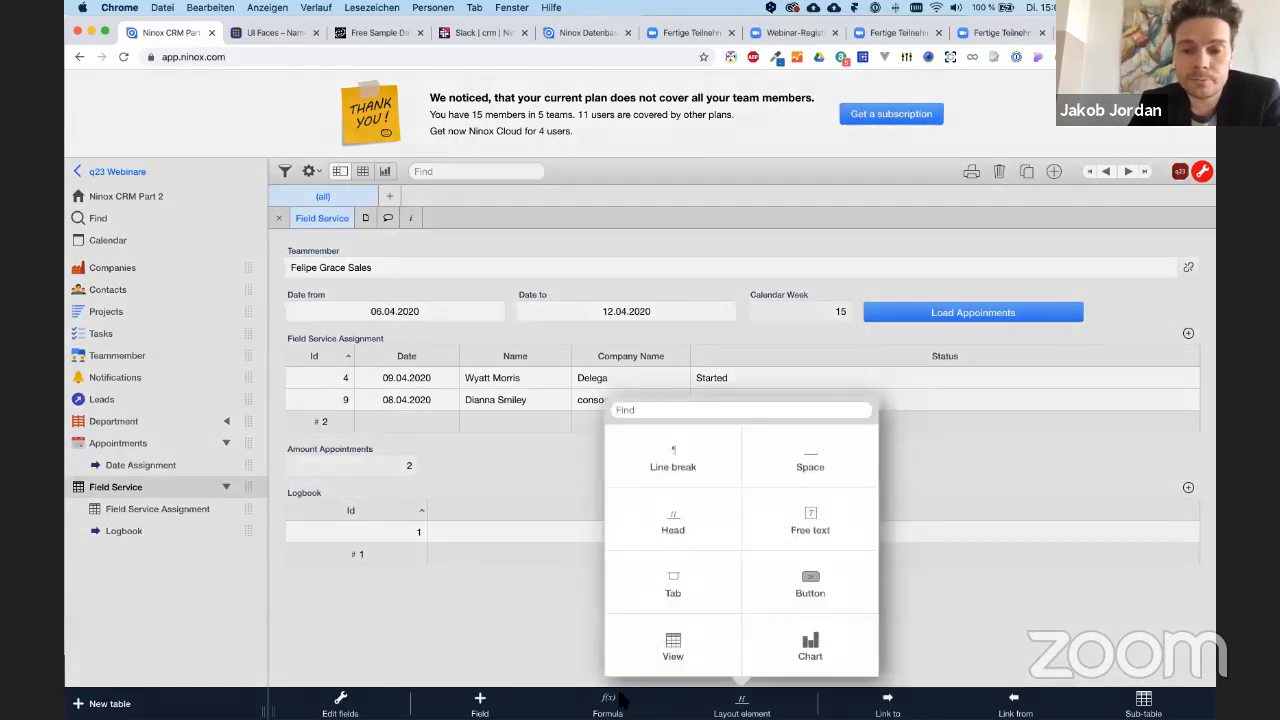
left_click(800, 645)
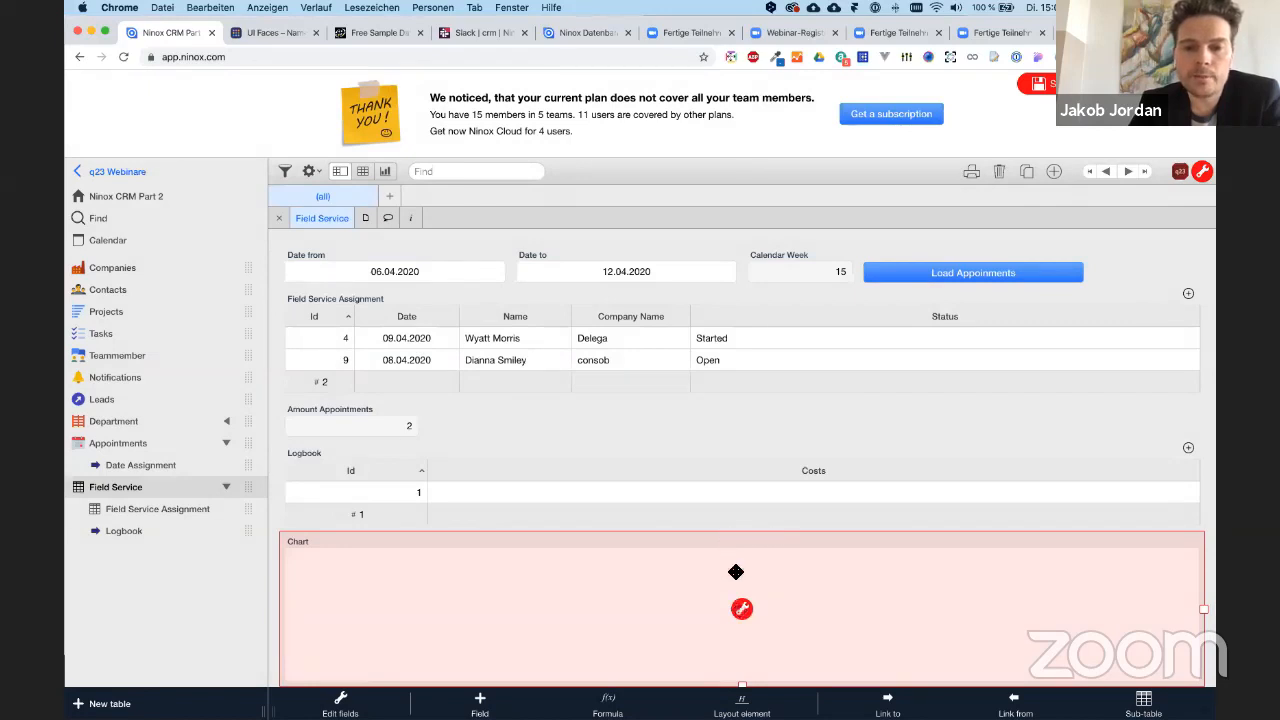
left_click(742, 609)
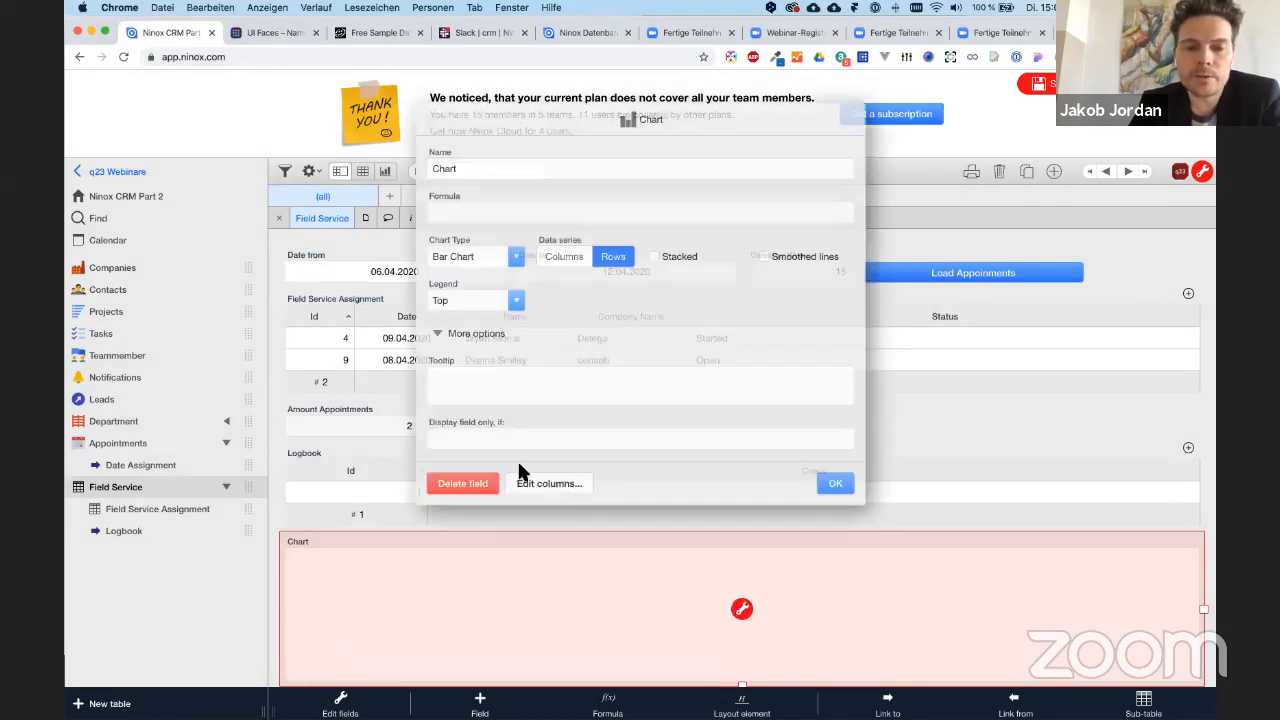
left_click(447, 484)
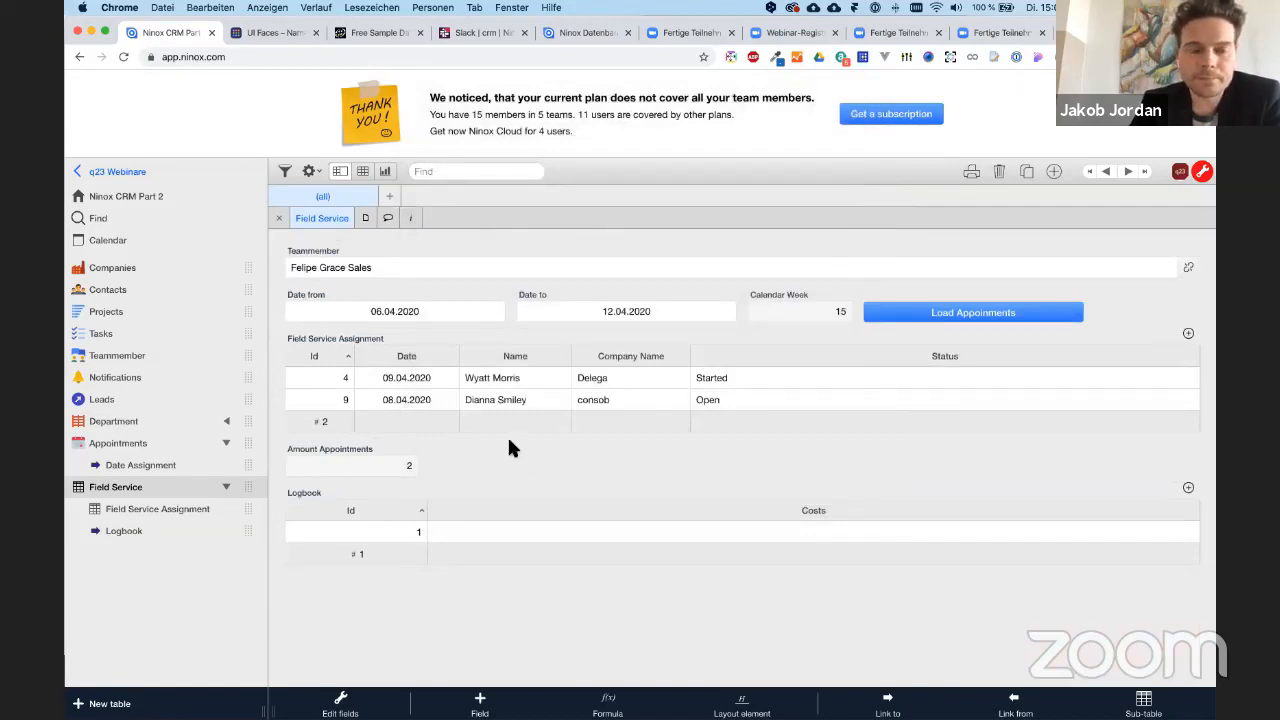
- Open the Companies table, look at the Change Requests slide in the presentation, and switch back to Ninox
left_click(127, 267)
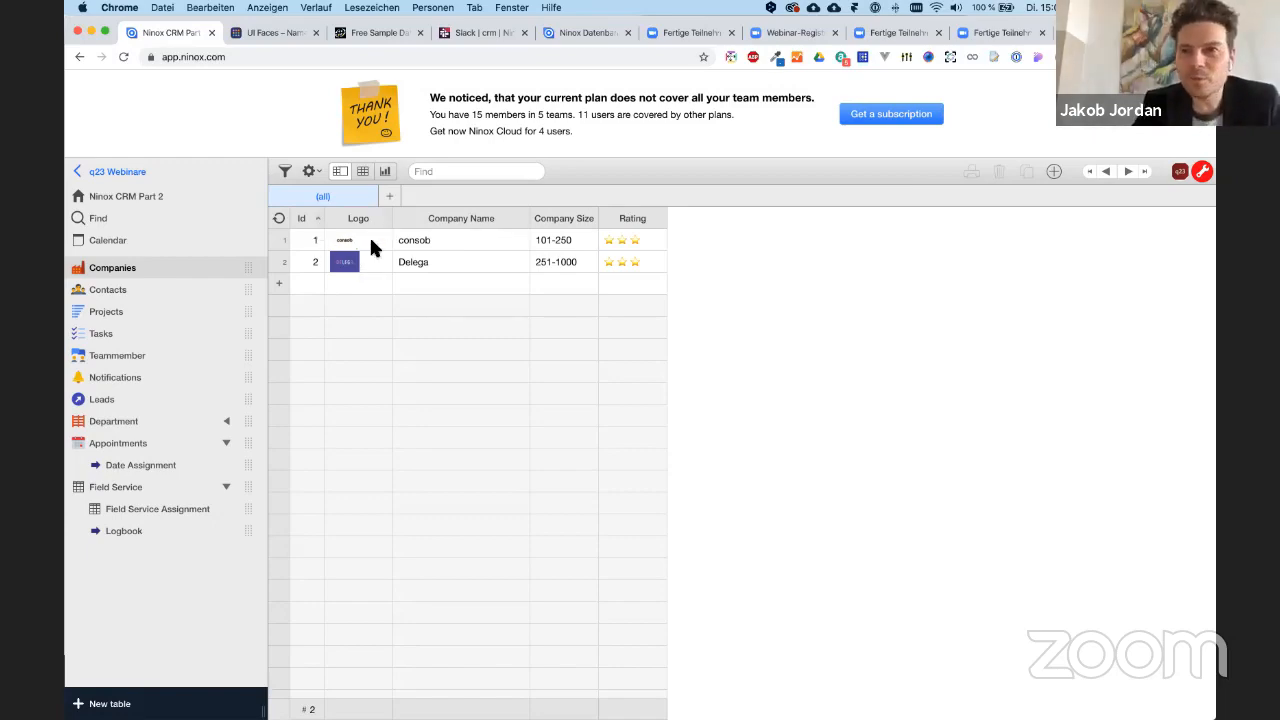
key("ctrl+Up")
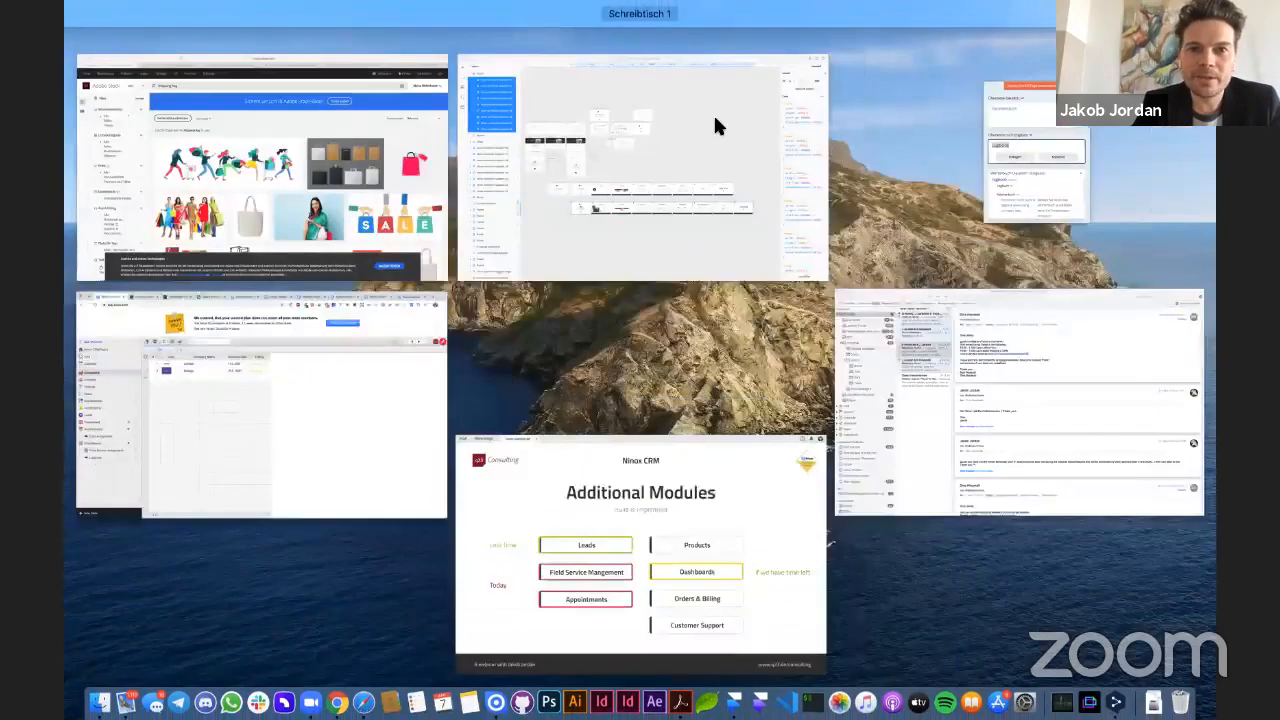
left_click(656, 516)
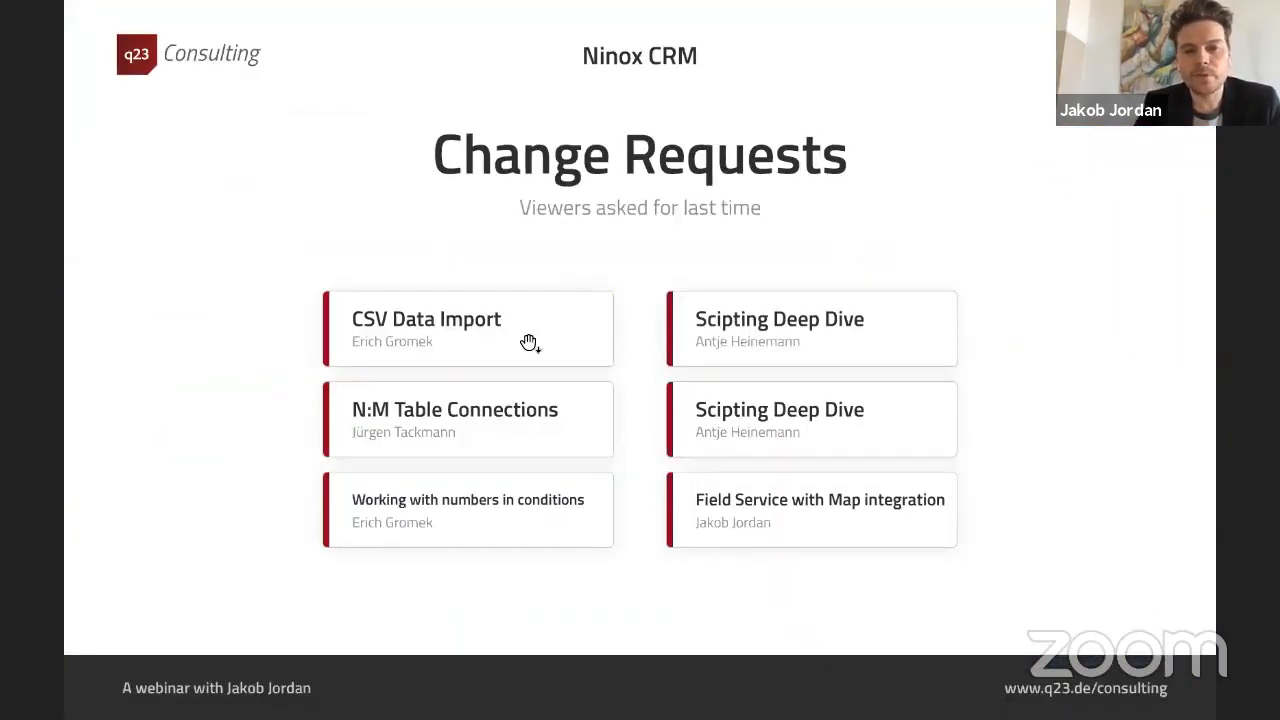
key("ctrl+Up")
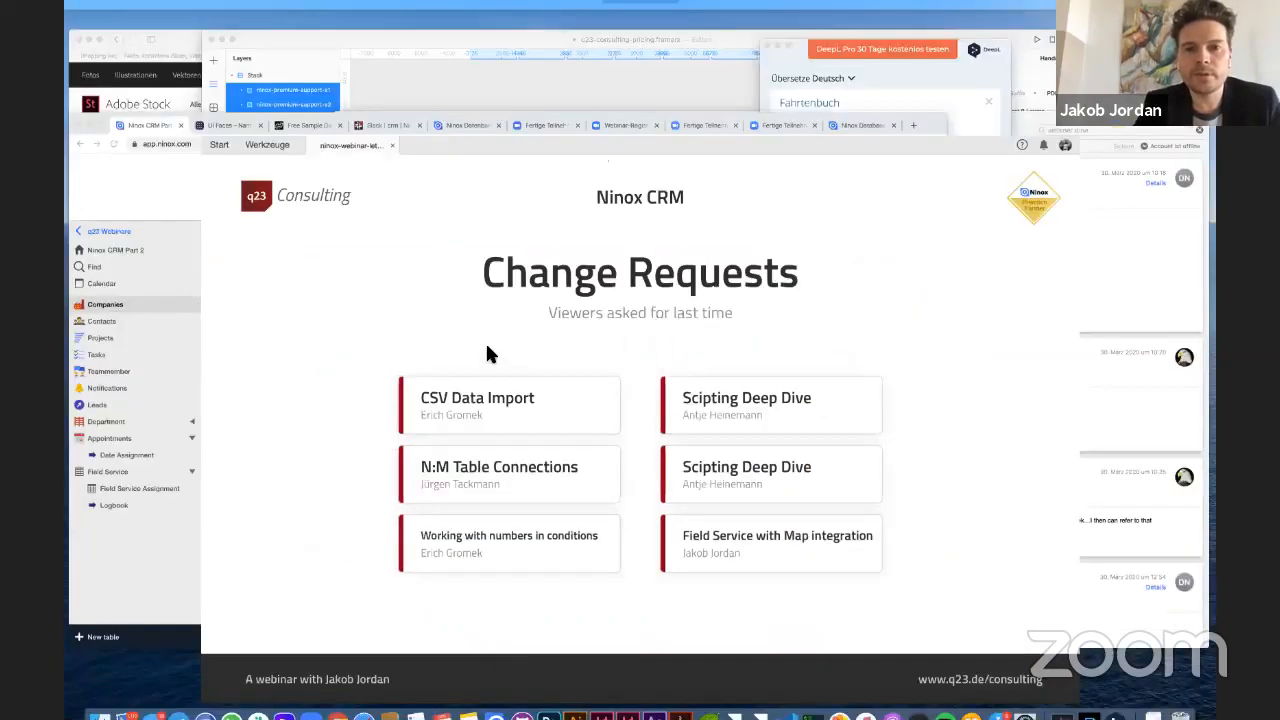
left_click(280, 440)
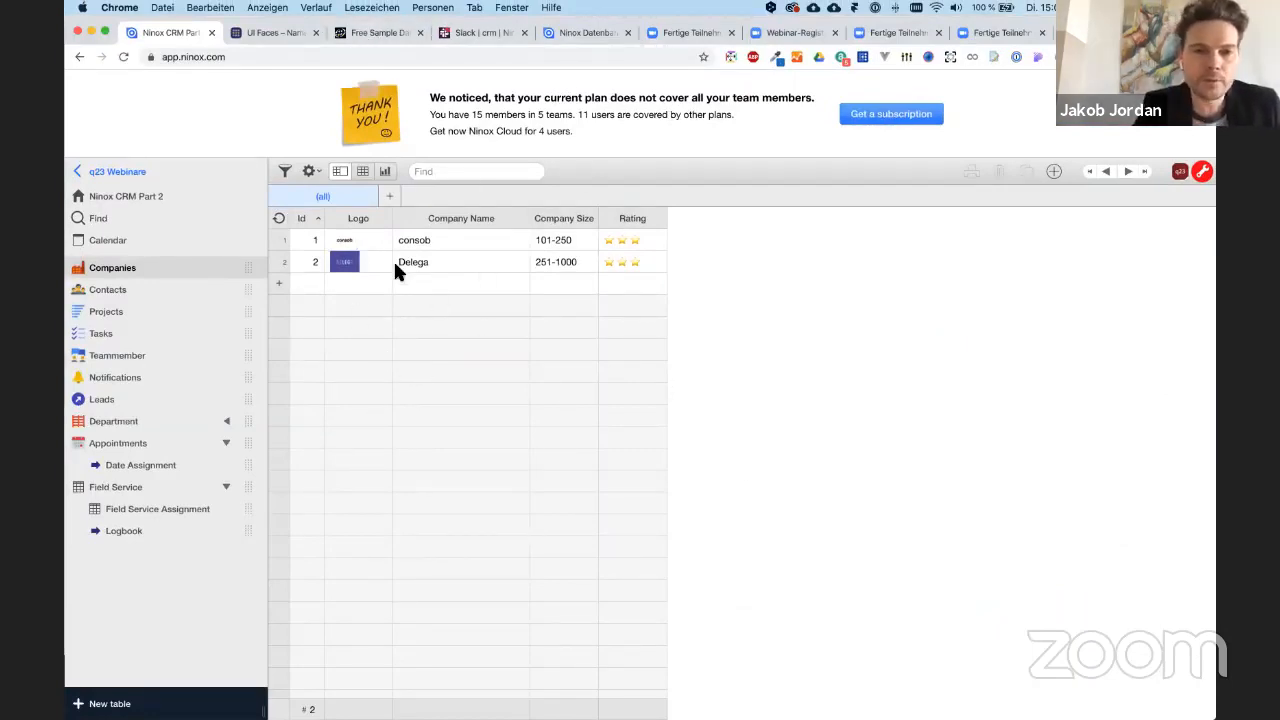
- Open the data import for Companies, and download the free US 500-record sample data as us-500 to Downloads and unpack it
left_click(309, 171)
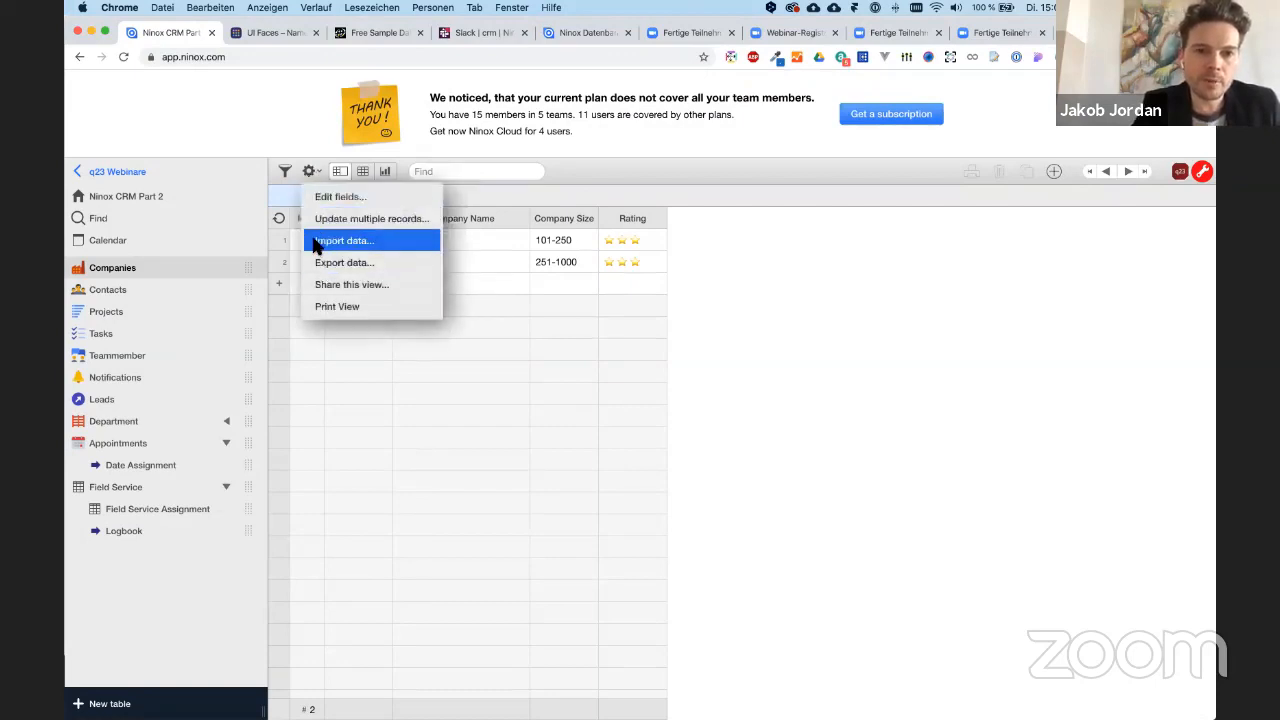
left_click(331, 239)
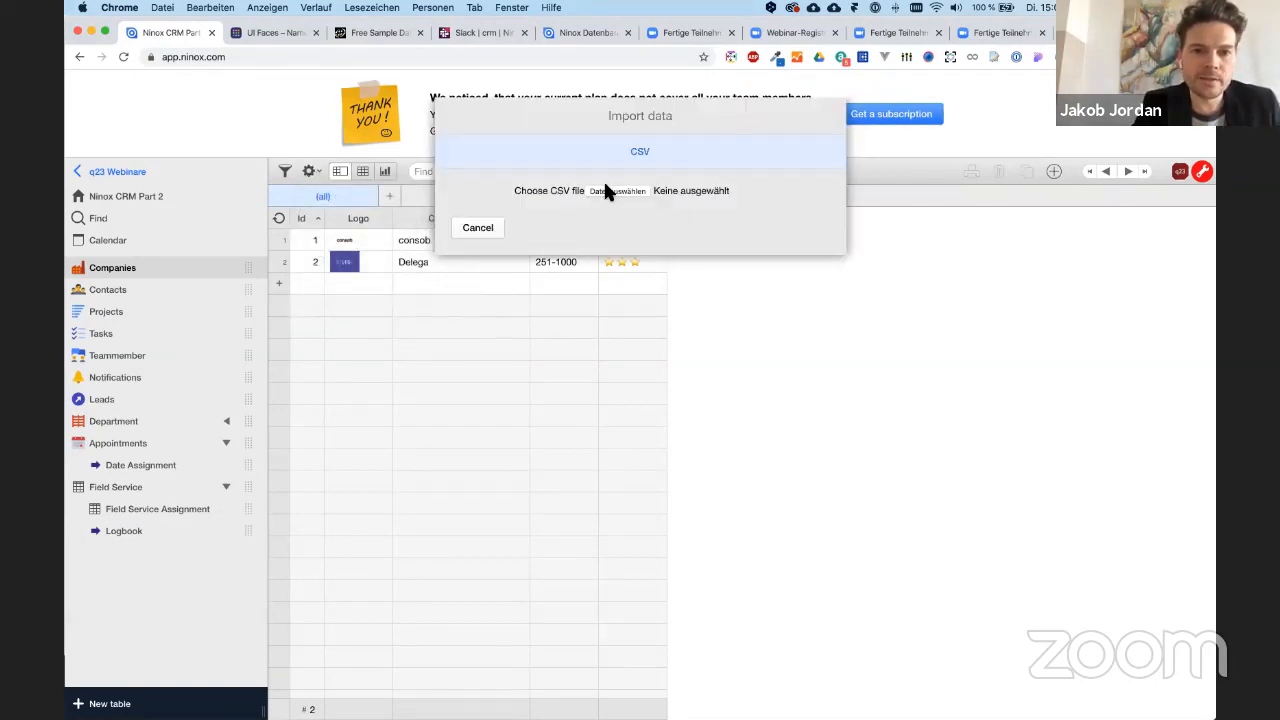
left_click(380, 35)
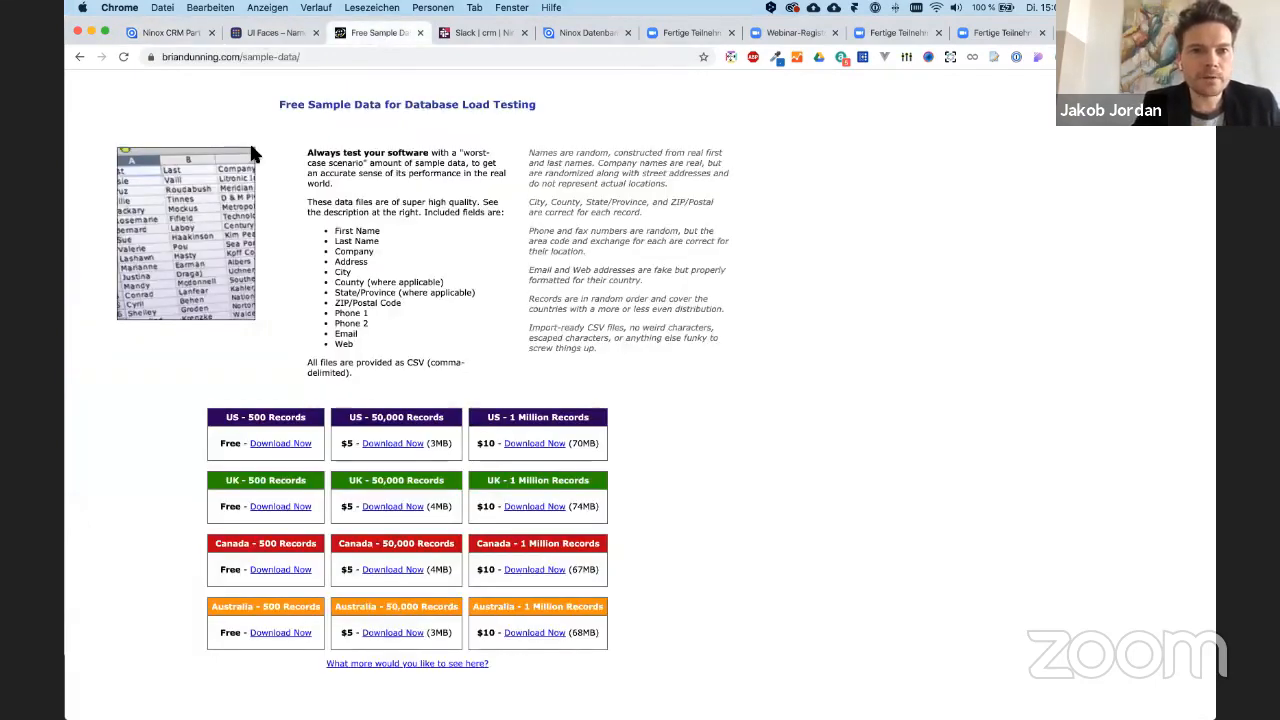
left_click(277, 444)
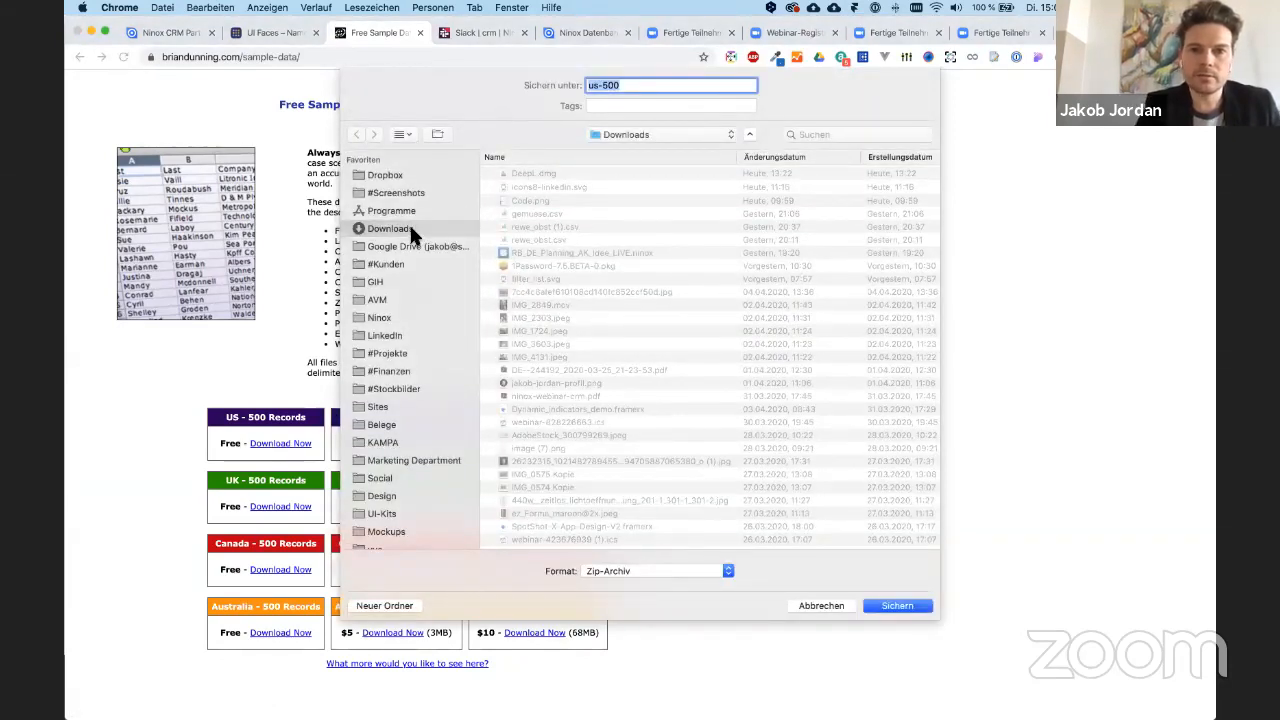
key("Return")
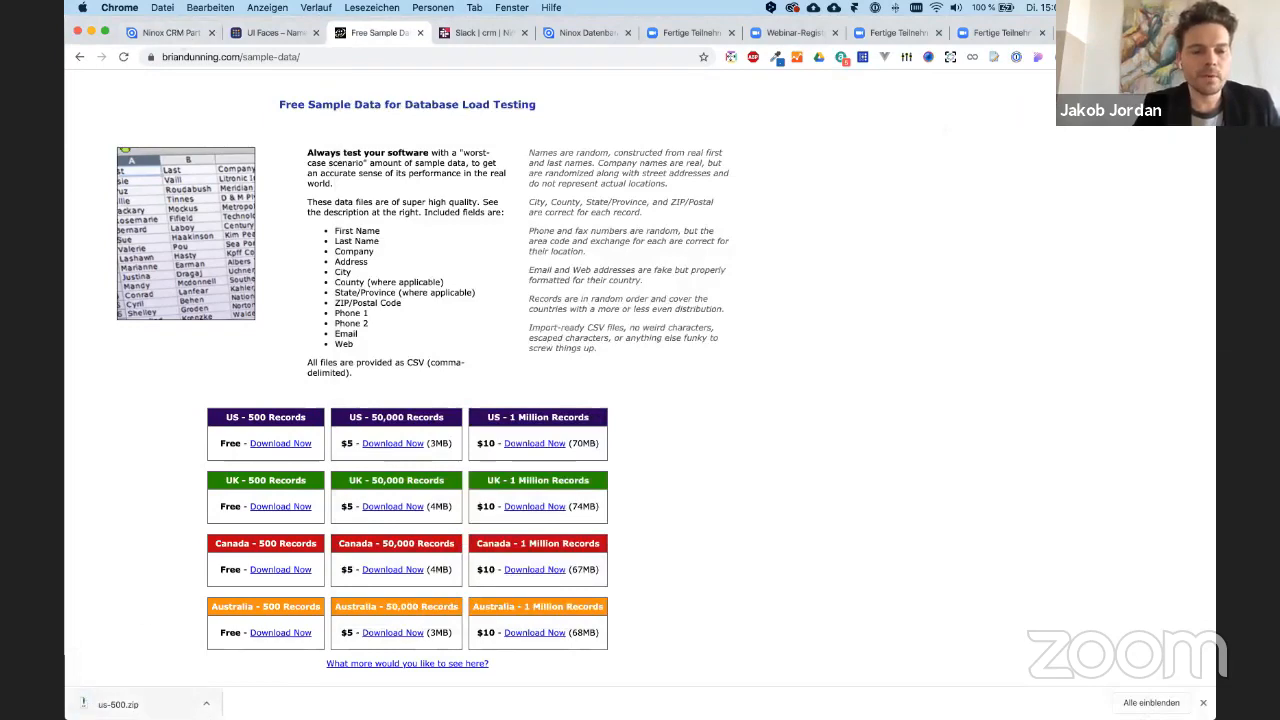
left_click(117, 704)
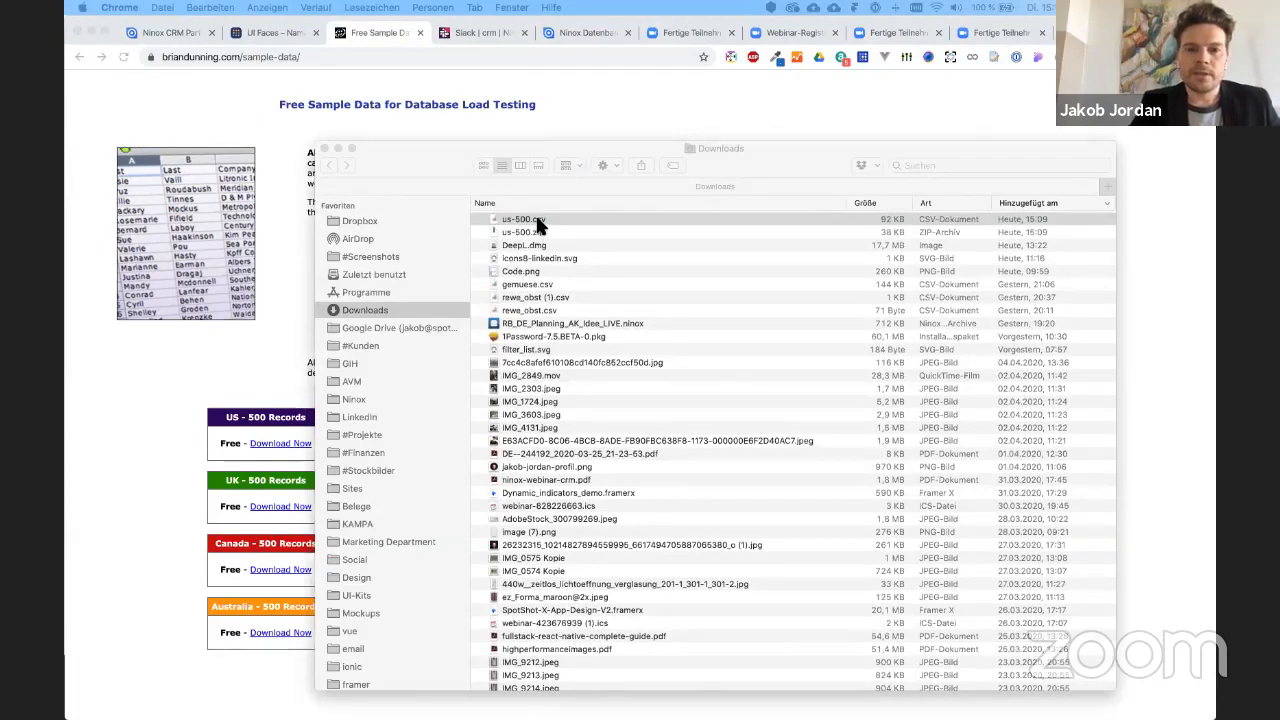
- Open us-500.csv in Numbers, widen its window, and examine the name, company, address and contact columns
double_click(537, 222)
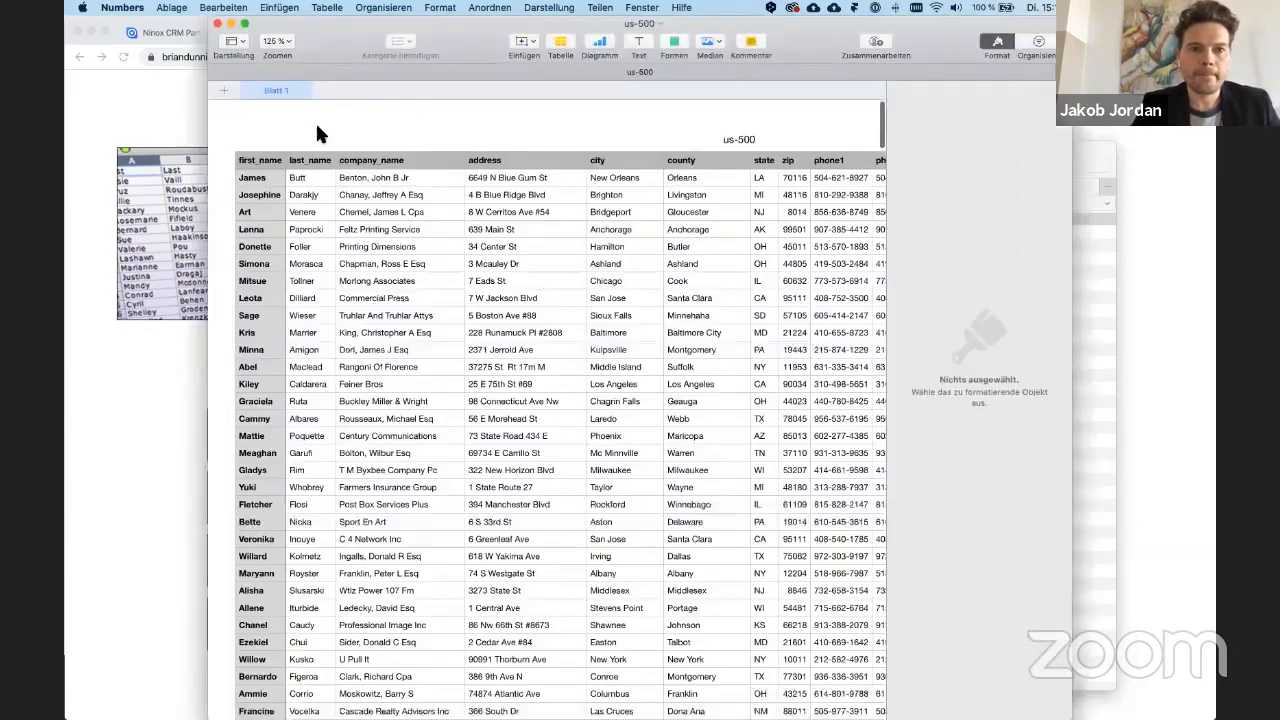
scroll(525, 390, "right", 4)
scroll(525, 390, "left", 4)
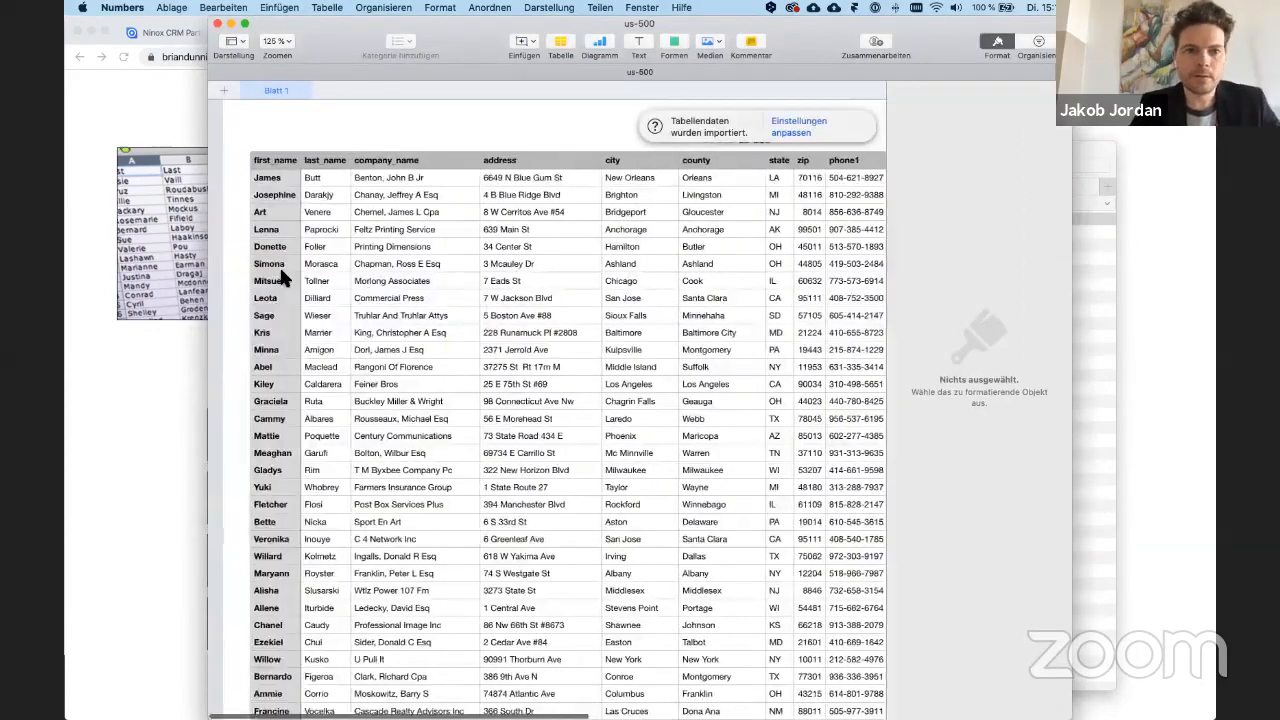
double_click(1071, 285)
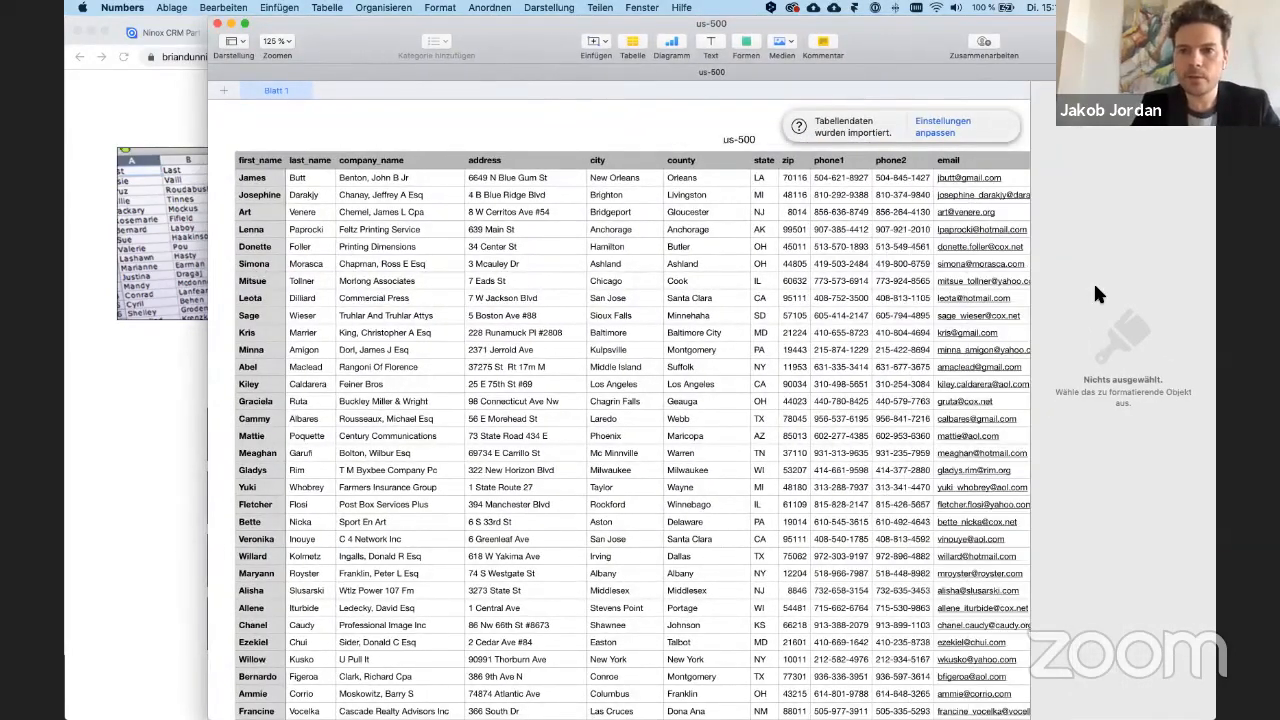
left_click_drag(208, 280, 62, 266)
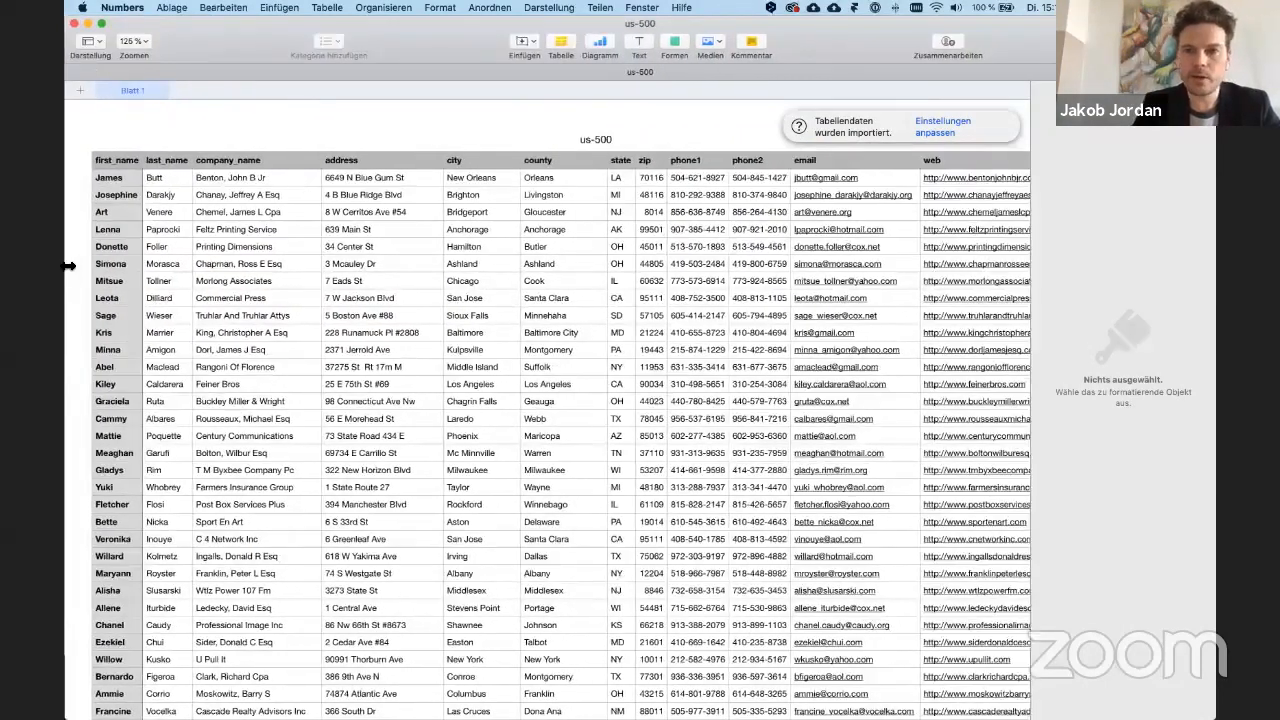
left_click(161, 167)
left_click(399, 177)
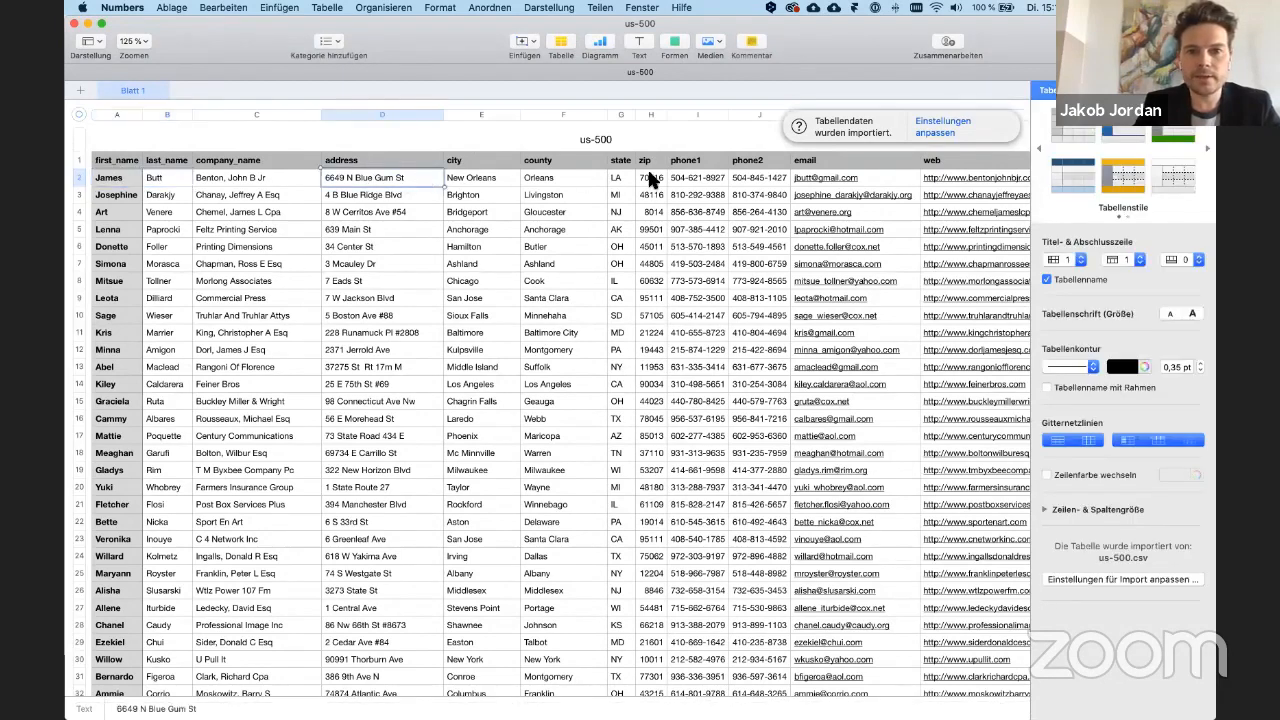
left_click(240, 179)
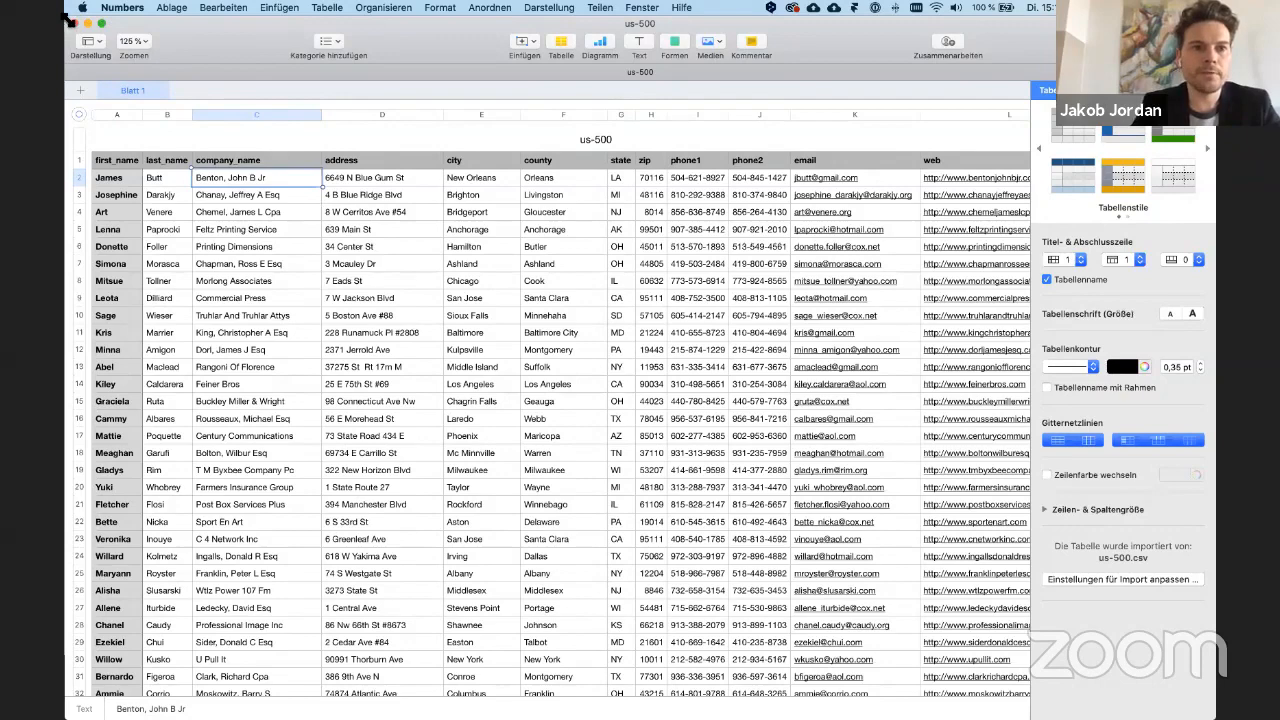
- Resize the Numbers and Chrome windows so that they sit side by side
left_click_drag(67, 19, 730, 27)
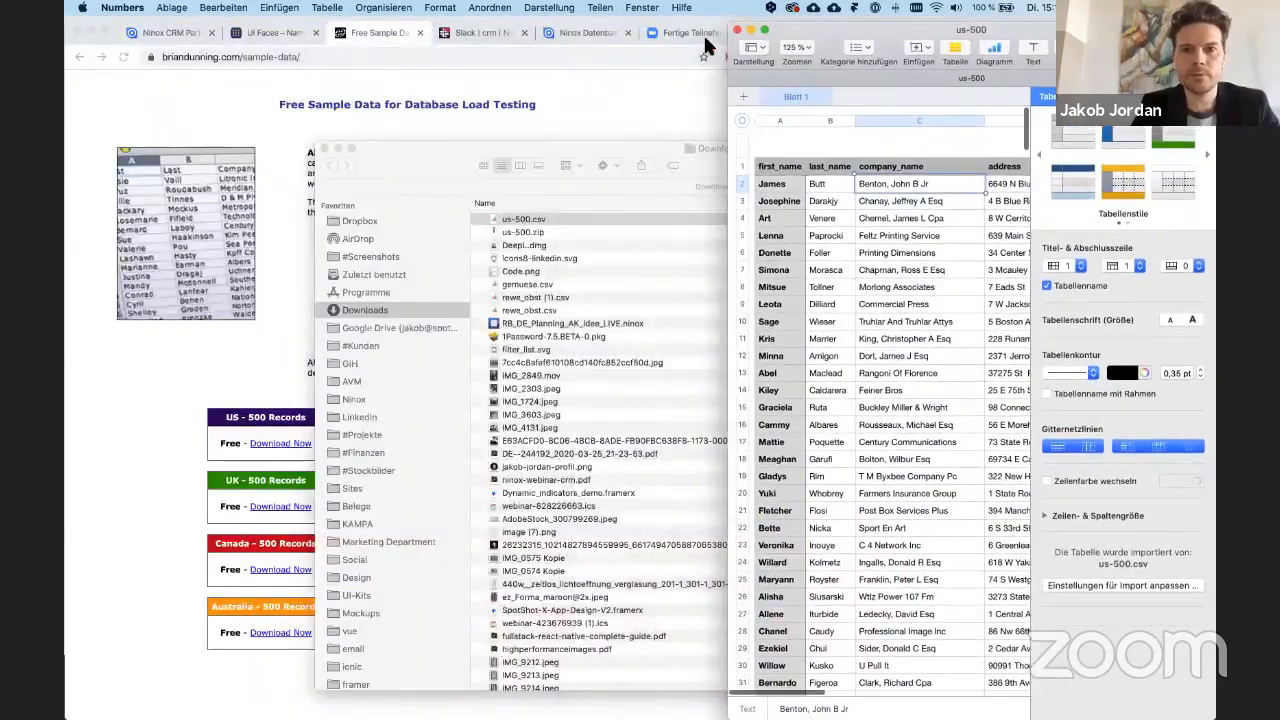
left_click(651, 79)
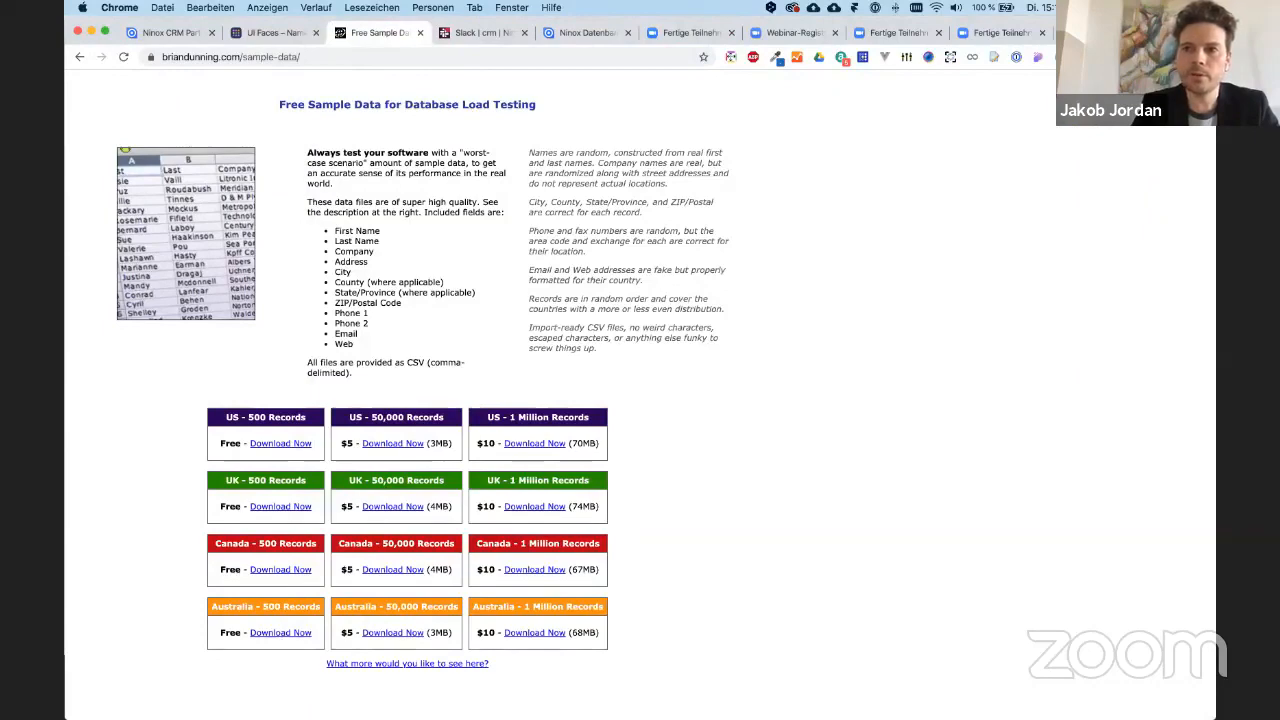
left_click_drag(1215, 91, 723, 110)
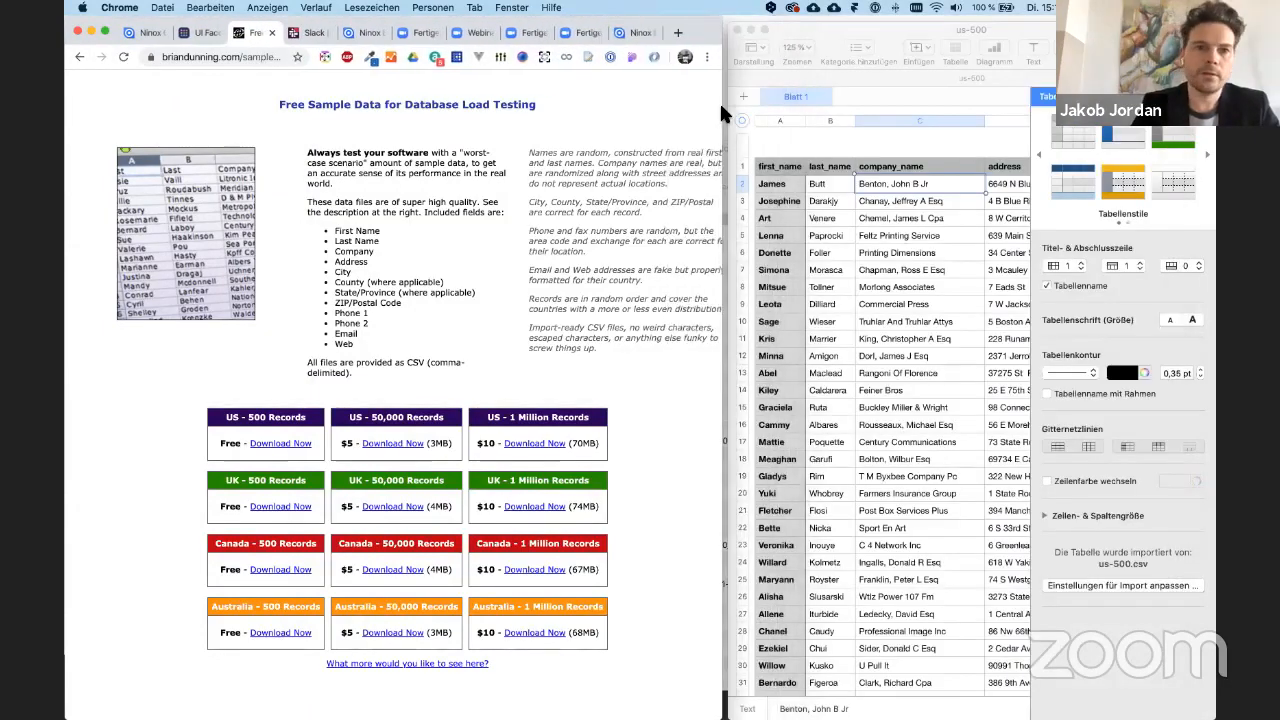
left_click(140, 33)
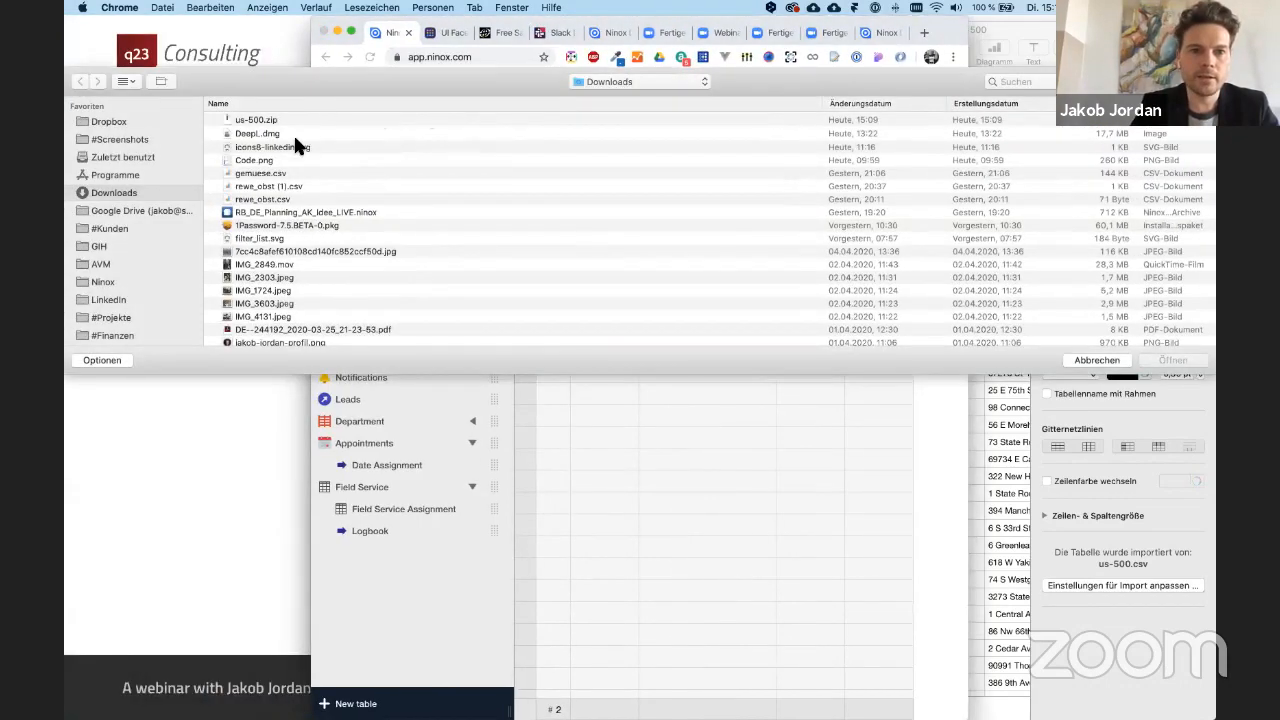
left_click(859, 104)
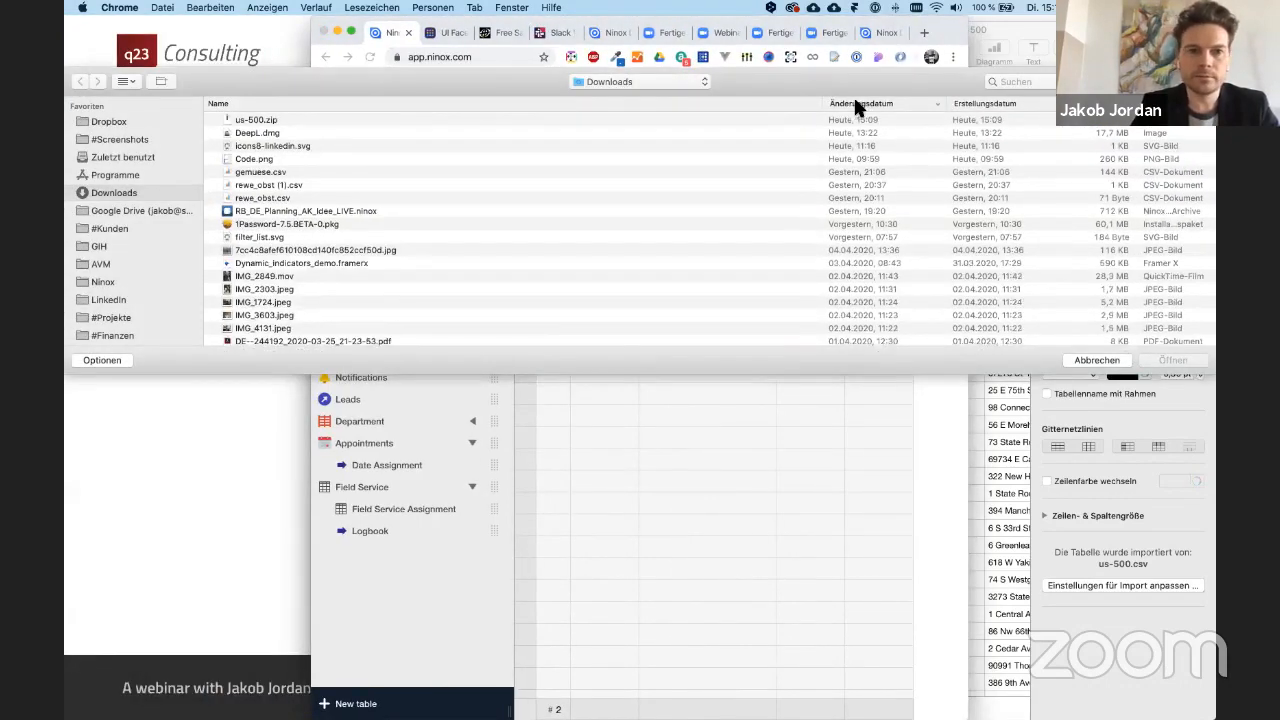
left_click(855, 103)
left_click(857, 104)
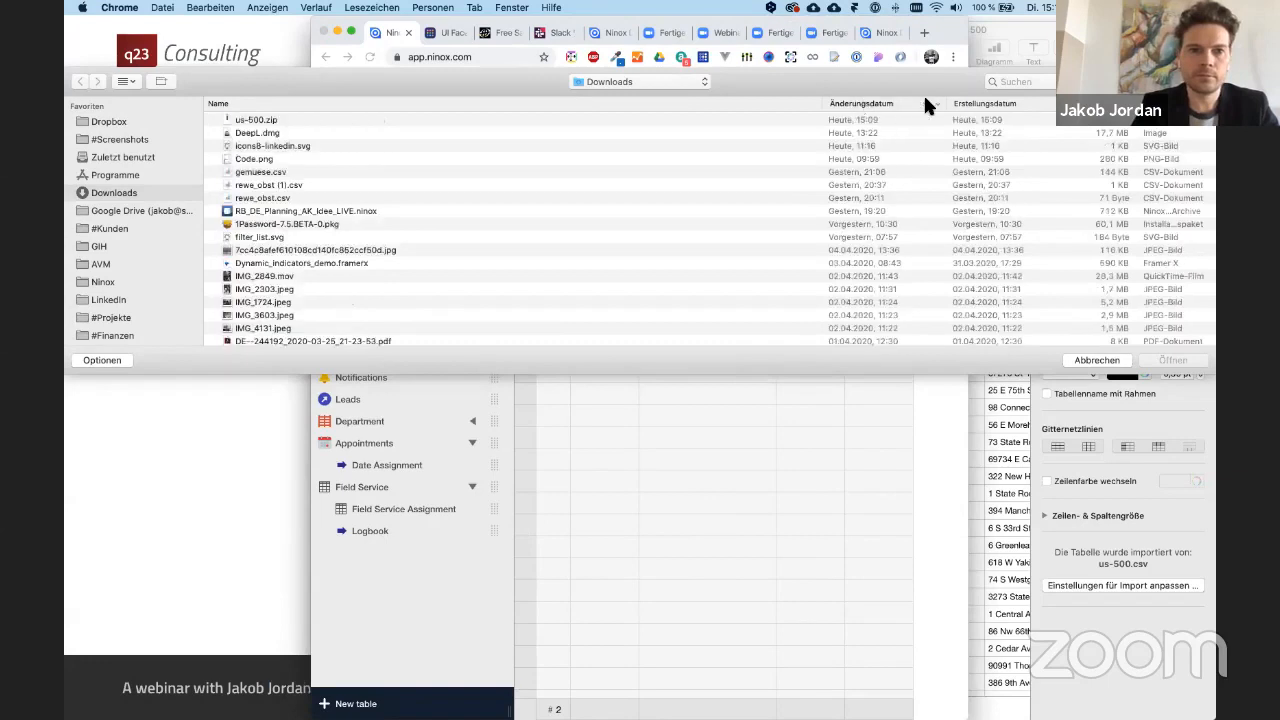
left_click(1013, 83)
type("us-500")
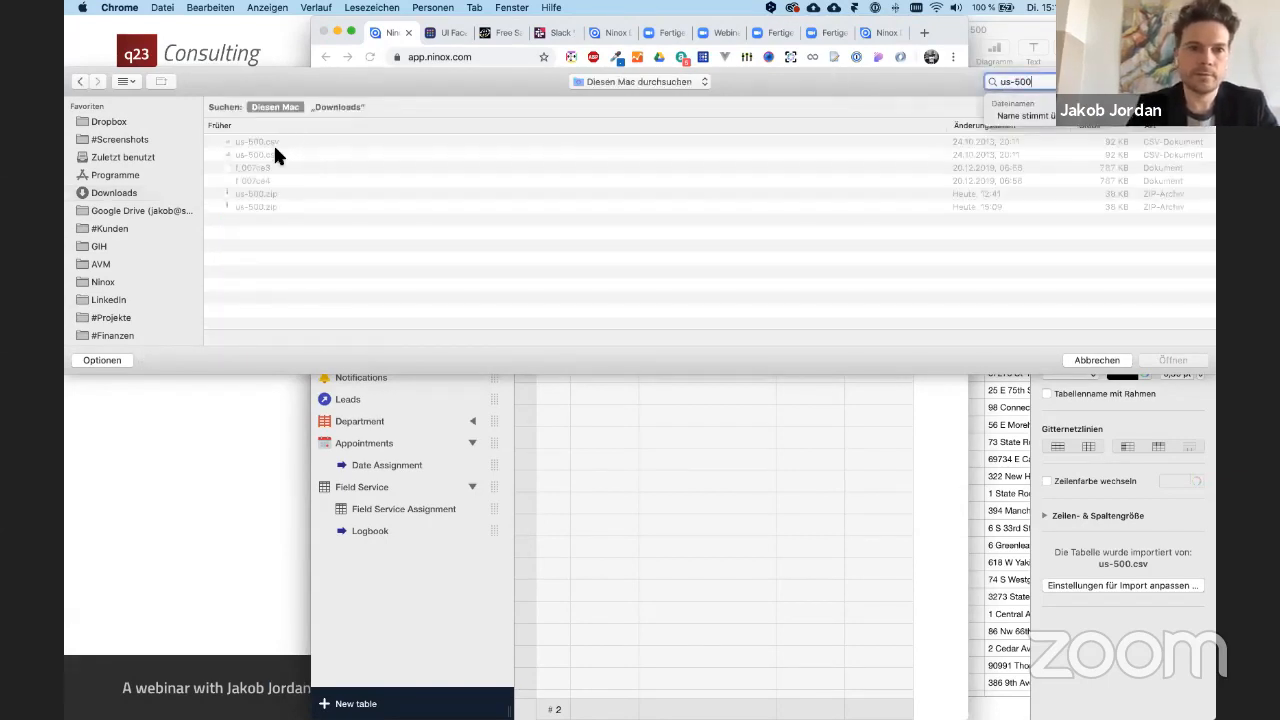
left_click(273, 138)
left_click(273, 138)
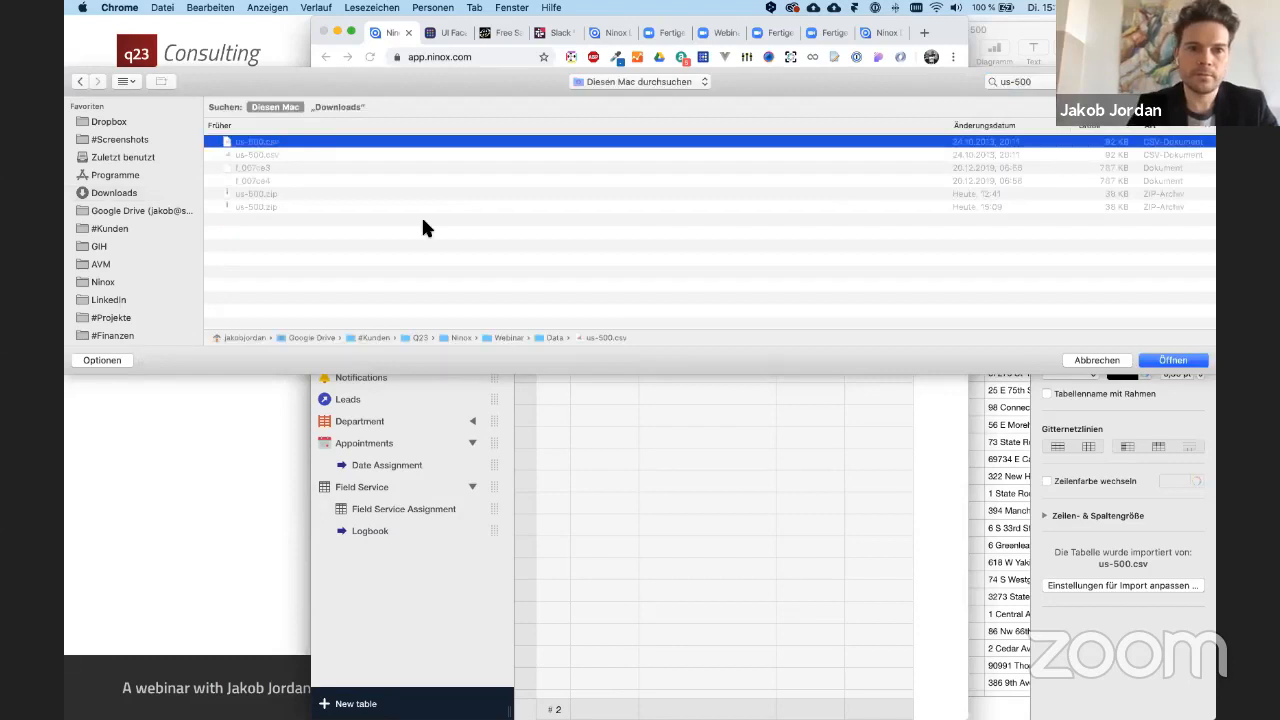
left_click(1170, 360)
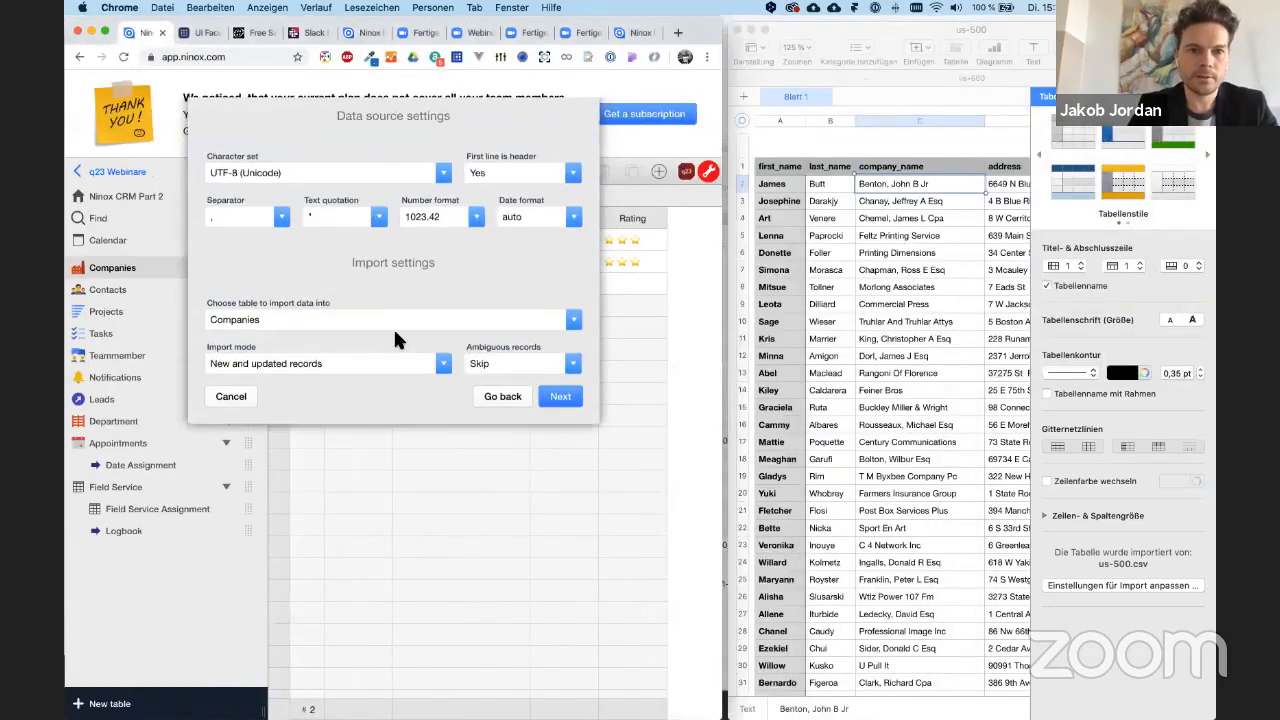
left_click(560, 397)
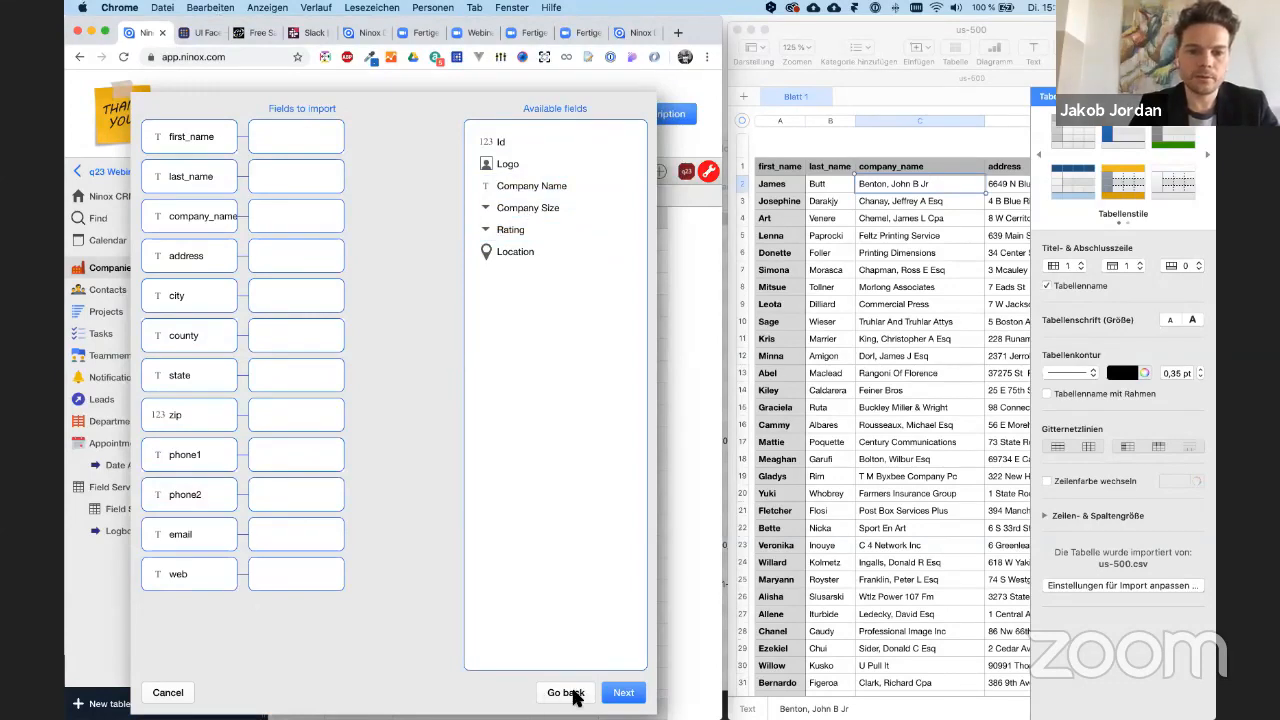
left_click(172, 693)
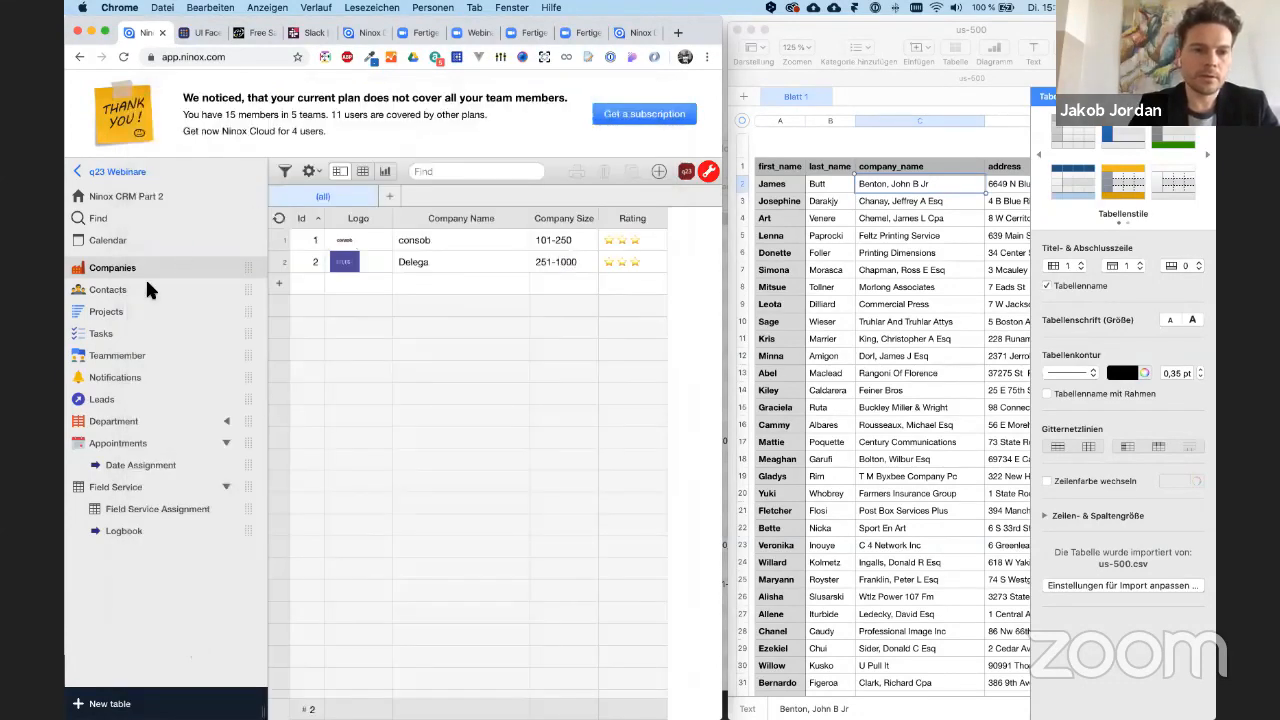
- Start a data import for the Contacts table with us-500.csv and accept the default data source and import settings
left_click(140, 288)
left_click(309, 171)
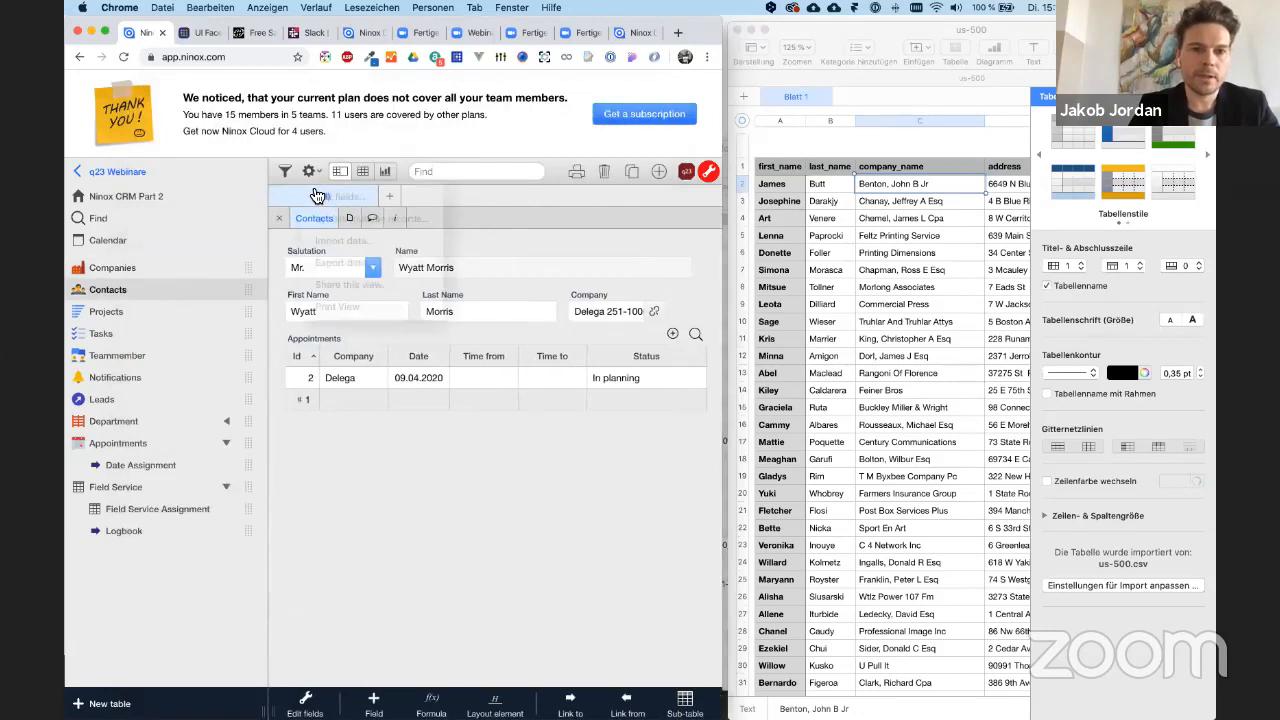
left_click(345, 241)
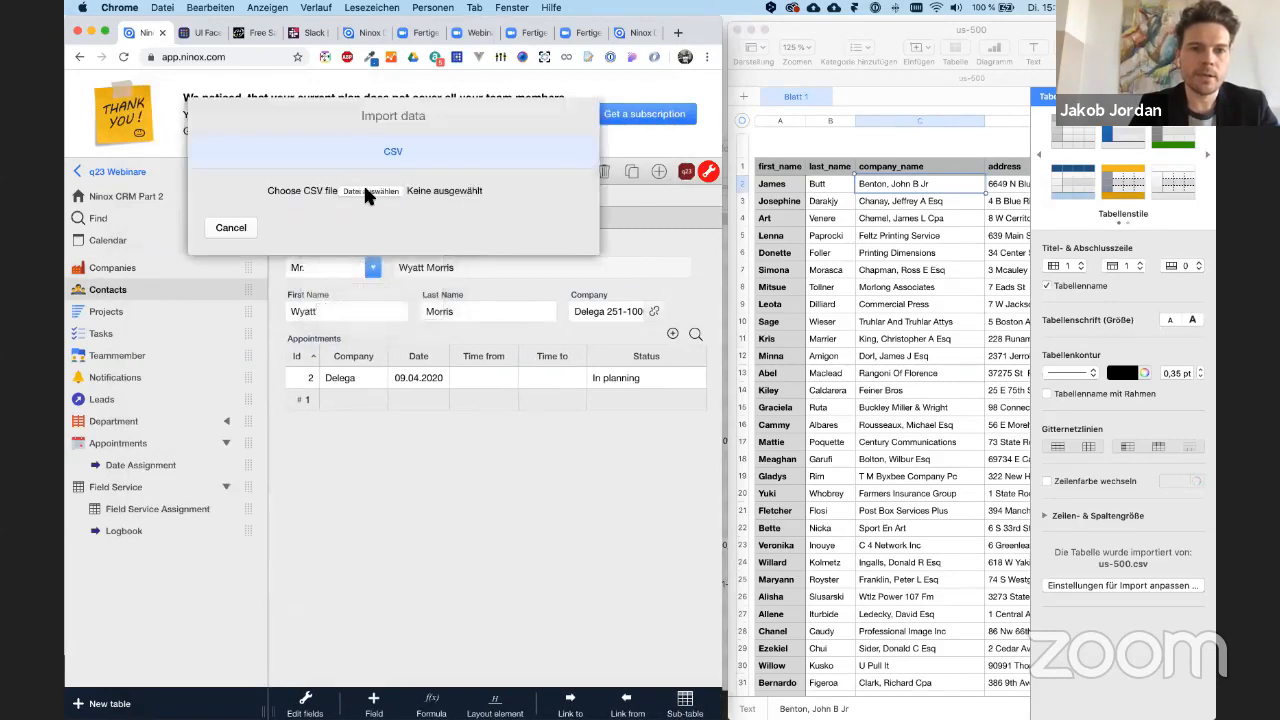
left_click(368, 191)
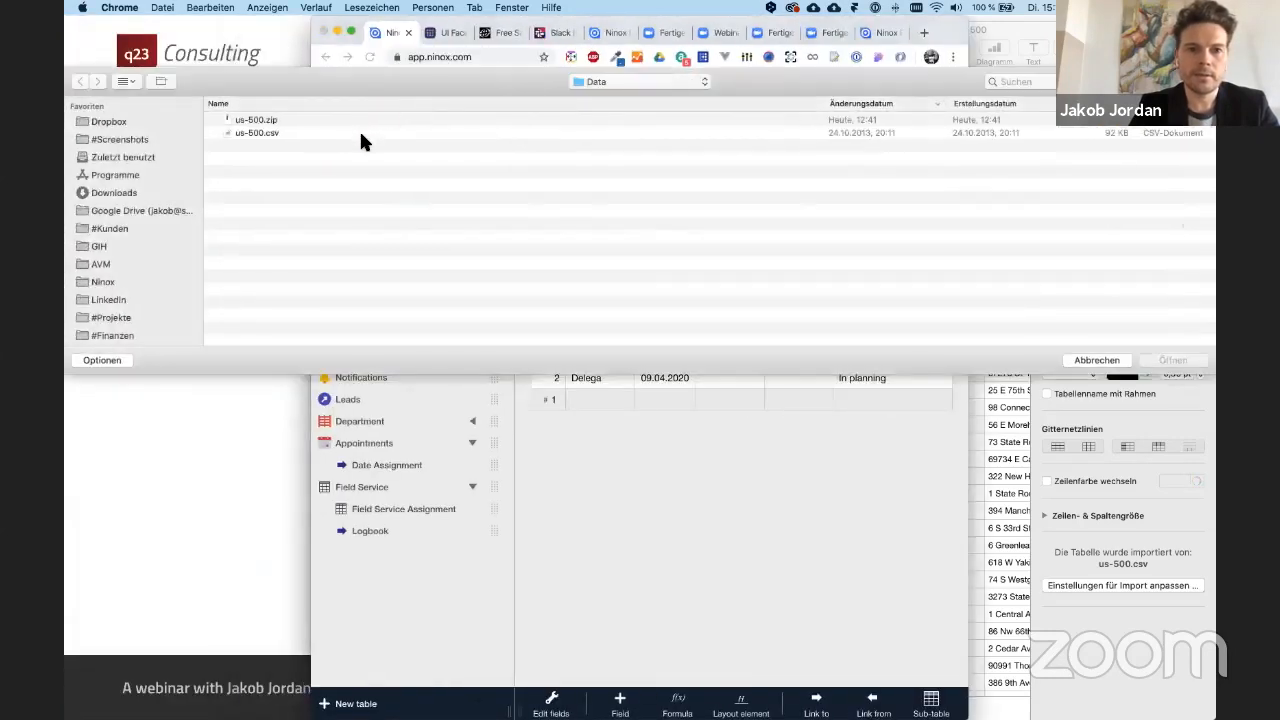
double_click(361, 133)
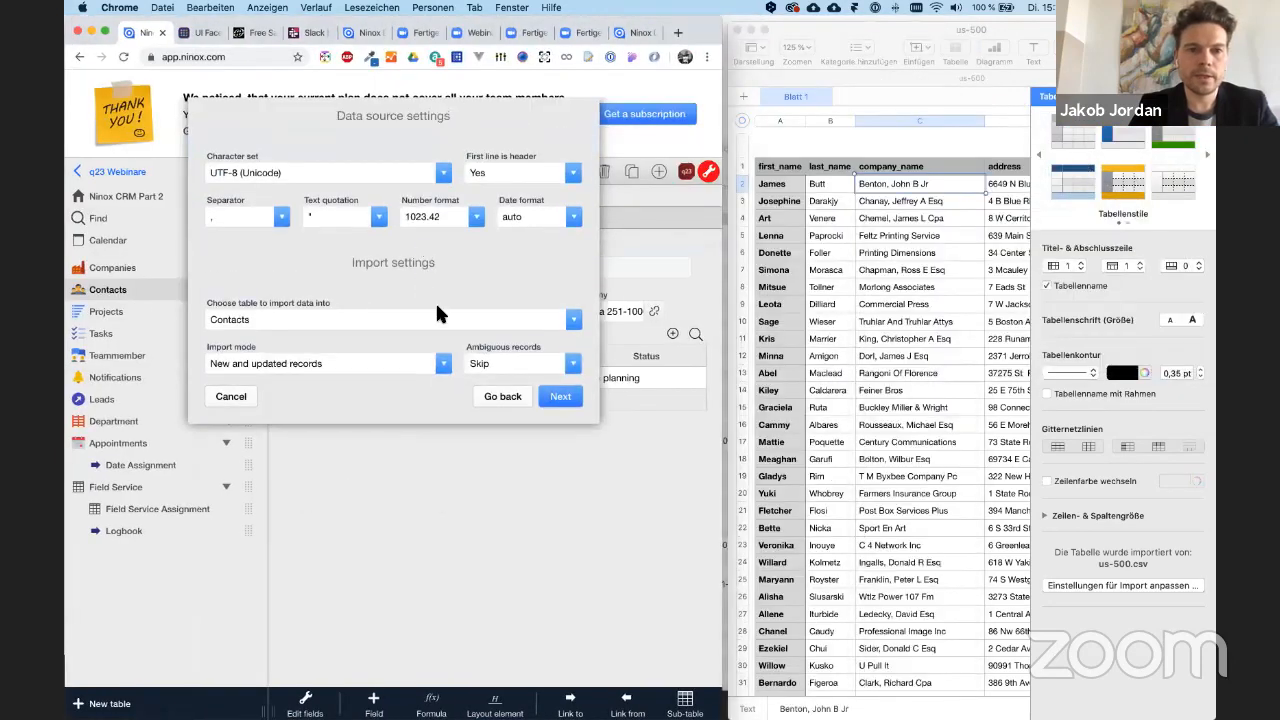
left_click(560, 397)
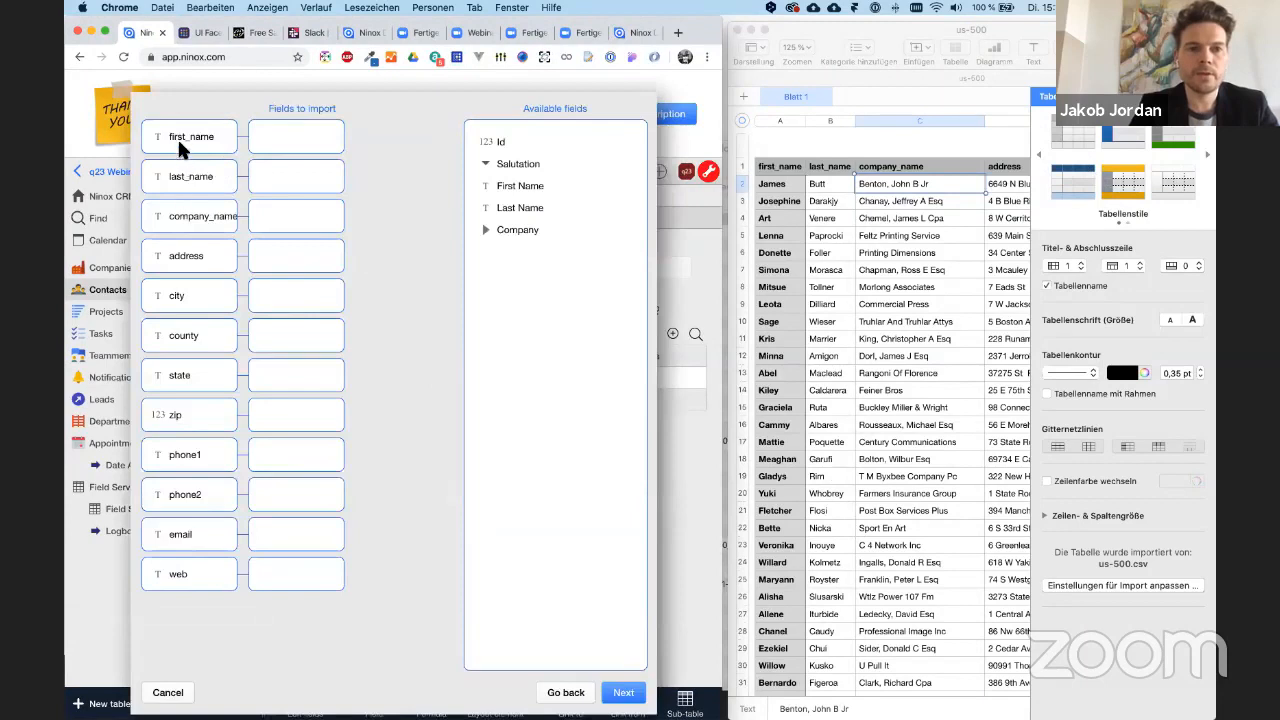
- Map the first_name and last_name columns to the First Name and Last Name fields, and abandon the Contacts import
left_click_drag(527, 190, 300, 141)
left_click_drag(563, 189, 317, 178)
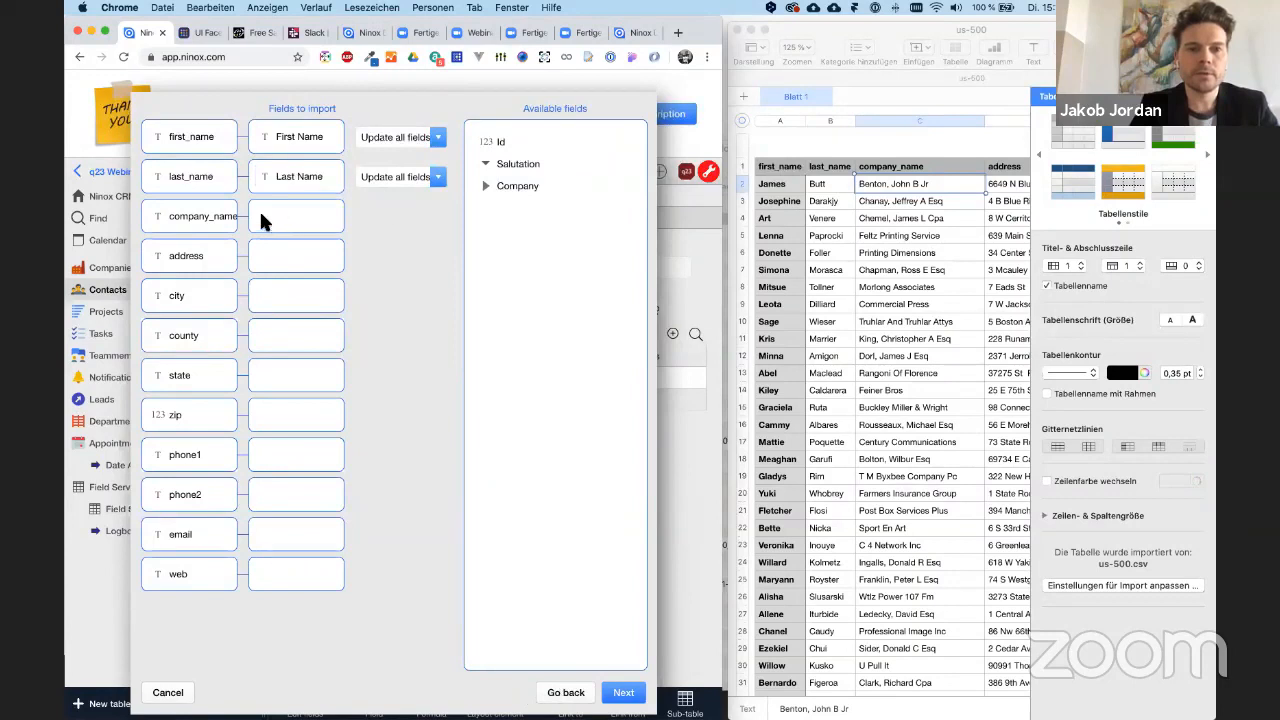
left_click_drag(512, 168, 489, 173)
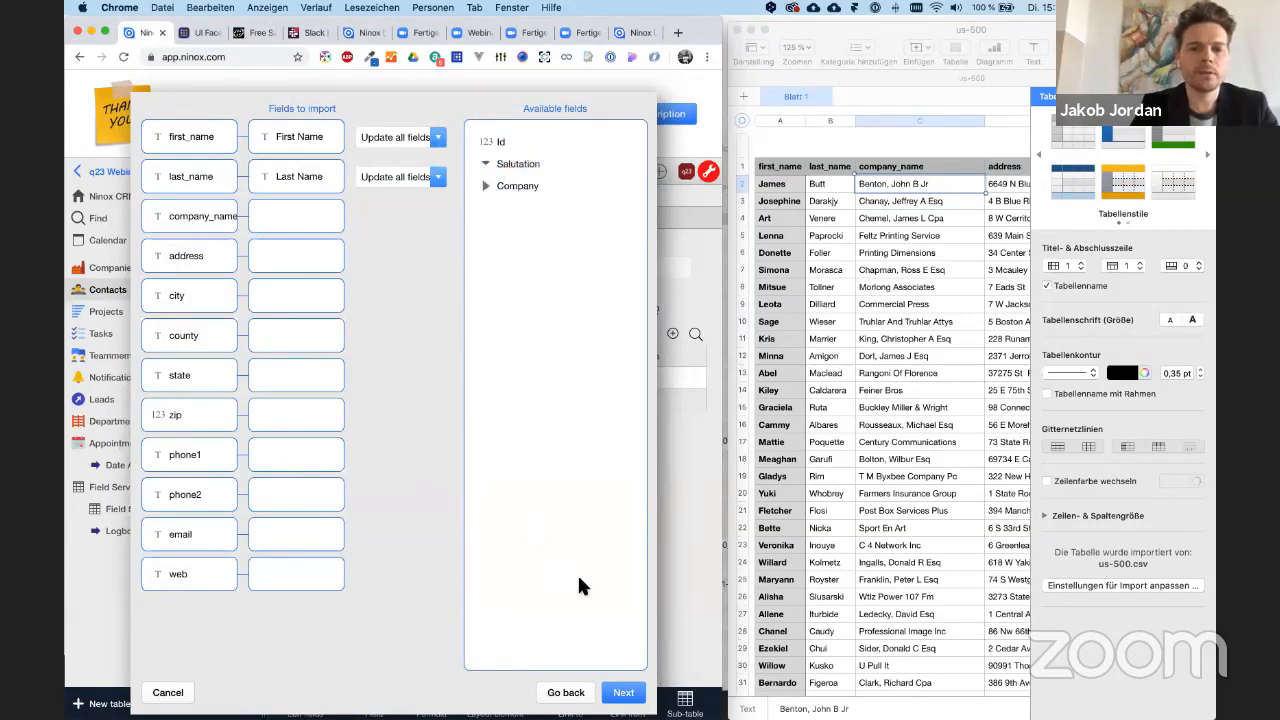
left_click(565, 693)
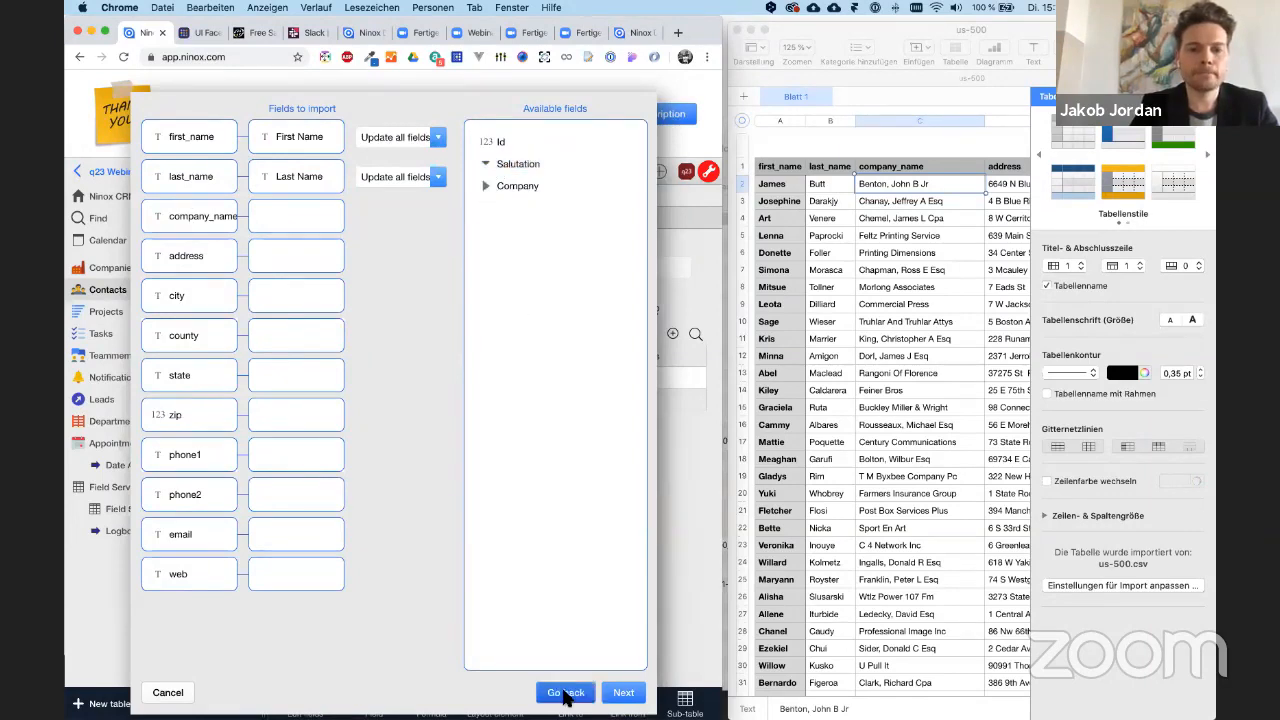
left_click(500, 400)
key("Escape")
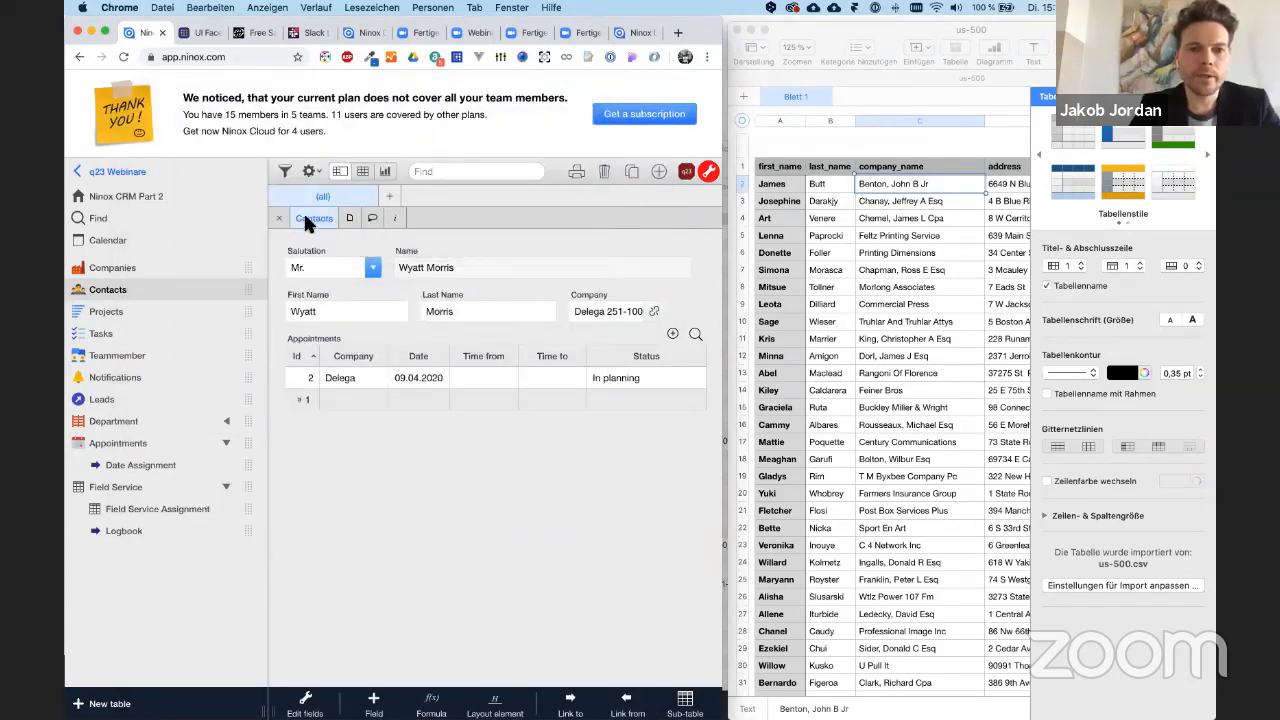
- Try to rename the first_name column header in the us-500 spreadsheet, and undo the edit
left_click(783, 178)
left_click(781, 170)
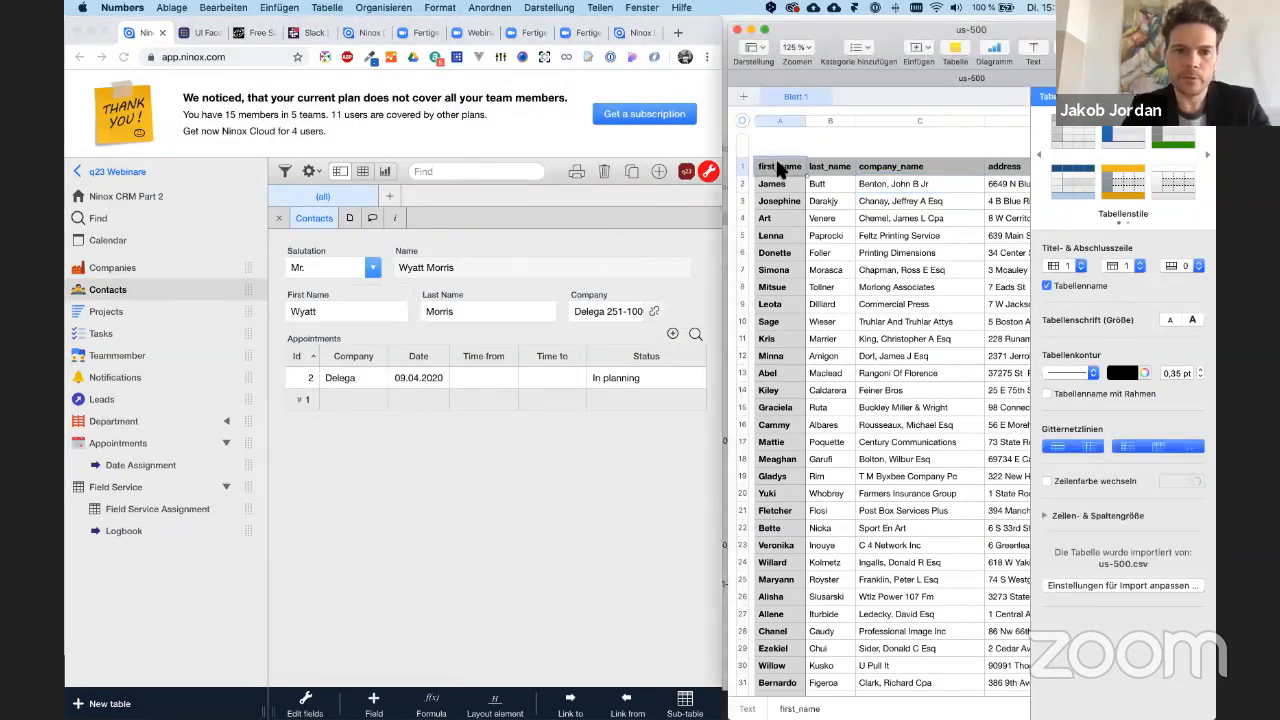
type("Fi")
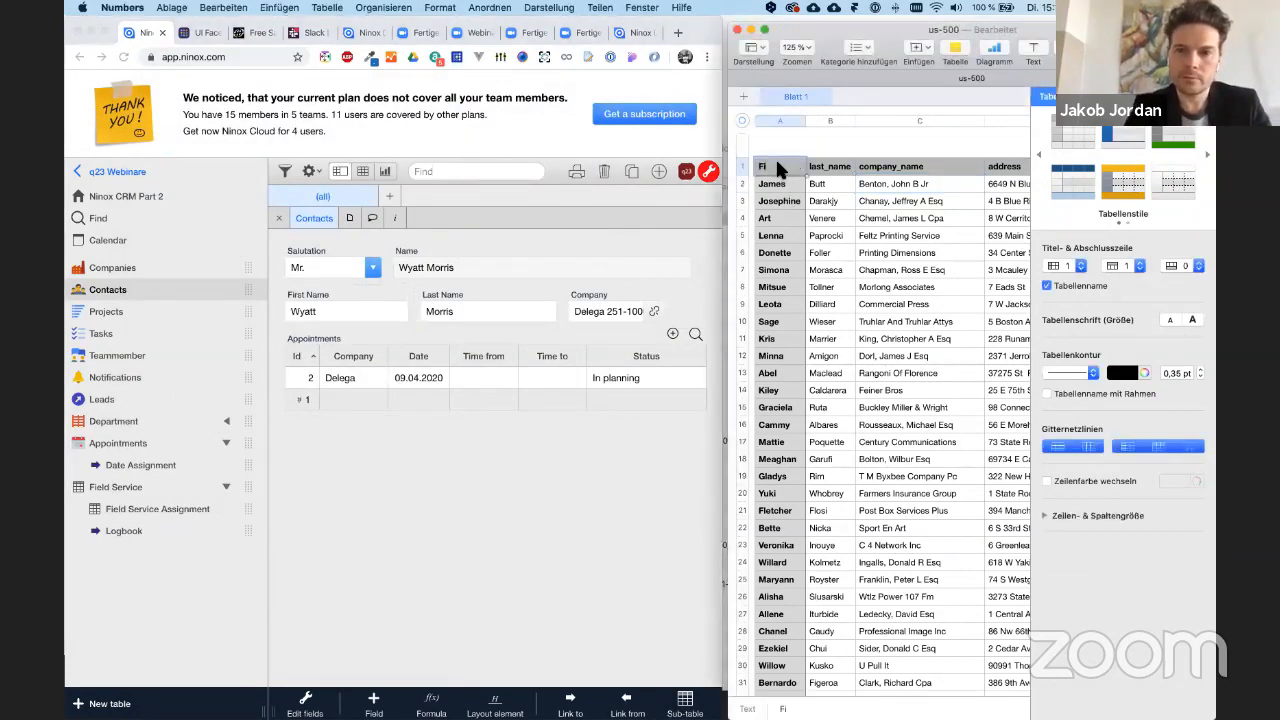
key("super+z")
- Rename the First Name field of the Contacts table to first_name
left_click(470, 479)
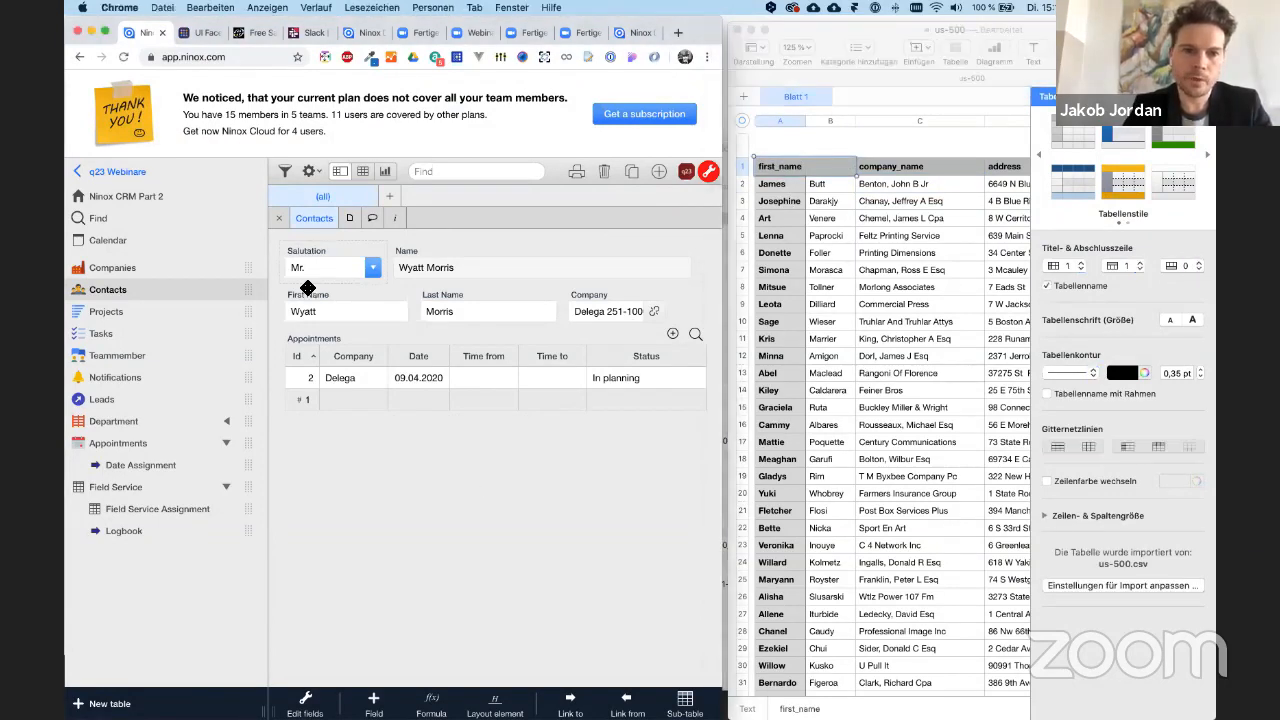
left_click(342, 297)
left_click(346, 302)
left_click(258, 169)
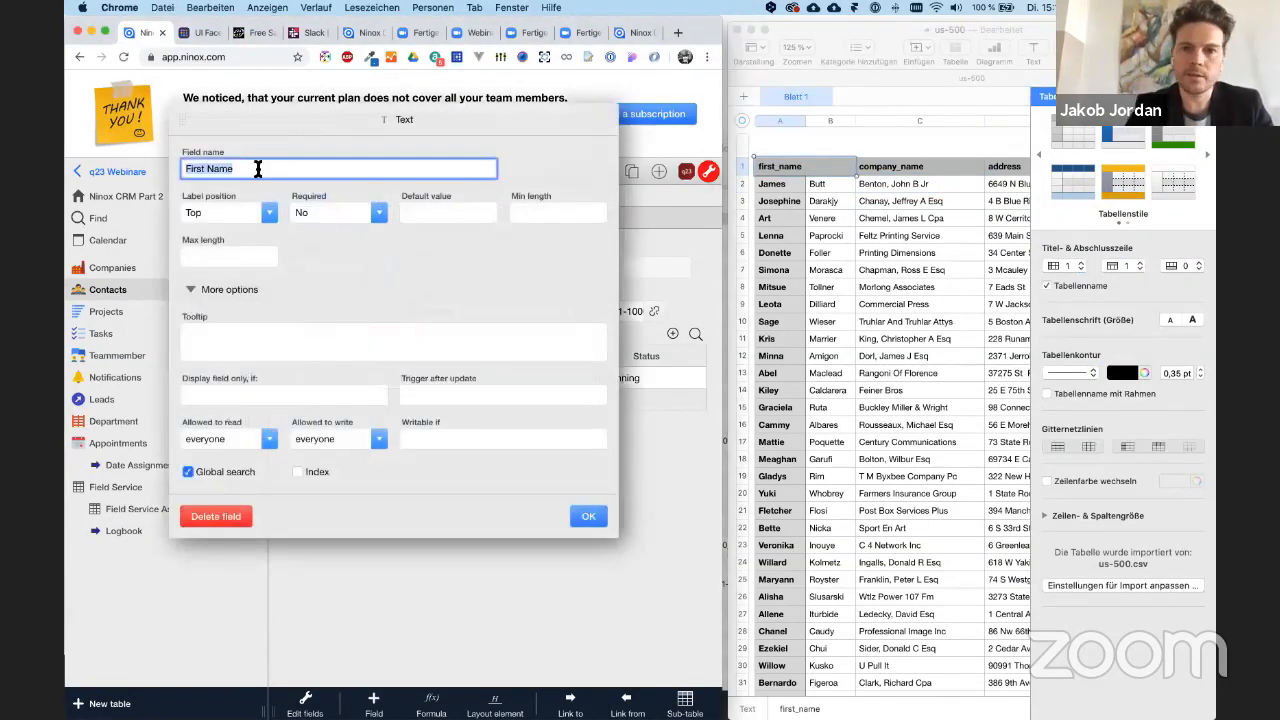
type("first_")
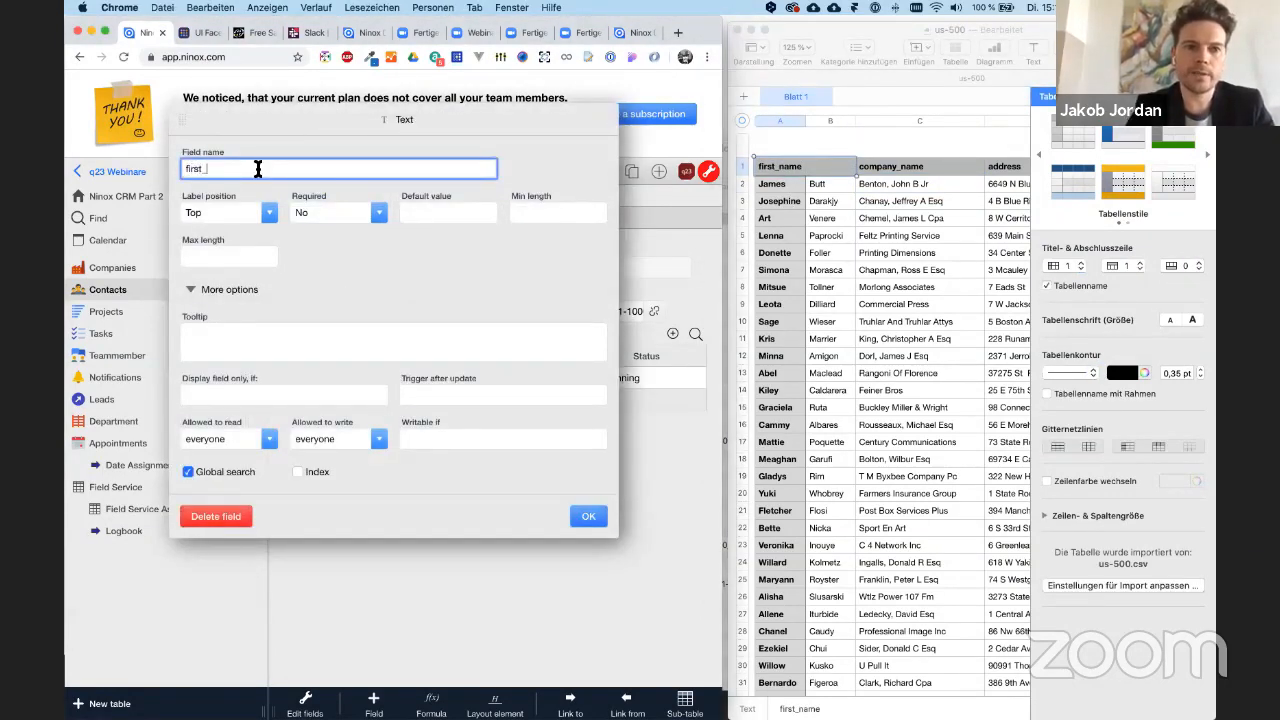
type("name")
key("Return")
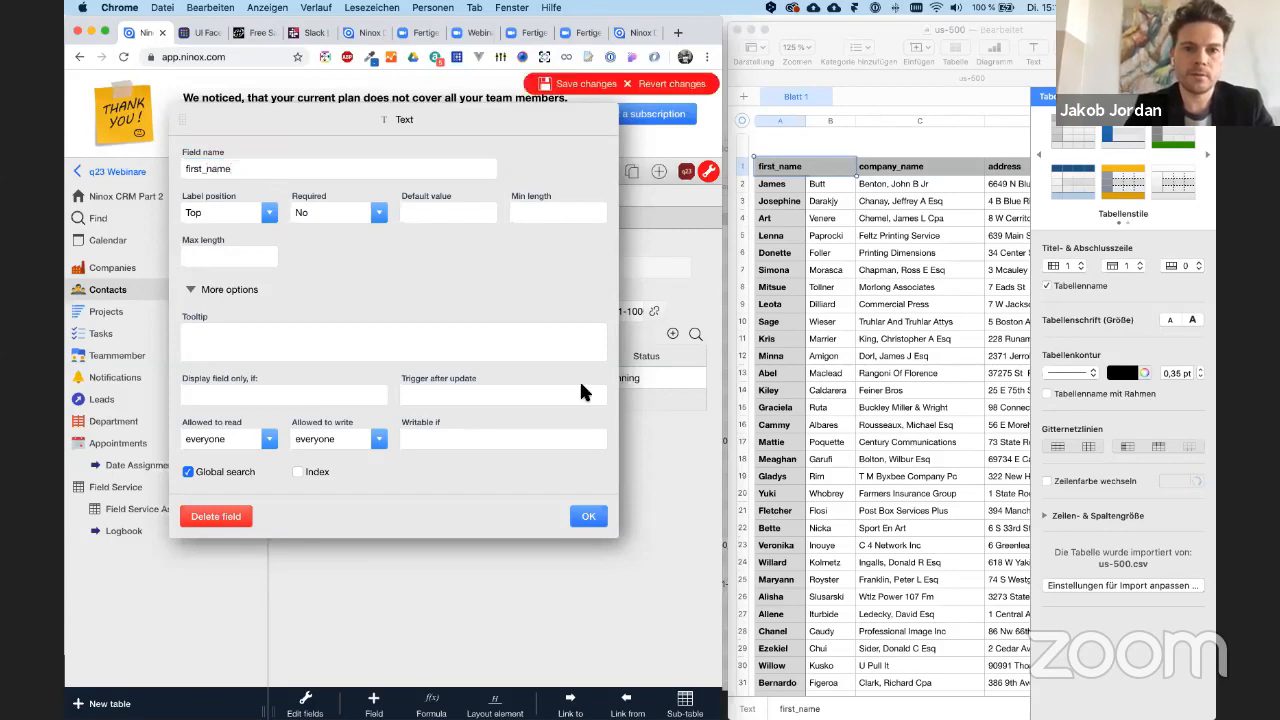
left_click(588, 520)
- Rename the Last Name field of the Contacts table to last_name
left_click(469, 285)
left_click(467, 293)
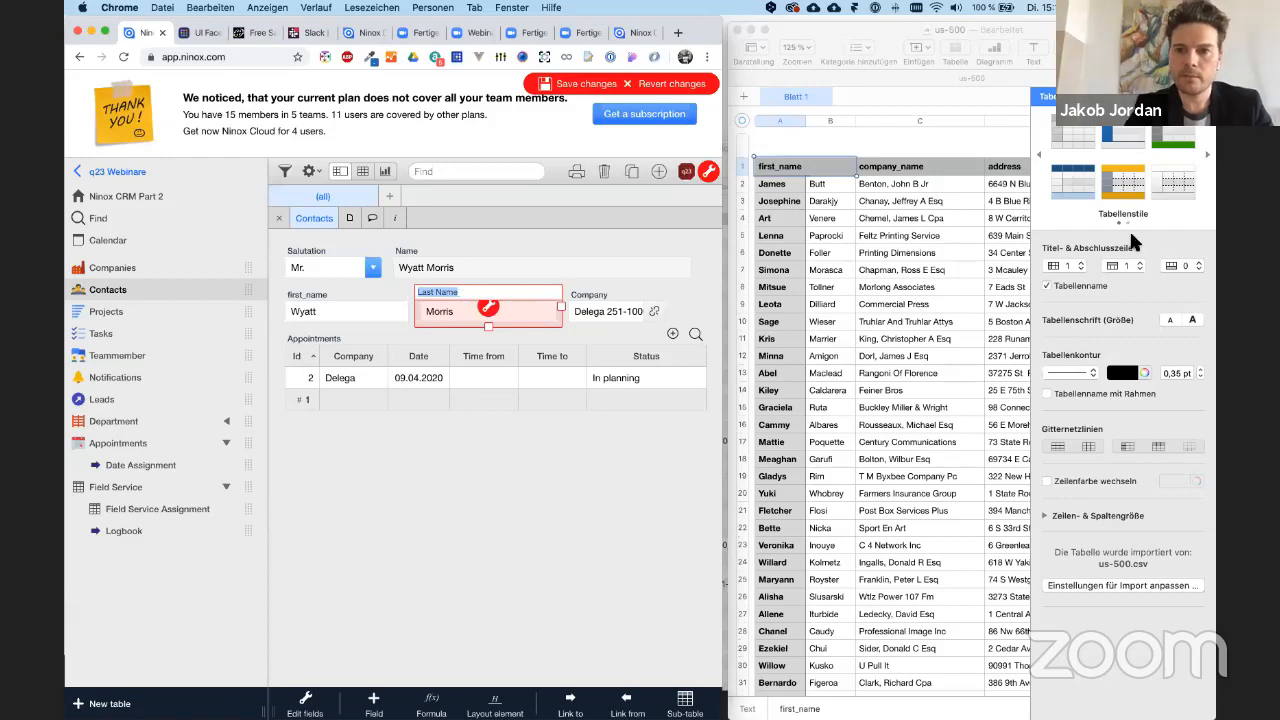
left_click(835, 184)
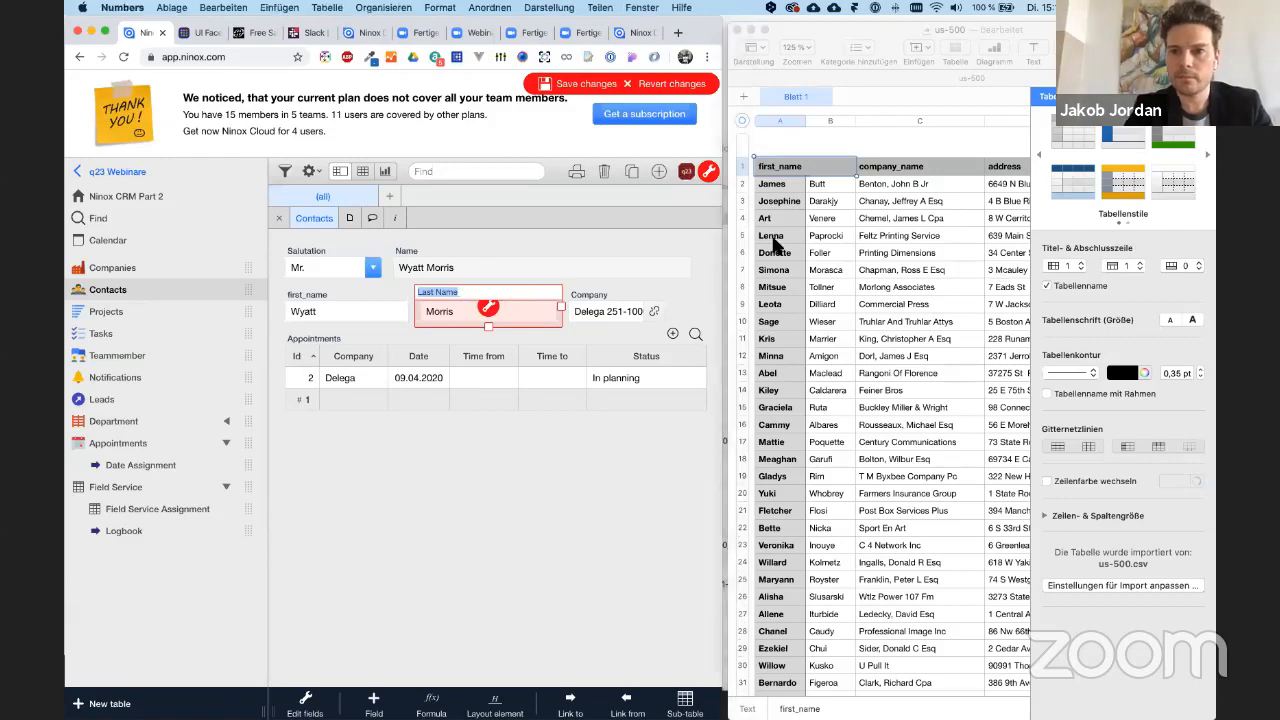
left_click(487, 306)
left_click(487, 306)
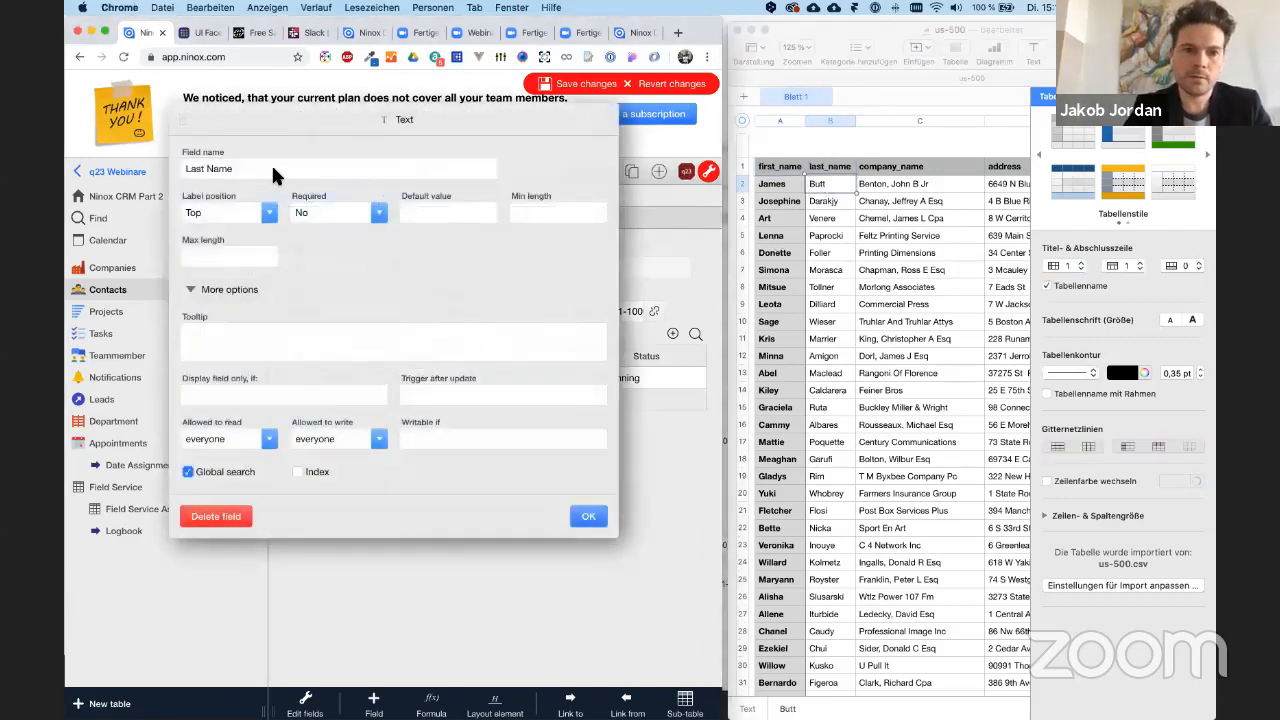
triple_click(273, 172)
type("l")
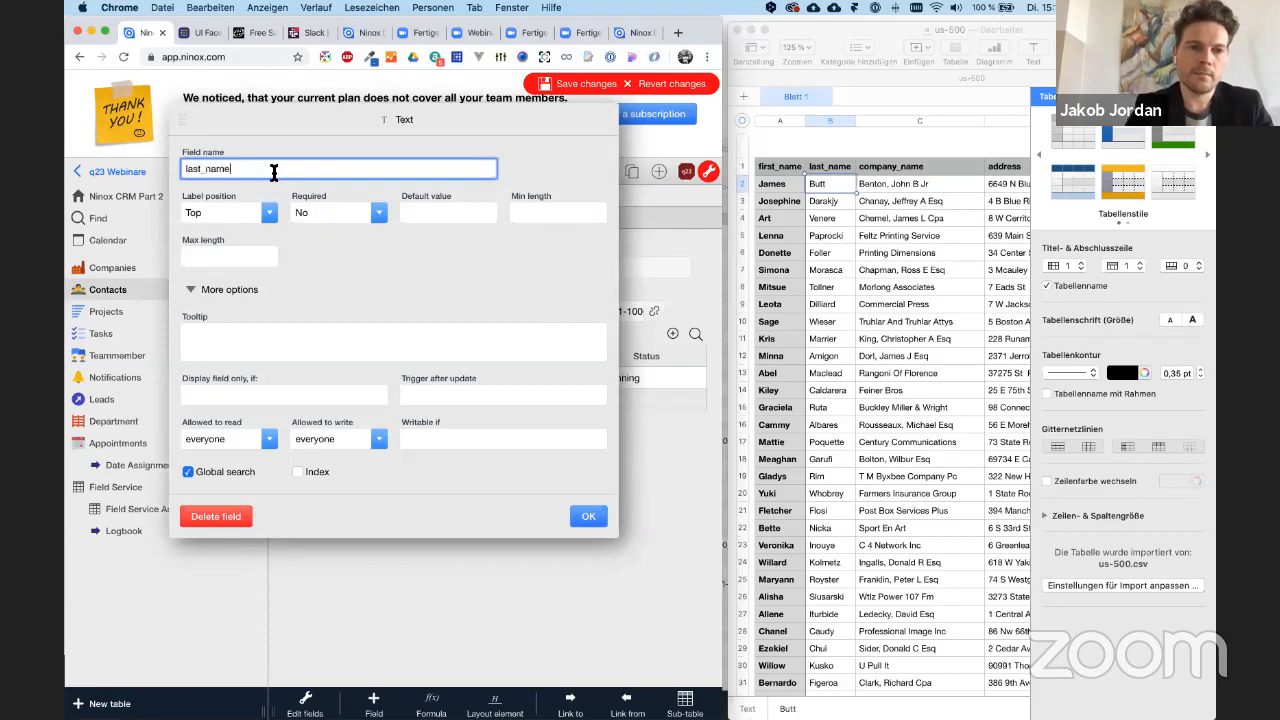
left_click(588, 516)
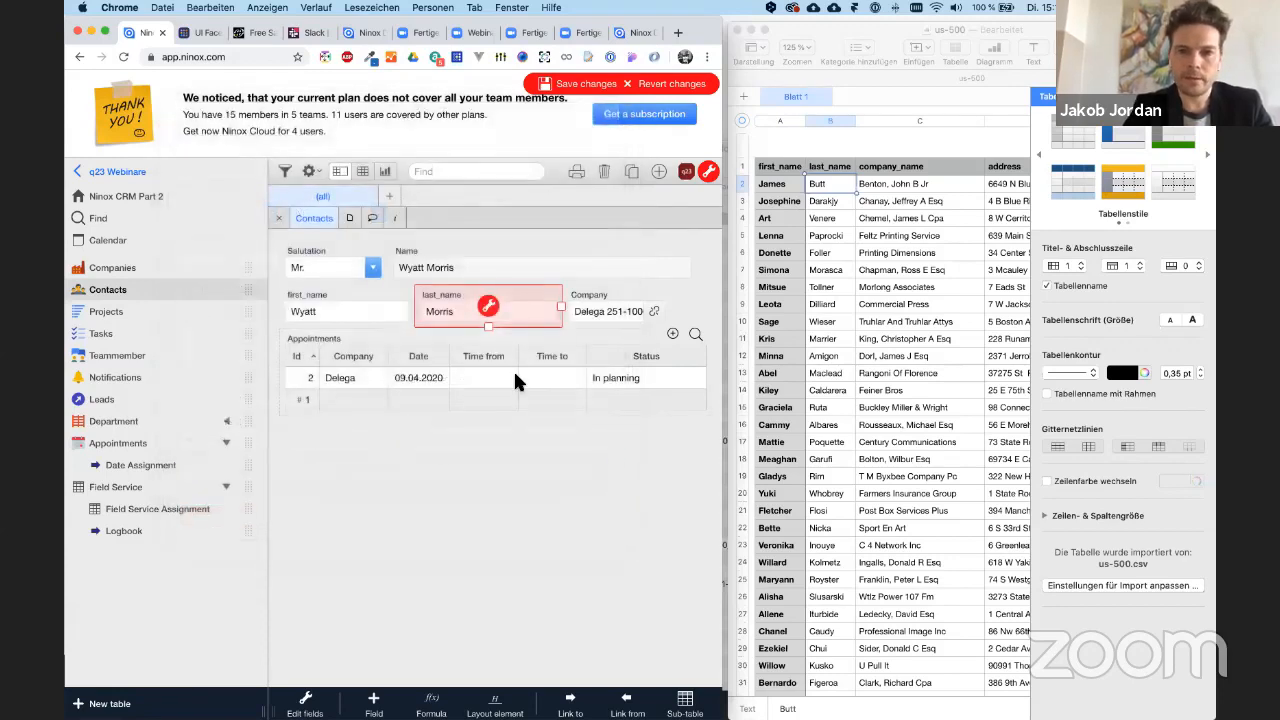
- Add a text field named company_name to Contacts and place it between the name fields and the Appointments list
left_click(372, 704)
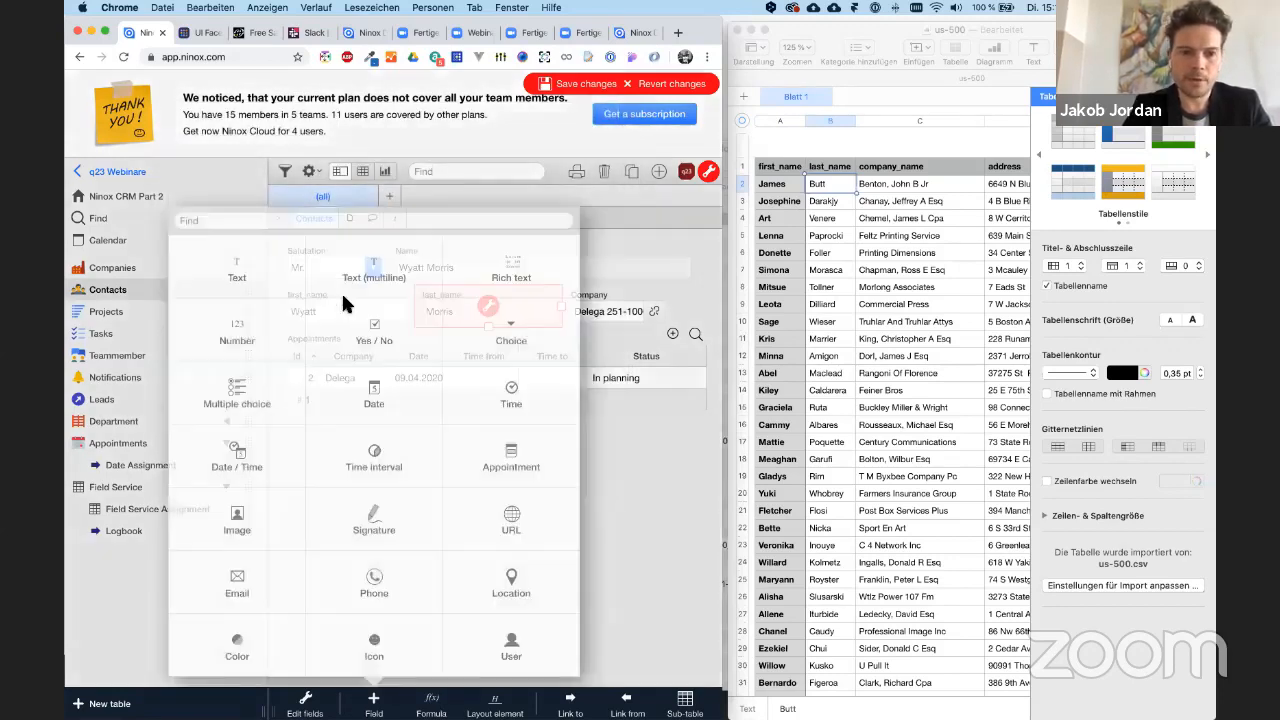
left_click(219, 273)
type("company")
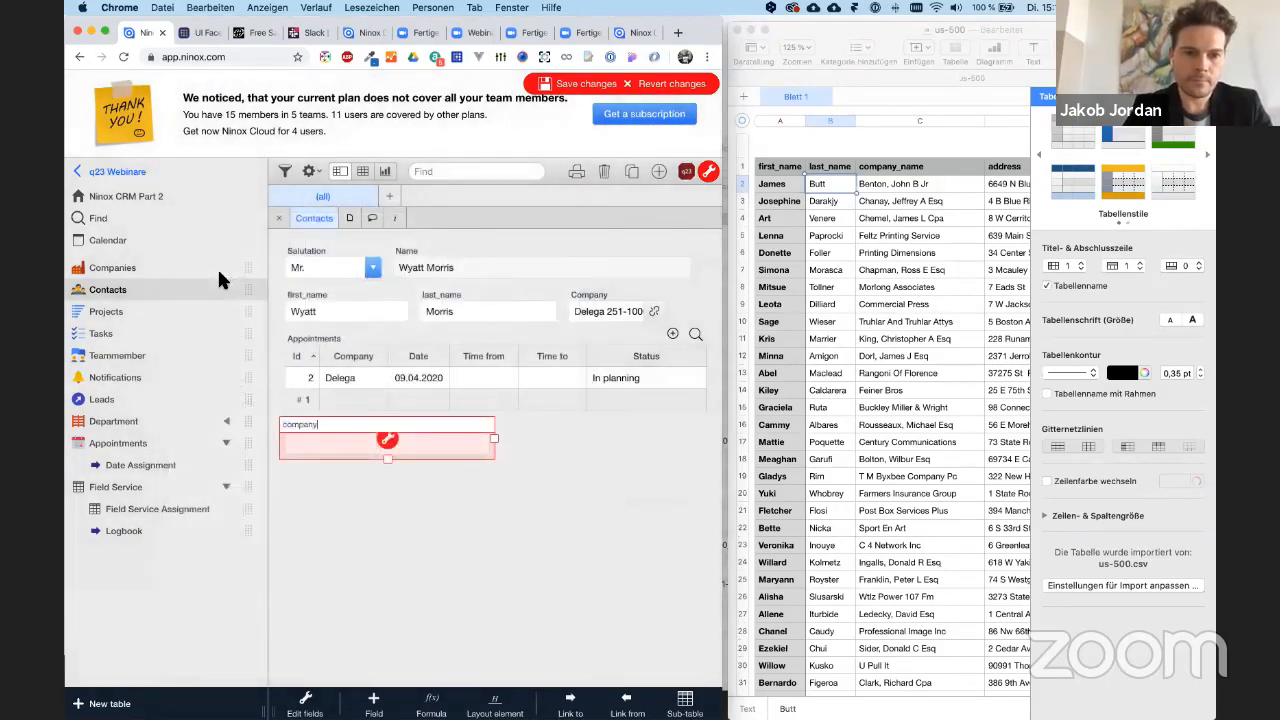
type("_name")
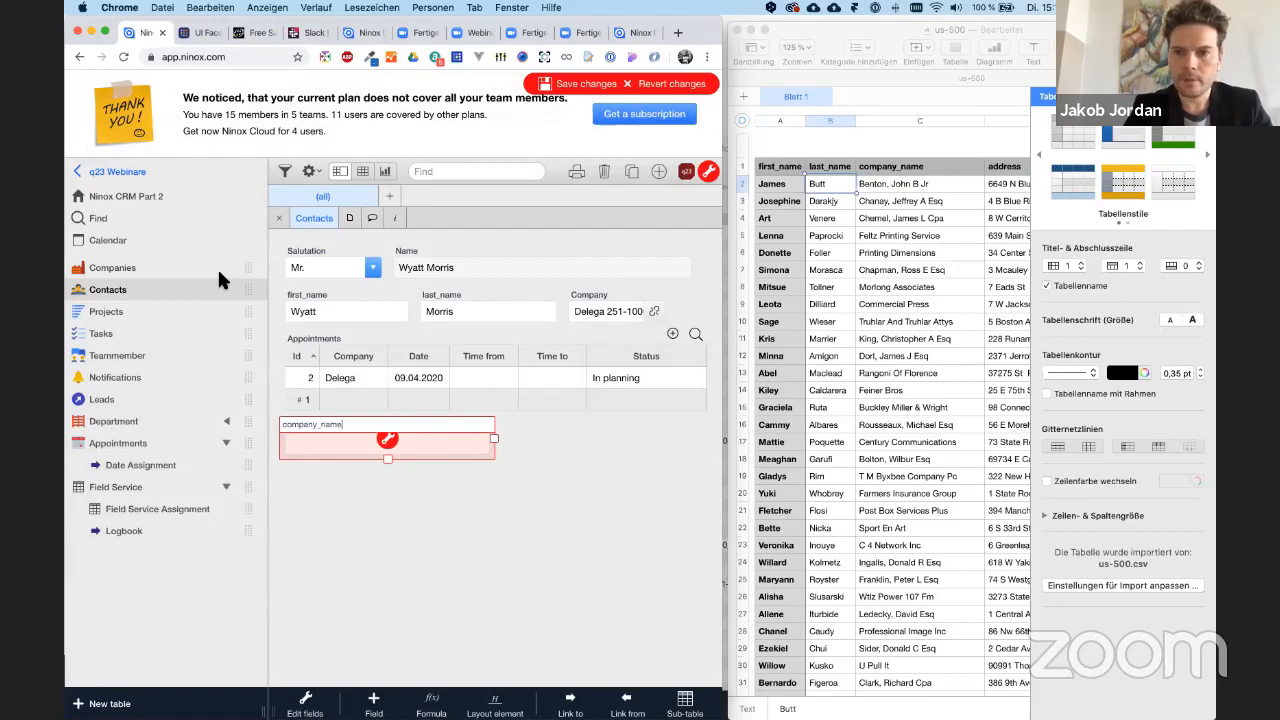
key("Return")
left_click_drag(323, 436, 319, 358)
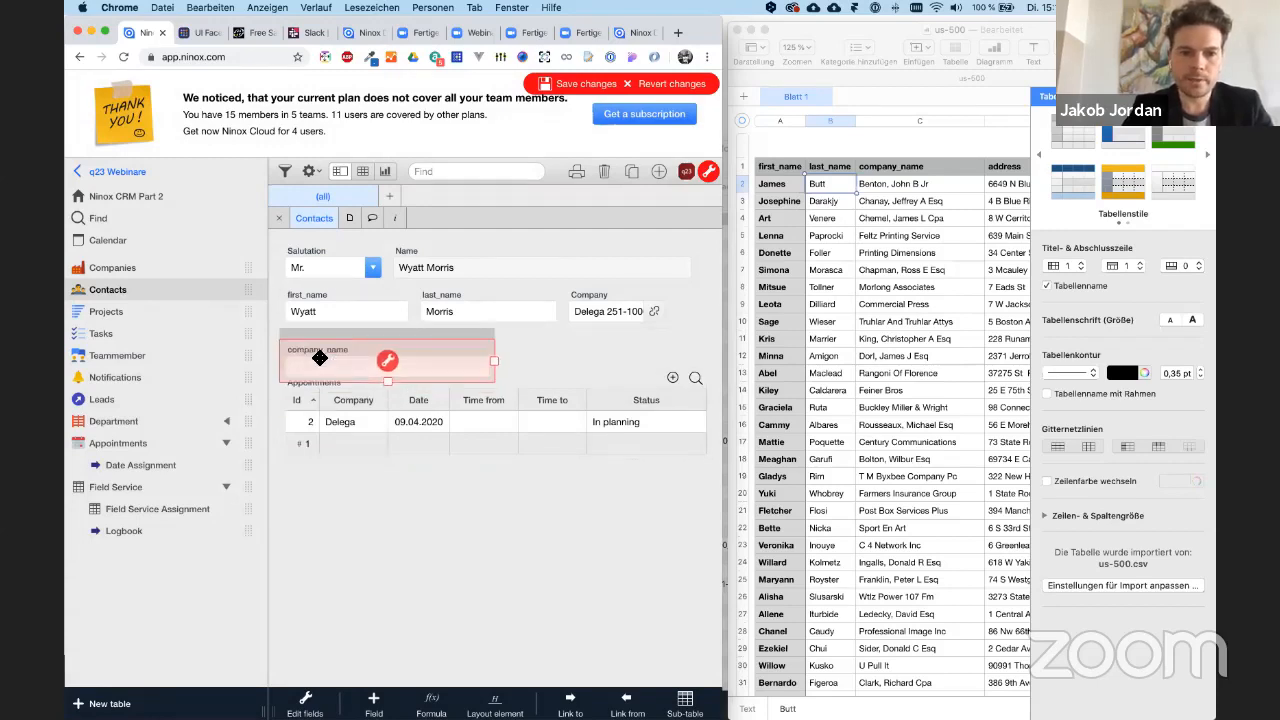
scroll(918, 224, "right", 3)
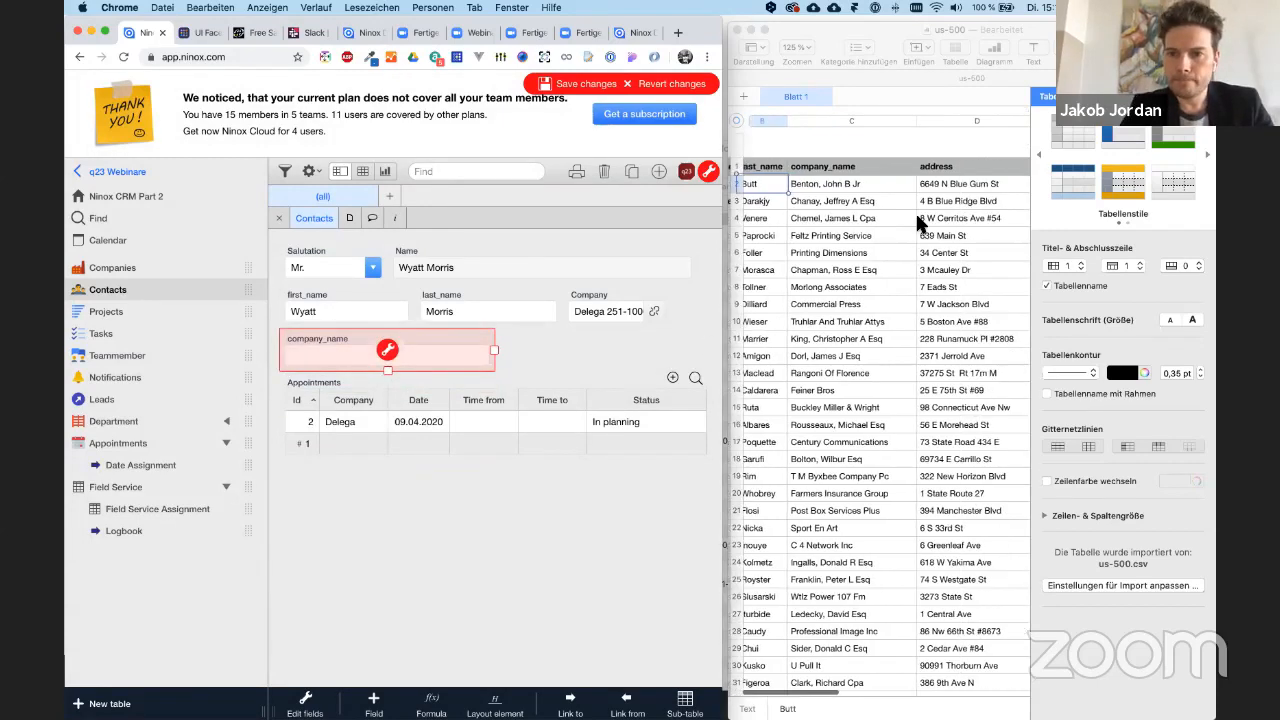
scroll(918, 224, "right", 5)
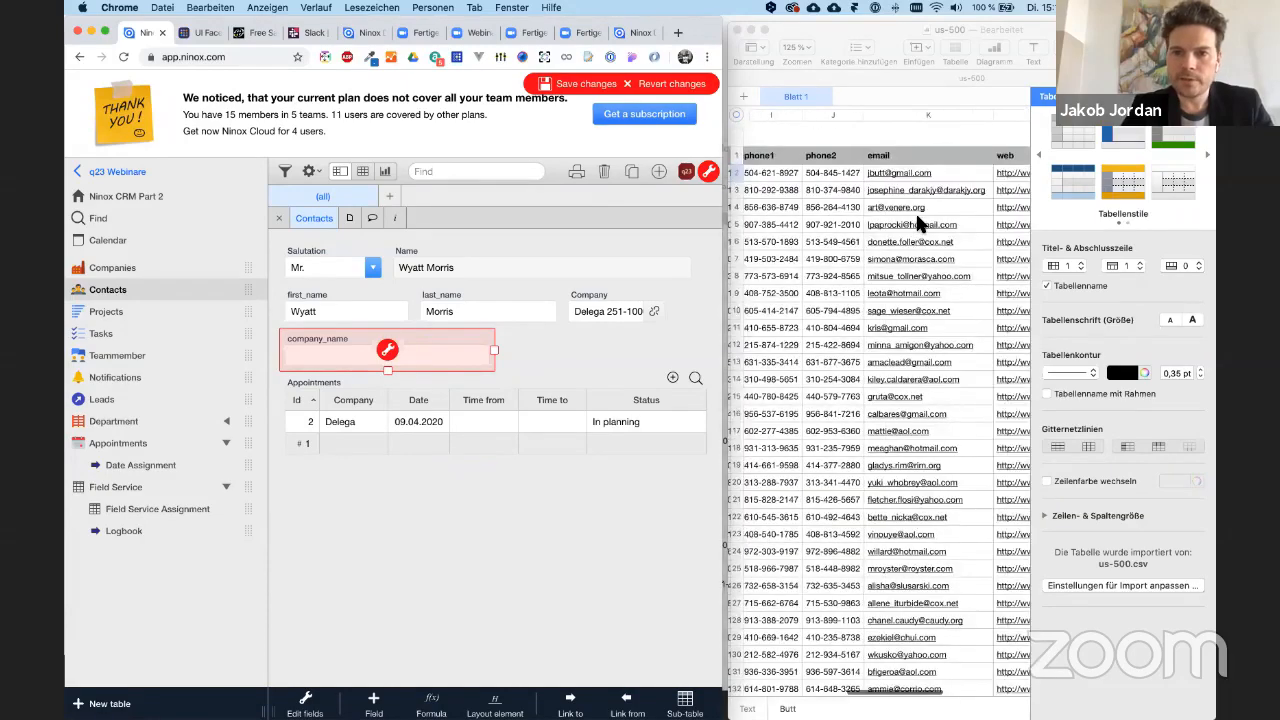
scroll(918, 224, "left", 10)
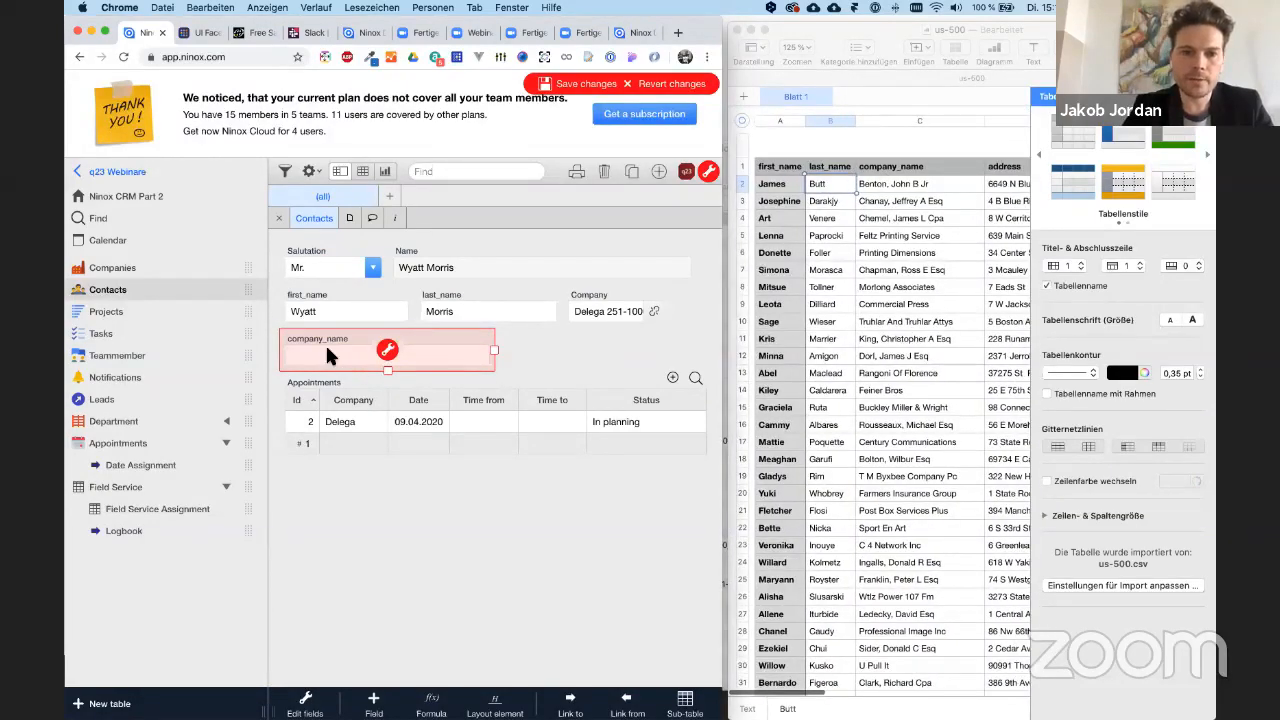
- Save the Contacts form changes and select us-500.csv as the file for a CSV data import
left_click(586, 84)
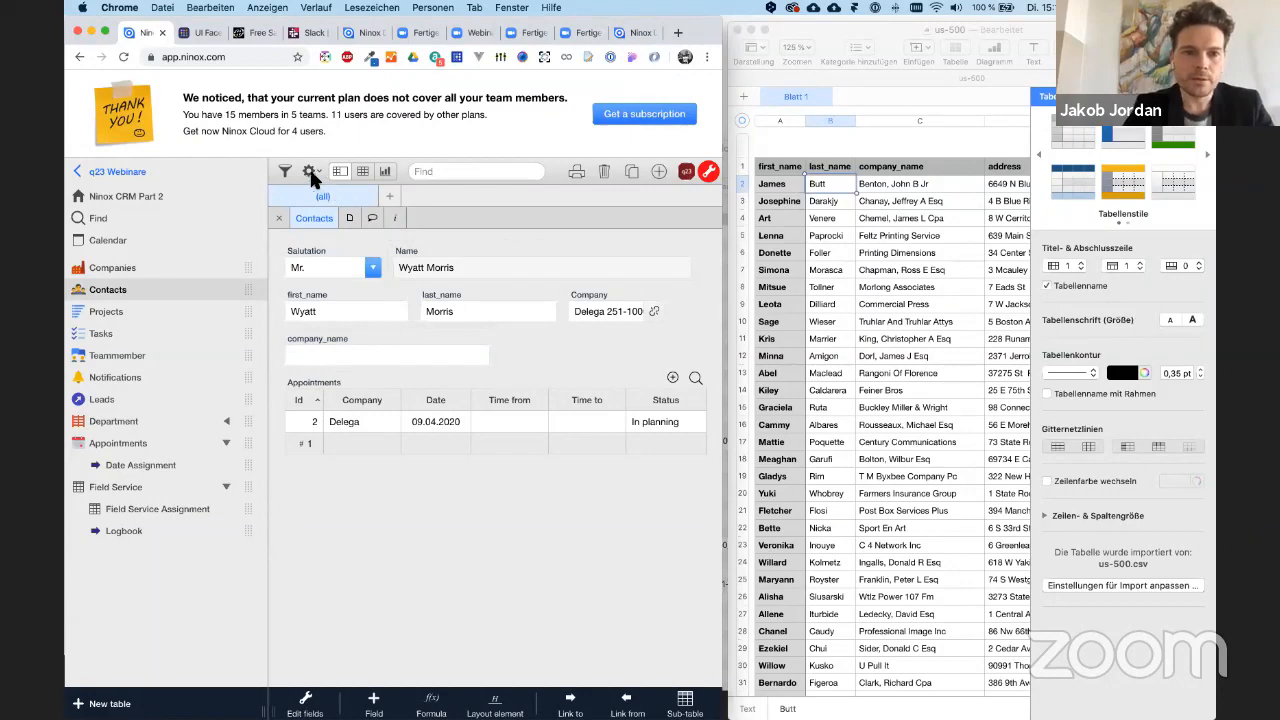
left_click(311, 172)
left_click(340, 243)
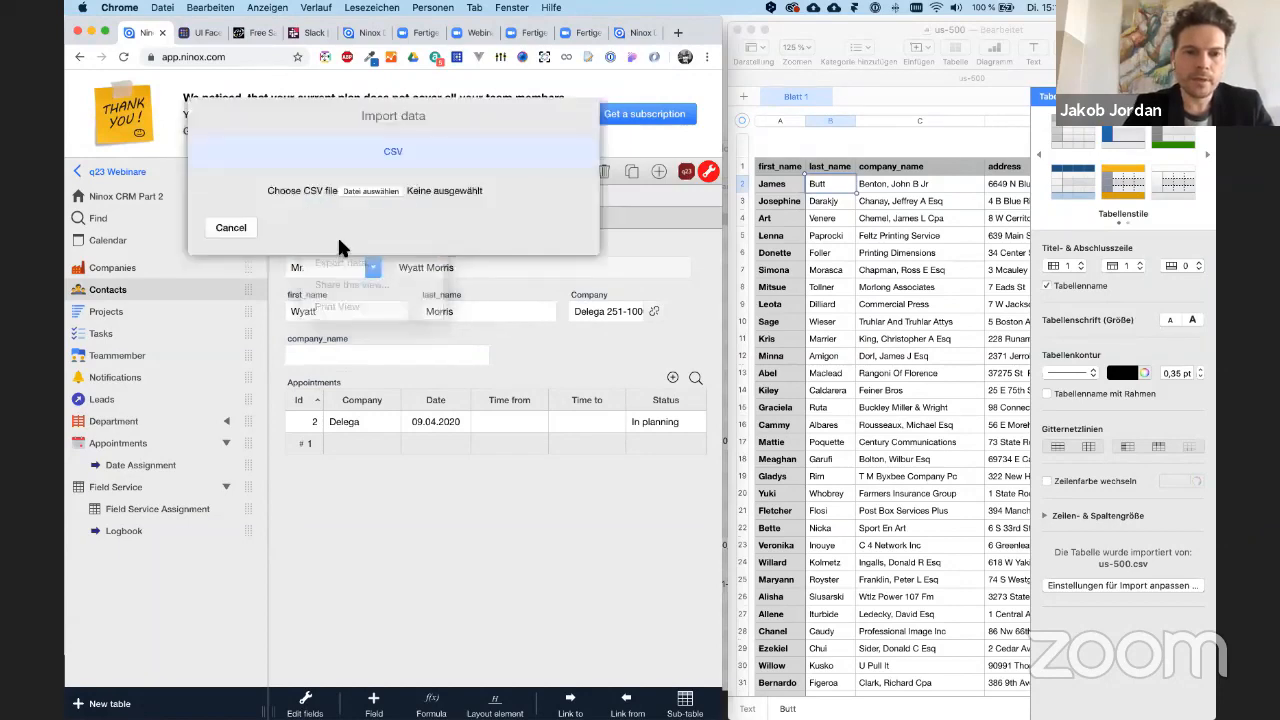
left_click(371, 190)
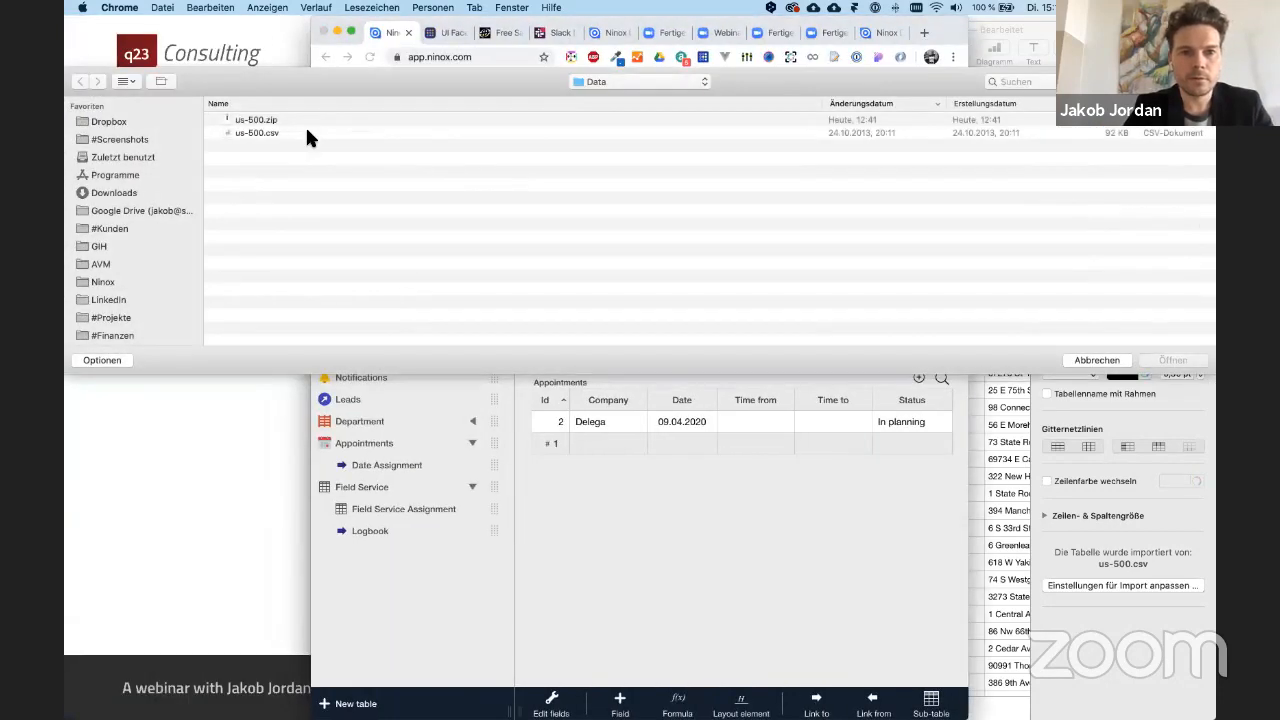
left_click(1100, 362)
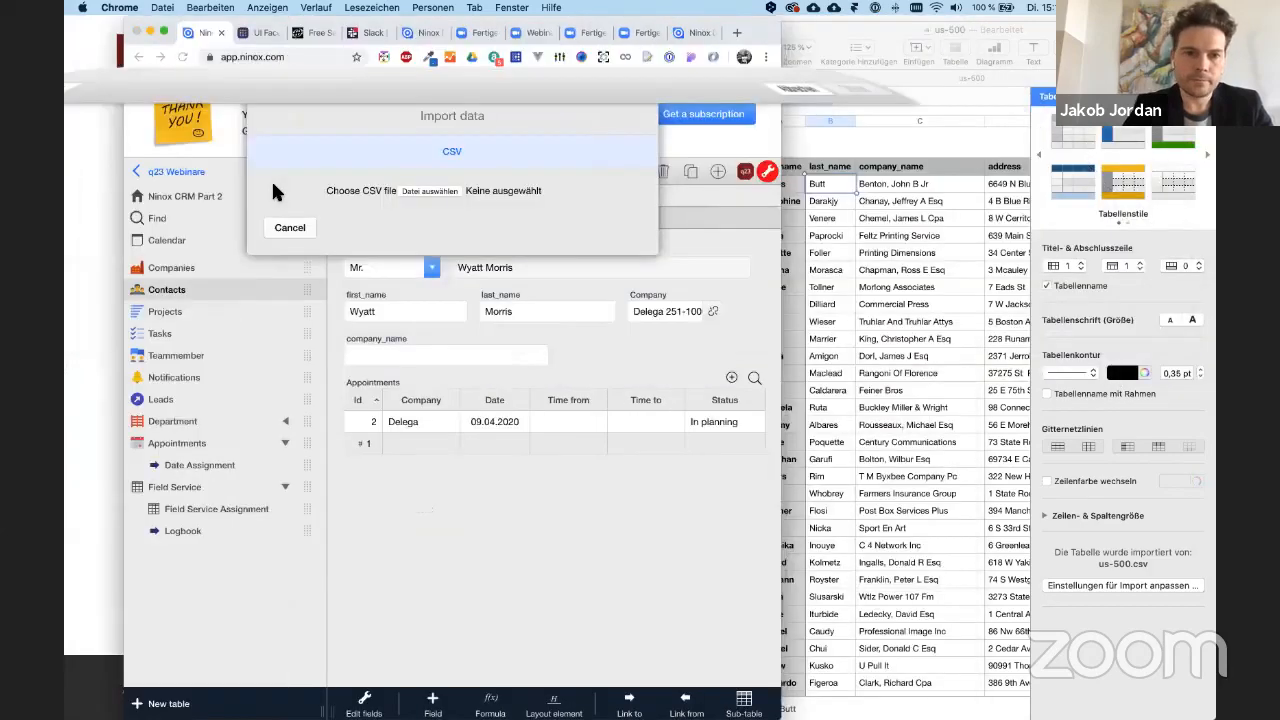
left_click(350, 193)
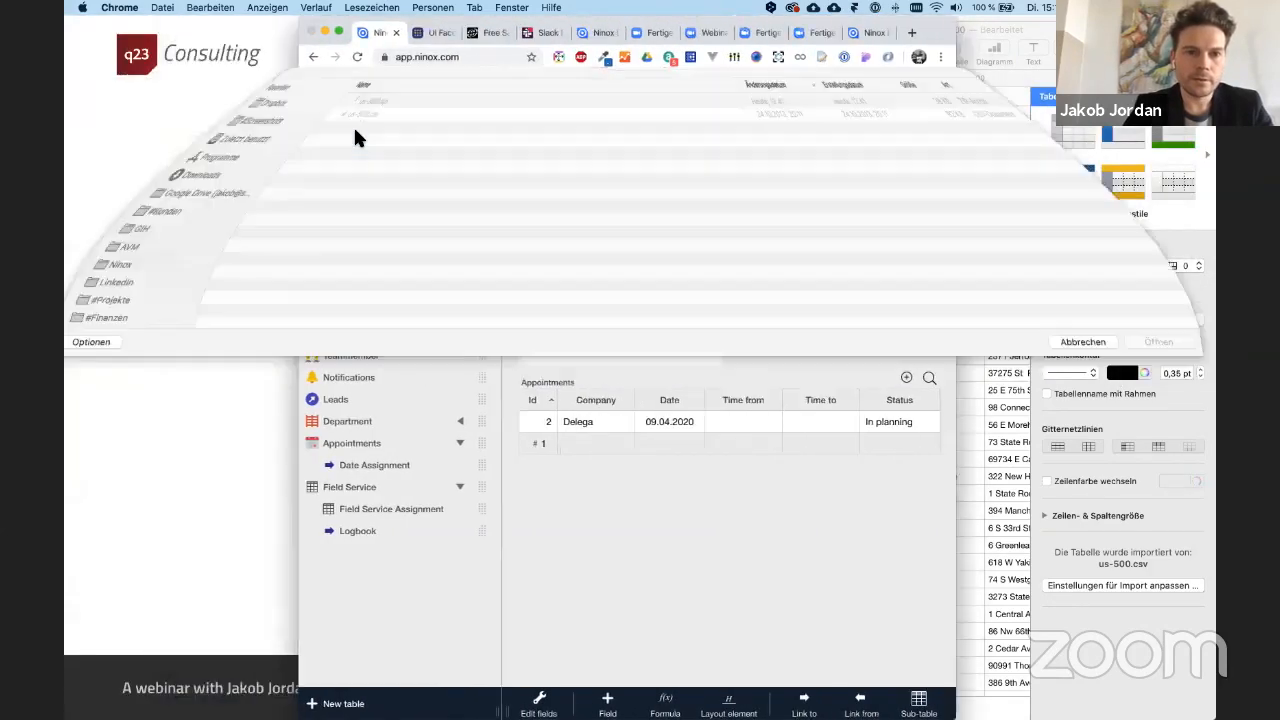
left_click(305, 136)
double_click(305, 136)
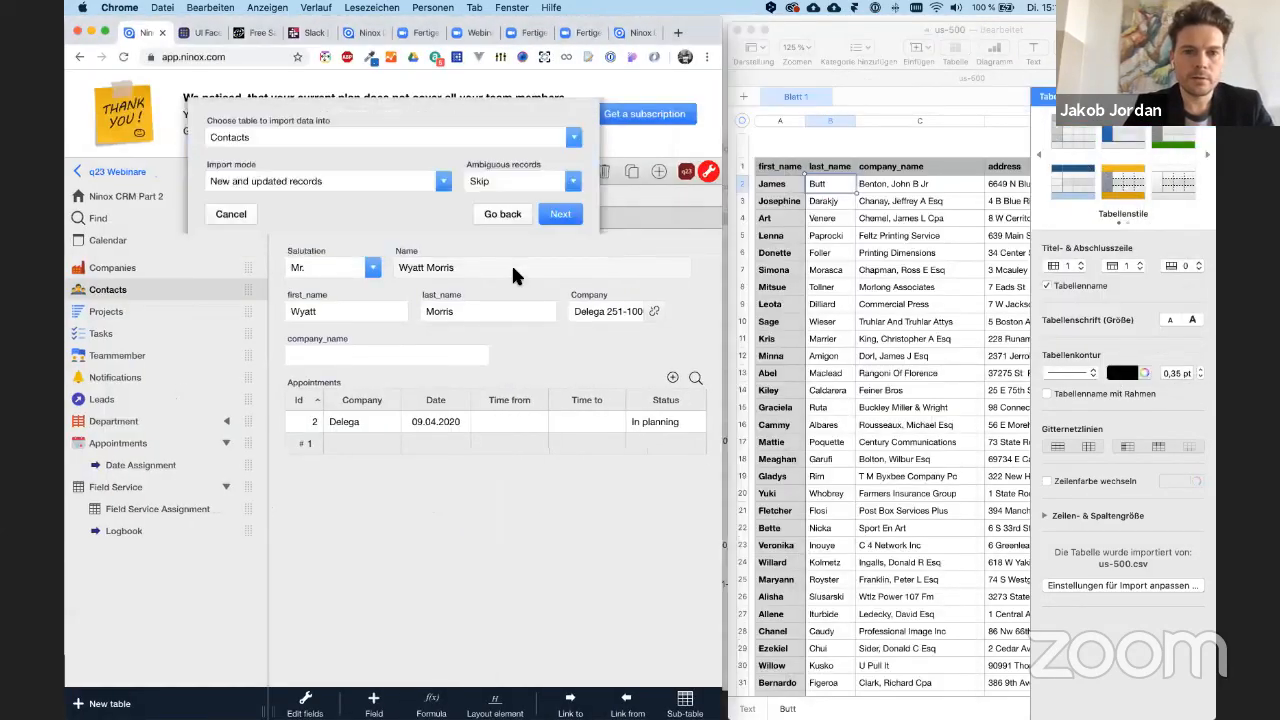
- Import the CSV into Contacts as new and updated records, with first_name, last_name and company_name mapped to the matching fields
left_click(557, 396)
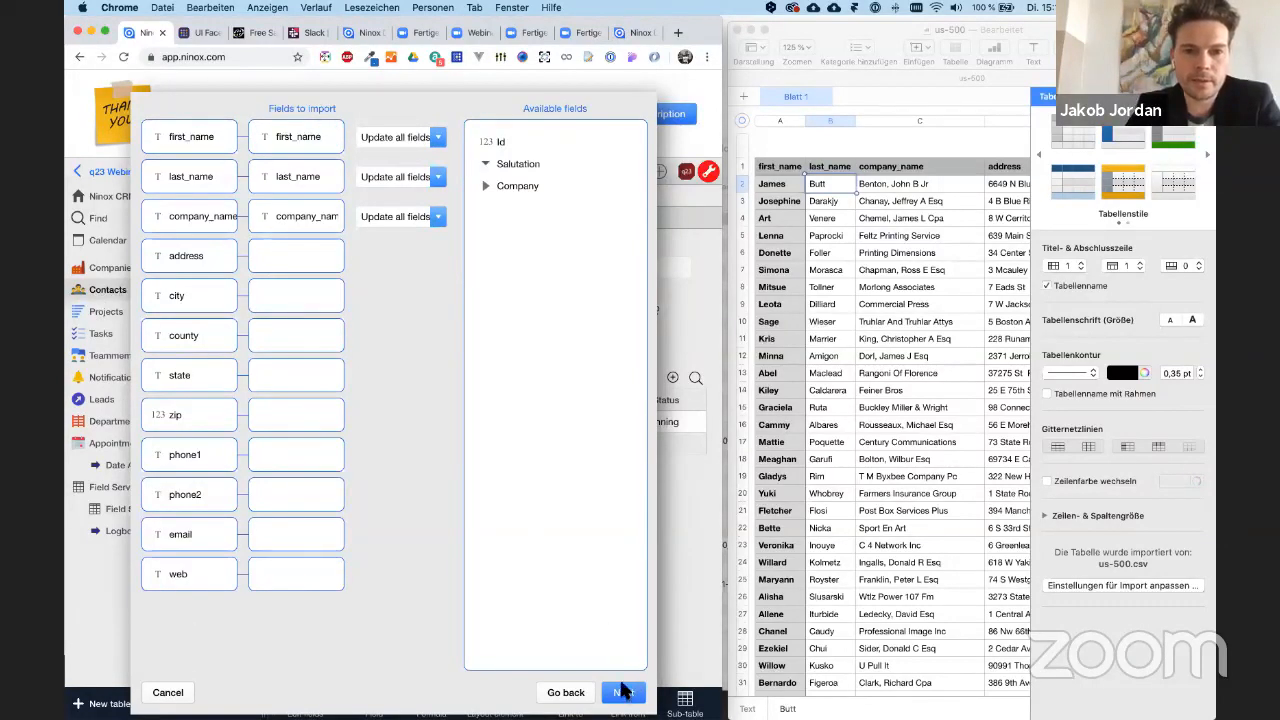
left_click(622, 692)
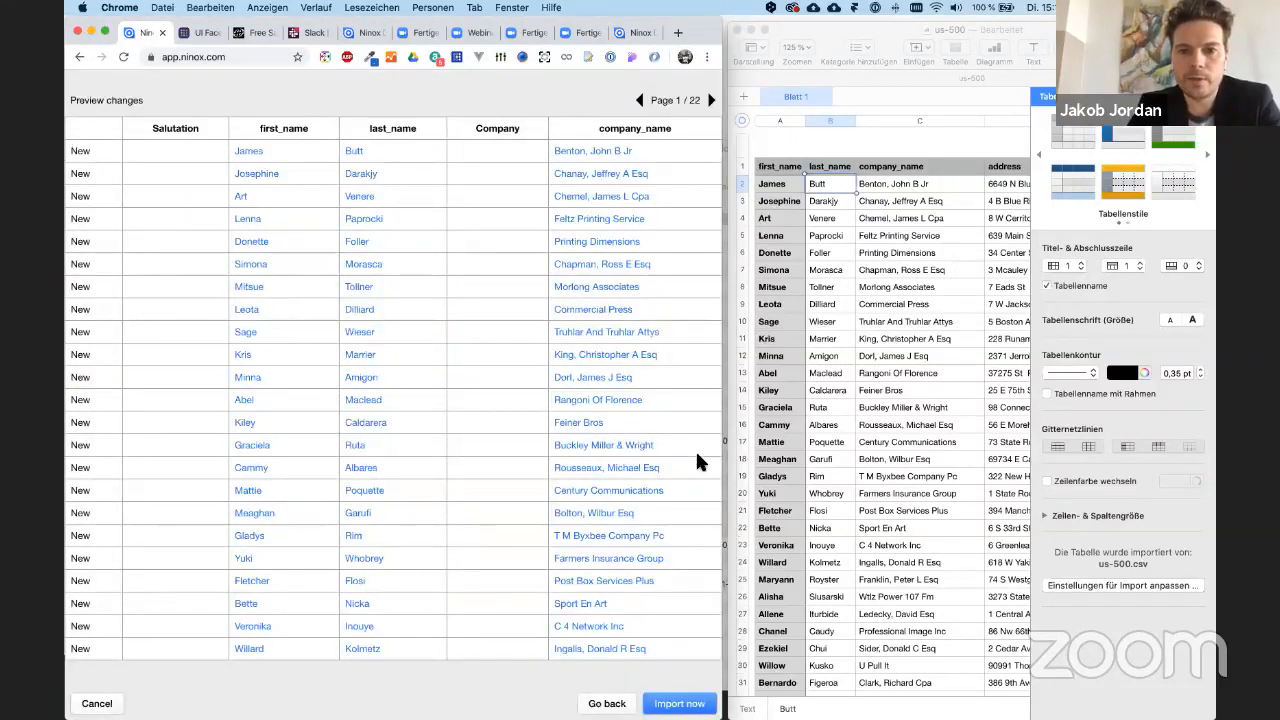
left_click(679, 703)
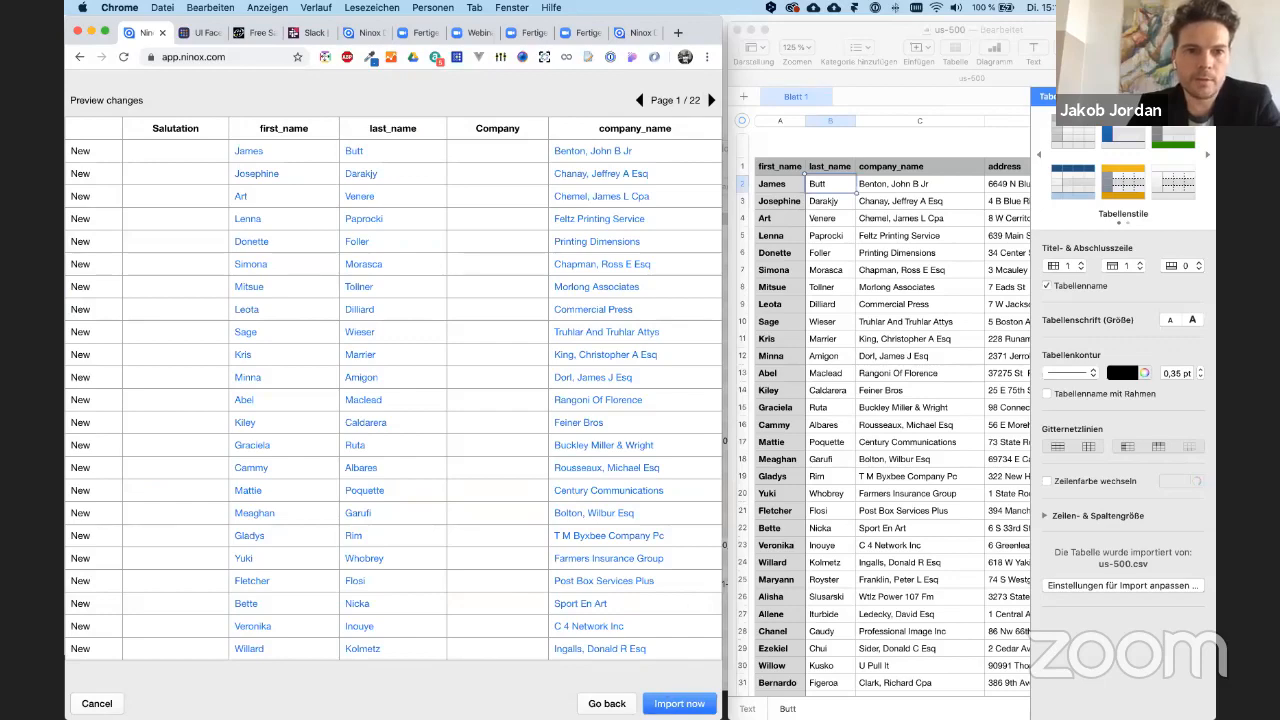
left_click(530, 210)
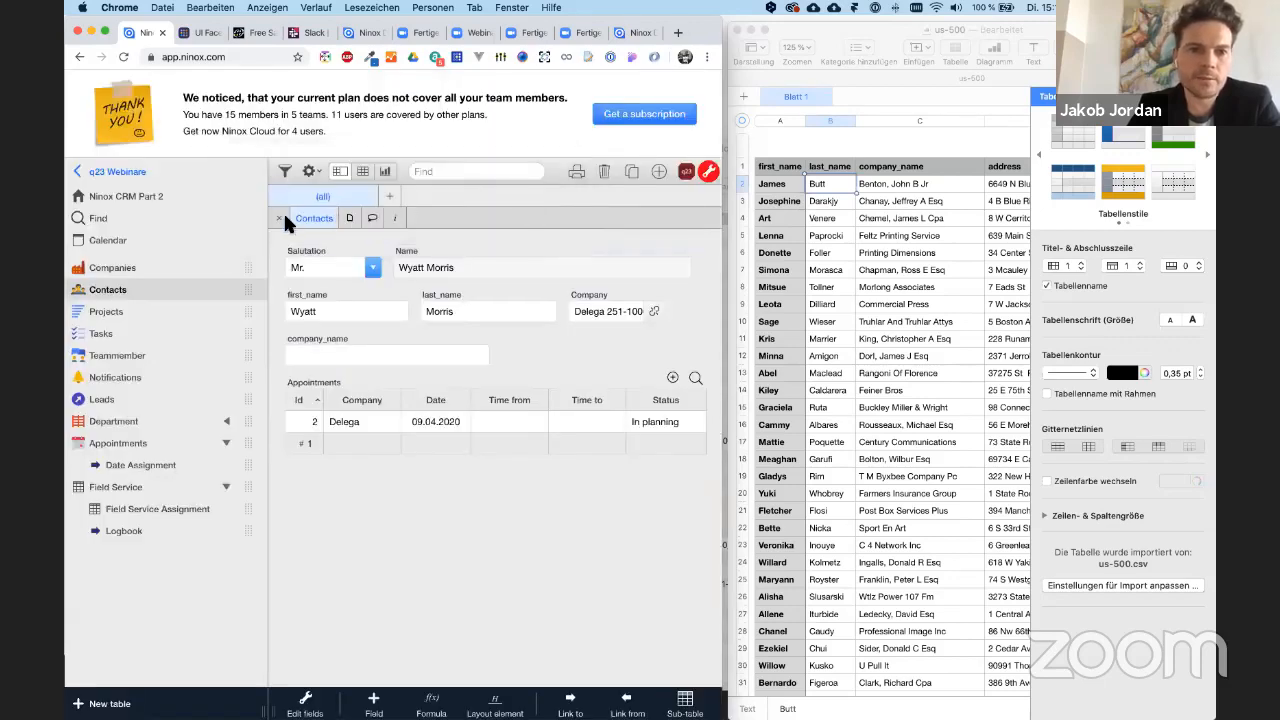
- Return to the Contacts list, review the imported records and widen the browser window to the full screen width
left_click(282, 216)
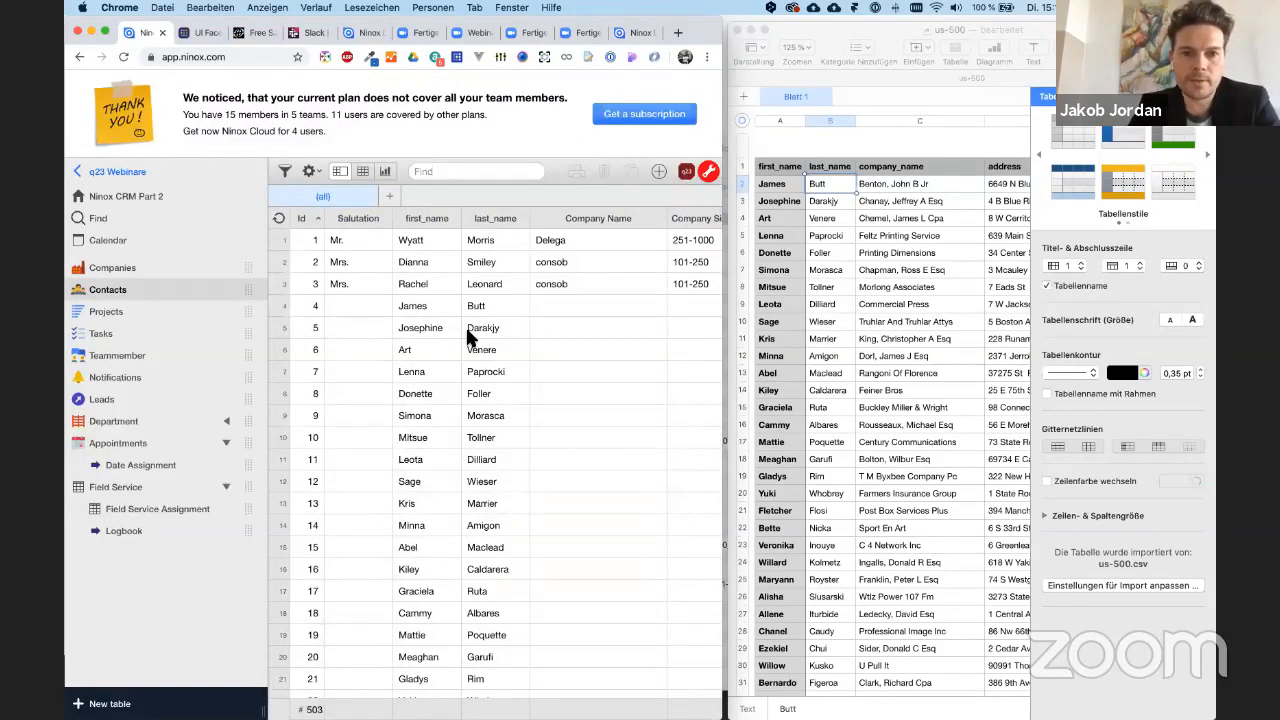
scroll(466, 338, "down", 5)
scroll(466, 338, "up", 5)
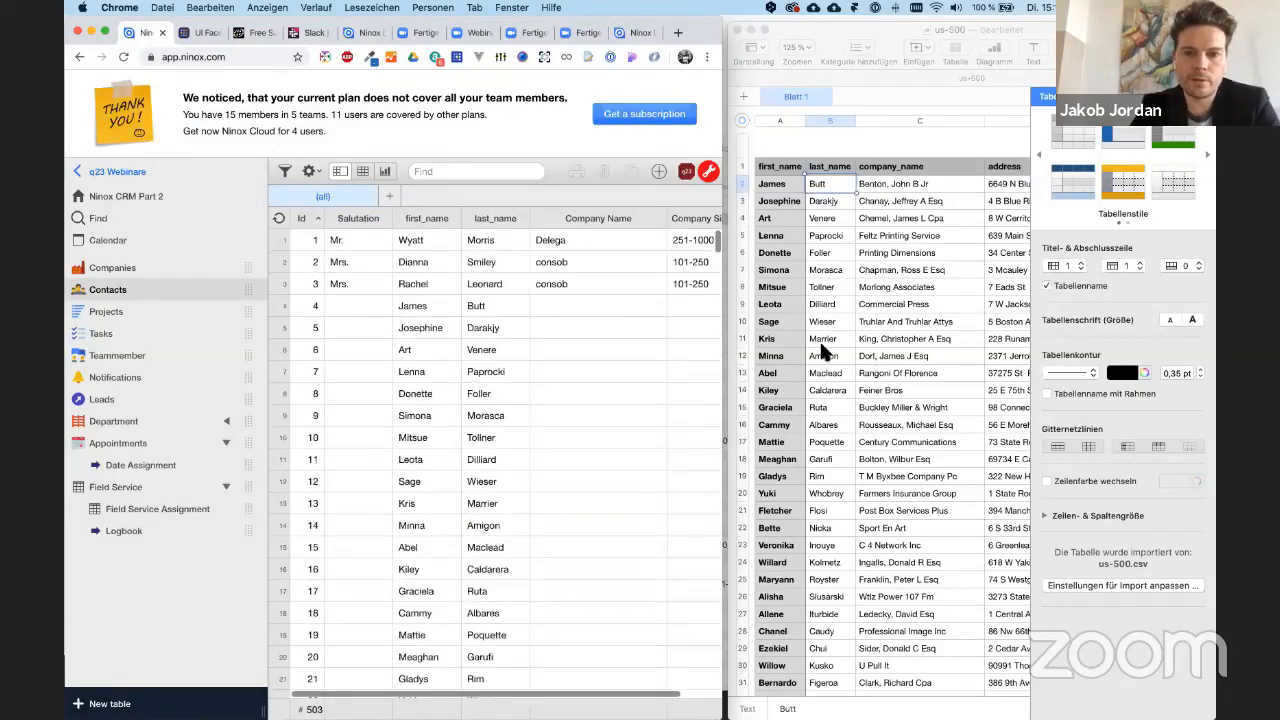
left_click_drag(722, 317, 1215, 318)
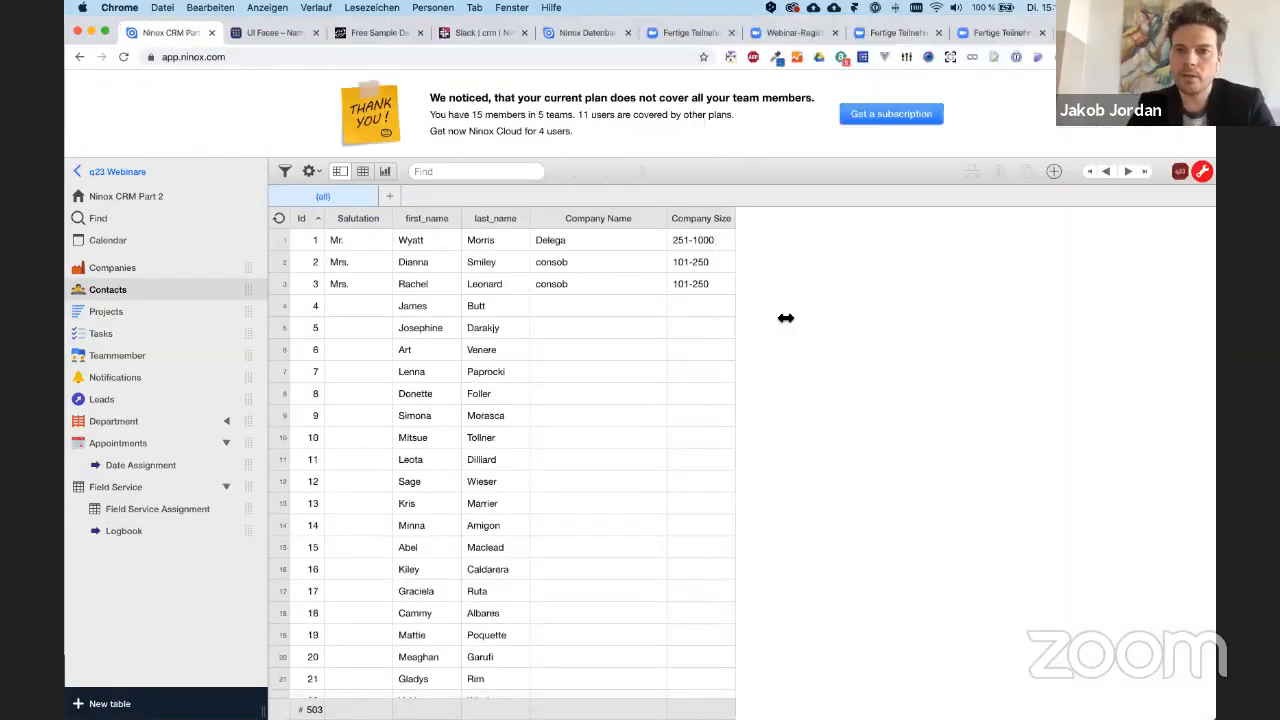
- Examine the first imported contact's company fields, check the Companies table, and return to the contact
left_click(514, 307)
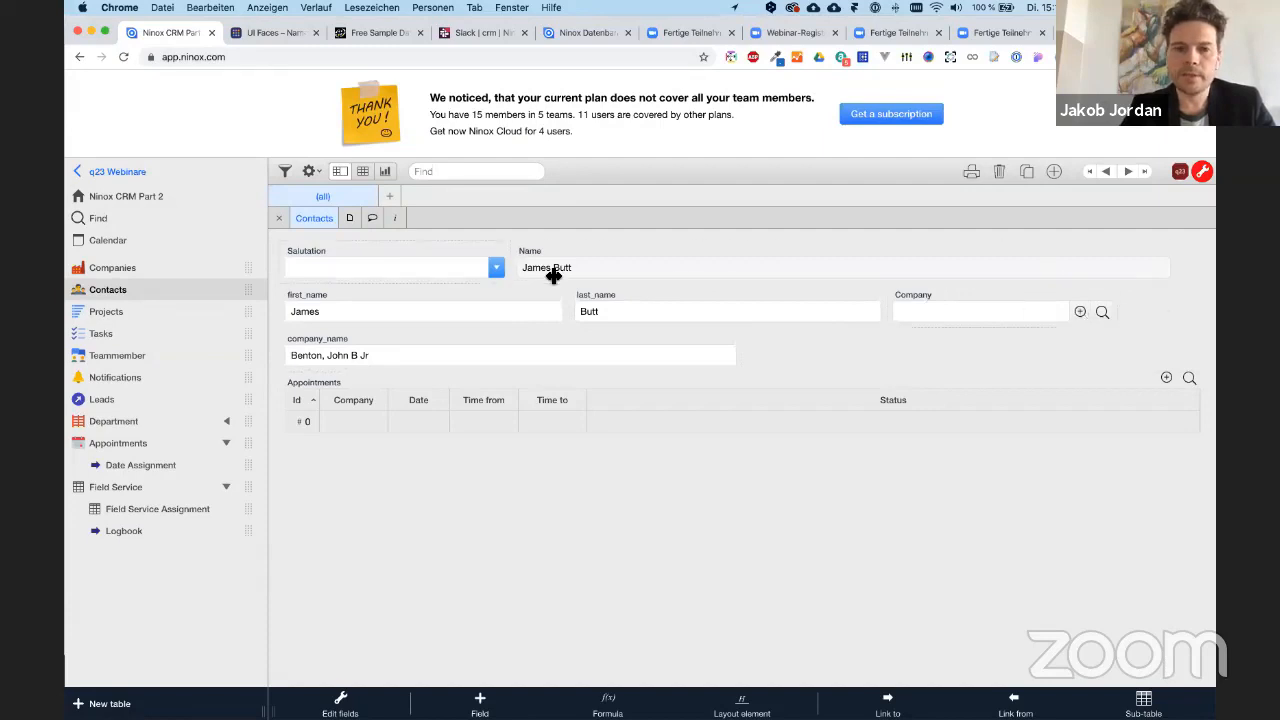
left_click(169, 260)
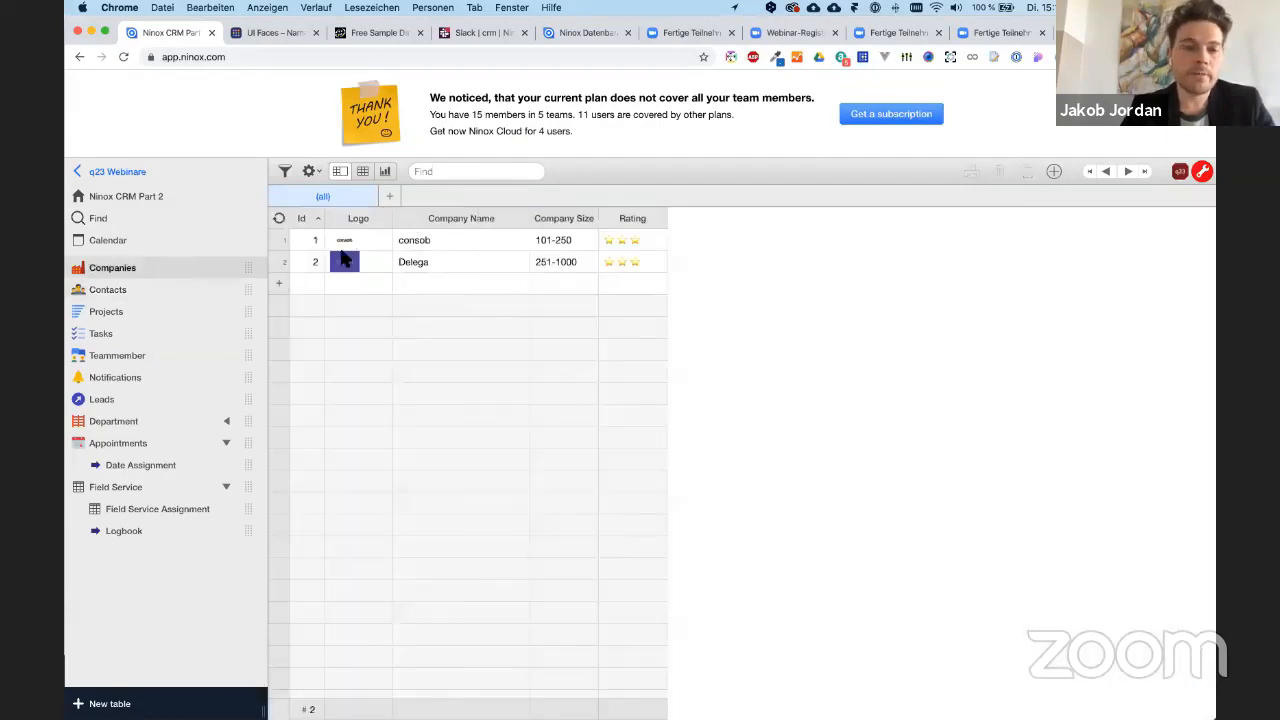
left_click(118, 290)
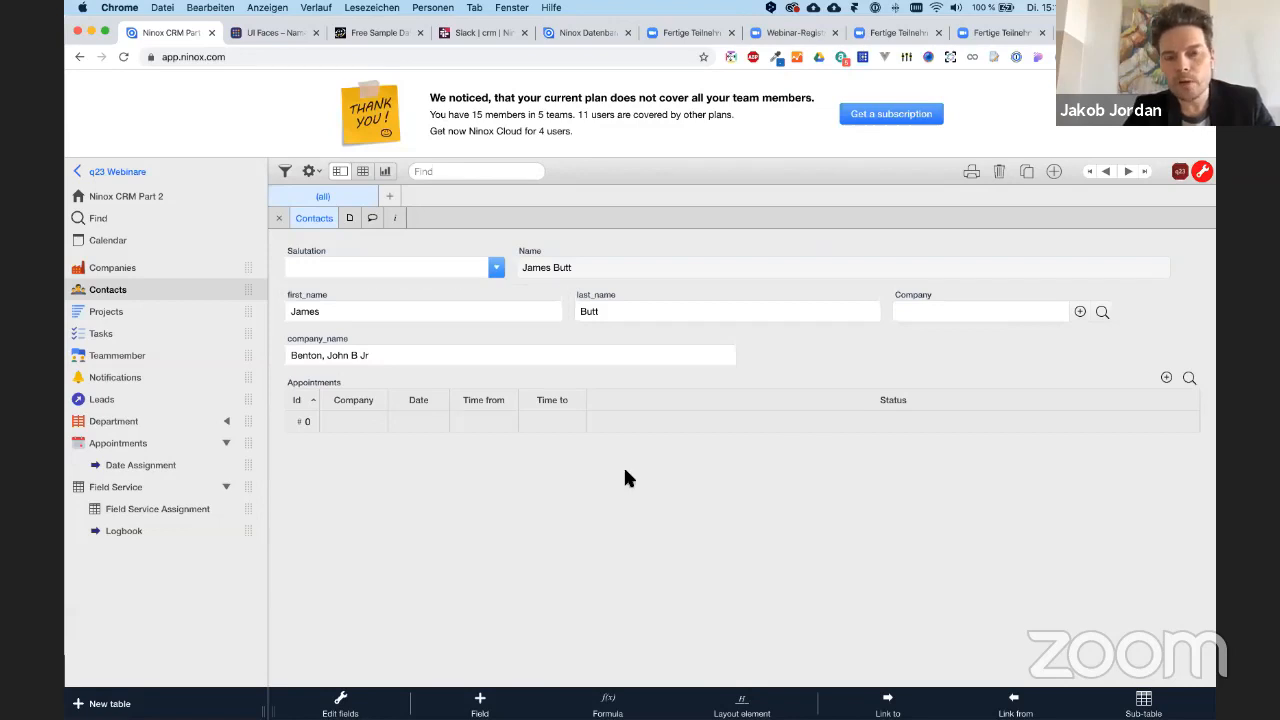
- Add a button to the Contacts form below the Appointments list and name it Match Company
left_click(745, 703)
left_click(810, 590)
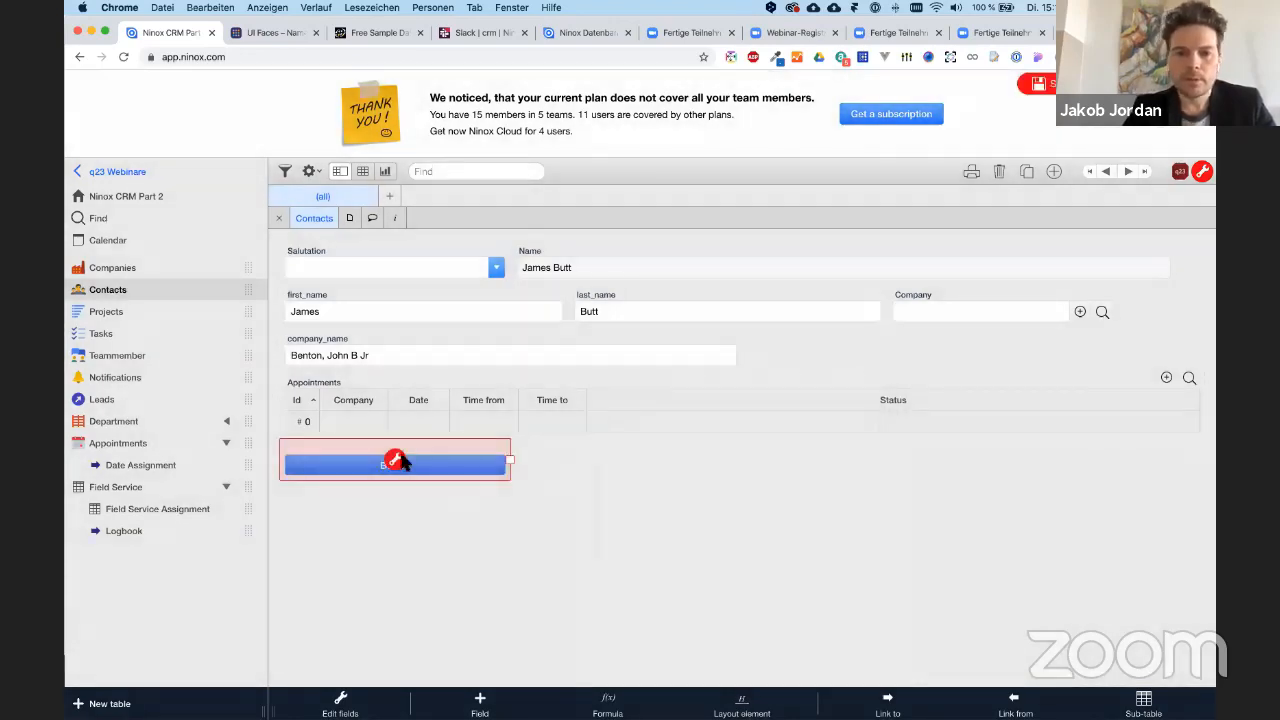
left_click(396, 461)
double_click(462, 168)
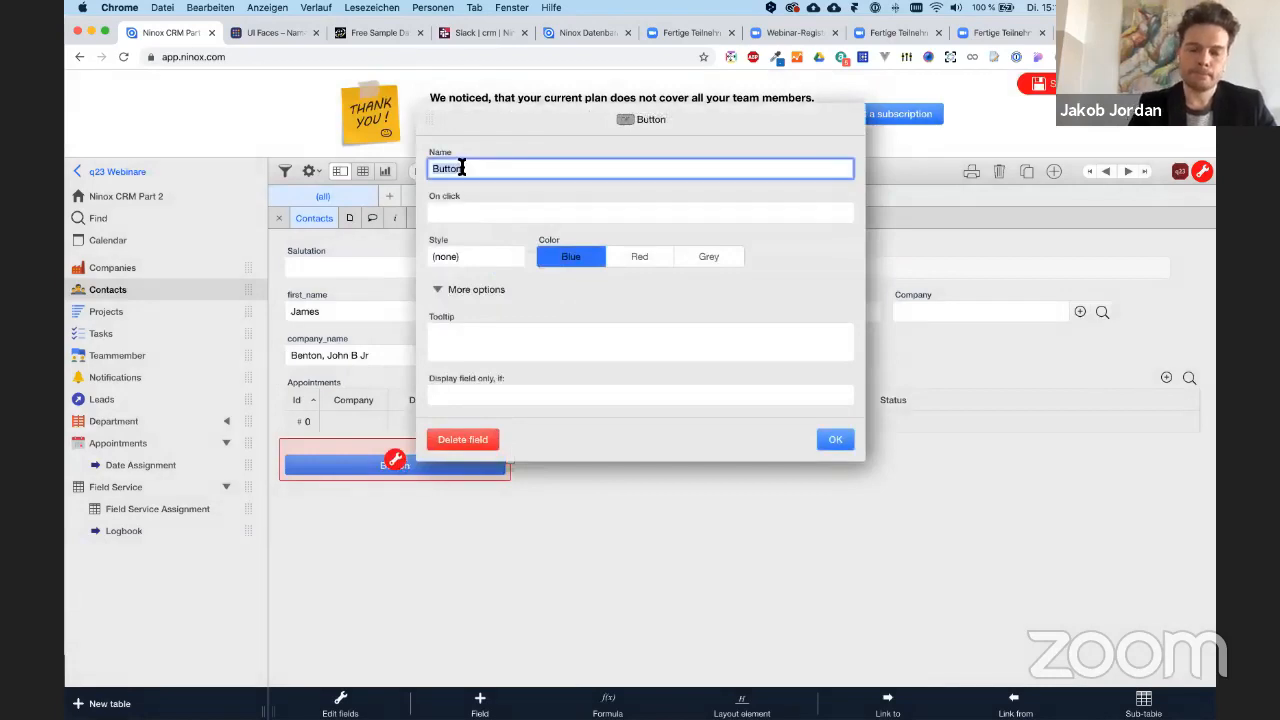
type("MatchComapn")
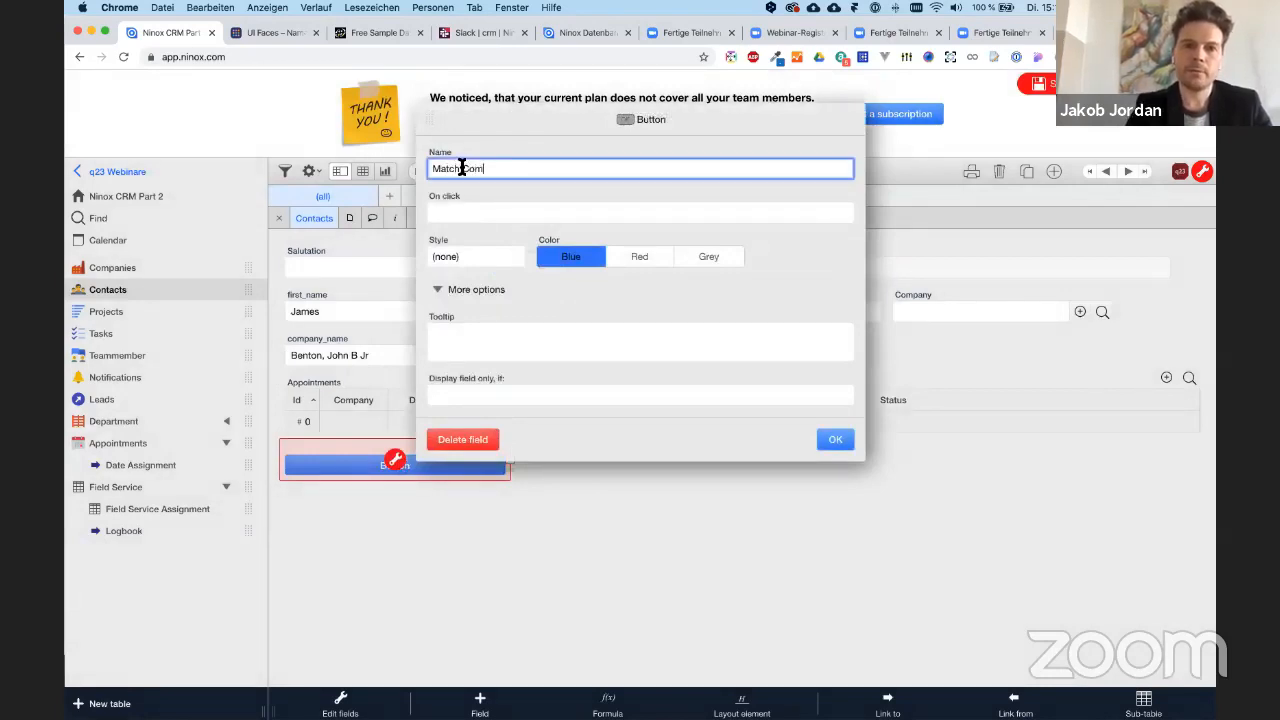
key("BackSpace")
key("BackSpace")
type("pany")
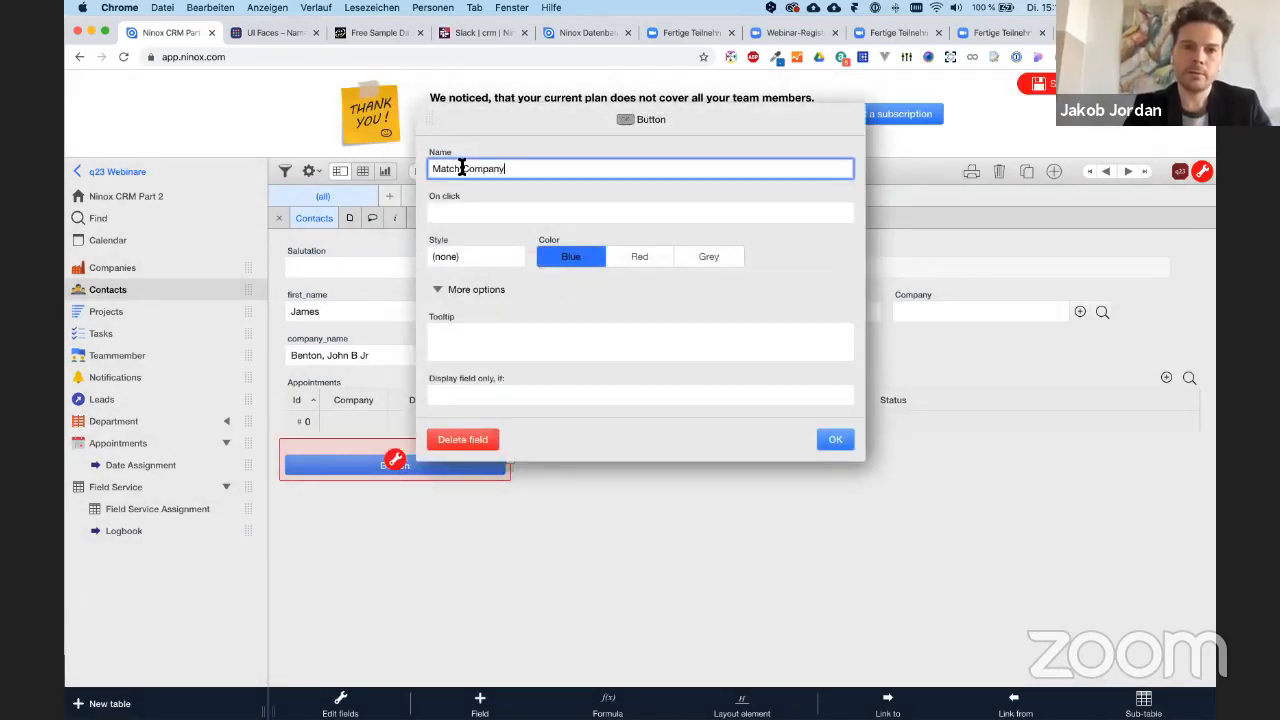
- Start the button's On click script with "let contacts:= select Contacts;" on line 1 and "for" on line 2
left_click(478, 213)
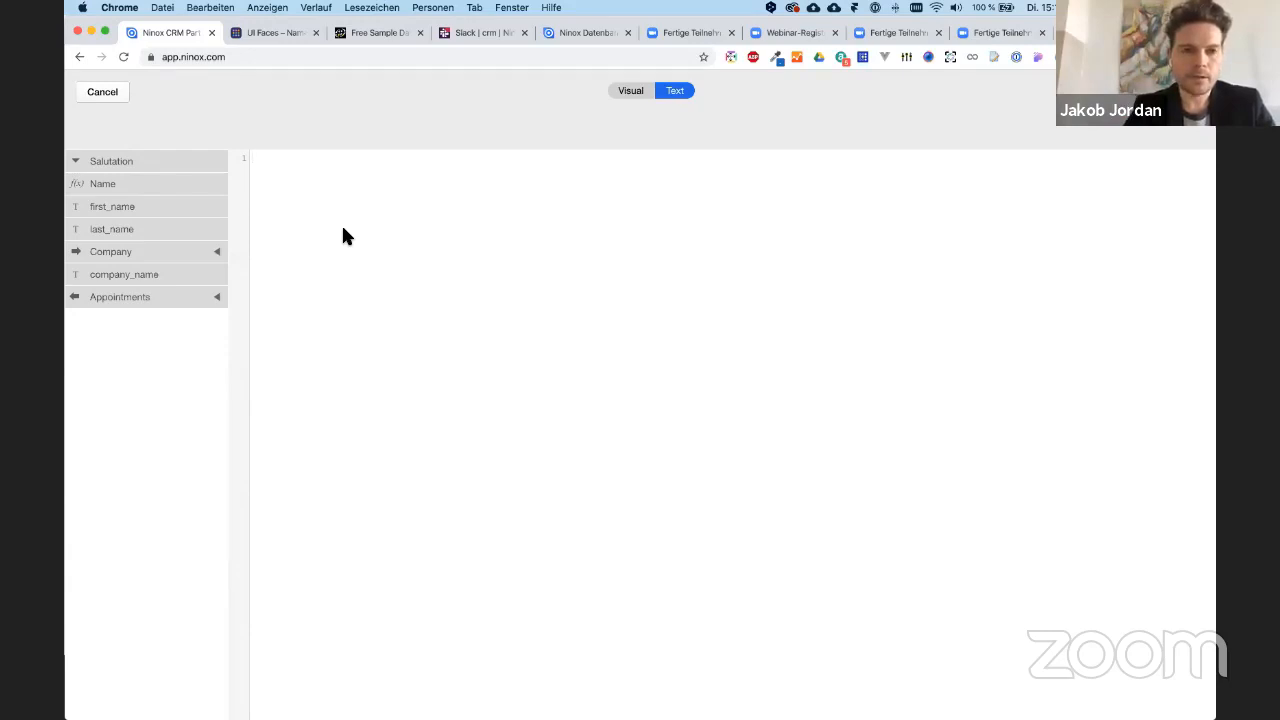
type("for")
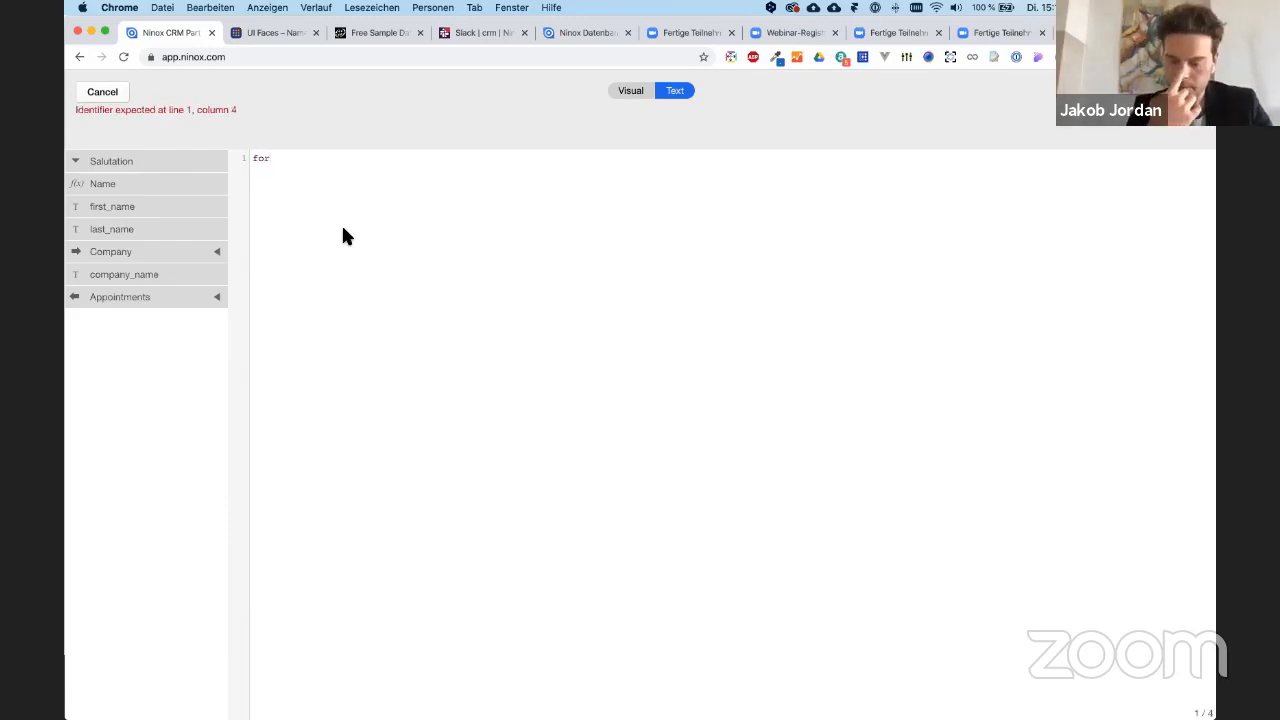
key("super+Left")
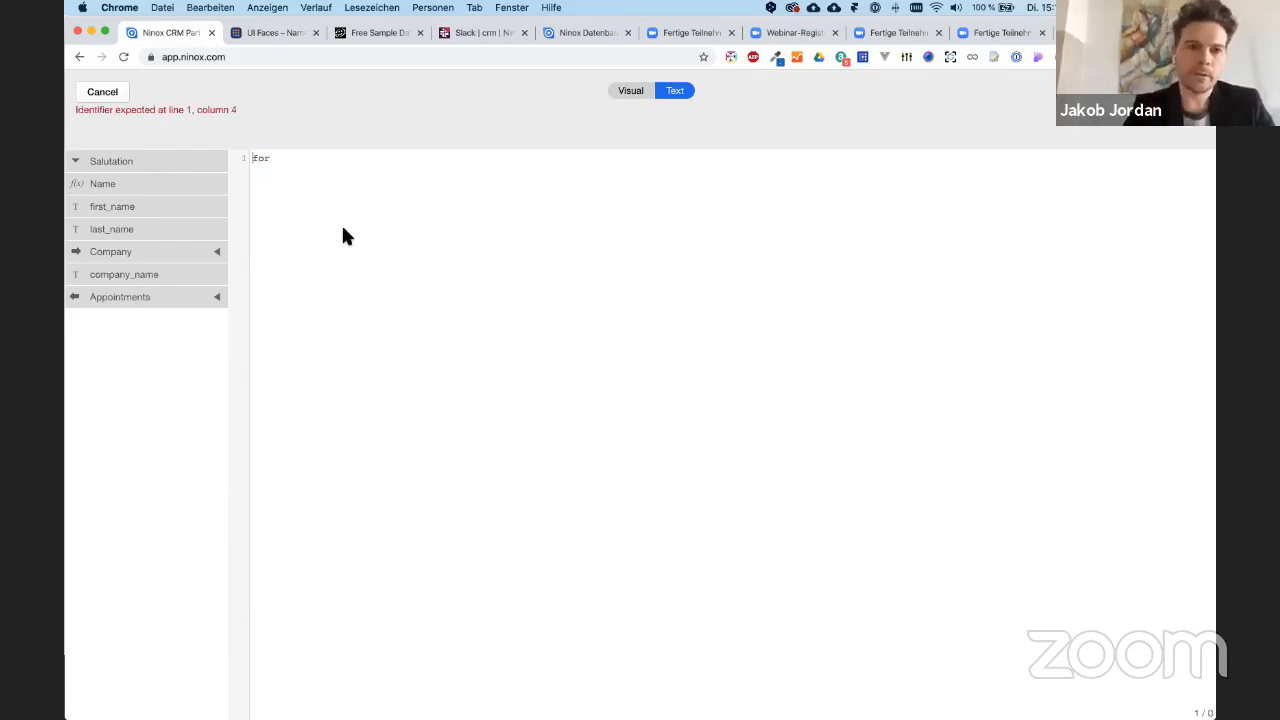
key("Return")
key("Up")
type("let")
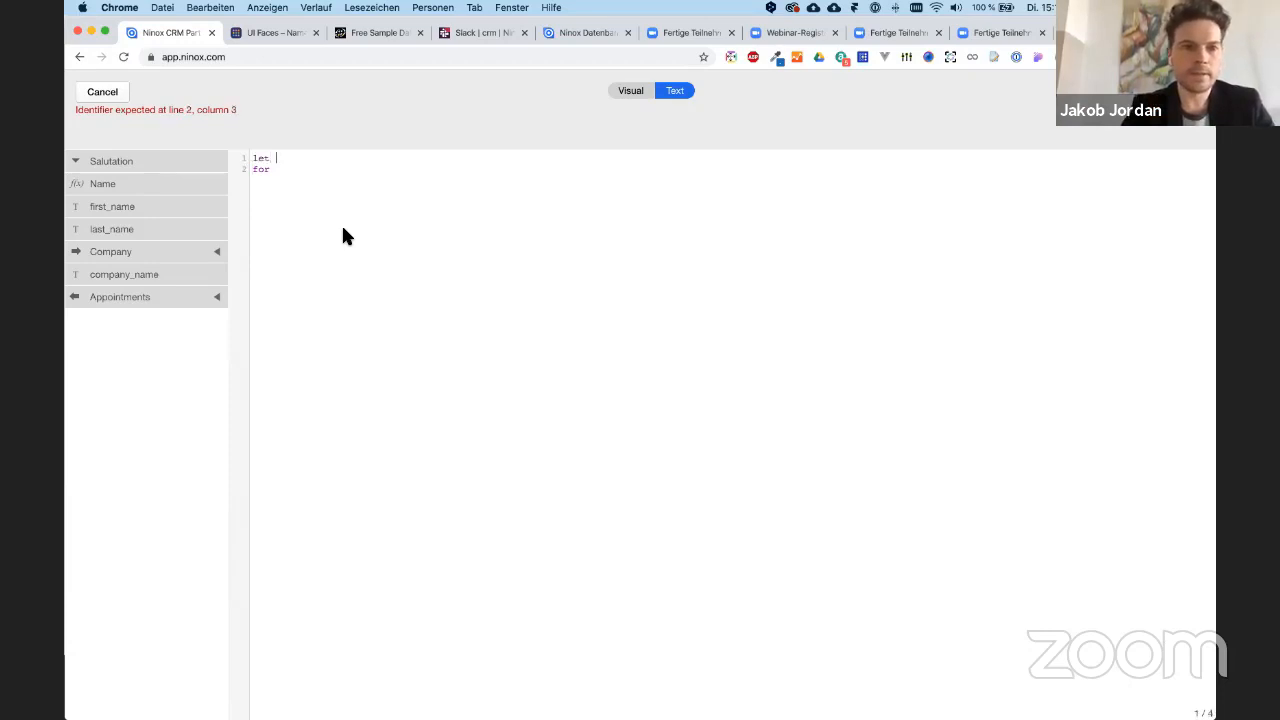
type(" conta")
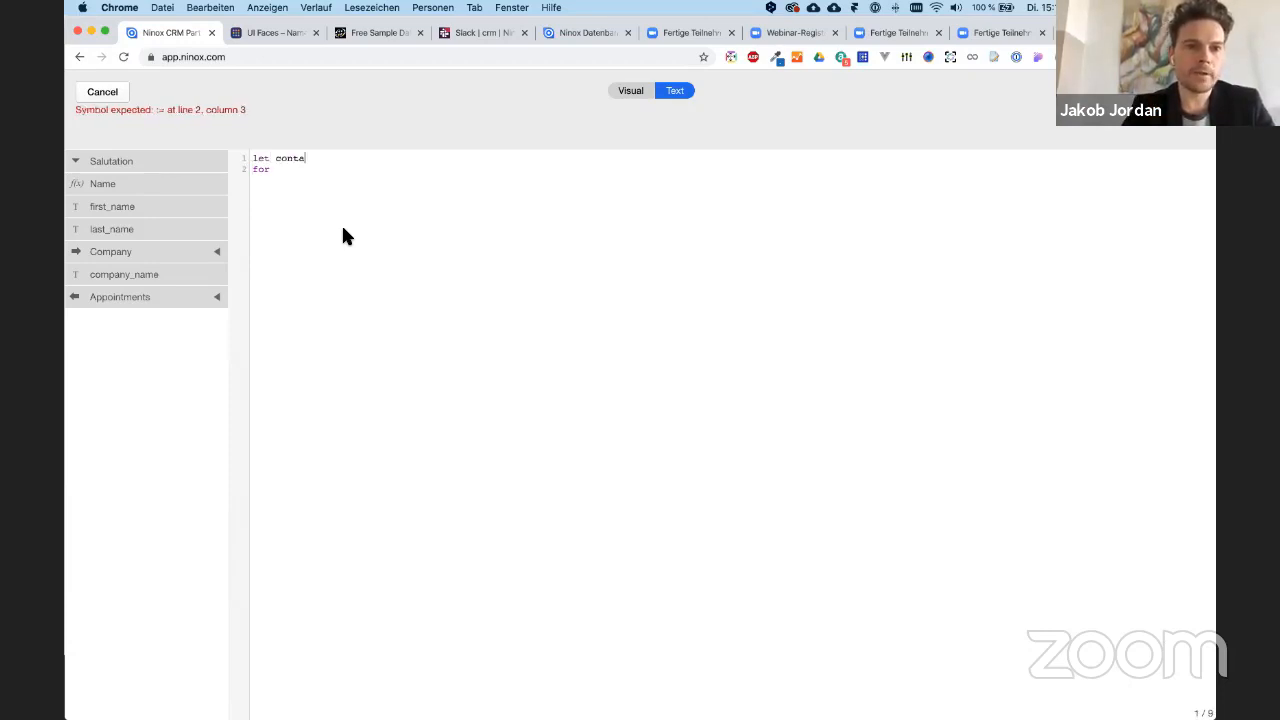
type("cts:=")
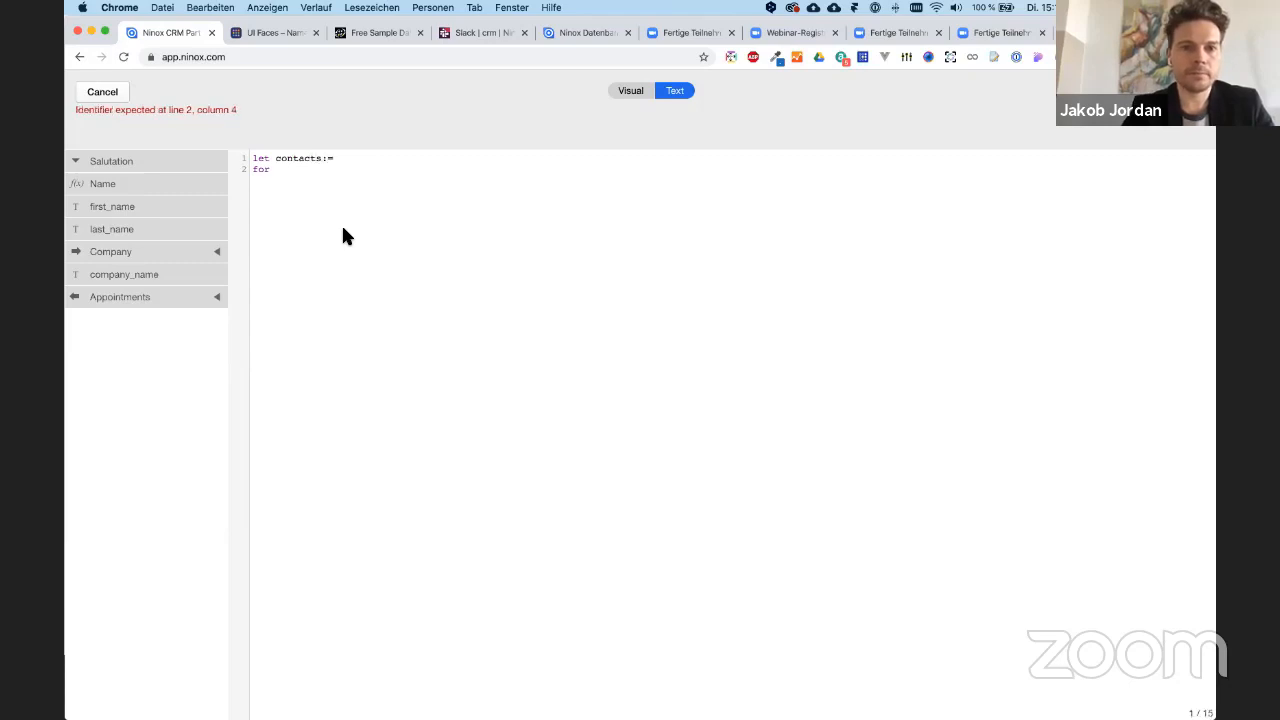
type(" select Contacts;")
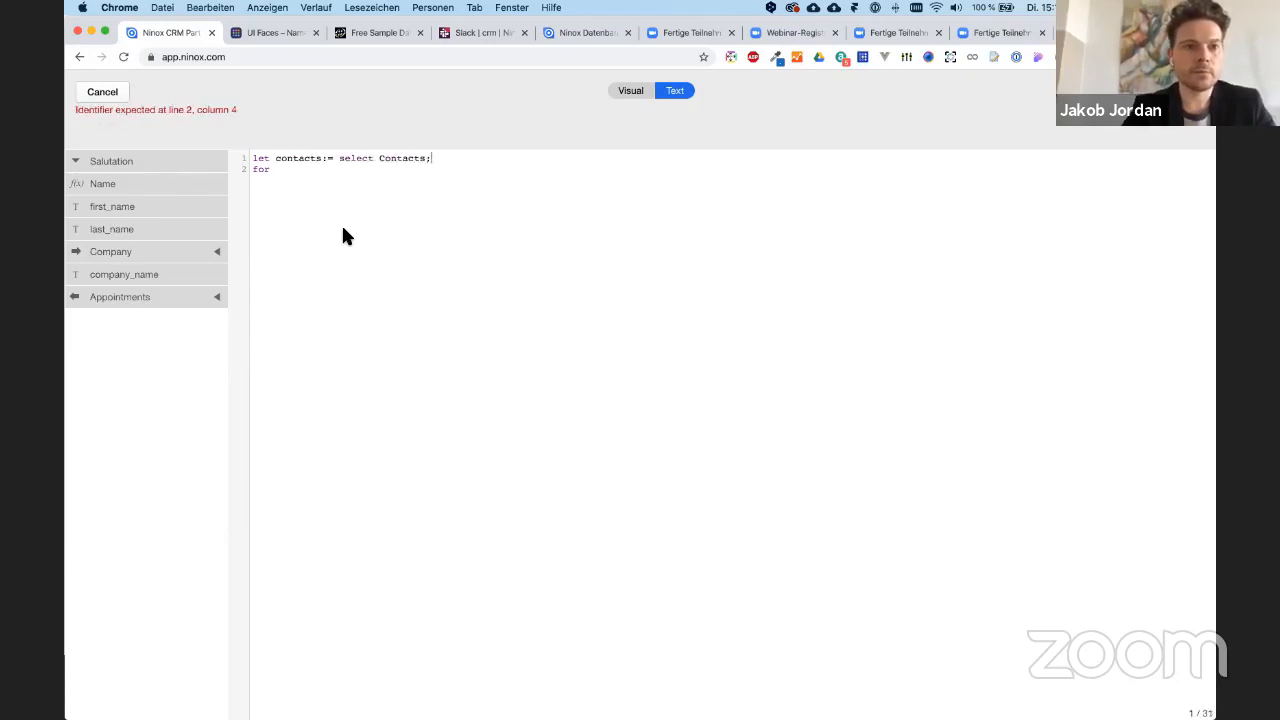
key("BackSpace")
key("BackSpace")
key("BackSpace")
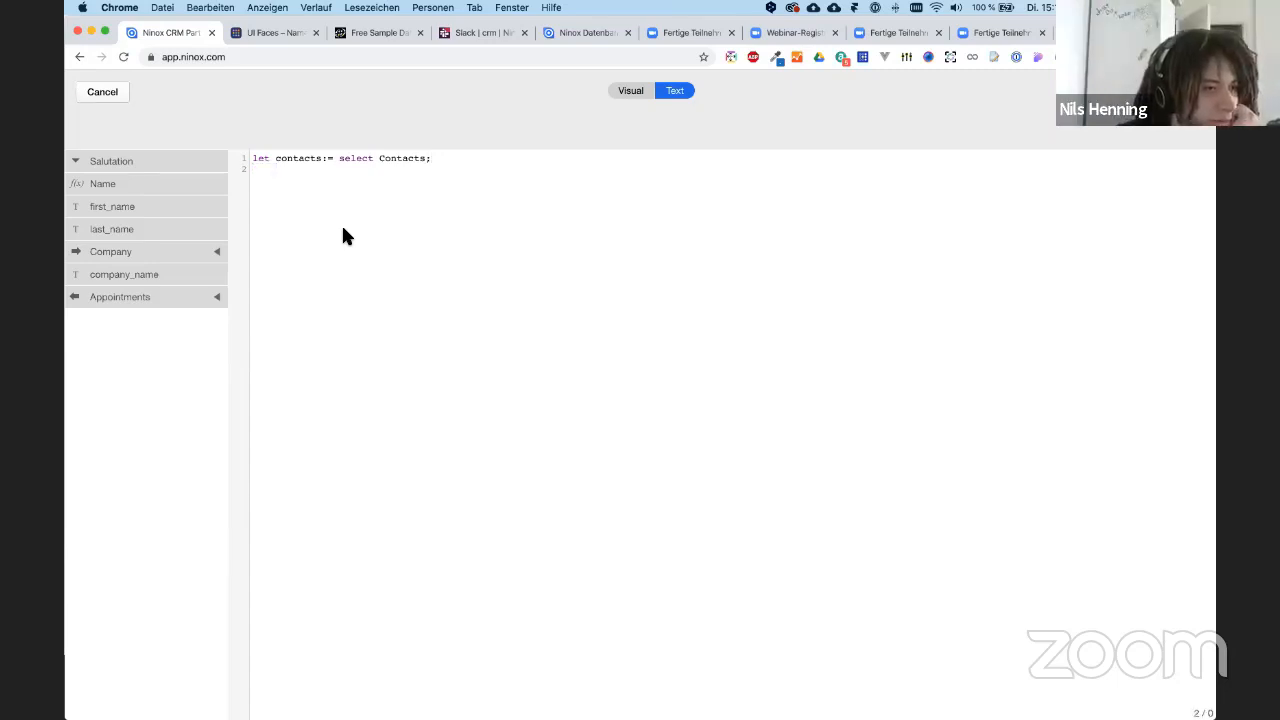
key("super+z")
- Complete line 2 as "for contact in contacts do" and close the loop with "end" after an empty line
left_click(275, 168)
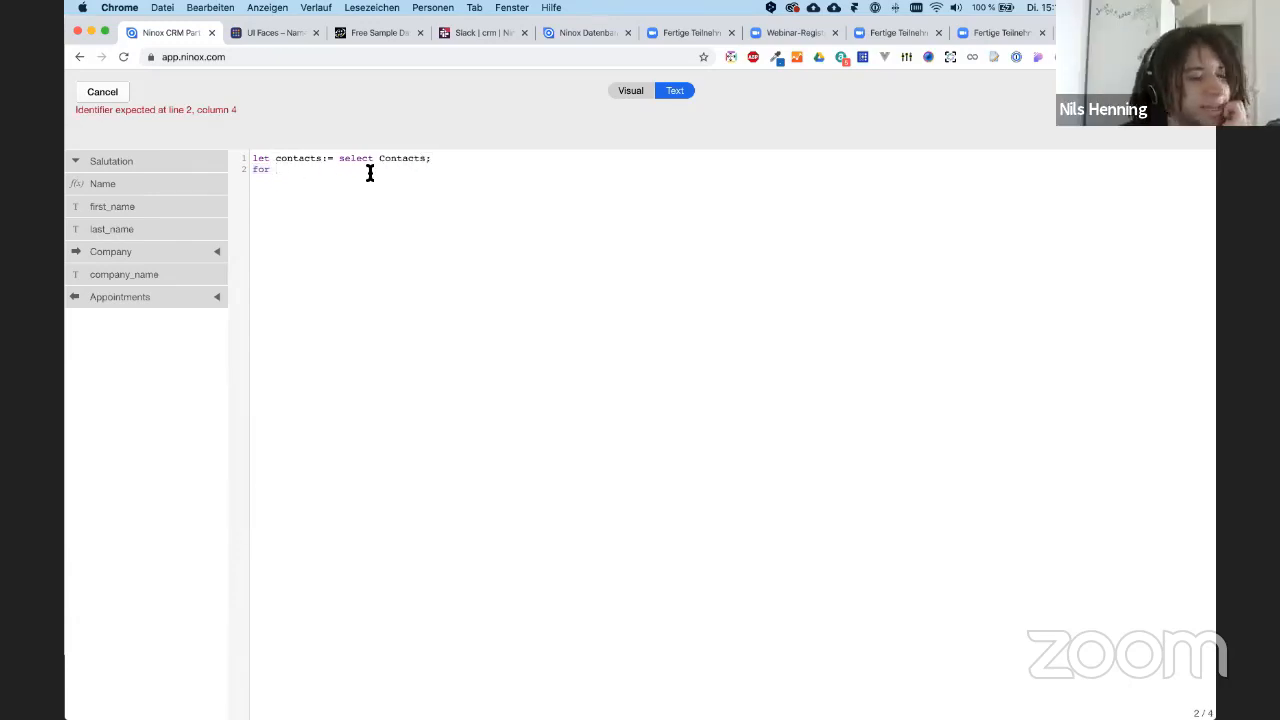
type("conta")
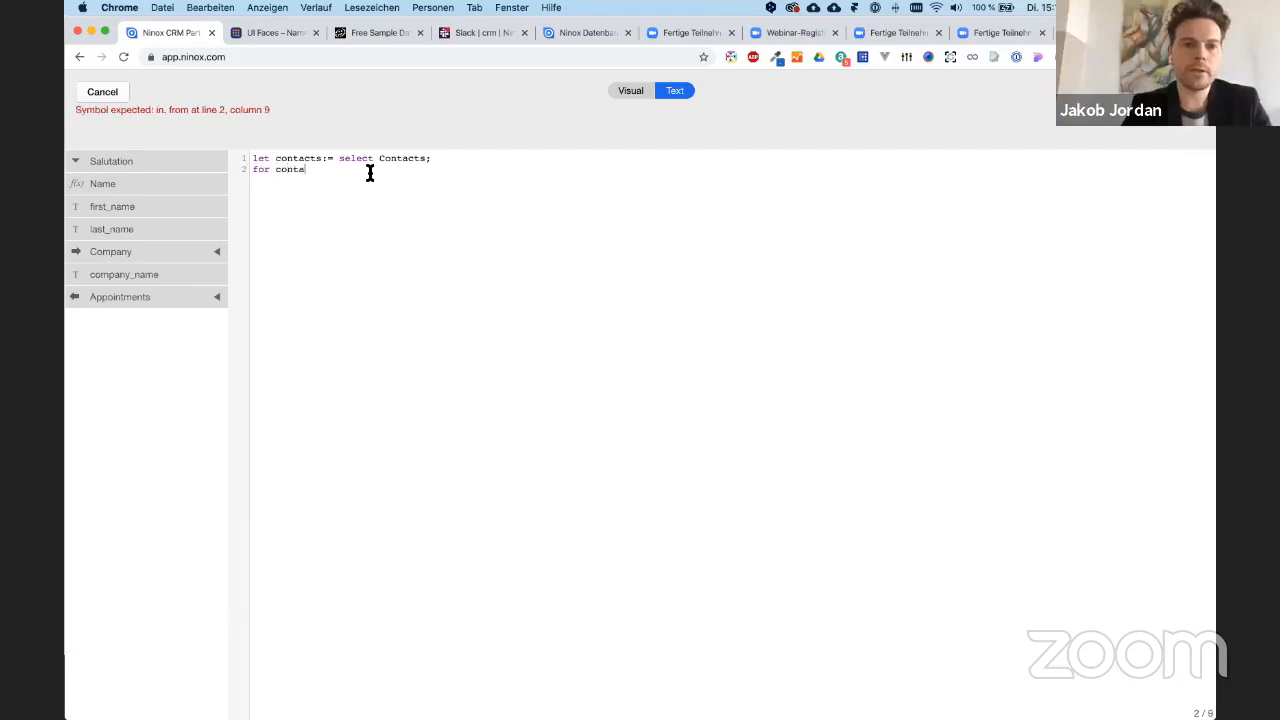
type("ct in contacts")
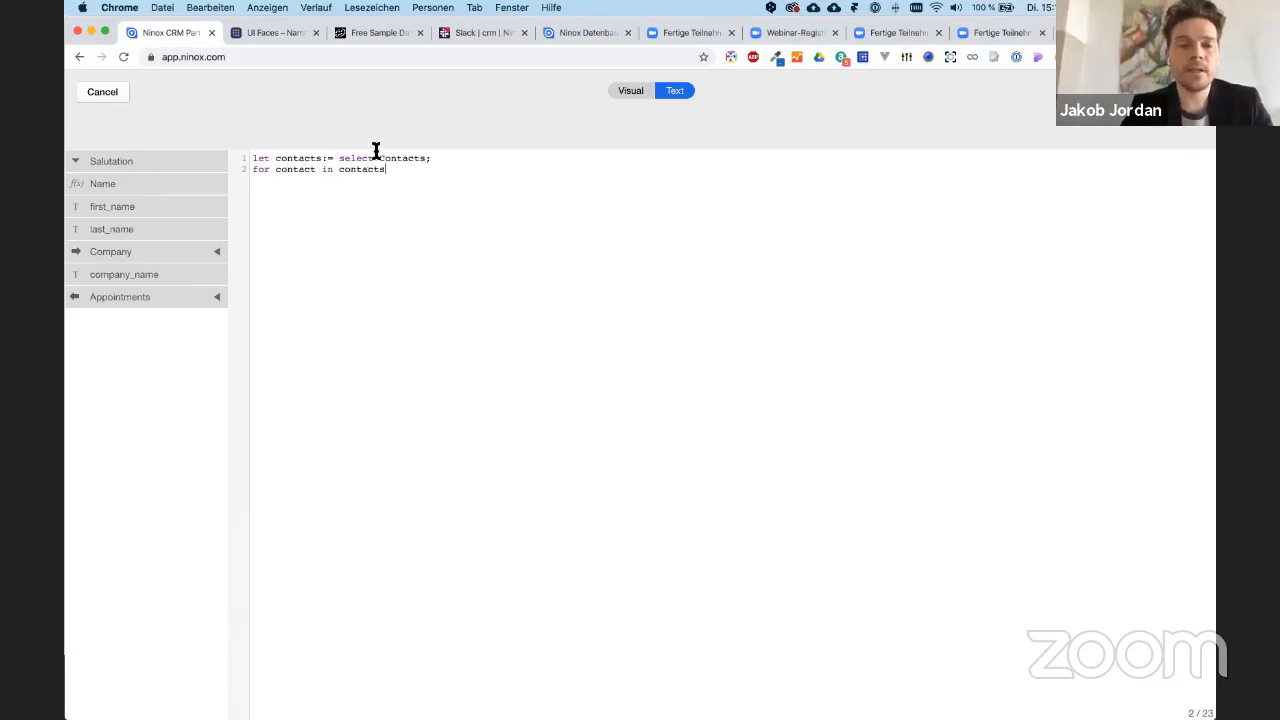
double_click(290, 170)
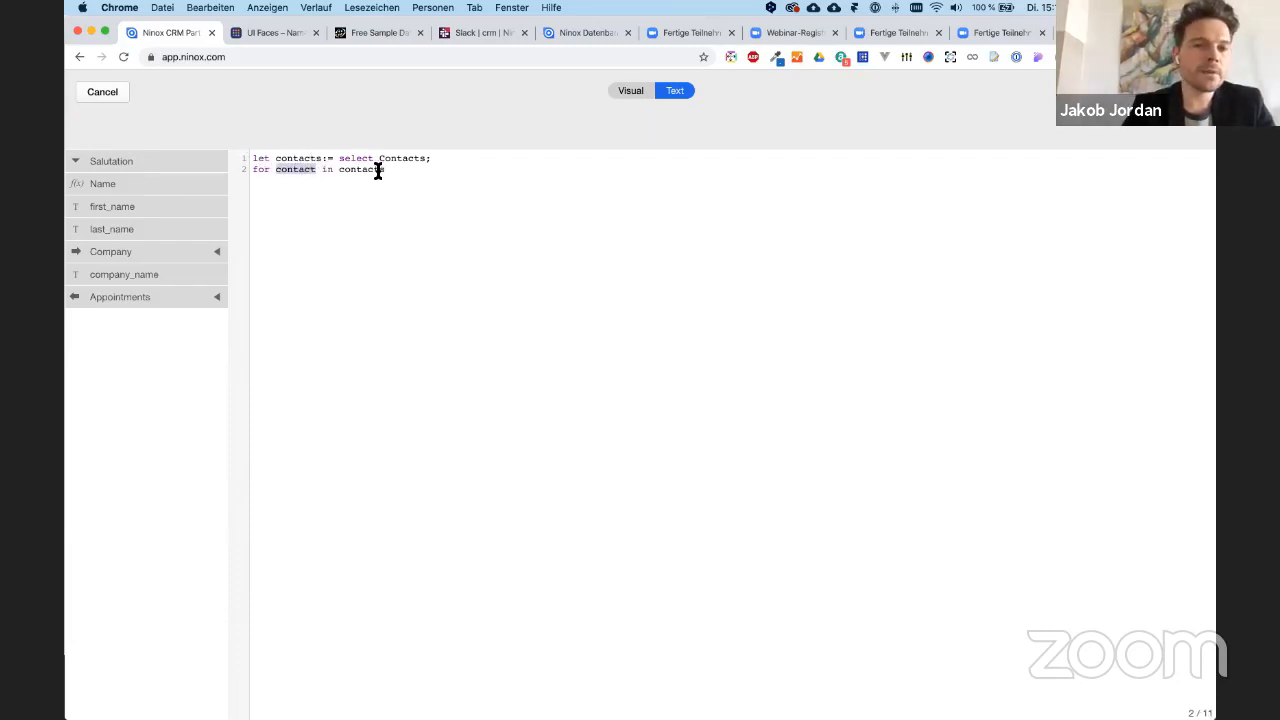
double_click(379, 171)
double_click(287, 171)
left_click(384, 170)
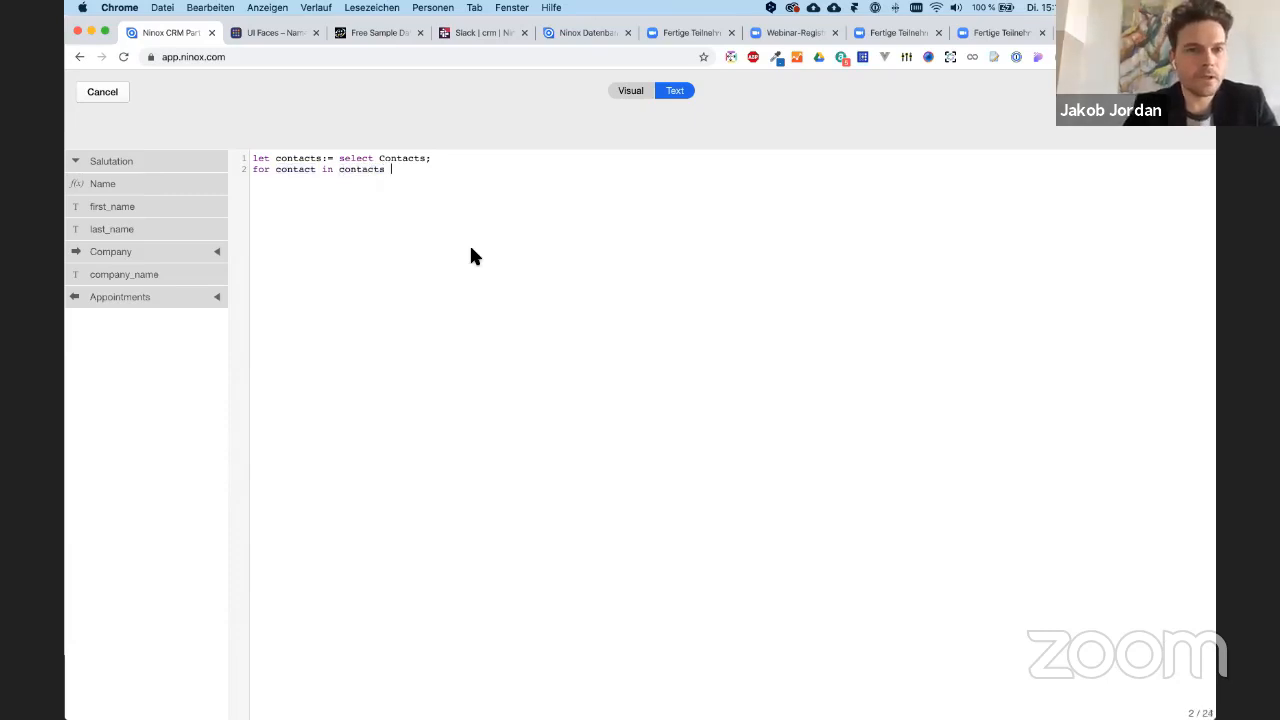
type("do")
key("Return")
key("Return")
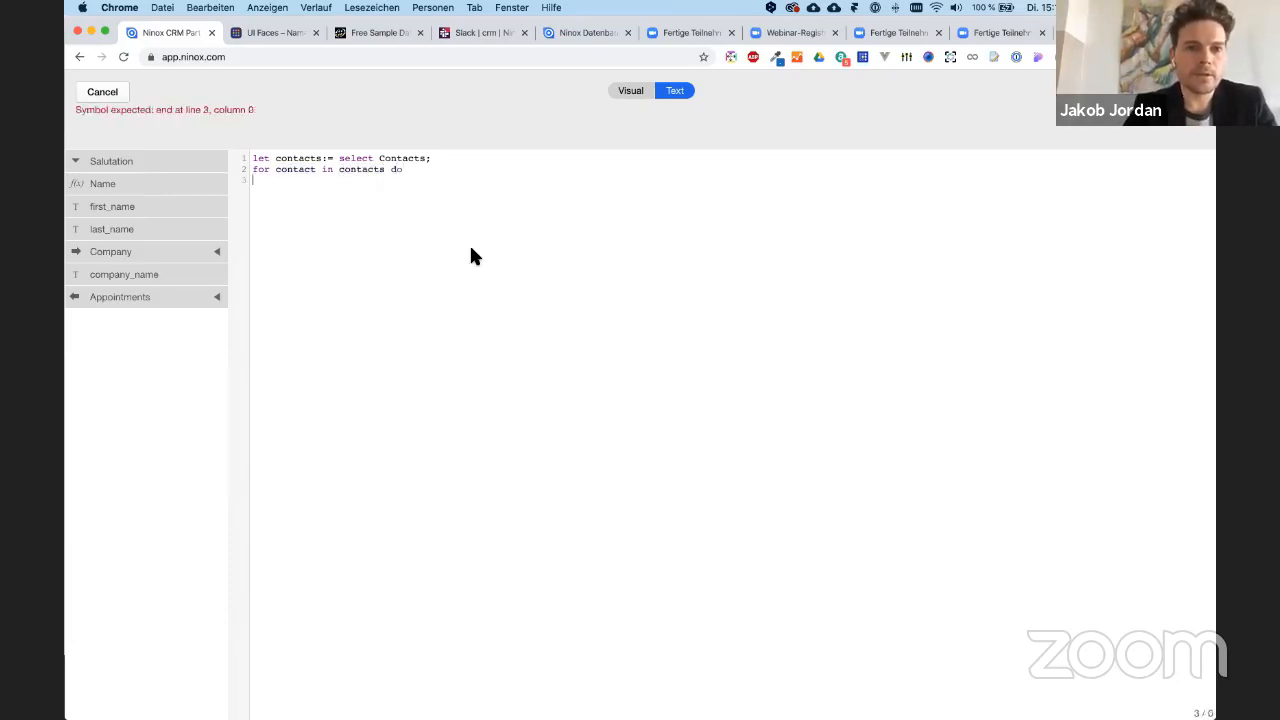
type("end")
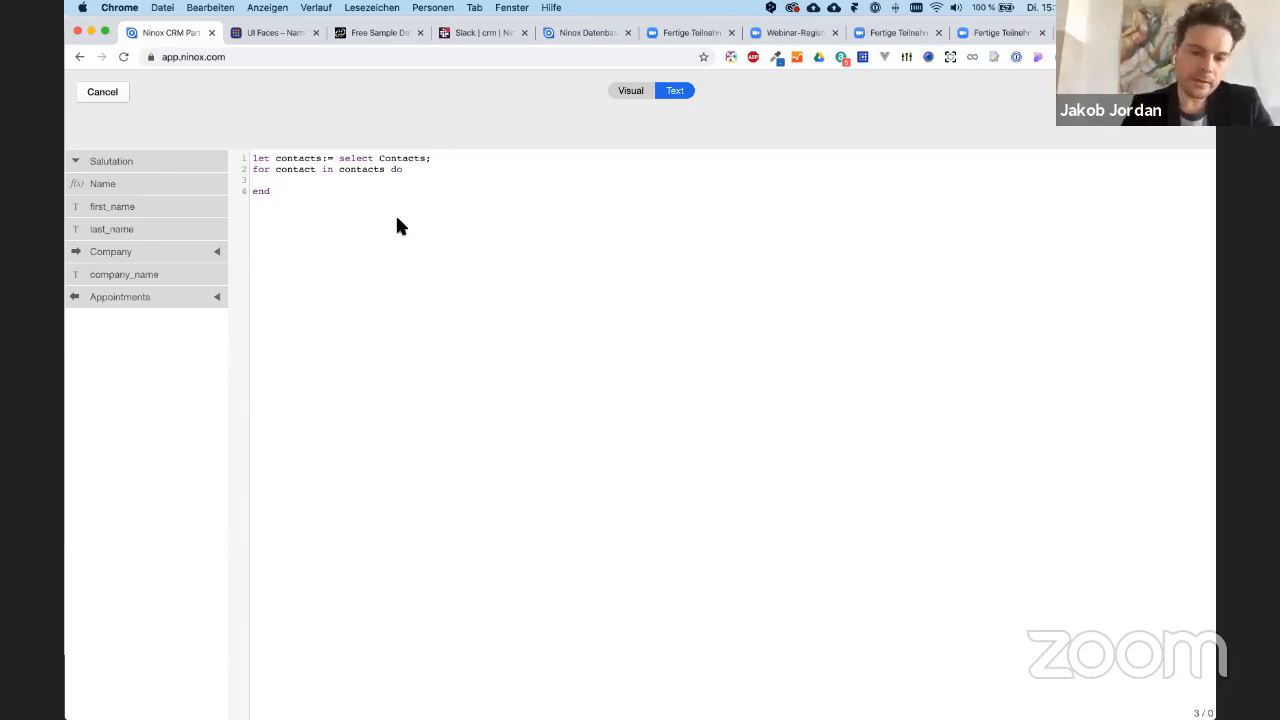
- Write "let newCompany:= create Companies;" on line 3 inside the loop and add an empty line below it
type("let")
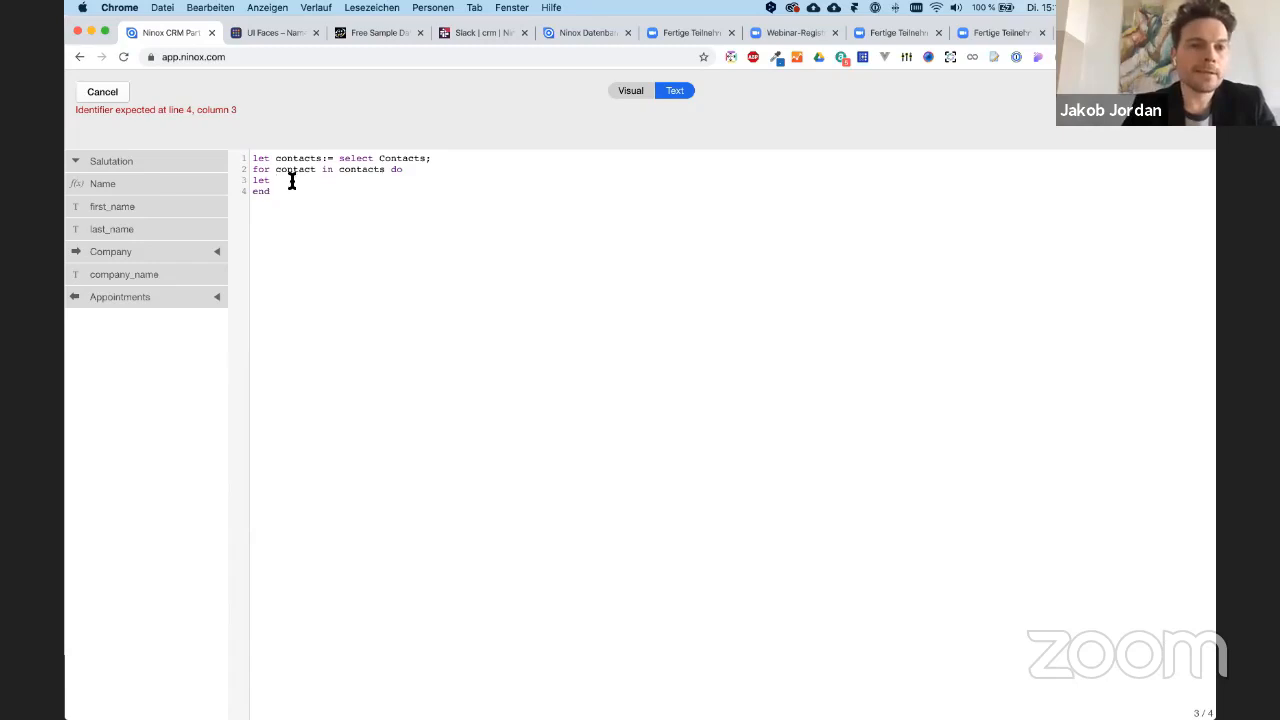
type("newComp")
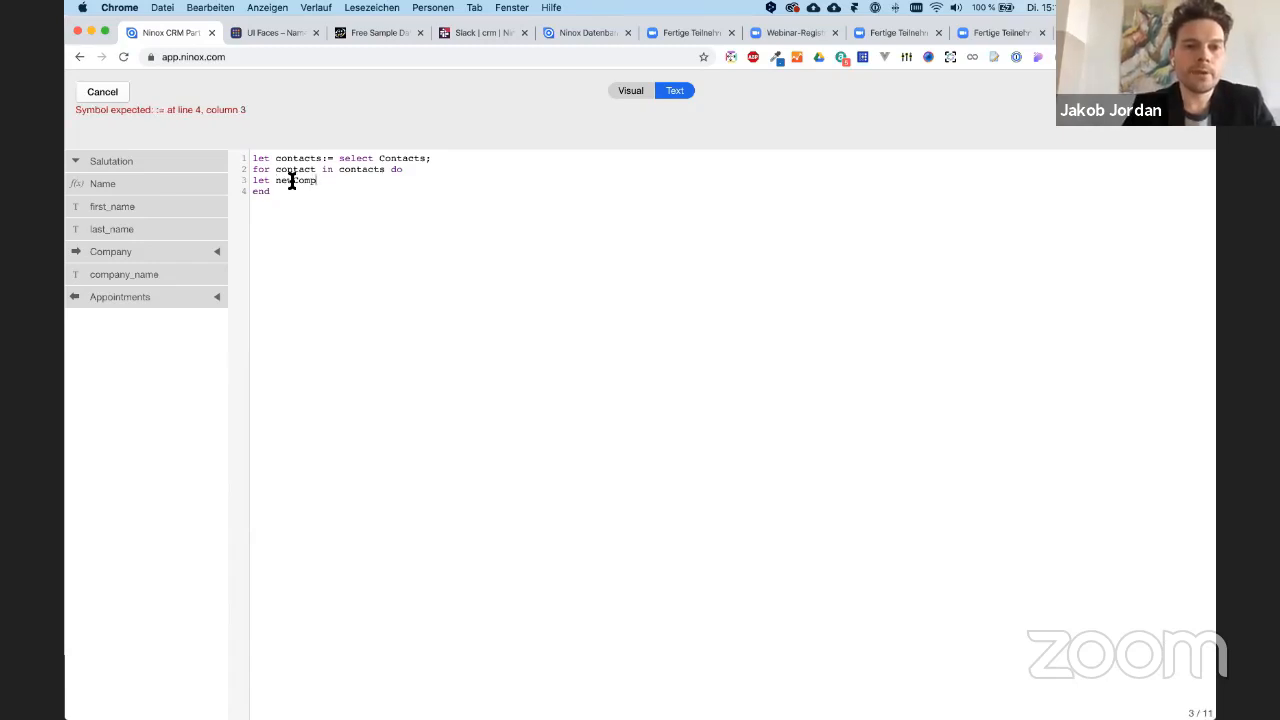
type("any:=")
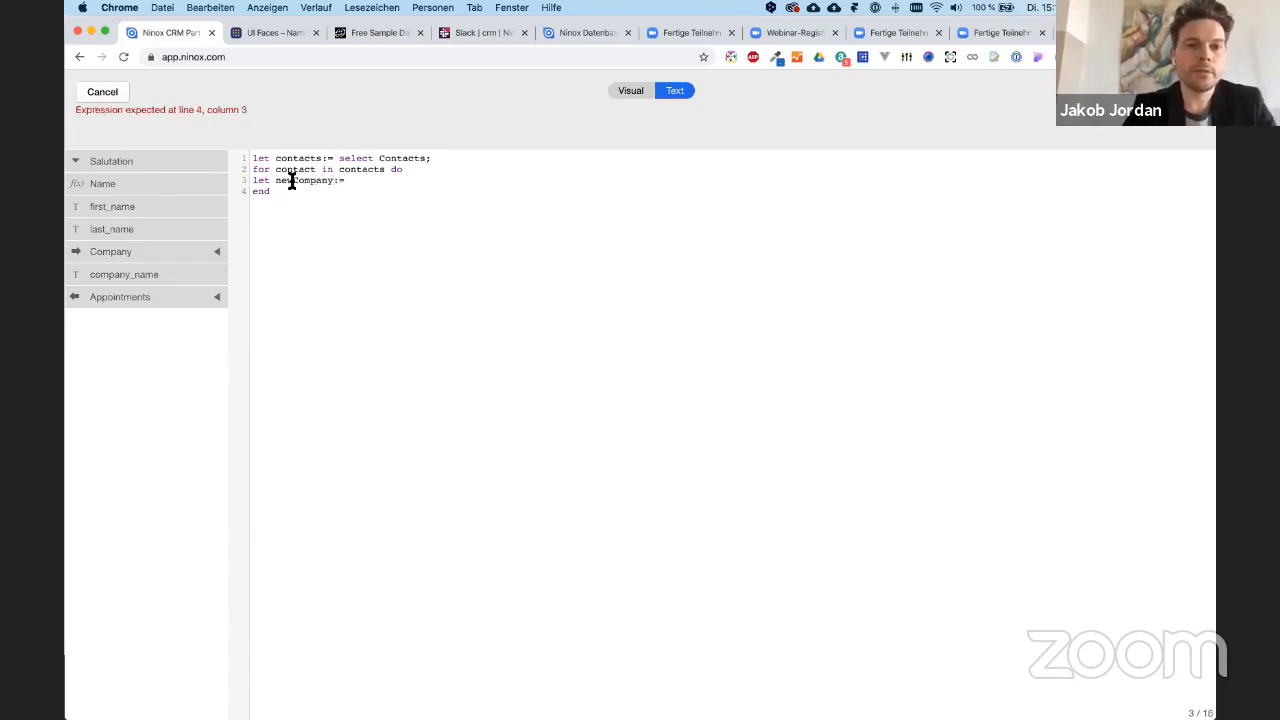
type(" c")
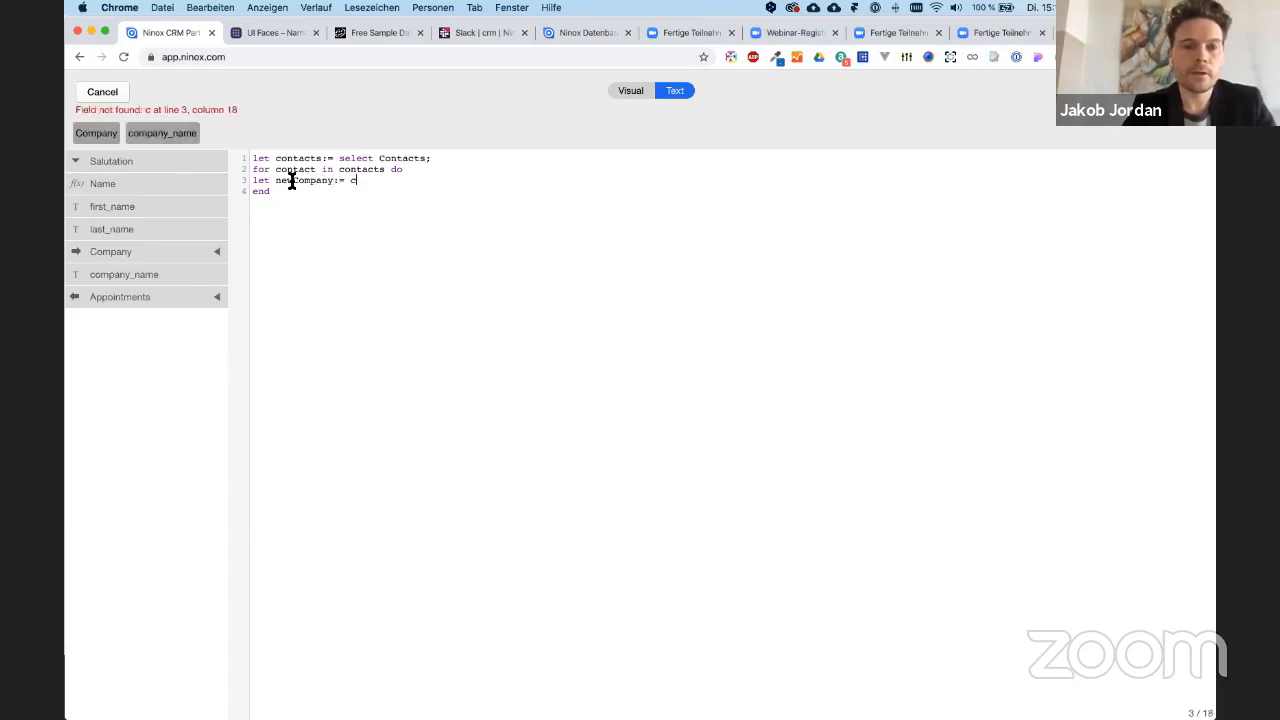
type("reate Company;")
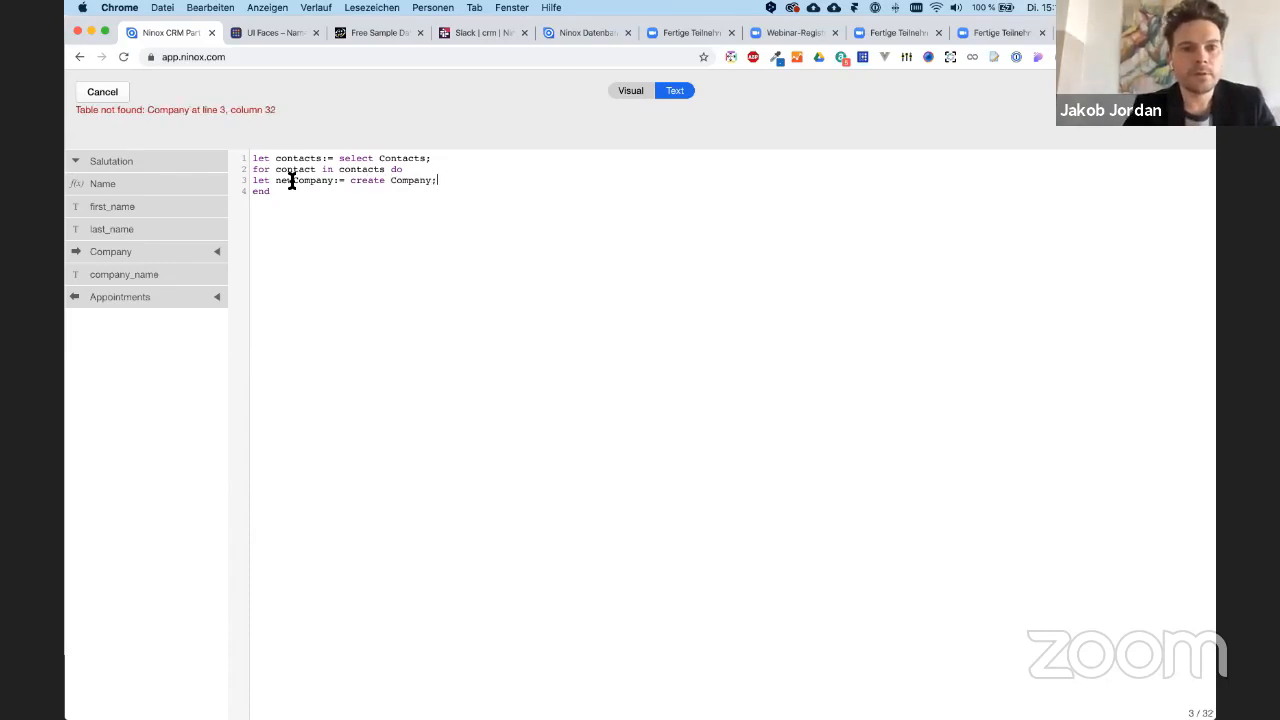
key("BackSpace")
key("BackSpace")
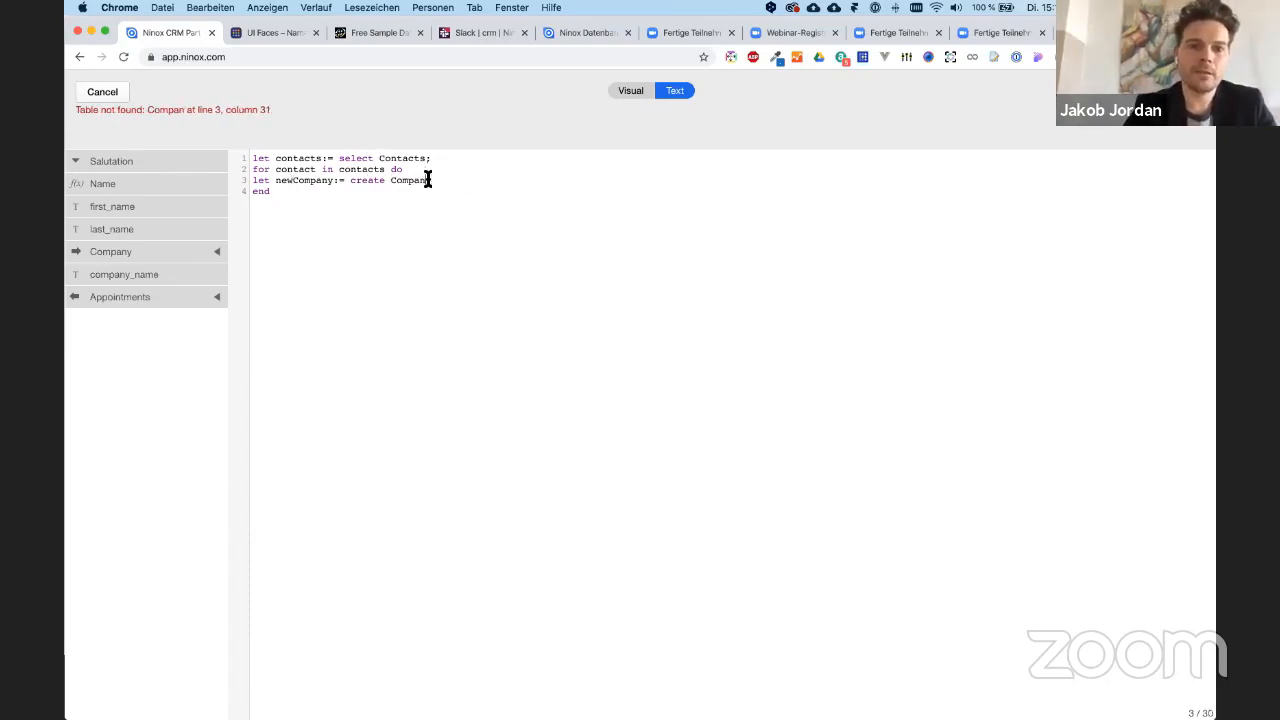
type("ies;")
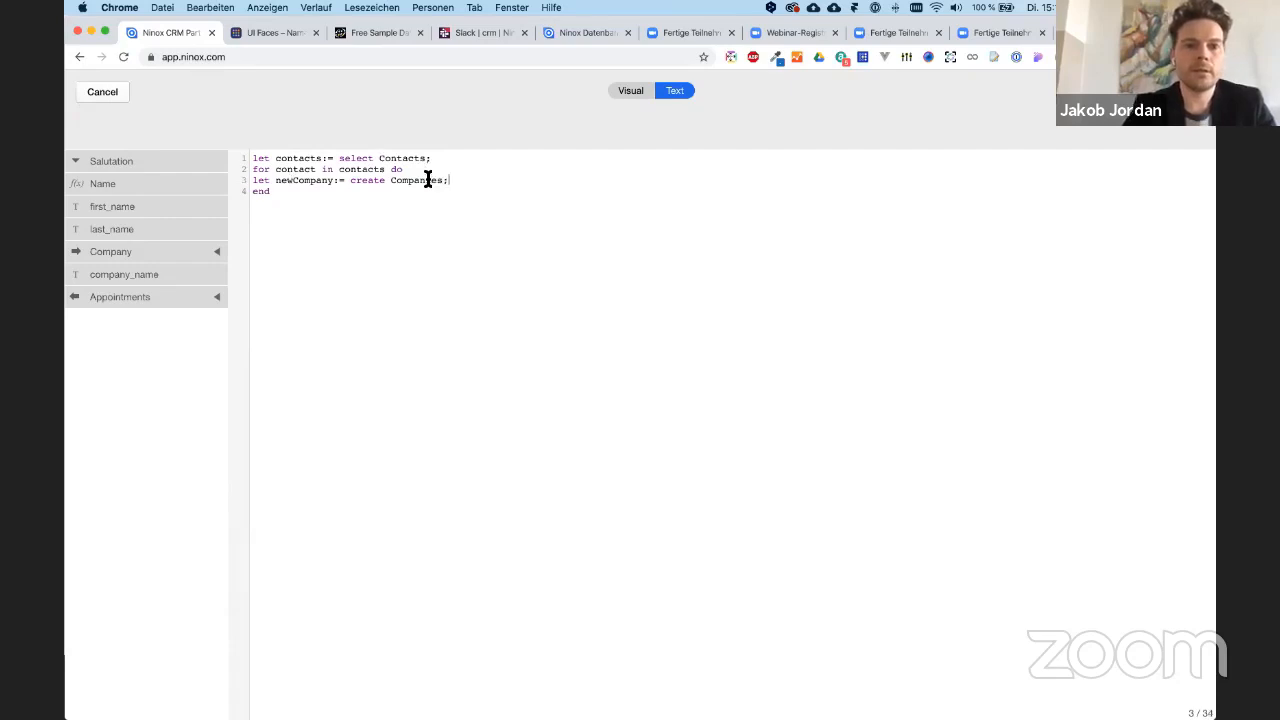
key("Return")
- Write "contact.Company:= newCompany;" on line 4, before the loop's end
double_click(292, 182)
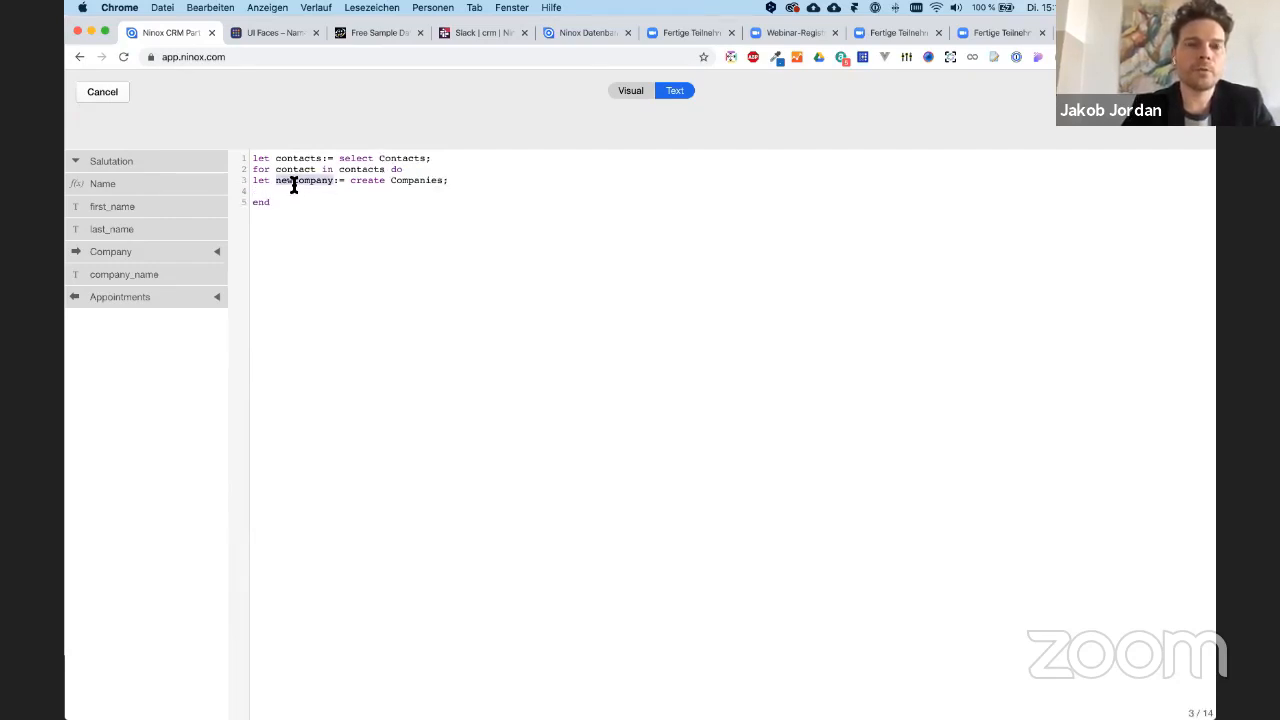
key("Right")
key("Down")
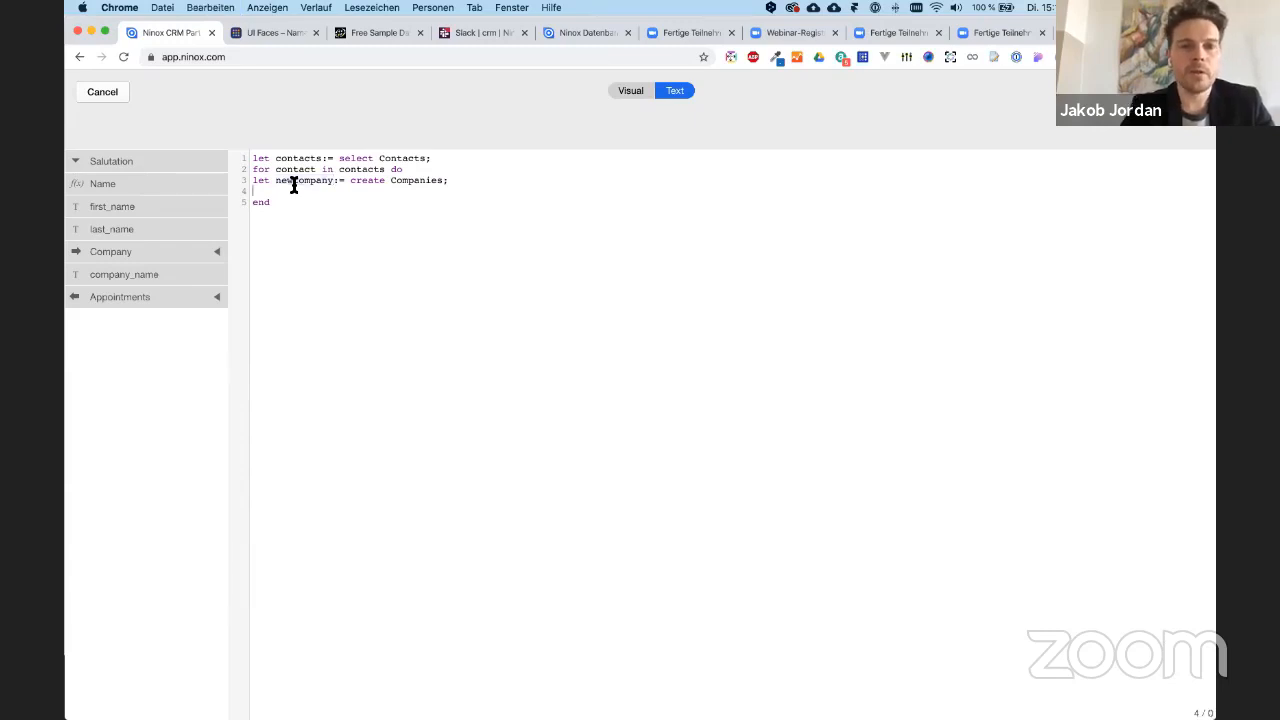
type("contact")
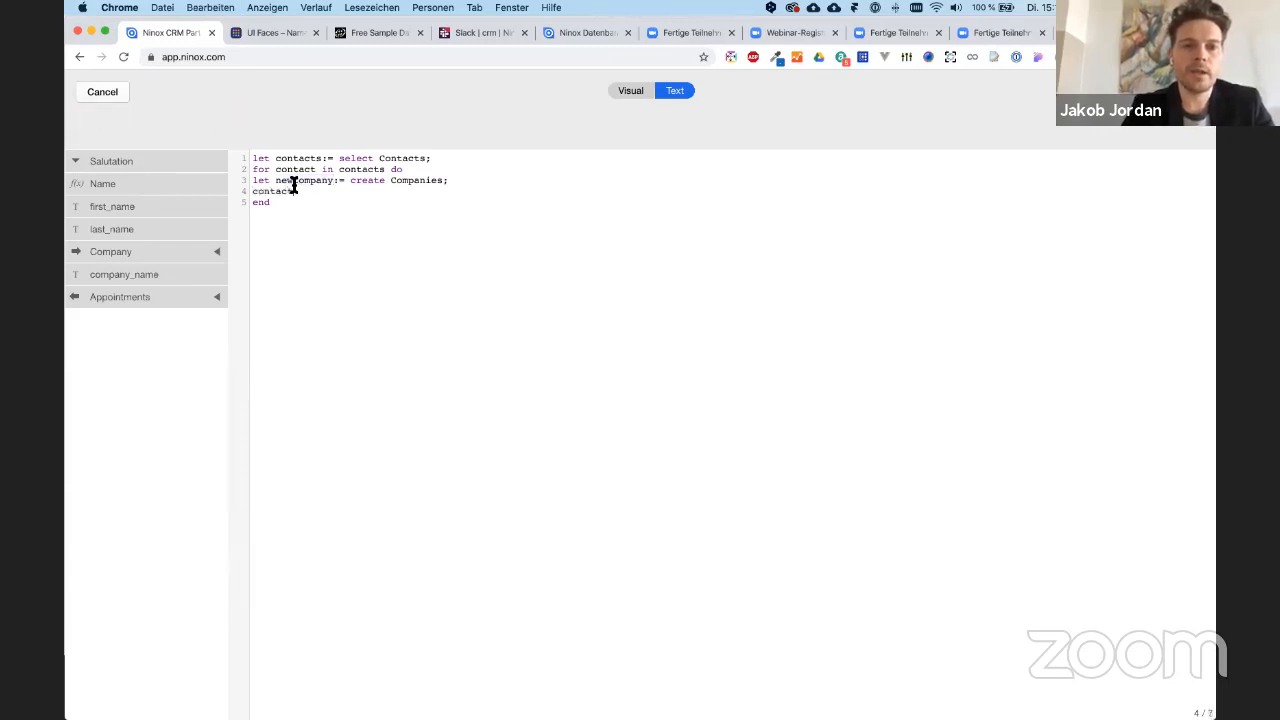
type(".")
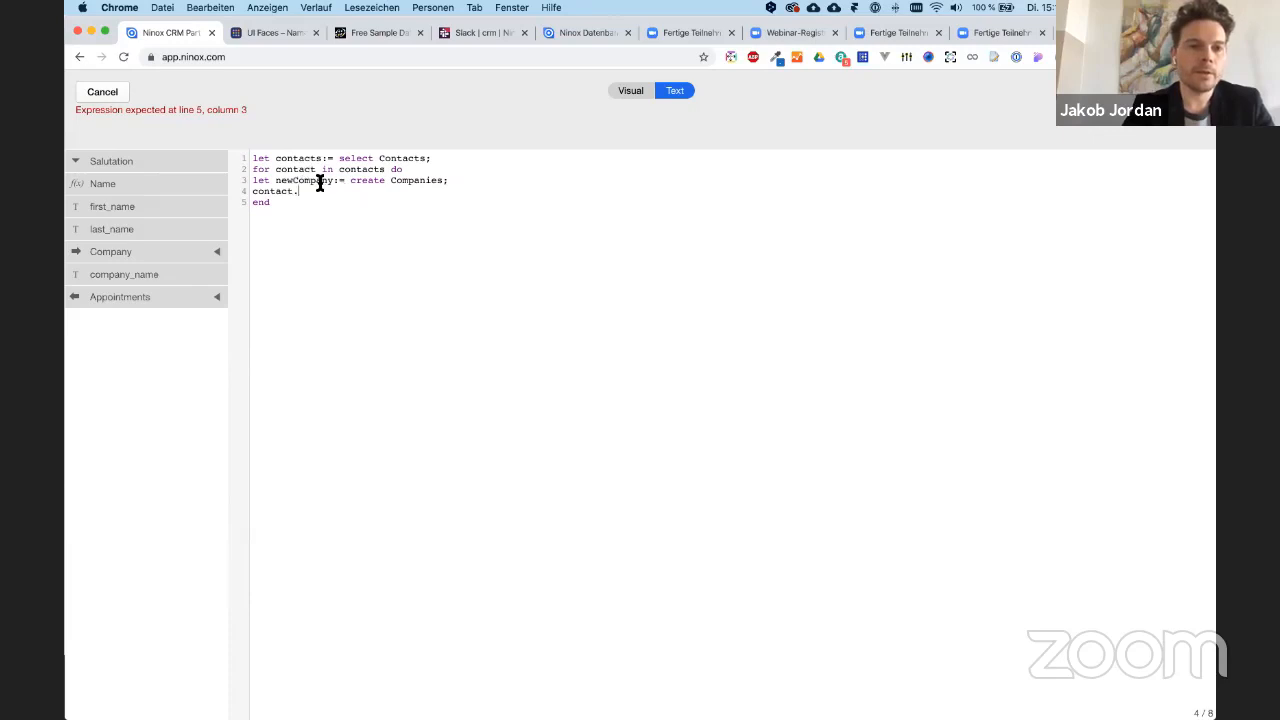
type("Com")
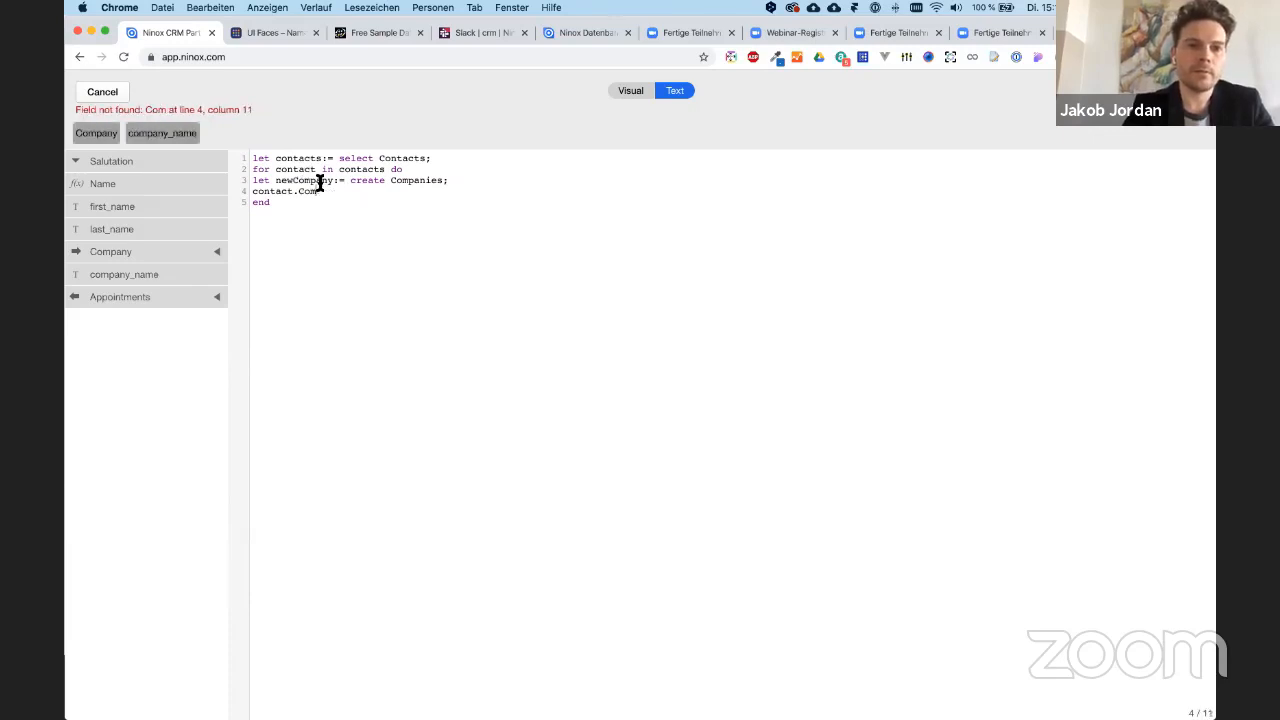
type("pany:= ")
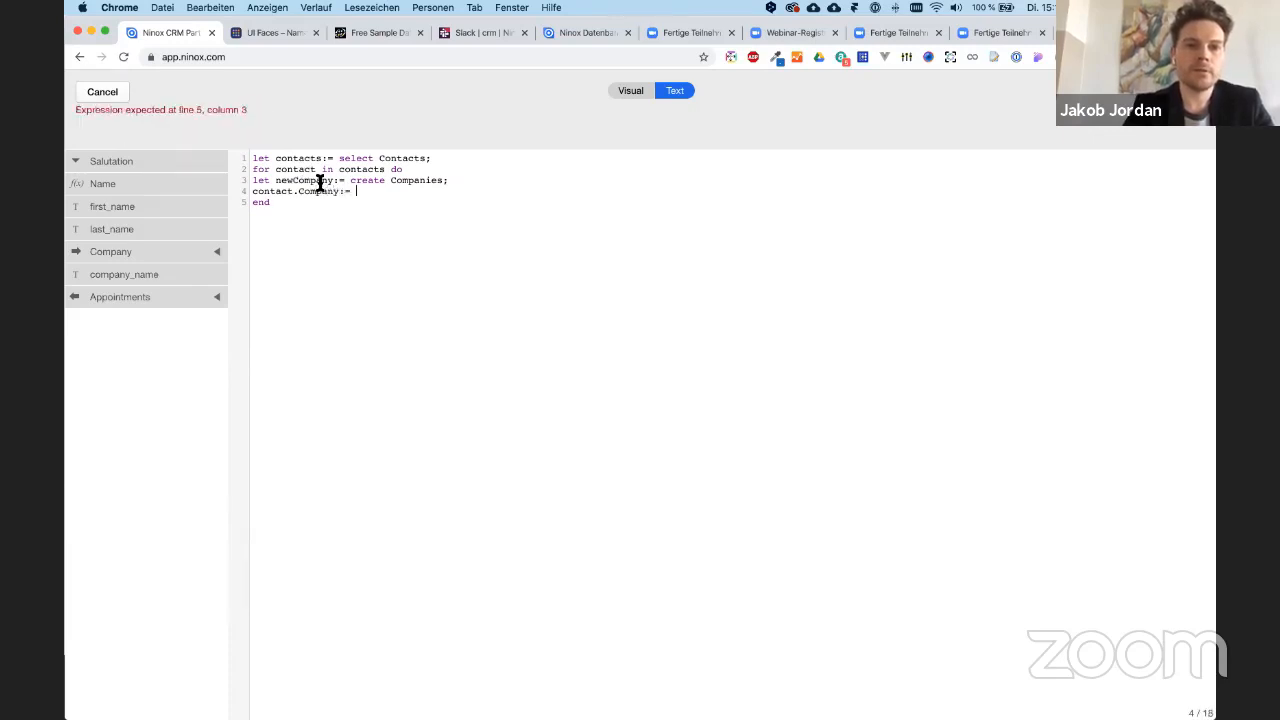
type("newCompany;")
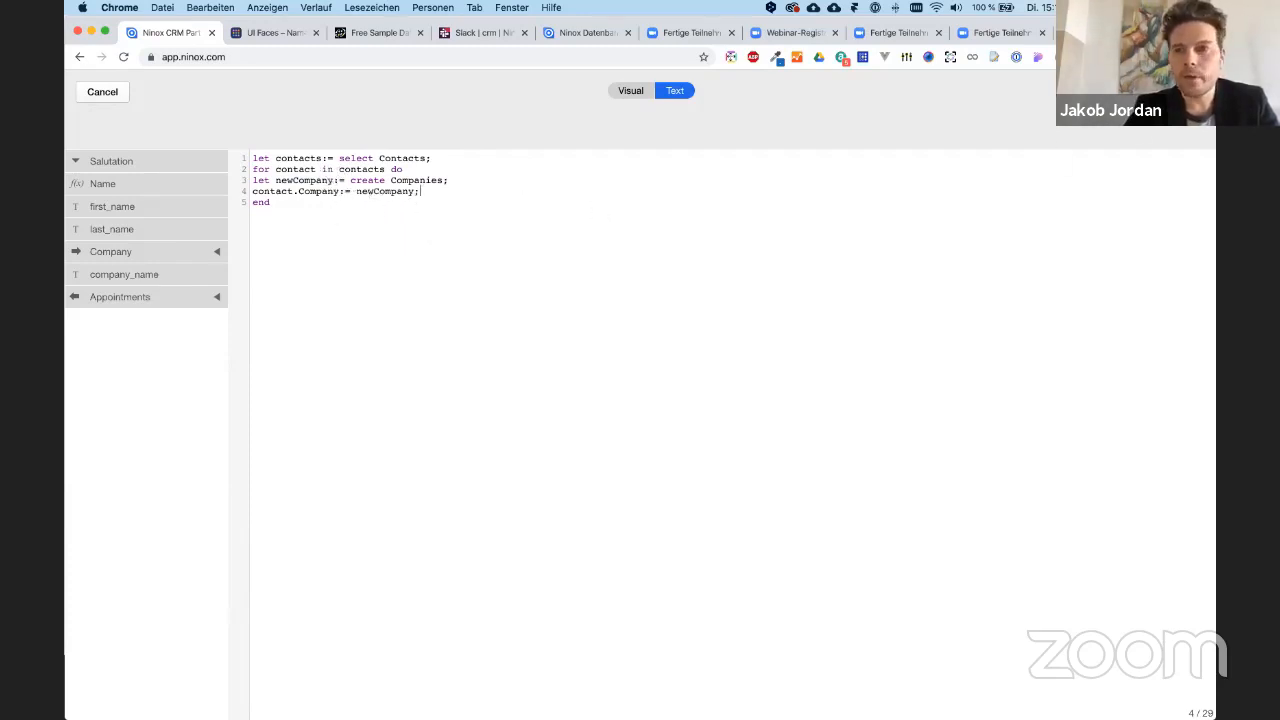
- Save the script and the button settings, leave field editing, and run Match Company from the contact form
left_click(1182, 92)
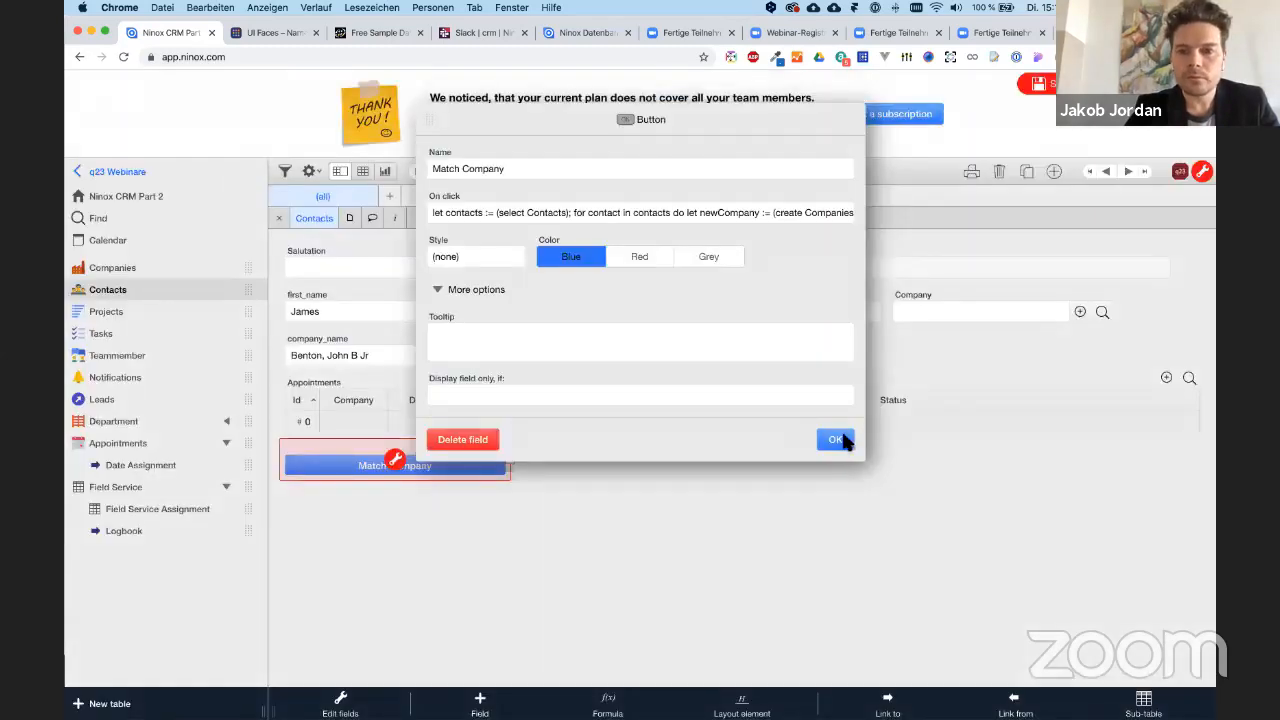
left_click(840, 438)
left_click(547, 513)
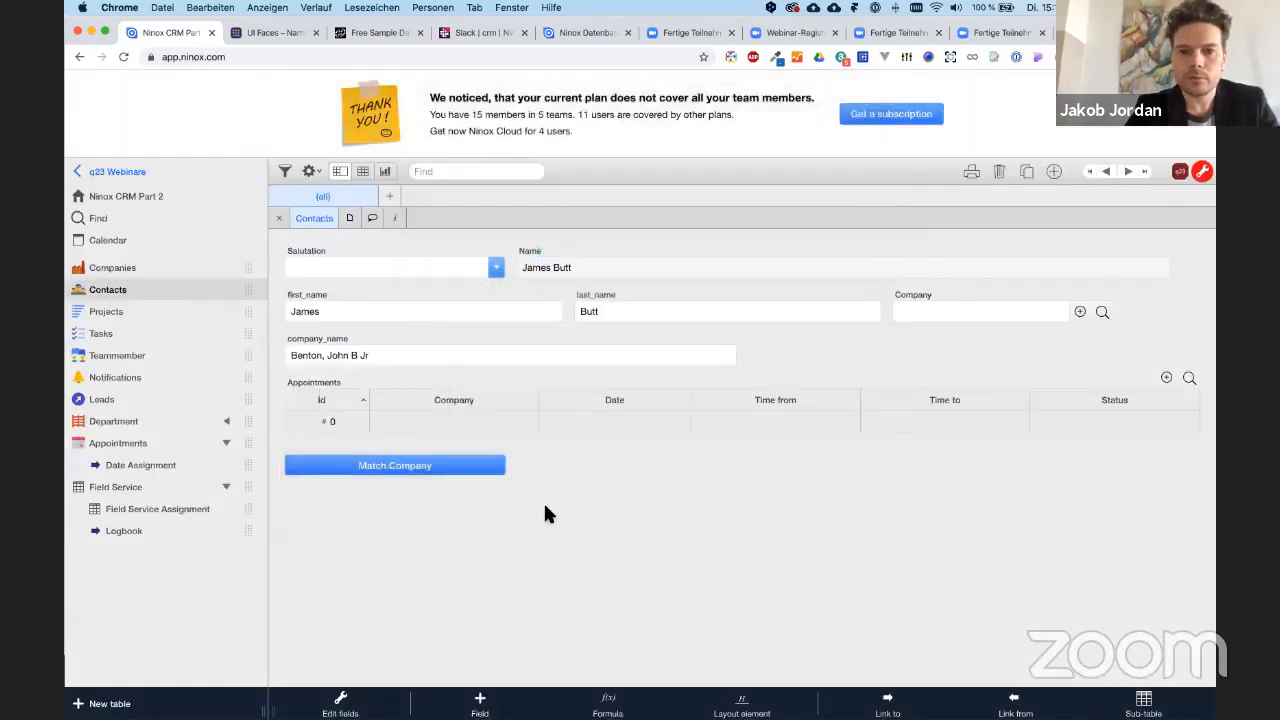
left_click(418, 466)
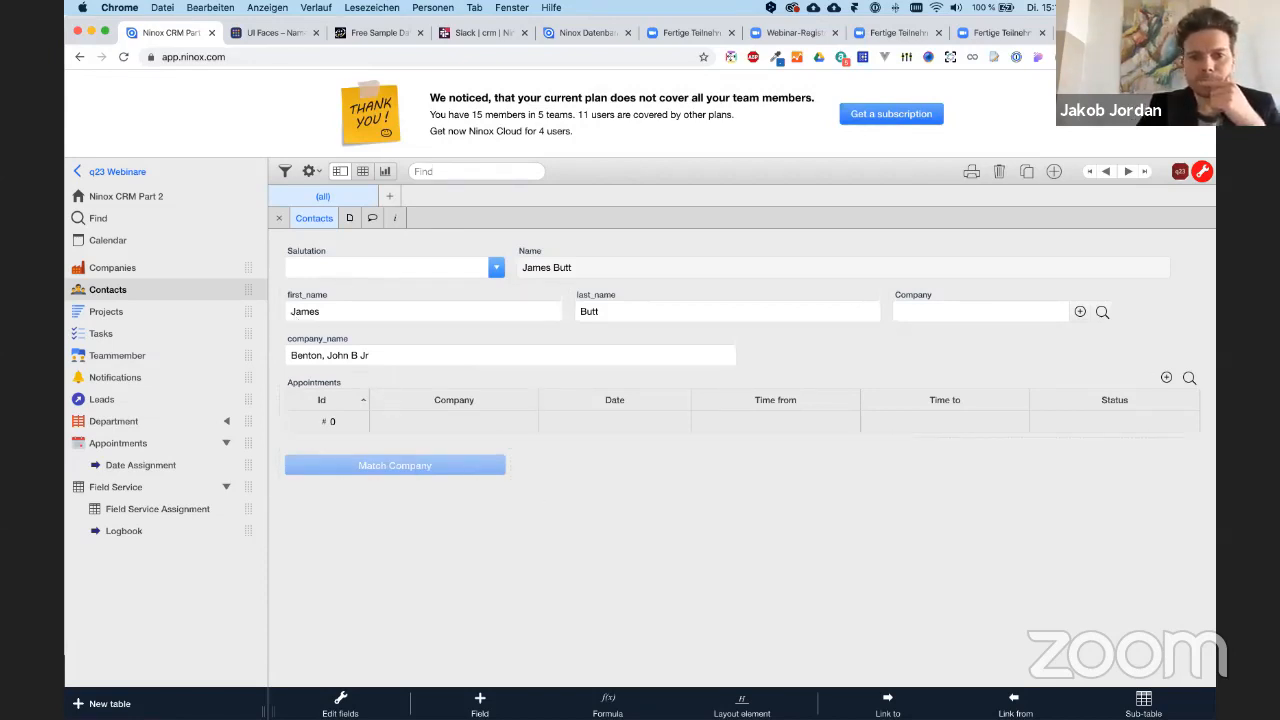
- Check the Companies table for the records created by the script and return to the contact
mouse_move(443, 714)
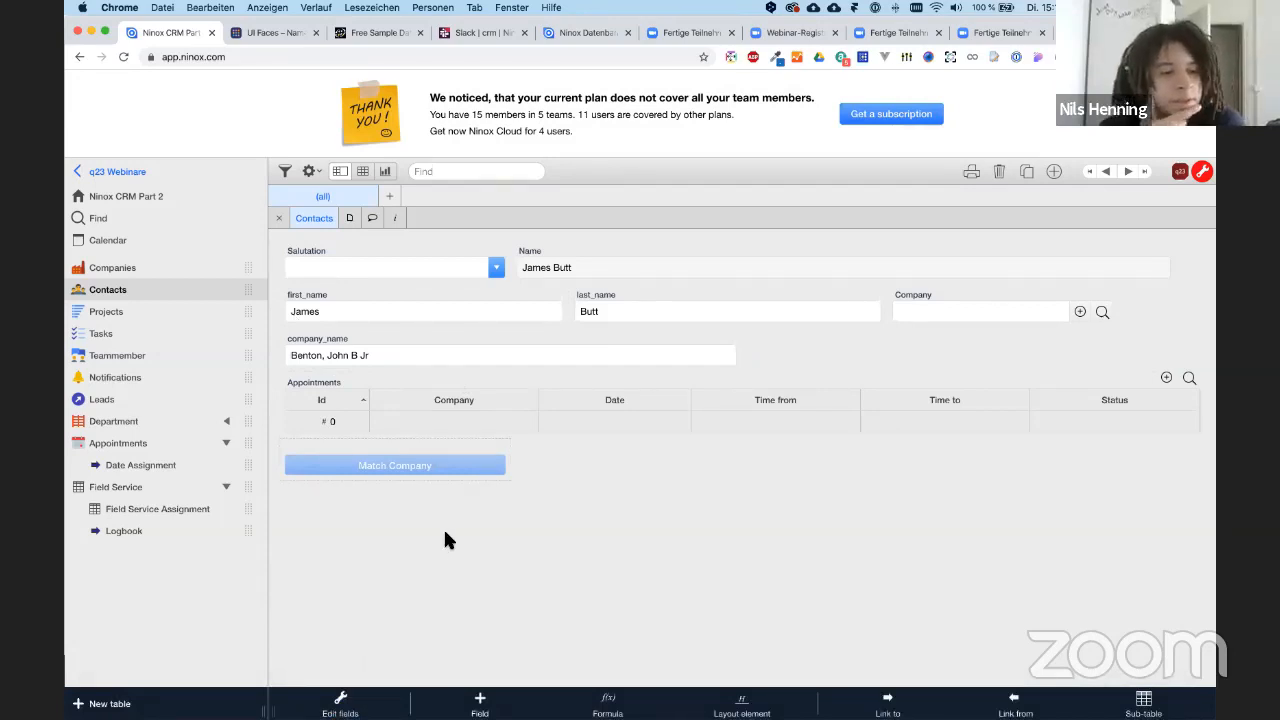
left_click(169, 267)
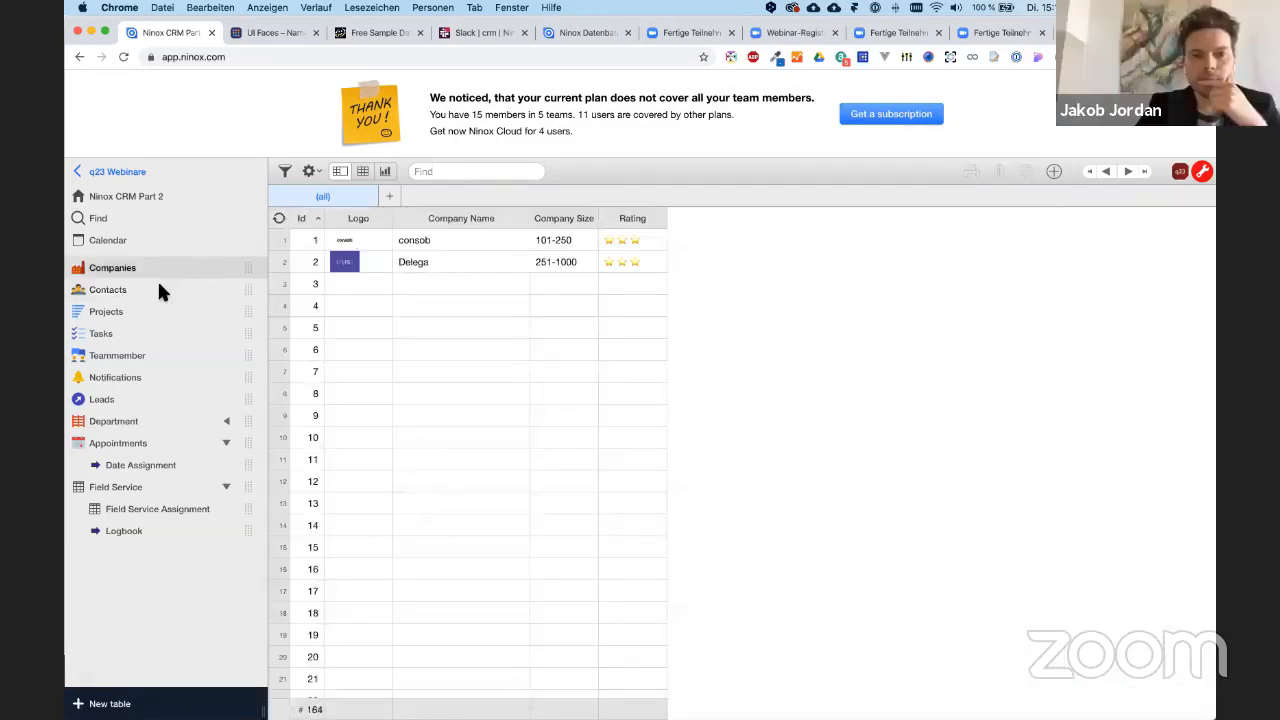
scroll(488, 366, "down", 1)
scroll(488, 366, "down", 12)
scroll(488, 366, "up", 13)
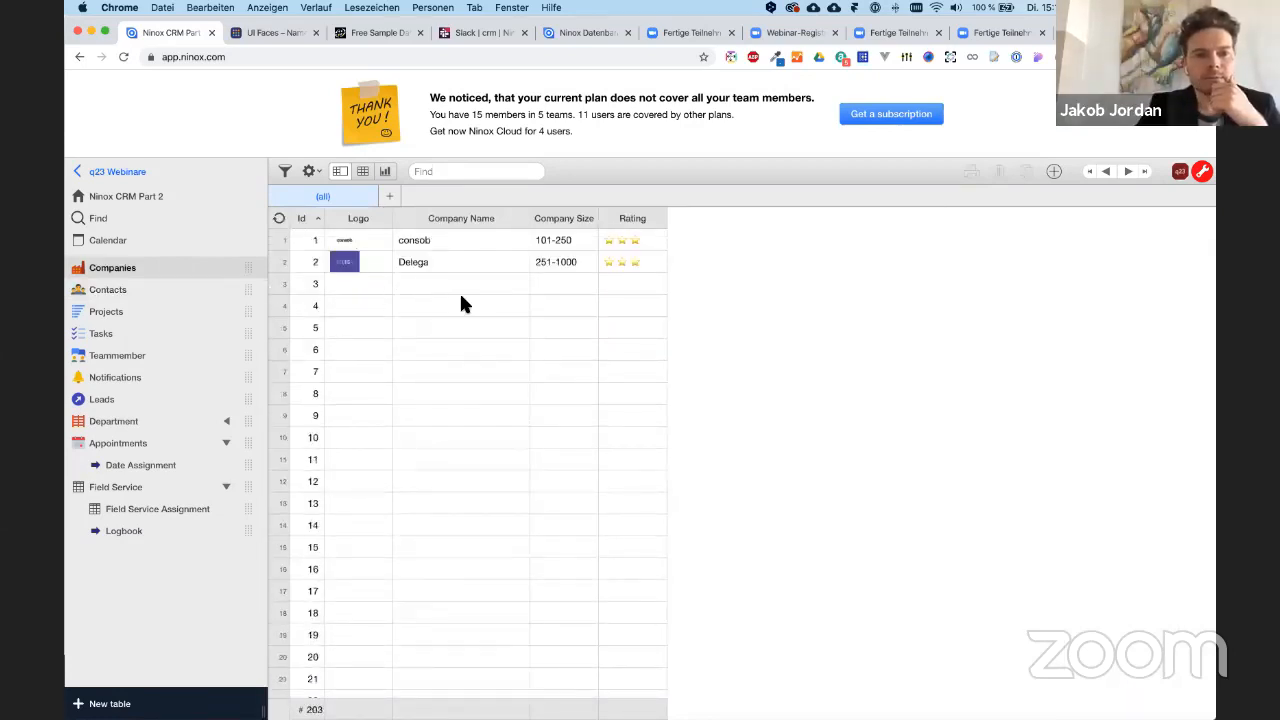
left_click(169, 284)
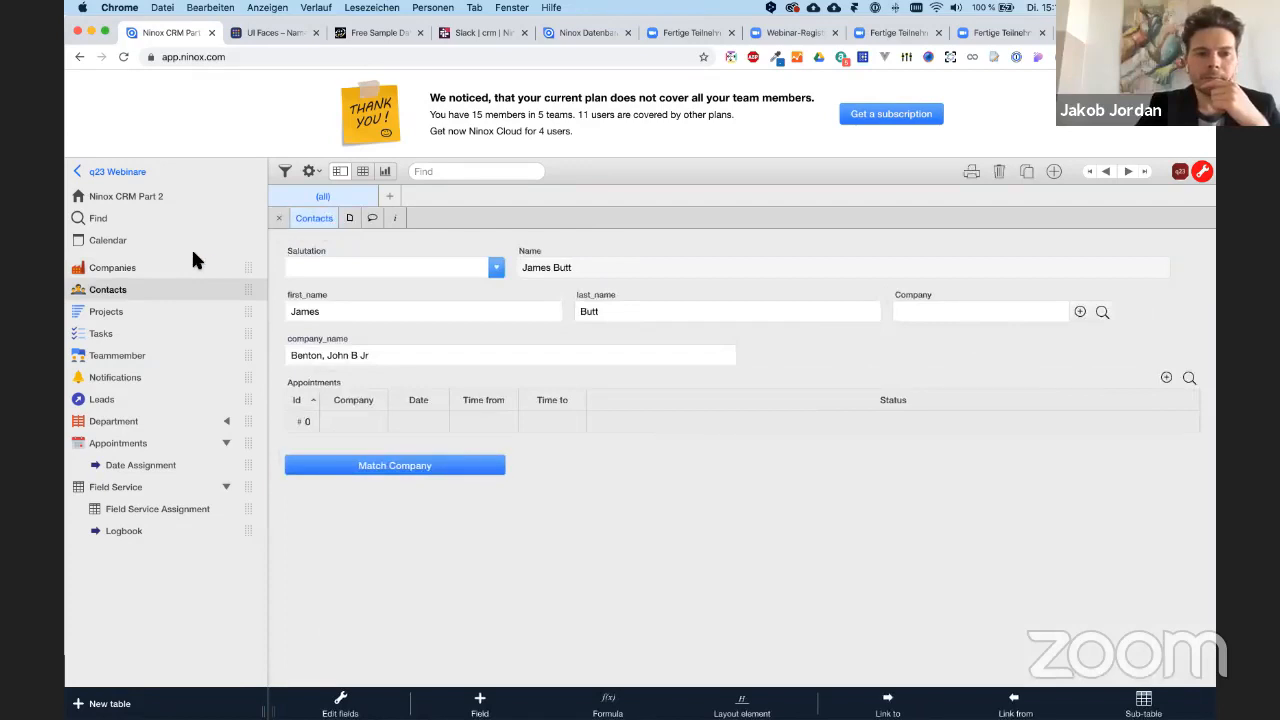
- Review the Match Company button's On click script and close its settings
left_click(391, 461)
left_click(543, 212)
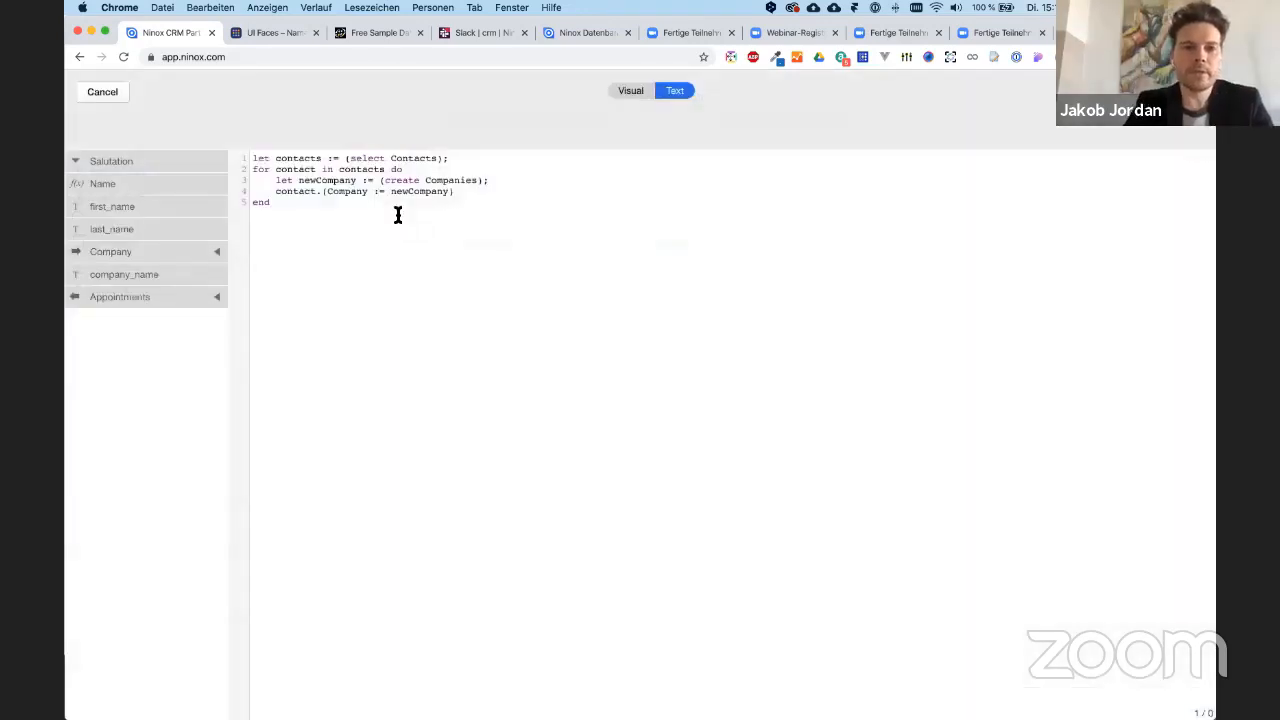
left_click(100, 92)
left_click(834, 439)
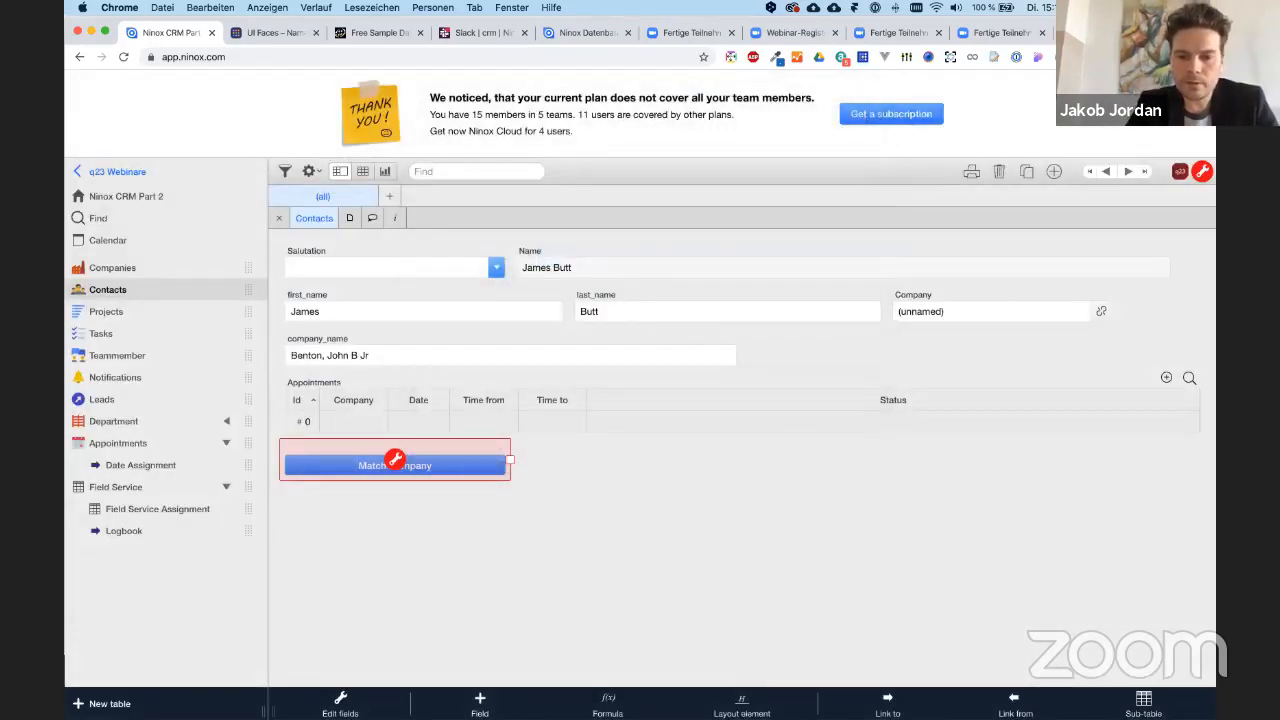
- Add a second button beside Match Company on the Contacts form and name it Delete Companies
left_click(741, 703)
left_click(760, 560)
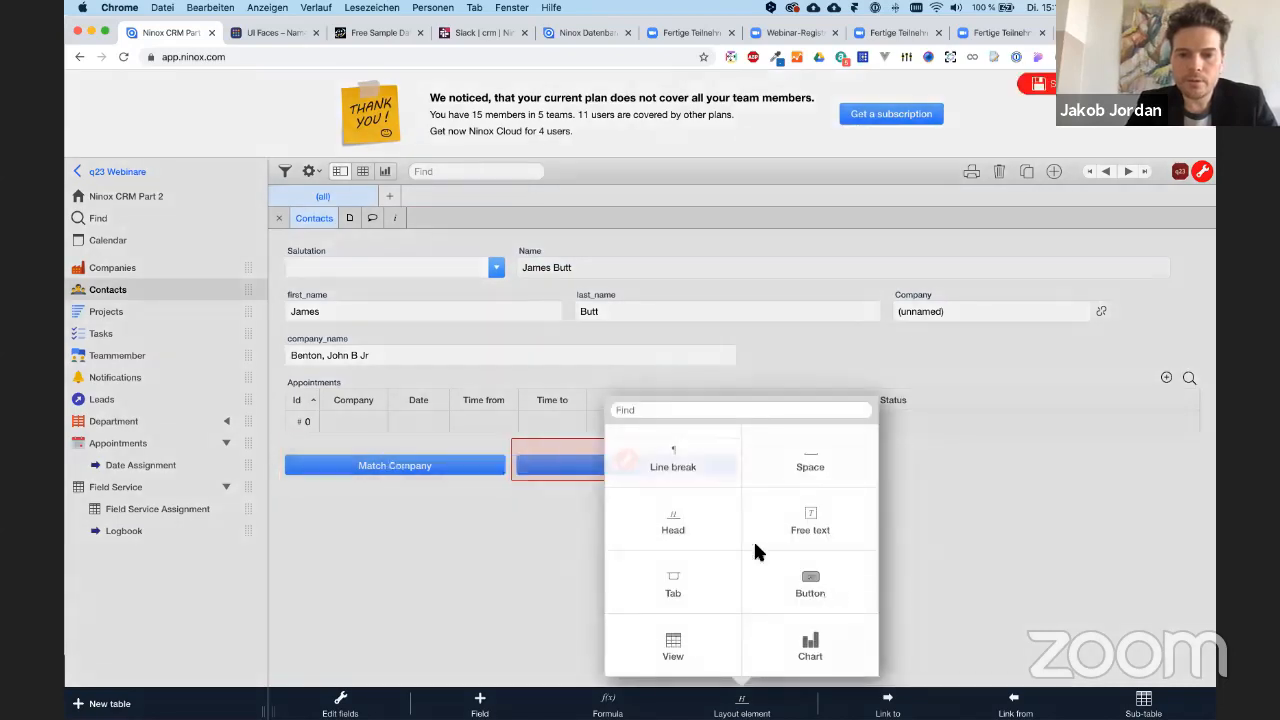
double_click(478, 171)
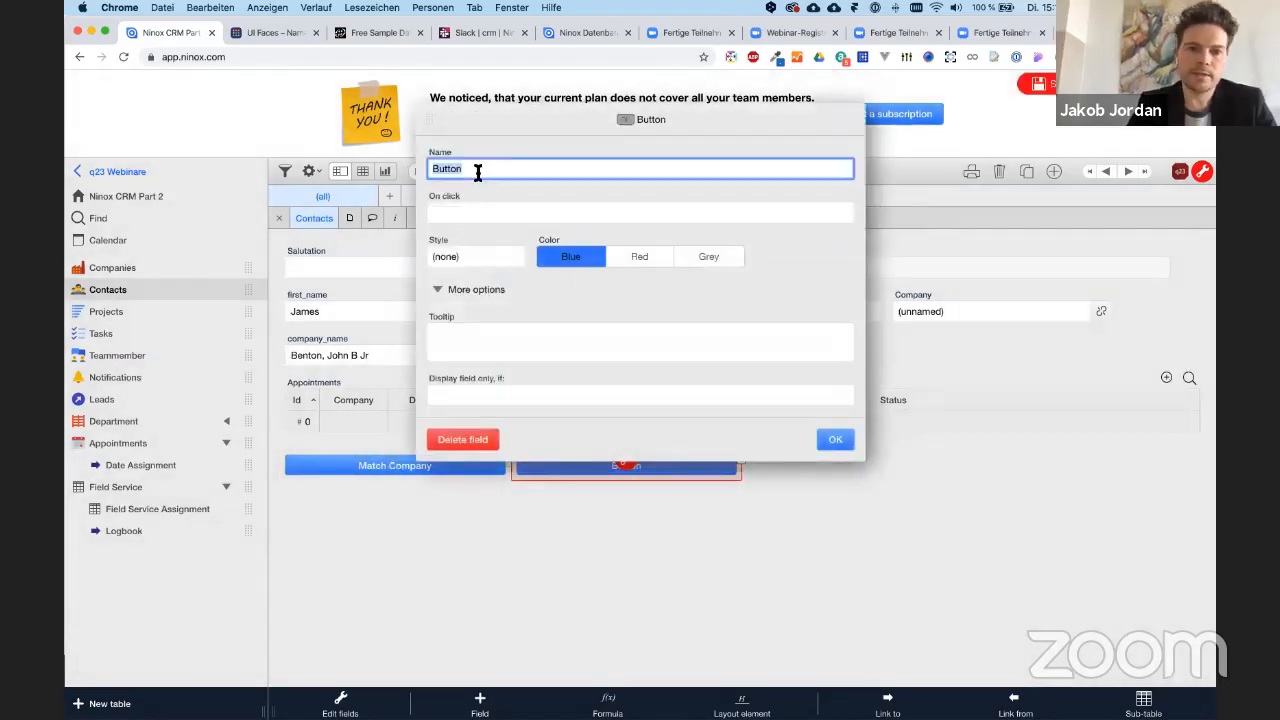
type("Delt")
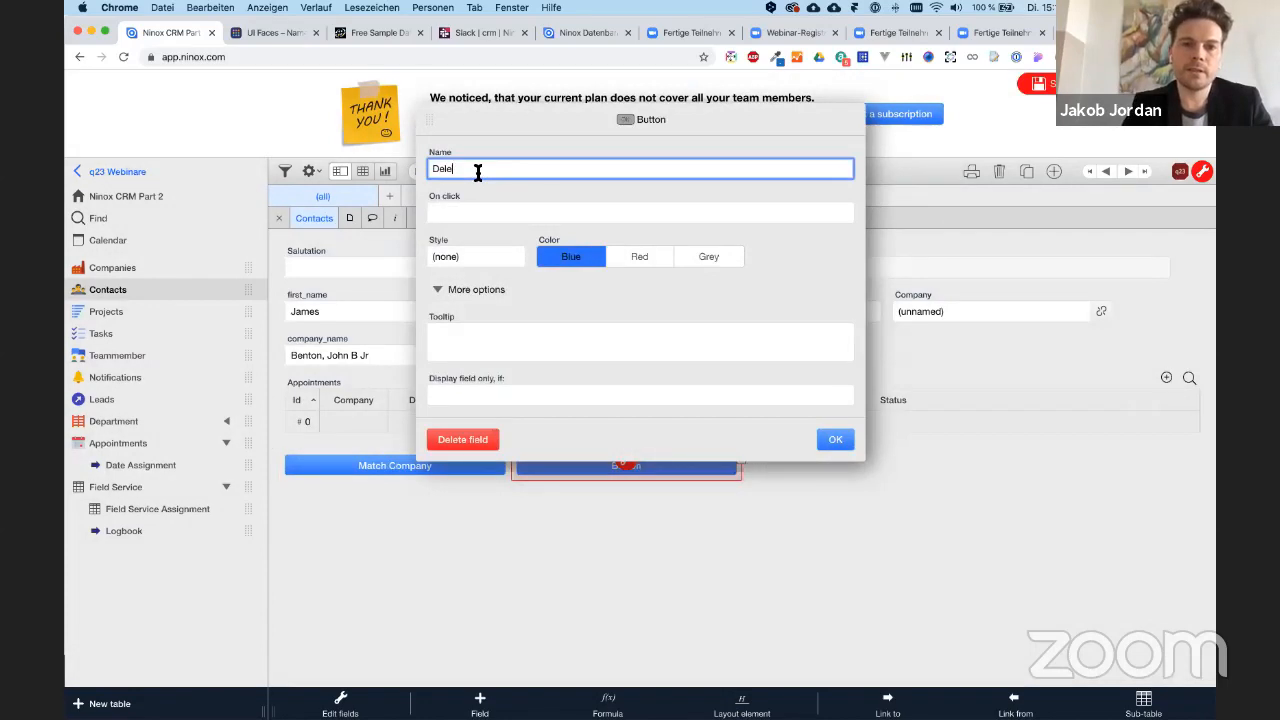
type("te Compan")
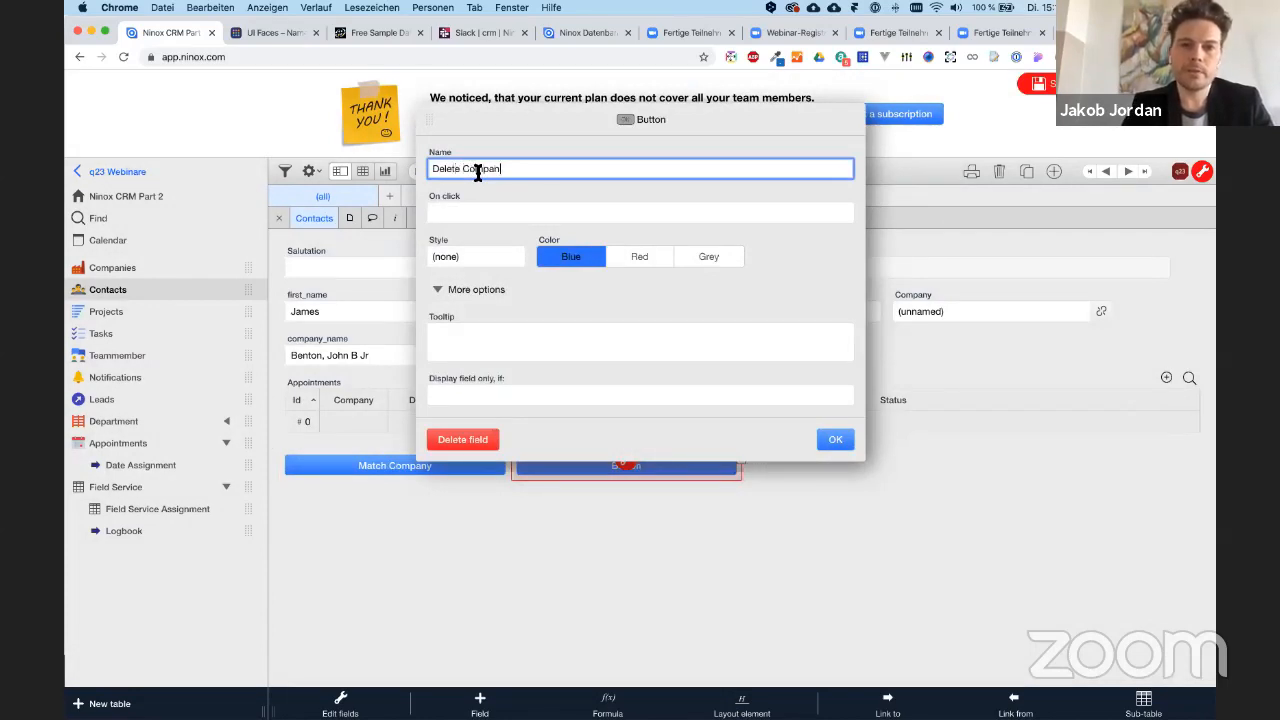
type("ies")
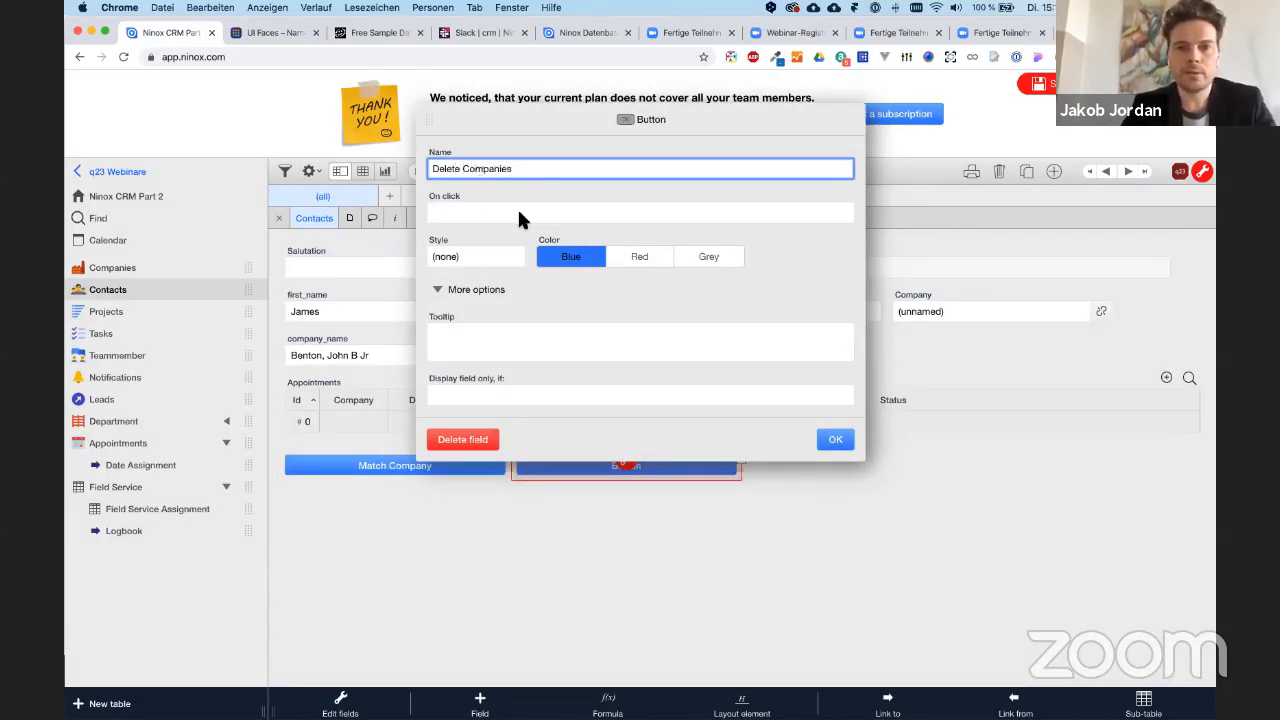
- Open the Delete Companies button's On click script and start declaring the variable companiesWithoutName with let
left_click(499, 207)
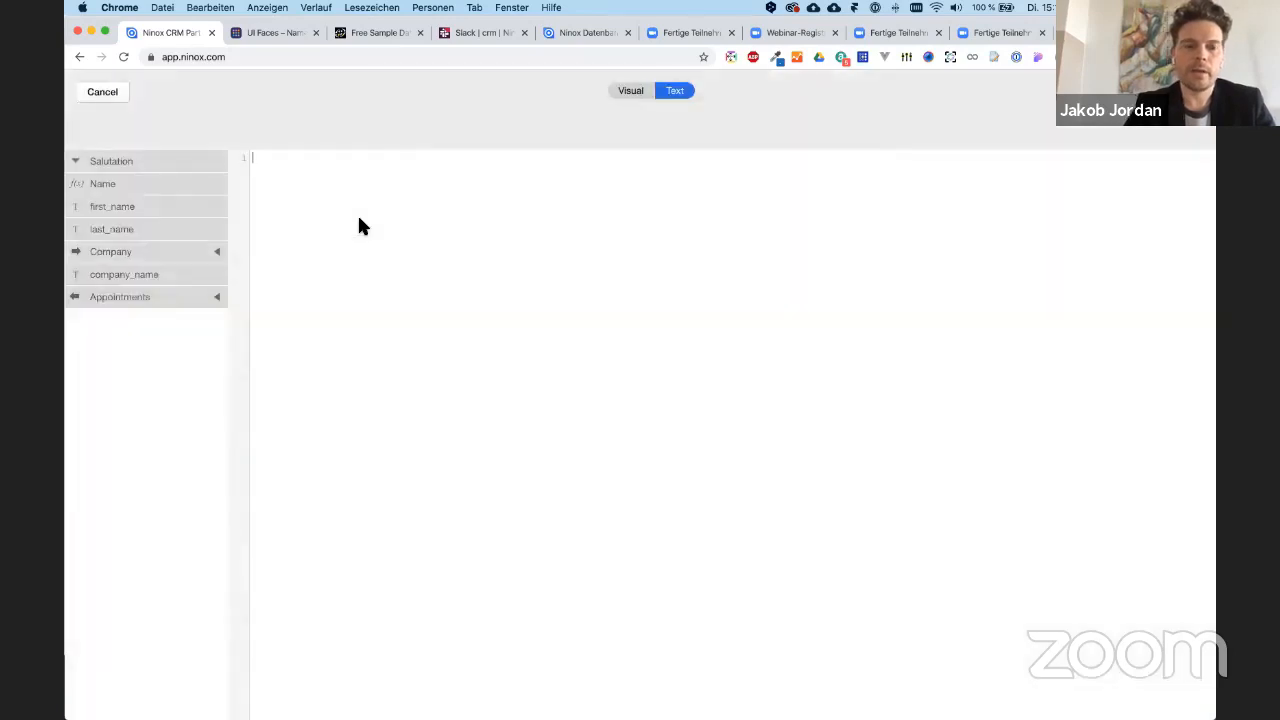
type("let com")
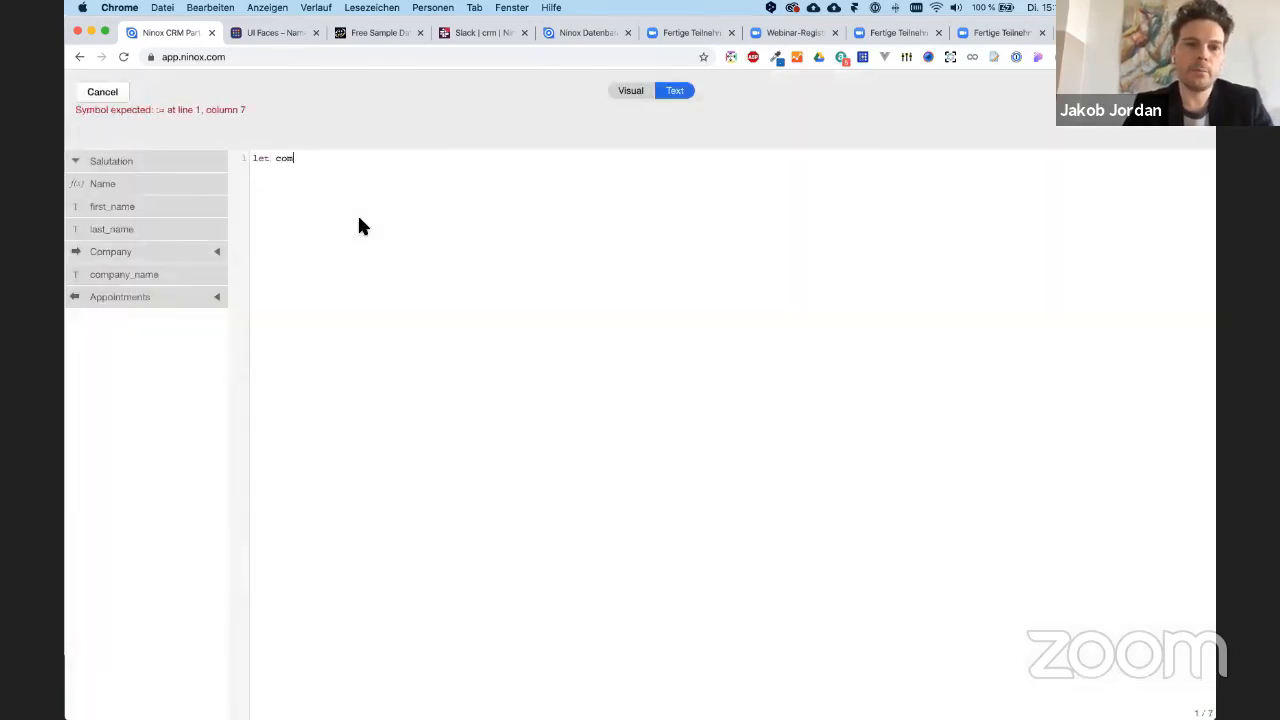
type("panies")
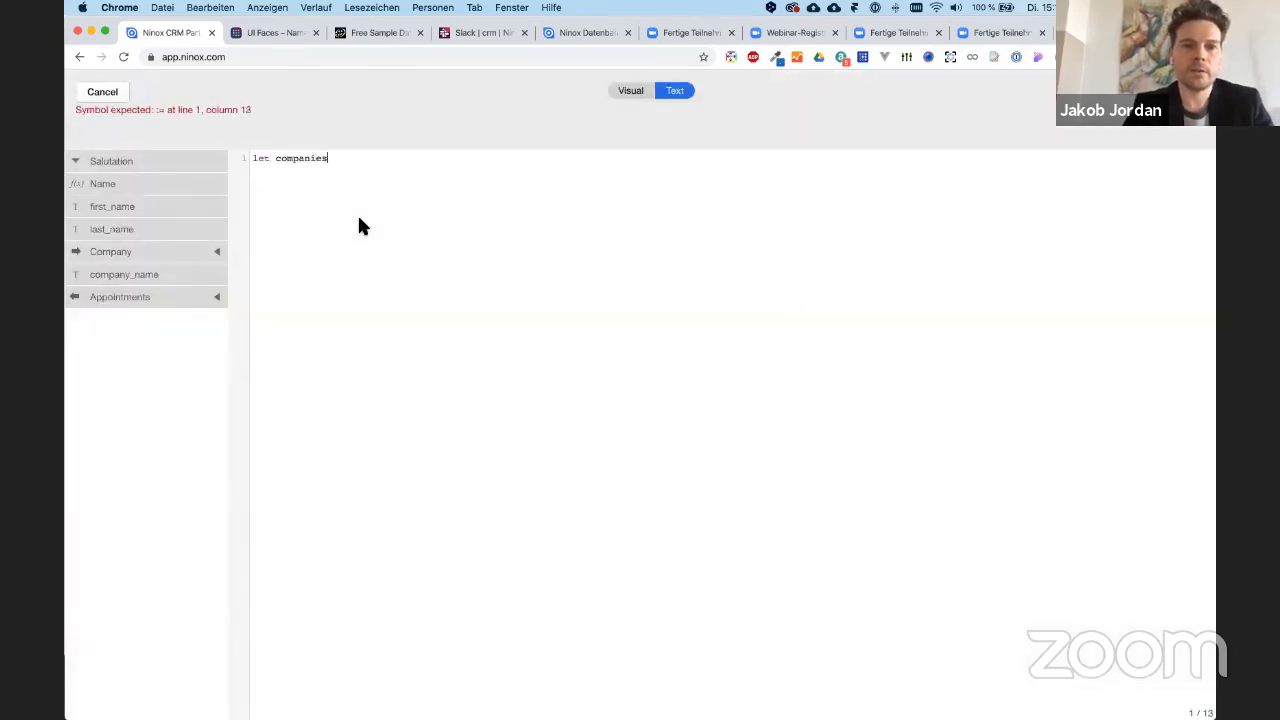
type("without")
key("BackSpace")
key("BackSpace")
key("BackSpace")
key("BackSpace")
key("BackSpace")
key("BackSpace")
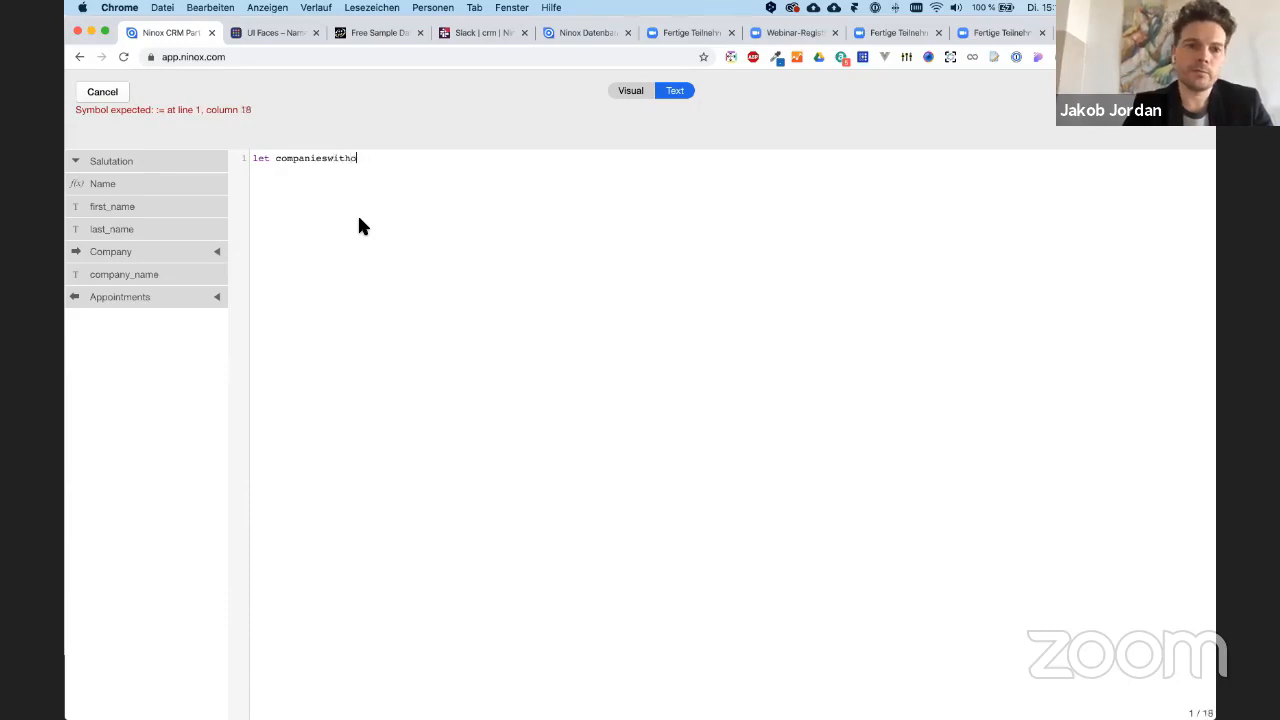
key("BackSpace")
type("Without")
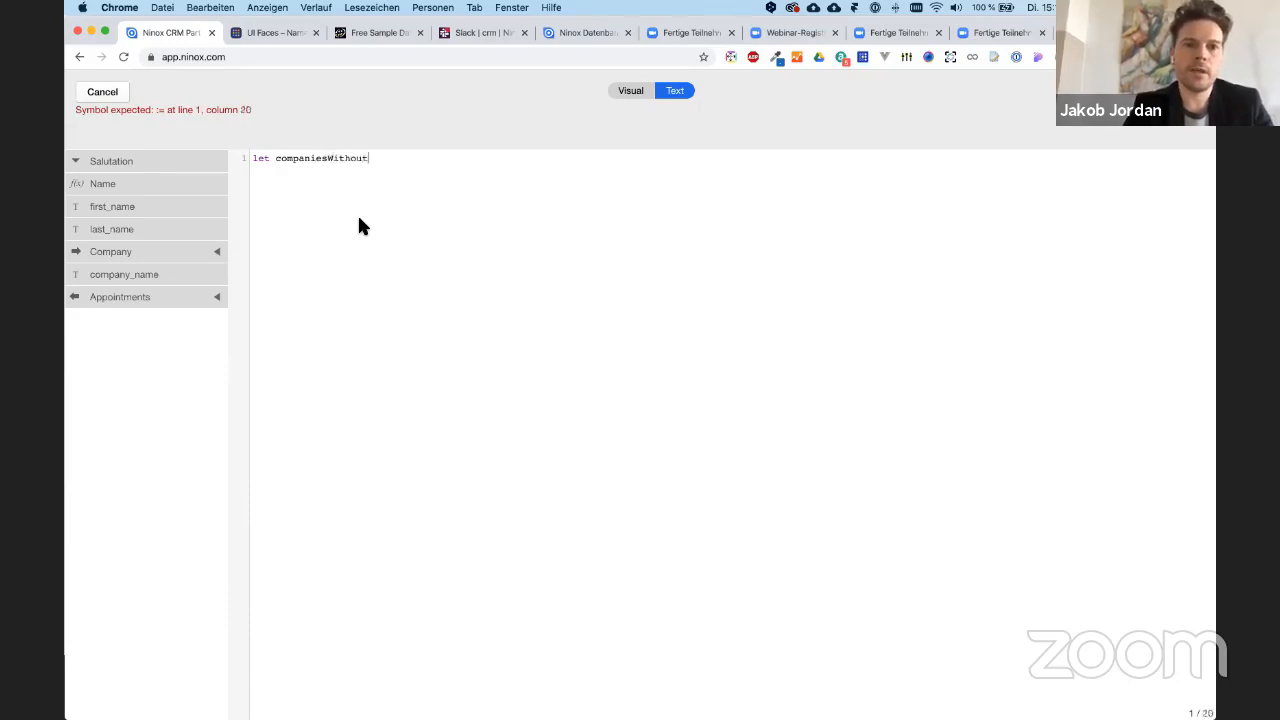
type("Name:= s")
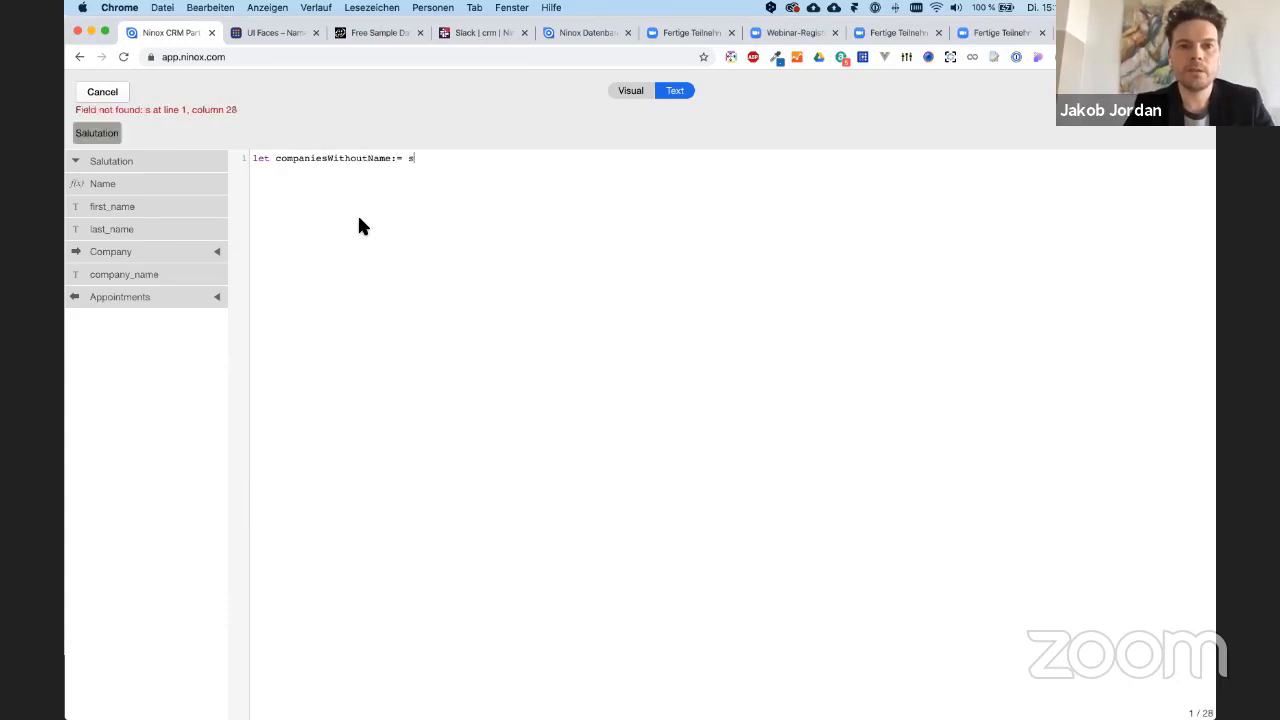
- Assign the variable the query select Companies where 'Company Name'=null and end the line with a semicolon
type("elect Compa")
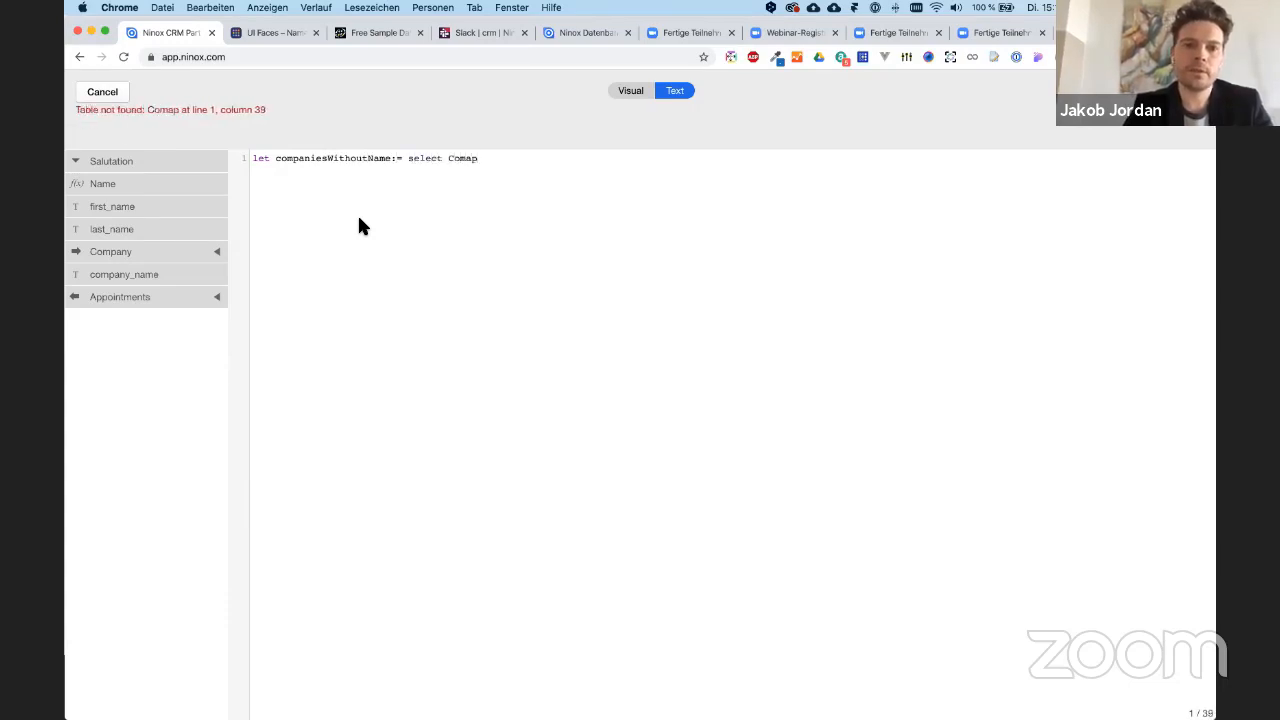
type("nies ")
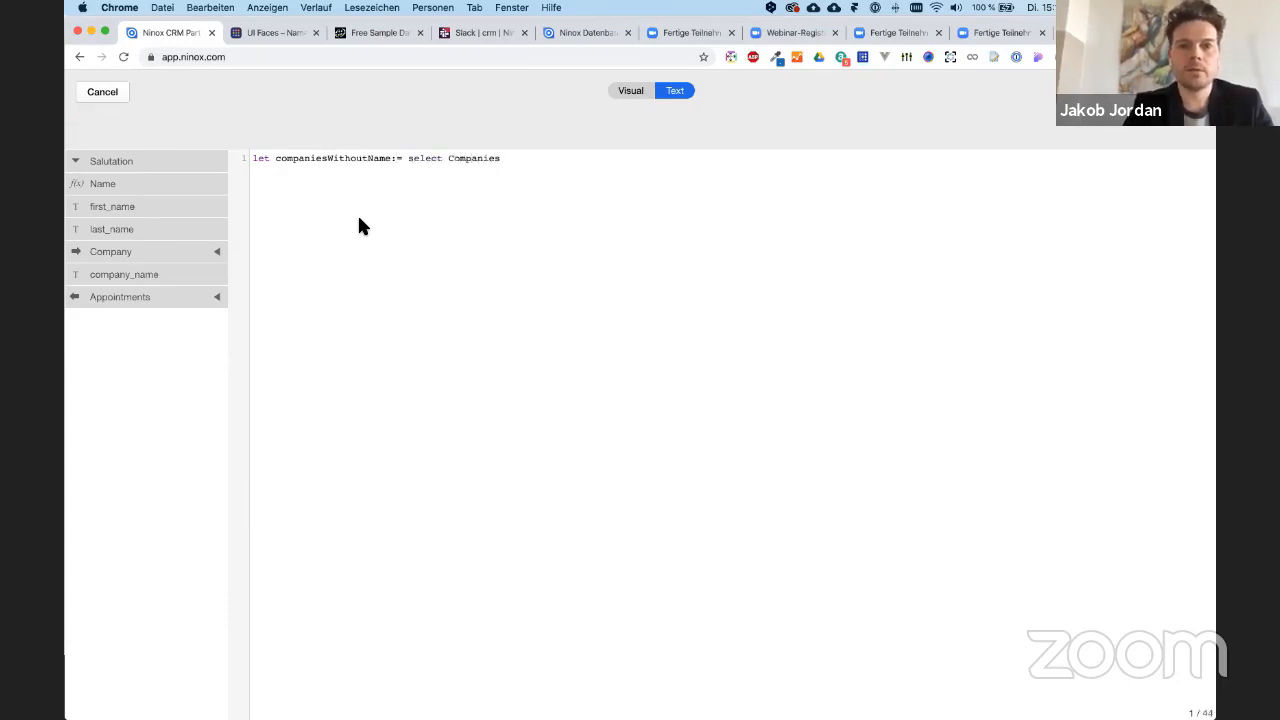
type("where Comp")
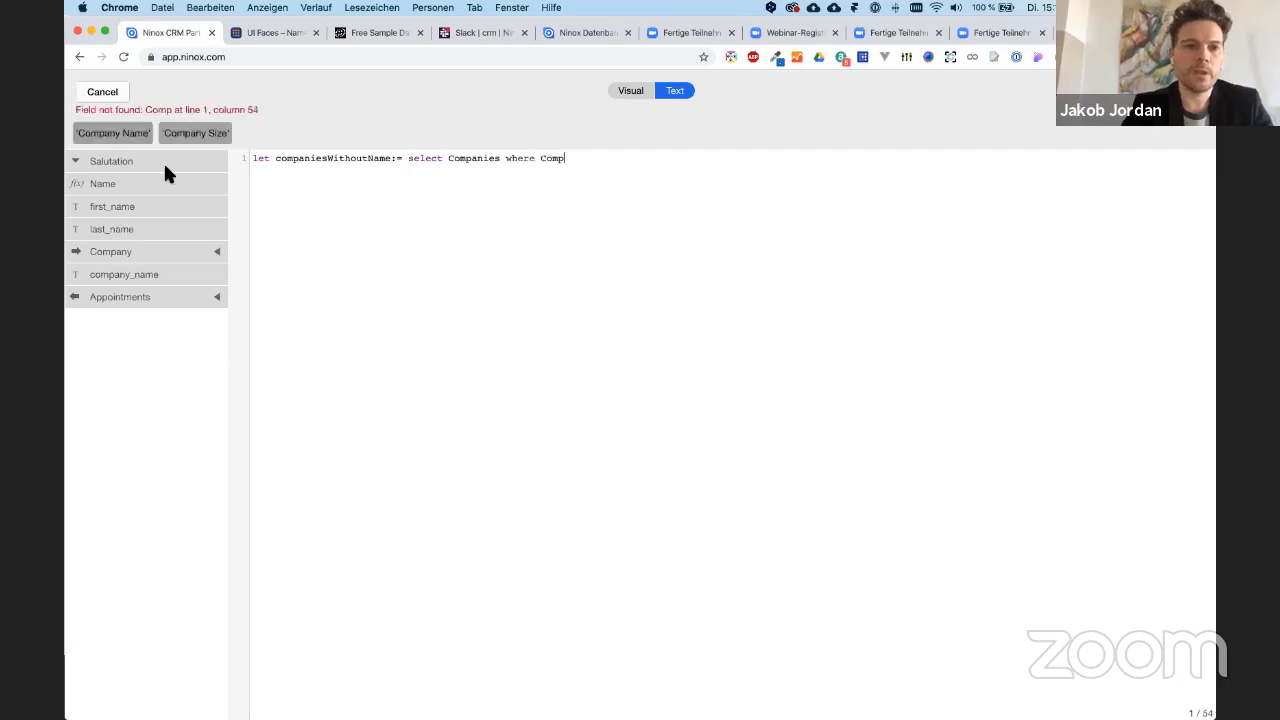
left_click(97, 133)
type("=nu")
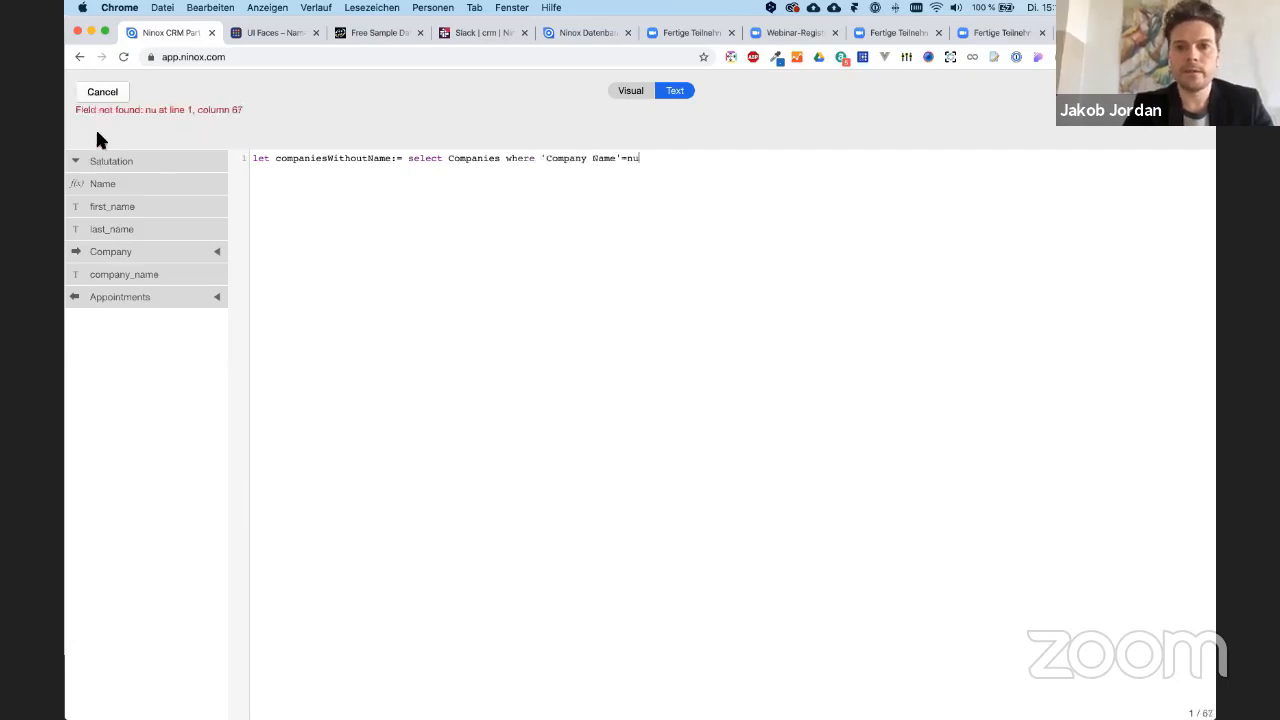
type("ll; ")
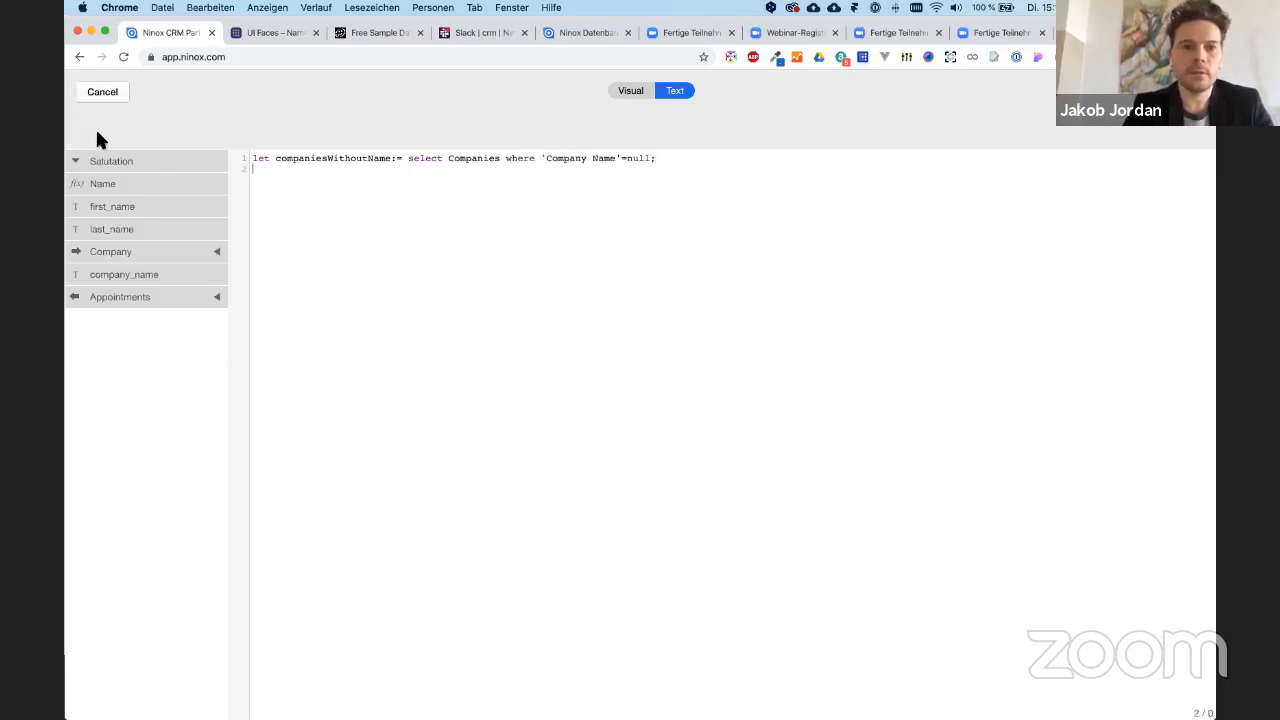
- Add the second line delete companiesWithoutName, then save the script and the button settings
type("delete")
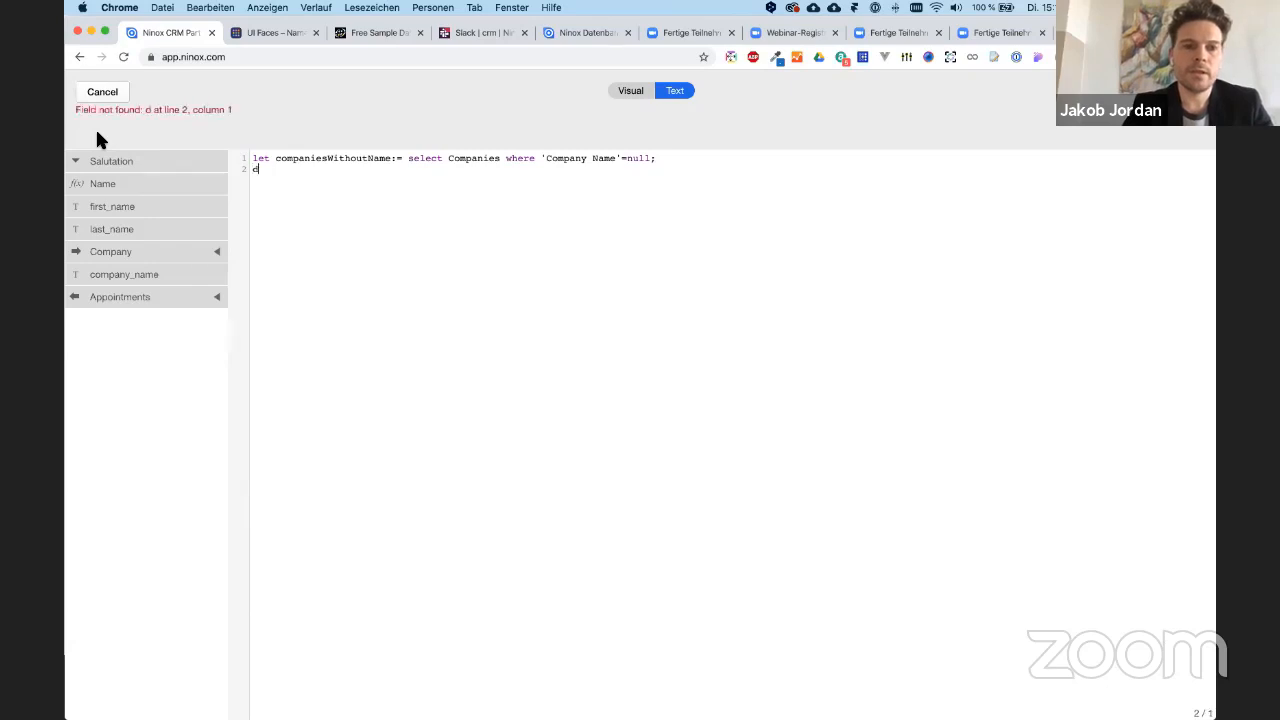
double_click(297, 158)
key("super+c")
left_click(310, 170)
key("super+v")
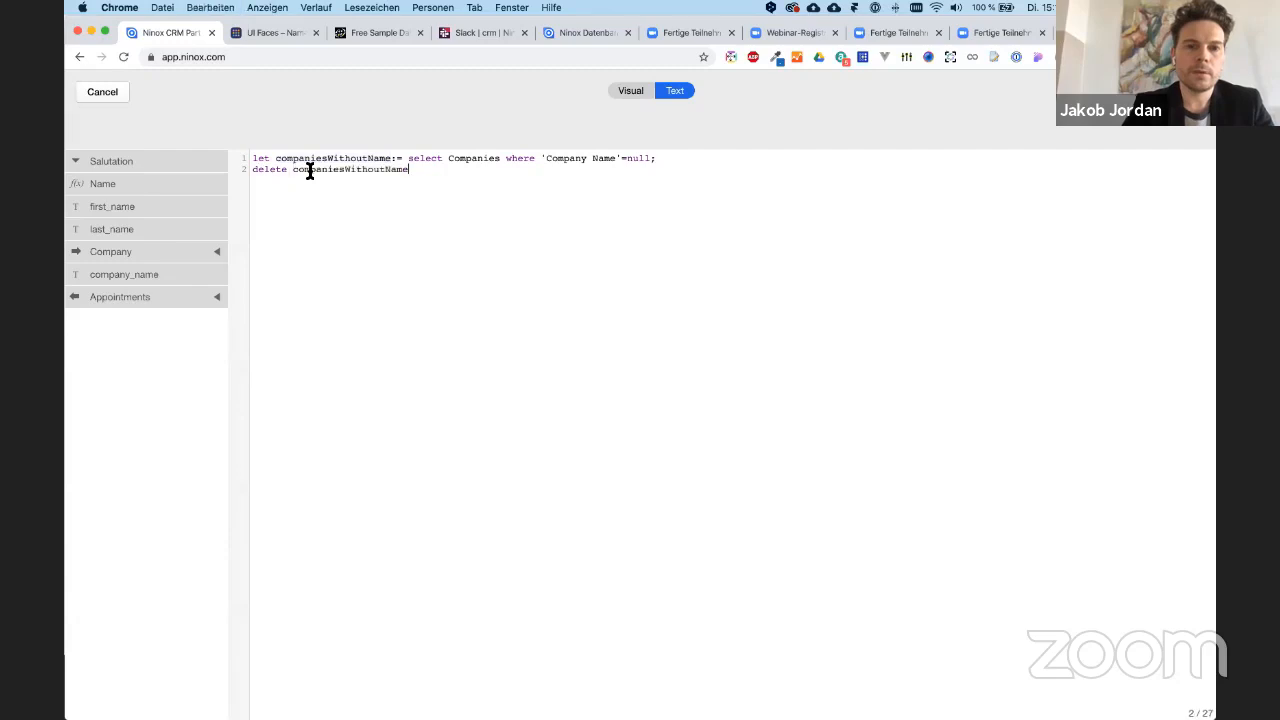
type("; delete companie")
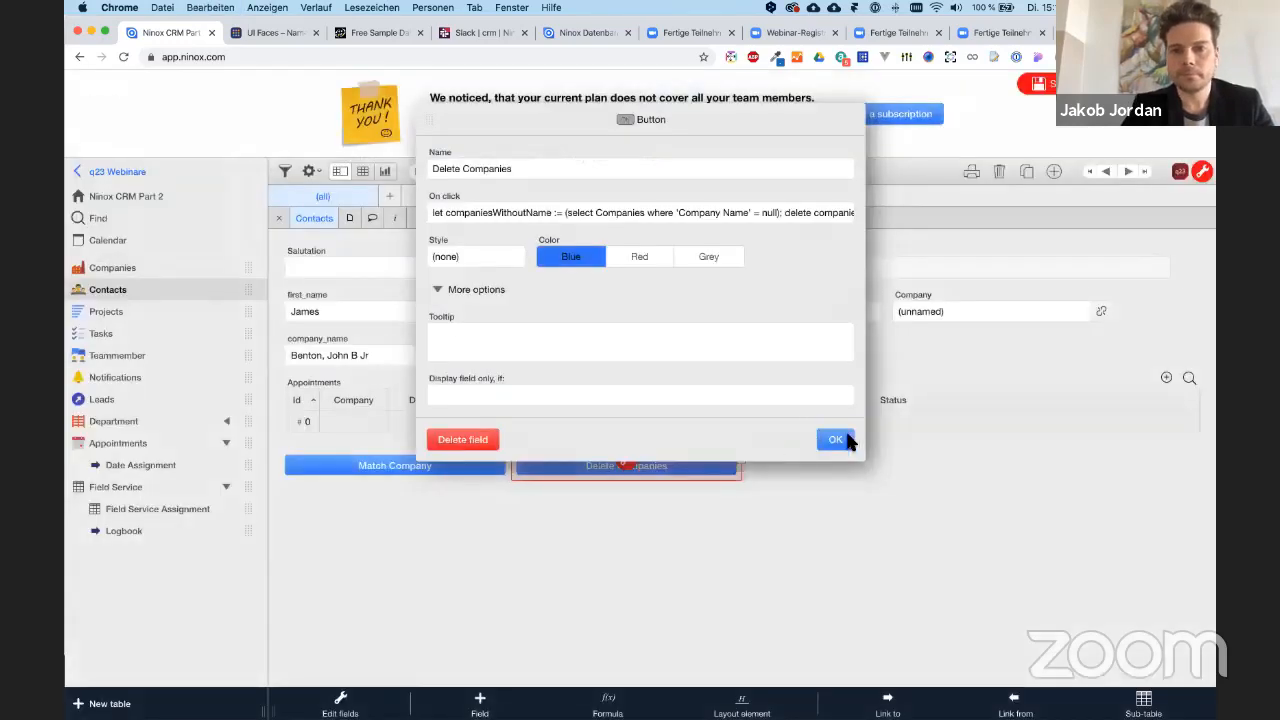
left_click(833, 439)
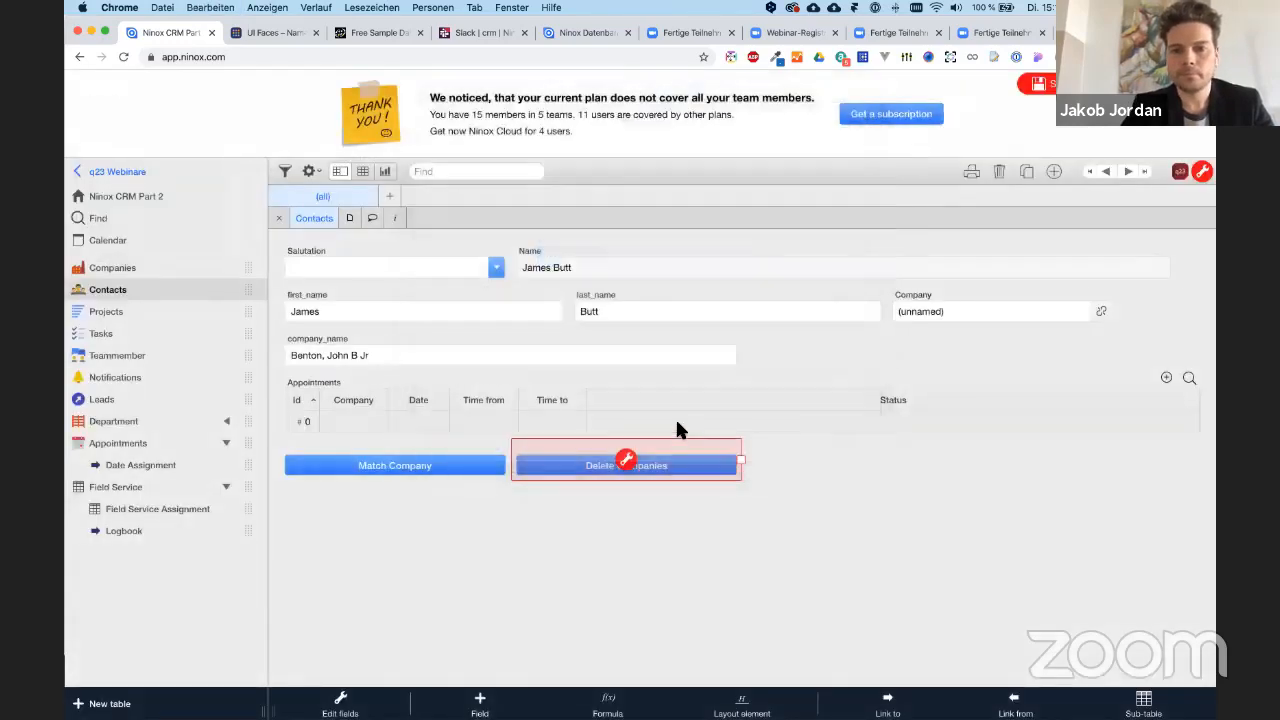
- Set the Delete Companies button's color to Red and confirm its settings
left_click(620, 467)
left_click(639, 256)
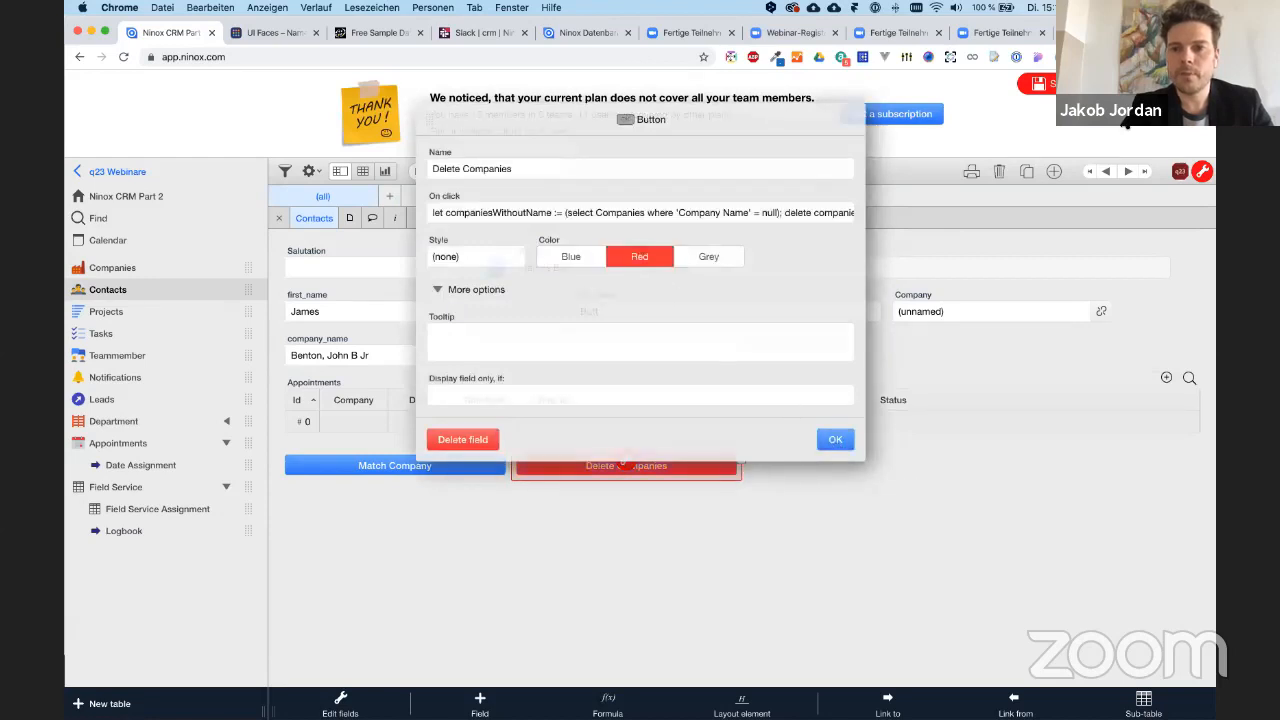
left_click(835, 439)
- Run Delete Companies from the contact form, check the Companies table, and return to the contact
left_click(630, 465)
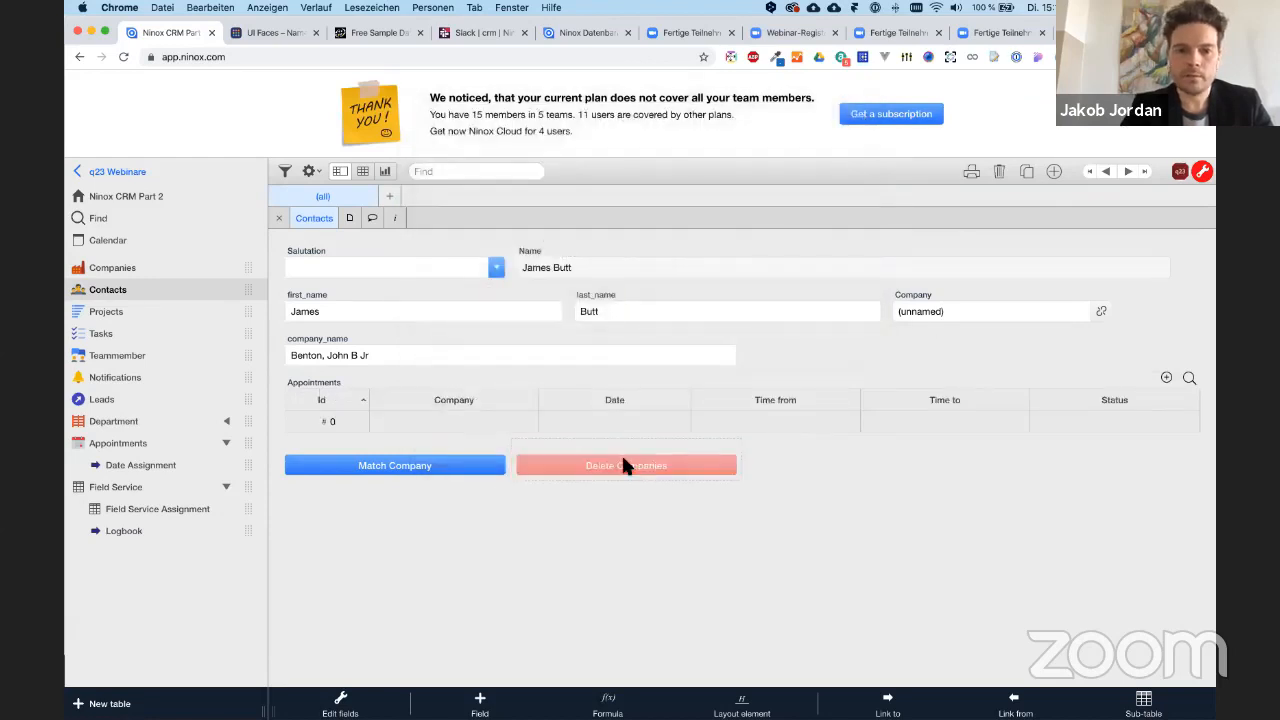
left_click(205, 268)
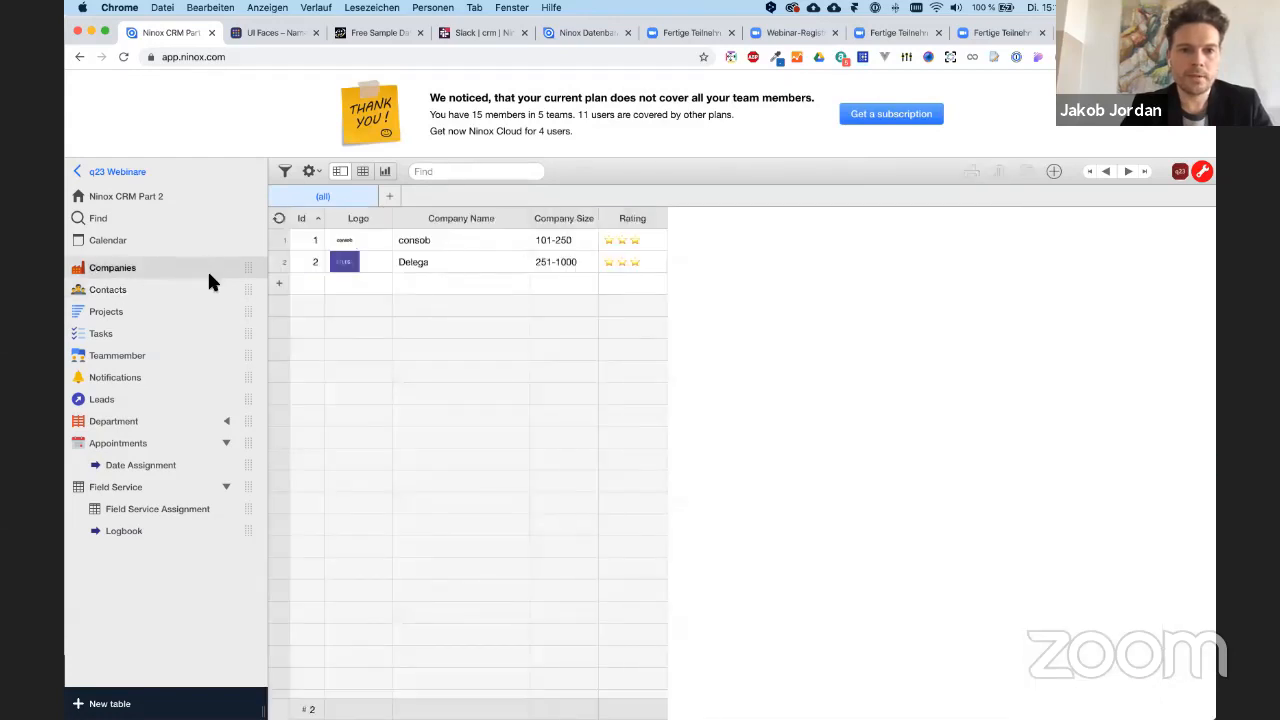
left_click(176, 288)
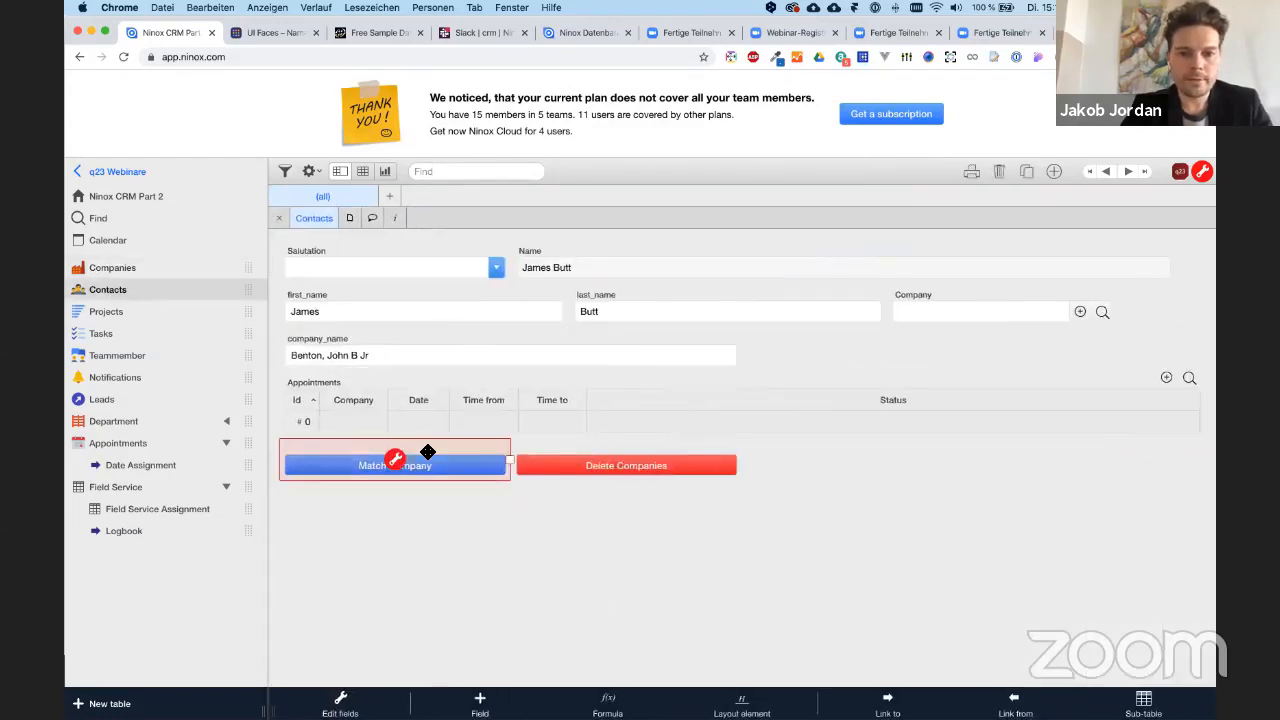
- In Match Company's On click script, insert newCompany.'Company Name':= on a new line below the create Companies line
left_click(397, 462)
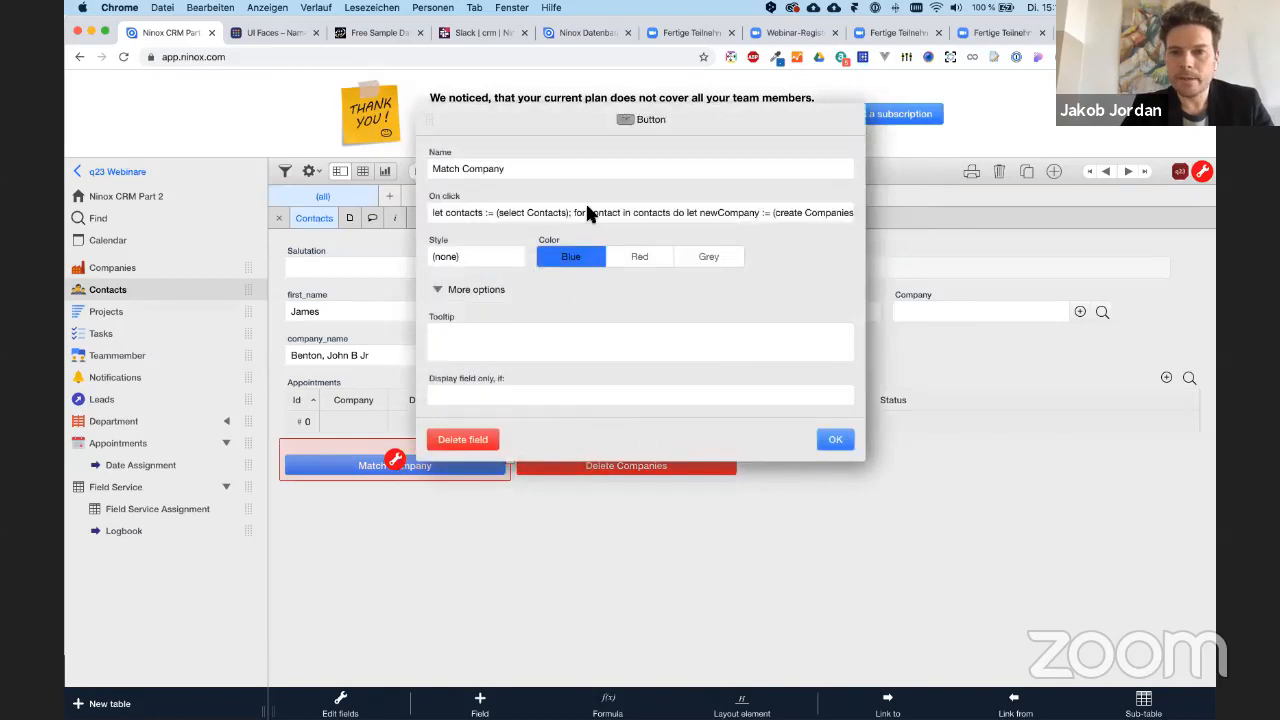
left_click(586, 207)
left_click(497, 179)
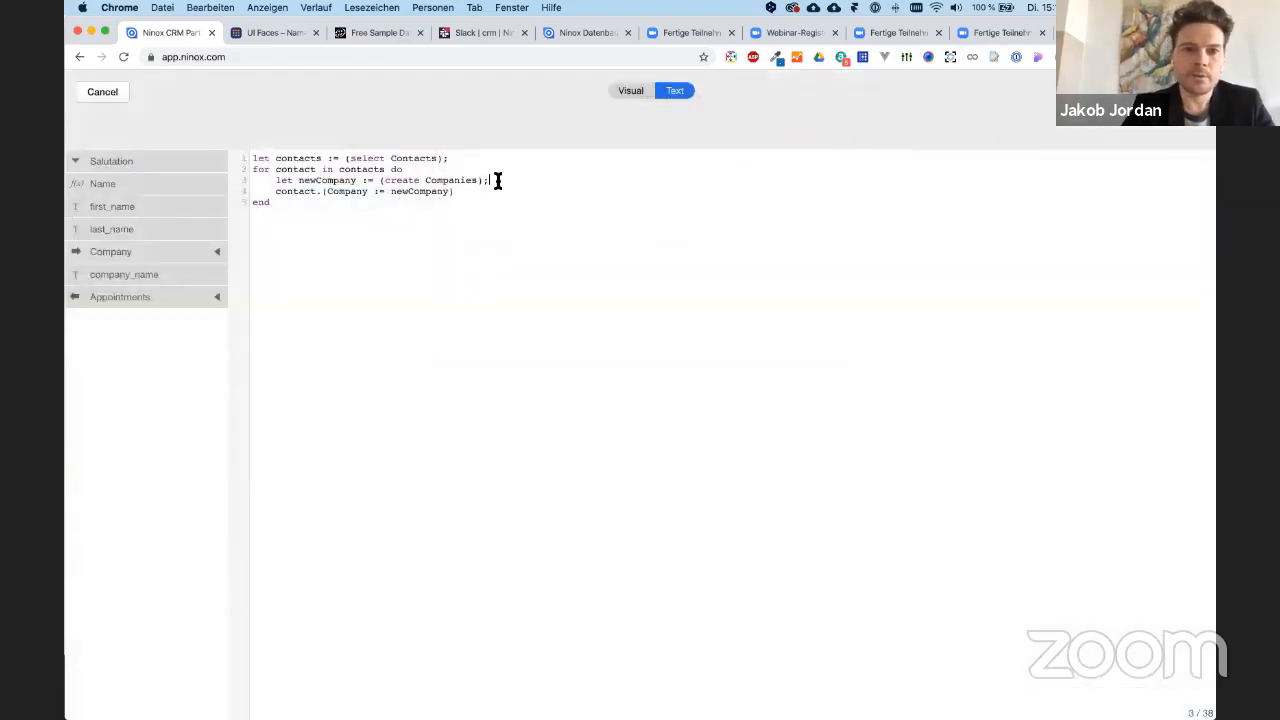
key("Return")
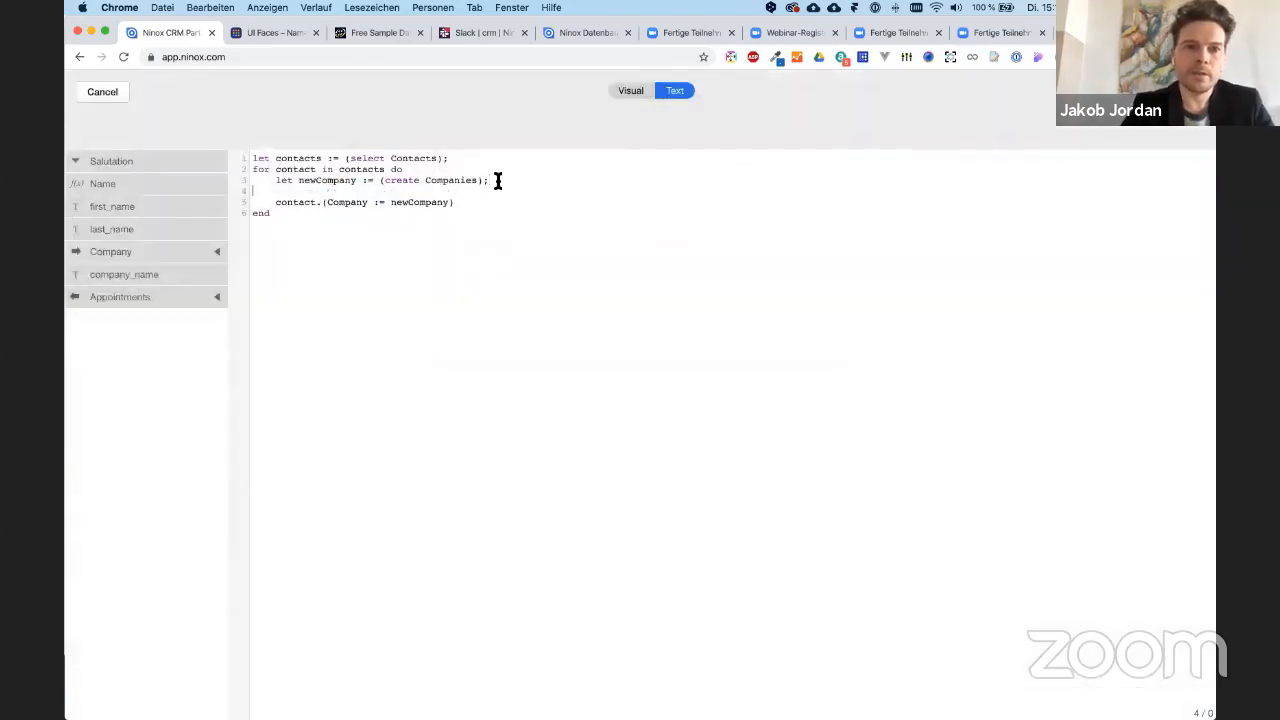
double_click(305, 185)
key("ctrl+c")
left_click(306, 191)
key("ctrl+v")
type(".")
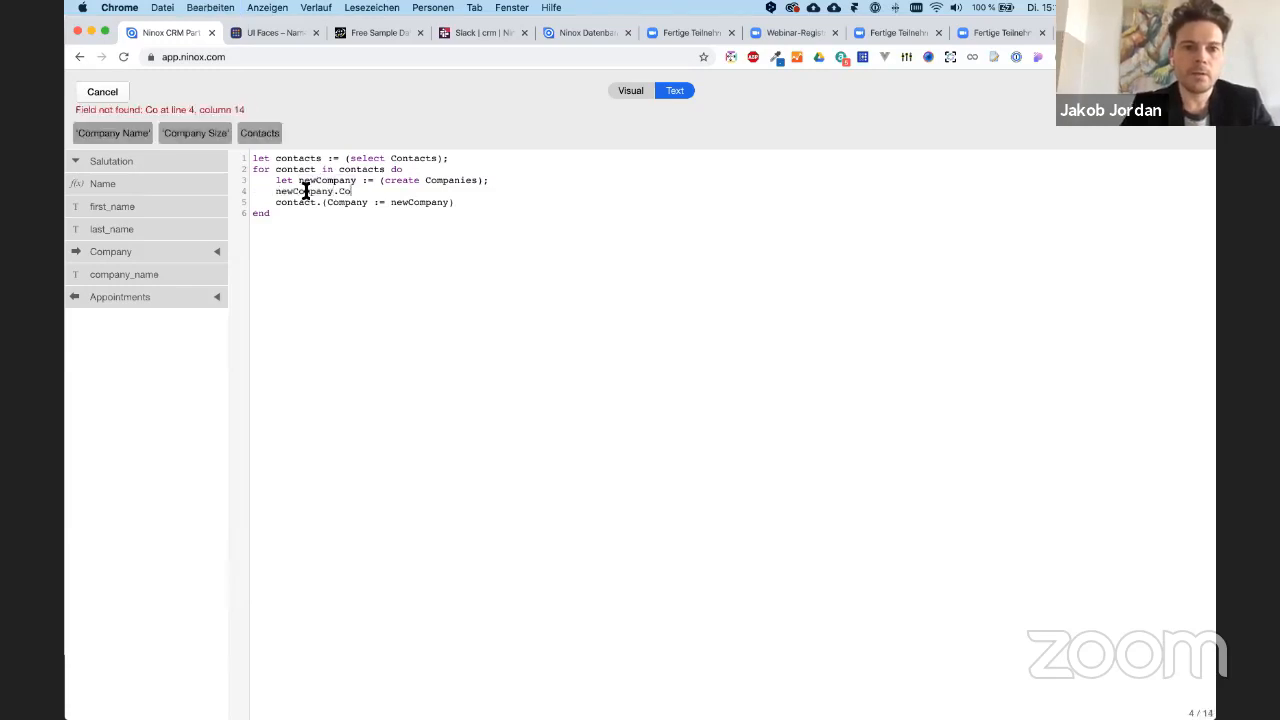
left_click(123, 131)
type(";")
key("BackSpace")
type(":=")
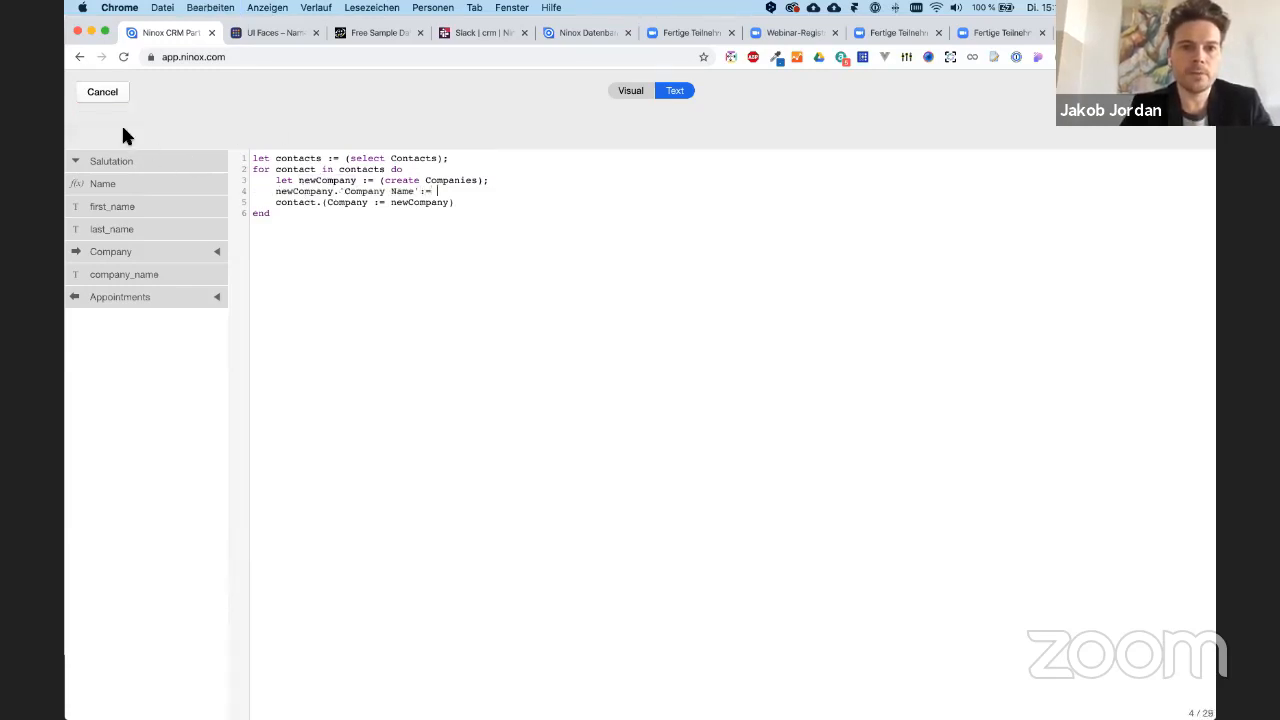
- Complete the company name assignment with contact.company_name and a closing semicolon
double_click(296, 170)
key("super+c")
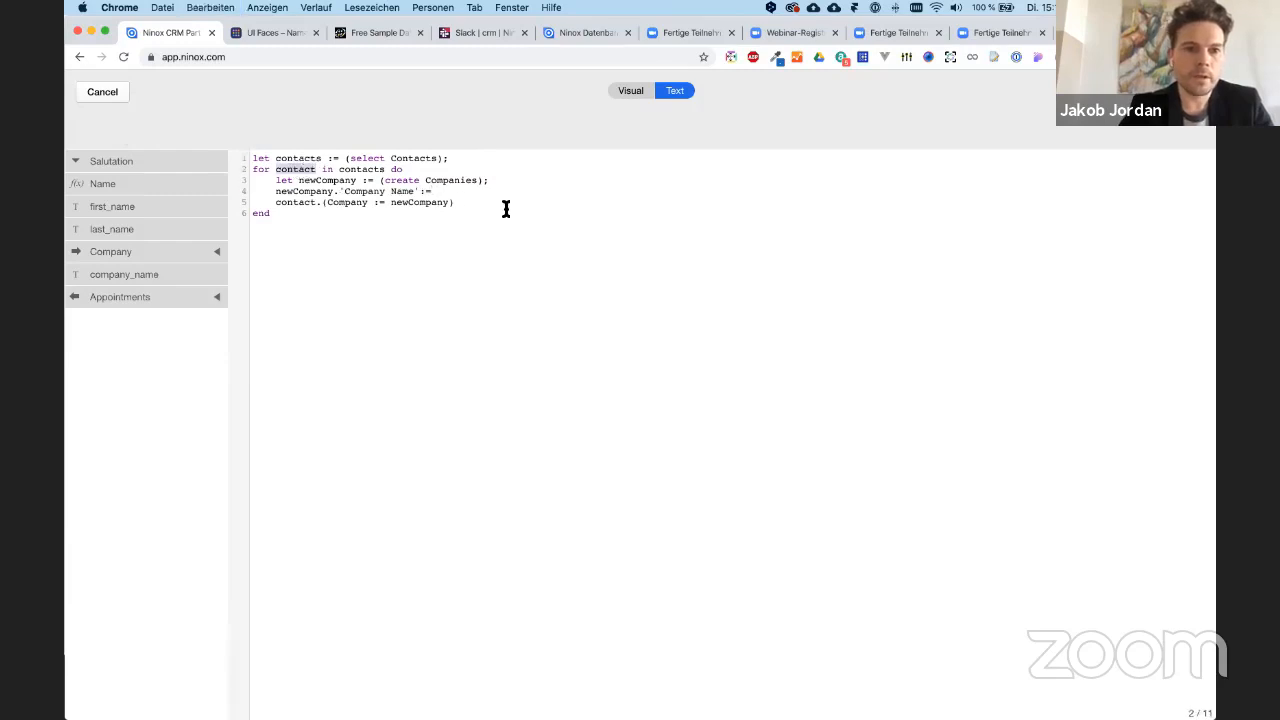
left_click(476, 197)
key("super+v")
type(".")
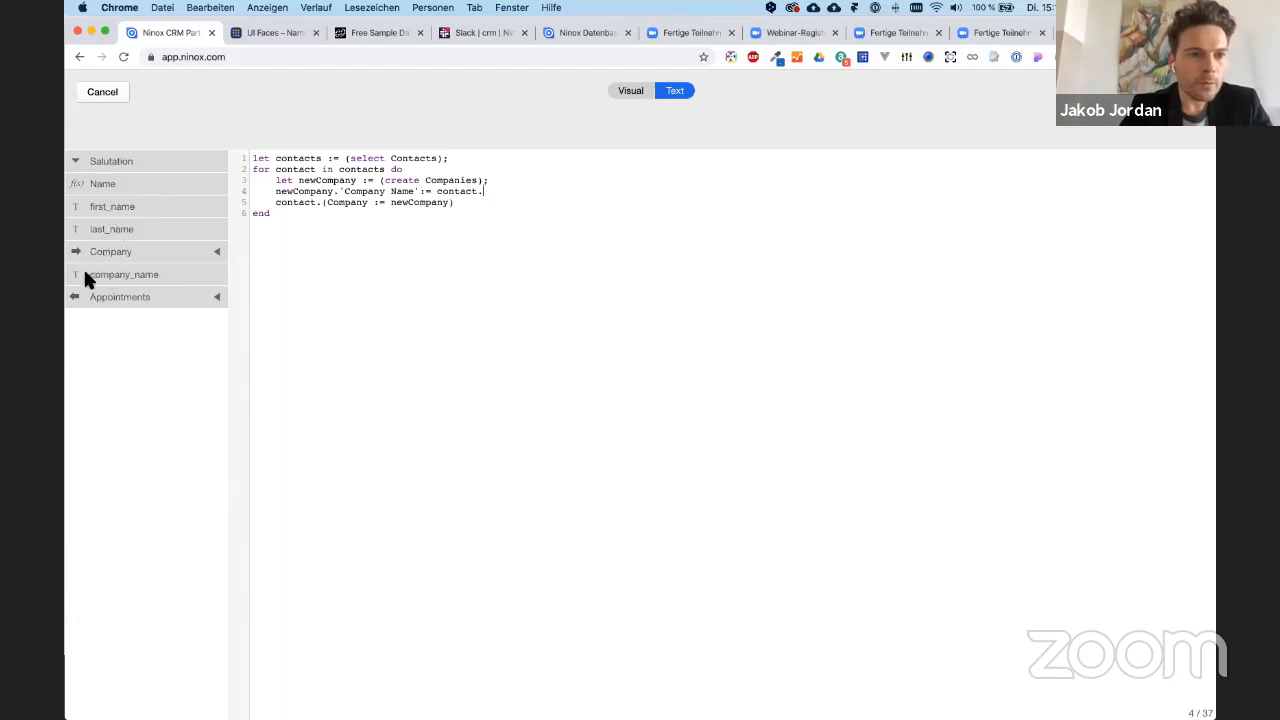
left_click(125, 277)
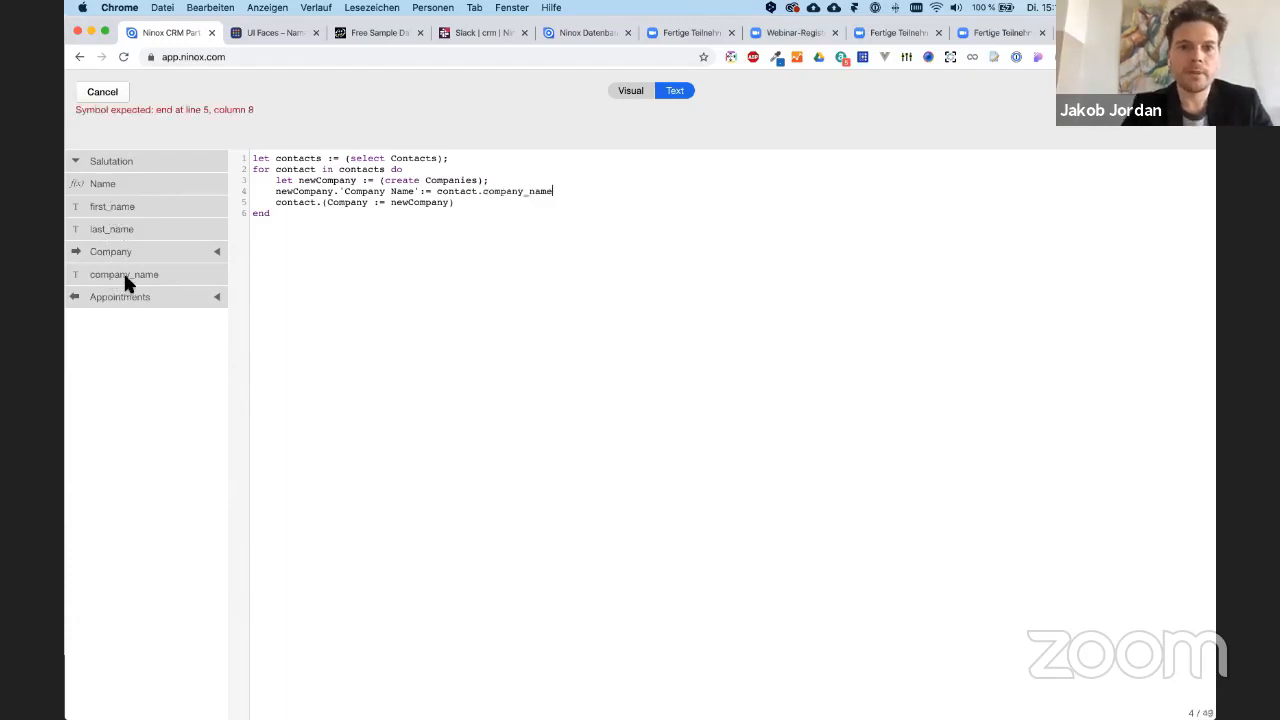
type(";")
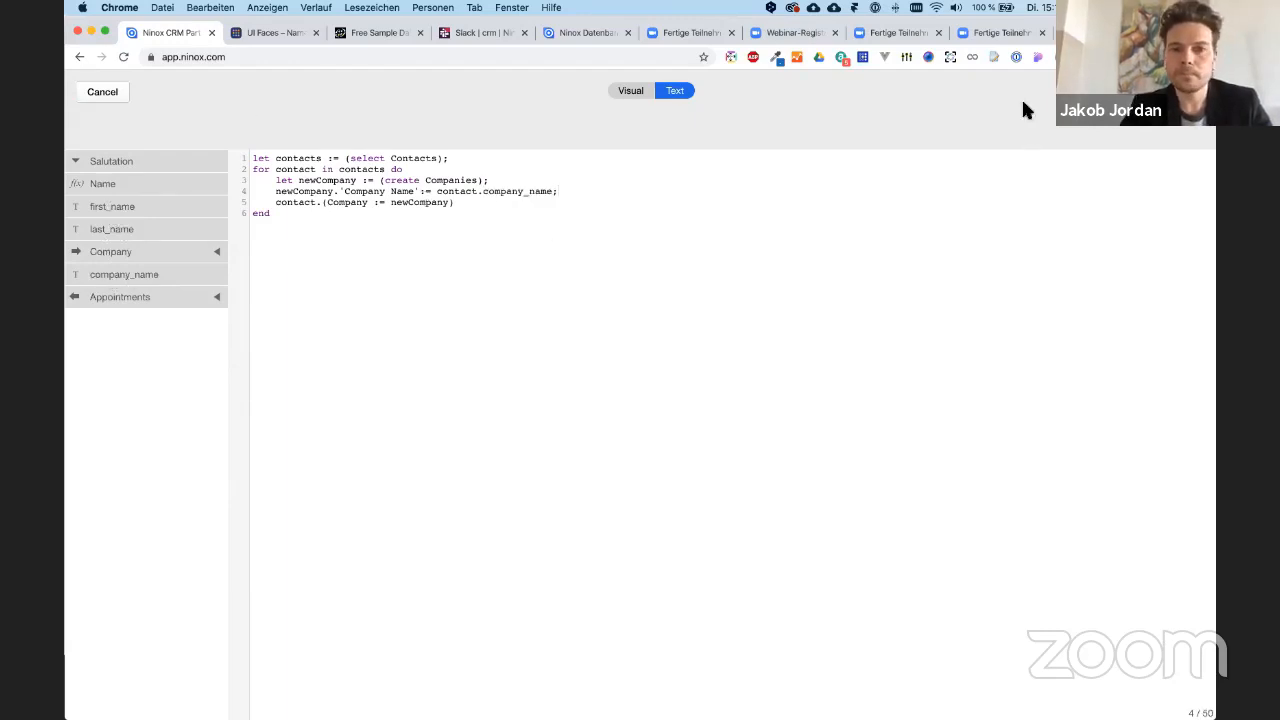
- Save the script and the button settings, then run Match Company from the contact form
left_click(1177, 91)
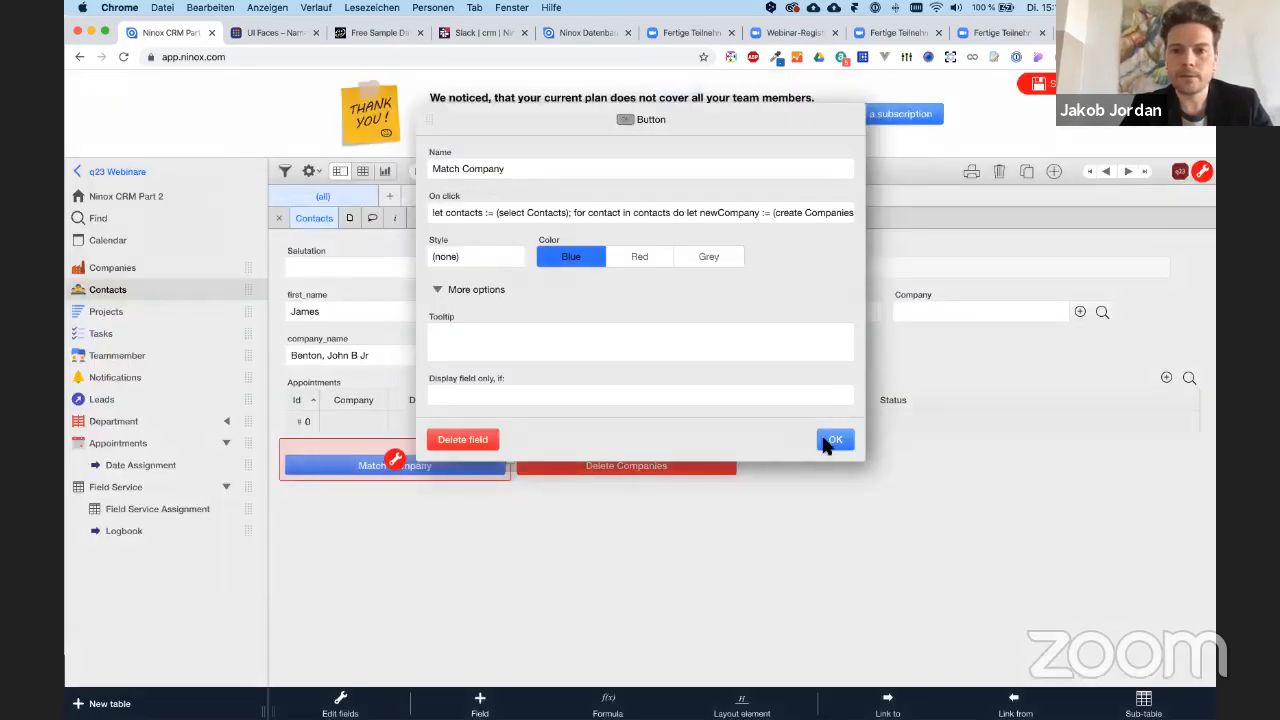
left_click(829, 441)
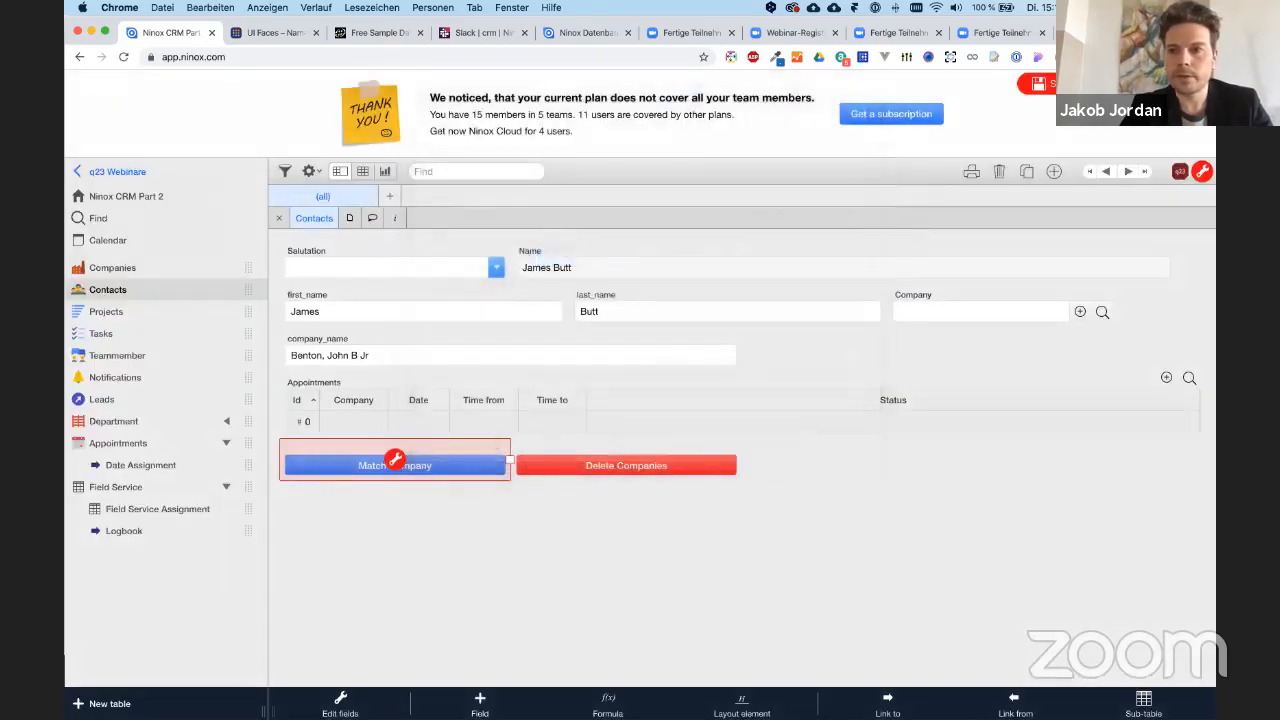
left_click(391, 470)
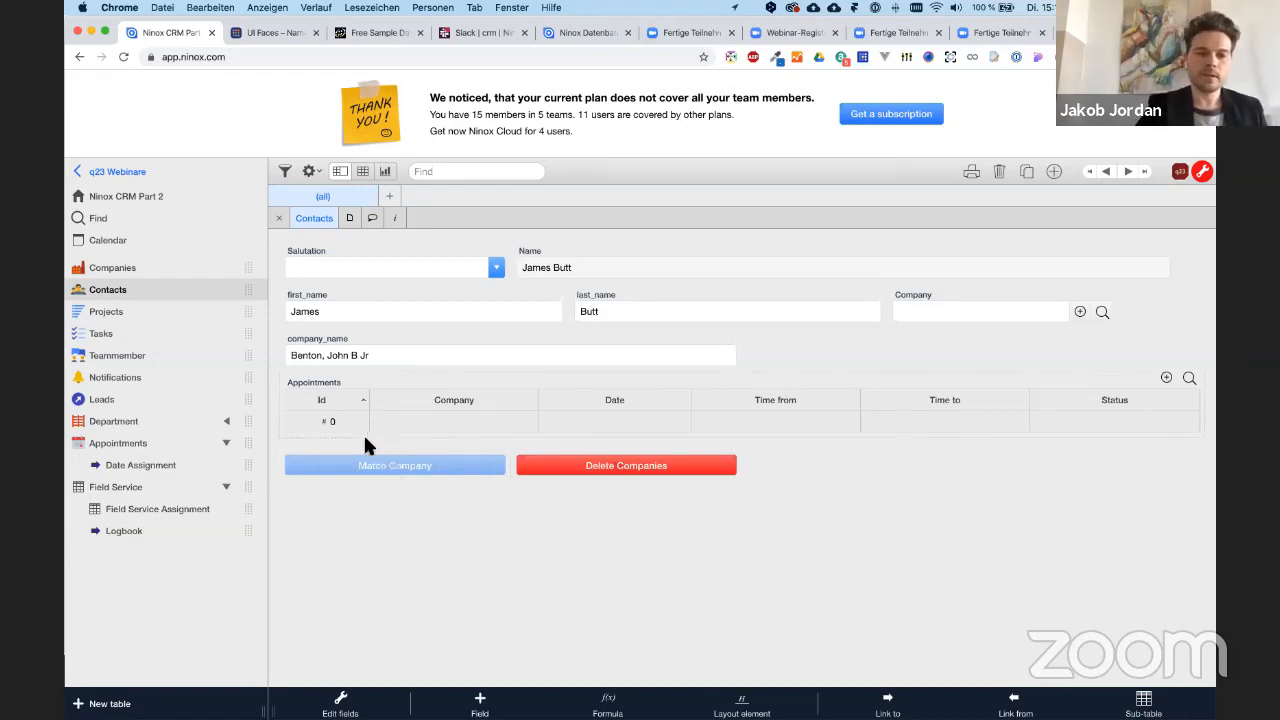
left_click(369, 460)
left_click(395, 459)
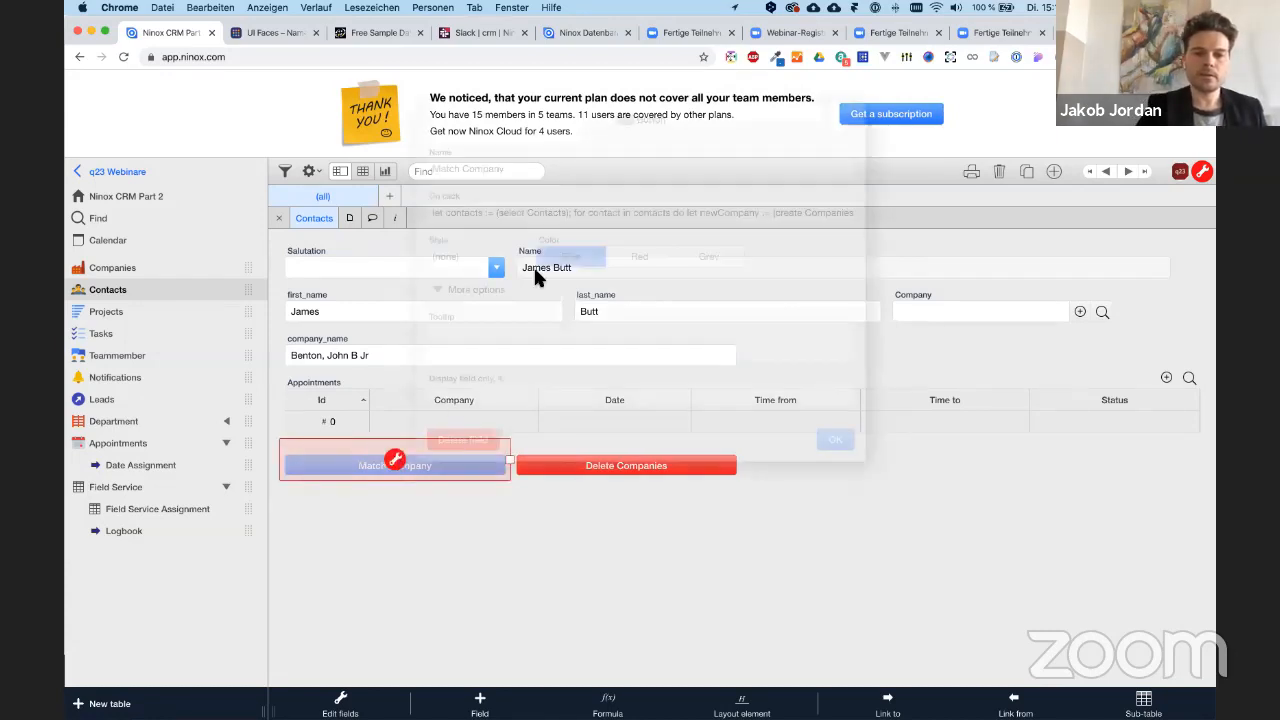
left_click(432, 214)
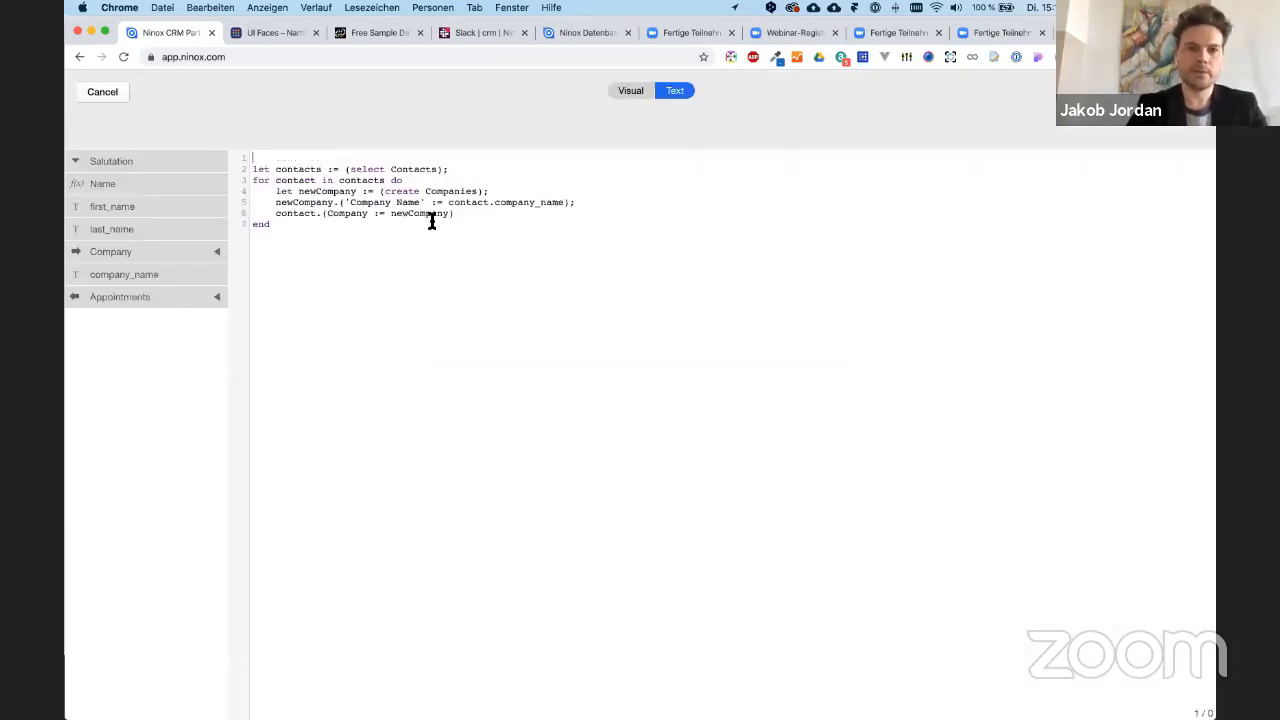
type("do as server")
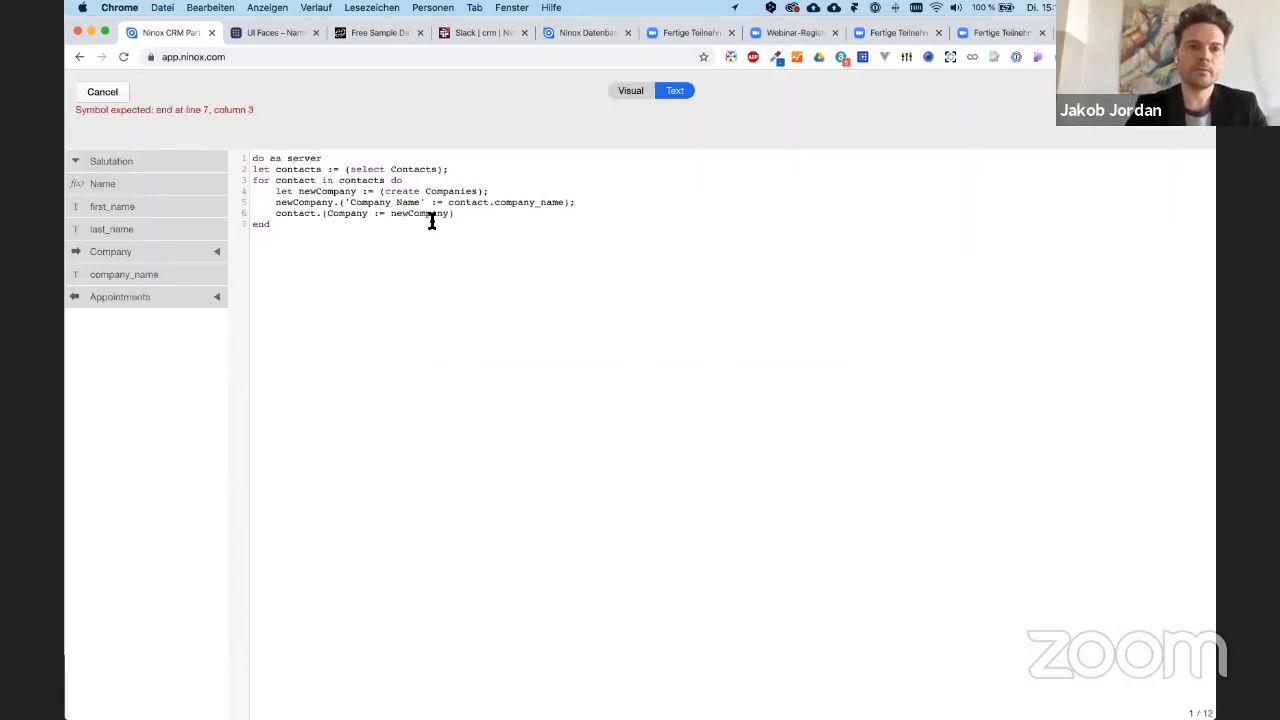
key("super+Down")
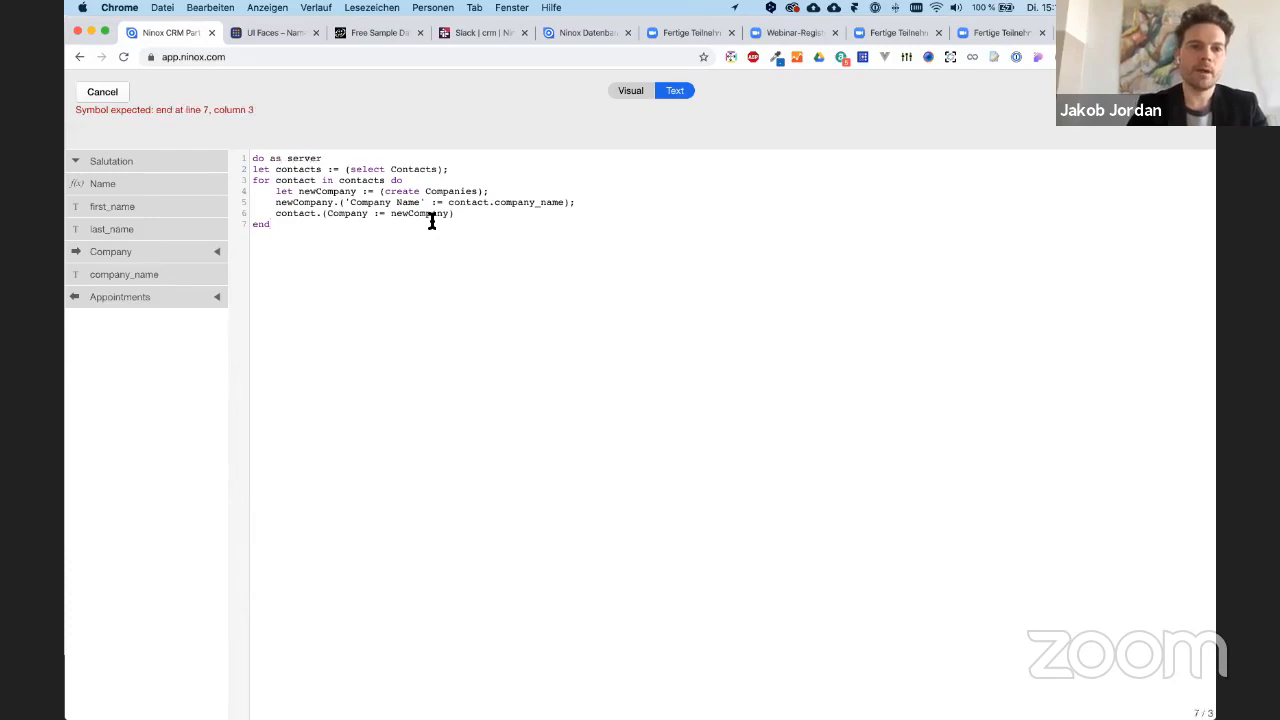
key("Return")
type("end")
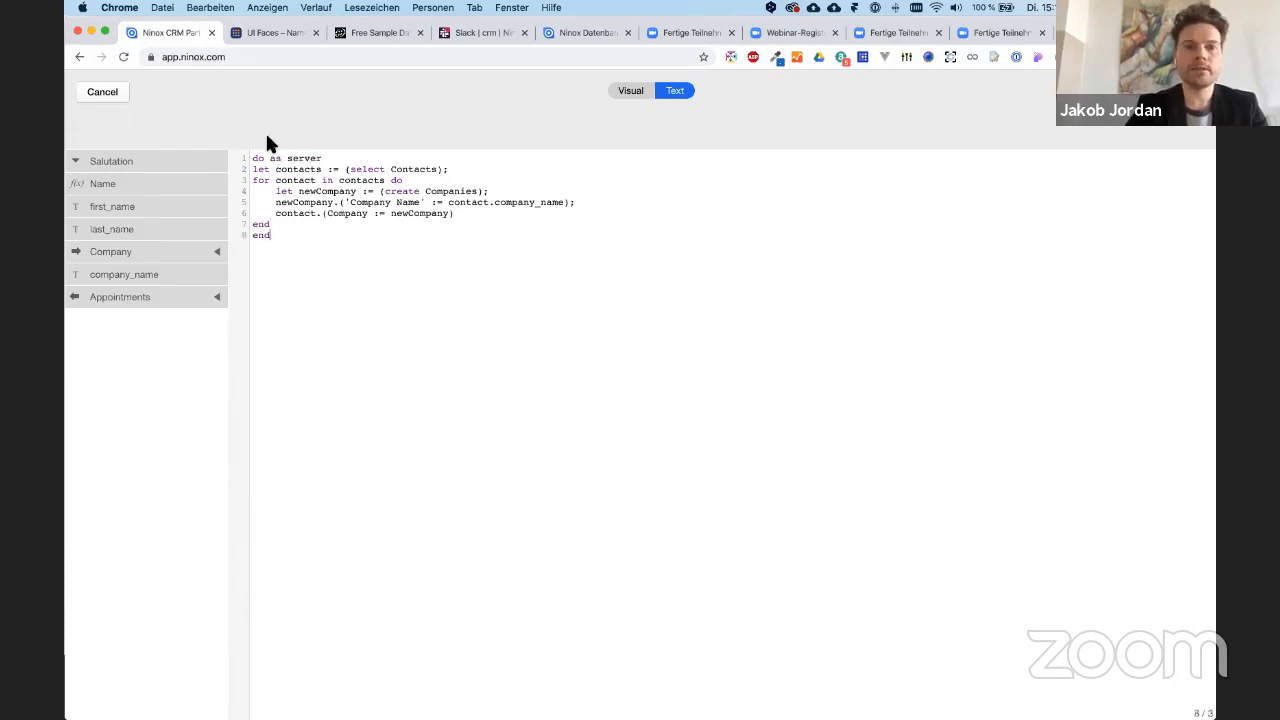
left_click(90, 96)
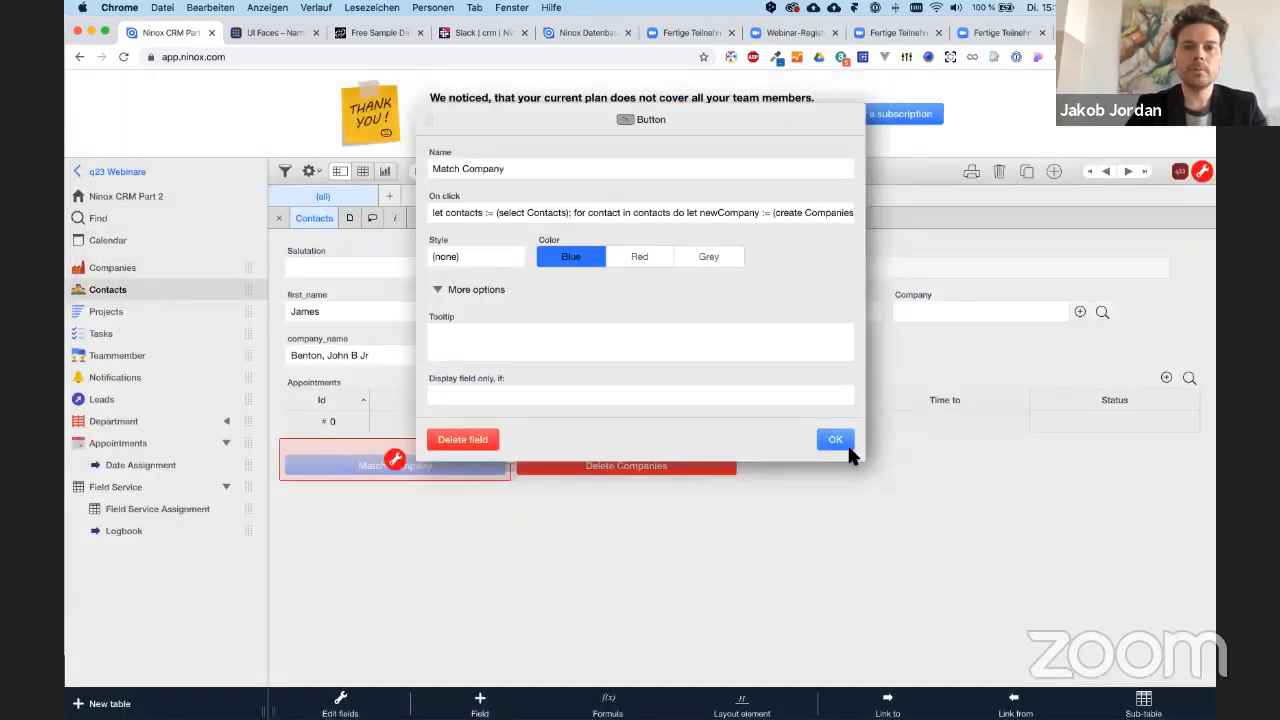
left_click(832, 437)
left_click(433, 547)
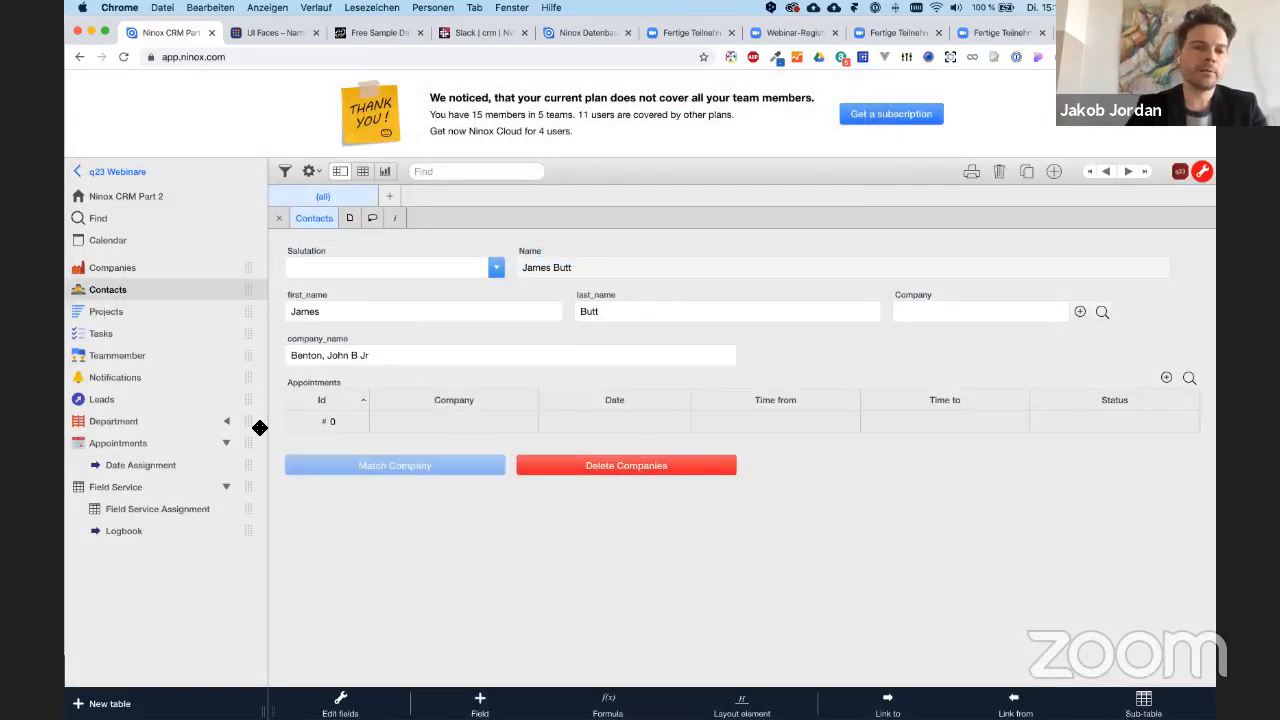
- Look through the Companies table for the newly created named companies and open the Morlong Associates record to check its linked contact
left_click(117, 267)
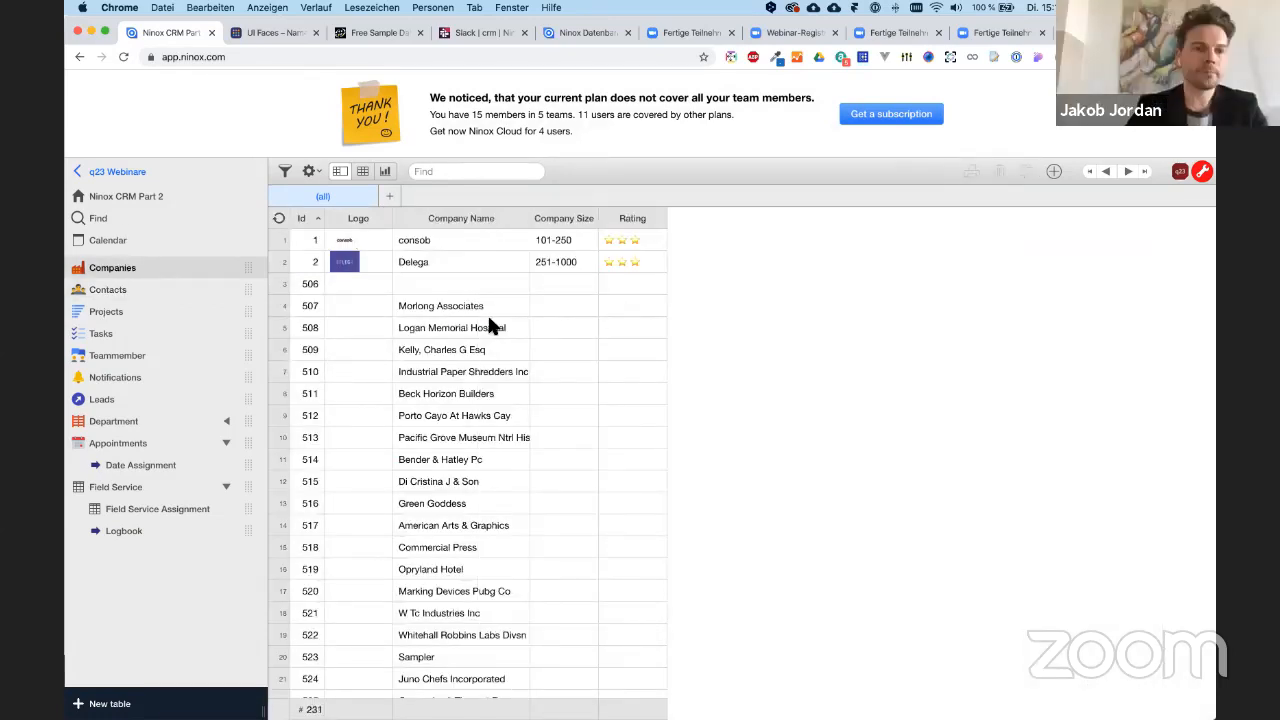
scroll(488, 360, "down", 5)
scroll(488, 409, "down", 15)
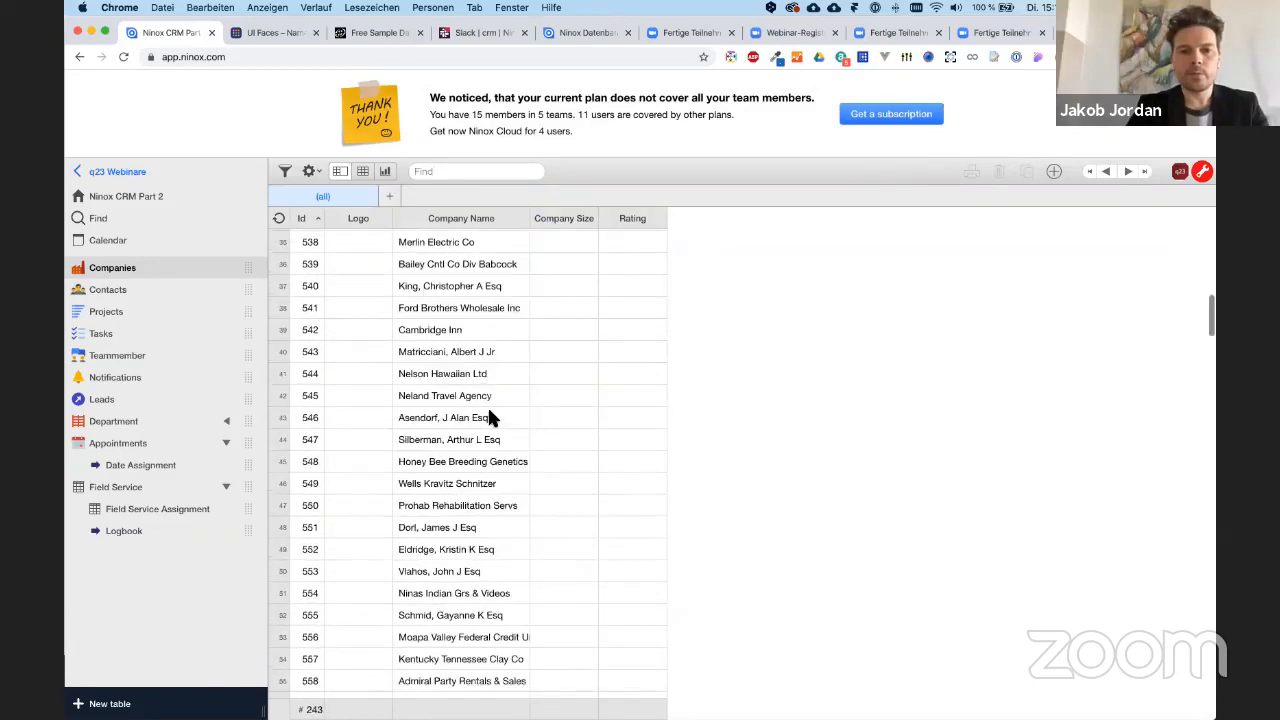
scroll(488, 409, "up", 18)
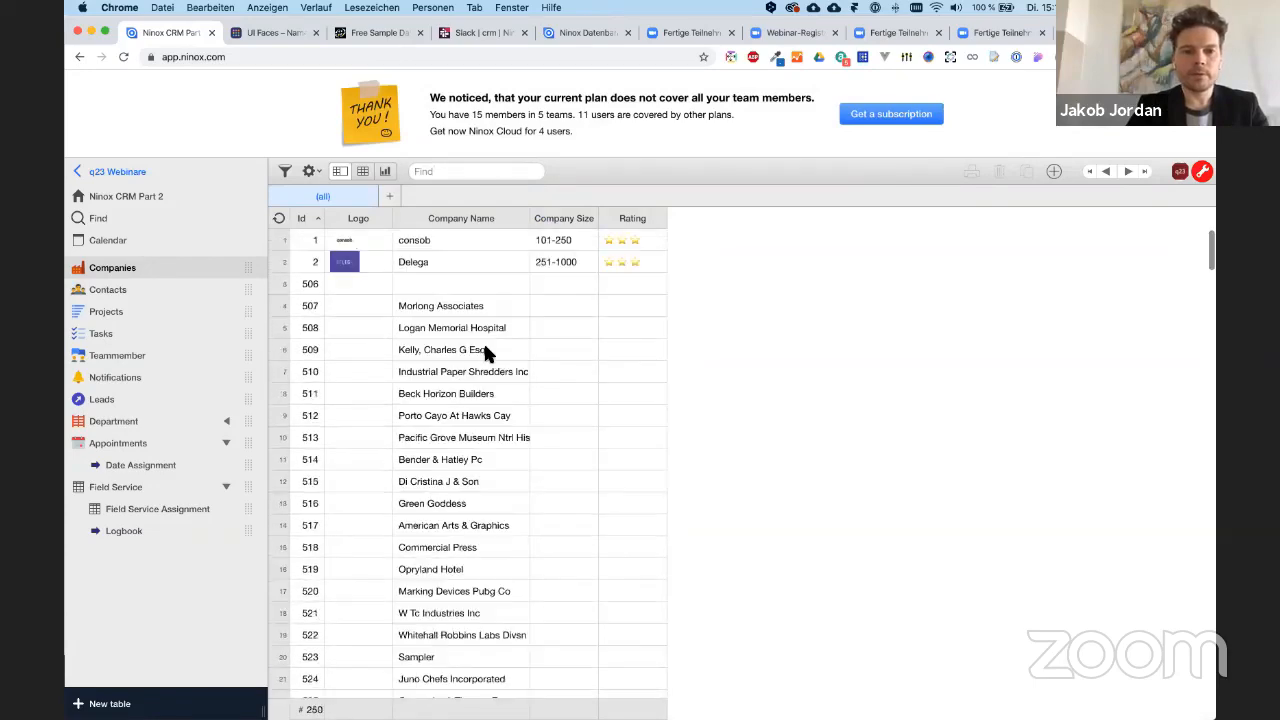
left_click(429, 305)
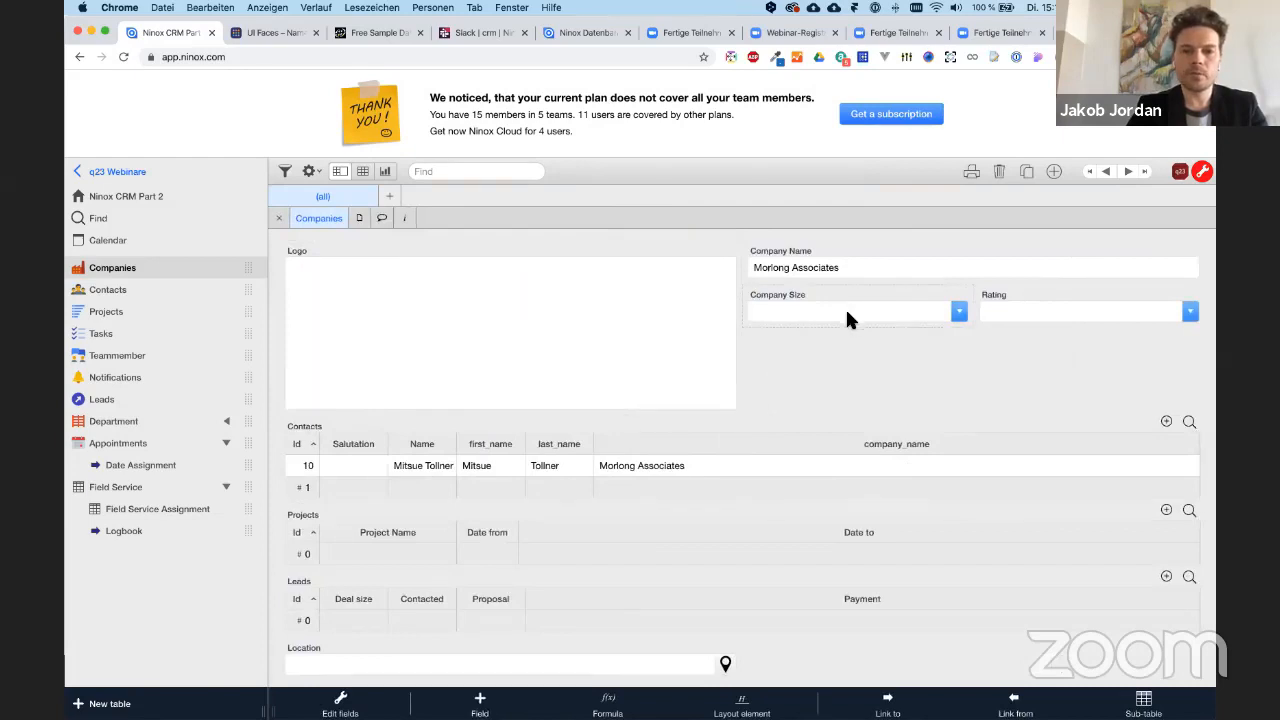
- In the contact form's Match Company On click script, insert let existingCompany:= on a new line below the for line
left_click(141, 290)
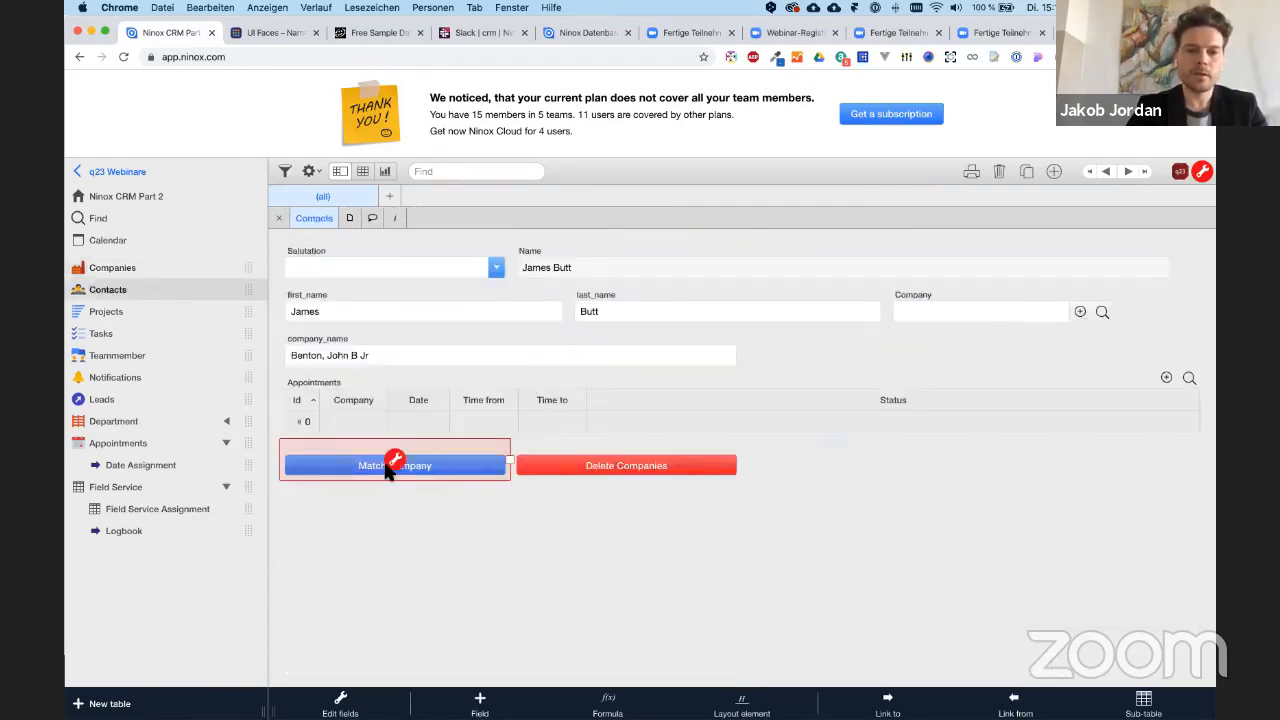
left_click(389, 472)
left_click(560, 207)
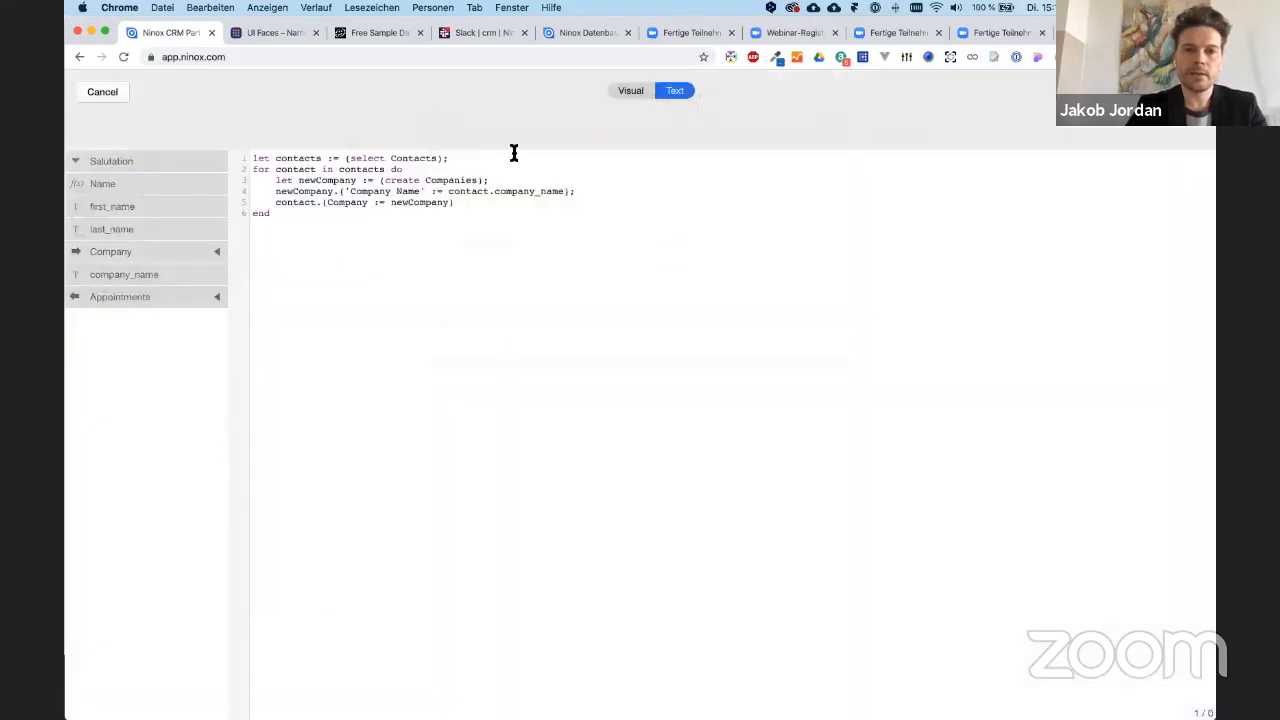
left_click(462, 170)
key("Return")
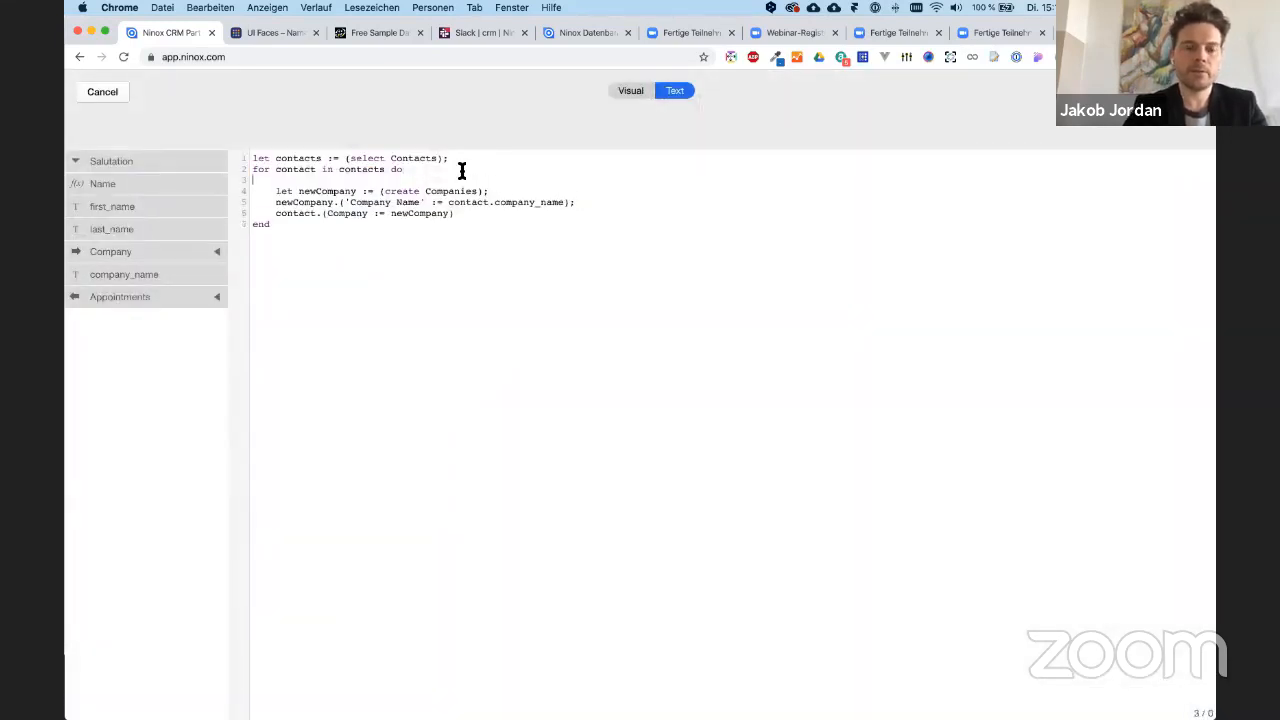
type("let ")
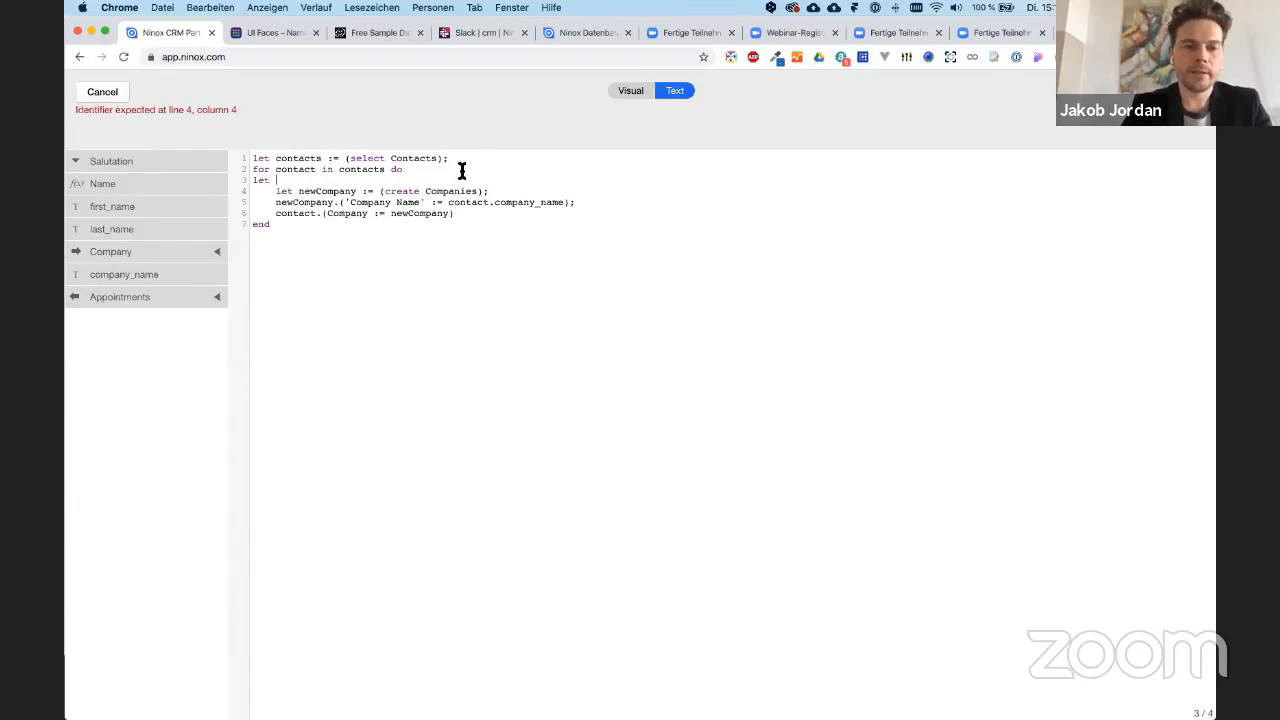
type("existingCo")
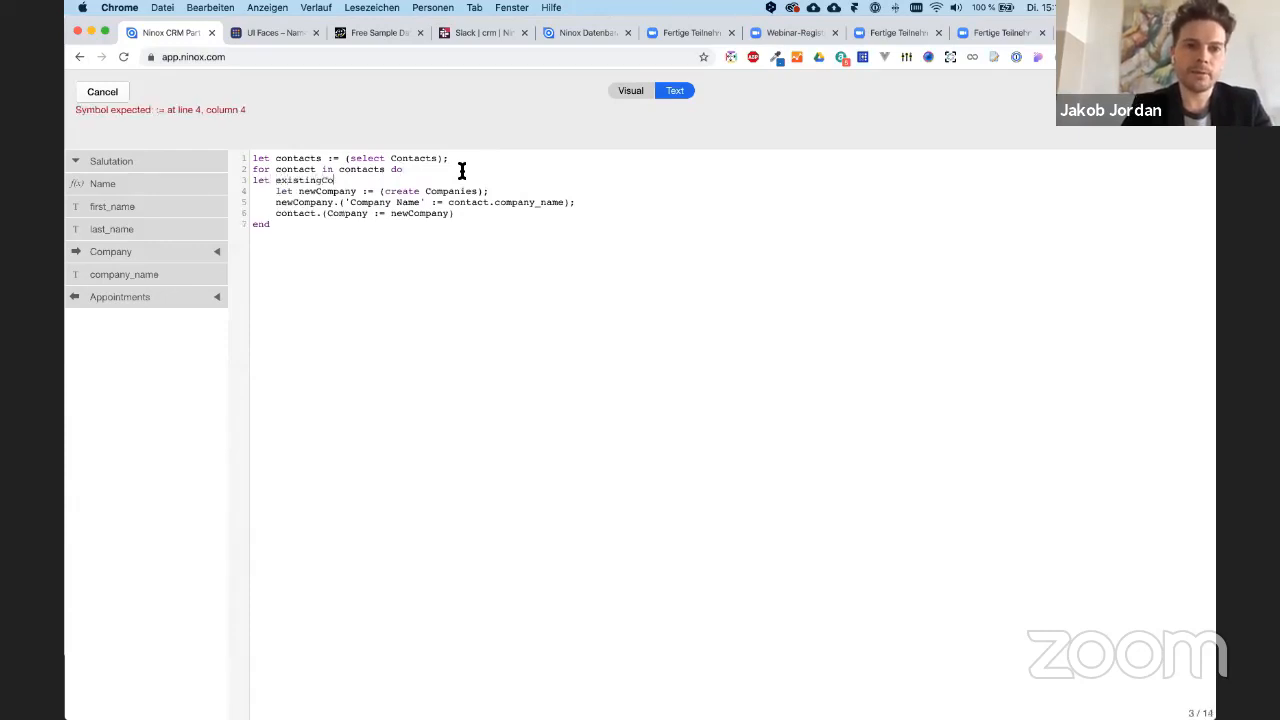
type("mpany")
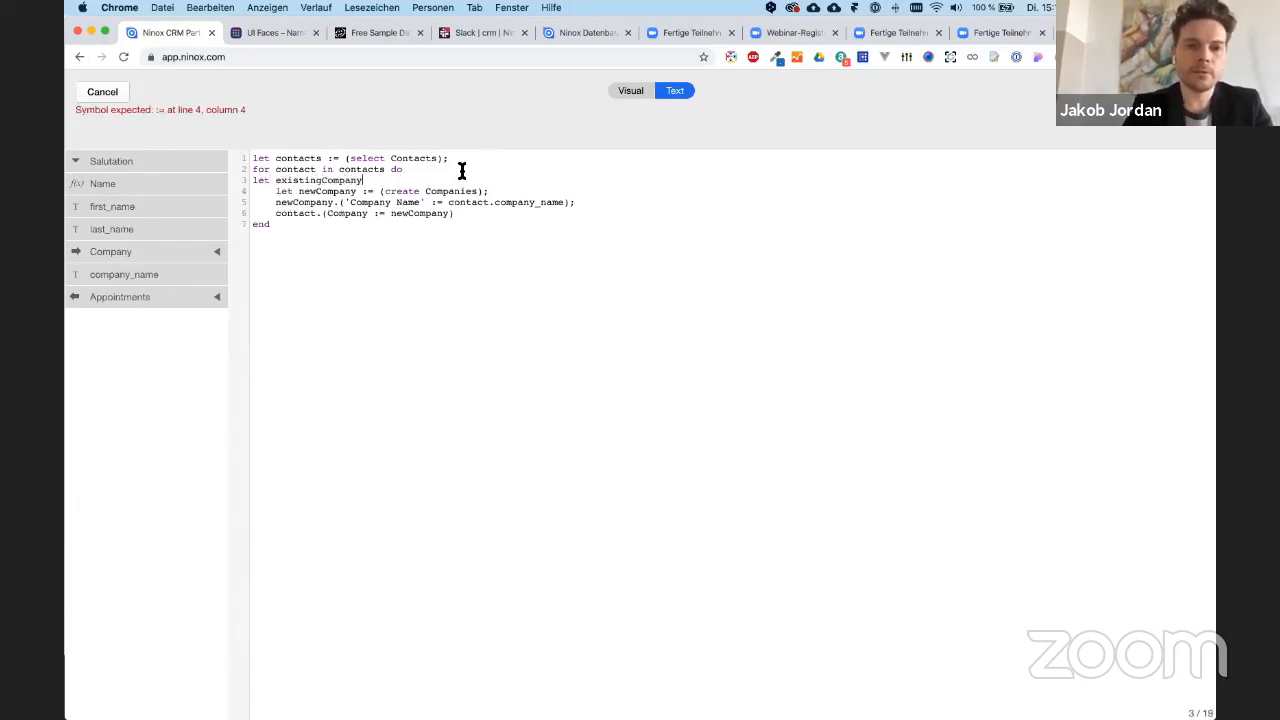
type(":=")
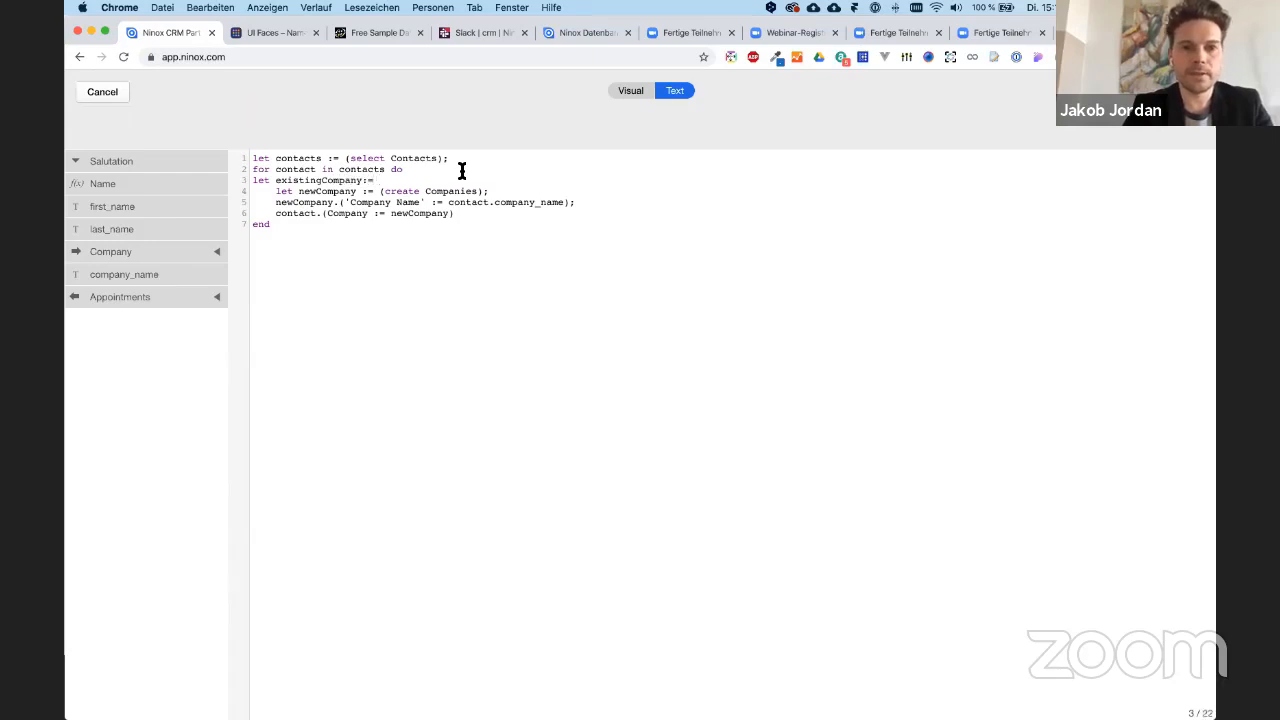
- Continue the existingCompany assignment with select Companies where
type(" se")
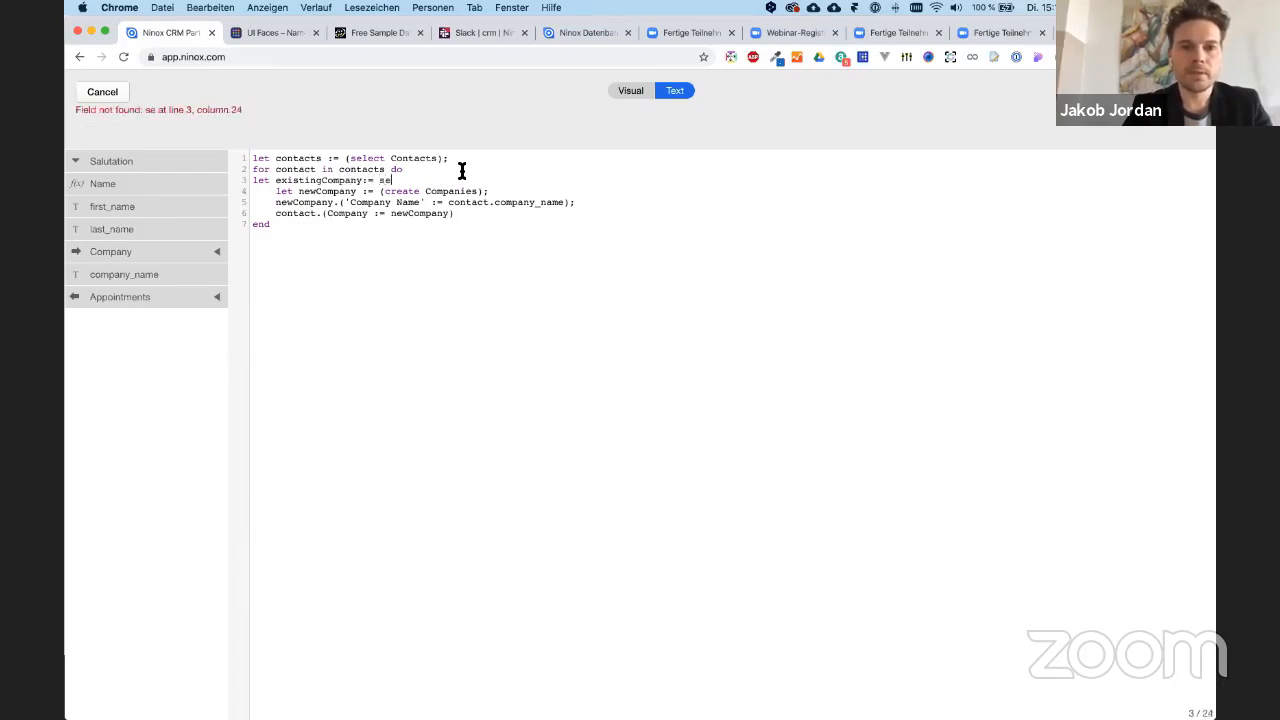
type("lect Companies")
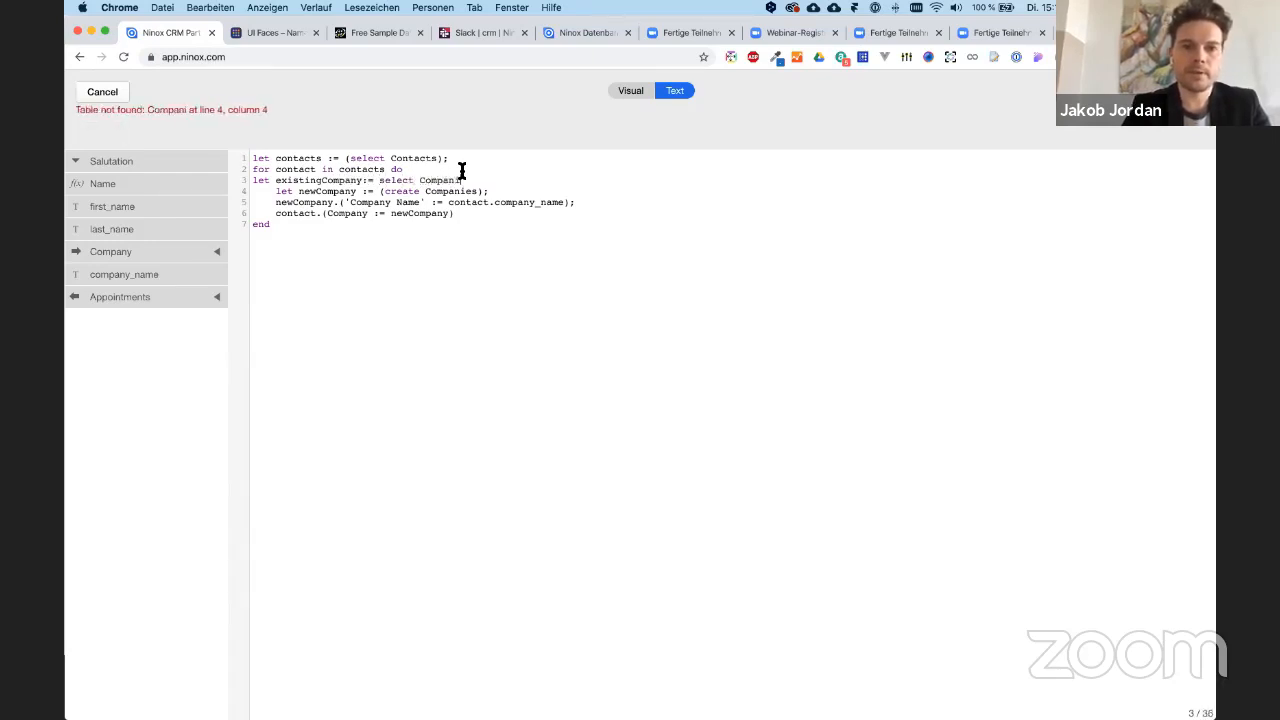
type(" where")
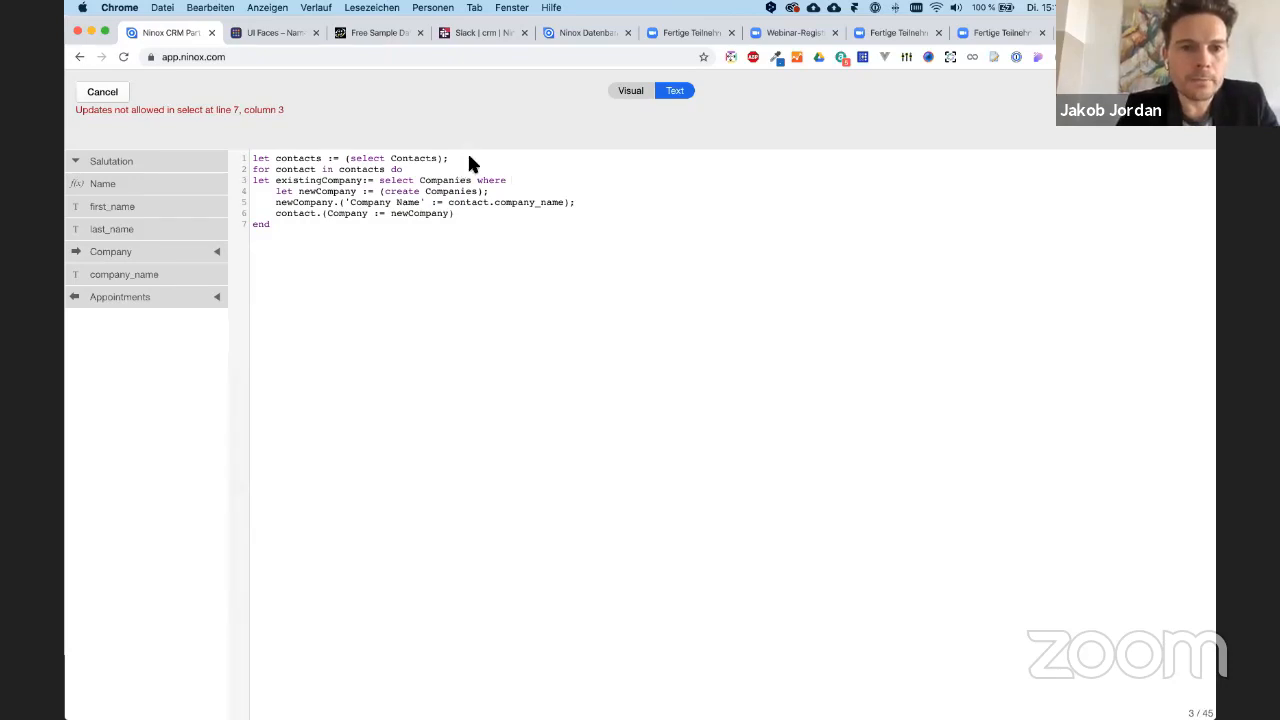
left_click(524, 184)
type("Com")
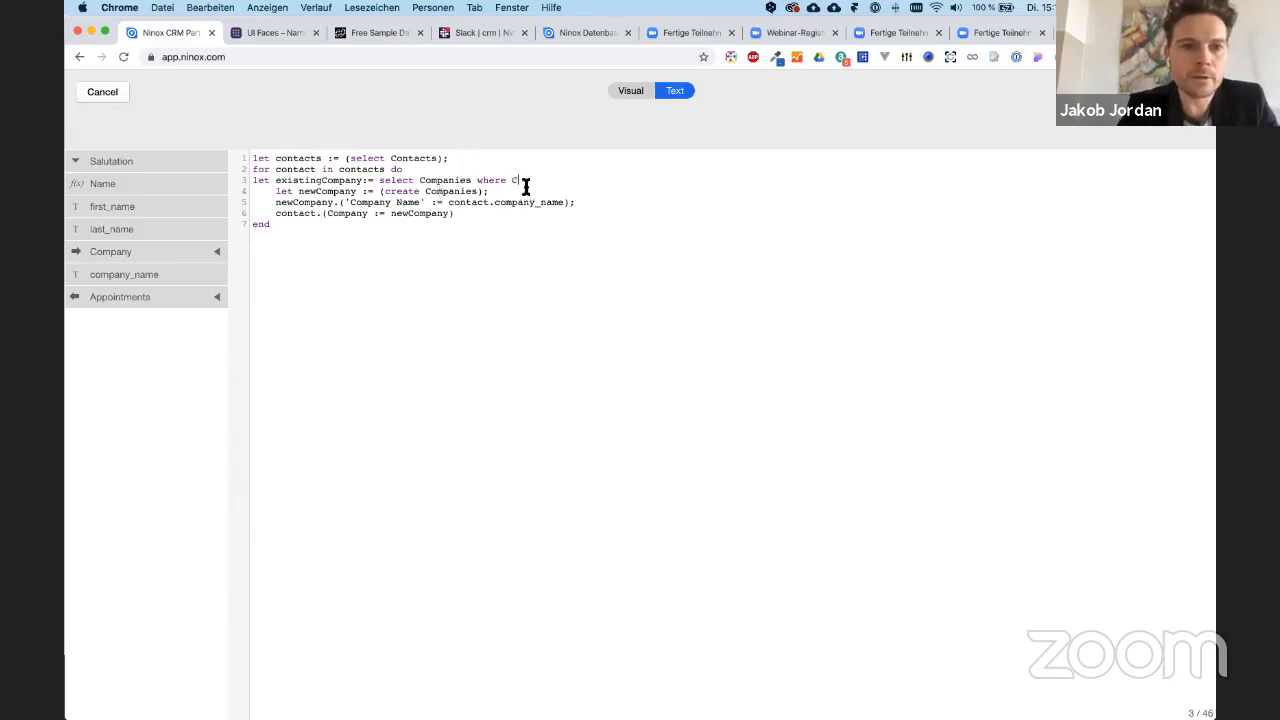
key("BackSpace")
key("BackSpace")
key("BackSpace")
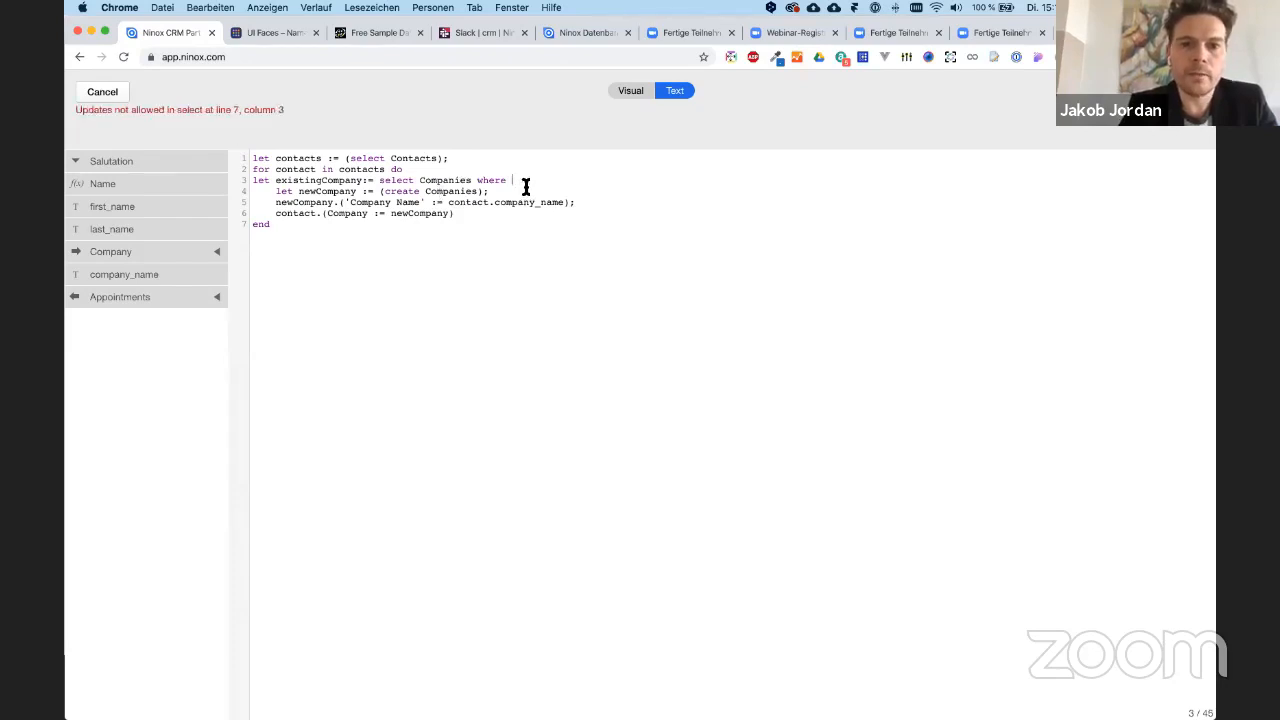
- Complete the where condition of the existingCompany query as Id = contact.Company with a closing semicolon
type("Nr")
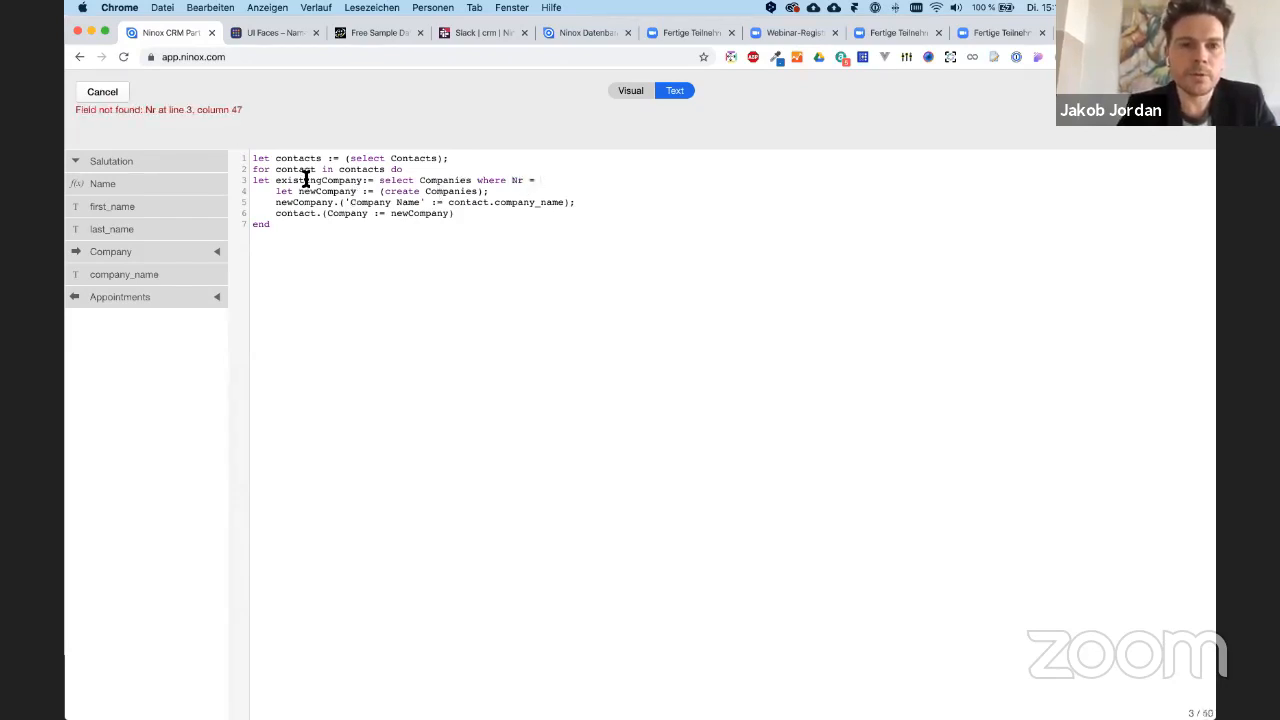
type(" =")
type("contact.")
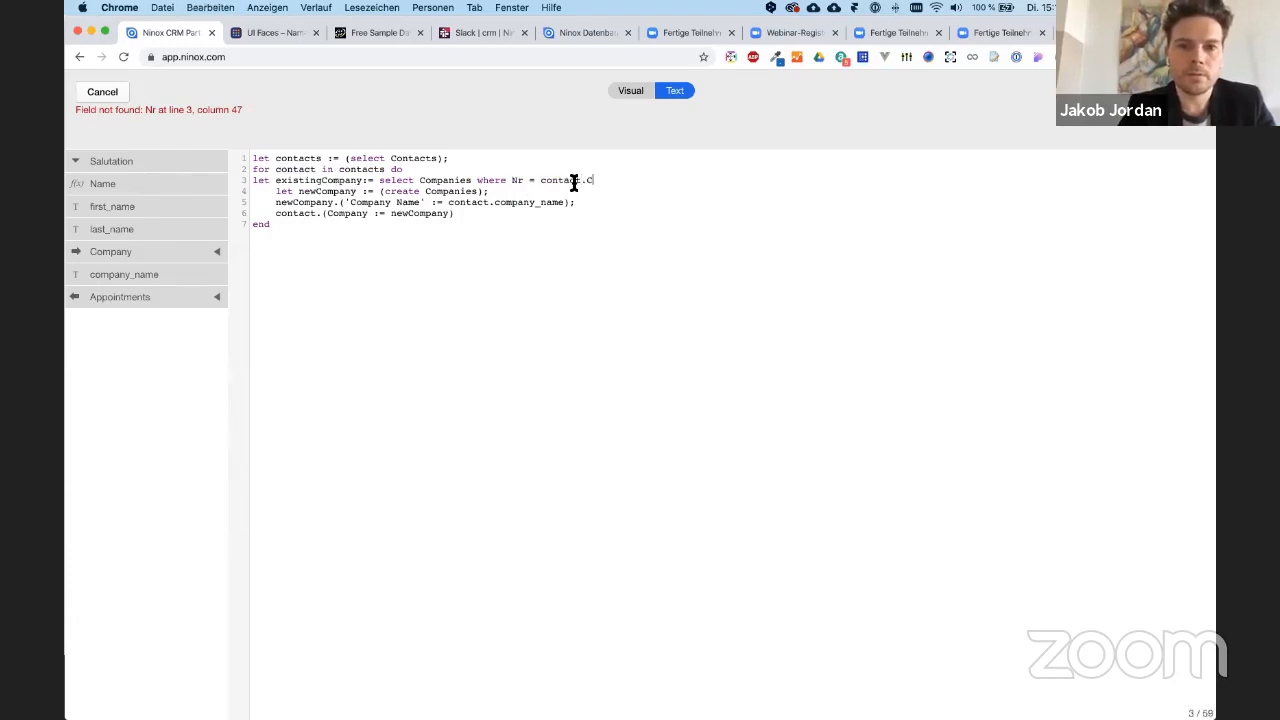
key("BackSpace")
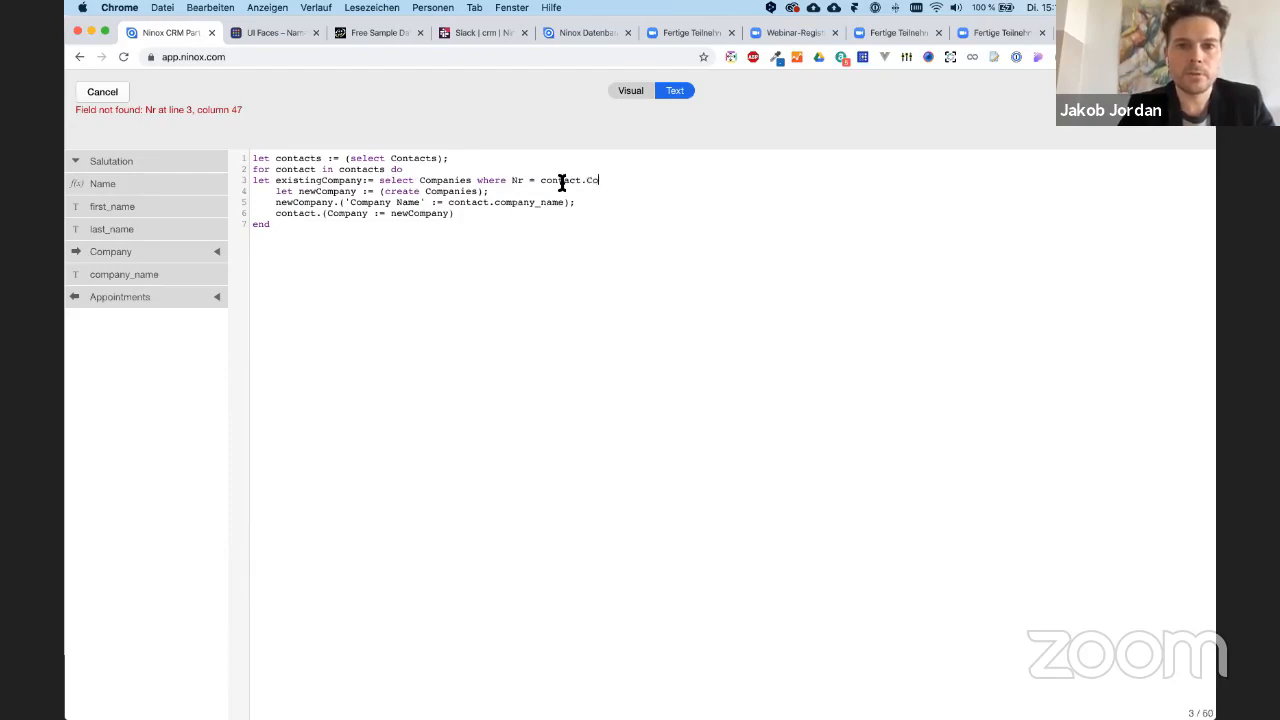
type("Company;")
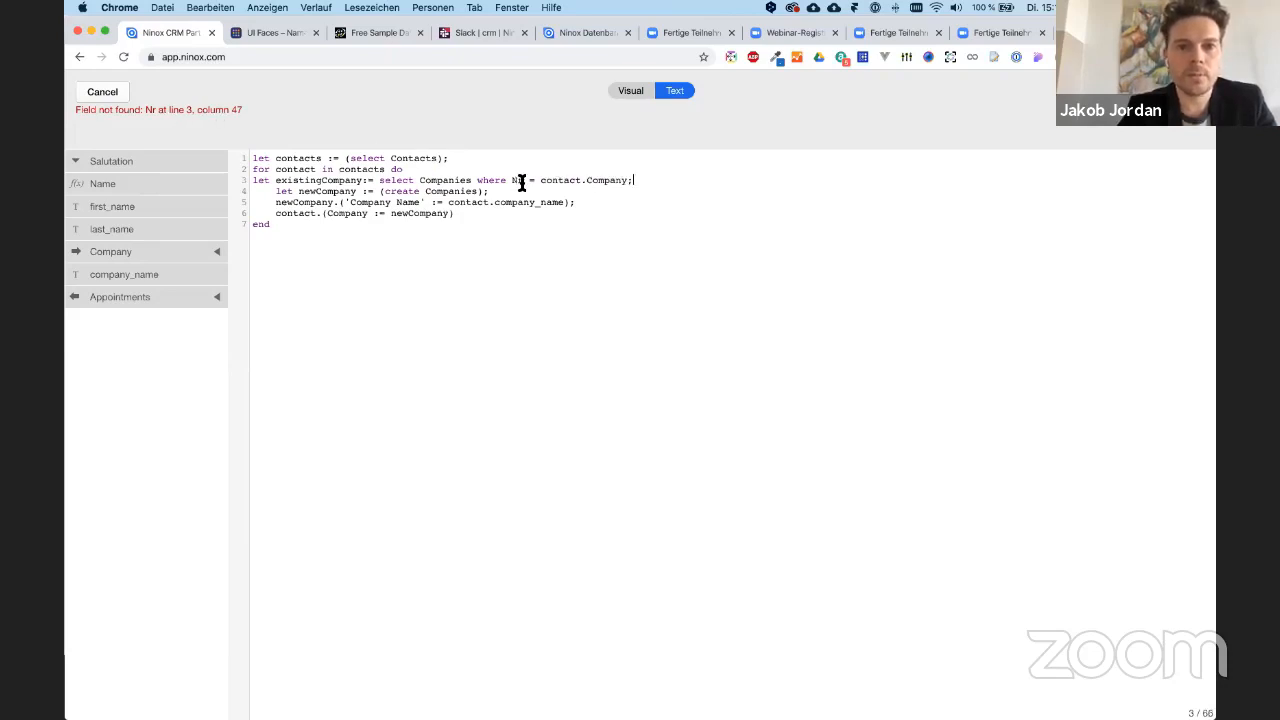
double_click(518, 180)
type("Id")
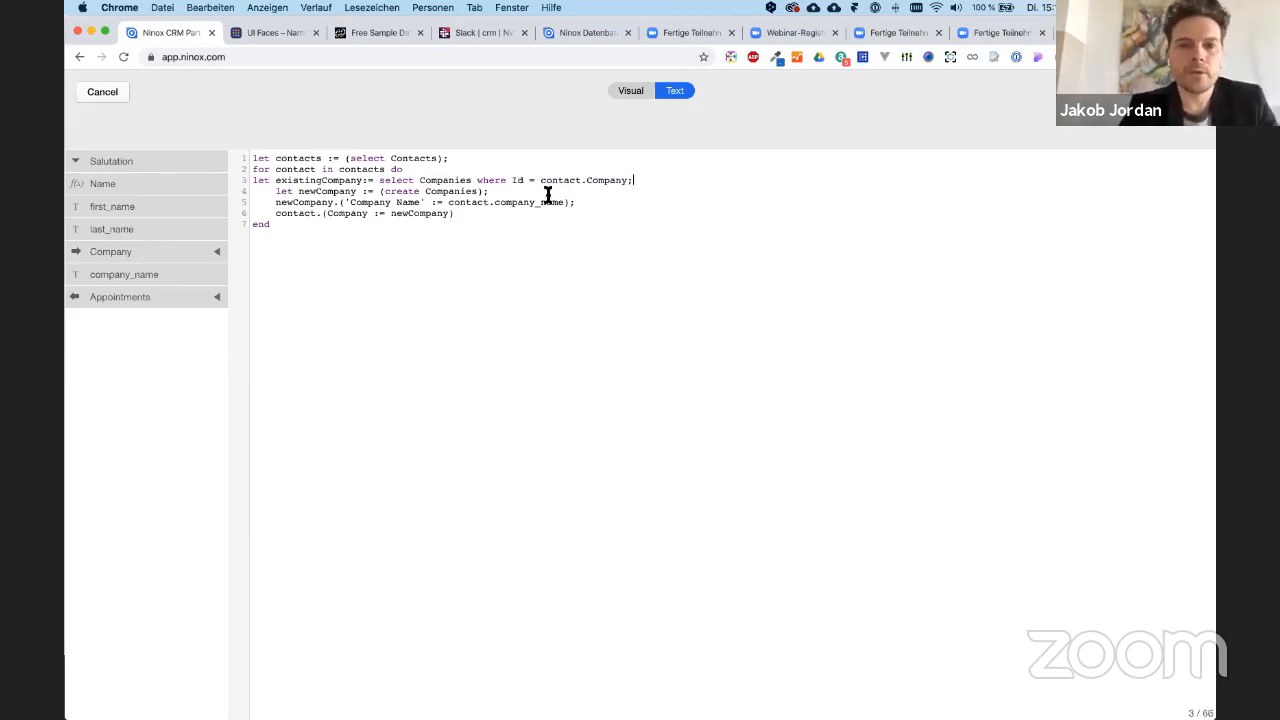
- Add the condition if cnt(existingCompany) on a new line below the existingCompany query
type("+cn")
key("BackSpace")
key("BackSpace")
key("BackSpace")
key("Return")
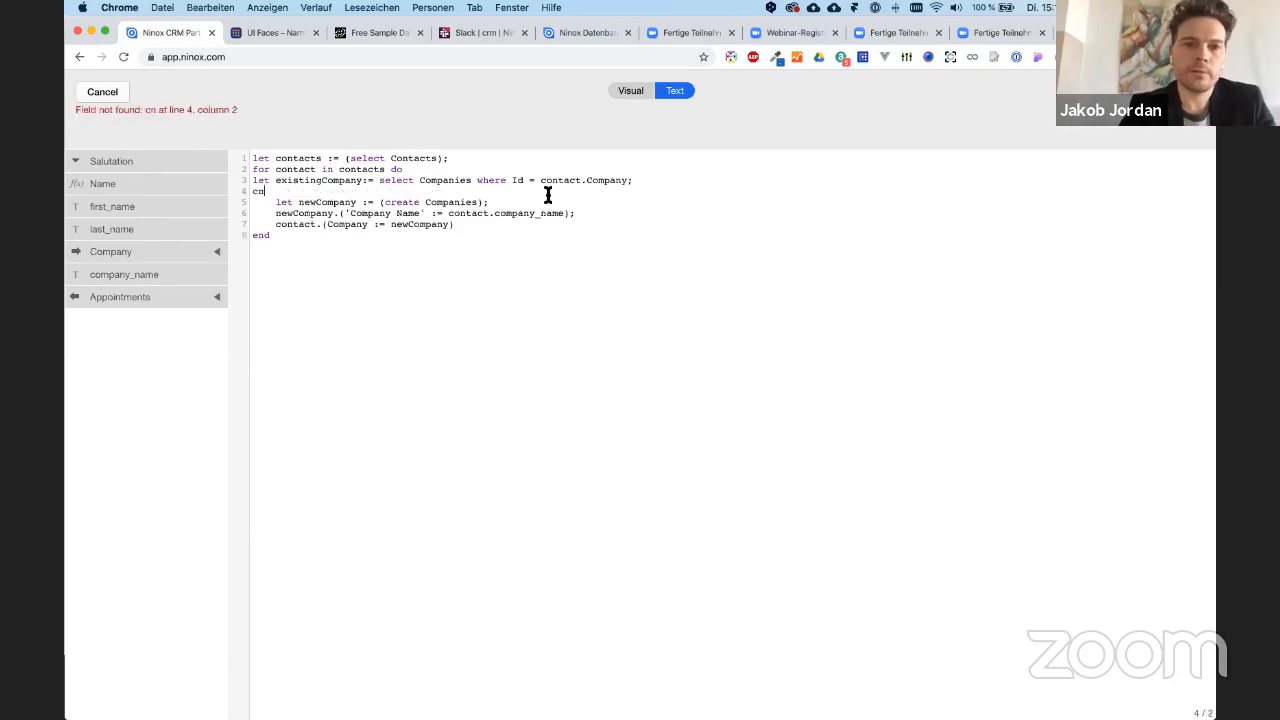
type("cnt(")
double_click(340, 180)
key("super+c")
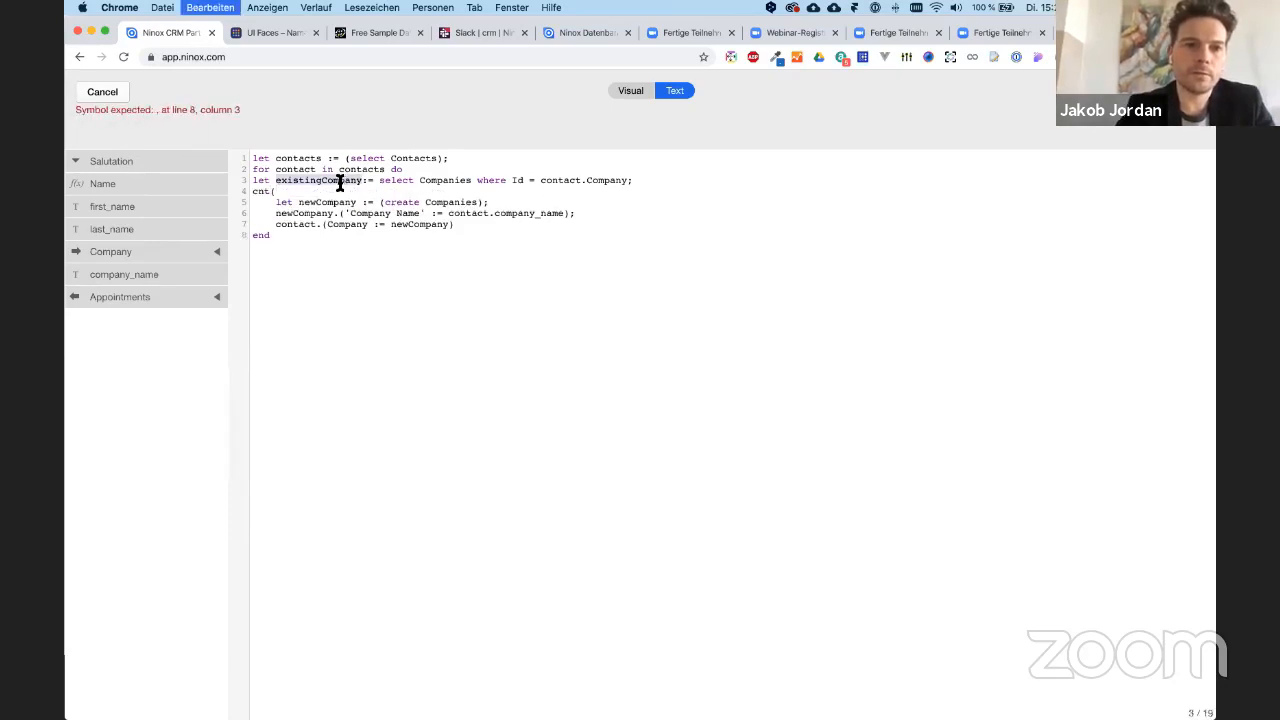
left_click(296, 192)
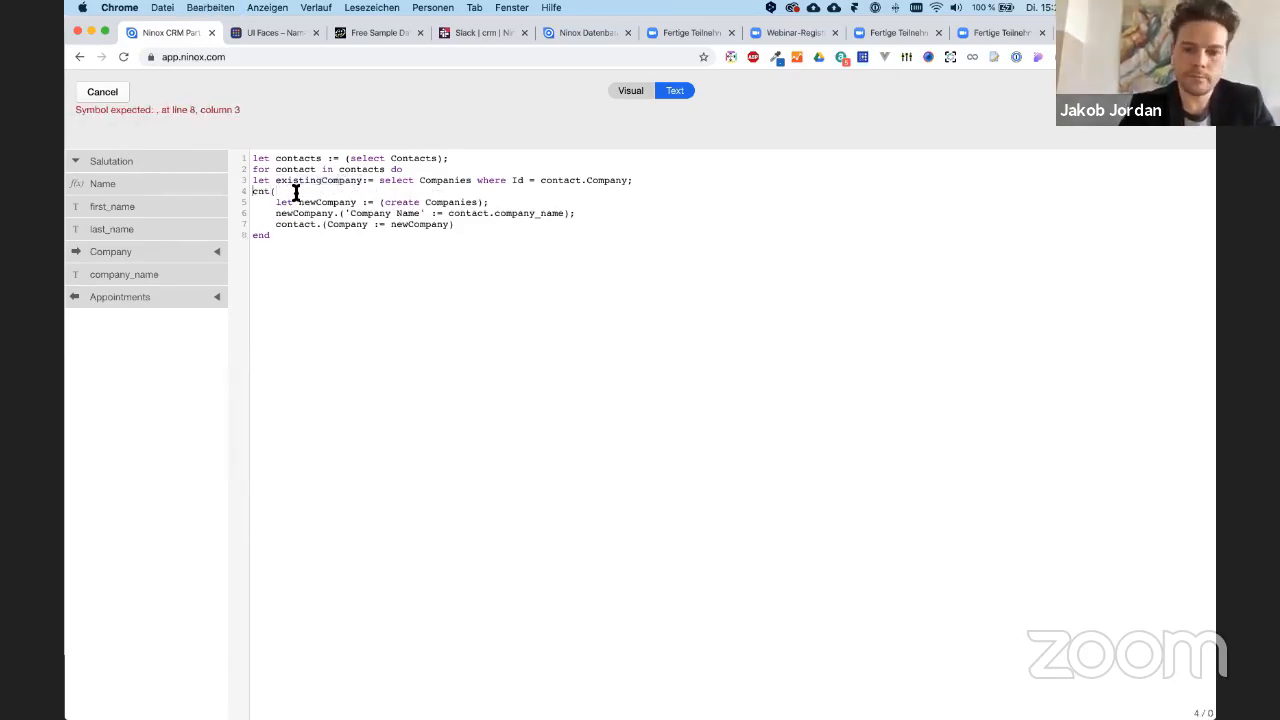
key("super+Left")
type("if")
key("super+Right")
key("super+v")
type(") ")
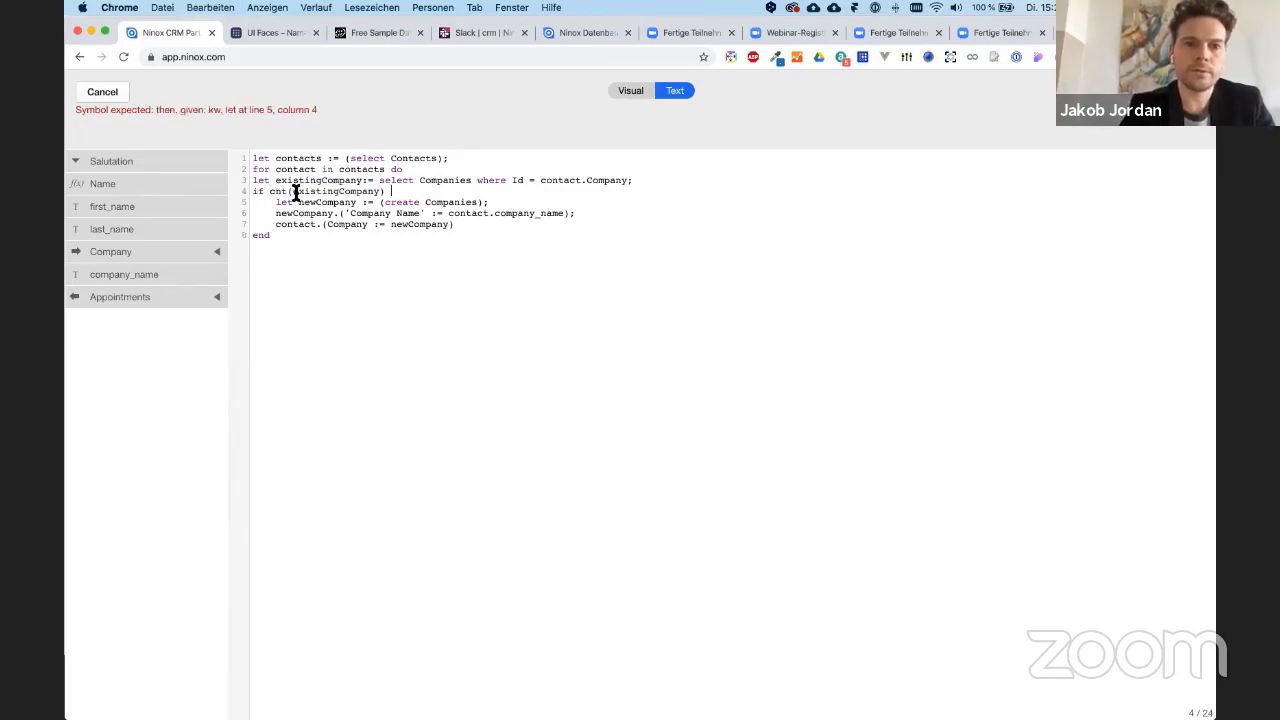
- Finish the condition line with > 0 then void else, ahead of the create Companies line
type("> 0 ")
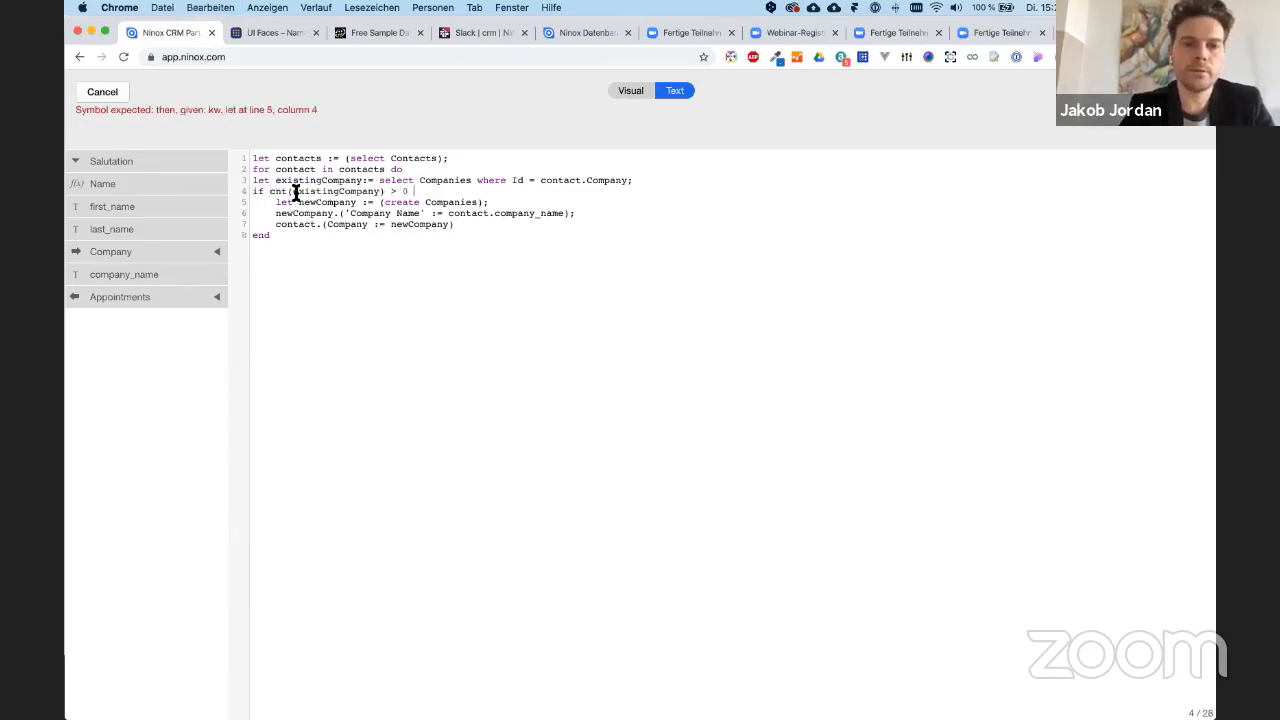
type("then v")
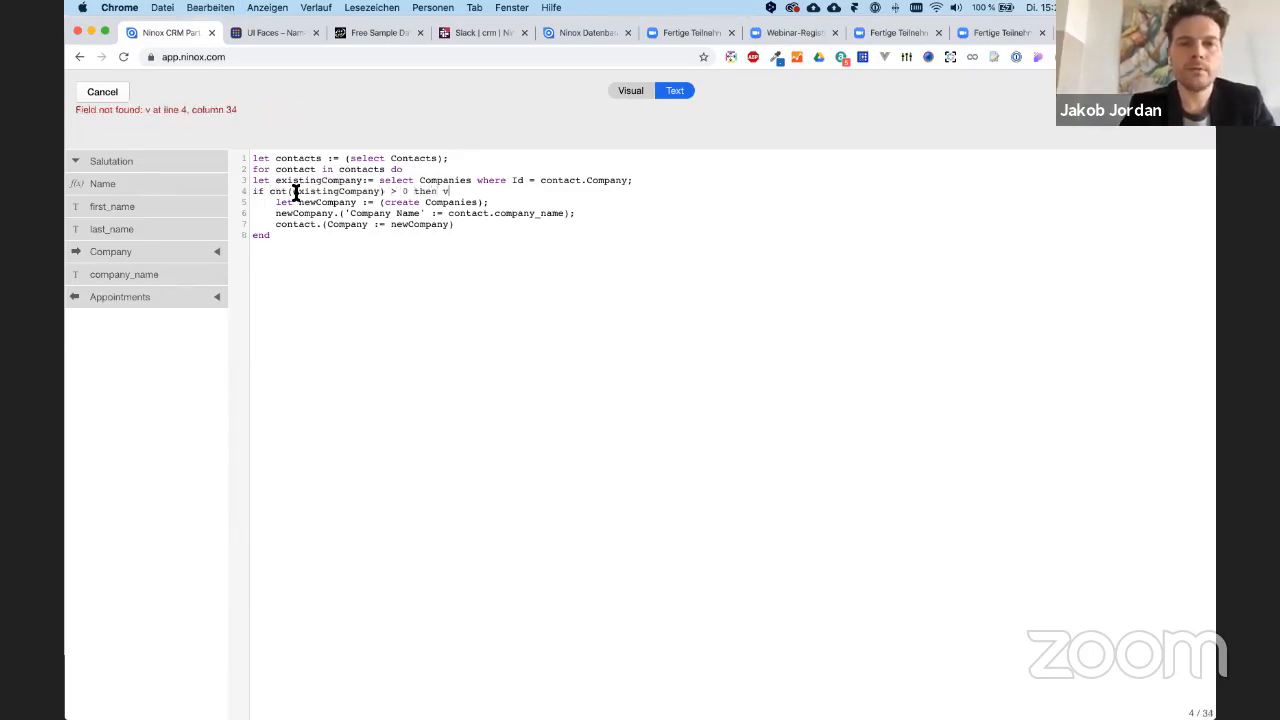
type("oid else")
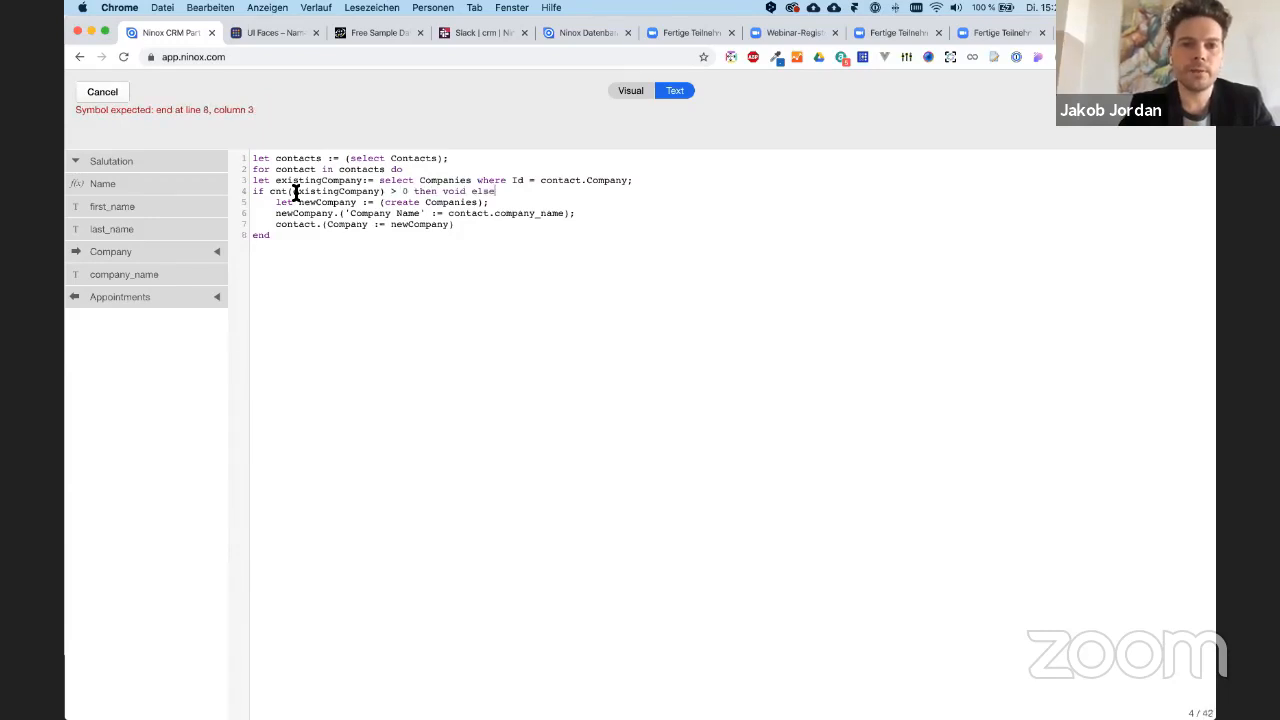
- Close the if block with a second end on the script's last line, and save the formula and the Match Company button settings
key("Down")
key("Return")
type("end")
key("super+a")
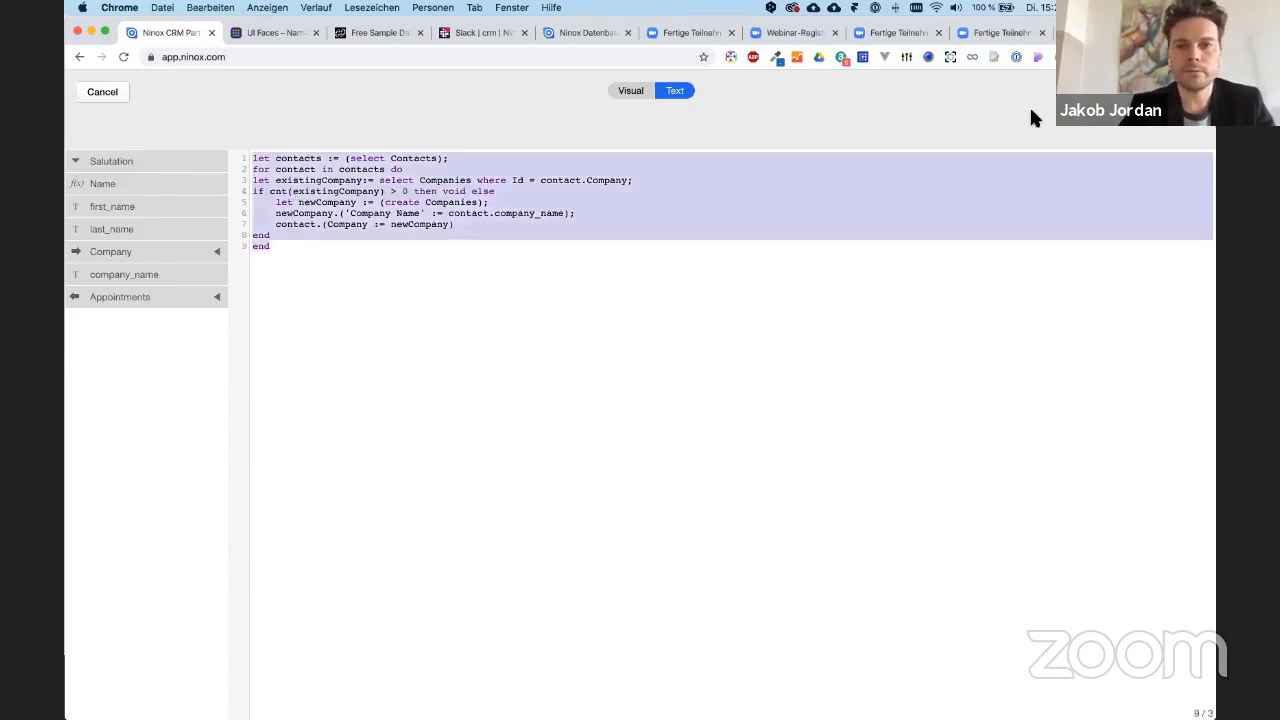
left_click(1182, 92)
left_click(830, 438)
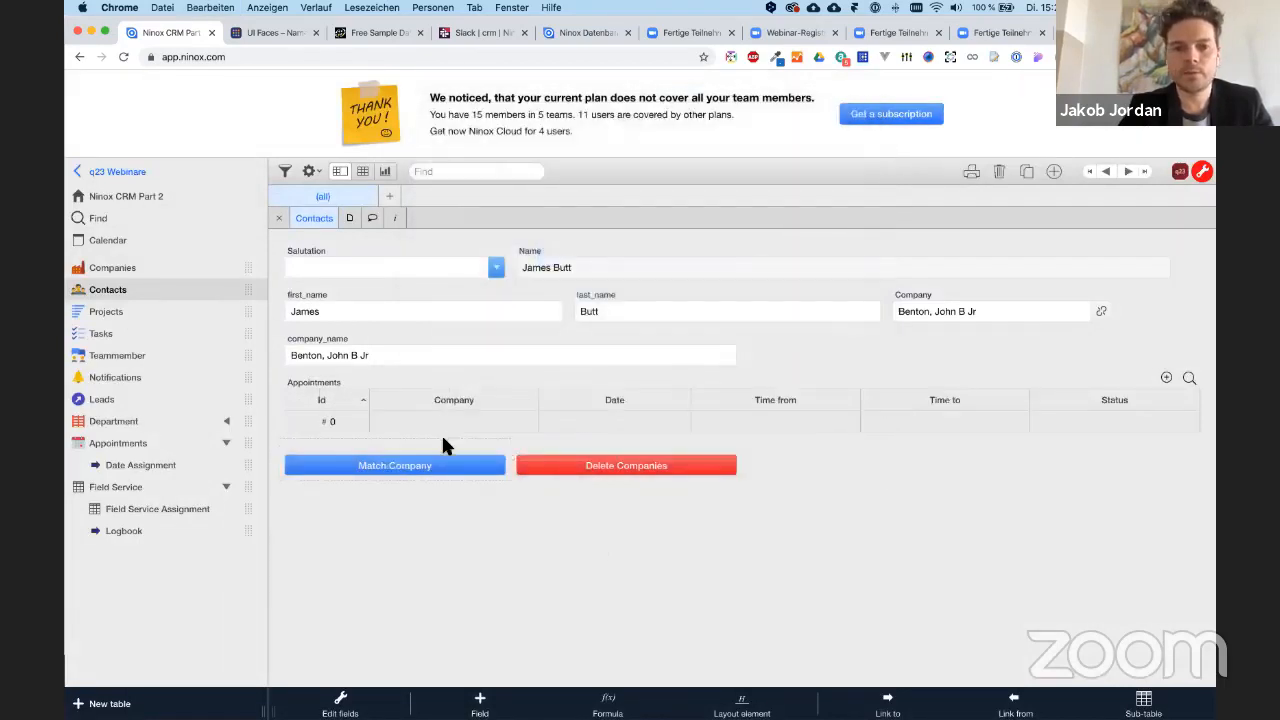
- Run the Match Company script from the contact record and bring up the full list of the Companies table
left_click(425, 466)
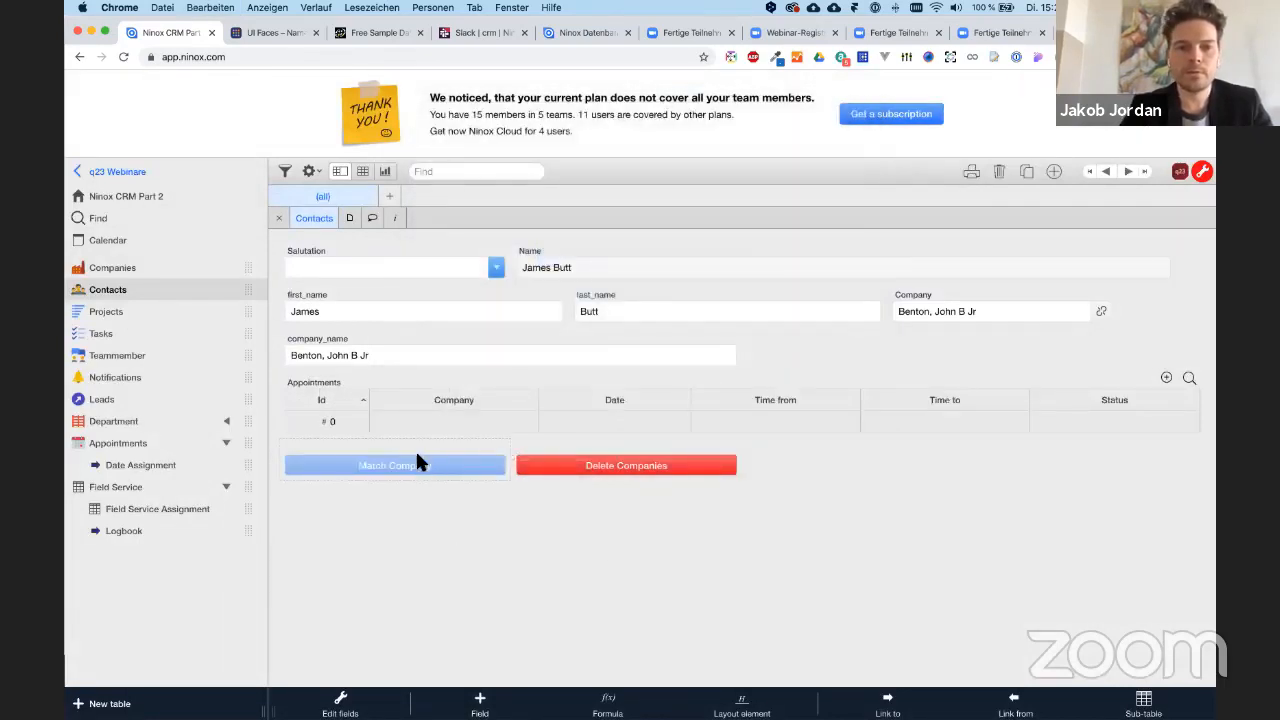
left_click(165, 268)
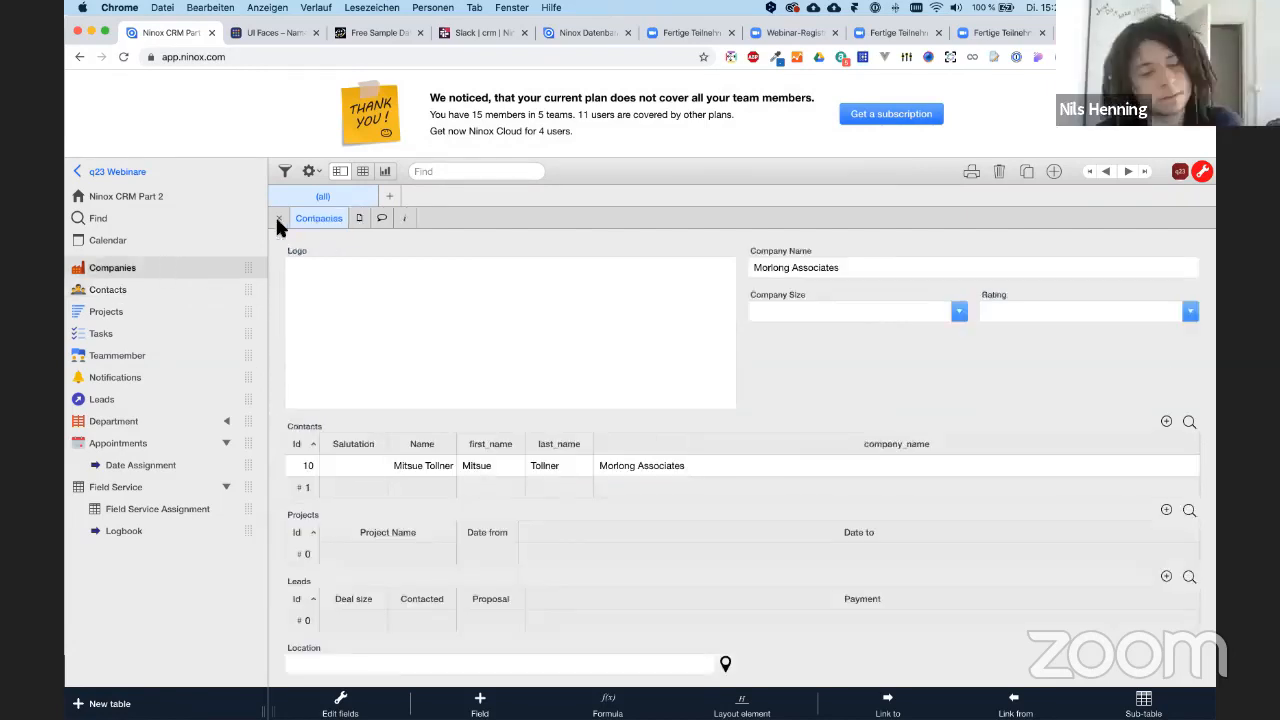
left_click(279, 218)
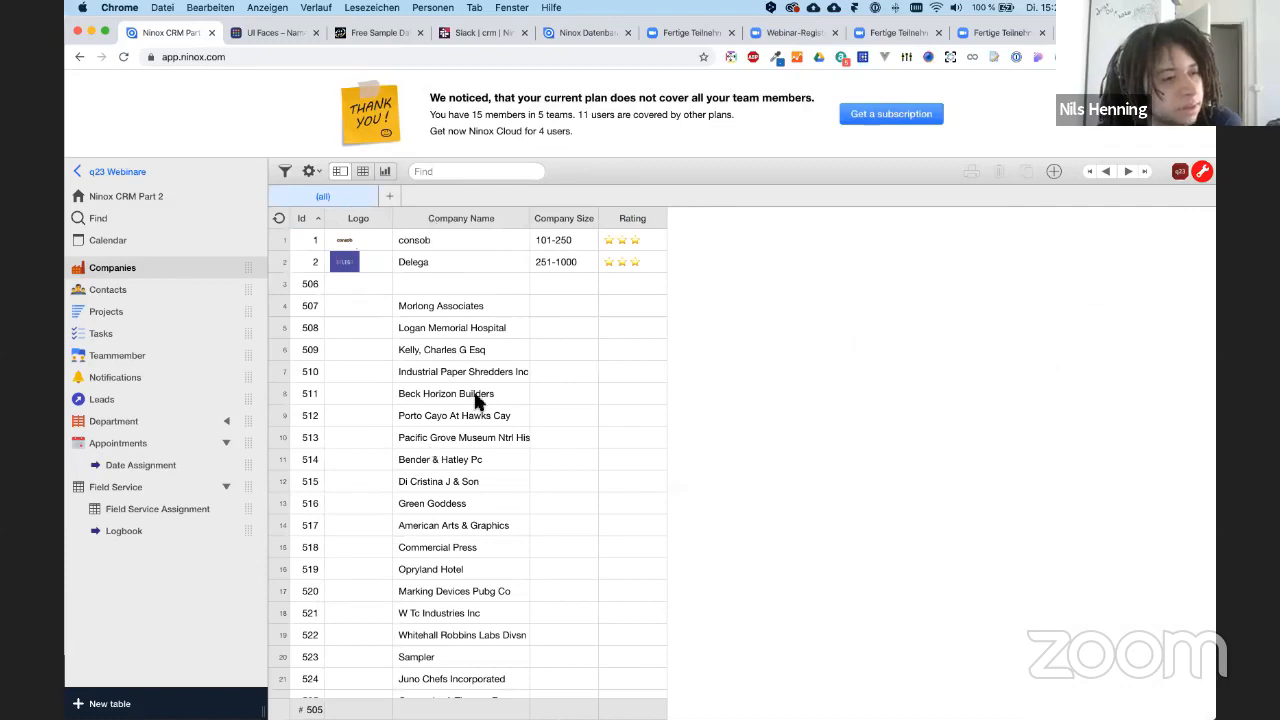
- Group the Companies list by Company Name to check for duplicate entries, and return to the contact record
left_click(457, 219)
left_click(669, 318)
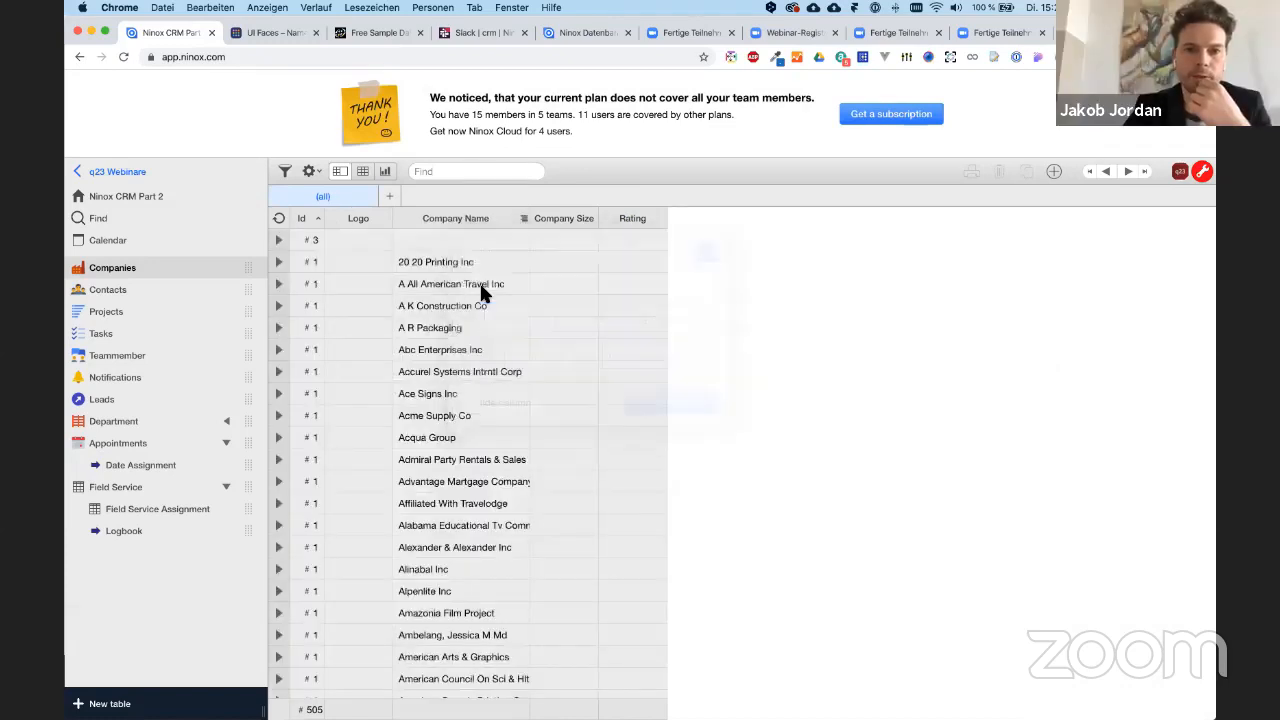
left_click(130, 290)
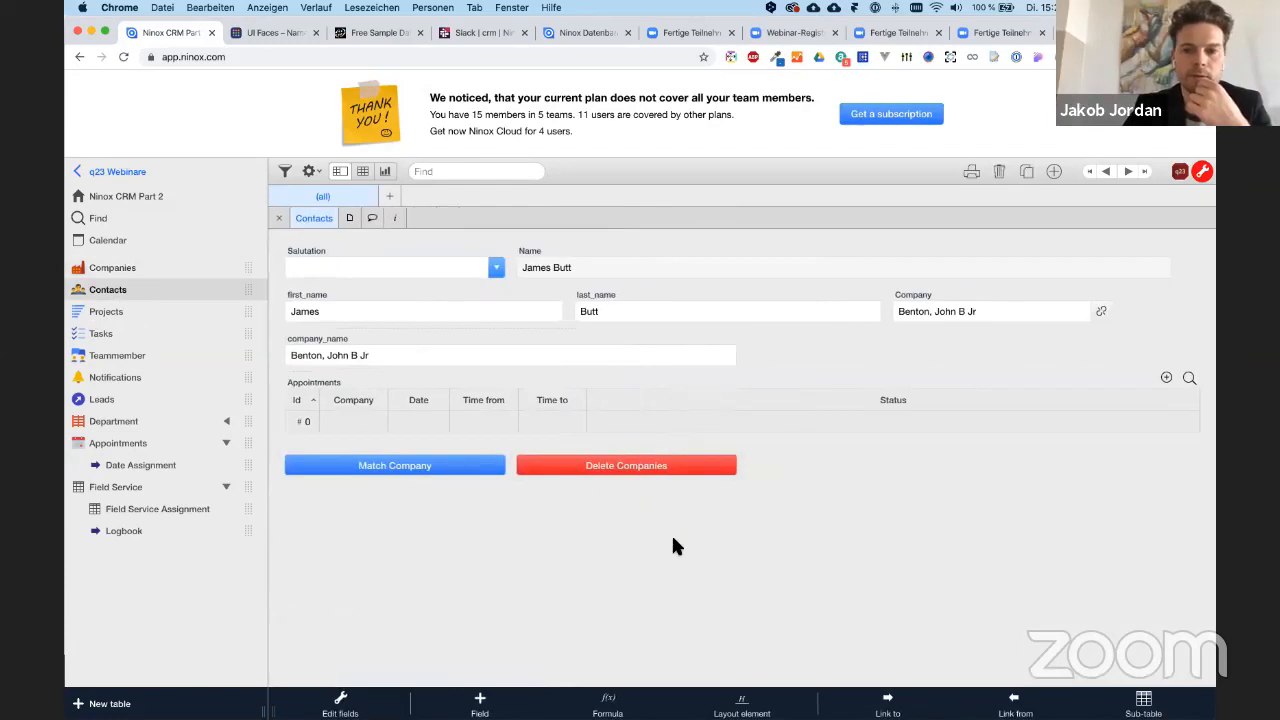